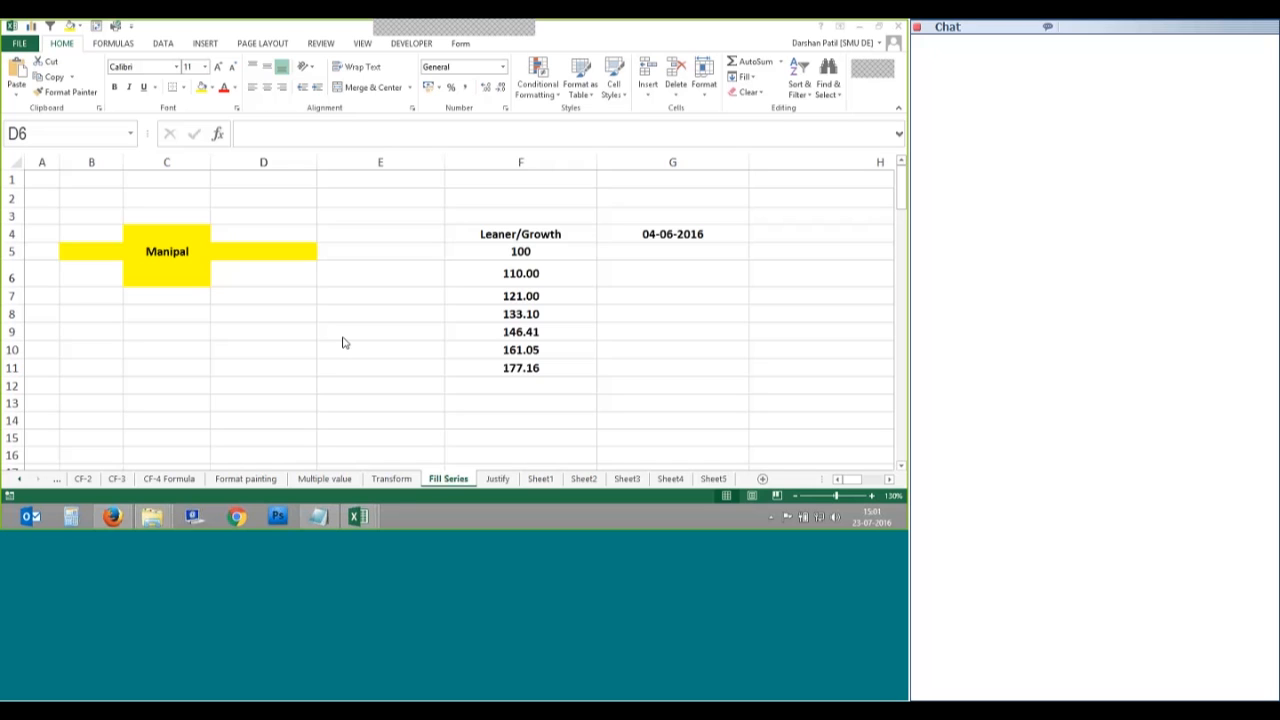
Step: Open the Fill options list for cell D6, then close it without choosing an option
left_click(745, 77)
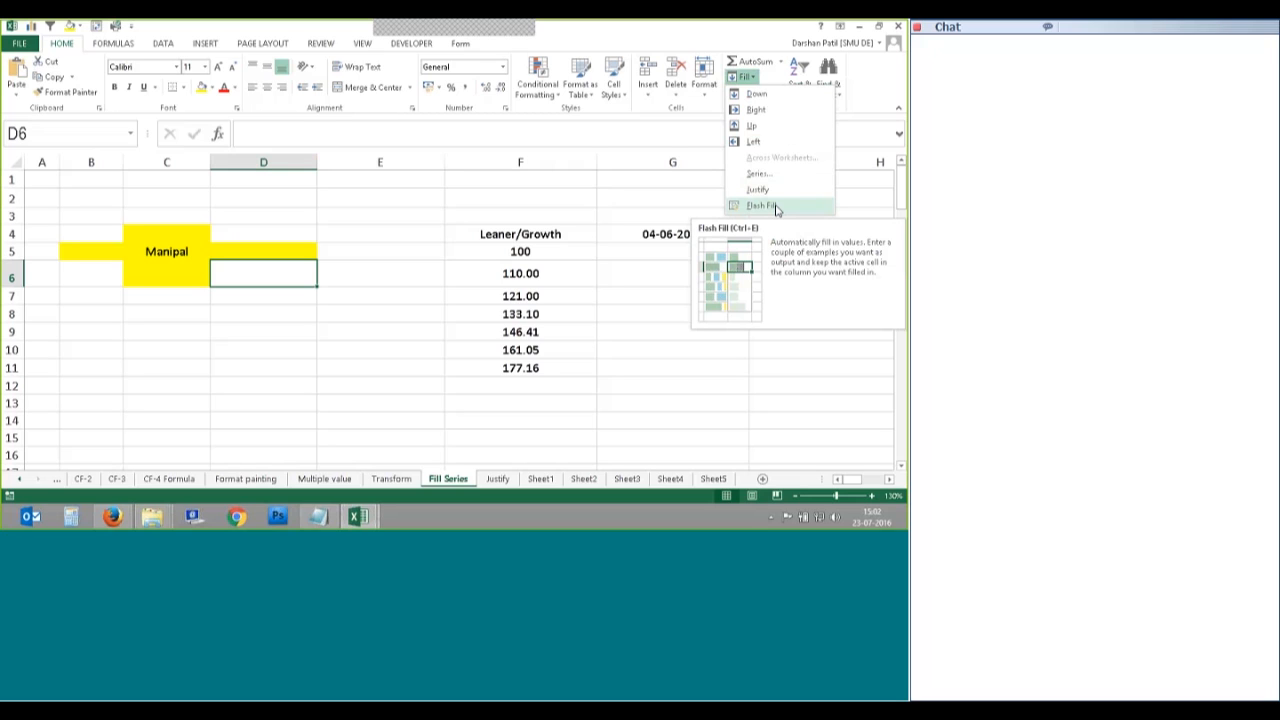
left_click(678, 315)
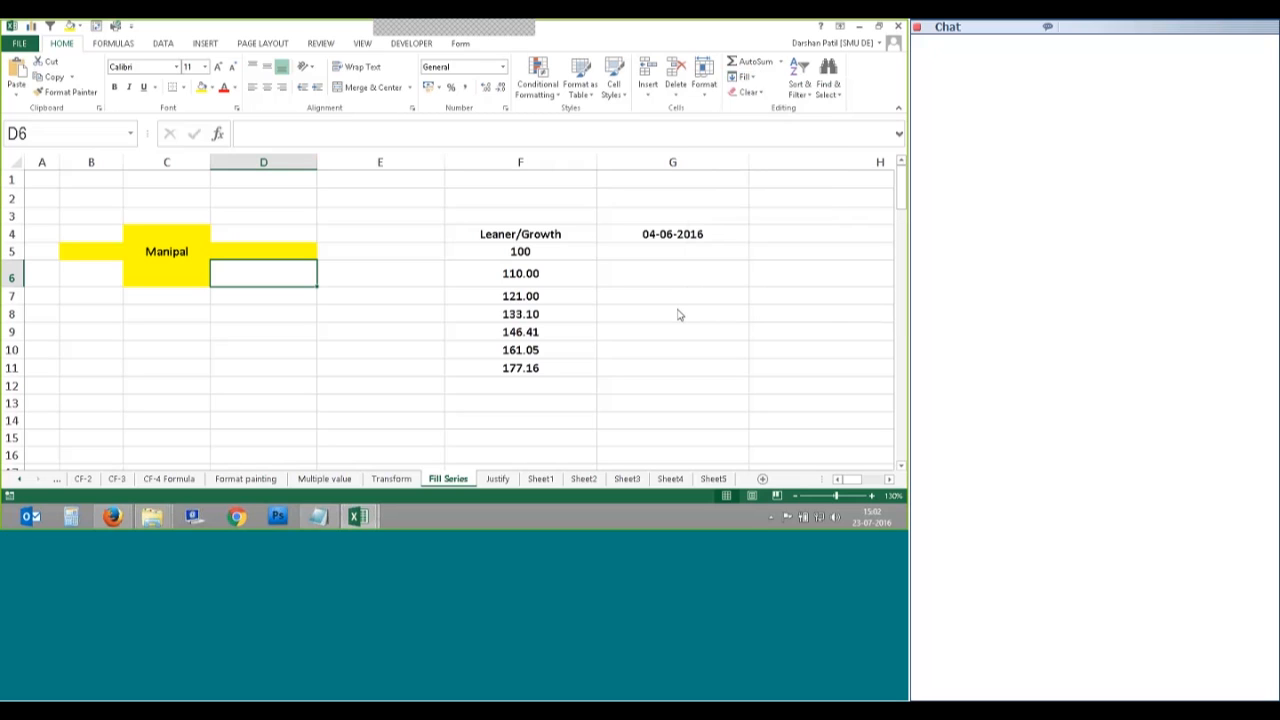
Step: Bring columns I to N into view and delete the old combined entries in M6:M12
left_click(889, 479)
left_click(889, 479)
left_click(889, 479)
left_click(889, 479)
left_click(889, 479)
left_click(889, 480)
left_click(889, 480)
left_click(889, 480)
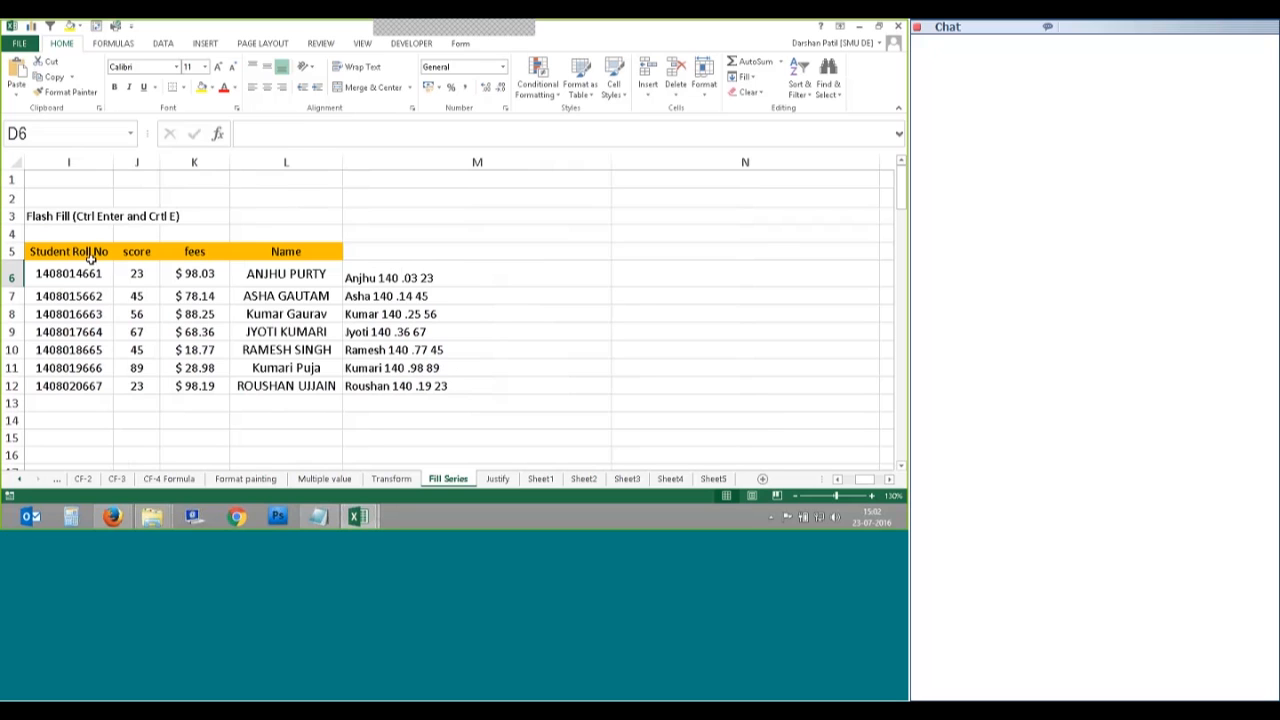
left_click(366, 284)
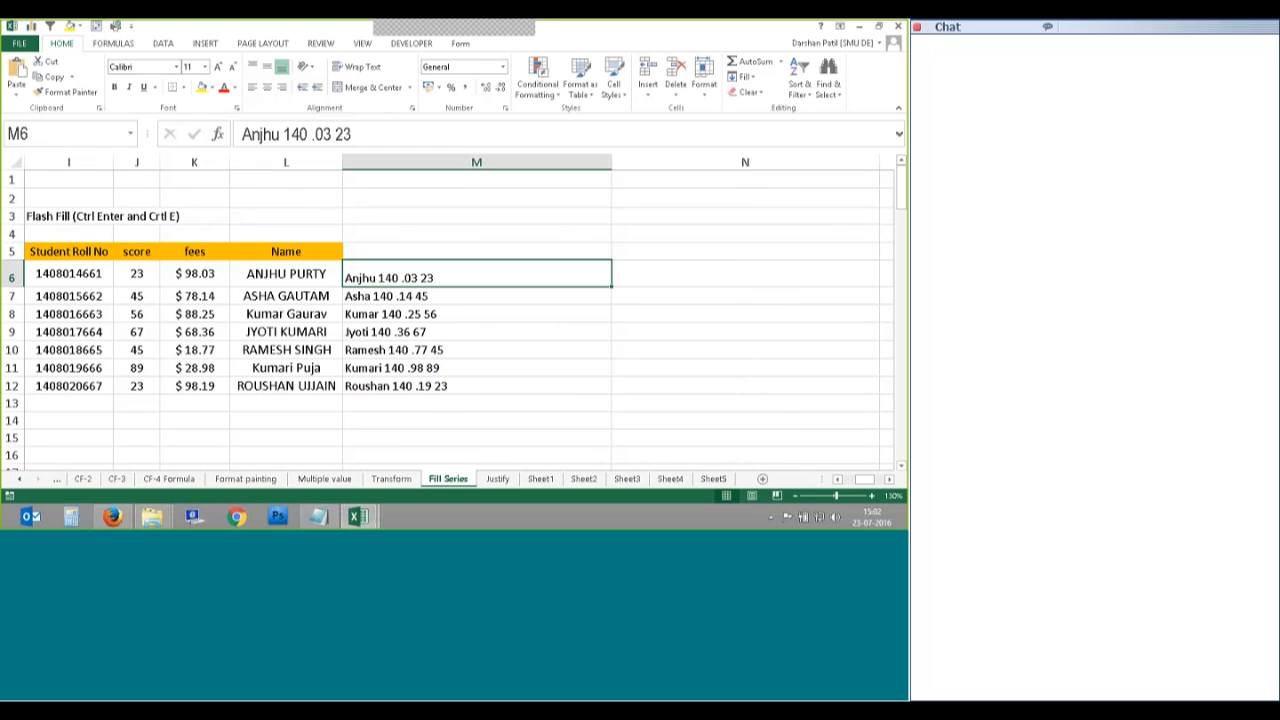
left_click_drag(427, 280, 458, 364)
left_click_drag(470, 280, 351, 397)
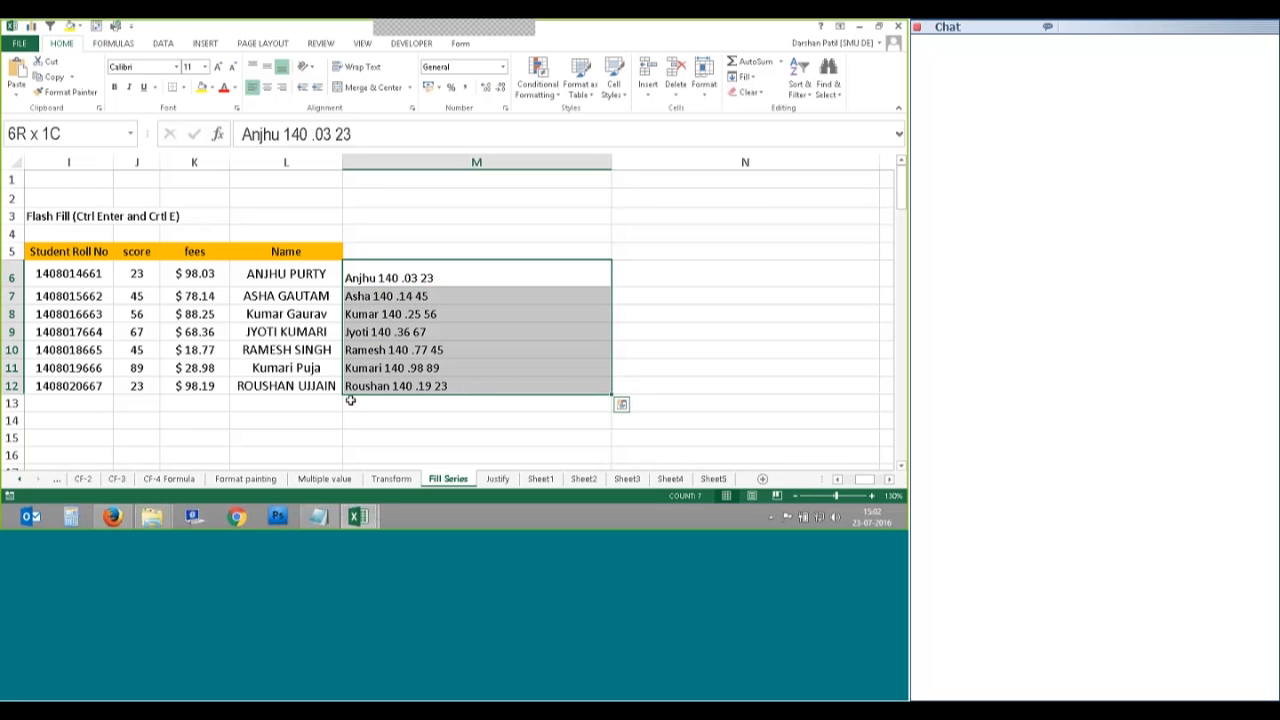
key("Delete")
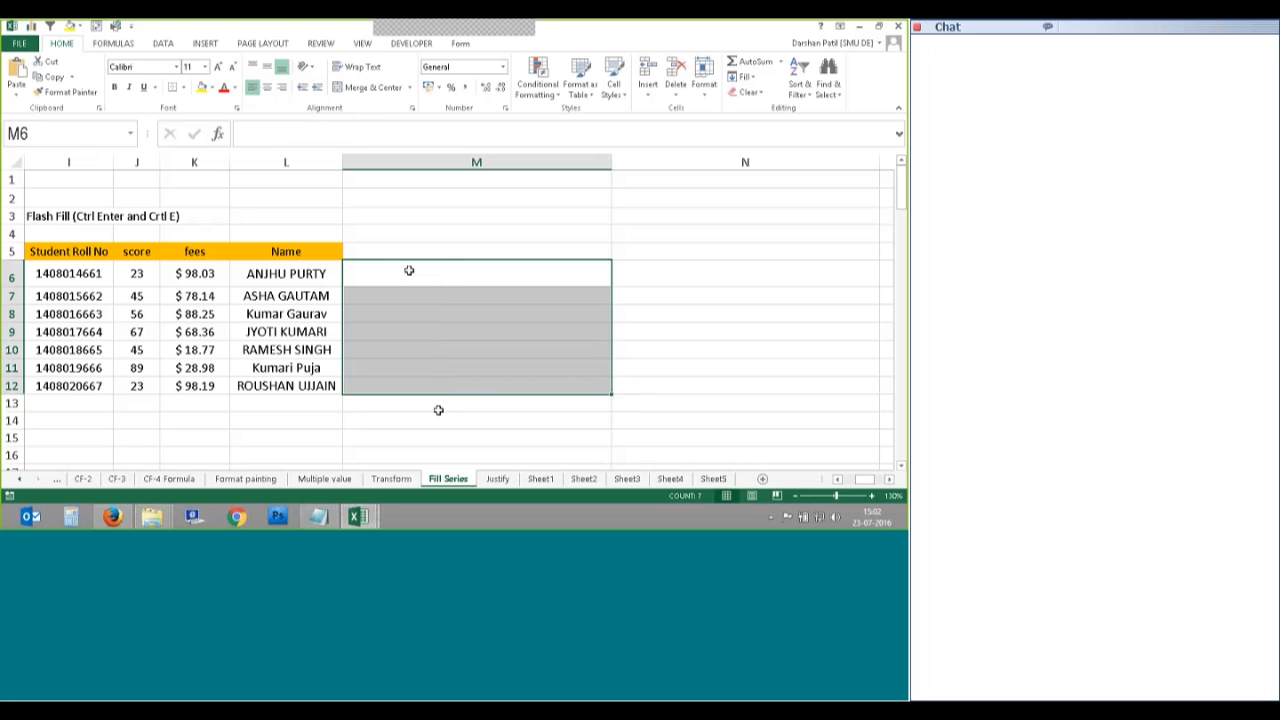
left_click(409, 270)
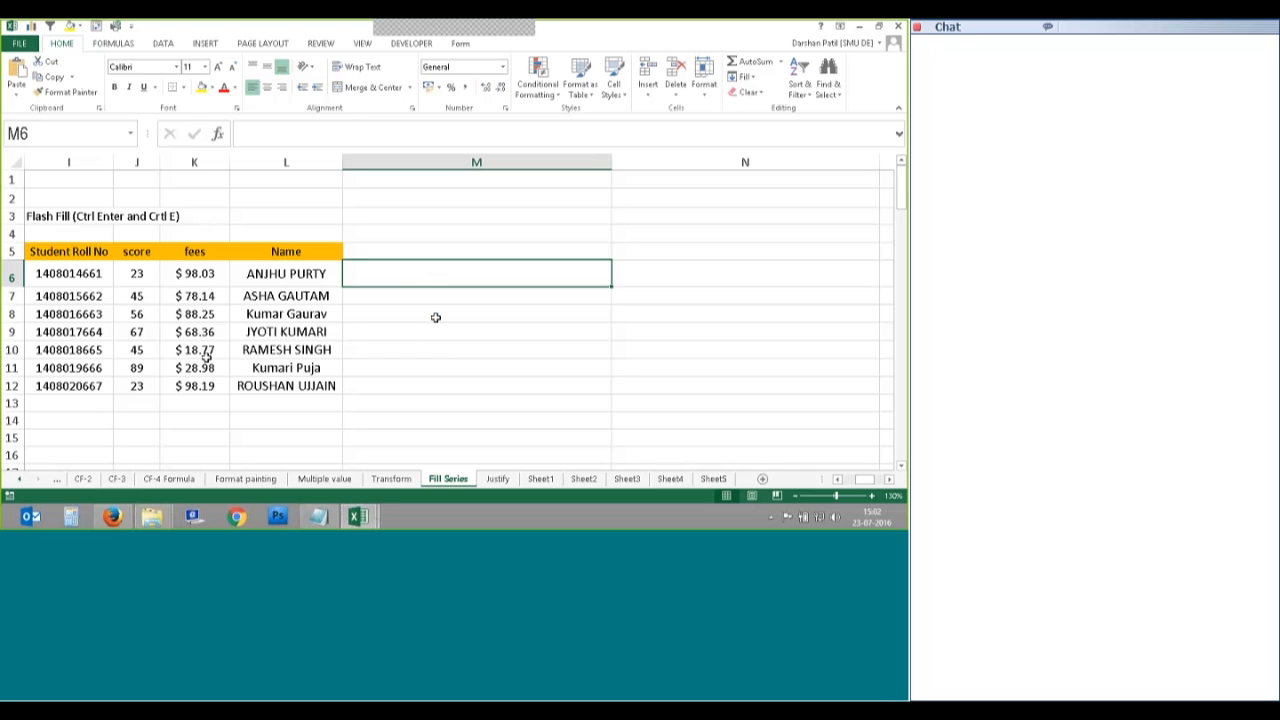
Step: Enter '661 3 $98' followed by the first student's first name in cell M6
double_click(408, 273)
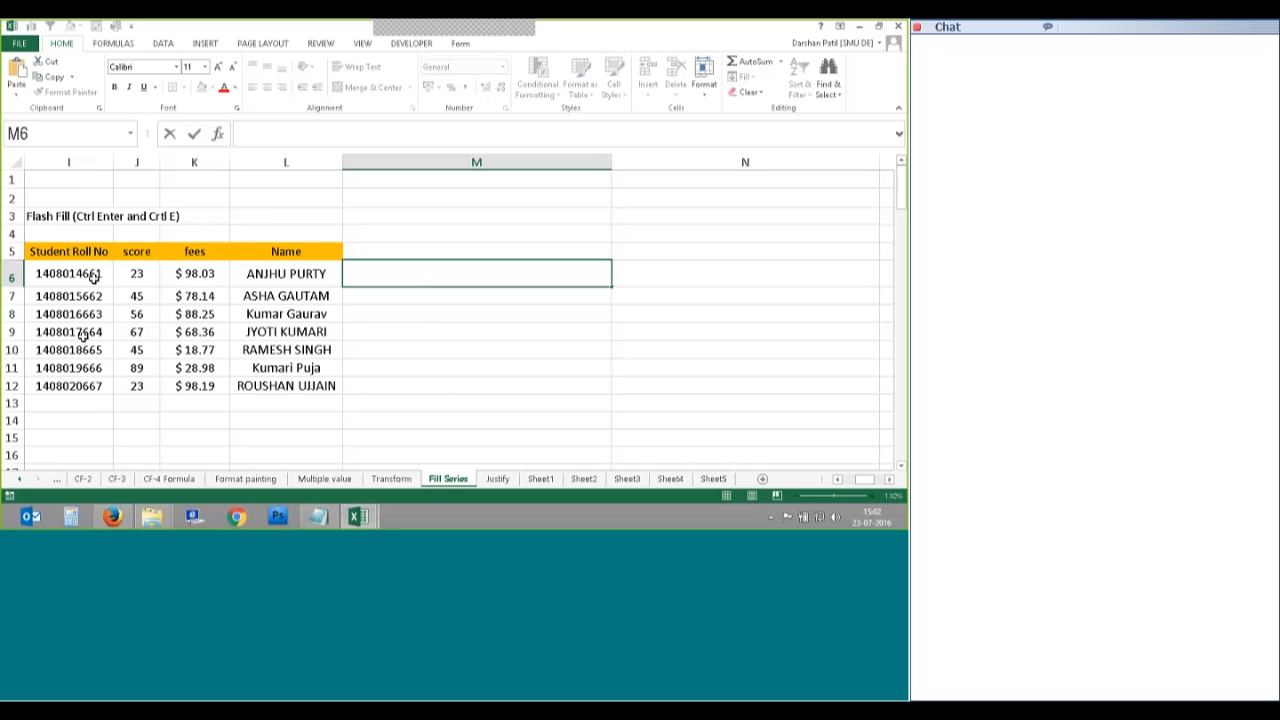
type("661")
type("3")
type("98")
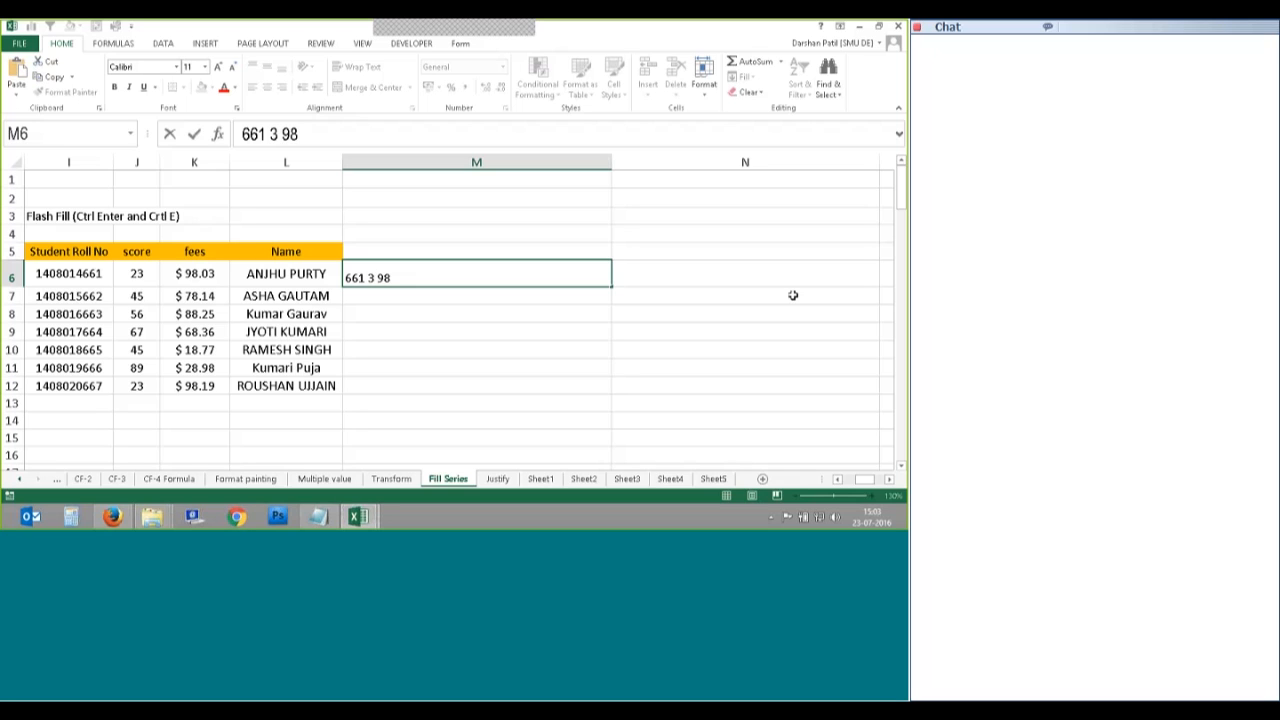
left_click(377, 276)
type("$")
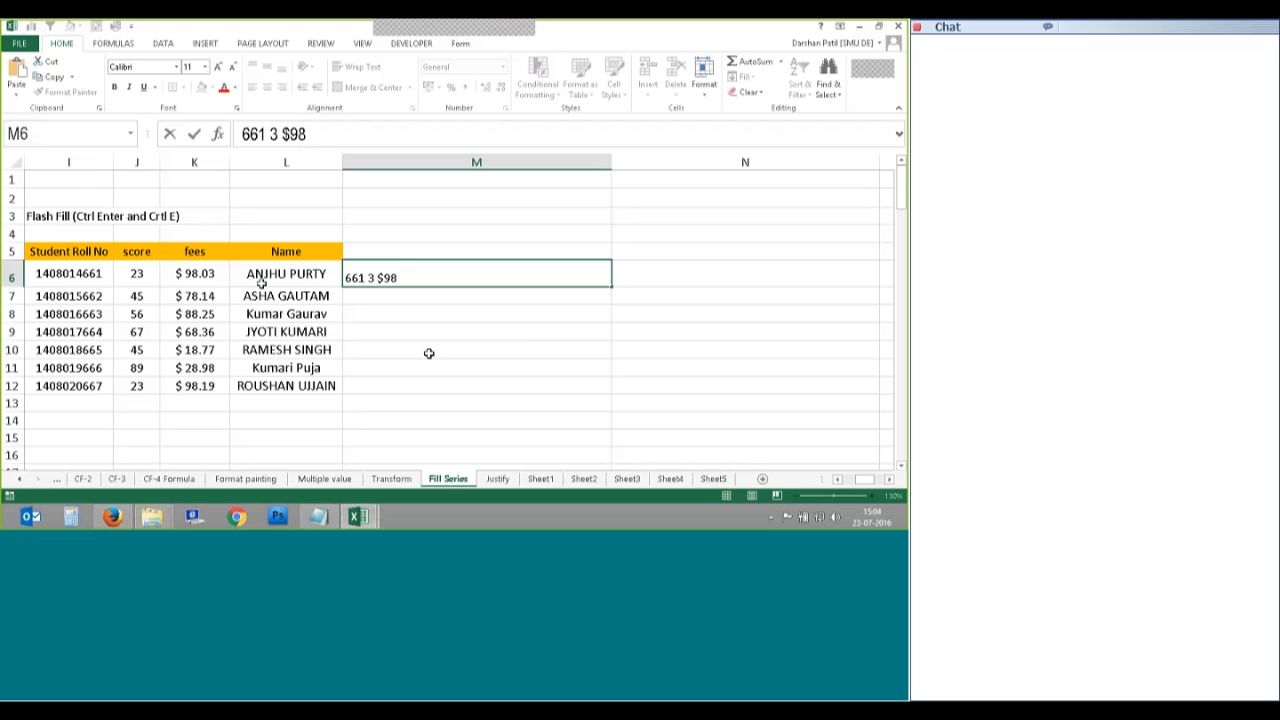
type("Anjhu")
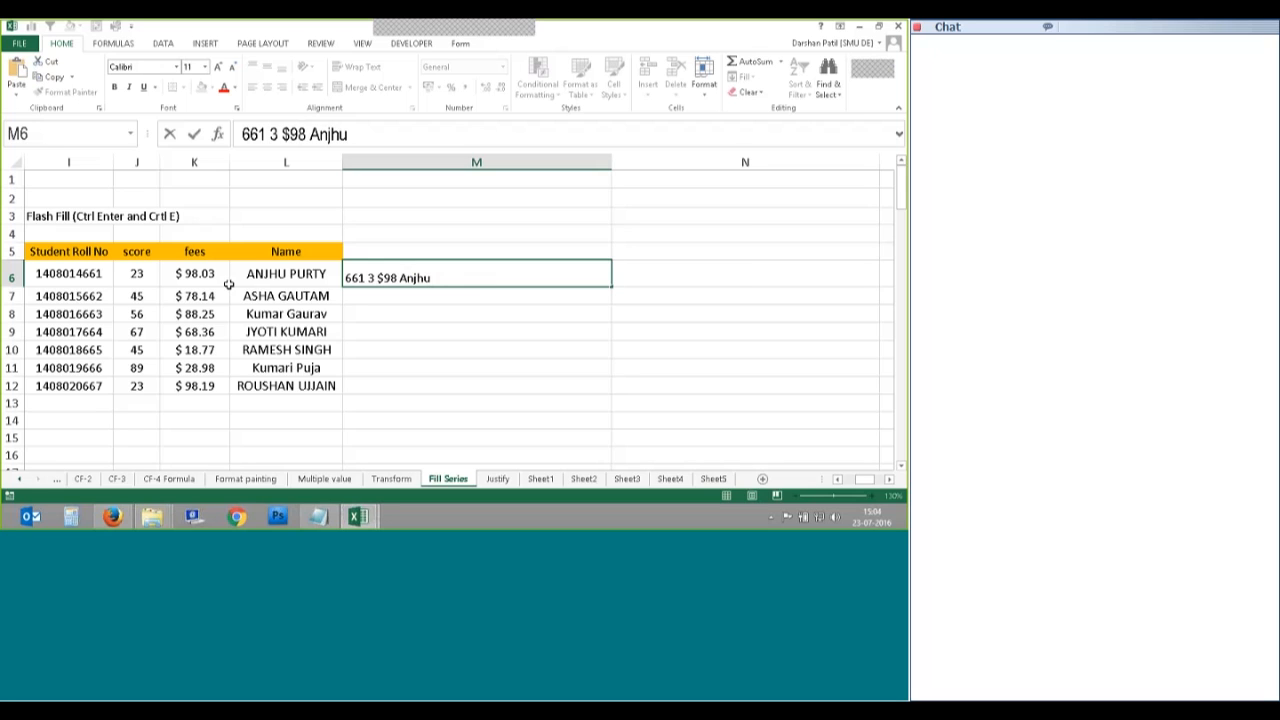
key("Return")
Step: Flash Fill M7:M12 from the M6 example, then undo it
left_click(425, 275)
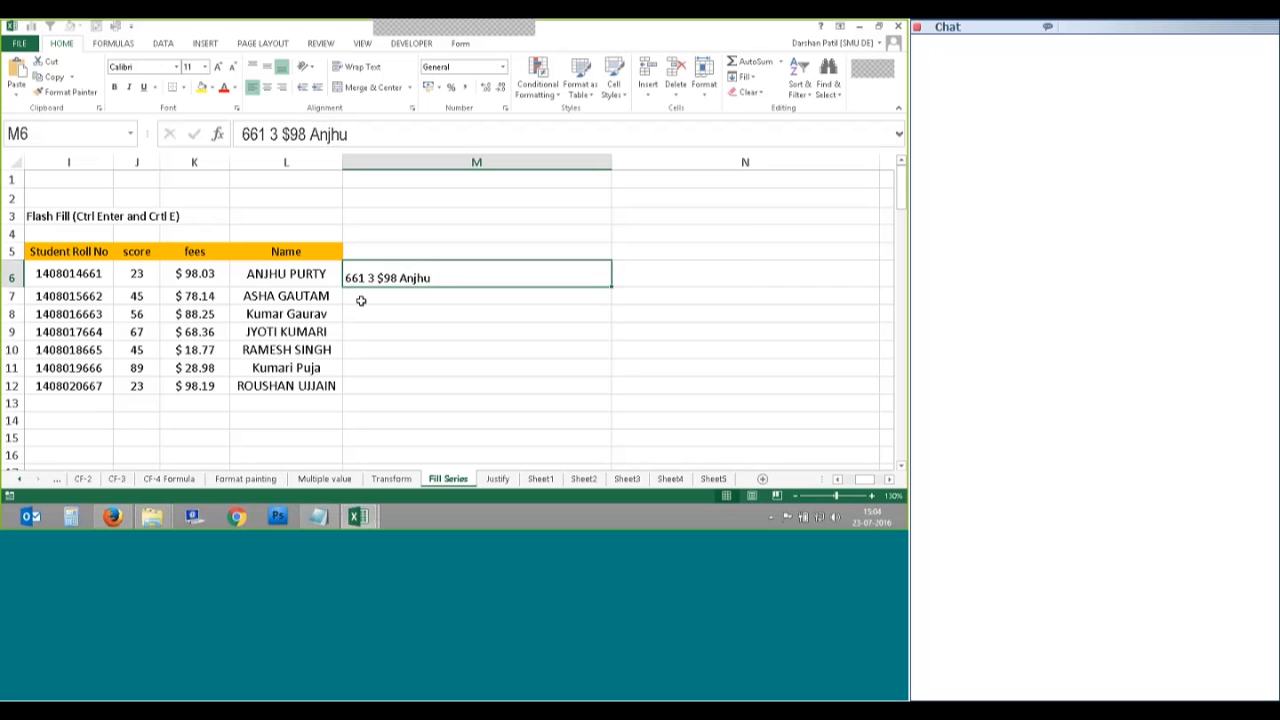
left_click_drag(450, 274, 440, 389)
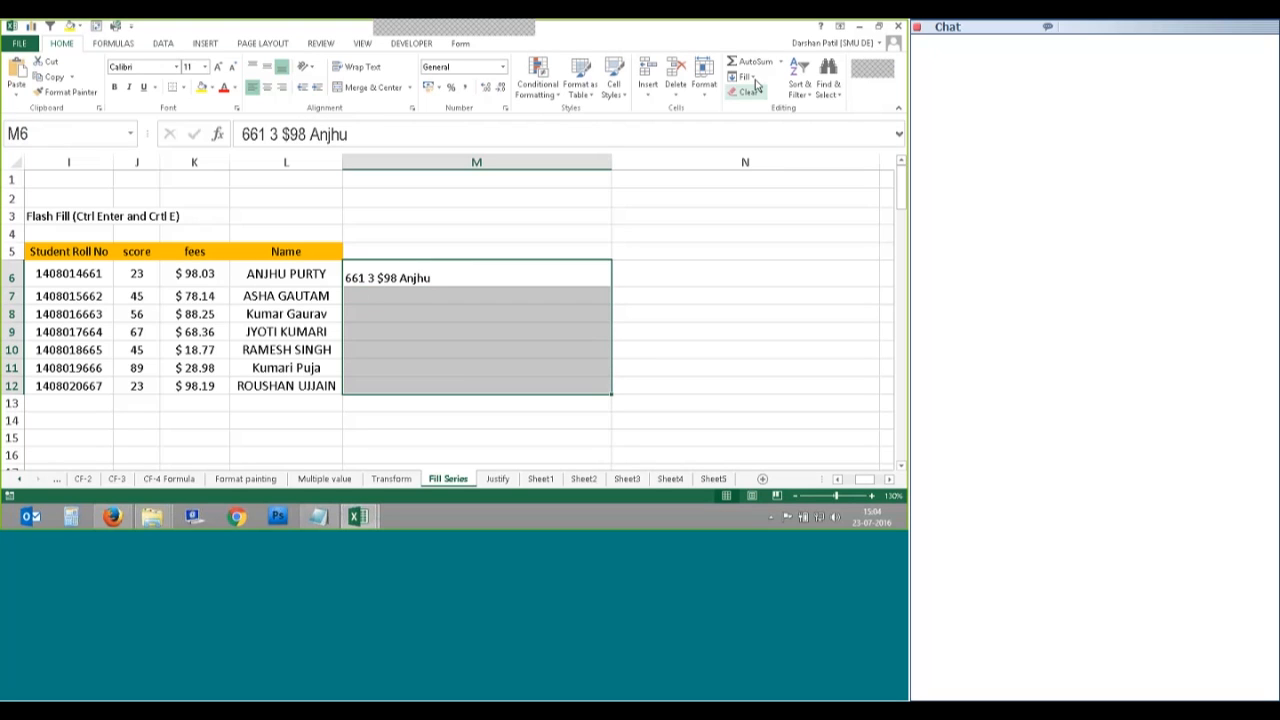
left_click(748, 77)
left_click(777, 206)
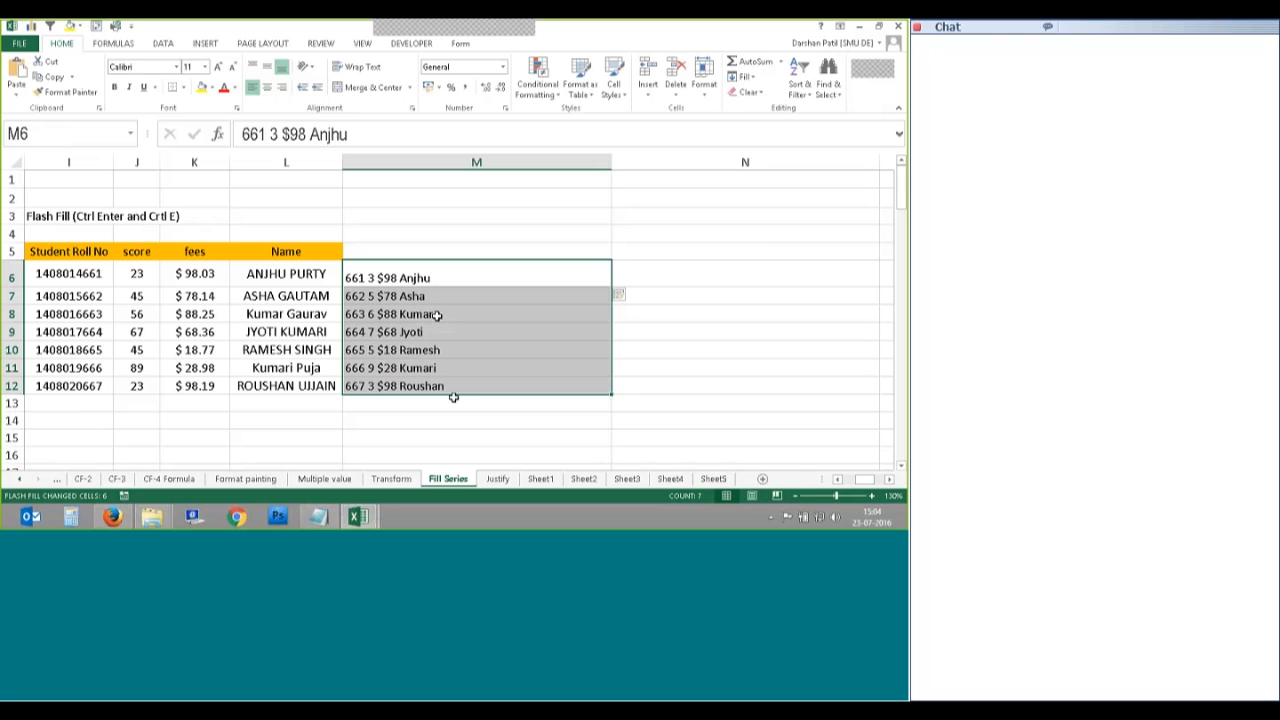
key("ctrl+z")
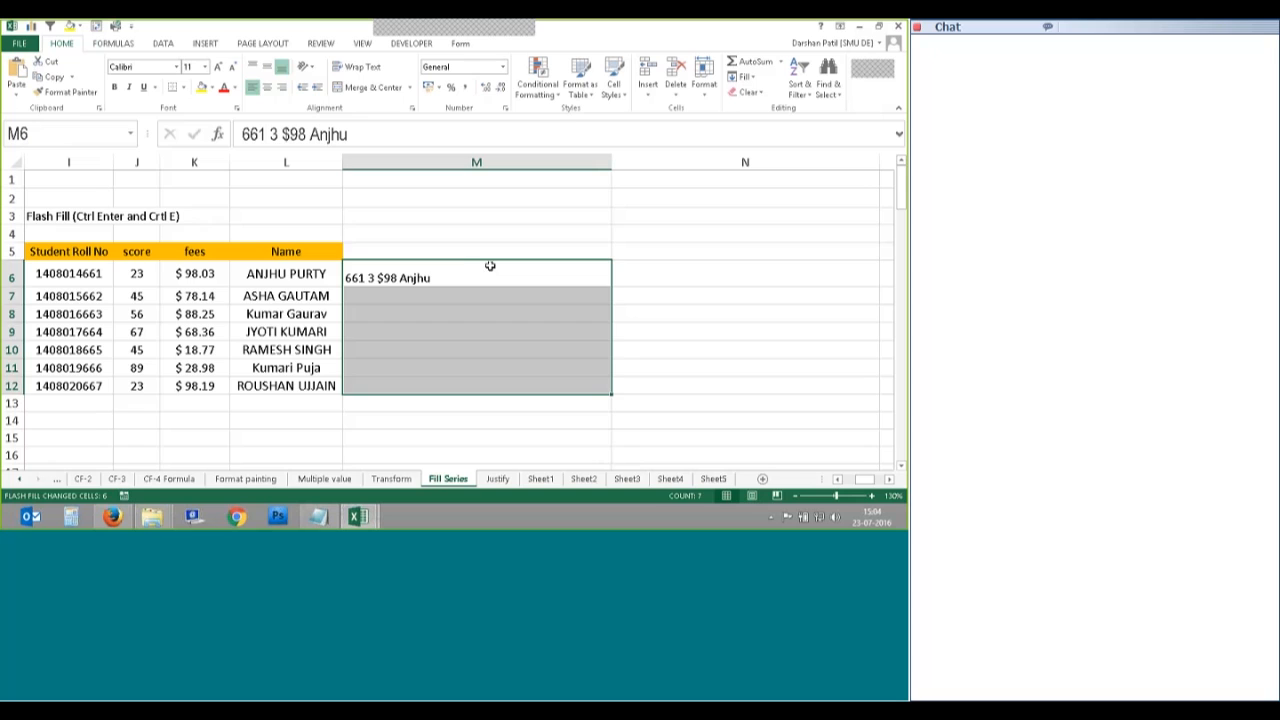
Step: Flash Fill M6:M12 again and keep the suggested values
left_click(442, 276)
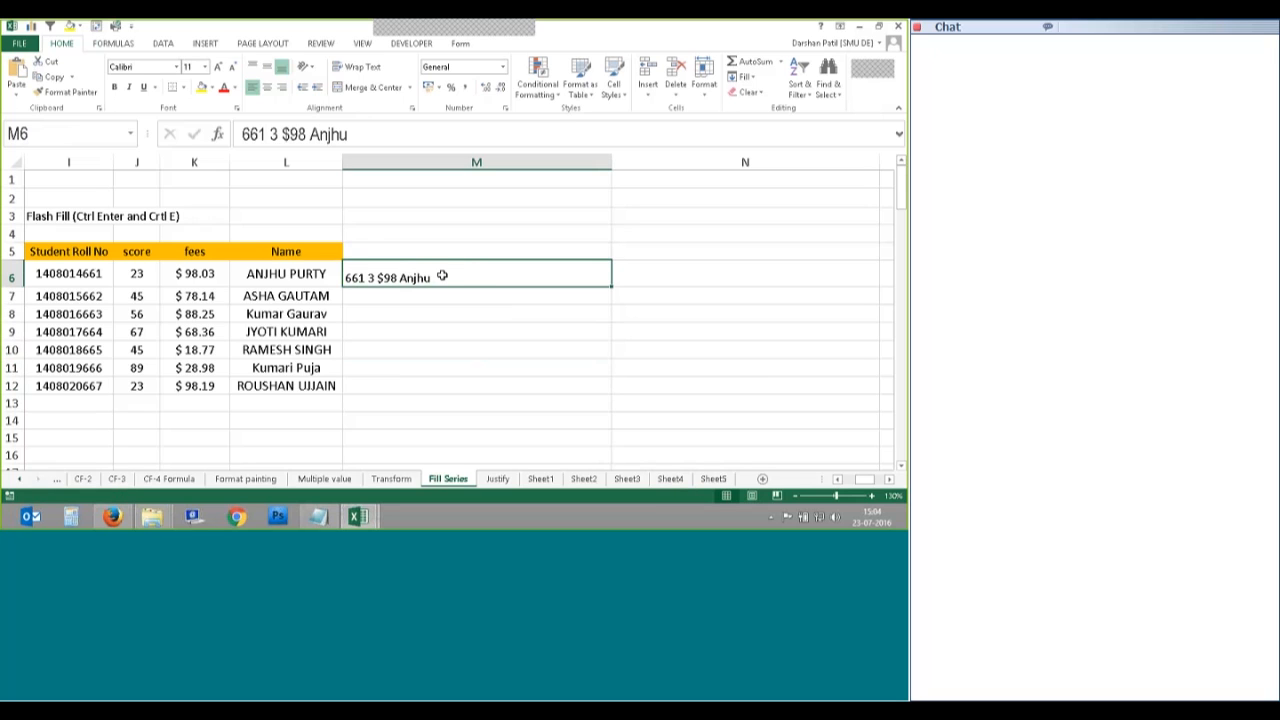
left_click_drag(460, 274, 452, 386)
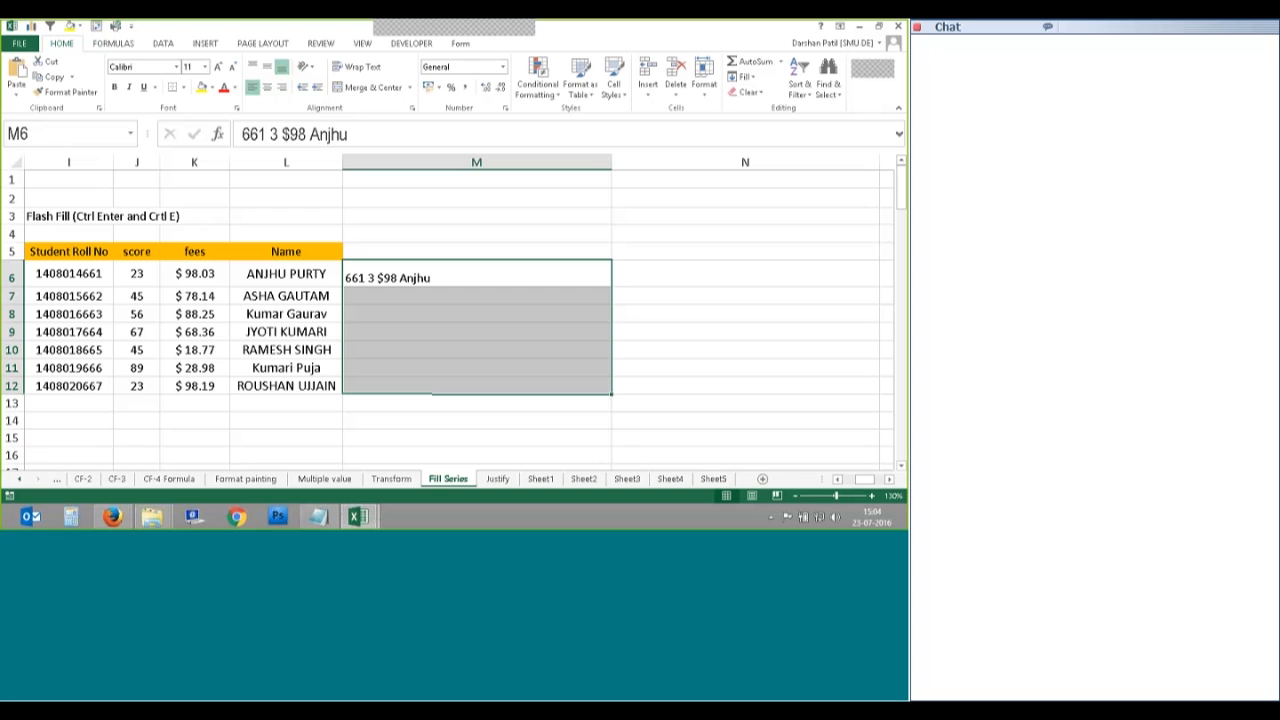
left_click(745, 77)
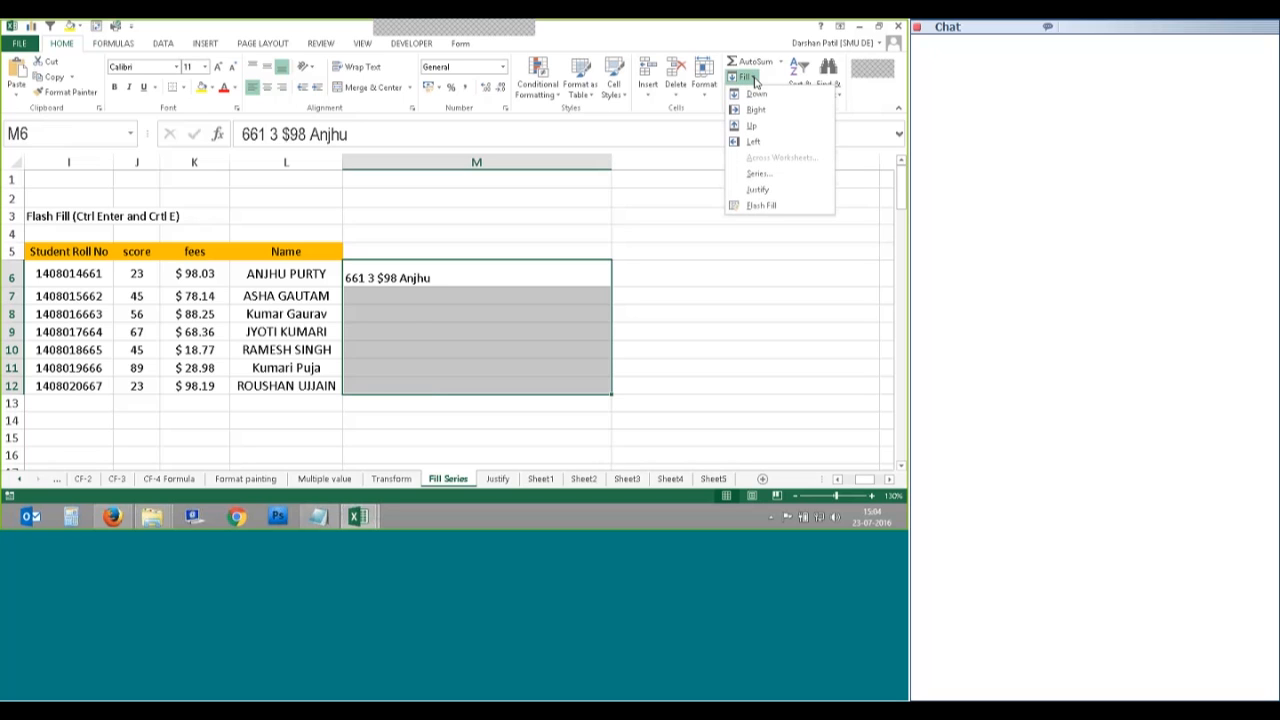
left_click(760, 205)
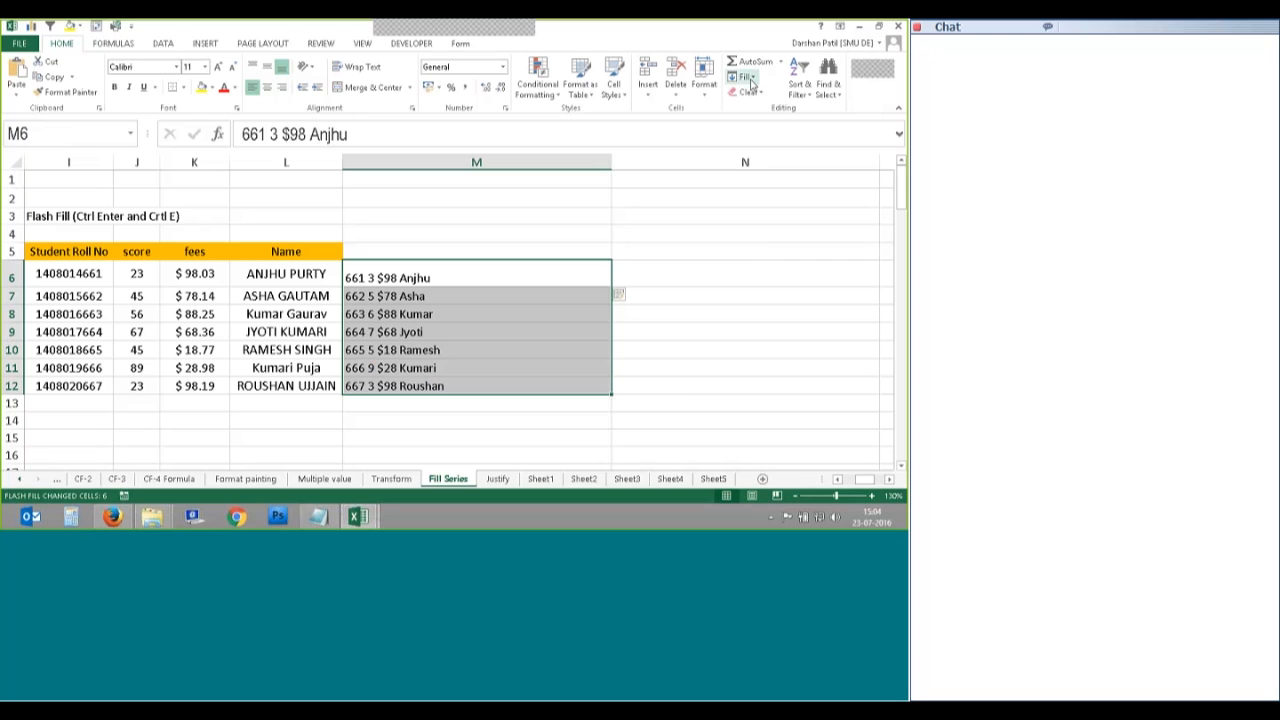
left_click(622, 295)
left_click(457, 284)
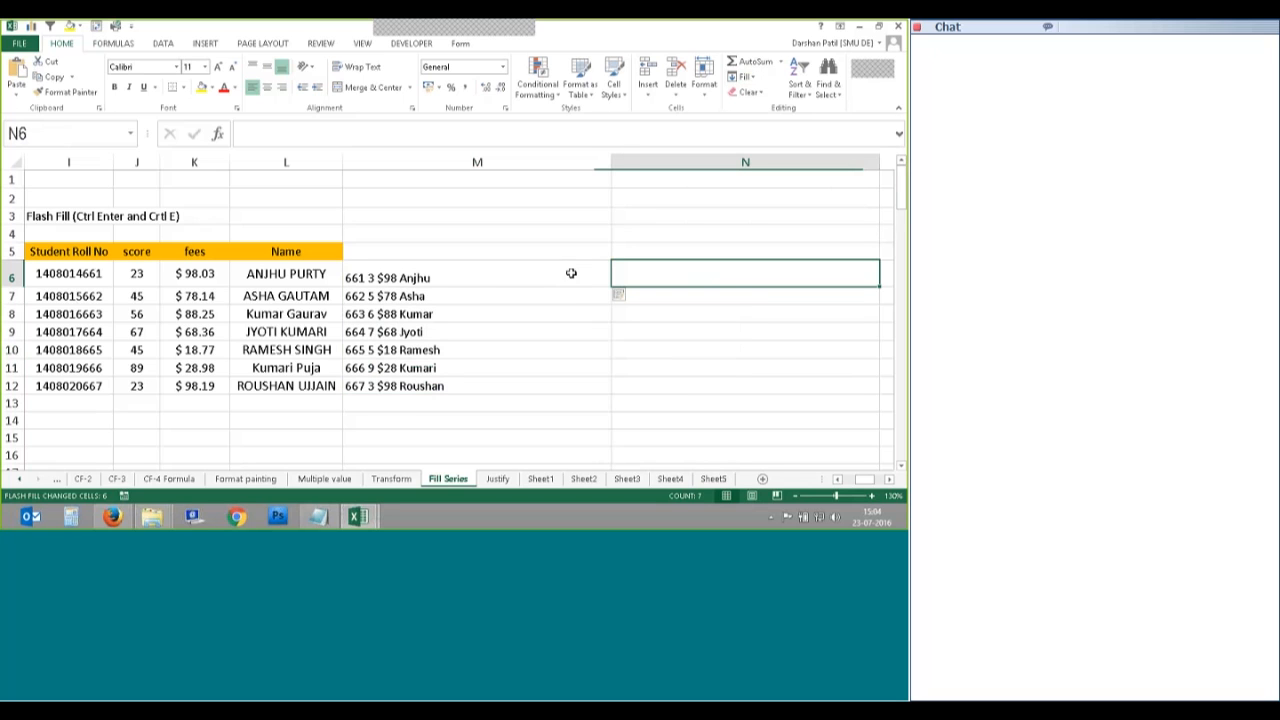
left_click(476, 300)
left_click(459, 330)
left_click(454, 348)
left_click(452, 375)
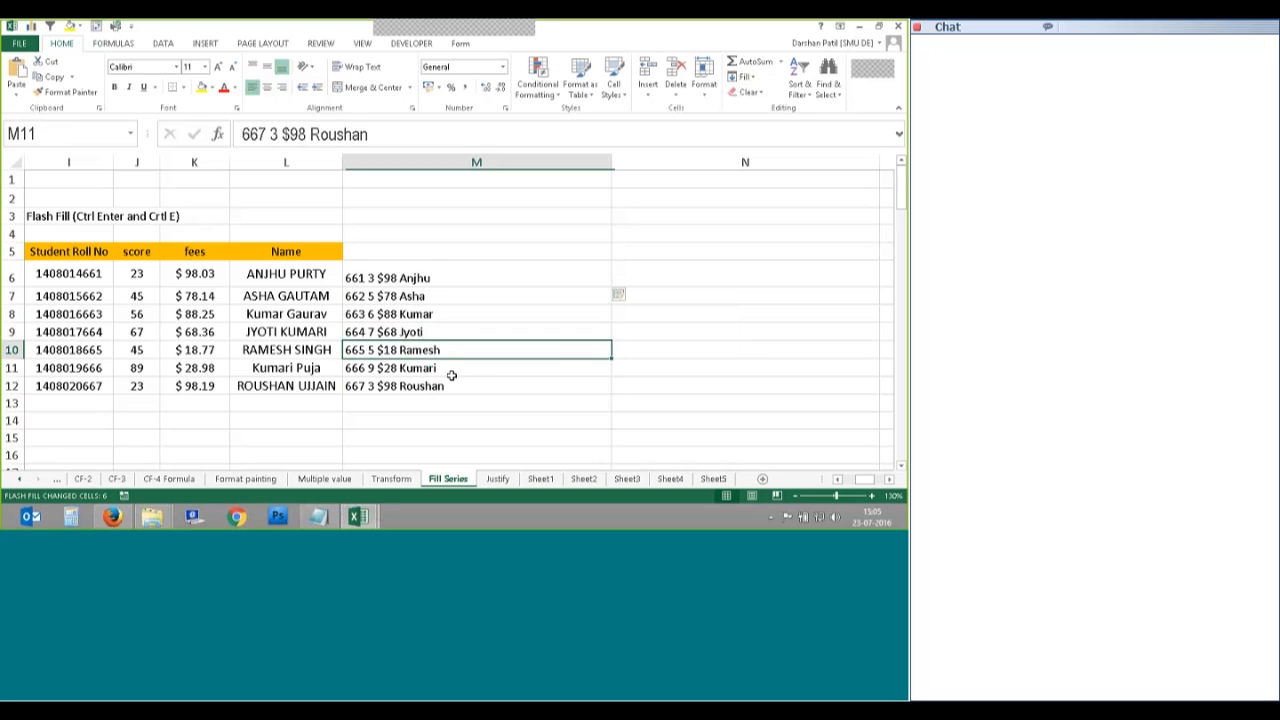
left_click(448, 386)
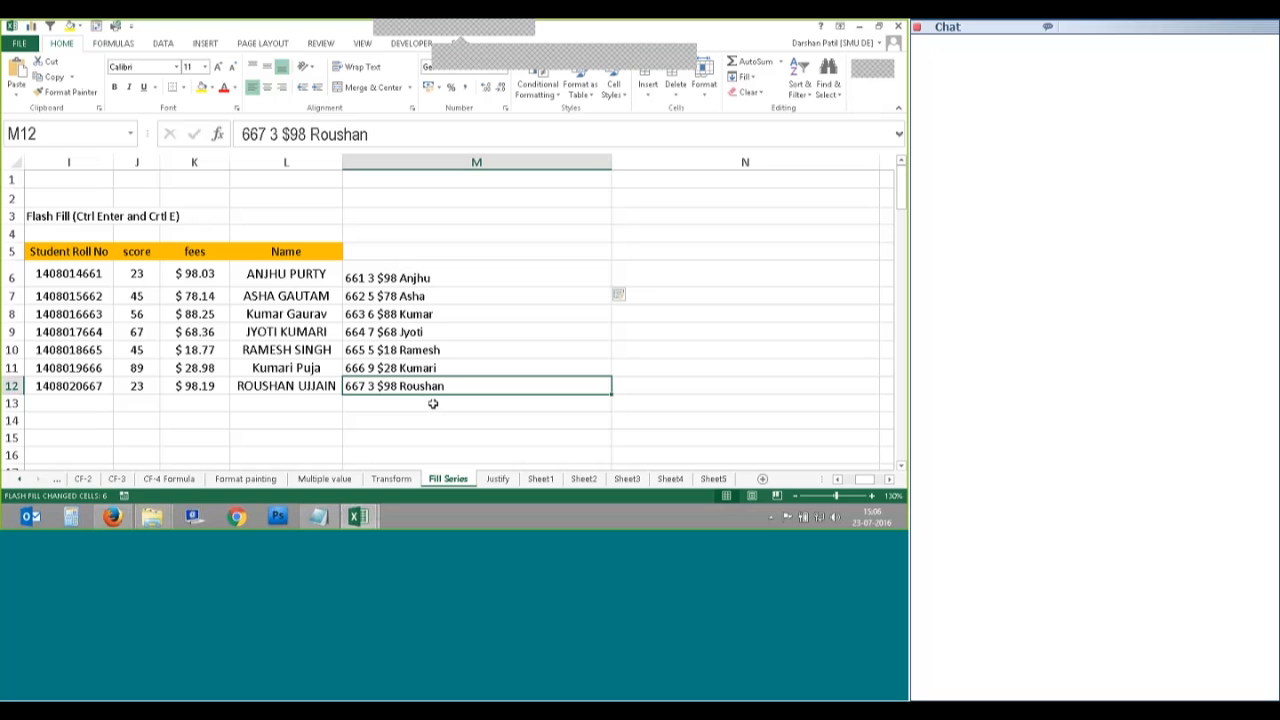
left_click(557, 60)
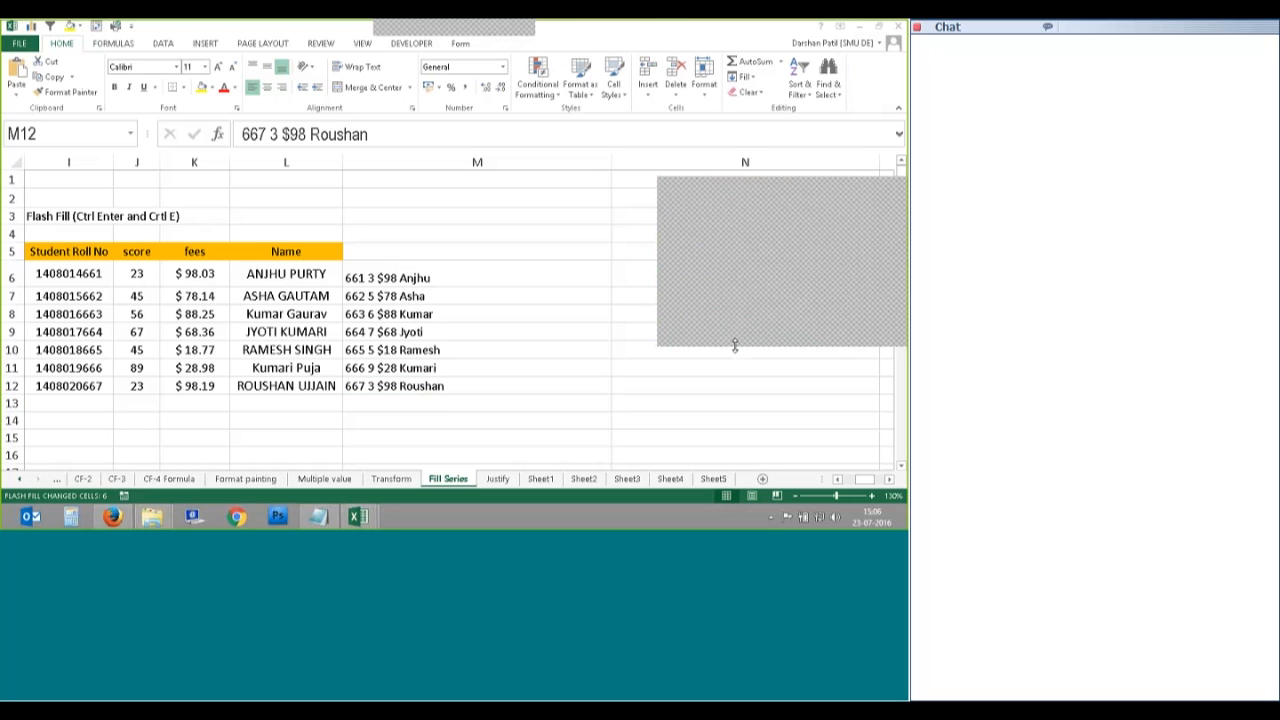
left_click_drag(734, 346, 726, 406)
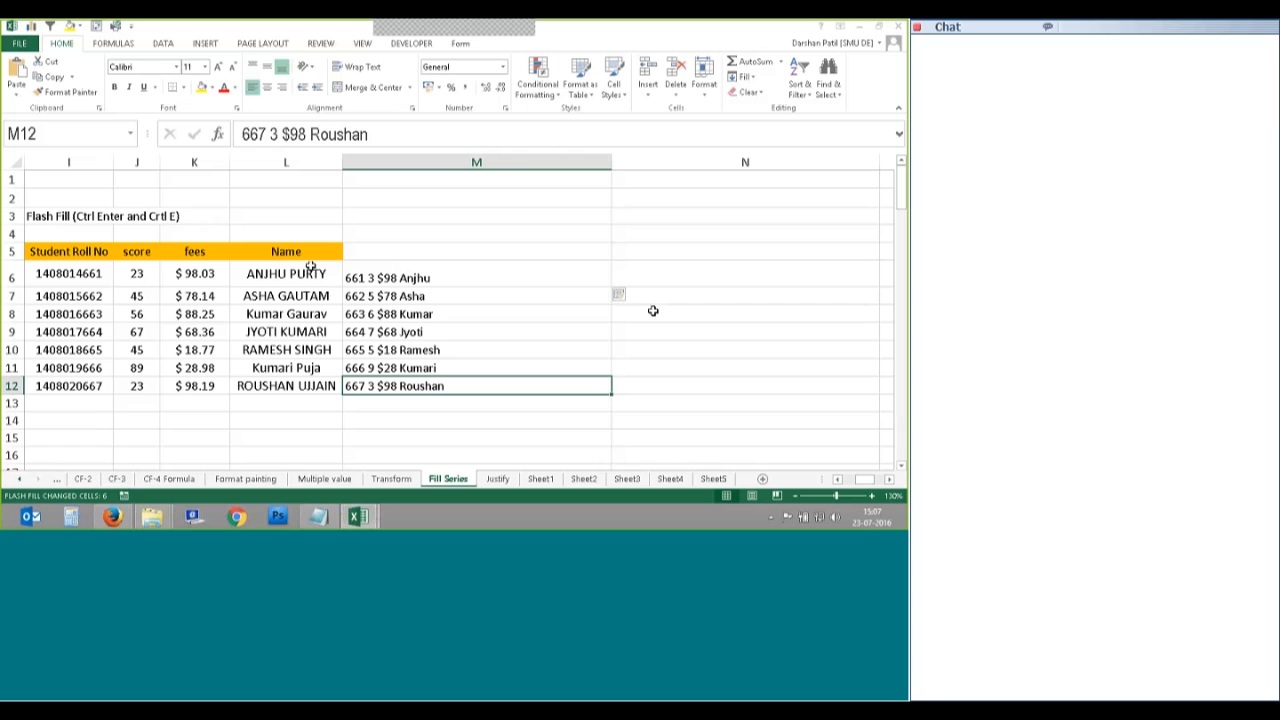
Step: Narrow column M to fit its entries, then copy the M6 example entry
left_click(669, 252)
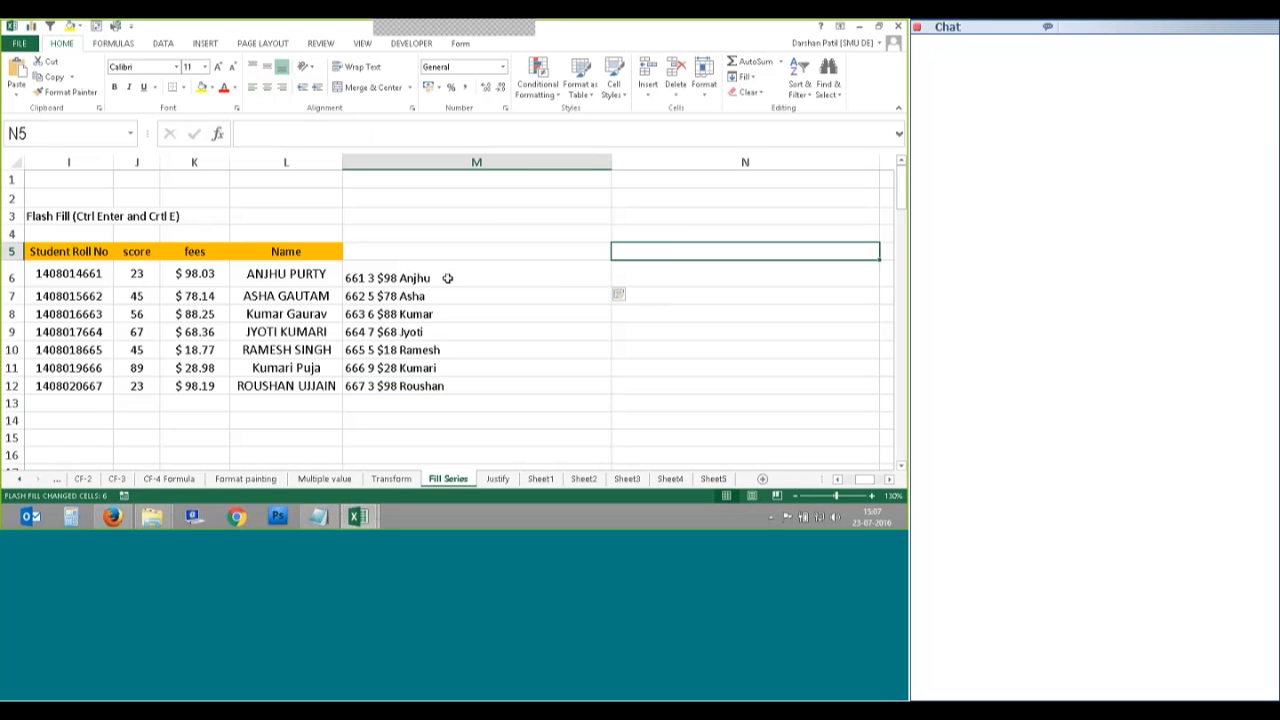
left_click_drag(611, 162, 512, 162)
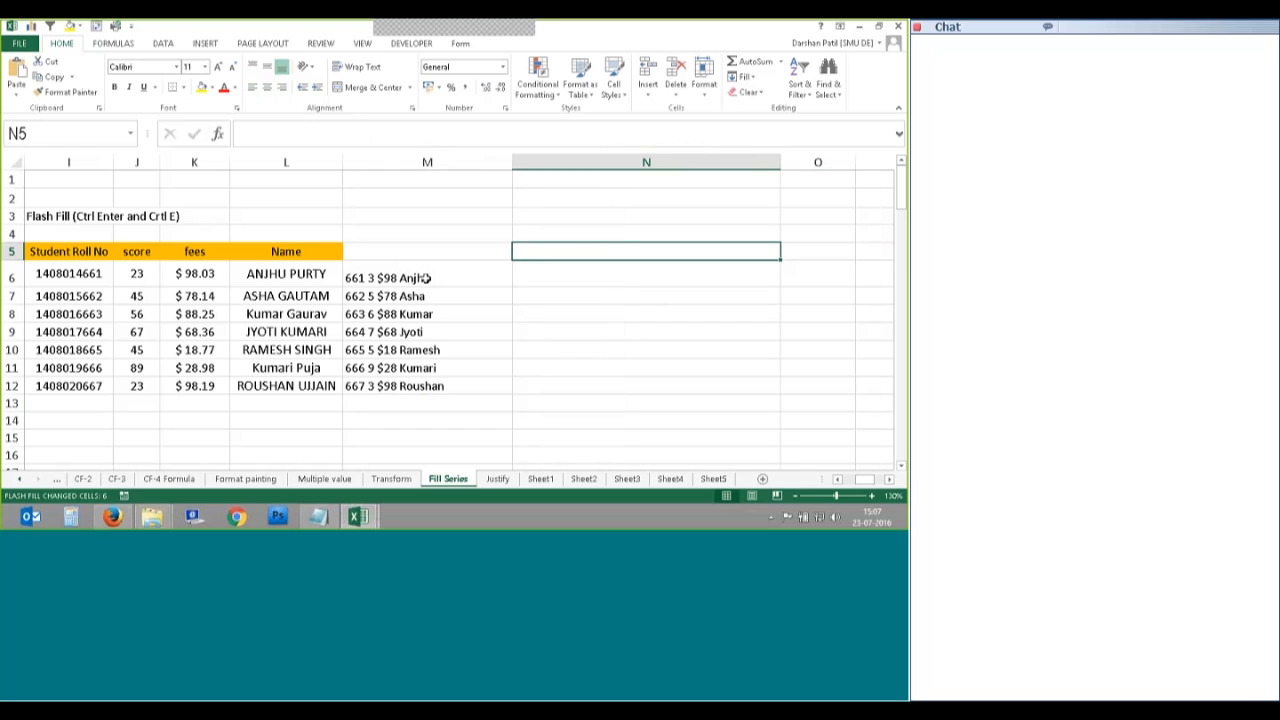
left_click(430, 278)
key("ctrl+c")
left_click(563, 280)
double_click(563, 277)
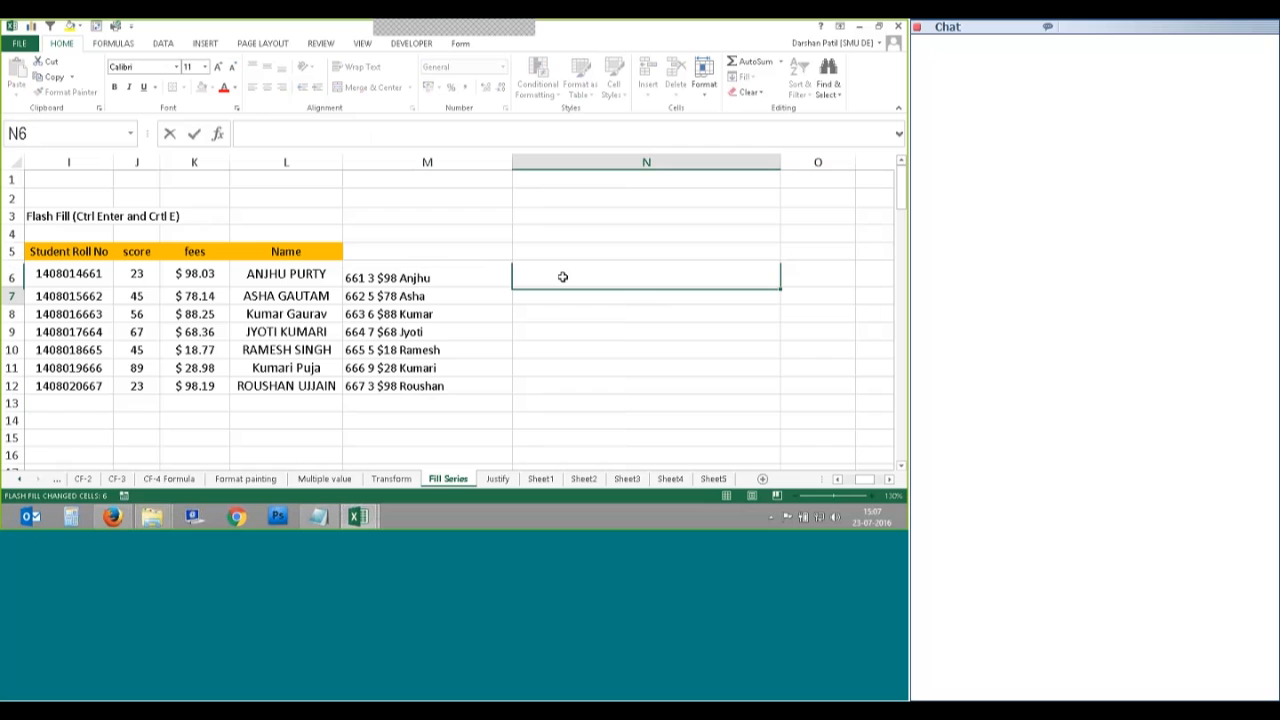
key("Escape")
key("Left")
key("ctrl+c")
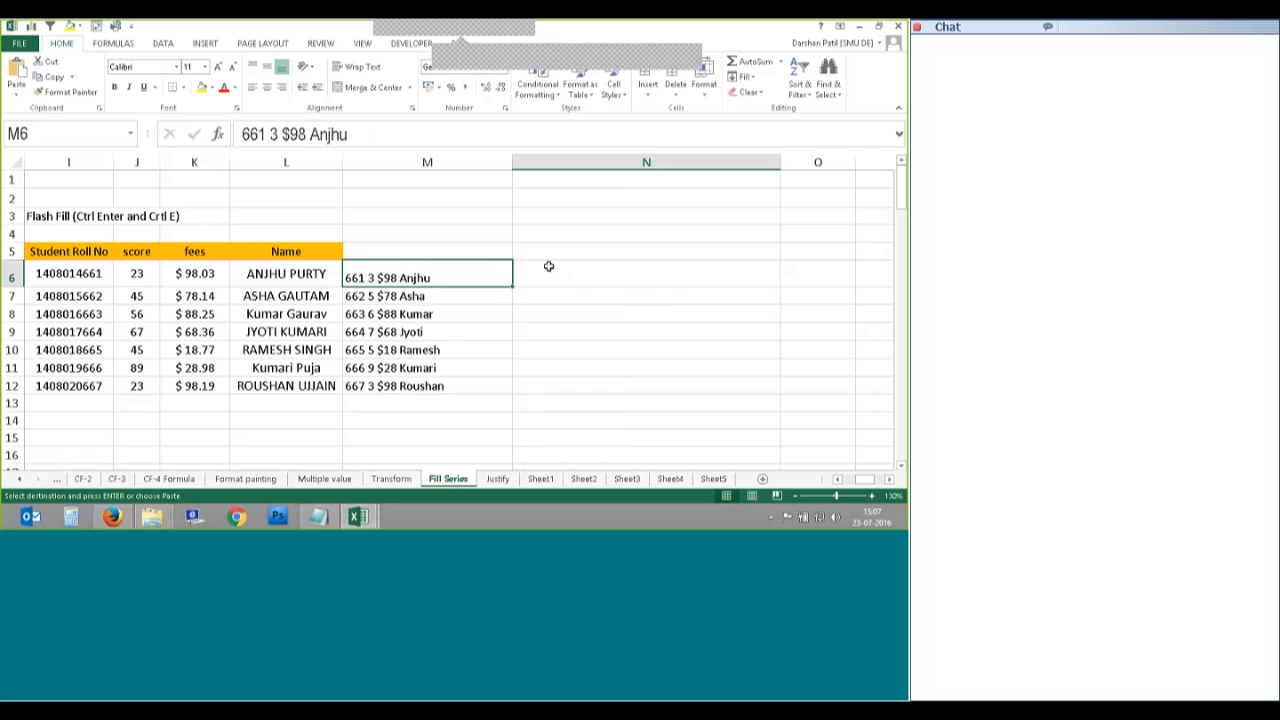
Step: Paste the M6 example into N6 and clear column M from row 4 to row 14
left_click(548, 266)
key("ctrl+v")
left_click_drag(445, 274, 450, 385)
left_click(430, 436)
left_click(414, 229)
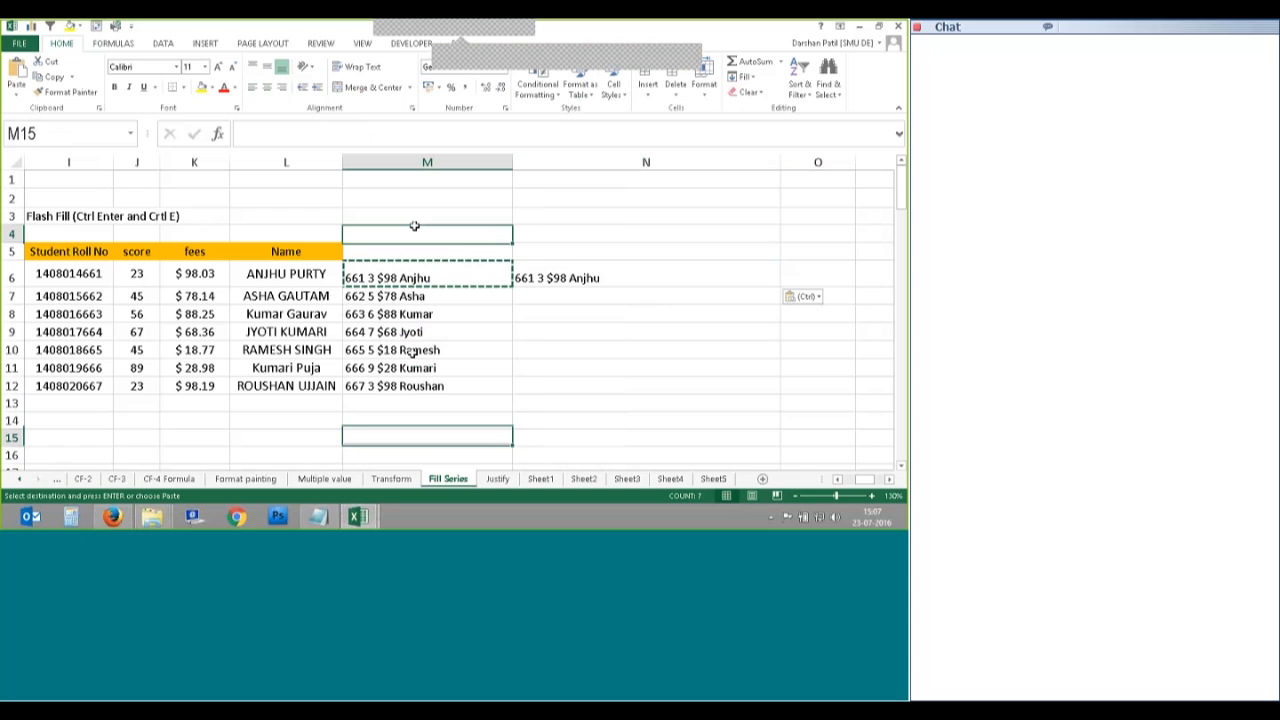
left_click_drag(412, 352, 411, 425)
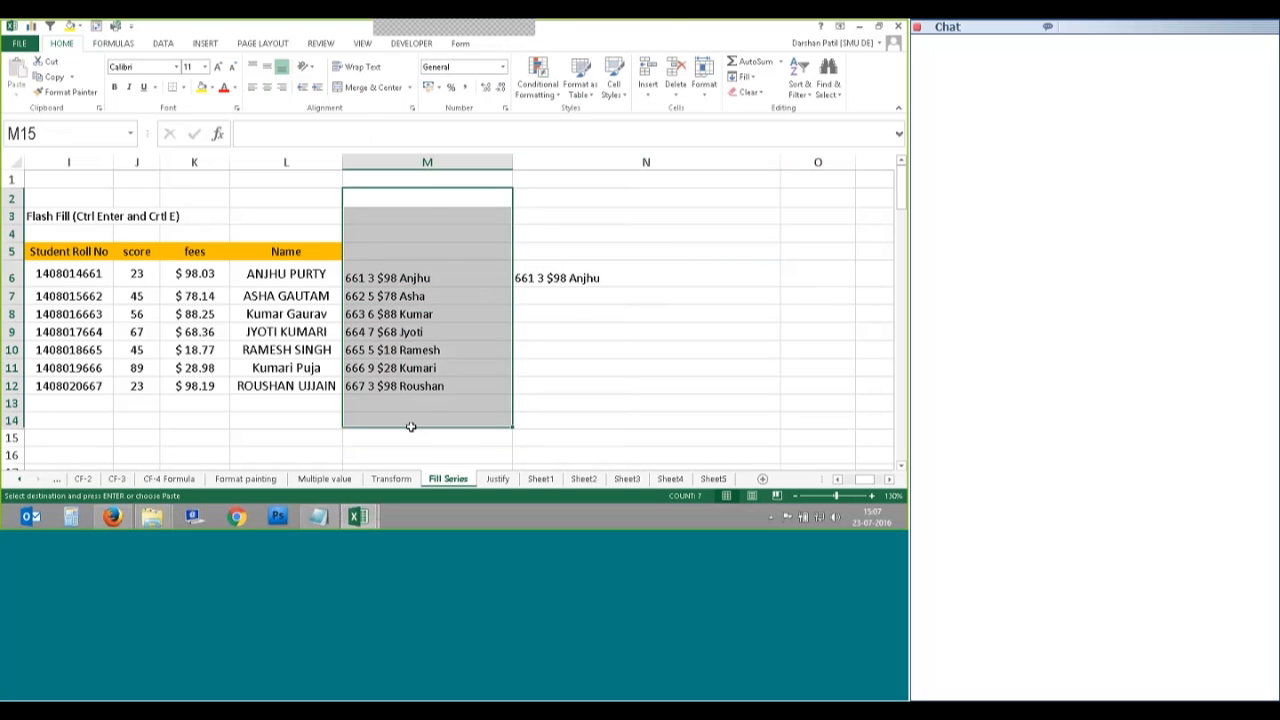
key("Delete")
left_click(428, 452)
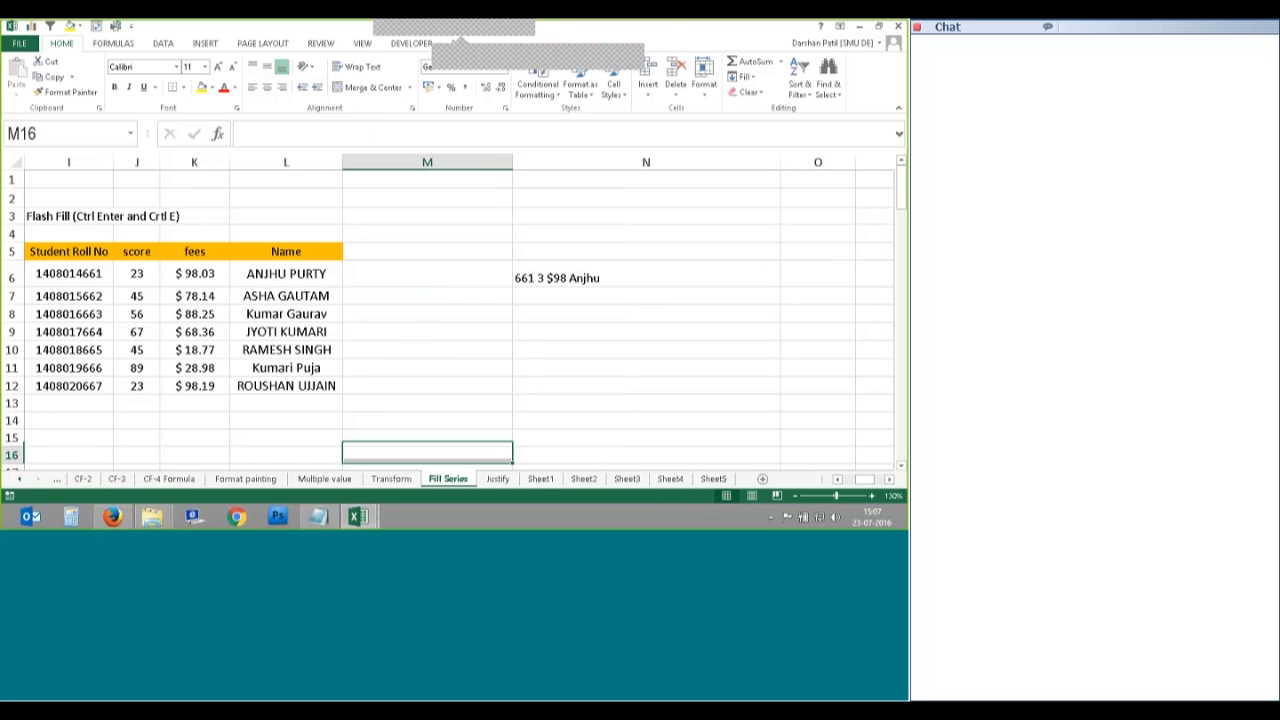
Step: Run Flash Fill on N6:N12, which reports no pattern found
left_click(576, 272)
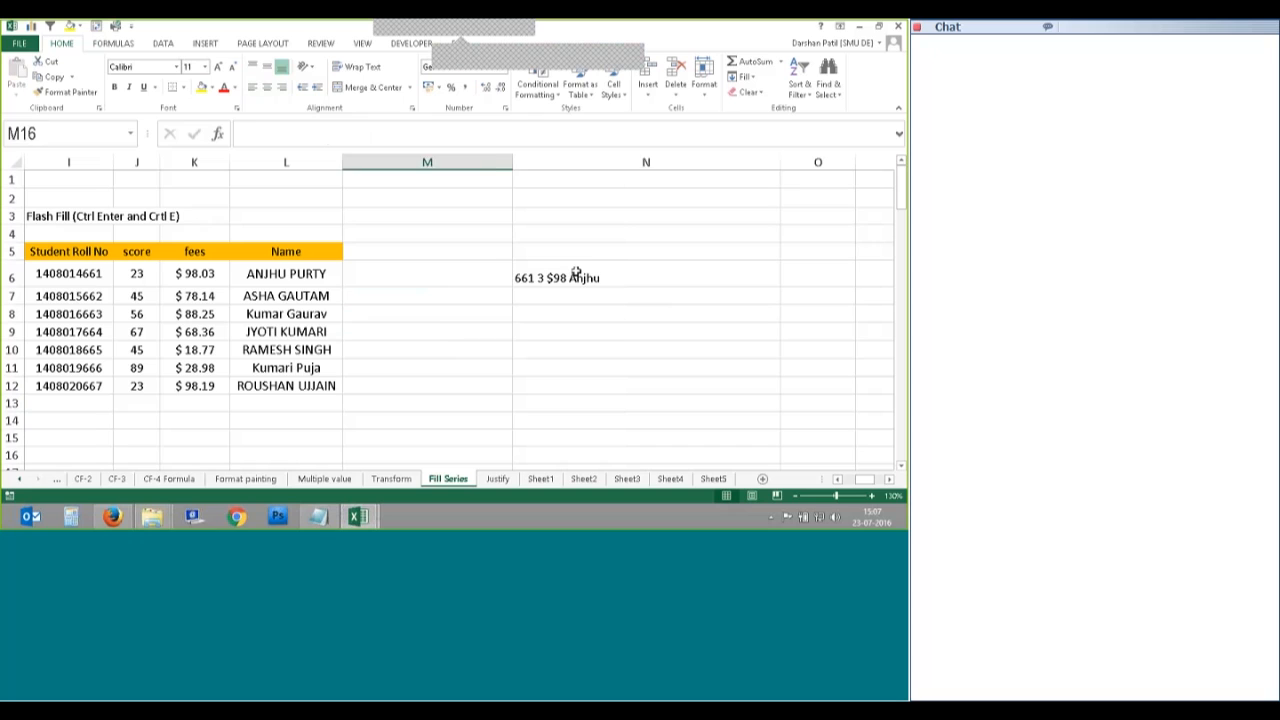
left_click(623, 324)
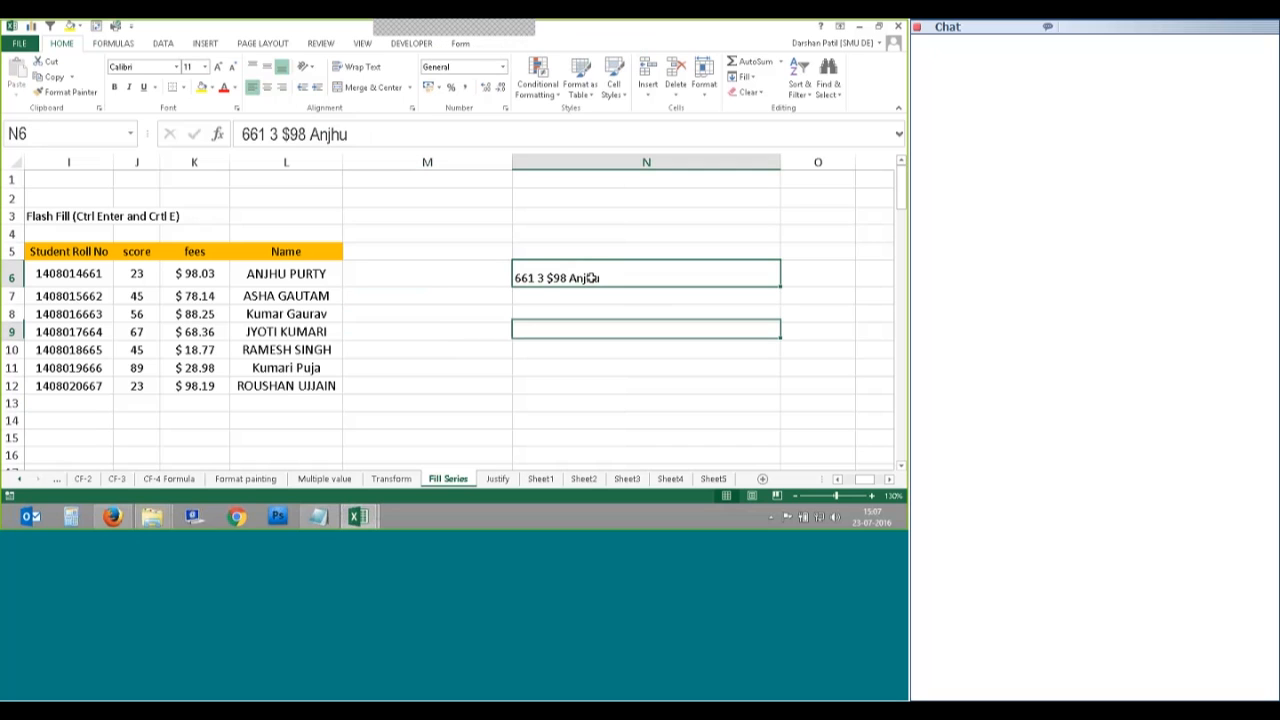
left_click_drag(626, 275, 607, 384)
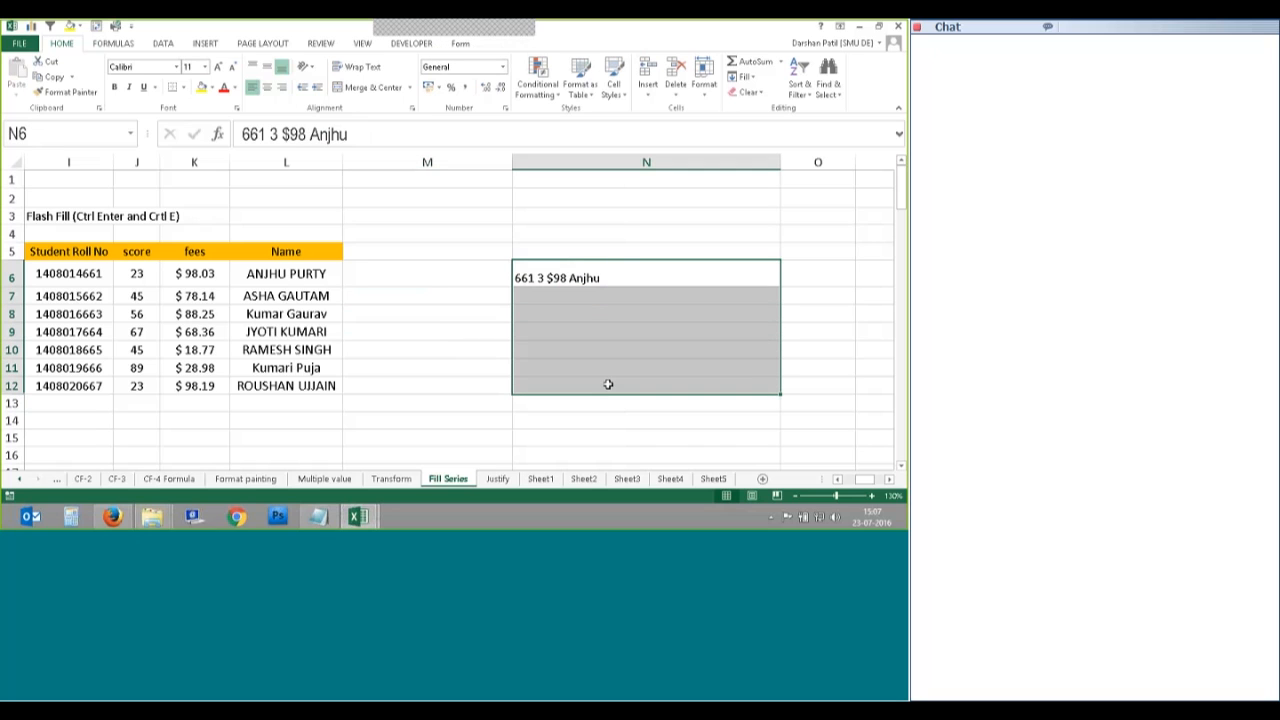
left_click(748, 77)
left_click(768, 215)
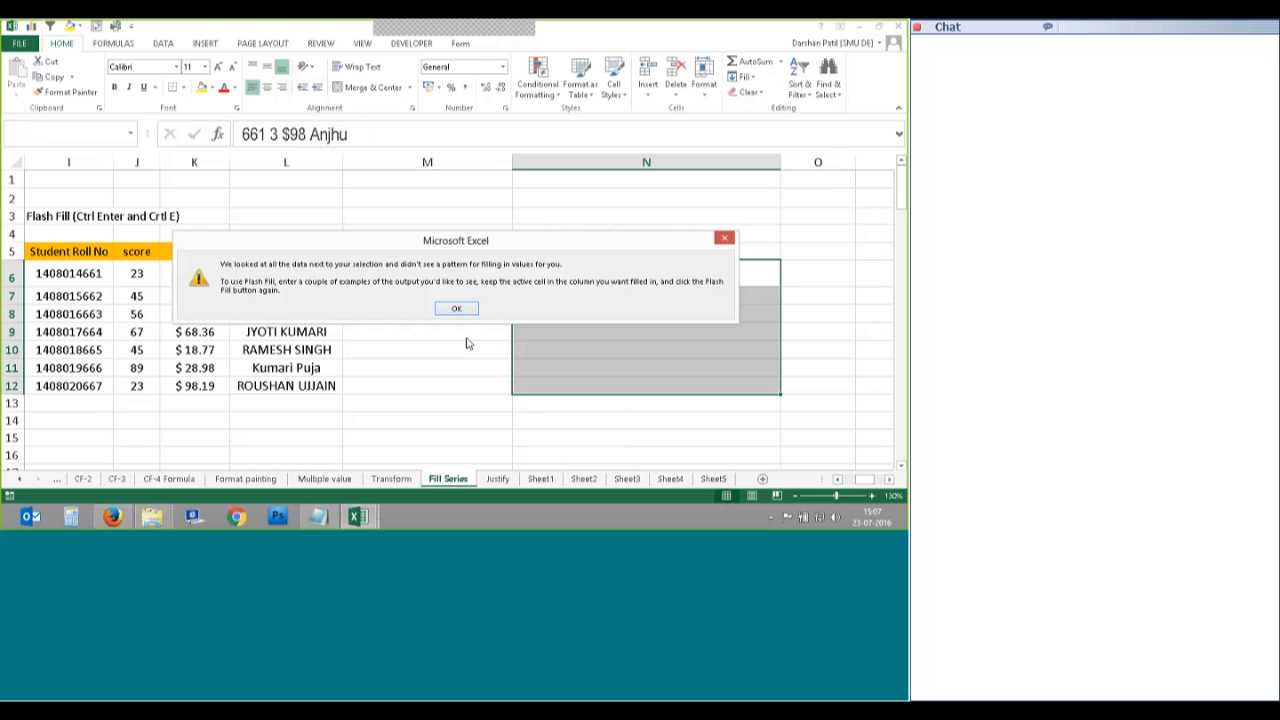
Step: Dismiss the no-pattern message and delete the example from N6, returning to M6
left_click(455, 308)
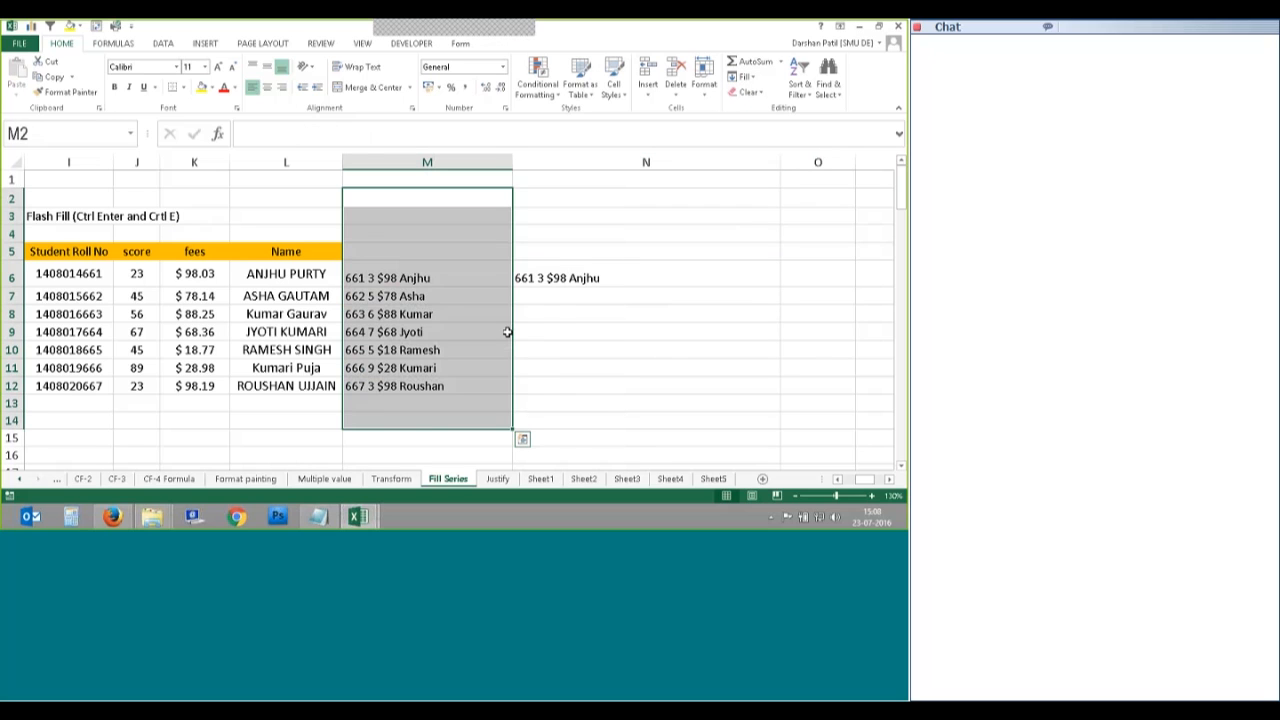
left_click(561, 280)
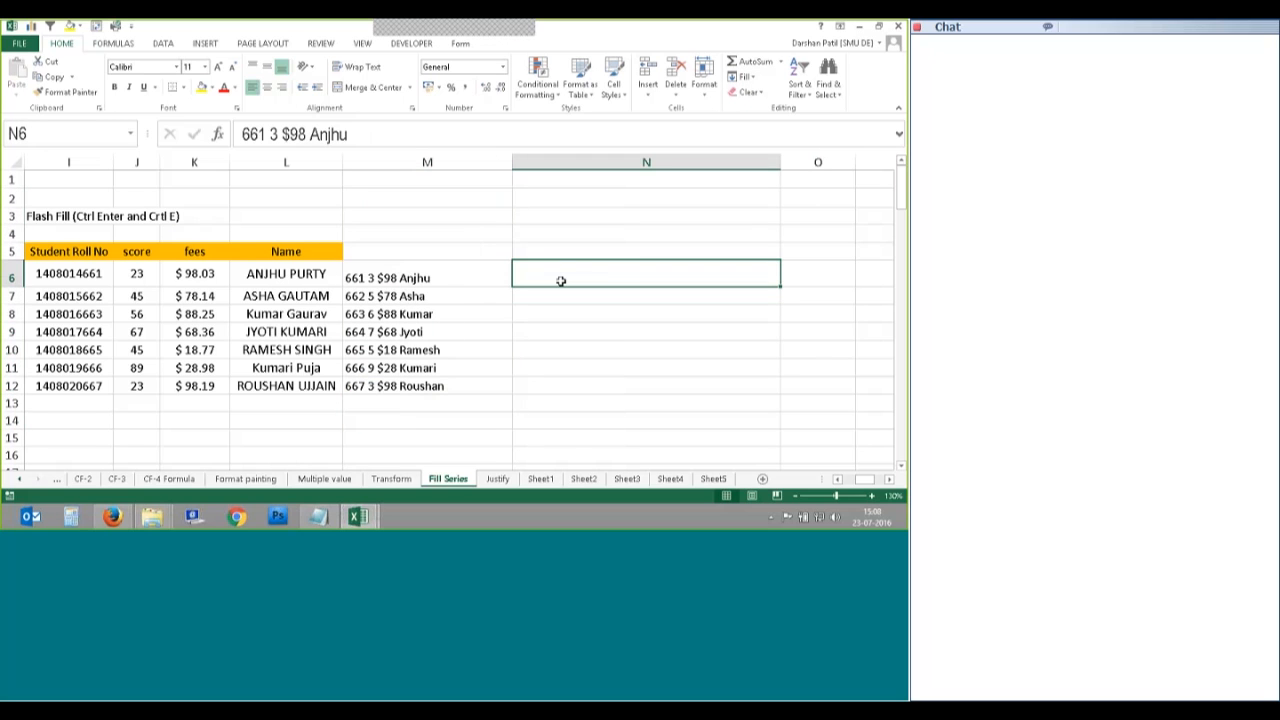
key("Delete")
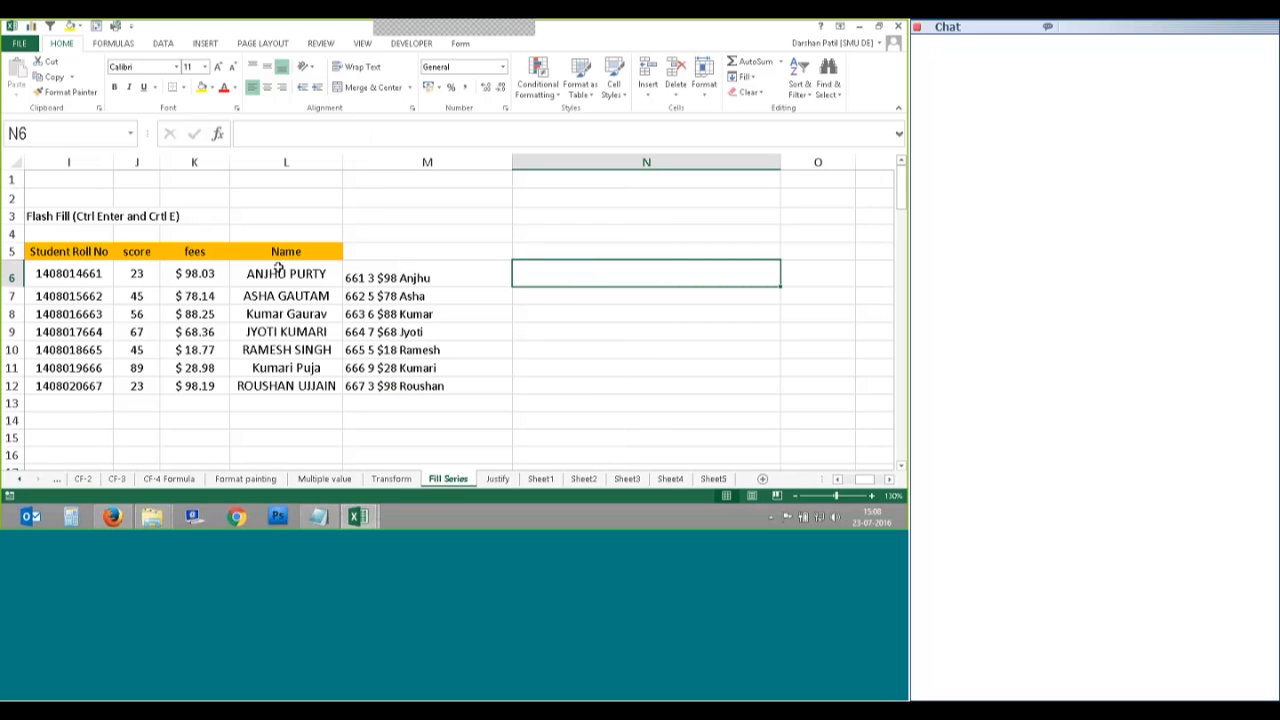
key("Left")
Step: Clear M6:M12 and start a new M6 example with score 23 and the full roll number
left_click_drag(430, 274, 476, 380)
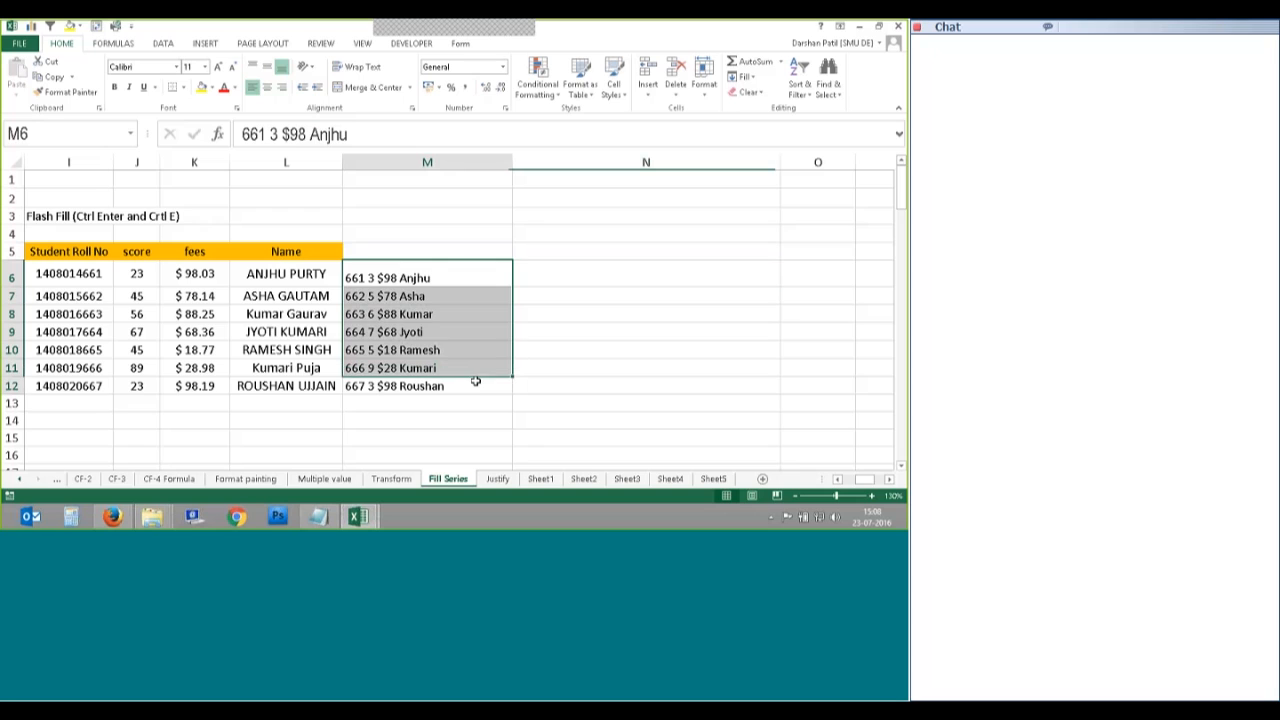
key("Delete")
left_click(368, 277)
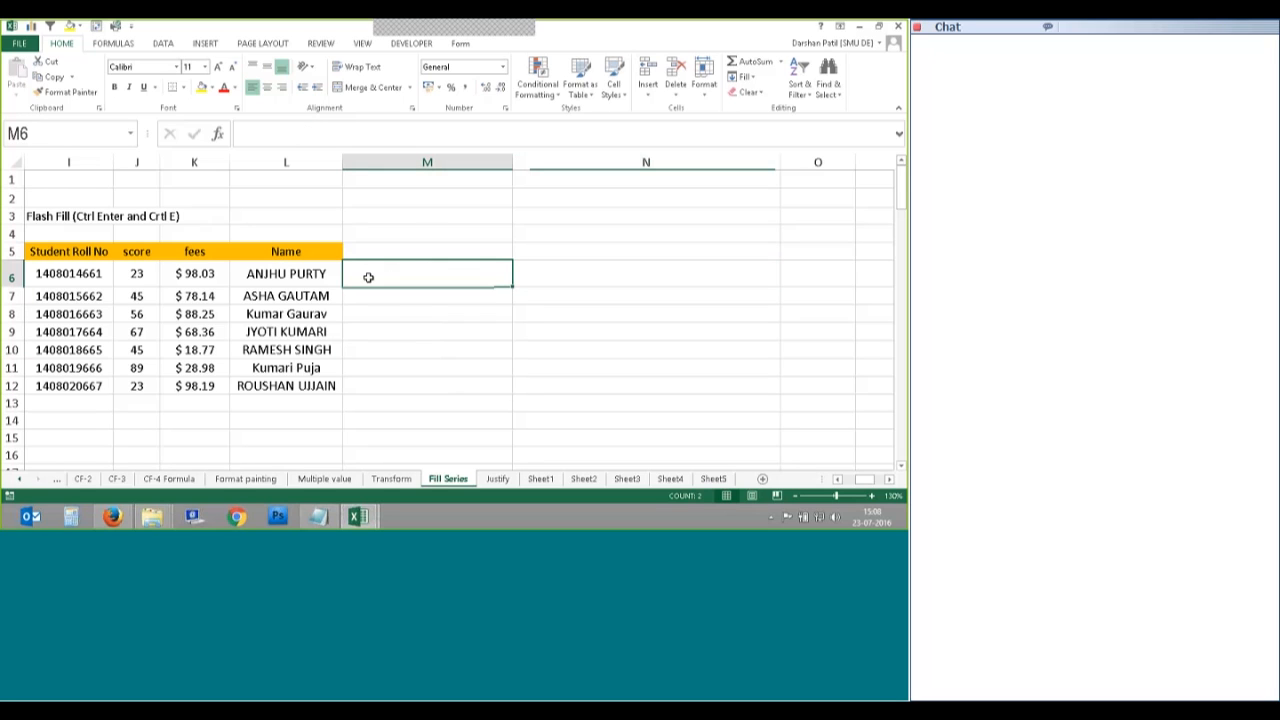
double_click(363, 270)
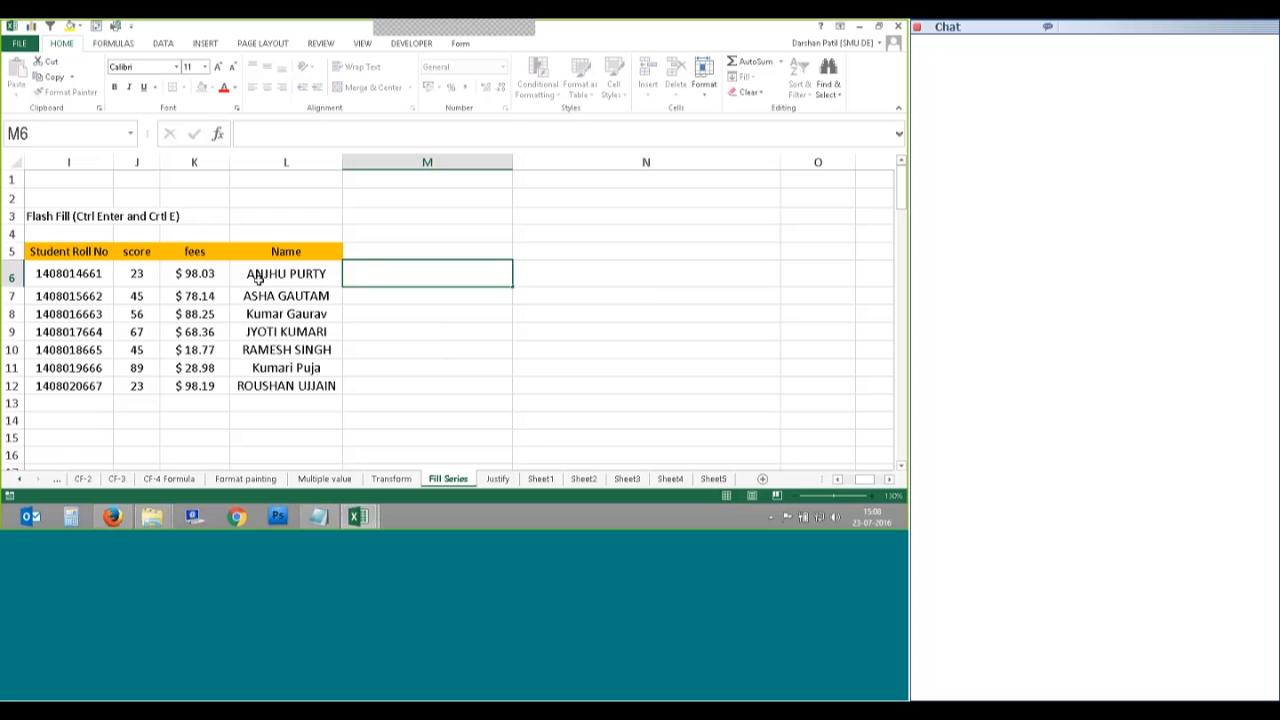
type("23")
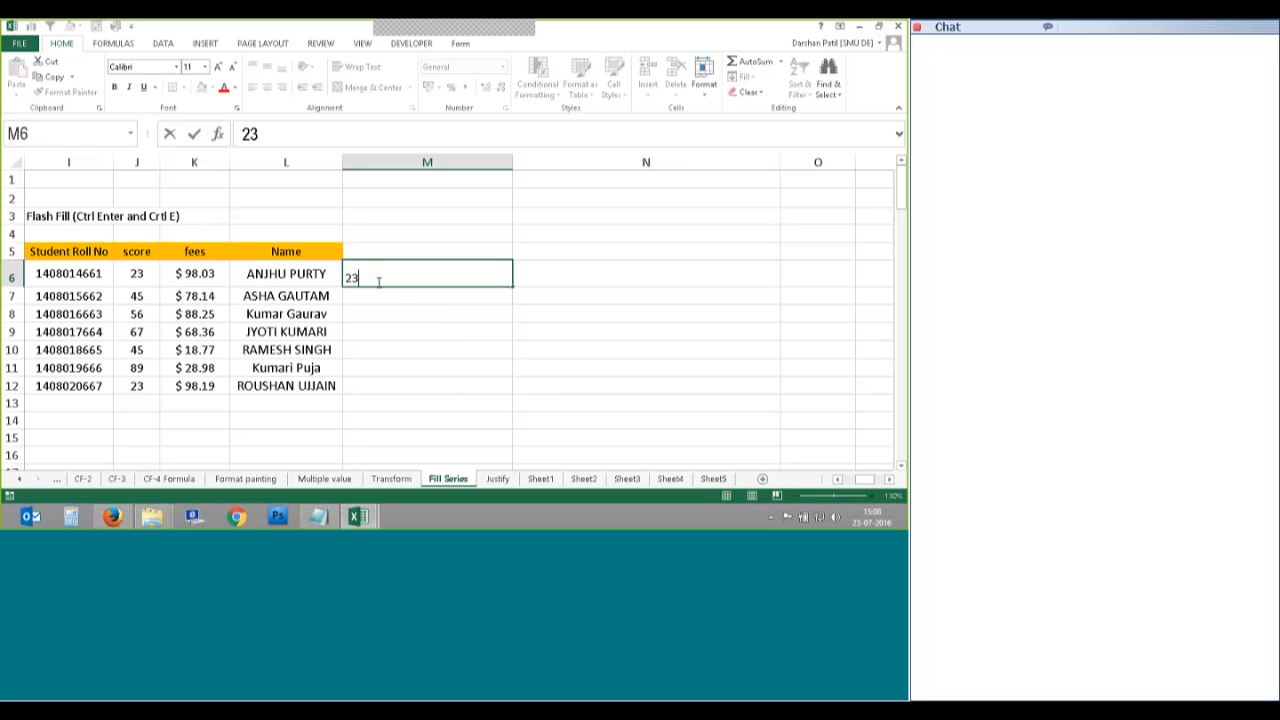
left_click(90, 283)
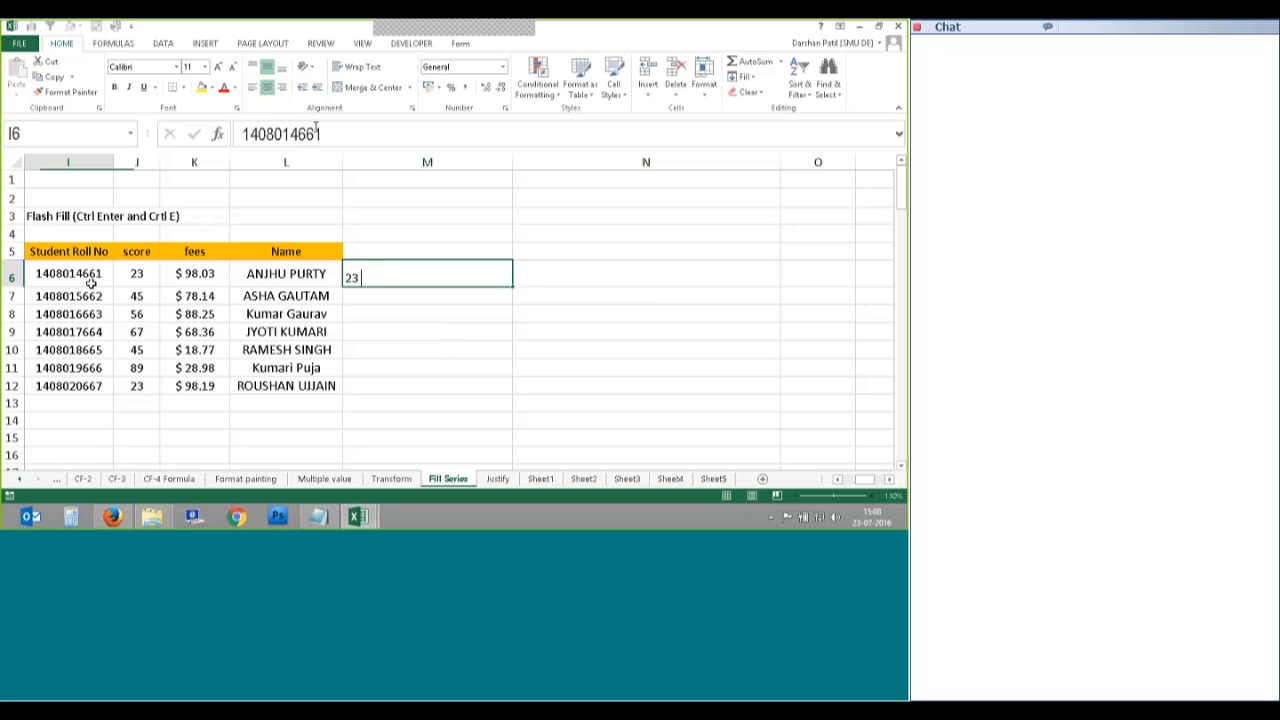
left_click(427, 275)
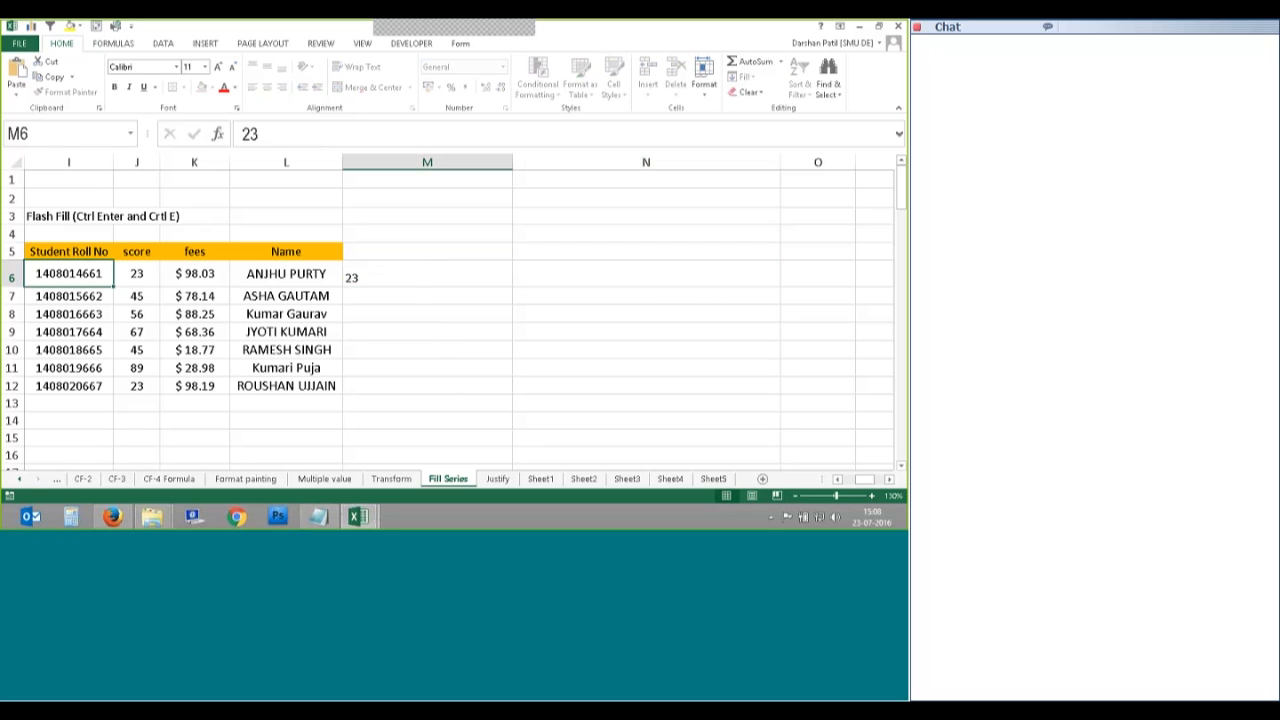
key("F2")
key("ctrl+v")
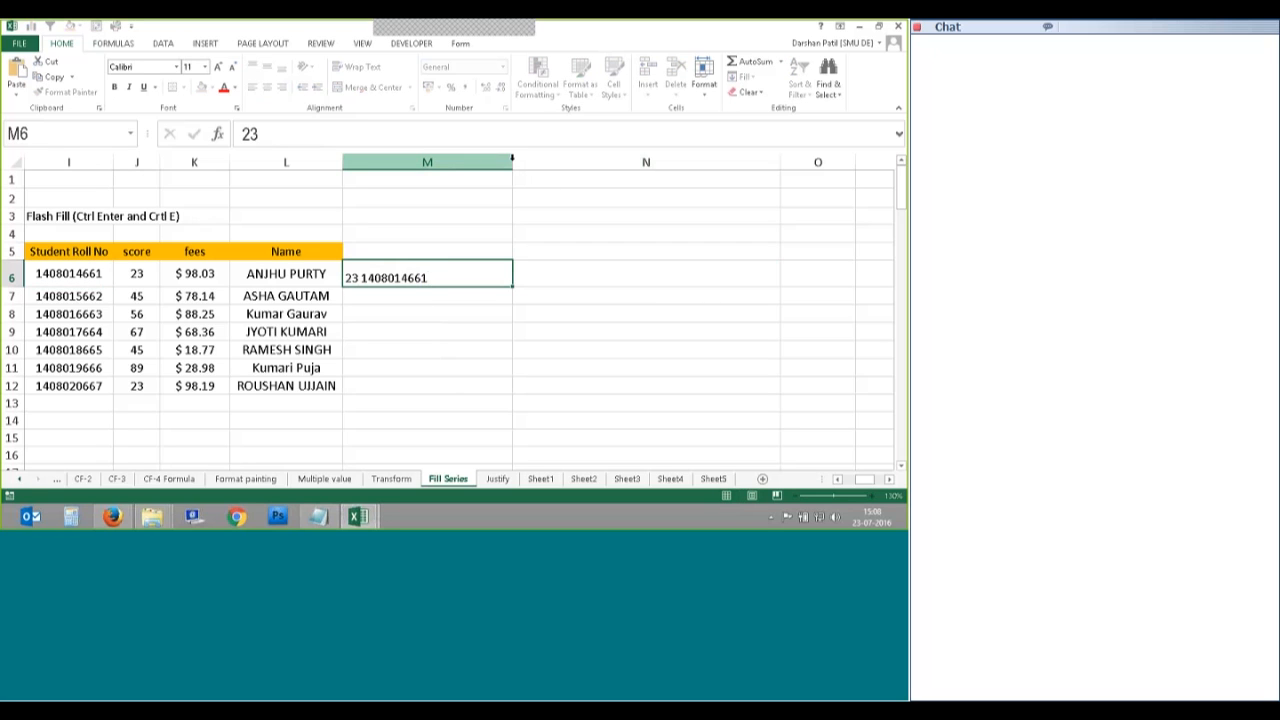
left_click(511, 190)
Step: Widen column M and complete the M6 example with the first name and fee $98.03
left_click_drag(515, 163, 586, 166)
left_click(355, 277)
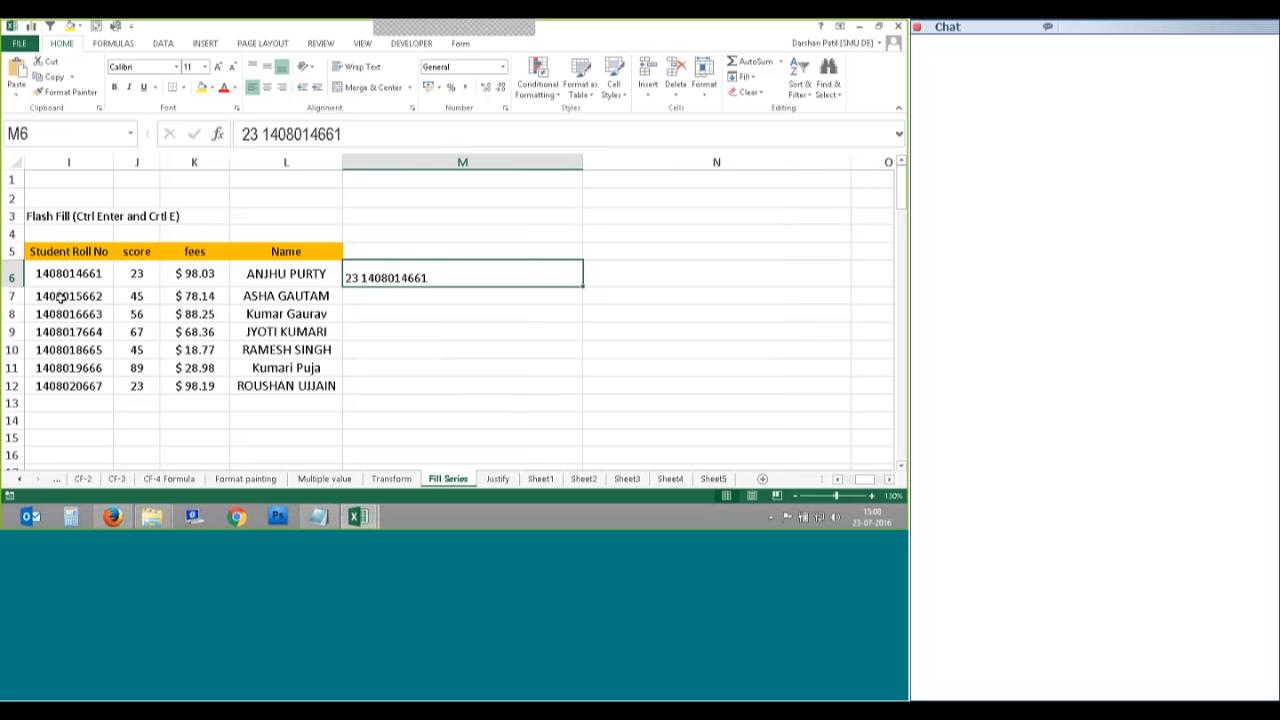
key("F2")
type("Anjhu")
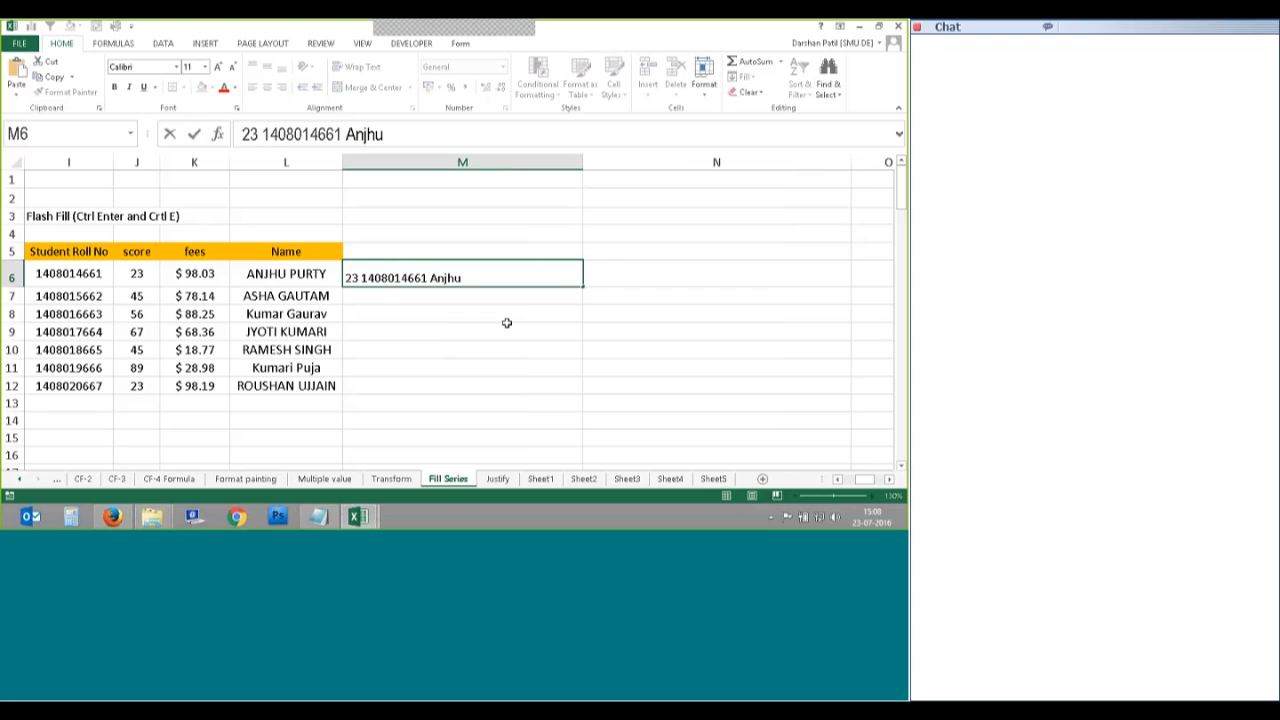
type(" $98.")
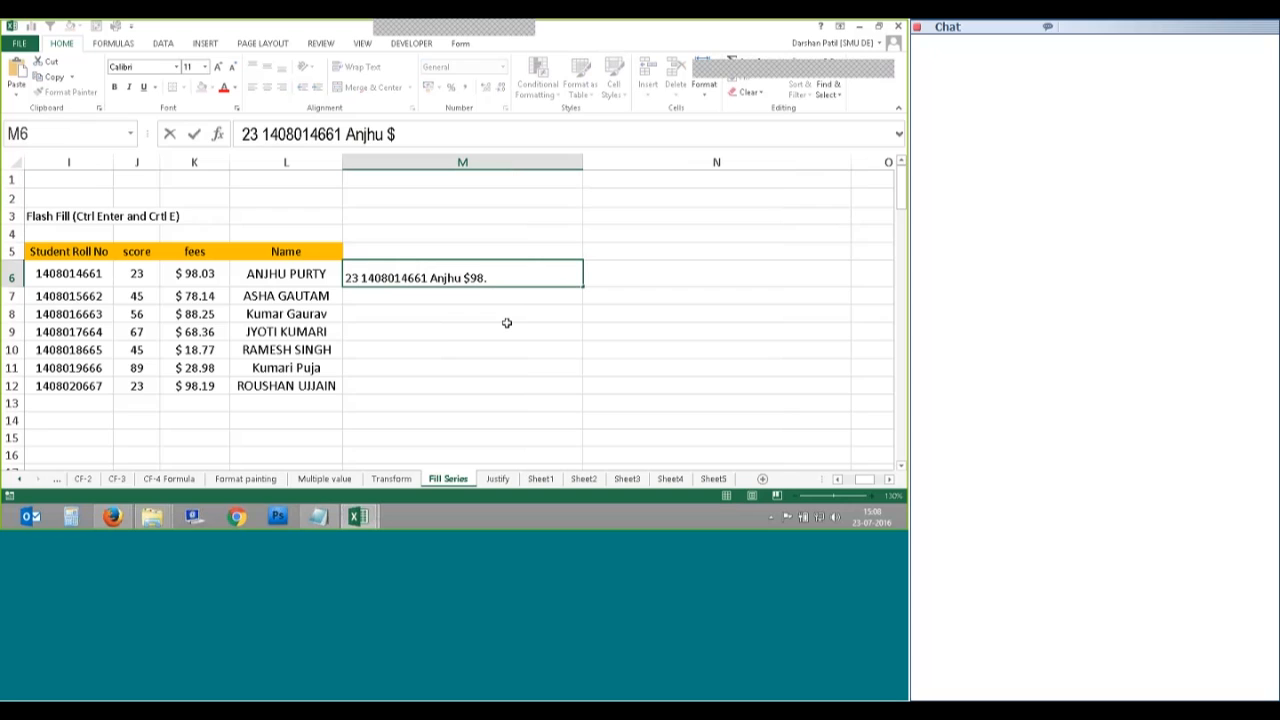
key("ctrl+Return")
type("03")
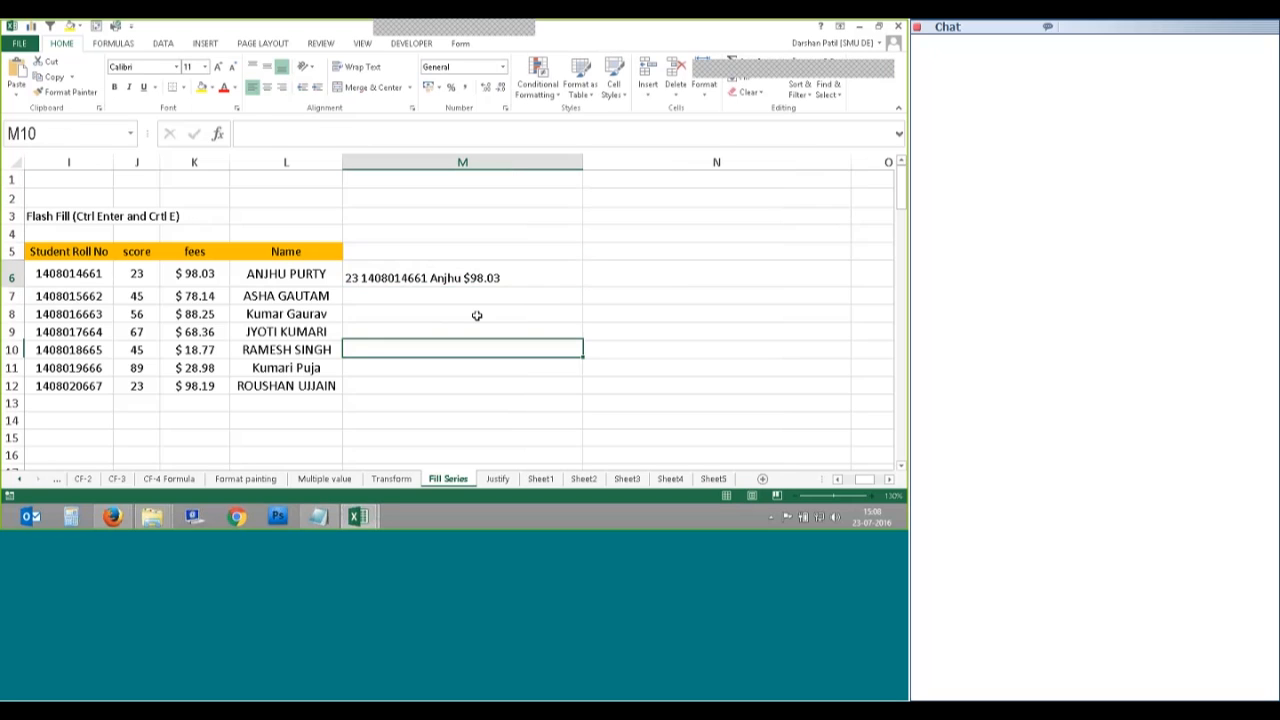
left_click(360, 284)
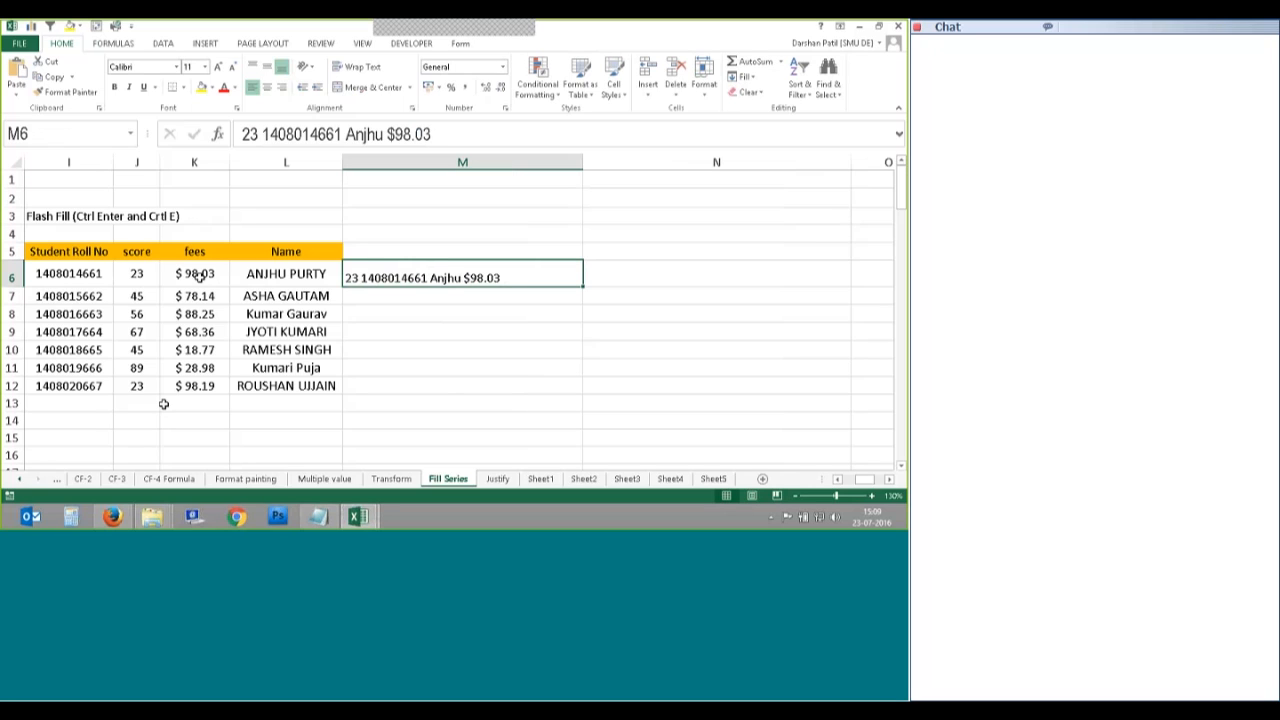
Step: Flash Fill M7:M12 from the new M6 example, ending with score 23 and fee $98.19
left_click_drag(403, 285, 440, 383)
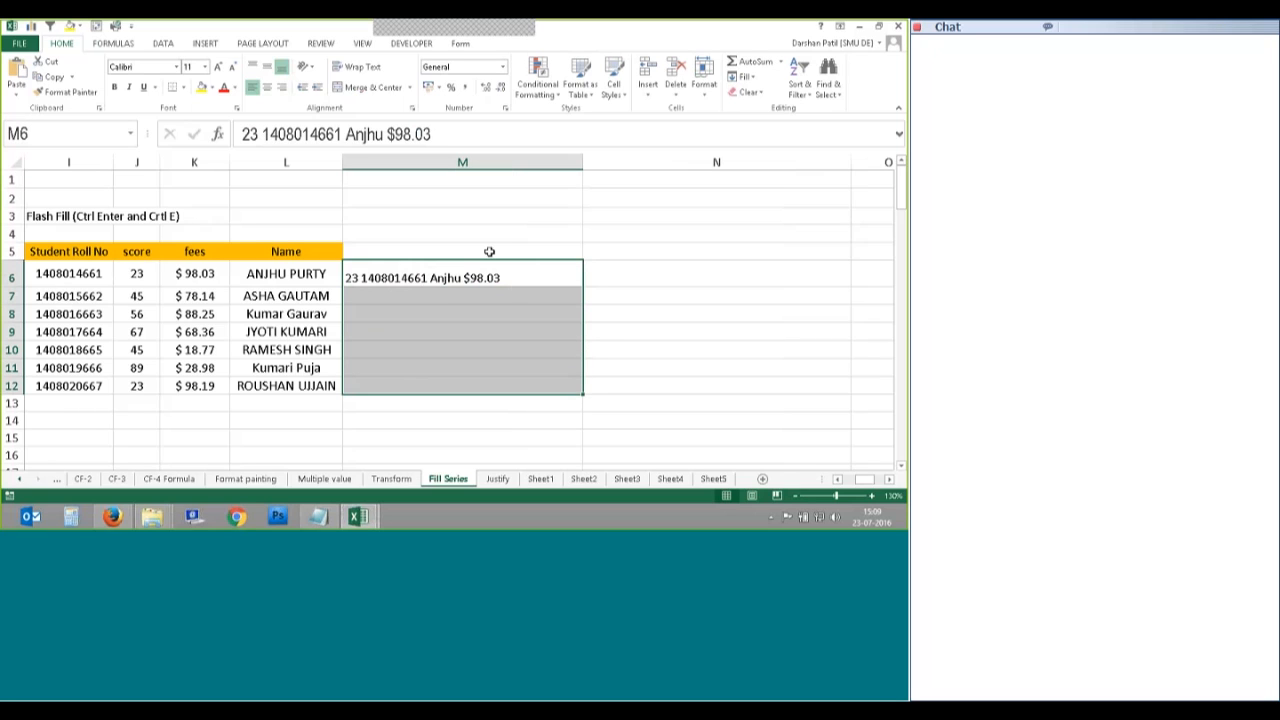
left_click(746, 76)
left_click(766, 206)
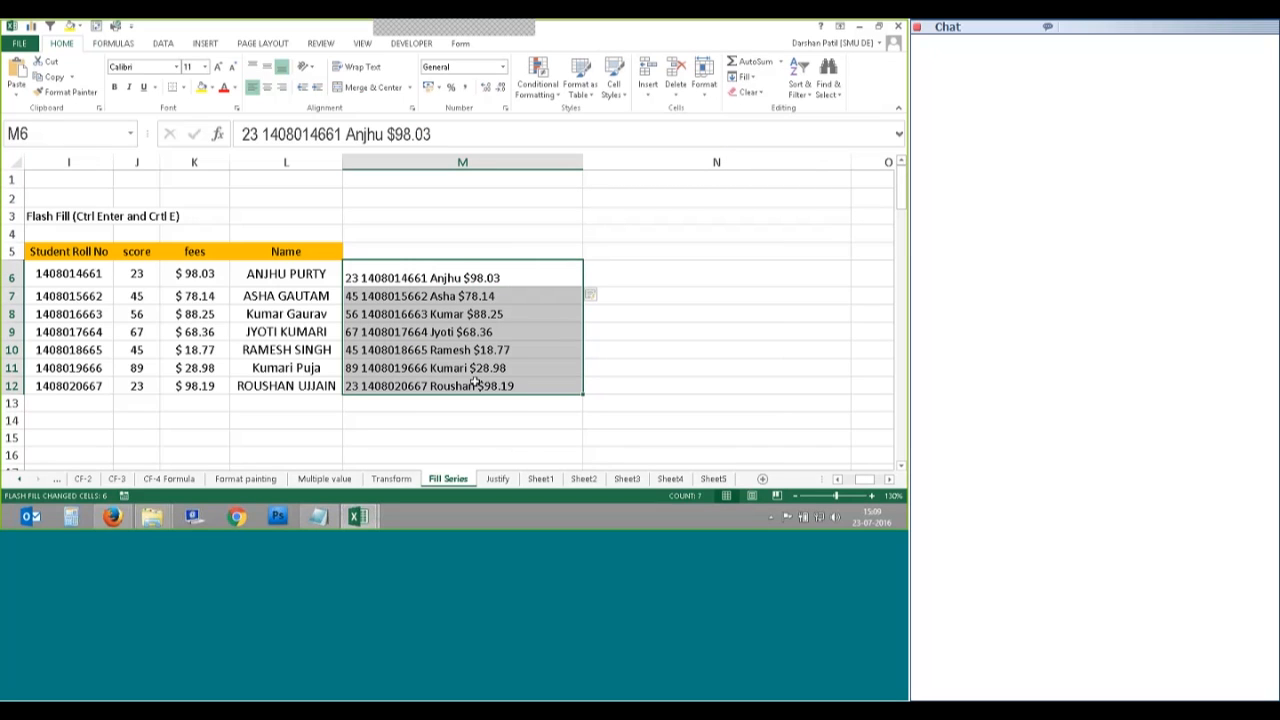
left_click(506, 414)
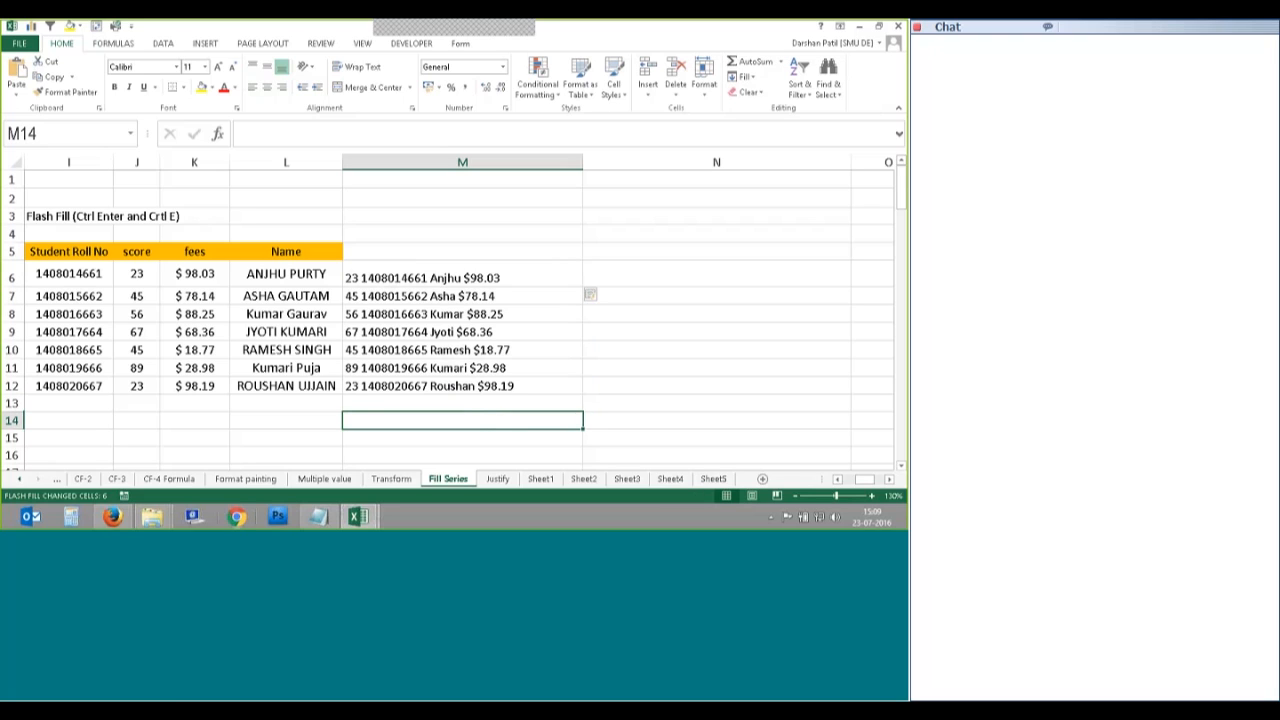
right_click(415, 525)
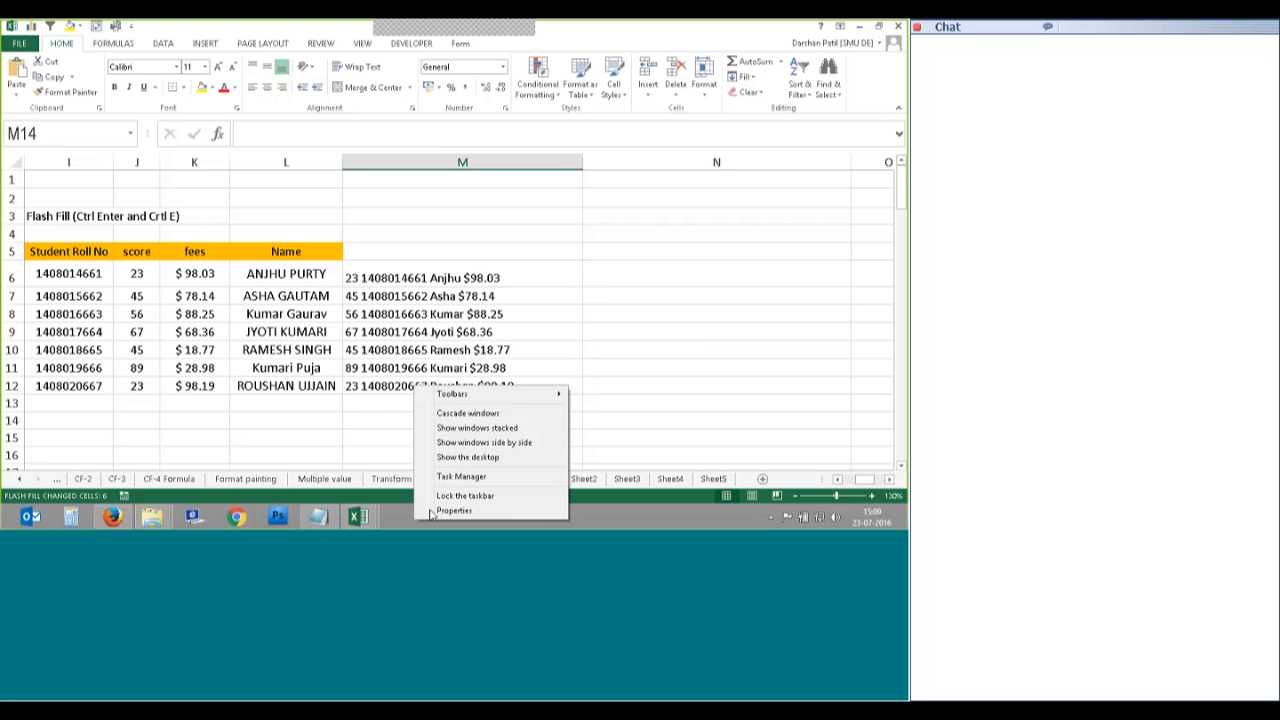
left_click(383, 425)
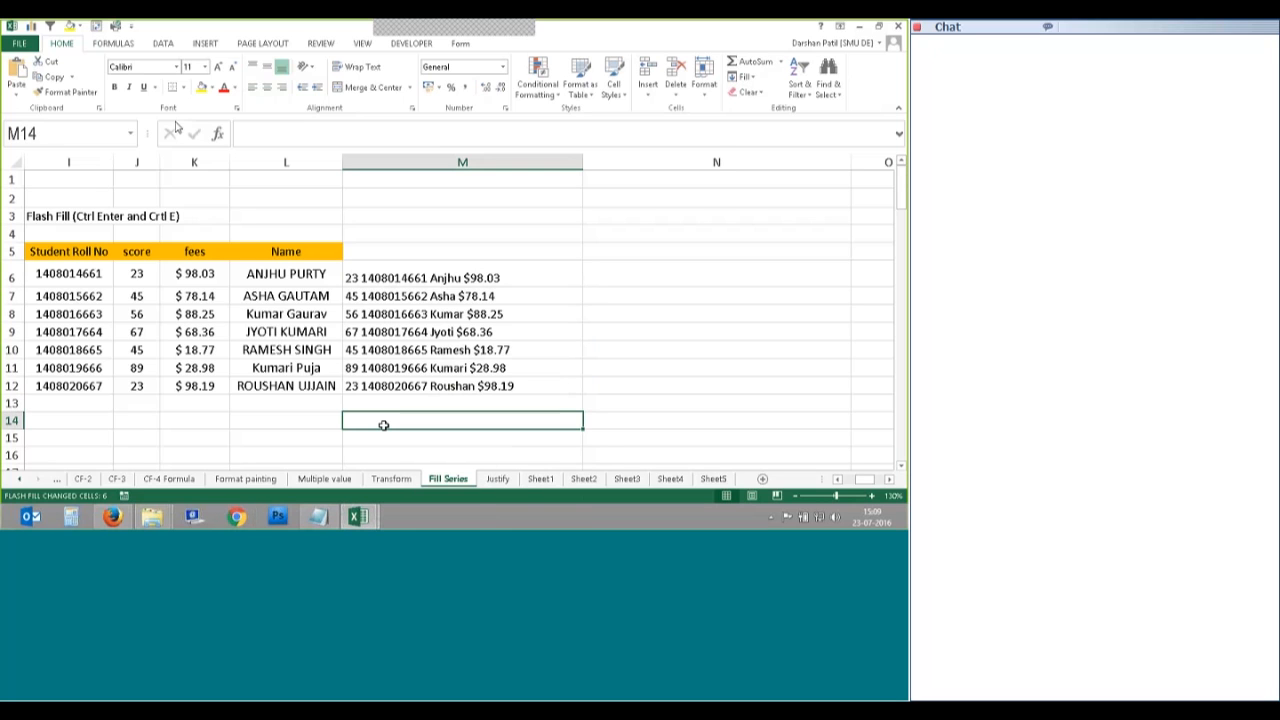
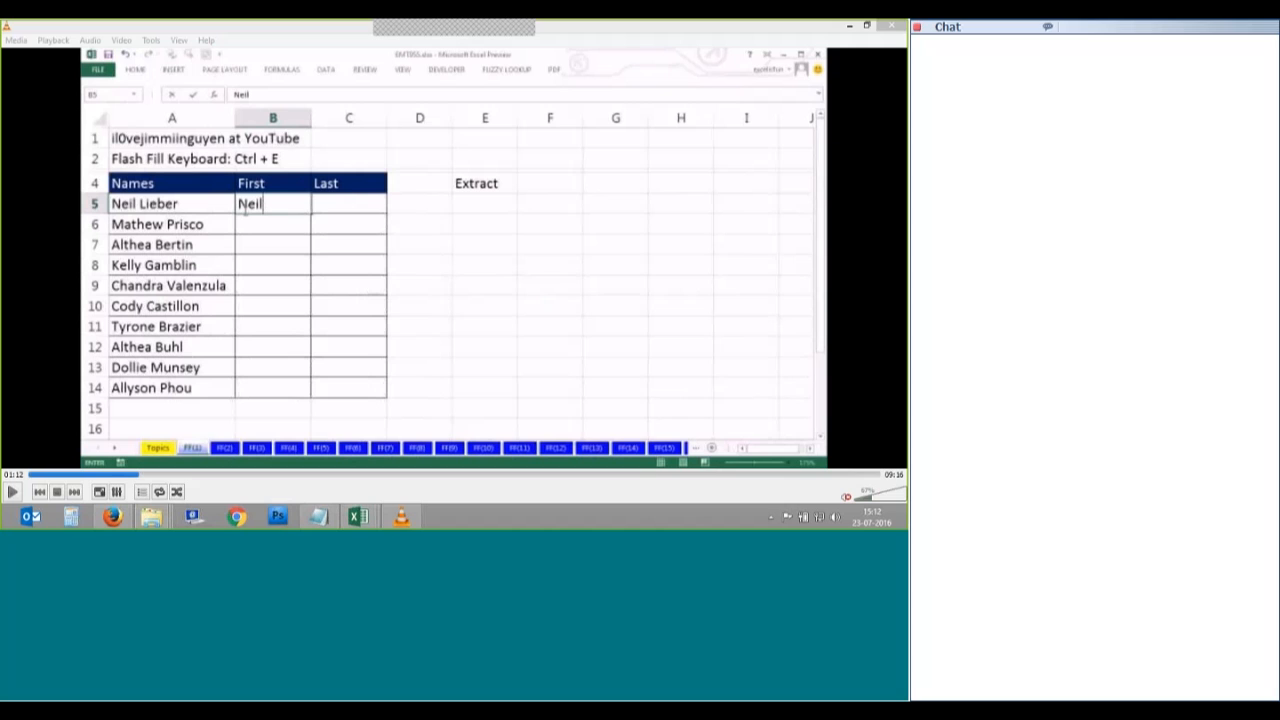
Step: Play the tutorial to the filled First and Last columns, then jump to the first-2-characters example
left_click(302, 267)
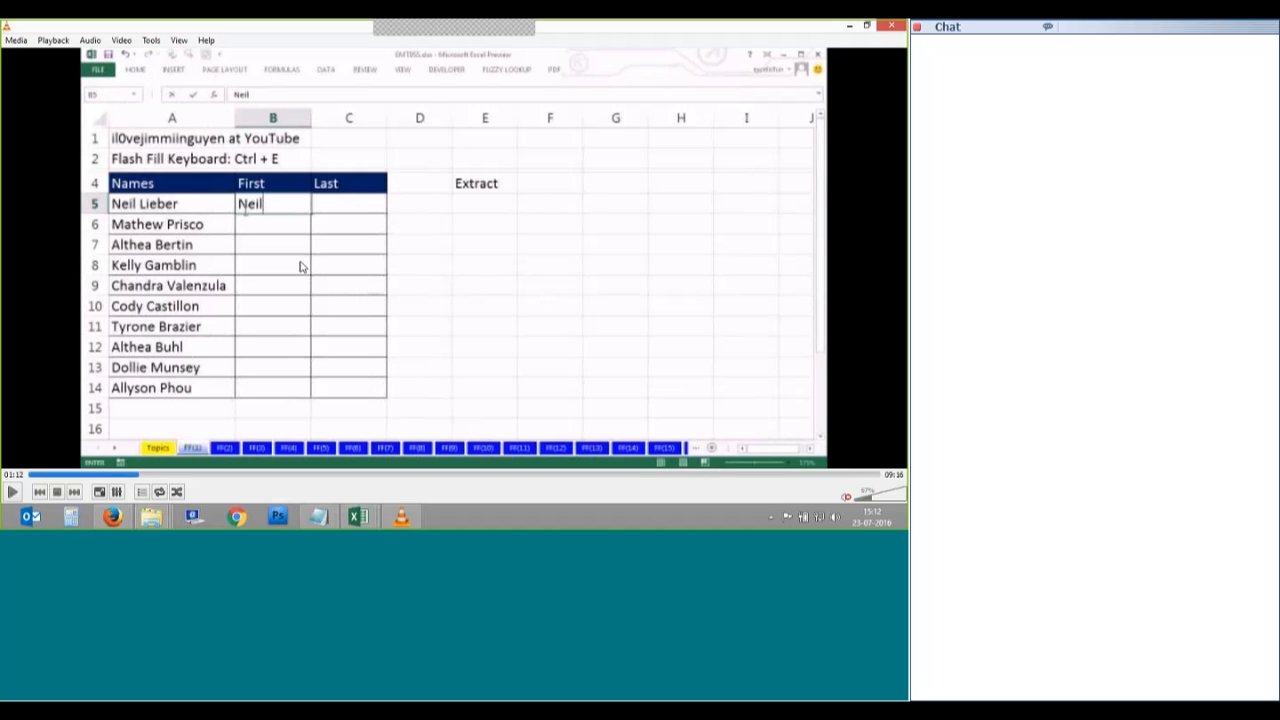
key("space")
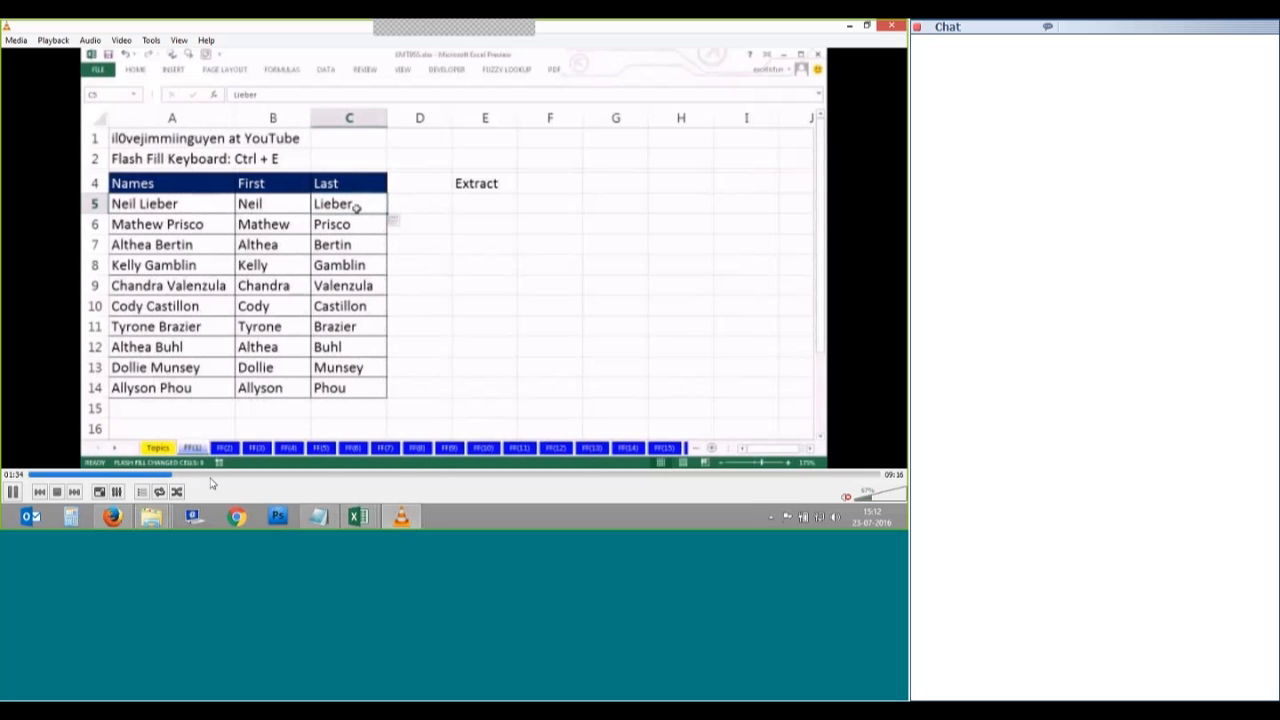
key("space")
key("space")
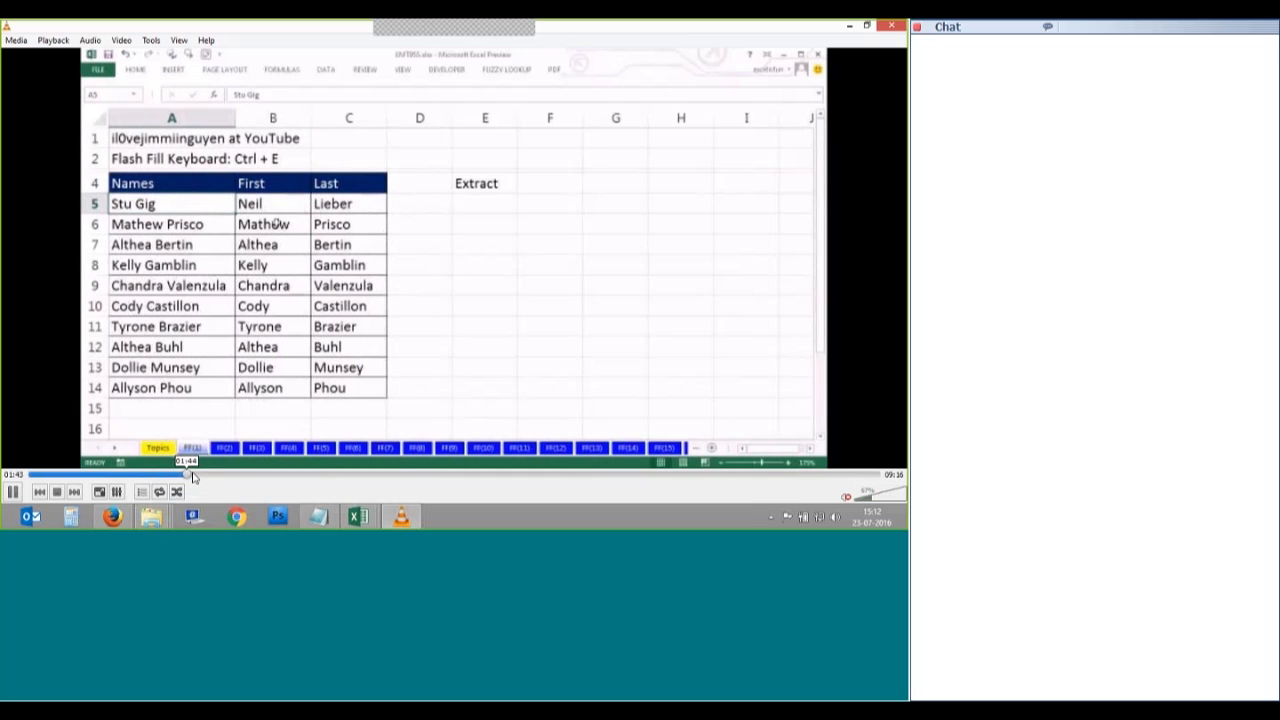
left_click(192, 475)
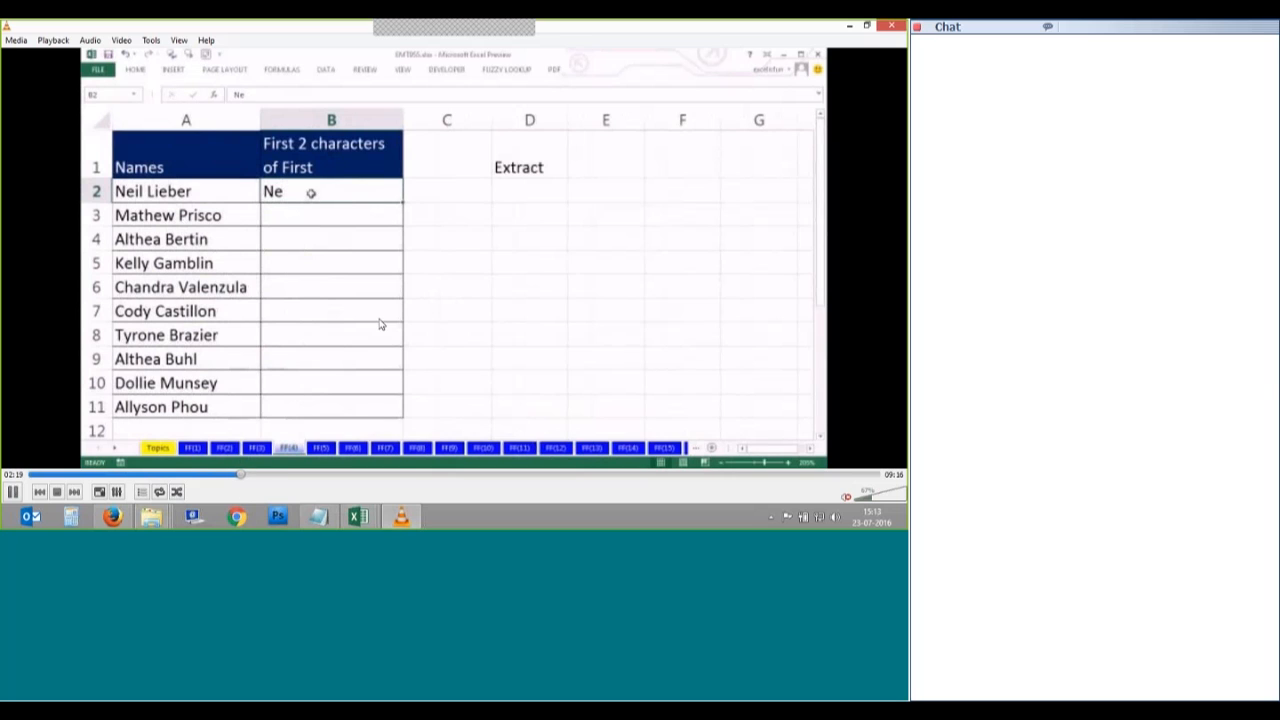
Step: Skip the tutorial forward through the Flash Fill examples to the First Name and Initial of Last sheet
left_click(270, 476)
left_click(281, 477)
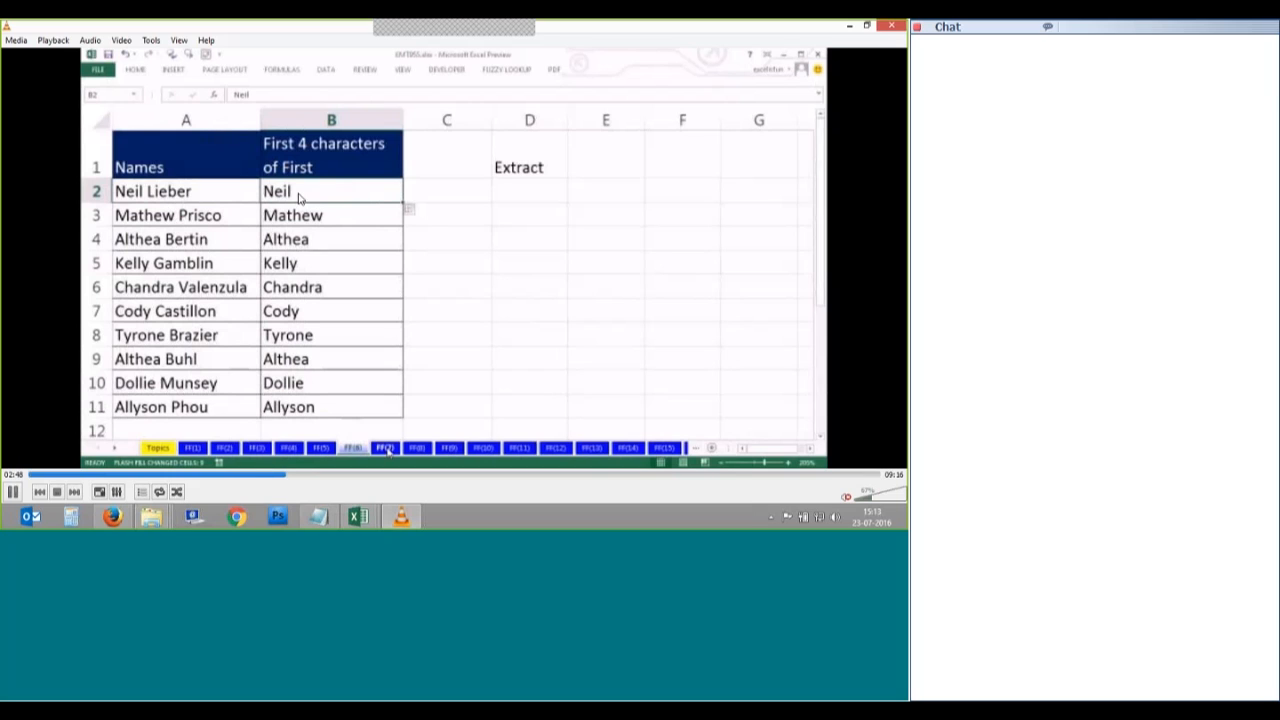
left_click(296, 477)
left_click(305, 477)
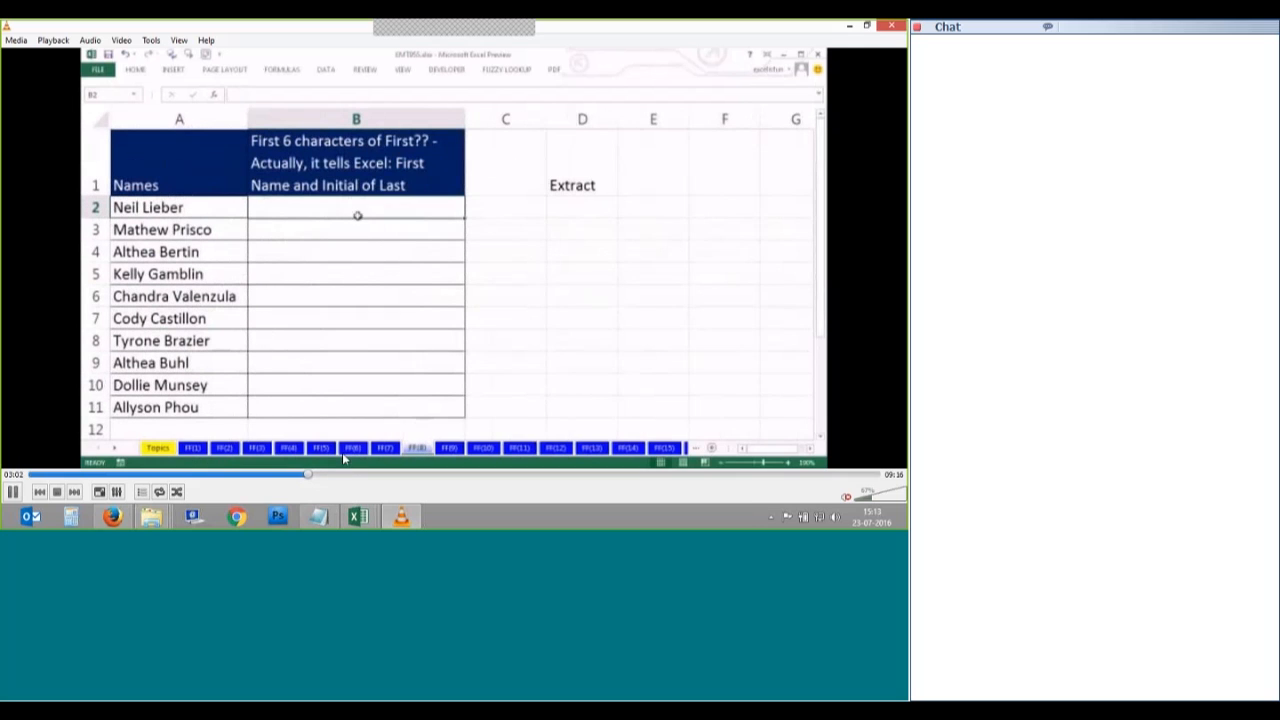
left_click(316, 477)
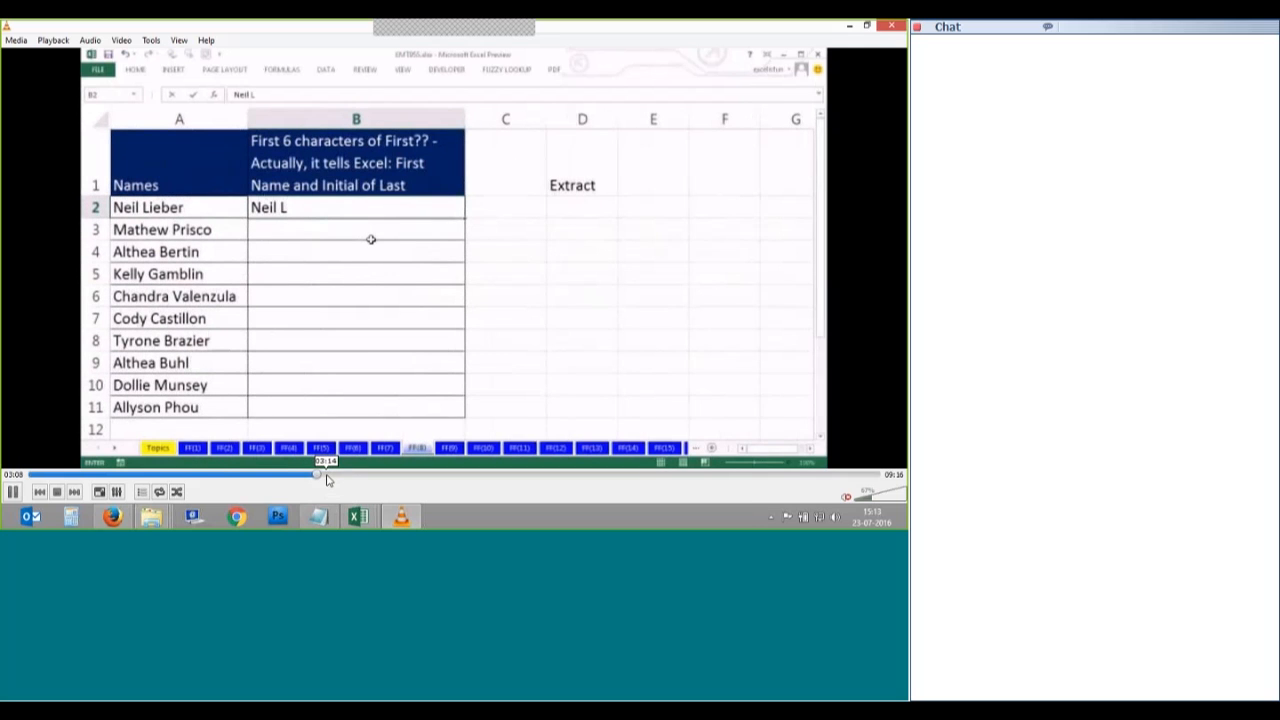
left_click(325, 477)
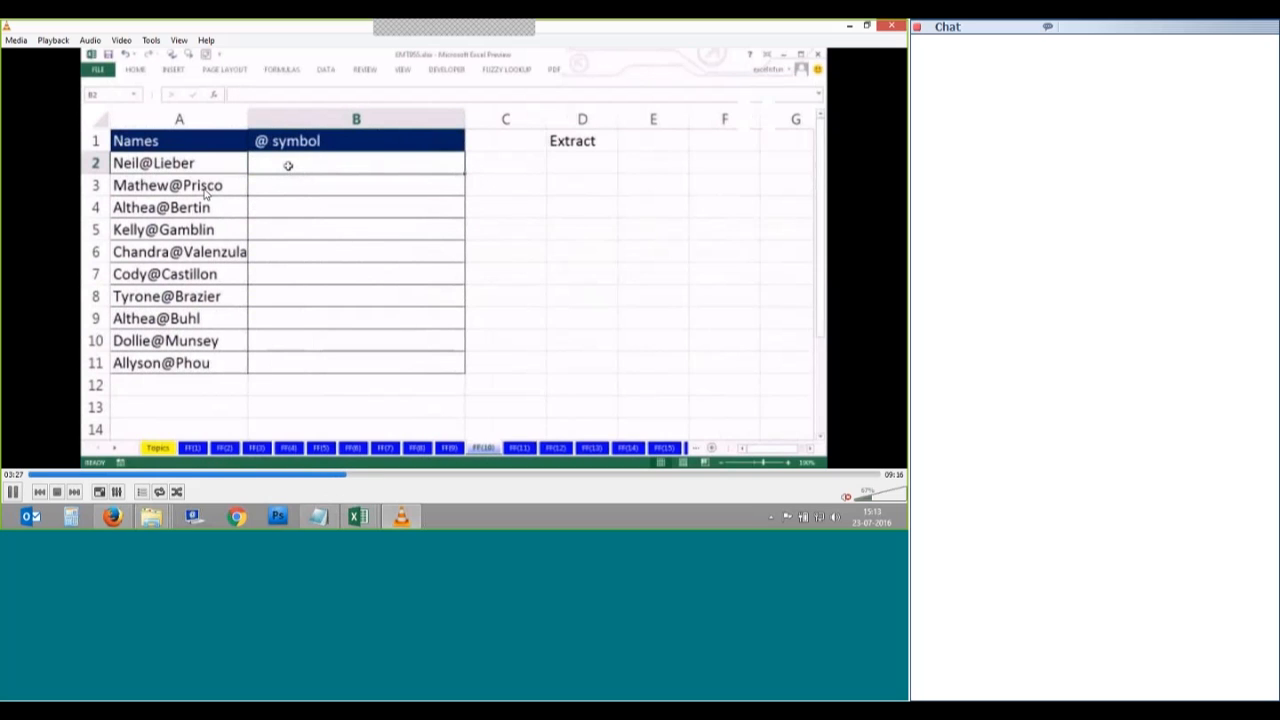
Step: Rewind to the Dots example and replay it and the @ symbol example, pausing on the flash-filled first names
key("space")
left_click(338, 476)
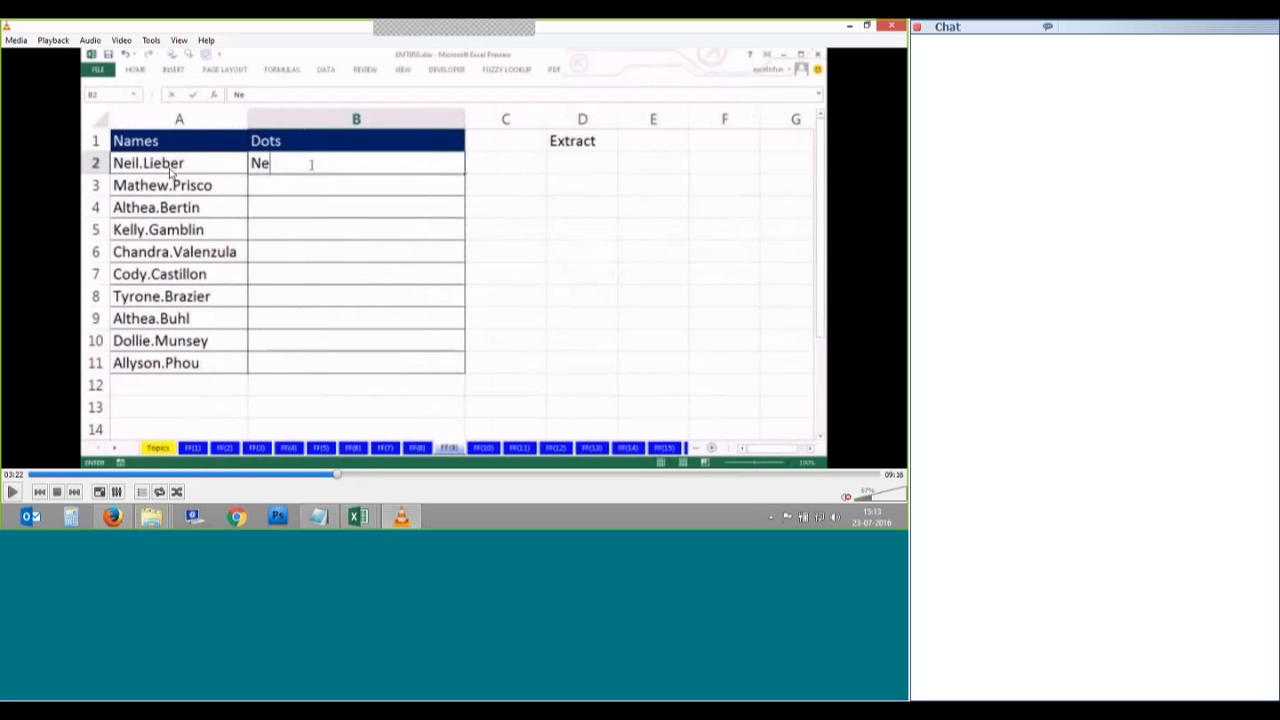
key("space")
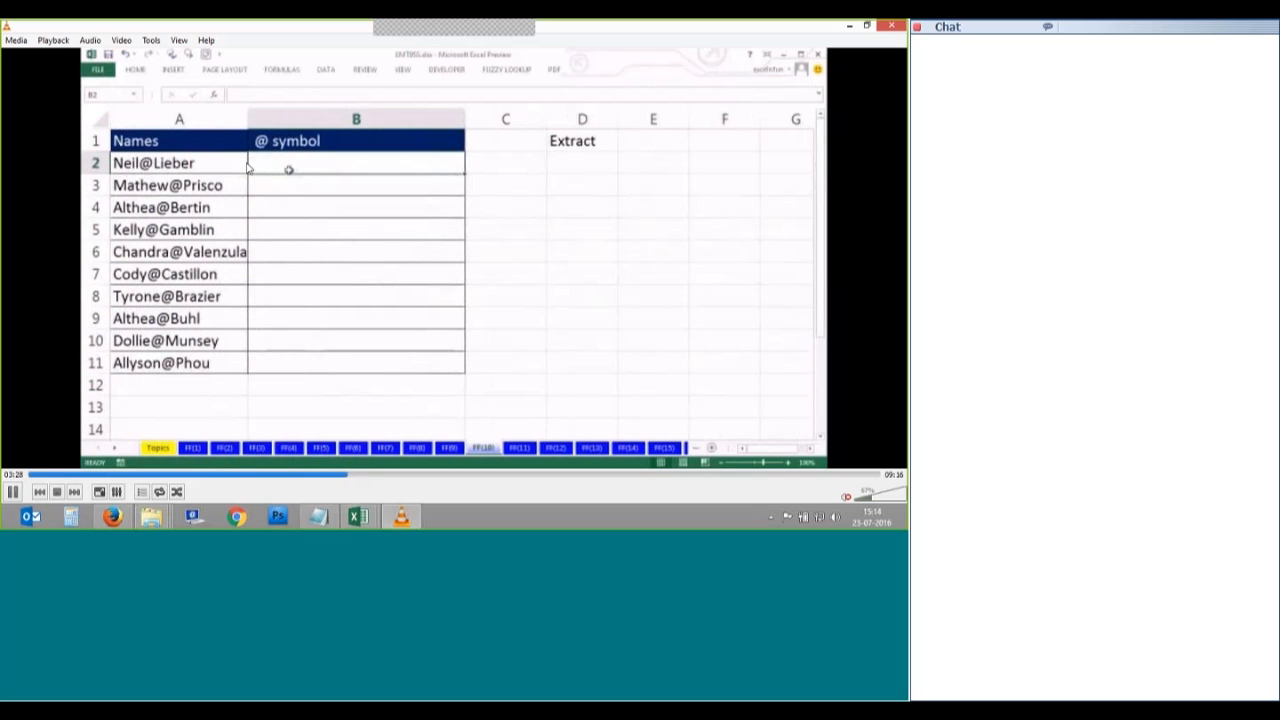
key("space")
key("space")
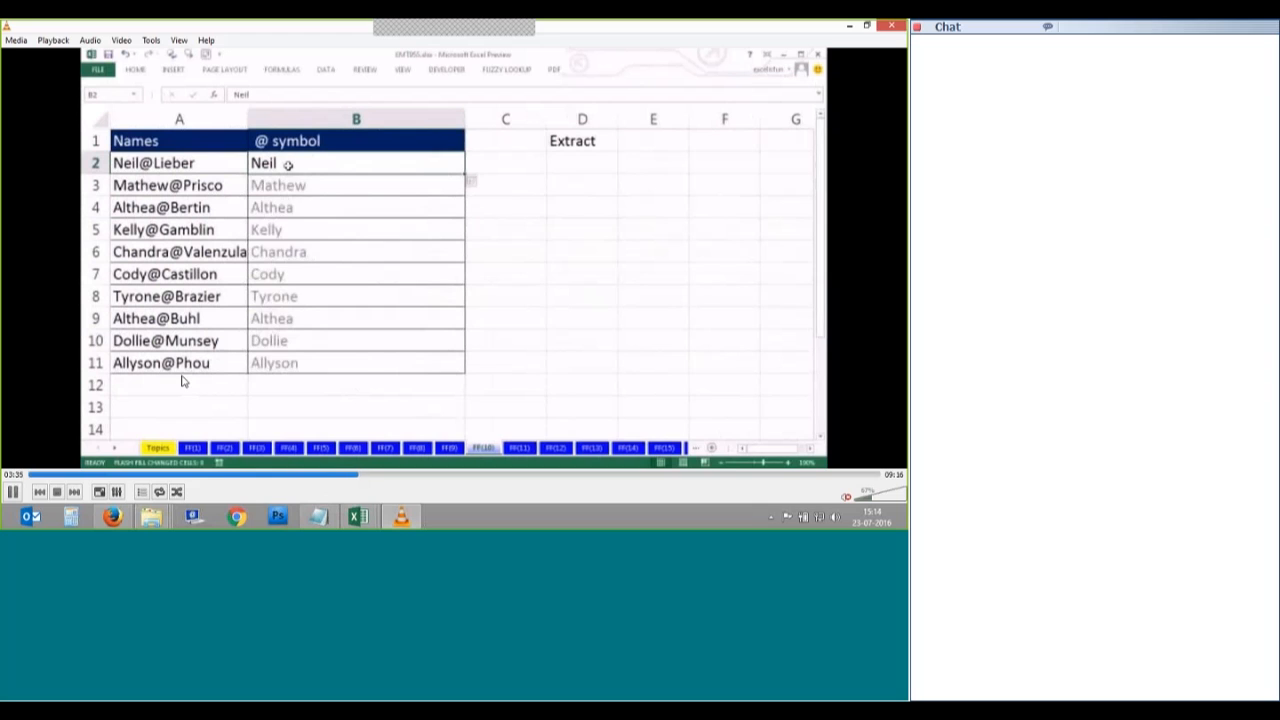
key("space")
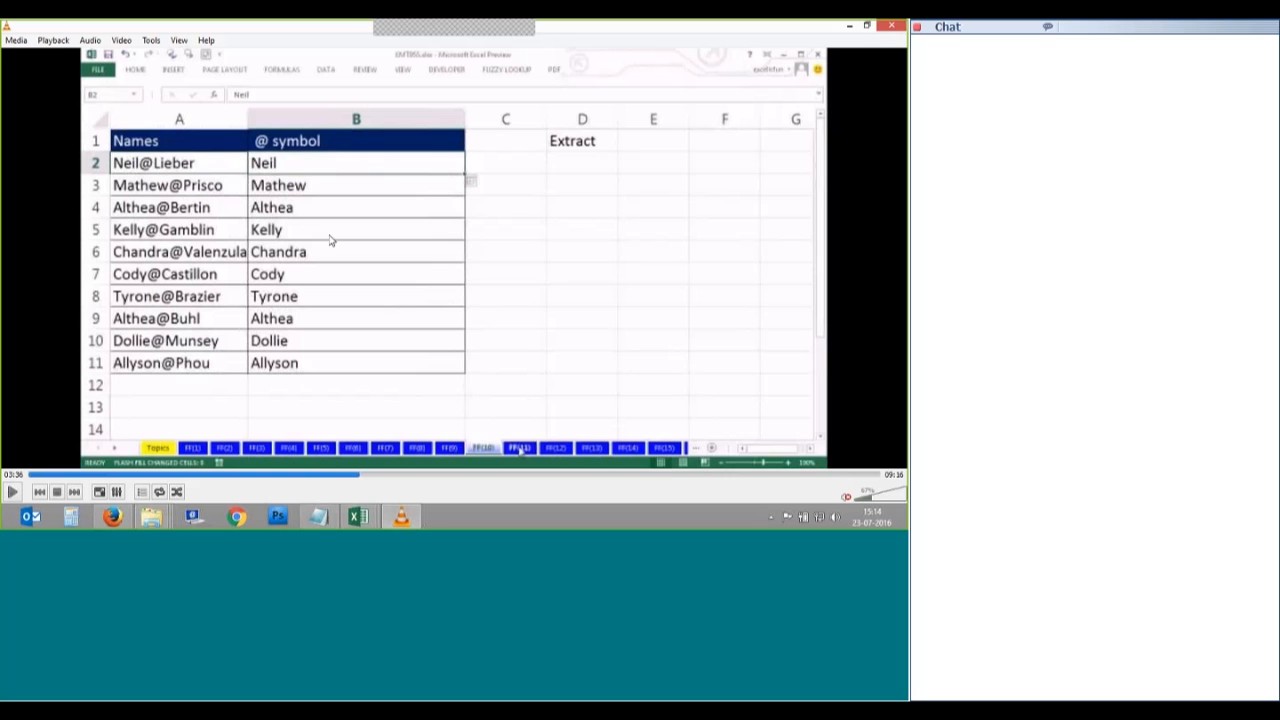
key("space")
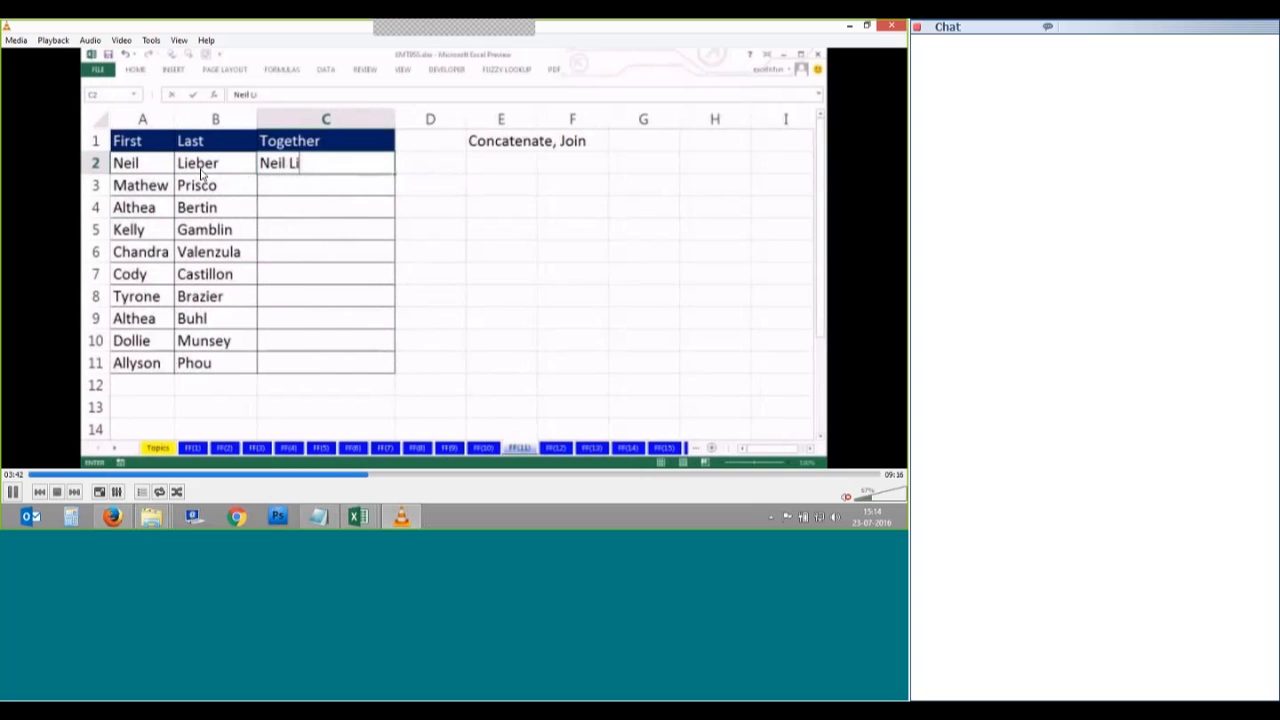
Step: Pause briefly as the joined full name is typed, then let the tutorial continue to the Extract sheet
key("space")
key("space")
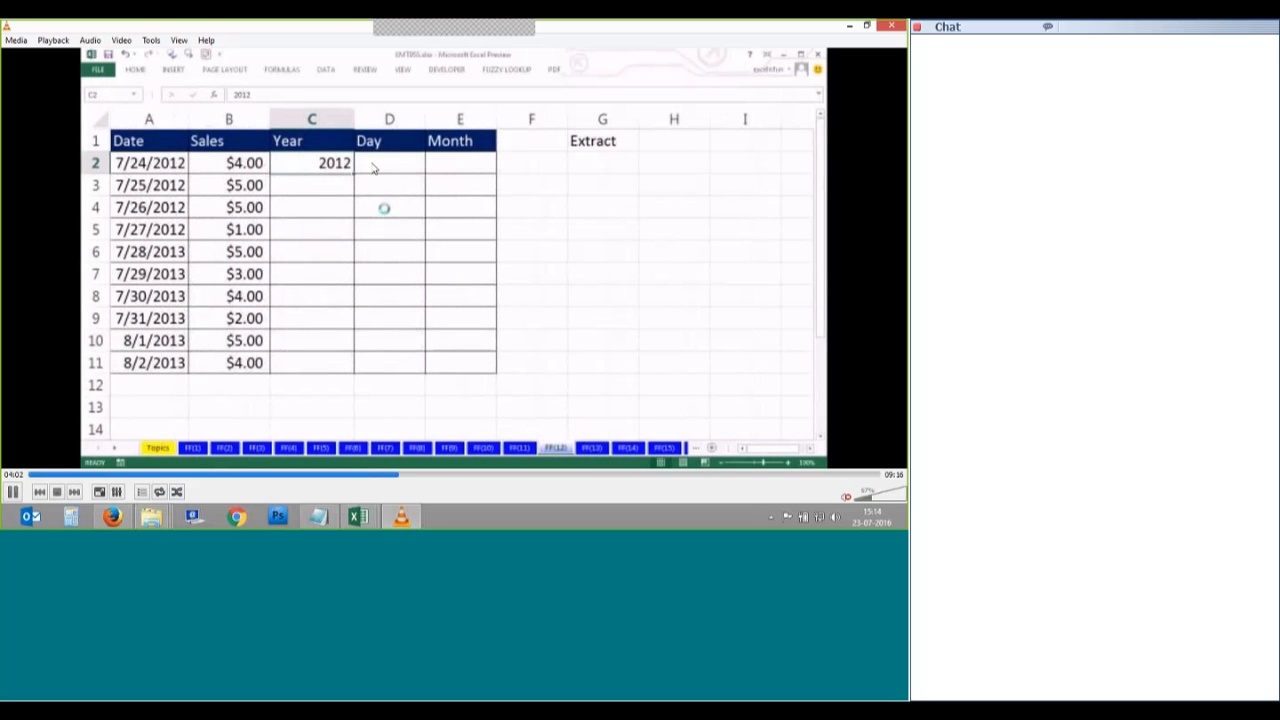
Step: Pause on the extracted year 2012, then resume playback to the Date and Sales Together example
key("space")
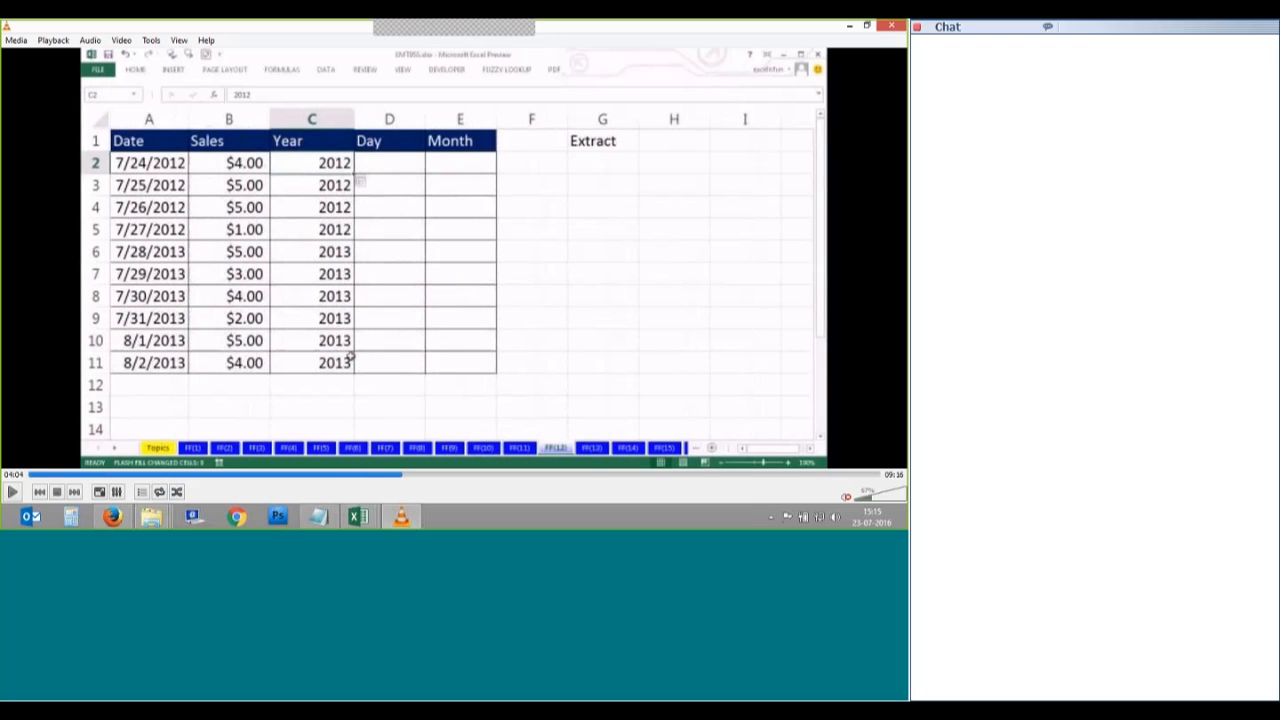
key("space")
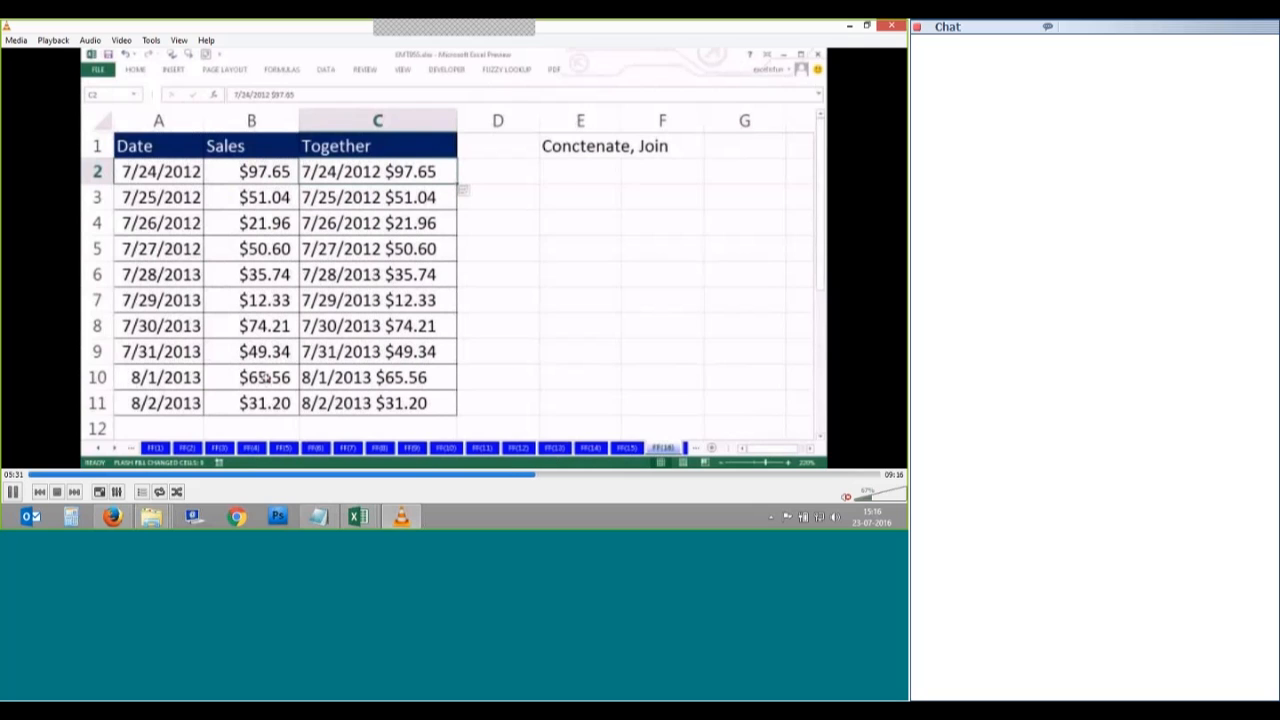
Step: Watch the Together w comma example with pauses on its comma-joined preview, then skip to Insert Text
left_click(547, 476)
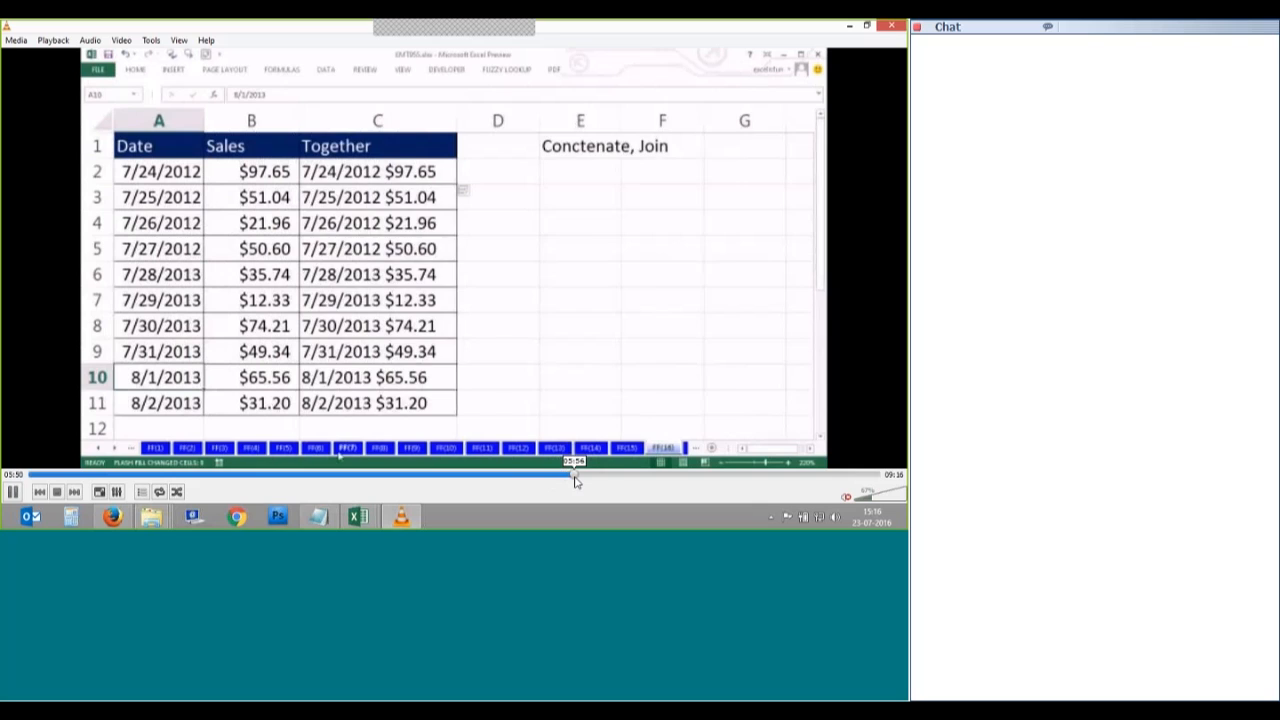
left_click(573, 476)
key("space")
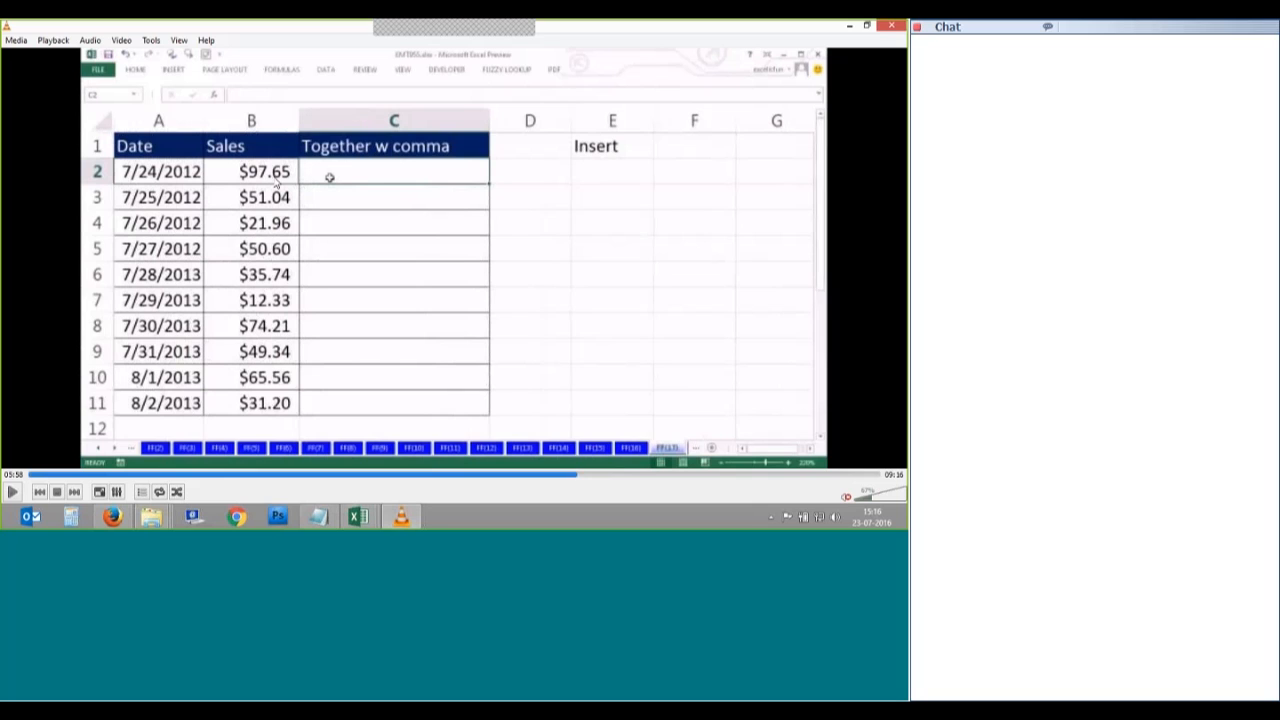
key("space")
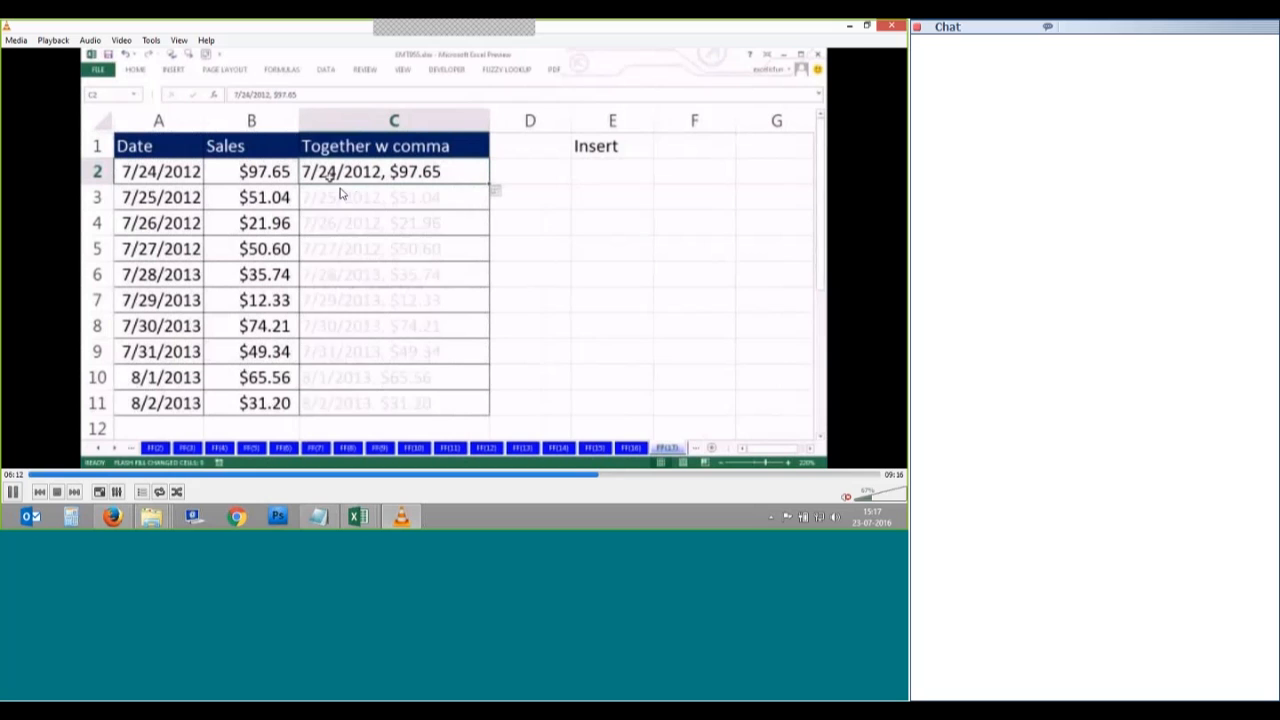
key("space")
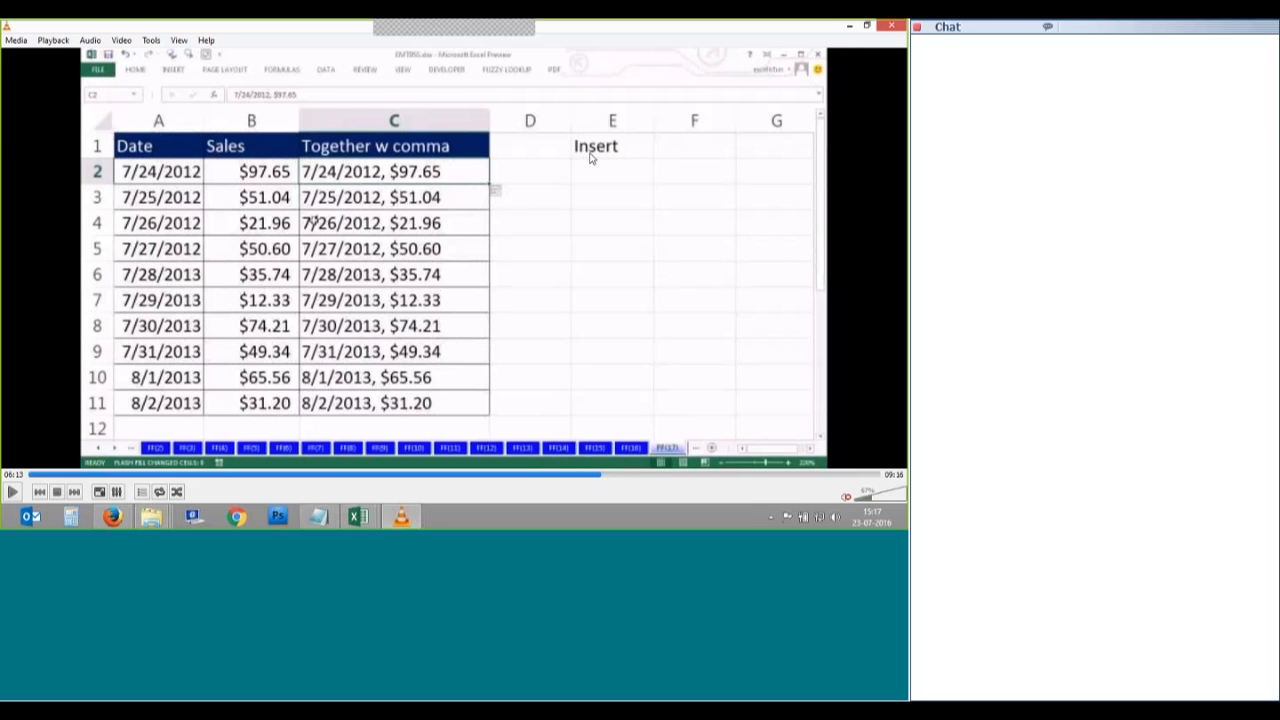
key("space")
left_click(610, 476)
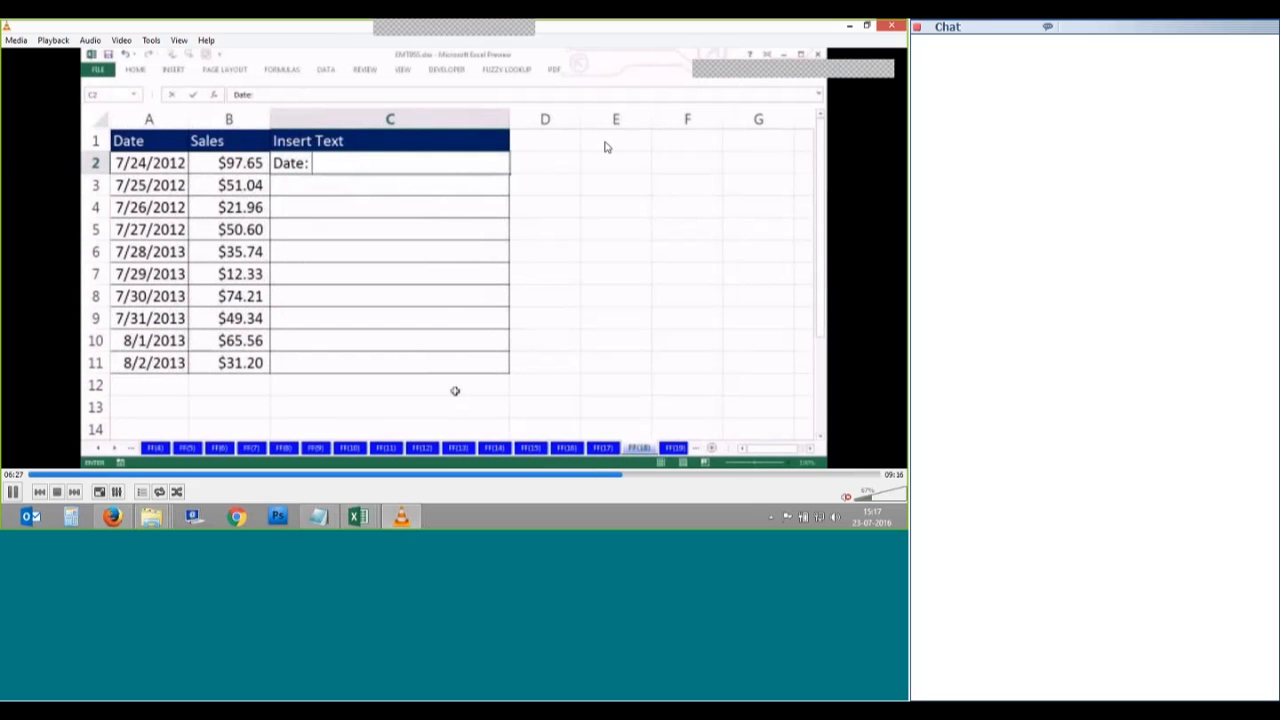
Step: Pause on the Insert Text example, then jump ahead to the Time and Minute sheet around 07:01
key("space")
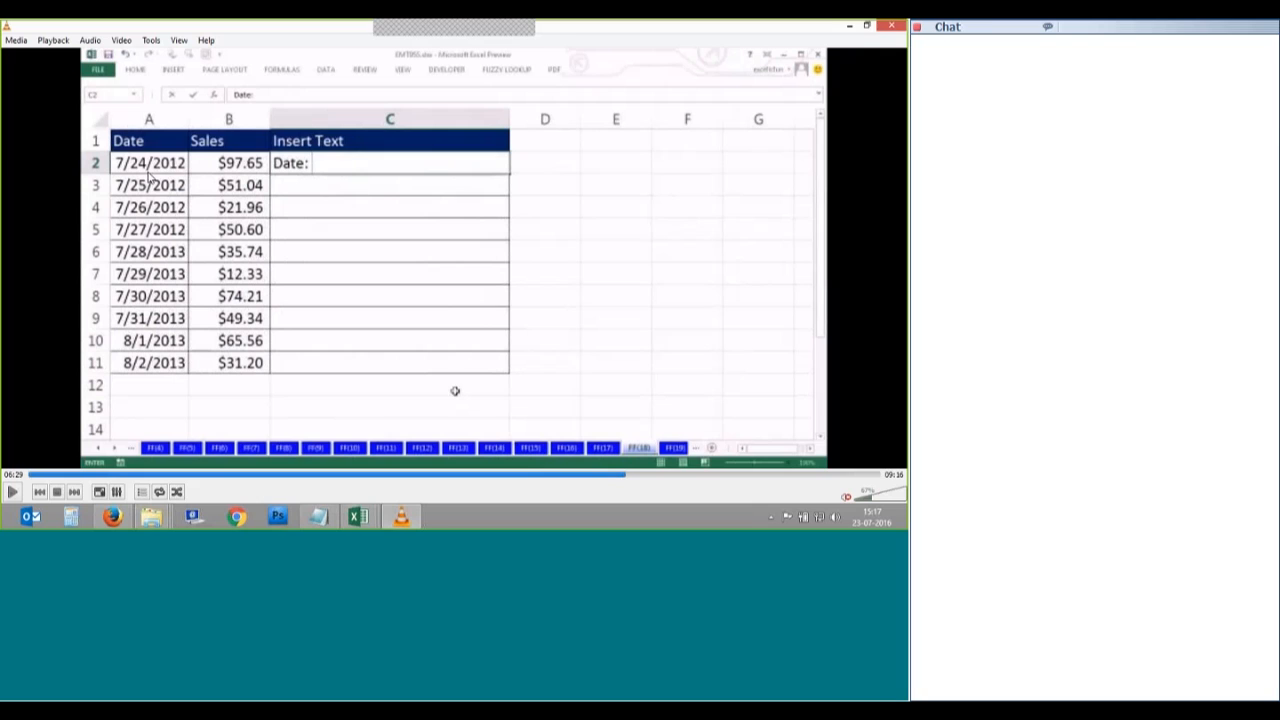
key("space")
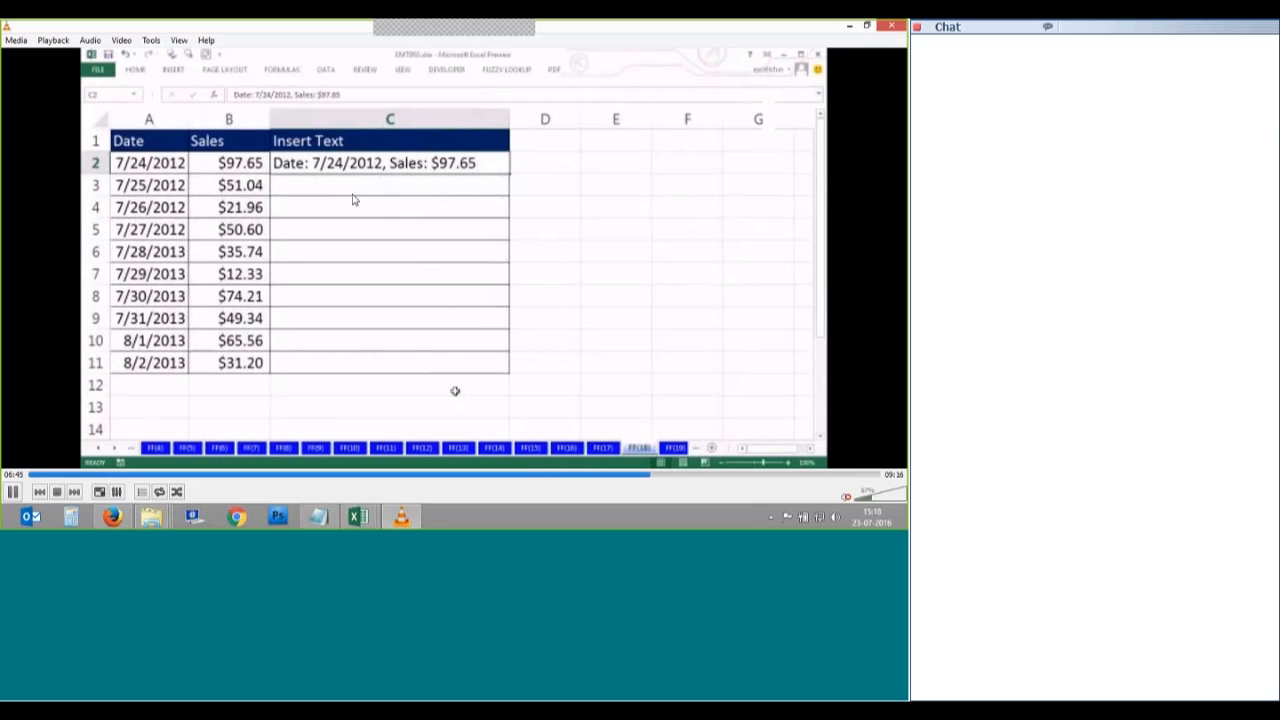
key("space")
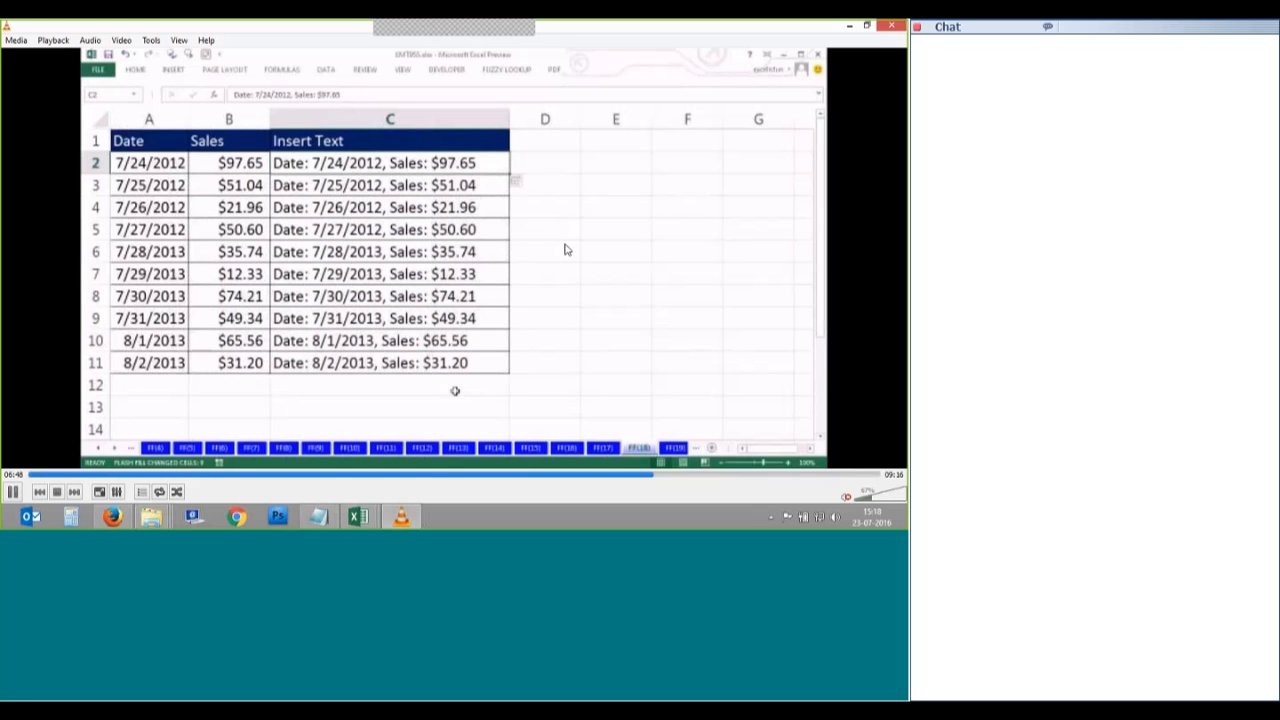
left_click(665, 478)
left_click(674, 479)
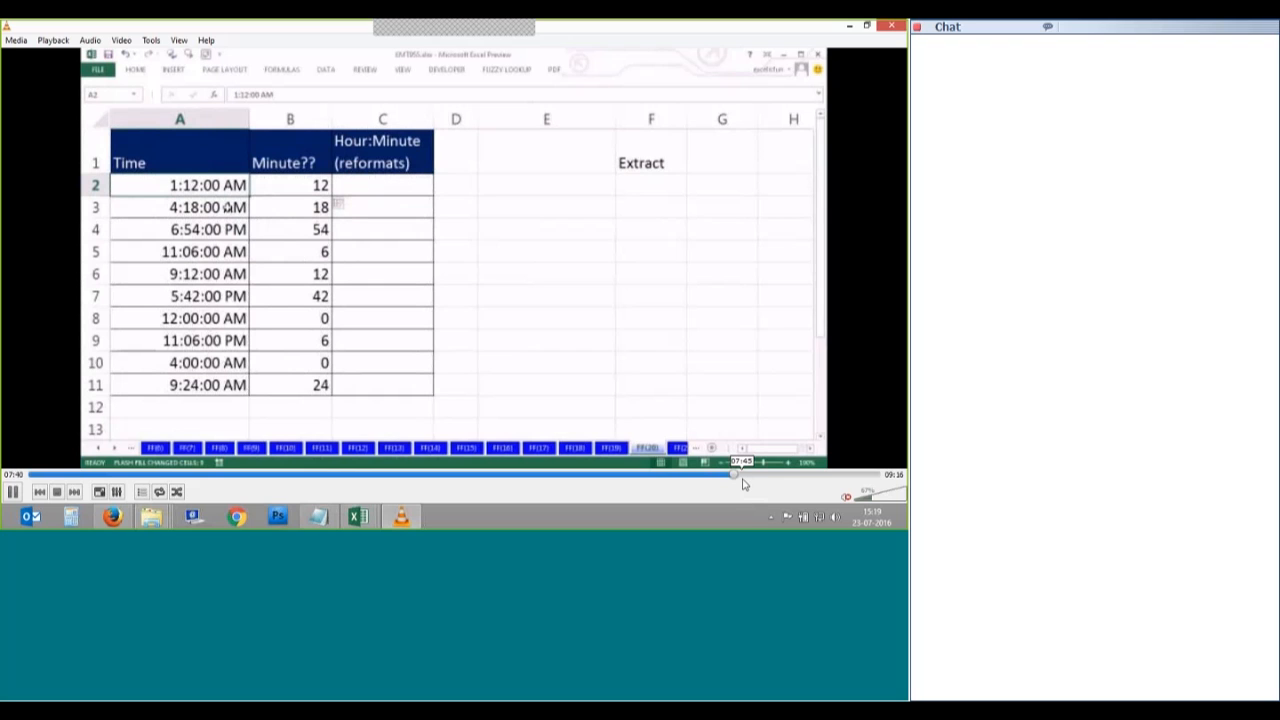
Step: Skip the video forward to about 08:25, the Extract and Insert initials example
left_click(741, 476)
left_click(742, 480)
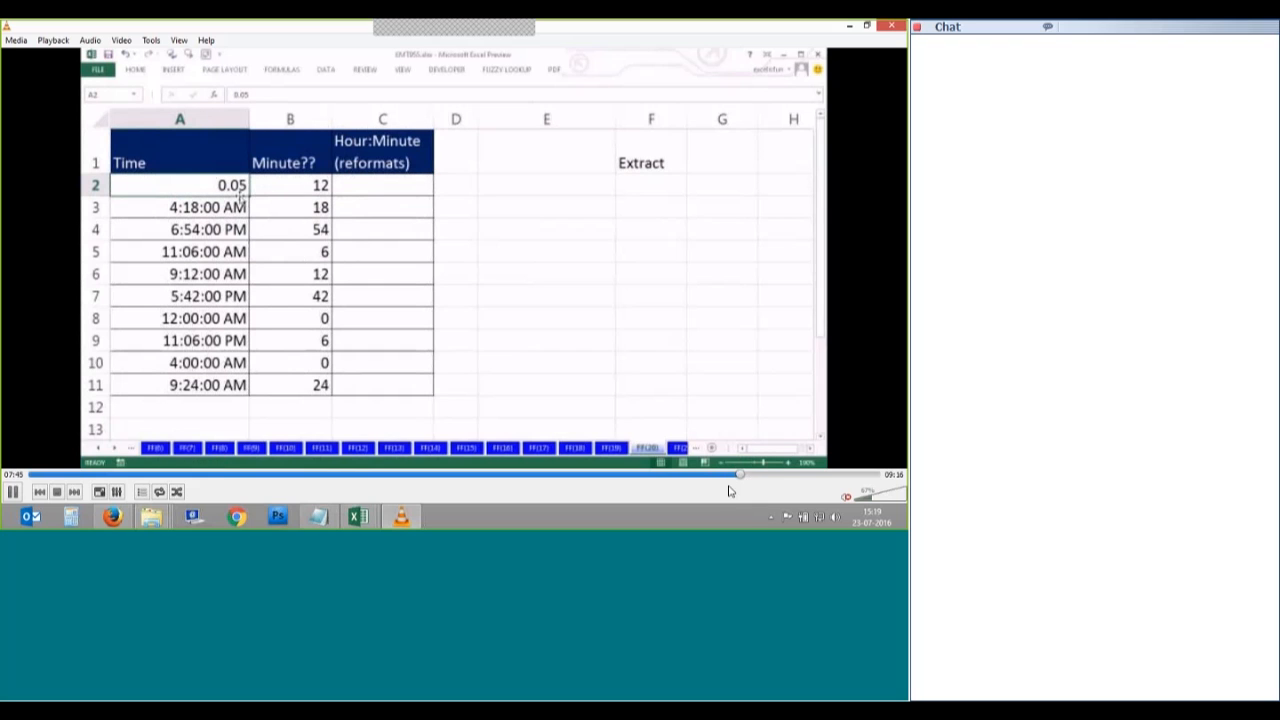
left_click(748, 475)
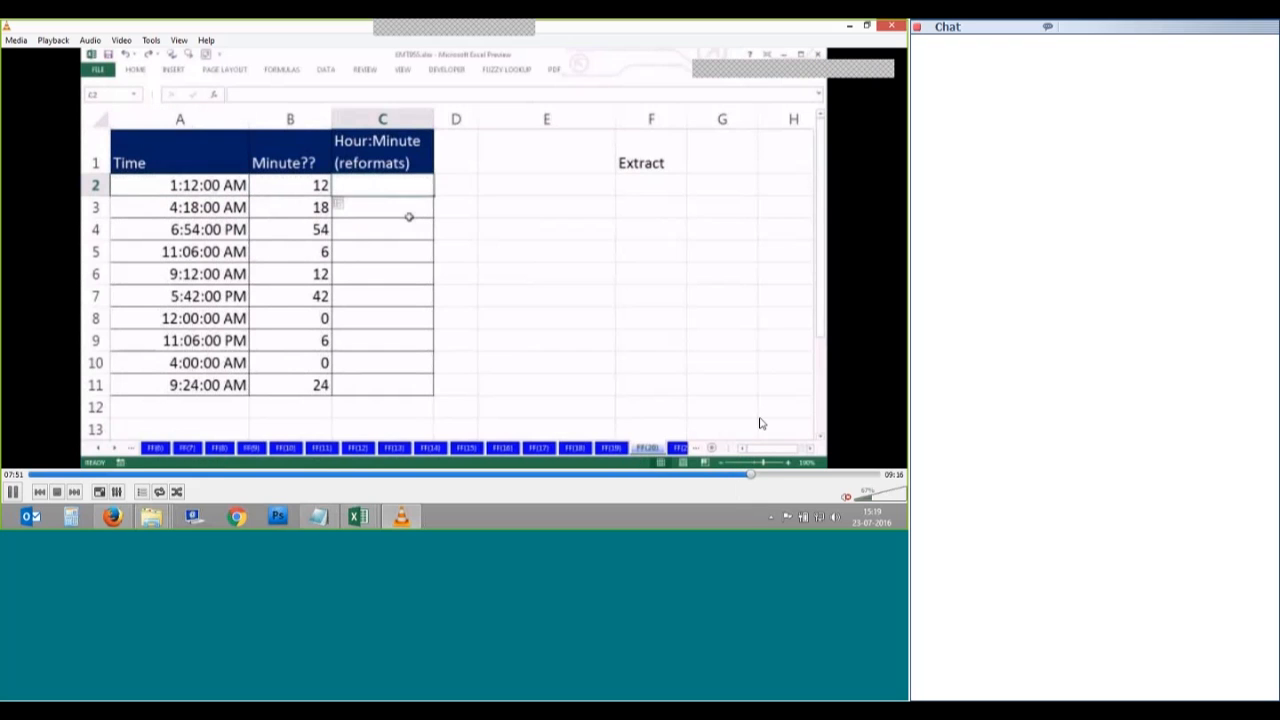
left_click(773, 480)
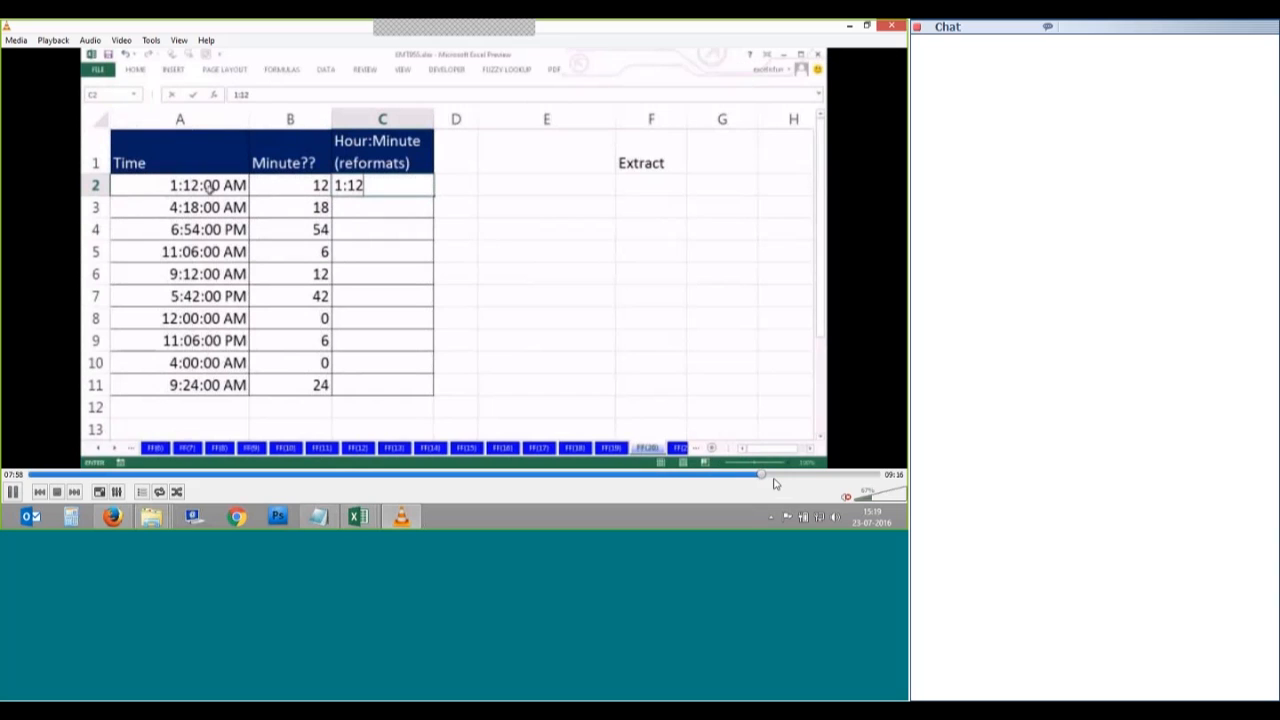
left_click(788, 478)
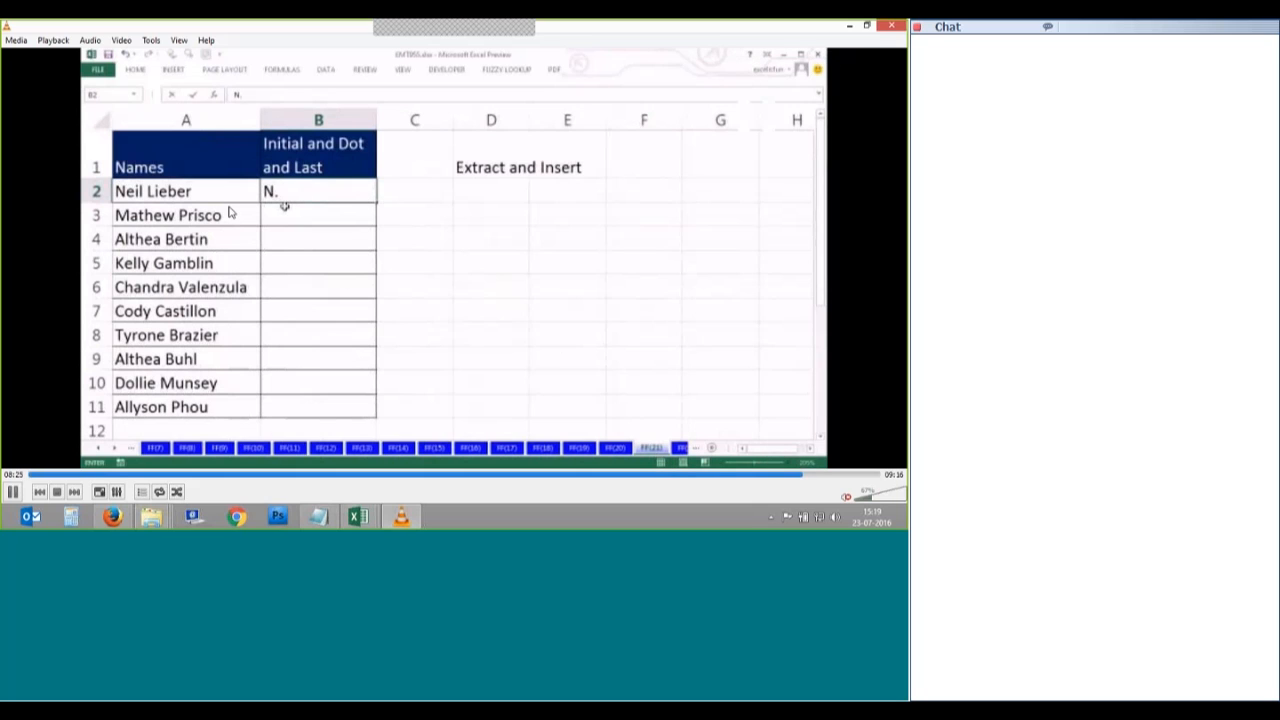
Step: Pause the tutorial video on the Extract and Insert example
key("space")
key("space")
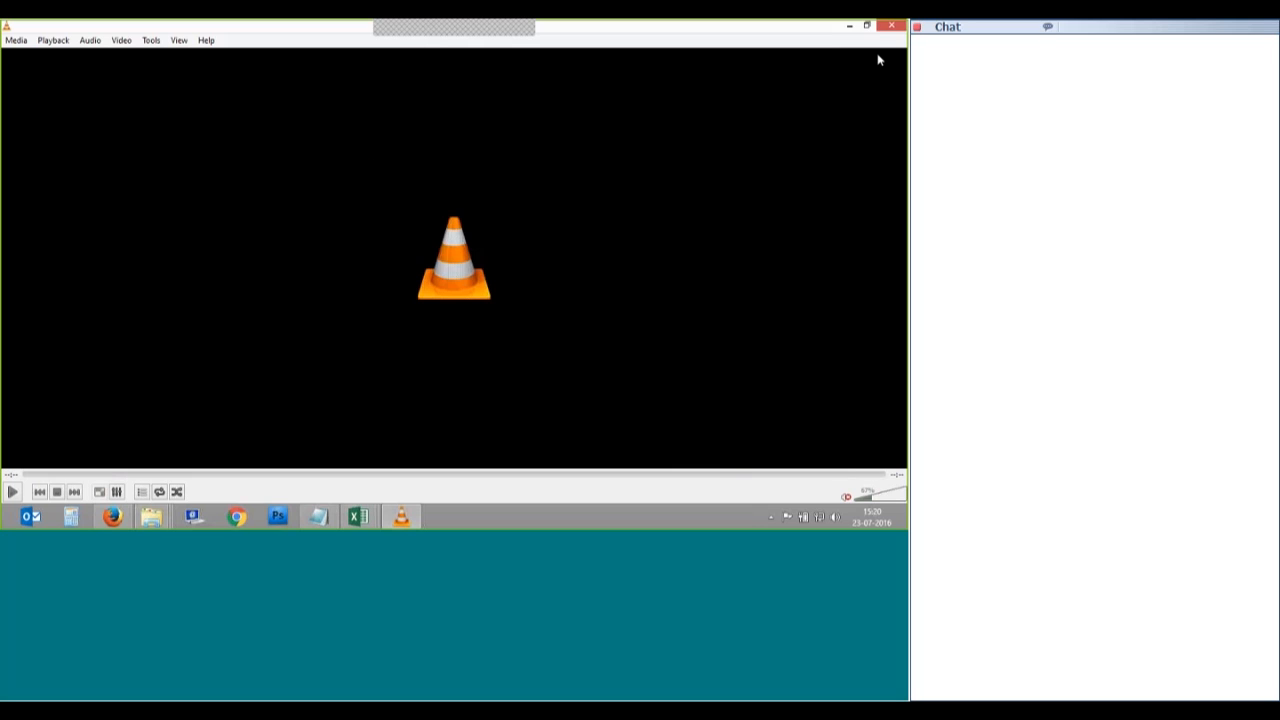
Step: Close VLC and pick the Excel window showing the Fill Series sheet with scores, roll numbers and fees
left_click(891, 25)
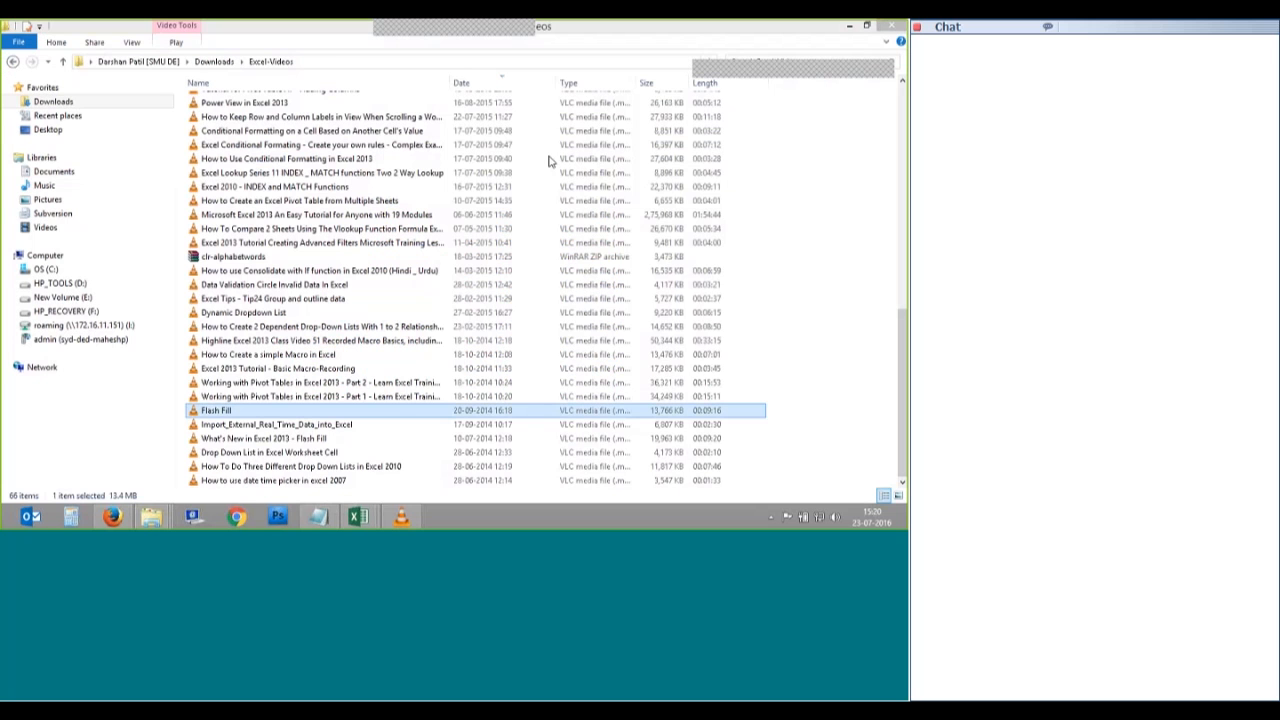
mouse_move(358, 516)
left_click(454, 457)
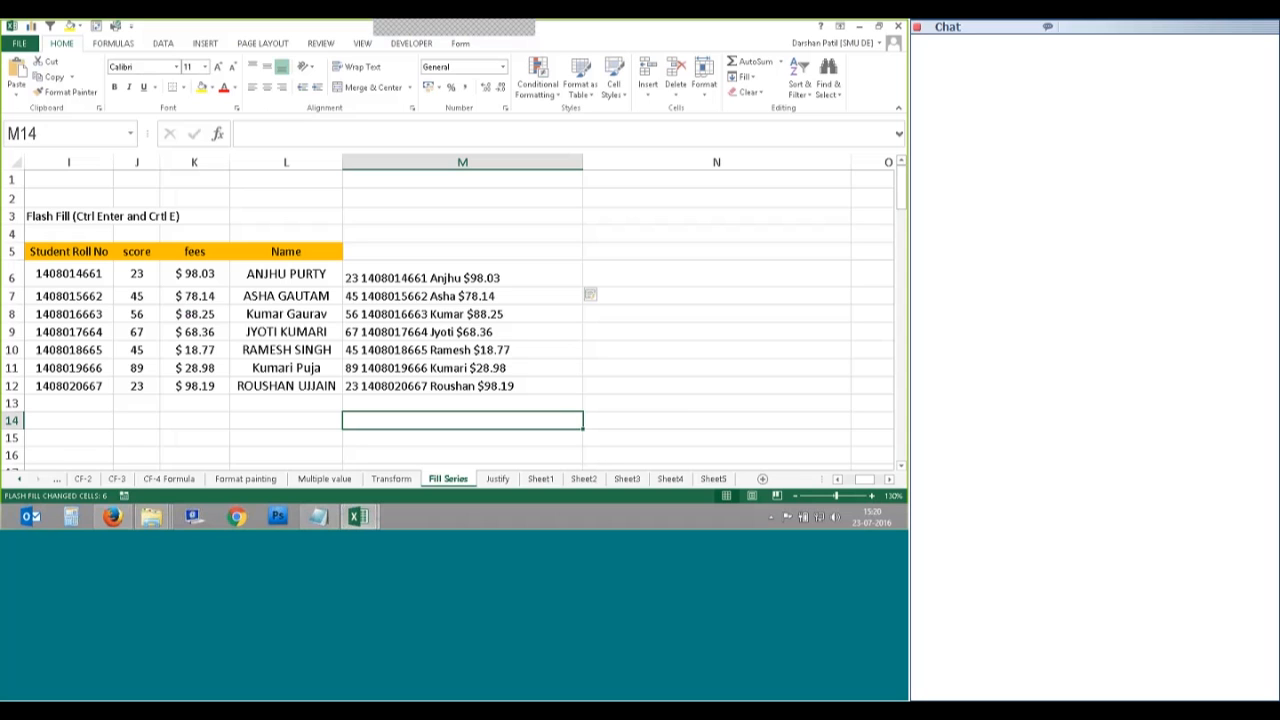
Step: Scroll back to column A to show the Manipal cell and Leaner/Growth column, with Fill options shown
left_click_drag(870, 481, 852, 483)
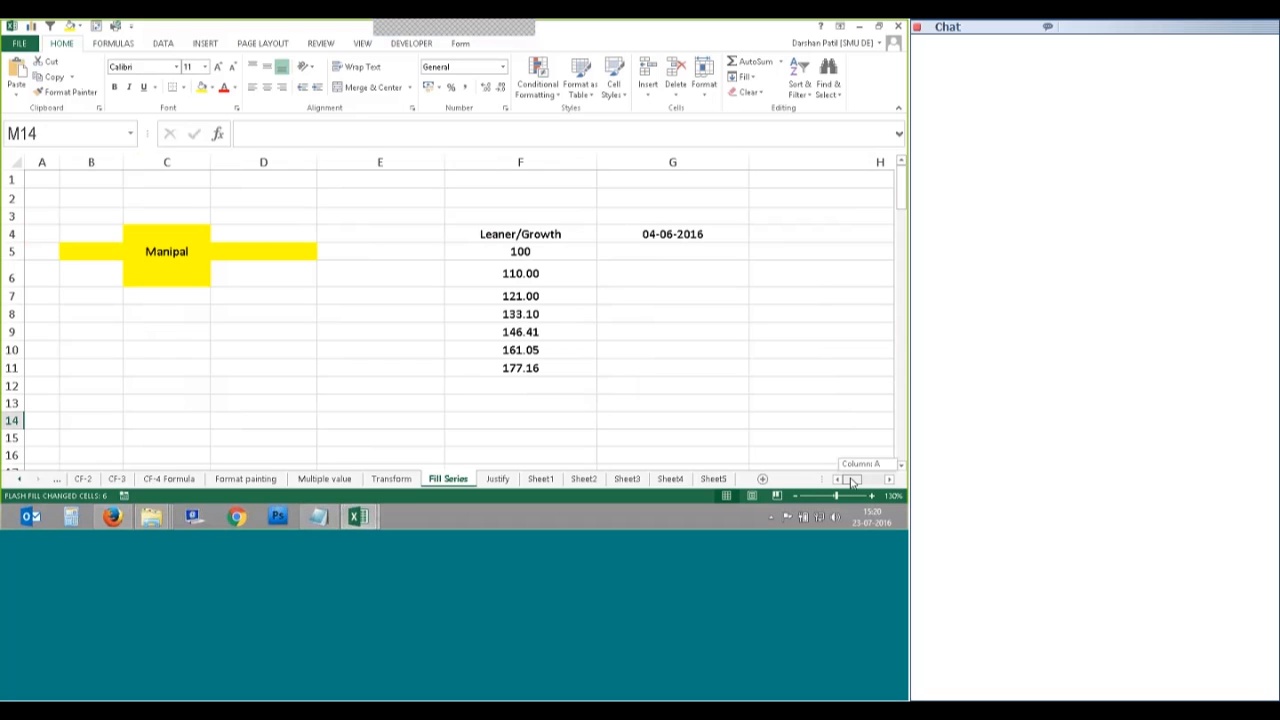
left_click_drag(852, 483, 852, 483)
left_click(745, 77)
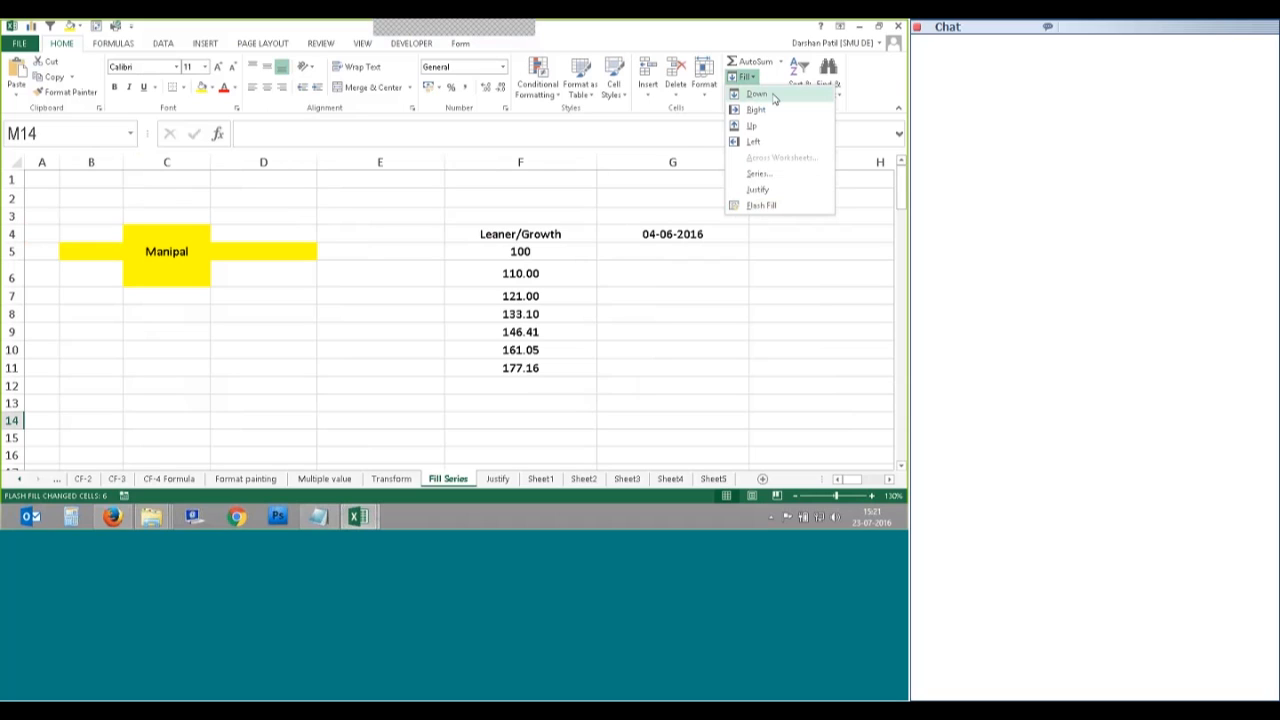
Step: Fill Manipal from C5 up into C4
left_click(167, 252)
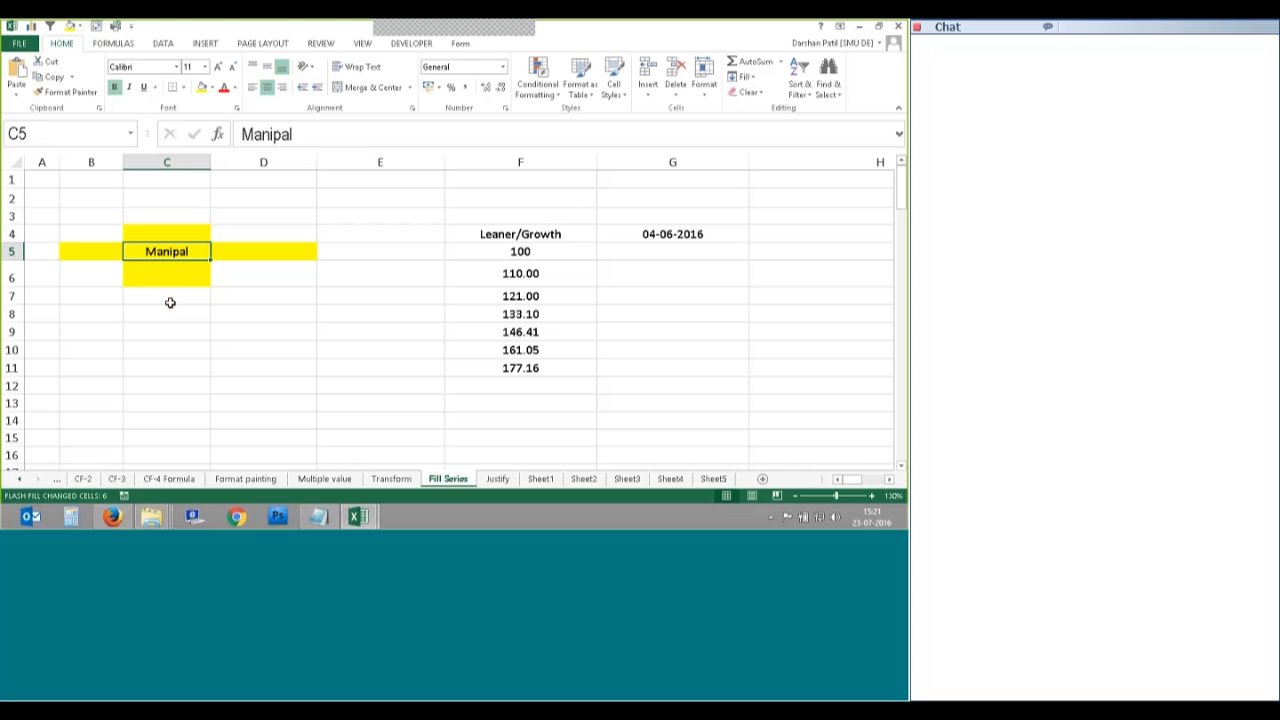
left_click(165, 237)
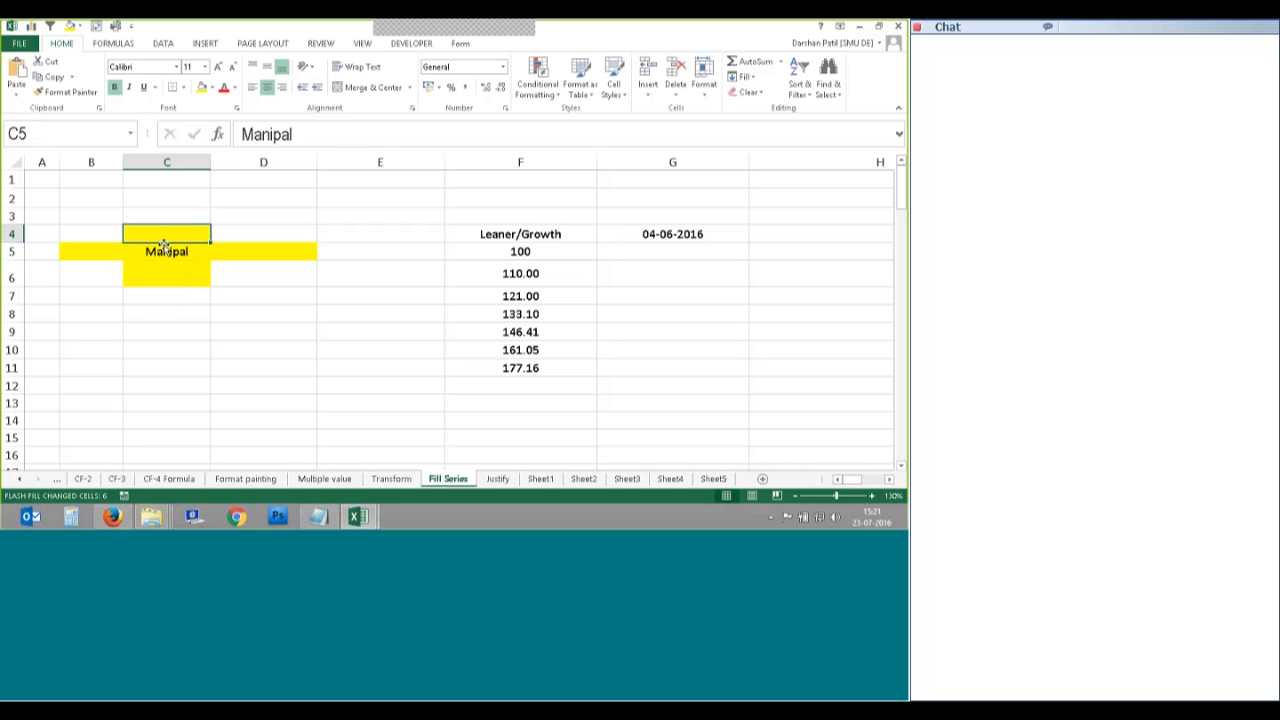
left_click(165, 247)
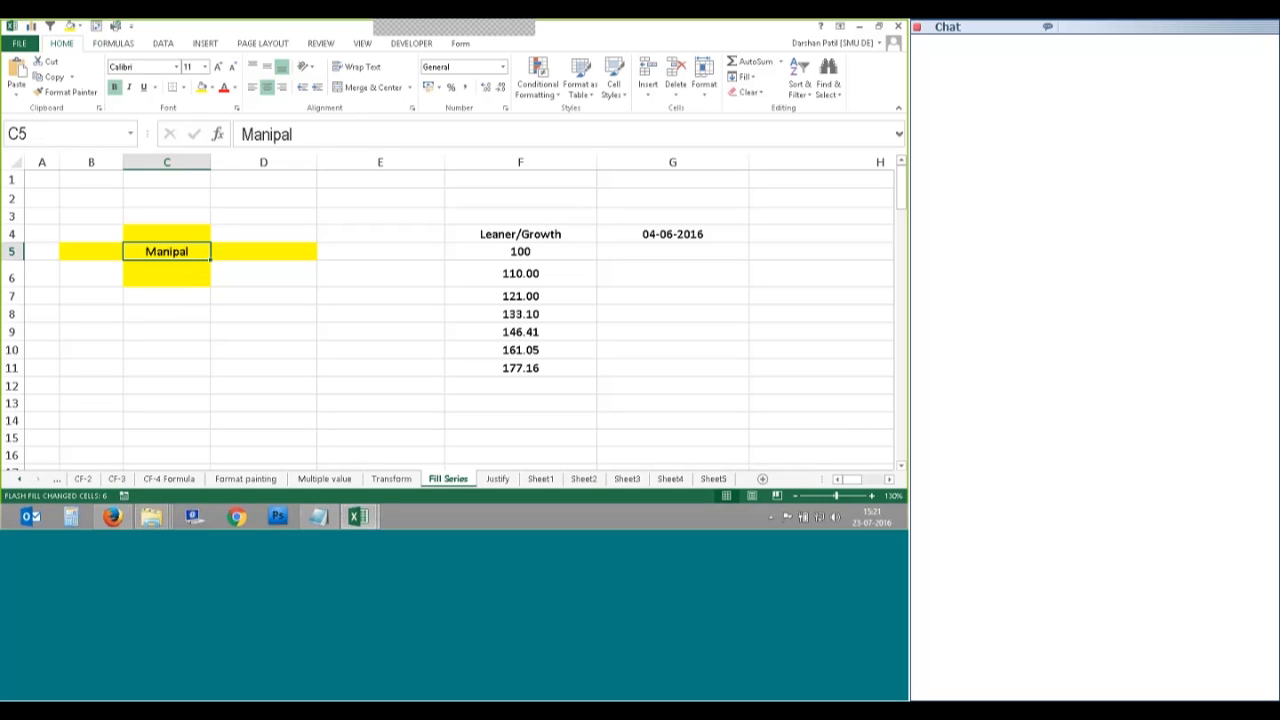
key("ctrl+c")
key("Escape")
left_click(200, 240)
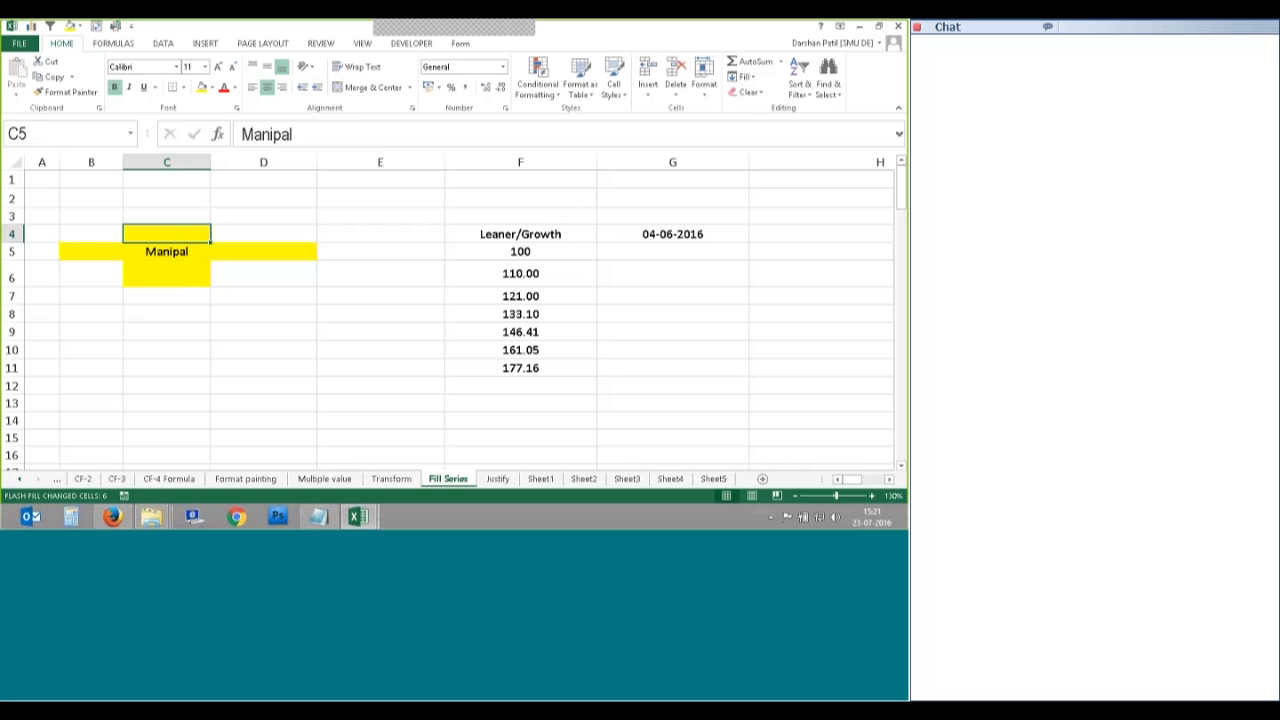
left_click(745, 77)
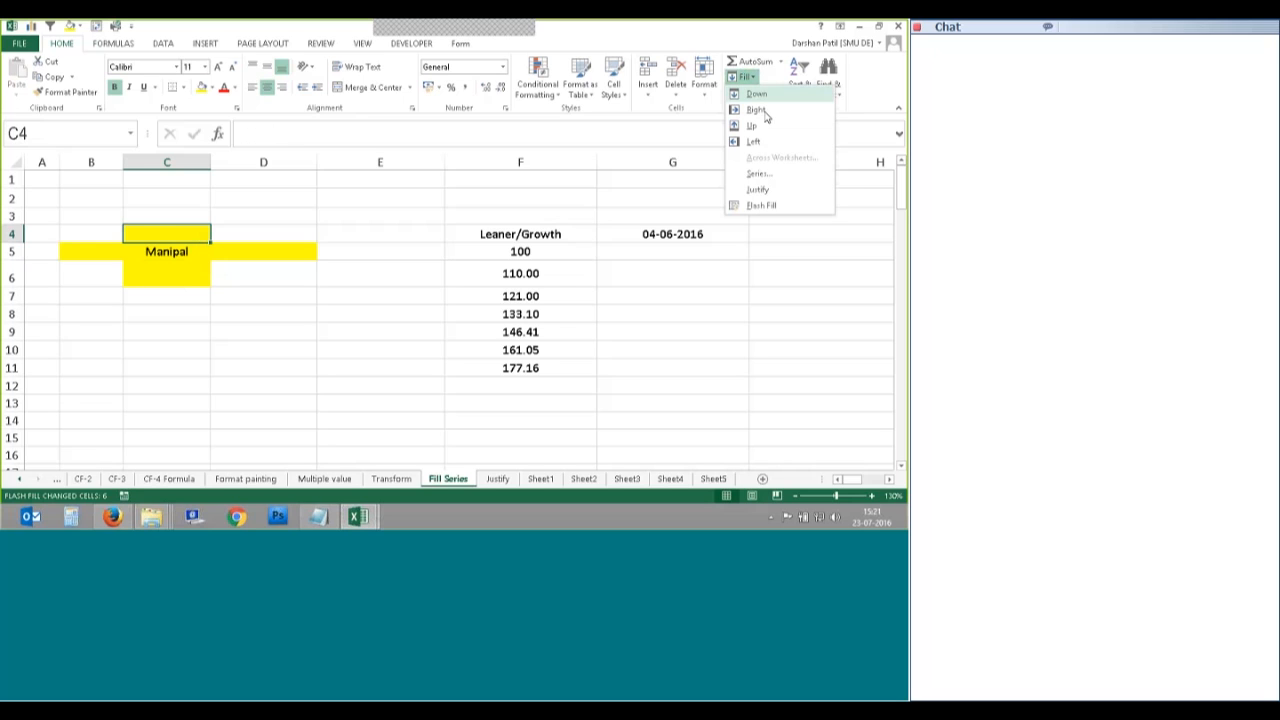
left_click(753, 126)
Step: Fill Manipal right into D5 and left into B5
left_click(295, 258)
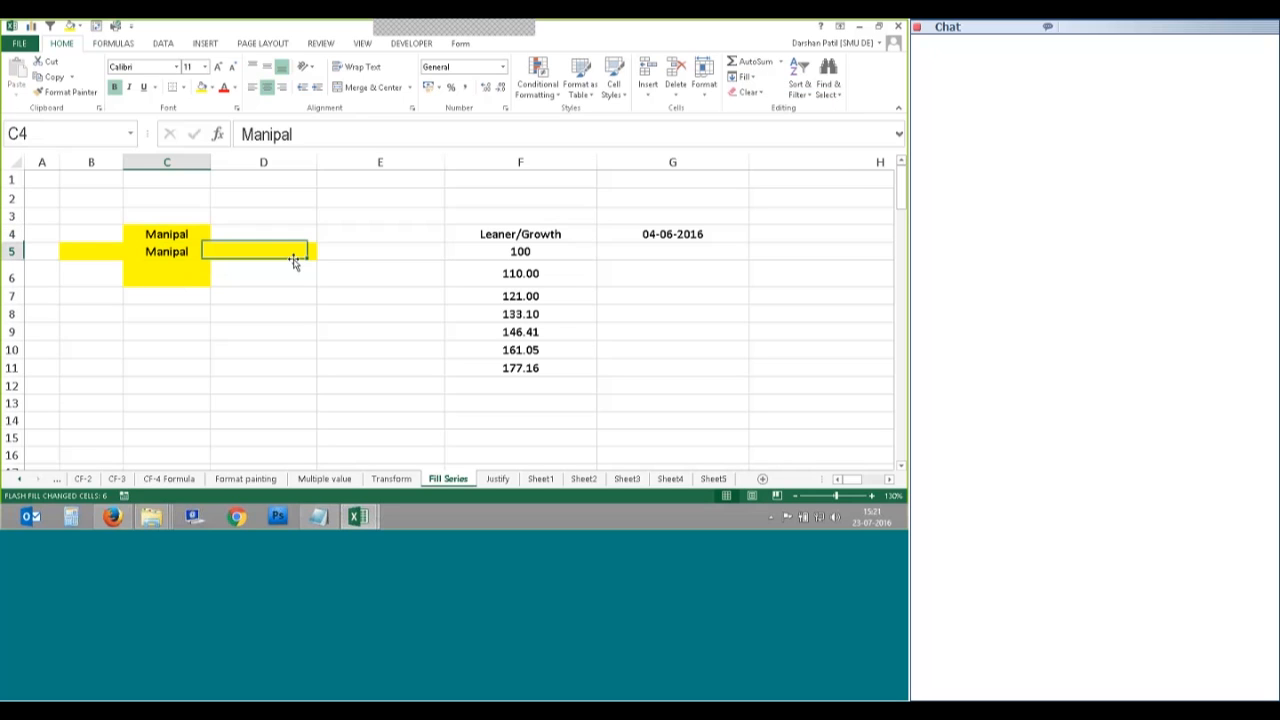
left_click(745, 77)
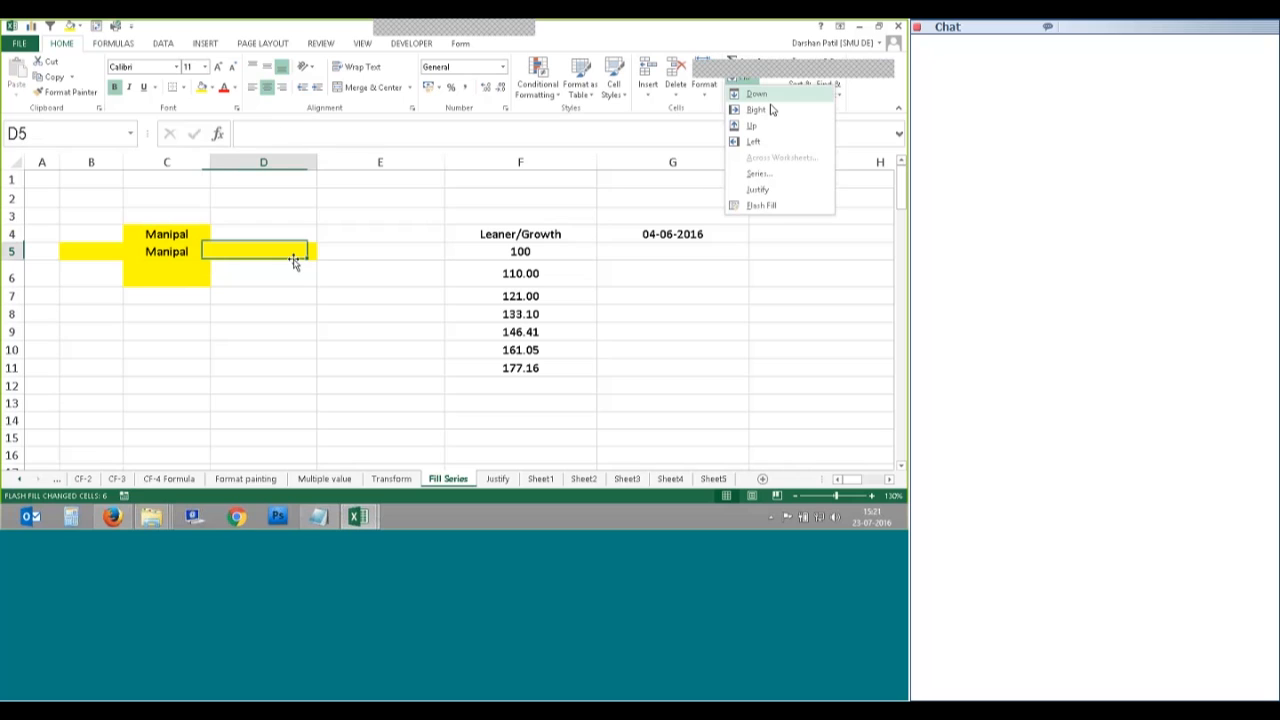
left_click(757, 109)
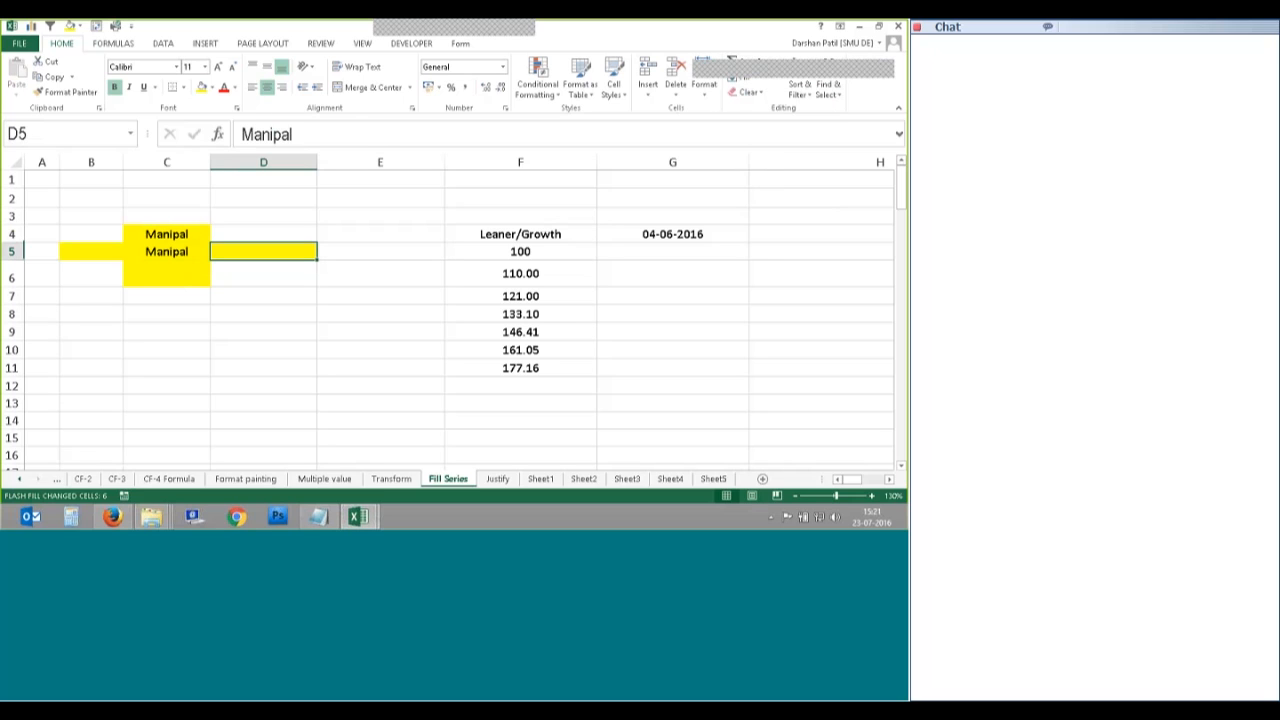
left_click(91, 252)
key("alt+equal")
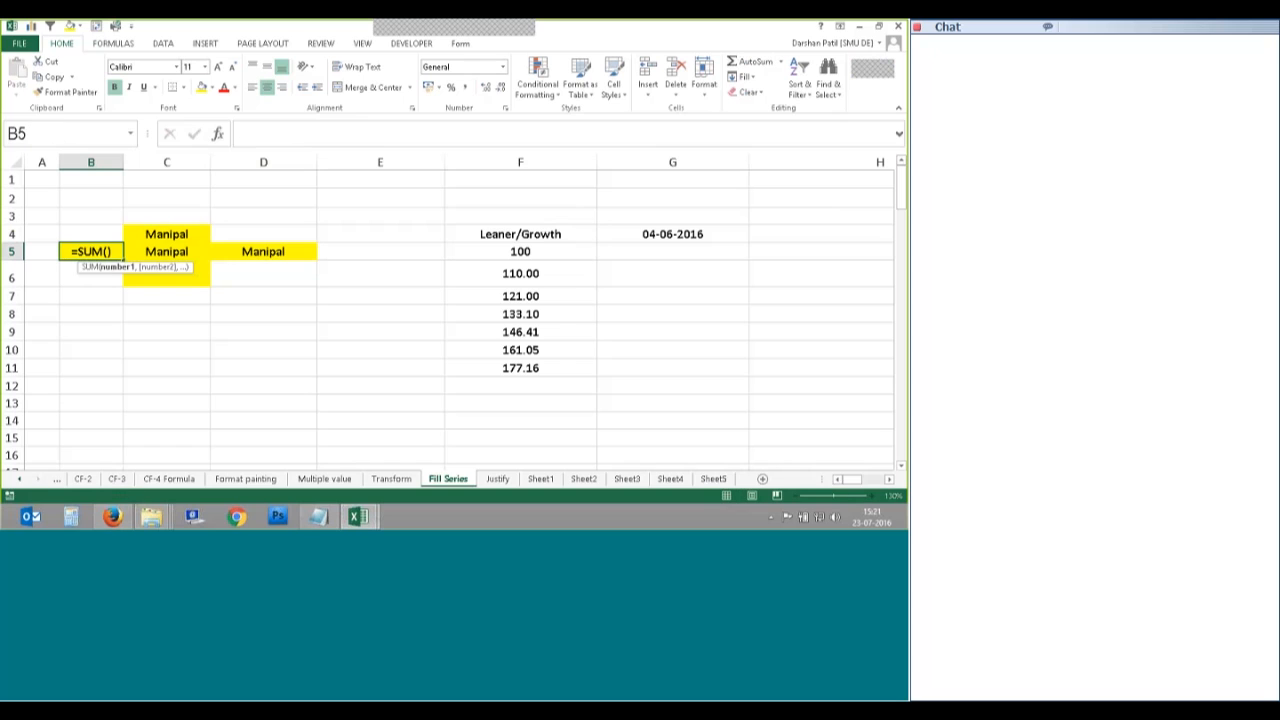
key("Escape")
left_click(755, 79)
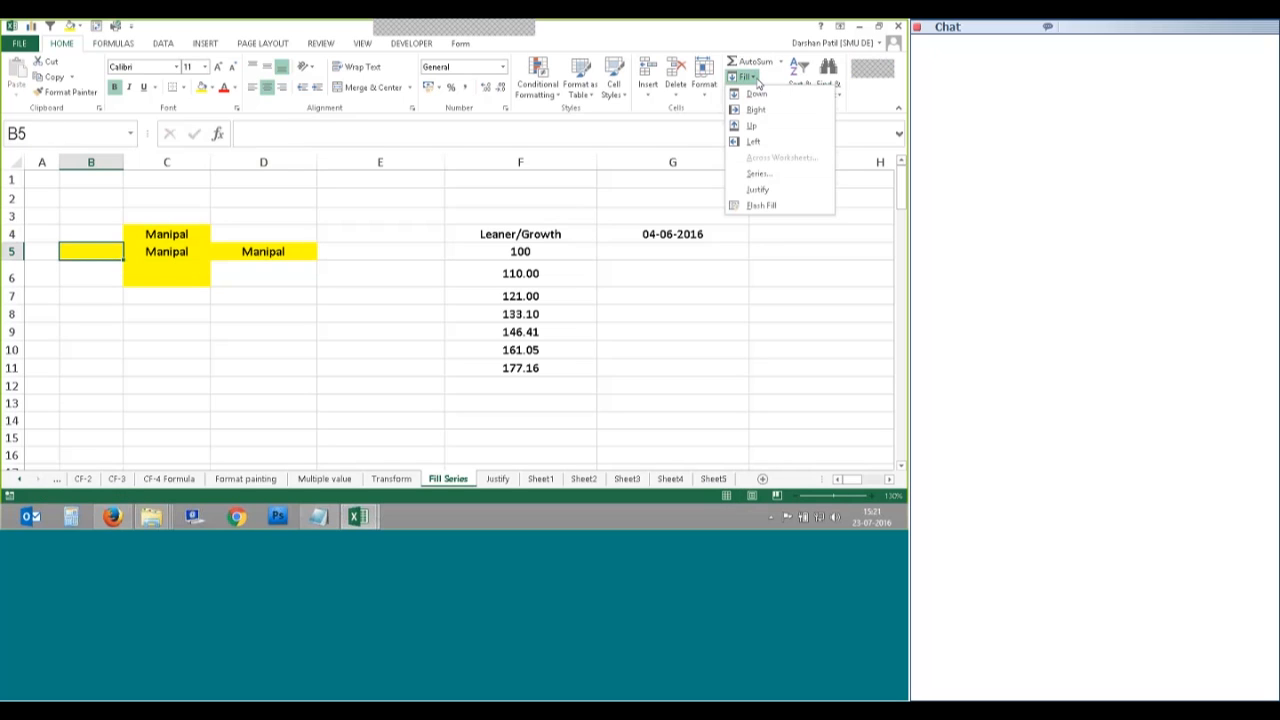
left_click(753, 141)
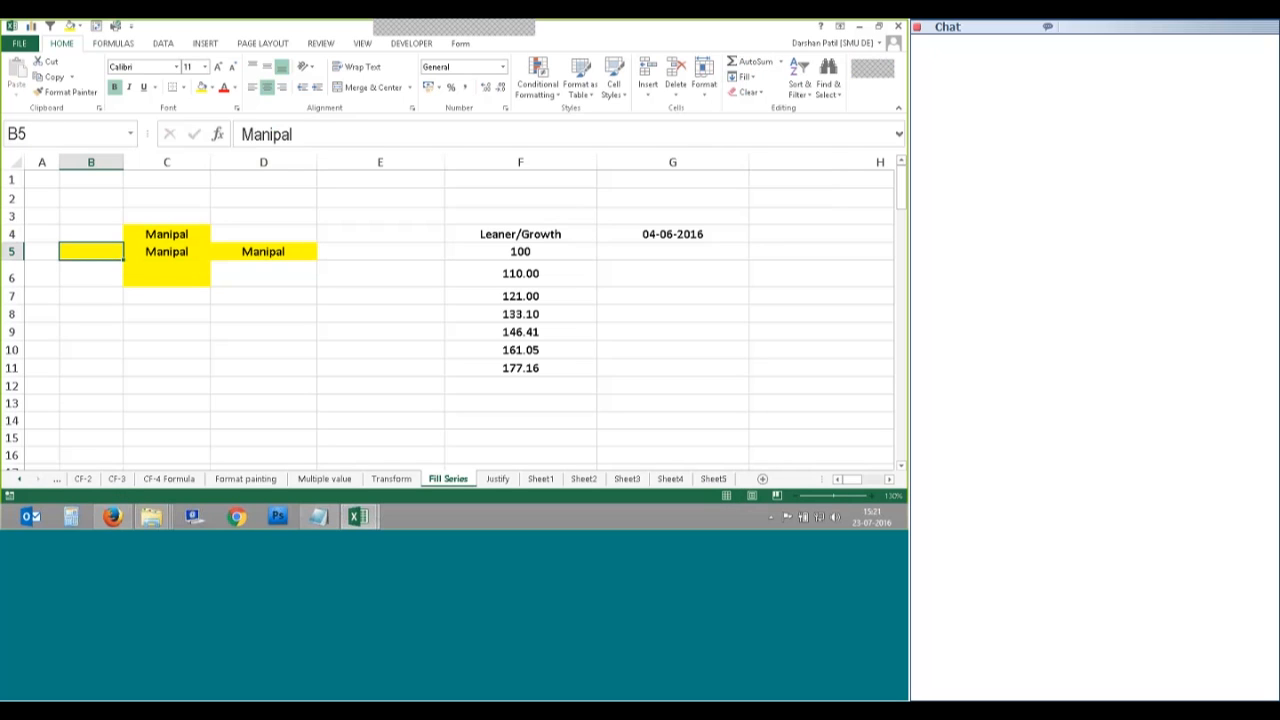
Step: Fill Manipal down into C6, then reselect C5
key("Down")
key("Right")
left_click(745, 77)
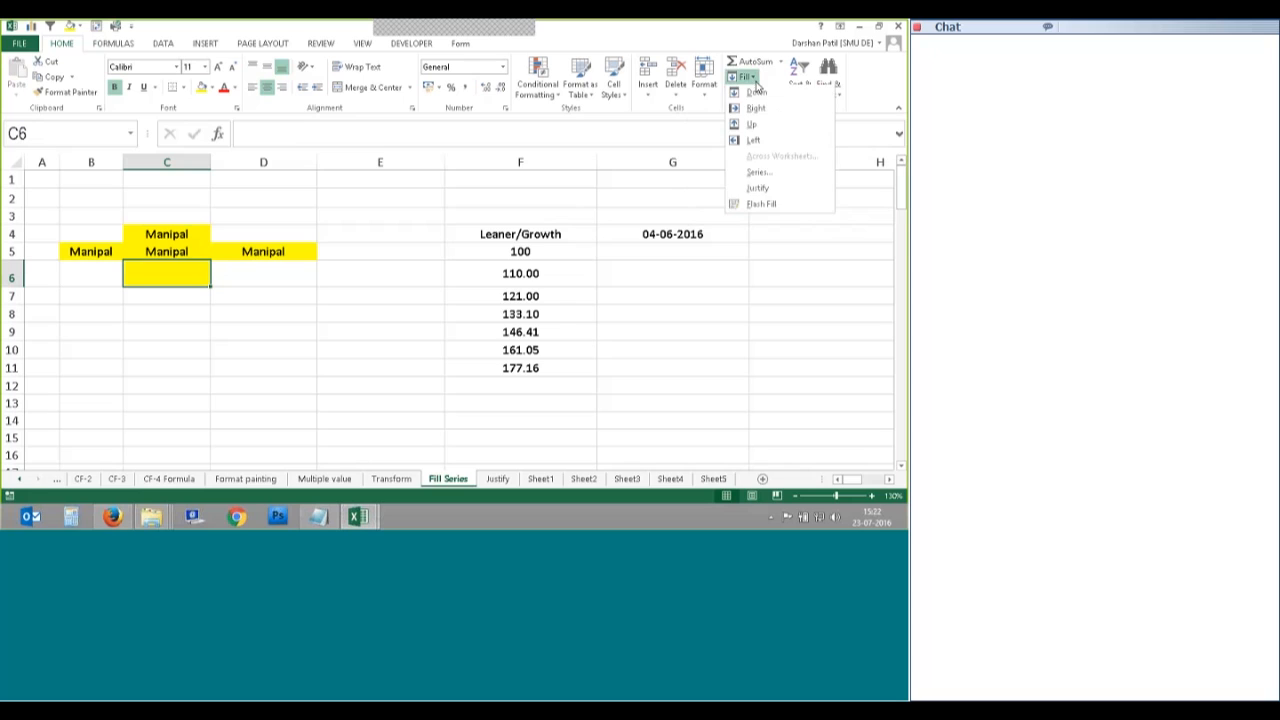
left_click(757, 92)
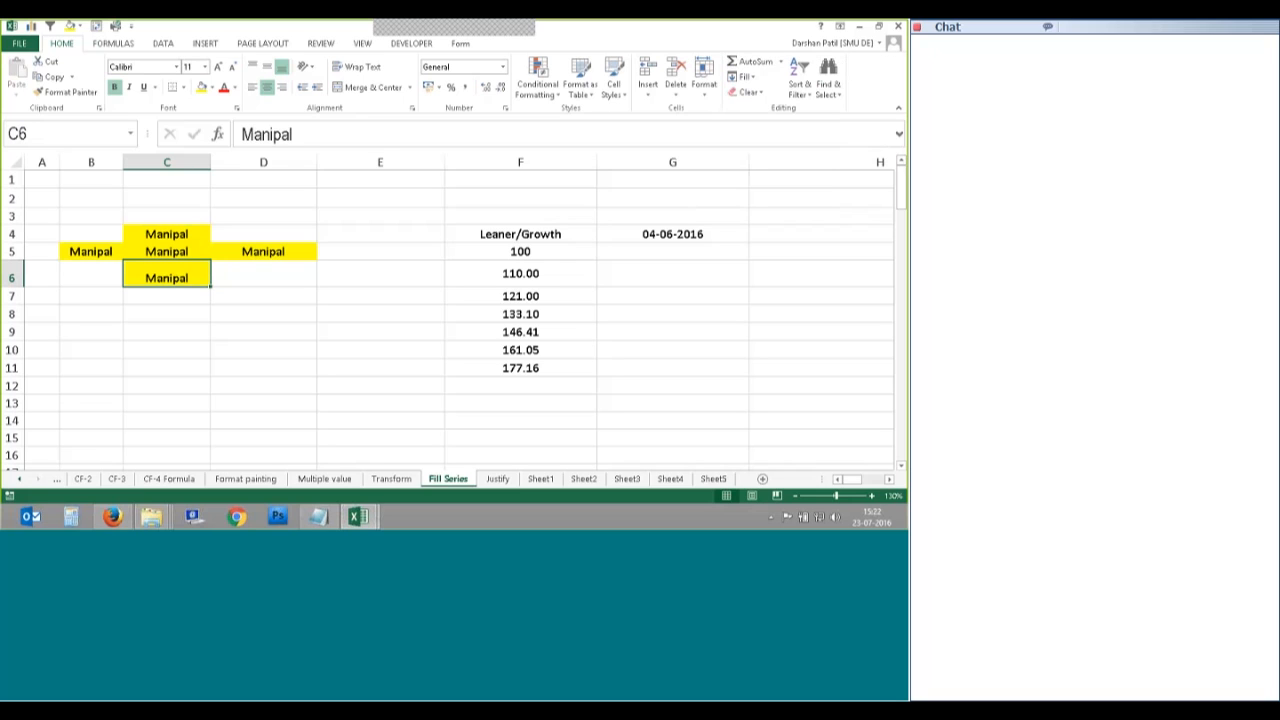
left_click(187, 251)
Step: Replace C5's contents with the formula =SUM(A1)
double_click(190, 250)
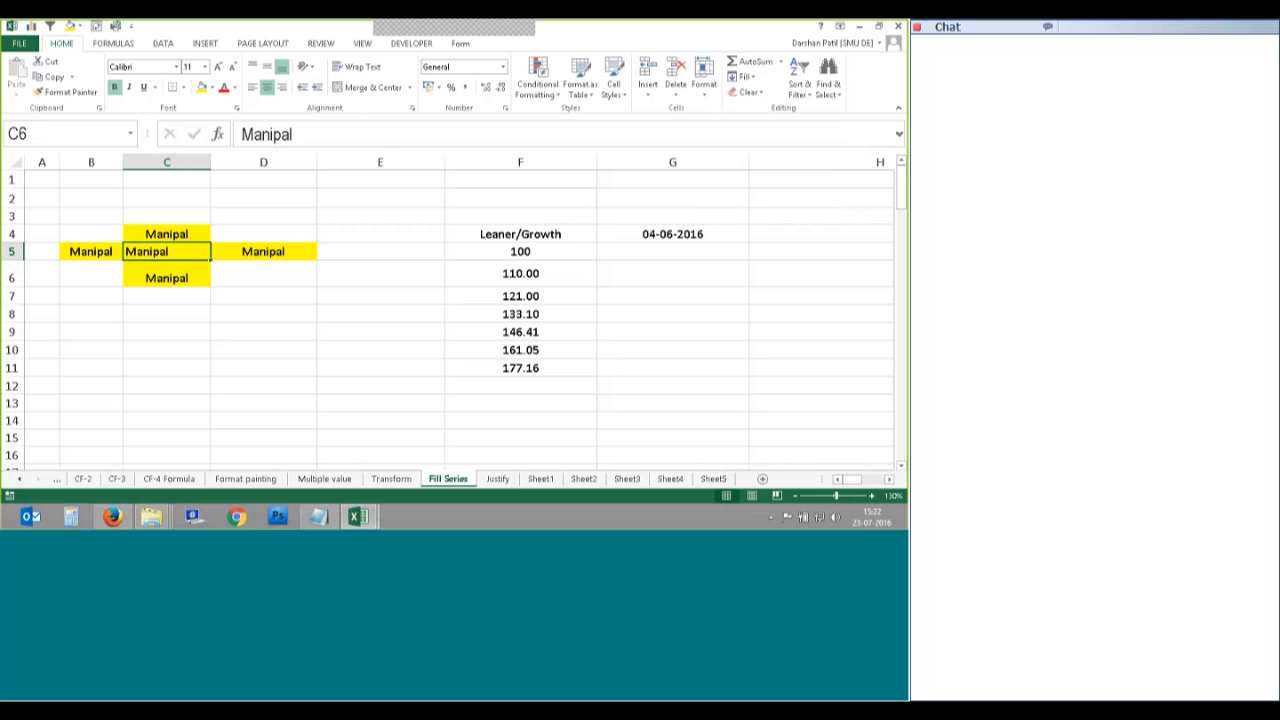
type("=sum")
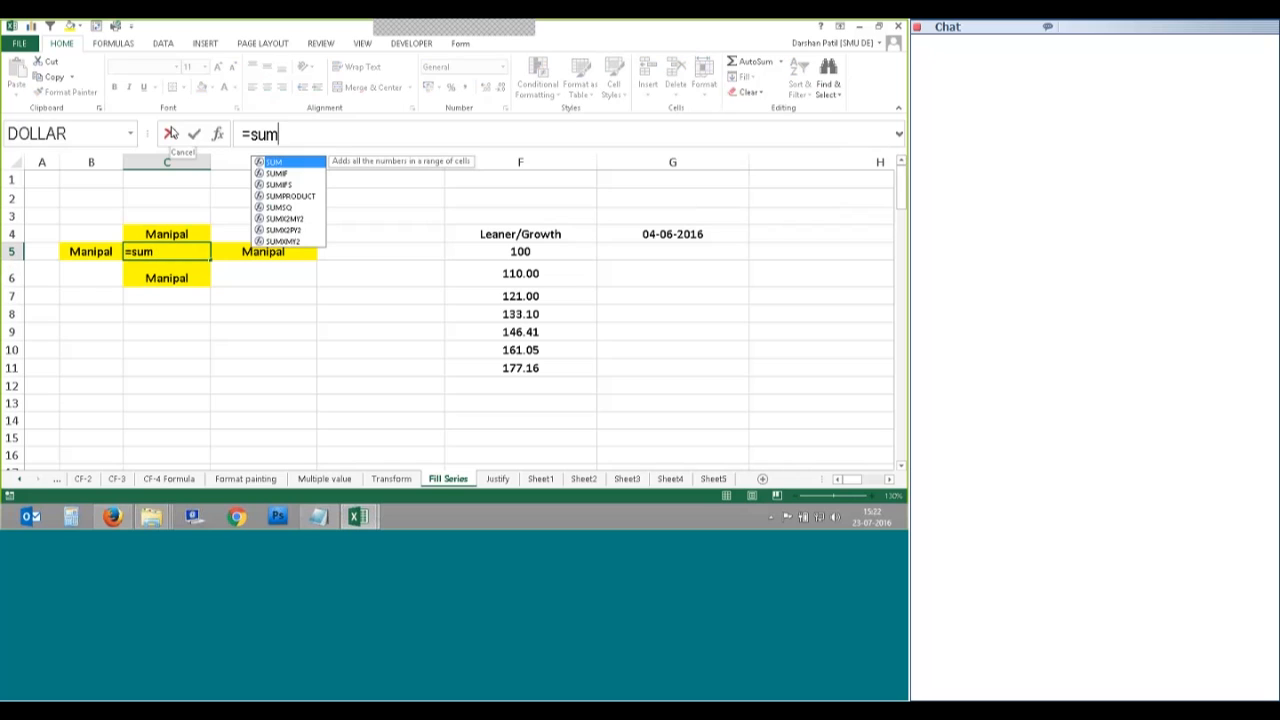
type("(")
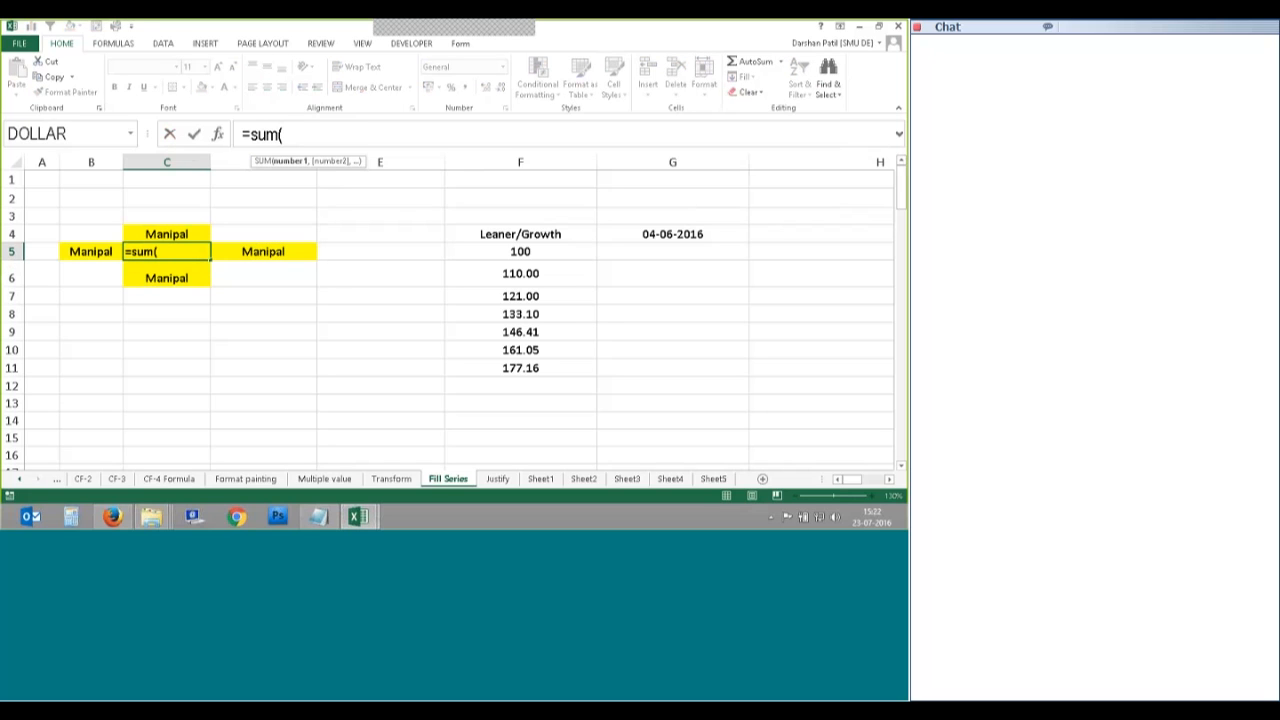
left_click(42, 180)
key("Tab")
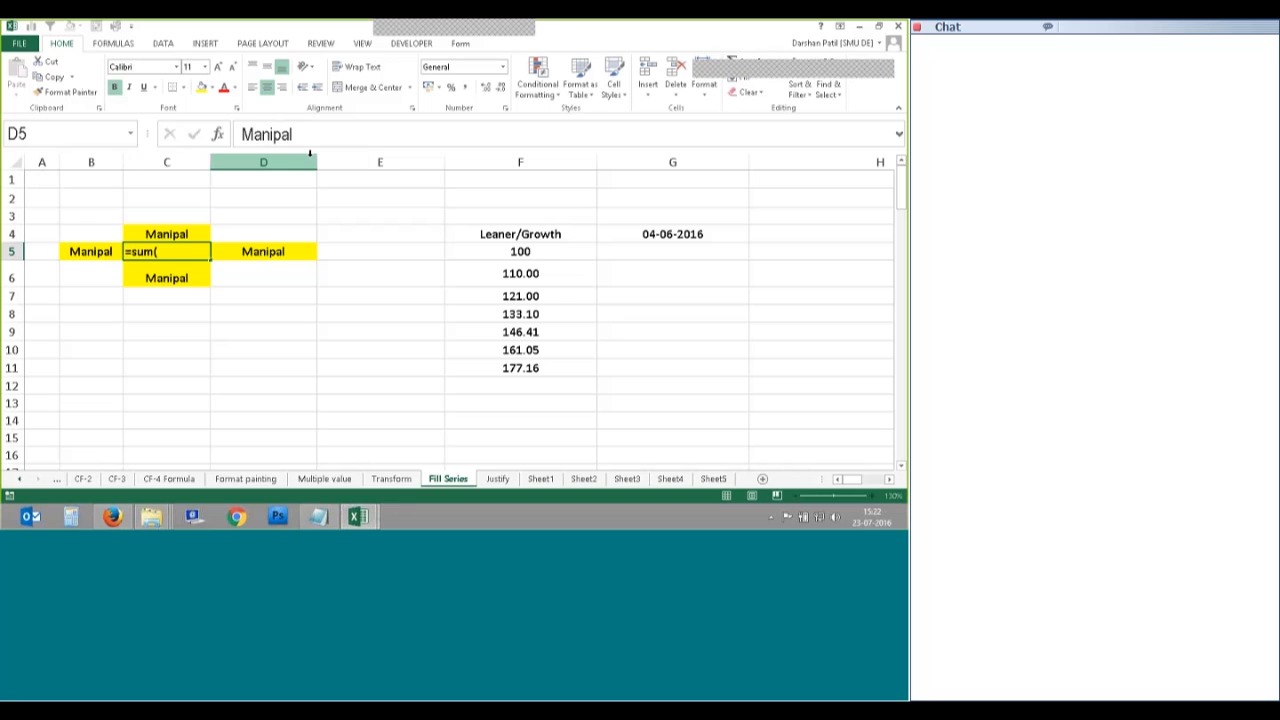
left_click(171, 251)
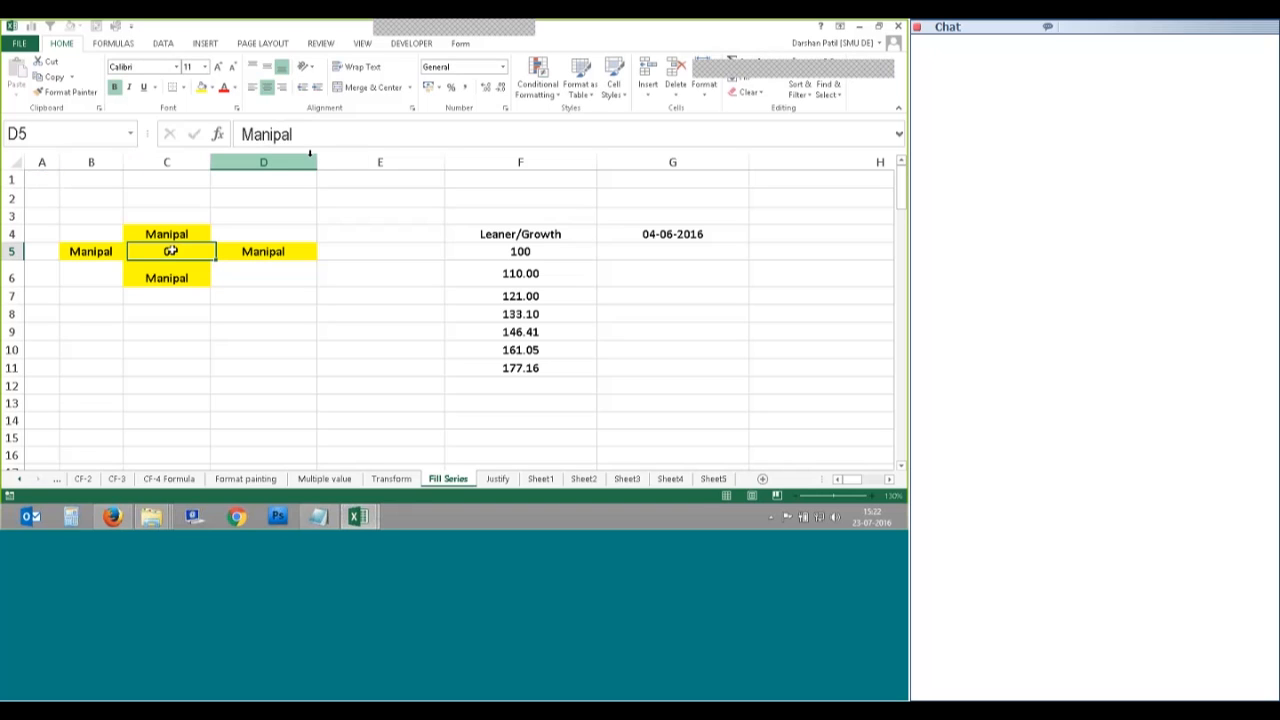
Step: Fill C5's formula up into C4, check its #REF! error, and start editing C5
key("Up")
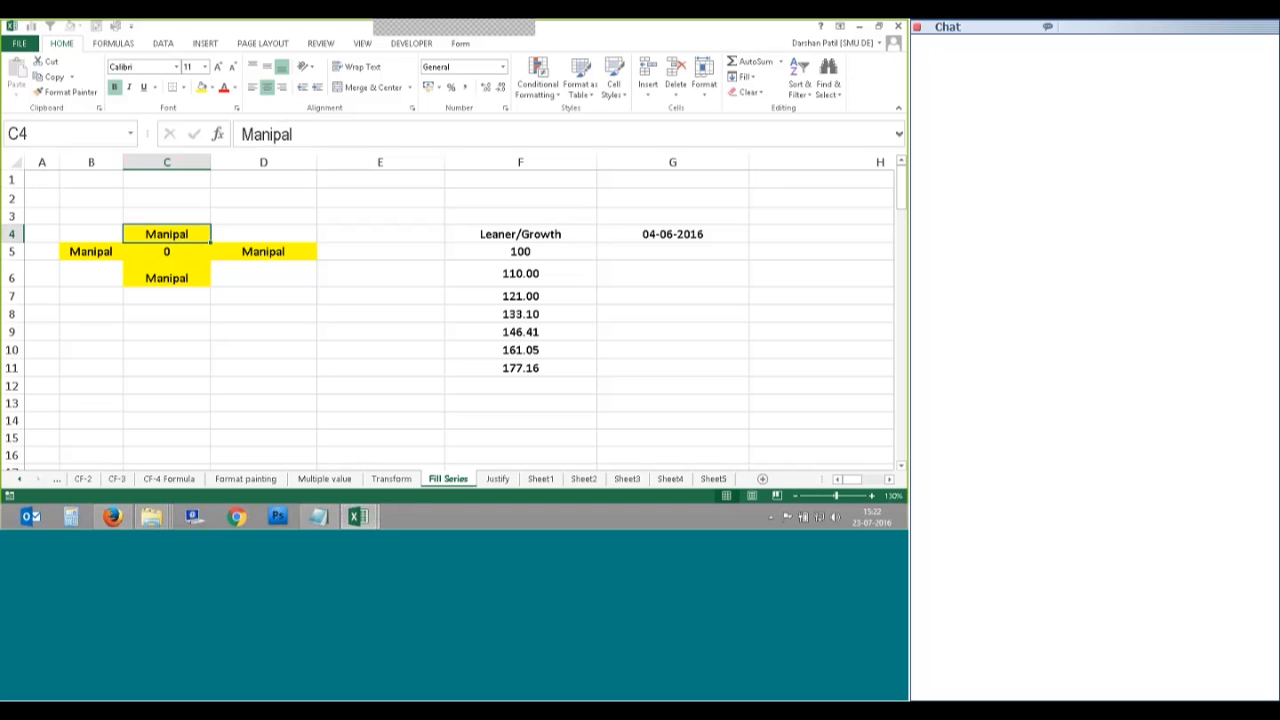
left_click(744, 77)
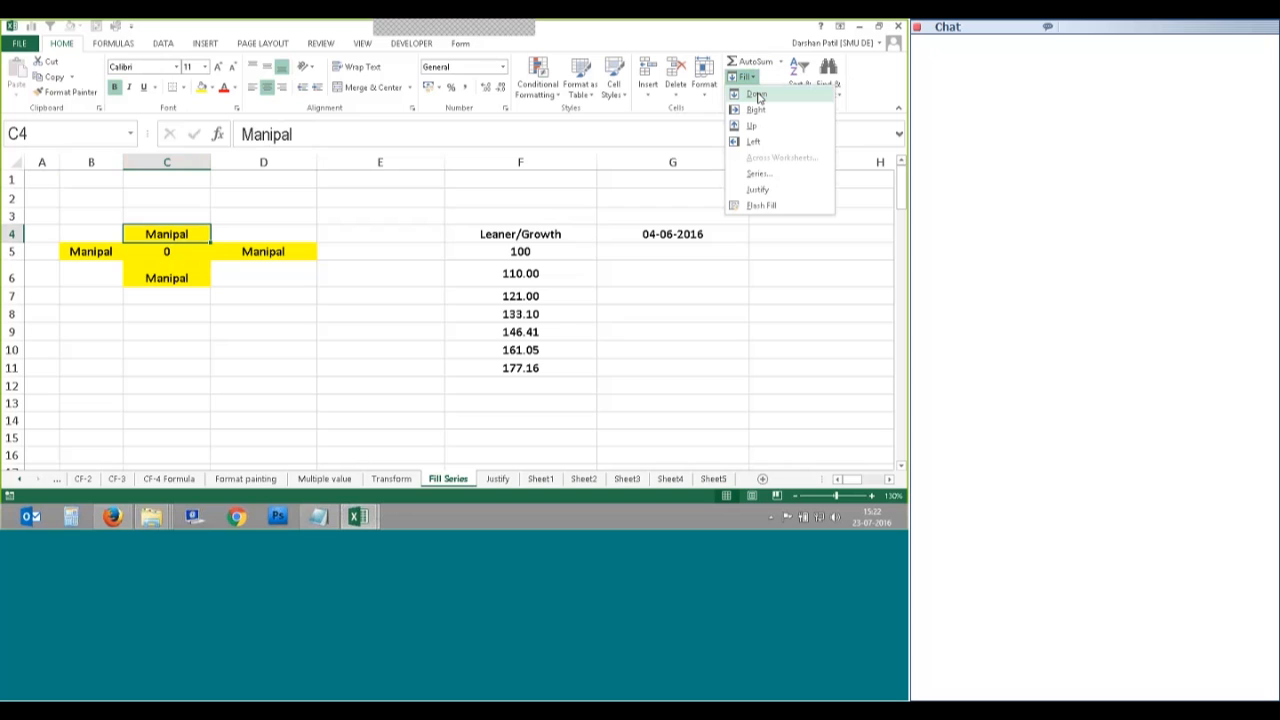
left_click(753, 126)
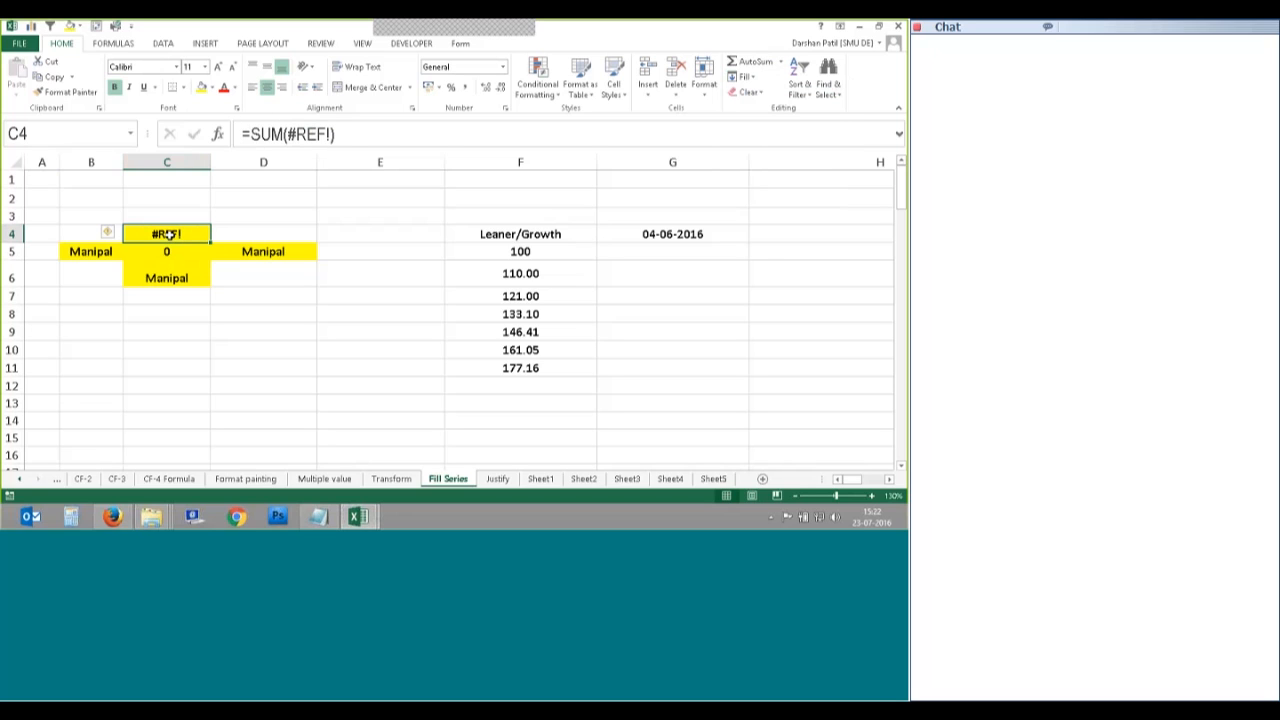
left_click(166, 252)
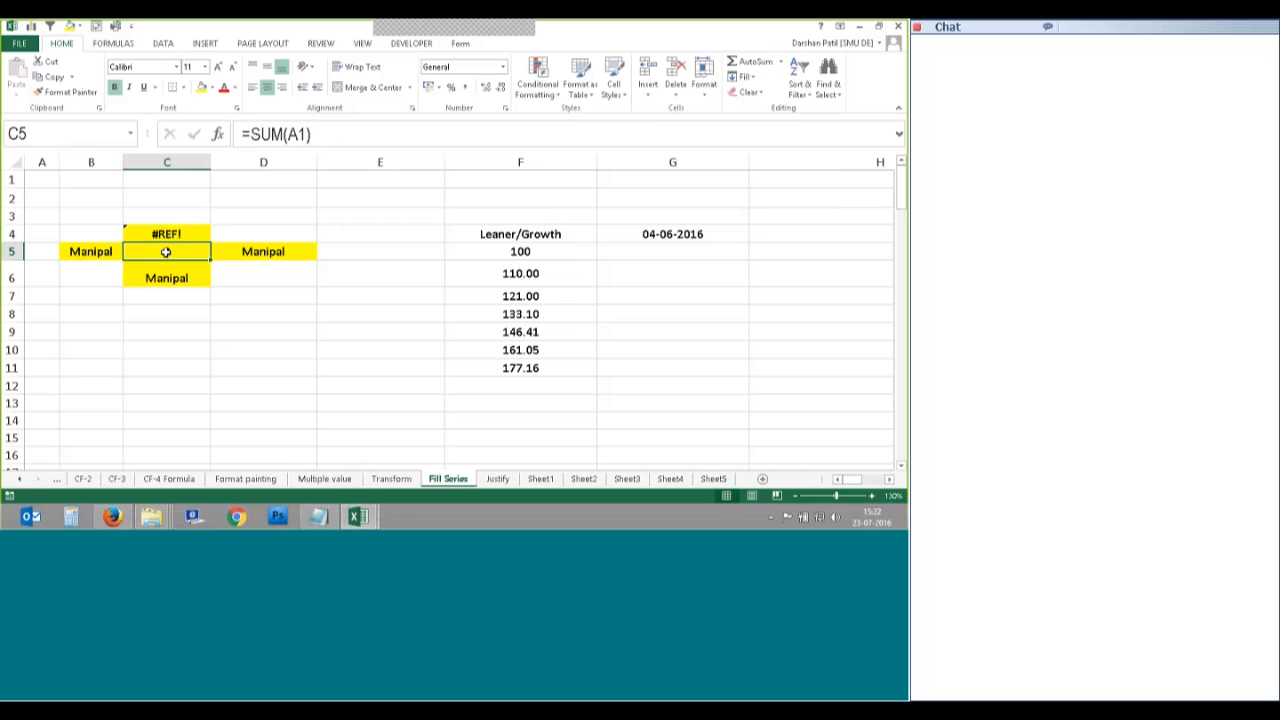
key("Up")
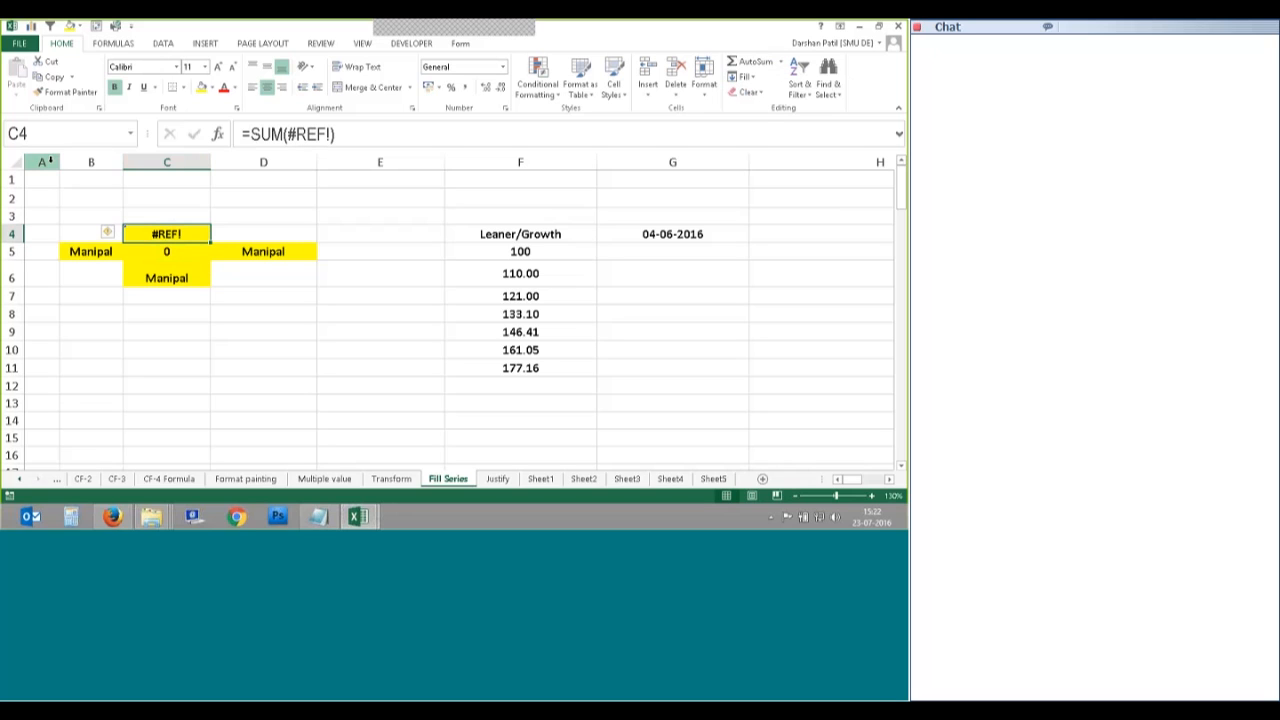
key("Down")
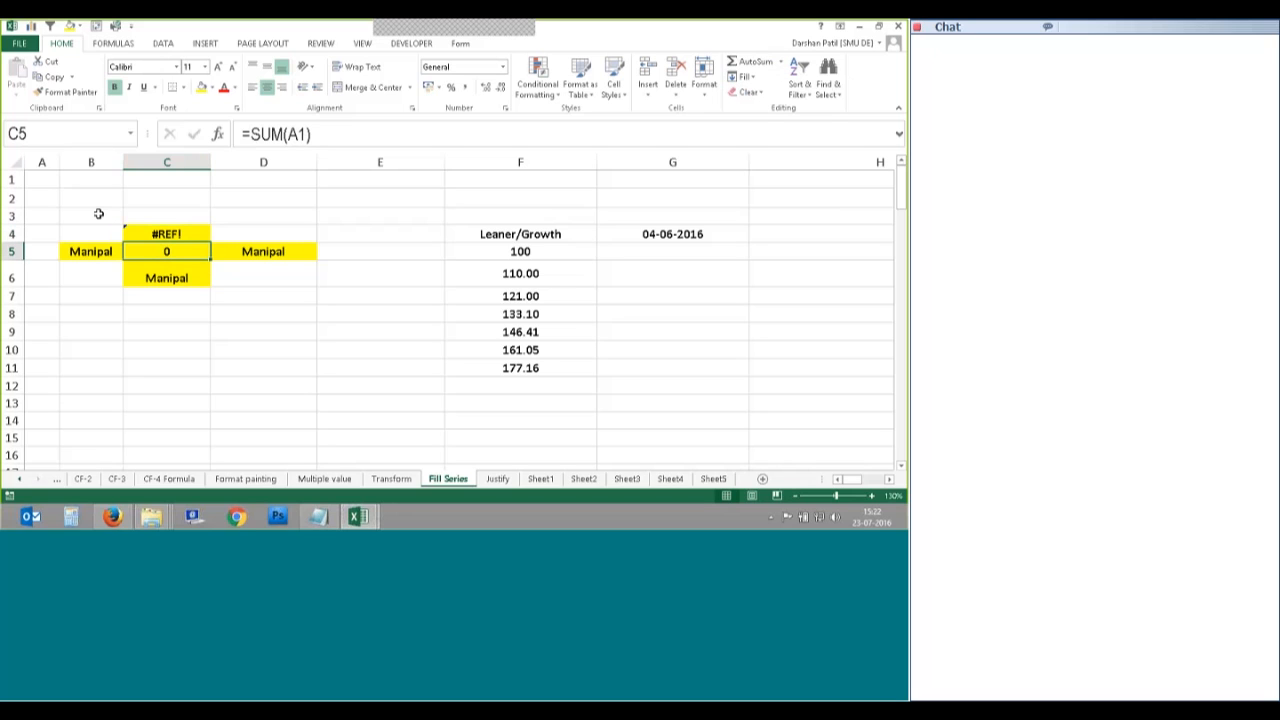
key("F2")
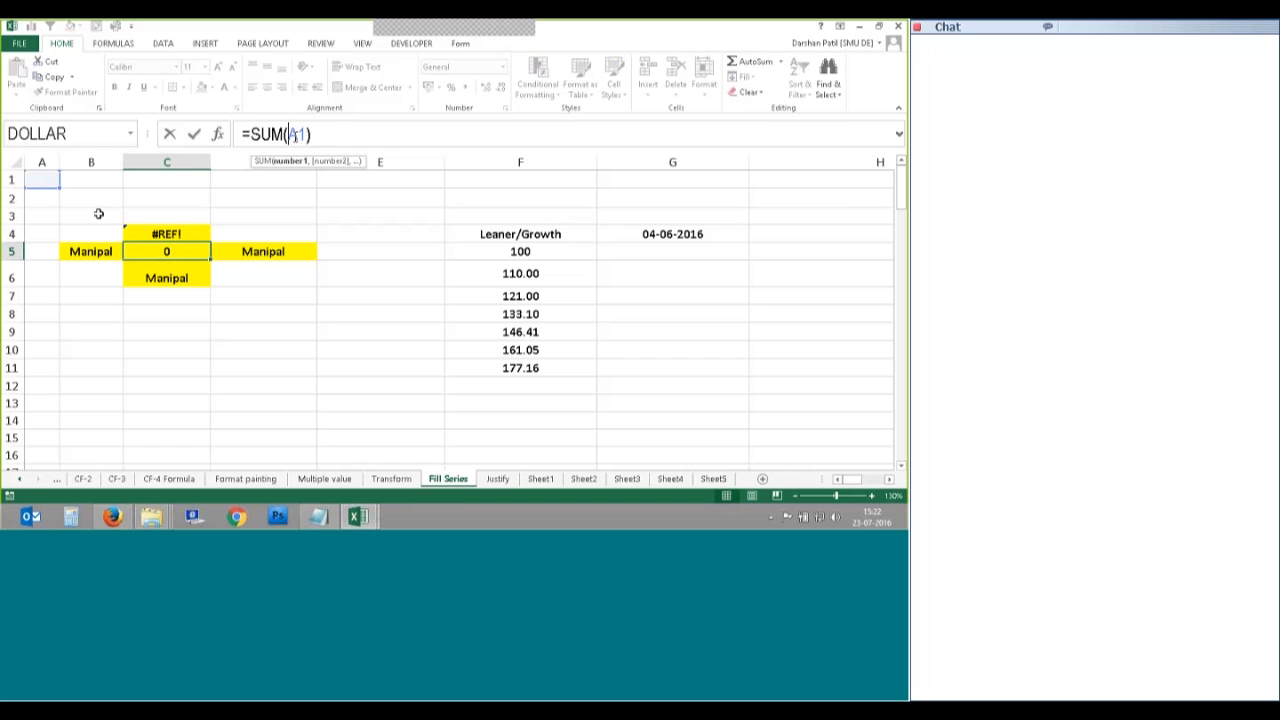
Step: Change C5 to =SUM($A$1) and fill it up into C4, which now shows 0
key("F4")
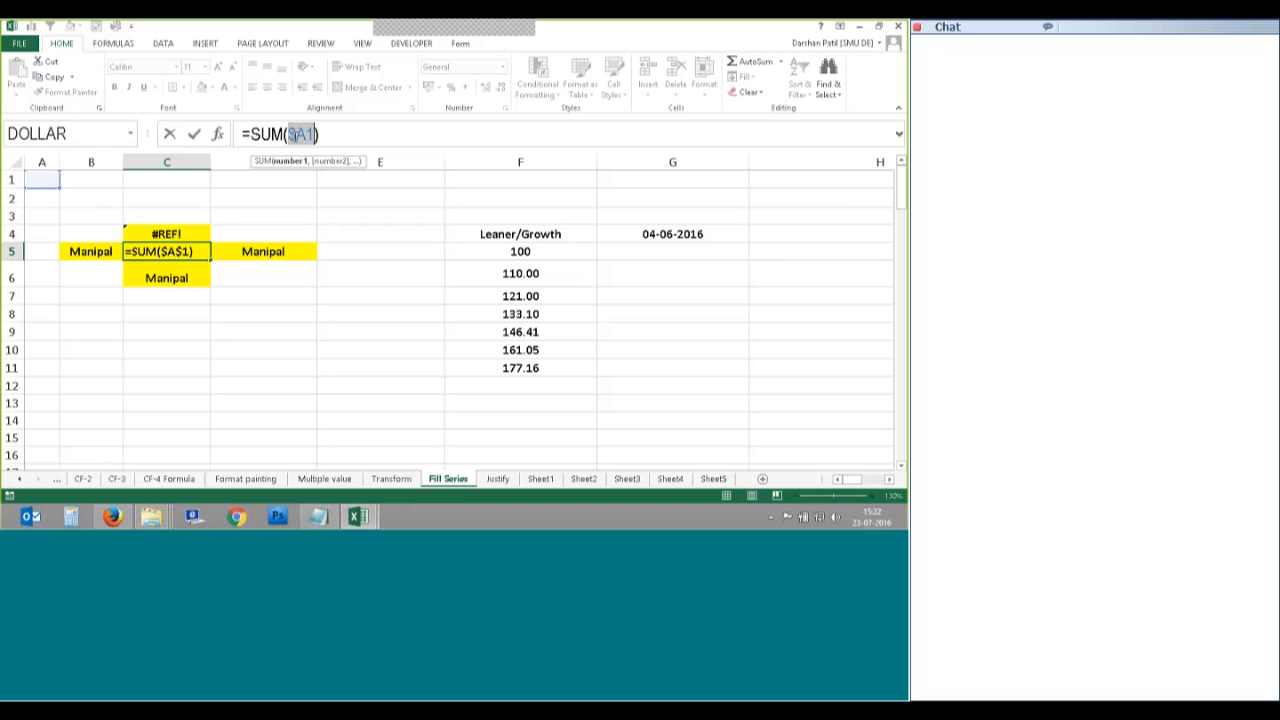
key("Tab")
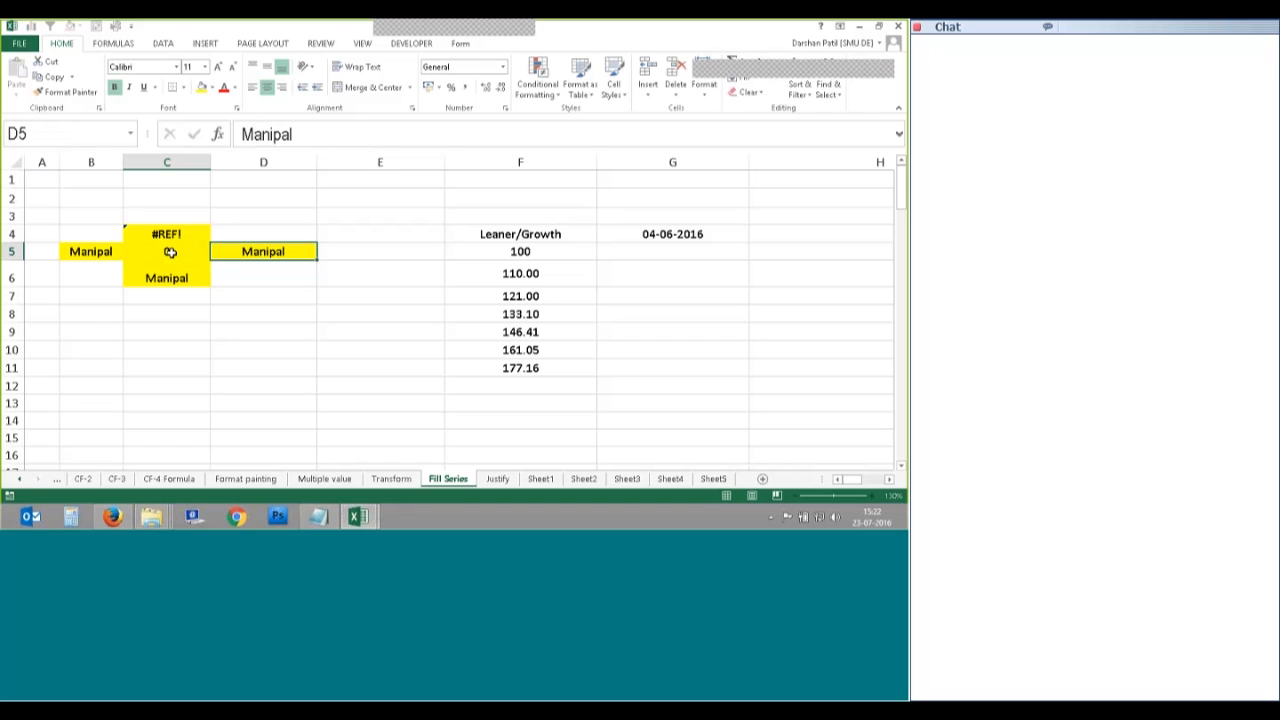
left_click(167, 235)
left_click(746, 77)
left_click(763, 126)
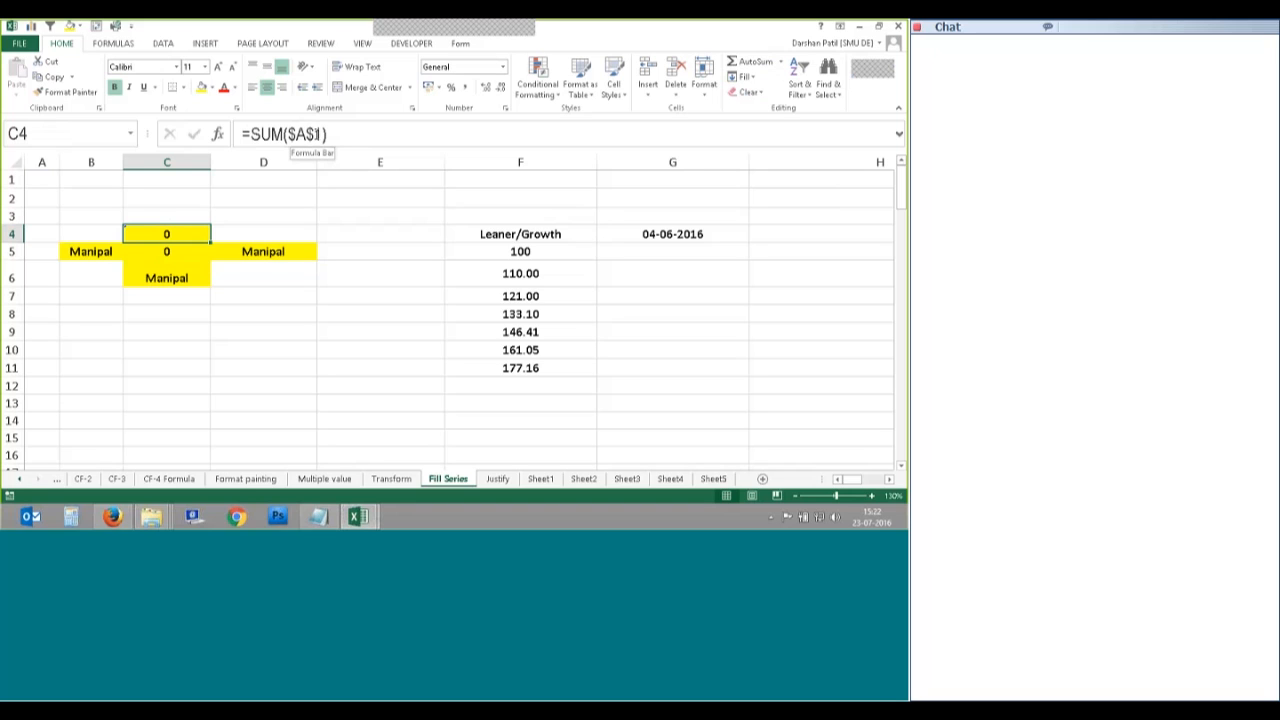
key("Down")
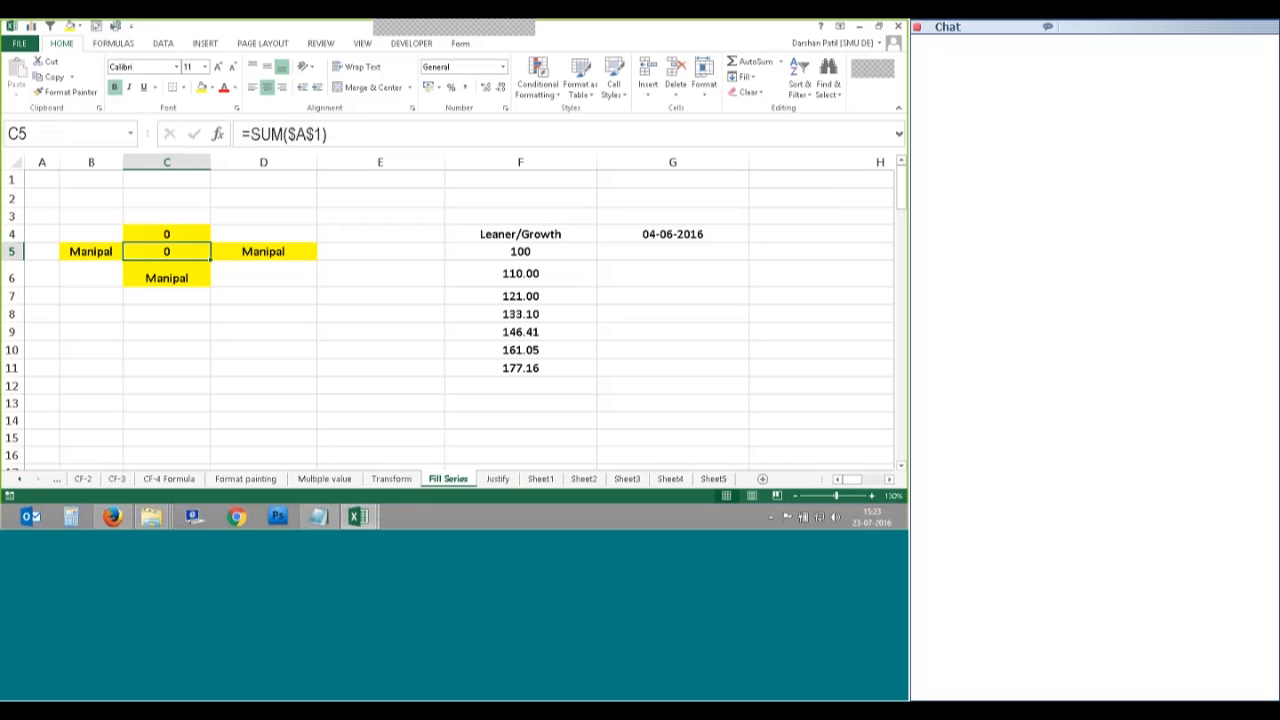
Step: Insert a blank row above row 1 so the formula in C6 reads =SUM($A$2)
right_click(12, 179)
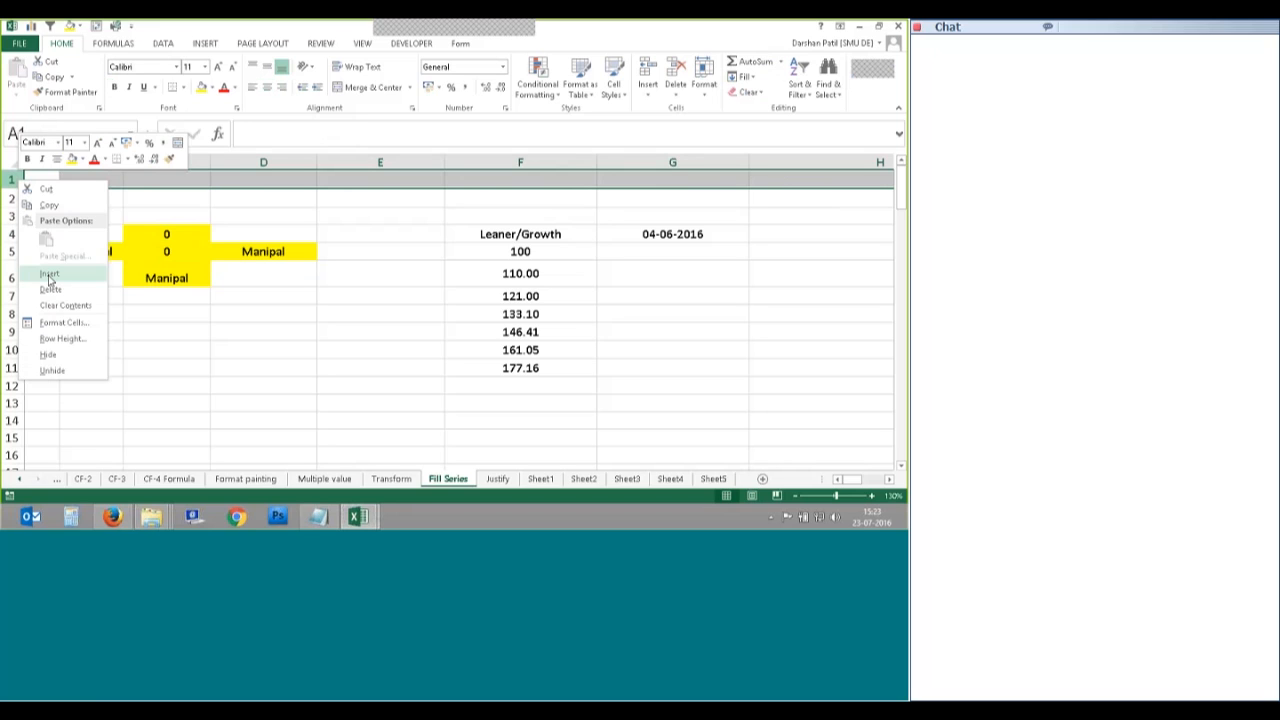
left_click(49, 276)
left_click(167, 269)
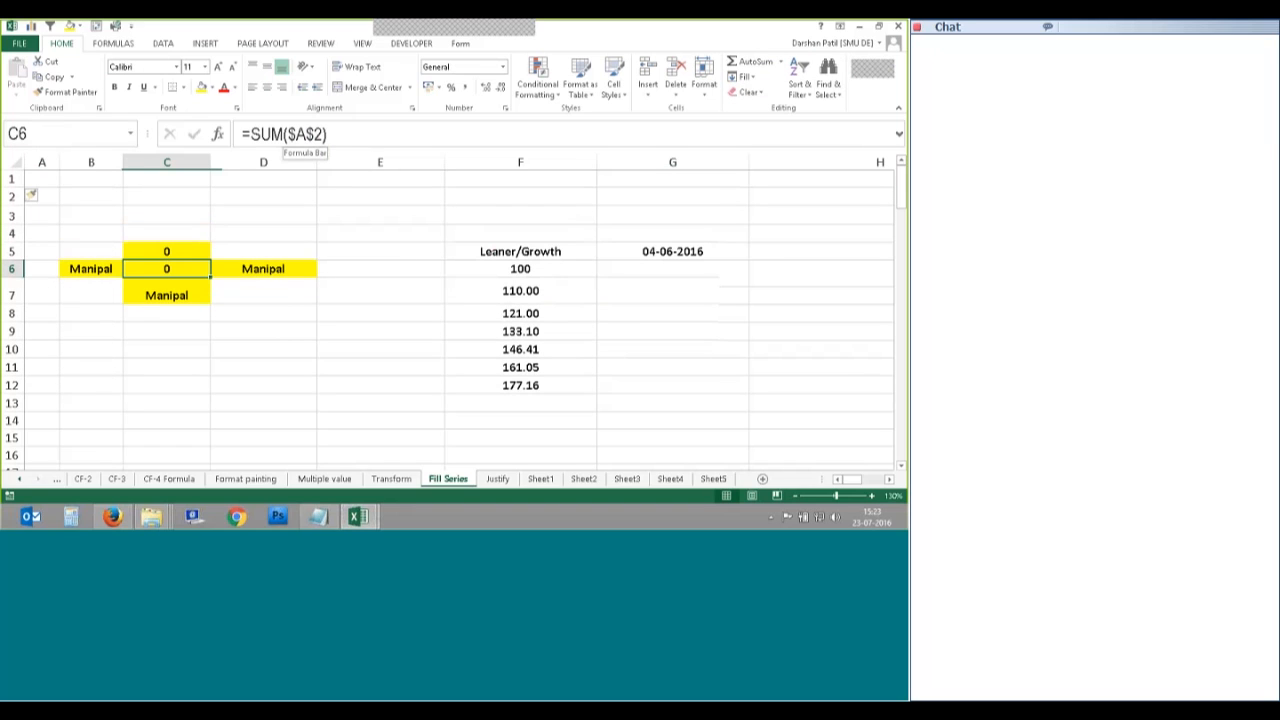
left_click(18, 178)
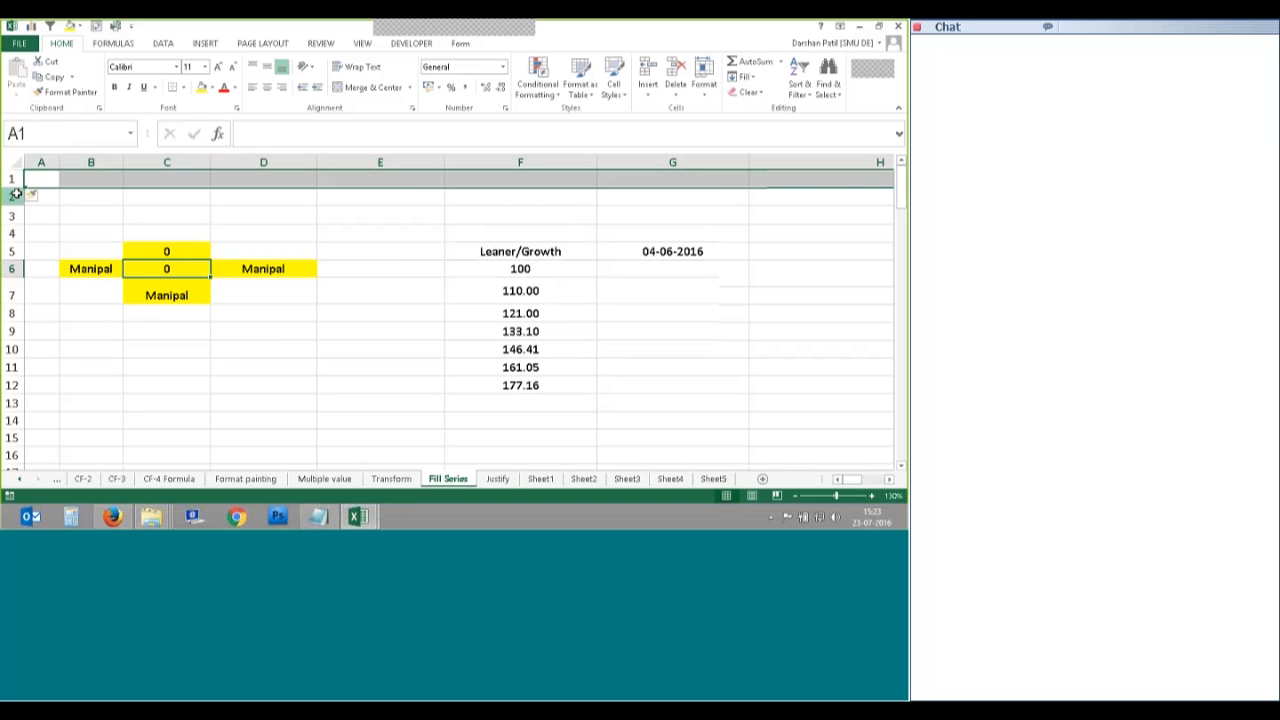
left_click(169, 270)
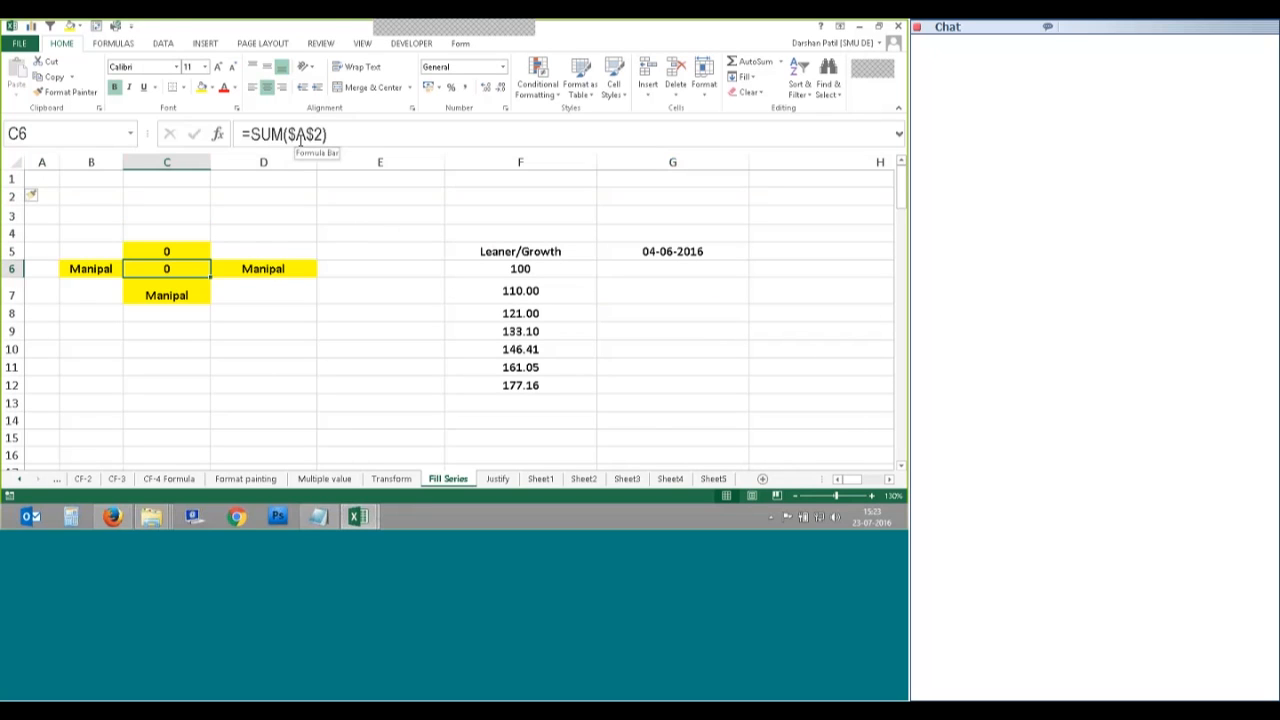
left_click(744, 77)
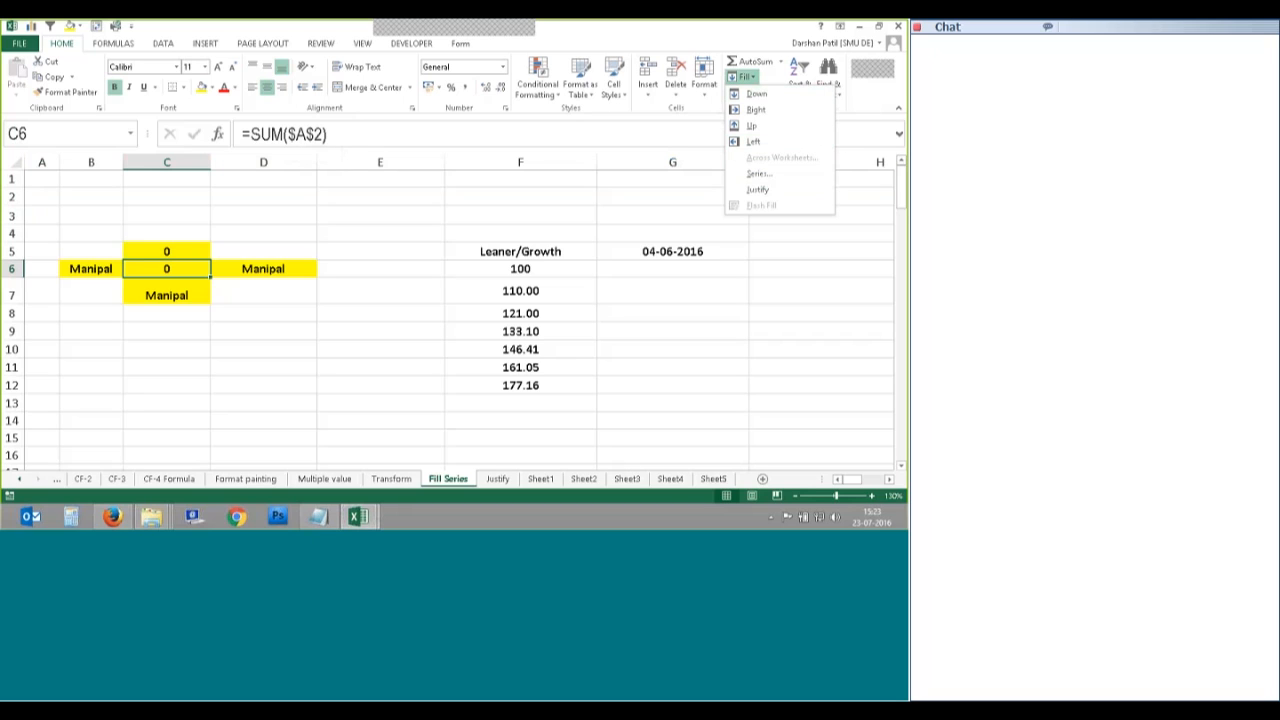
Step: Delete the values in F6:F12
left_click(520, 269)
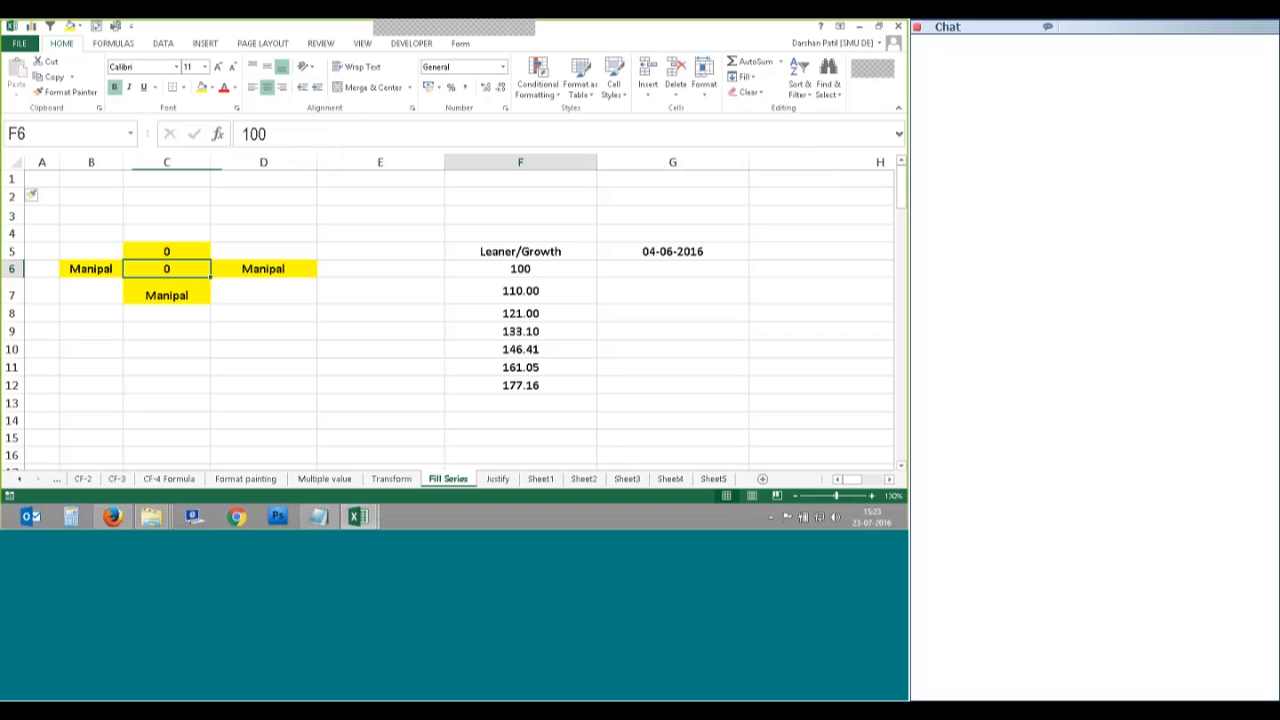
left_click_drag(520, 269, 567, 389)
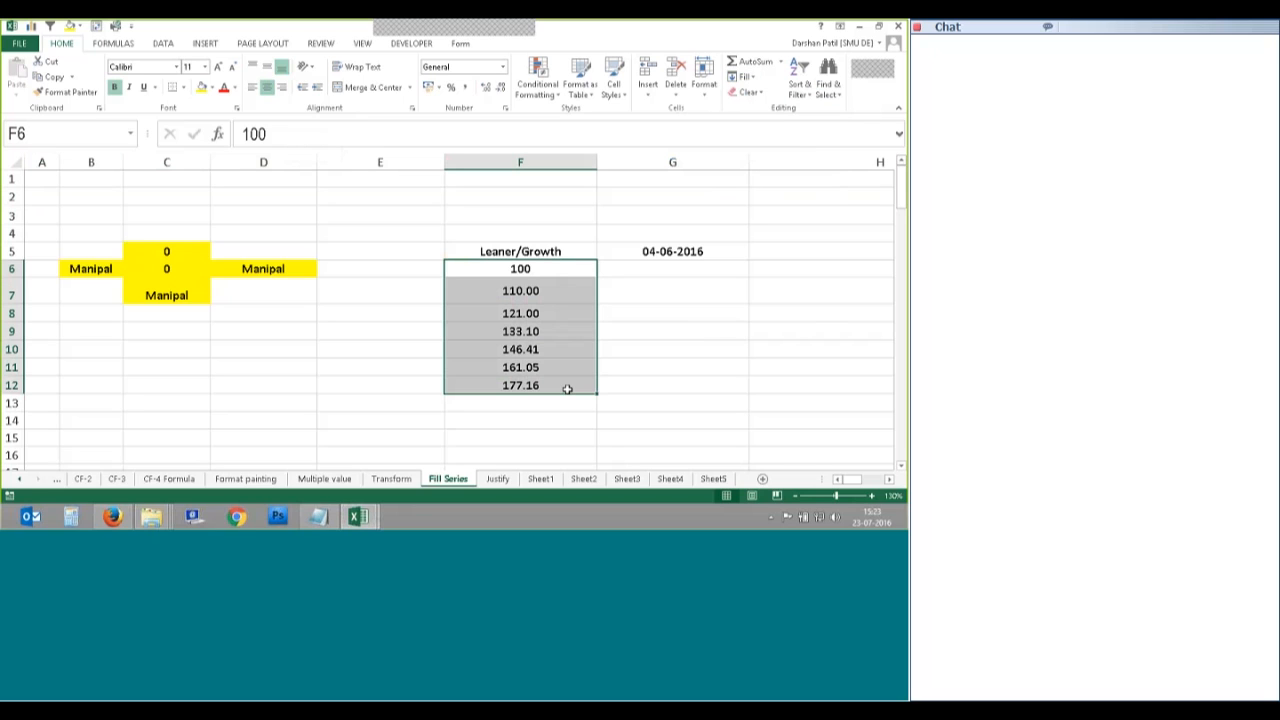
key("Delete")
left_click(520, 269)
Step: Open the Fill Series dialog, choose Columns, then cancel without filling
left_click(745, 78)
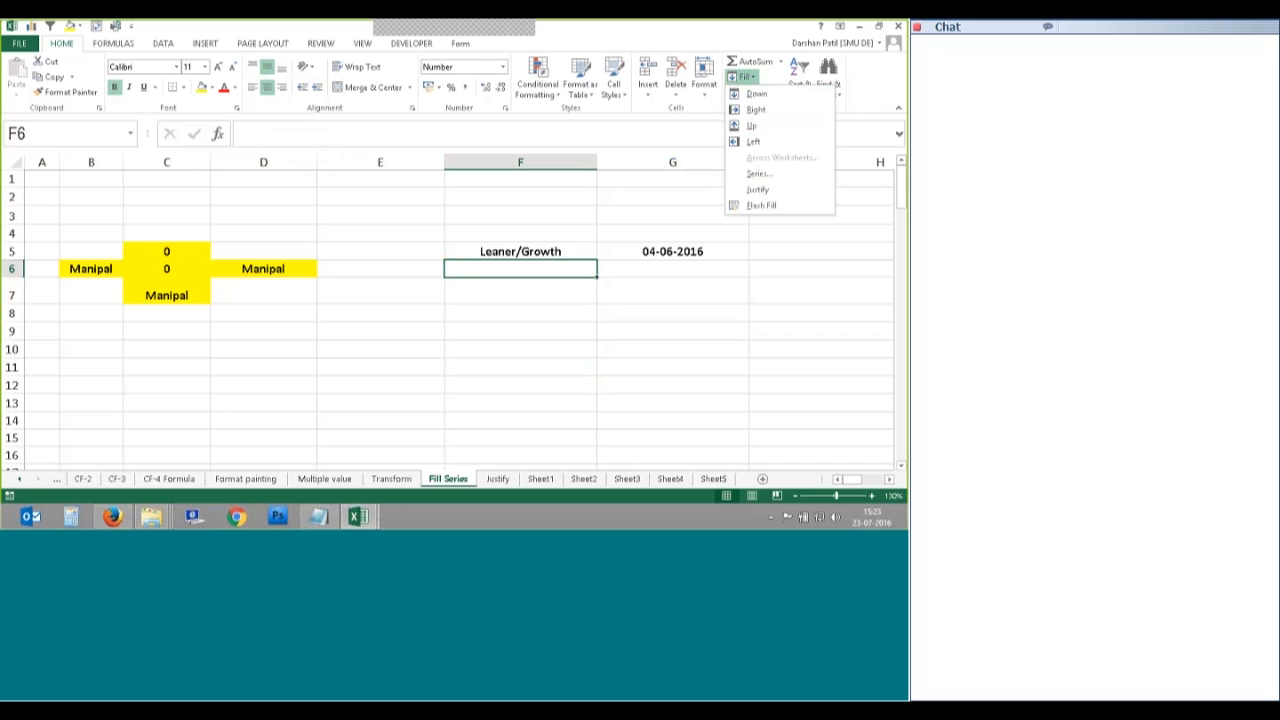
left_click(759, 173)
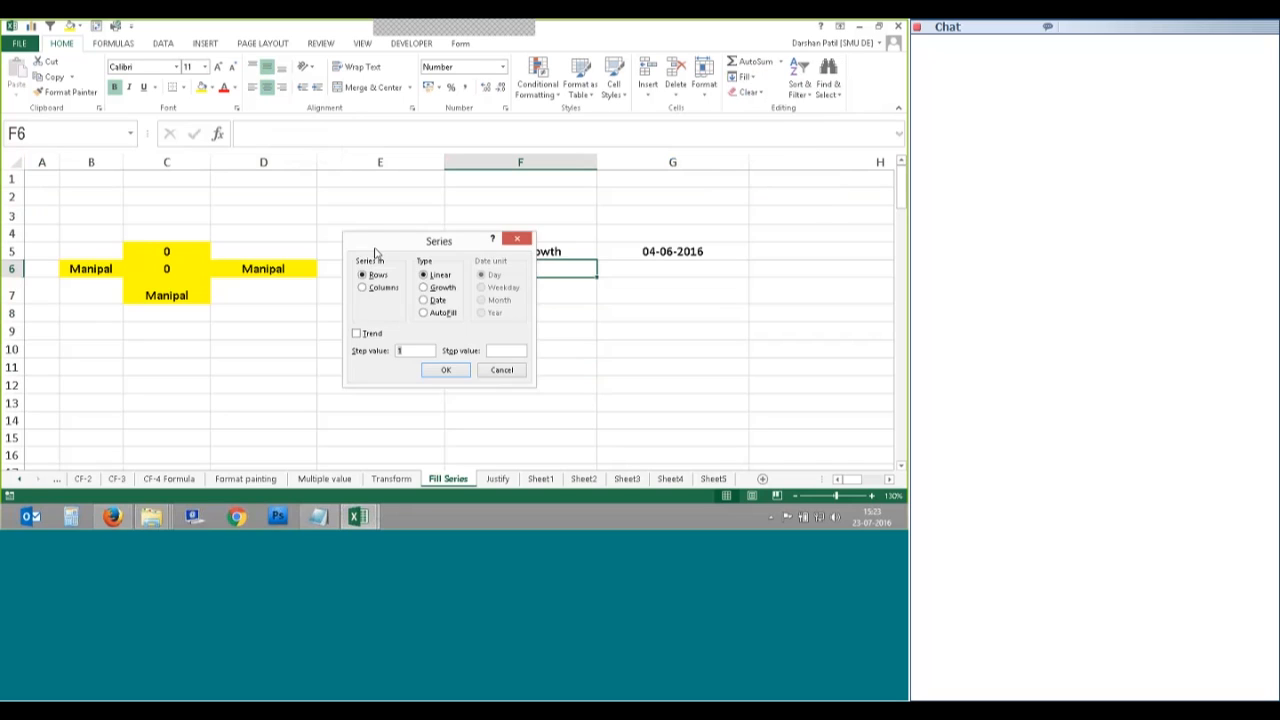
left_click_drag(375, 250, 105, 199)
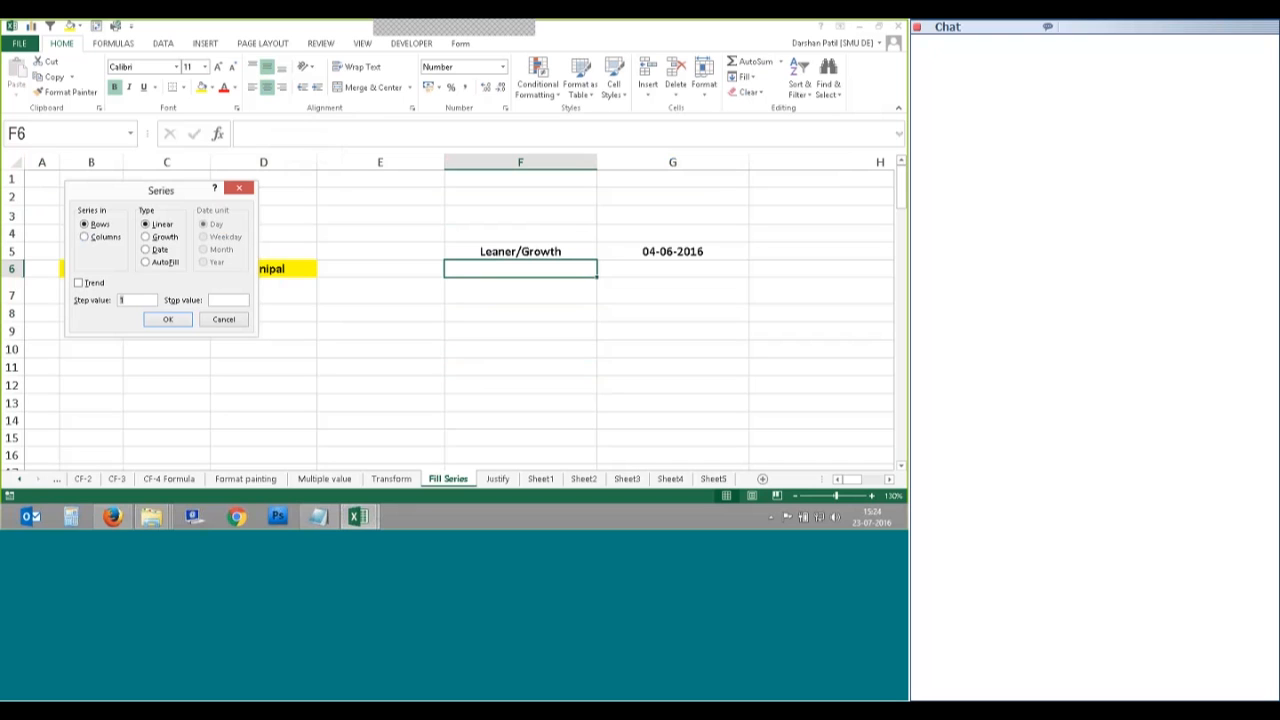
left_click(85, 237)
left_click(86, 237)
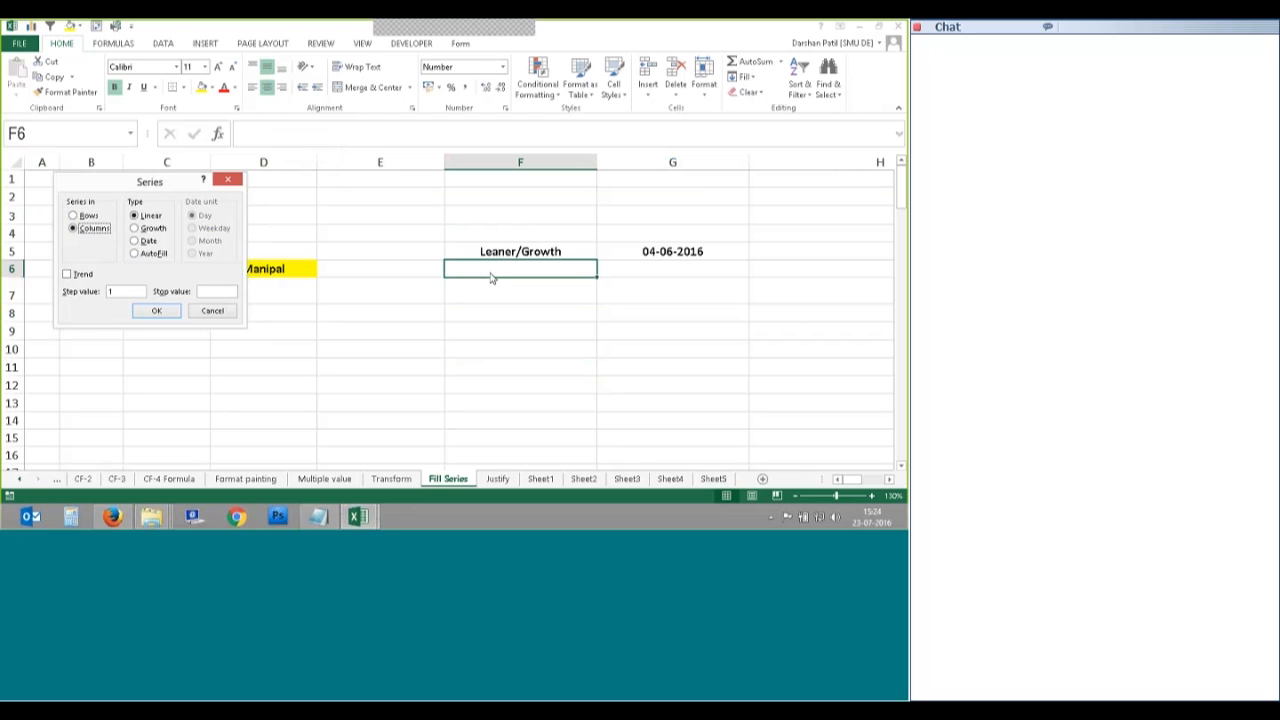
left_click_drag(144, 182, 183, 205)
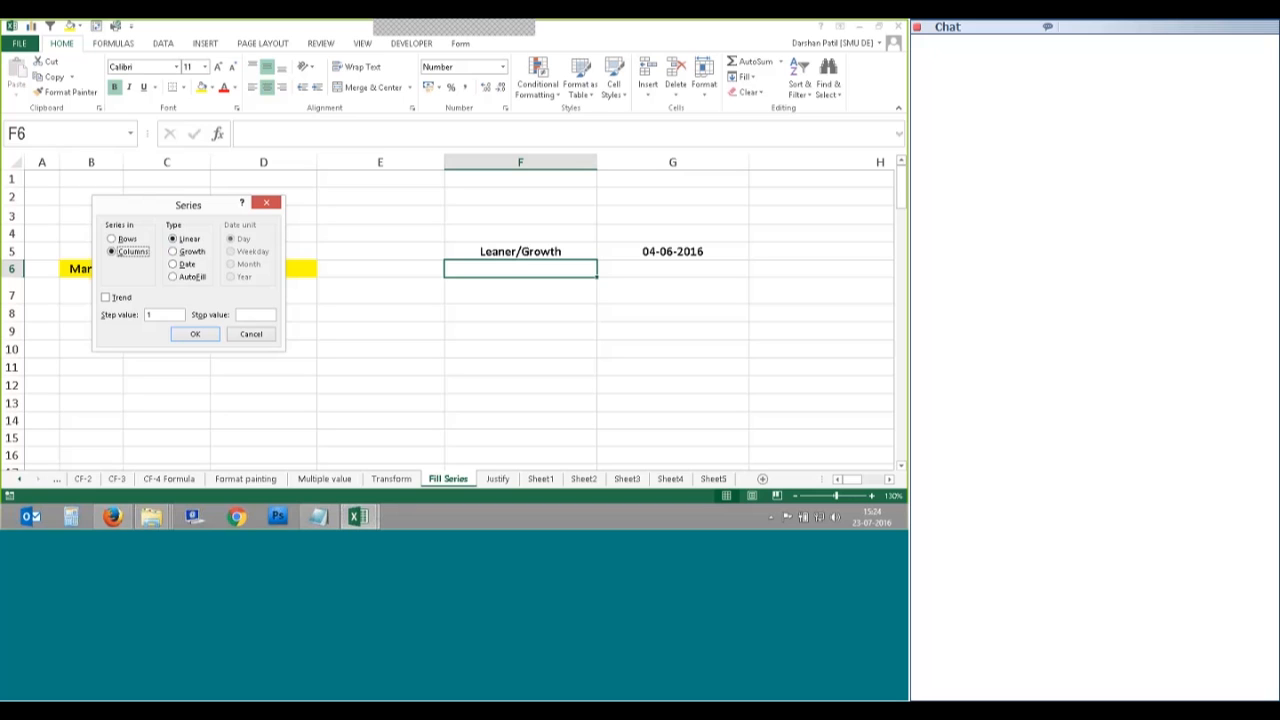
key("Escape")
left_click(520, 313)
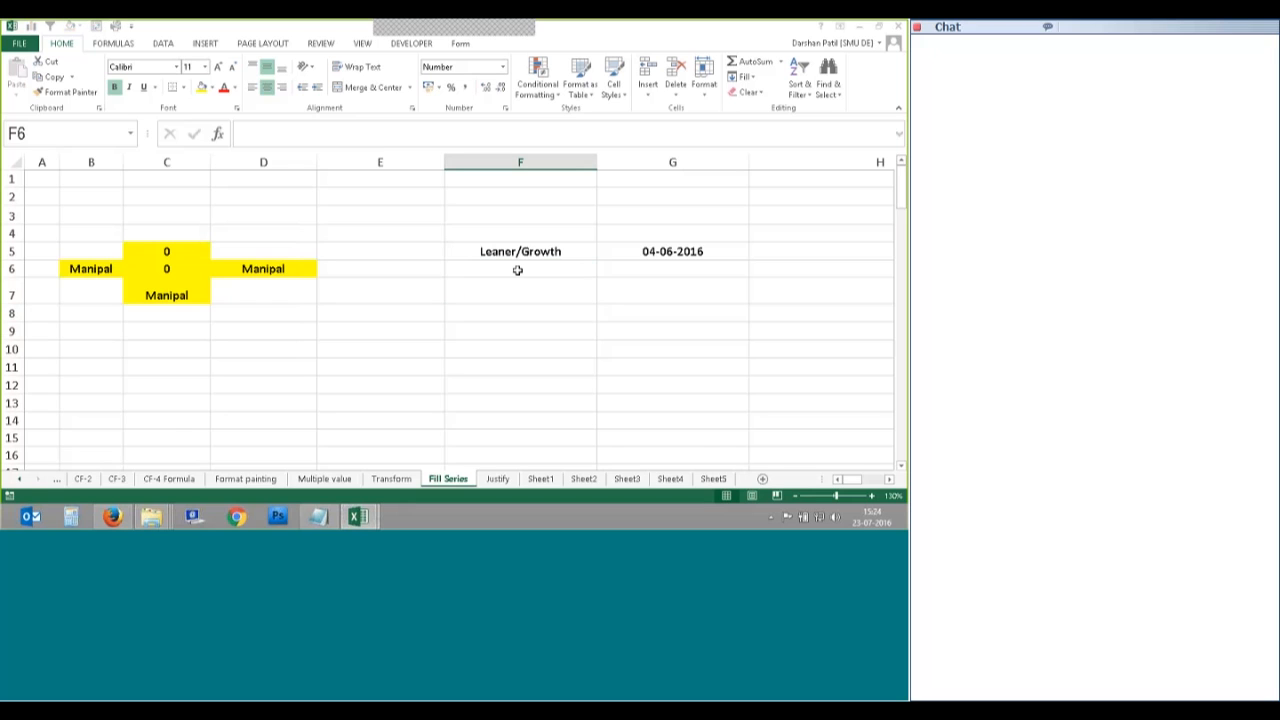
Step: Enter 1 as the starting value in F6
type("1")
key("Return")
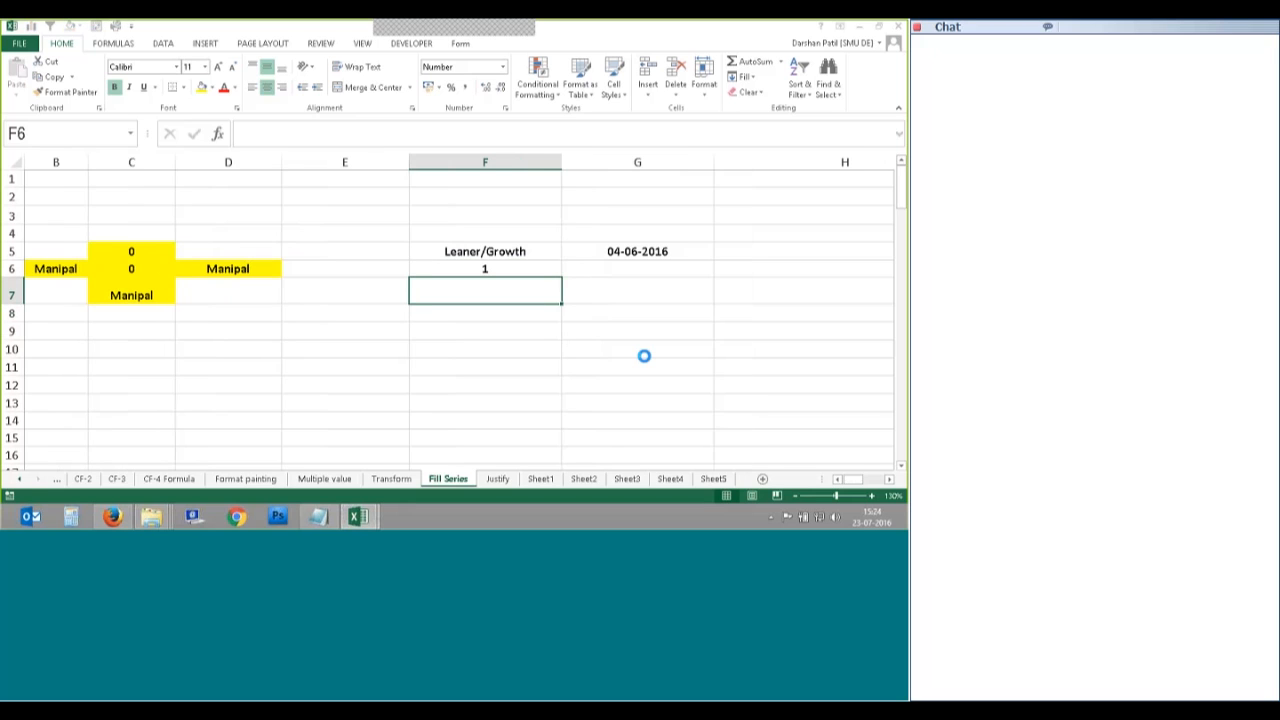
scroll(640, 352, "up", 1)
key("Up")
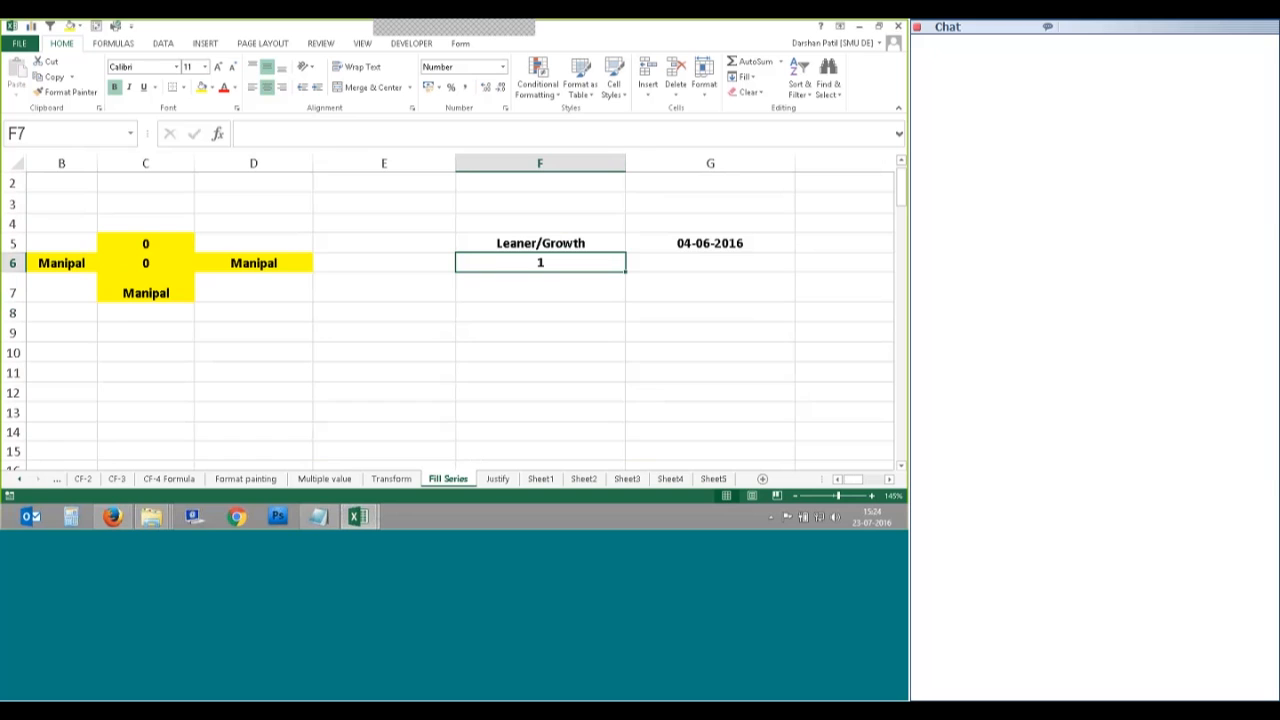
left_click(889, 479)
left_click(889, 479)
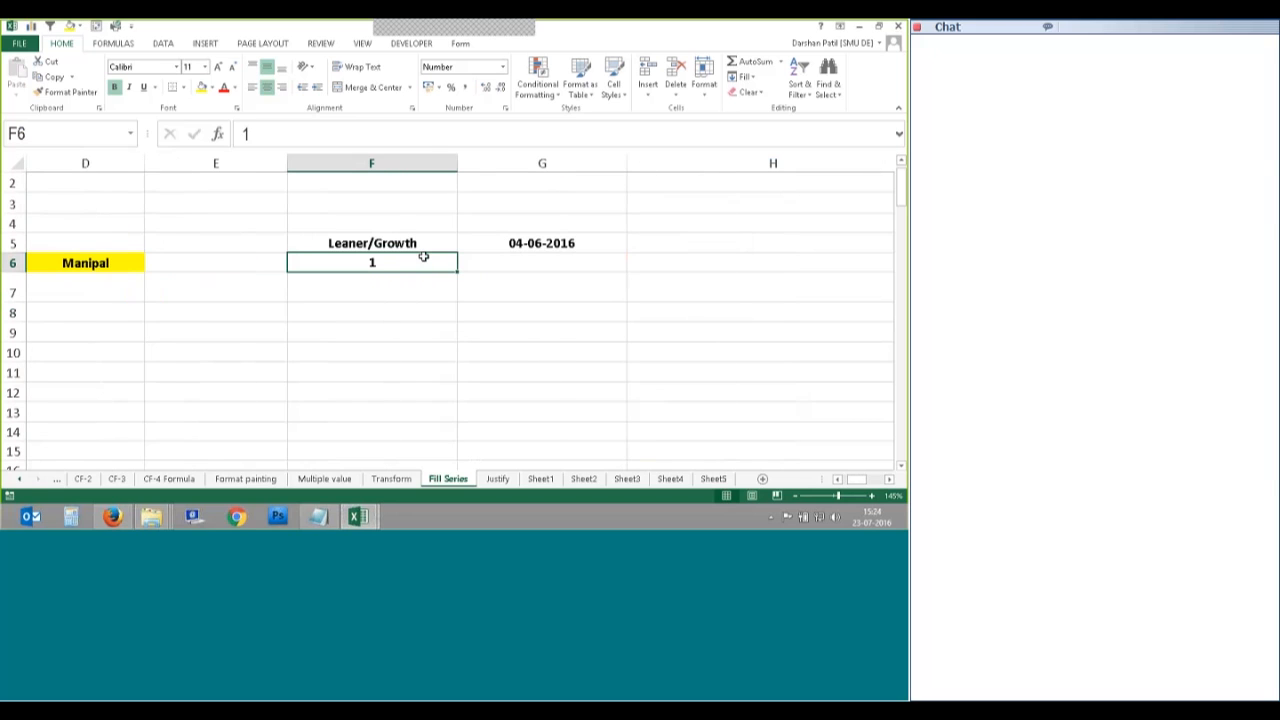
Step: In the Series dialog, choose Columns with step value 2 and stop value 30
key("alt+h")
key("f")
key("i")
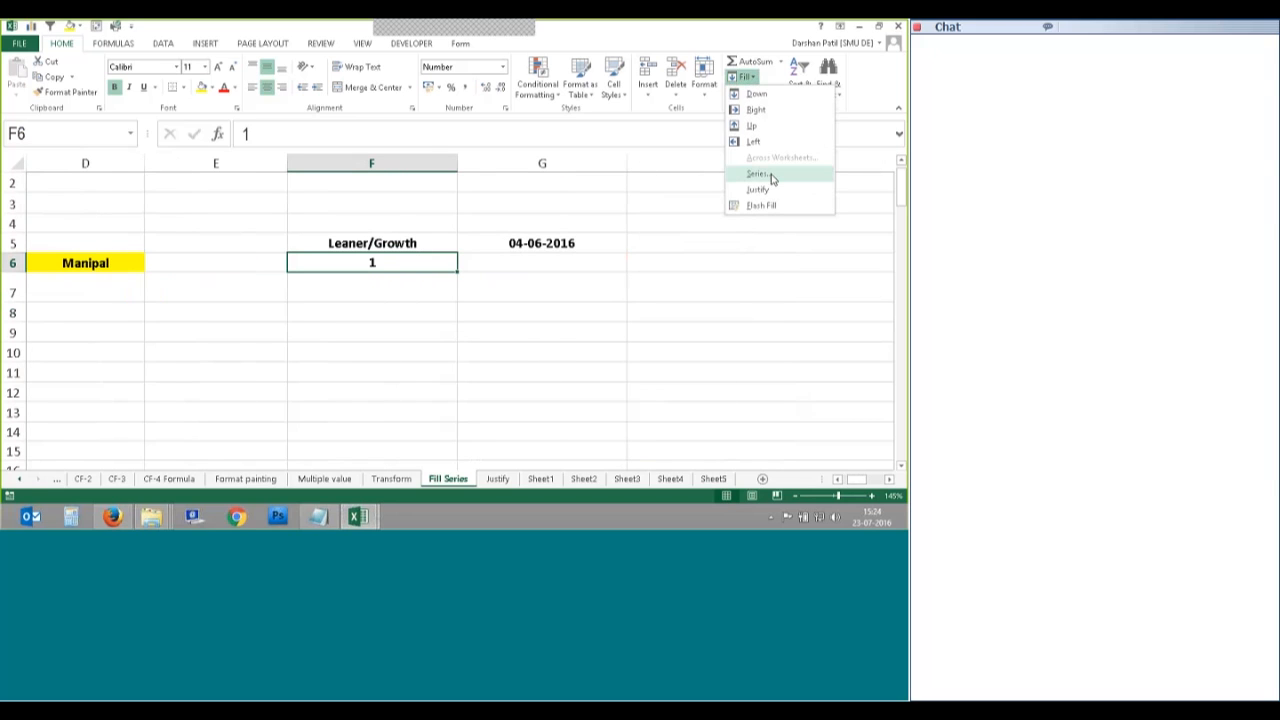
left_click(766, 172)
left_click_drag(230, 210, 617, 268)
left_click(525, 227)
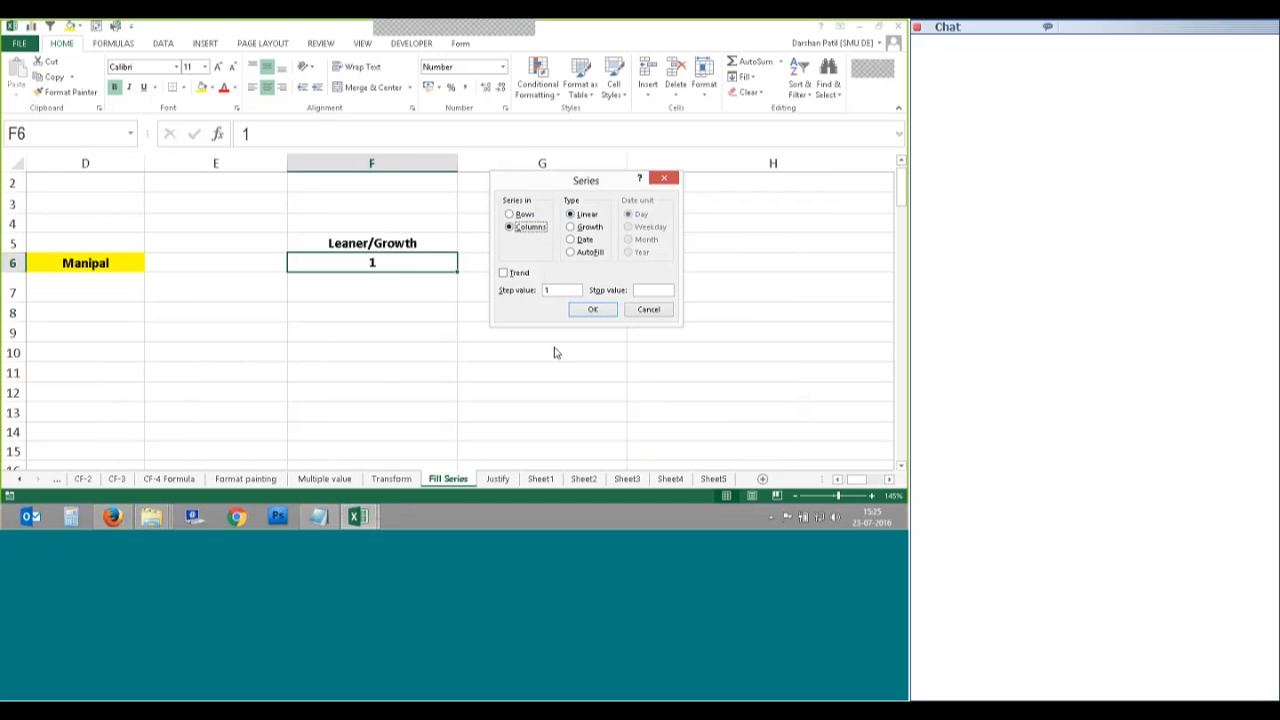
left_click(653, 290)
double_click(547, 290)
type("2")
left_click(665, 290)
type("30")
Step: Generate the series 1, 3, 5 … 29 down F6:F20 and confirm it ends at 29
left_click(593, 310)
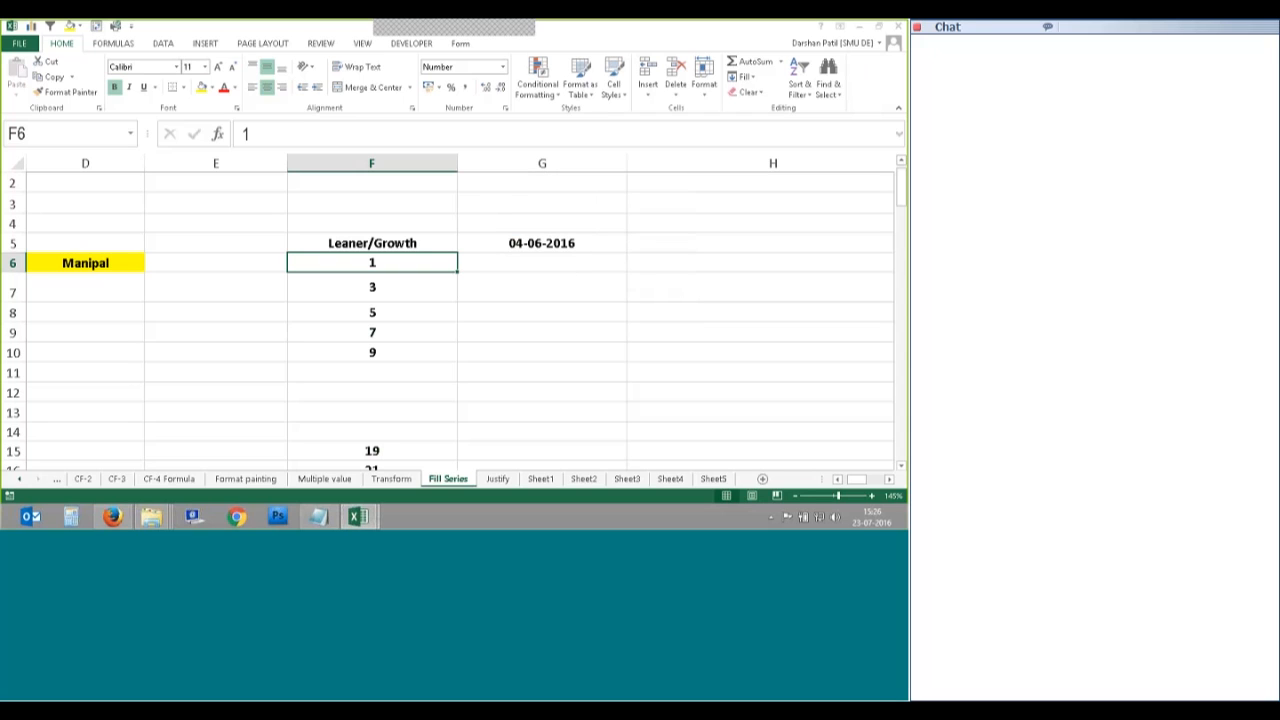
left_click(416, 325)
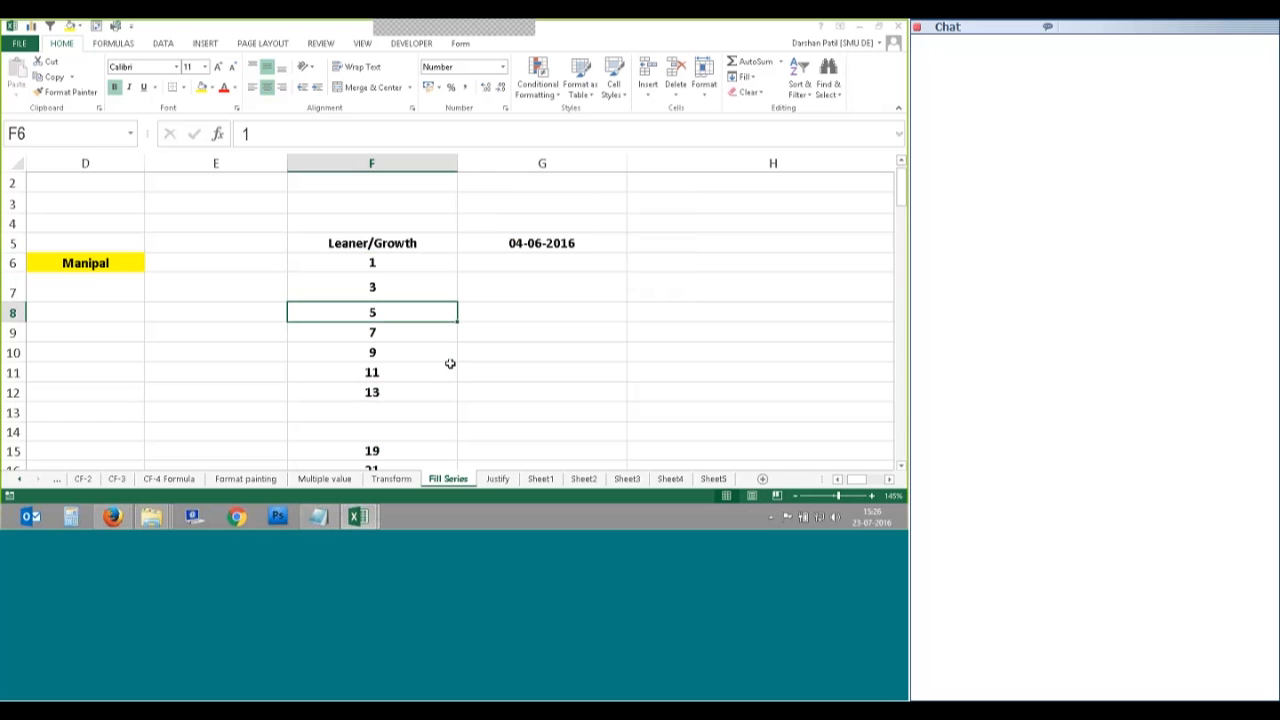
scroll(450, 364, "down", 1)
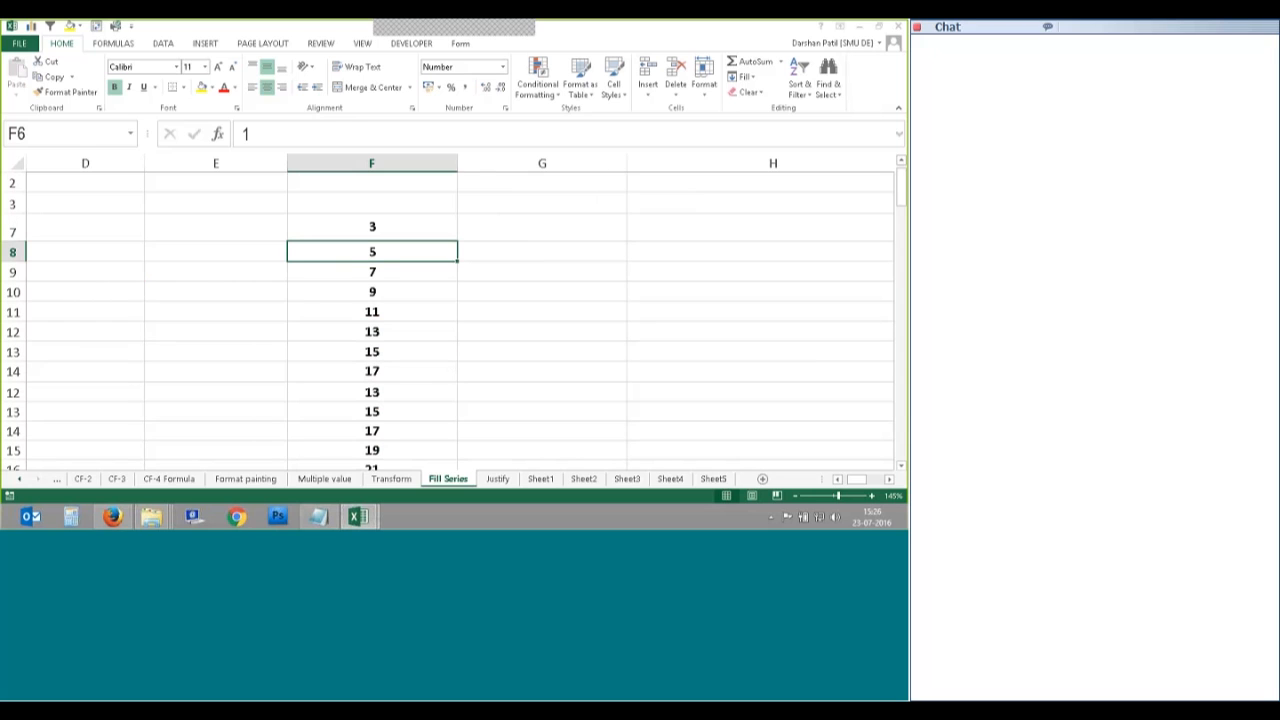
scroll(437, 409, "down", 2)
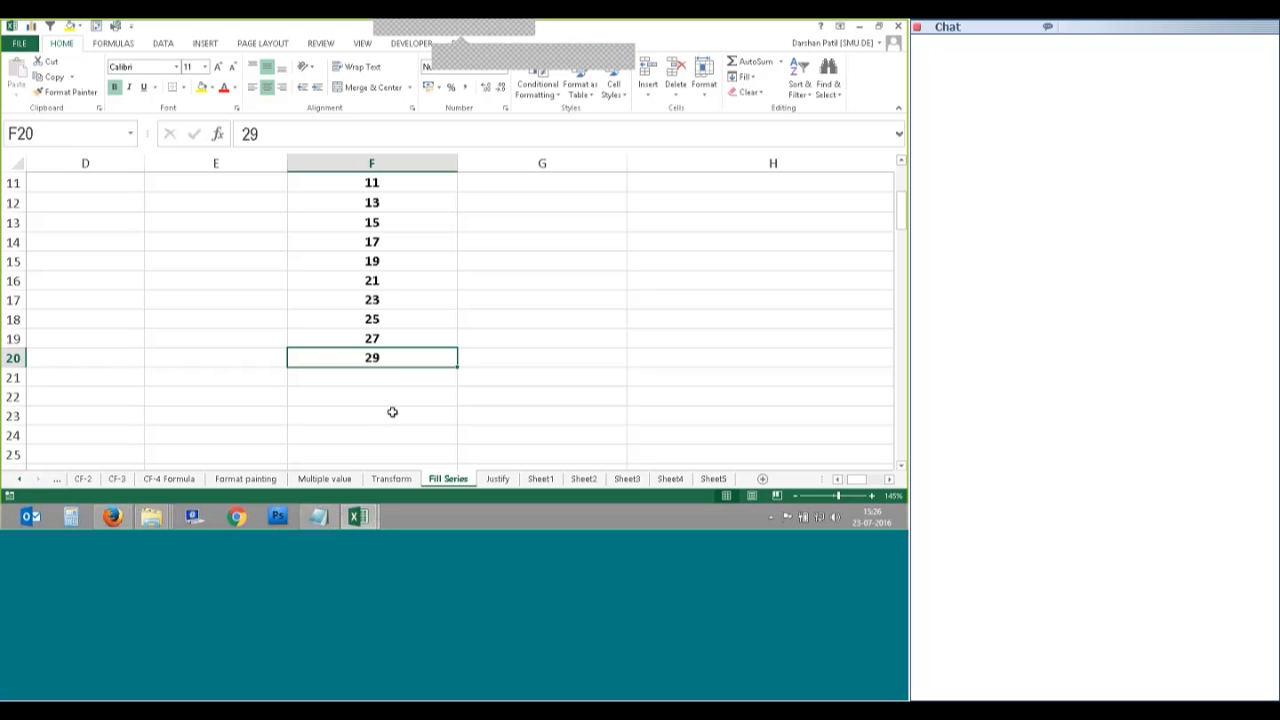
left_click(390, 372)
left_click(391, 363)
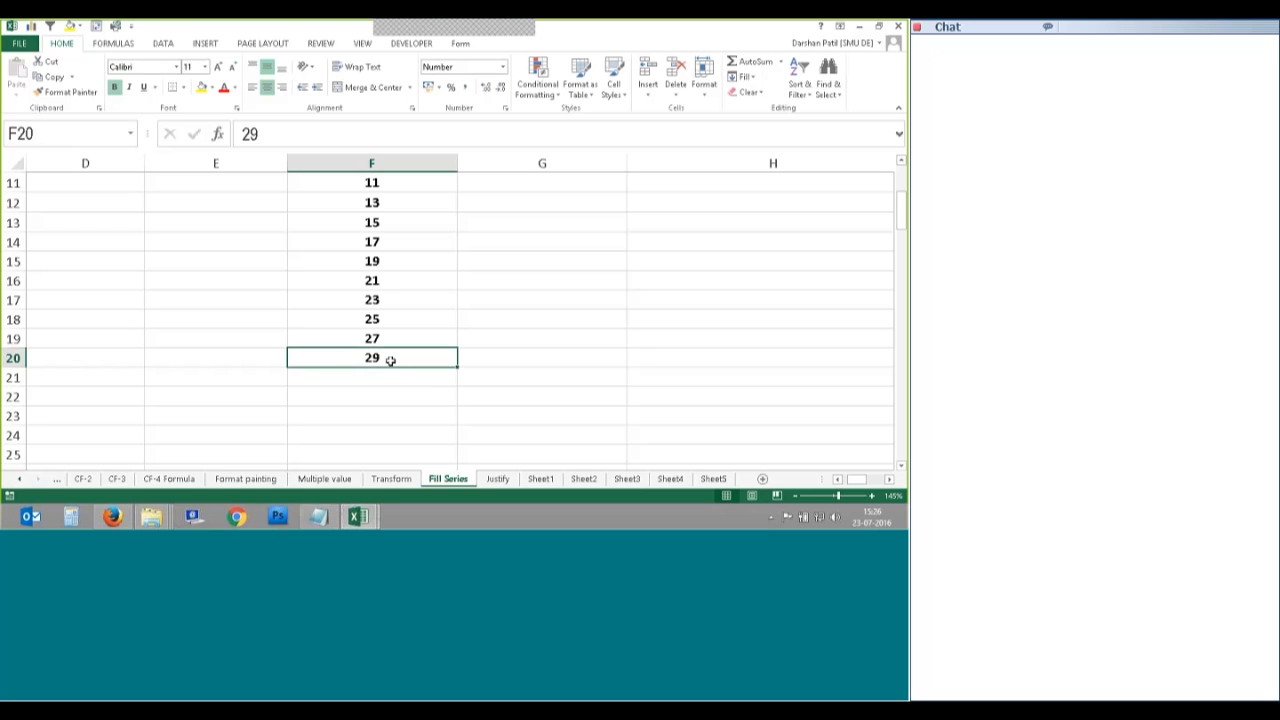
left_click(385, 374)
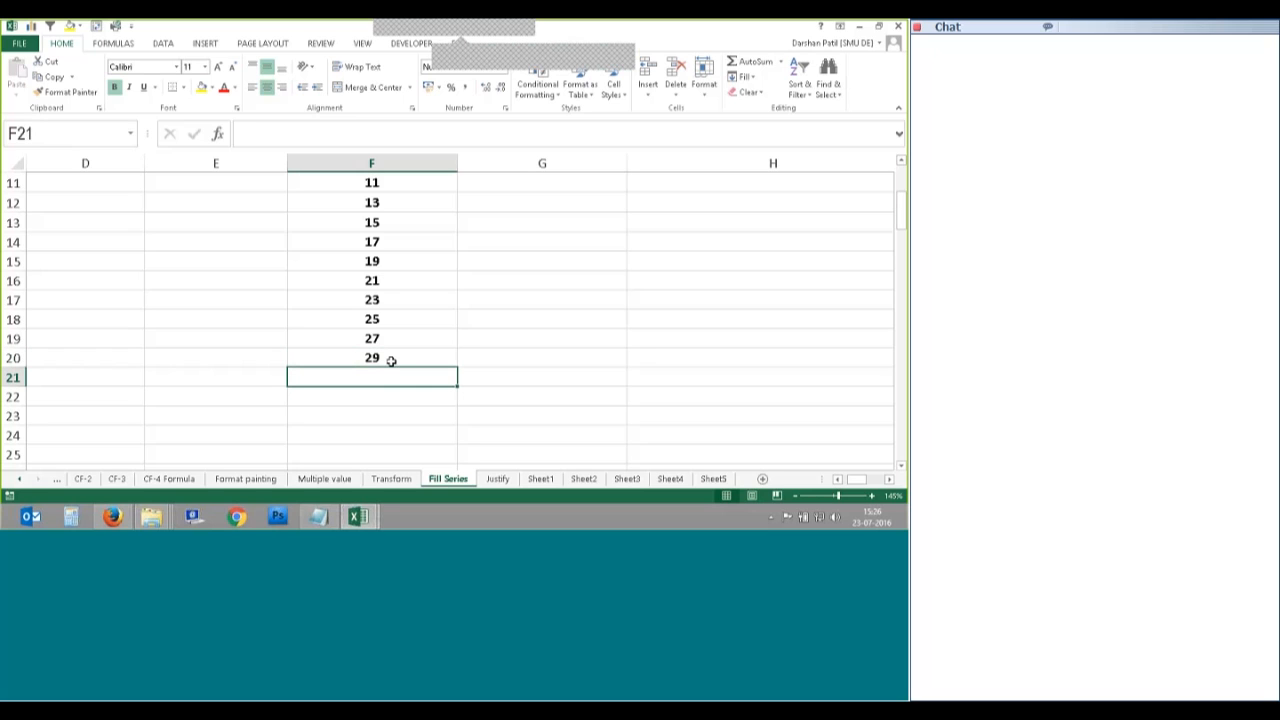
left_click(391, 360)
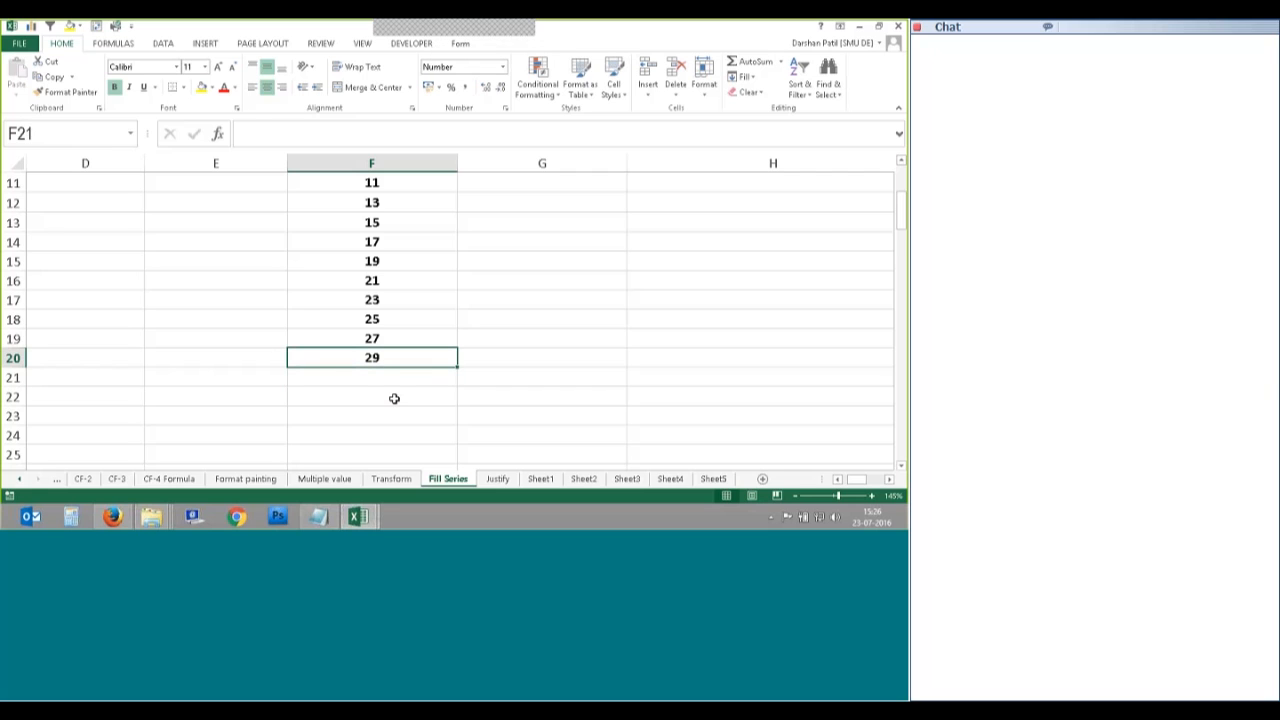
scroll(386, 371, "down", 1)
scroll(463, 313, "down", 1, "ctrl")
scroll(463, 313, "up", 2)
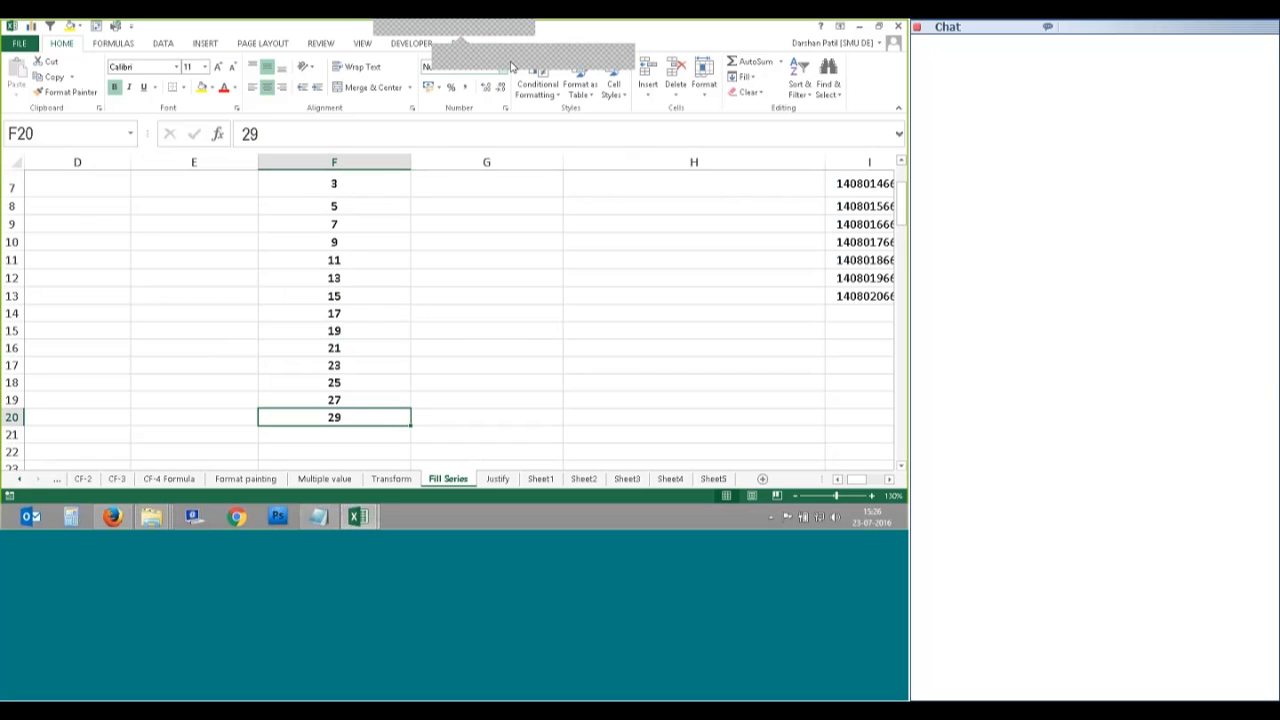
left_click(511, 67)
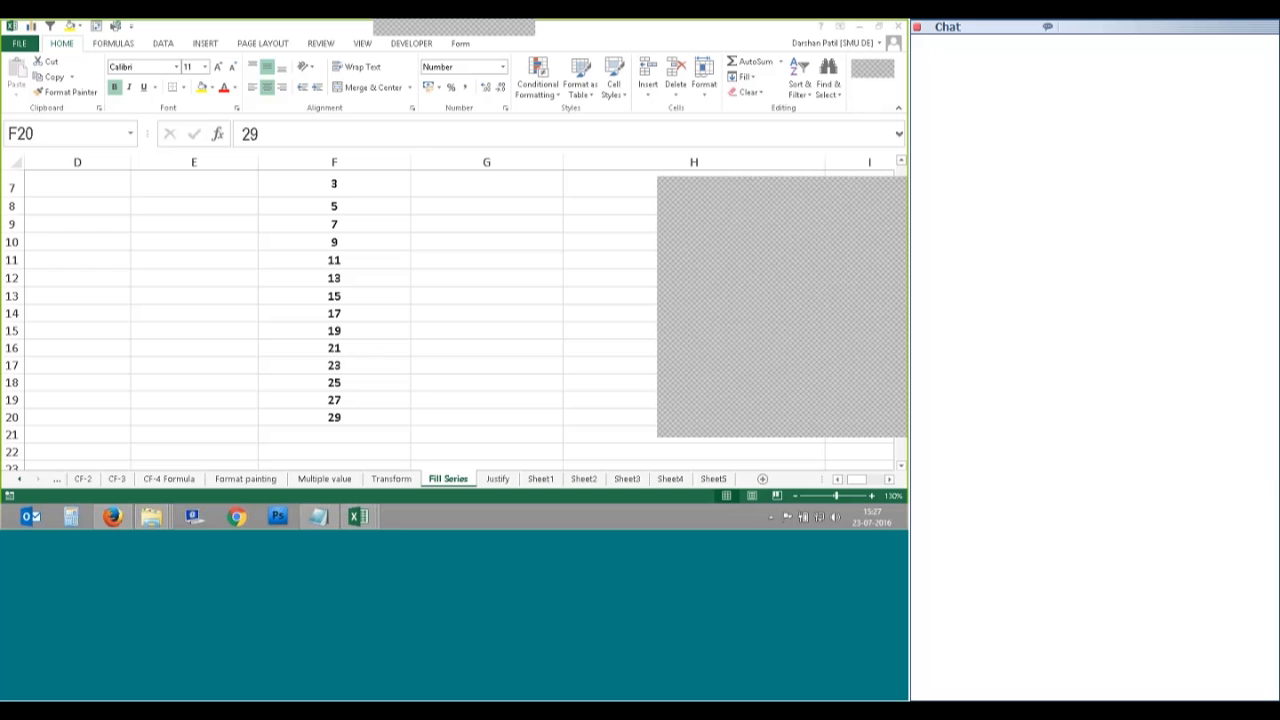
Step: Fill a linear column series from F6 with stop value 10, giving 1 to 10
left_click(896, 193)
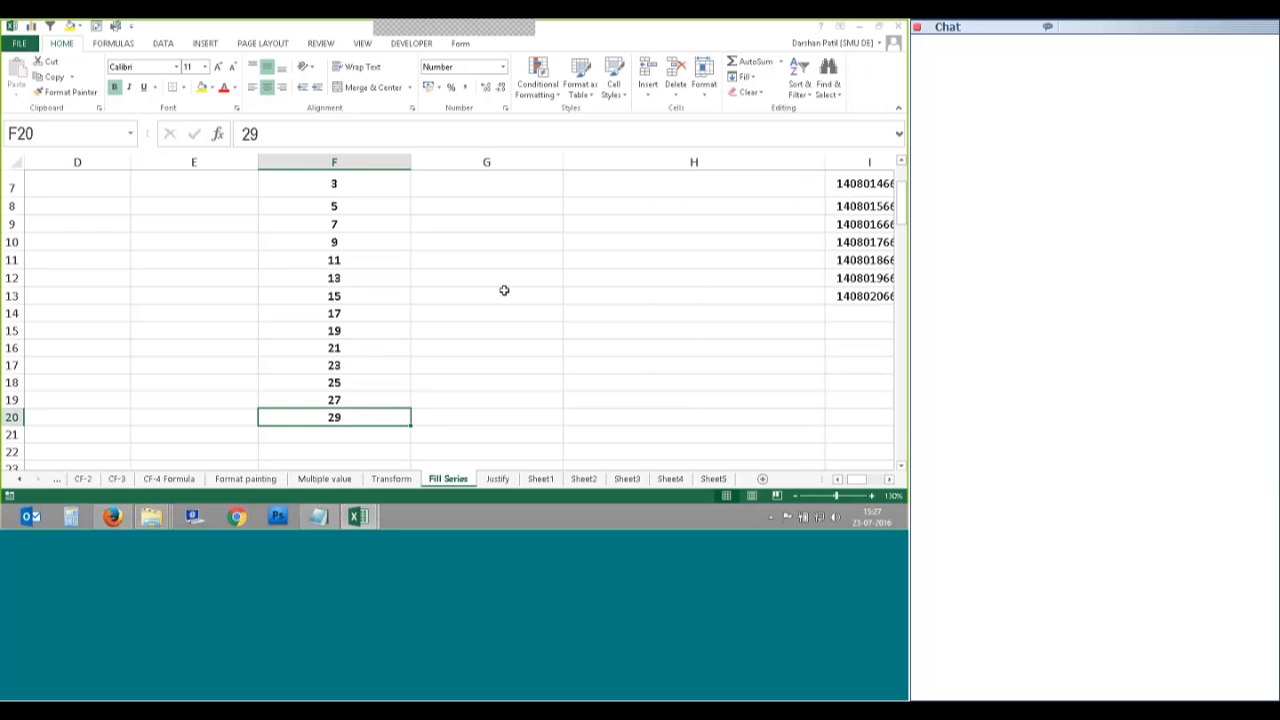
scroll(504, 291, "down", 2)
scroll(411, 290, "up", 1)
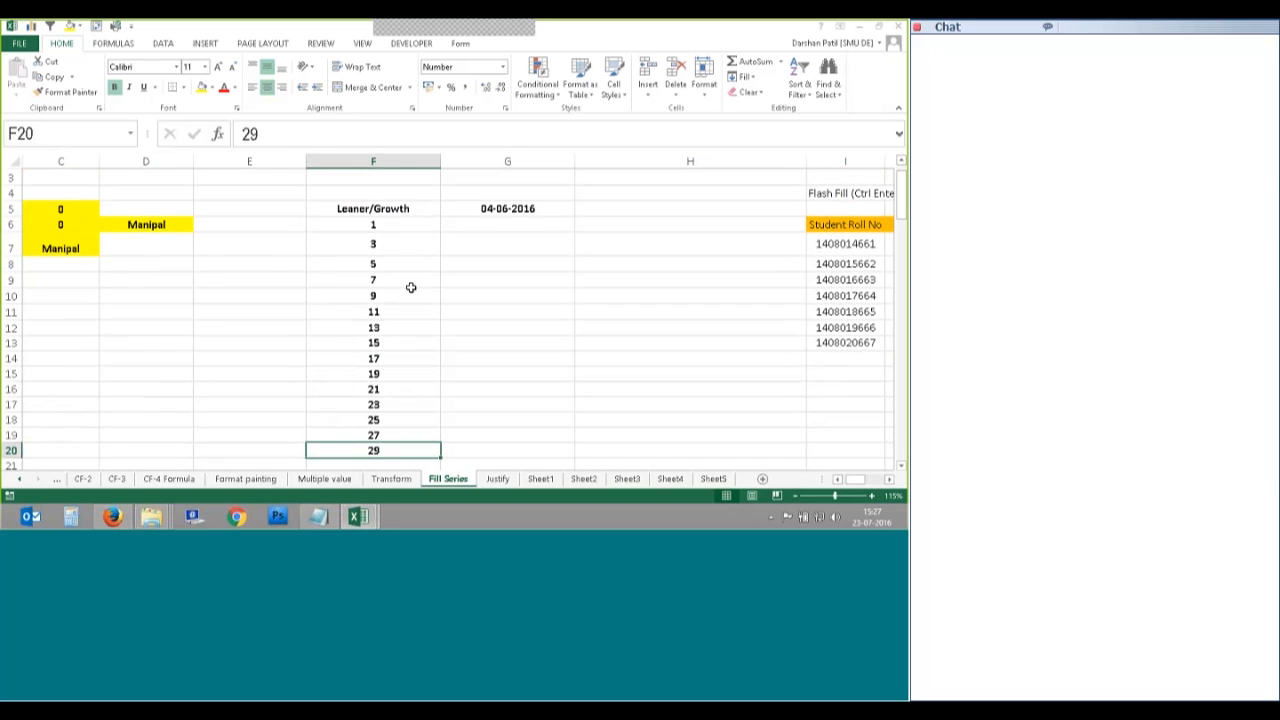
scroll(411, 288, "up", 1)
scroll(411, 288, "up", 1)
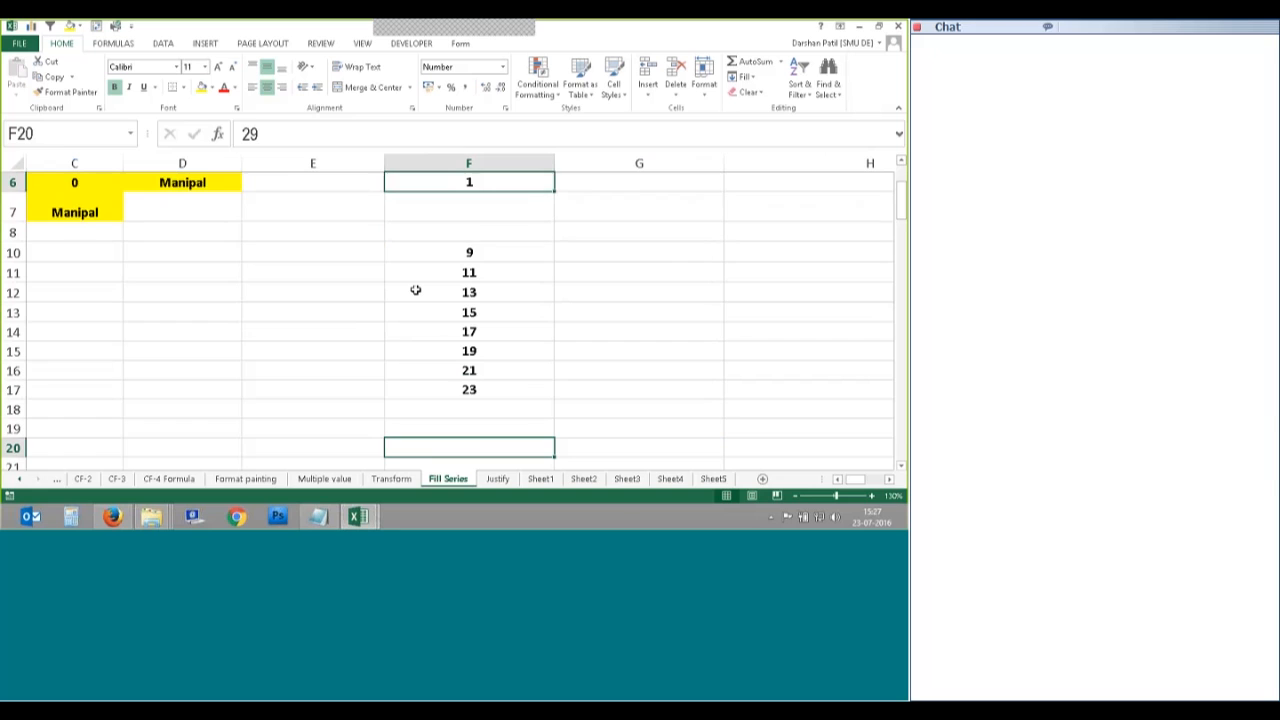
scroll(410, 322, "up", 2)
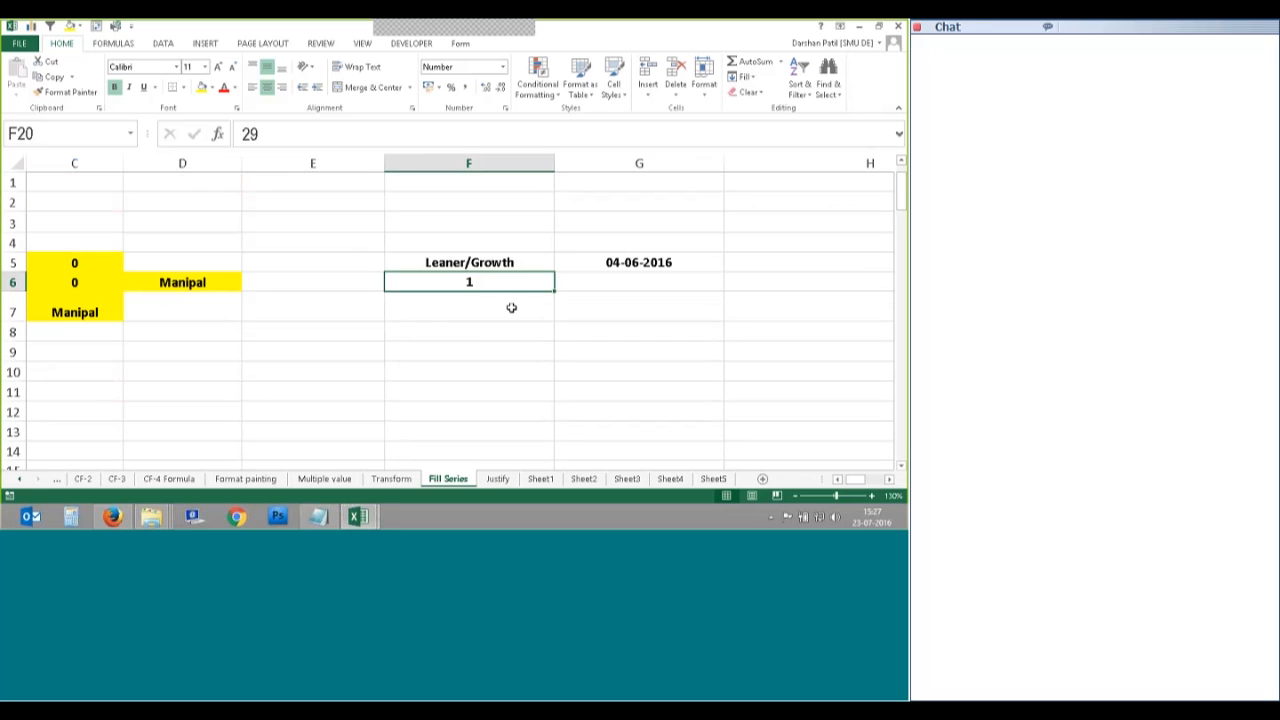
left_click(745, 80)
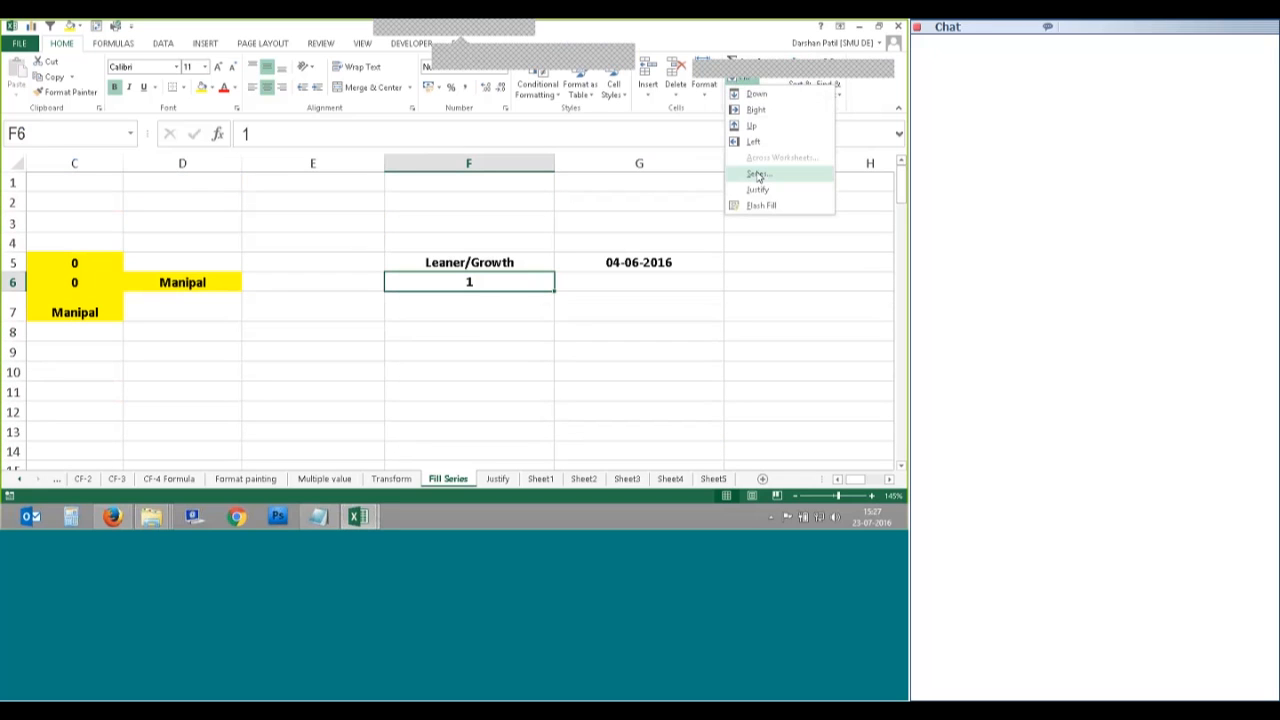
left_click(760, 174)
left_click(529, 227)
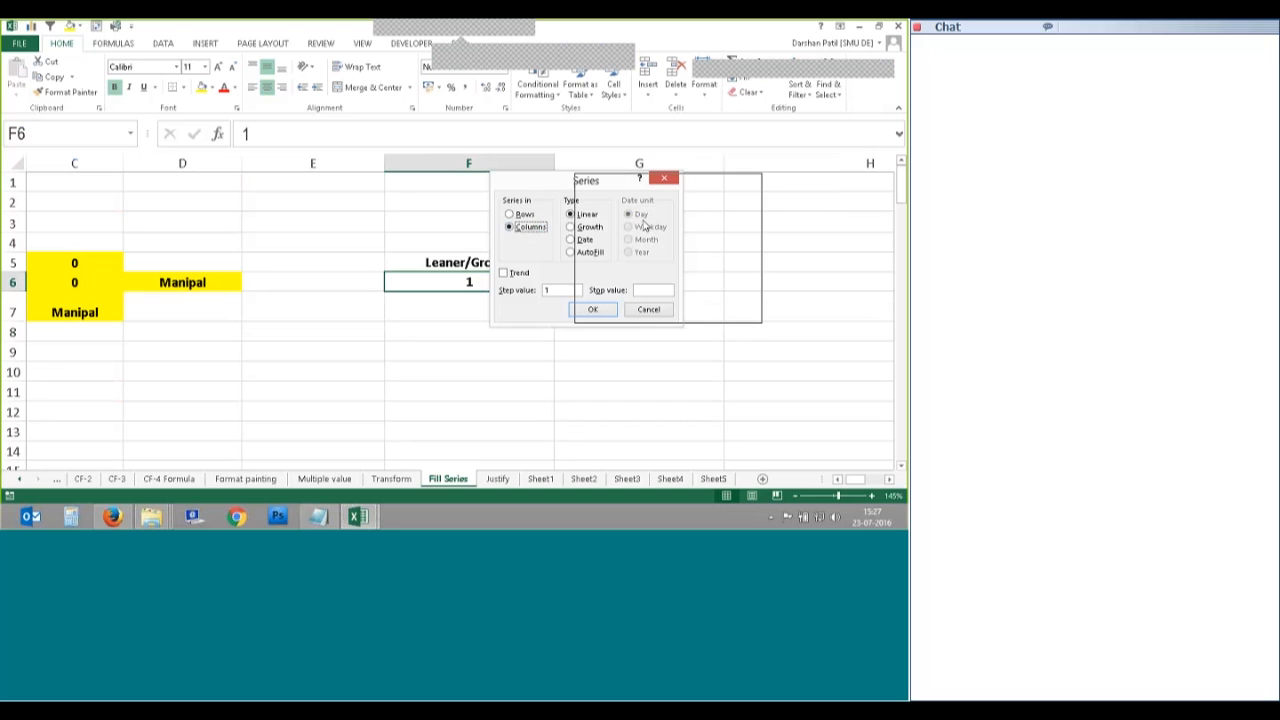
left_click_drag(644, 226, 650, 220)
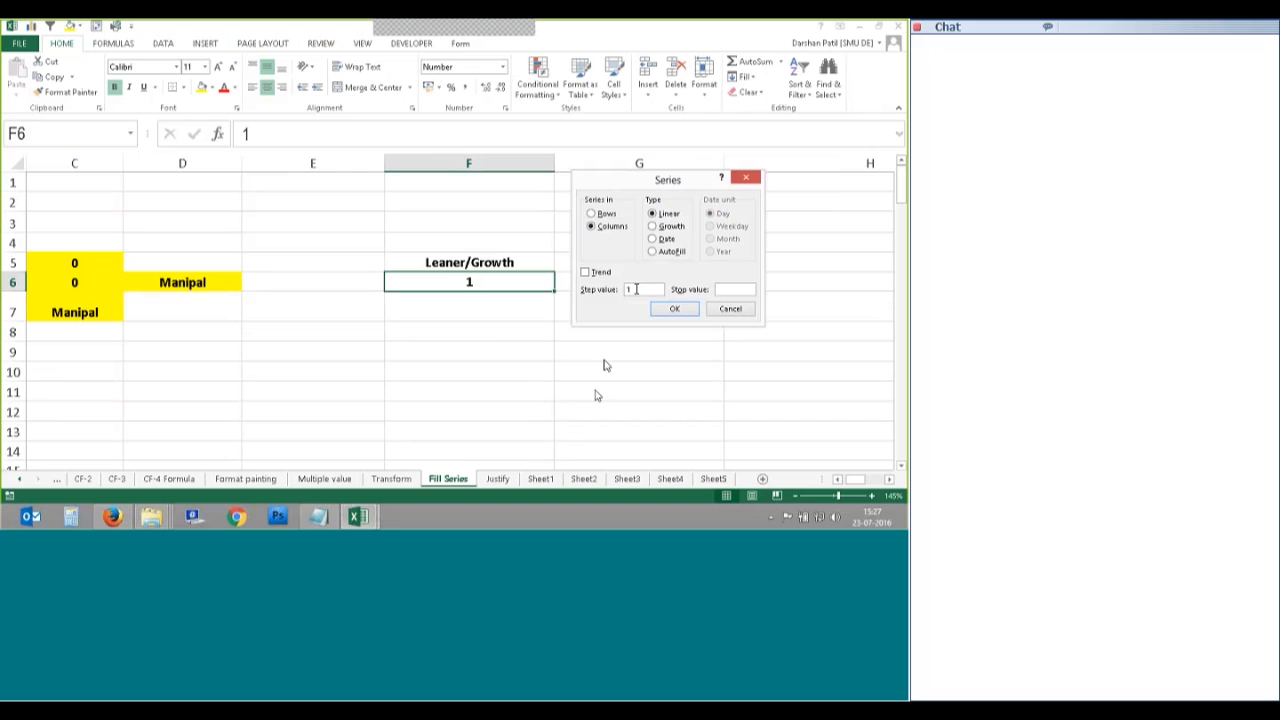
left_click_drag(636, 289, 627, 289)
type("10")
left_click(672, 311)
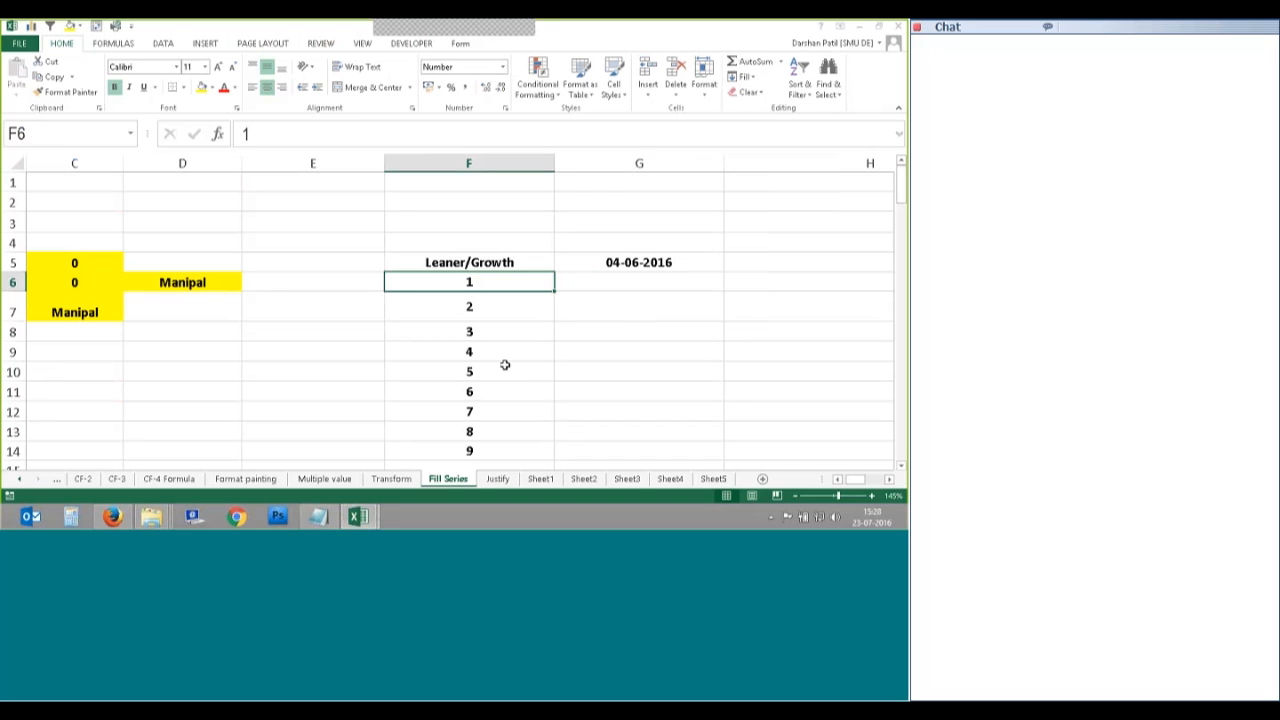
Step: Check the final value 10 in F15, then undo the series
scroll(505, 365, "down", 2)
left_click(503, 351)
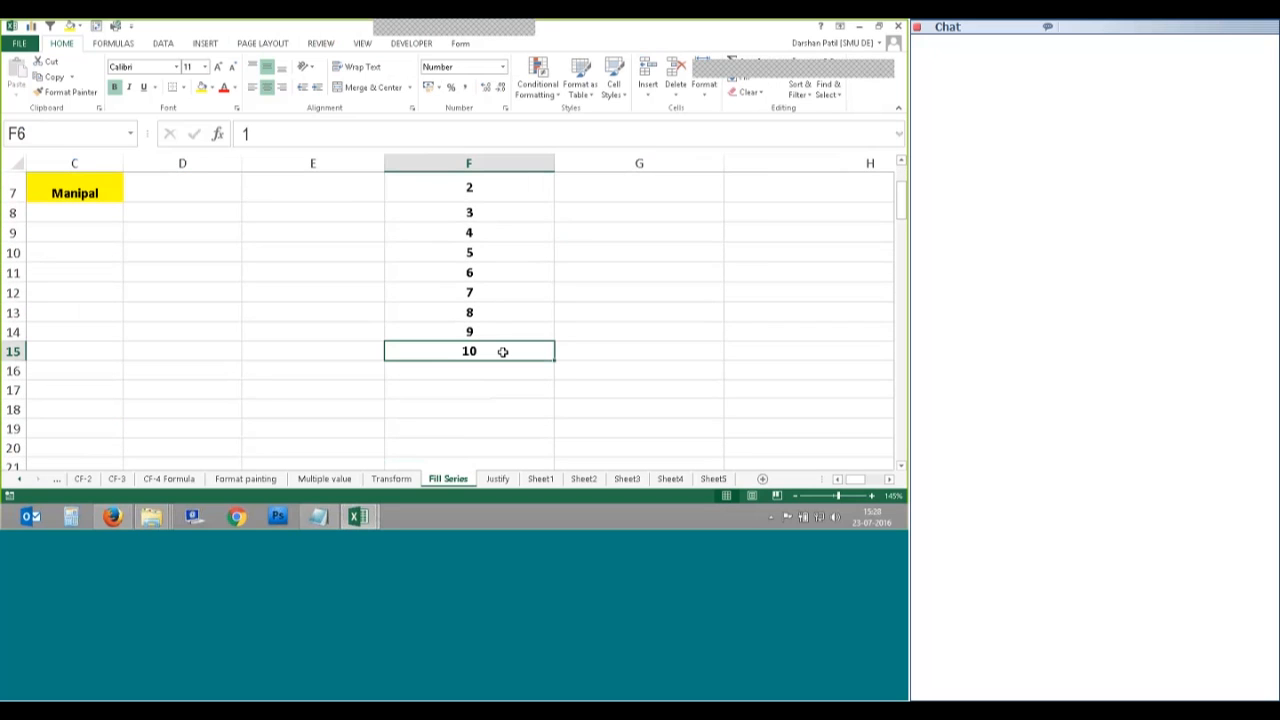
scroll(503, 351, "up", 1)
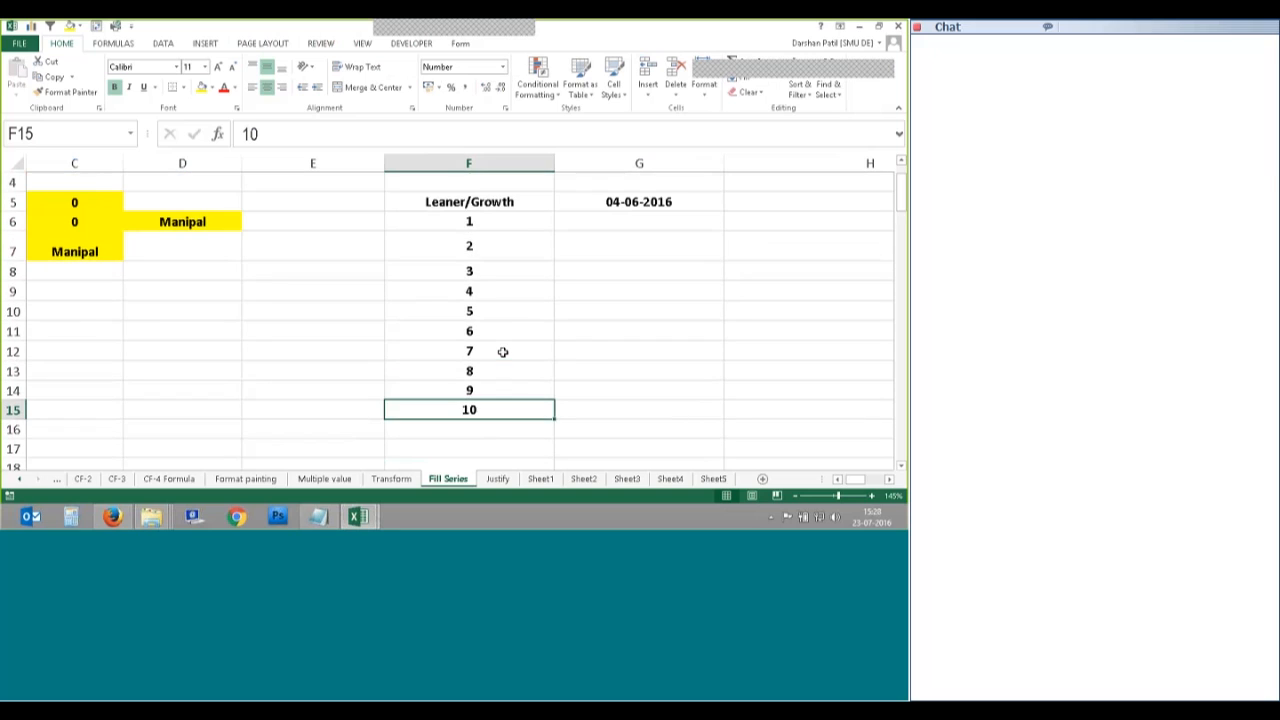
key("ctrl+z")
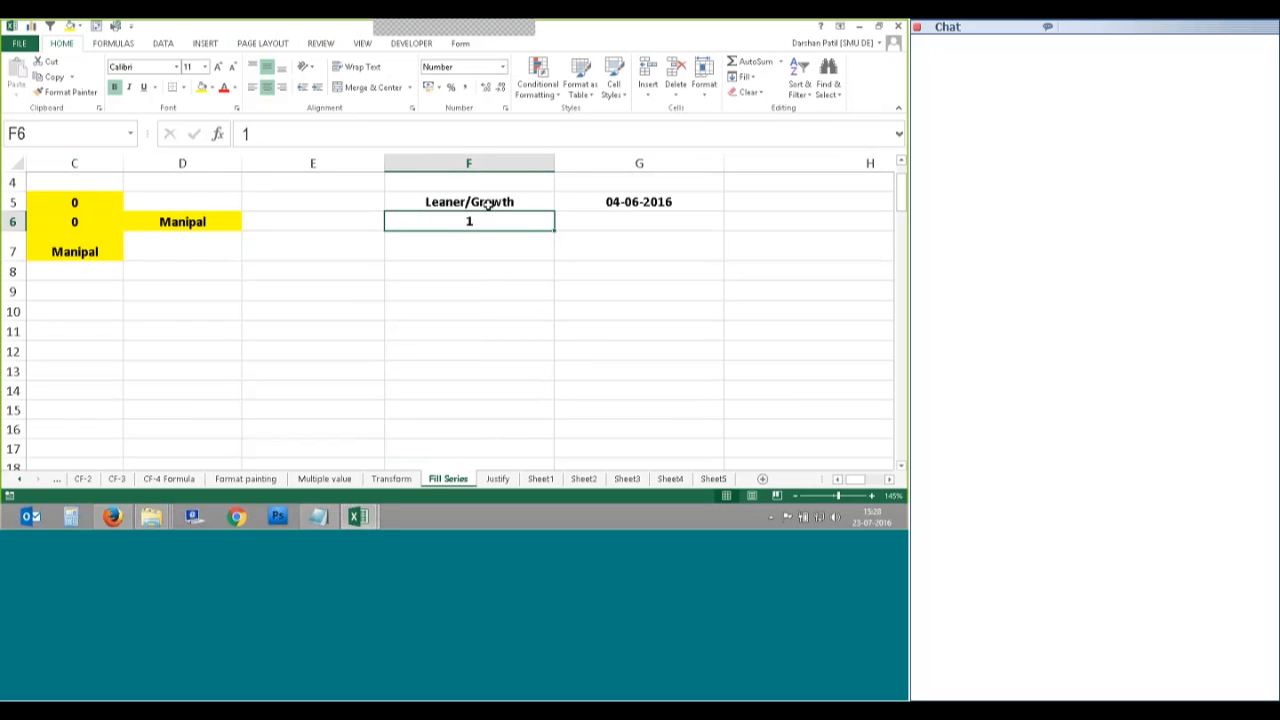
Step: Drag F6's fill handle to copy the 1 down to F13
key("Down")
key("Up")
left_click_drag(554, 230, 526, 423)
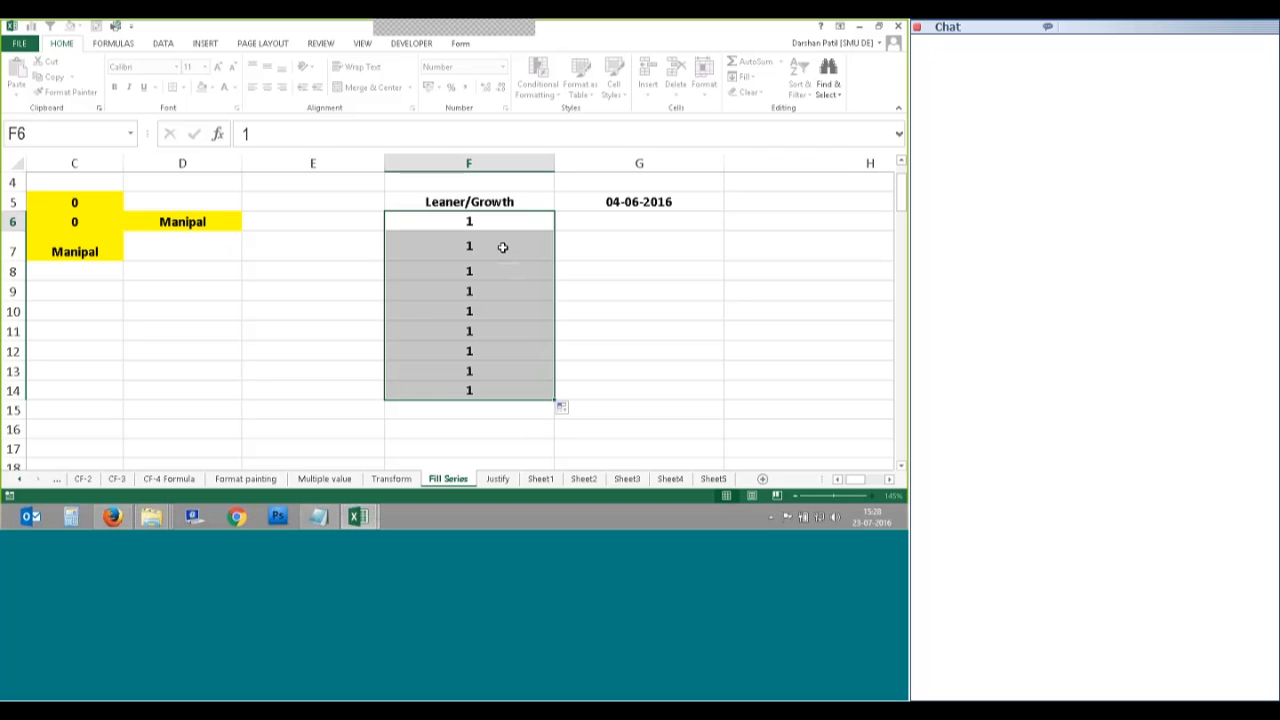
key("alt+Tab")
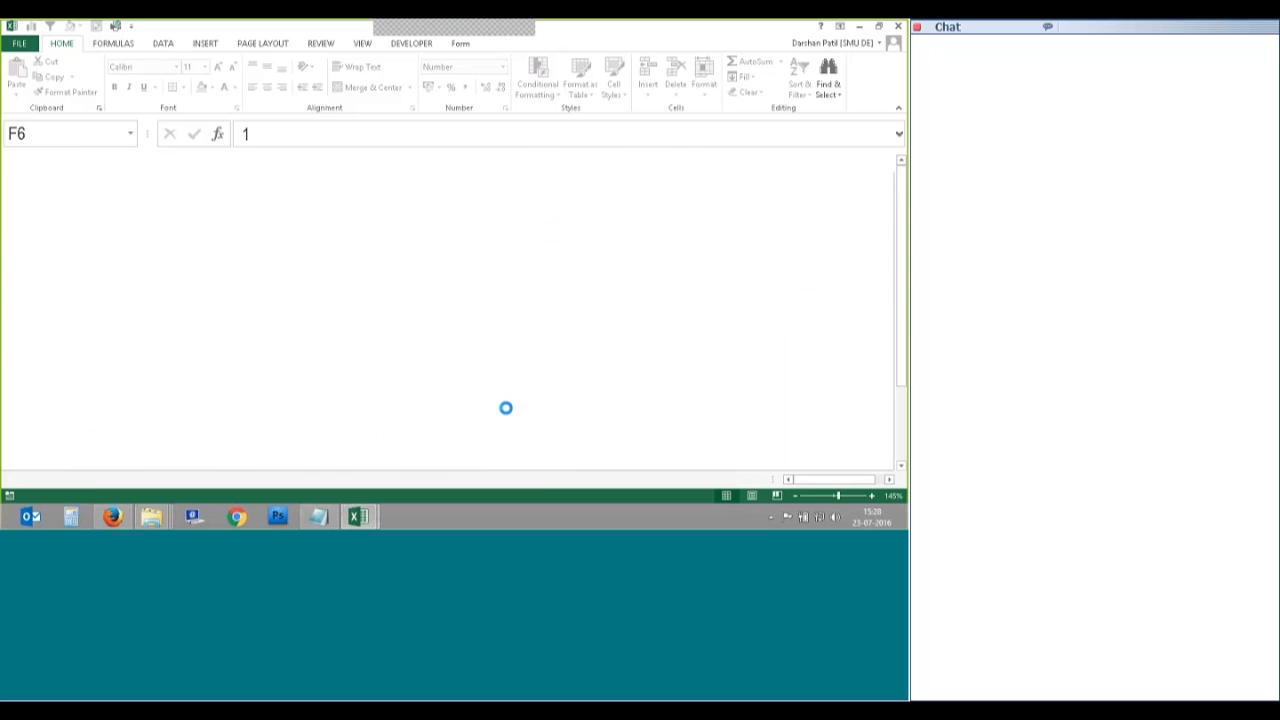
mouse_move(357, 516)
left_click(340, 492)
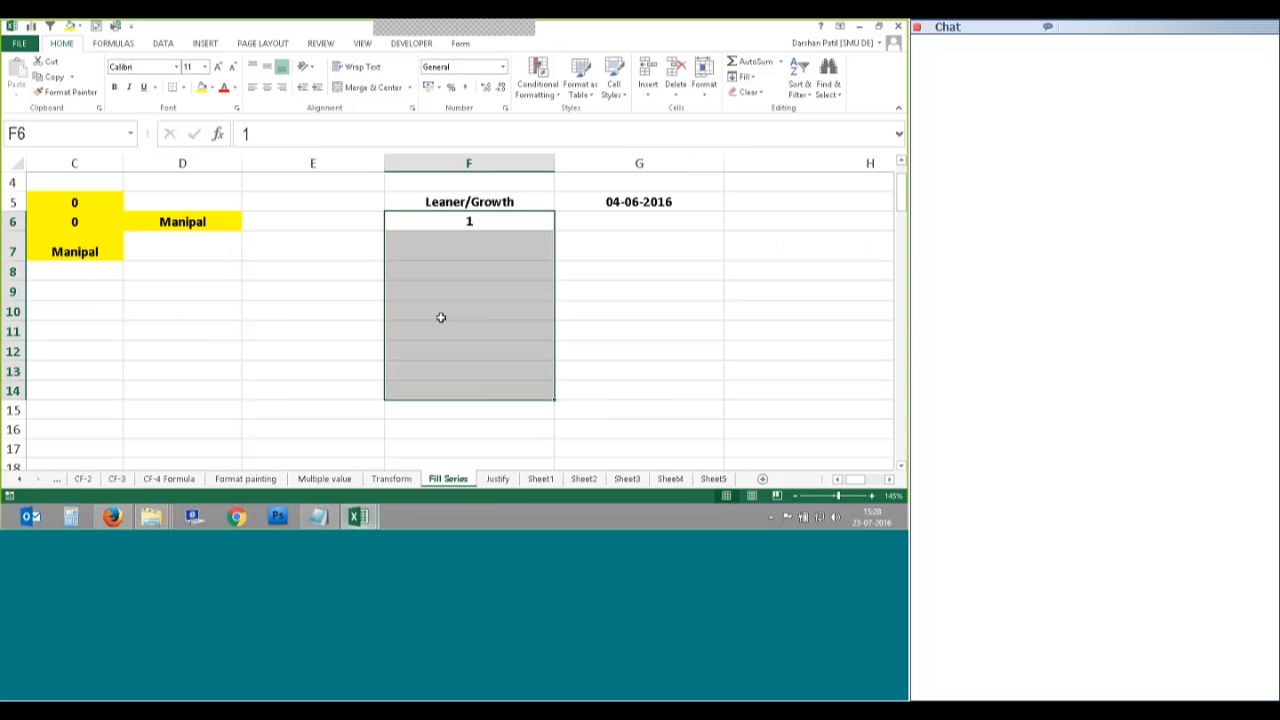
left_click(522, 232)
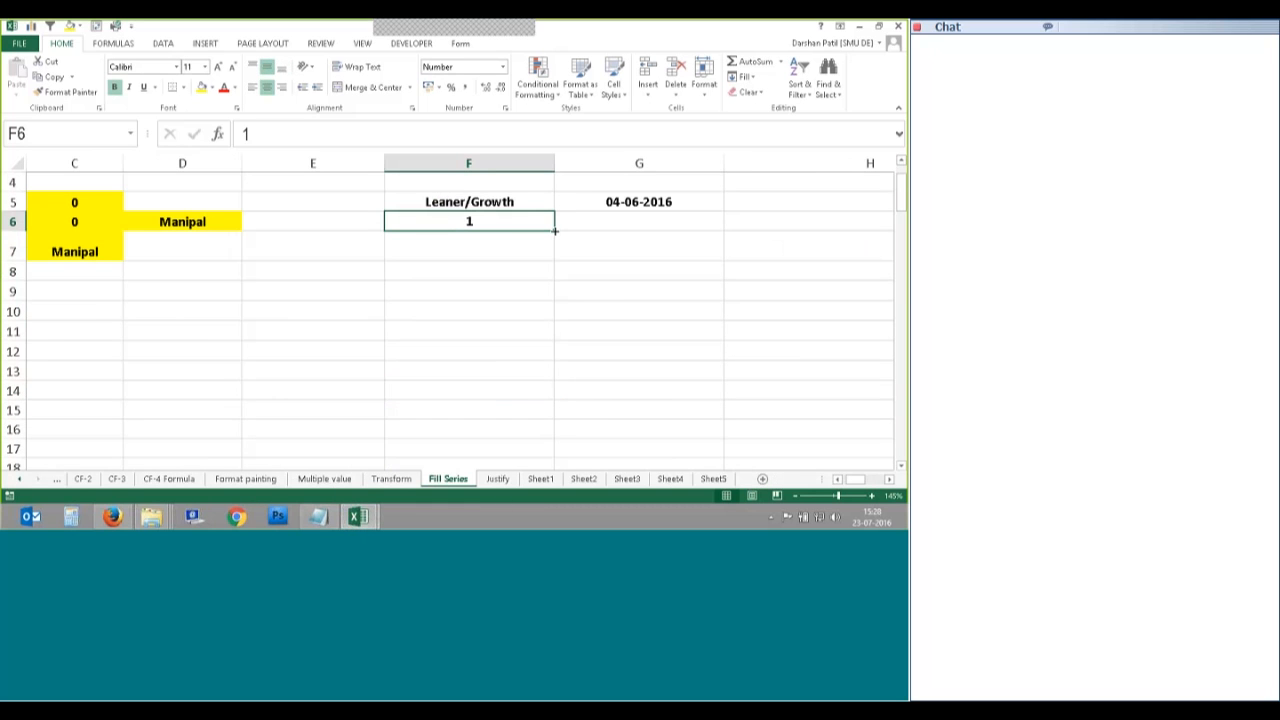
left_click_drag(555, 231, 544, 388)
left_click(537, 223)
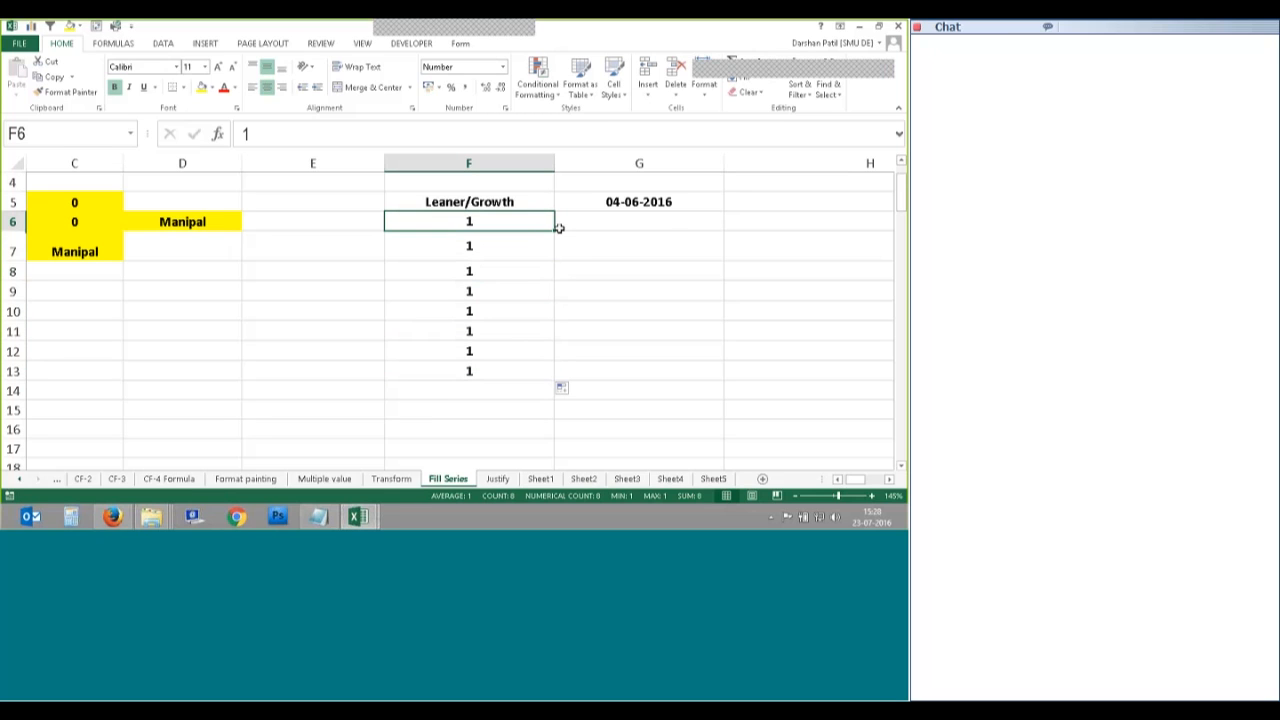
Step: Undo the trial fills into G6 and down column F, then select F7
left_click_drag(559, 228, 672, 232)
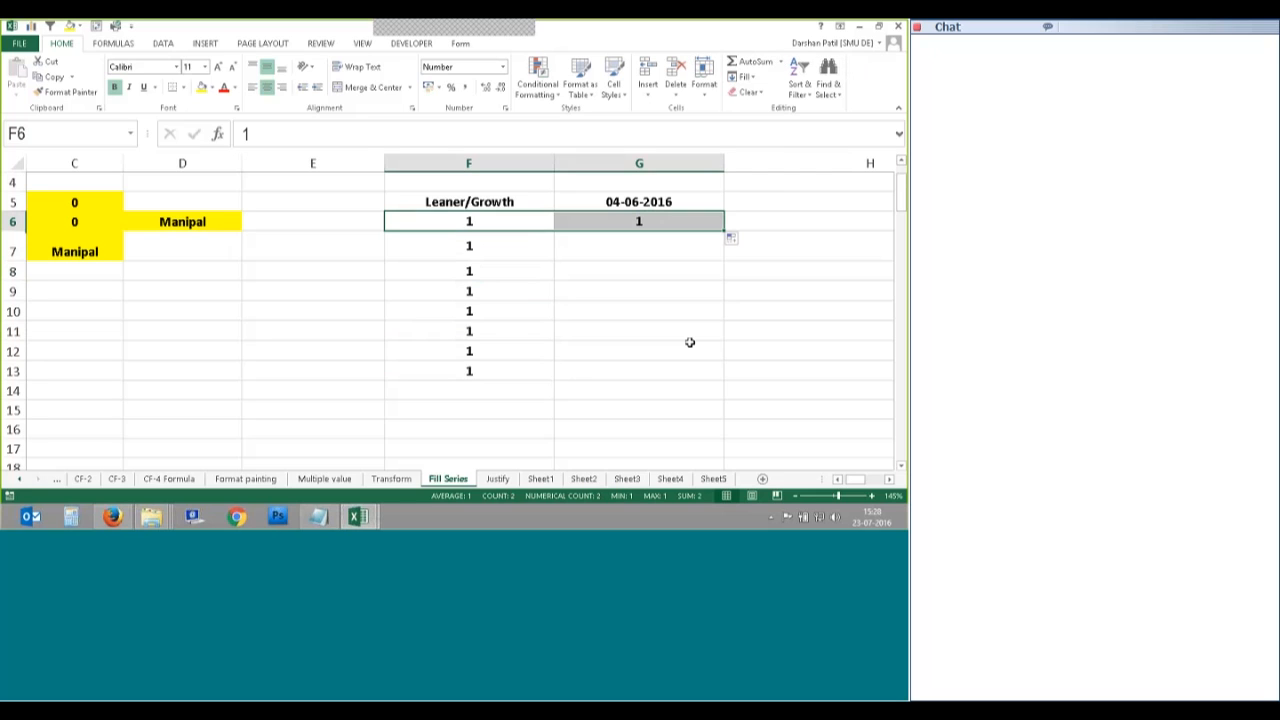
key("ctrl+z")
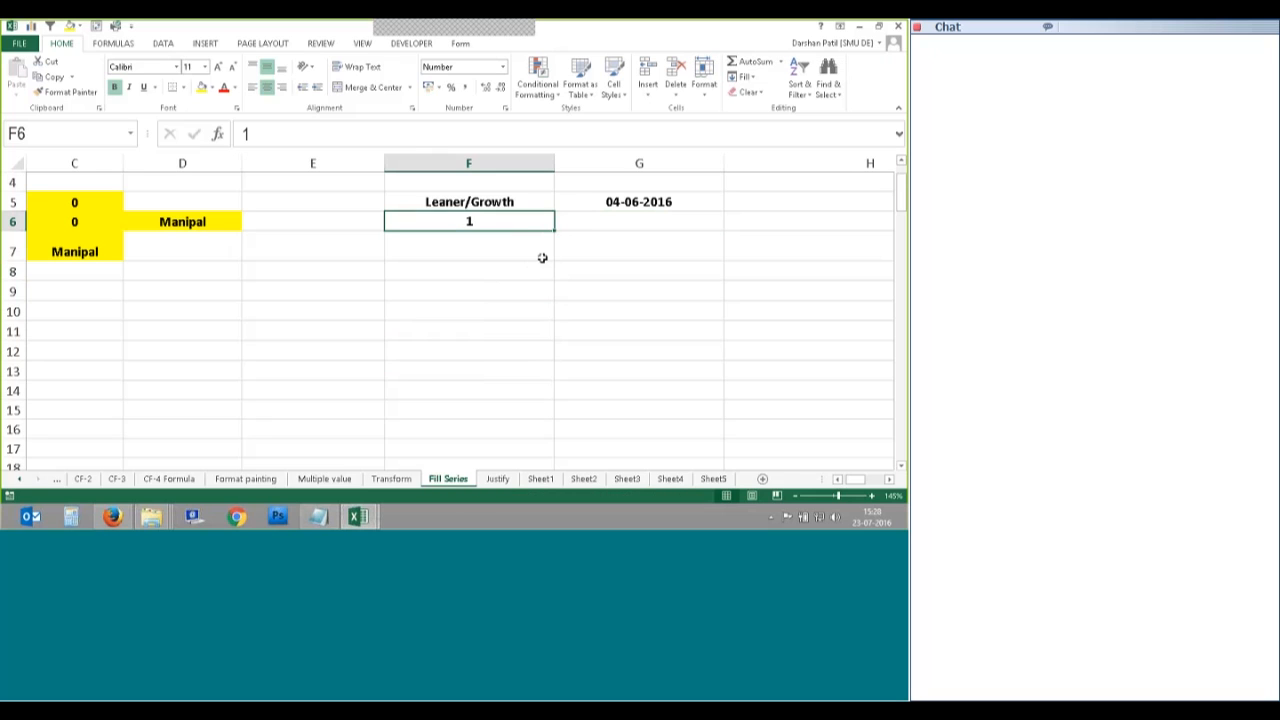
left_click_drag(554, 229, 536, 377)
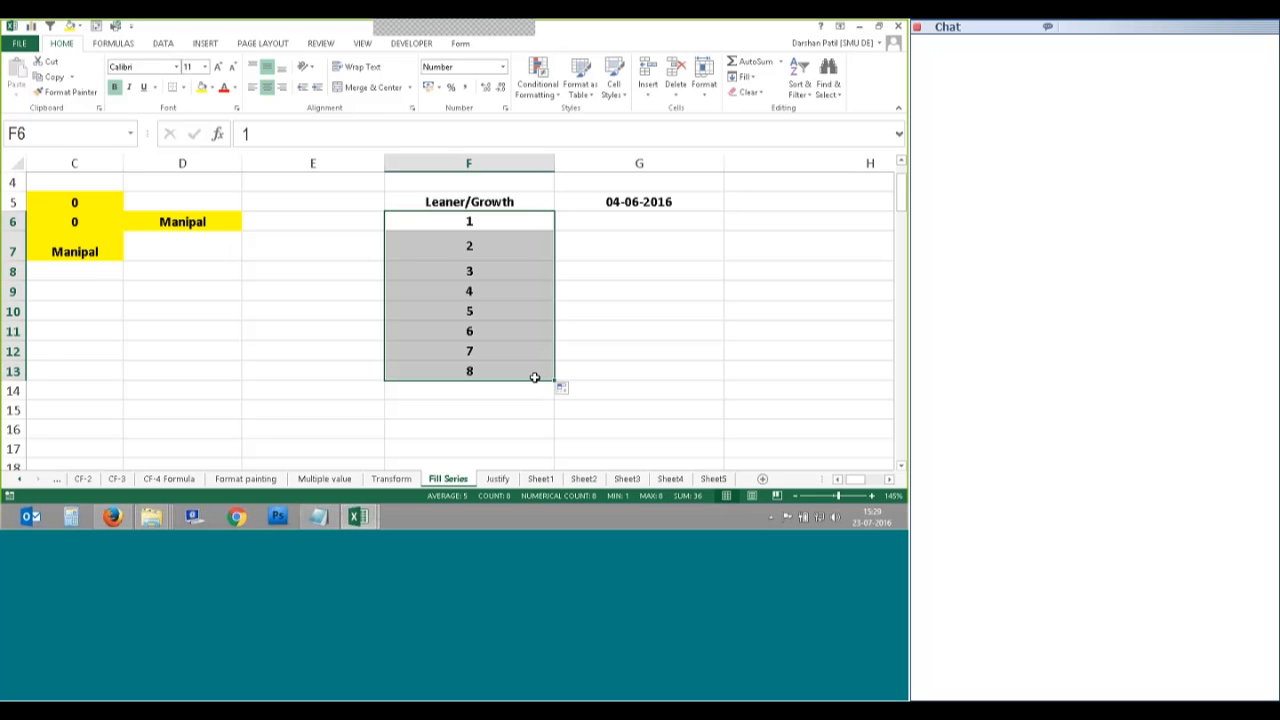
key("ctrl+z")
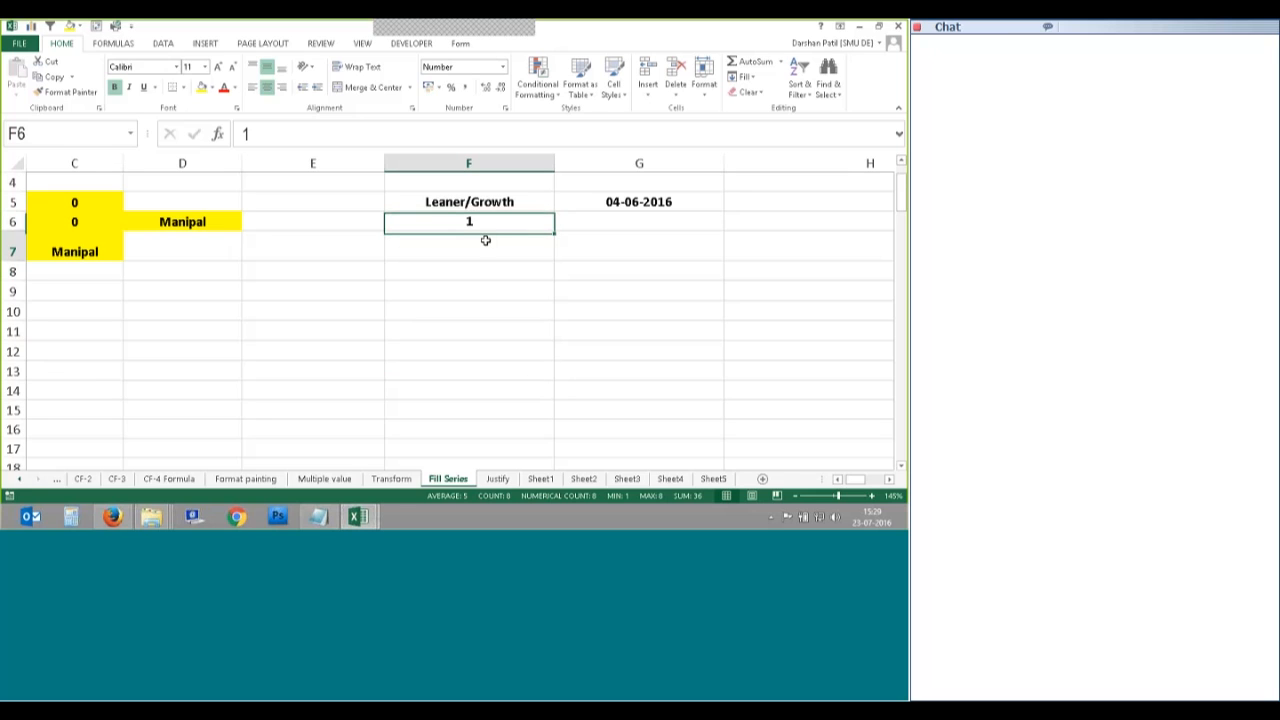
left_click(483, 250)
Step: Enter 2 in F7 and show it without decimals
type("2")
key("Return")
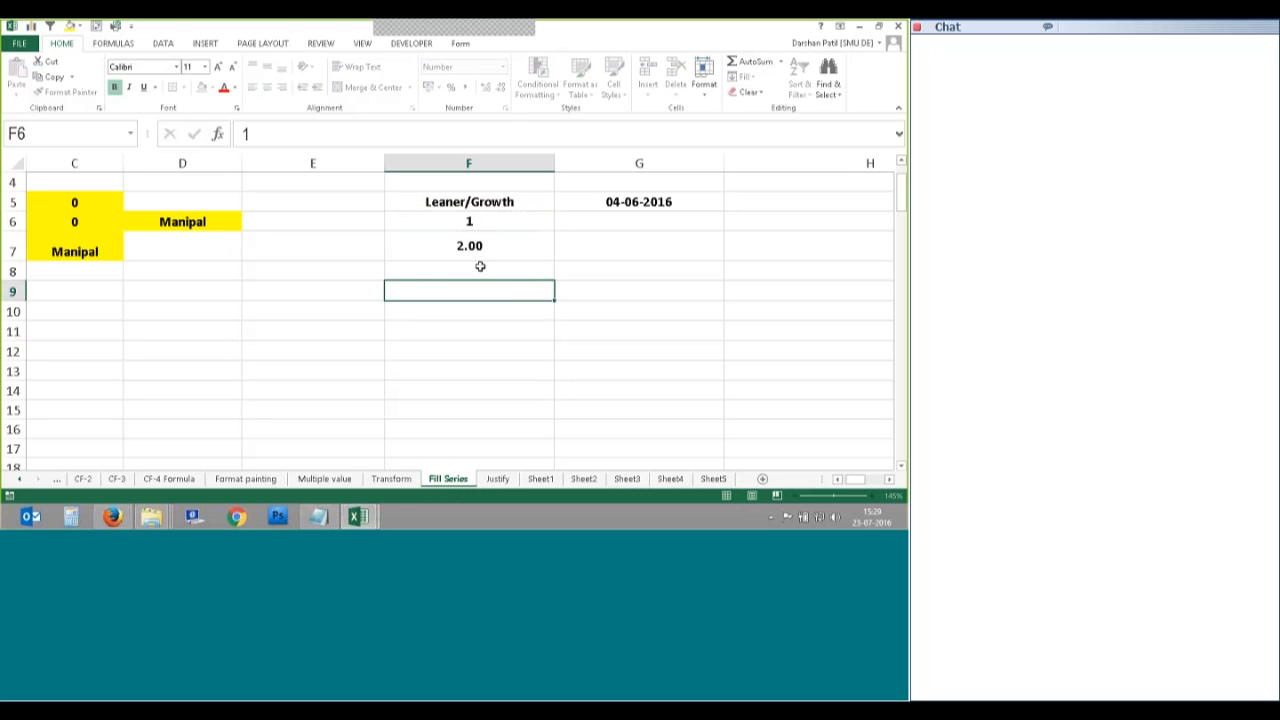
key("Return")
left_click(481, 249)
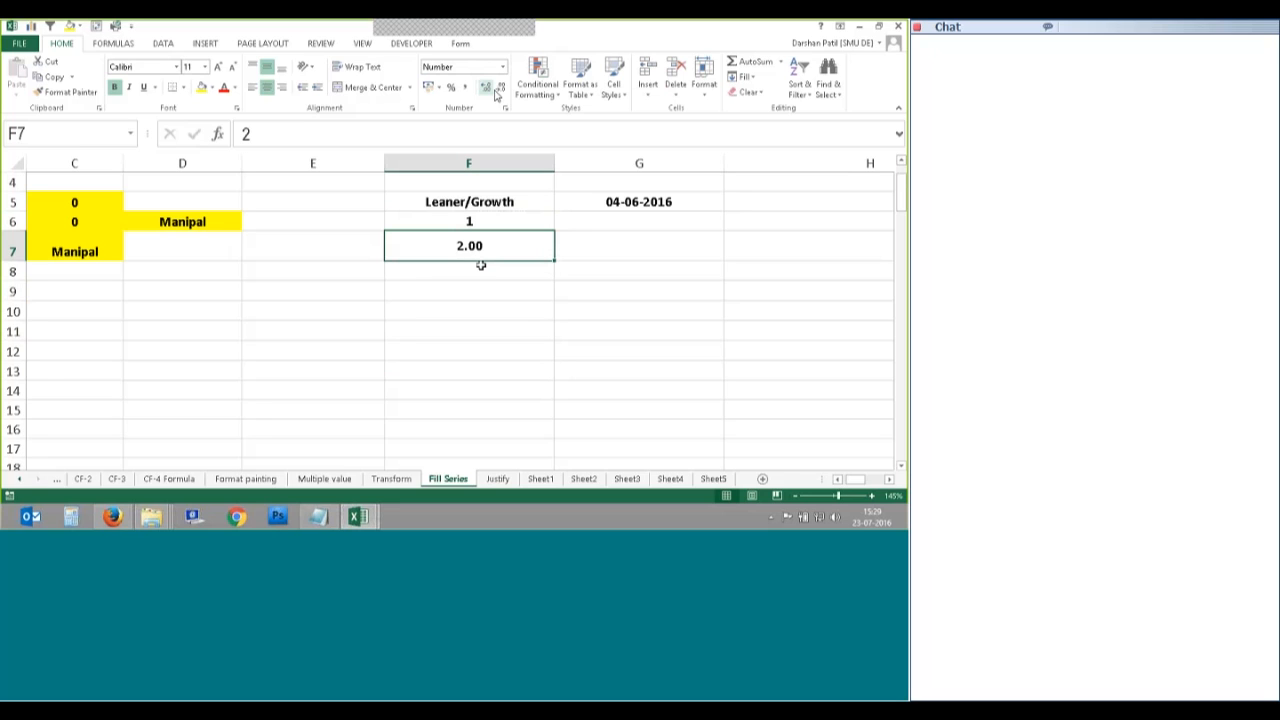
double_click(501, 88)
Step: Run Fill > Series on F6:F7 with a stop value of 20
left_click(486, 222)
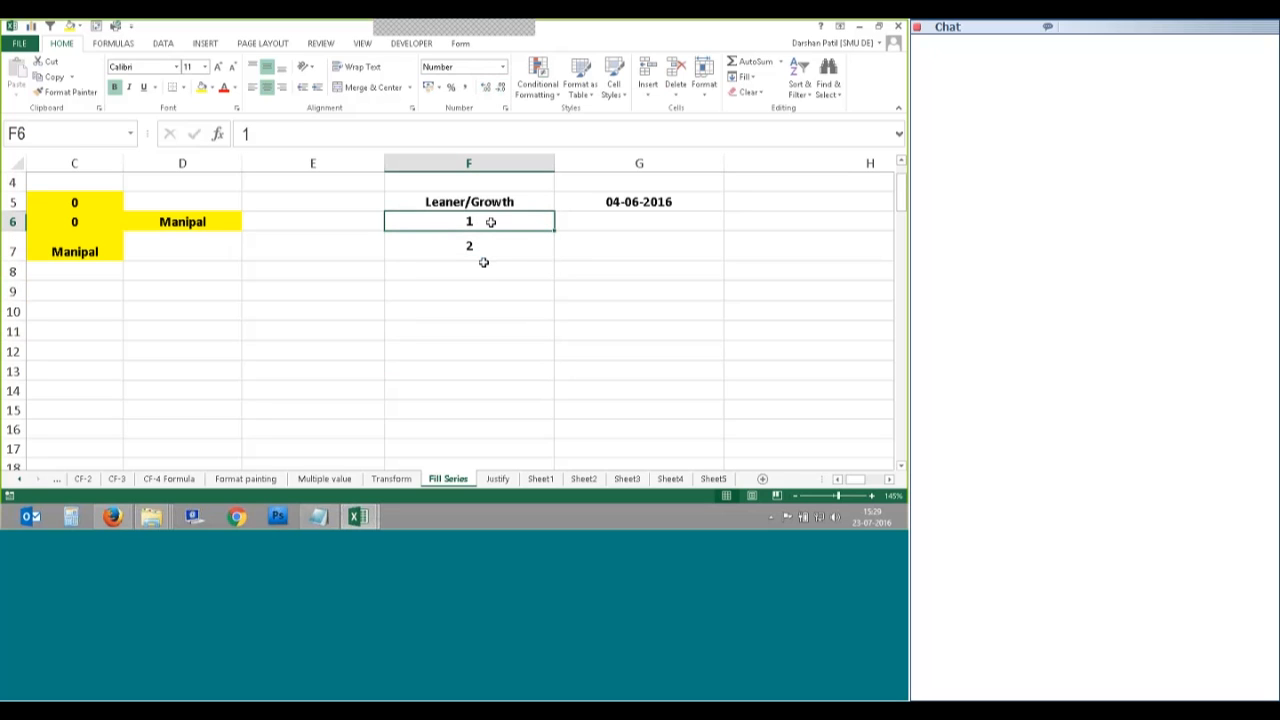
left_click_drag(491, 222, 483, 255)
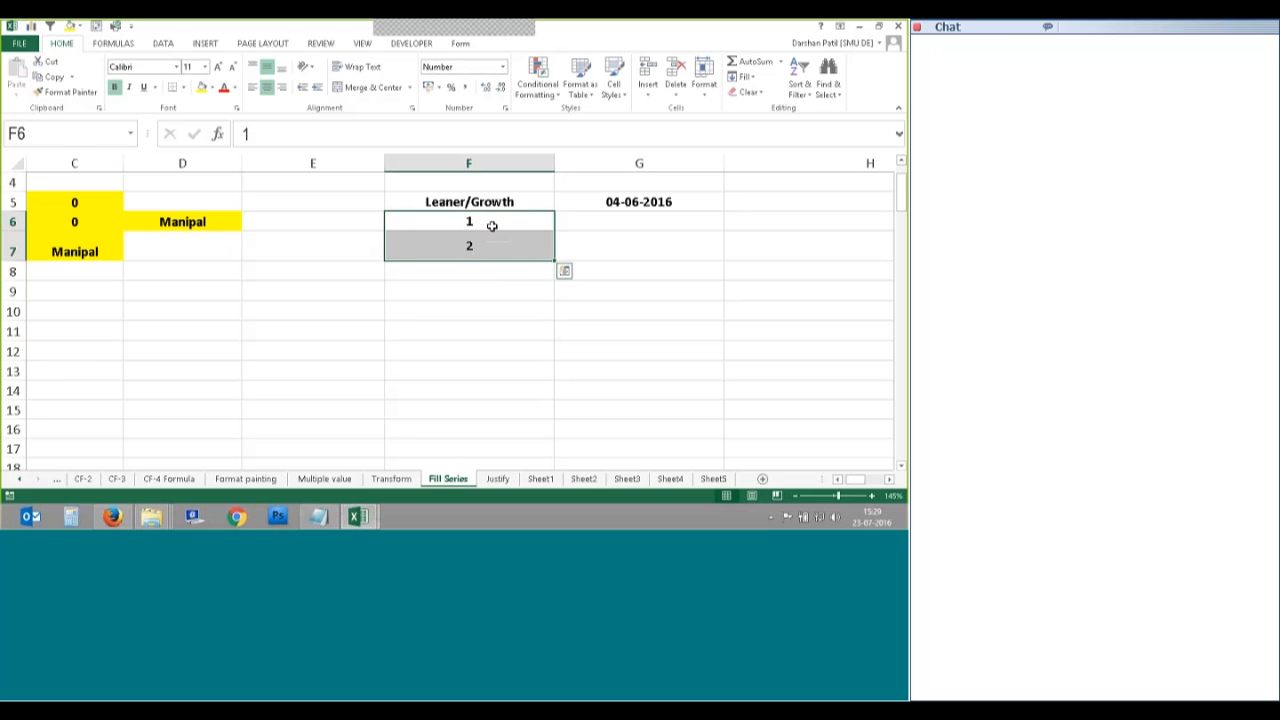
left_click(486, 233)
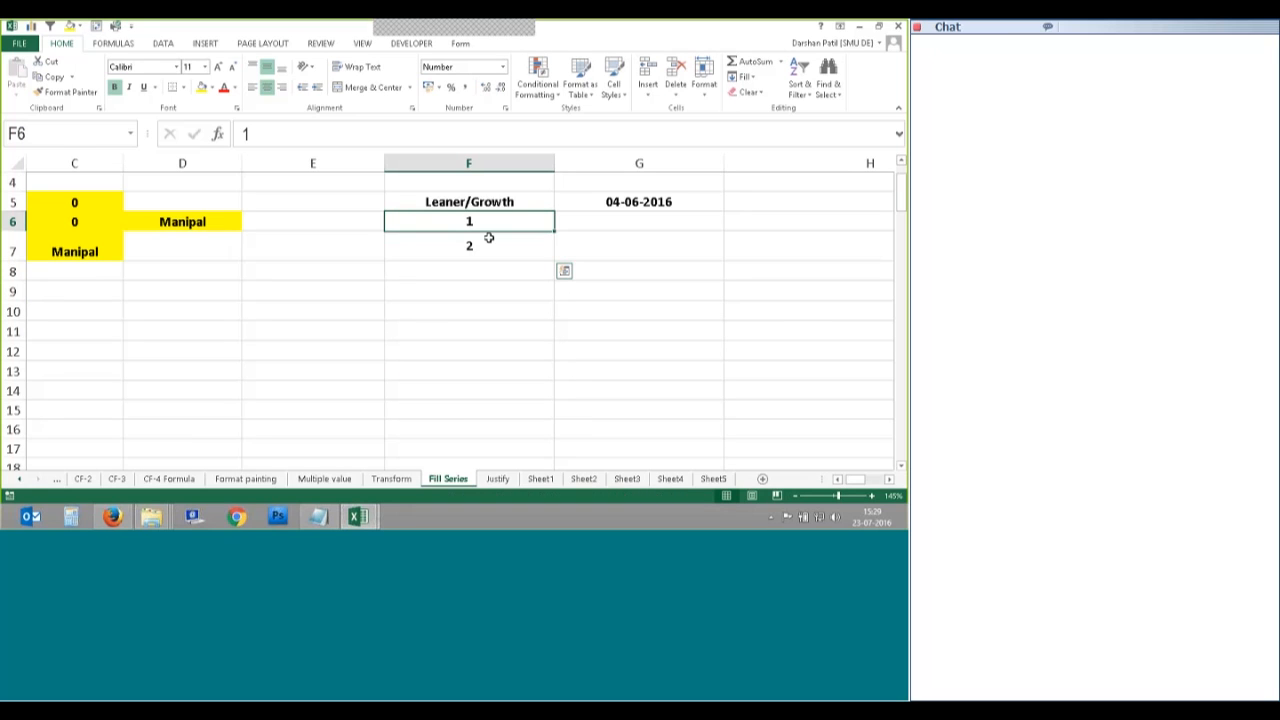
left_click_drag(488, 237, 491, 243)
left_click(745, 77)
left_click(759, 173)
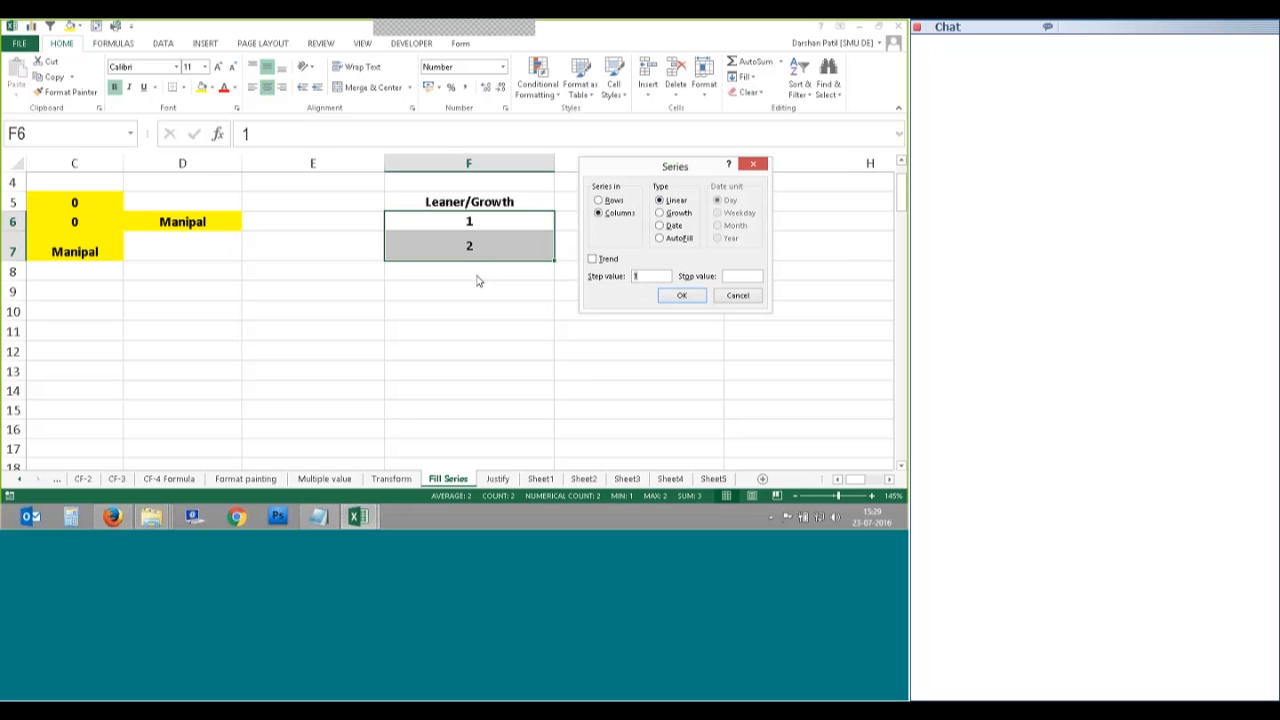
left_click(744, 277)
type("20")
left_click(672, 298)
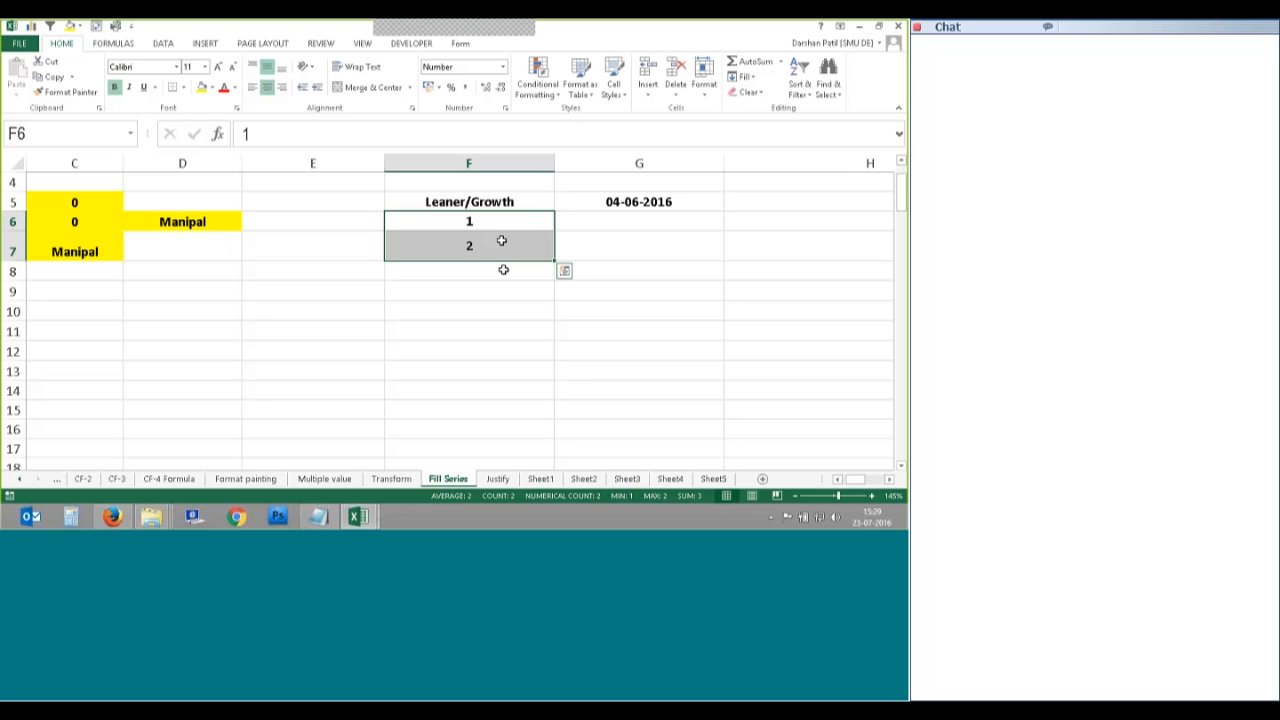
Step: Drag the 1, 2 pattern down to row 14, undo it, and reselect F6 and F7
left_click_drag(554, 259, 548, 400)
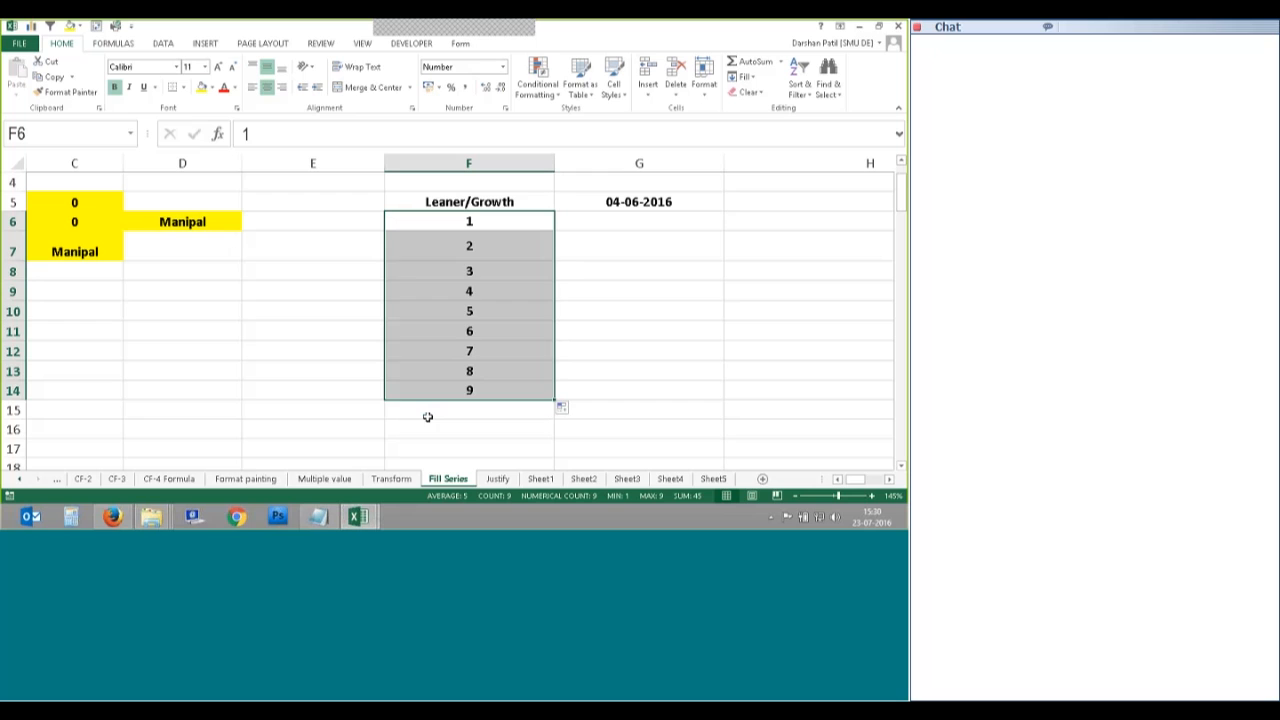
key("ctrl+z")
left_click(477, 238)
left_click(474, 223)
left_click(481, 246)
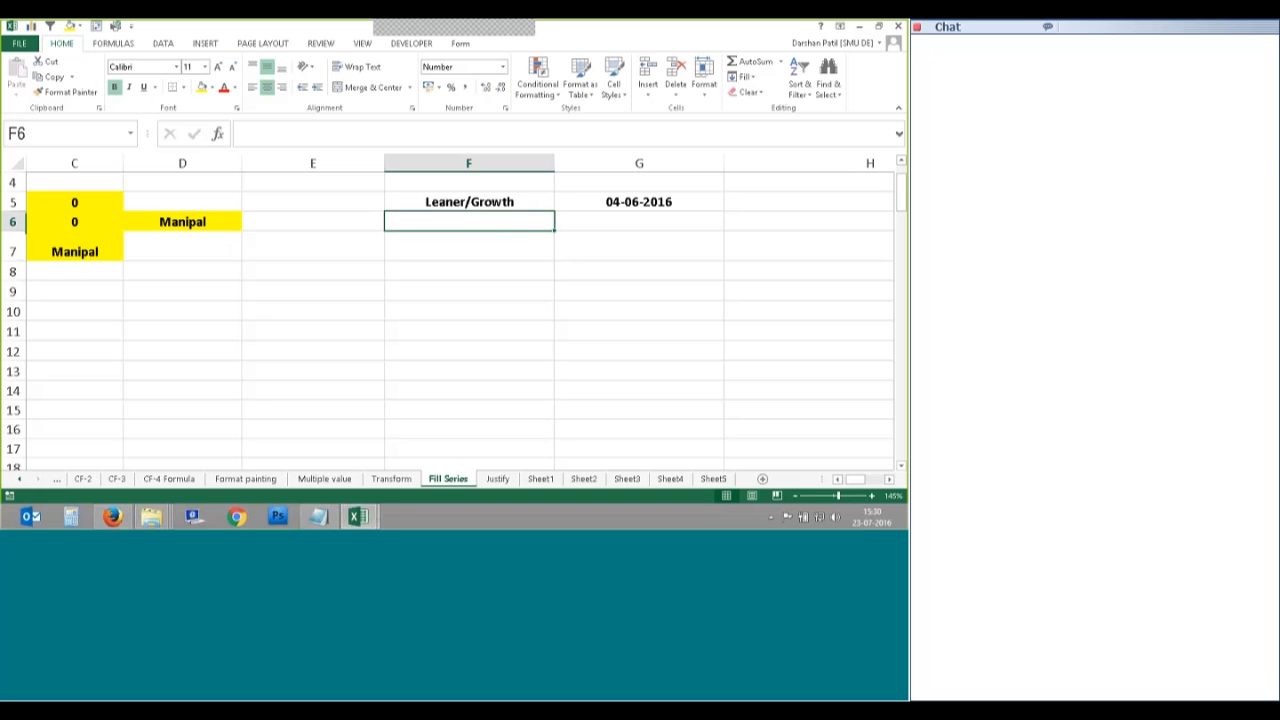
left_click(483, 223)
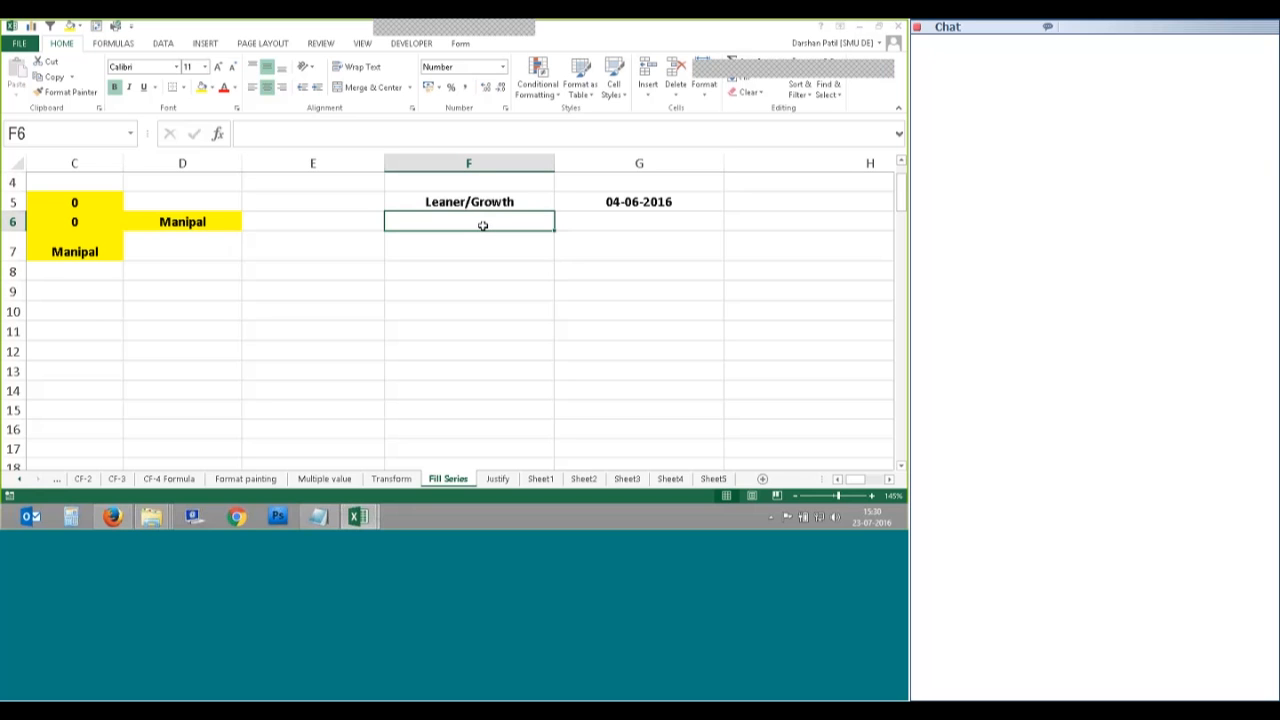
type("2")
left_click(725, 180)
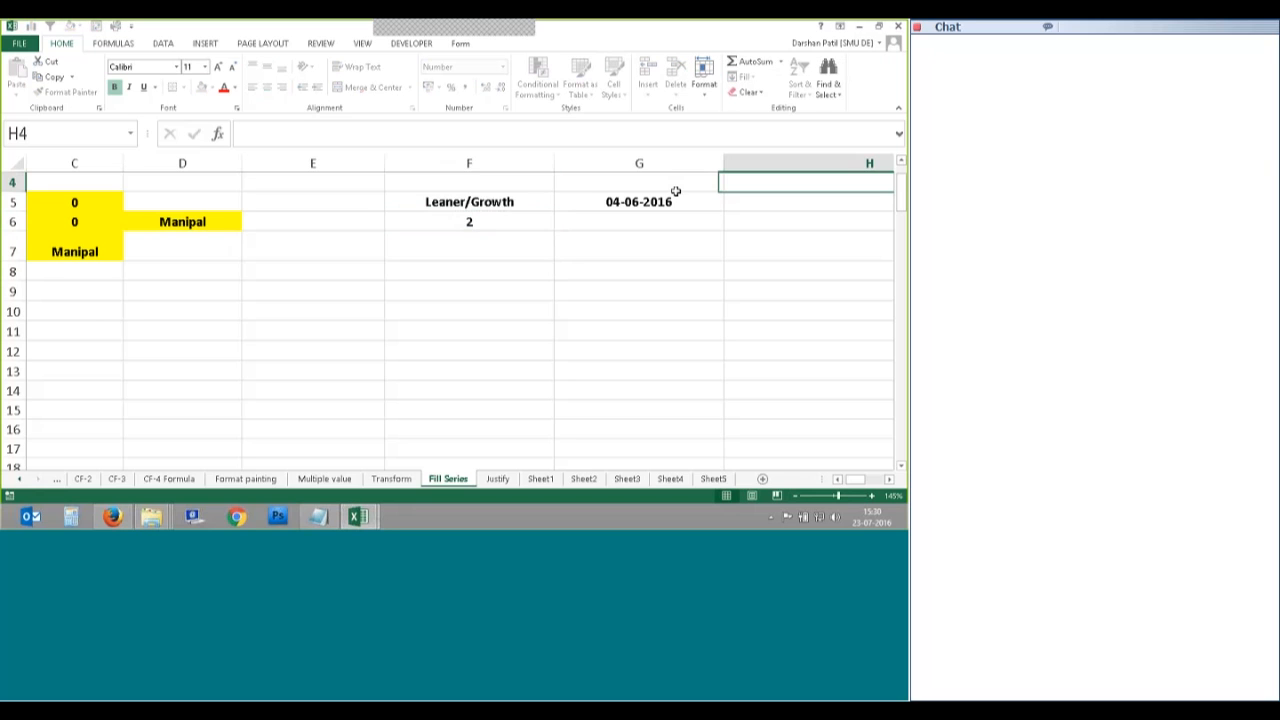
left_click(469, 221)
left_click(745, 77)
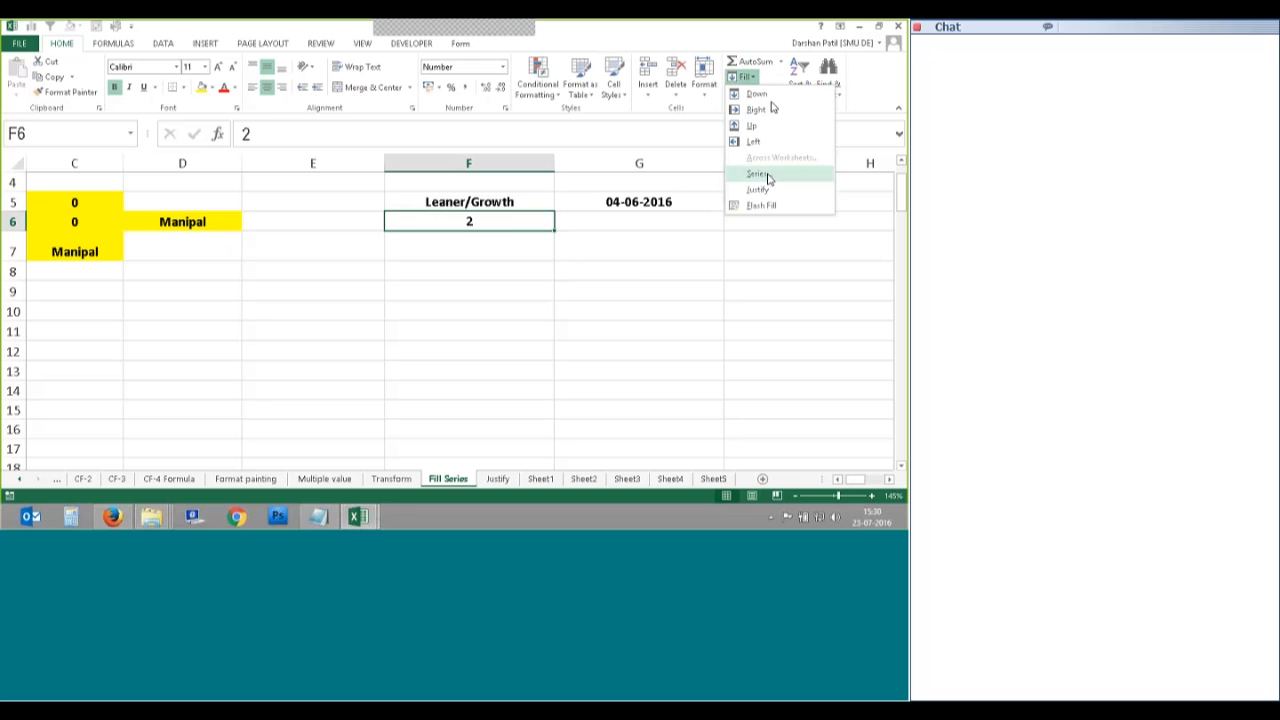
left_click(763, 174)
left_click(598, 213)
left_click(660, 213)
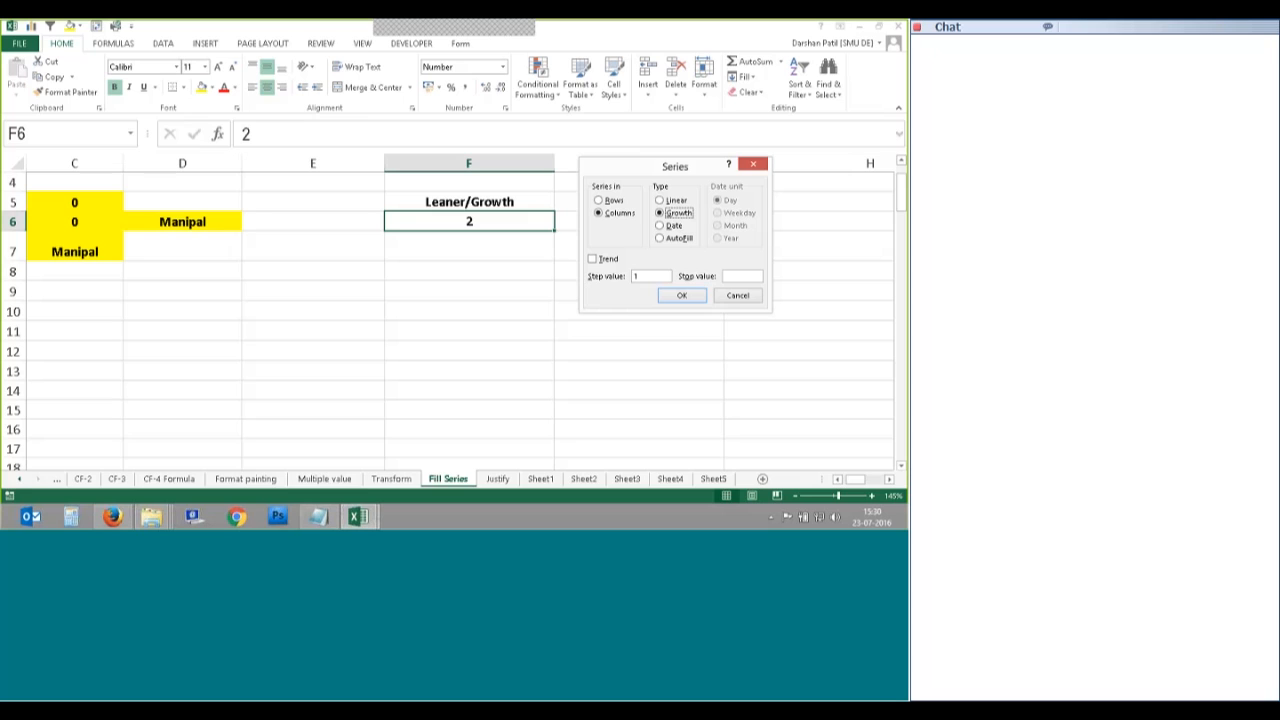
left_click_drag(646, 276, 613, 276)
left_click(746, 276)
type("10")
left_click(680, 295)
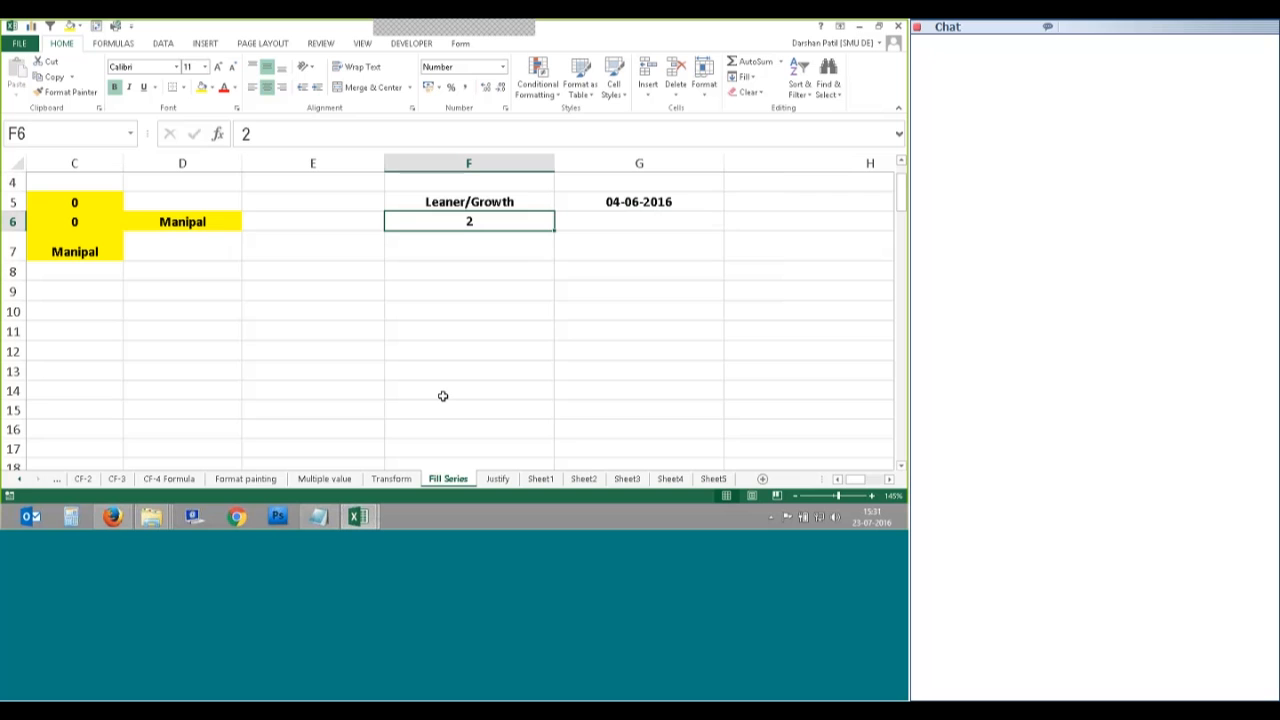
key("alt+h")
key("f")
key("i")
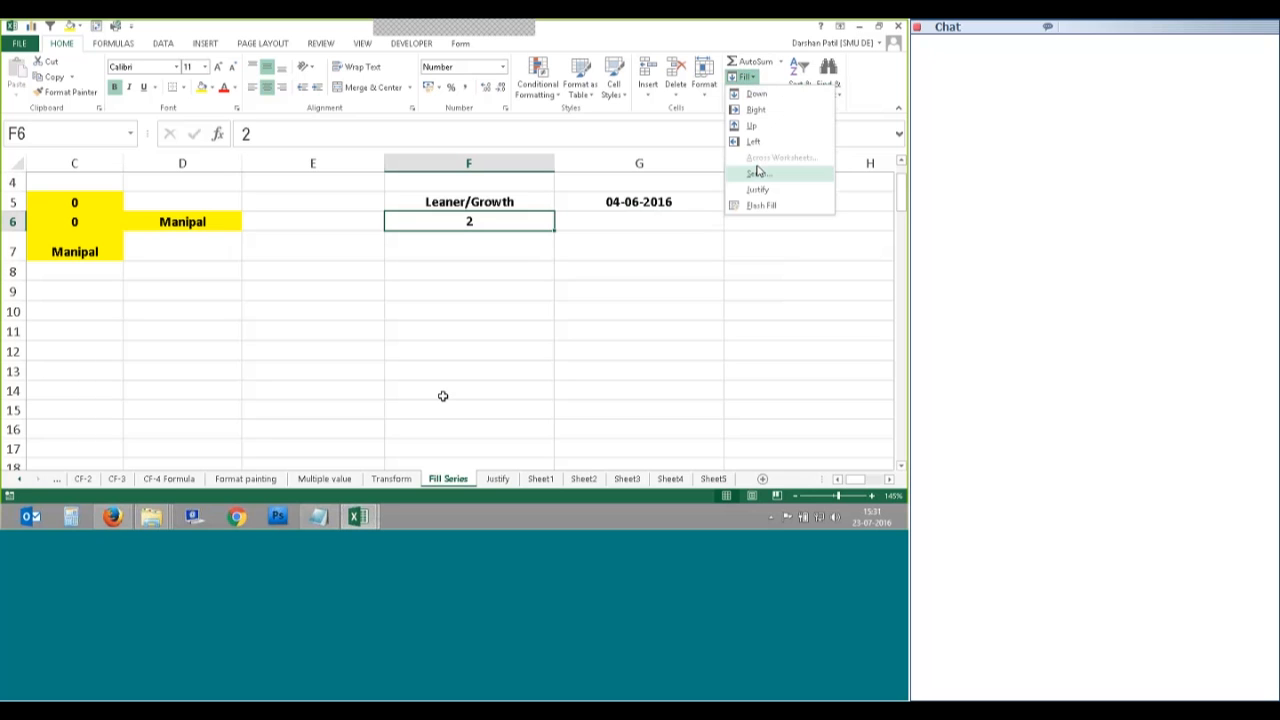
key("s")
key("alt+c")
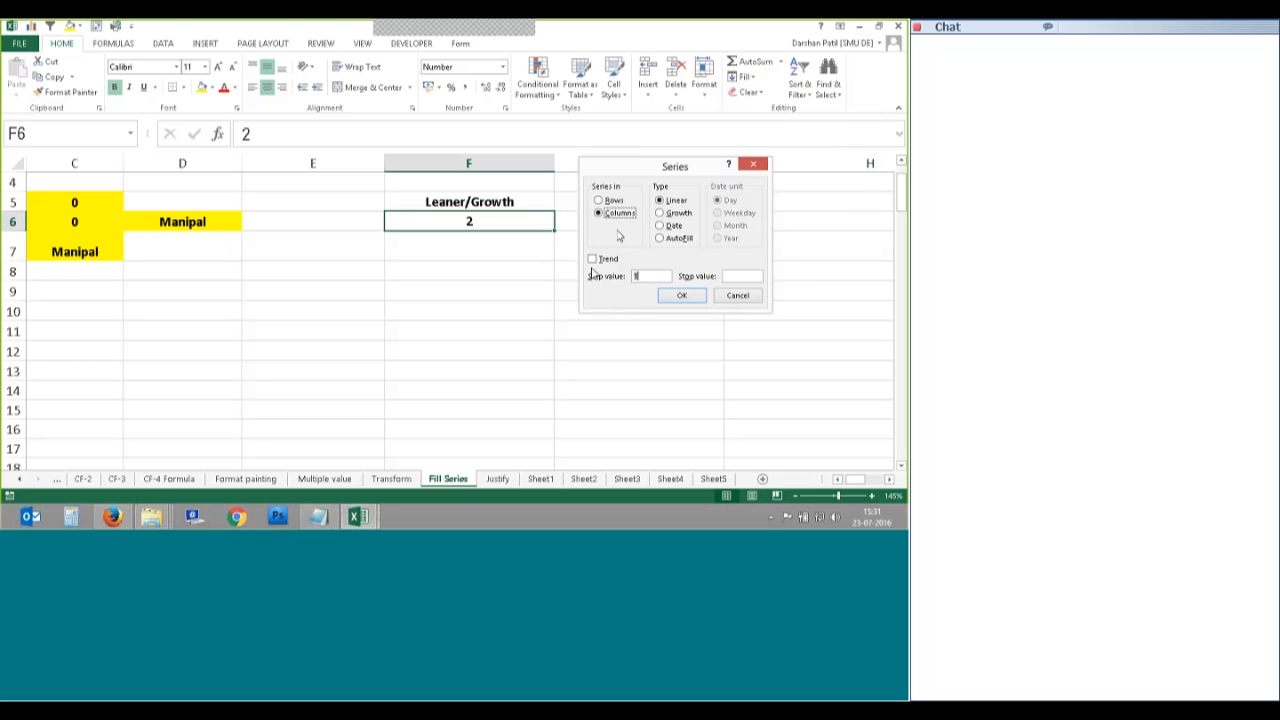
left_click_drag(625, 167, 616, 230)
left_click(647, 271)
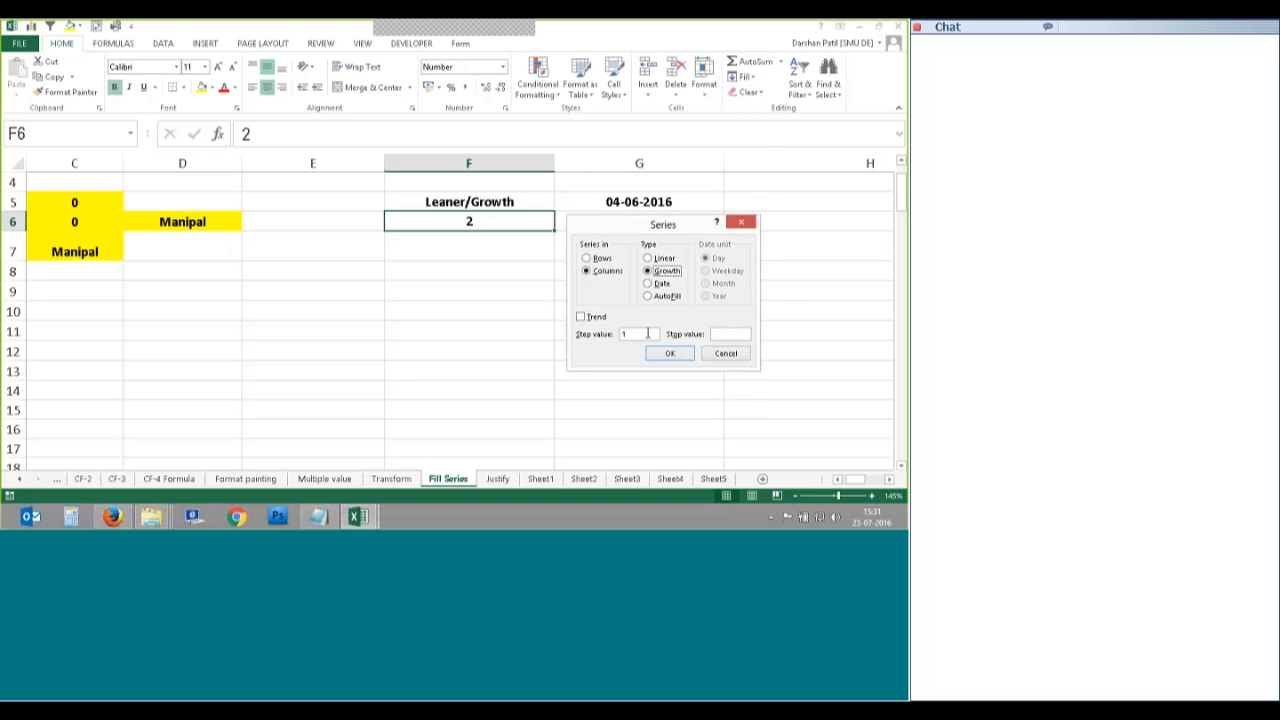
left_click(634, 332)
left_click(727, 333)
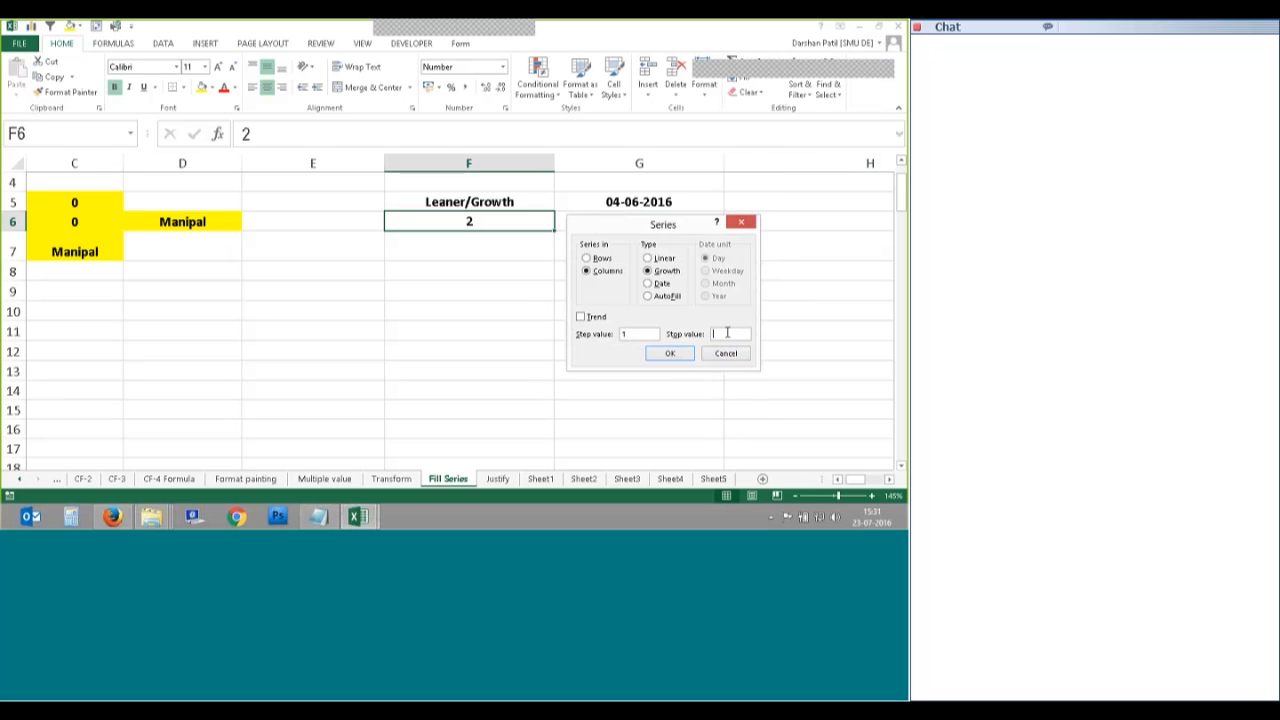
type("25")
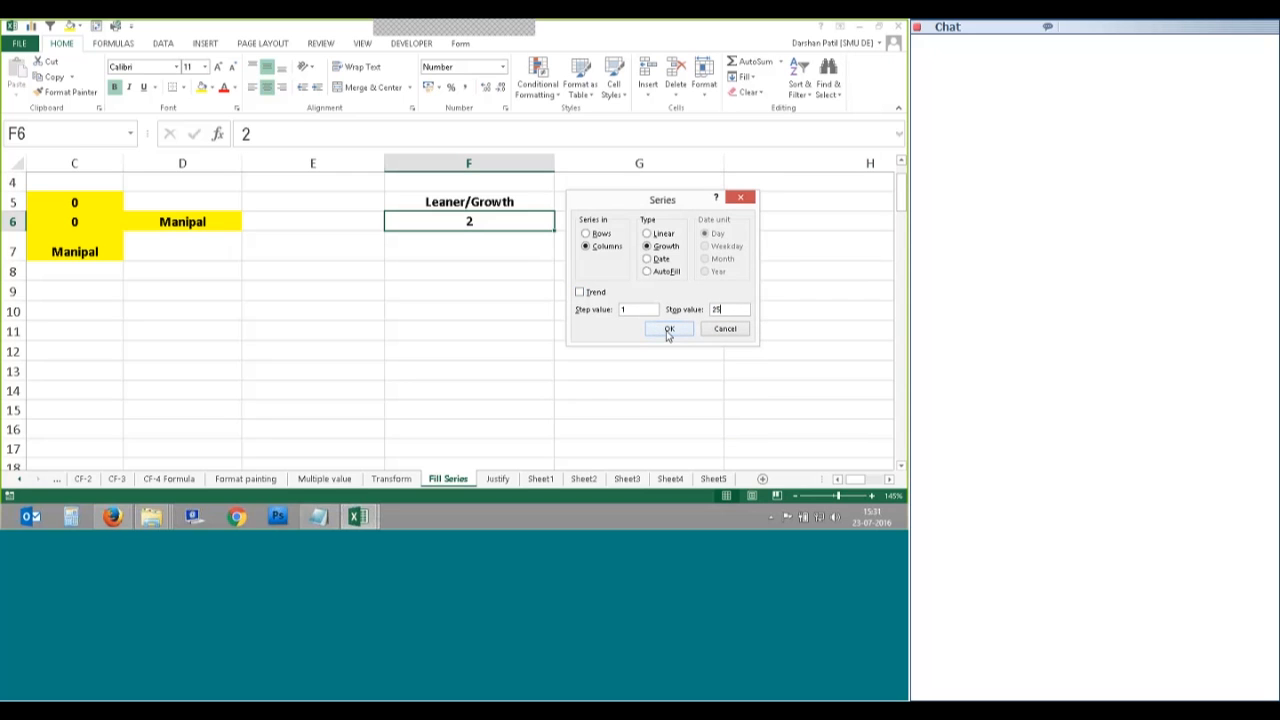
left_click(667, 330)
left_click(507, 252)
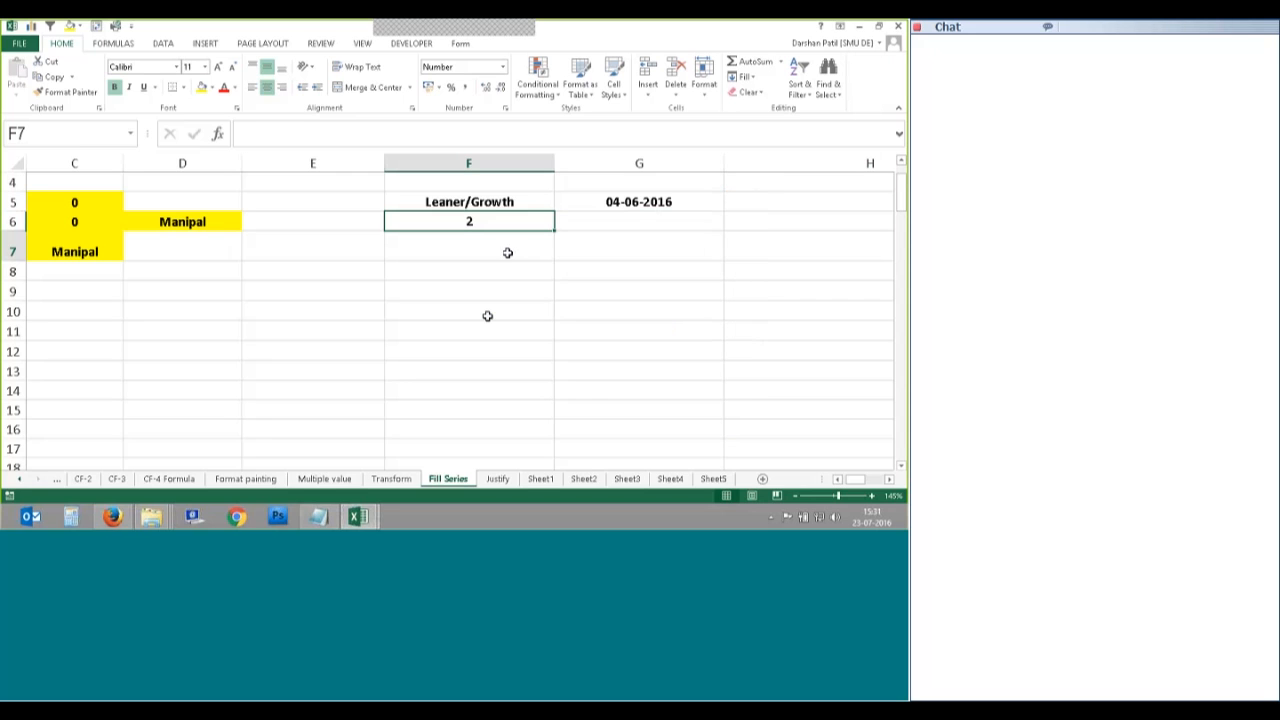
left_click(491, 222)
key("Delete")
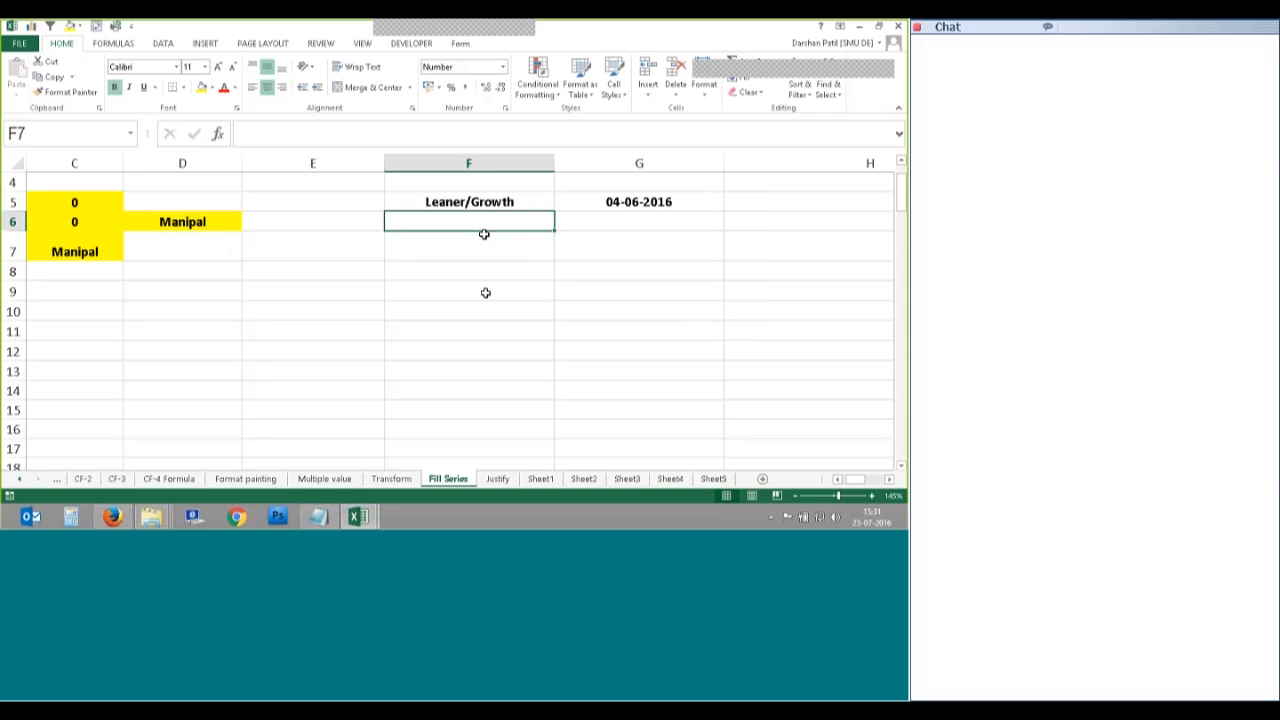
Step: Enter 1 in F6 and fill a Growth series down the column with step 2, stop 50
type("1")
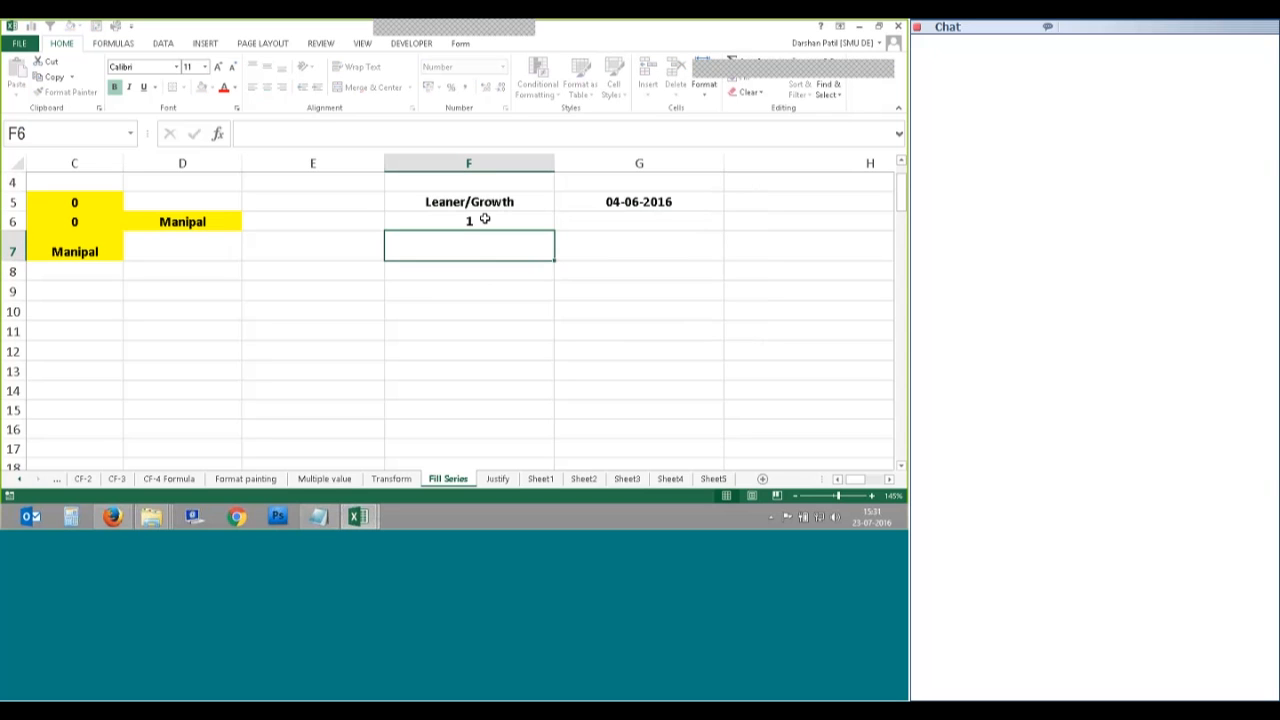
left_click(745, 77)
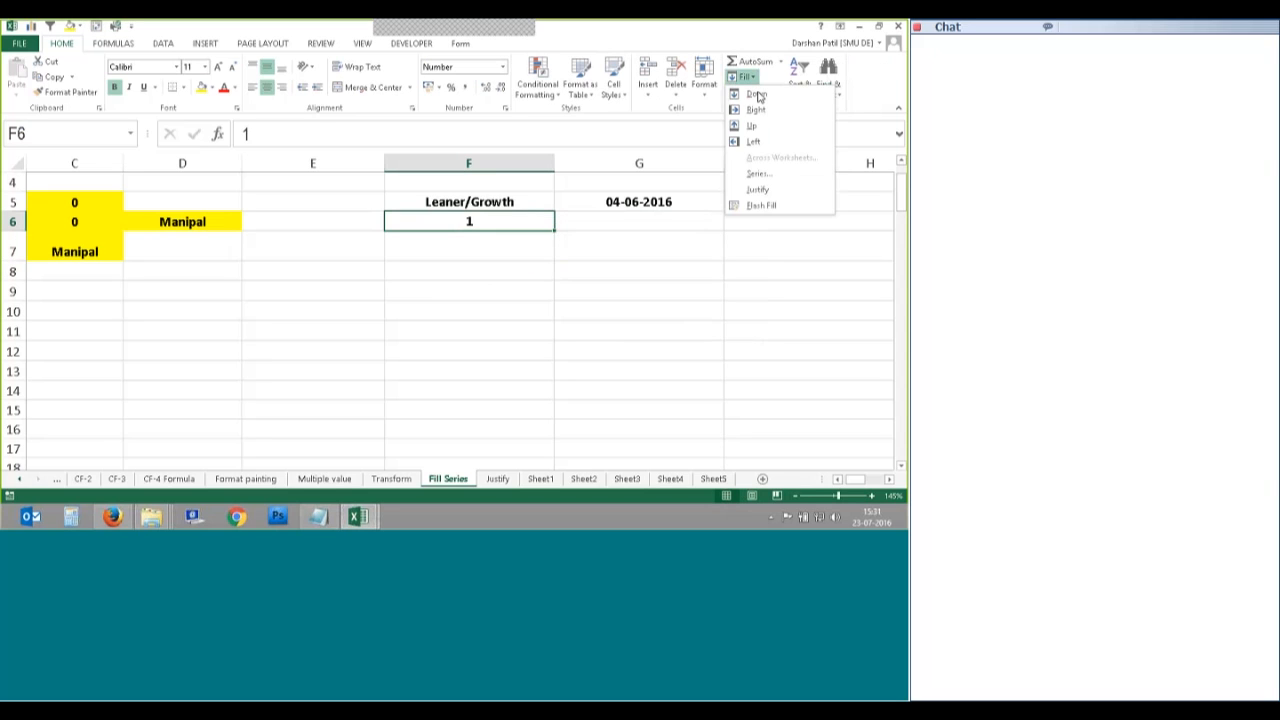
left_click(758, 173)
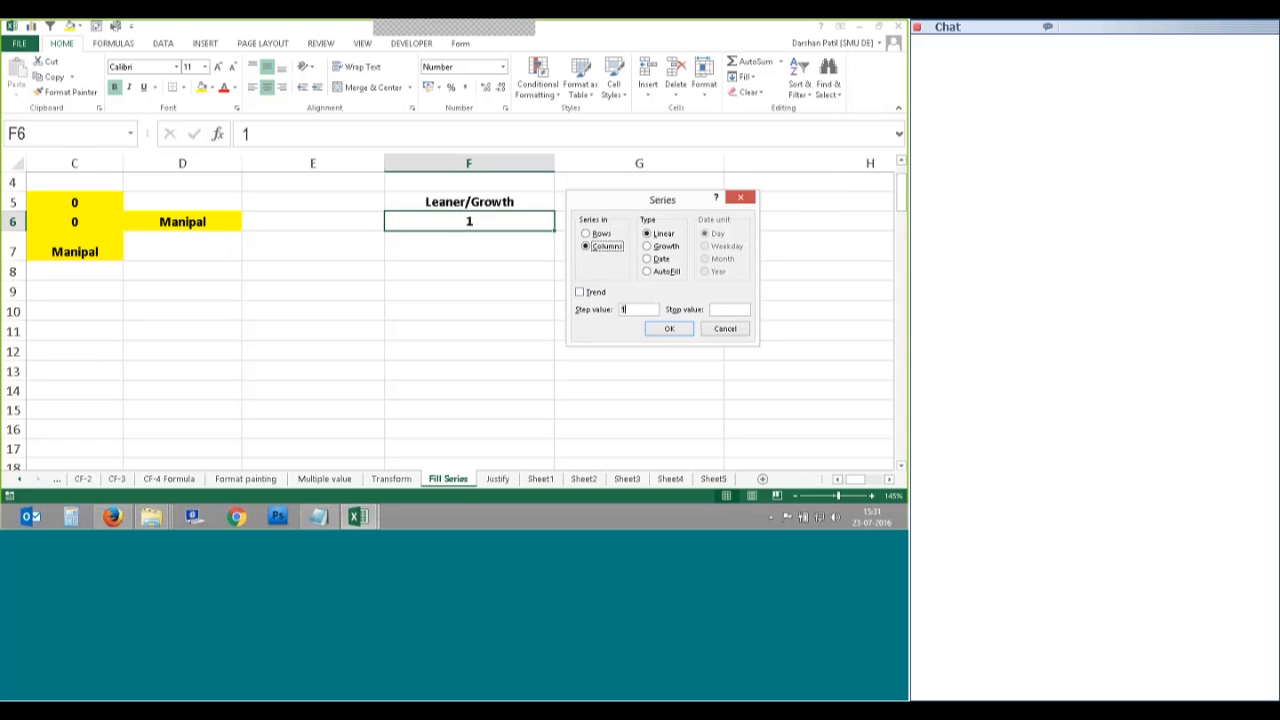
double_click(623, 309)
type("2")
type("50")
left_click(657, 246)
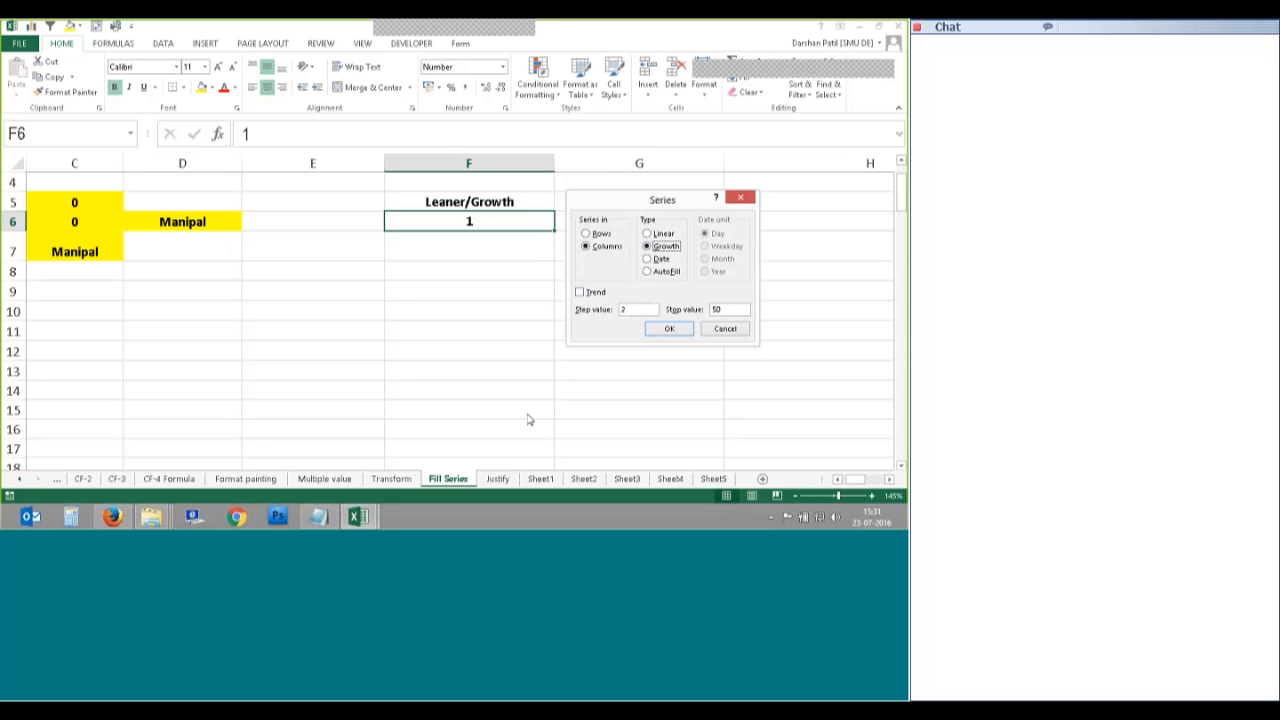
left_click(669, 329)
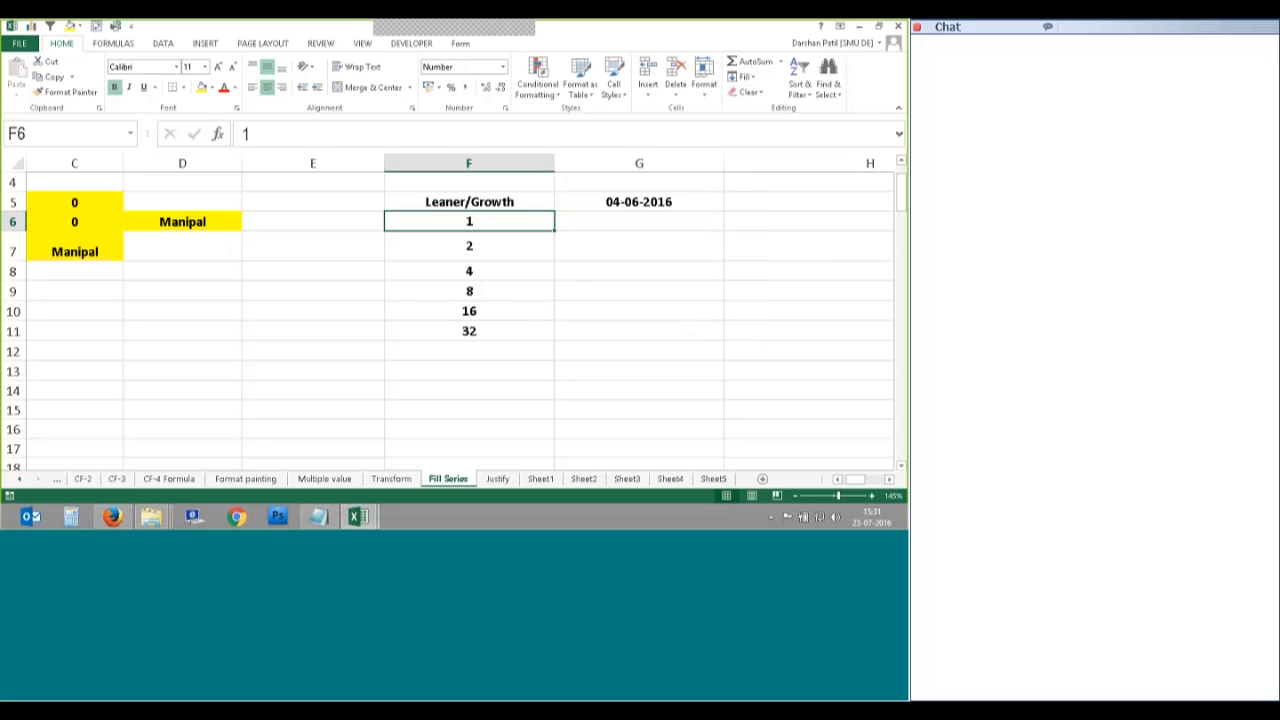
left_click(486, 249)
left_click(497, 270)
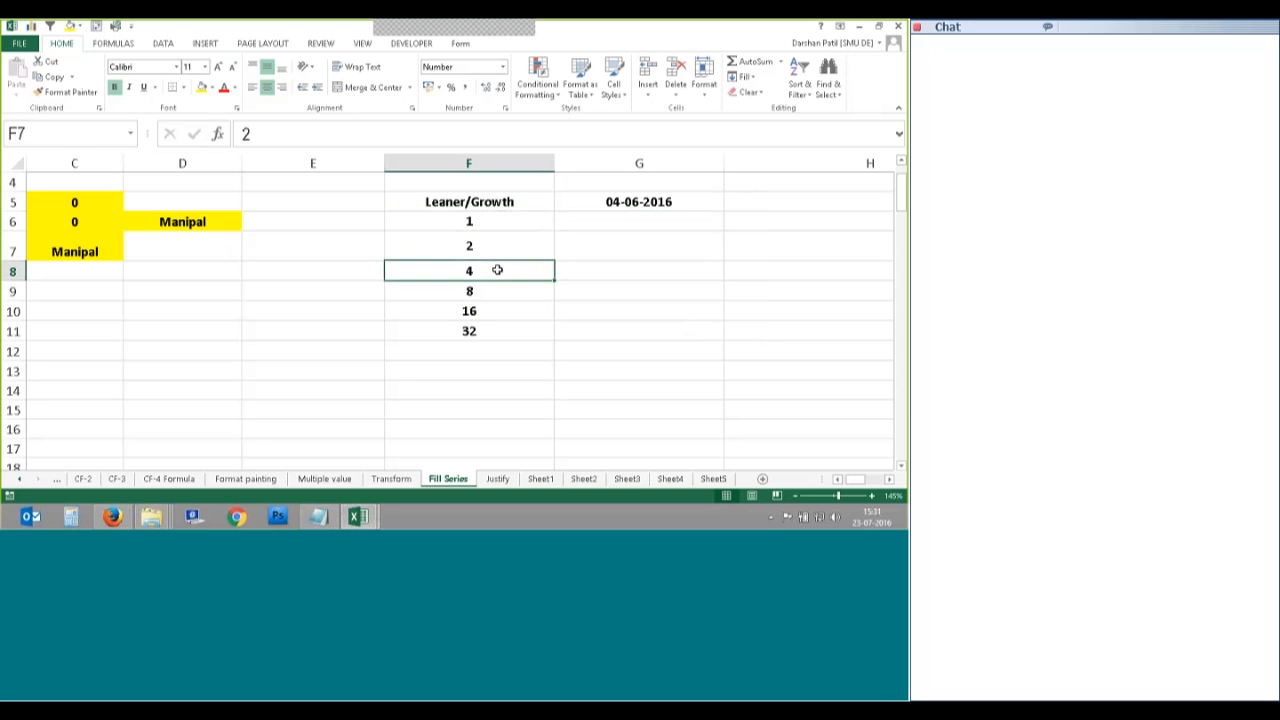
left_click(498, 288)
left_click(494, 313)
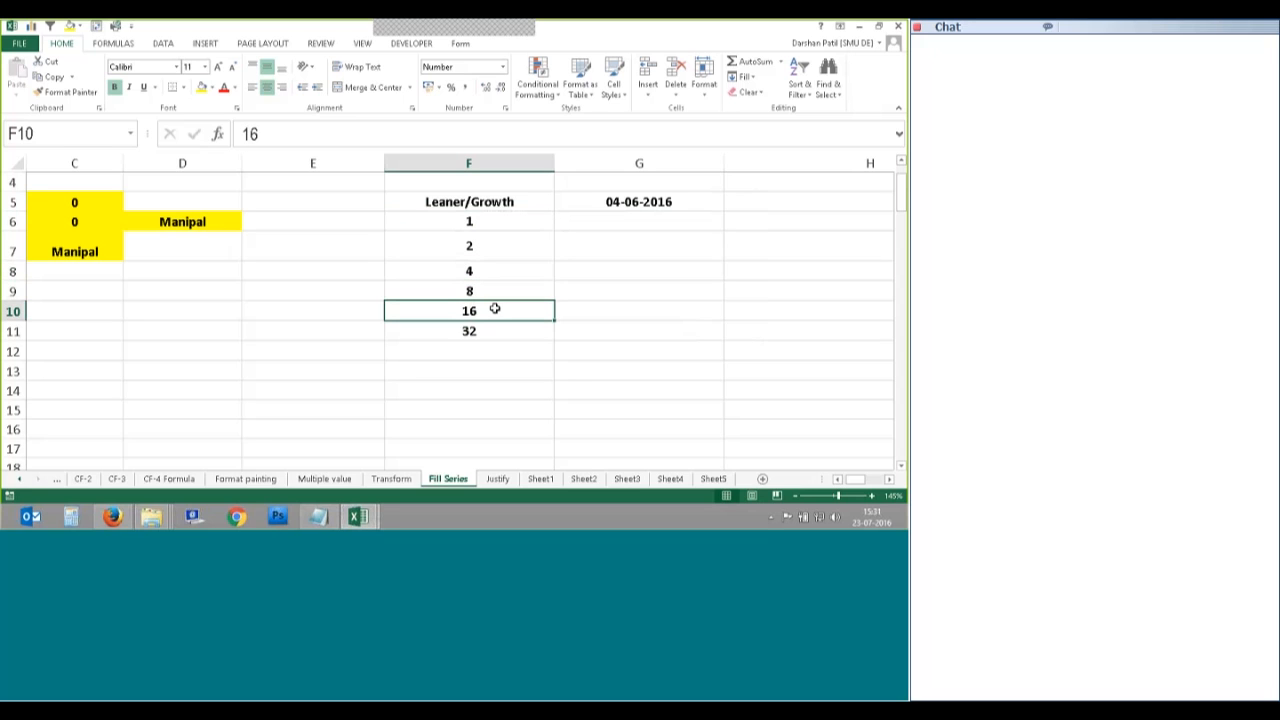
left_click(500, 329)
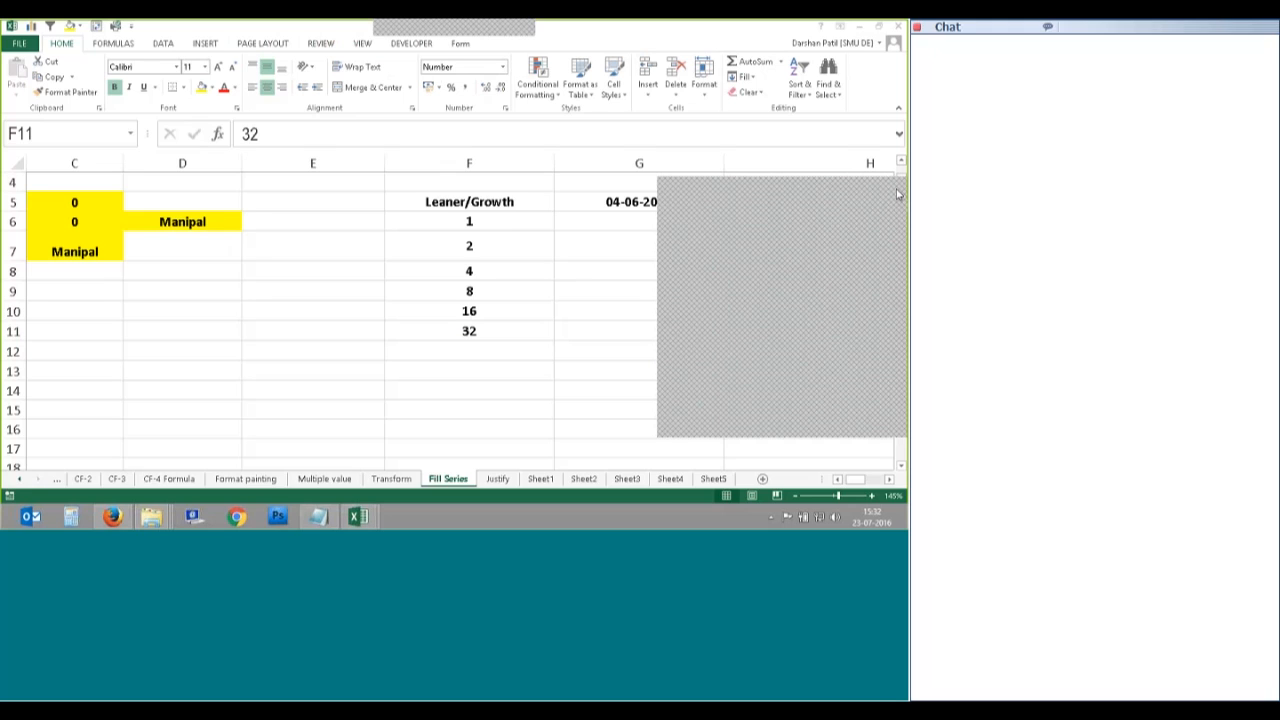
Step: Delete the growth values in F7:F11, then try Series on F6 with Columns and cancel
left_click(493, 237)
key("ctrl+shift+Down")
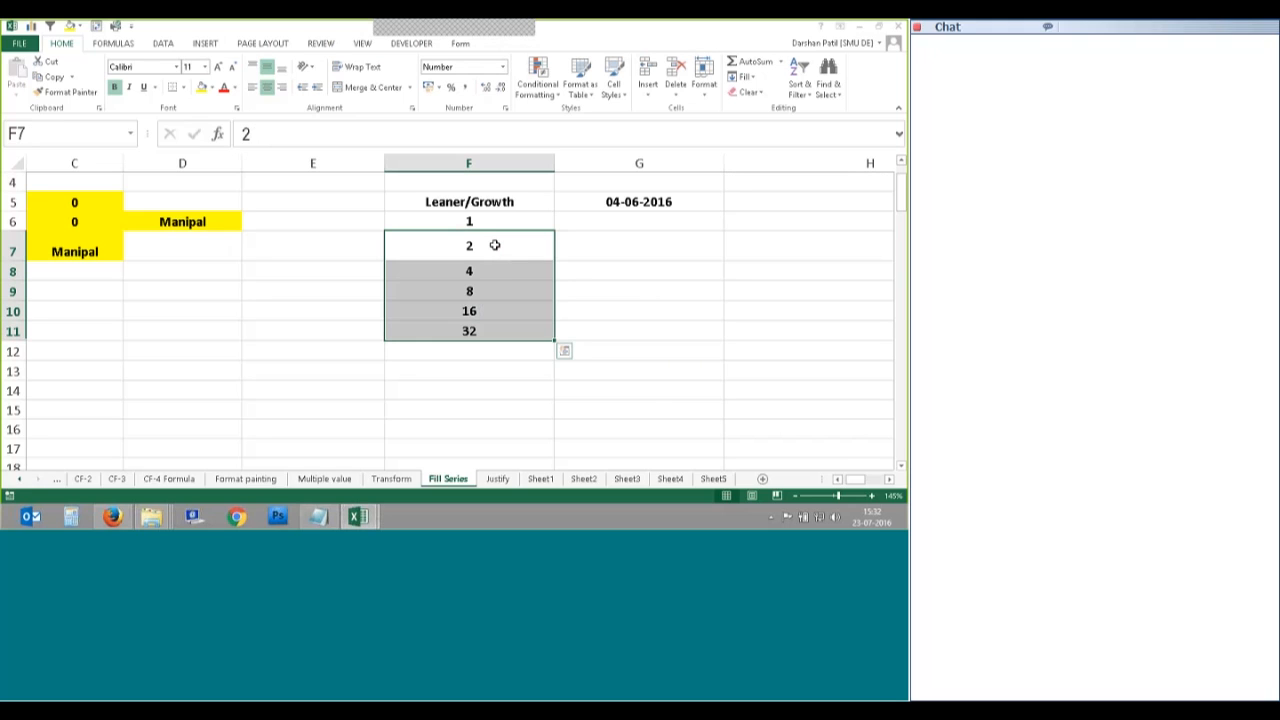
key("Delete")
left_click(500, 221)
left_click(743, 76)
left_click(770, 178)
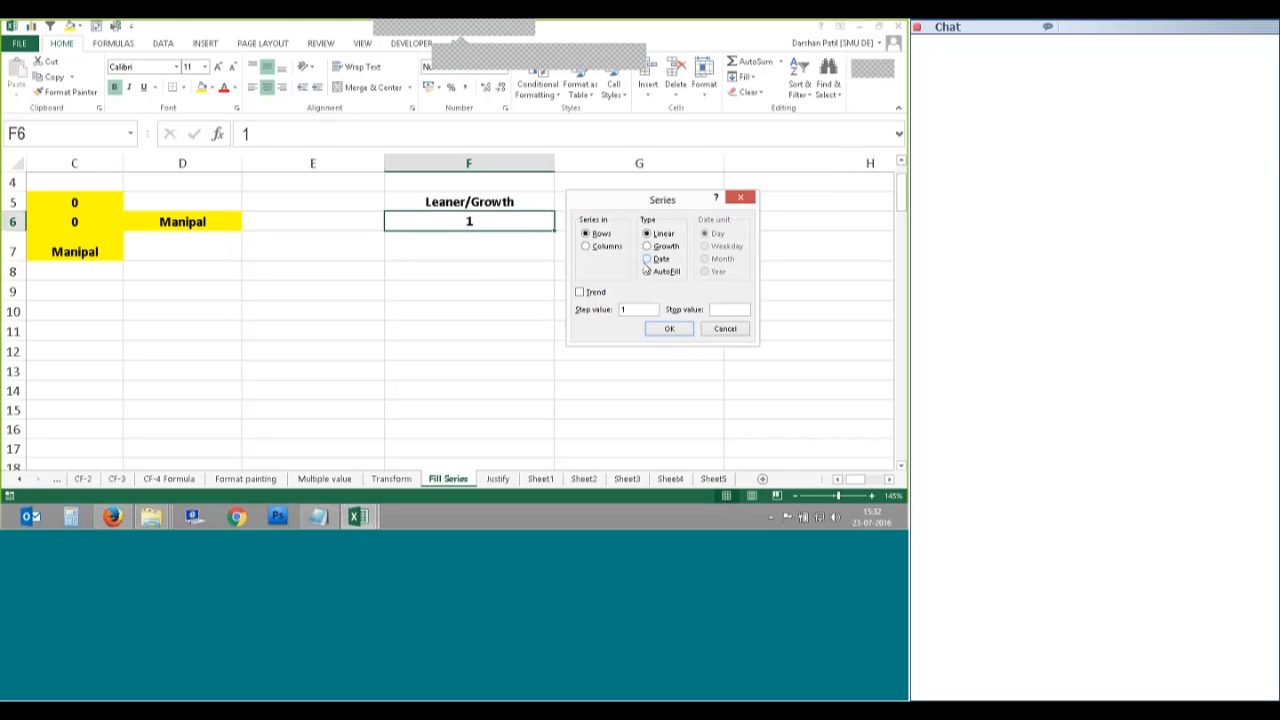
left_click(596, 247)
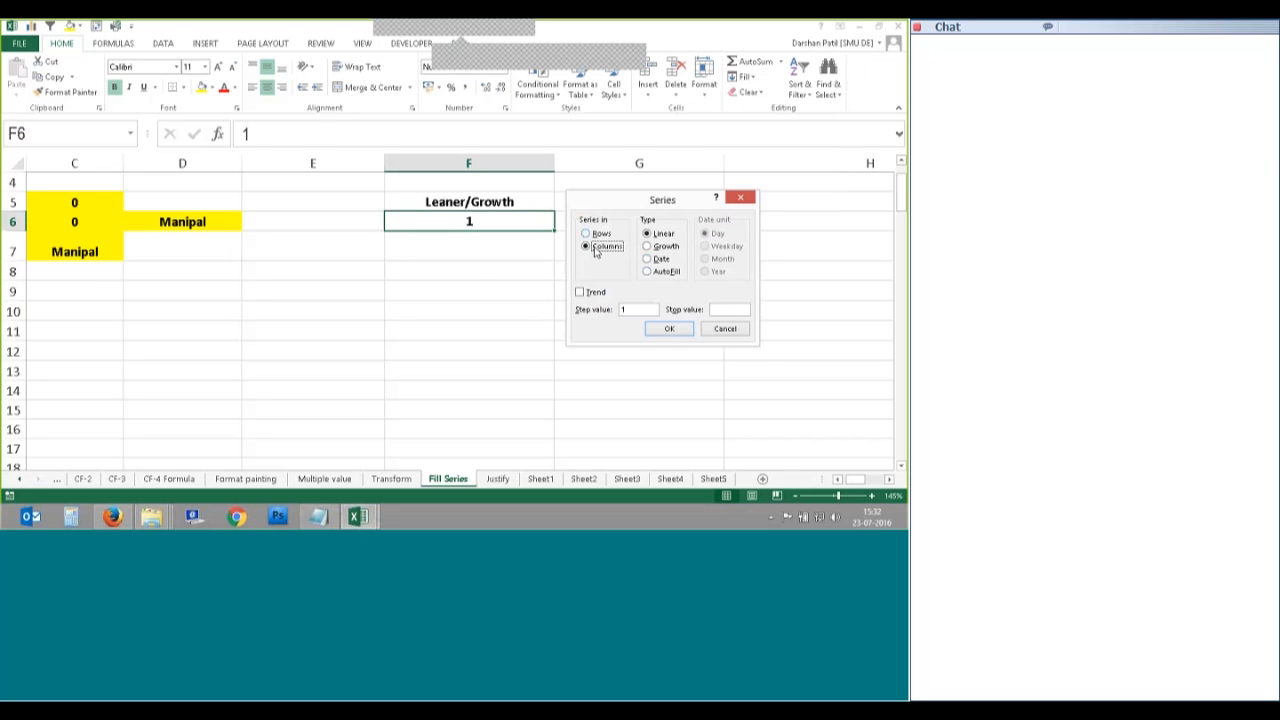
left_click_drag(640, 200, 640, 227)
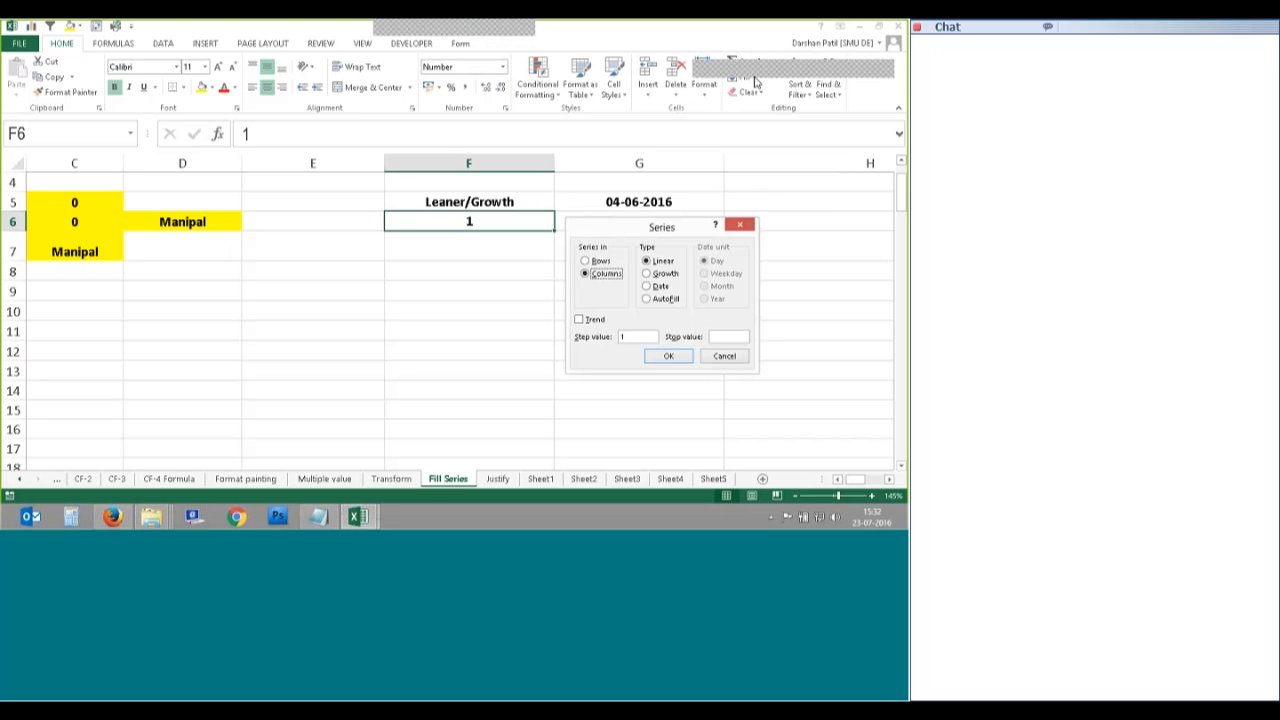
left_click(732, 352)
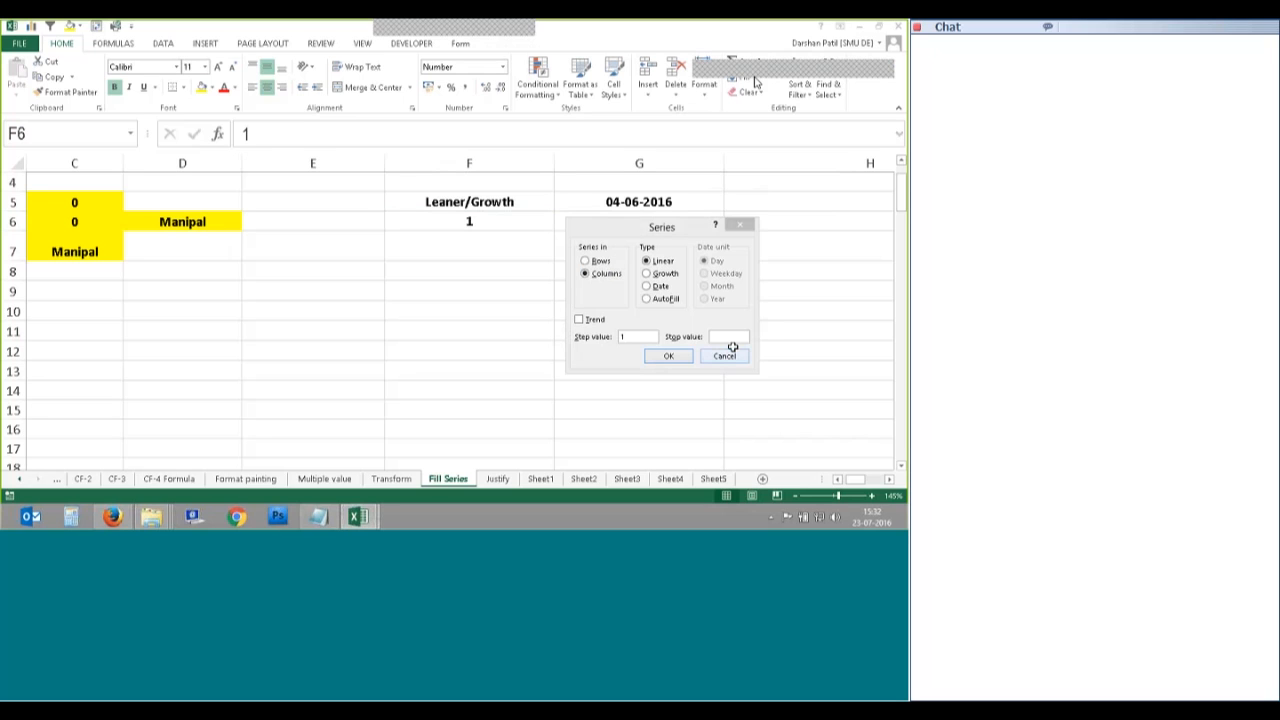
Step: Reopen the Series settings and choose Columns with the Date type
left_click(752, 82)
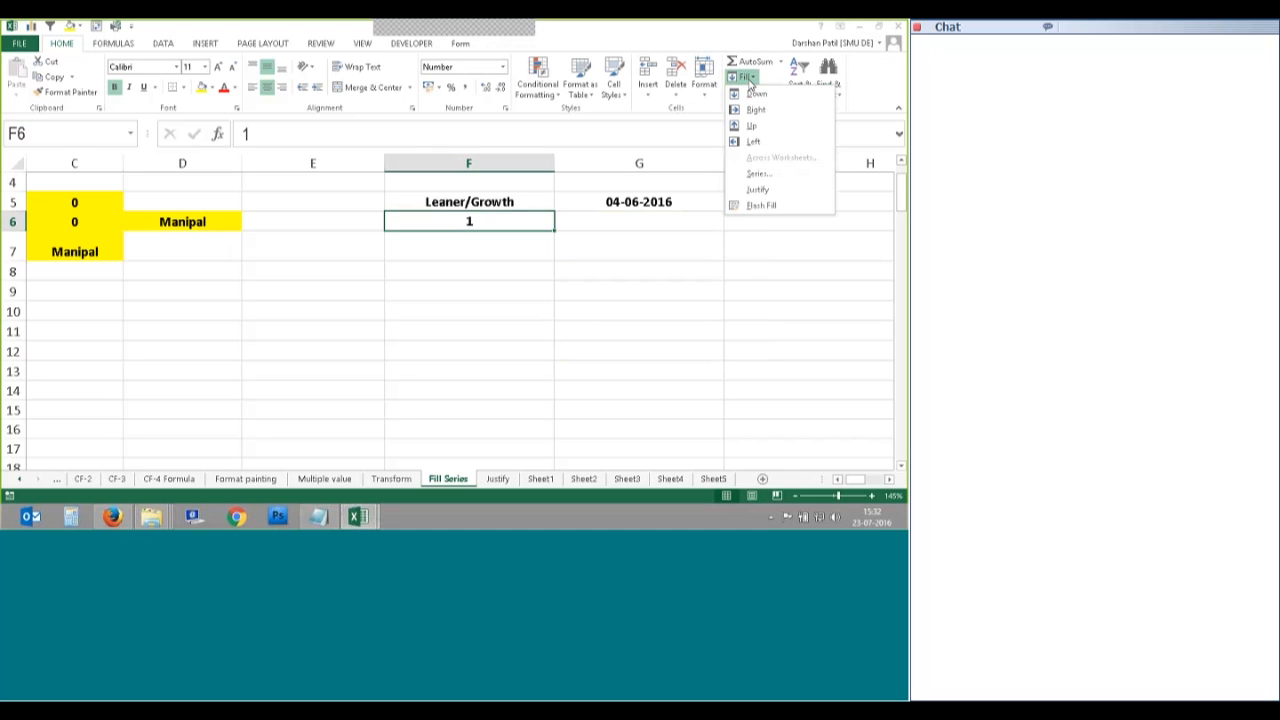
left_click(760, 81)
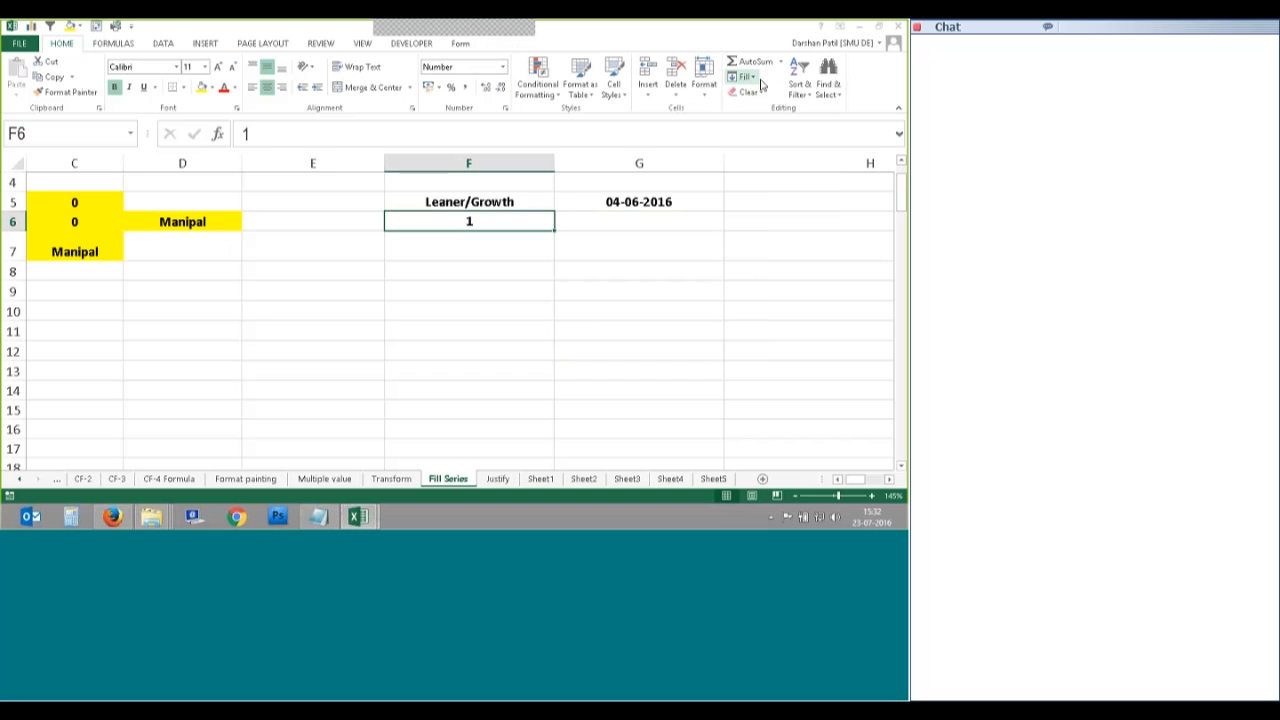
left_click(747, 77)
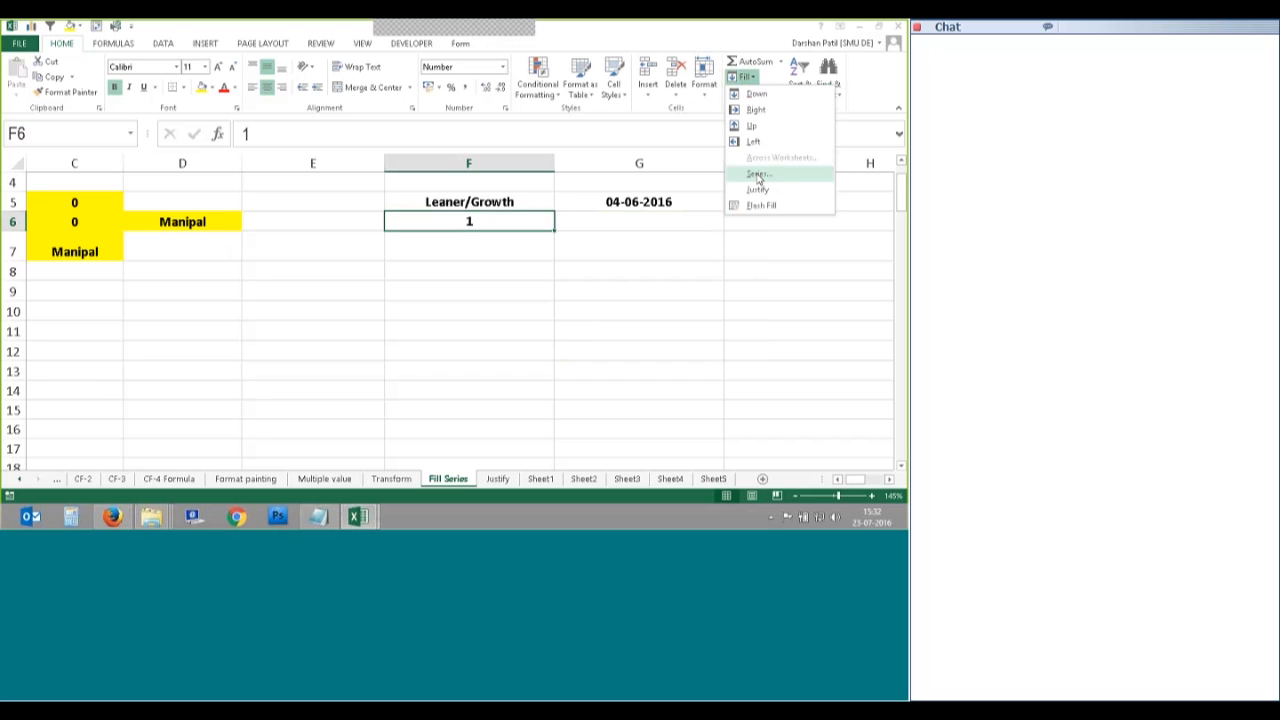
left_click(757, 176)
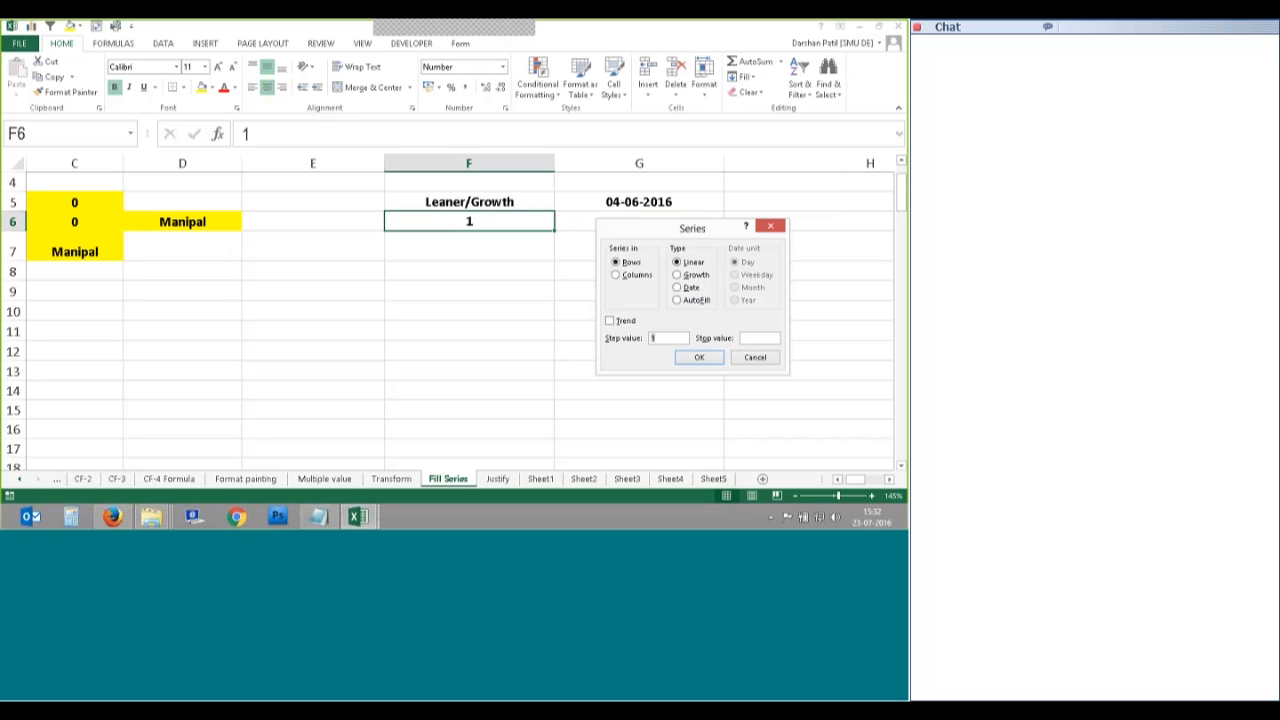
left_click(636, 275)
left_click(677, 287)
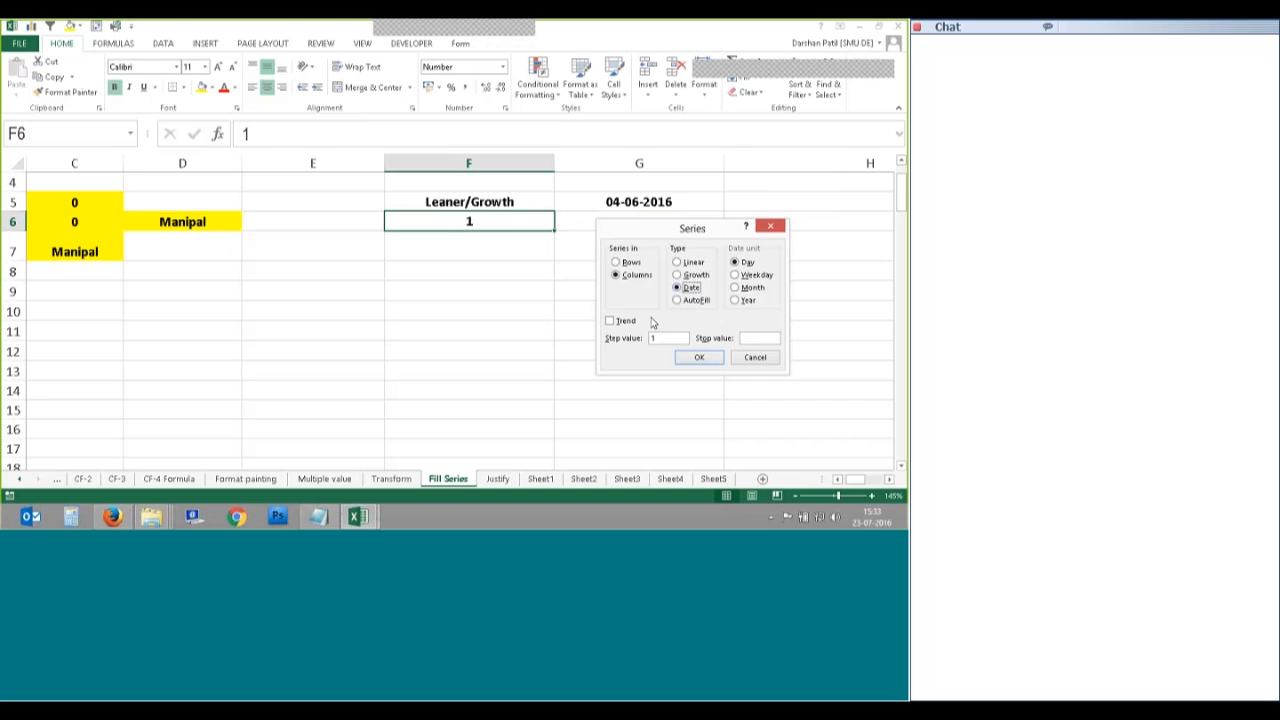
Step: Cancel the Series dialog and enter 23-07-2016 in G5
left_click(757, 359)
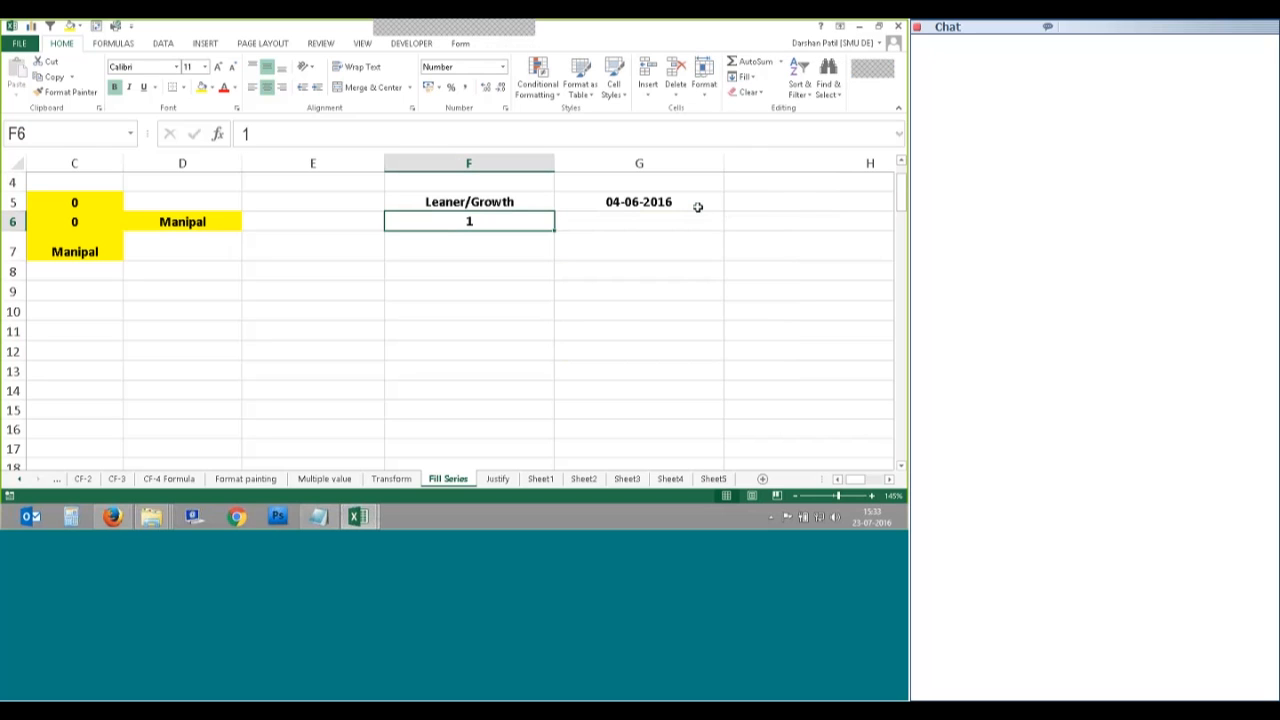
left_click(696, 205)
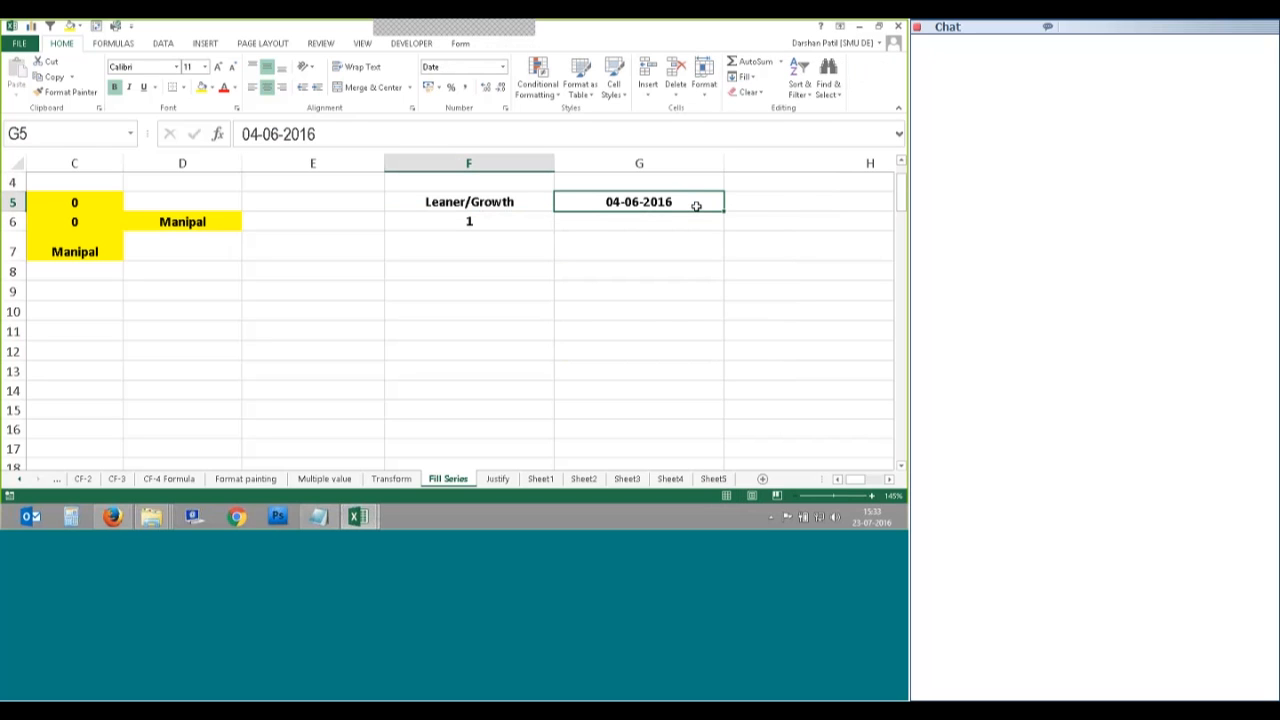
type("23-")
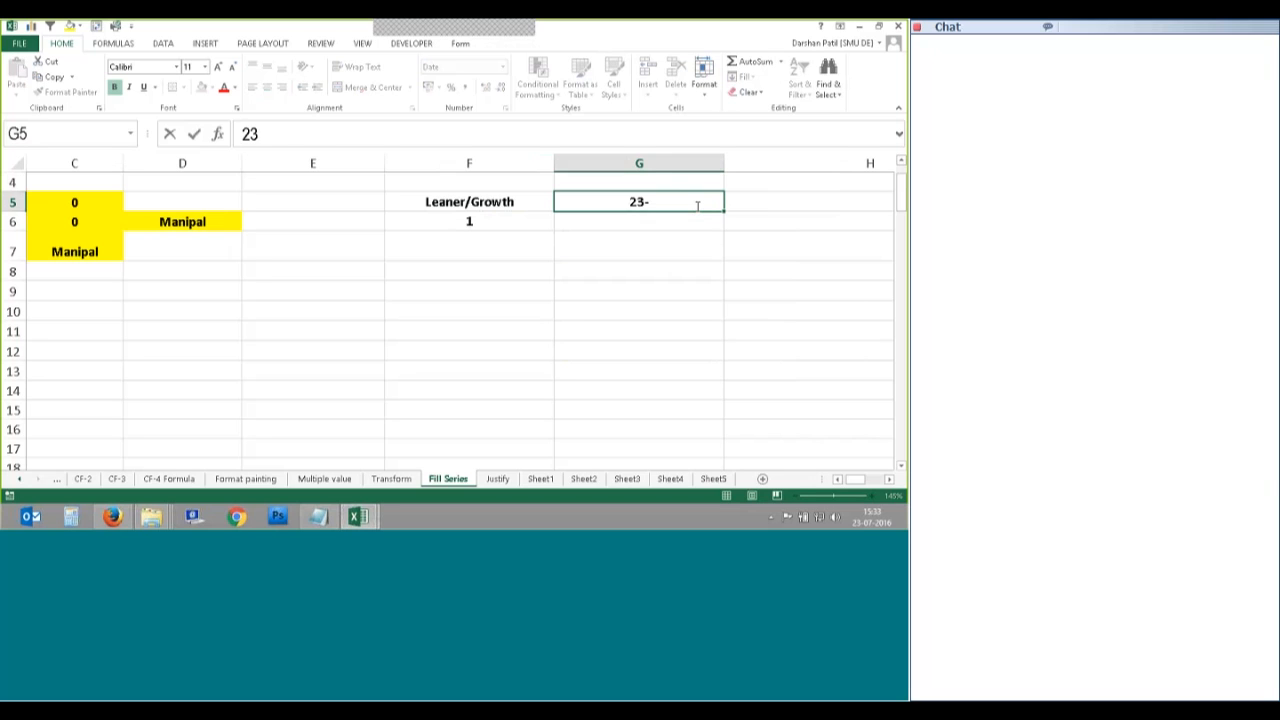
type("07-2016")
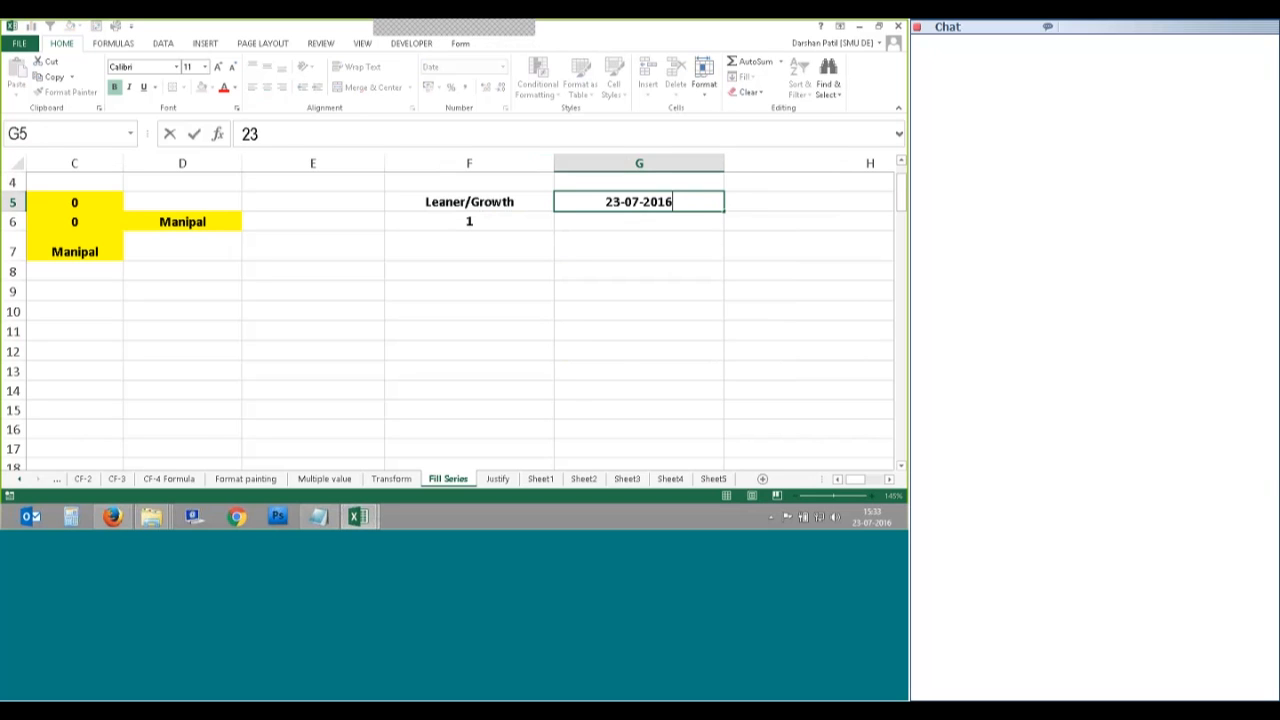
left_click(889, 479)
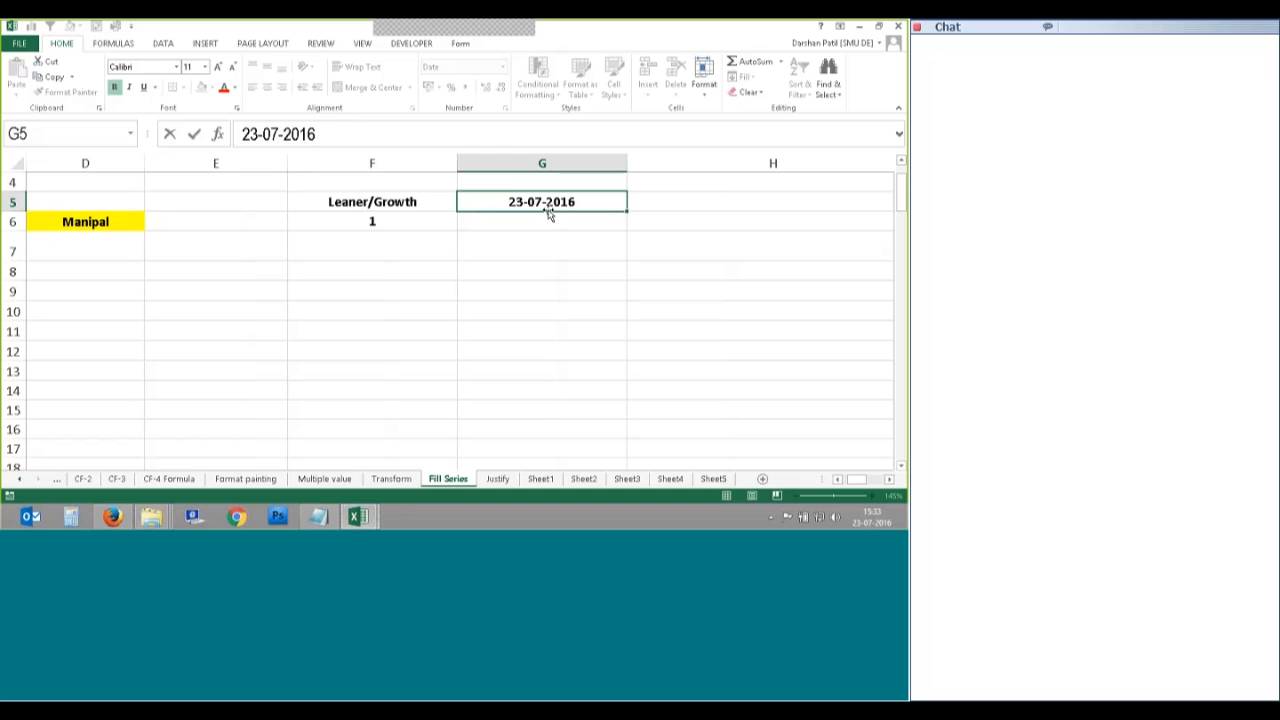
key("ctrl+Return")
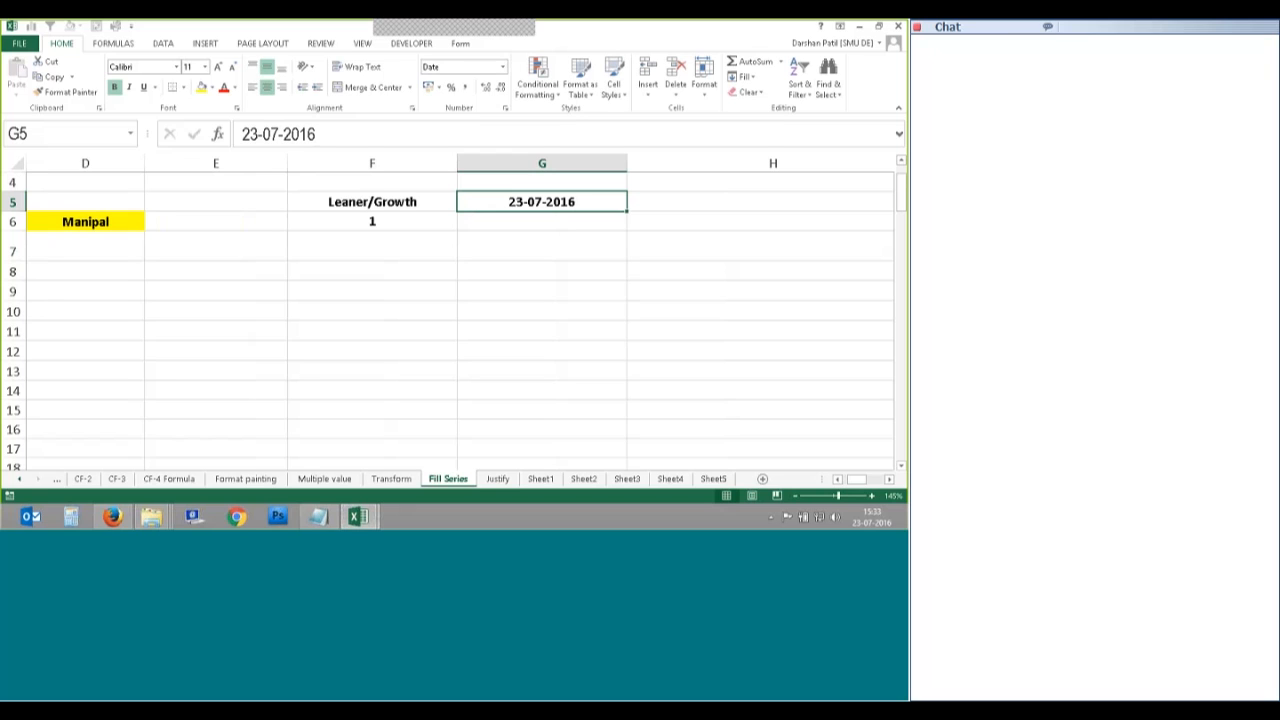
Step: Set the Series settings for G5 to Columns, Date type, Day unit, step 1
key("s")
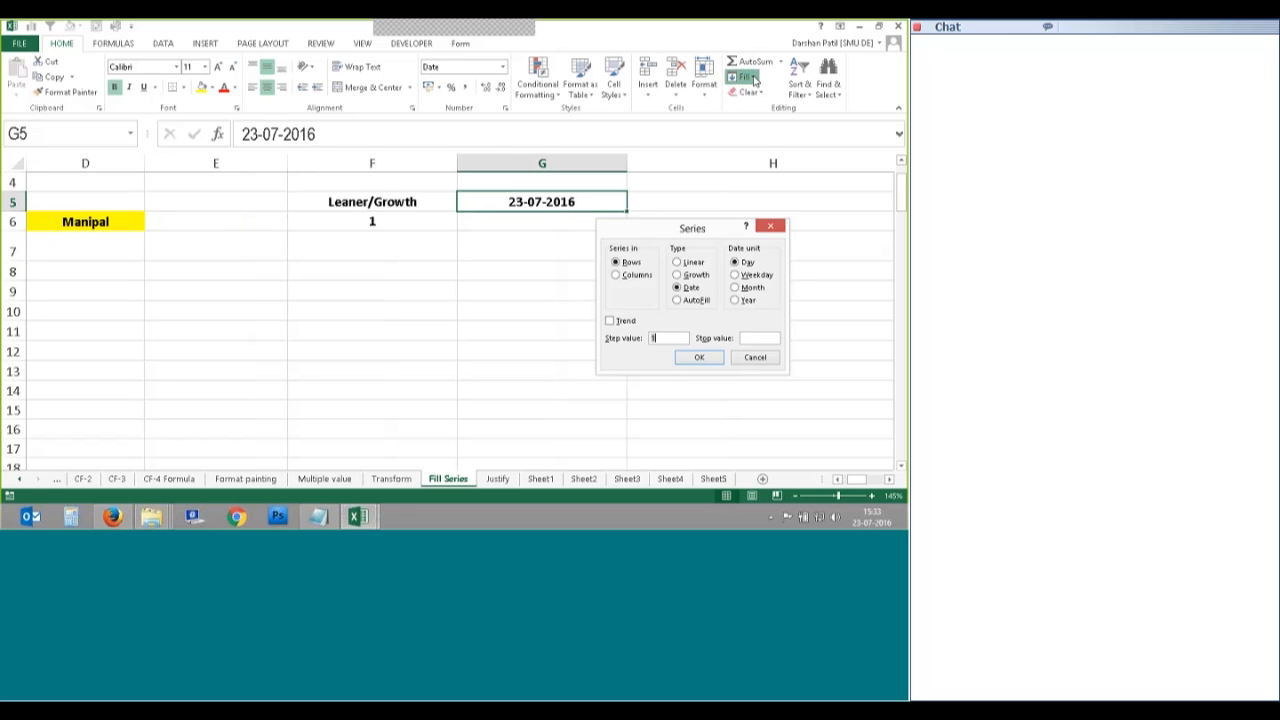
left_click_drag(638, 226, 683, 181)
left_click(668, 226)
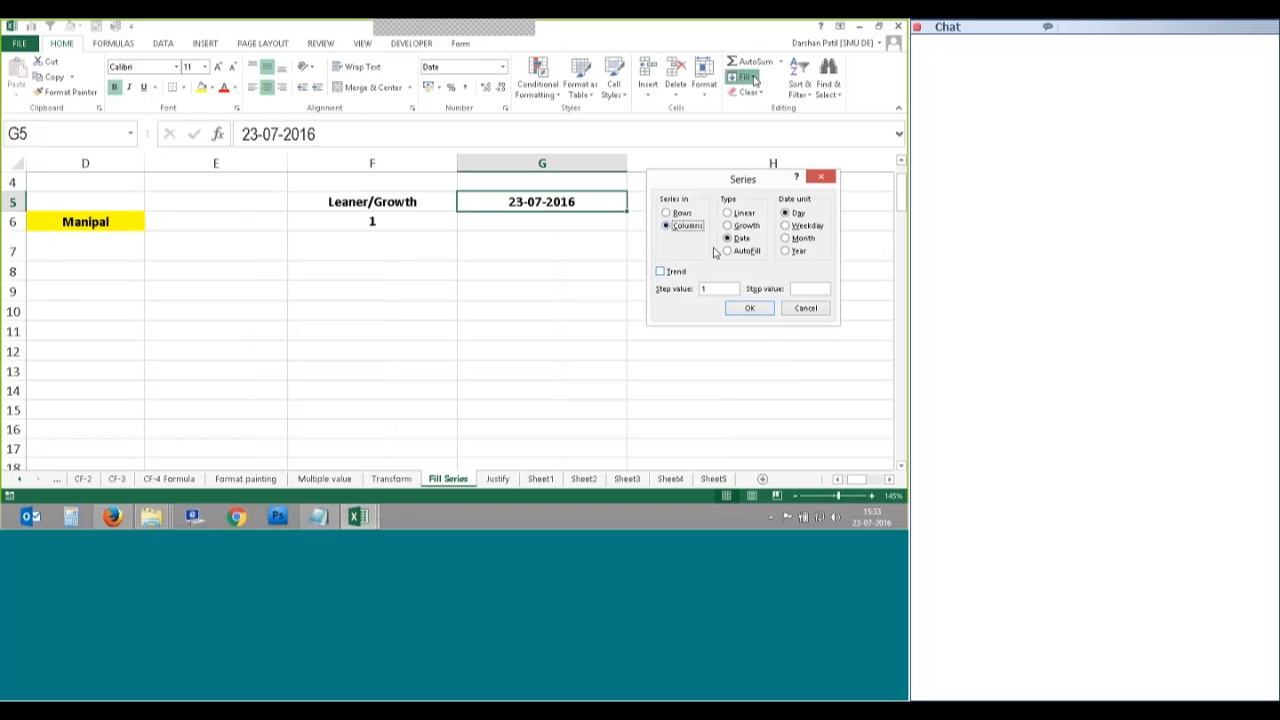
left_click(740, 225)
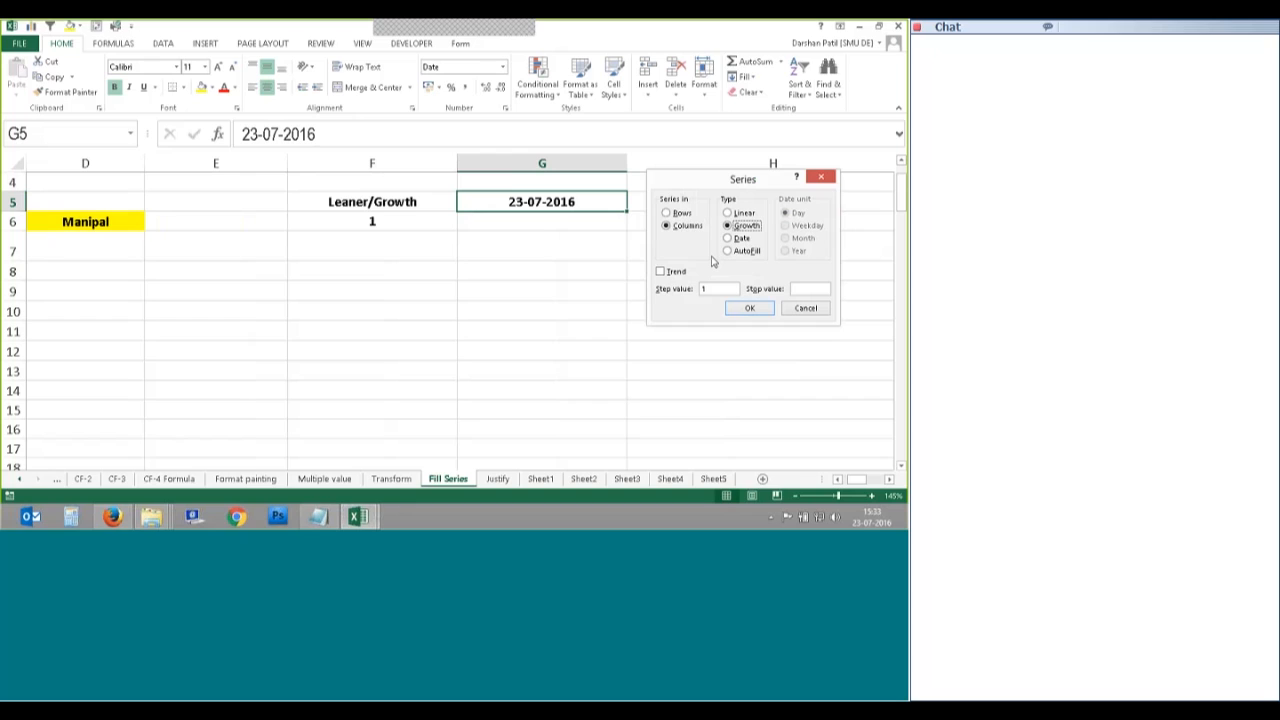
key("Up")
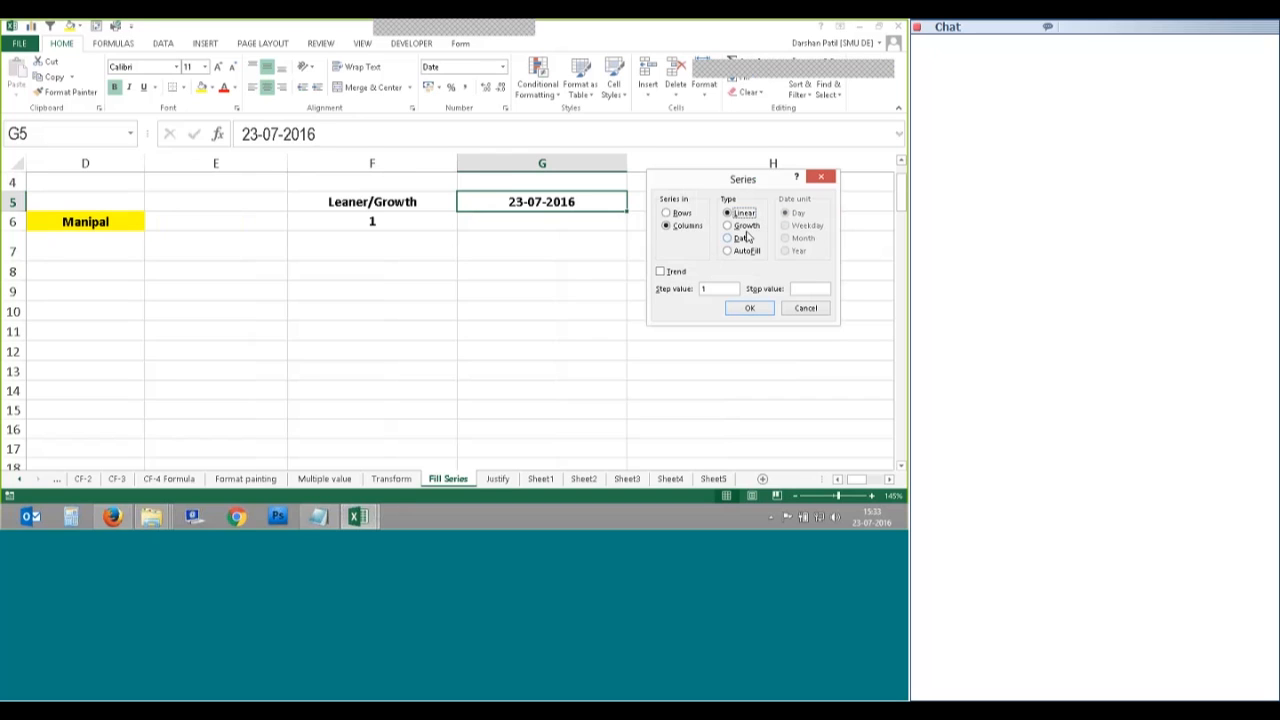
left_click_drag(730, 180, 675, 251)
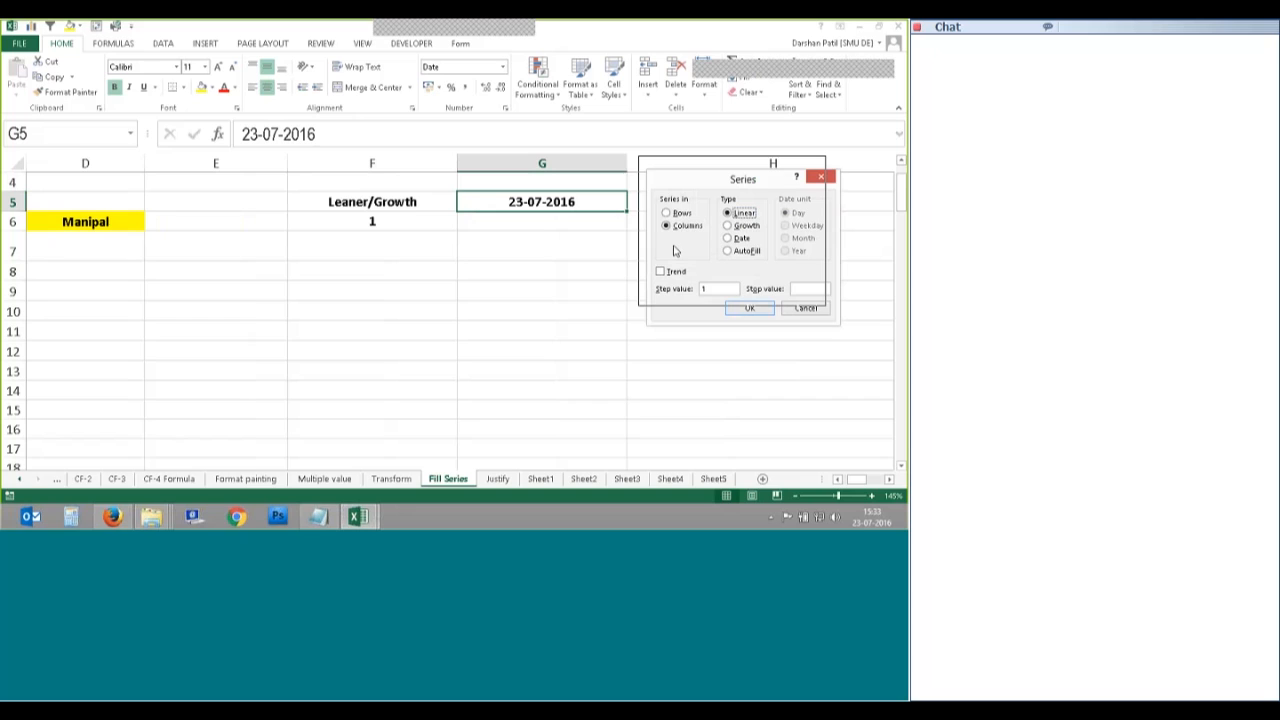
left_click(717, 222)
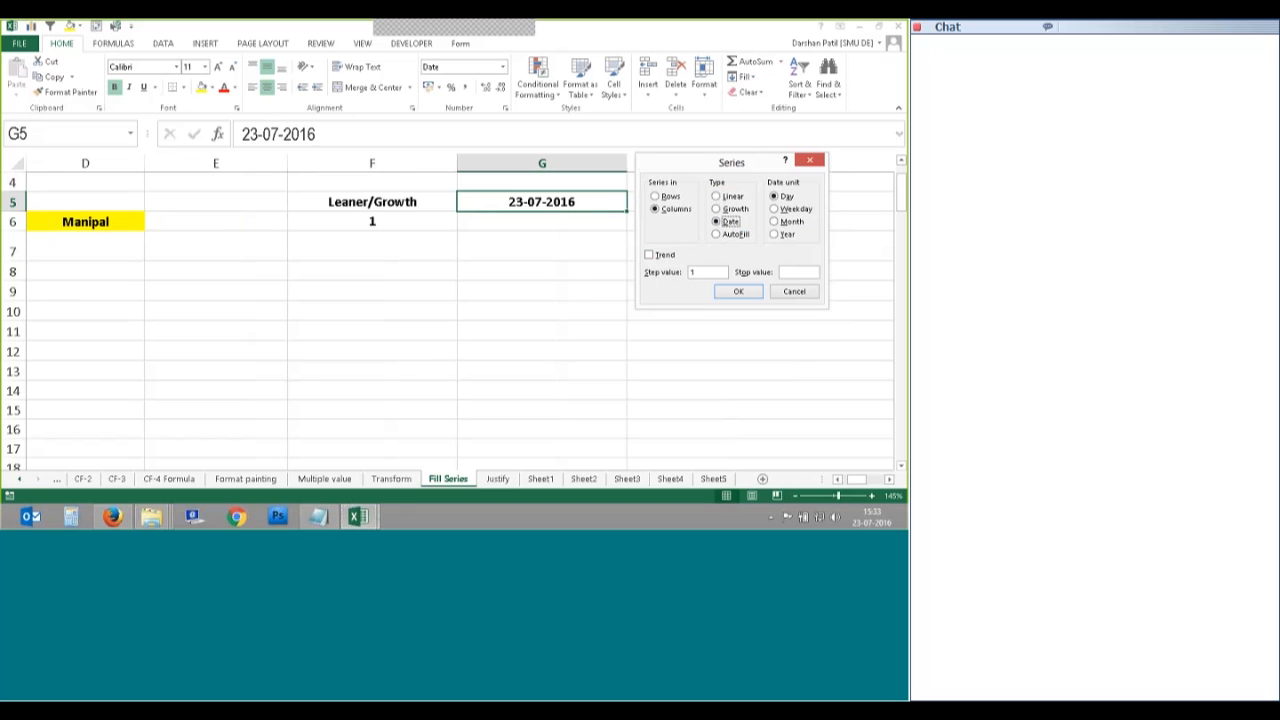
Step: Enter the Series stop date, correcting it to 25-08-2016
left_click_drag(735, 162, 763, 162)
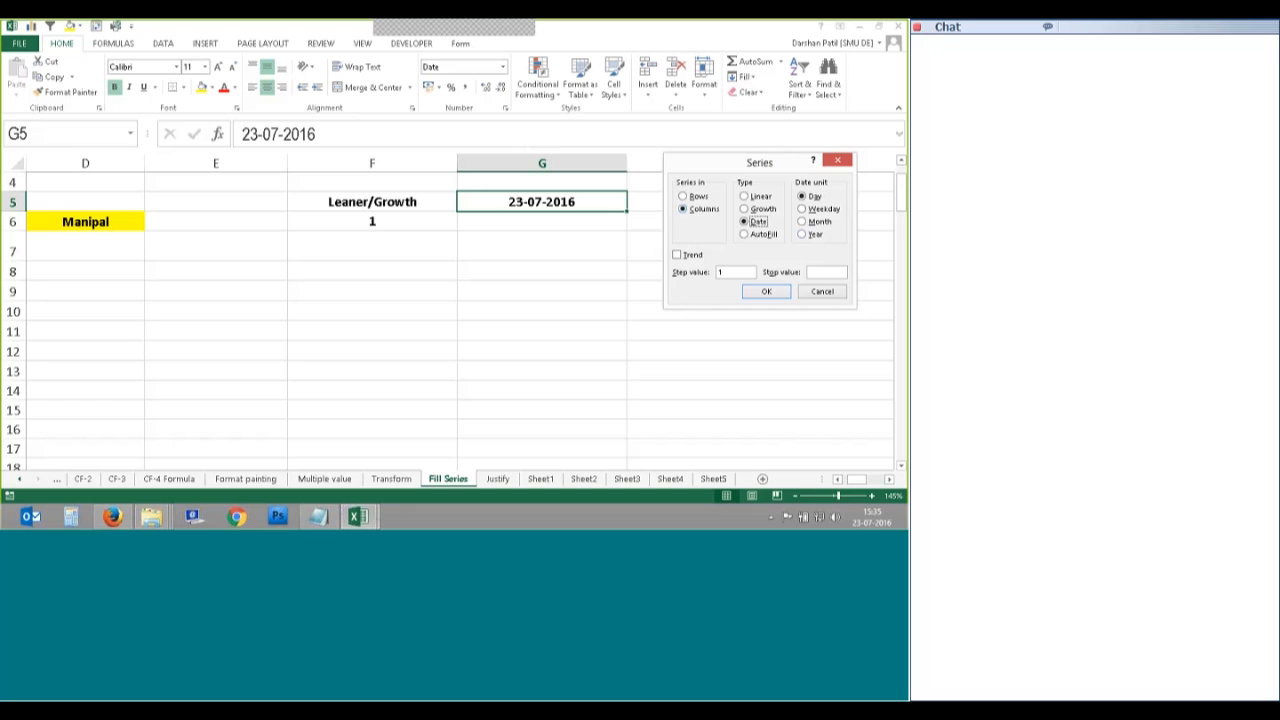
left_click(826, 272)
type("23-08-2016")
double_click(830, 273)
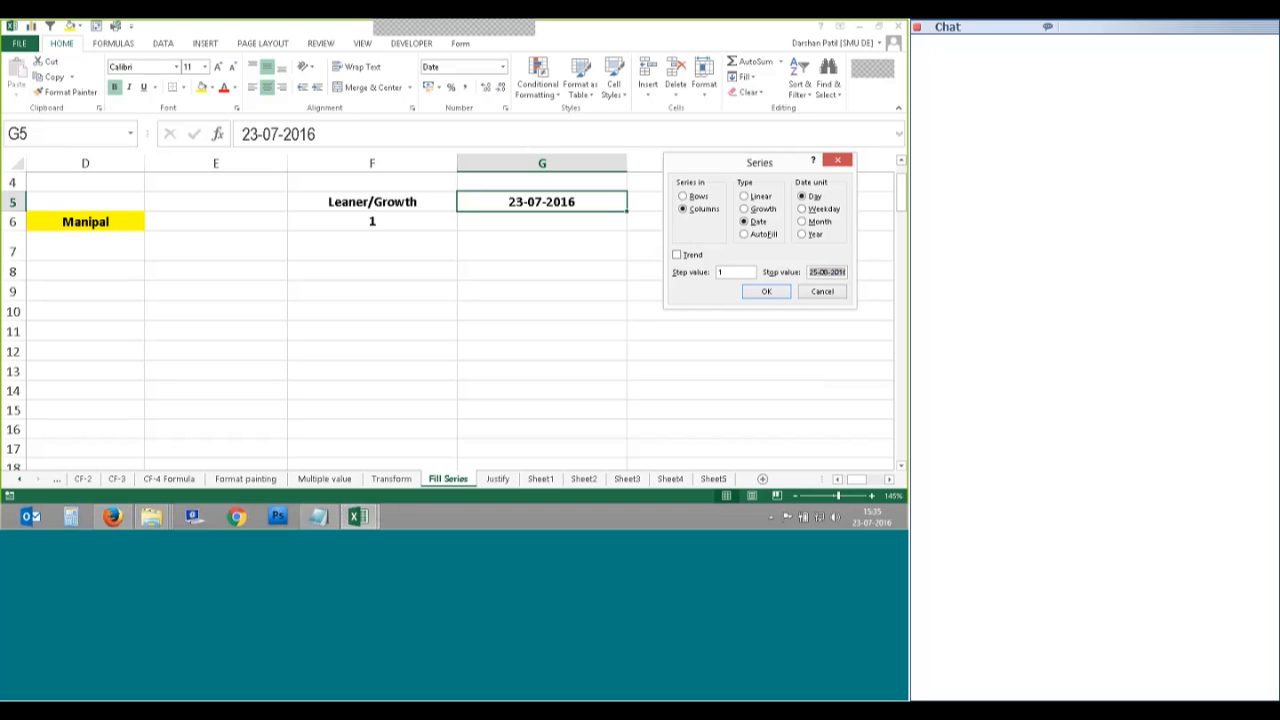
left_click(834, 272)
Step: Fill the daily dates down column G, jump to the last date, and reselect G5
left_click(766, 291)
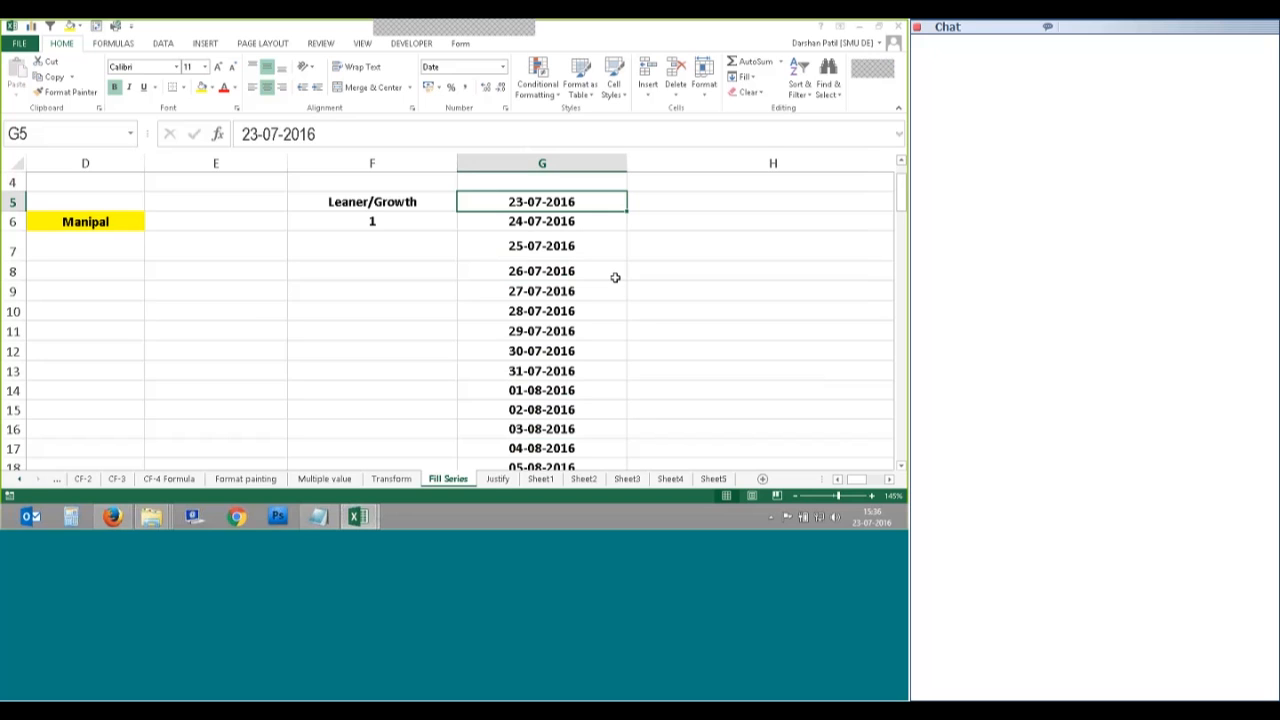
scroll(545, 358, "down", 9)
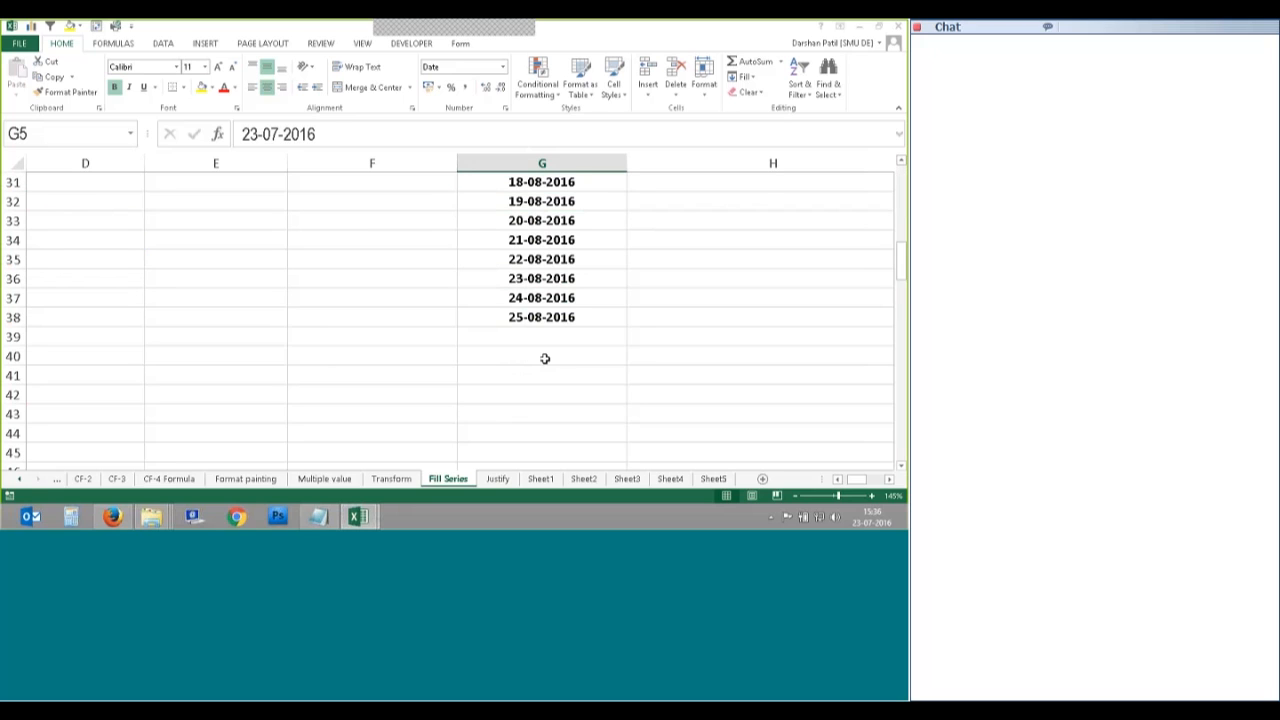
key("ctrl+Down")
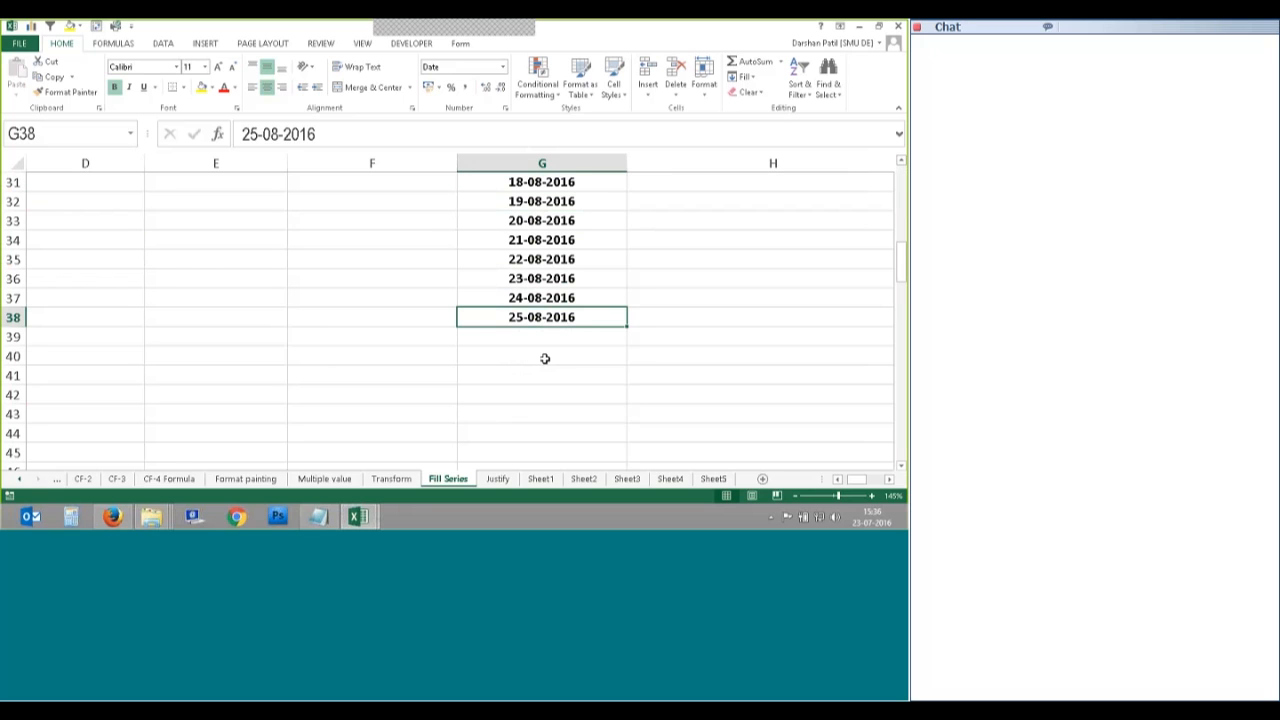
scroll(545, 358, "up", 10)
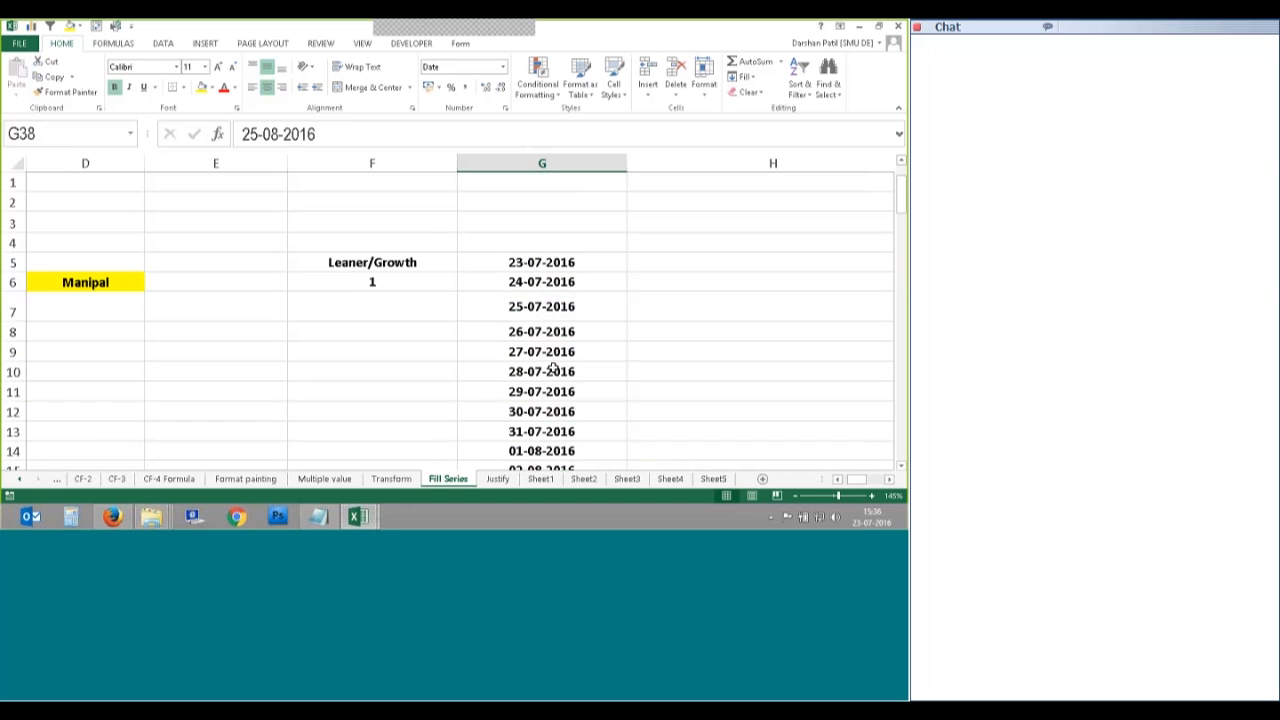
scroll(553, 369, "down", 1)
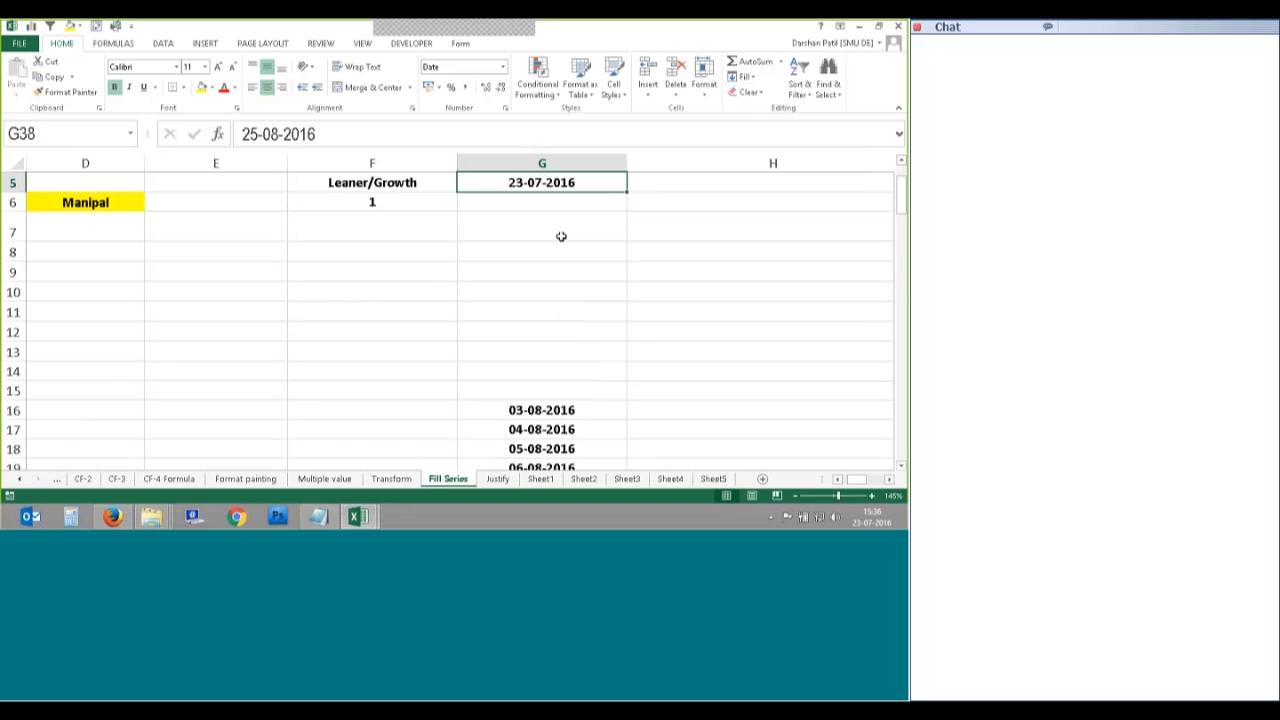
left_click(600, 182)
left_click(743, 77)
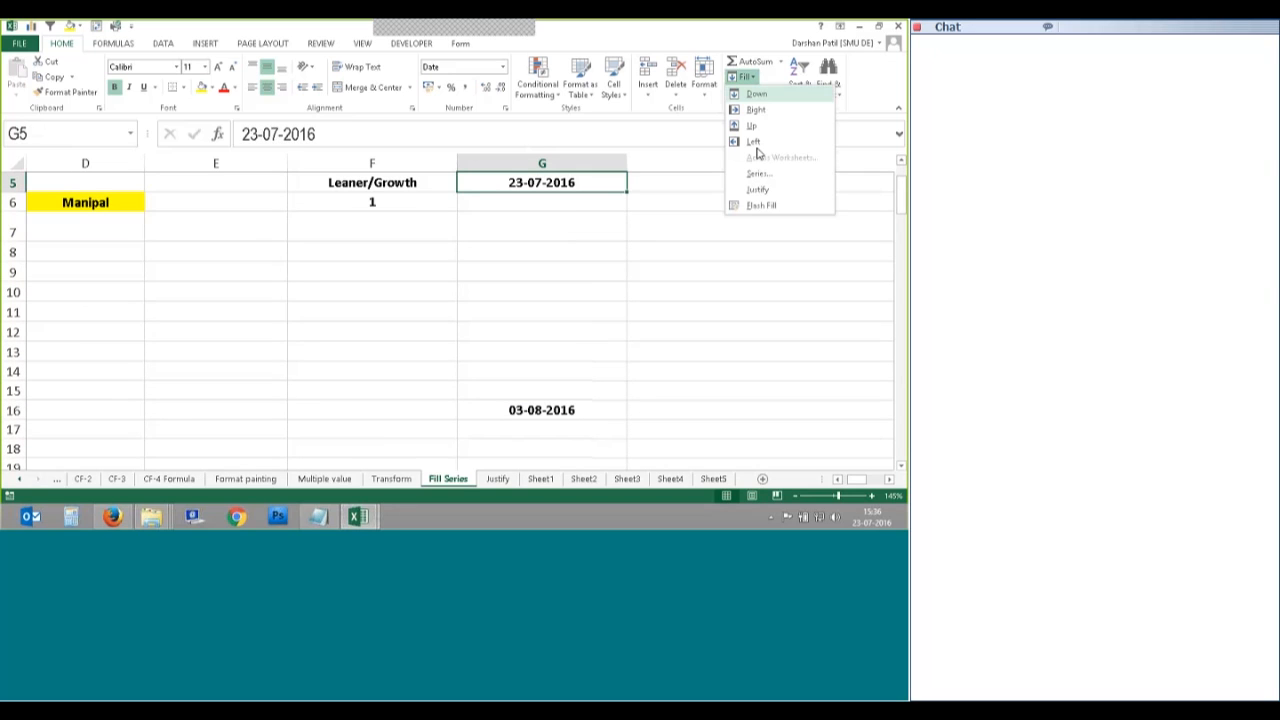
Step: Fill column G with a Weekday date series in Columns, stopping at 25-10-2016
left_click(759, 173)
left_click(702, 210)
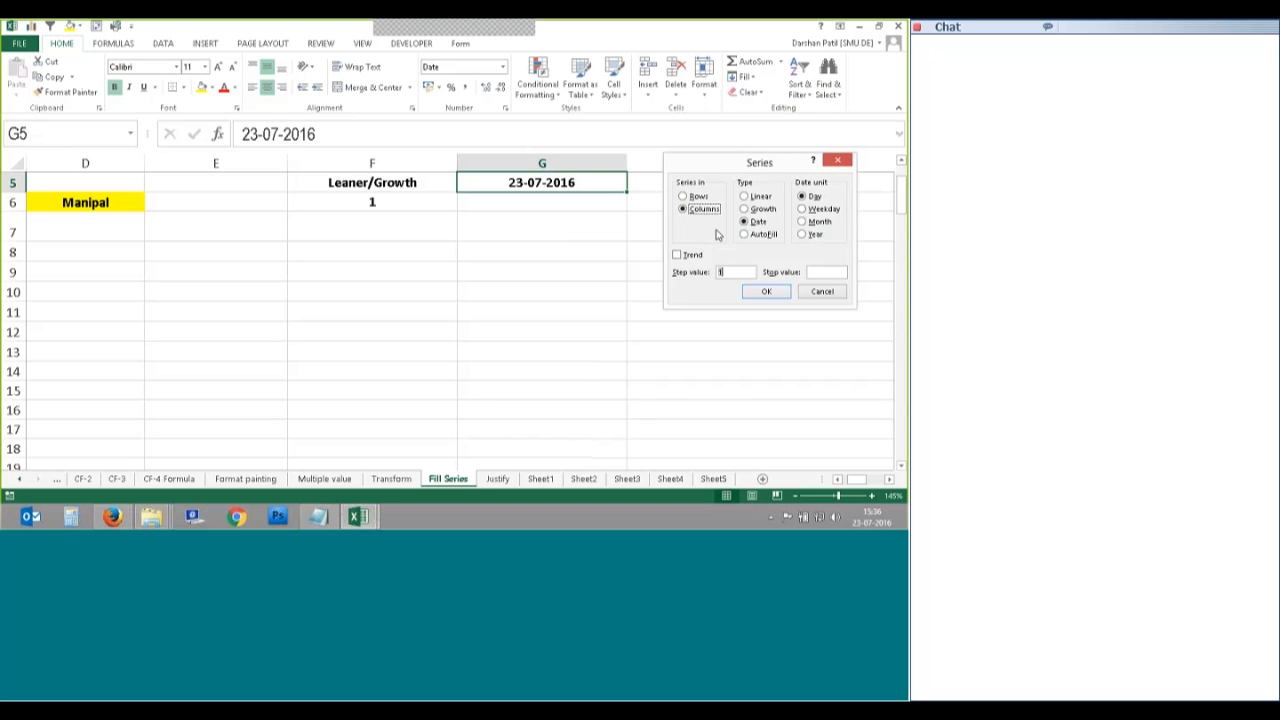
left_click(818, 208)
left_click_drag(711, 162, 705, 199)
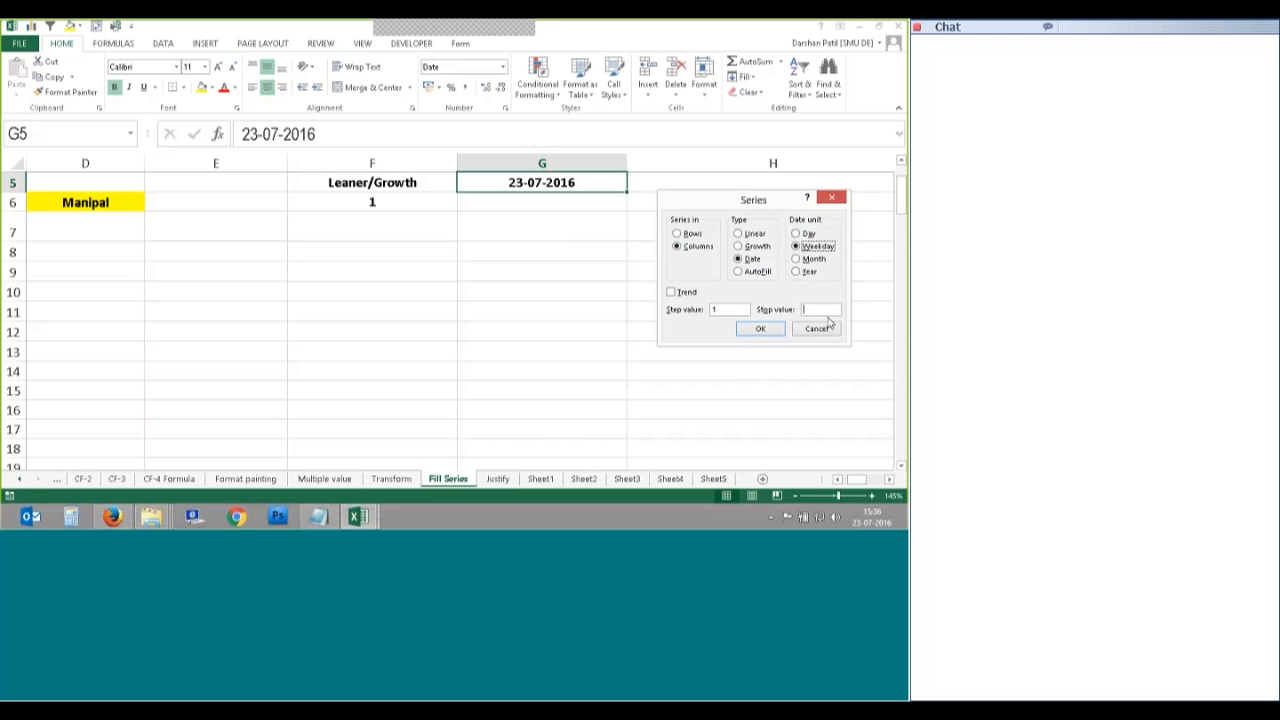
type("25-10-2016")
left_click(768, 330)
left_click(776, 334)
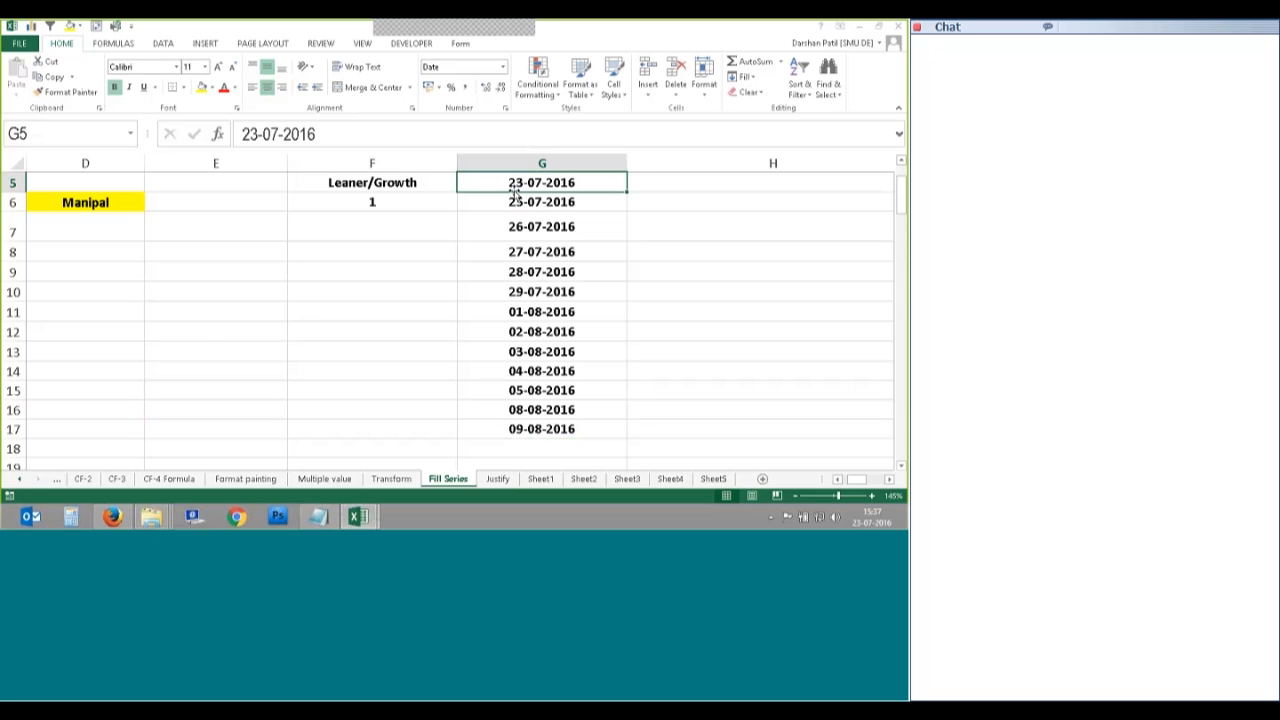
Step: Check in the calendar which weekday 23 July 2016 is, then select G5
mouse_move(871, 524)
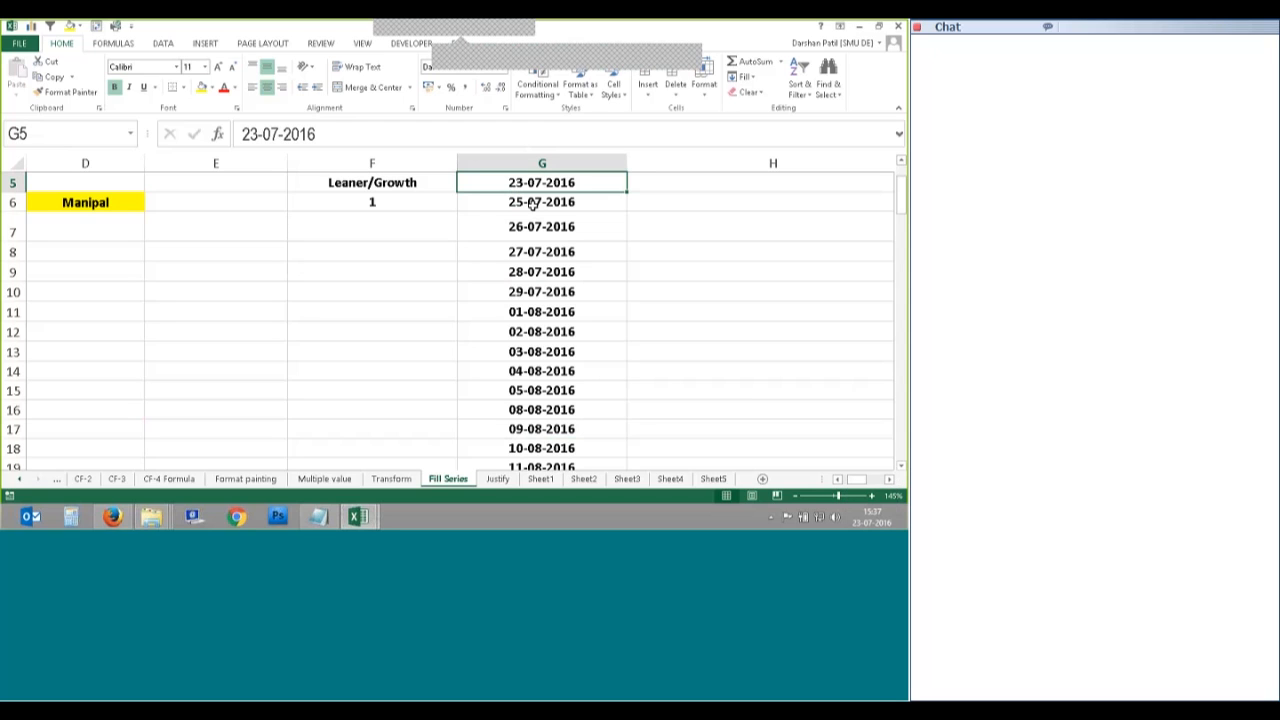
left_click(534, 206)
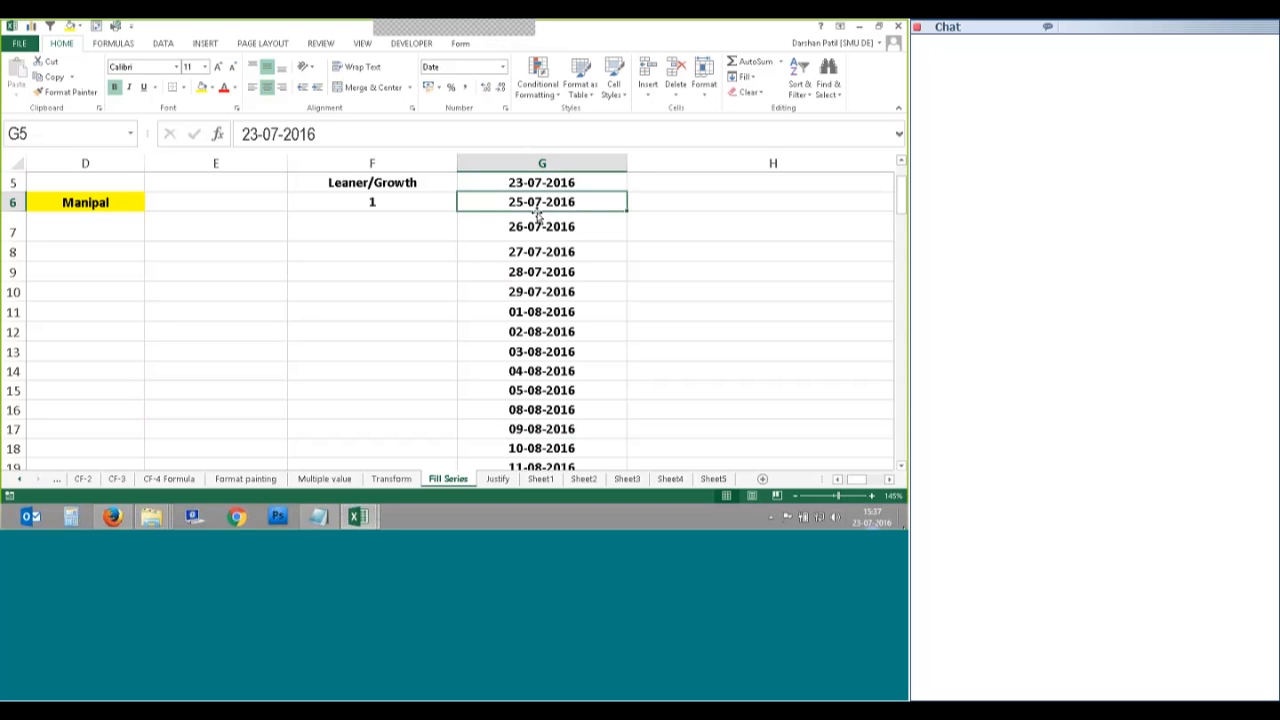
left_click(872, 517)
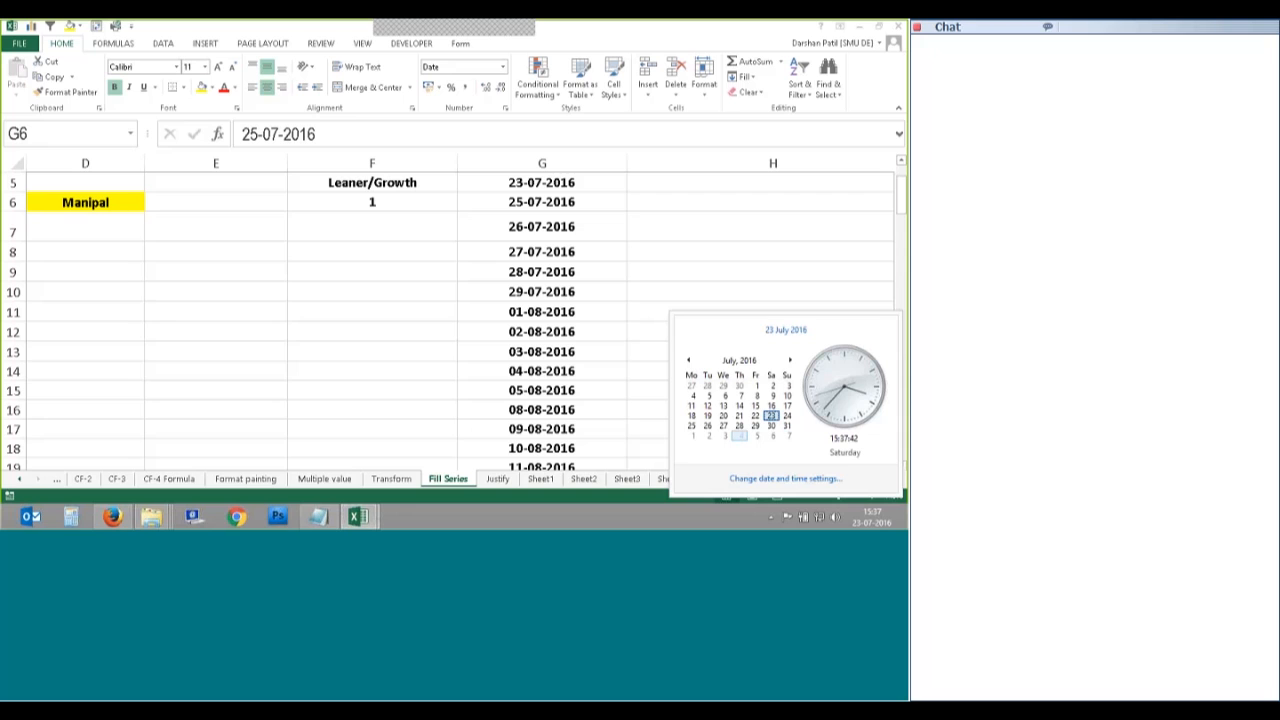
left_click(644, 315)
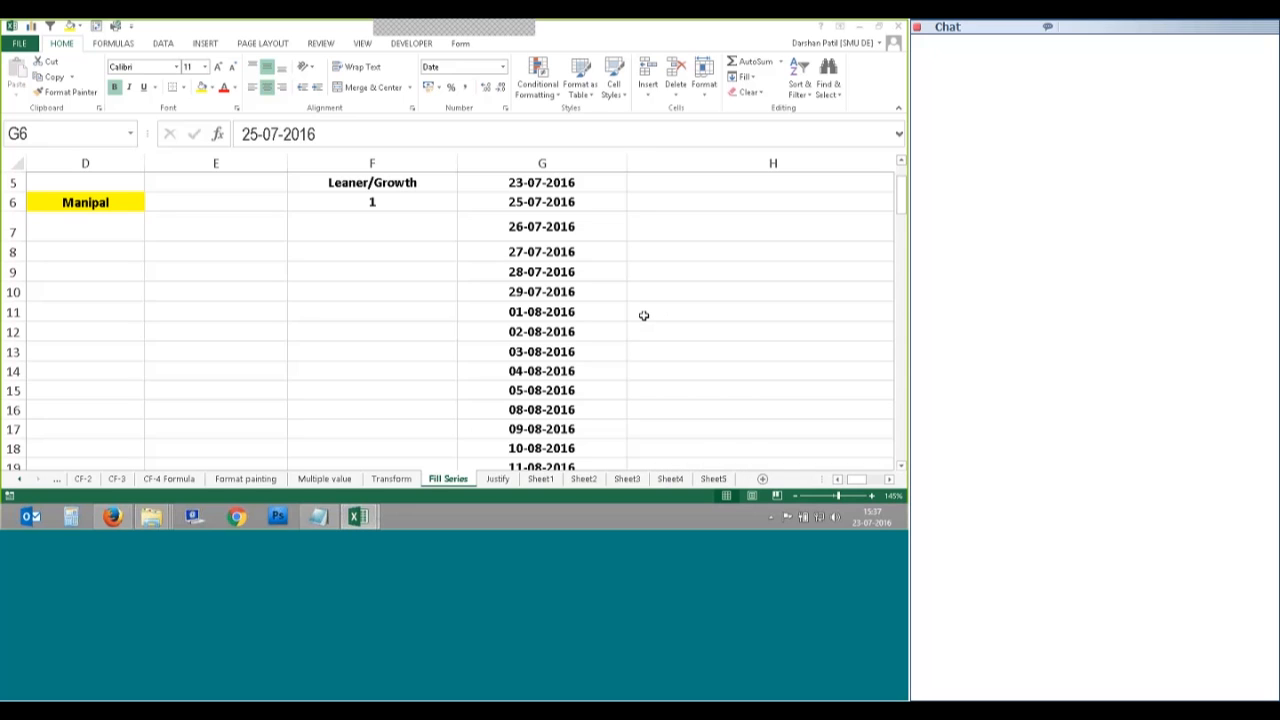
scroll(644, 315, "up", 1)
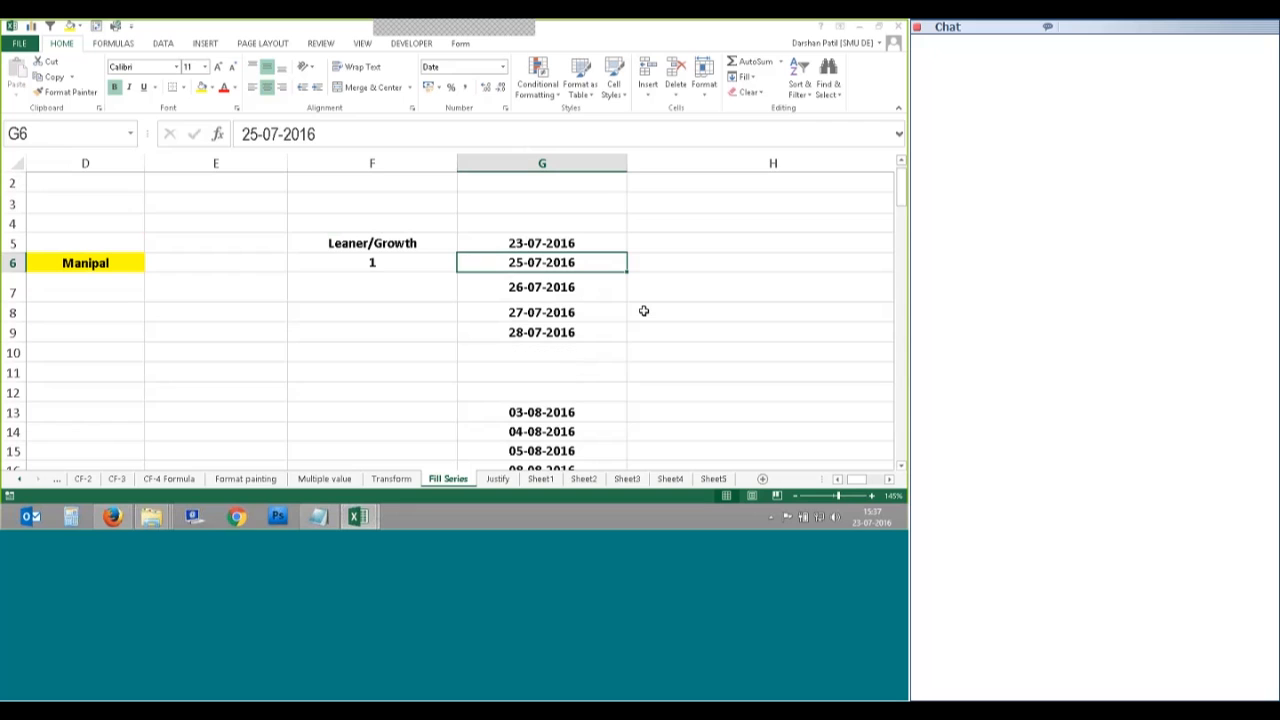
left_click(617, 240)
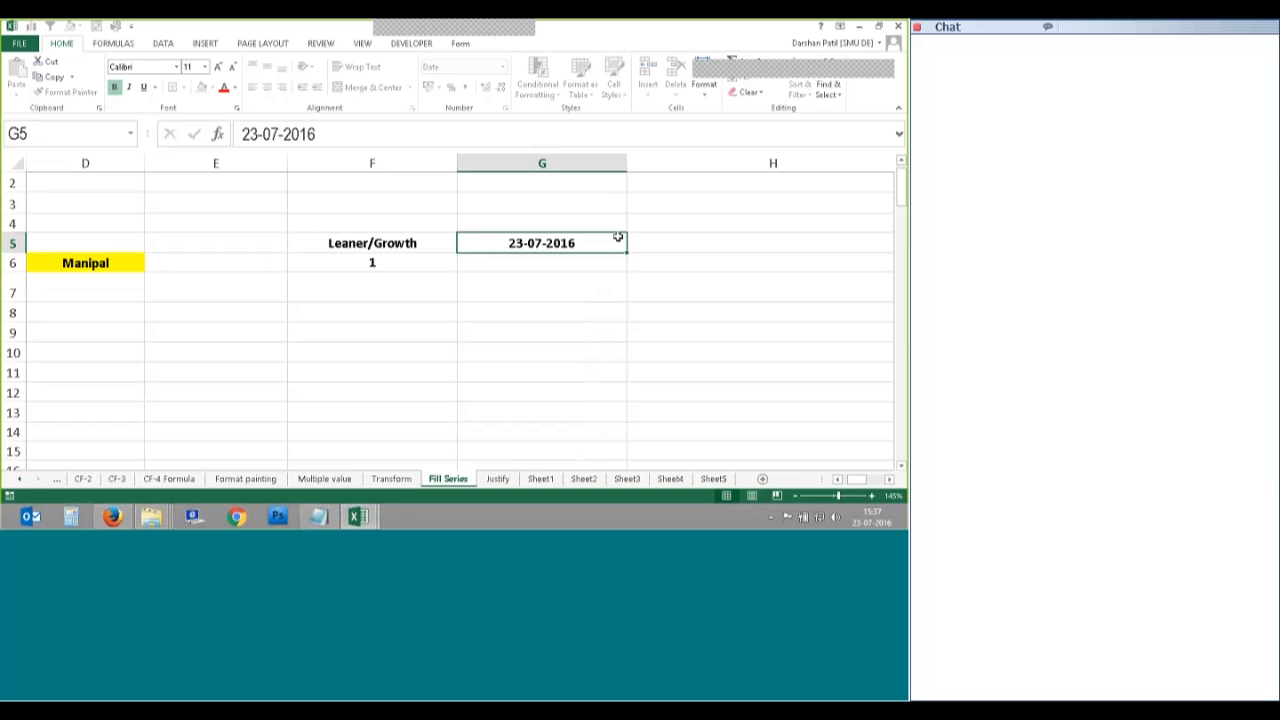
Step: Change the start date in G5 to 22-07-2016
double_click(516, 243)
type("2")
key("Delete")
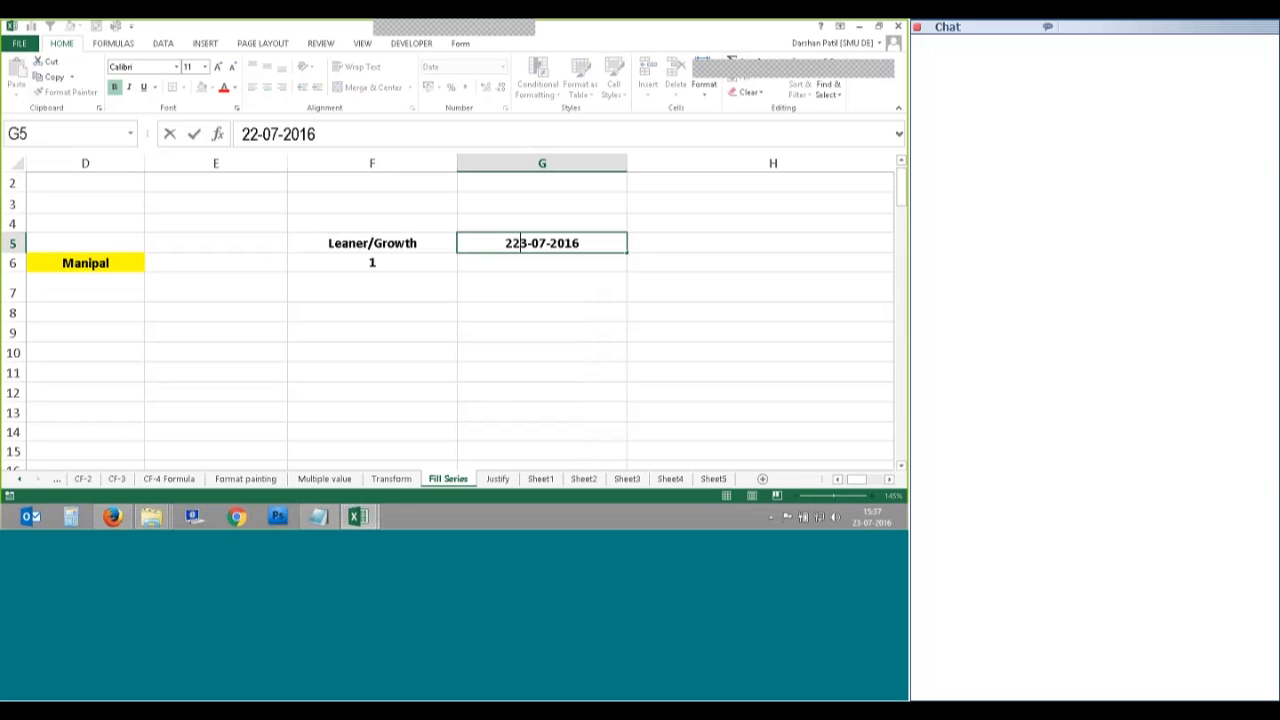
left_click(747, 77)
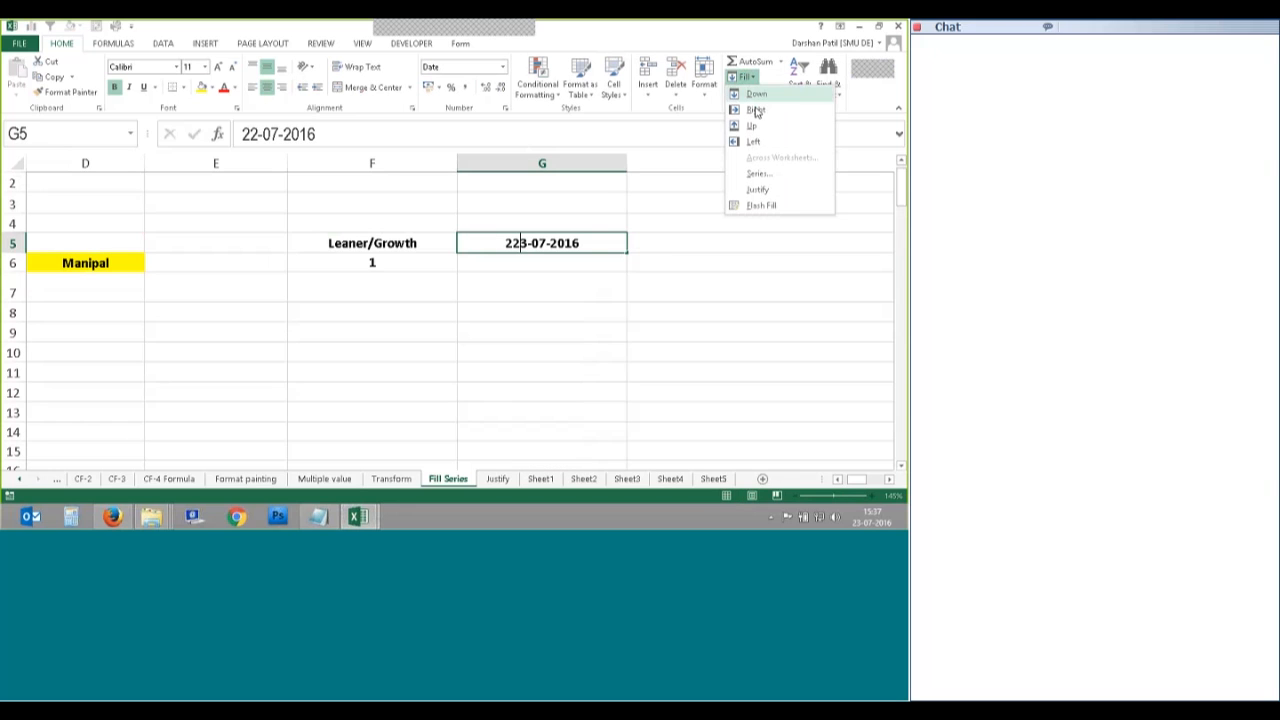
Step: Fill a Weekday date series down column G with stop value 22-08-2016
left_click(759, 171)
left_click(689, 248)
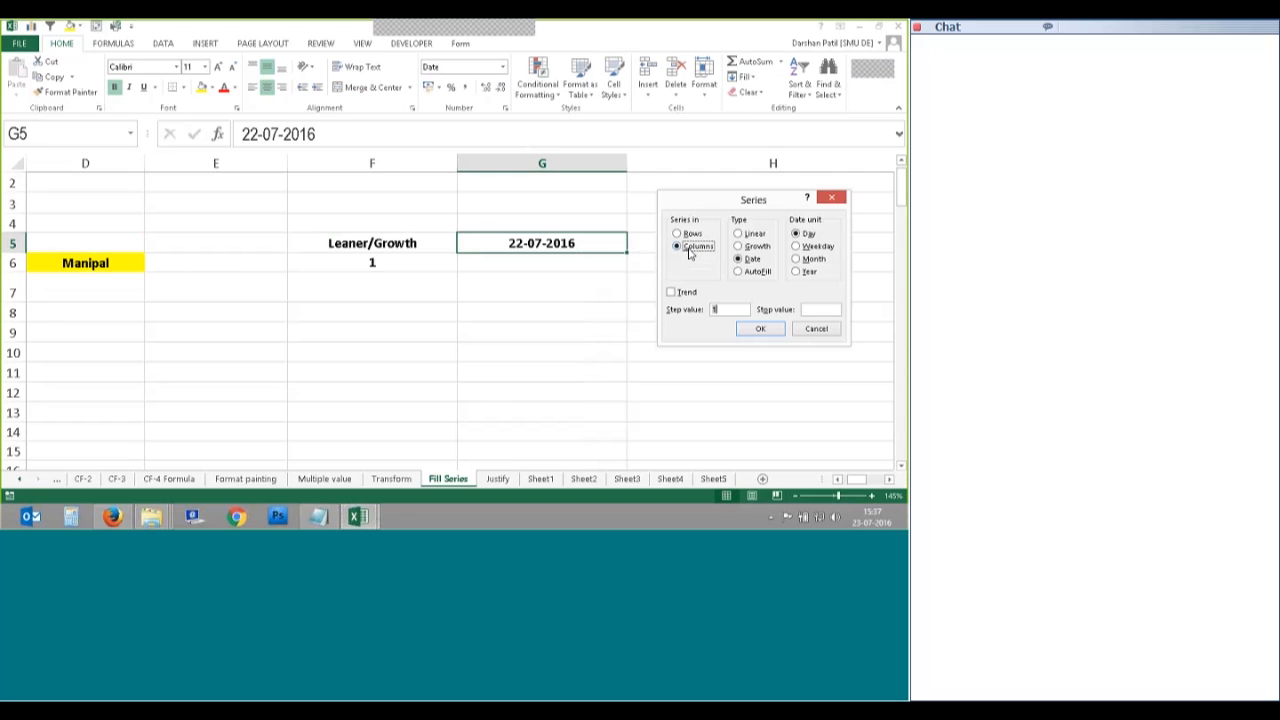
left_click(808, 247)
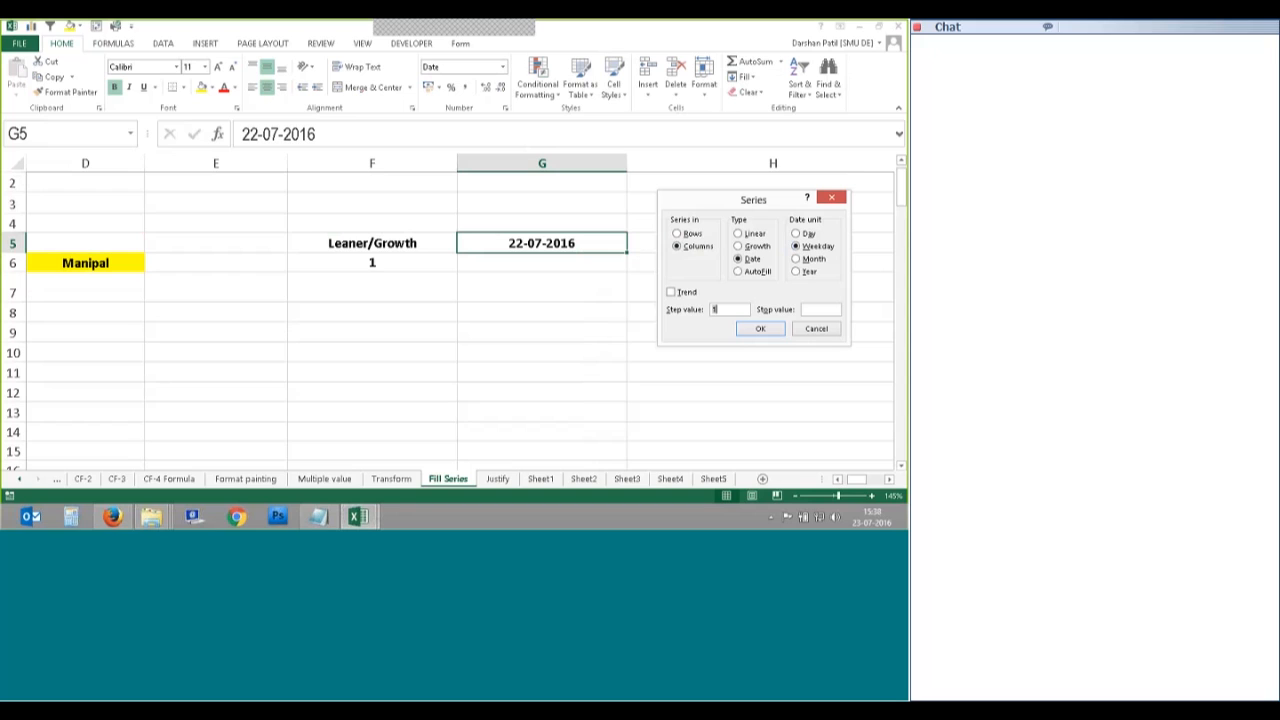
key("Tab")
type("22-08-2016")
left_click(760, 329)
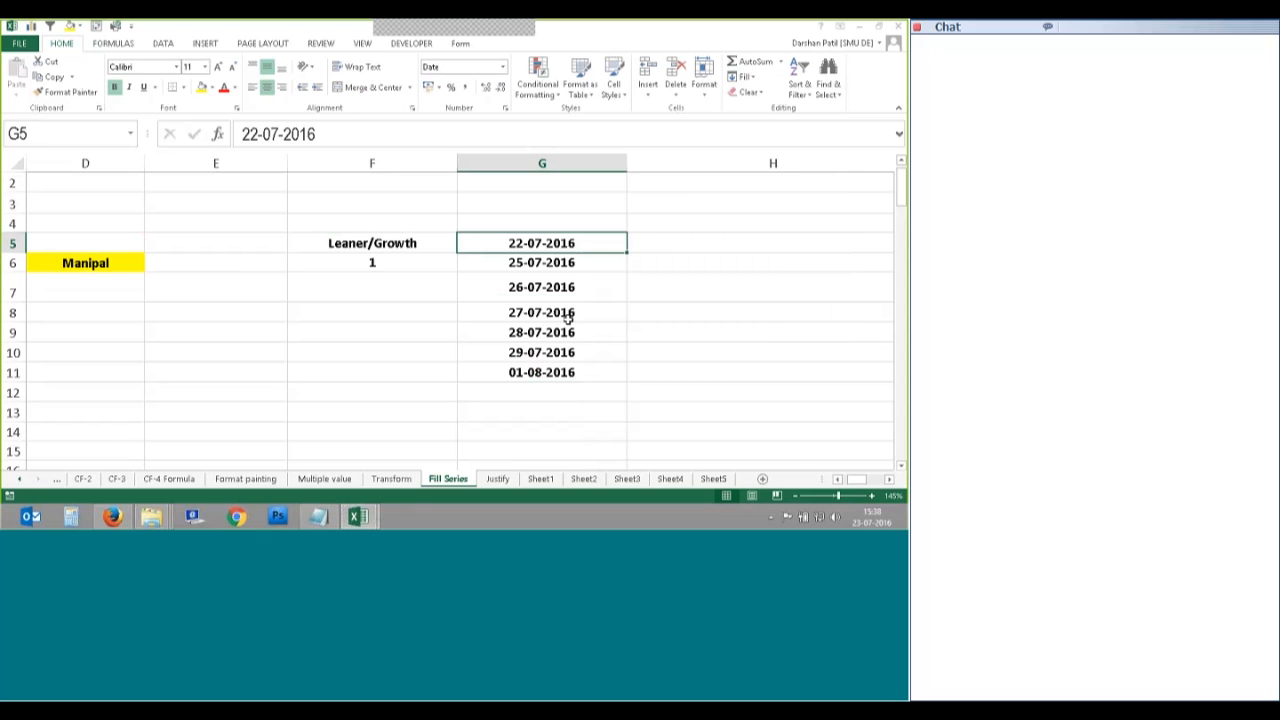
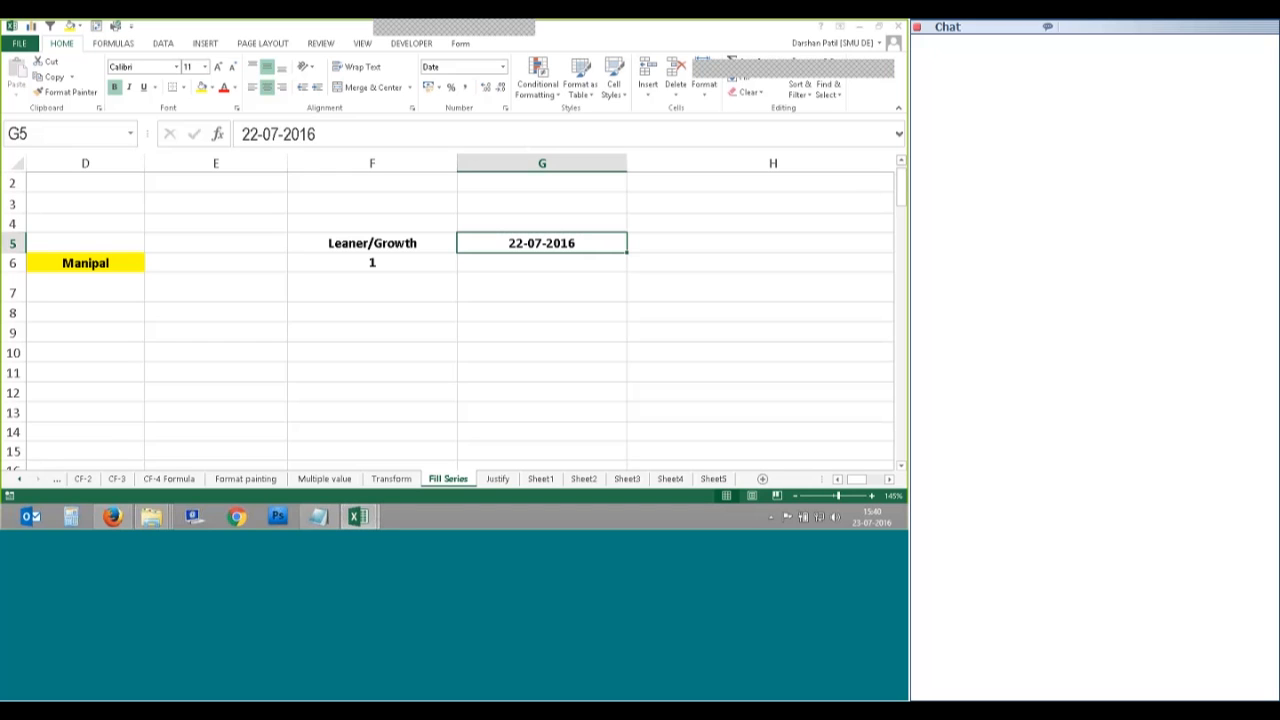
Step: Review the NETWORKDAYS formula in C15 of the Session-3 workbook, leaving it unchanged
mouse_move(358, 516)
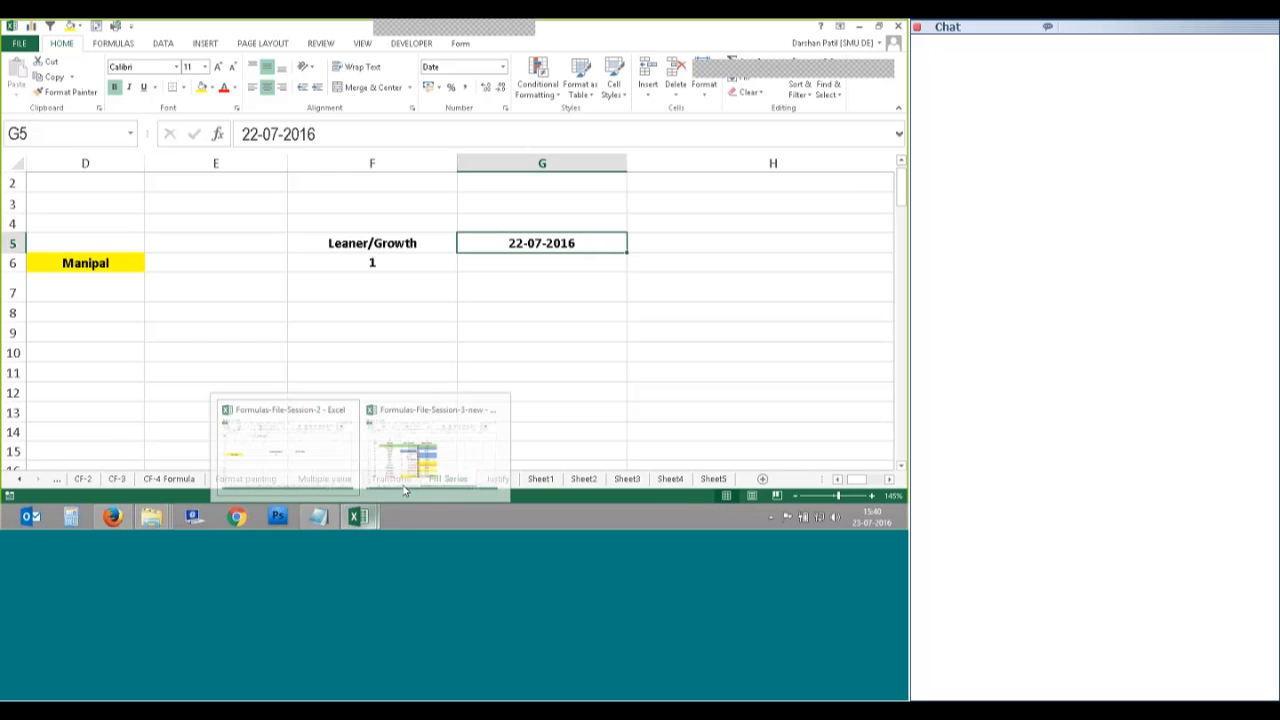
left_click(405, 490)
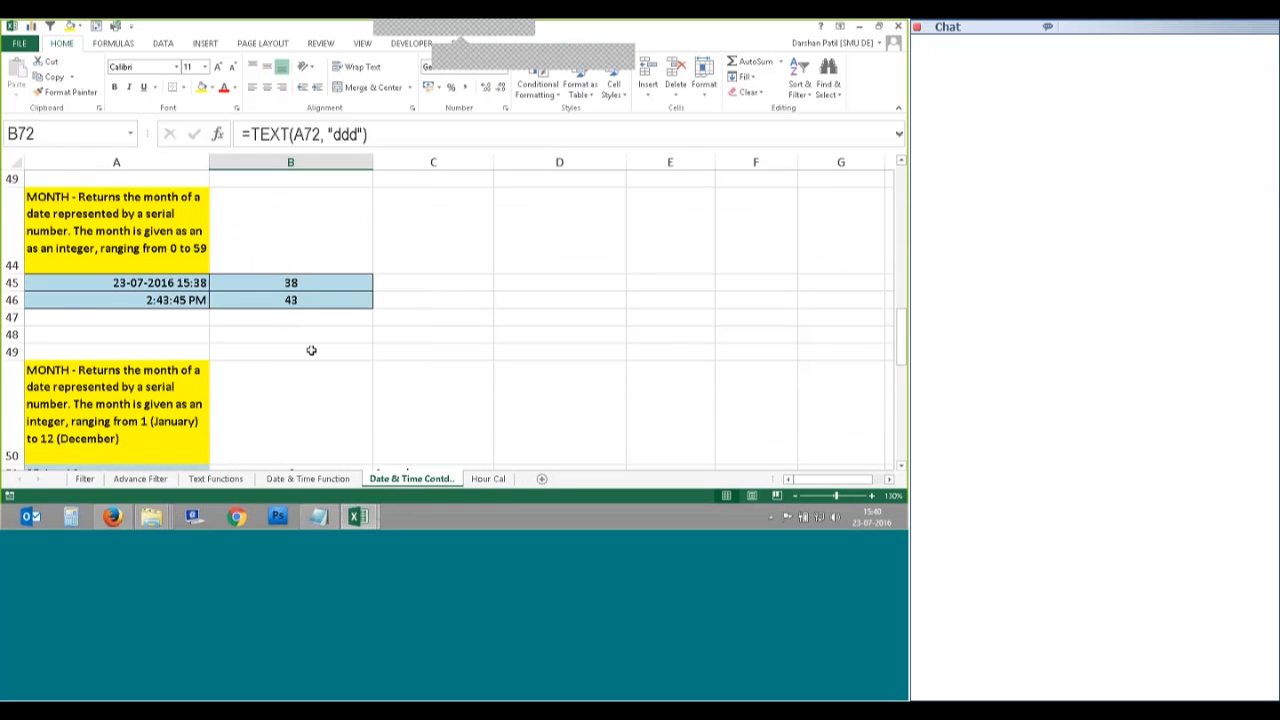
scroll(295, 354, "up", 6)
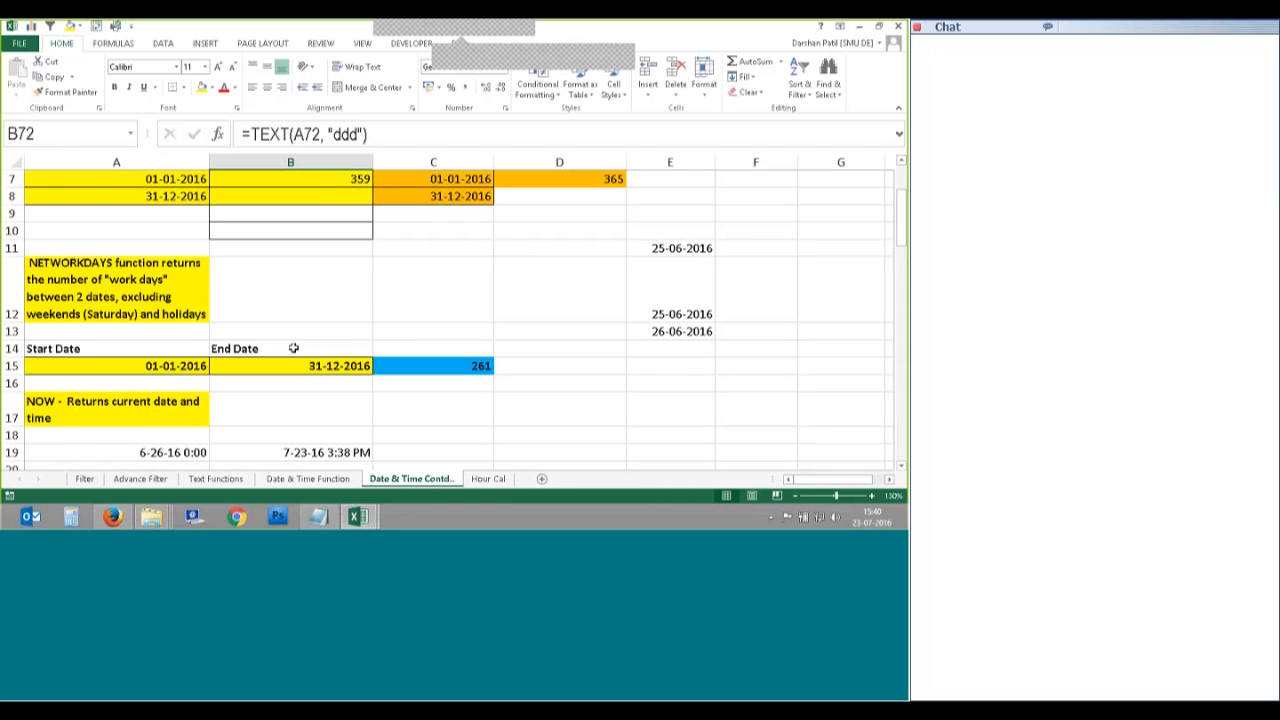
scroll(178, 407, "down", 2)
left_click(443, 452)
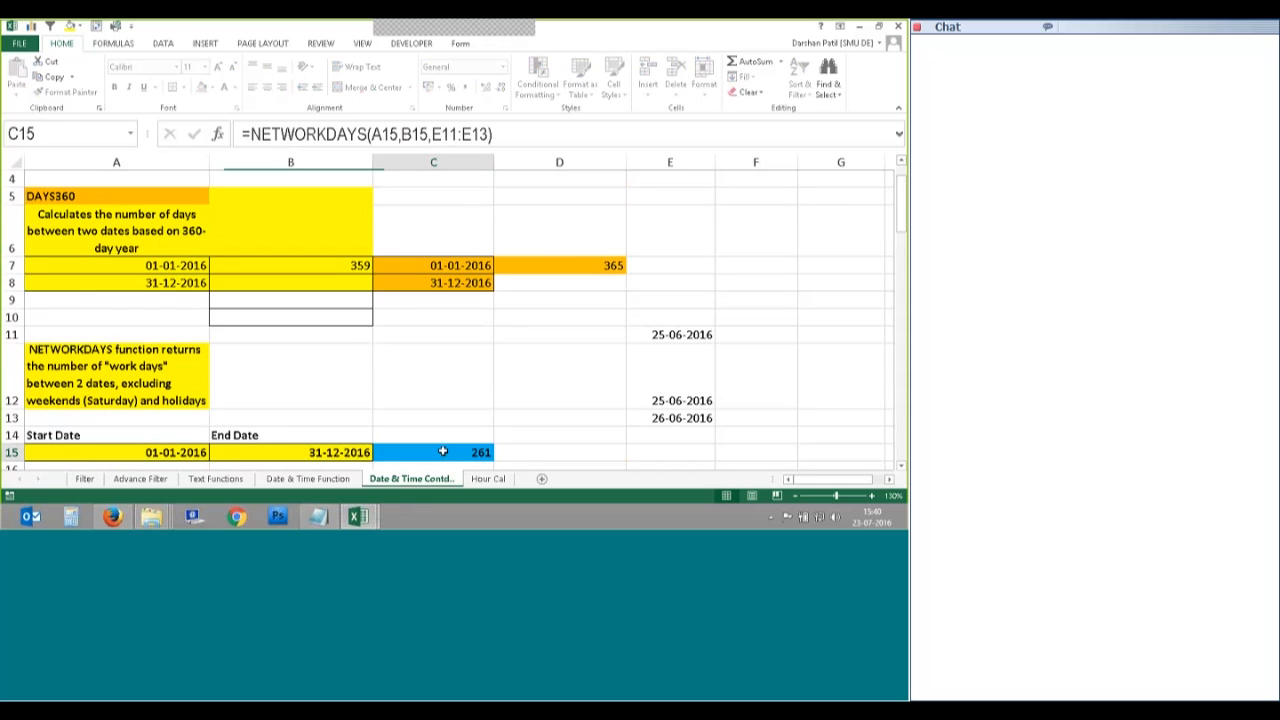
double_click(443, 452)
left_click(369, 161)
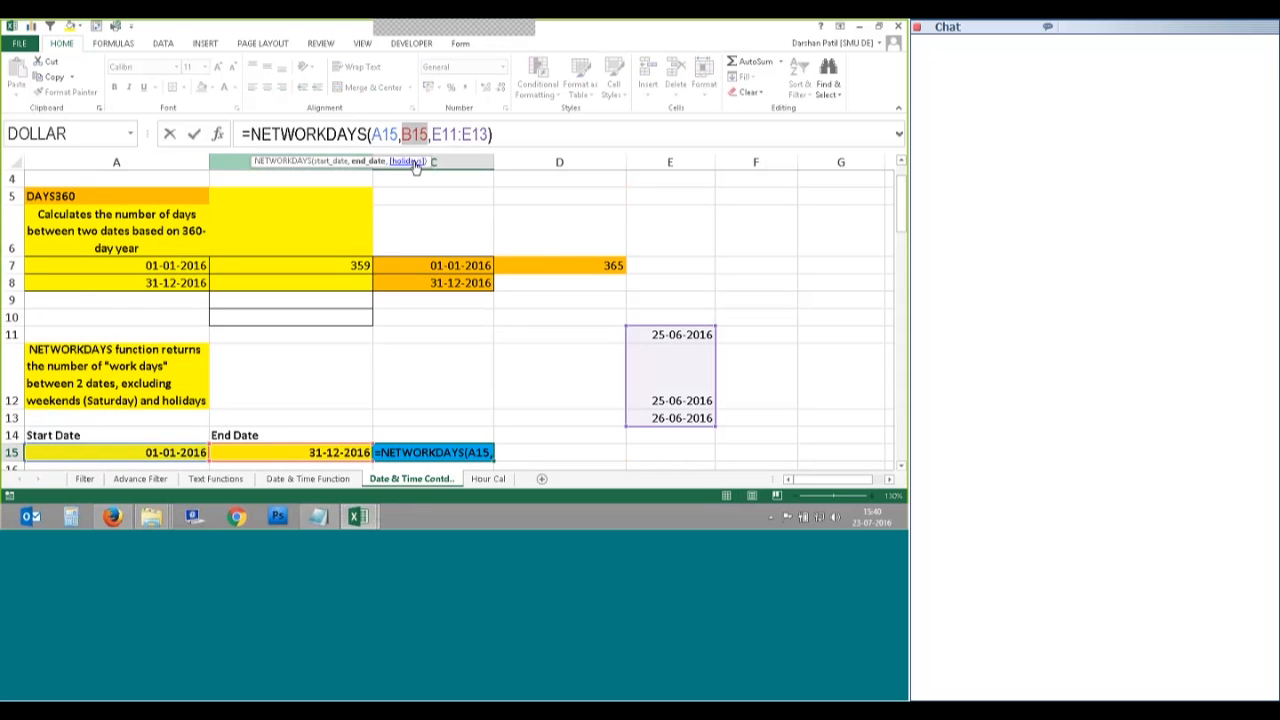
left_click(415, 165)
left_click(456, 329)
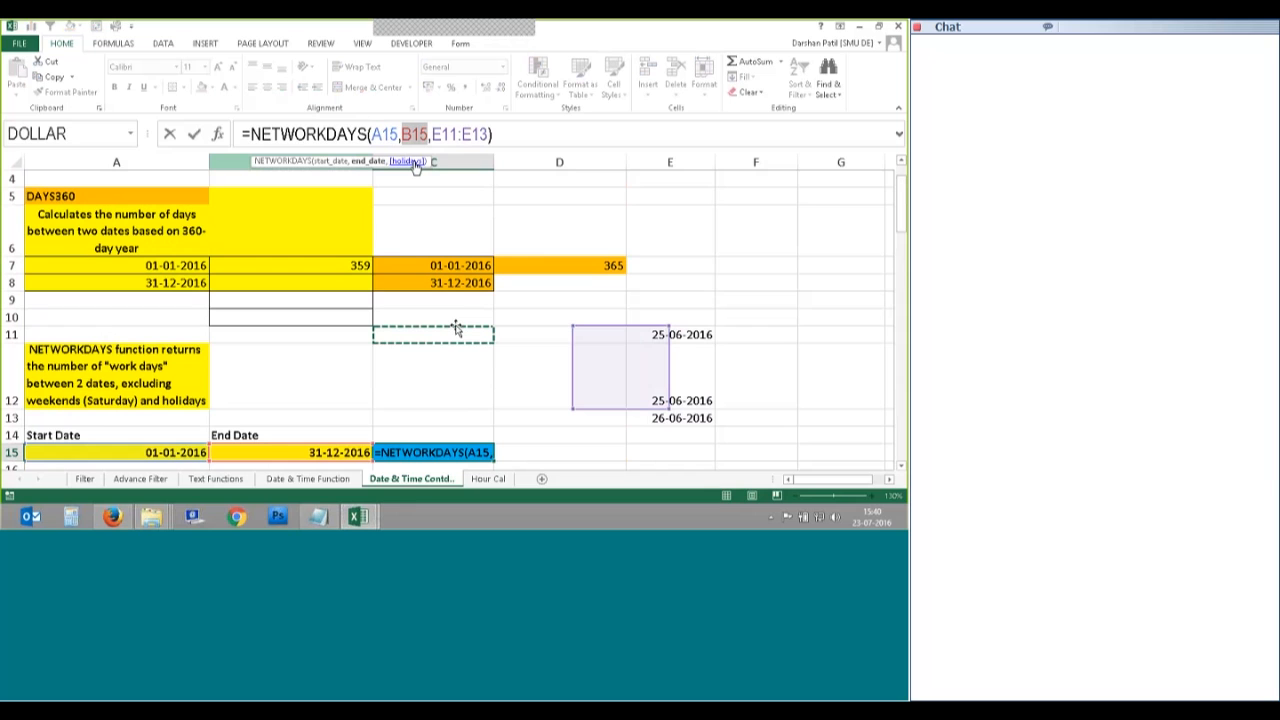
key("Escape")
left_click(445, 266)
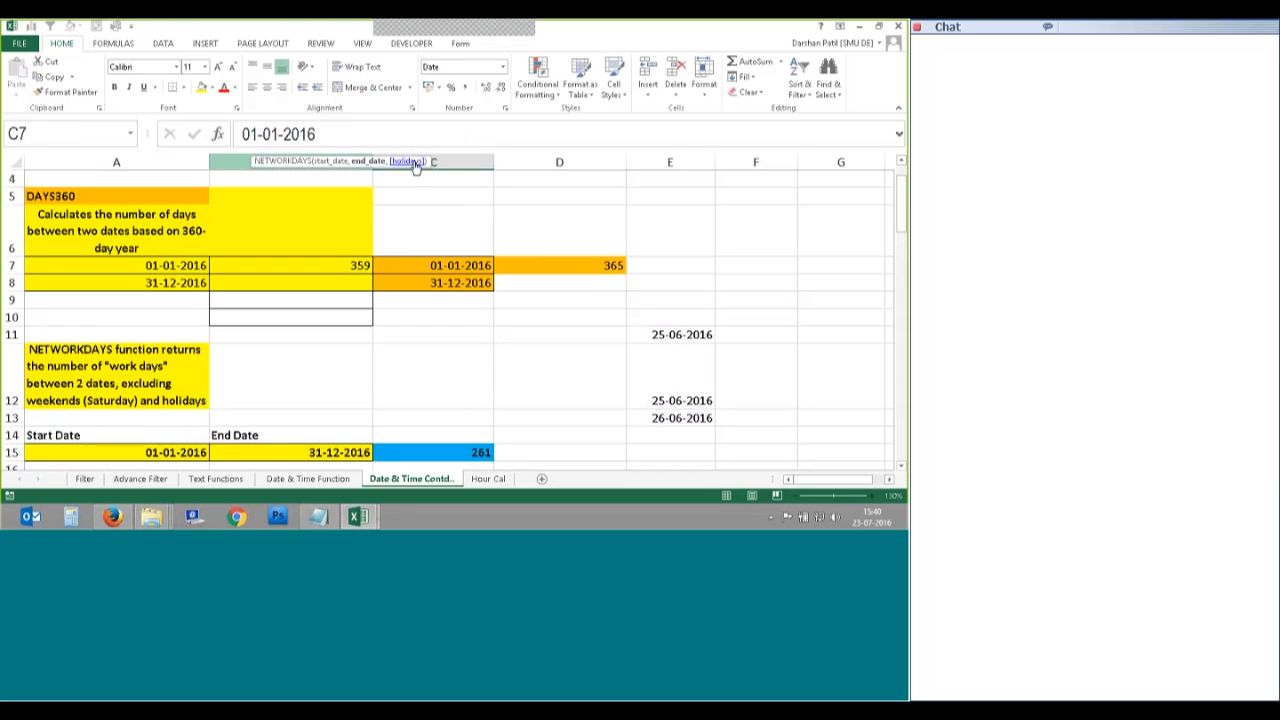
scroll(428, 391, "down", 3)
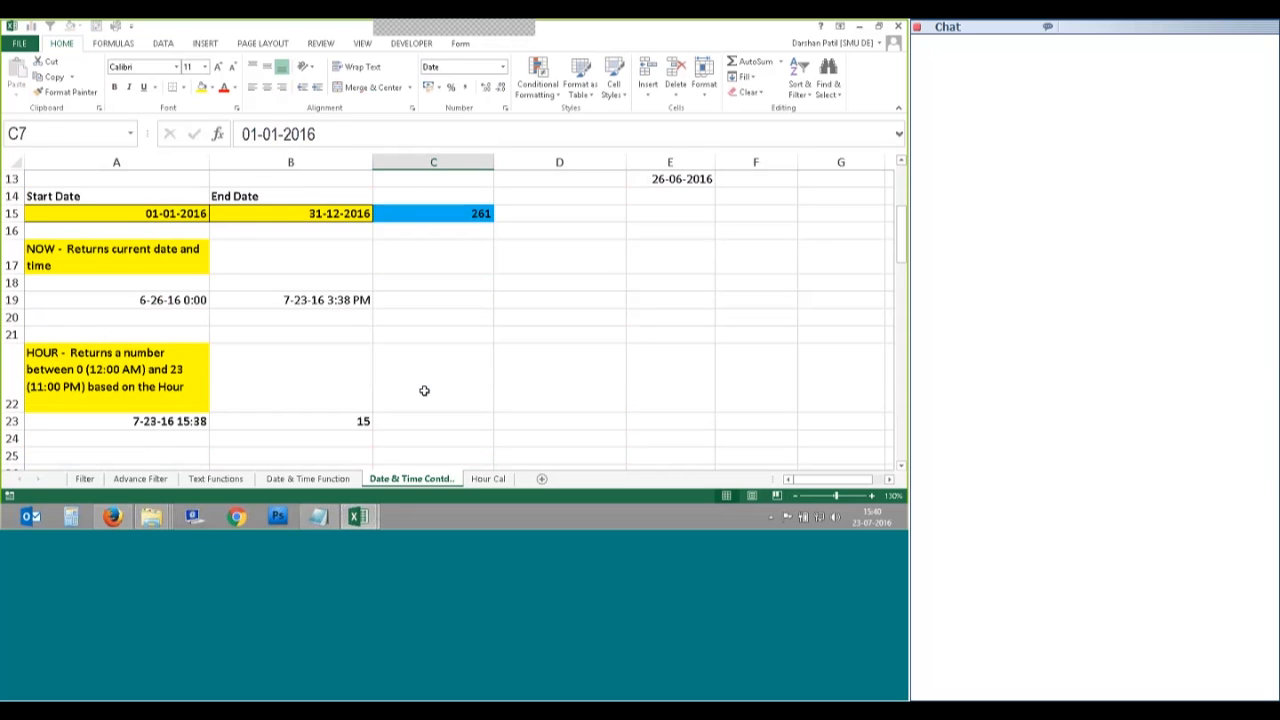
scroll(424, 390, "up", 4)
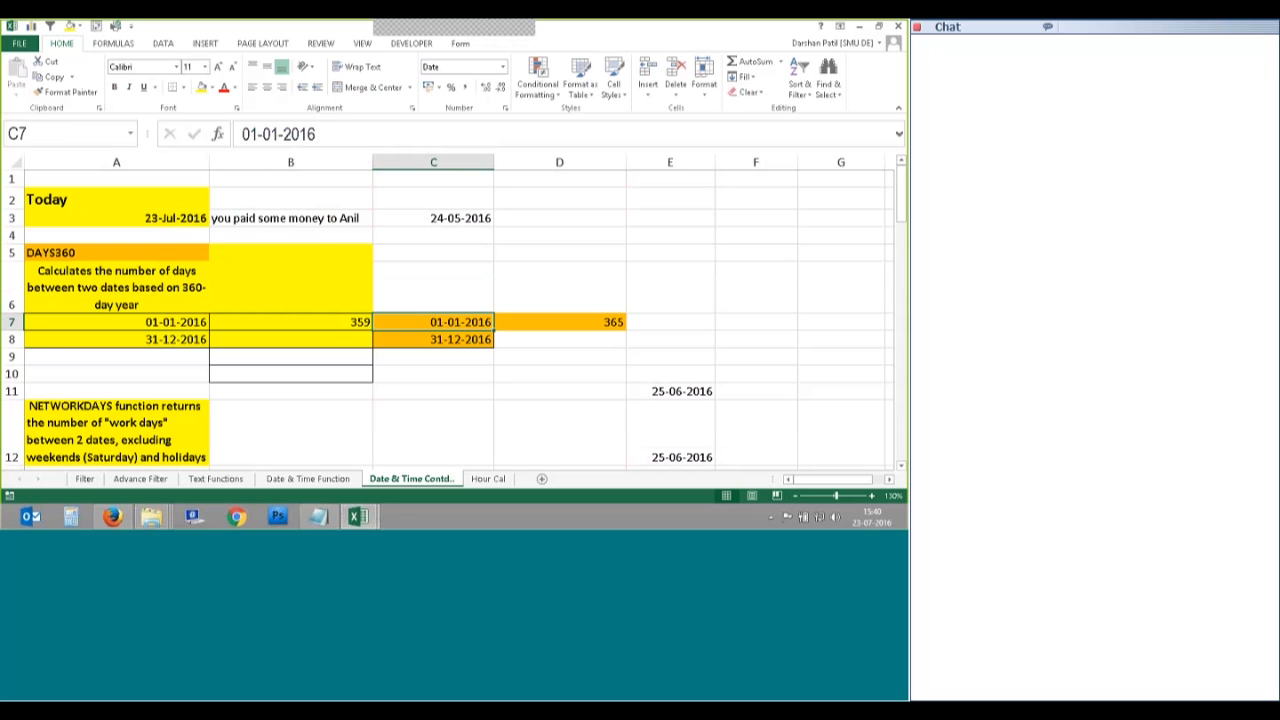
Step: Switch back to the Session-2 workbook's Fill Series sheet
left_click(358, 517)
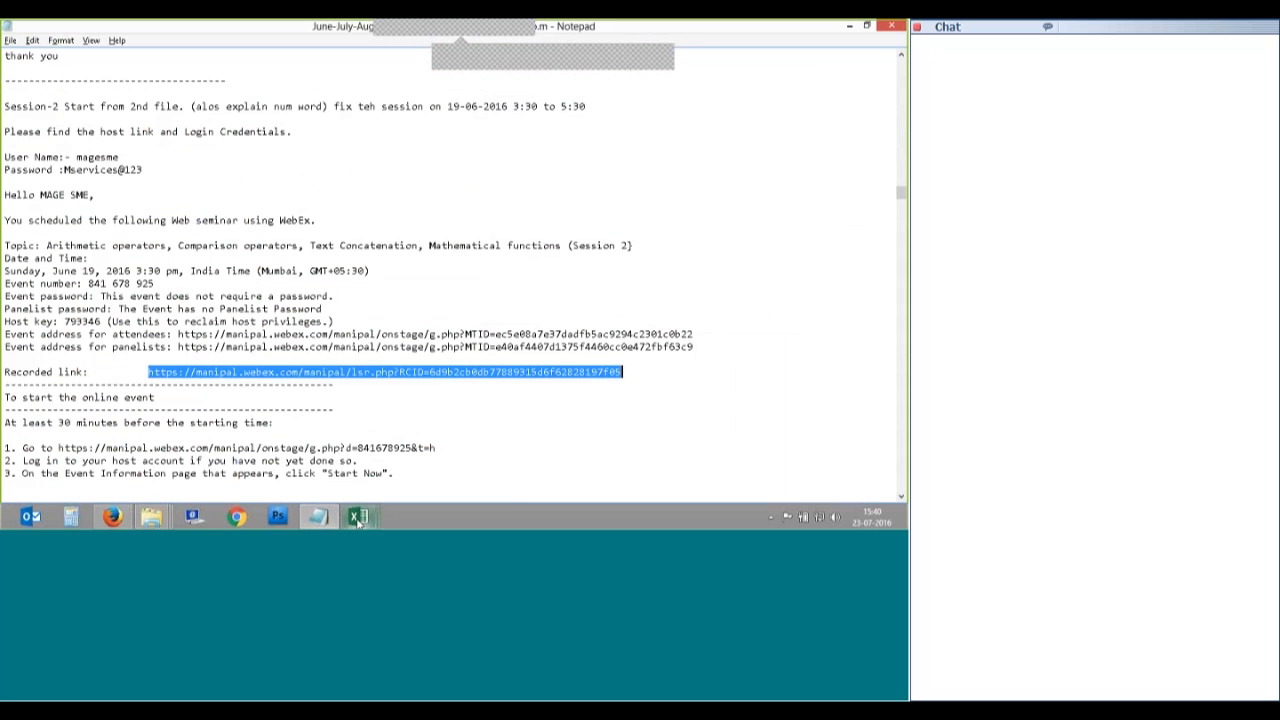
mouse_move(358, 517)
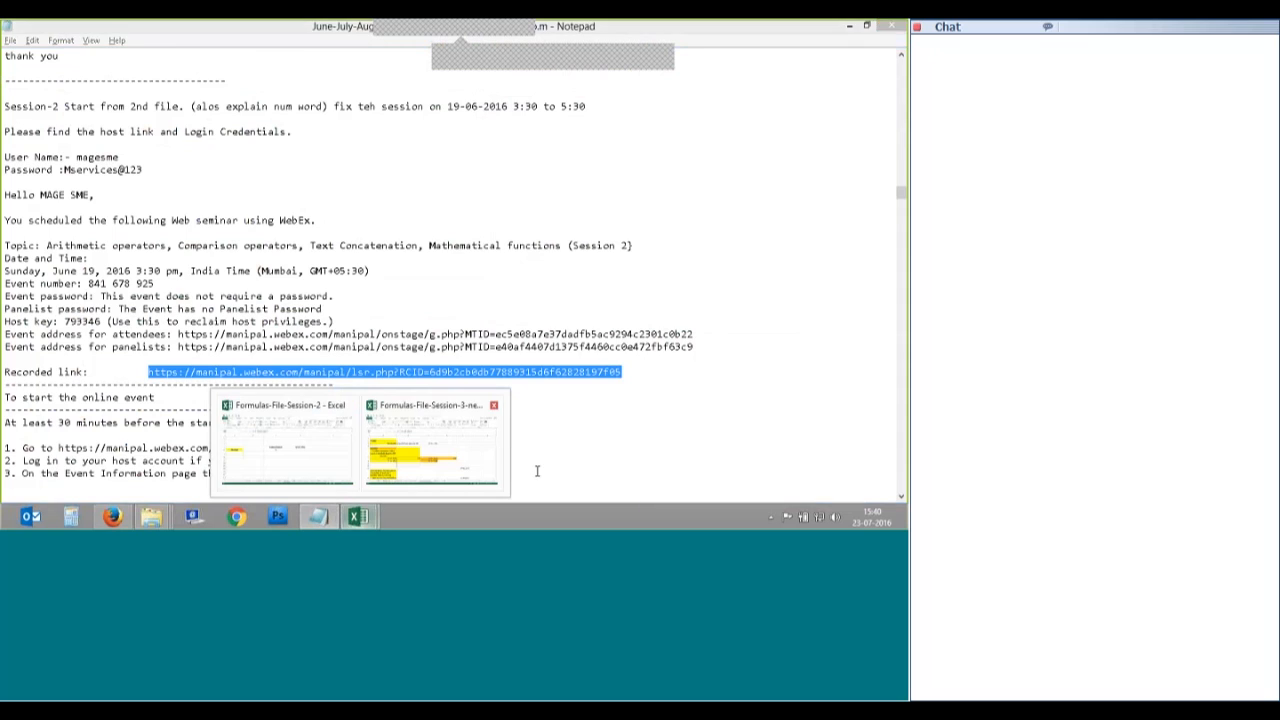
left_click(440, 455)
left_click(358, 517)
left_click(303, 447)
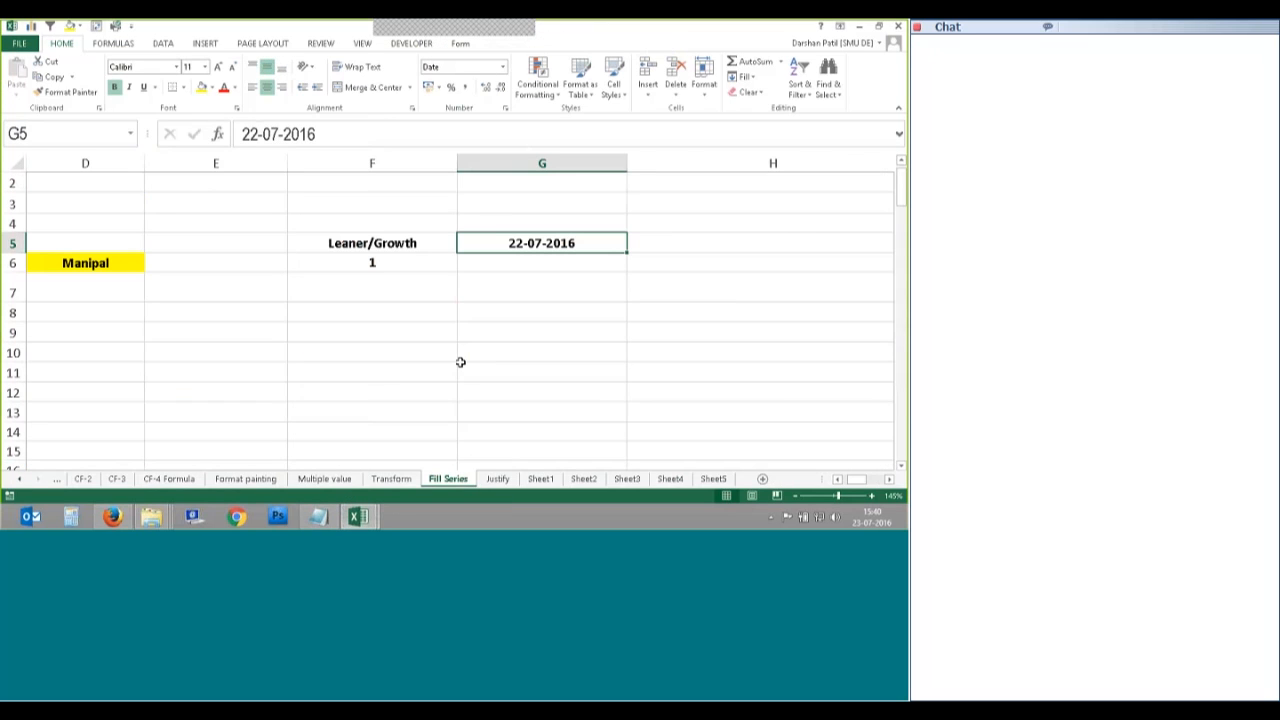
scroll(460, 362, "up", 1)
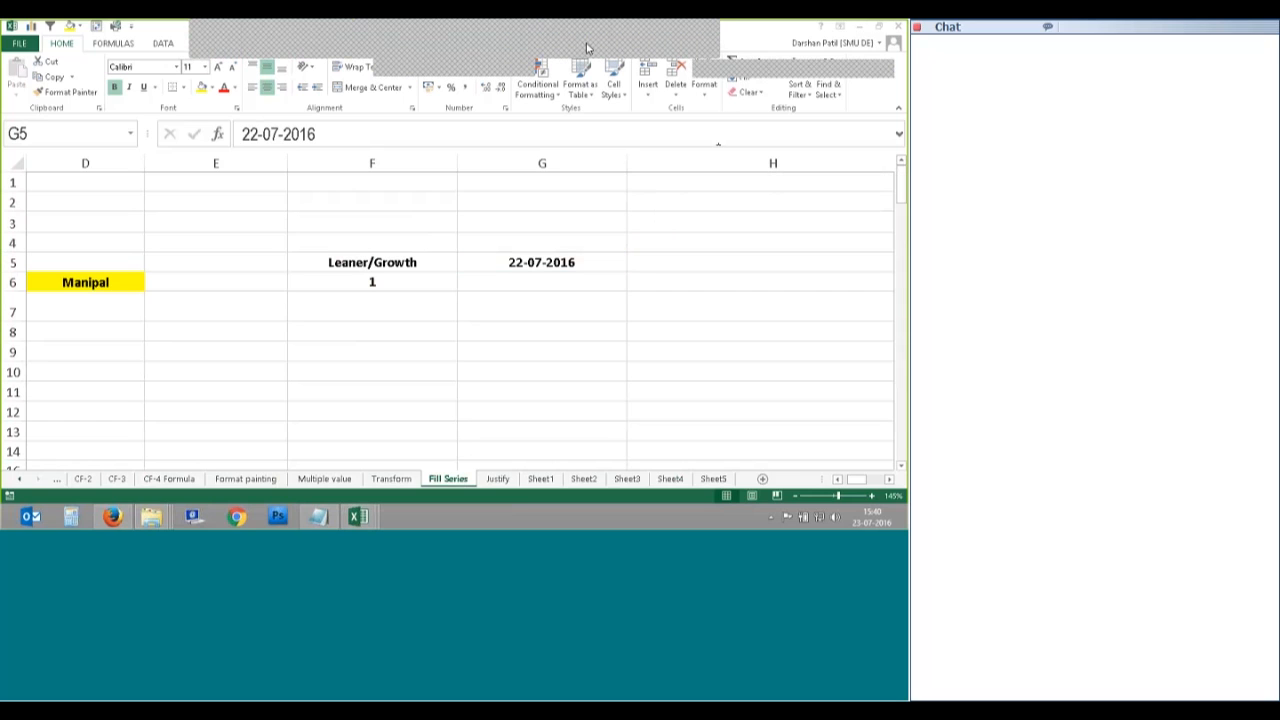
left_click(588, 48)
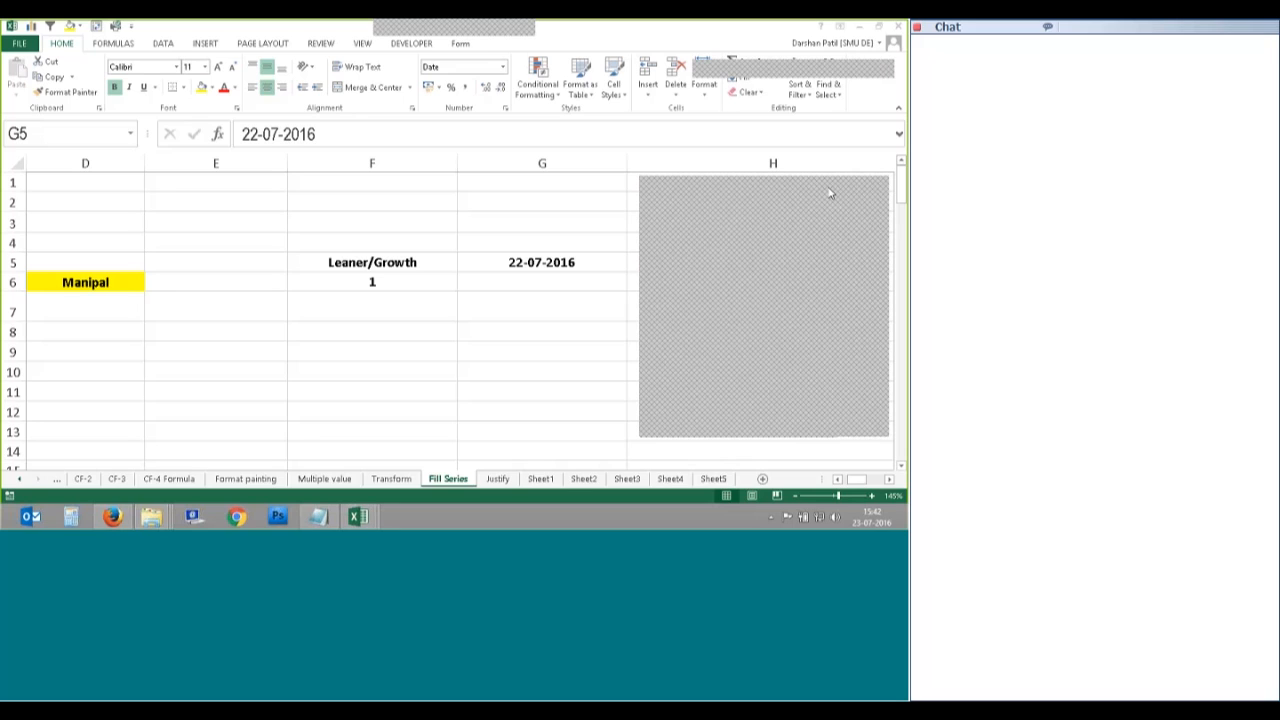
Step: Fill weekday-only dates down column G from 22-07-2016 with an August 2016 stop value
left_click(567, 266)
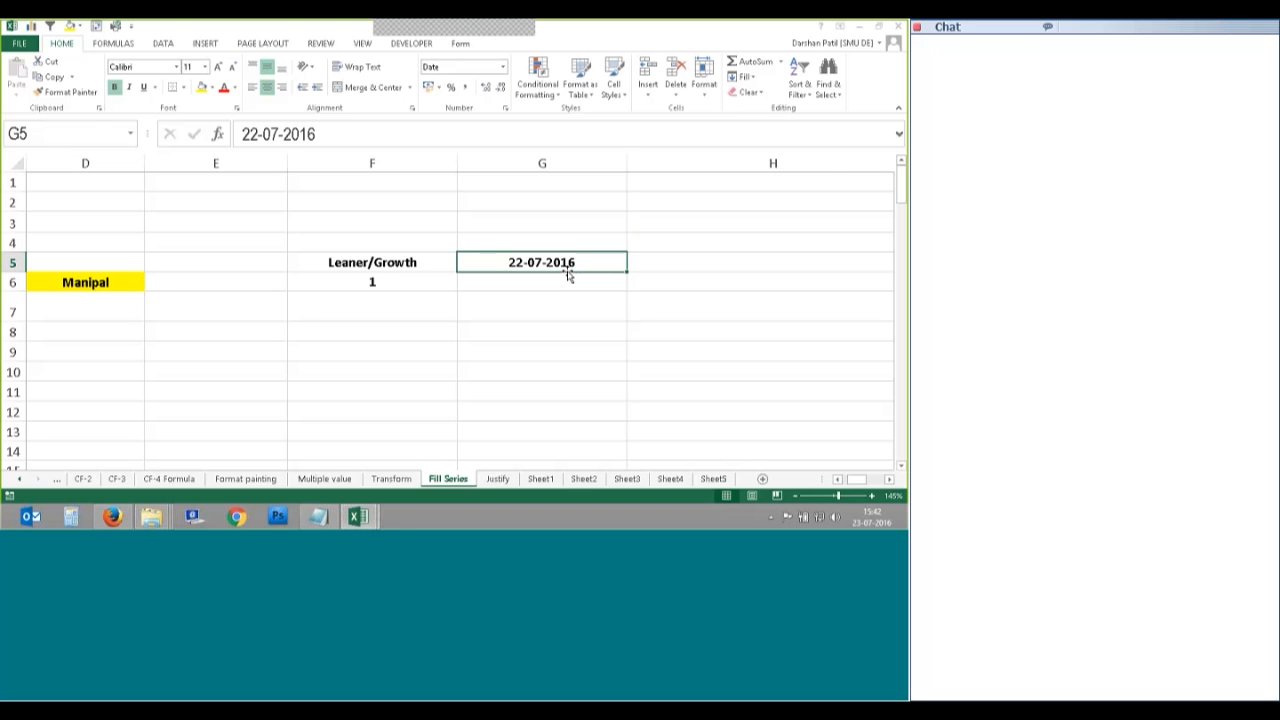
left_click(744, 77)
left_click(776, 176)
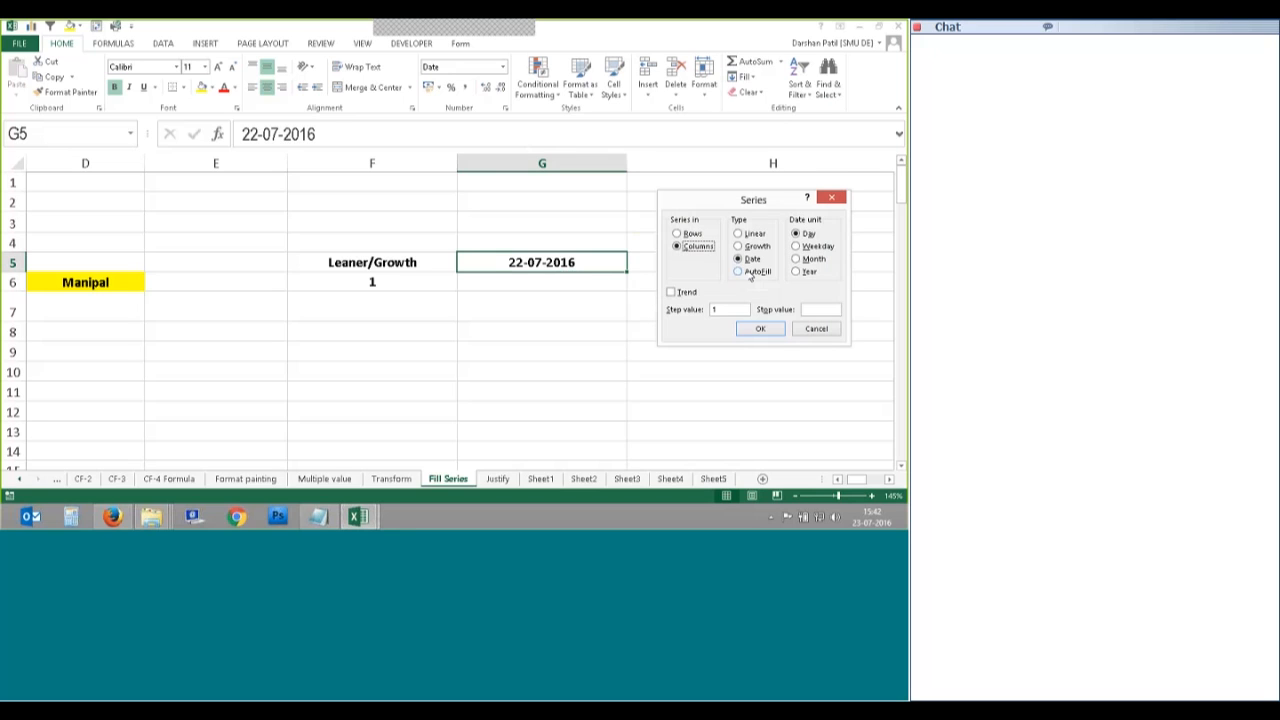
left_click(796, 246)
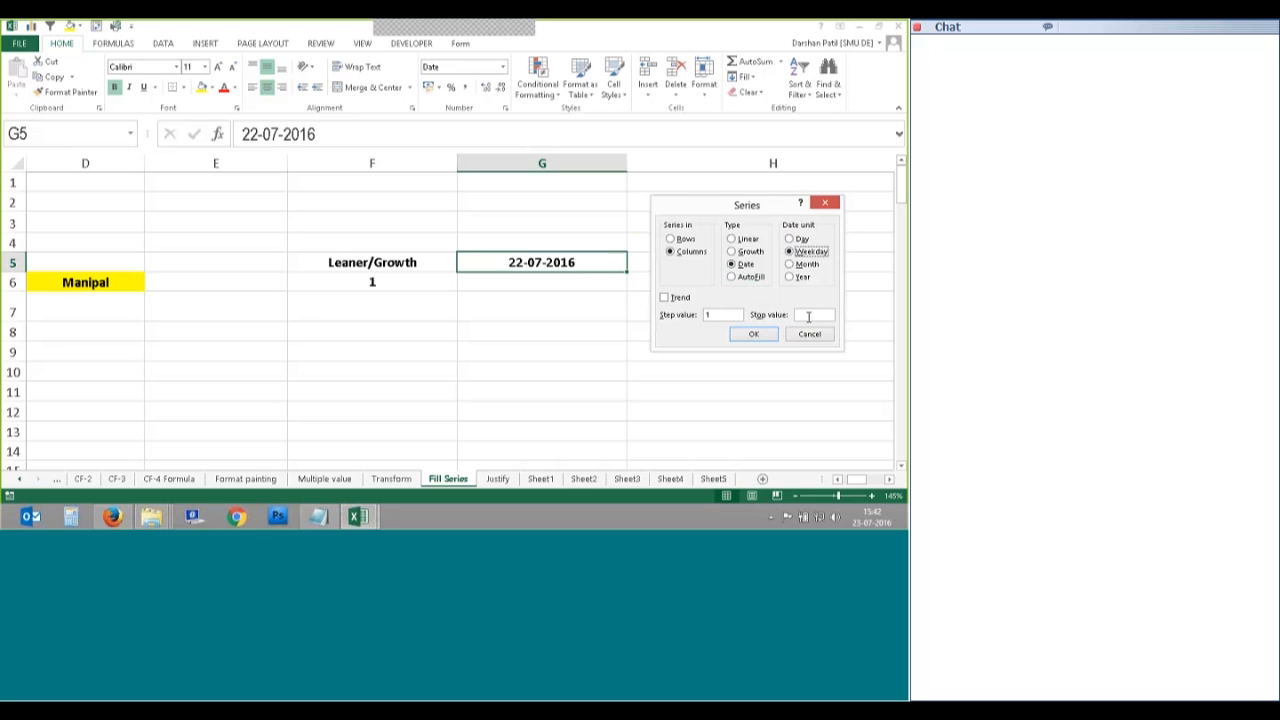
left_click(803, 315)
type("1")
type("25")
type("august2016")
double_click(826, 316)
key("Return")
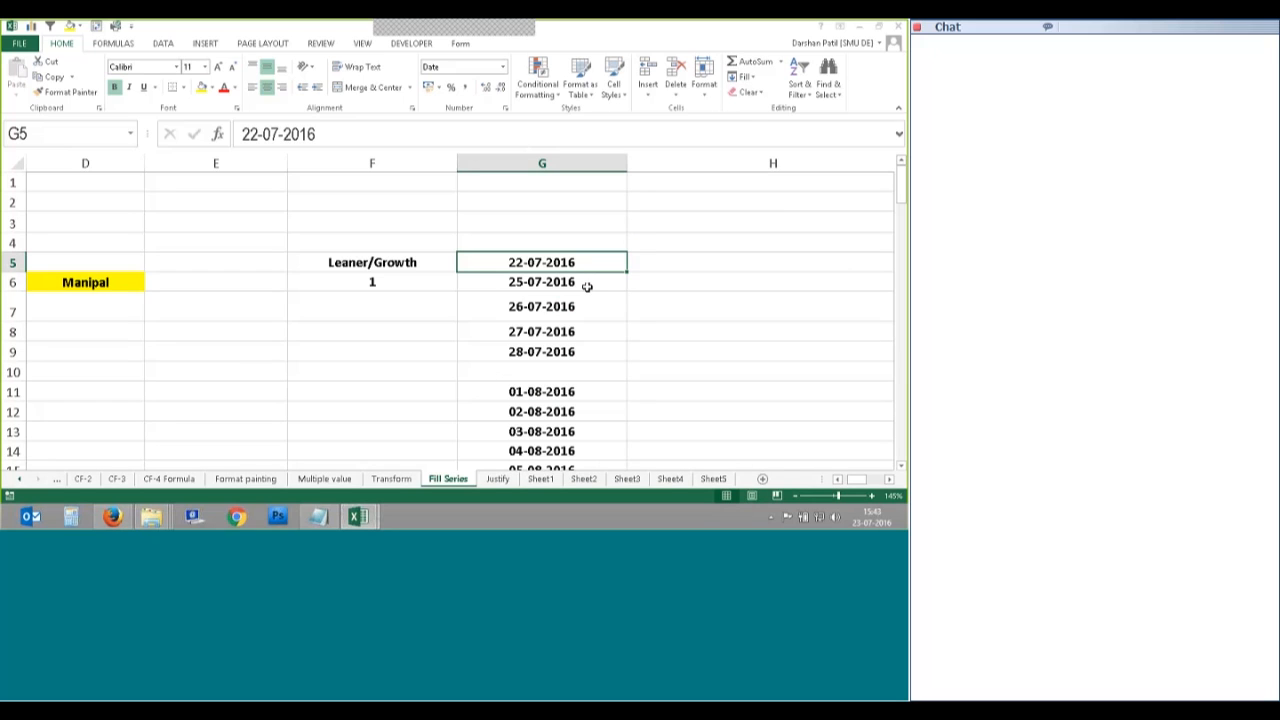
Step: Undo the fill and run a date series with stop value 27aug20 along row 5
key("ctrl+z")
left_click(747, 77)
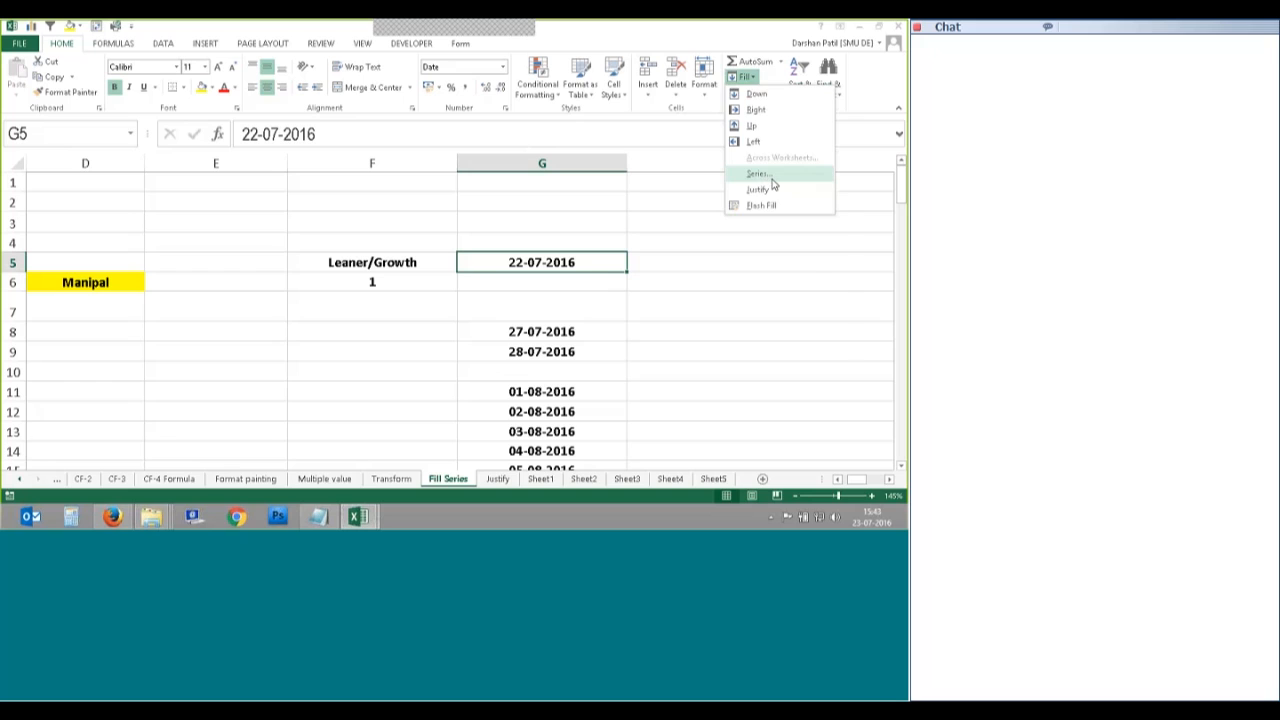
left_click(770, 176)
left_click(800, 315)
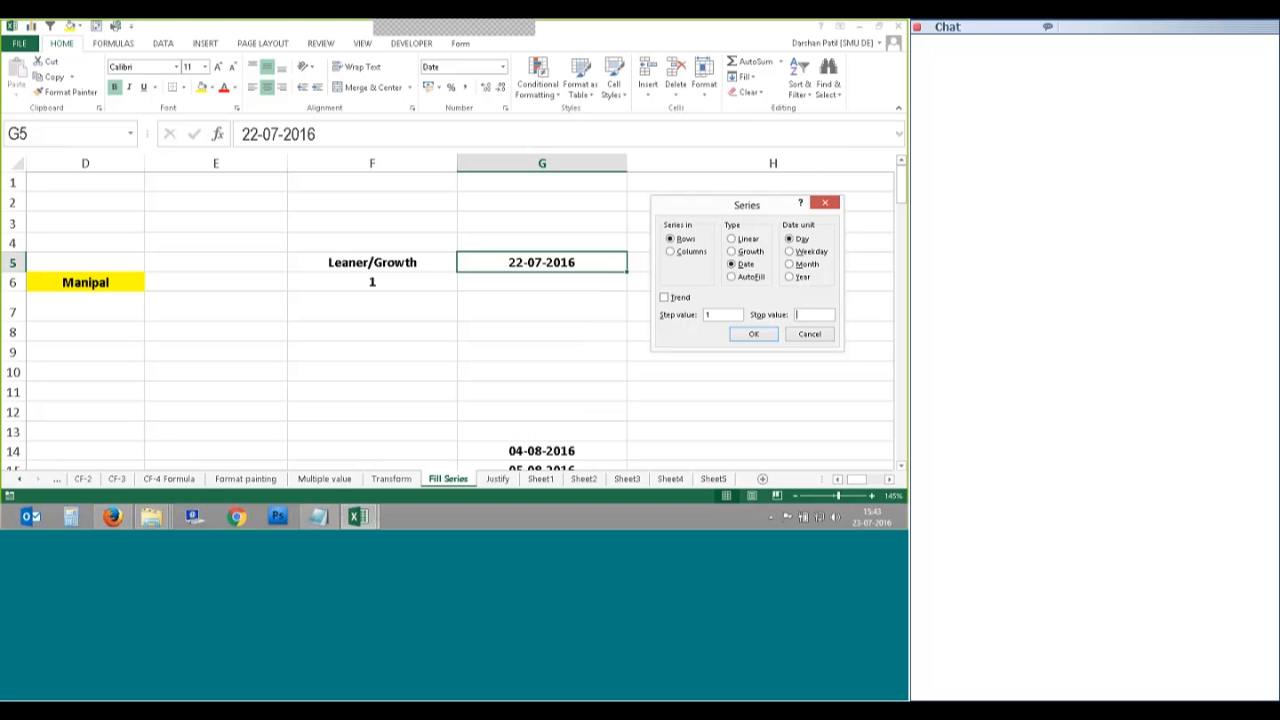
type("27aug20")
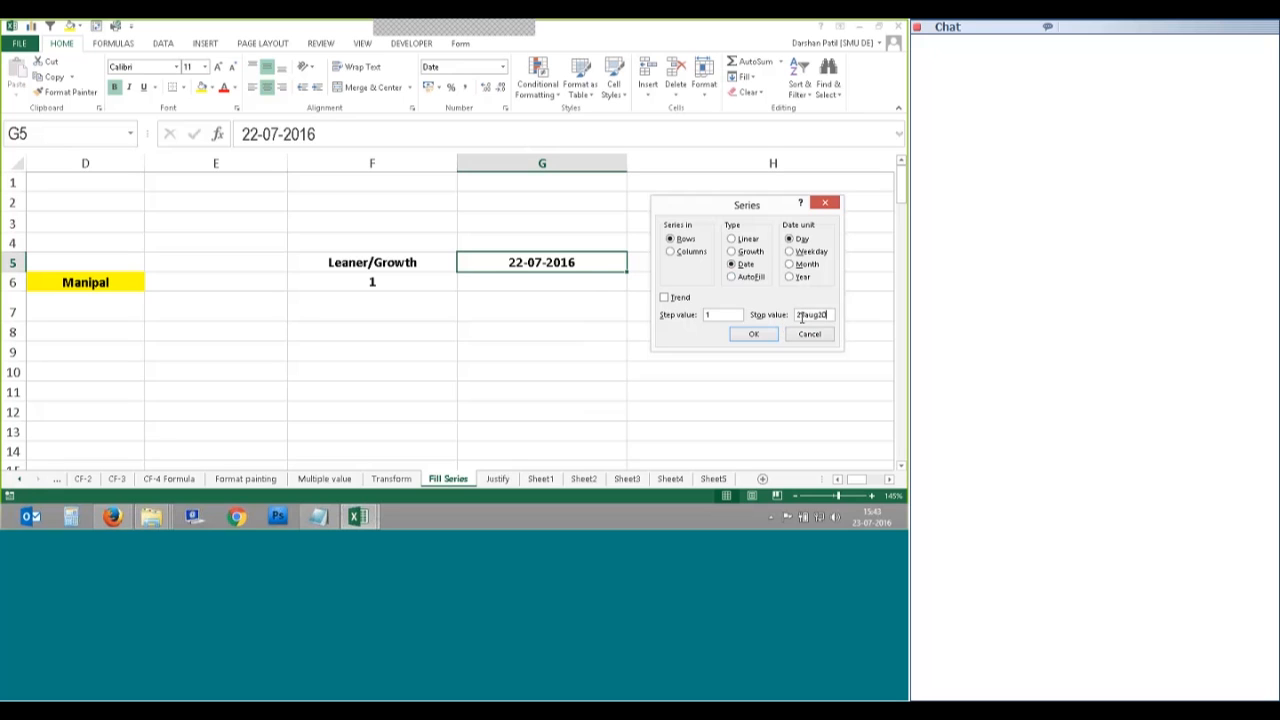
key("Return")
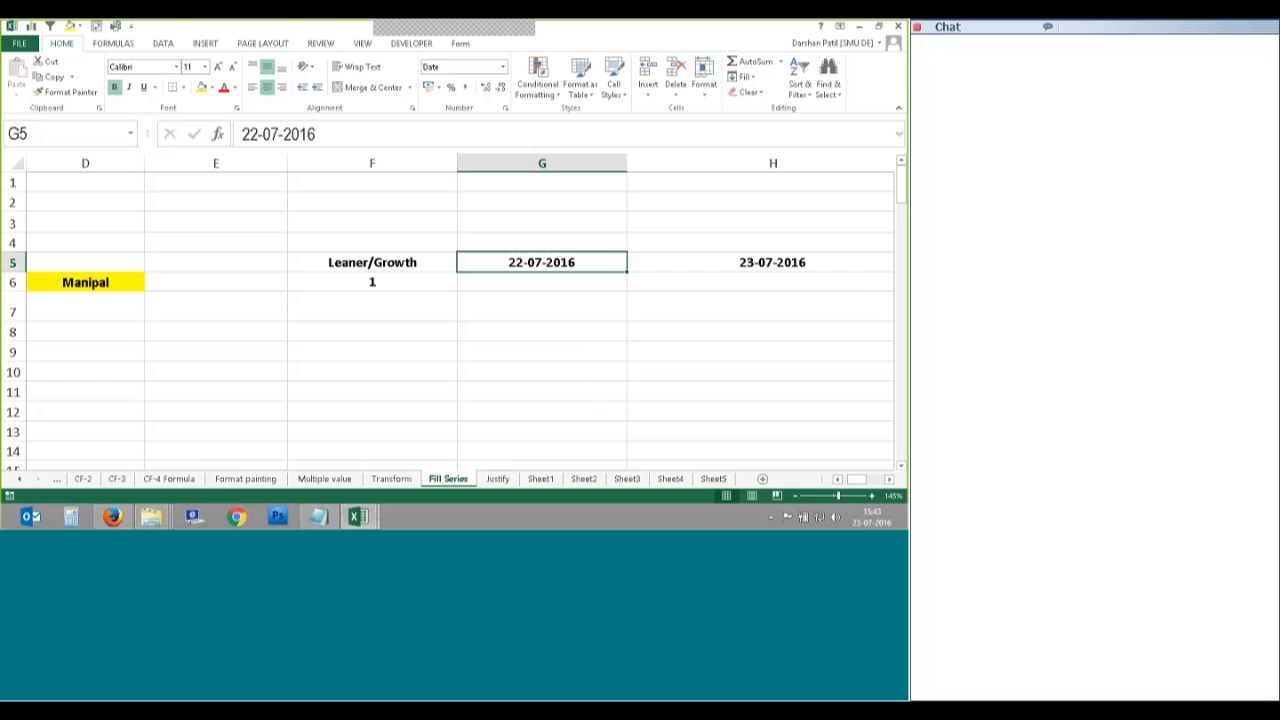
Step: Redo it as a Weekday date series running down column G from 25-07-2016
left_click(678, 257)
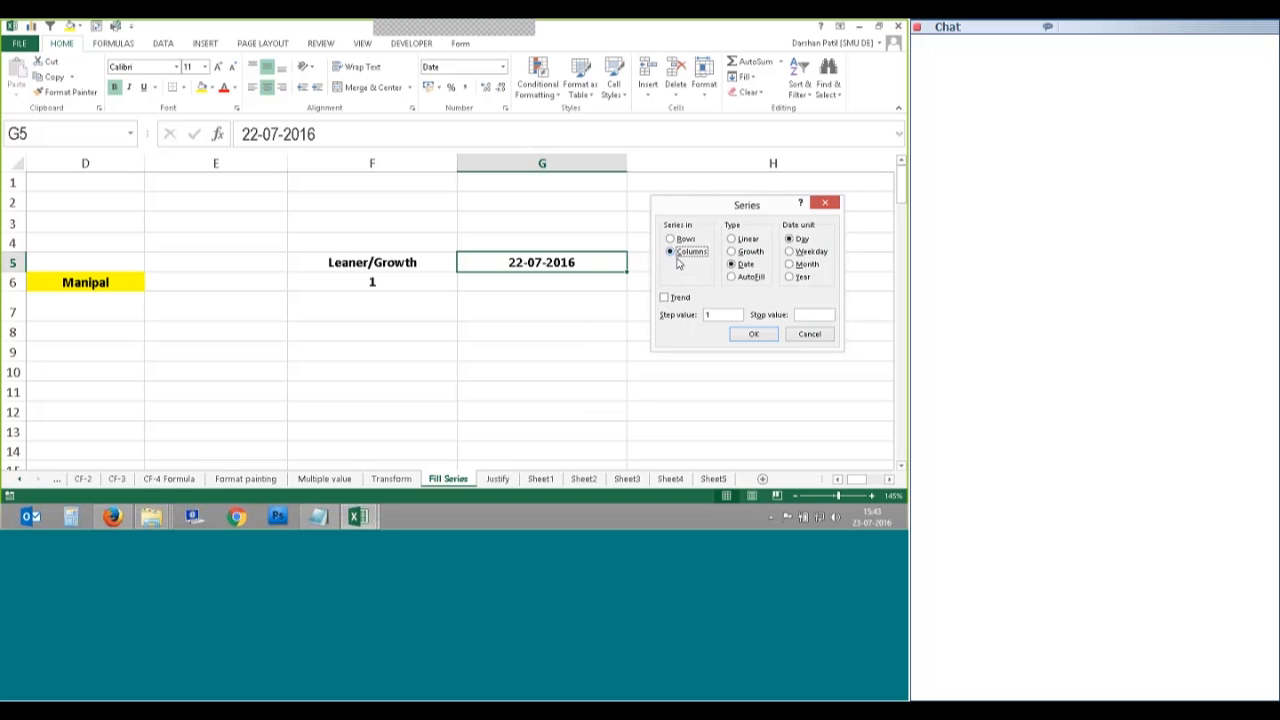
key("alt+w")
left_click(752, 334)
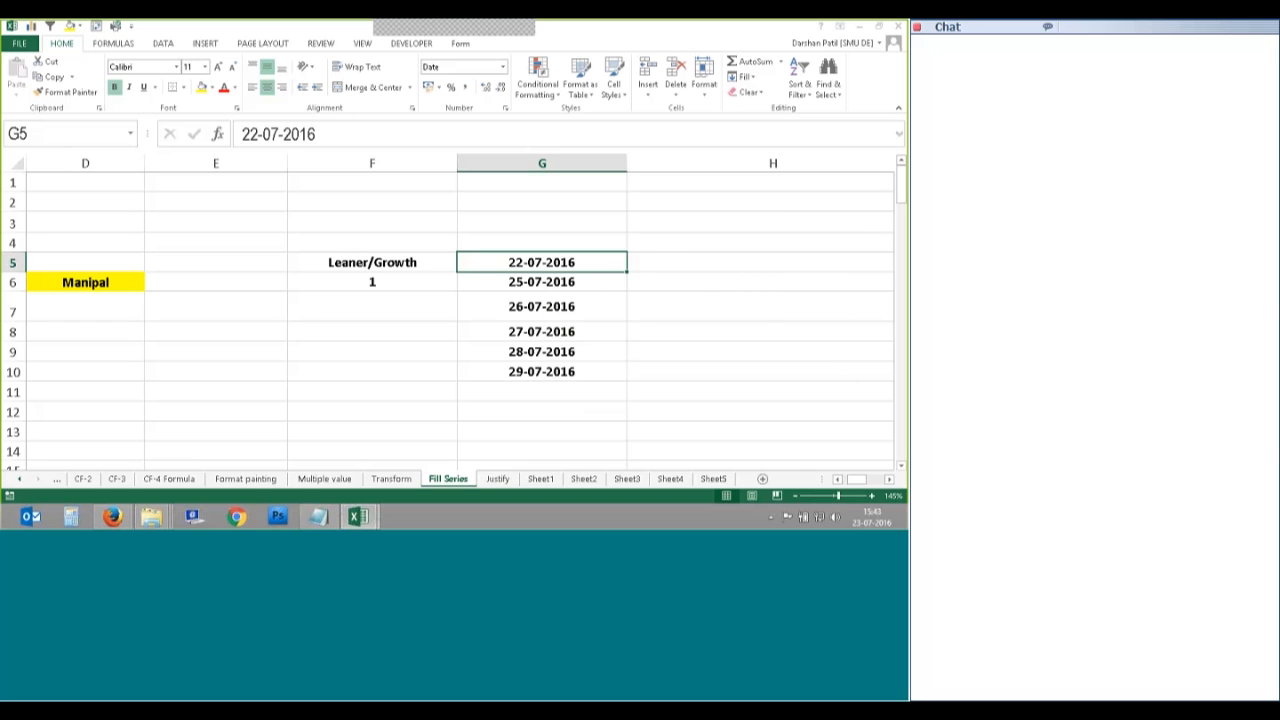
scroll(611, 334, "down", 6)
scroll(612, 334, "up", 4)
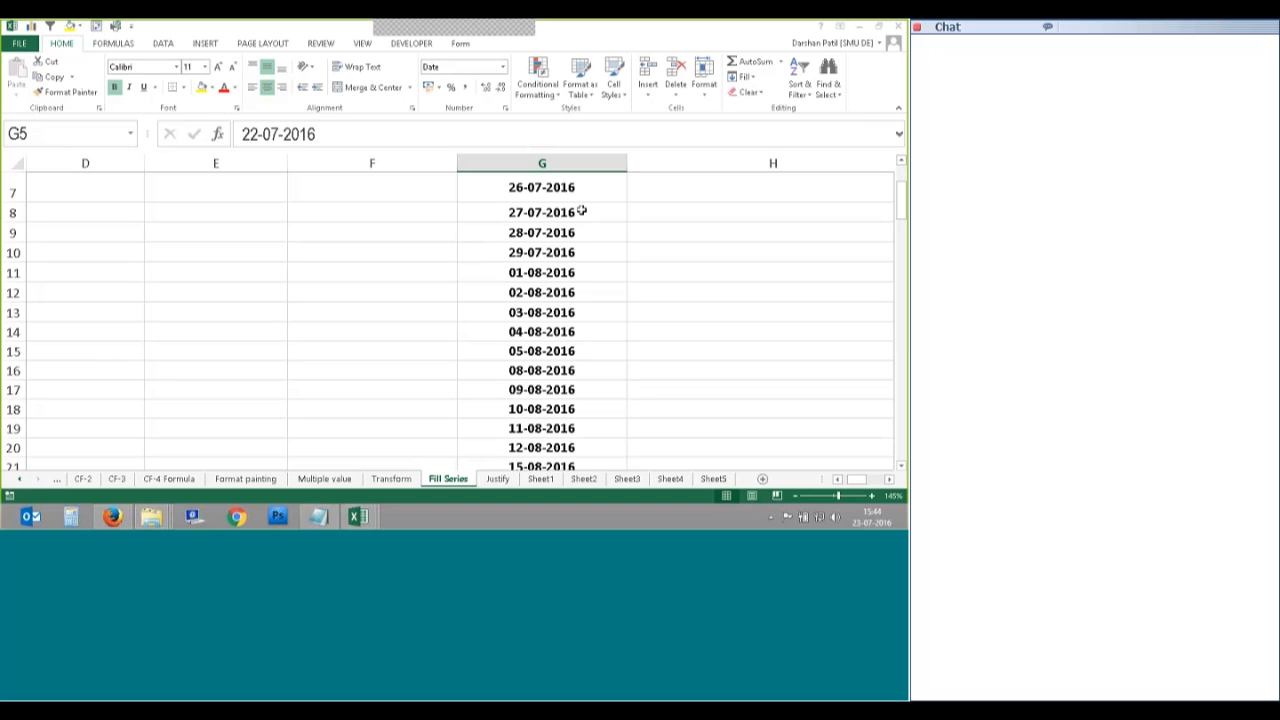
Step: Refill column G with a Weekday date series using stop value 15-09-2016
scroll(581, 211, "up", 2)
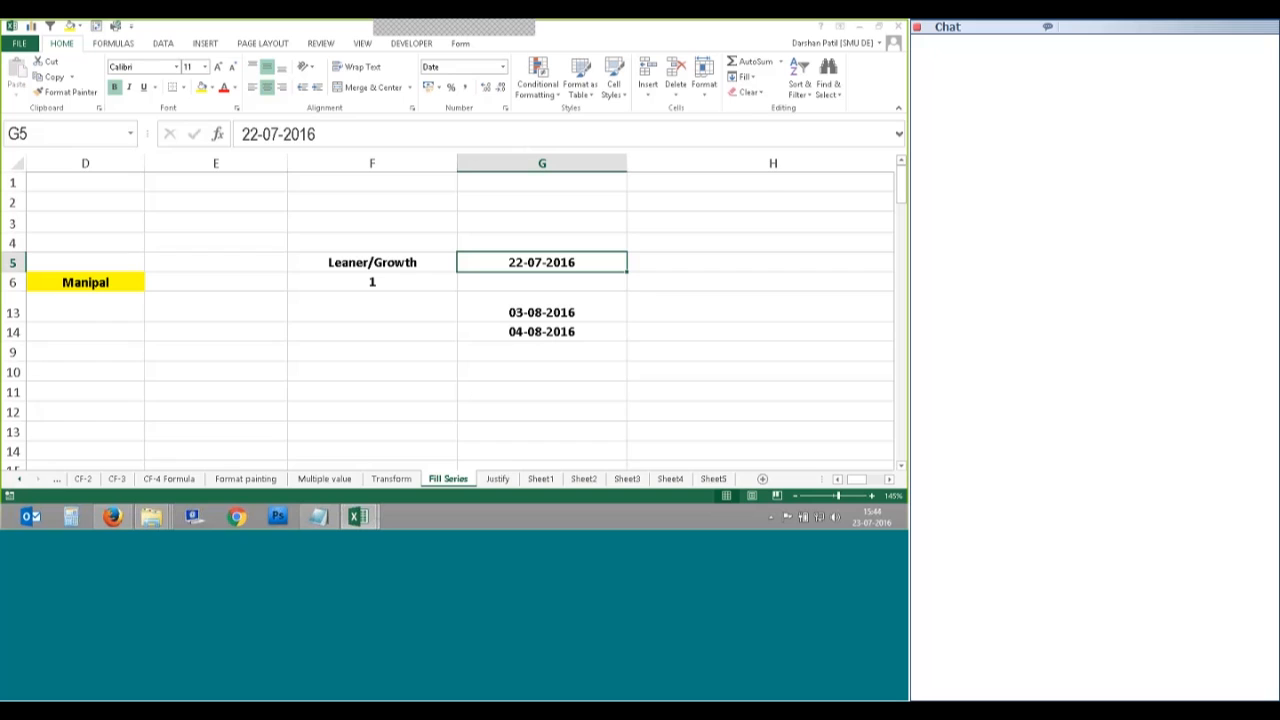
left_click(744, 77)
left_click(757, 174)
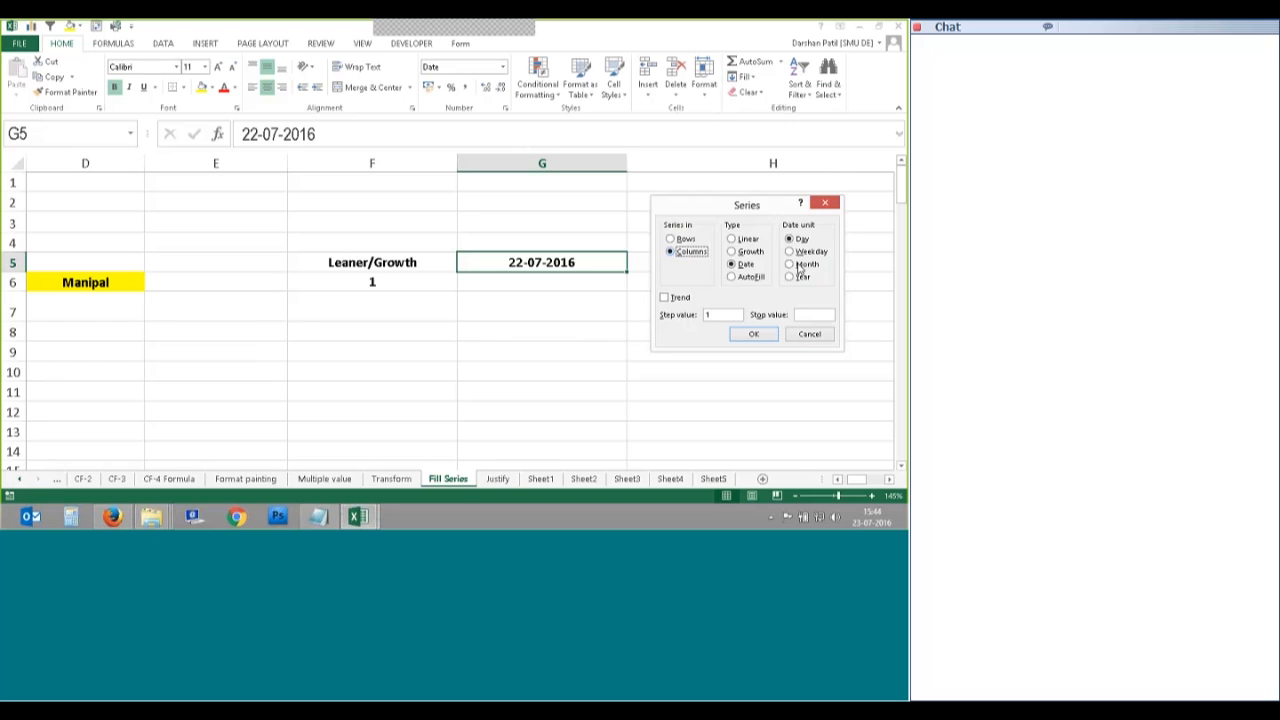
left_click(795, 252)
left_click(814, 314)
type("15-09")
type("-2016")
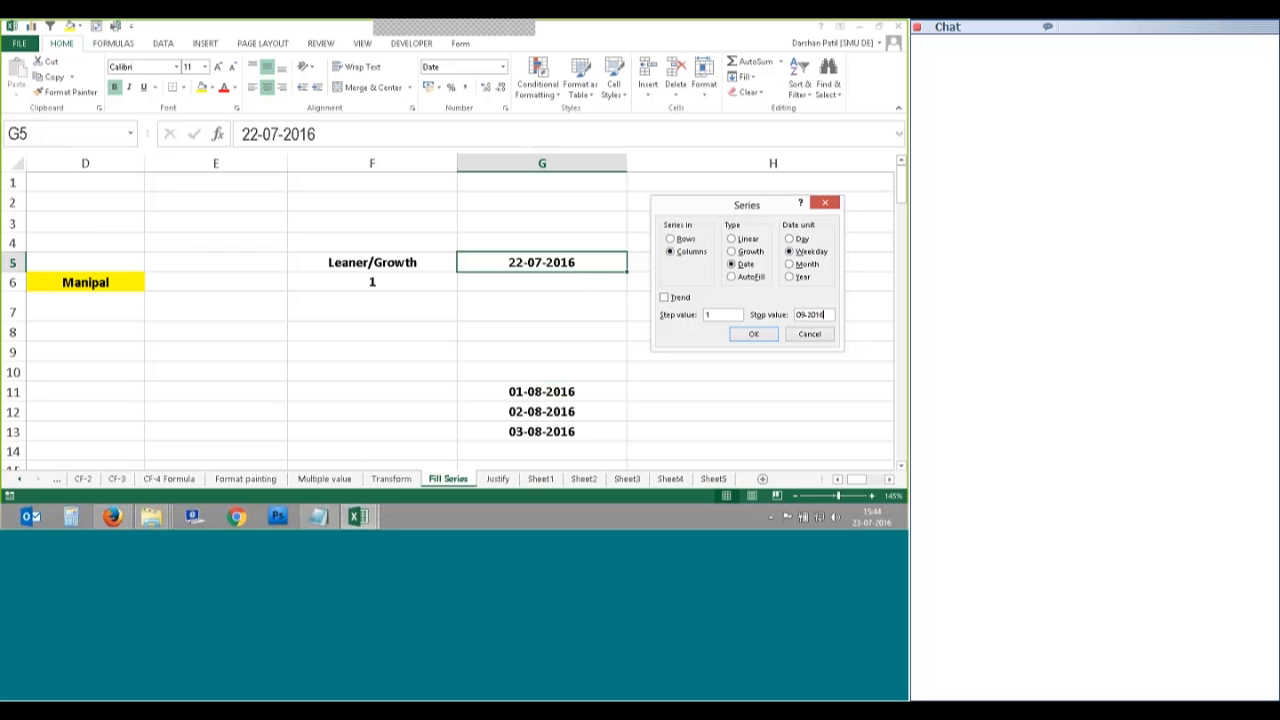
left_click(754, 334)
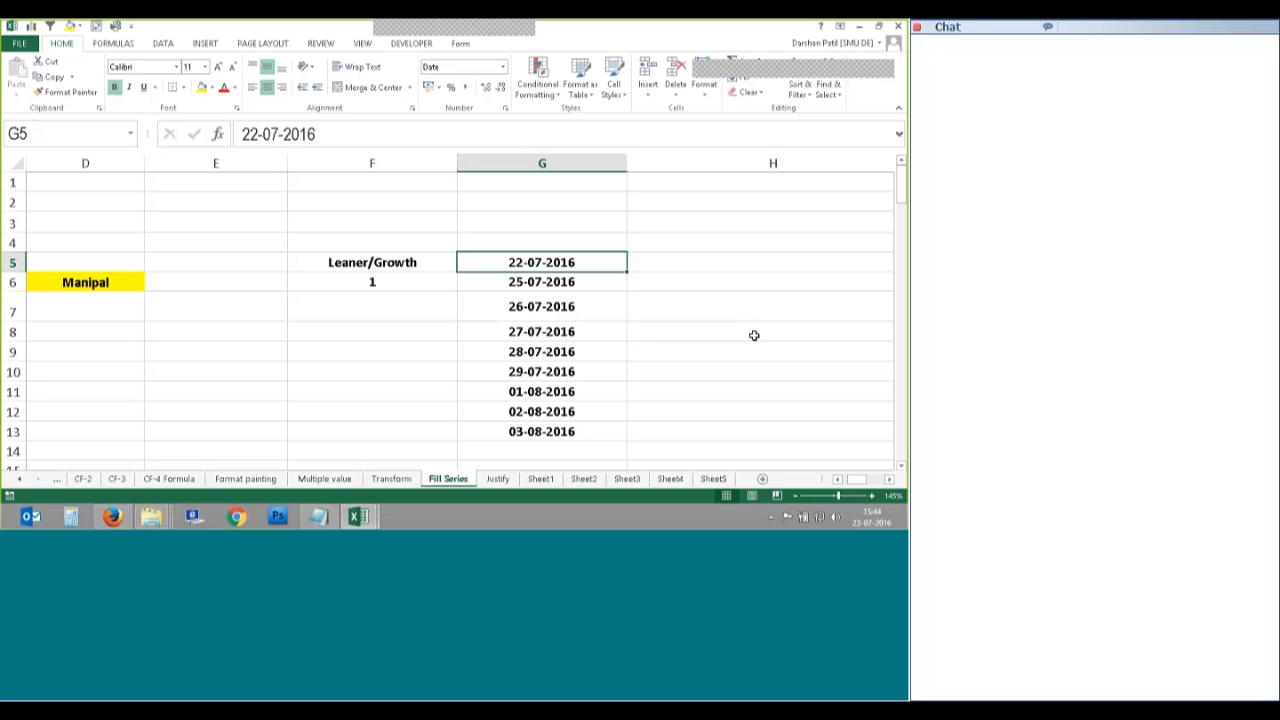
Step: Undo the weekday dates and set the Series dialog to Columns with Month as date unit
key("ctrl+z")
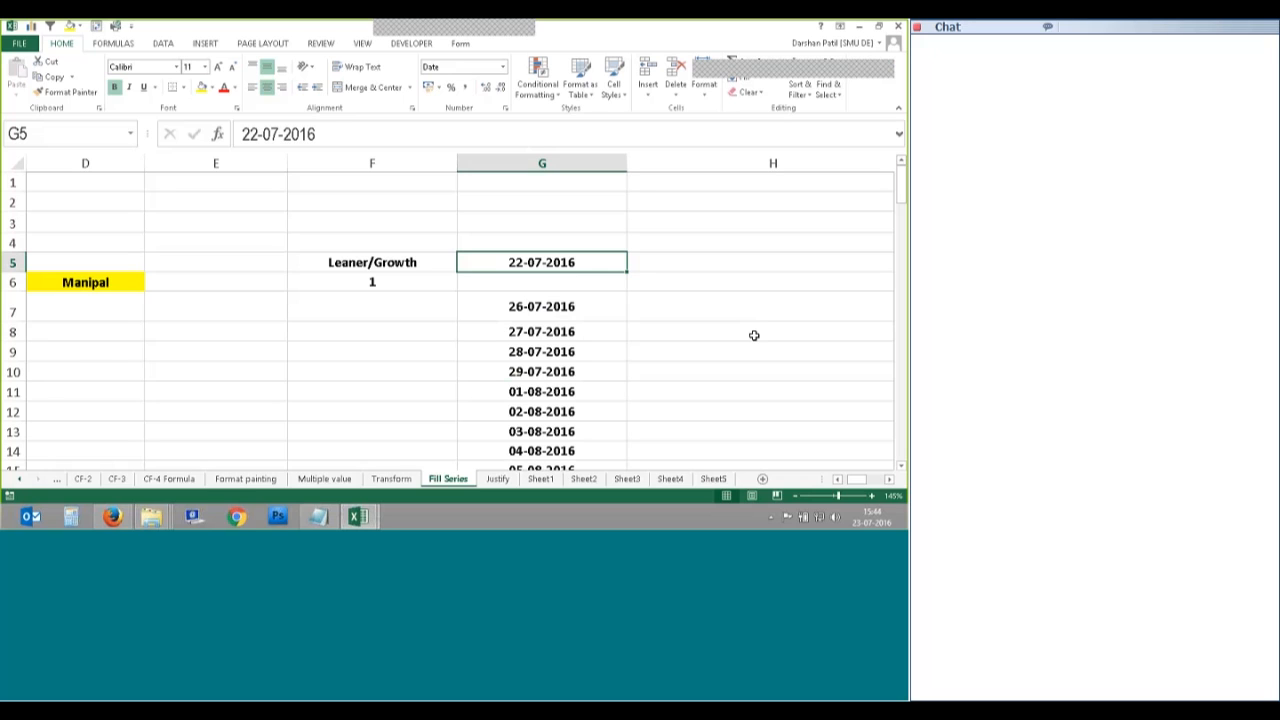
left_click(744, 77)
left_click(779, 181)
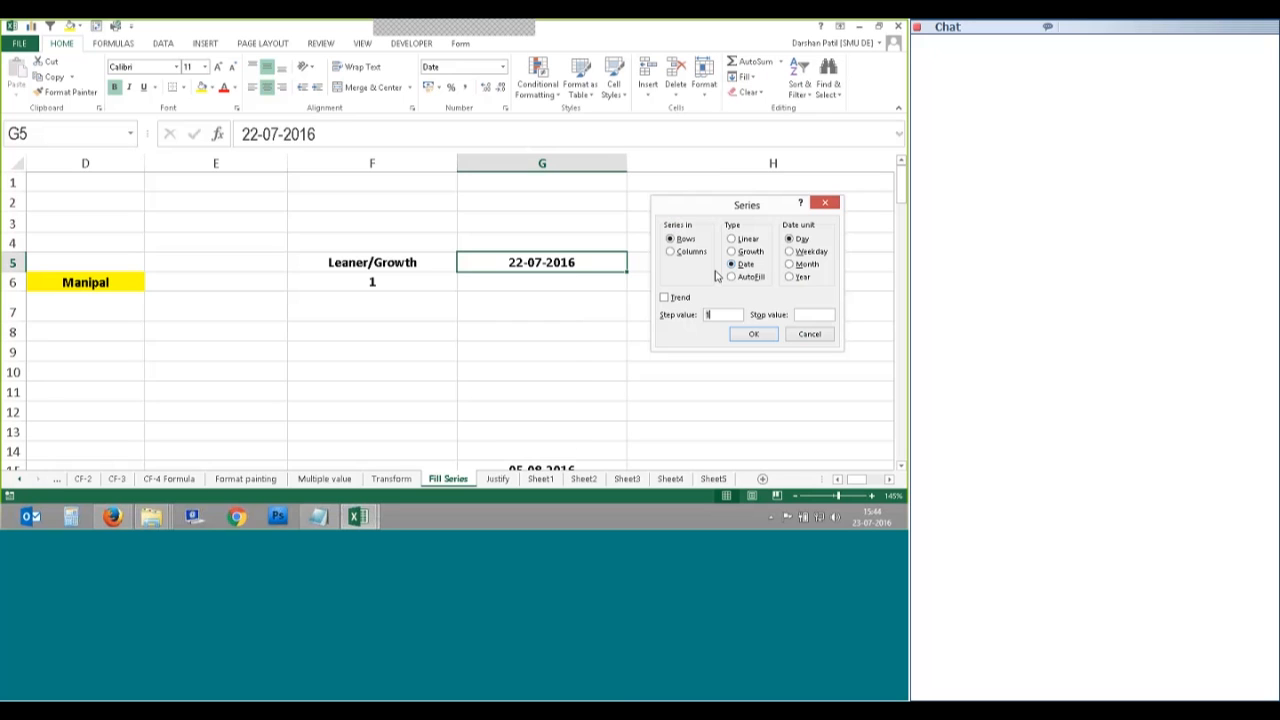
left_click(671, 251)
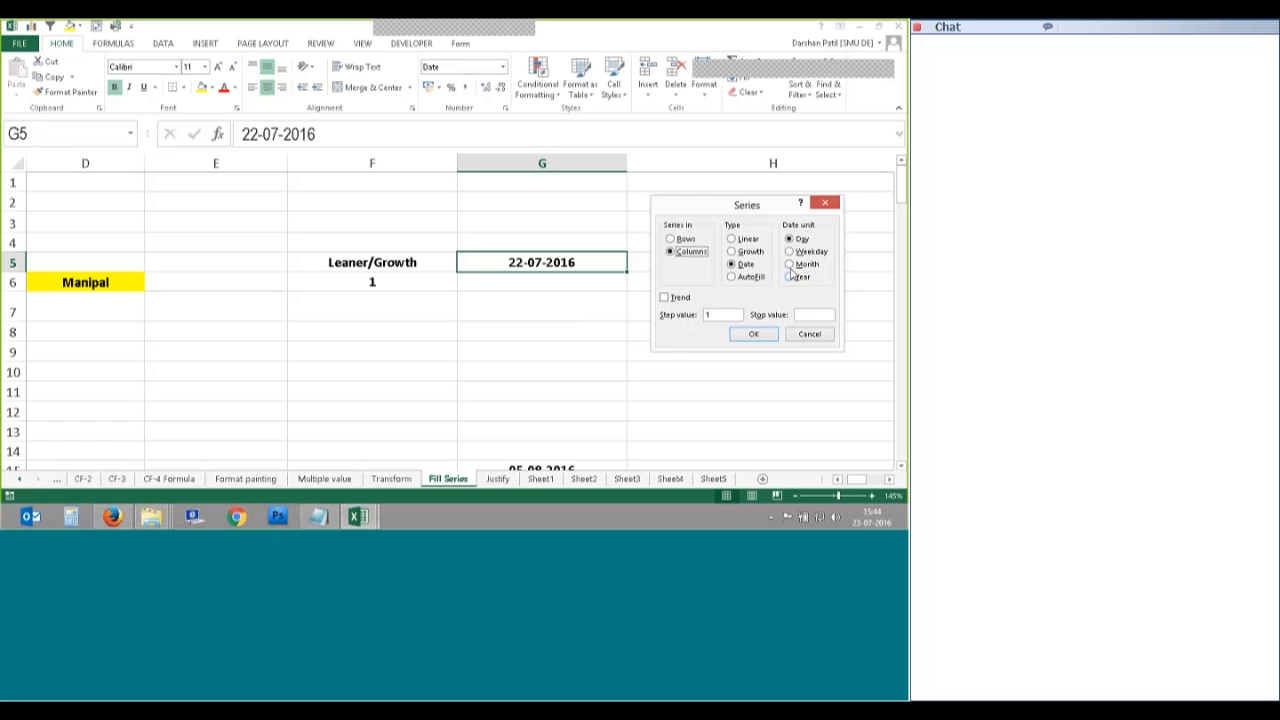
left_click(790, 264)
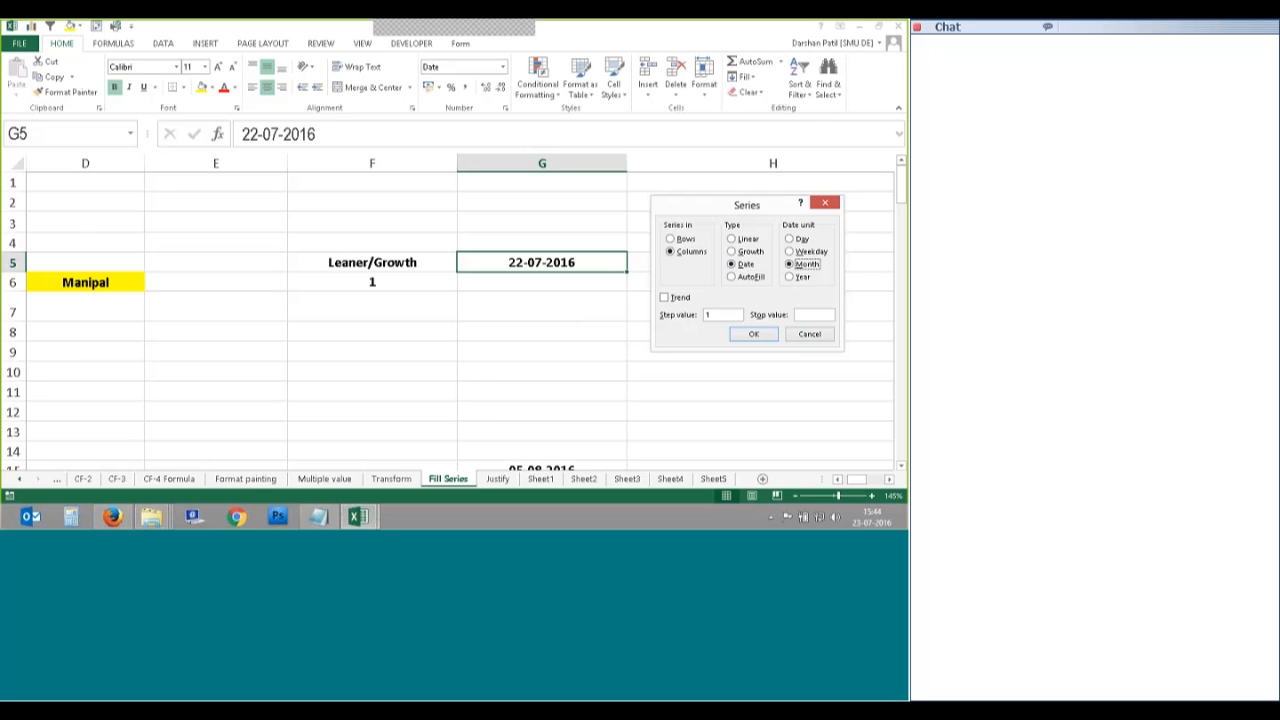
left_click_drag(747, 205, 743, 193)
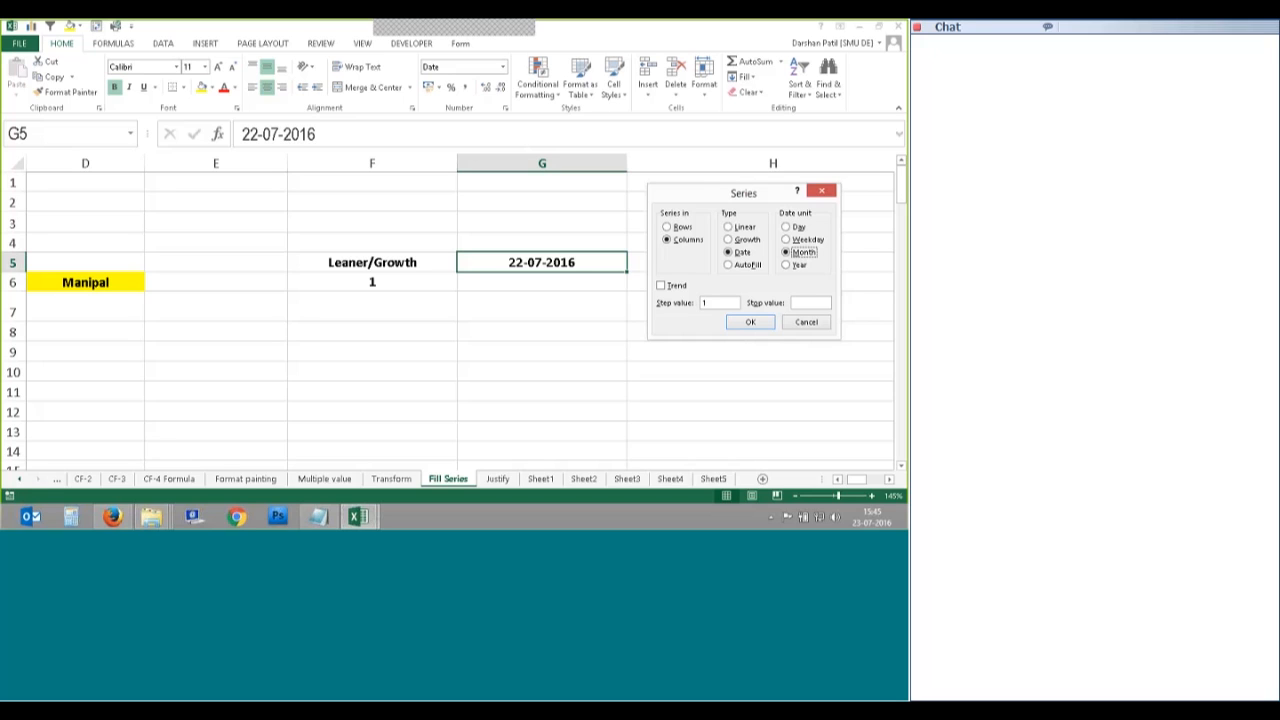
Step: Generate monthly dates down column G with stop value 26-12-2016, filling 22-08 to 22-12-2016
left_click(810, 303)
type("26-12")
type("-2016")
double_click(829, 303)
left_click(750, 322)
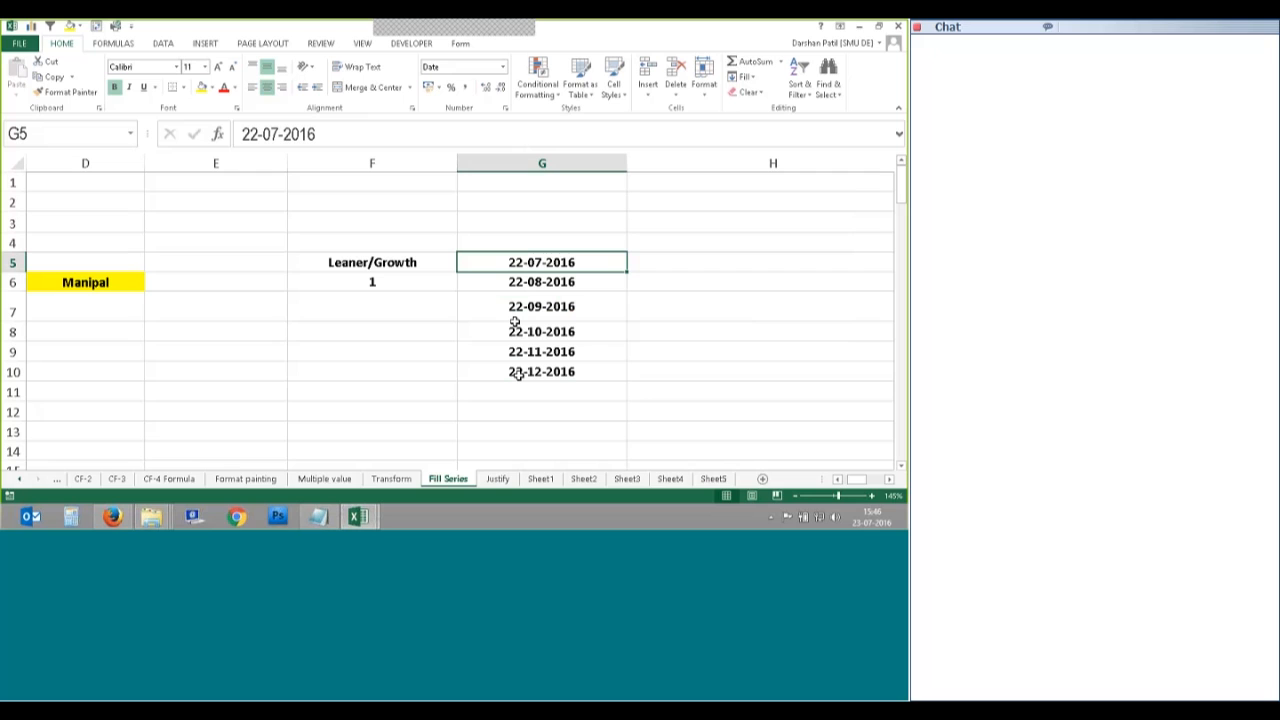
Step: Reopen the Series dialog with Alt, H, F, I, S and choose Month
key("alt+h")
key("f")
key("i")
key("s")
key("alt+m")
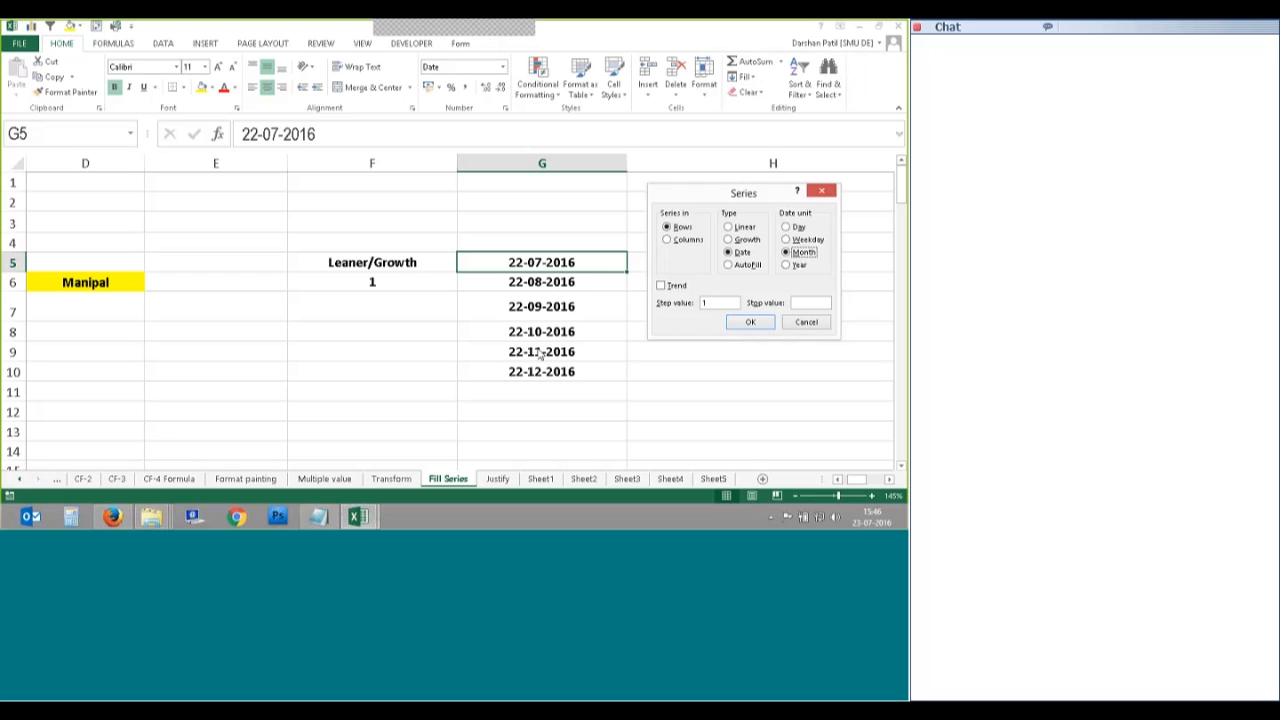
Step: Cancel the dialog, undo the monthly dates, and reopen Series set to Columns
left_click(792, 326)
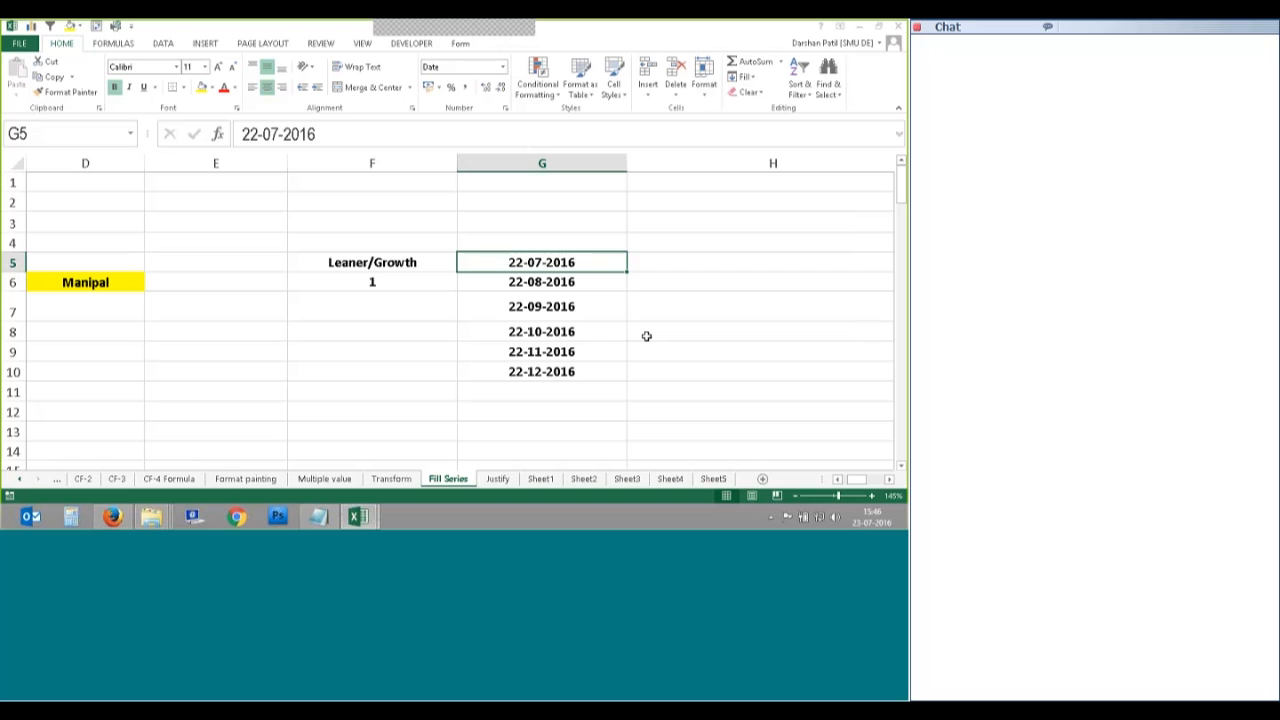
key("ctrl+z")
key("ctrl+z")
key("ctrl+z")
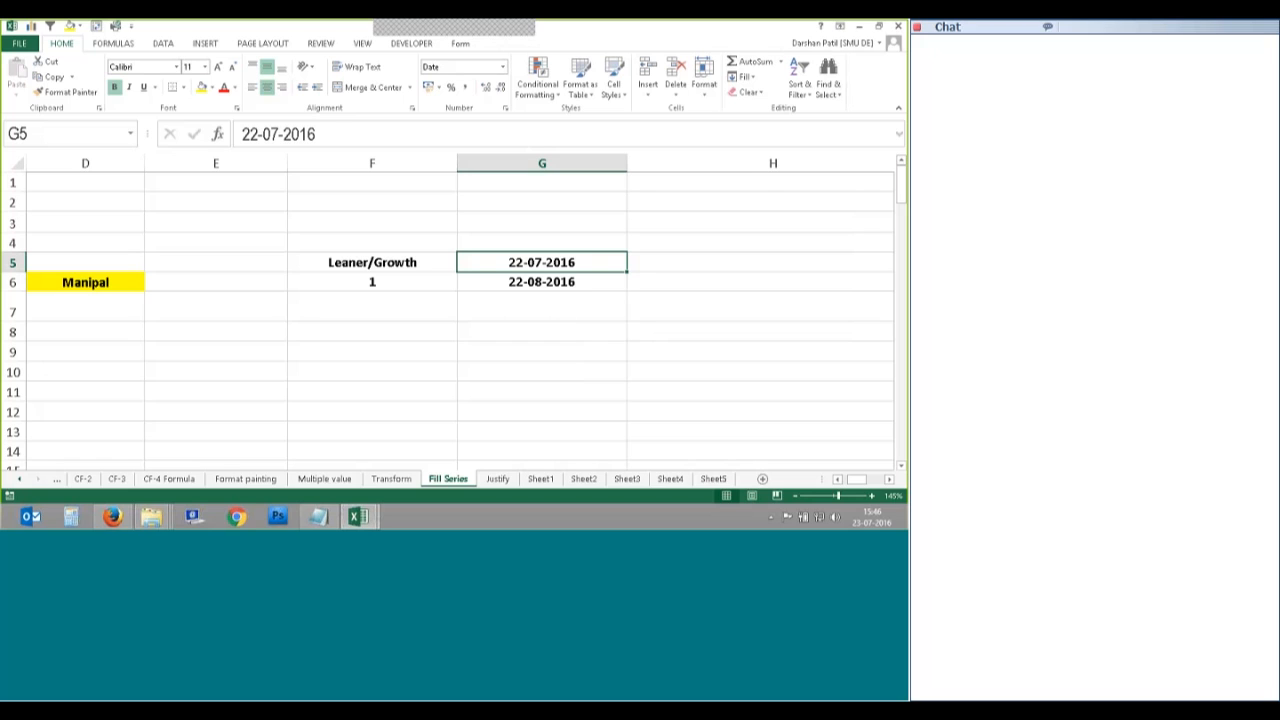
left_click(745, 76)
left_click(760, 171)
left_click(667, 239)
Step: Fill monthly dates down column G with stop value 22-12-2016, giving 22-08-2016 to 22-11-2016
left_click(786, 252)
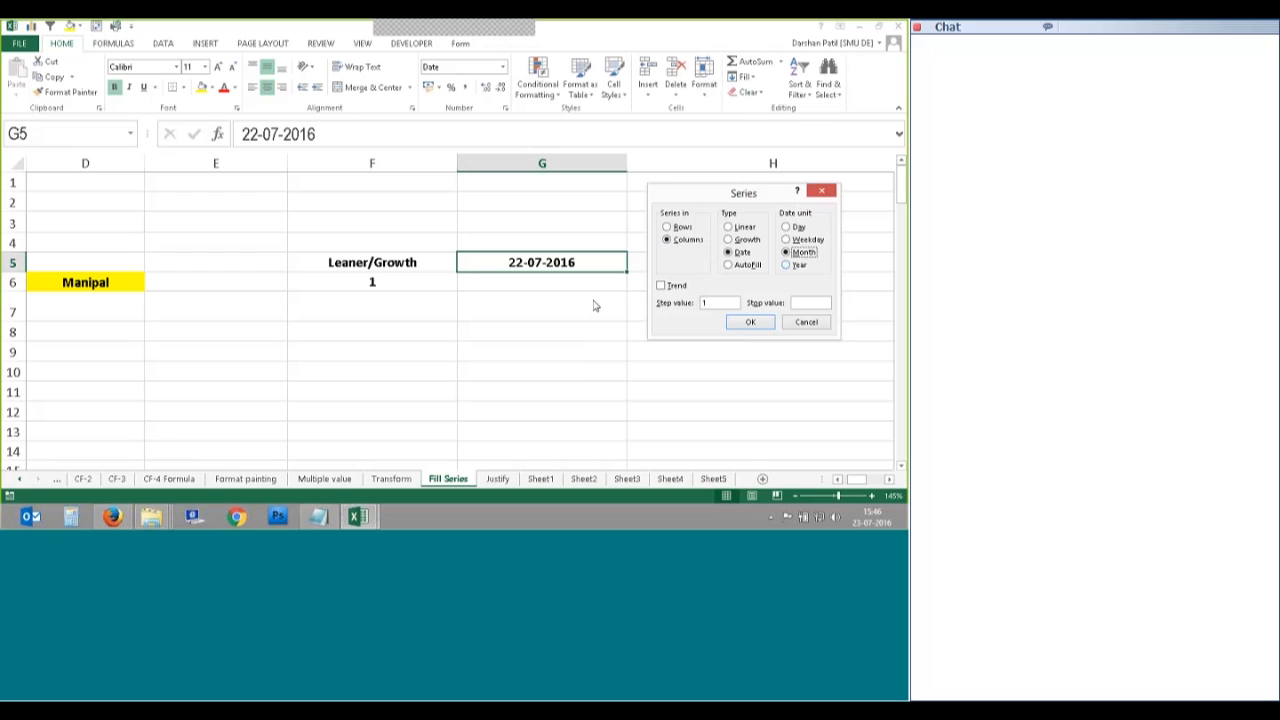
left_click(808, 304)
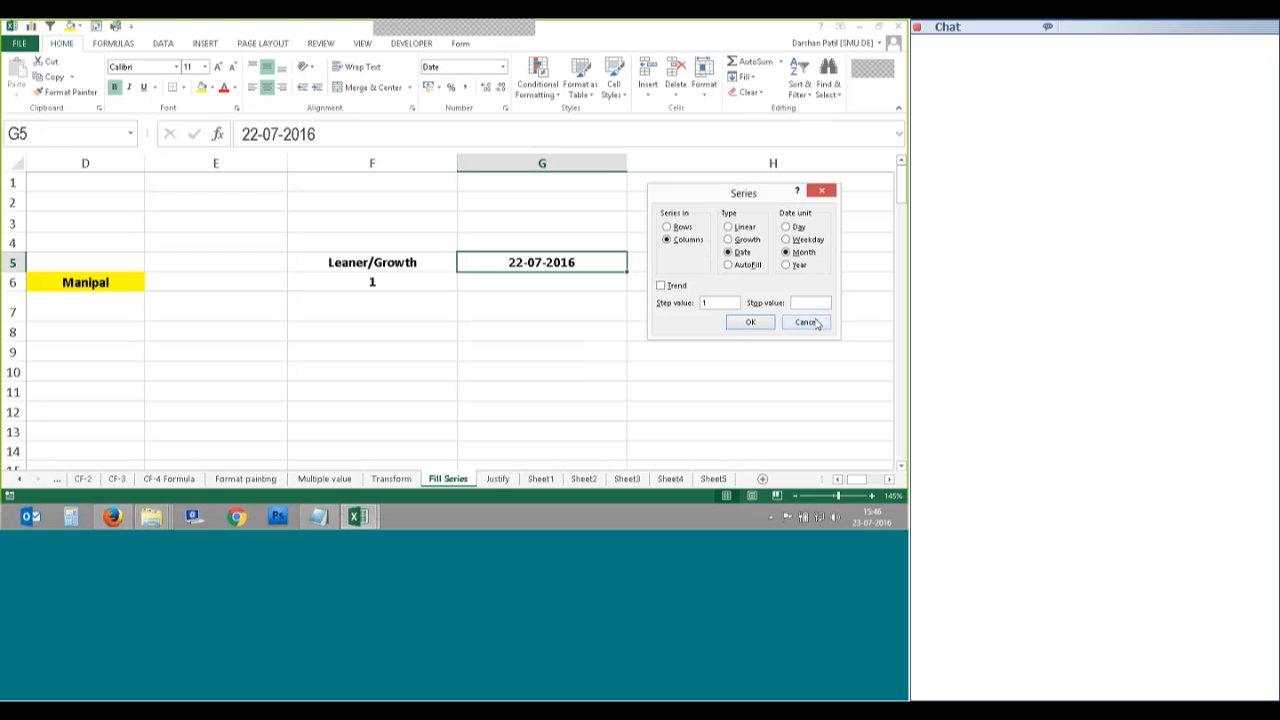
type("22-12-2016")
left_click(750, 322)
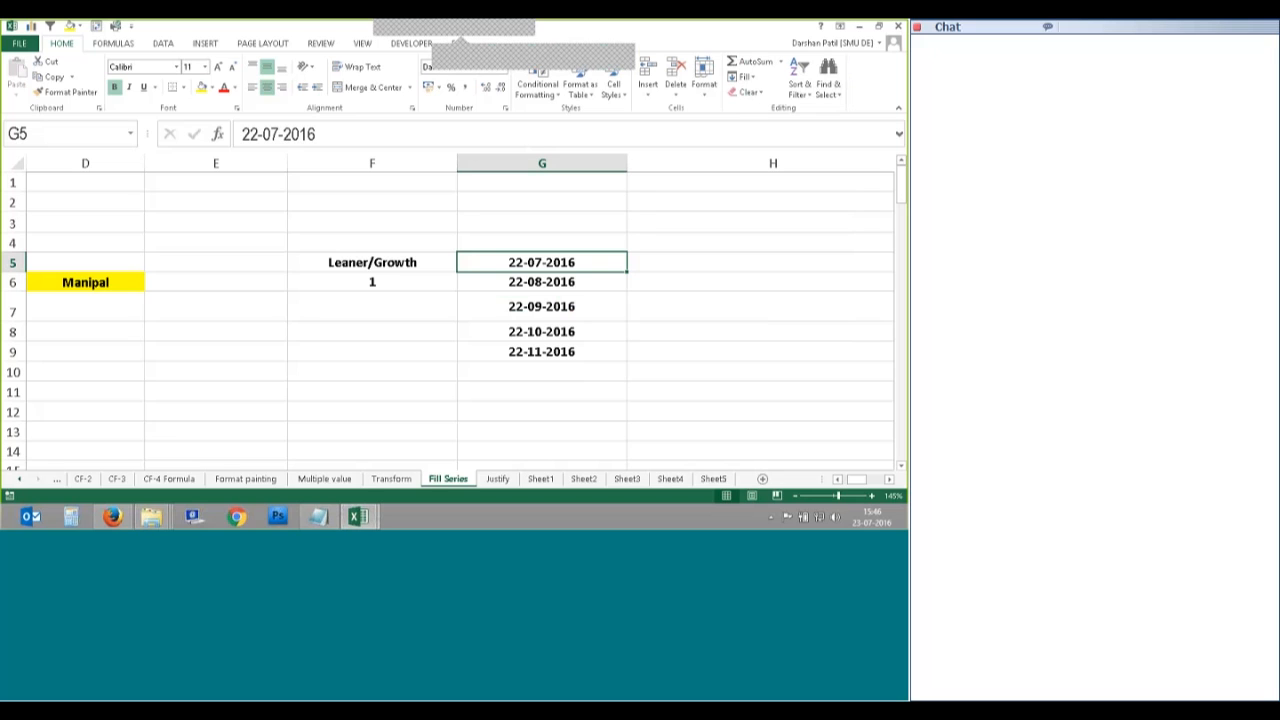
left_click(461, 28)
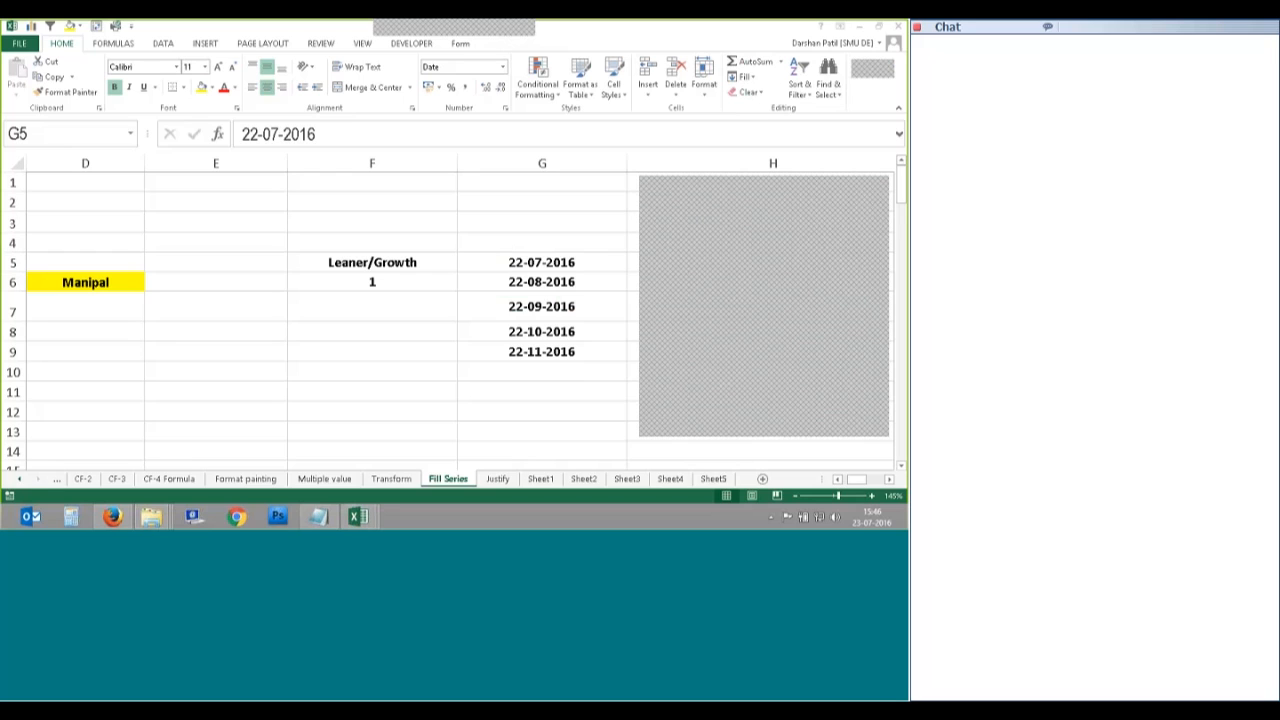
Step: Undo the monthly dates, leaving 22-07-2016 alone in G5
left_click(880, 193)
left_click(569, 266)
key("ctrl+z")
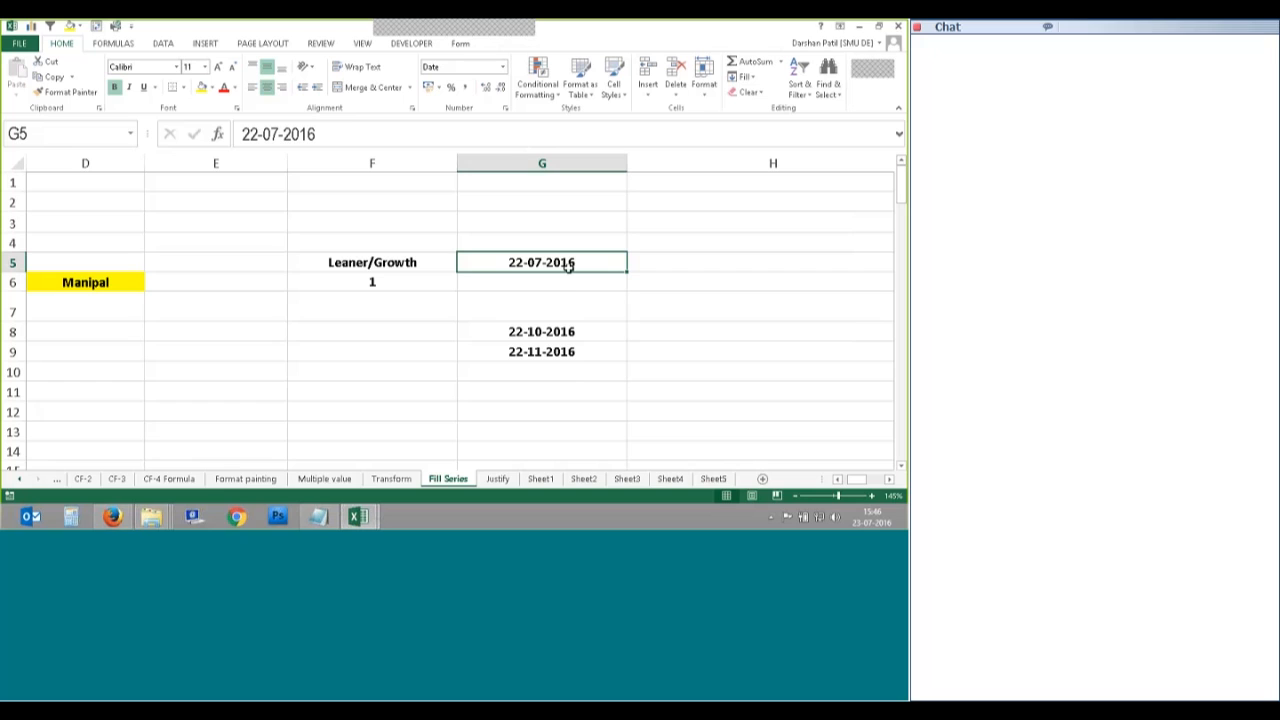
key("Right")
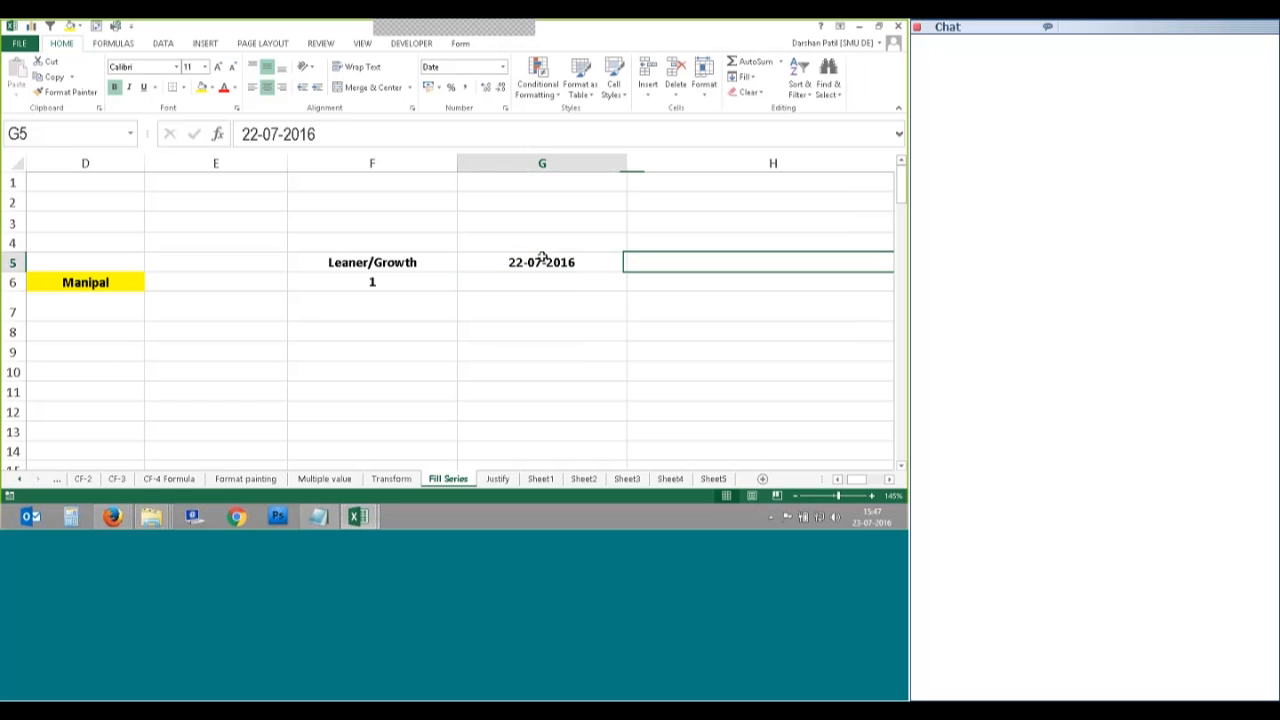
Step: Fill a monthly column series with stop value 26-aug-2016, then undo it
left_click(745, 77)
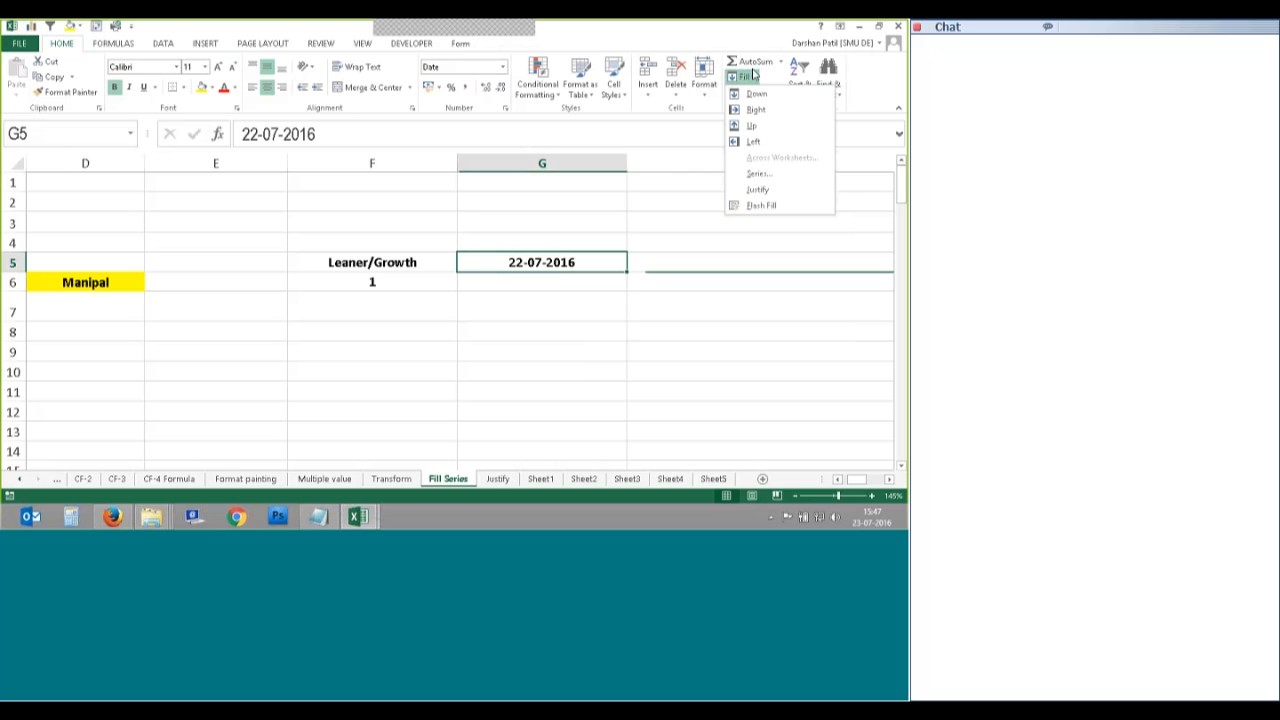
left_click(759, 173)
key("alt+c")
left_click(786, 252)
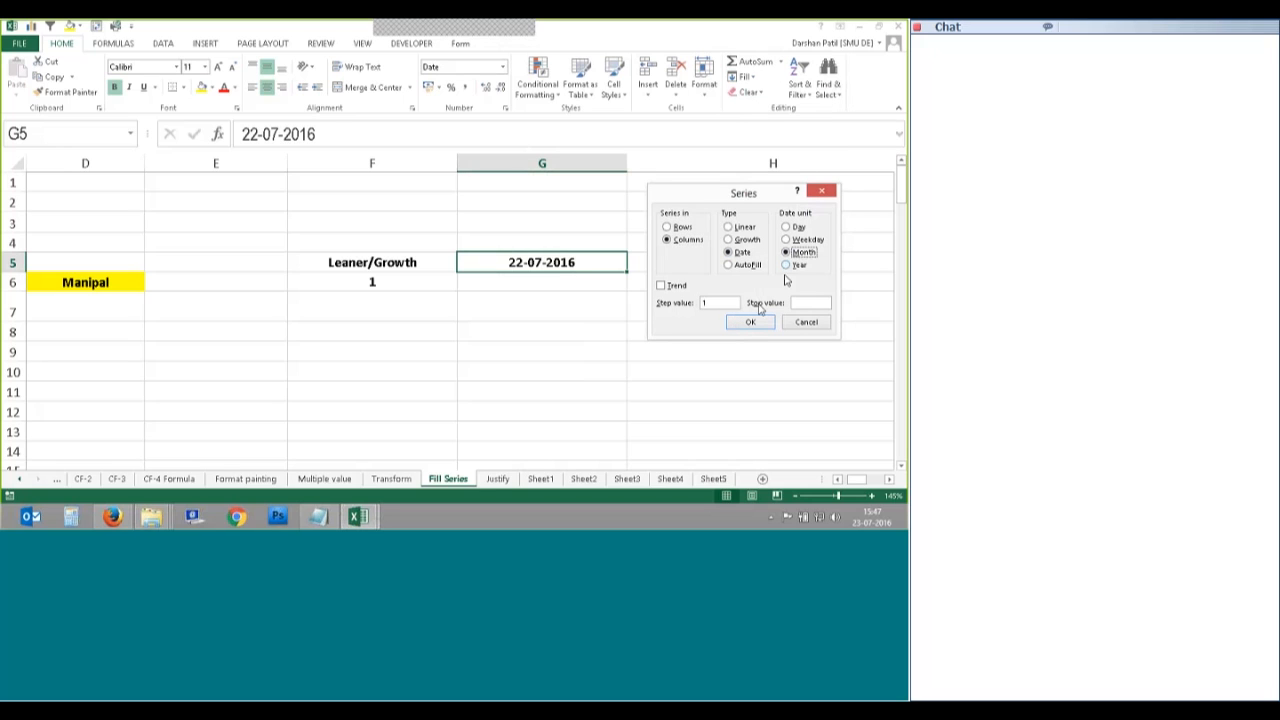
left_click(821, 304)
type("26")
type("-aug")
type("-2016")
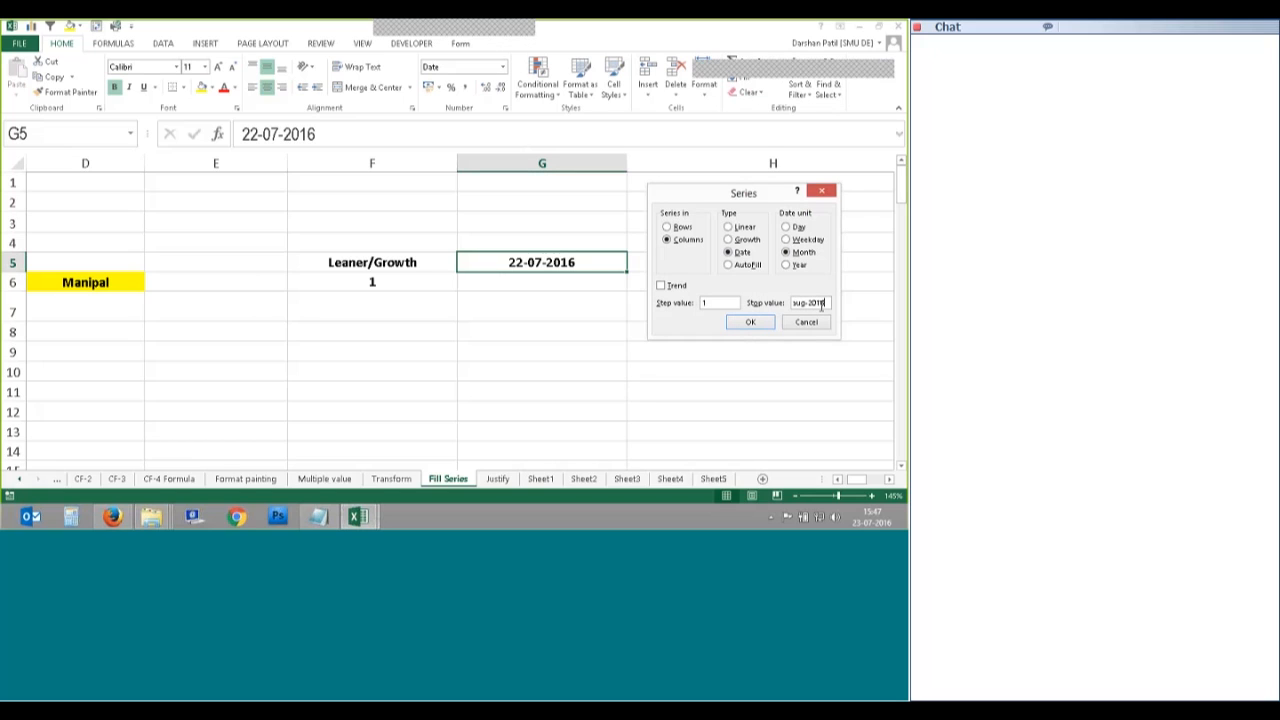
left_click(750, 328)
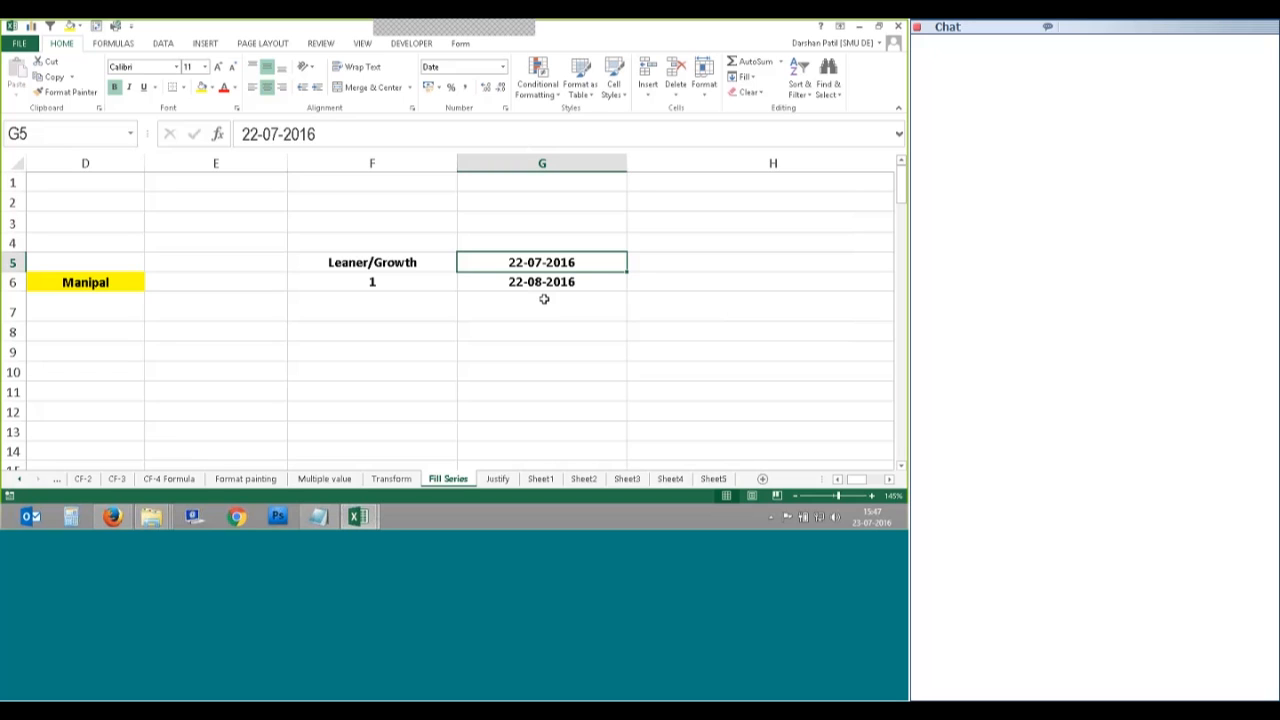
key("ctrl+z")
Step: Fill yearly dates down column G with stop value 25-10-2050, reaching 22-07-2050 in G39
left_click(743, 77)
left_click(757, 171)
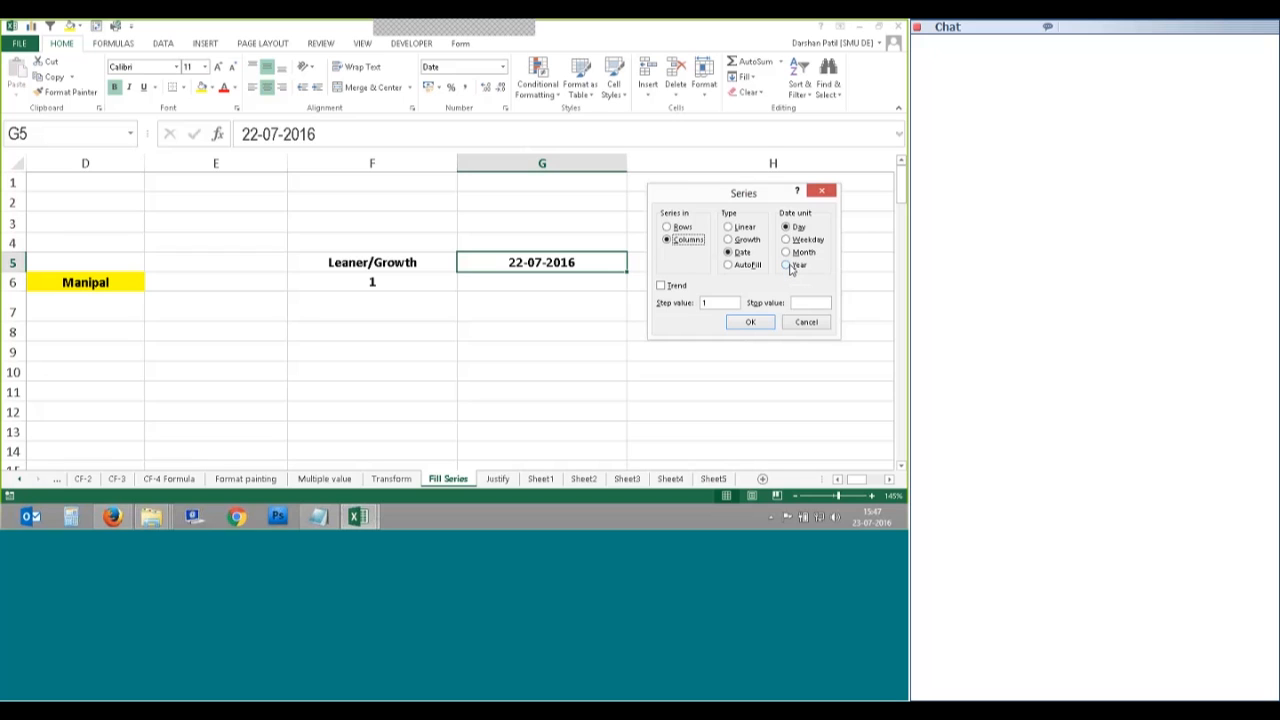
left_click(795, 266)
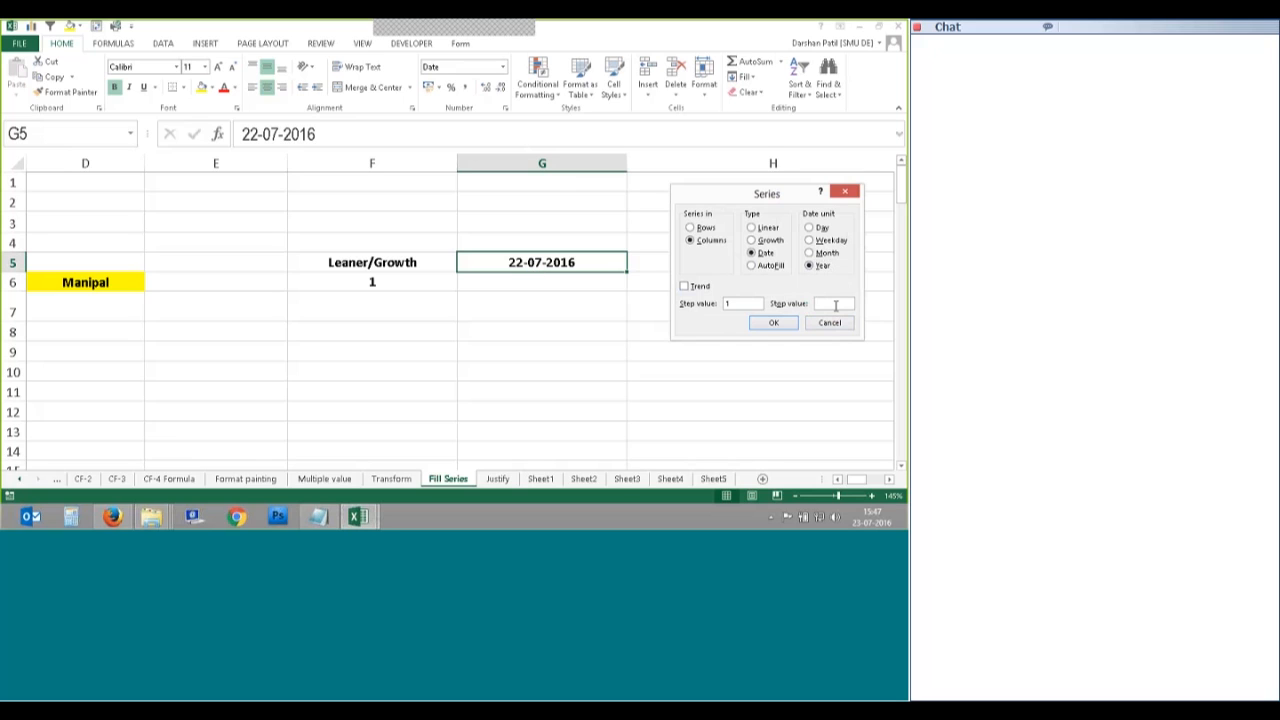
left_click(835, 304)
type("25-10")
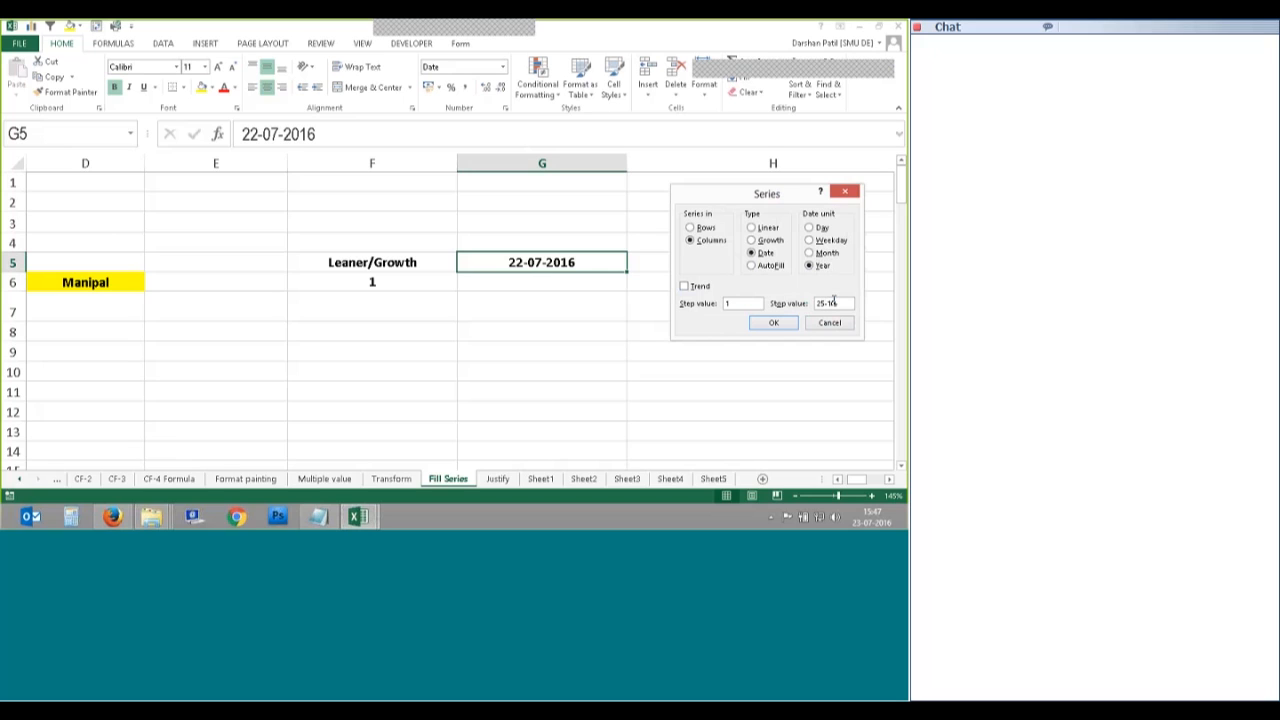
type("-2050")
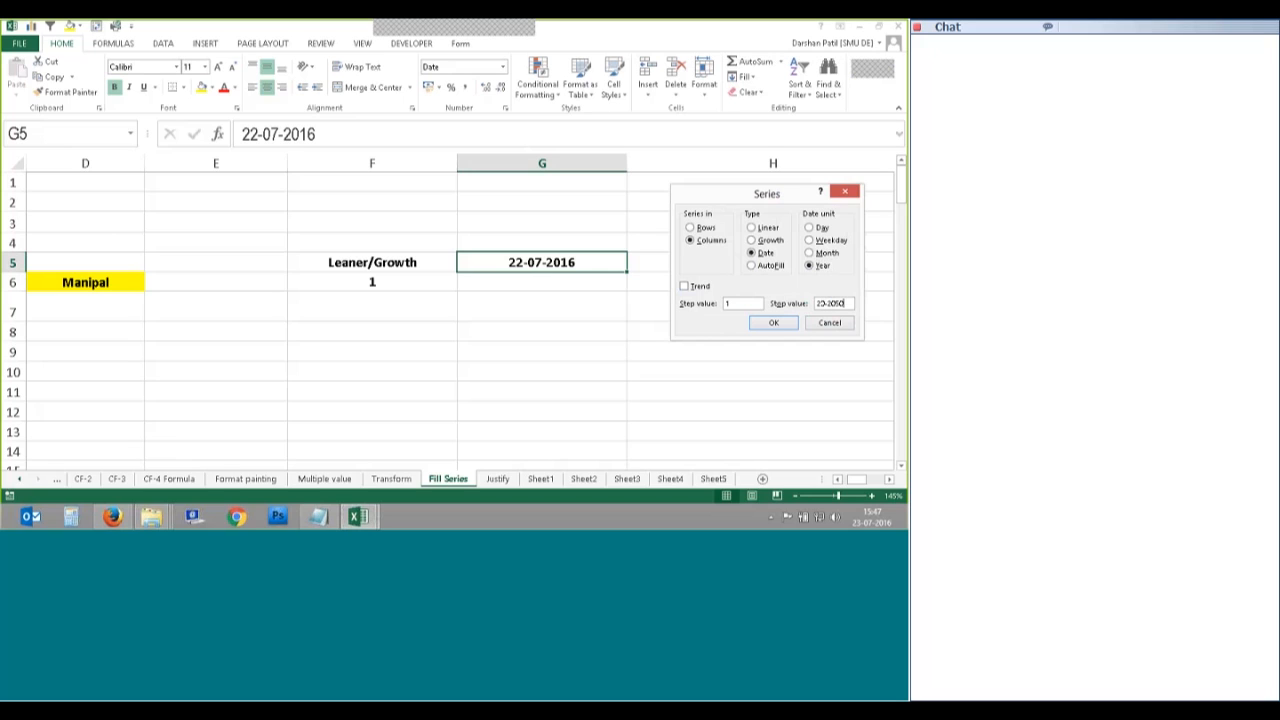
left_click_drag(841, 306, 811, 304)
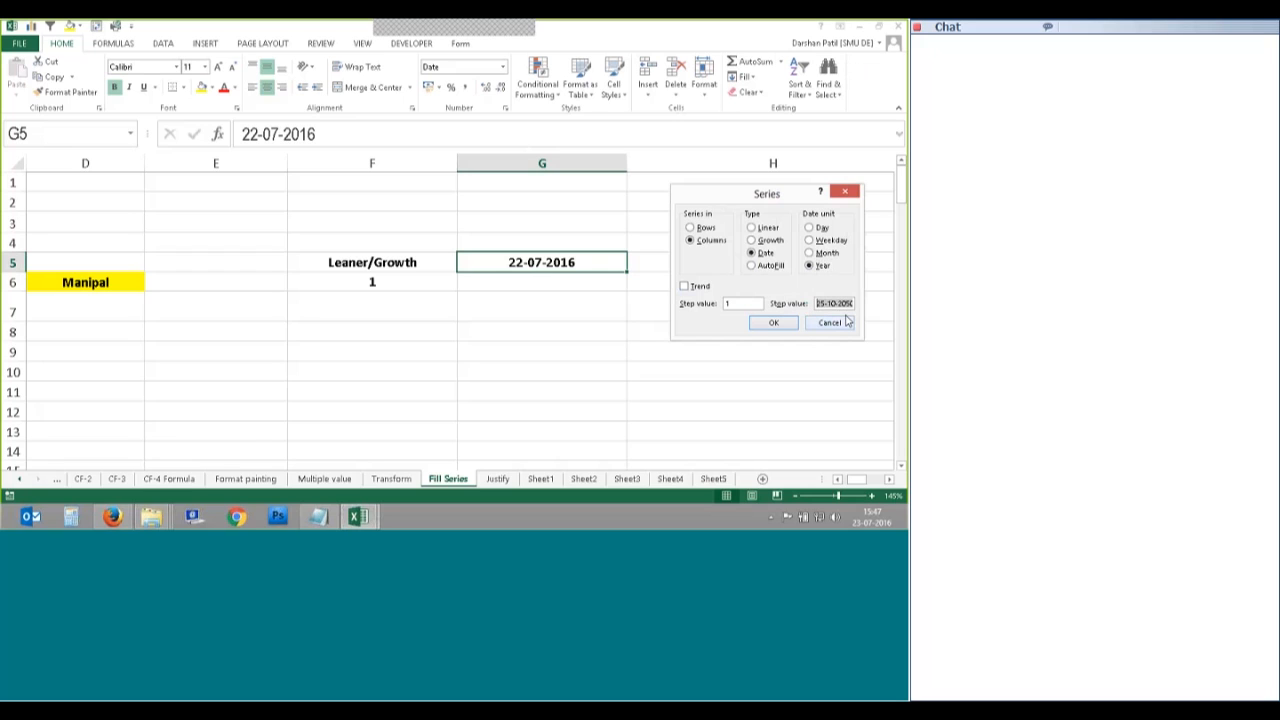
left_click(773, 322)
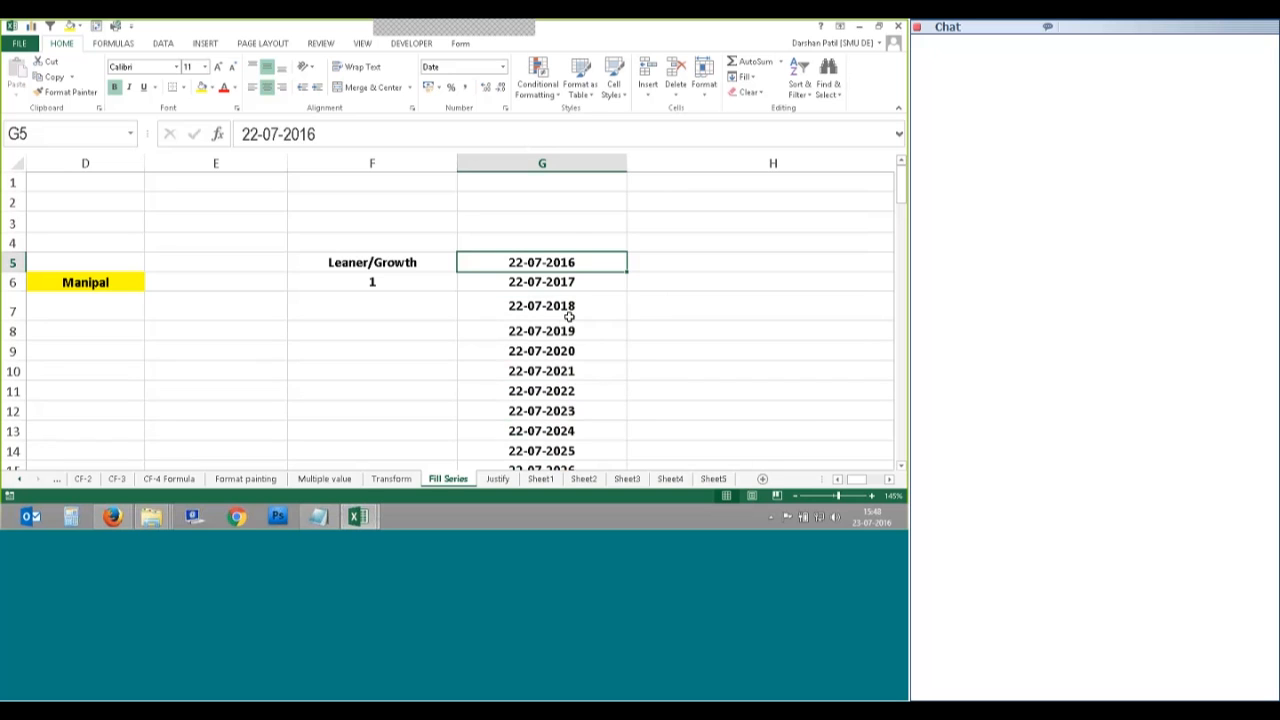
scroll(569, 316, "down", 4)
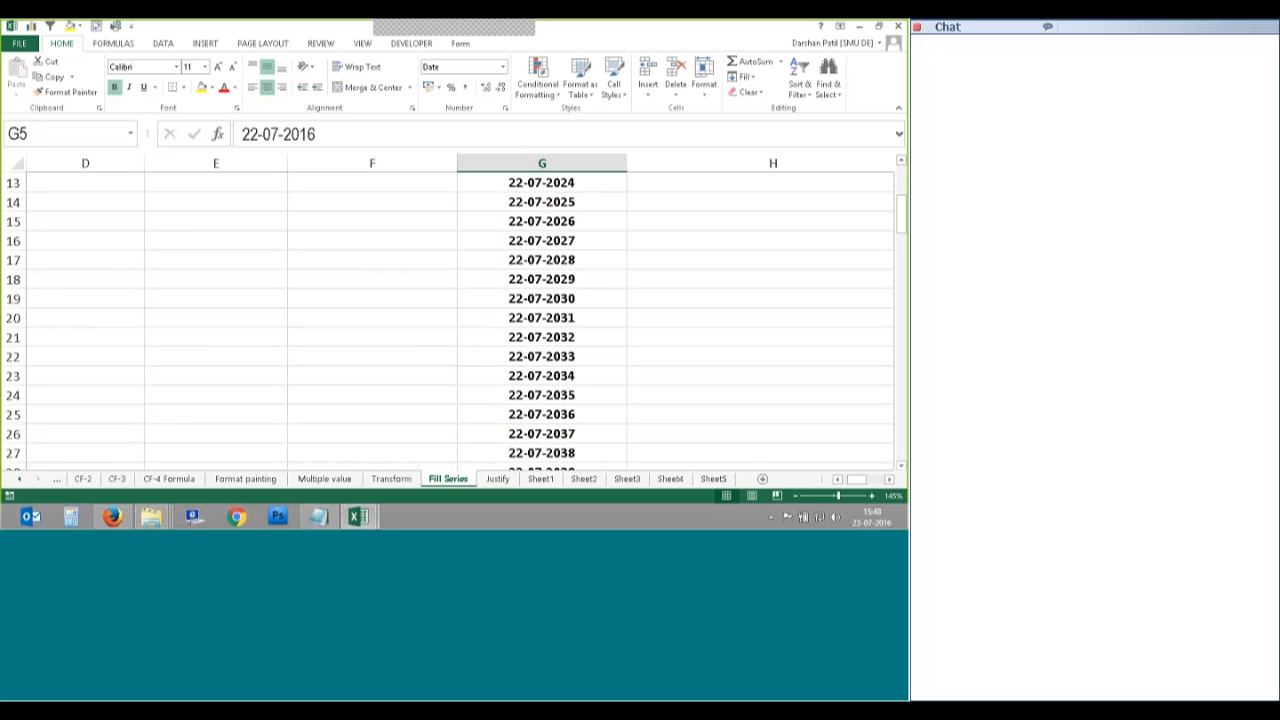
scroll(586, 277, "down", 7)
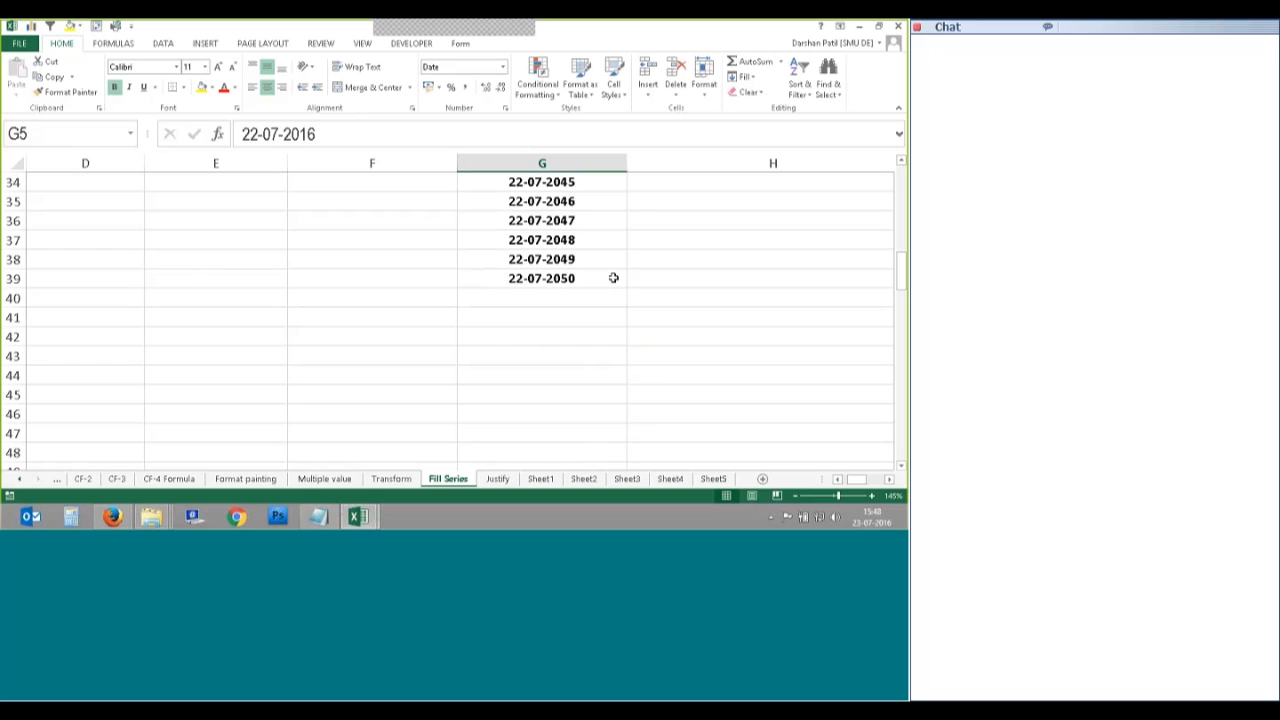
scroll(616, 277, "up", 11)
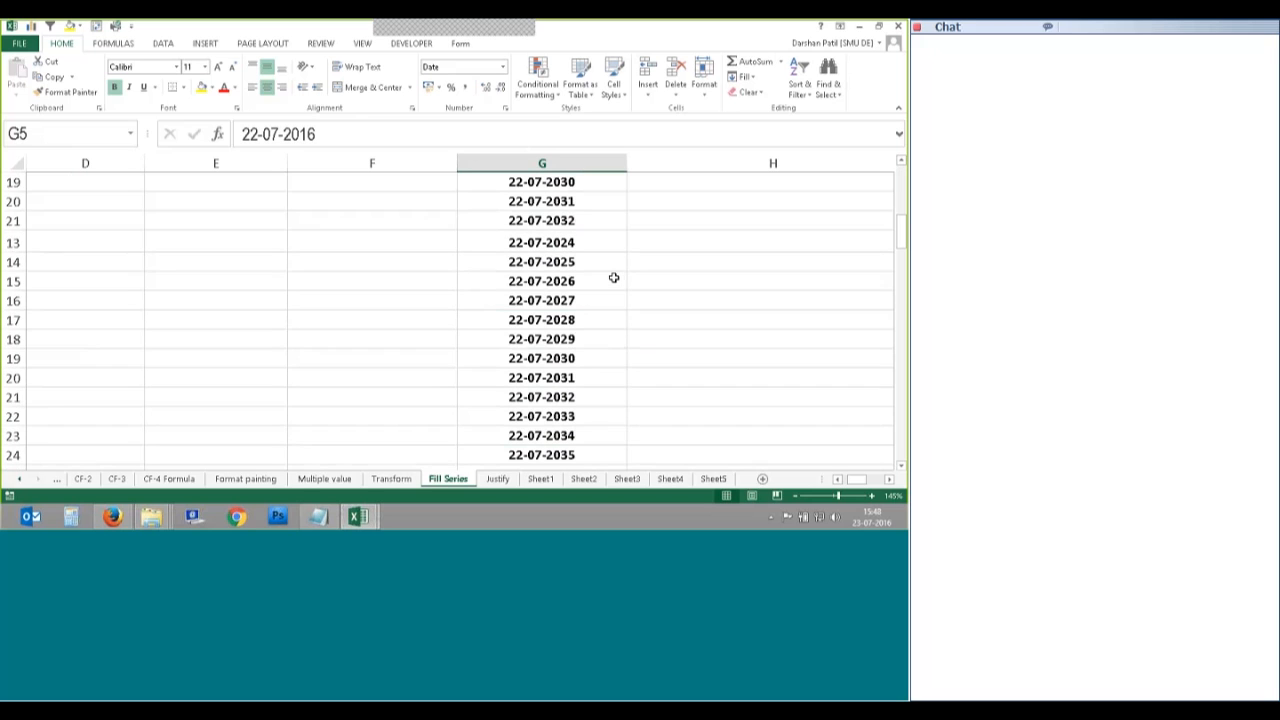
Step: Undo the yearly dates, then try AutoFill in the Series dialog and cancel it
key("ctrl+z")
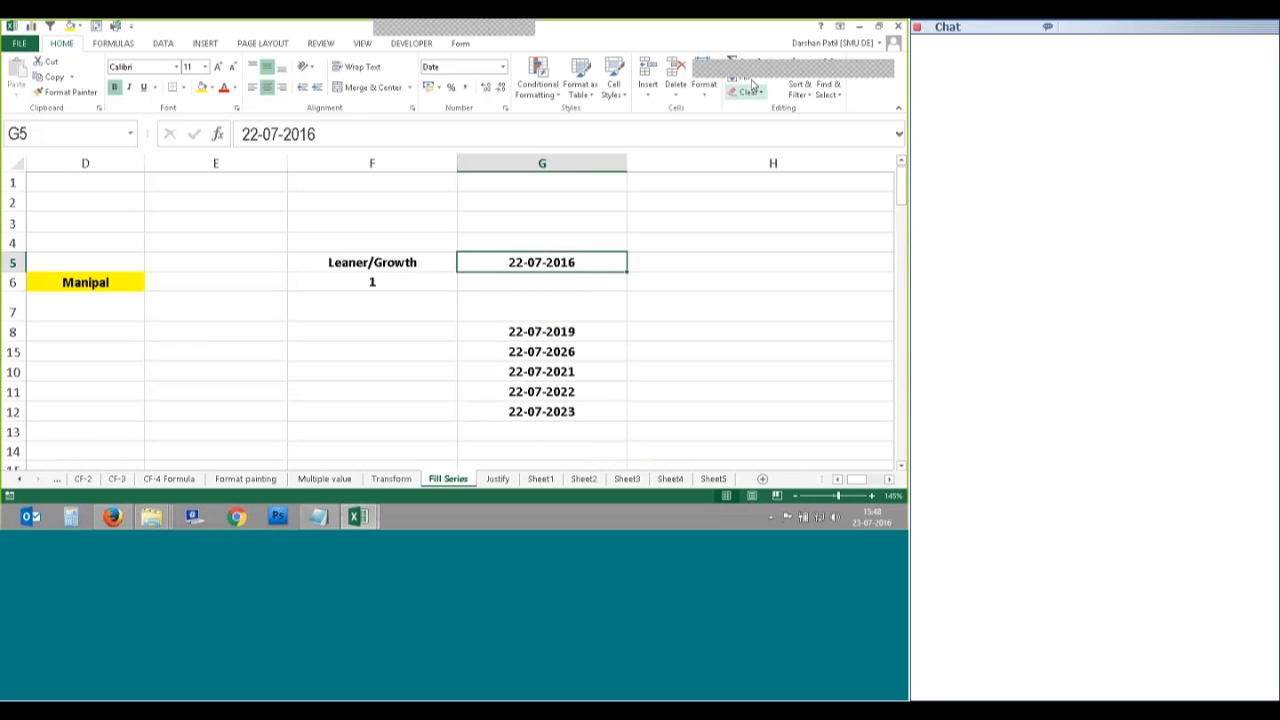
left_click(752, 80)
left_click(757, 176)
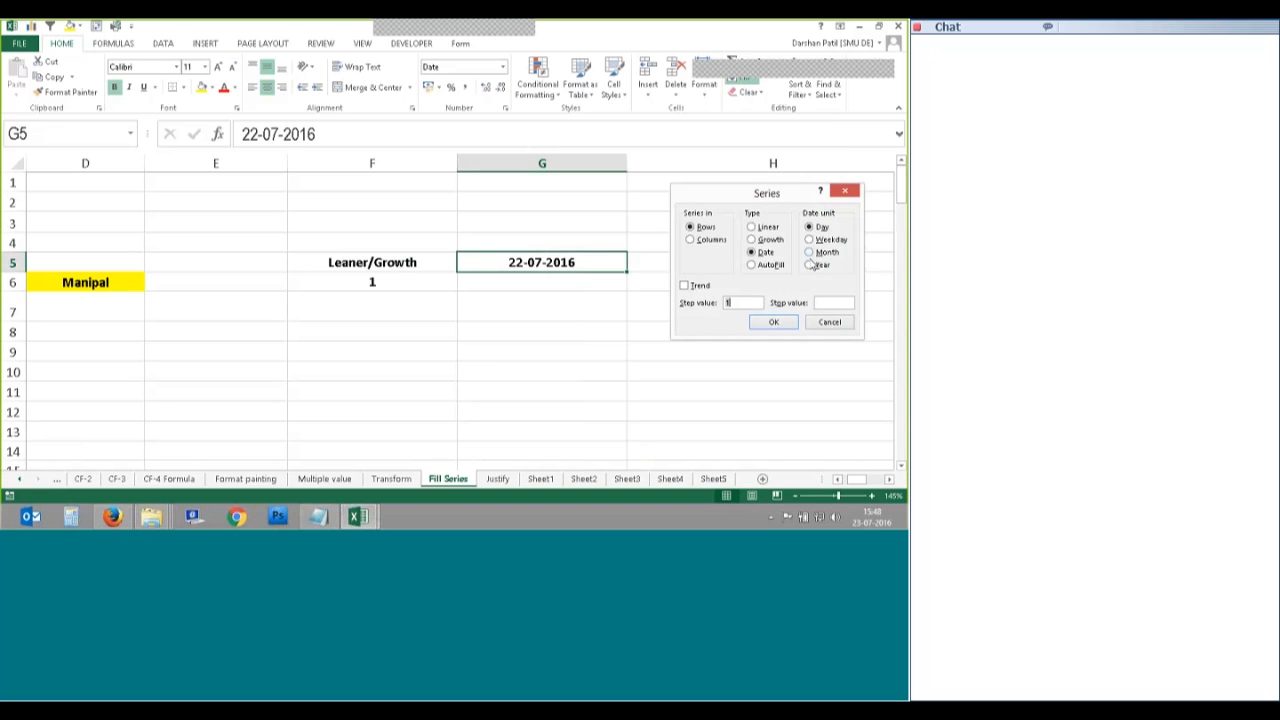
left_click(756, 264)
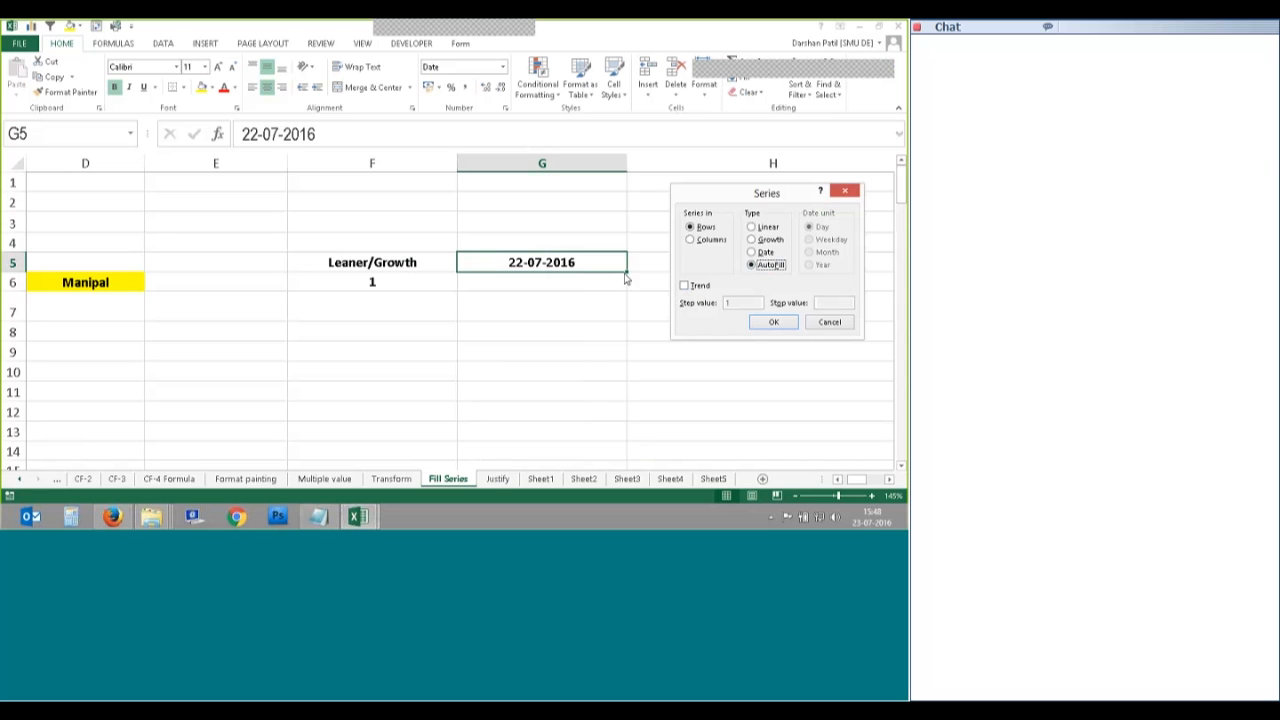
left_click(845, 322)
Step: Select G5:G14 as the range for the next series
left_click(560, 305)
scroll(514, 280, "down", 1)
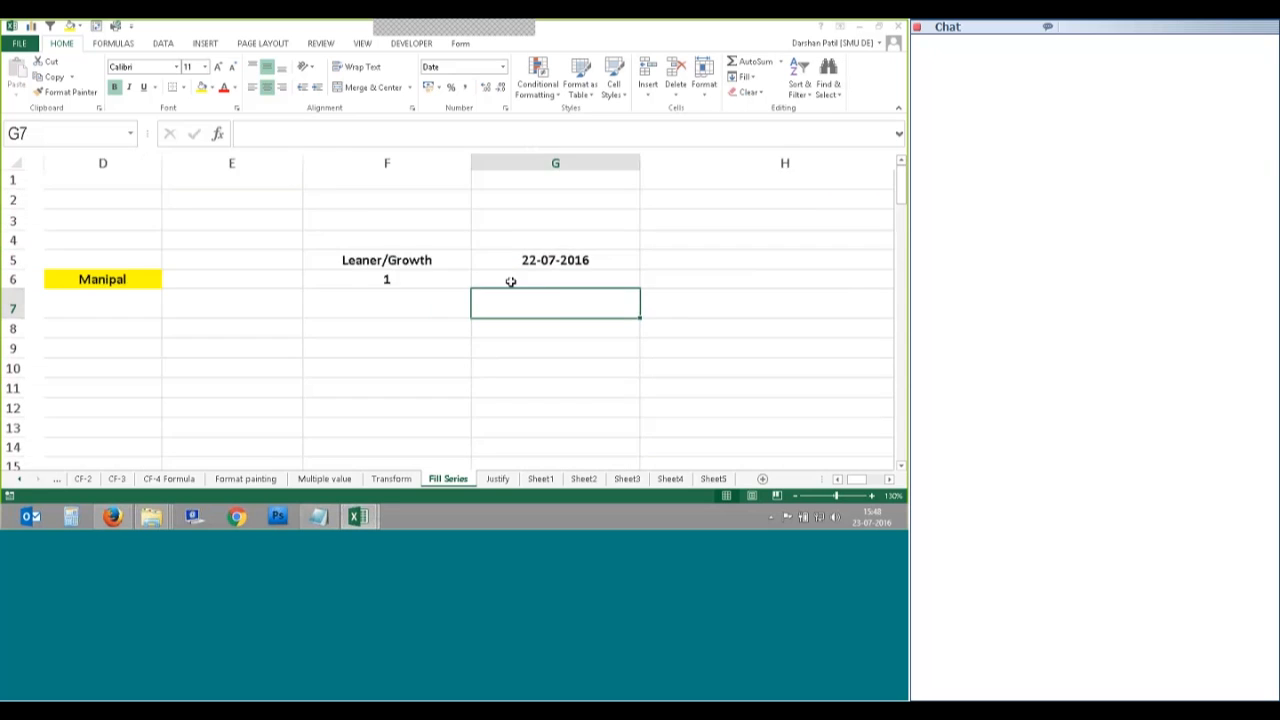
scroll(512, 283, "down", 1)
left_click_drag(492, 200, 504, 429)
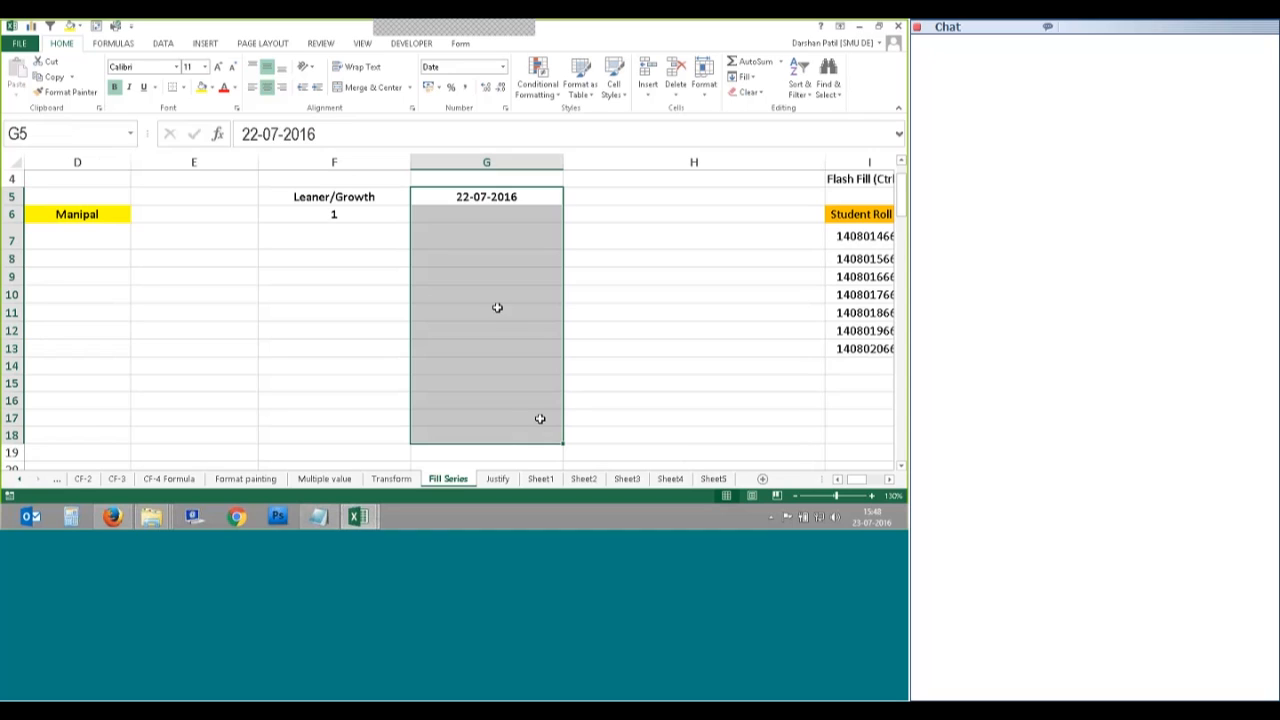
Step: Auto-fill a date series below 22-07-2016 via Fill Series, then undo and delete it
left_click(740, 62)
left_click(762, 190)
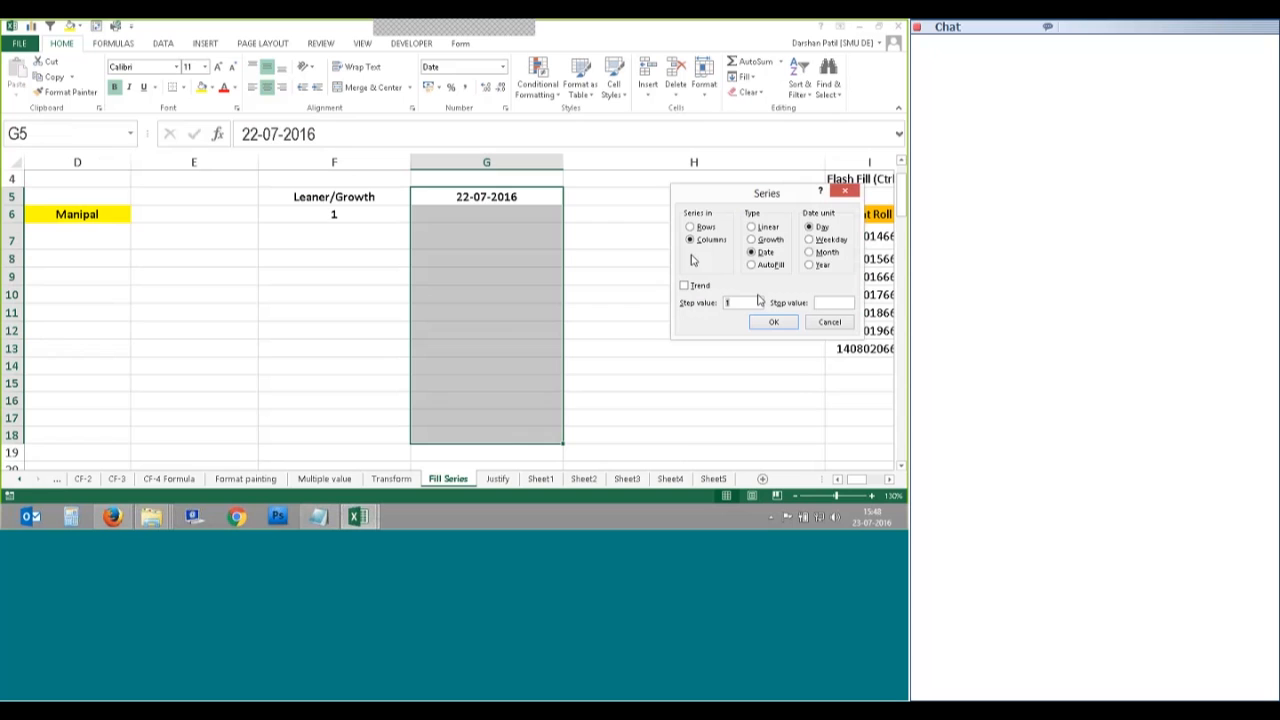
left_click(764, 264)
left_click(762, 321)
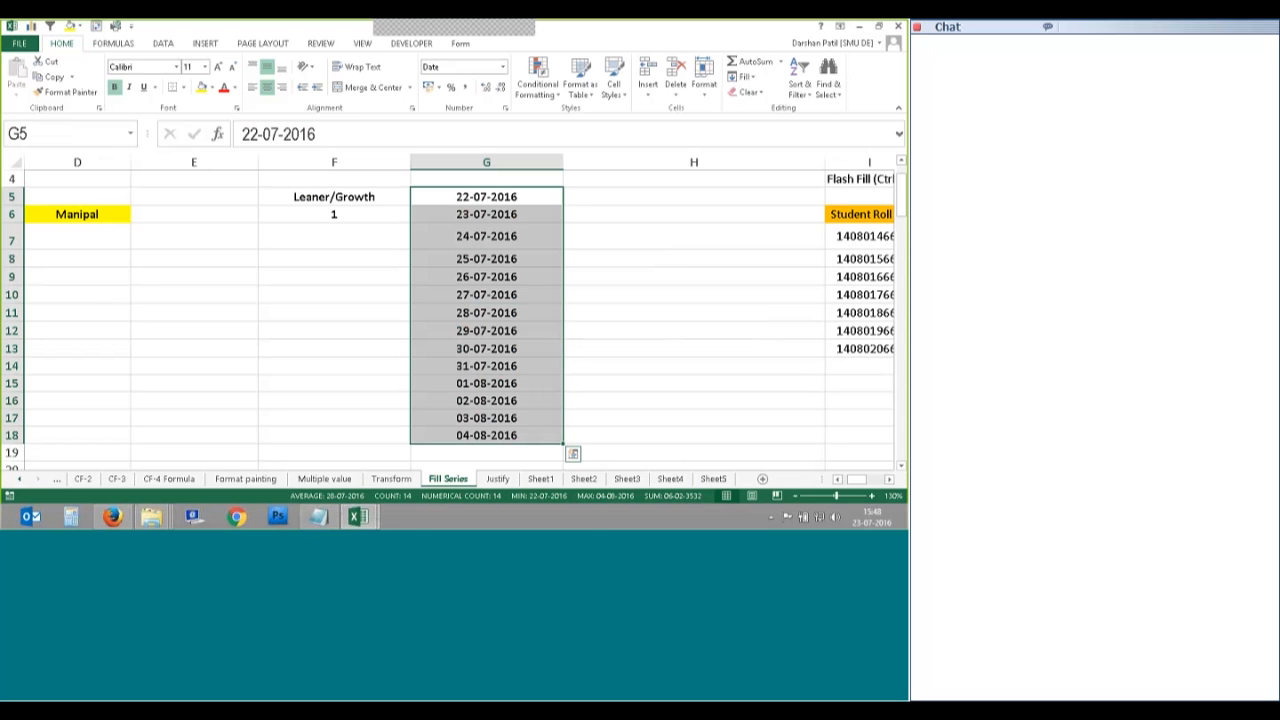
key("ctrl+z")
key("Delete")
Step: Rerun Fill Series as AutoFill with step value 2 down column G
left_click(745, 76)
left_click(765, 172)
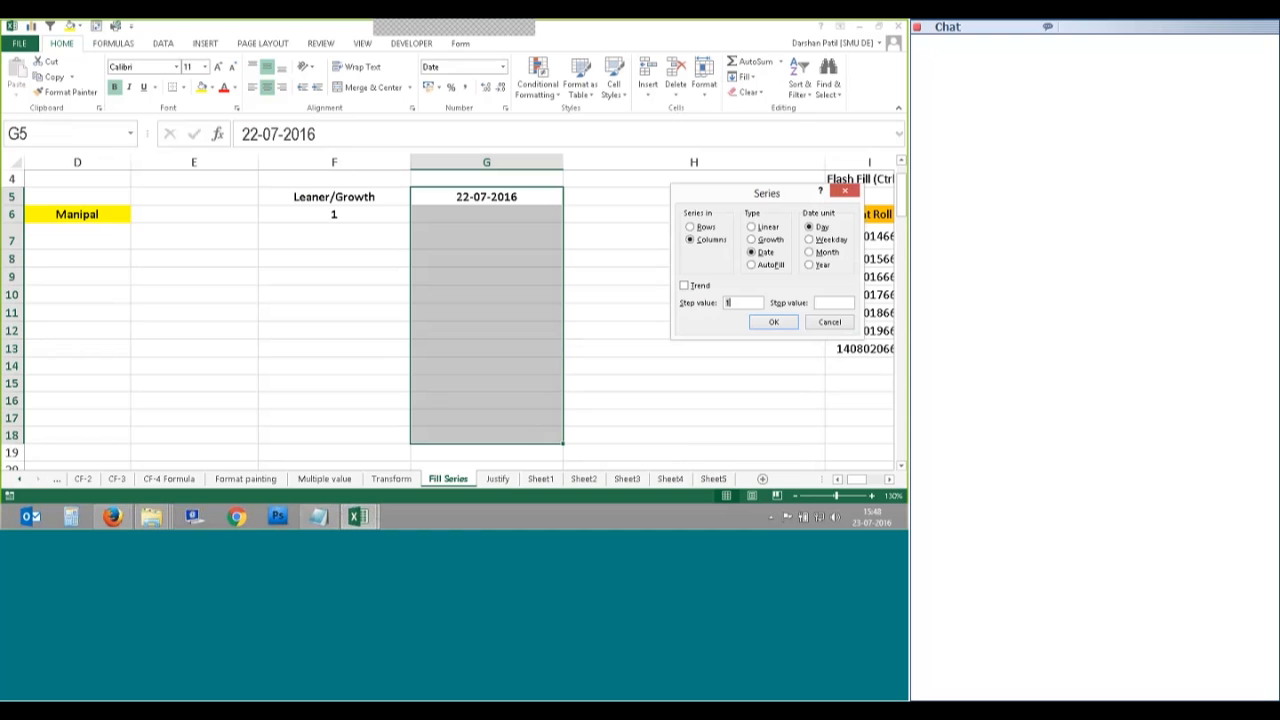
left_click(752, 265)
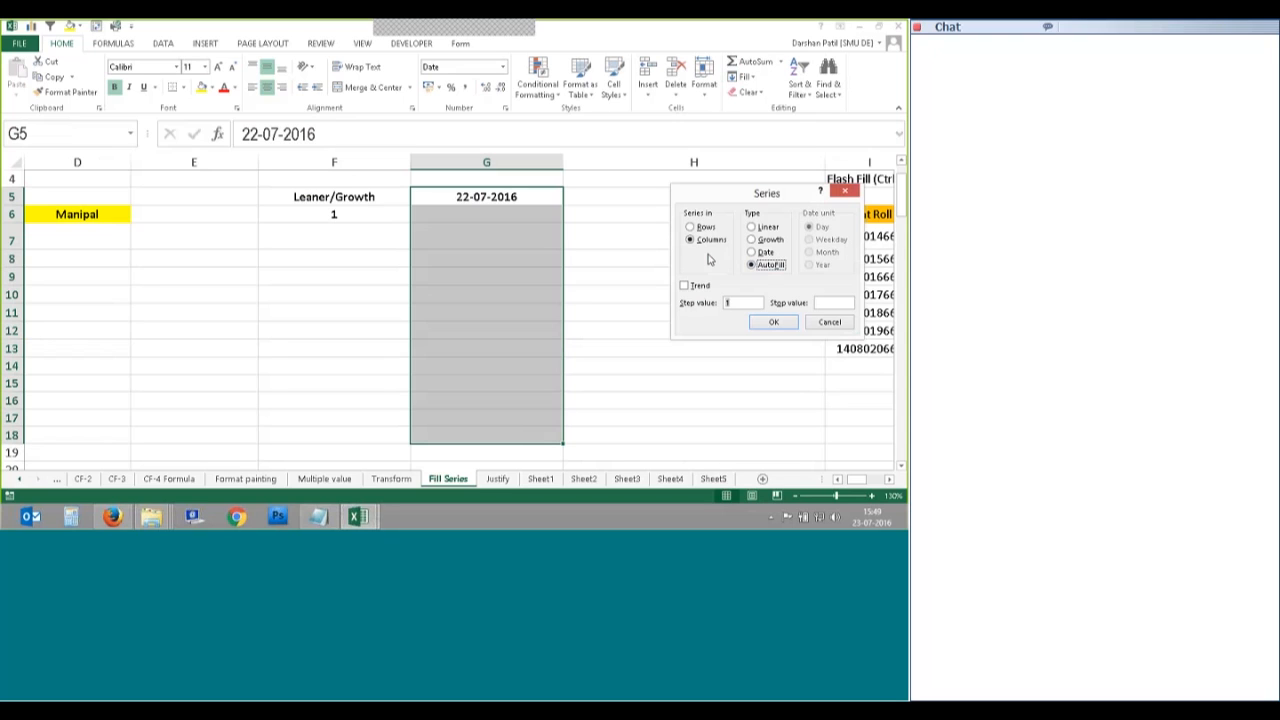
left_click(752, 253)
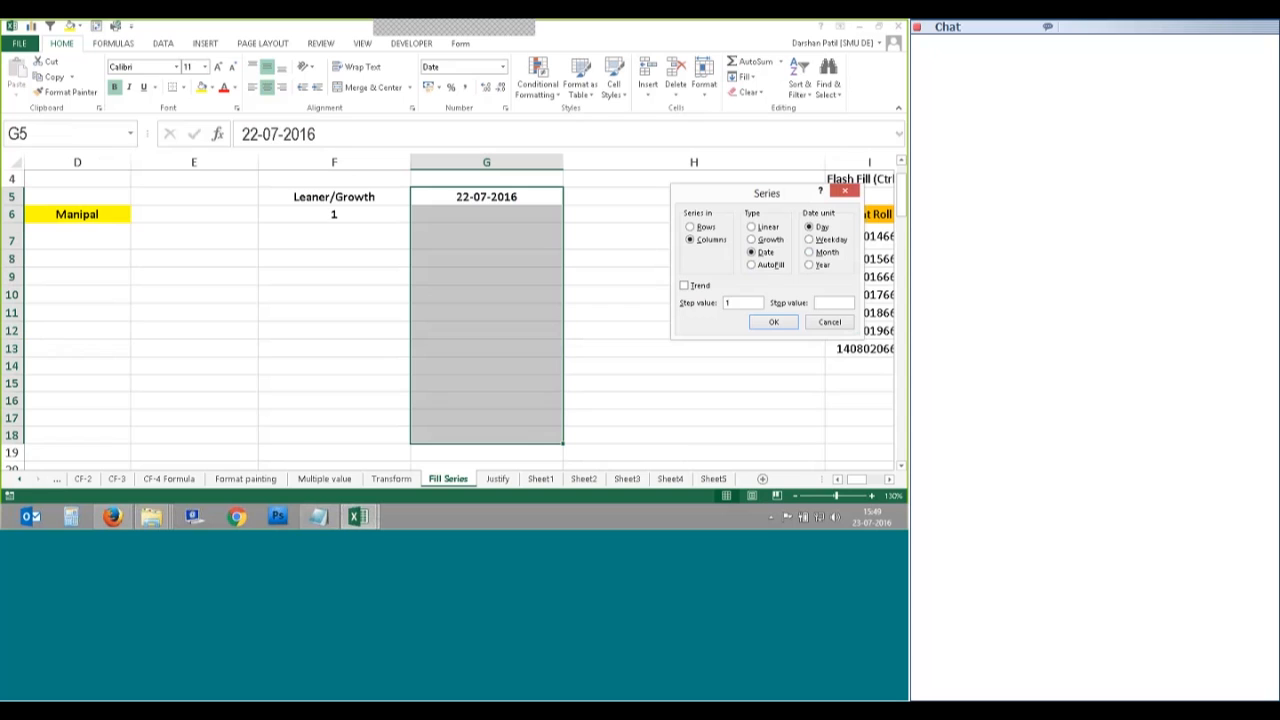
left_click_drag(735, 303, 694, 306)
type("2")
key("alt+f")
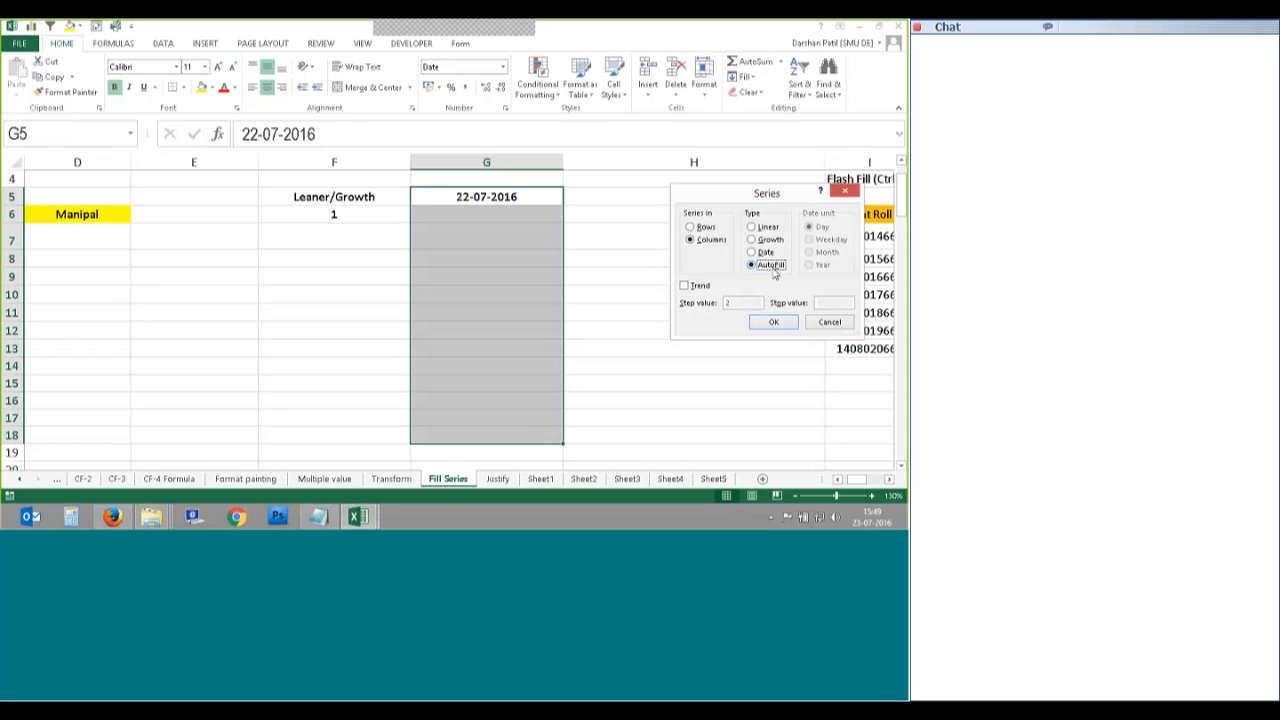
left_click(773, 321)
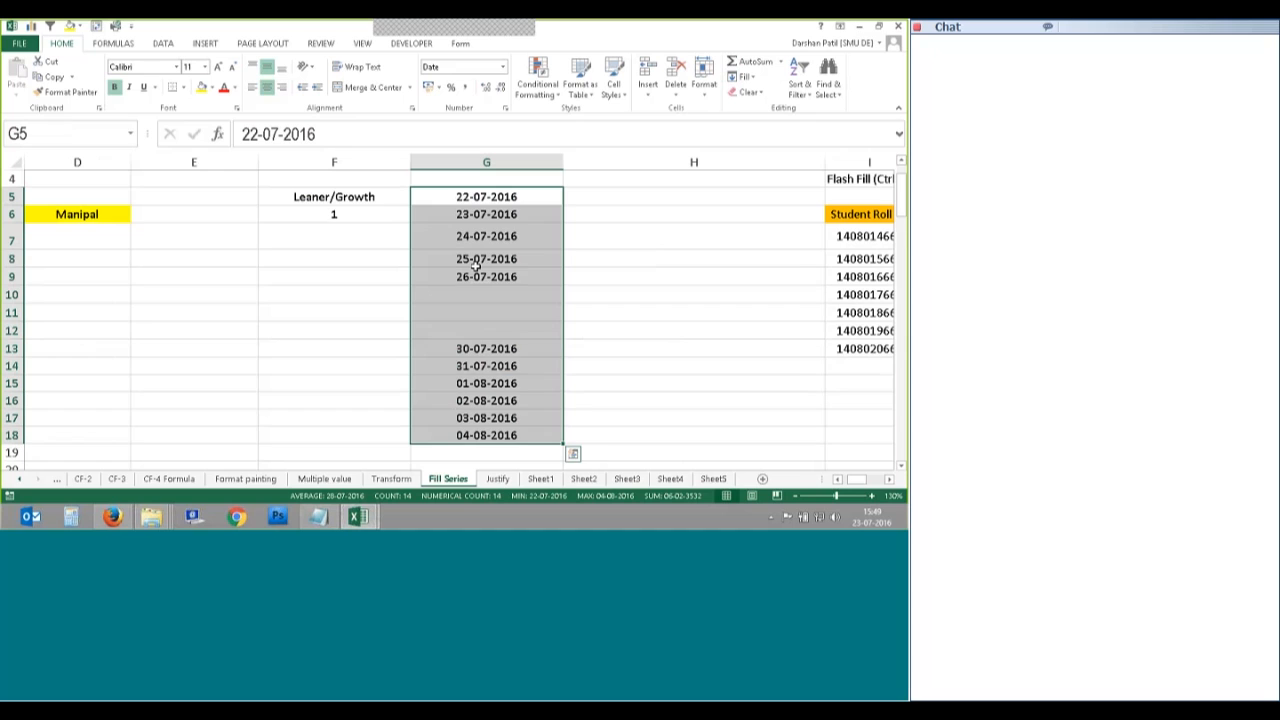
Step: Undo the date fill and enter 24-07-2016 in G6
key("ctrl+z")
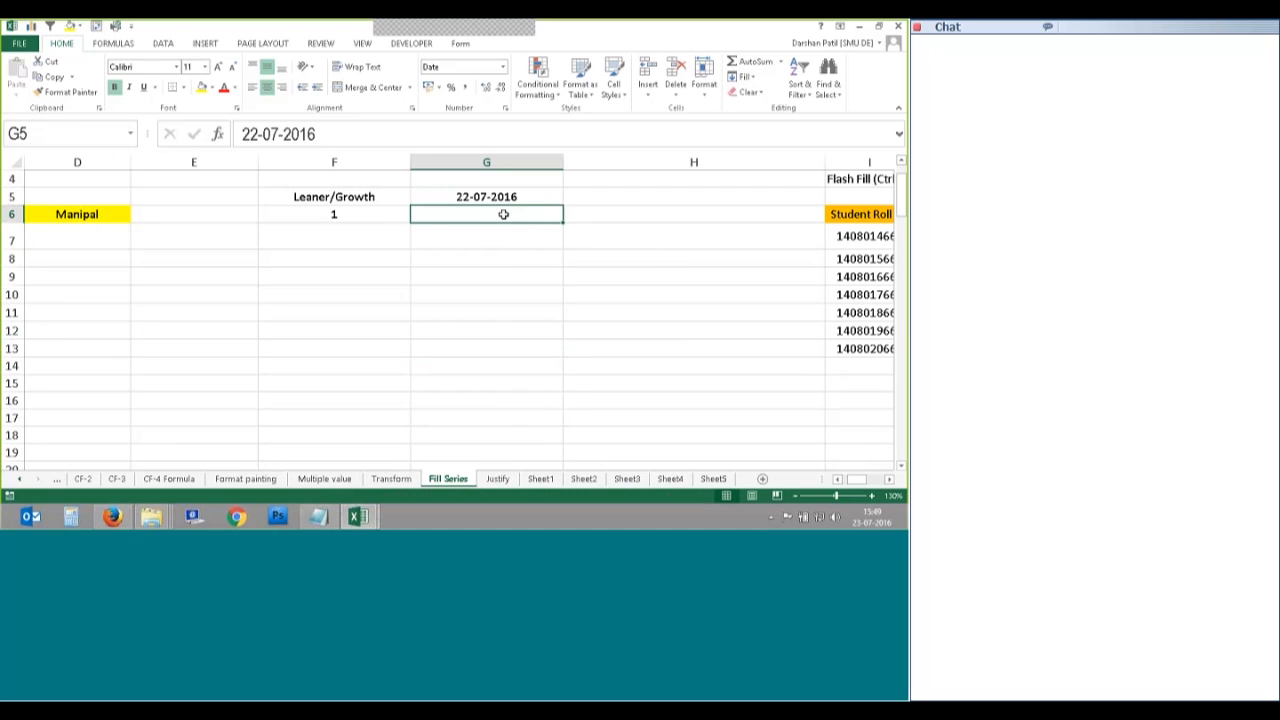
left_click(498, 215)
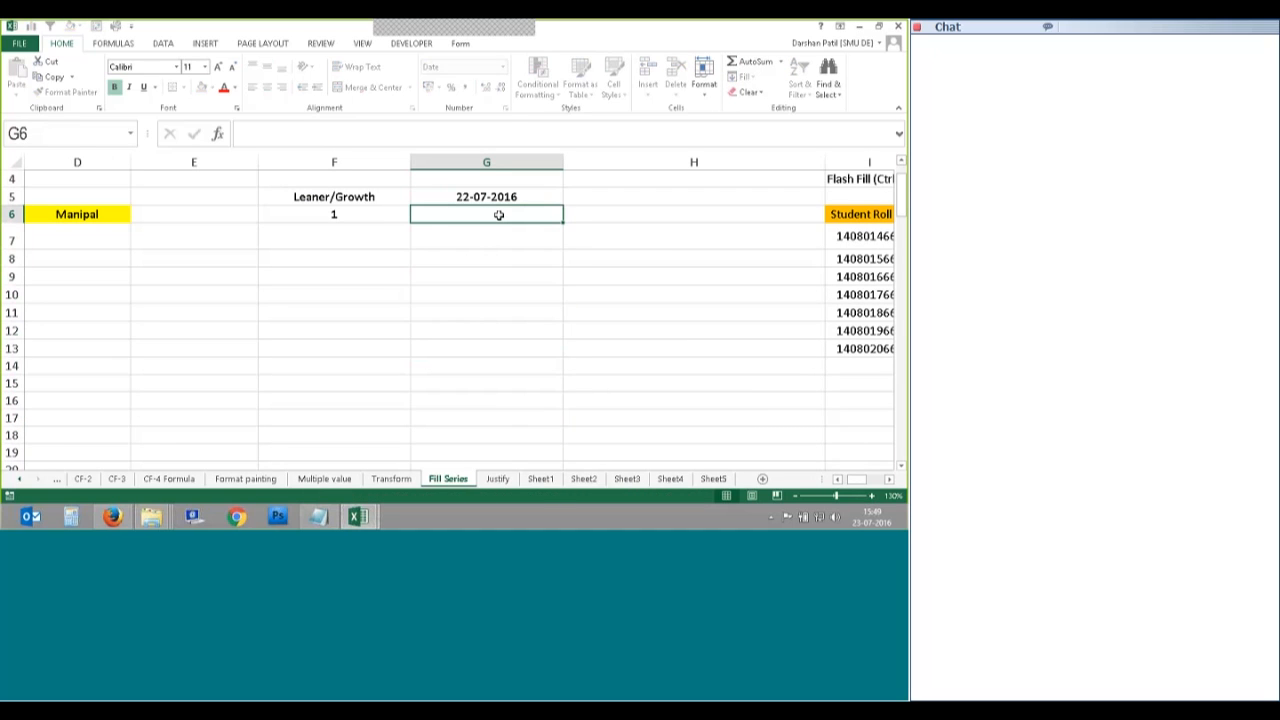
type("24-0")
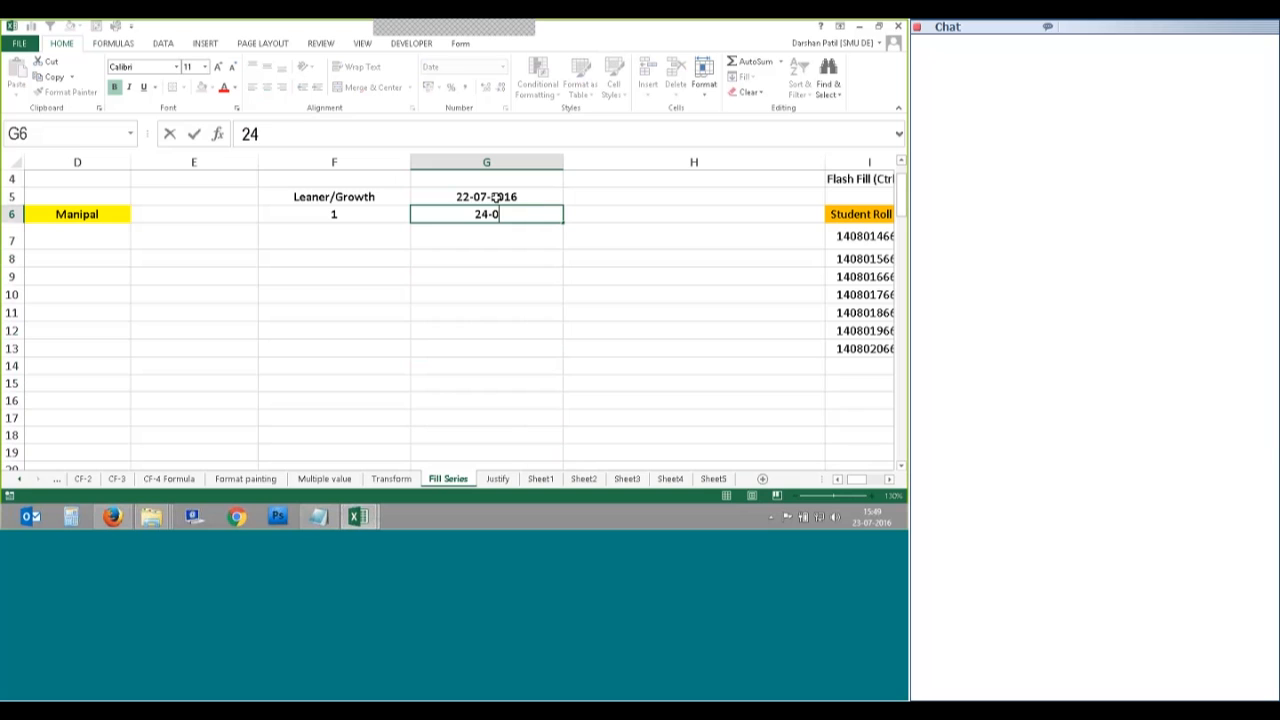
type("7-2016")
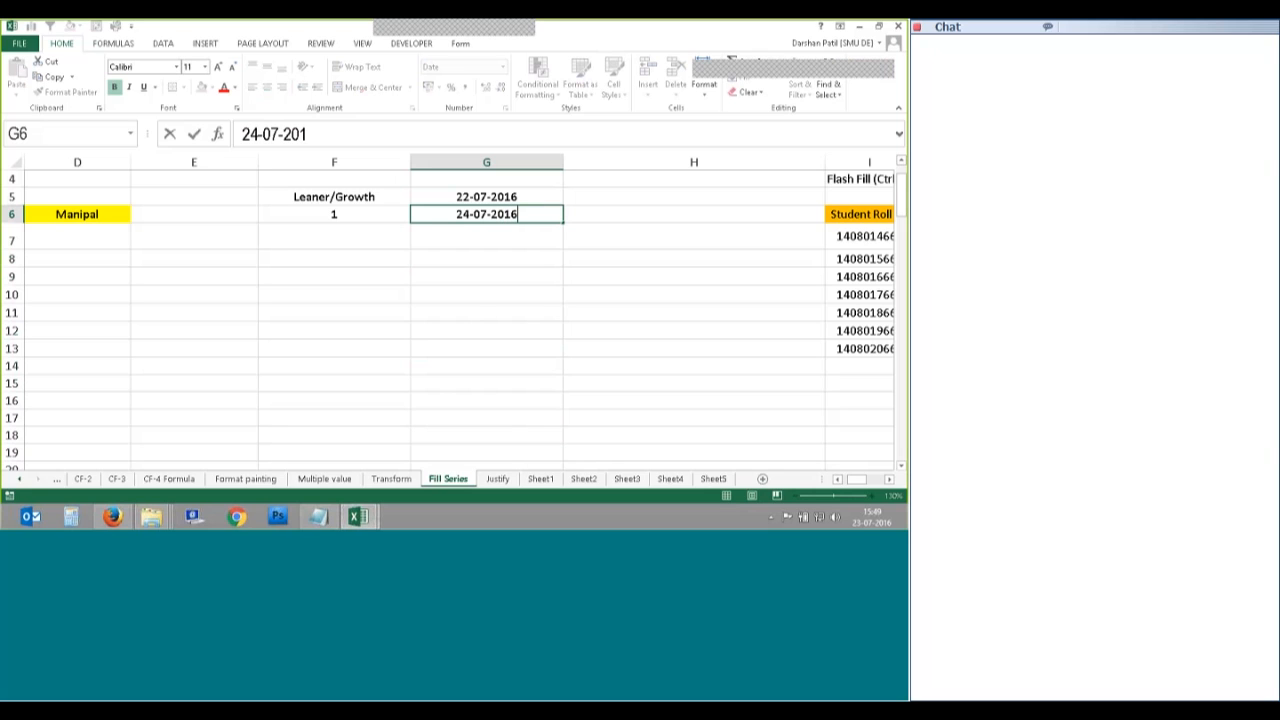
Step: Auto-fill a two-day date series from G5:G6 through Fill Series, then undo it
left_click_drag(495, 197, 525, 441)
left_click(745, 77)
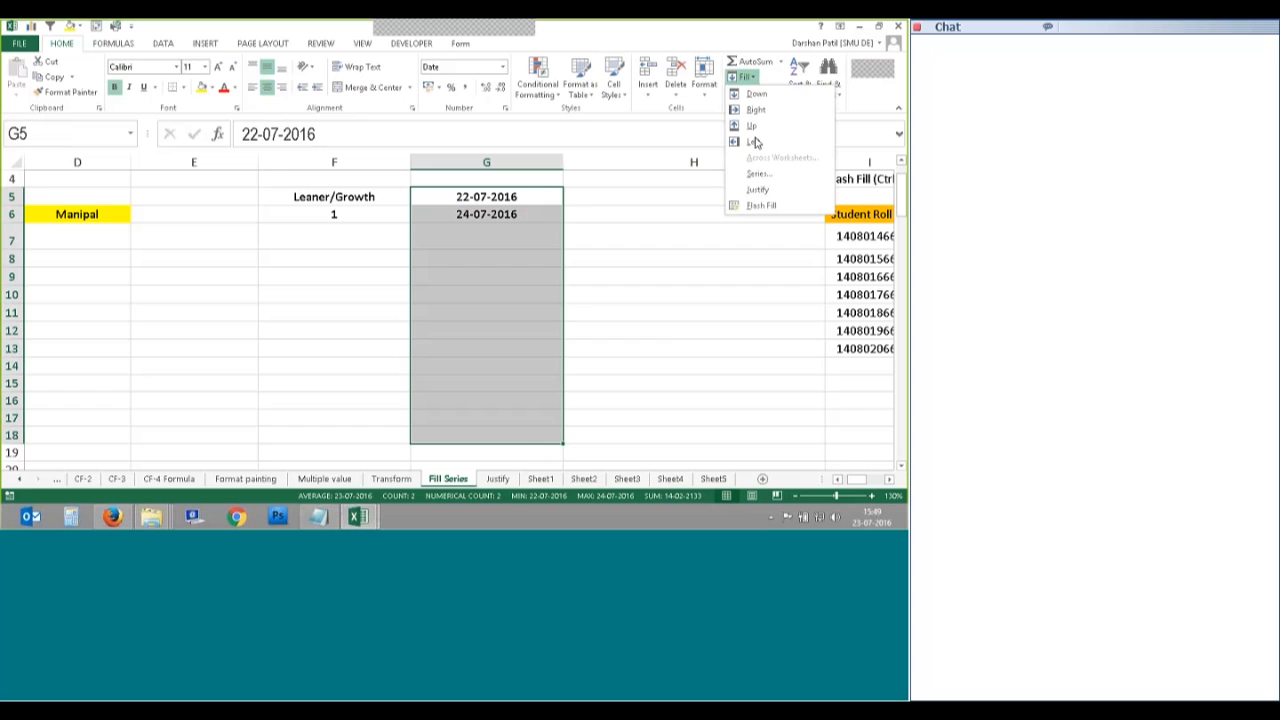
left_click(758, 173)
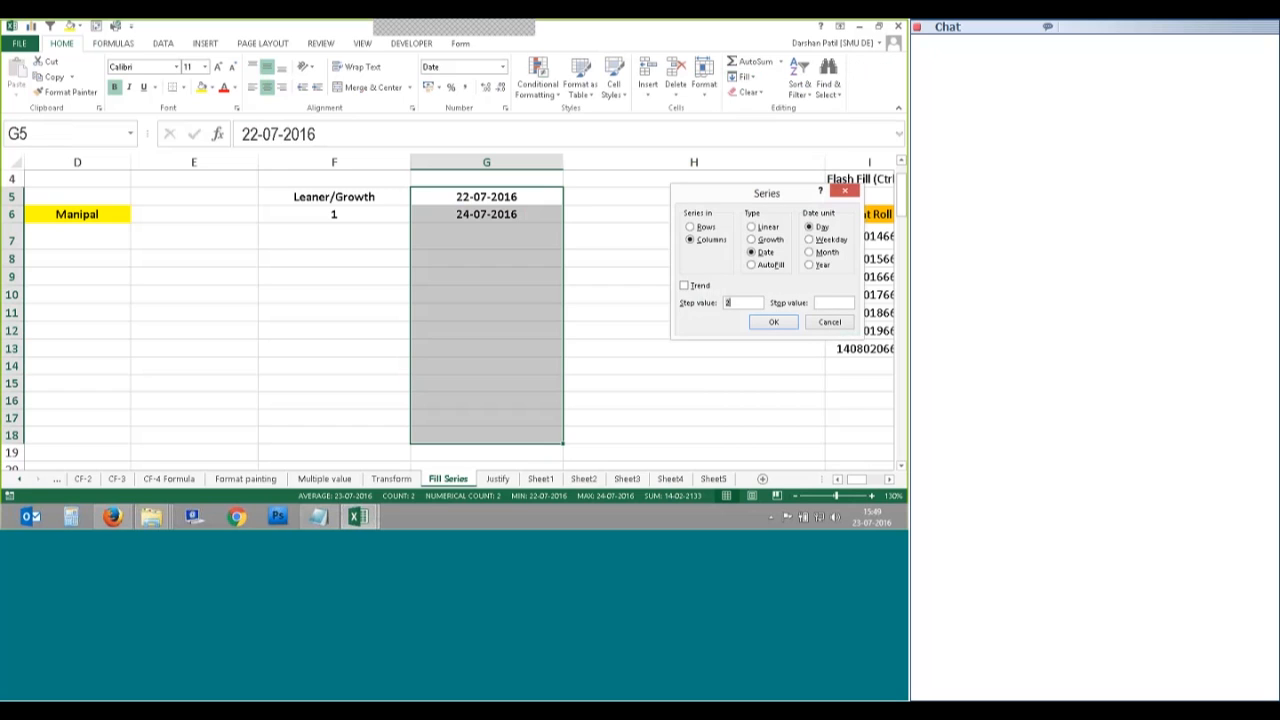
key("alt+f")
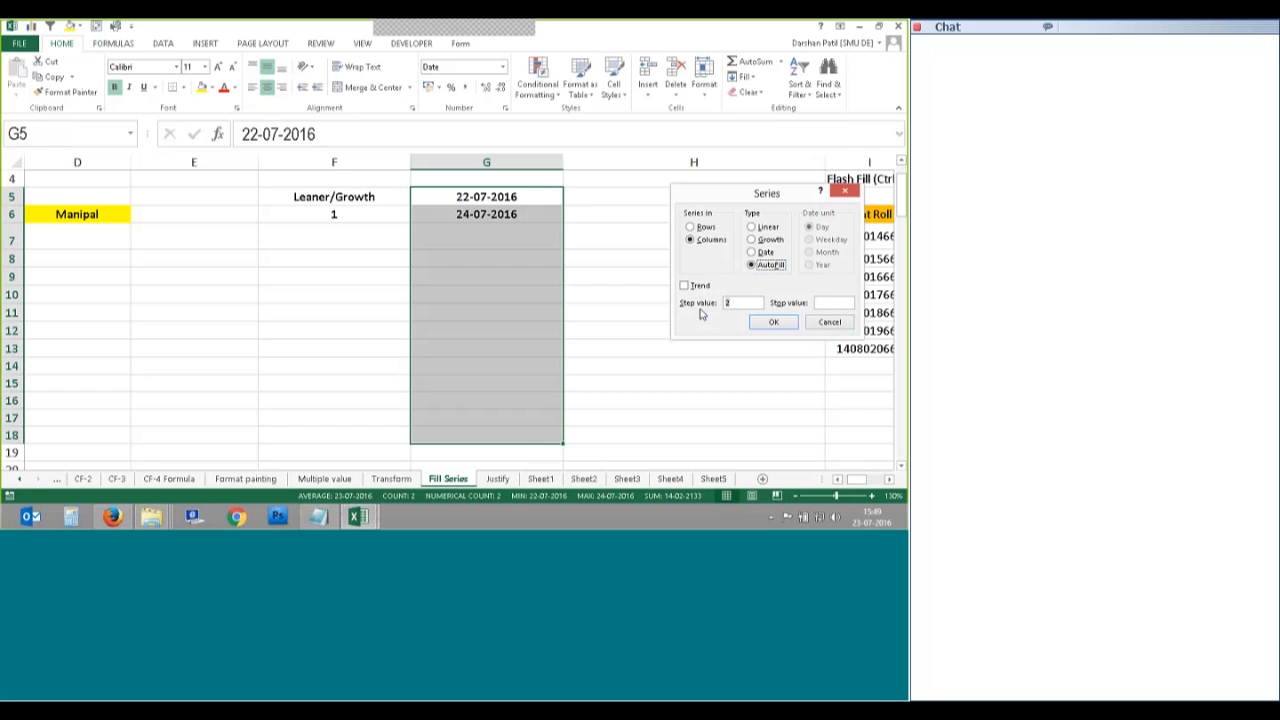
key("Return")
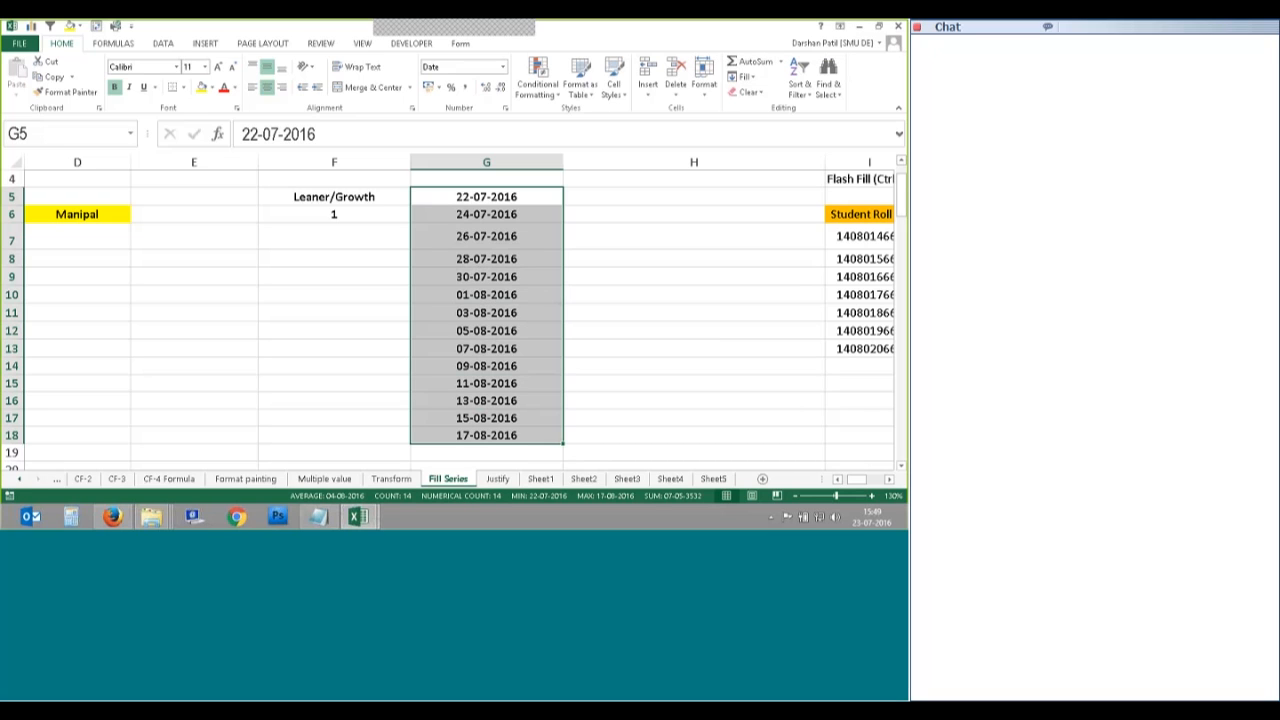
key("ctrl+z")
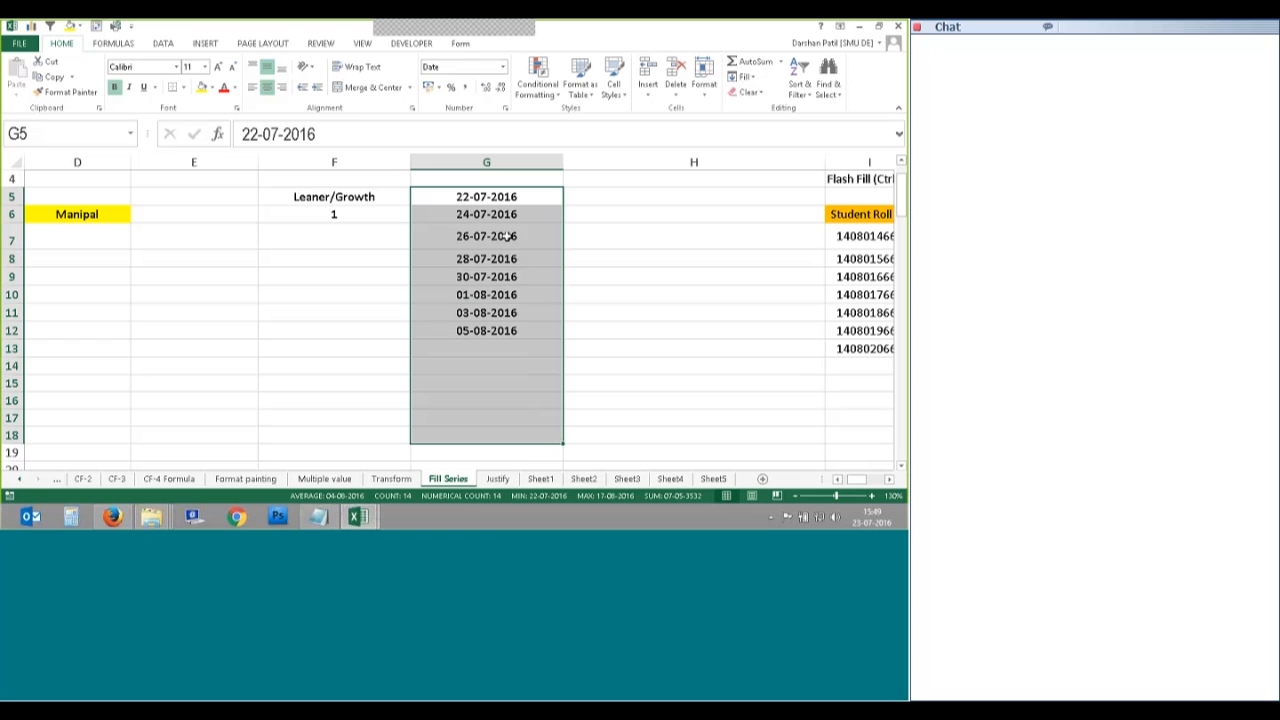
left_click(509, 254)
Step: Drag the G5:G6 two-day pattern down to row 16, undo it, and reselect G5:G6
left_click_drag(510, 197, 537, 212)
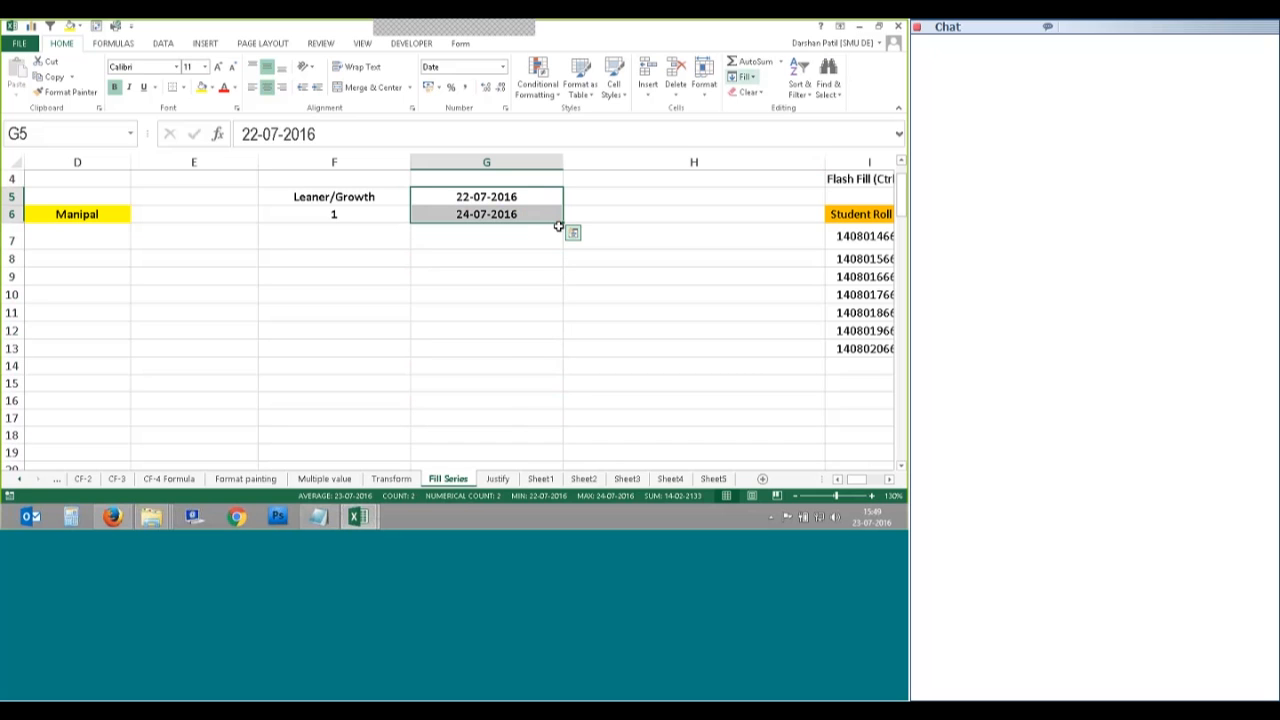
left_click_drag(558, 226, 543, 413)
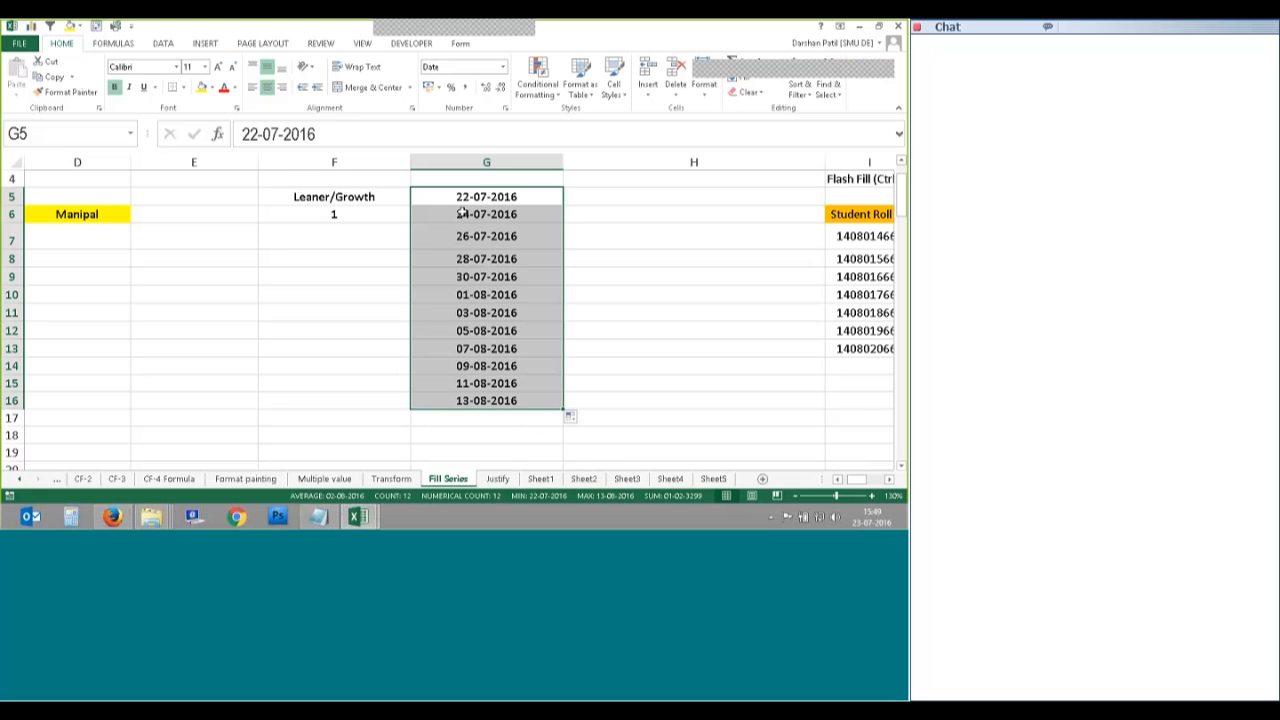
key("ctrl+z")
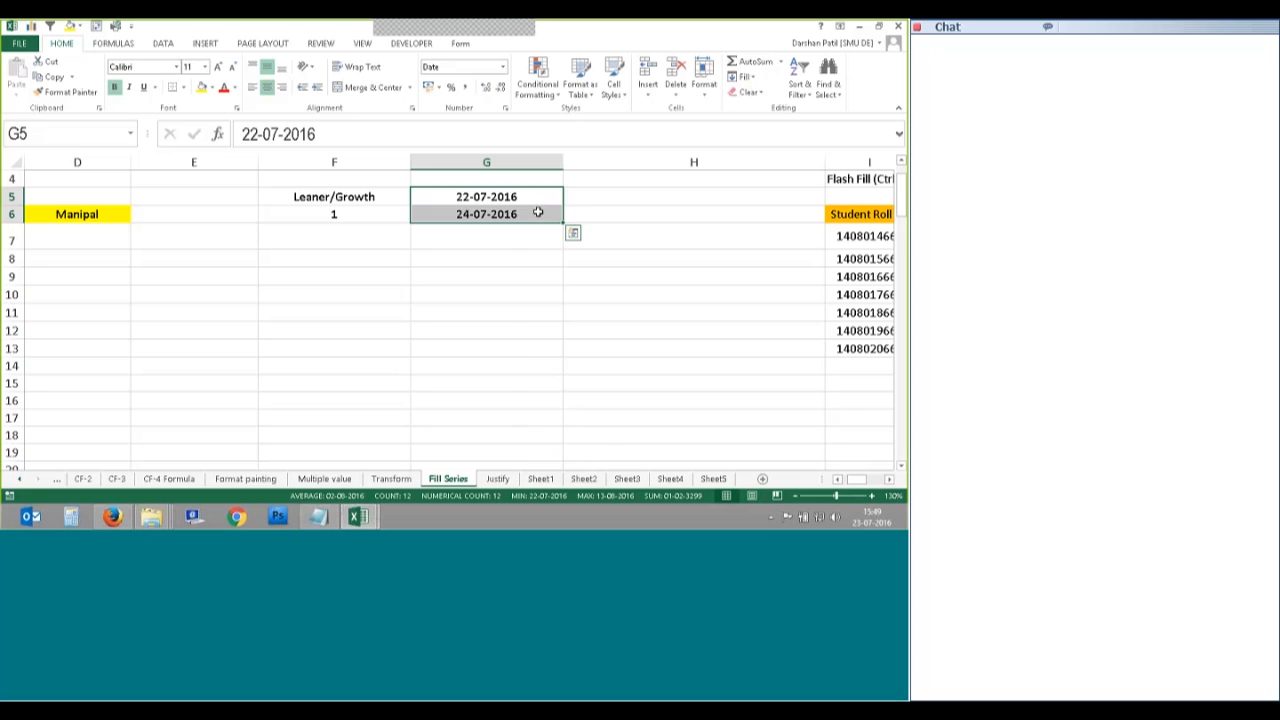
left_click(484, 200)
left_click(468, 213)
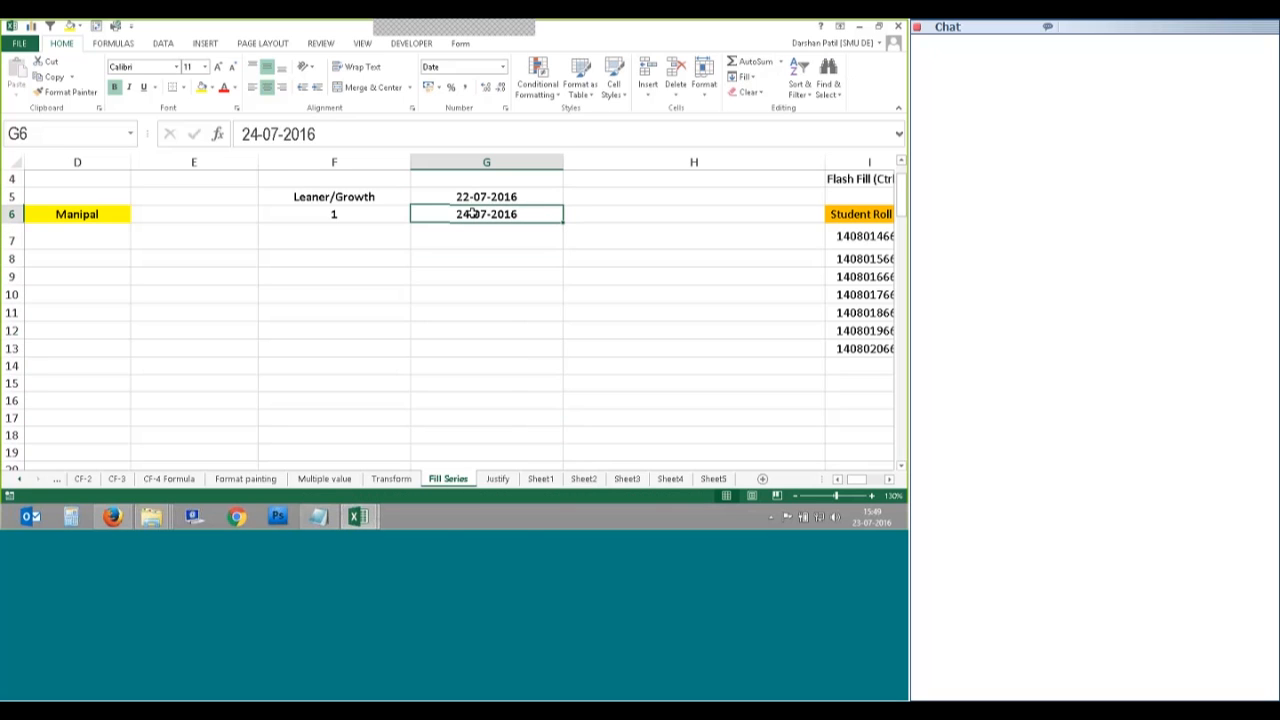
left_click_drag(475, 209, 484, 197)
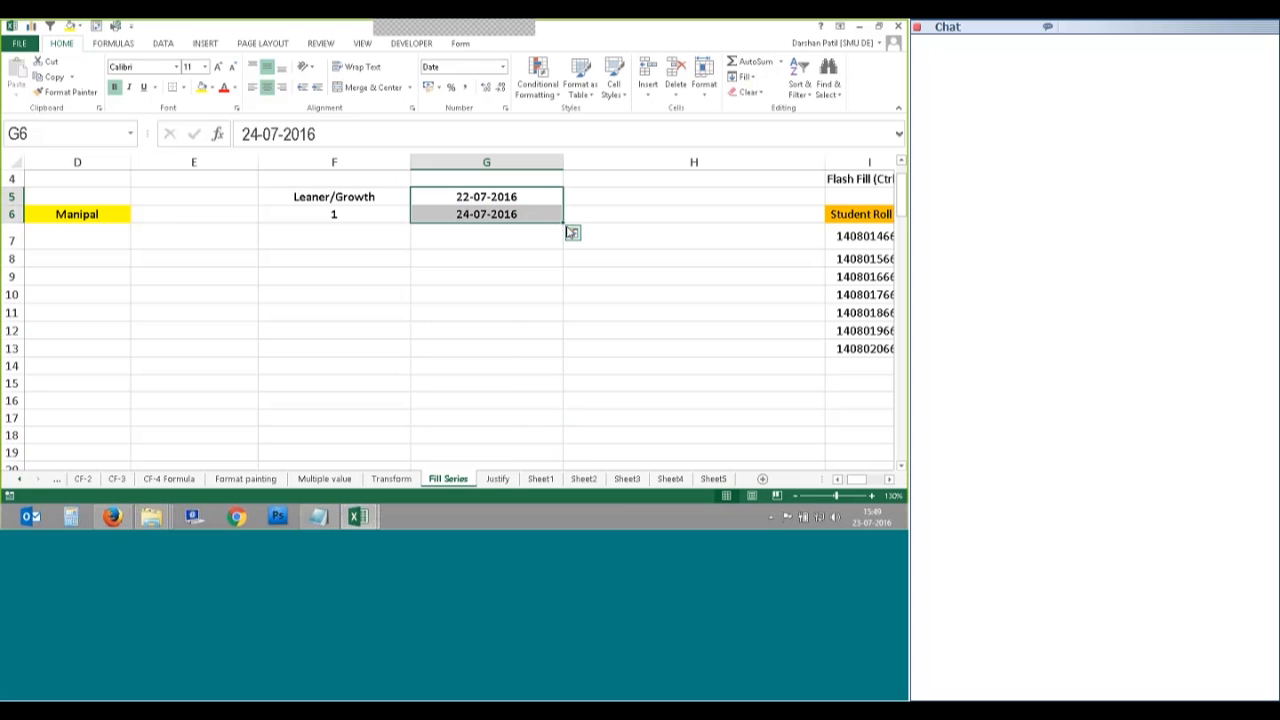
Step: Change G6 to 30-07-2016, fill the eight-day date pattern down, then undo it
left_click(460, 213)
right_click(460, 214)
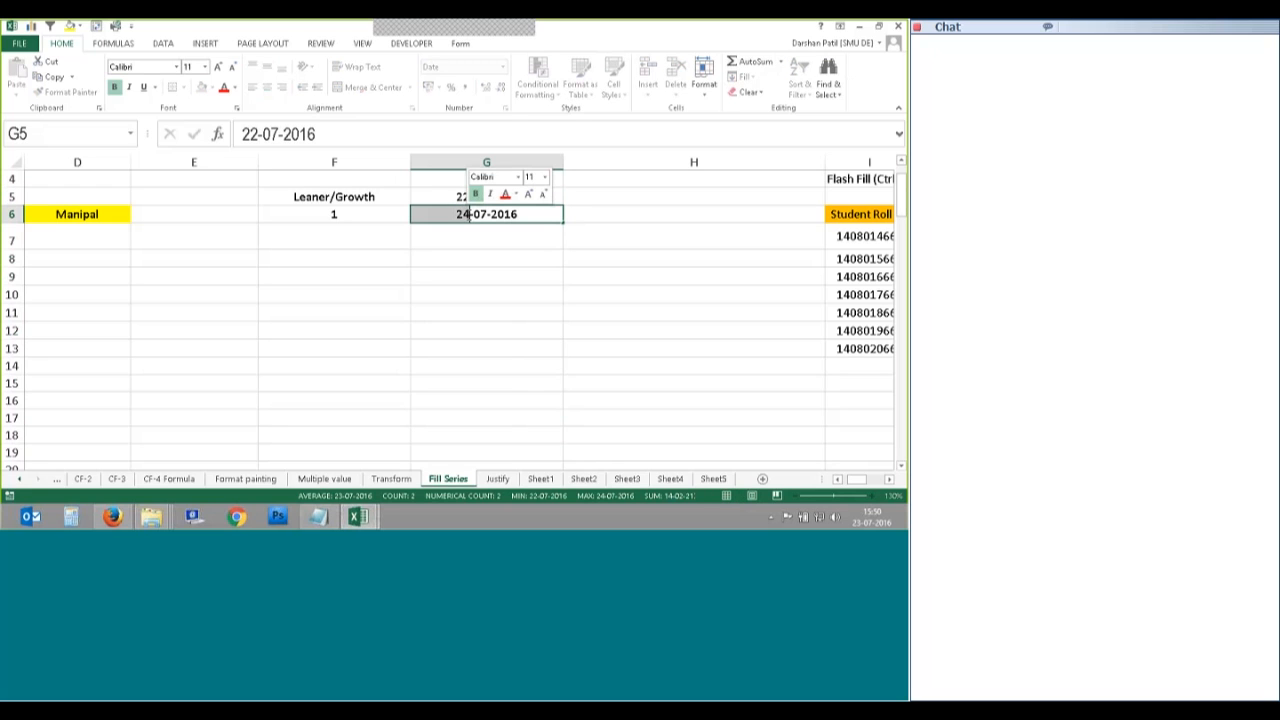
type("30")
key("Return")
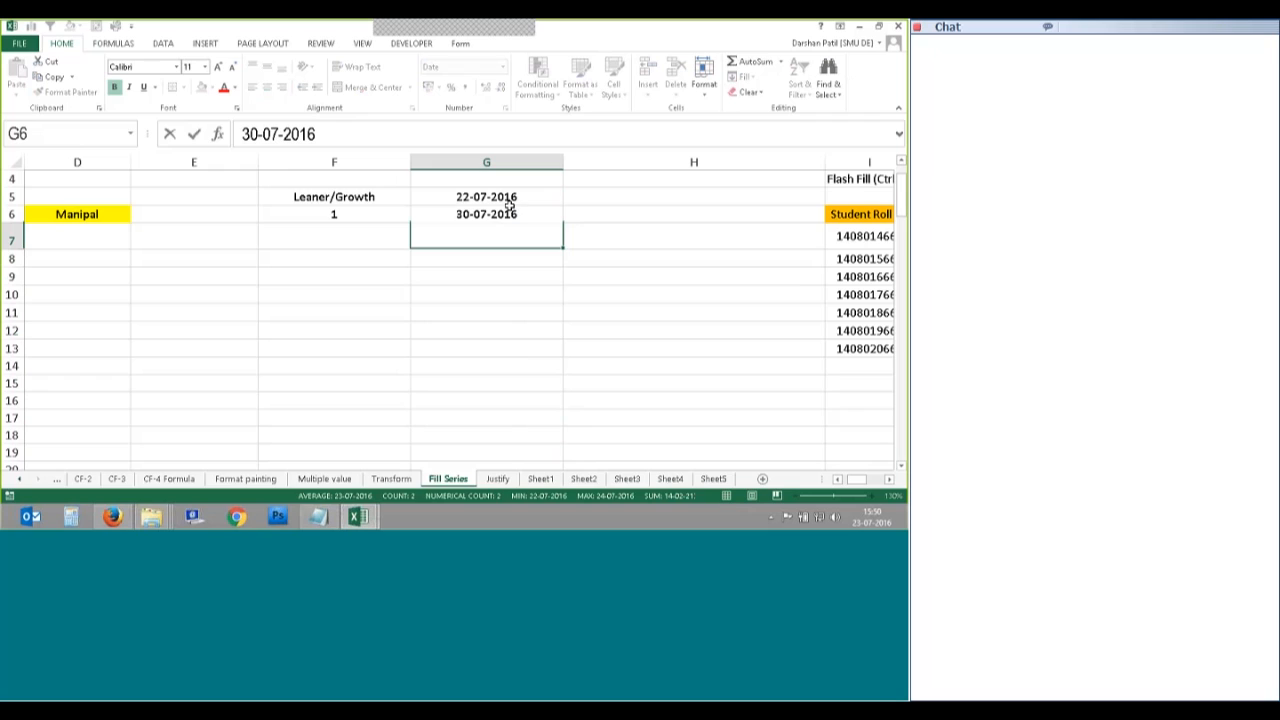
left_click_drag(509, 203, 568, 402)
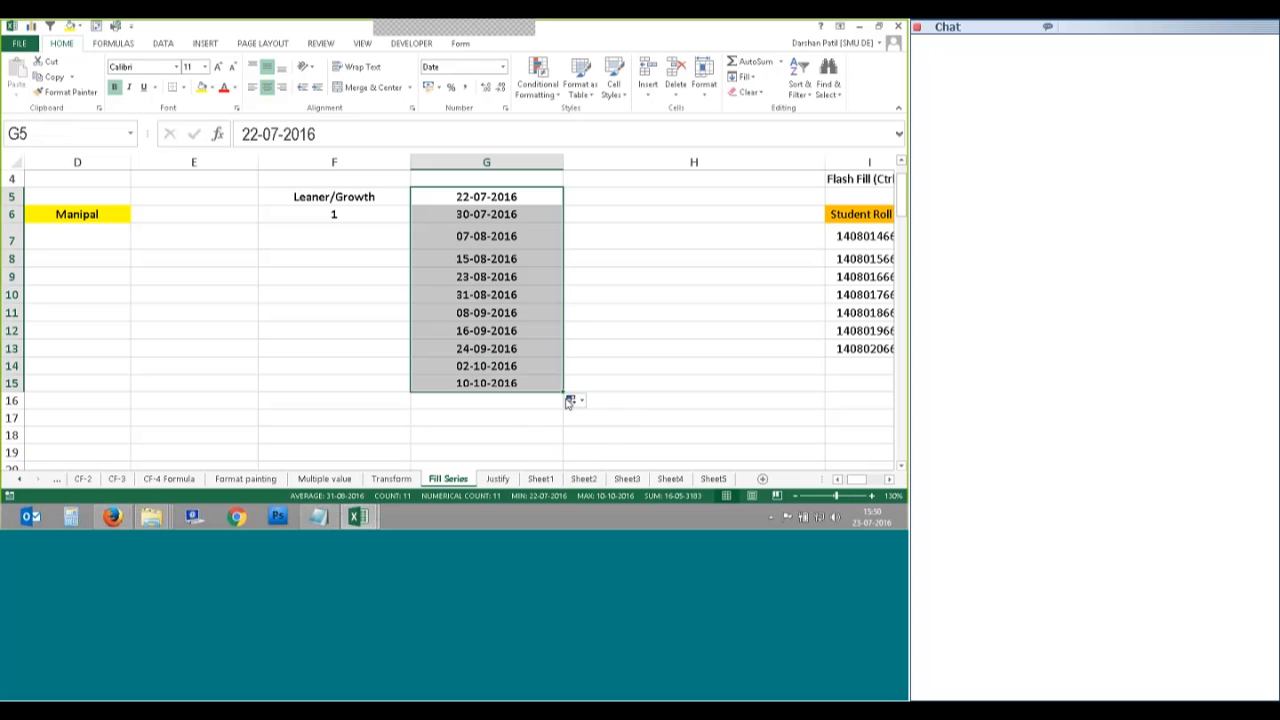
key("ctrl+z")
left_click(480, 293)
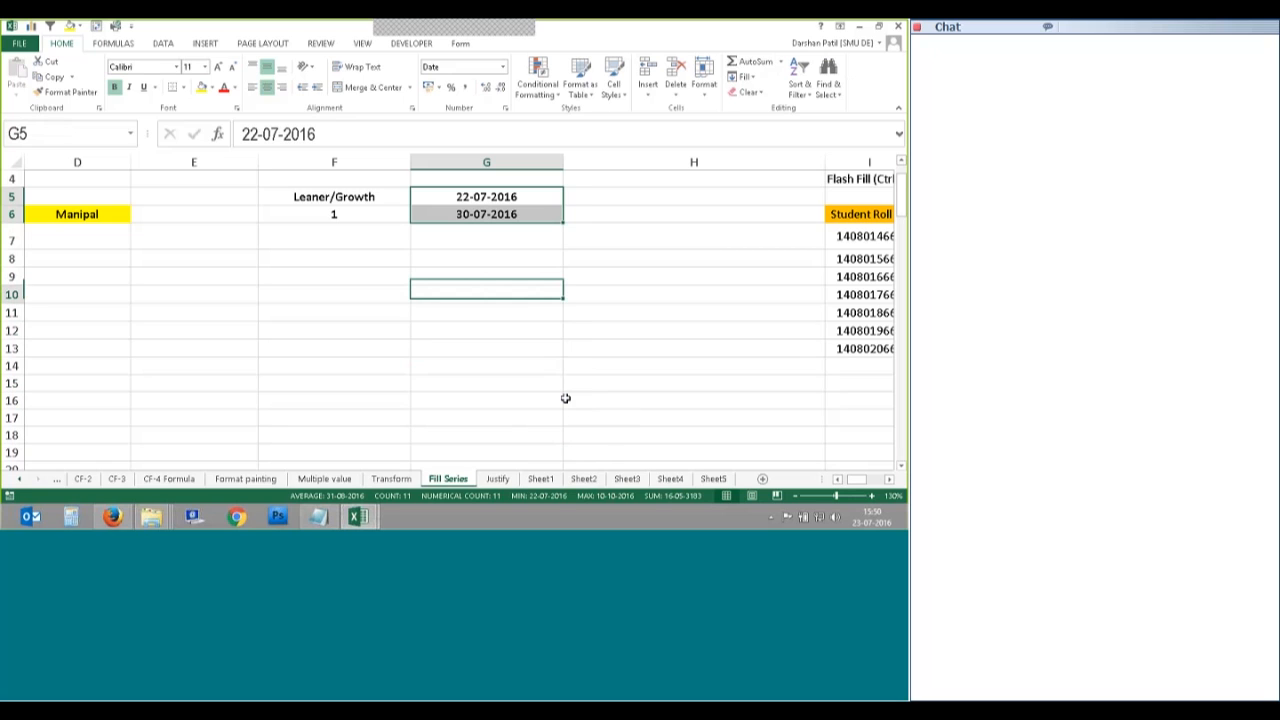
Step: Enter 5 in F6 and 10 in F7, fill the step-5 series to row 16, then undo it
left_click(350, 213)
double_click(352, 213)
key("BackSpace")
type("0")
left_click_drag(352, 216, 332, 213)
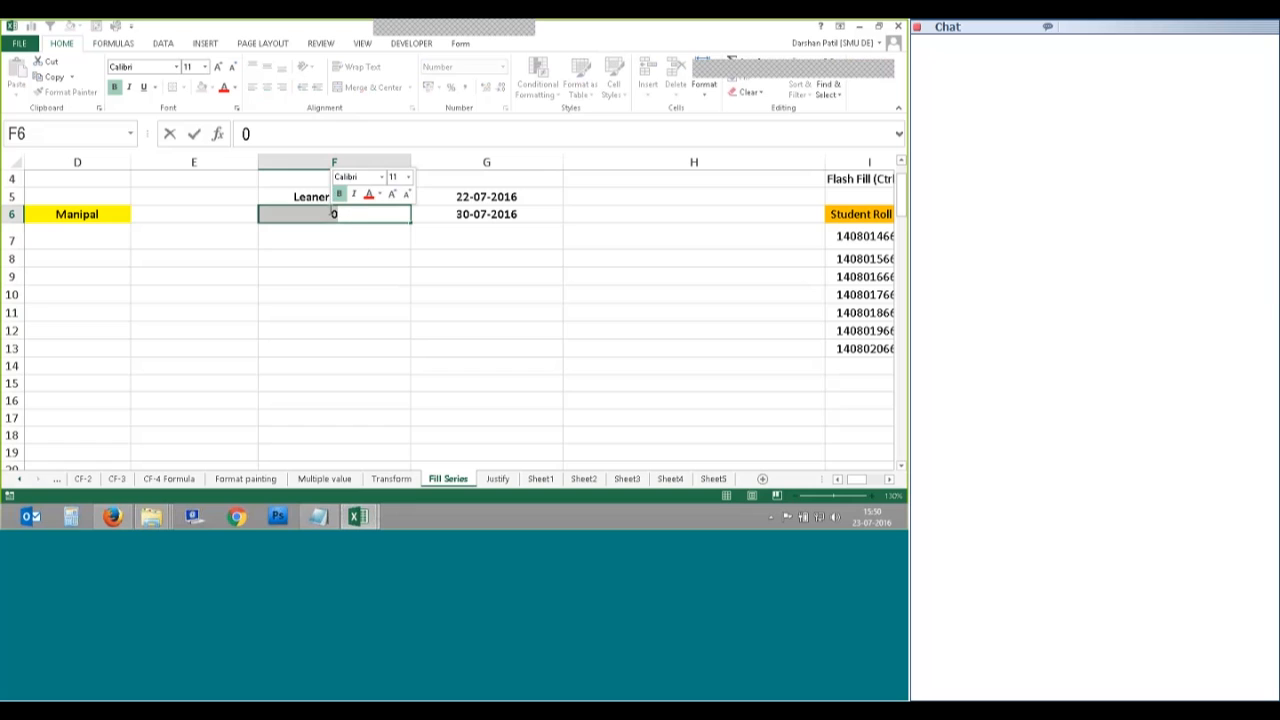
type("5")
key("Return")
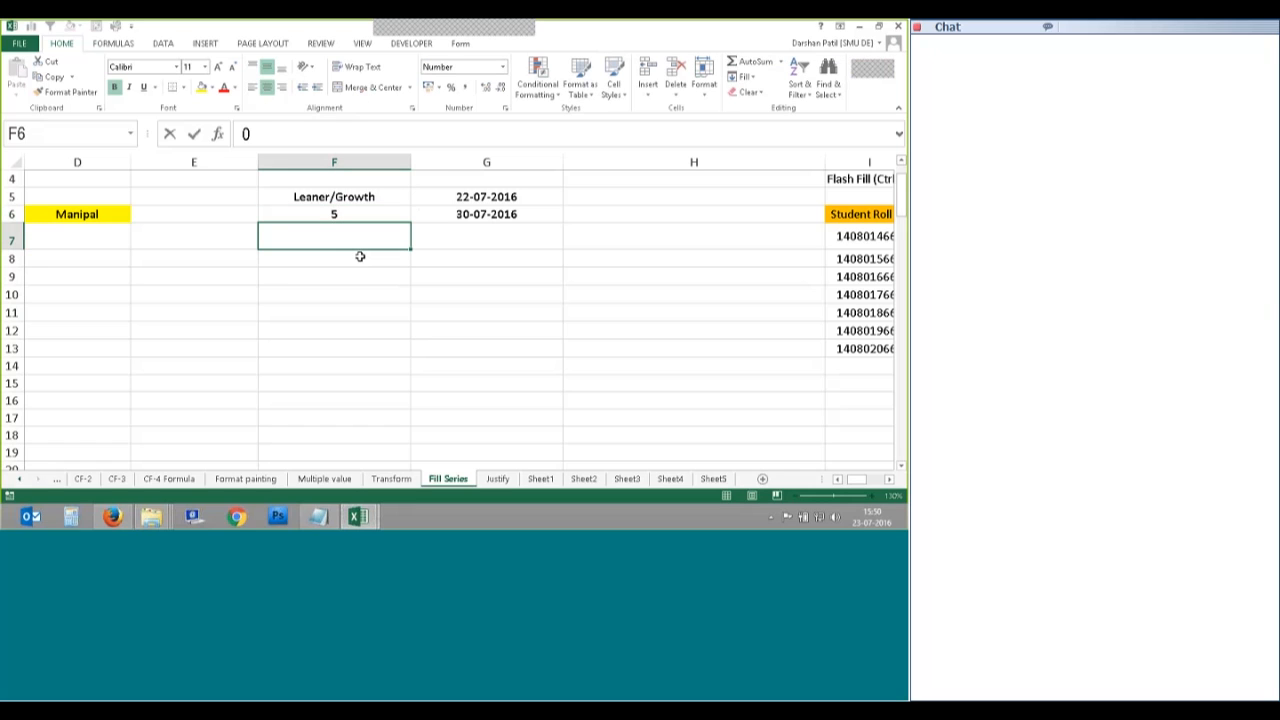
type("10")
left_click_drag(340, 216, 420, 401)
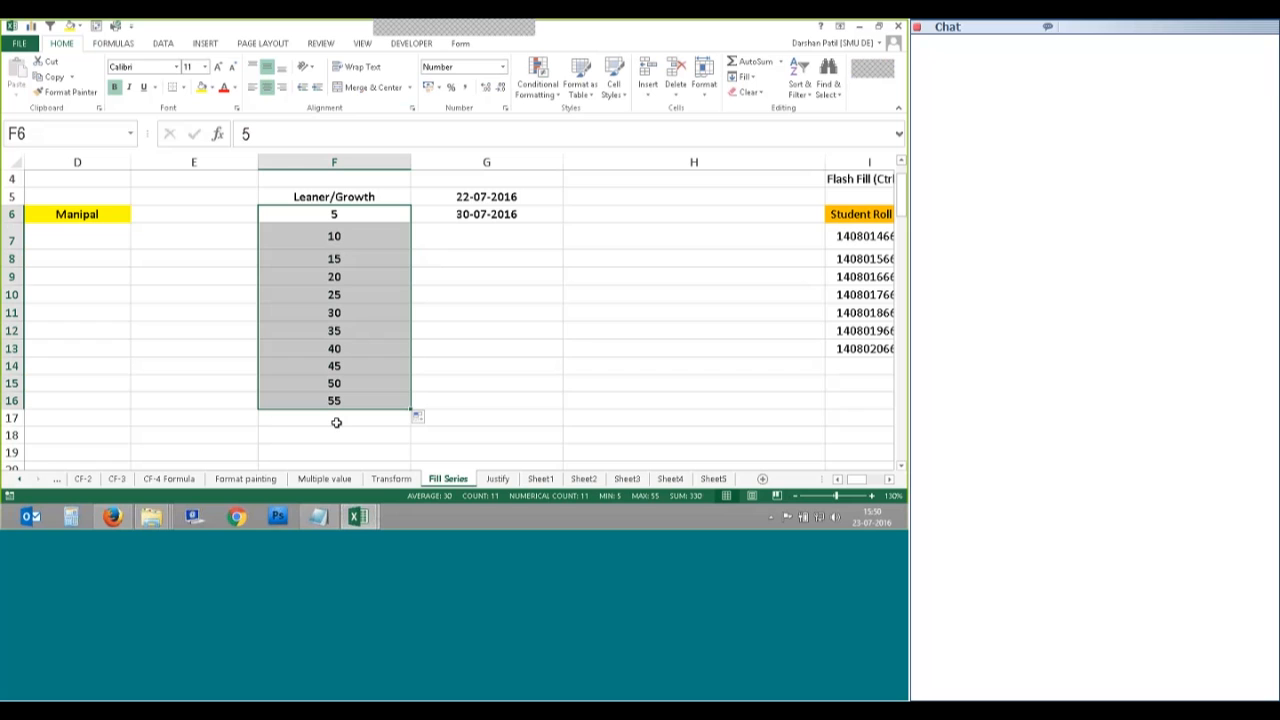
key("ctrl+z")
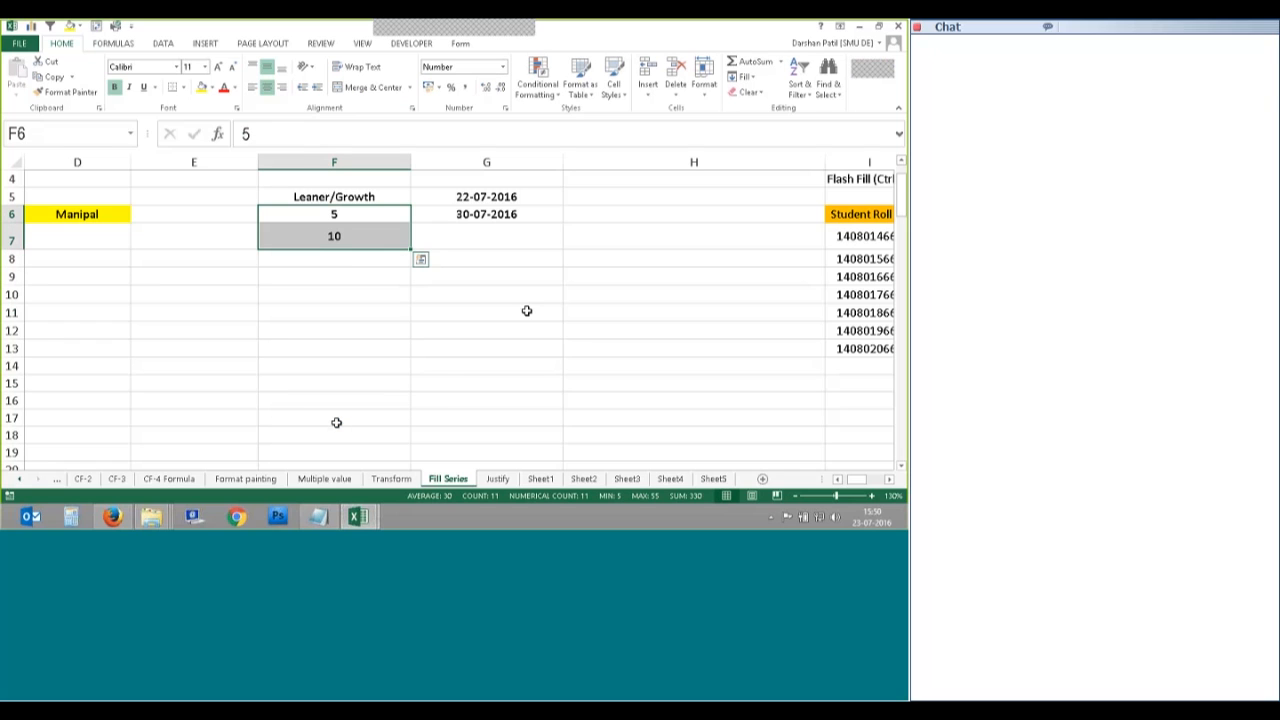
scroll(397, 320, "down", 1)
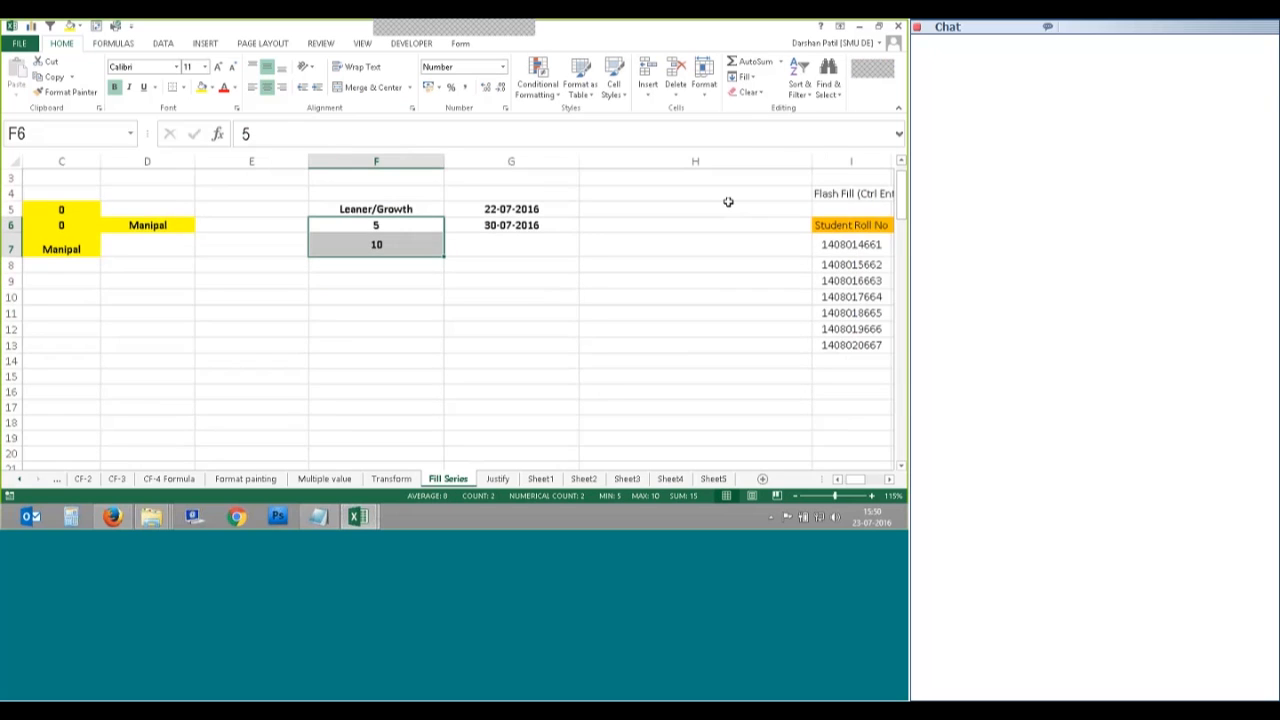
left_click(743, 77)
left_click(758, 173)
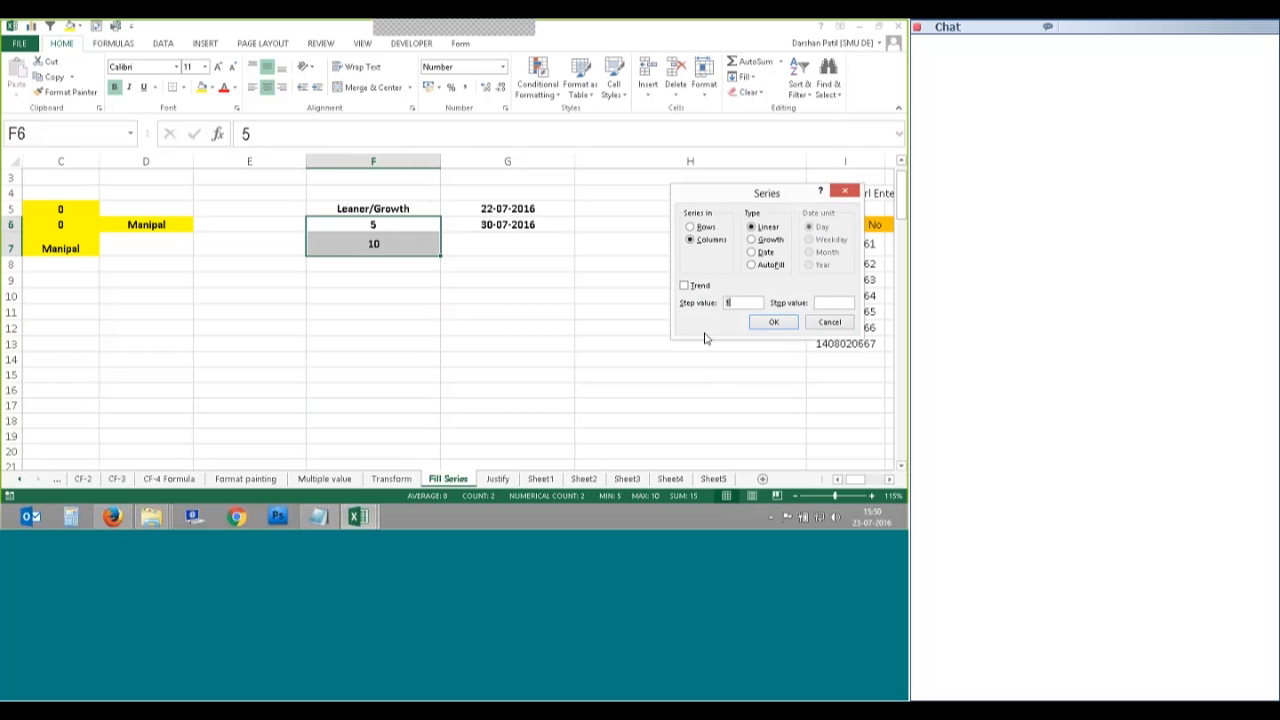
left_click(697, 286)
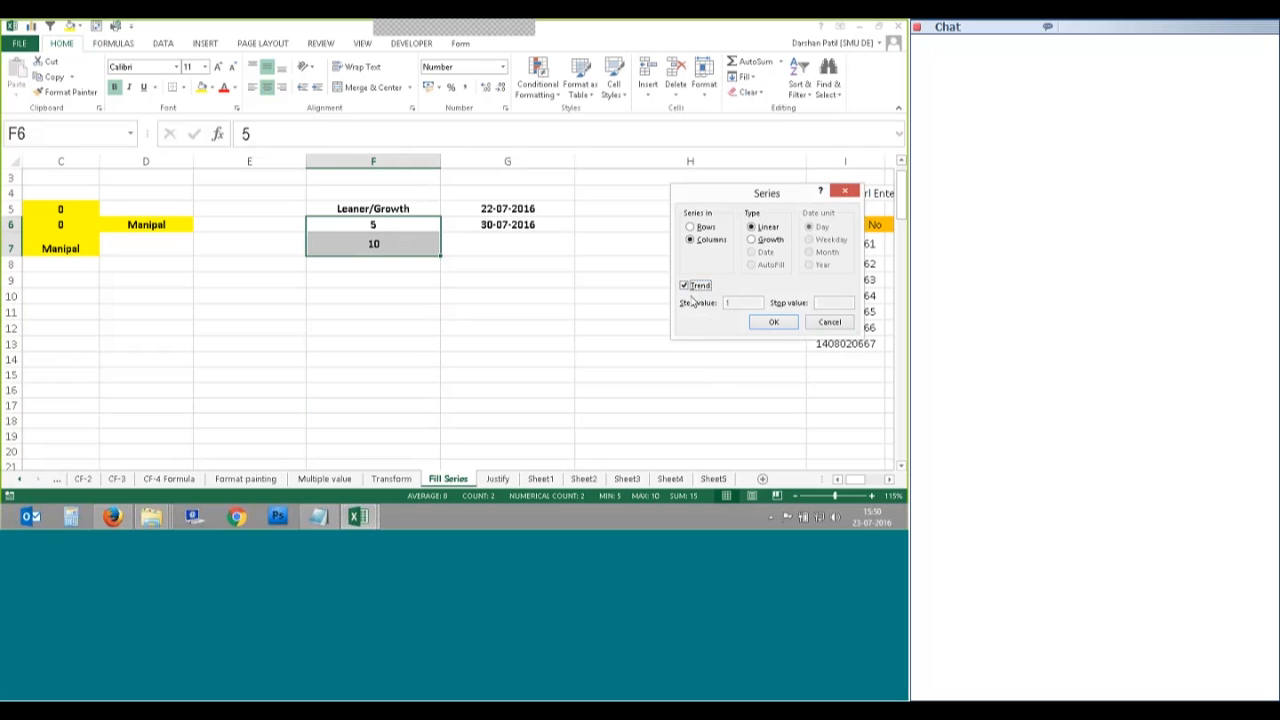
left_click(767, 327)
left_click(430, 279)
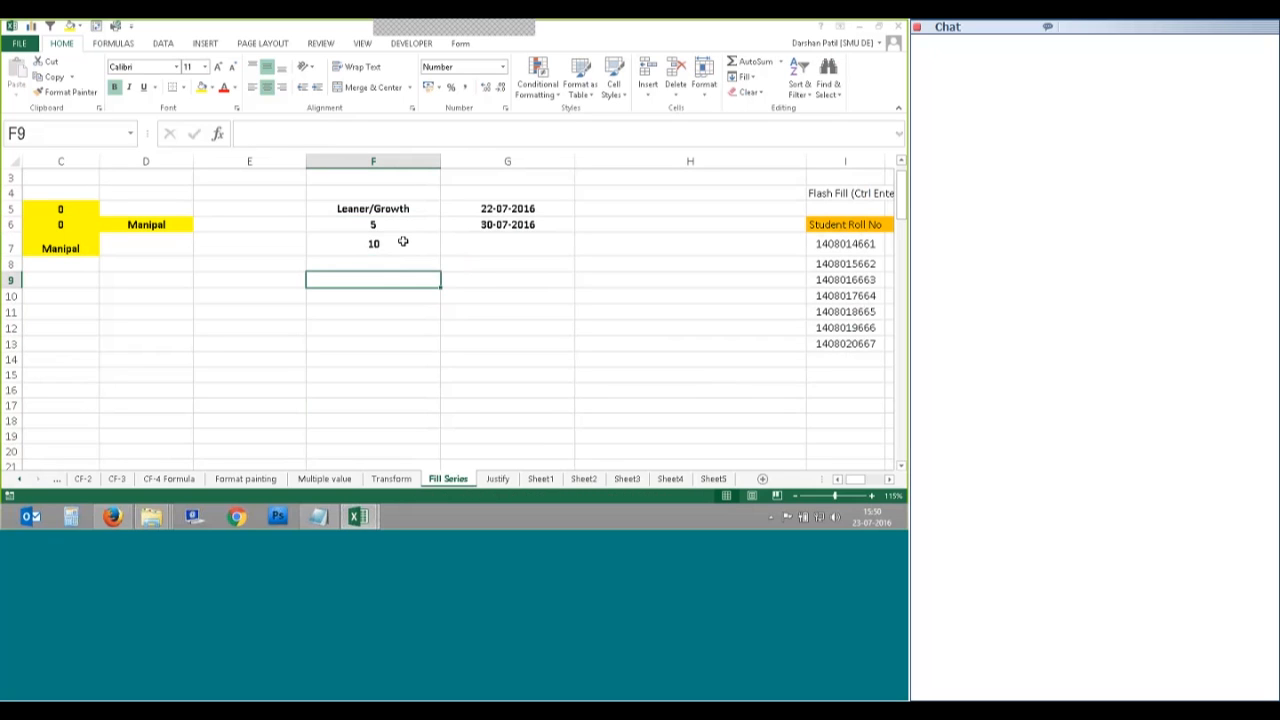
left_click_drag(400, 225, 397, 446)
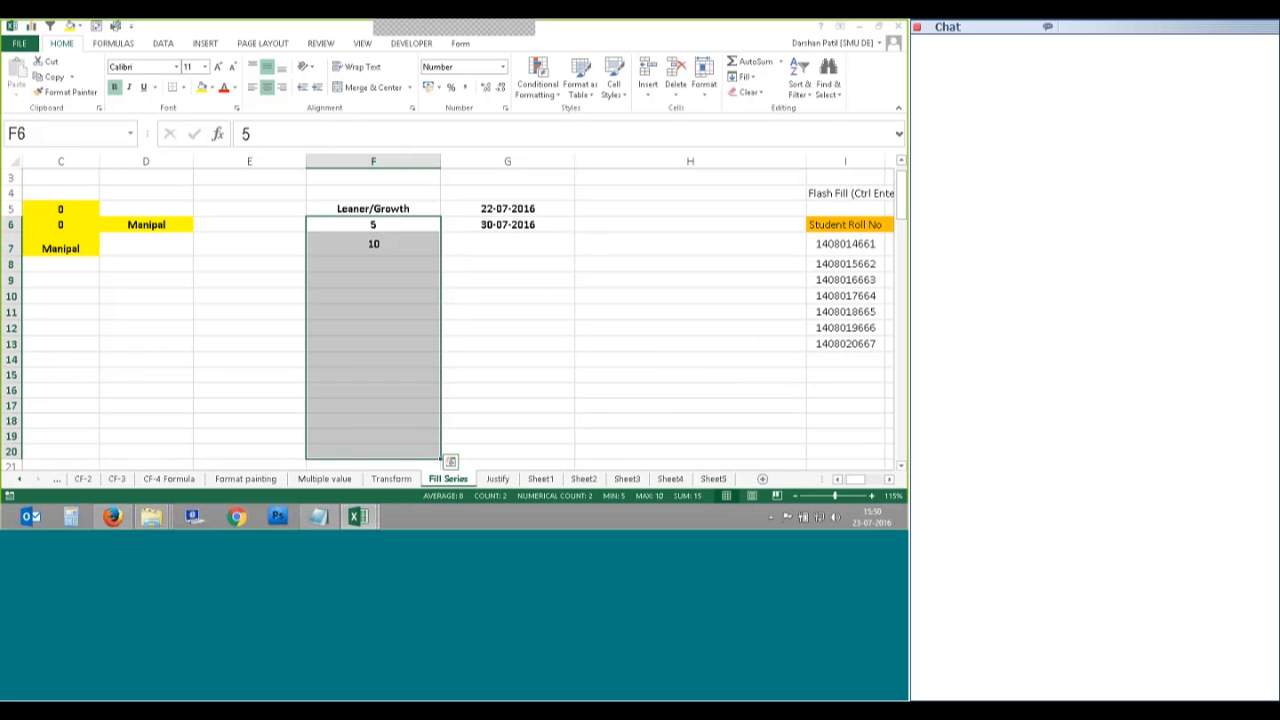
left_click(744, 77)
left_click(784, 188)
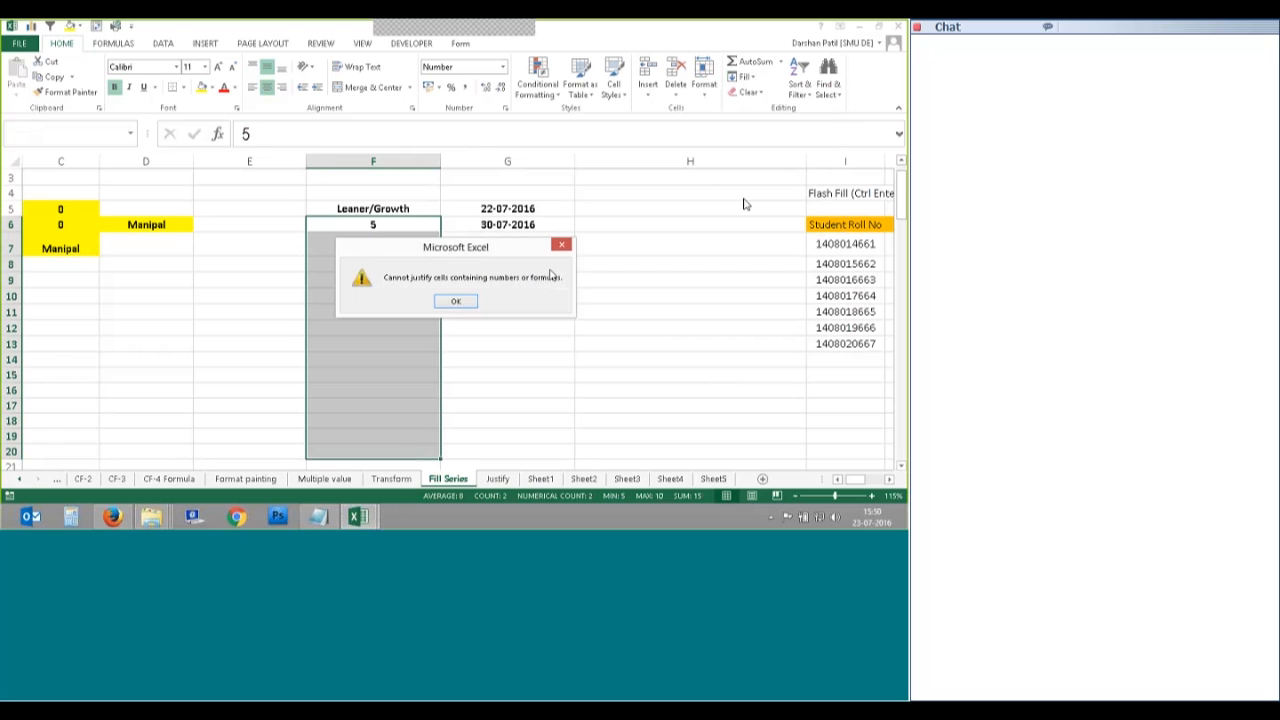
left_click(456, 300)
left_click(744, 77)
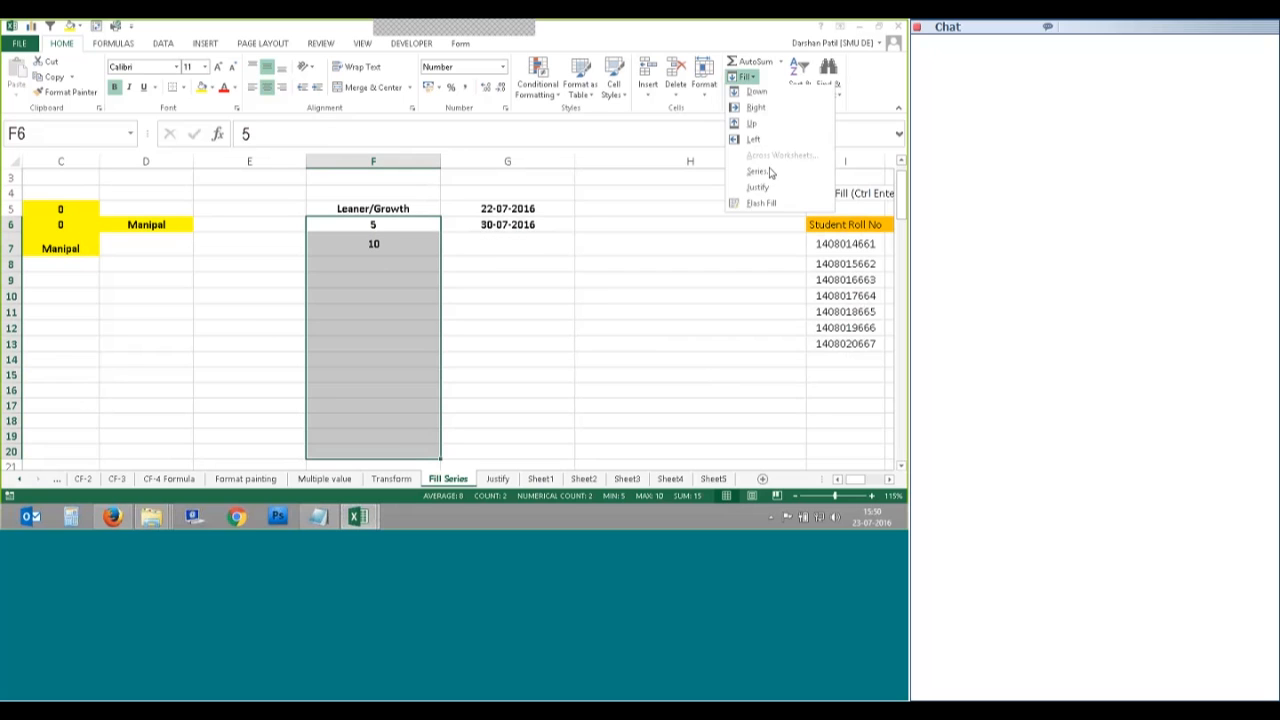
left_click(757, 173)
left_click(683, 287)
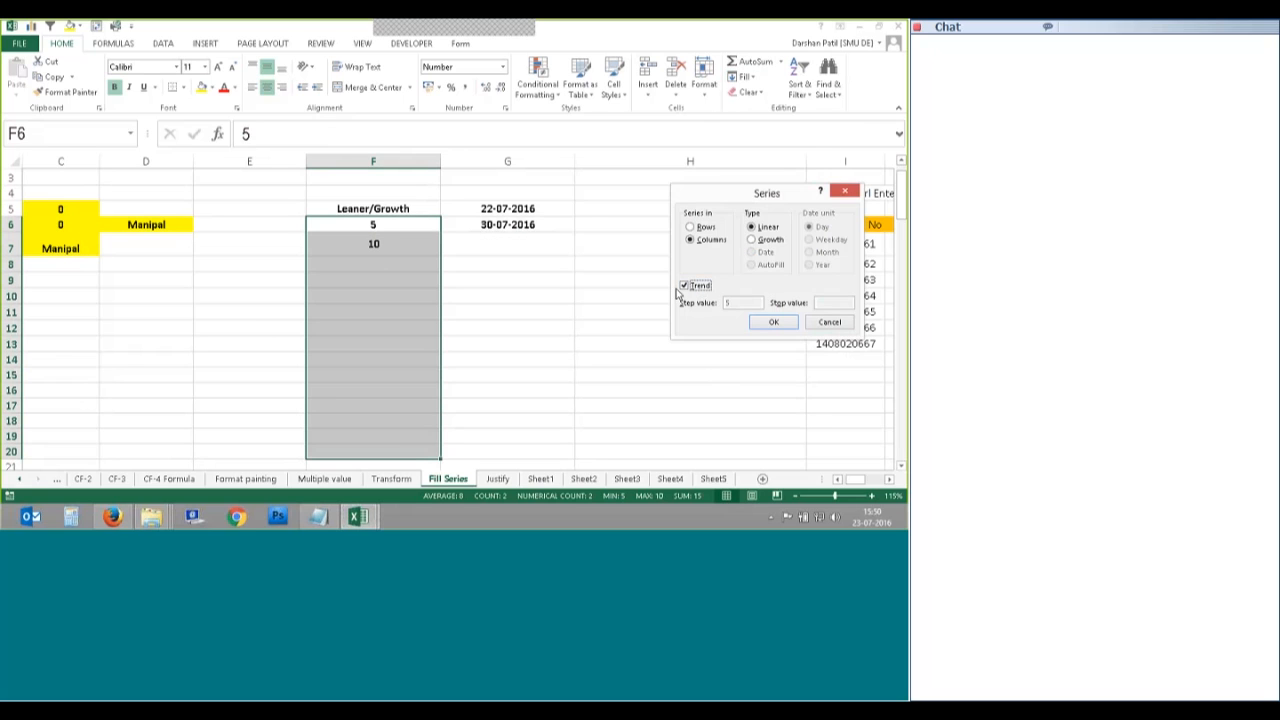
left_click(684, 287)
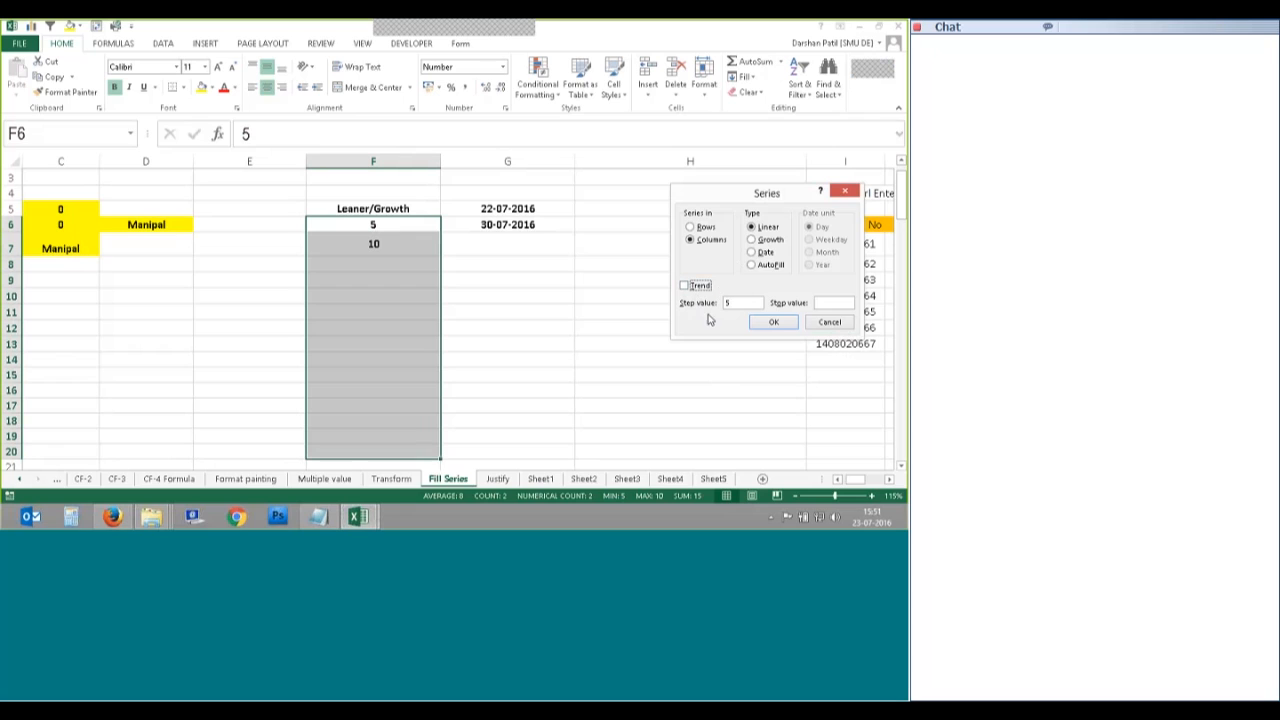
type("5")
left_click(685, 286)
key("Return")
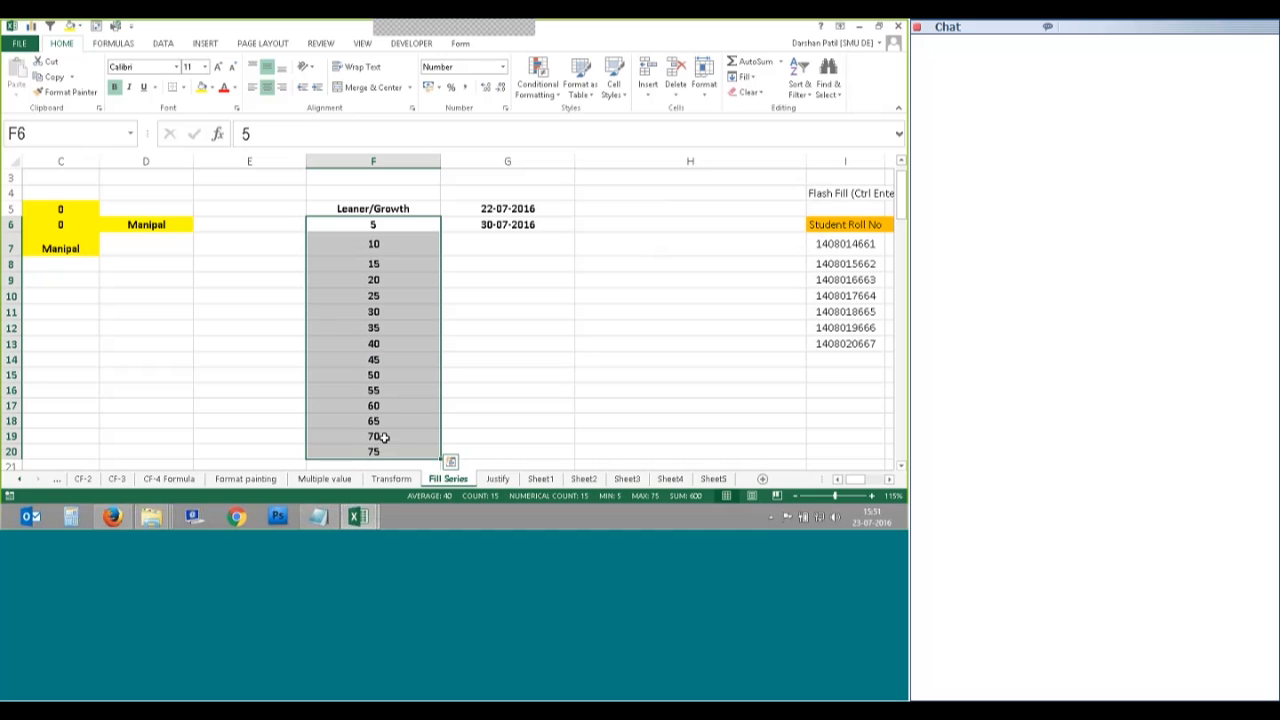
key("ctrl+z")
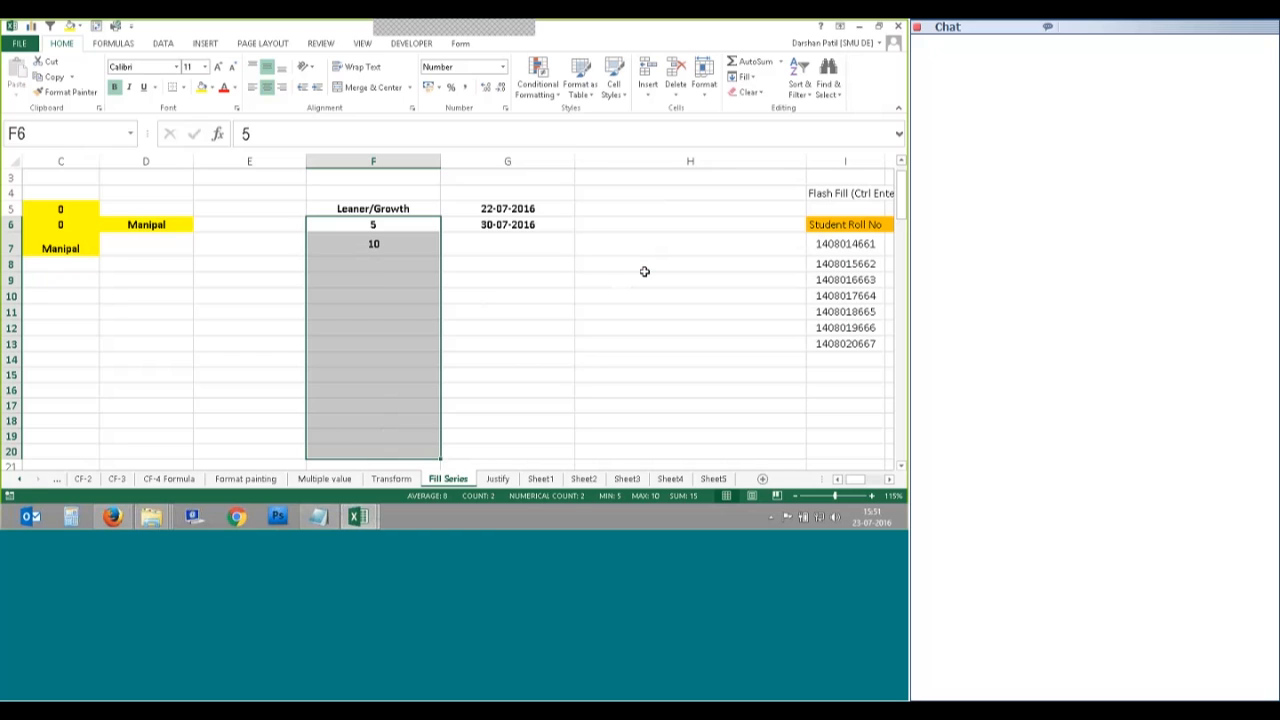
Step: Replace F7's 10 with the formula =F6+F6*10/100, which returns 6
left_click(391, 243)
key("Delete")
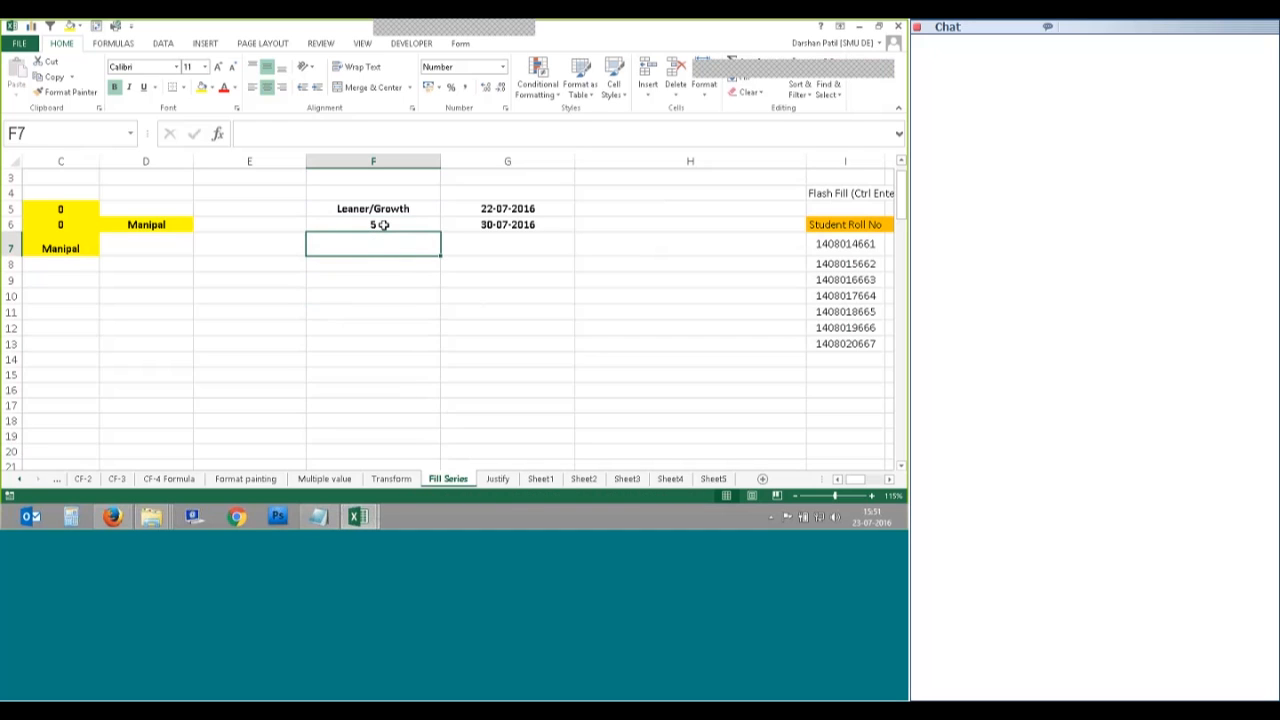
left_click(374, 227)
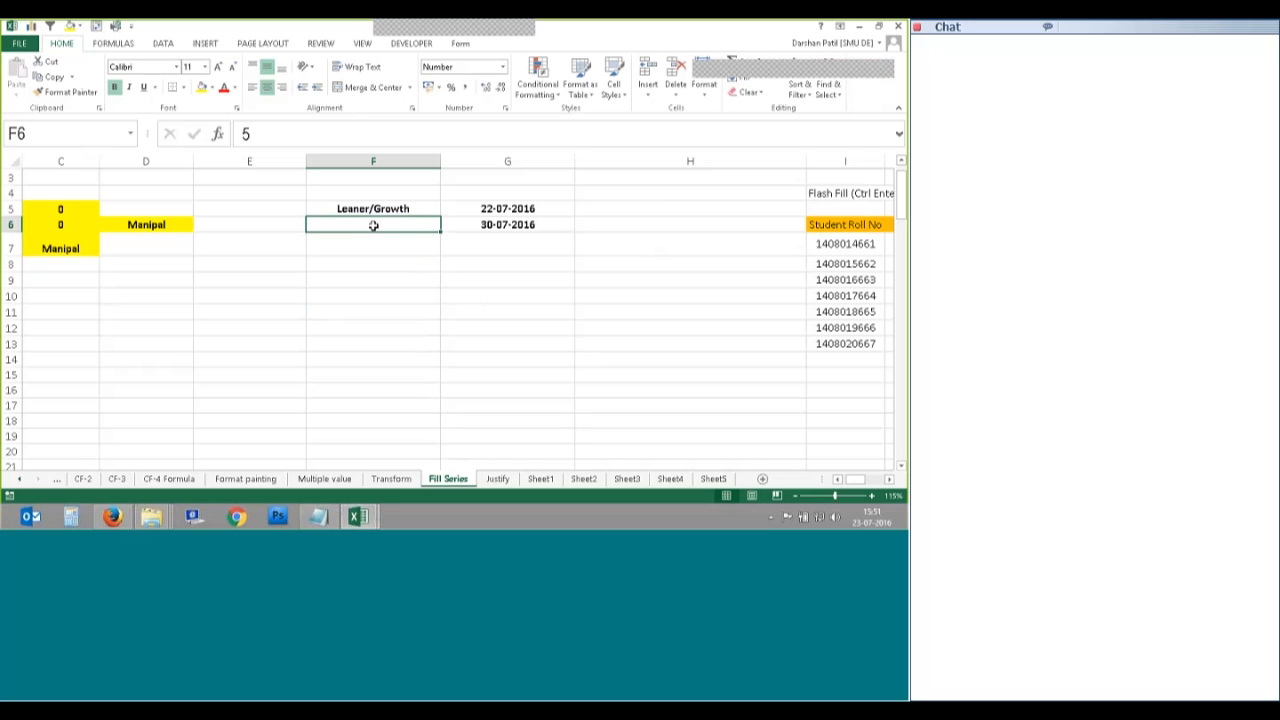
left_click(375, 243)
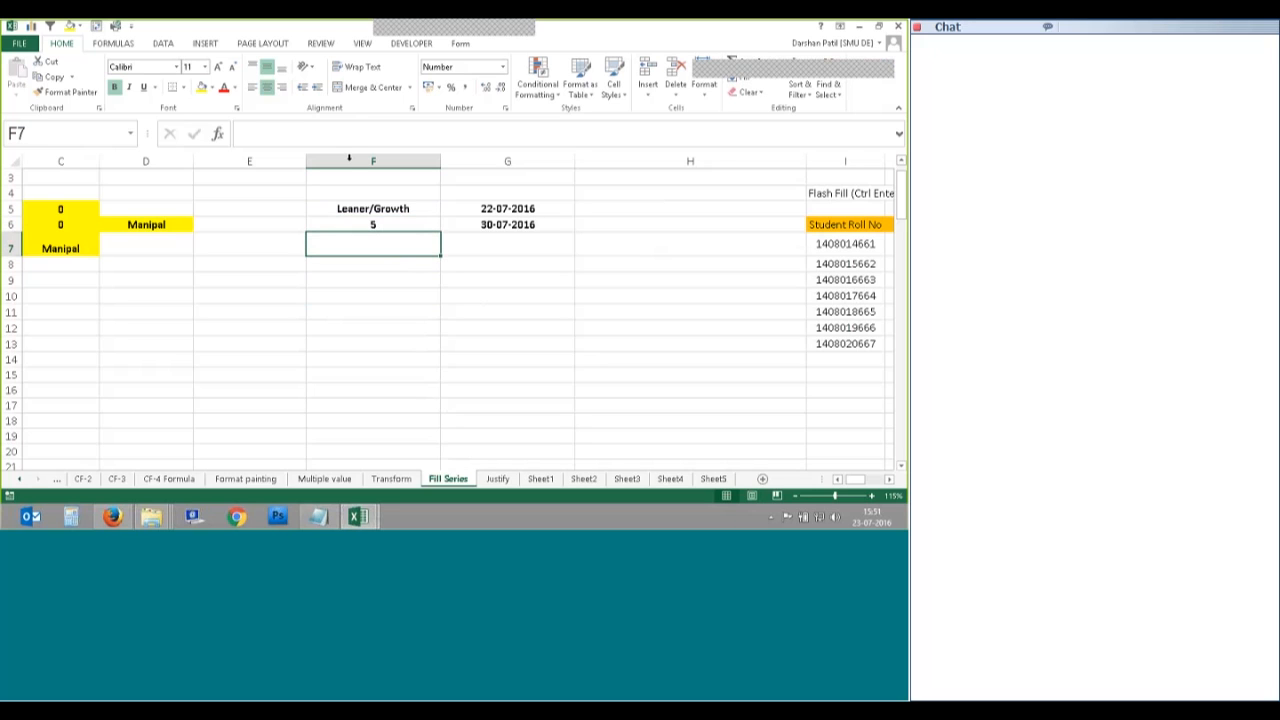
left_click(330, 133)
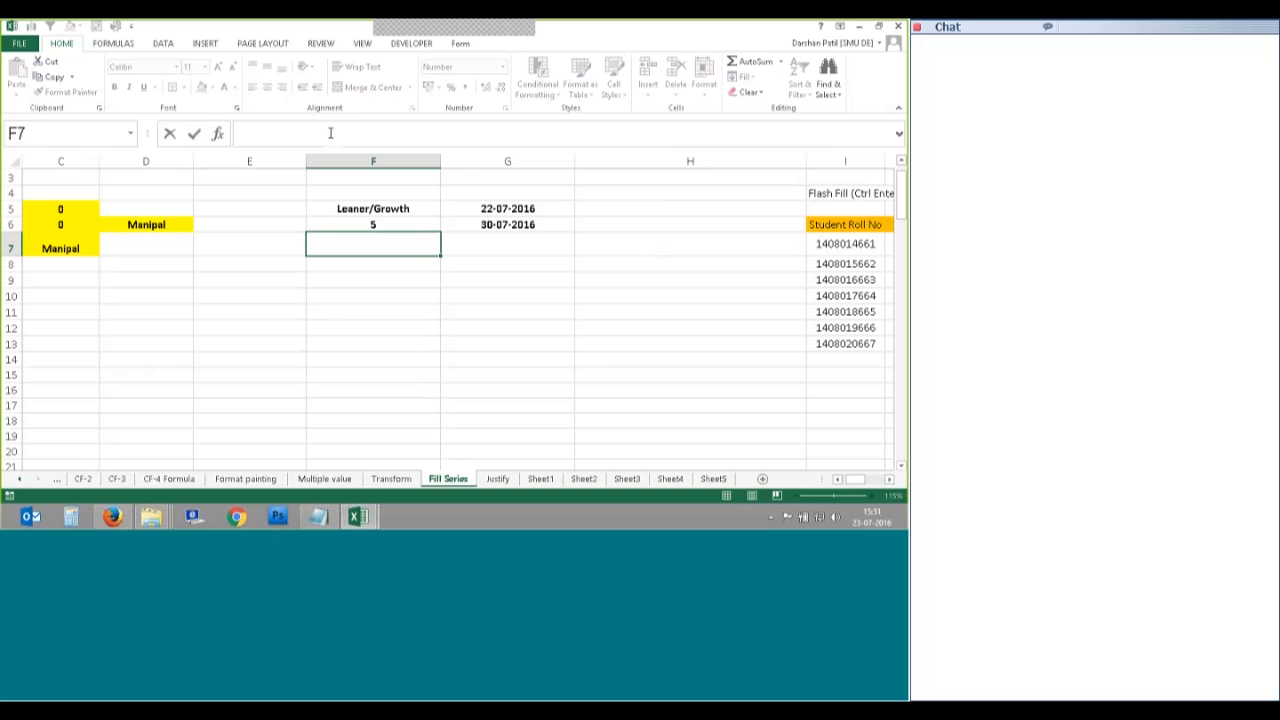
type("=")
left_click(373, 224)
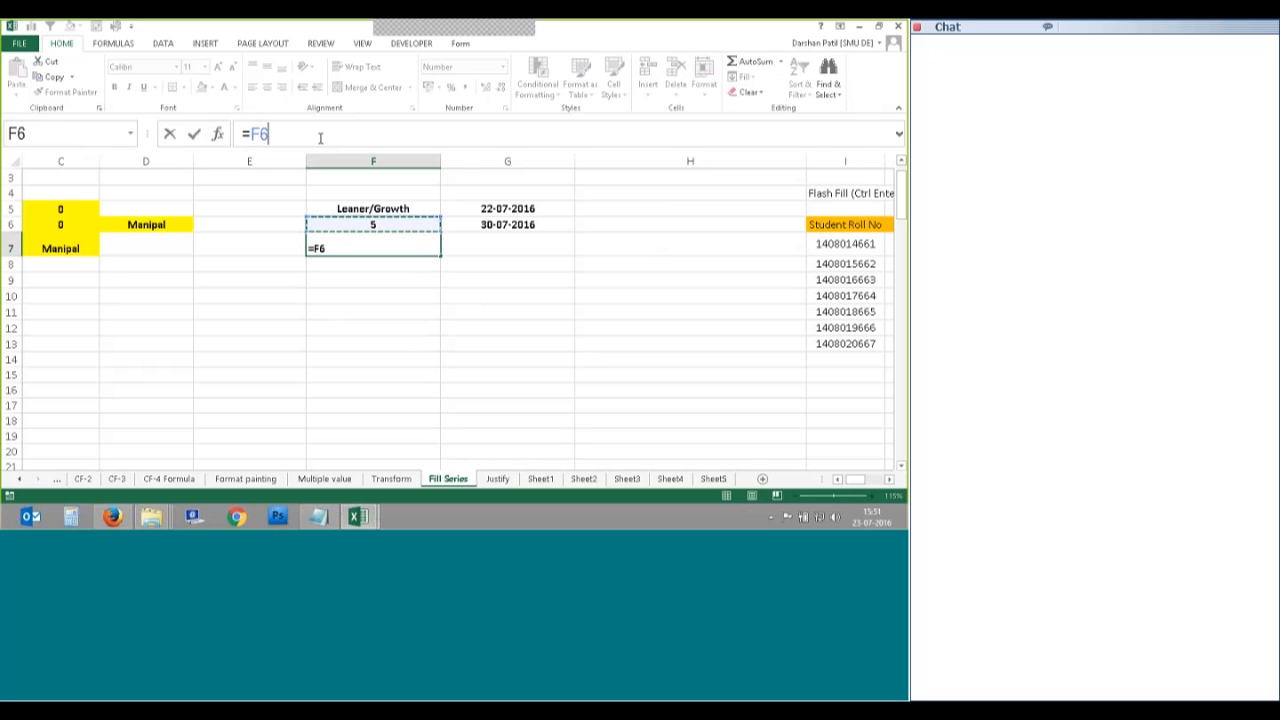
type("+")
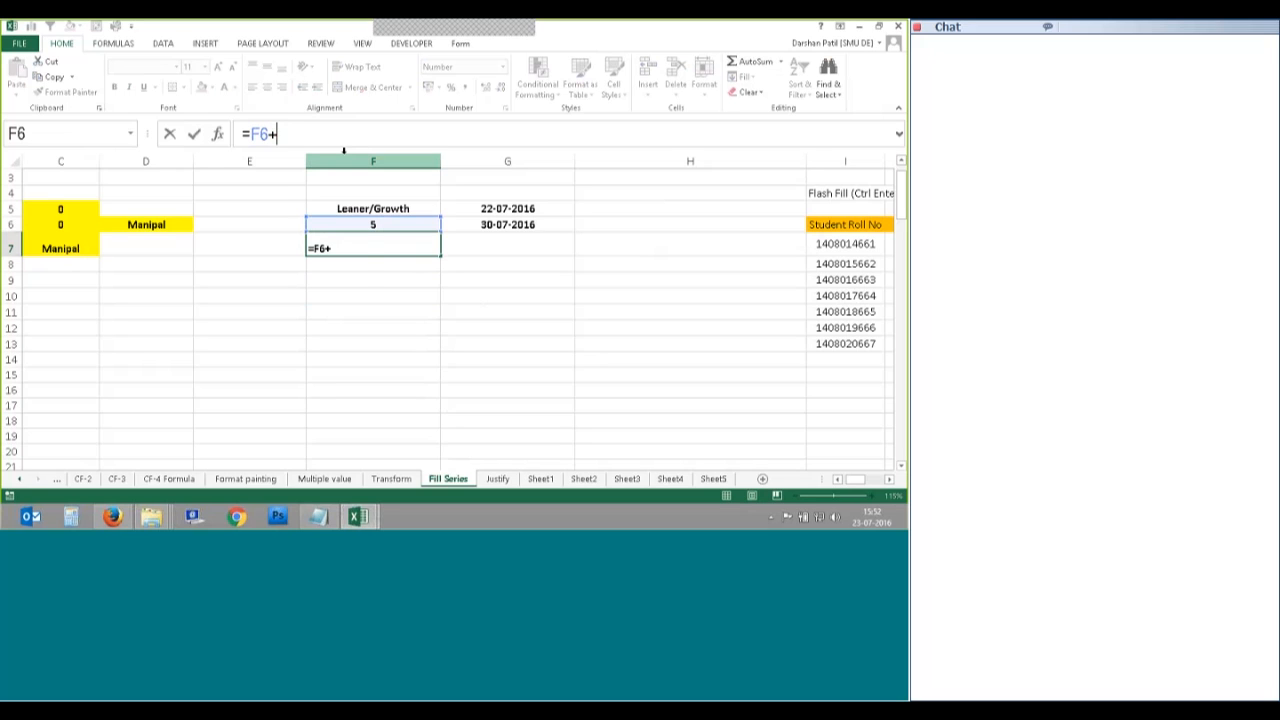
type("F6*10")
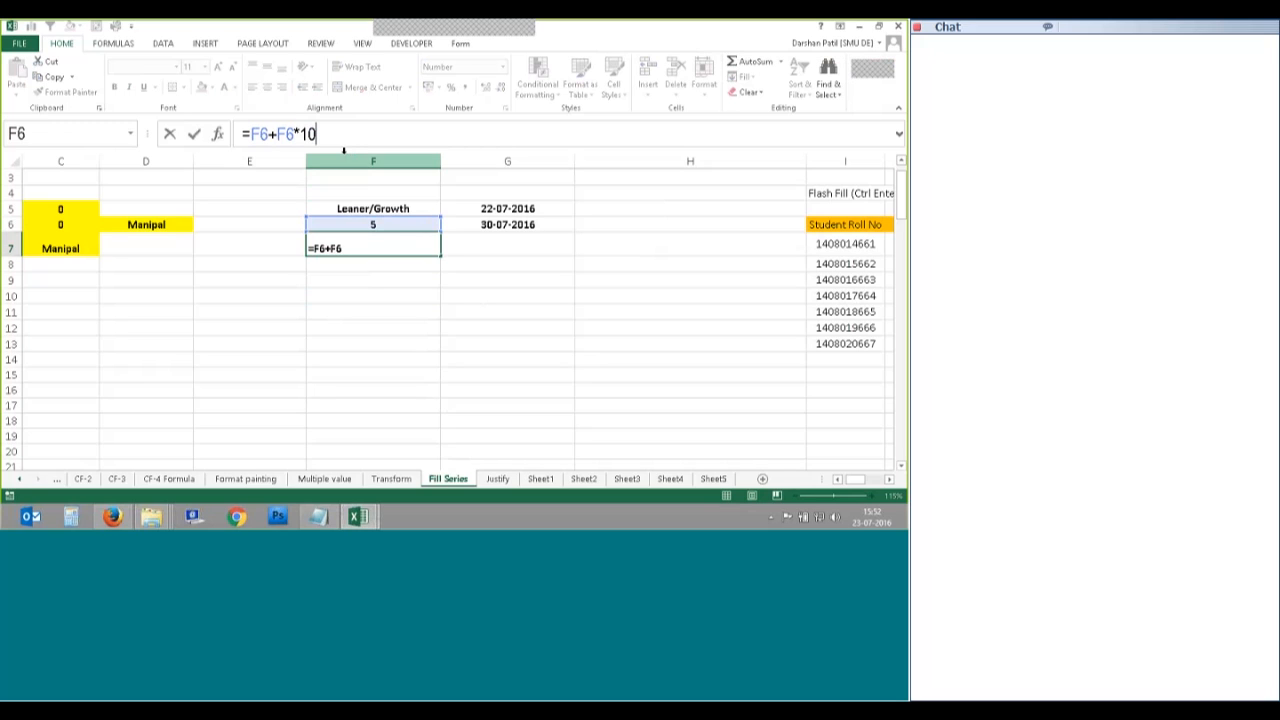
type("/100")
key("Tab")
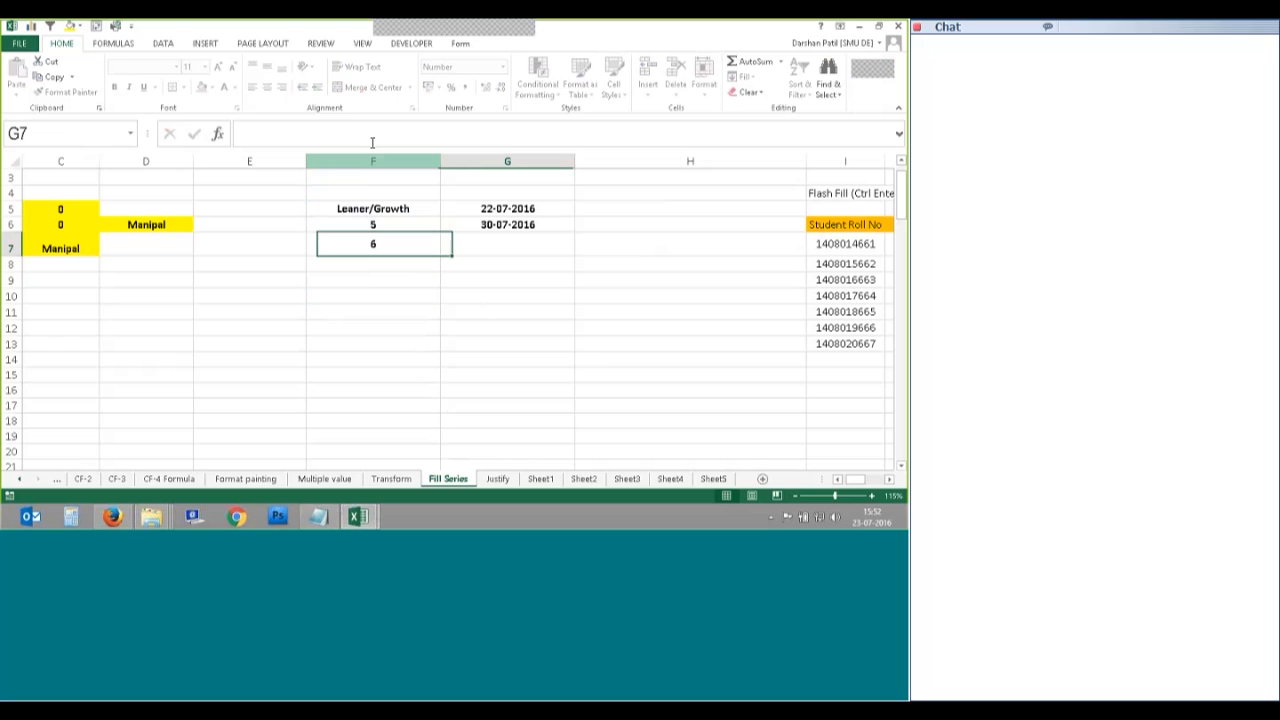
left_click(399, 243)
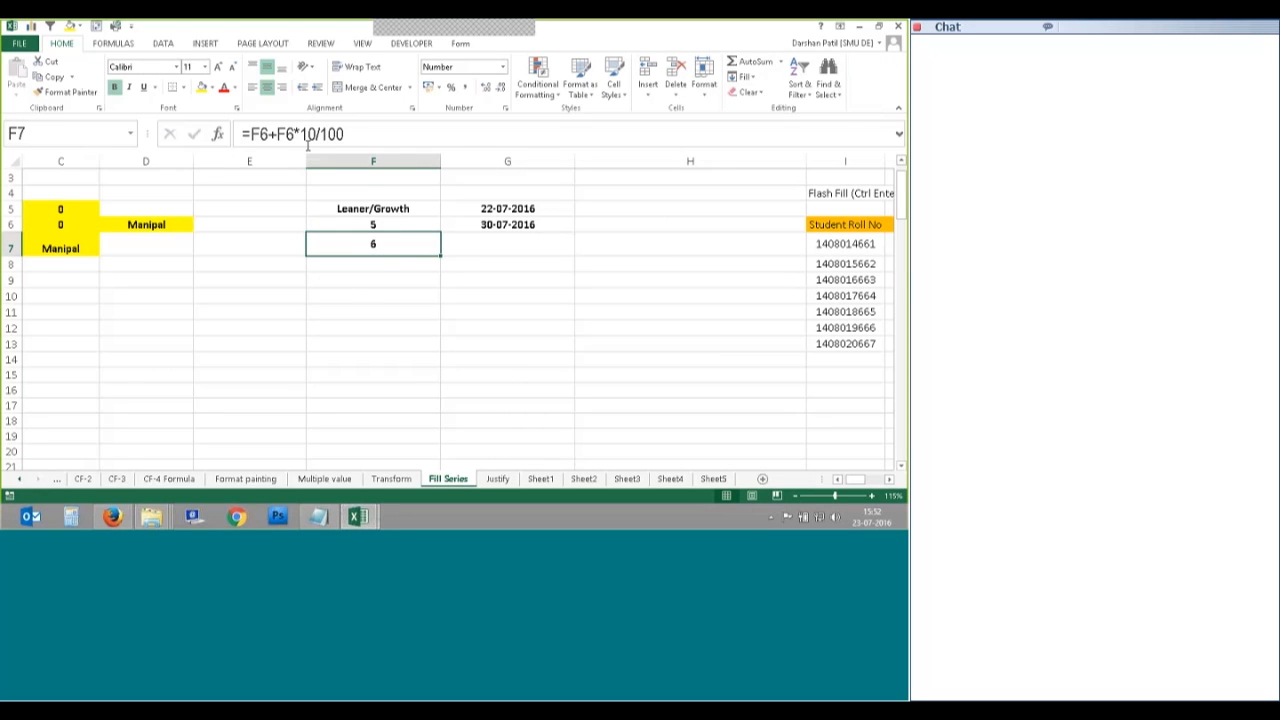
Step: Calculate 5*10/100 = 0.5 in Calculator beside the sheet, then return to Excel
left_click(76, 516)
left_click_drag(558, 242, 666, 207)
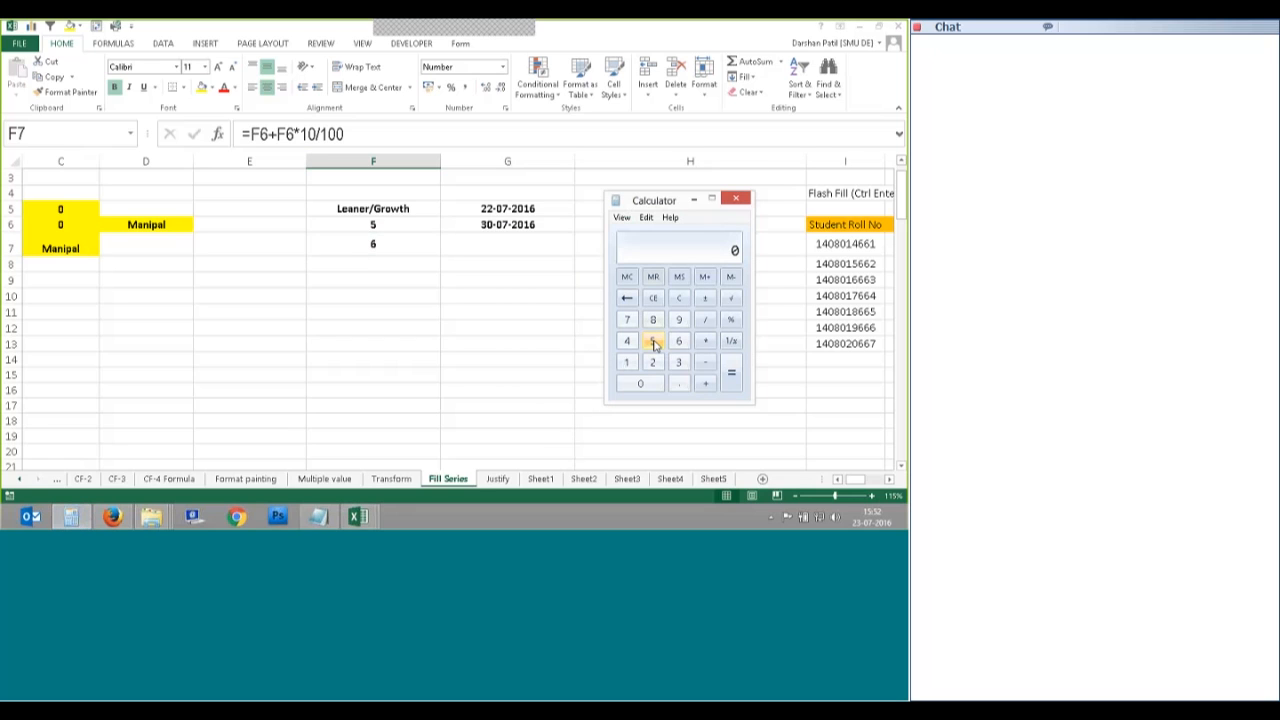
left_click(652, 340)
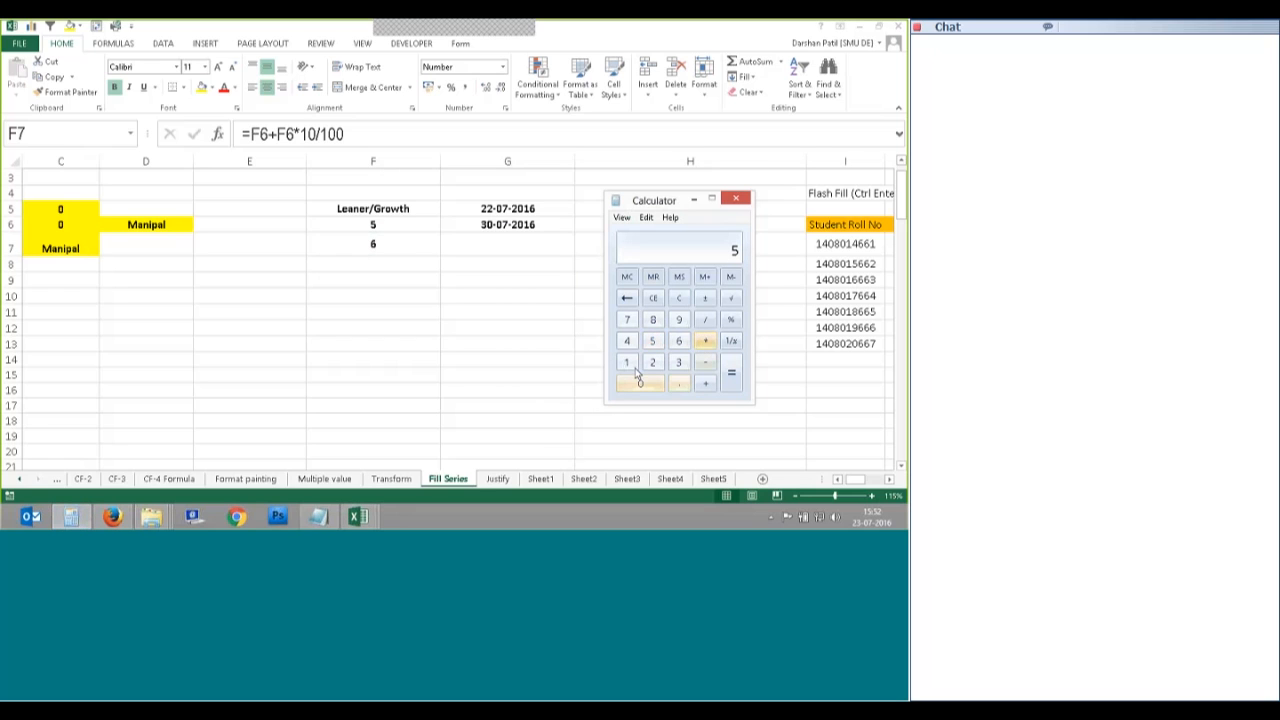
type("*10/")
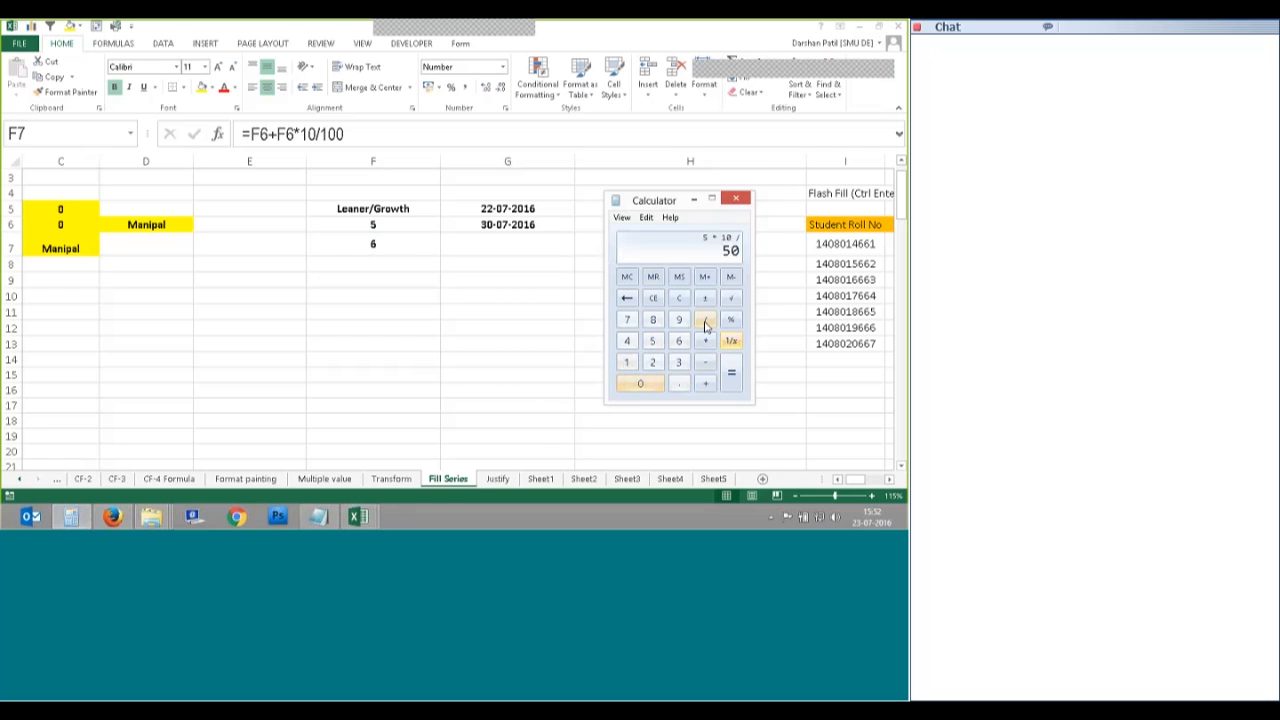
type("100")
key("Return")
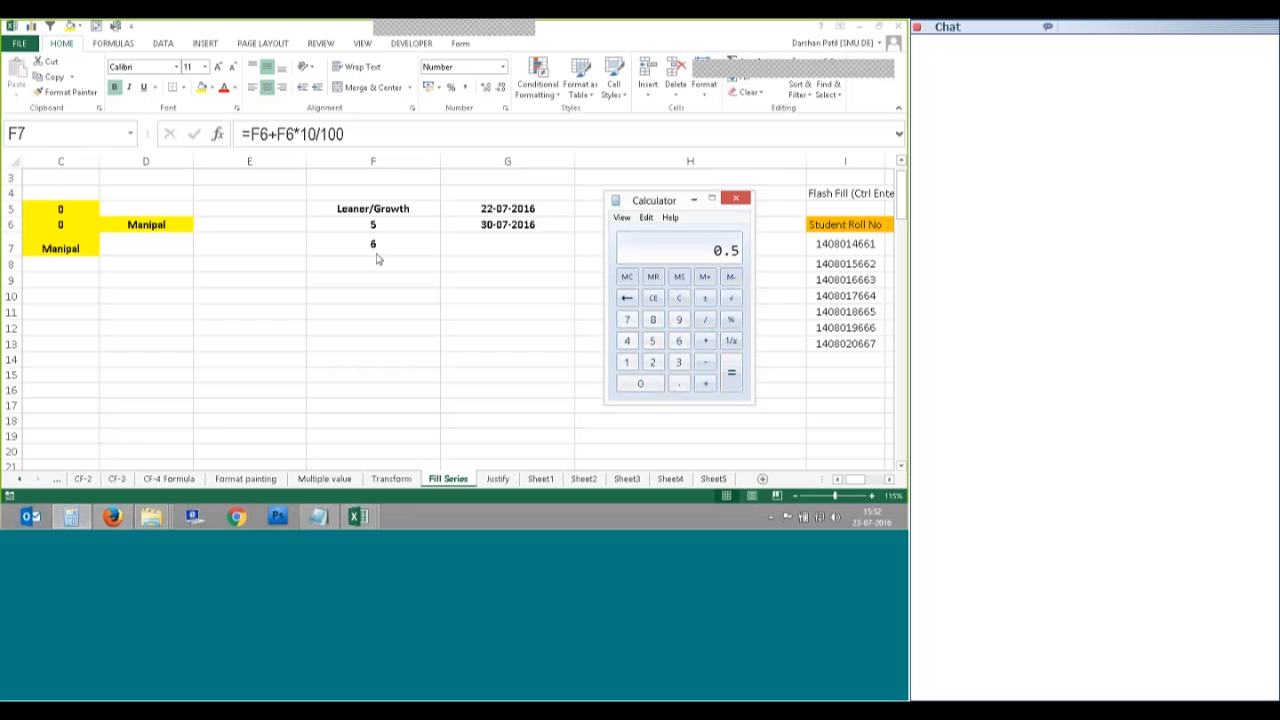
left_click(377, 254)
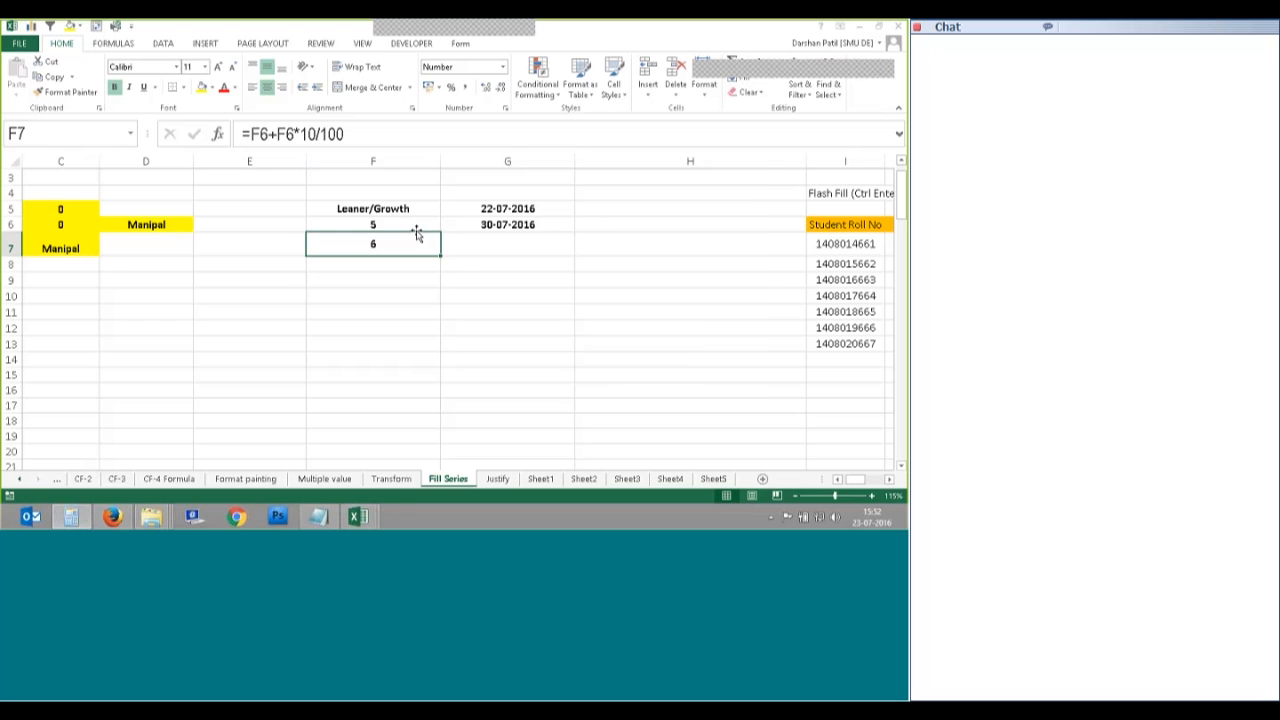
Step: Undo a trial fill to F18, rewrite F7 as =F6+(F6*10/100), then clear F7
left_click_drag(440, 256, 441, 427)
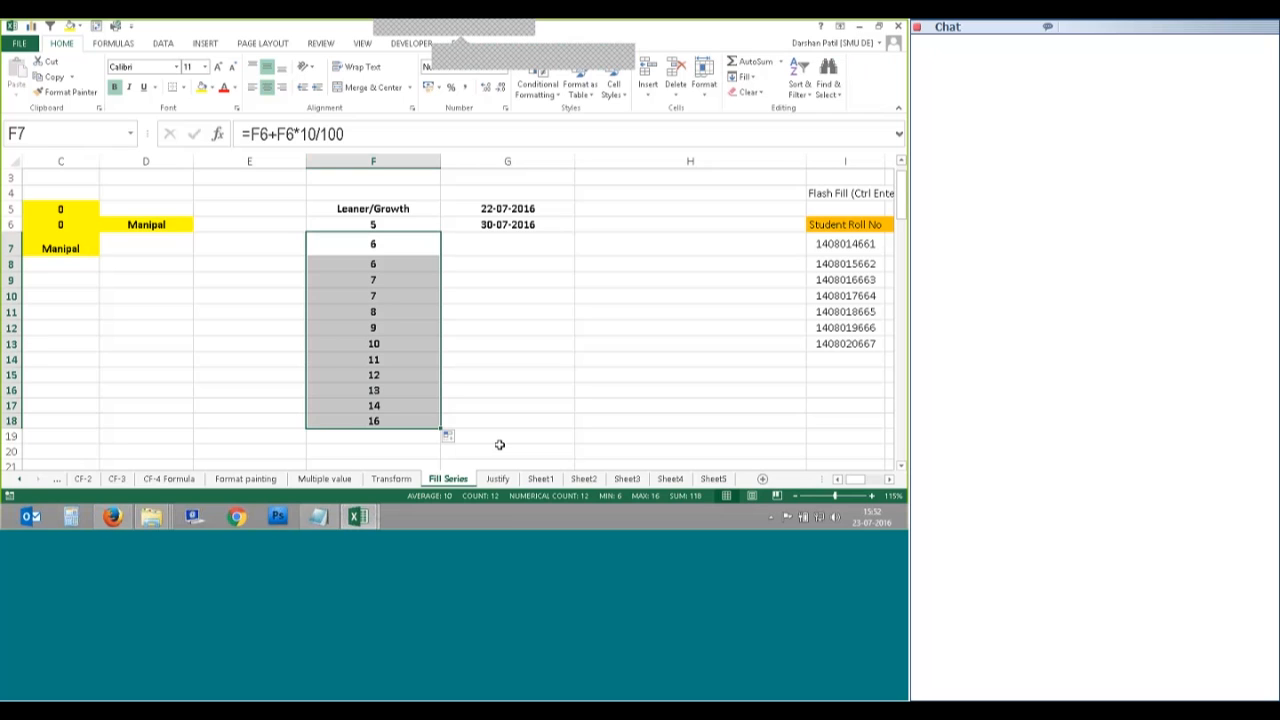
key("ctrl+z")
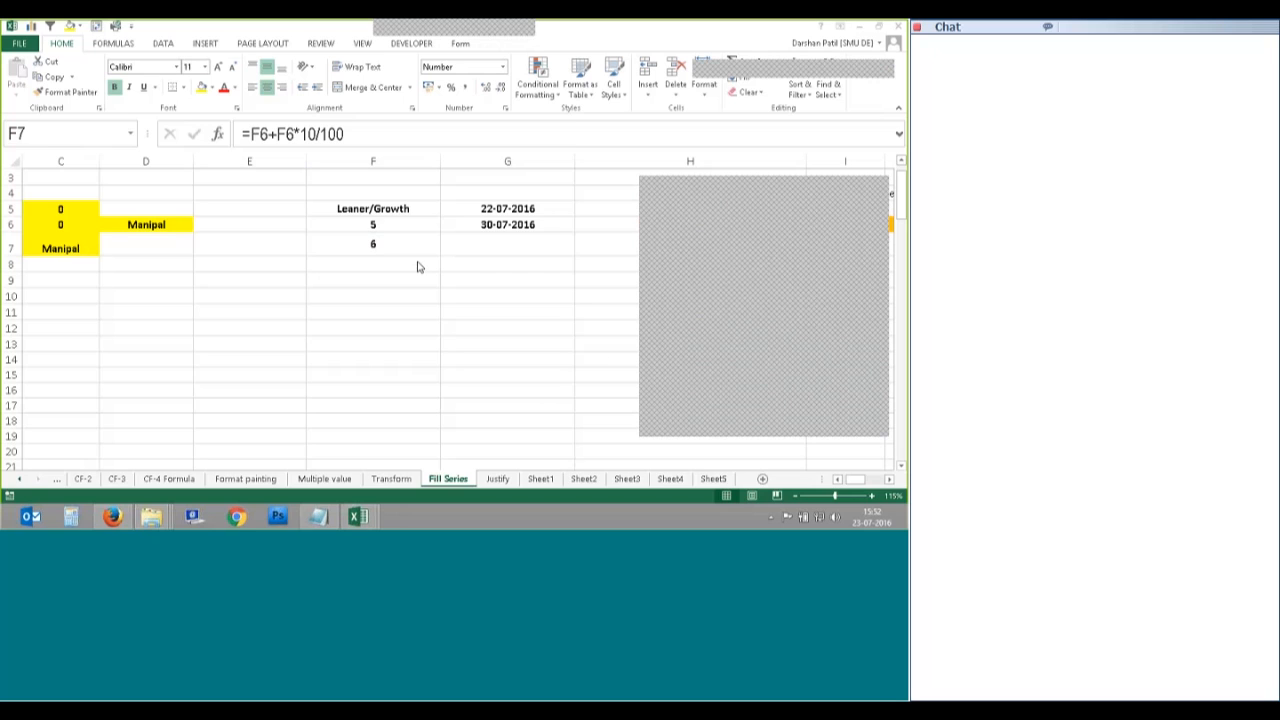
left_click(879, 193)
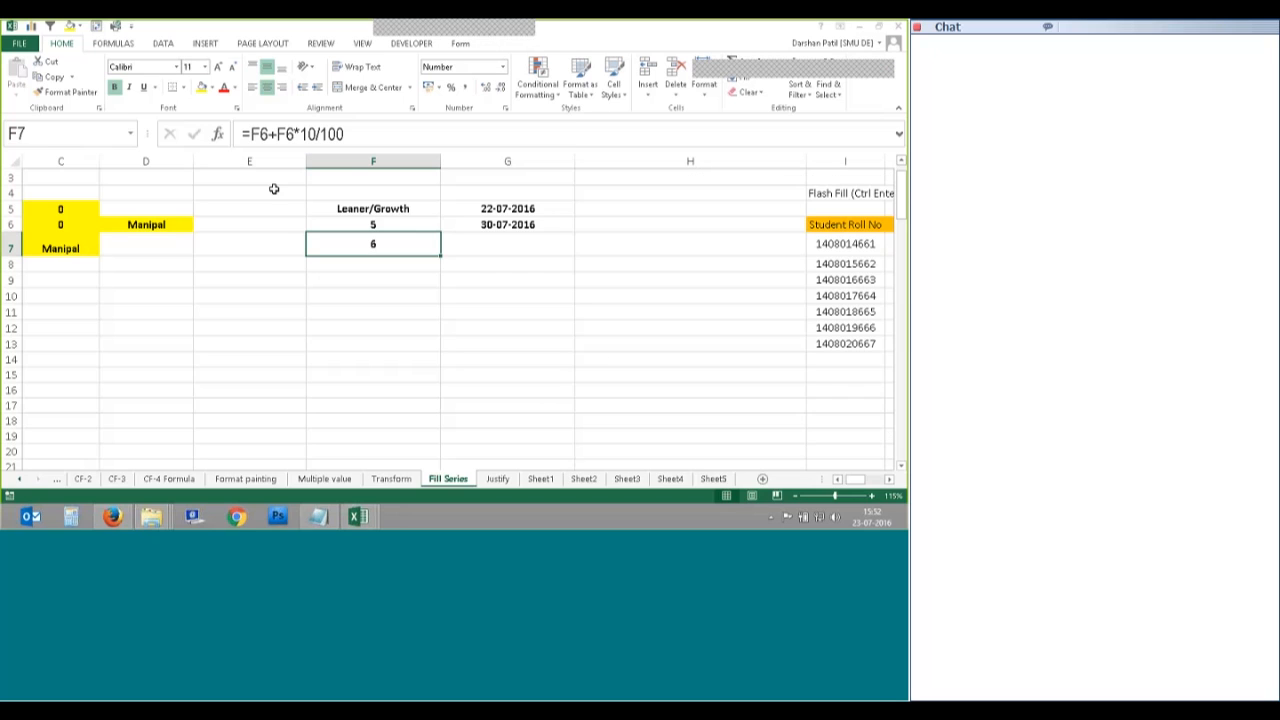
left_click(273, 133)
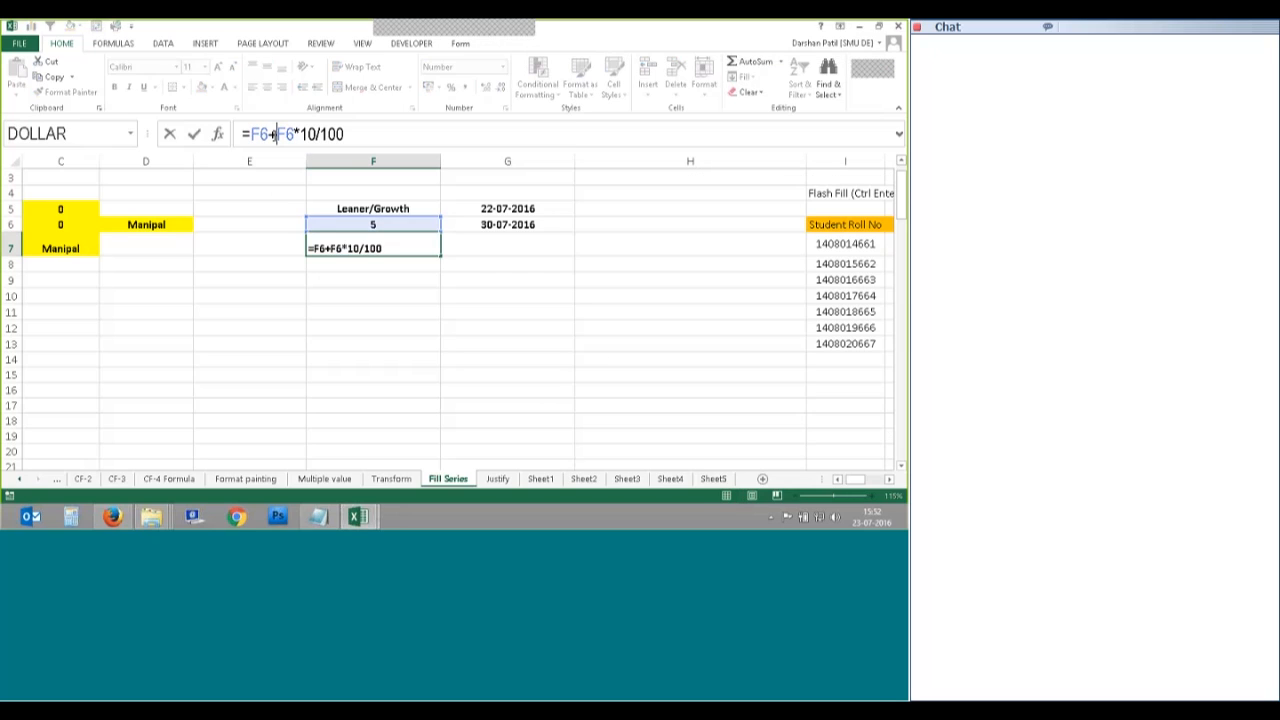
type("(")
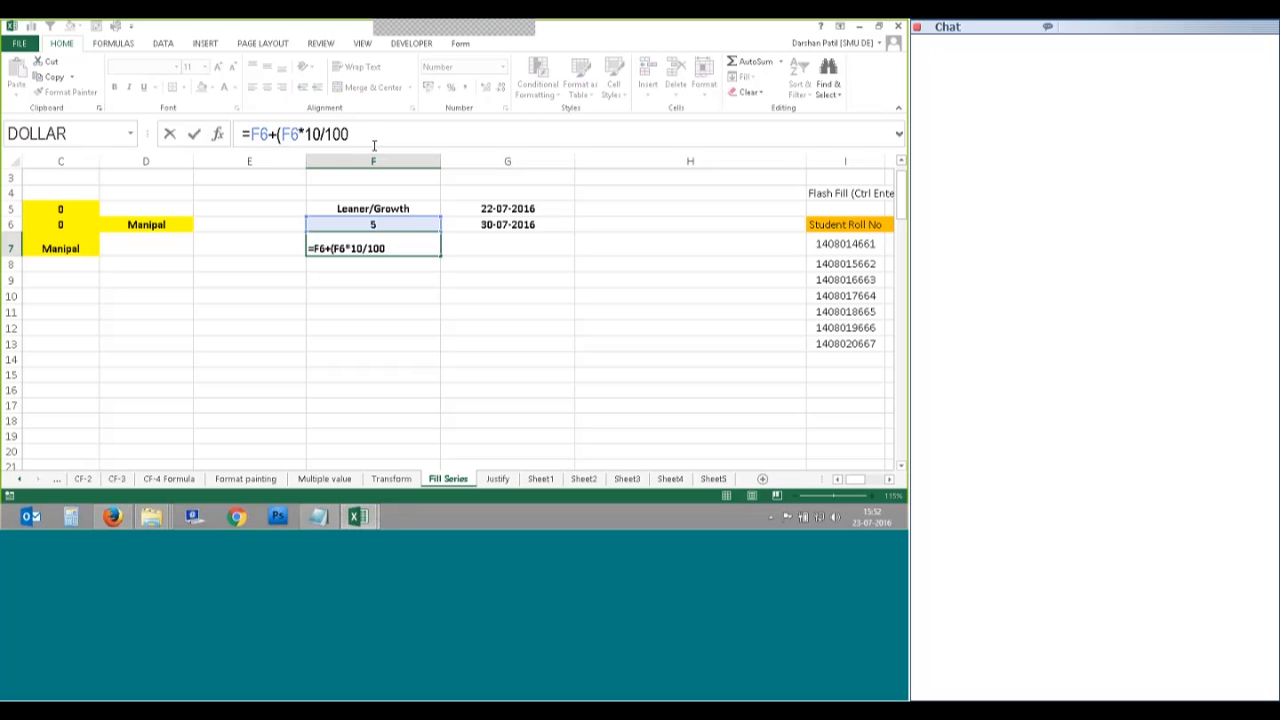
key("Tab")
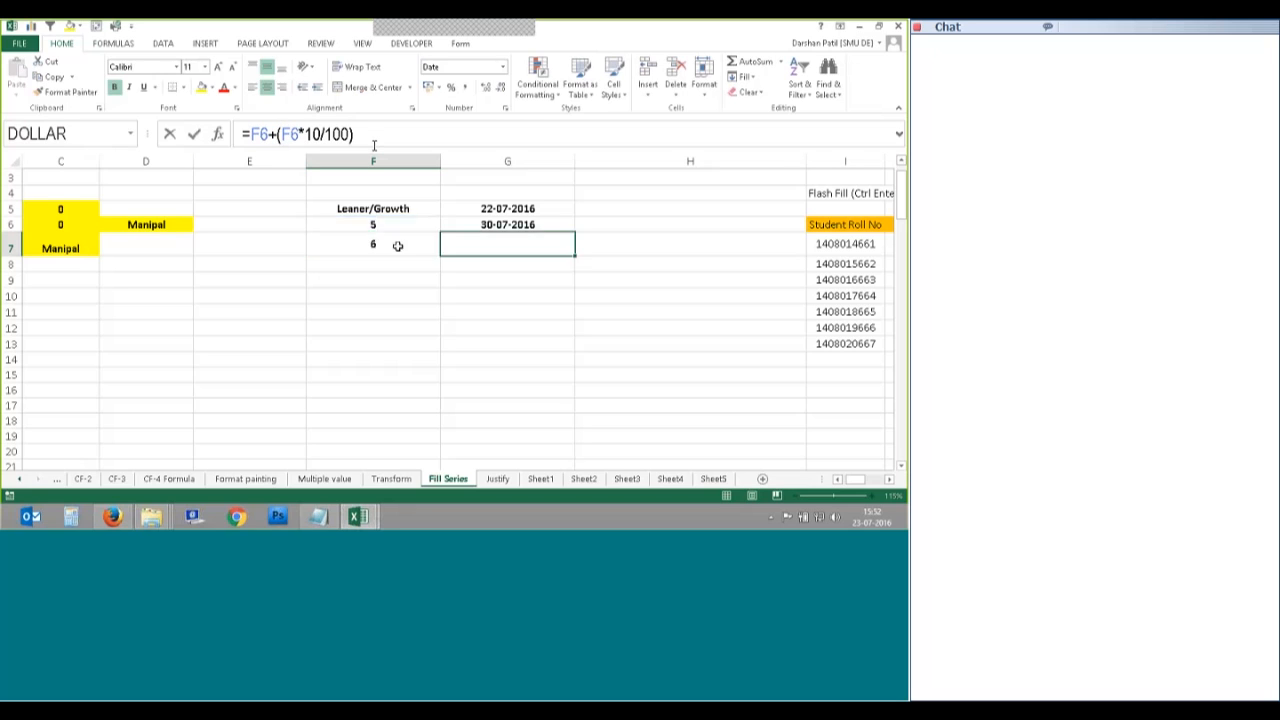
left_click(399, 244)
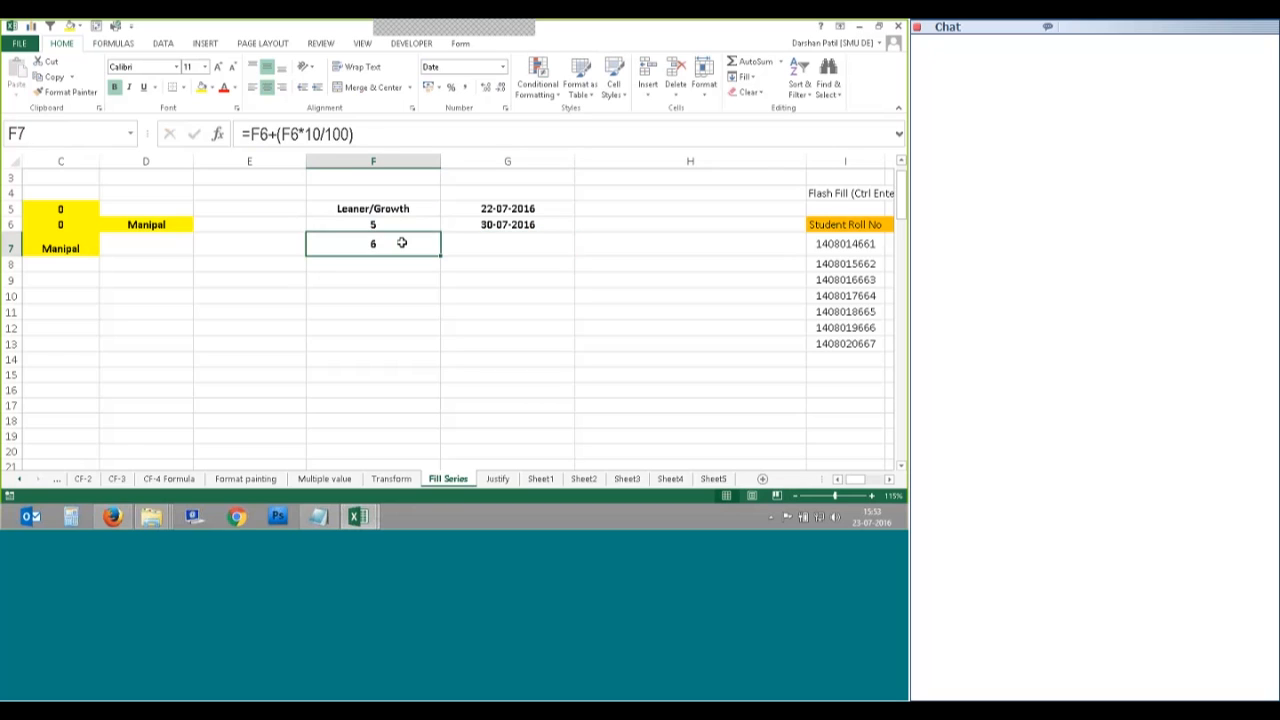
key("Delete")
left_click(393, 224)
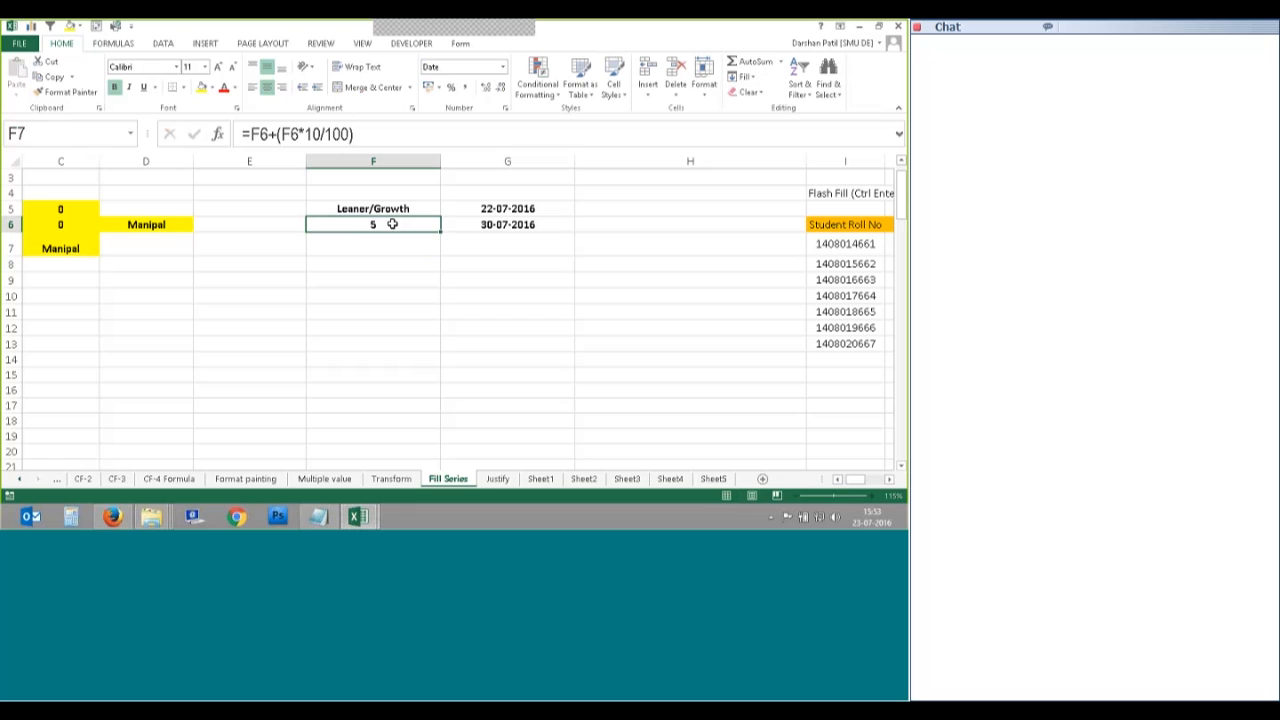
Step: Enter 100 in F6 and the formula =F6+F6*10/100 in F7, giving 110
type("100")
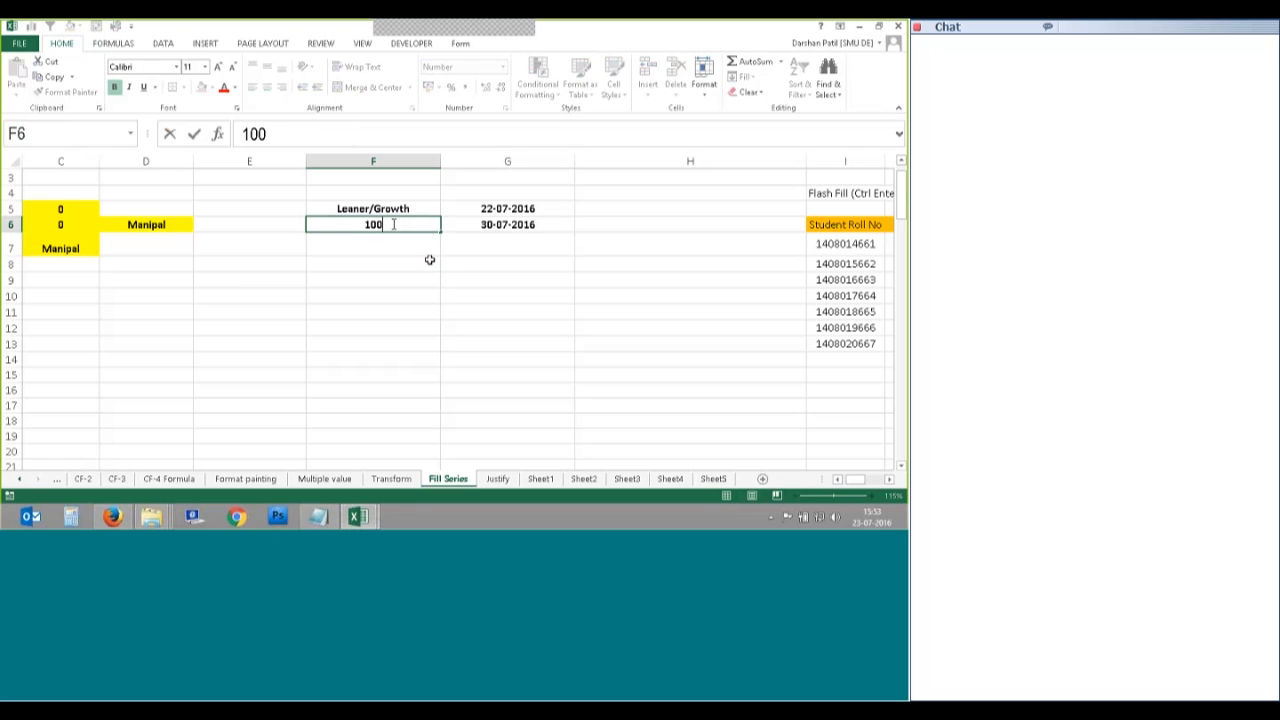
key("Return")
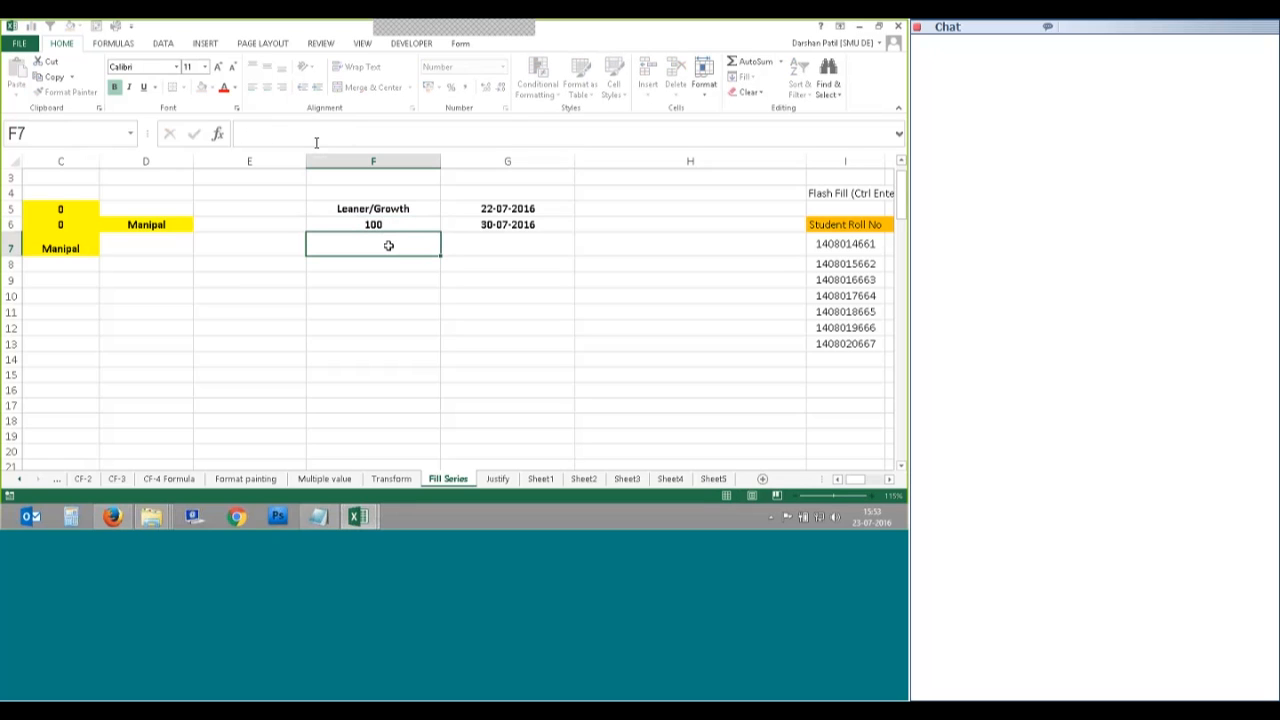
left_click(316, 140)
type("=")
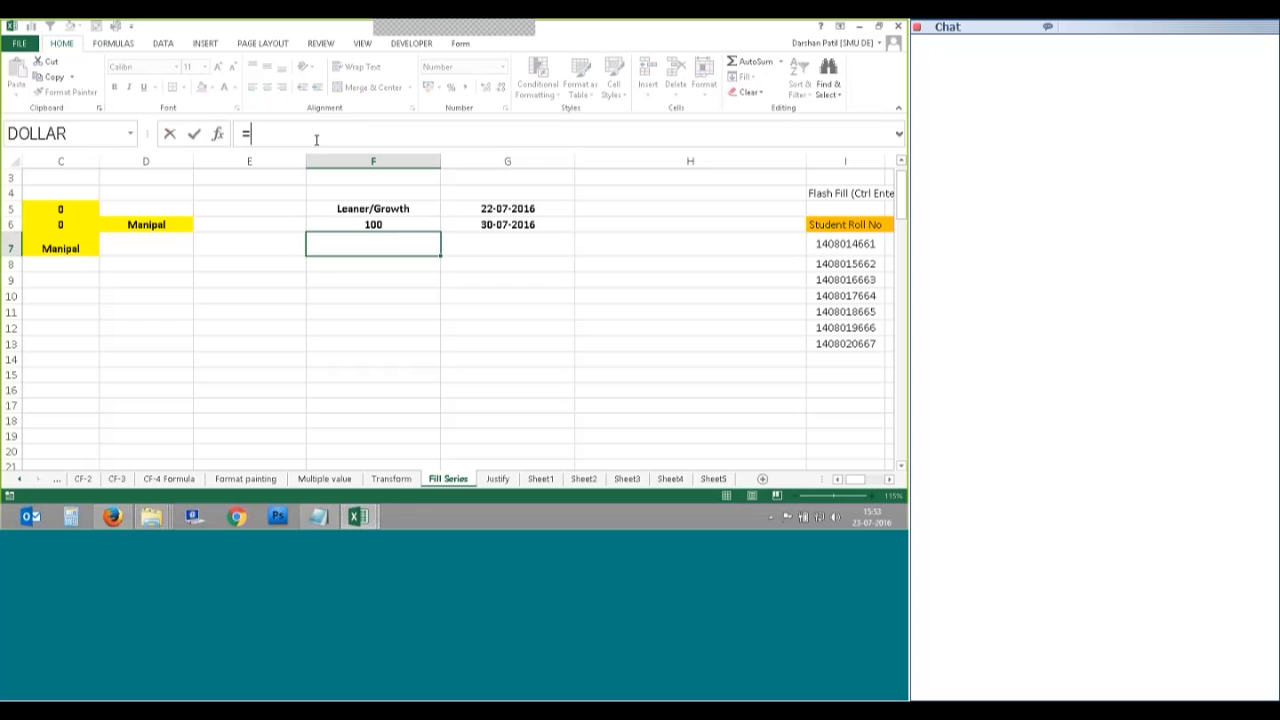
key("Up")
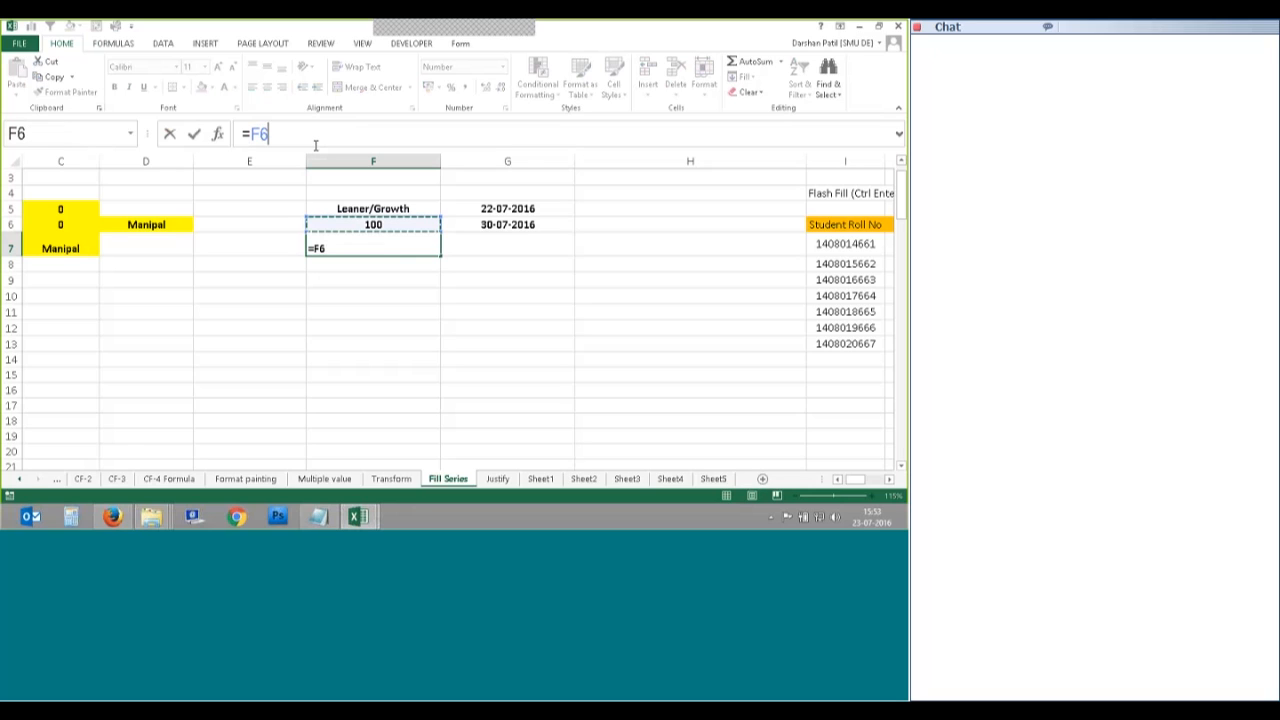
type("+")
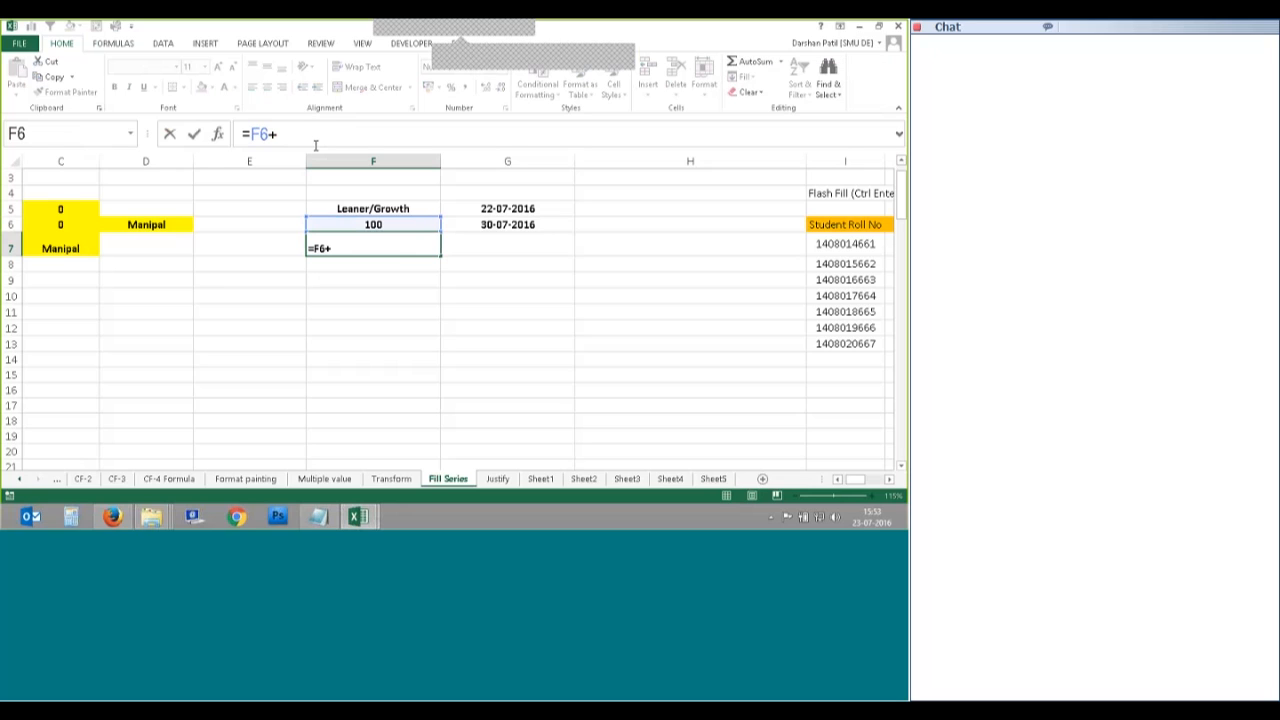
left_click(316, 146)
type("F6")
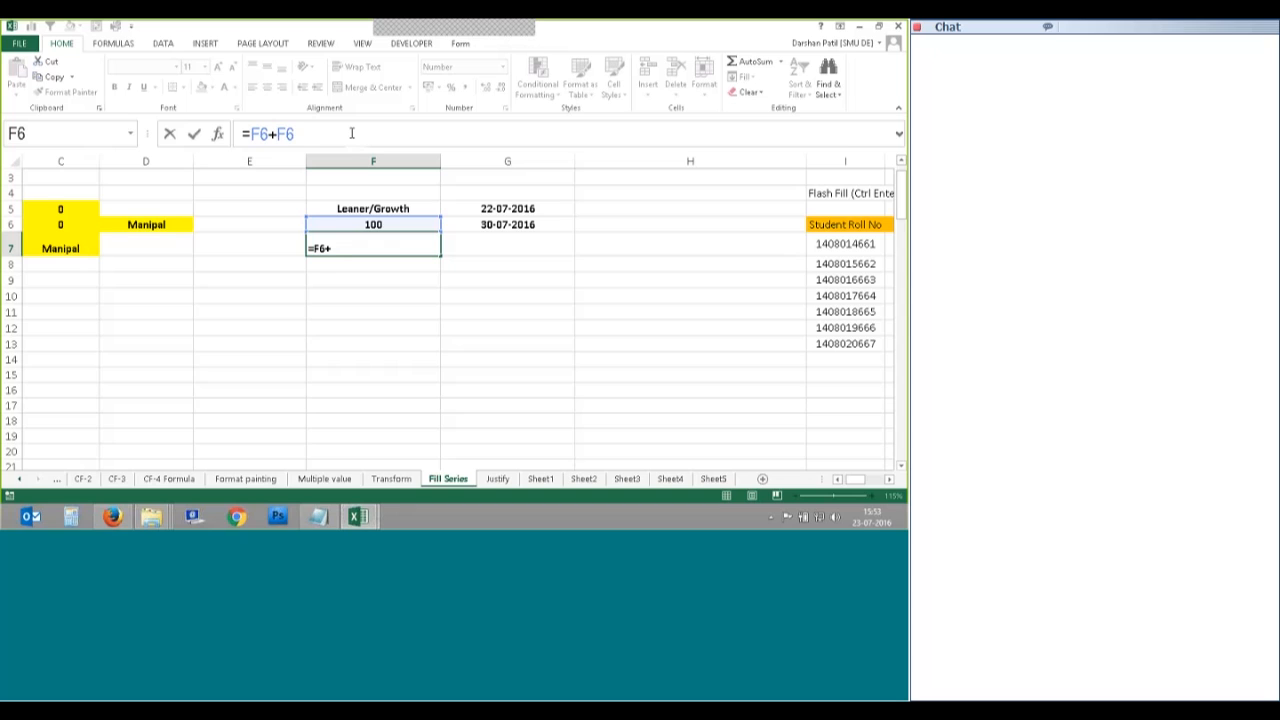
type("8")
key("BackSpace")
type("*")
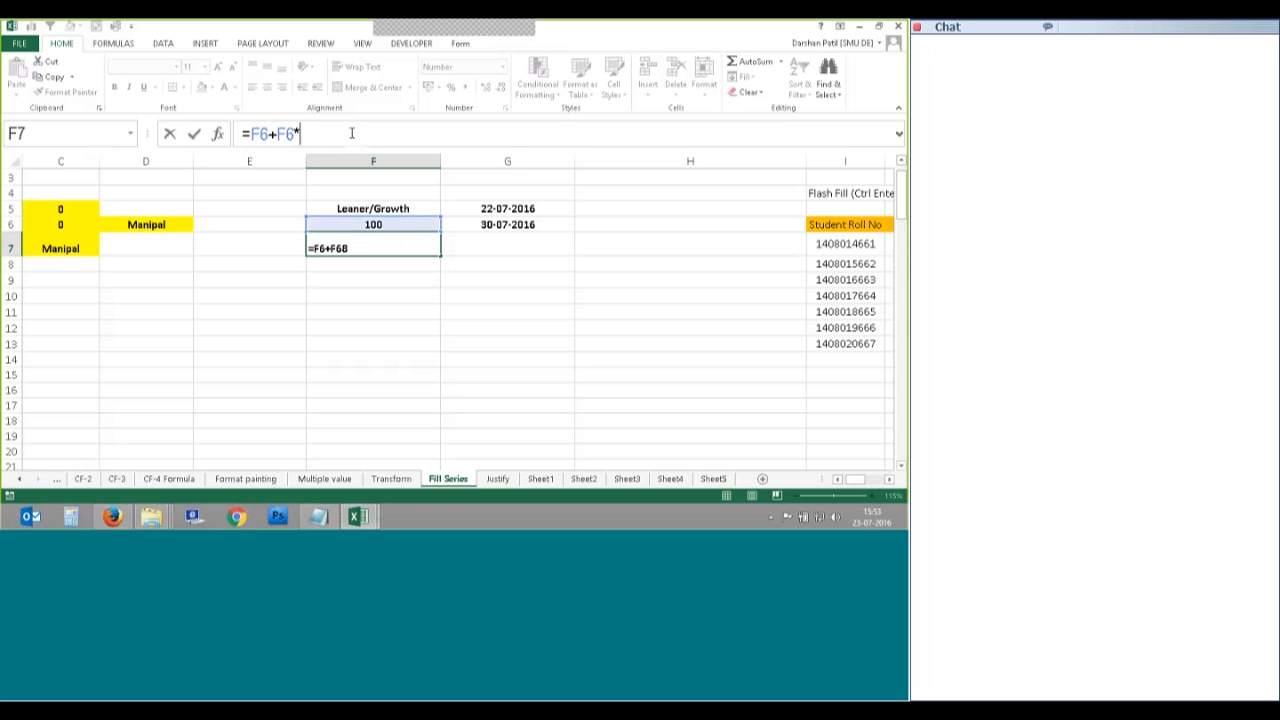
type("10/100")
key("Tab")
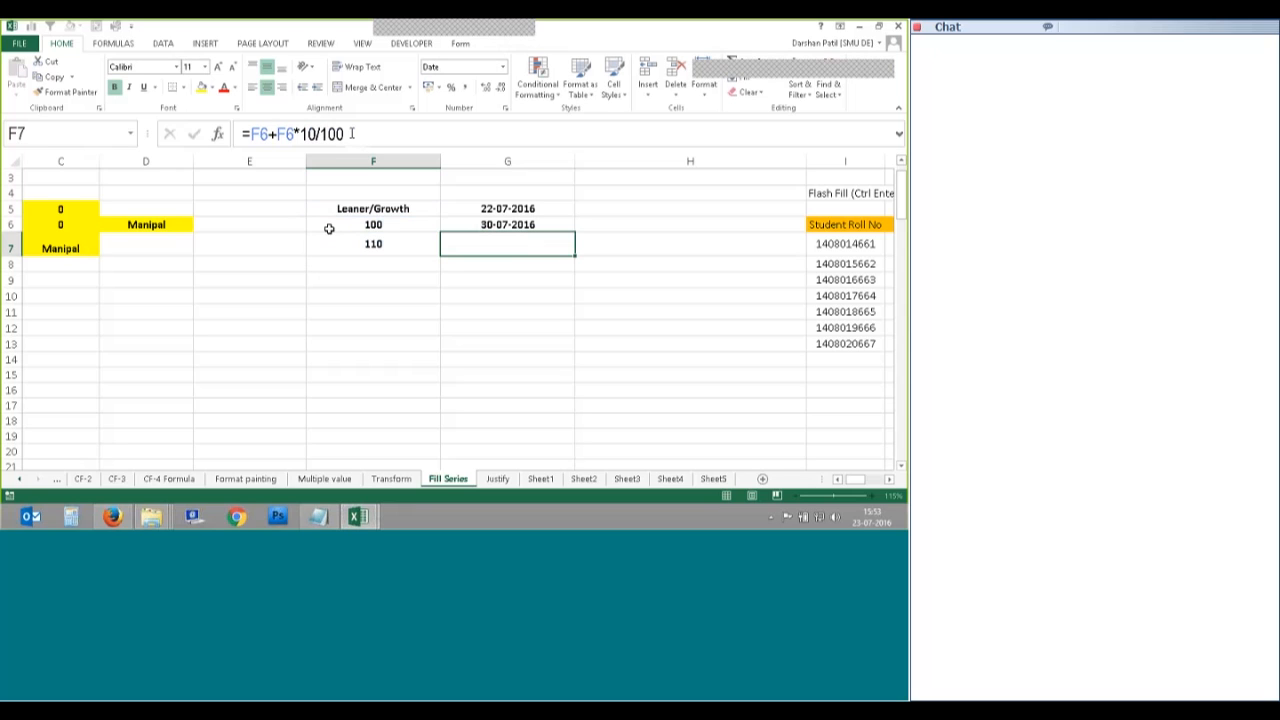
key("Left")
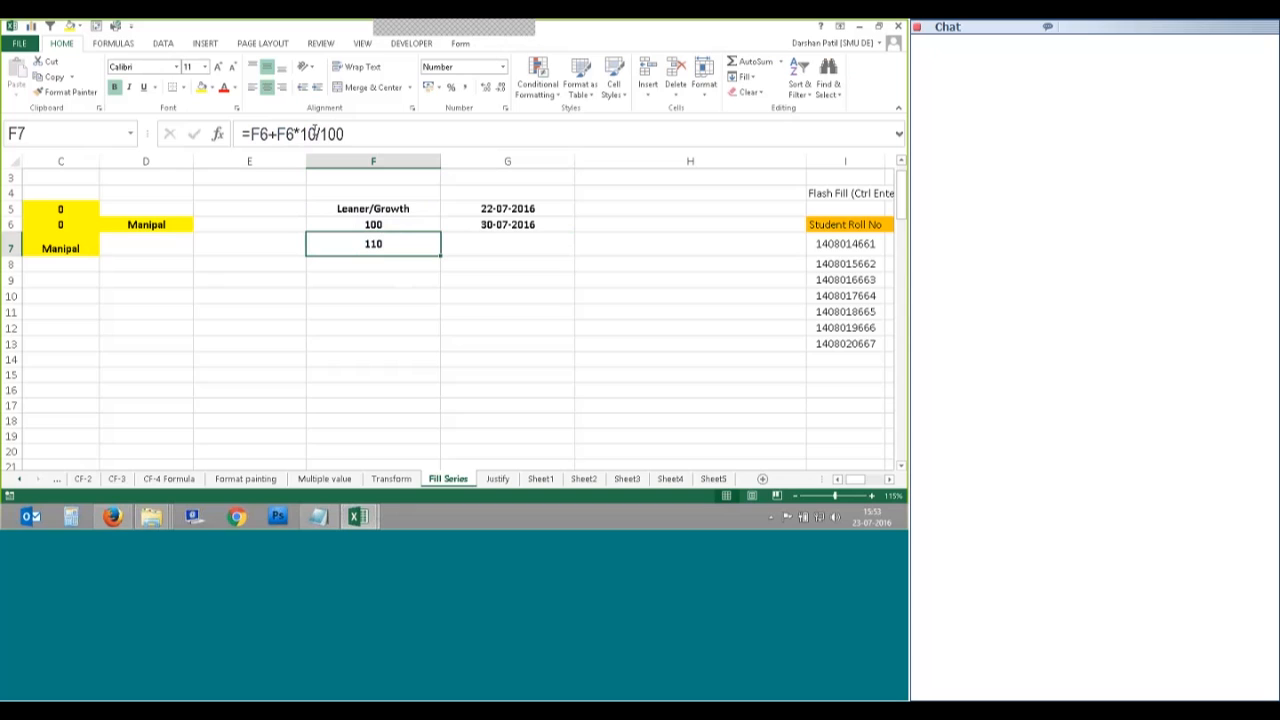
left_click(74, 517)
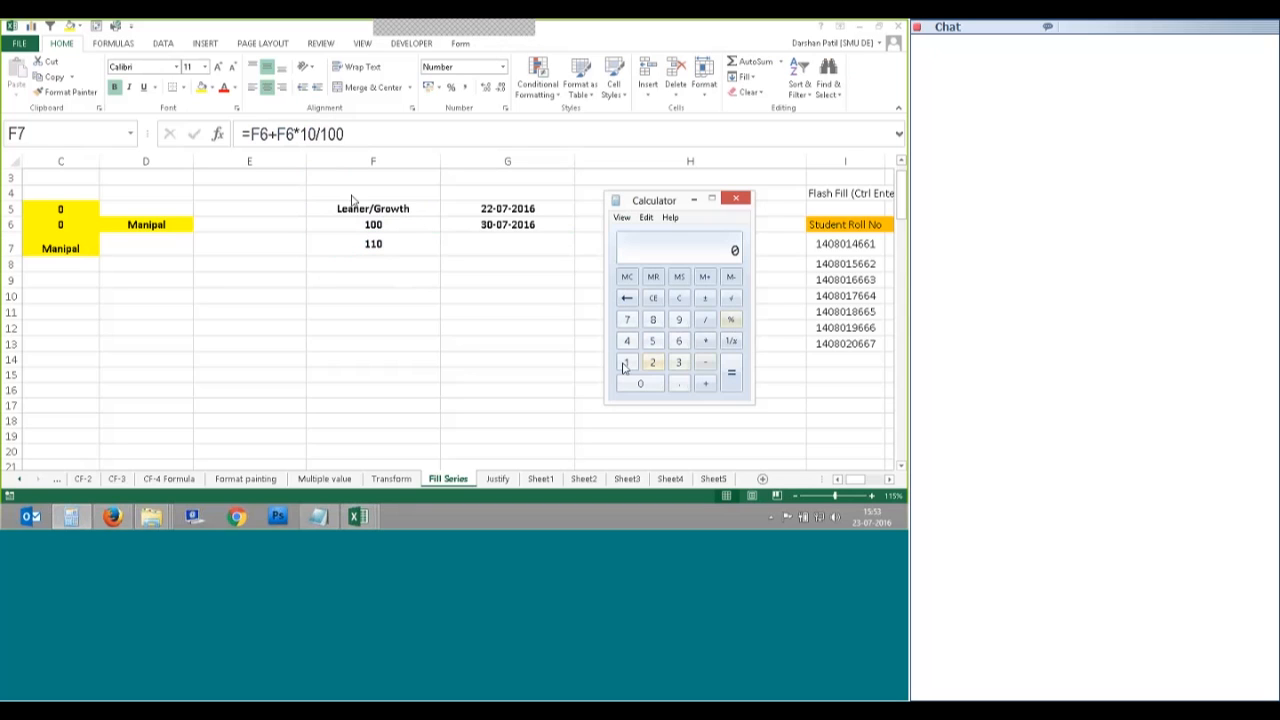
type("100*10/1")
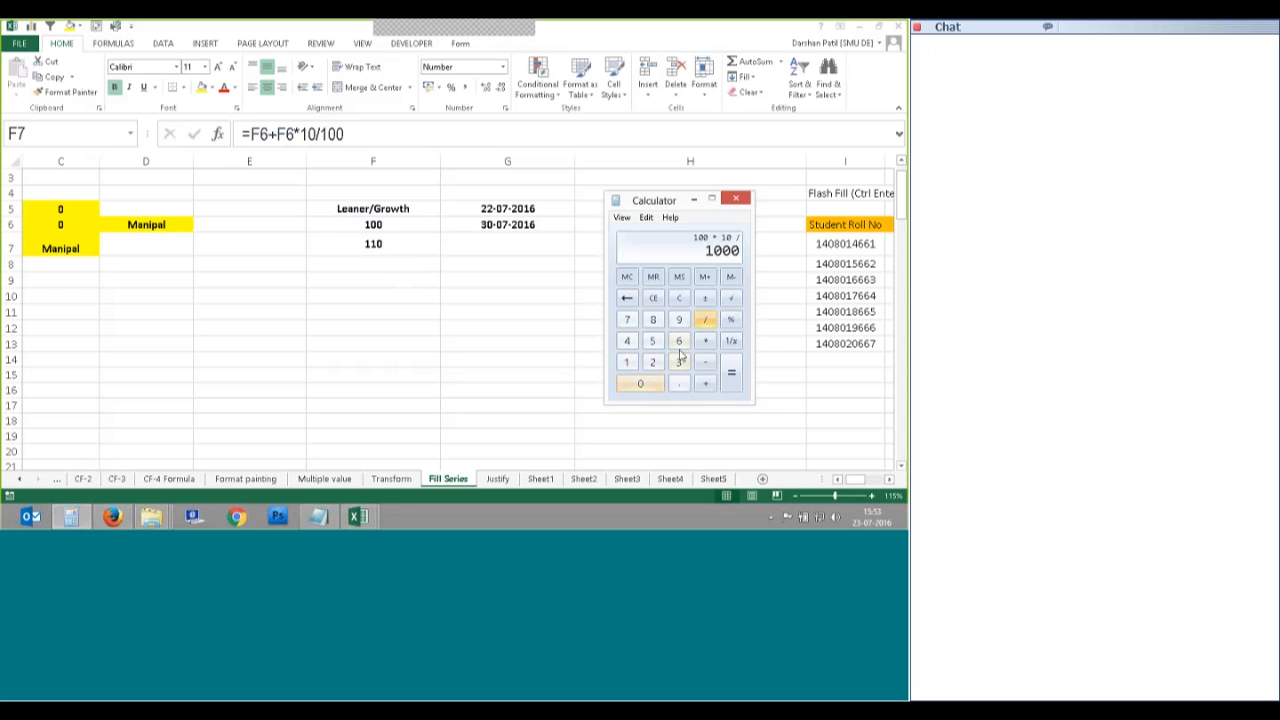
type("00=")
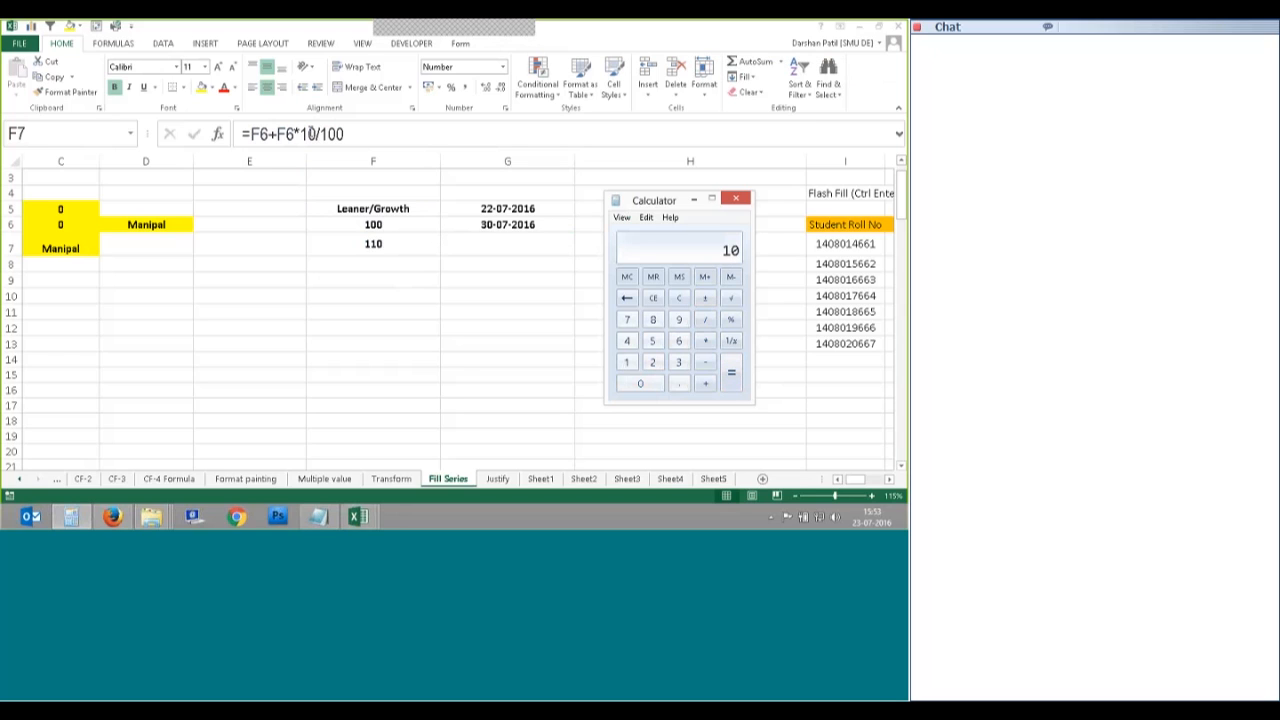
left_click(514, 277)
Step: Copy F7's growth formula down to F17 and check the copied formulas in F8 through F15
left_click(390, 246)
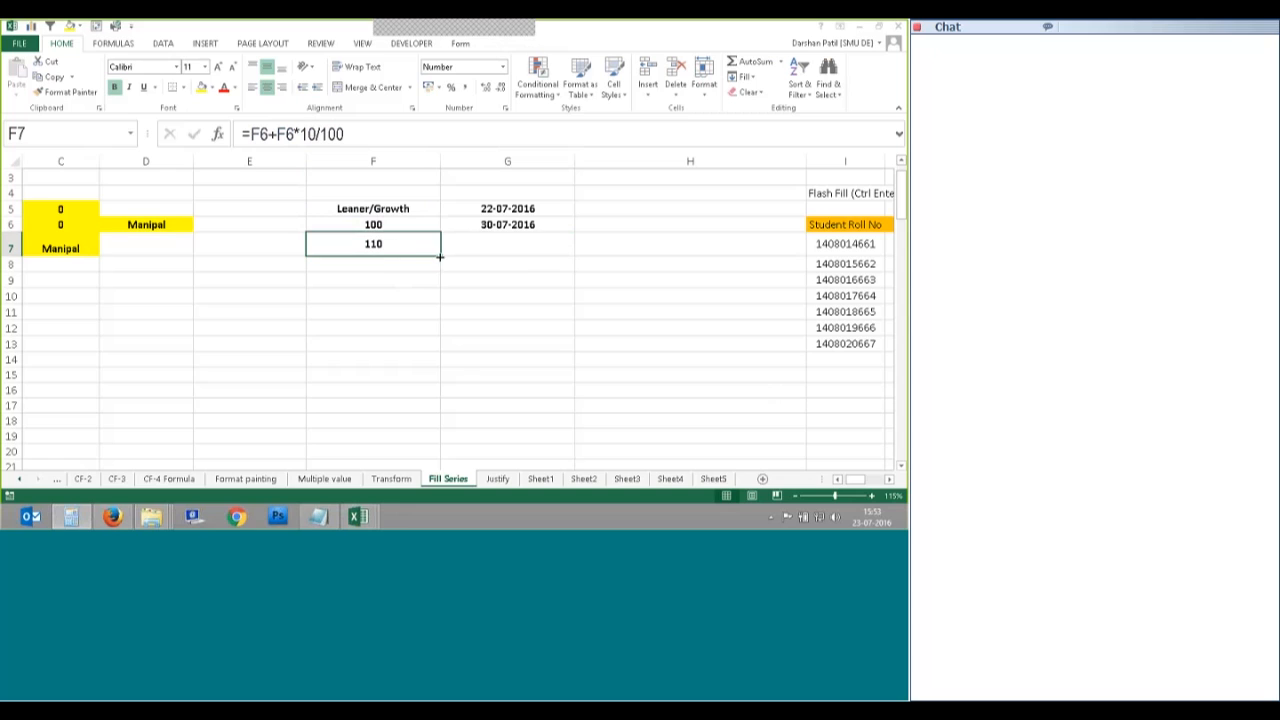
left_click_drag(440, 256, 434, 414)
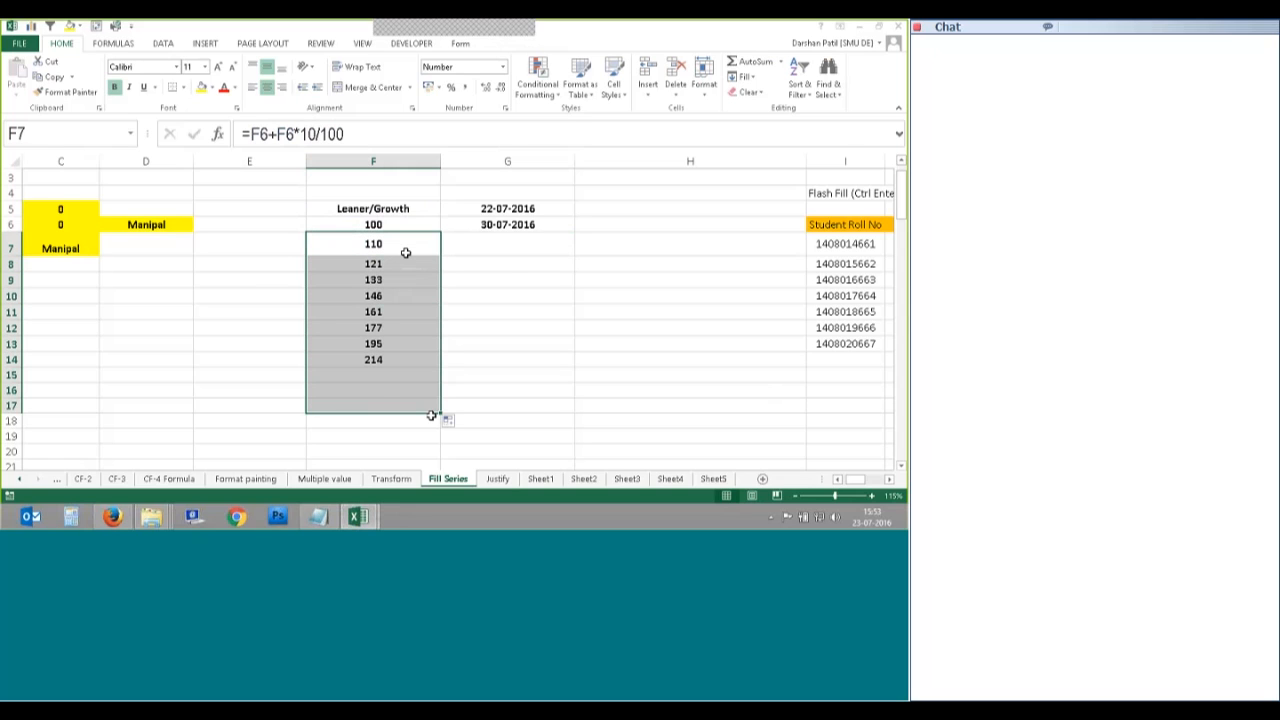
left_click(390, 264)
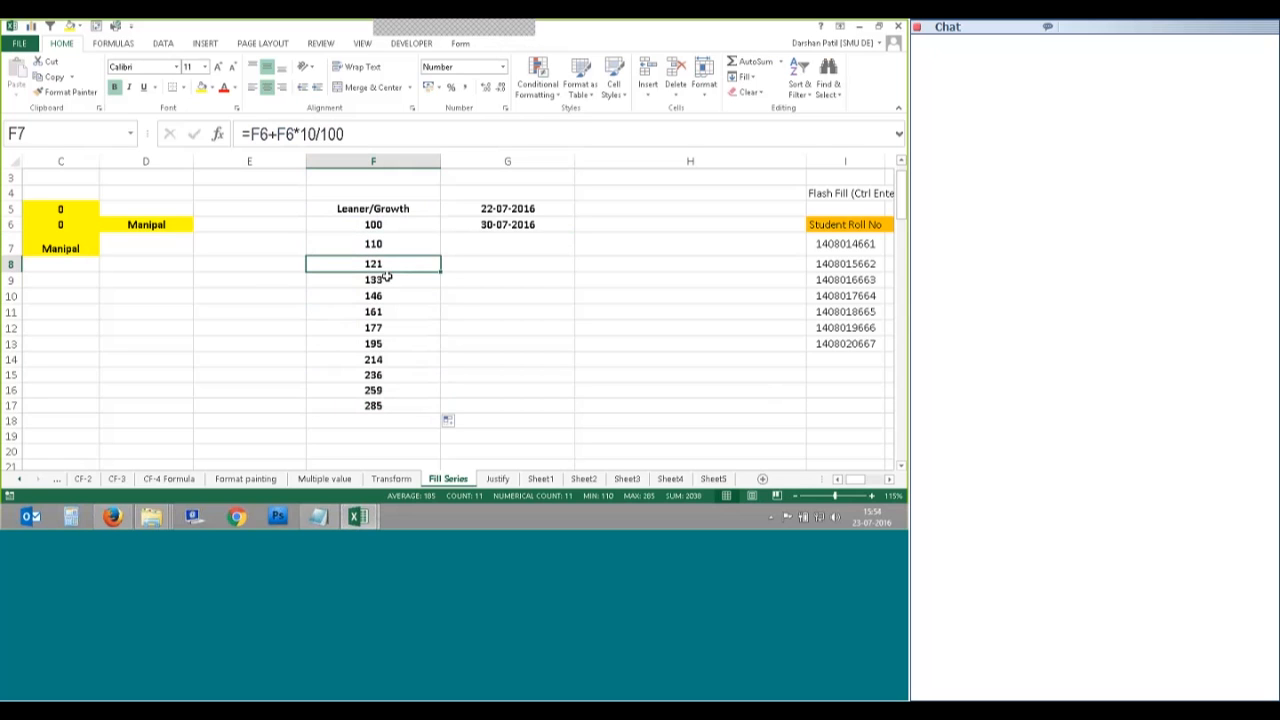
left_click(386, 282)
left_click(385, 297)
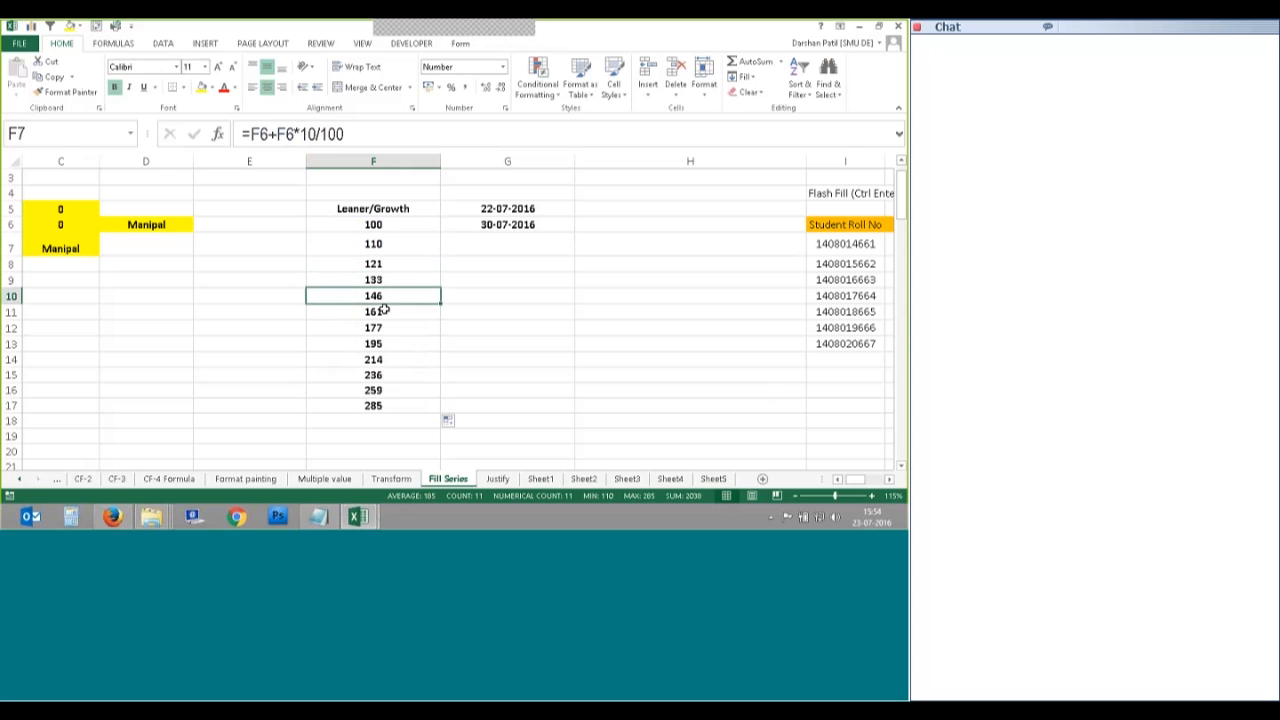
left_click(385, 328)
left_click(386, 342)
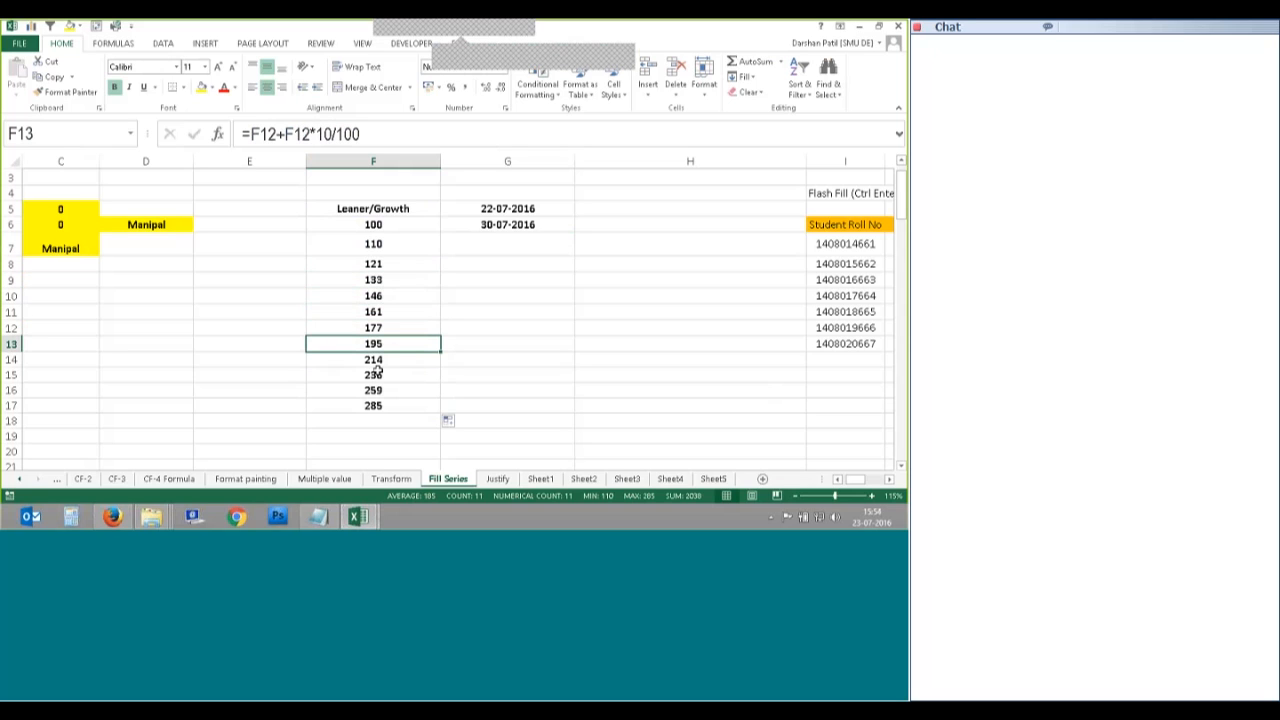
left_click(377, 361)
left_click(377, 373)
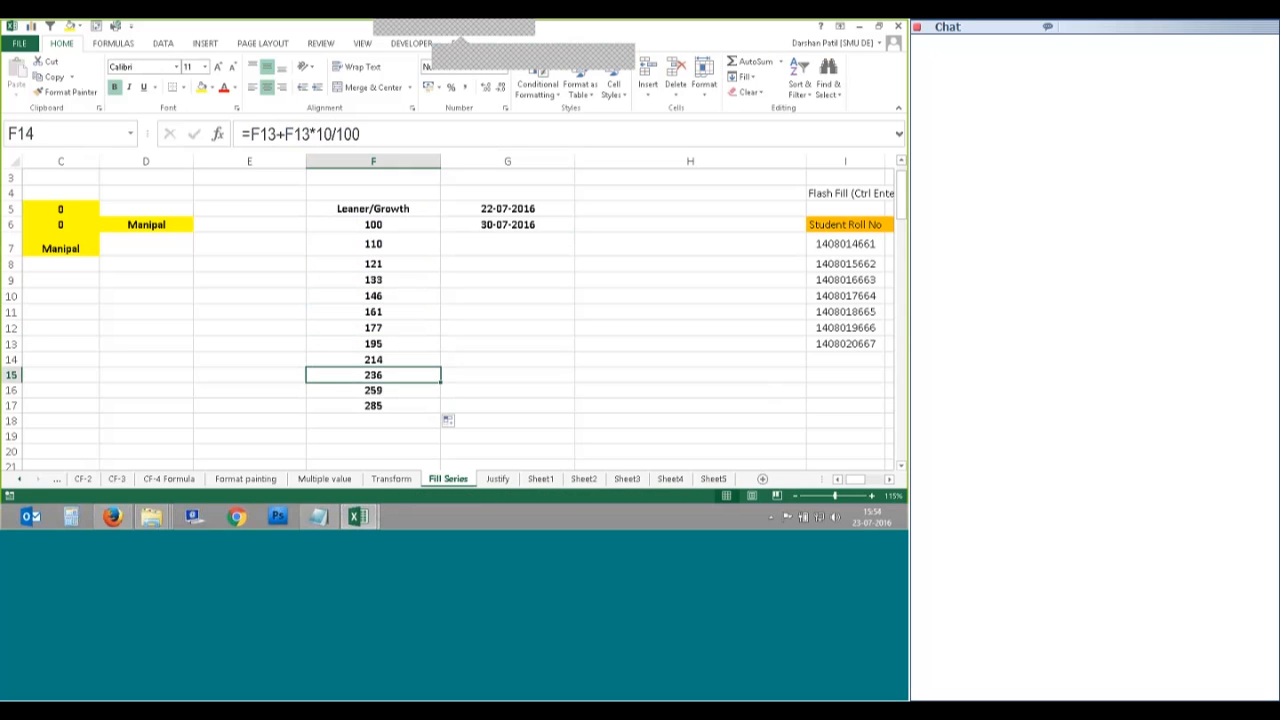
Step: Re-inspect the base value 100 in F6 and the growth formula in F7
left_click(403, 229)
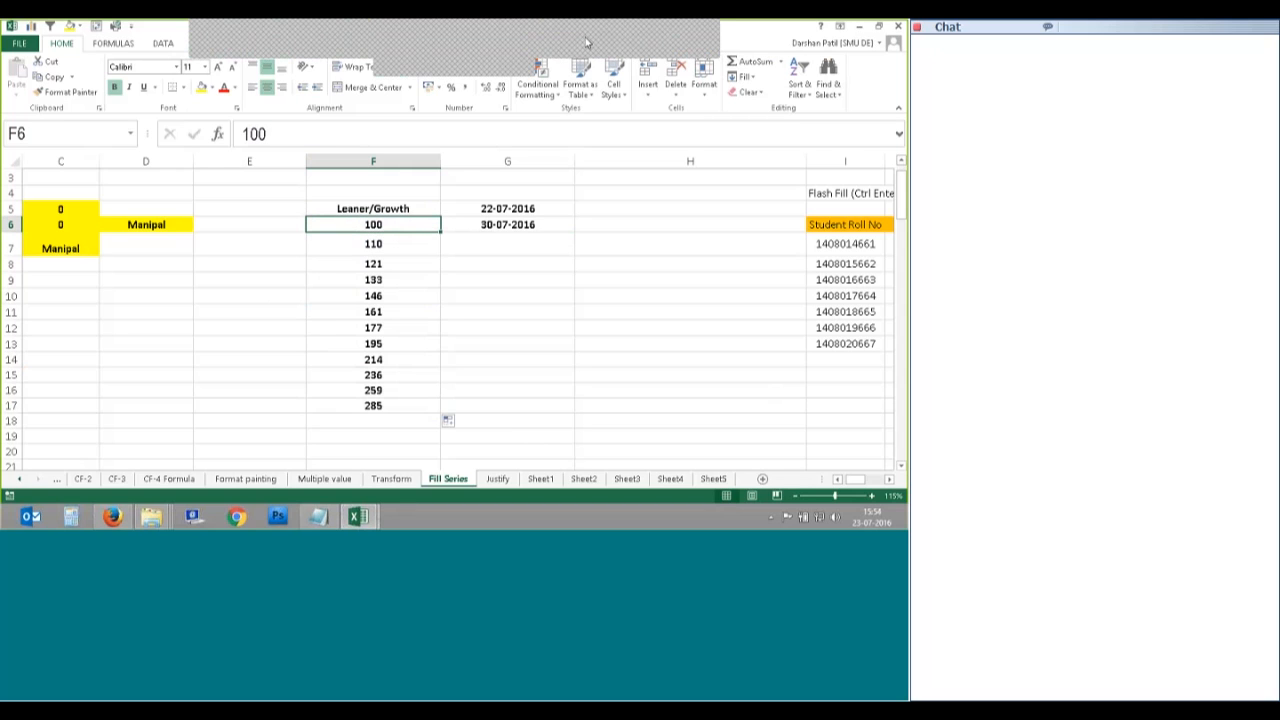
left_click(587, 42)
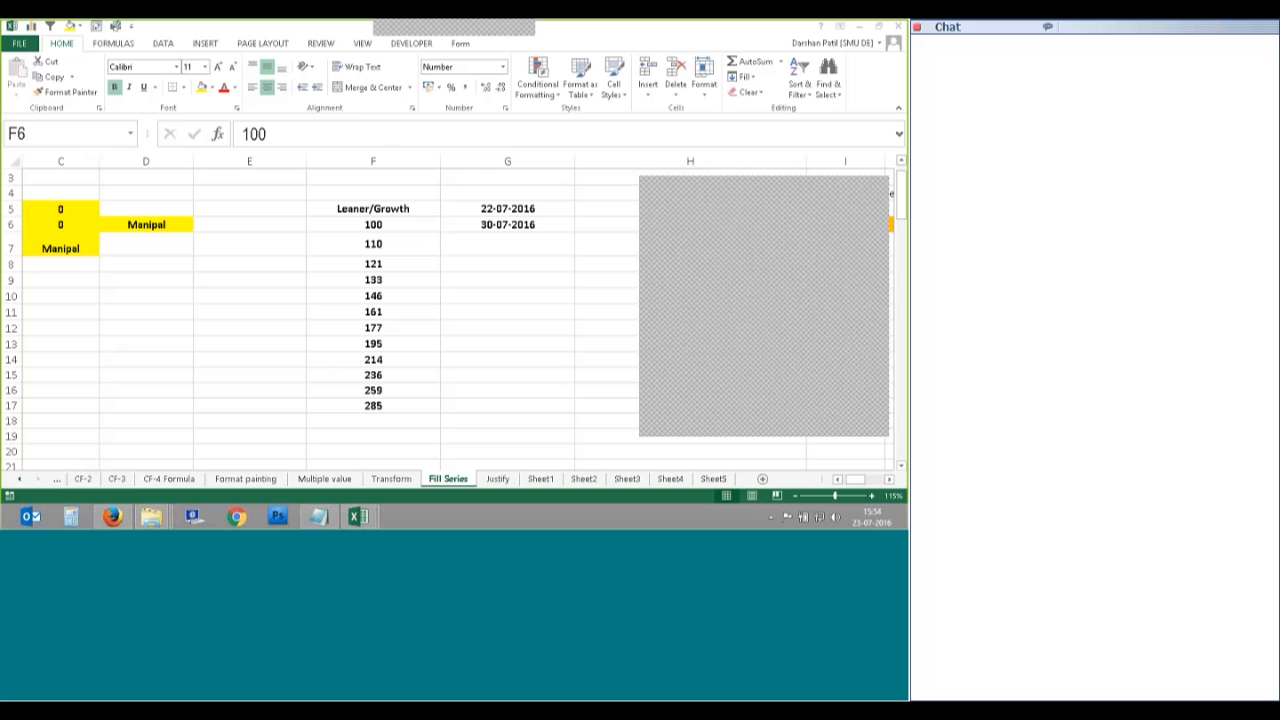
left_click(399, 225)
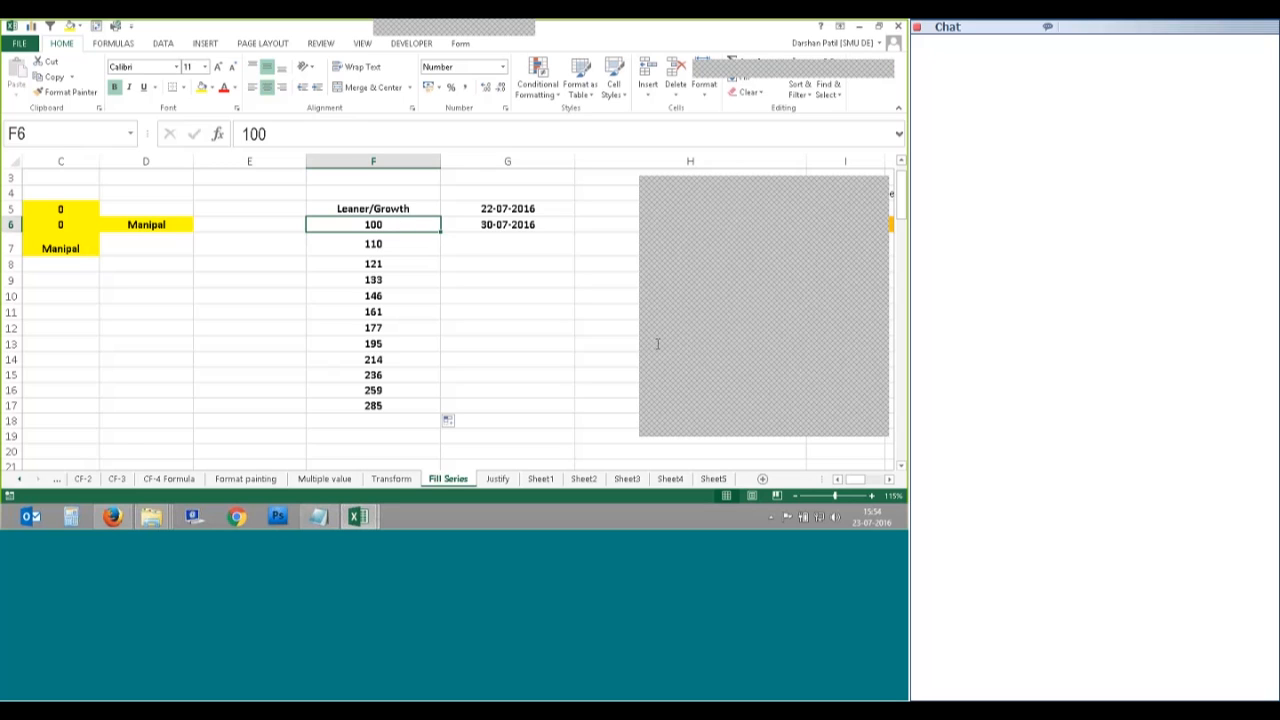
key("Down")
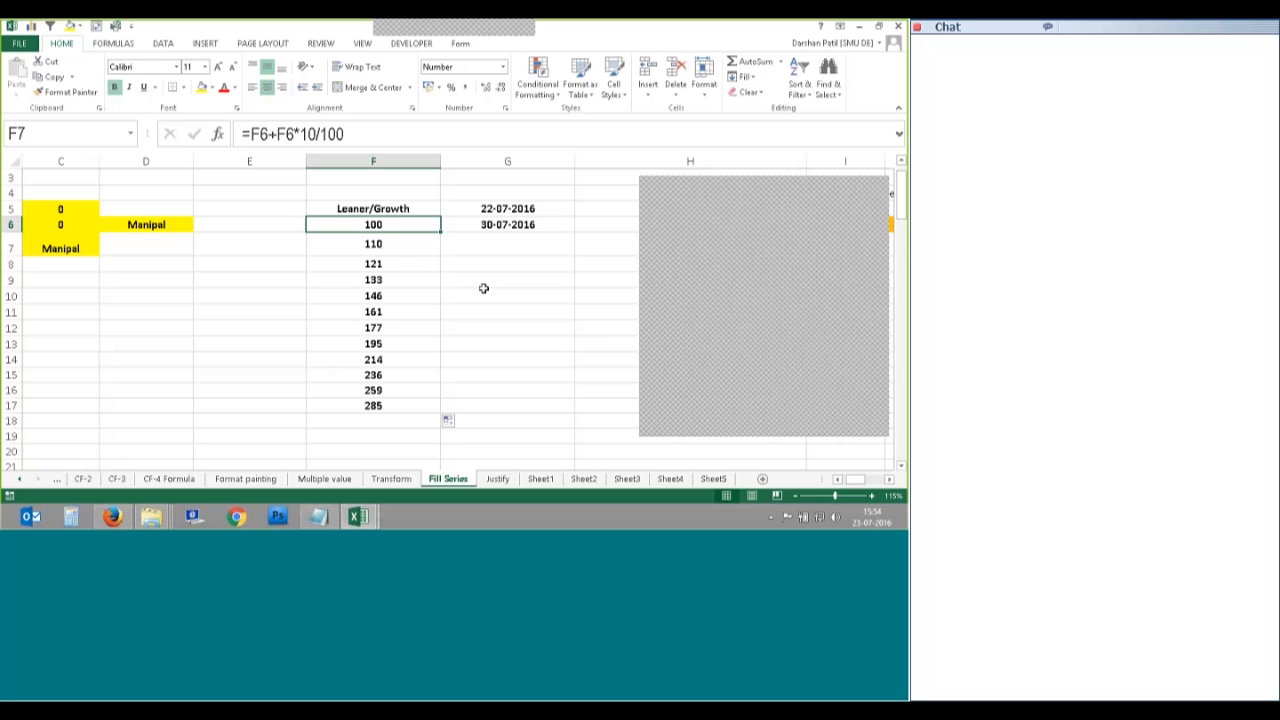
left_click(378, 222)
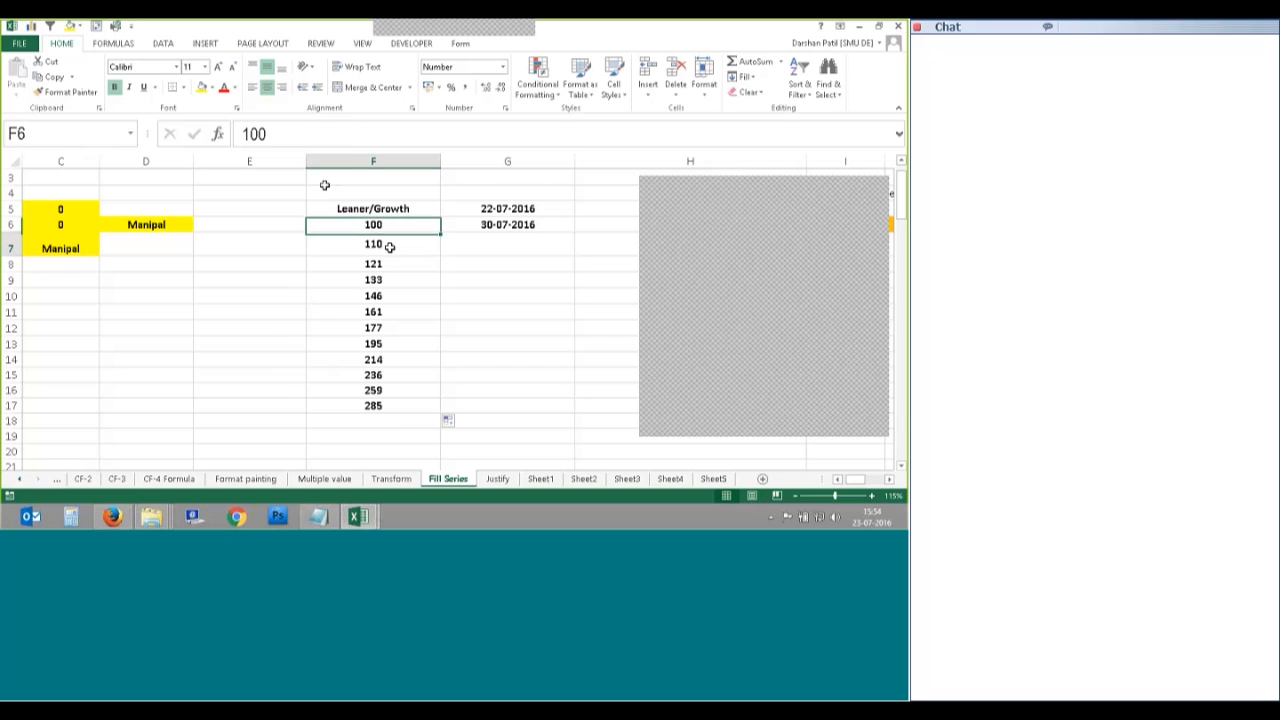
left_click(389, 246)
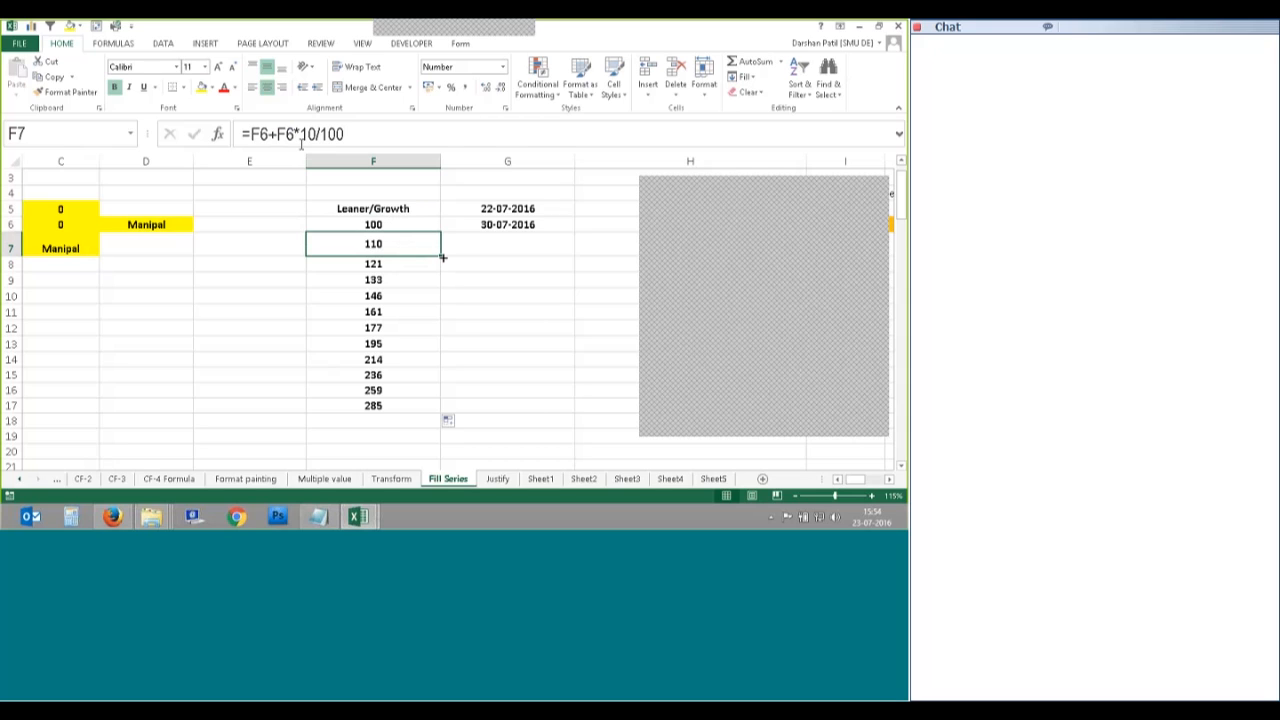
Step: Fill the growth formula to F19 and show F6:F19 with four decimal places
key("Down")
left_click(404, 245)
left_click_drag(439, 256, 436, 443)
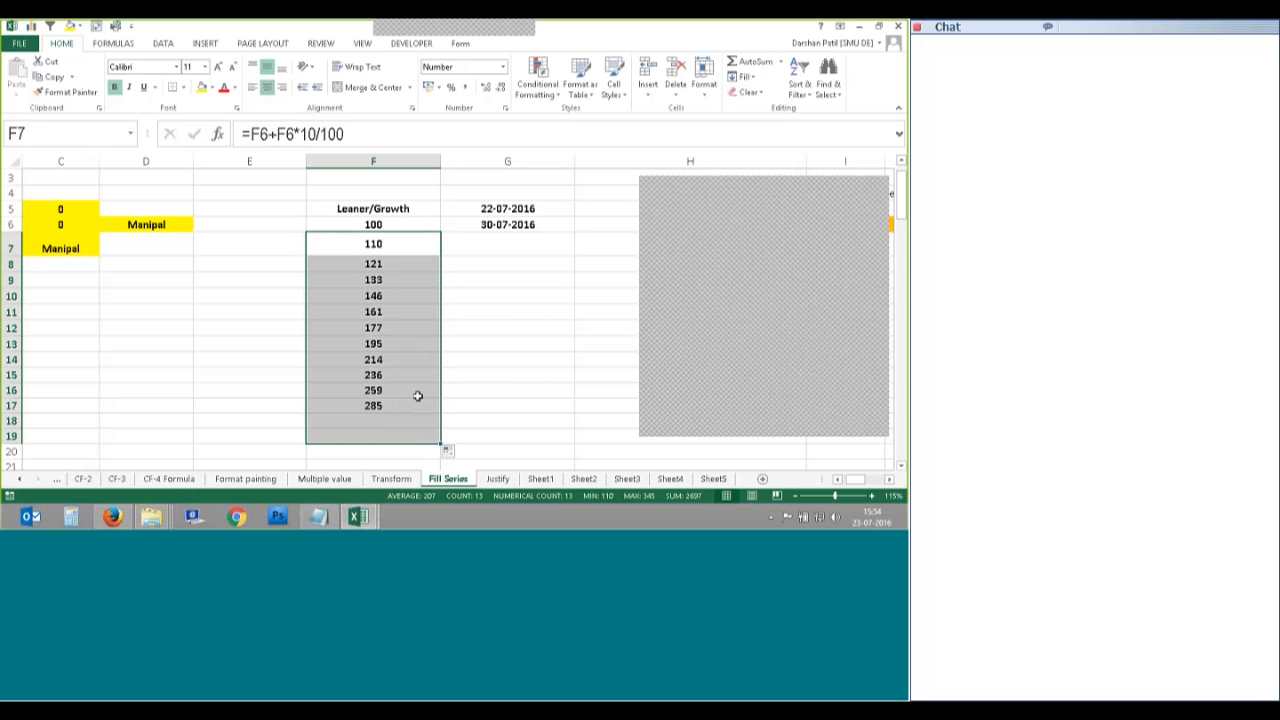
left_click_drag(400, 224, 412, 440)
left_click(486, 88)
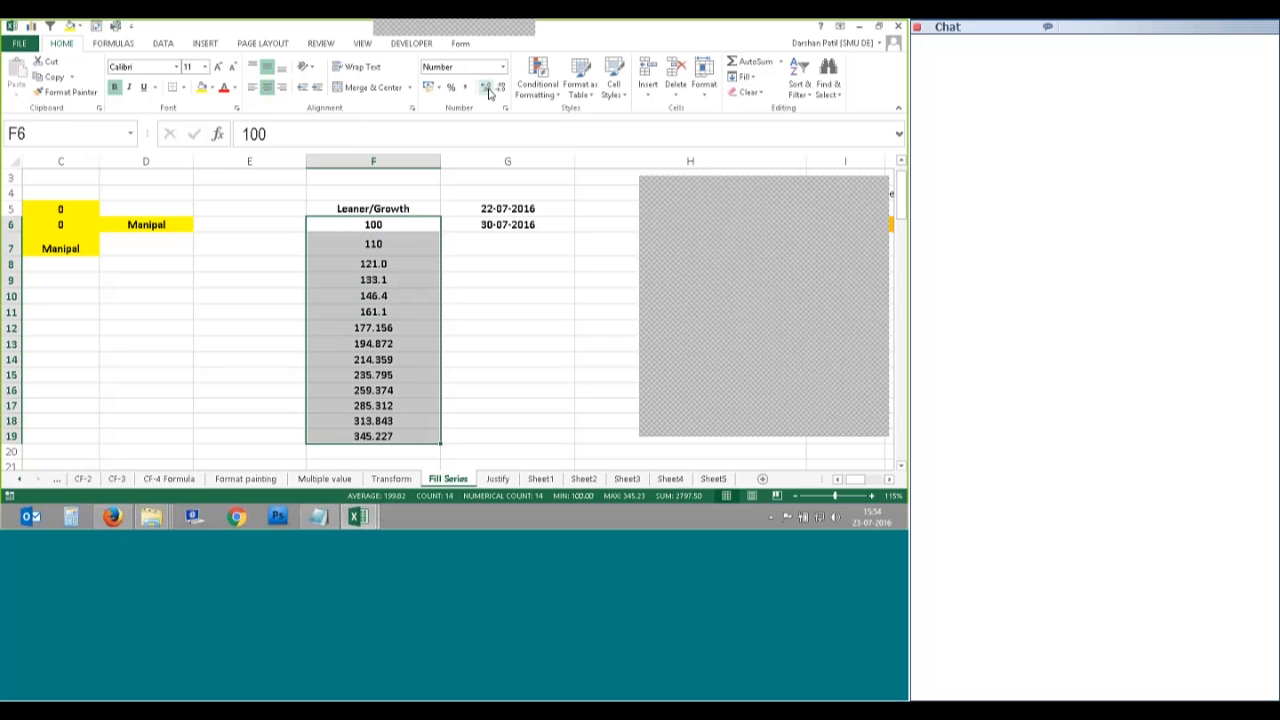
left_click(488, 91)
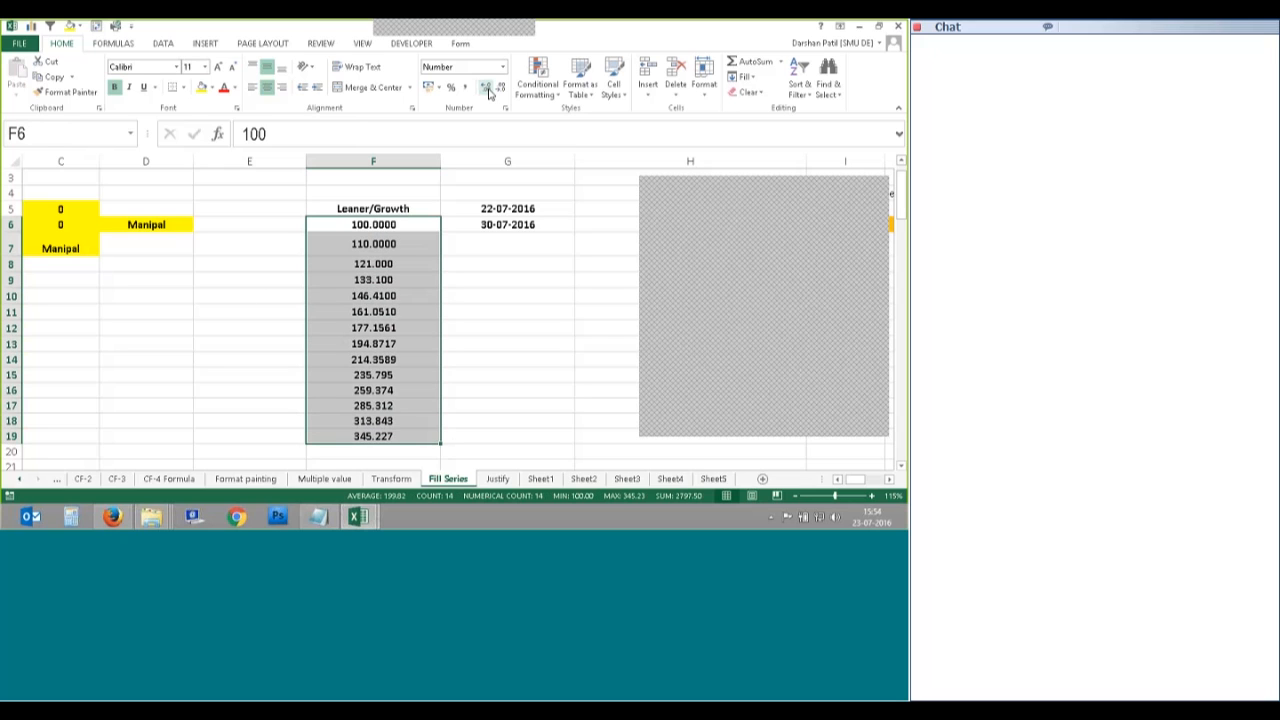
left_click(466, 357)
Step: Extend the growth series from F19 down to row 27, then recheck F6 and F7's formula
scroll(417, 380, "down", 2)
left_click(434, 336)
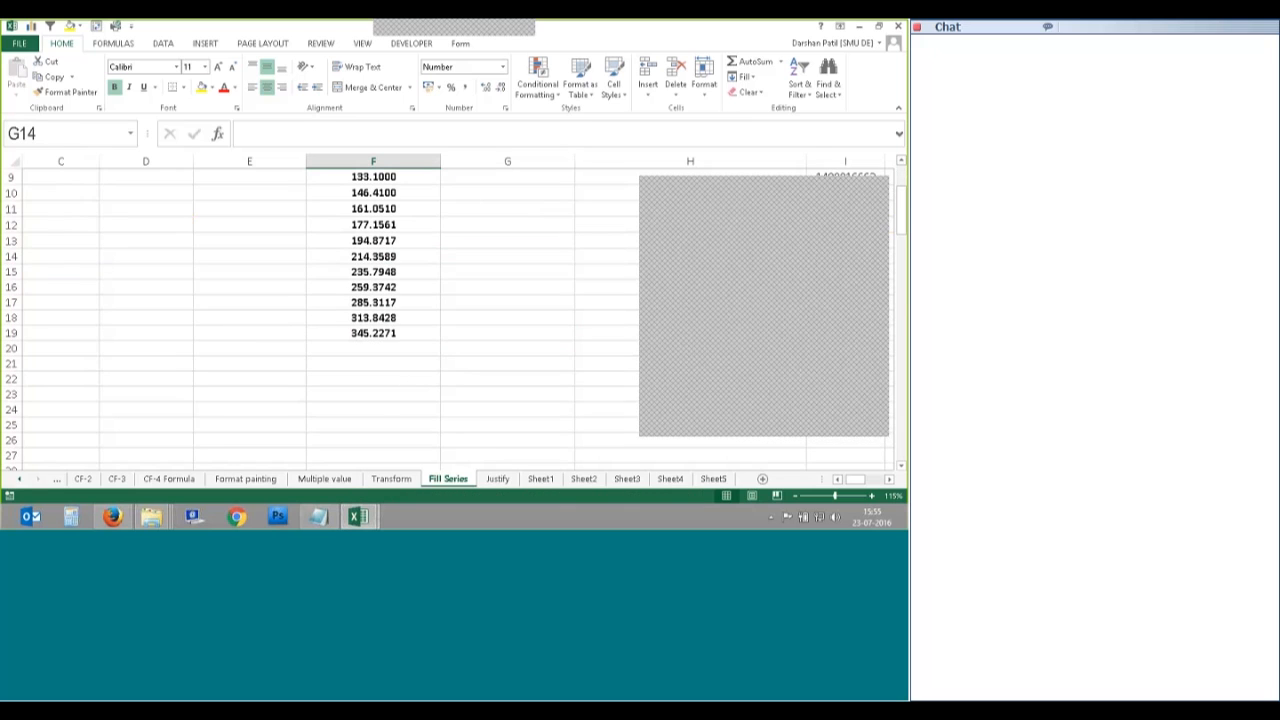
left_click_drag(436, 340, 441, 447)
scroll(437, 346, "up", 3)
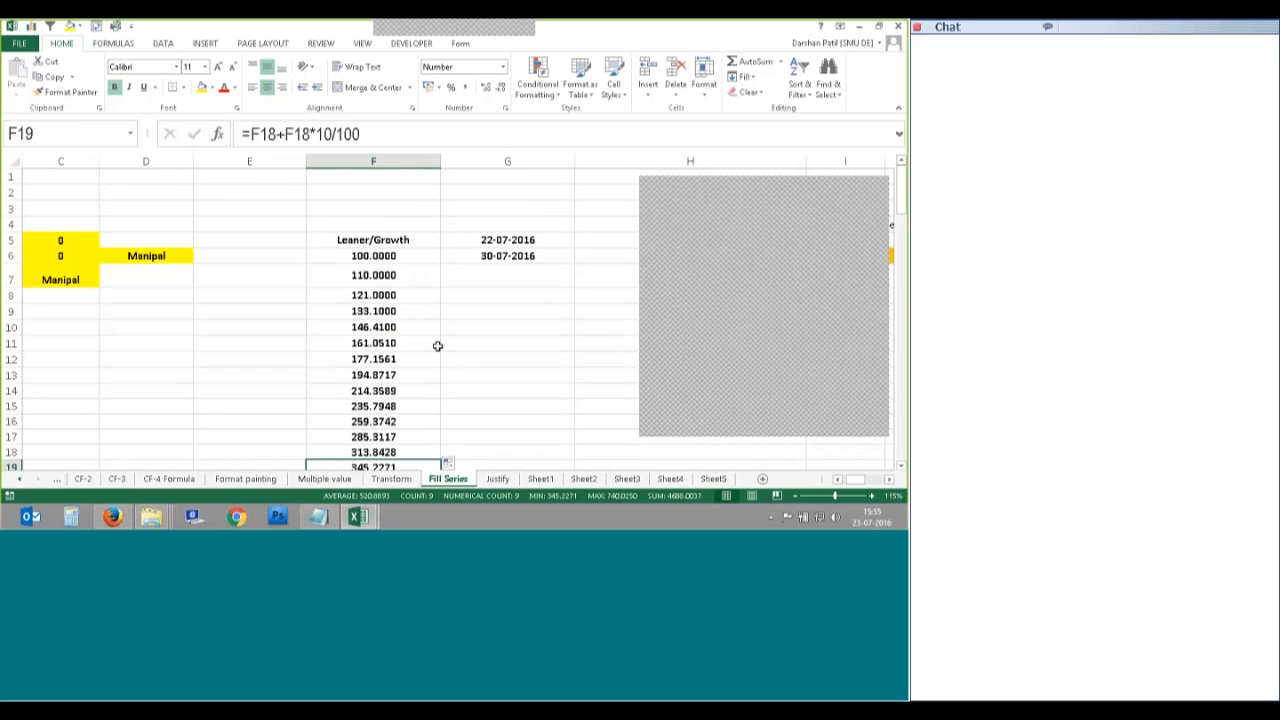
scroll(437, 346, "down", 2)
scroll(434, 350, "up", 2)
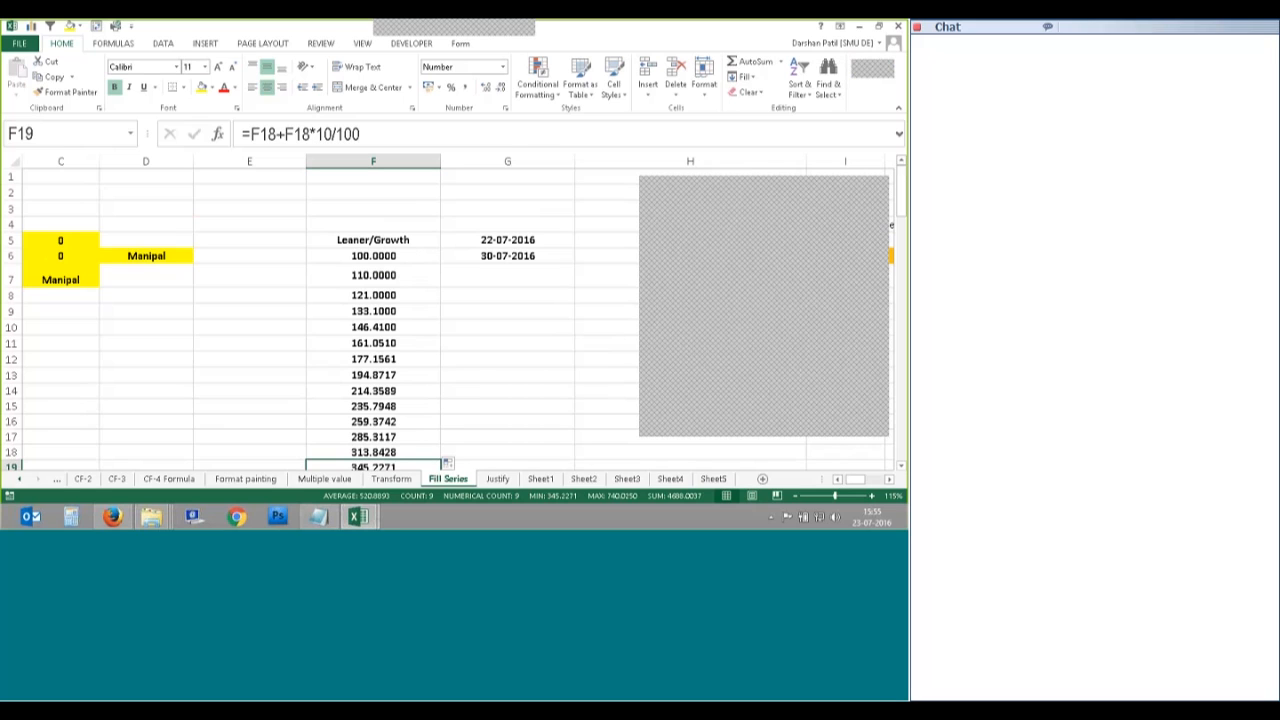
left_click(410, 256)
left_click(405, 274)
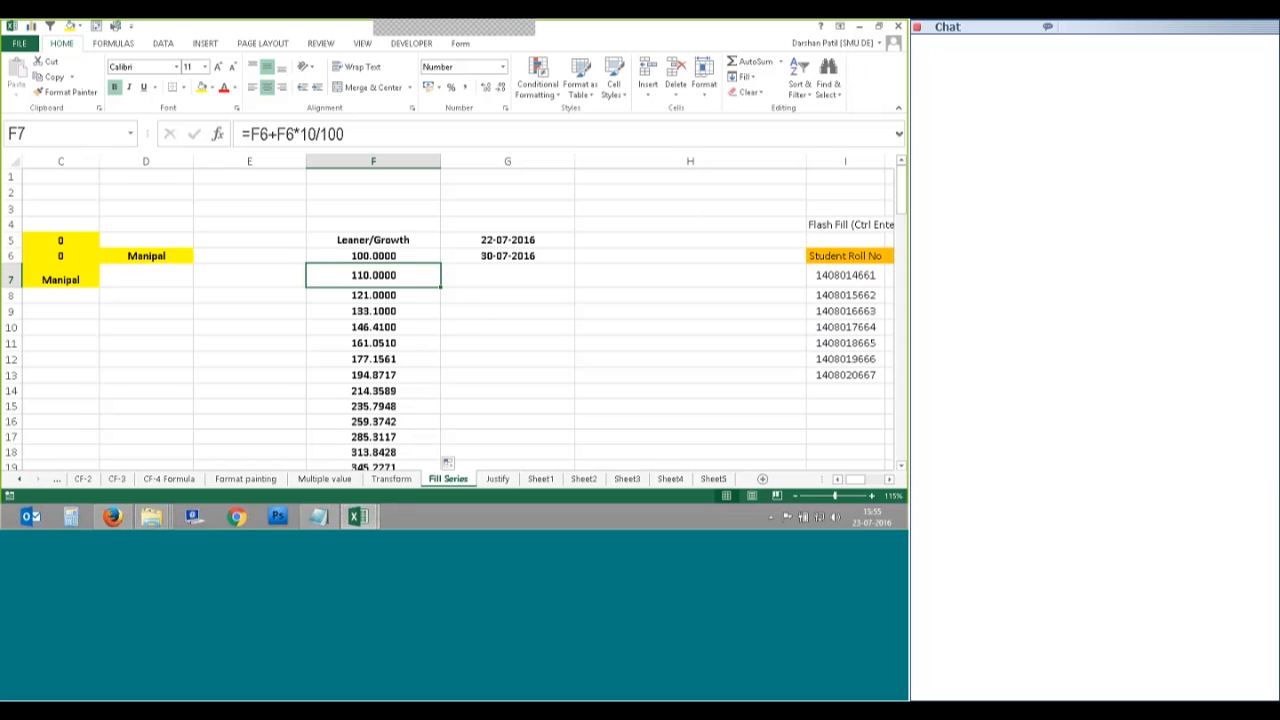
Step: Open the Fill Series dialog and dismiss it without changing any cells
scroll(376, 312, "down", 1)
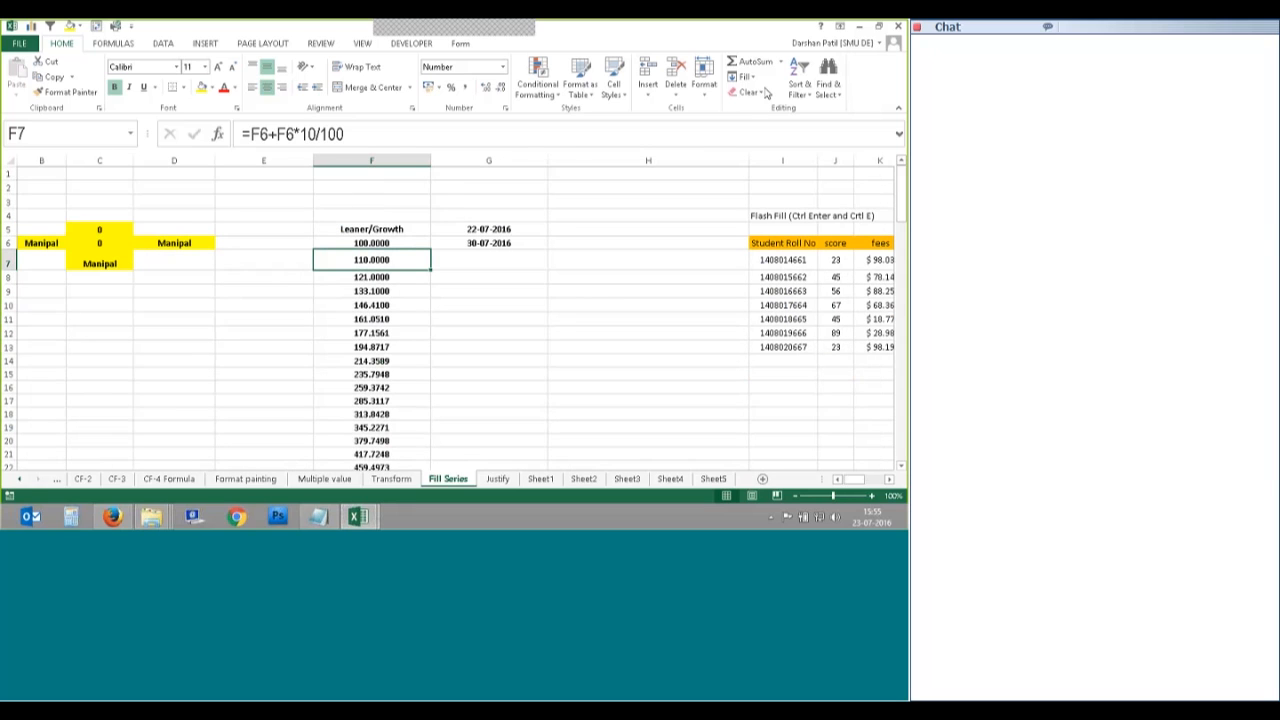
left_click(745, 77)
left_click(758, 173)
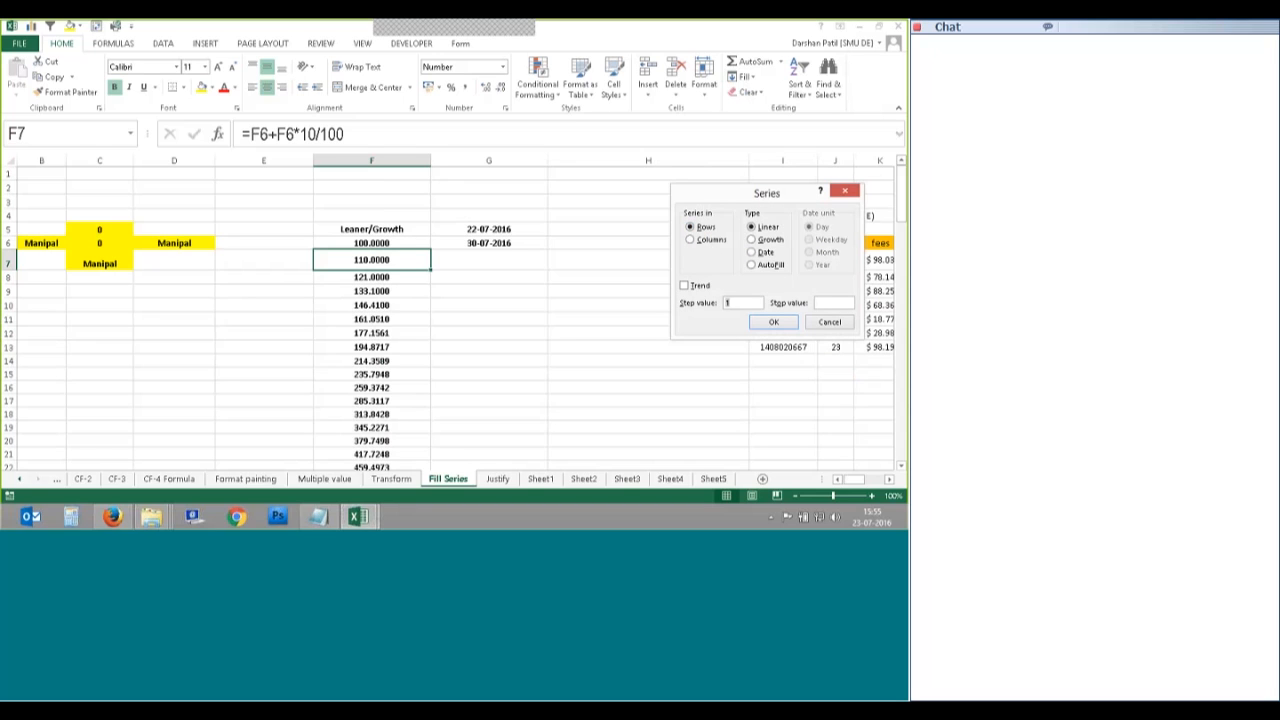
left_click_drag(721, 196, 657, 207)
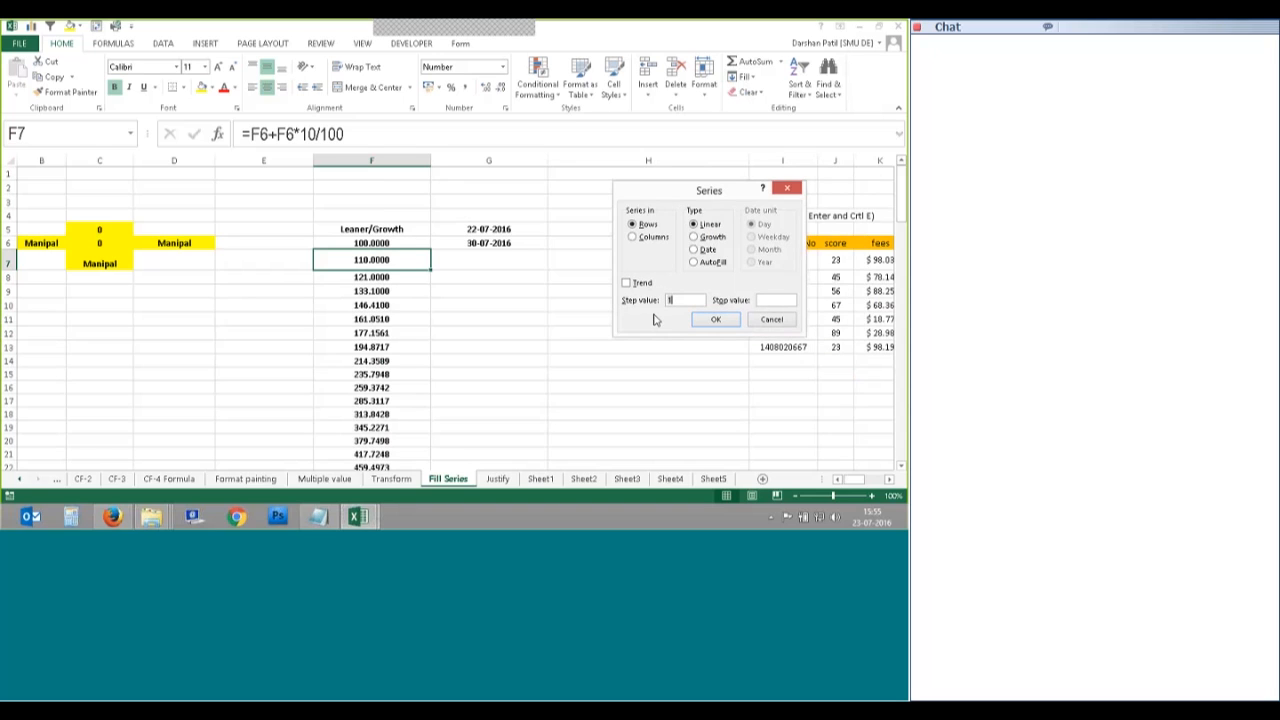
left_click(737, 318)
Step: Close the Fill menu unused and switch to the Justify sheet
left_click(742, 76)
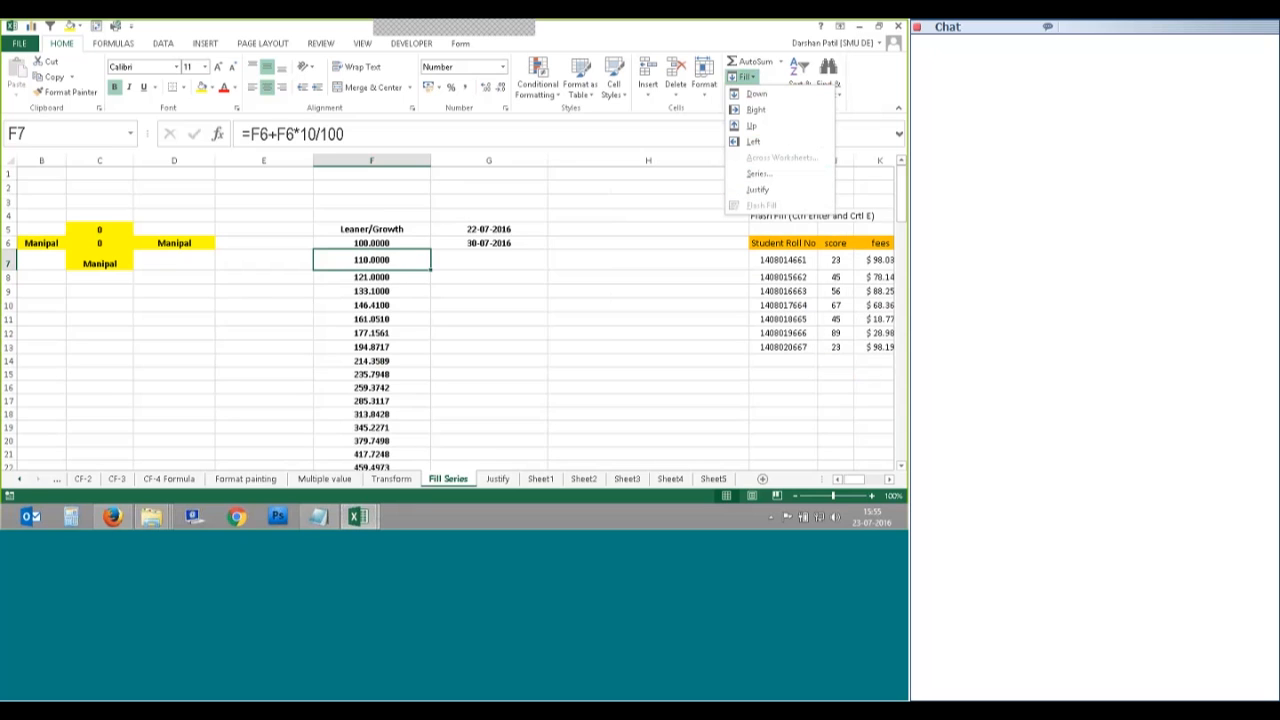
left_click(526, 488)
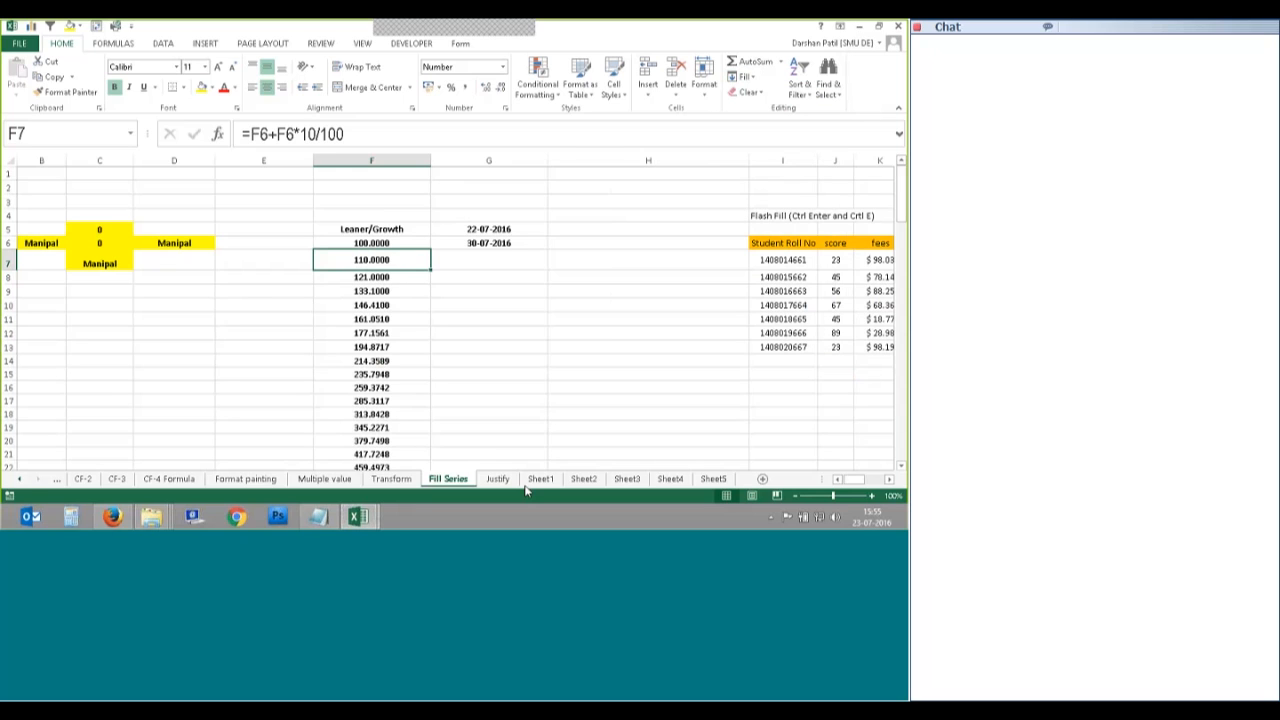
left_click(497, 479)
Step: Delete the old entries in A2:A13 on the Justify sheet
scroll(295, 342, "up", 5, "ctrl")
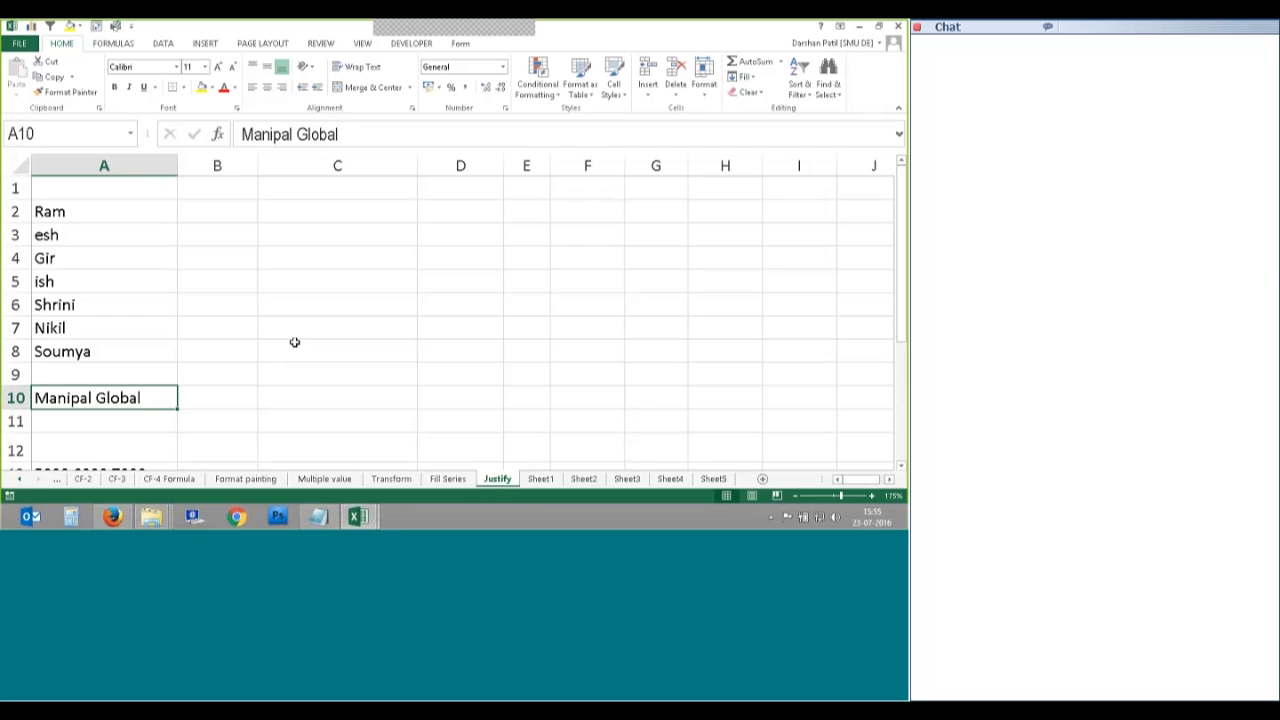
left_click_drag(104, 212, 110, 432)
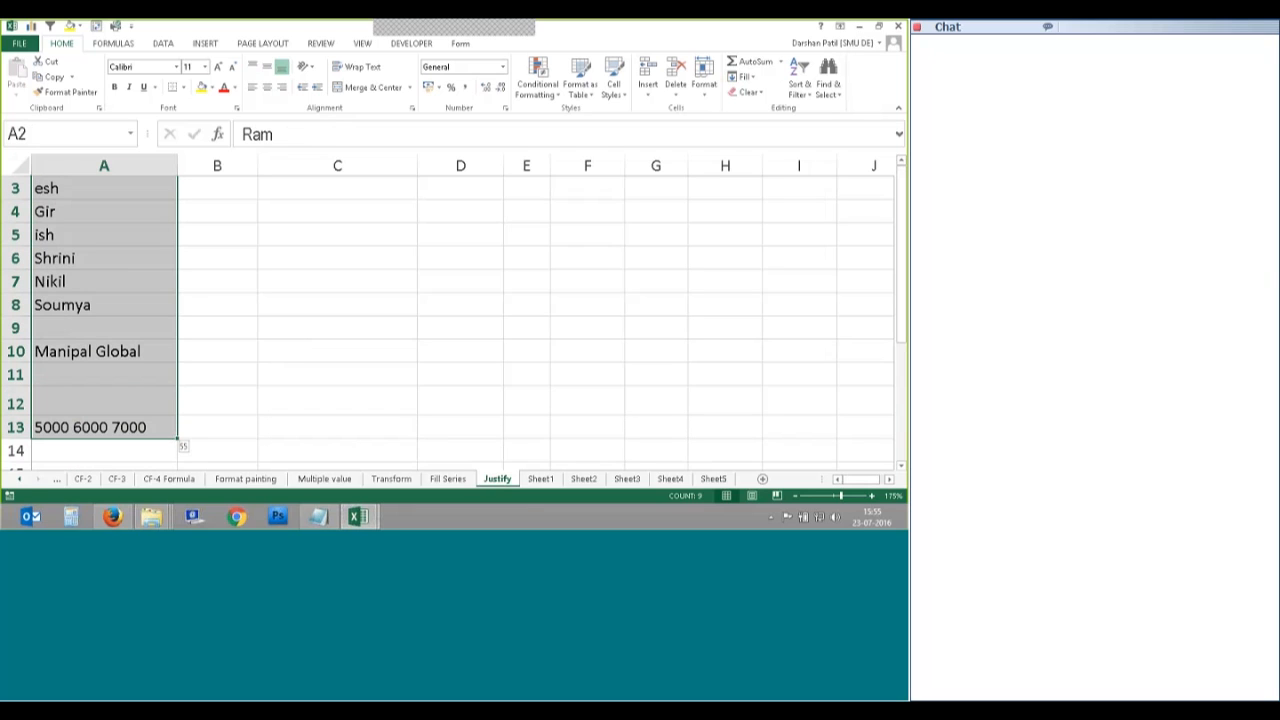
key("Delete")
Step: Start a new entry in cell A2 with three first names
left_click(140, 217)
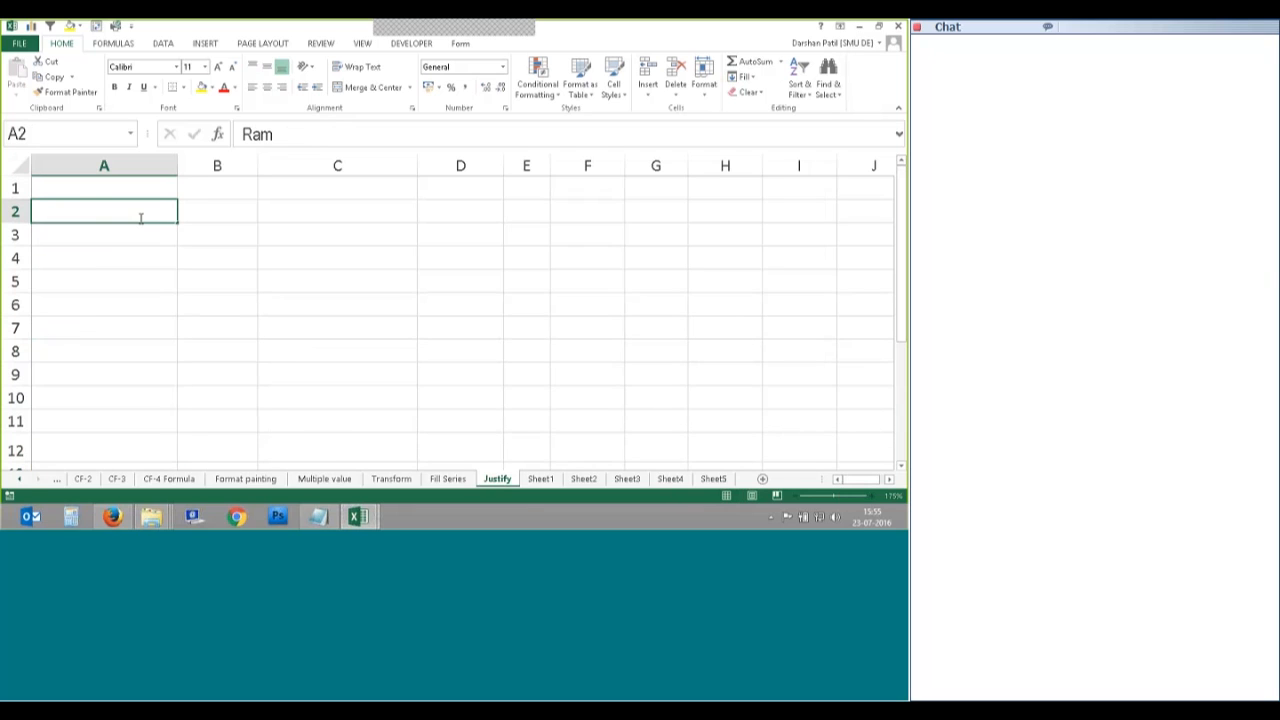
double_click(141, 218)
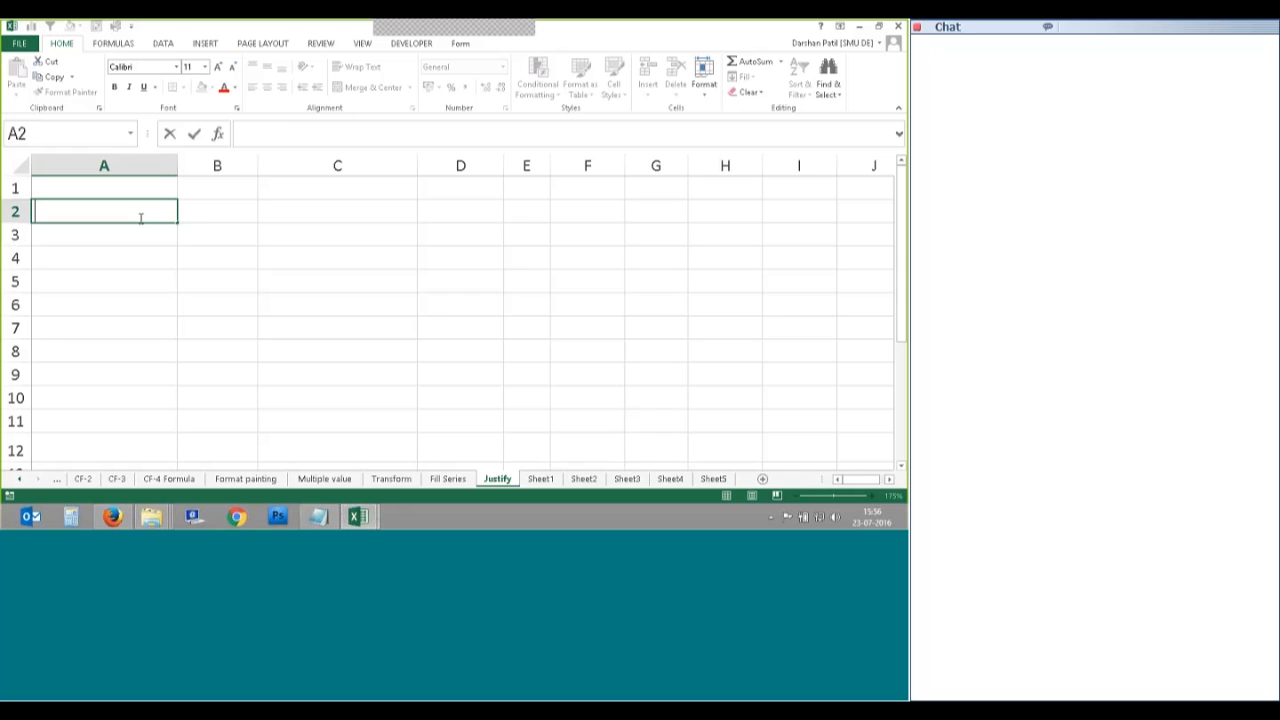
type("Ramesh Har")
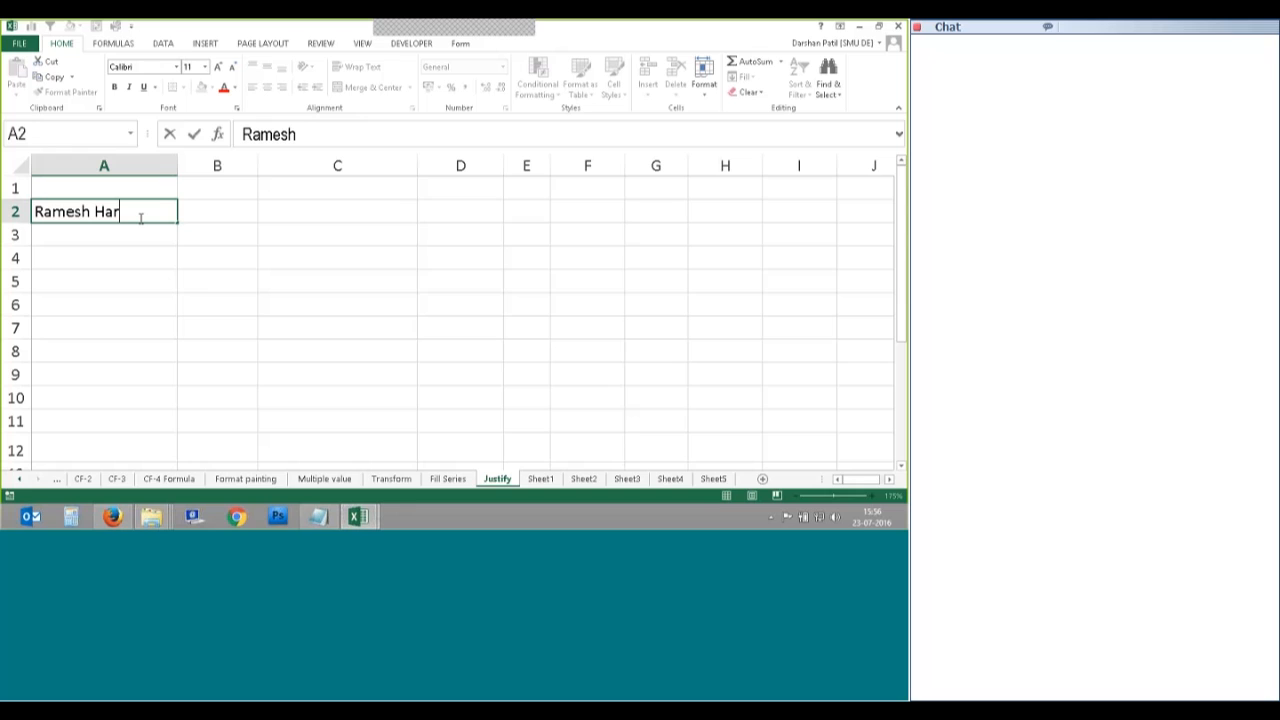
type("ish Girish")
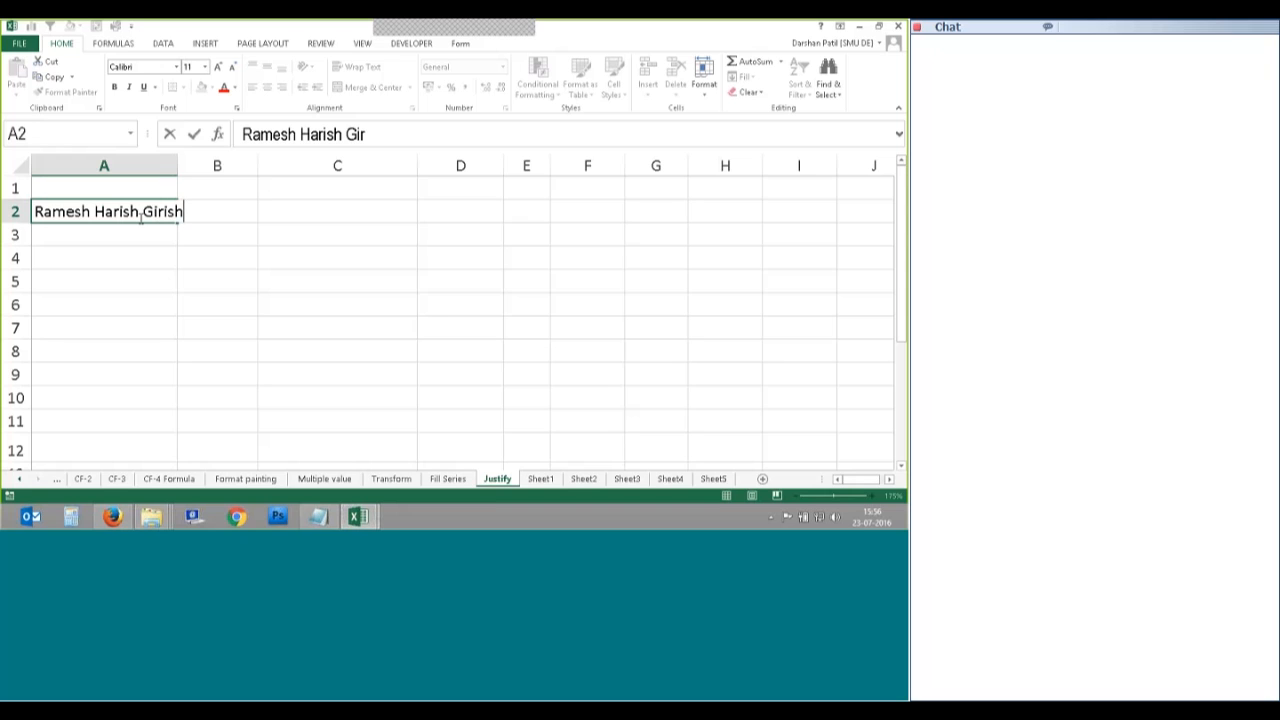
Step: Commit A2, widen column A, and append a fourth first name to the entry
left_click(192, 178)
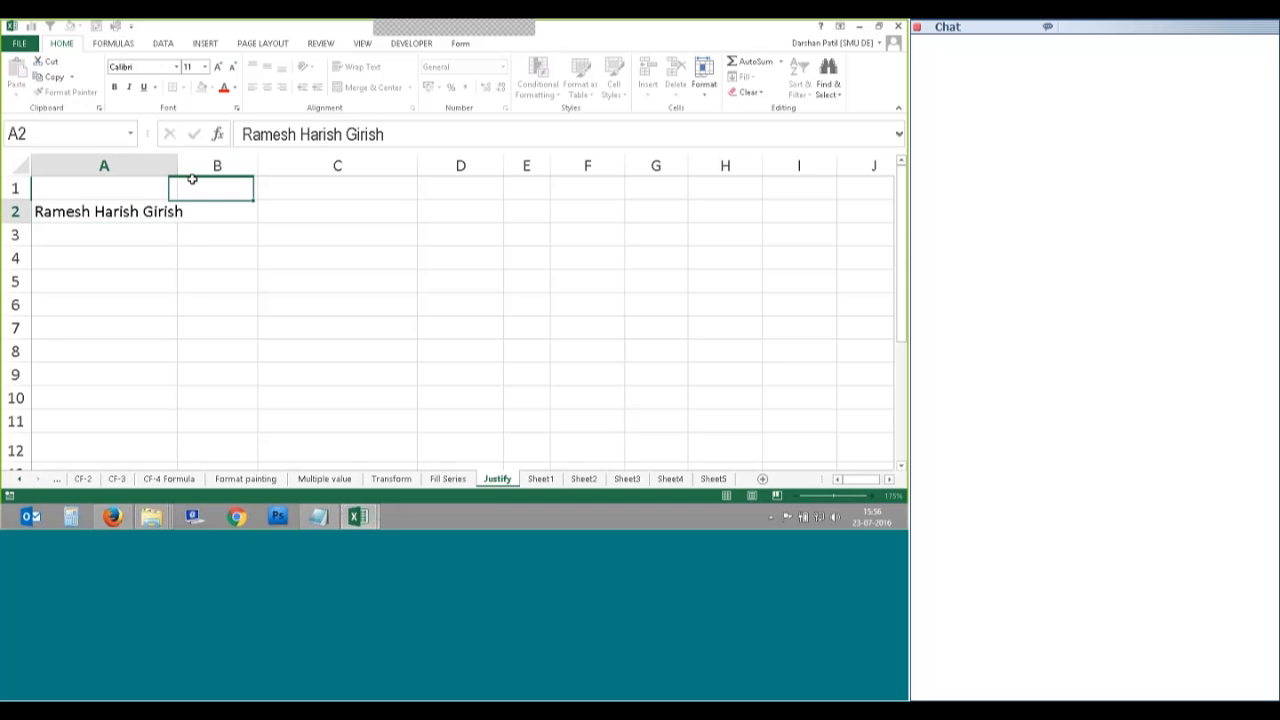
left_click(120, 211)
left_click_drag(177, 165, 360, 165)
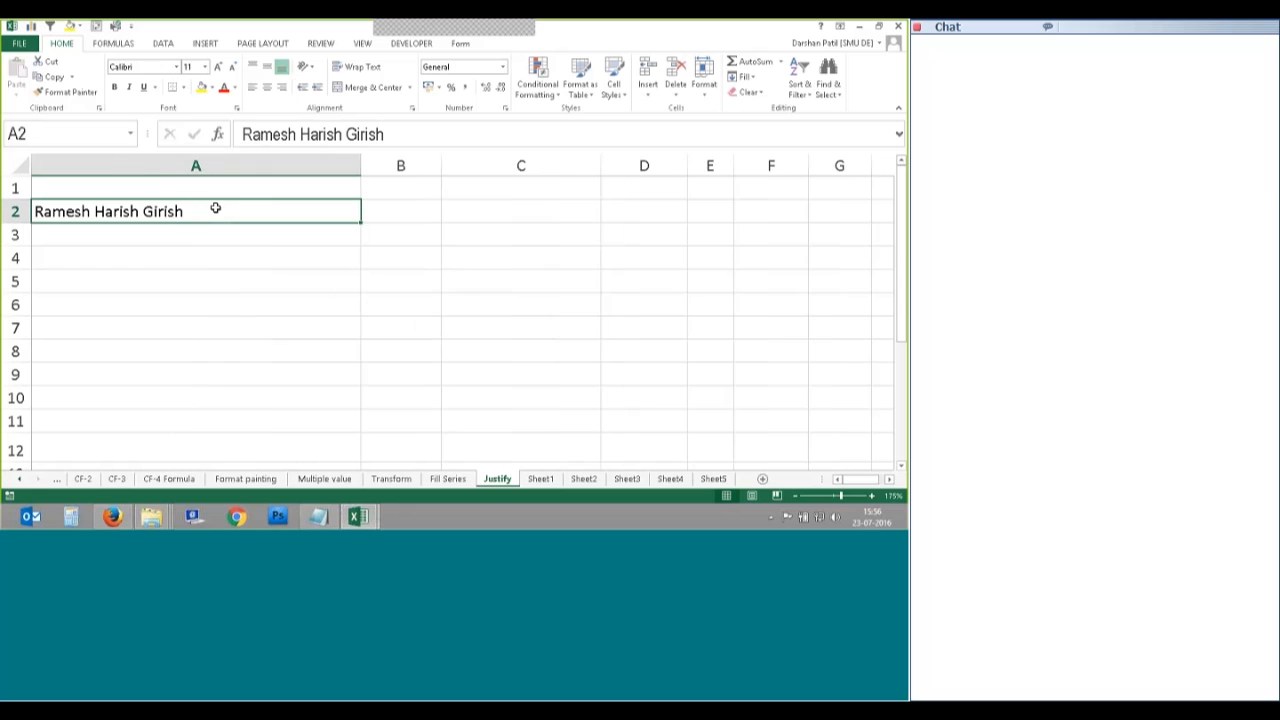
key("F2")
type("R")
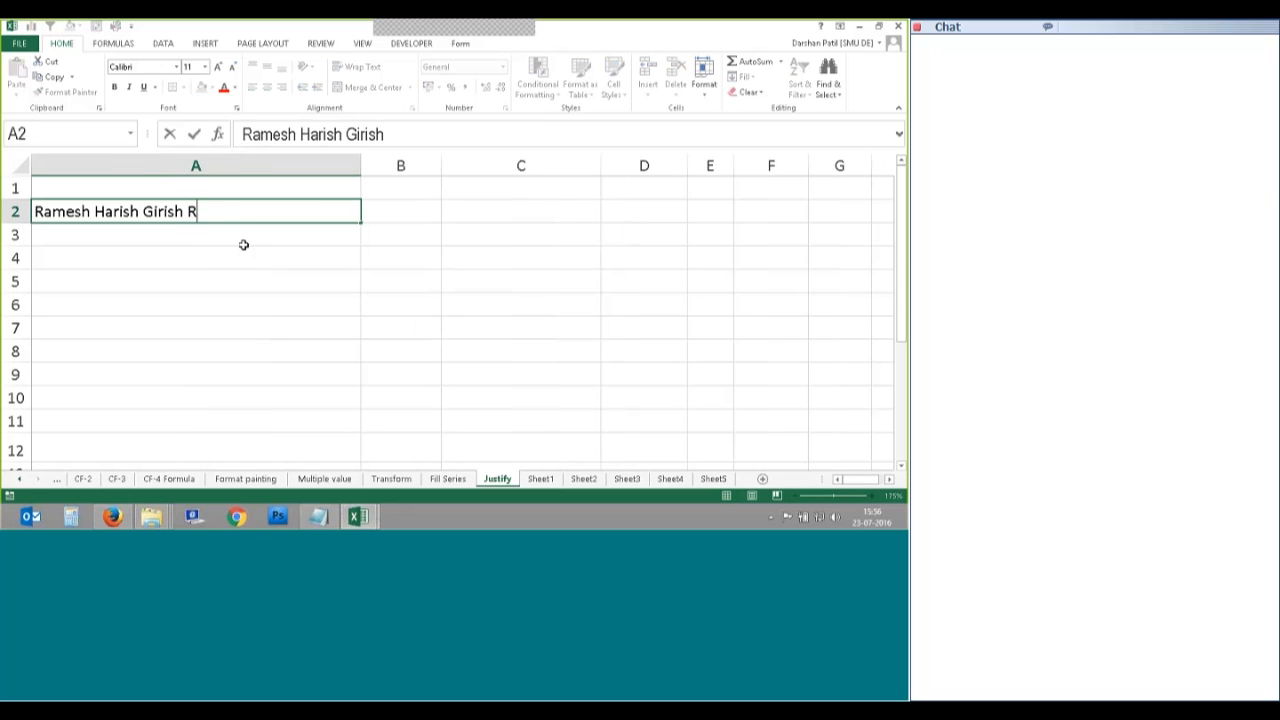
type("upesh")
left_click(274, 254)
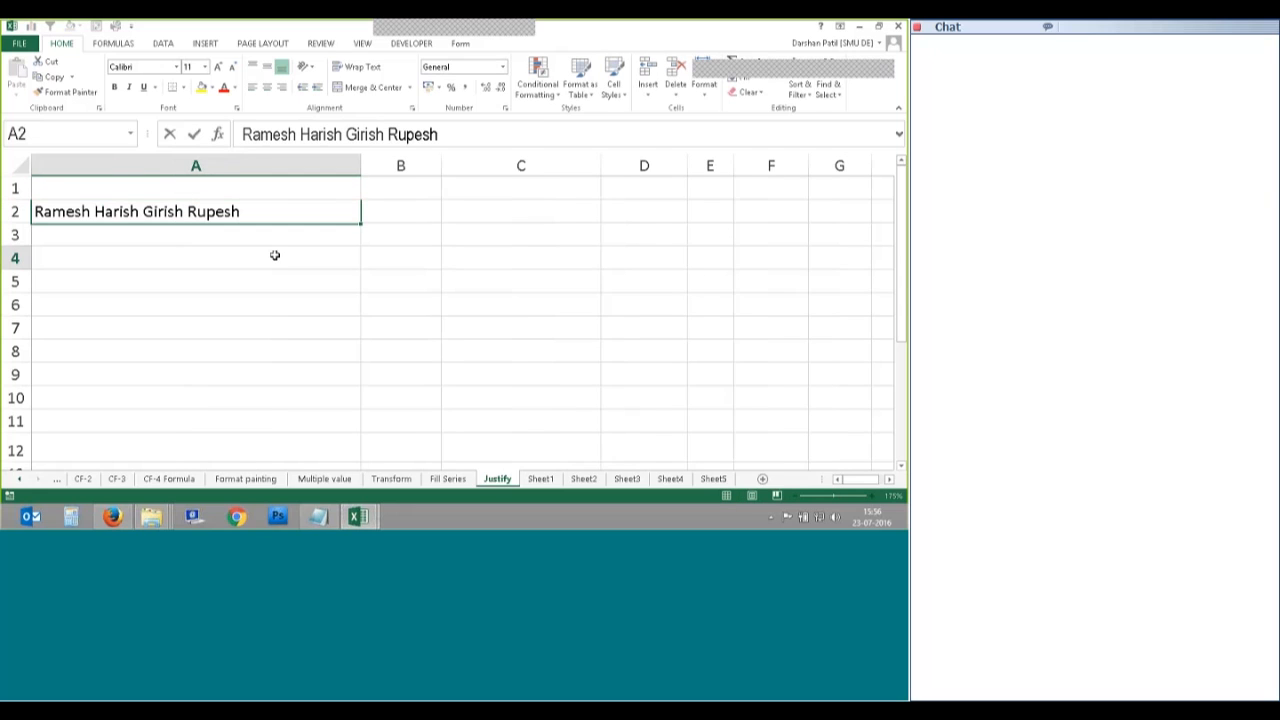
Step: Narrow column A closer to the text width and widen column B slightly
left_click(118, 215)
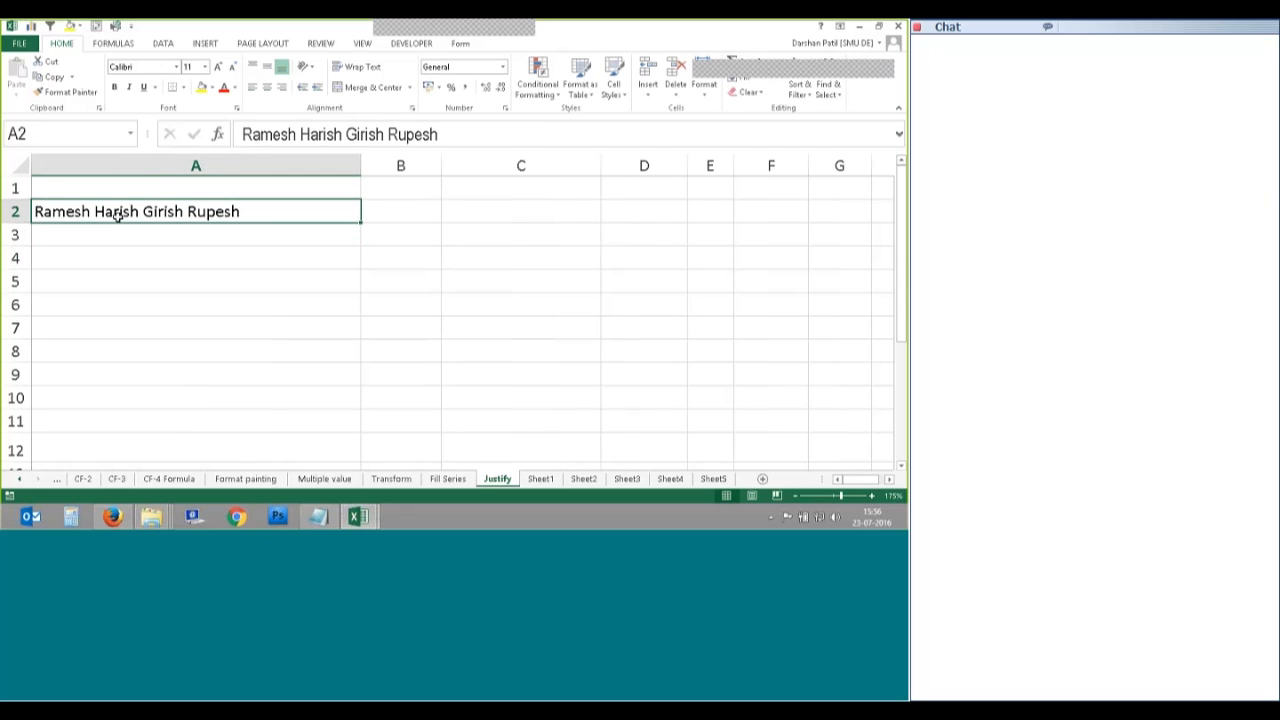
left_click(165, 254)
left_click(126, 211)
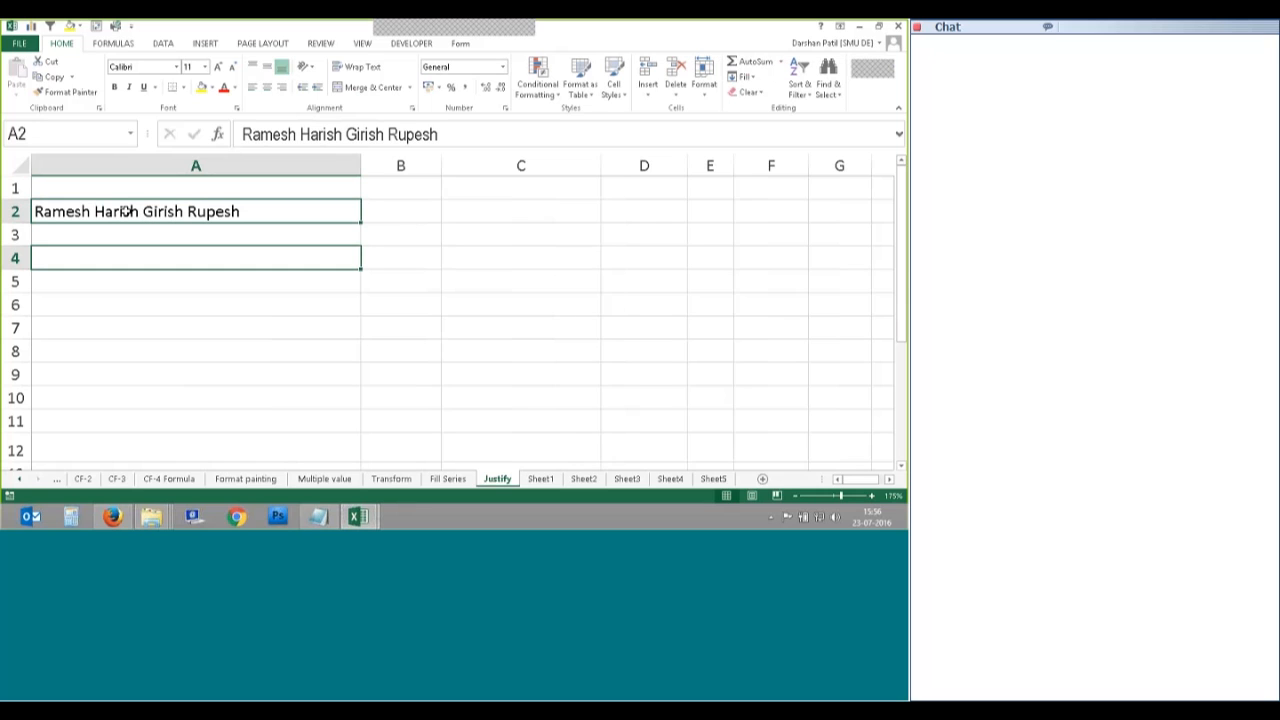
left_click_drag(360, 165, 258, 166)
left_click(208, 231)
left_click(214, 210)
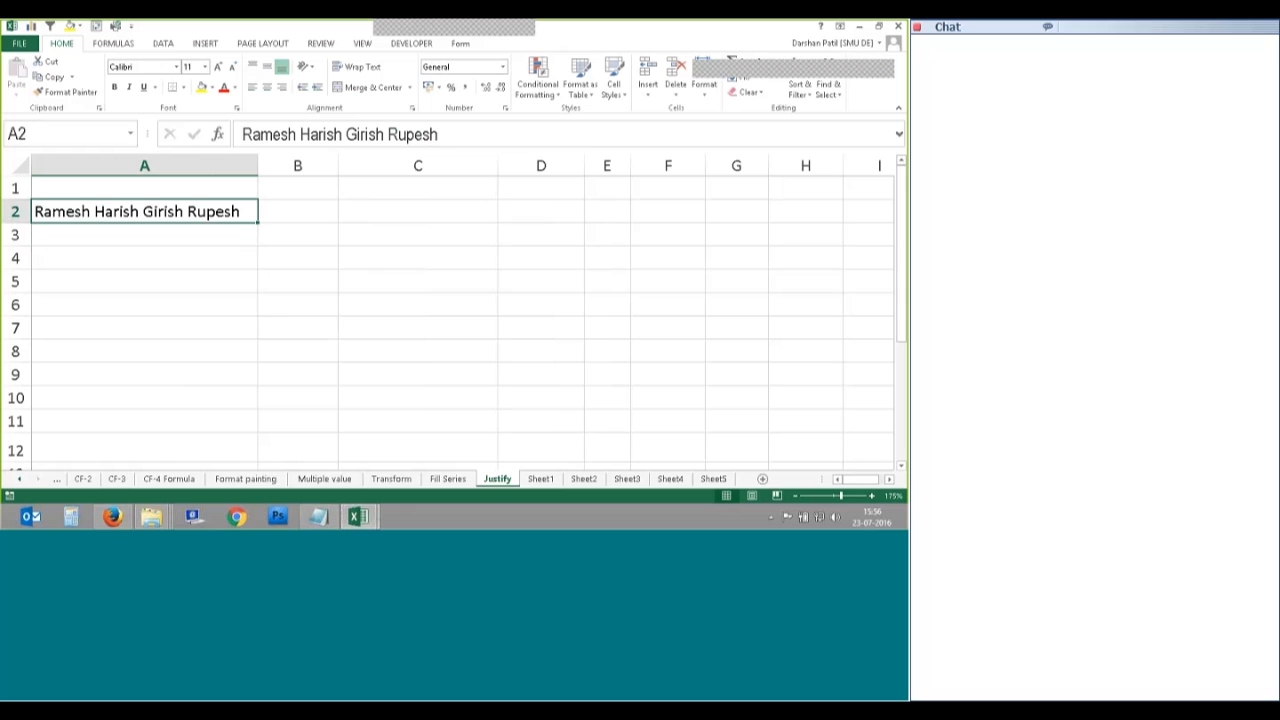
left_click_drag(338, 165, 348, 166)
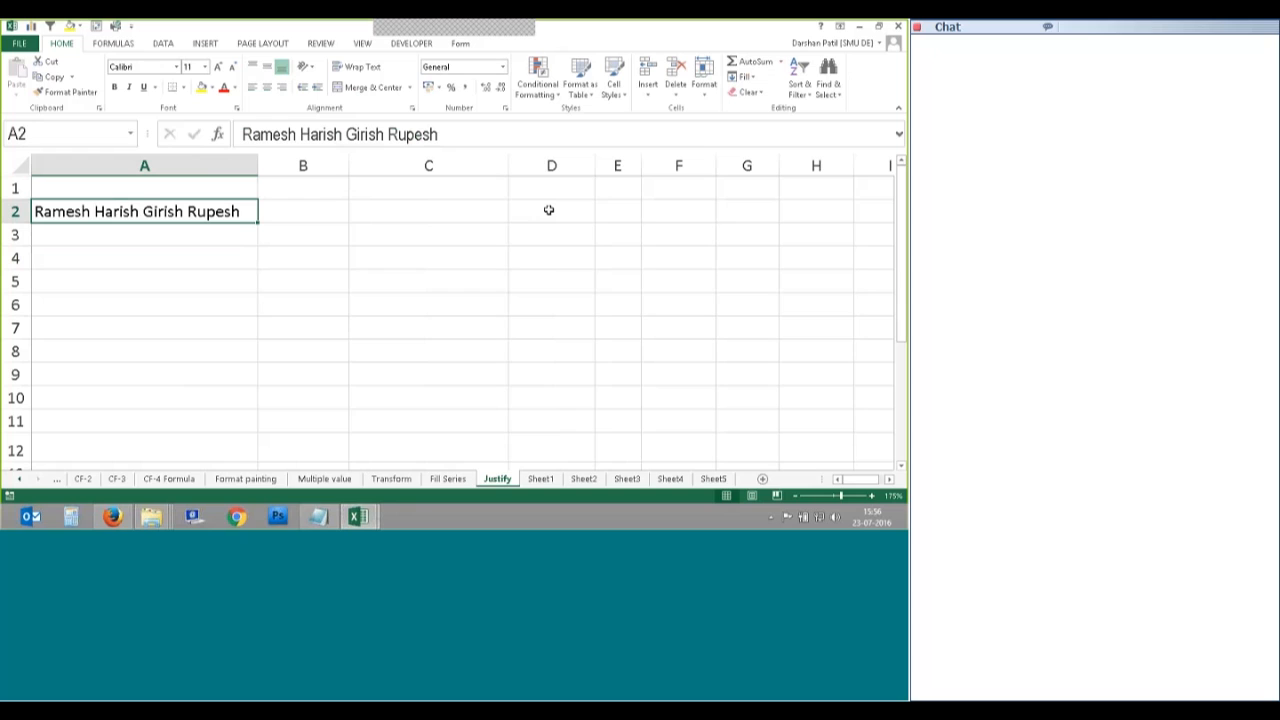
Step: Check A2's text without editing it and narrow column A slightly
double_click(99, 208)
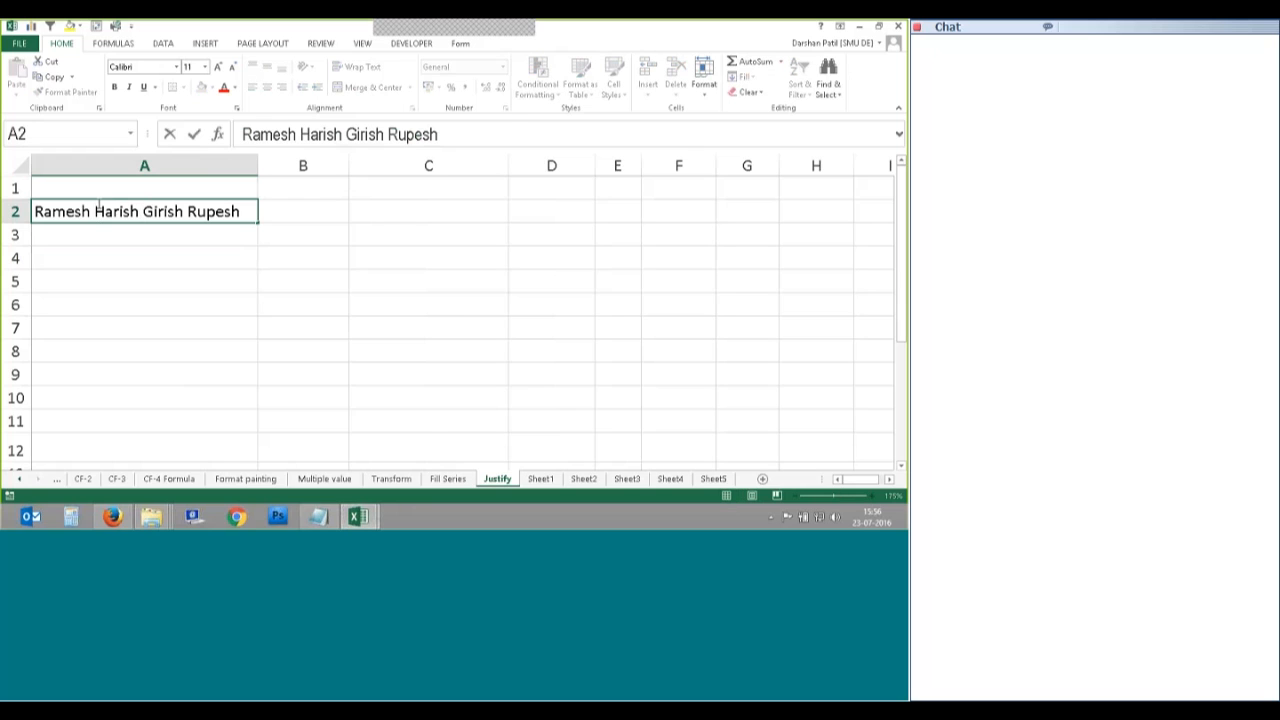
key("shift+End")
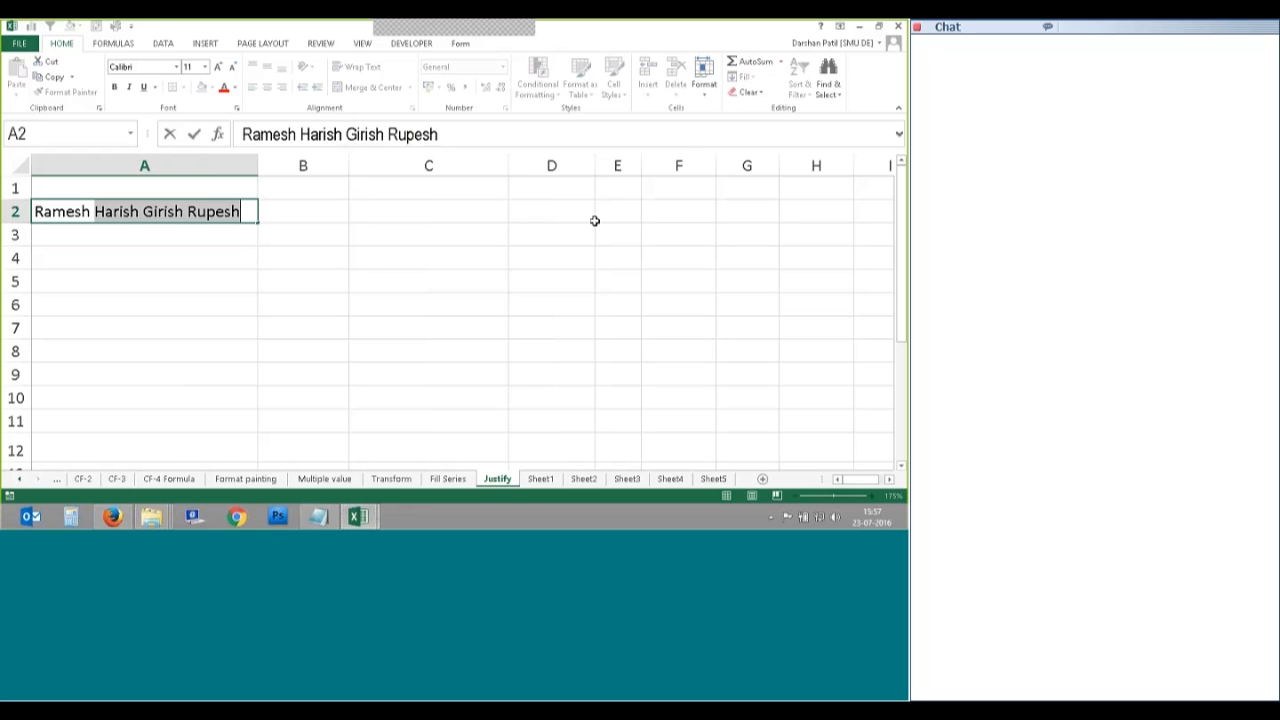
left_click(305, 257)
left_click(200, 211)
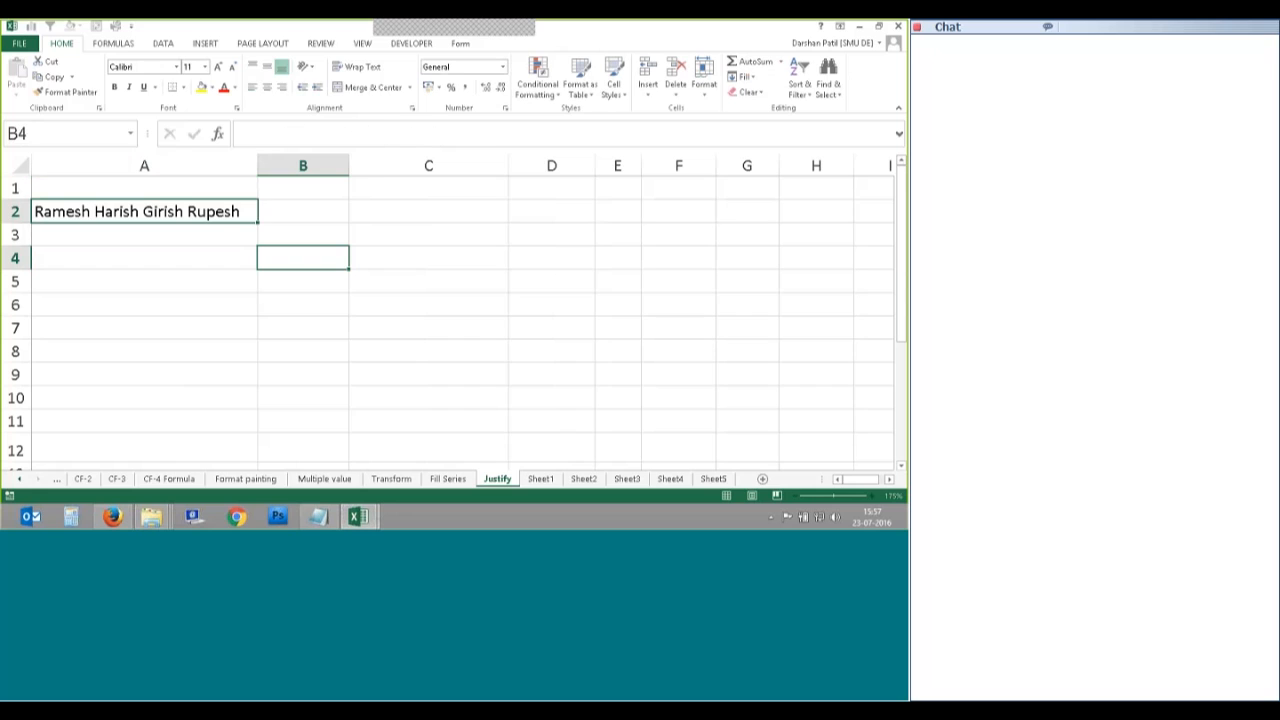
left_click_drag(258, 168, 253, 168)
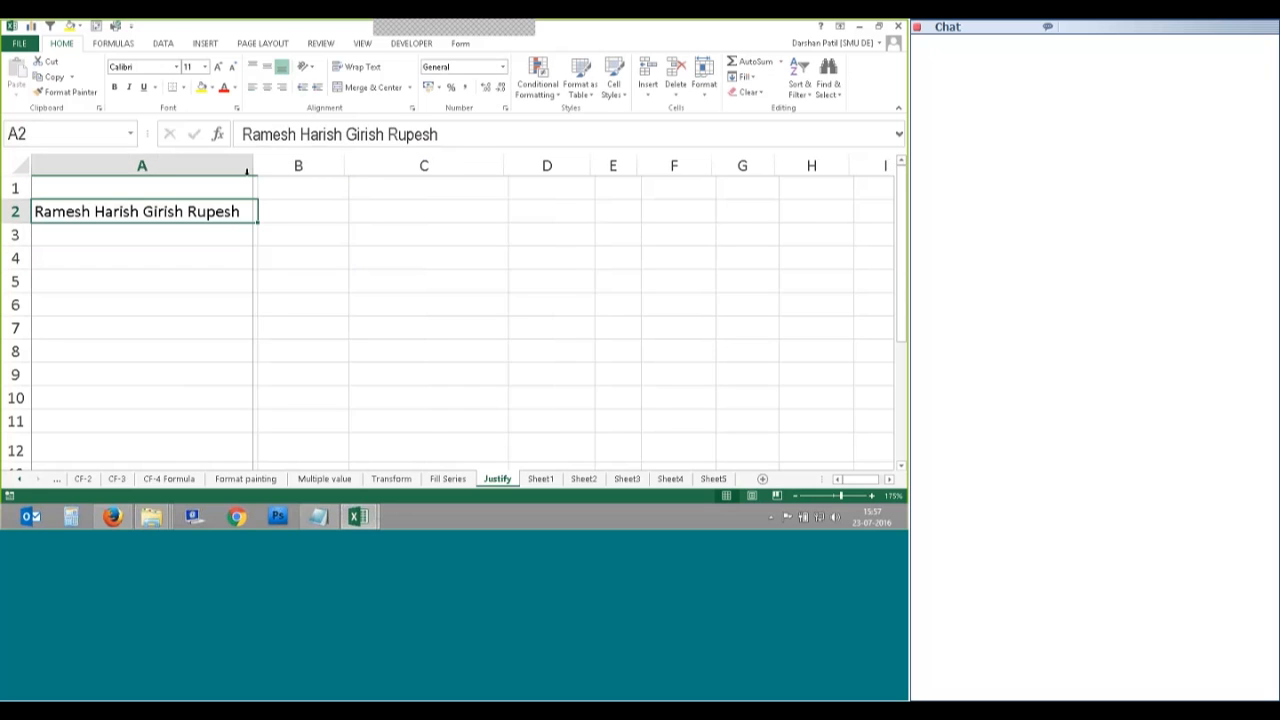
left_click(163, 43)
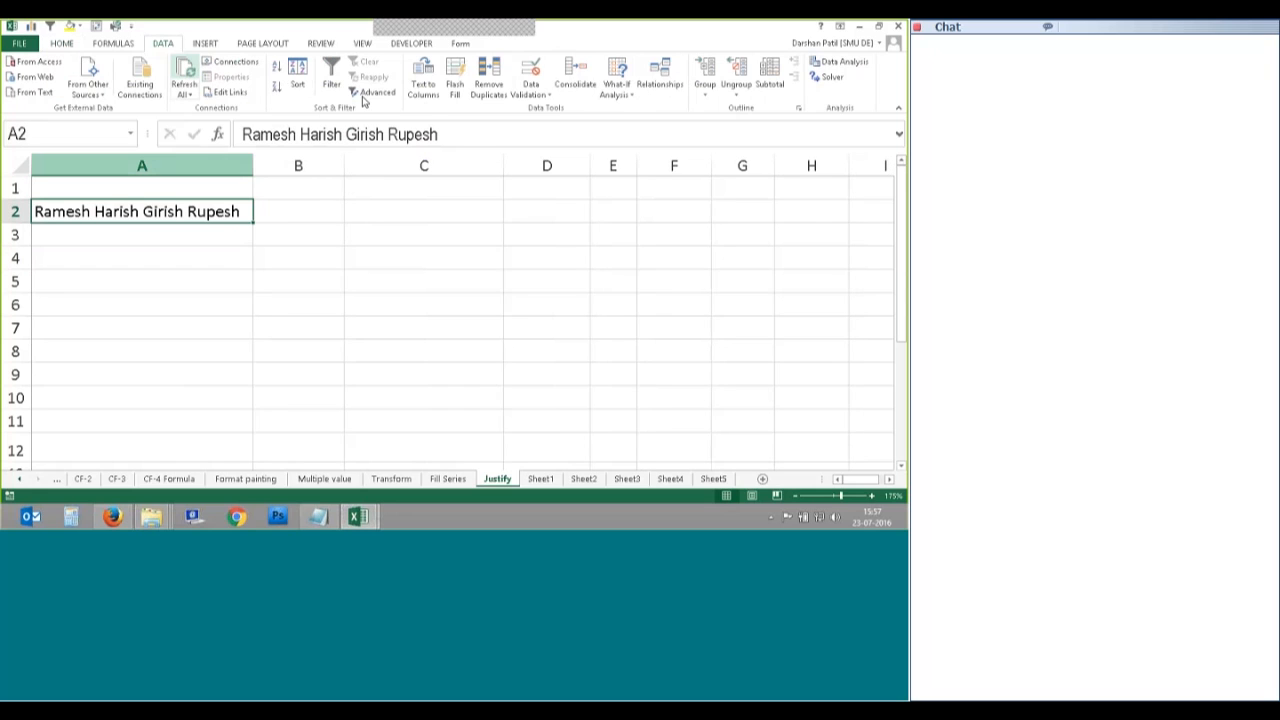
left_click(430, 88)
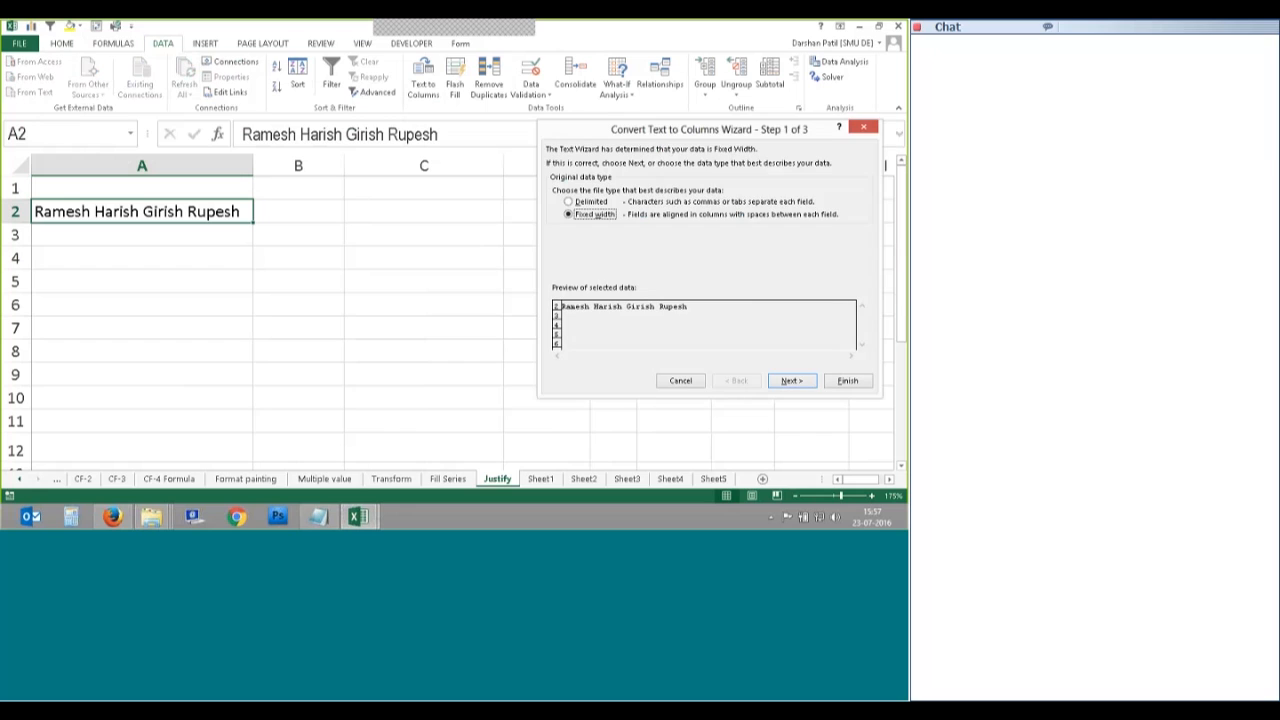
left_click_drag(576, 134, 524, 136)
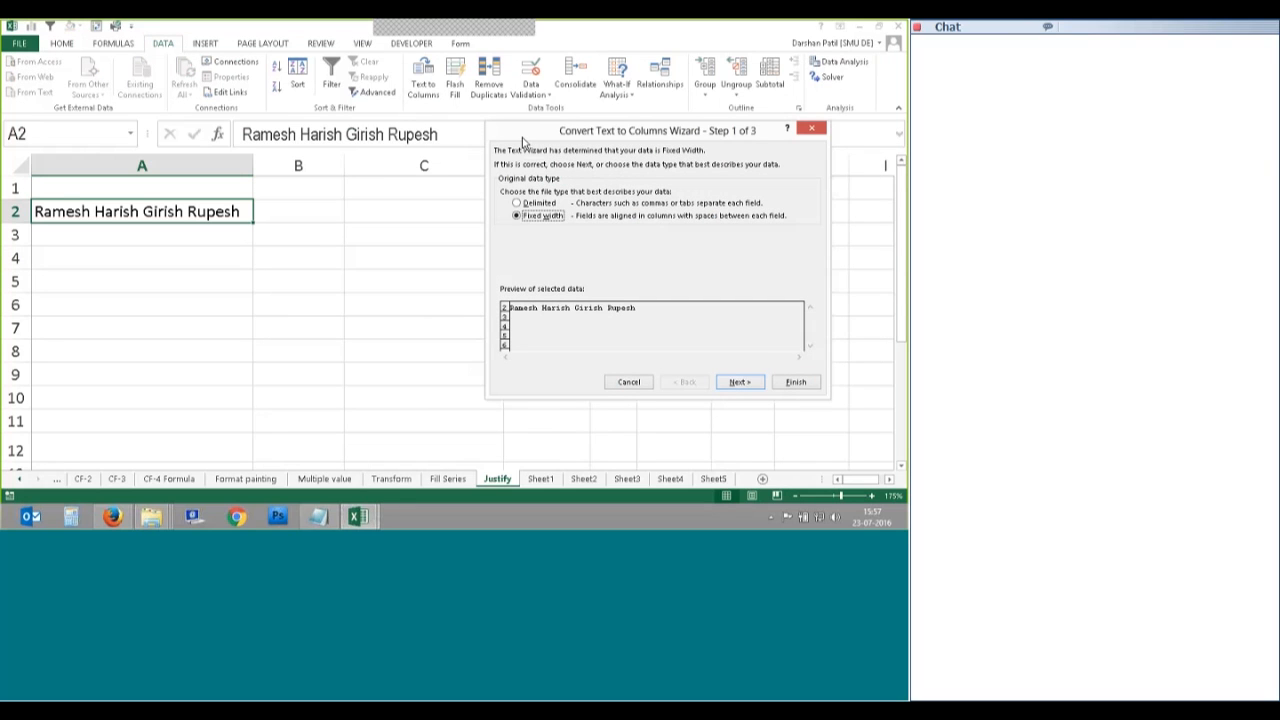
left_click_drag(503, 143, 487, 150)
left_click(778, 389)
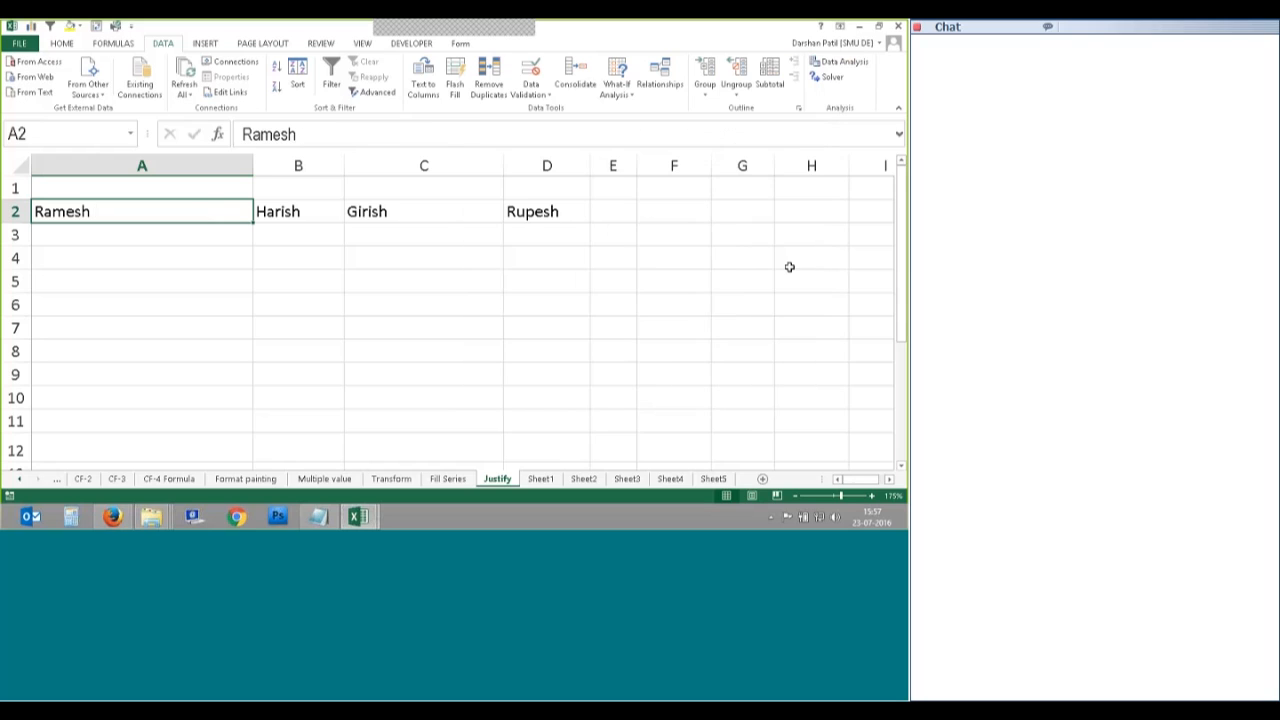
key("ctrl+z")
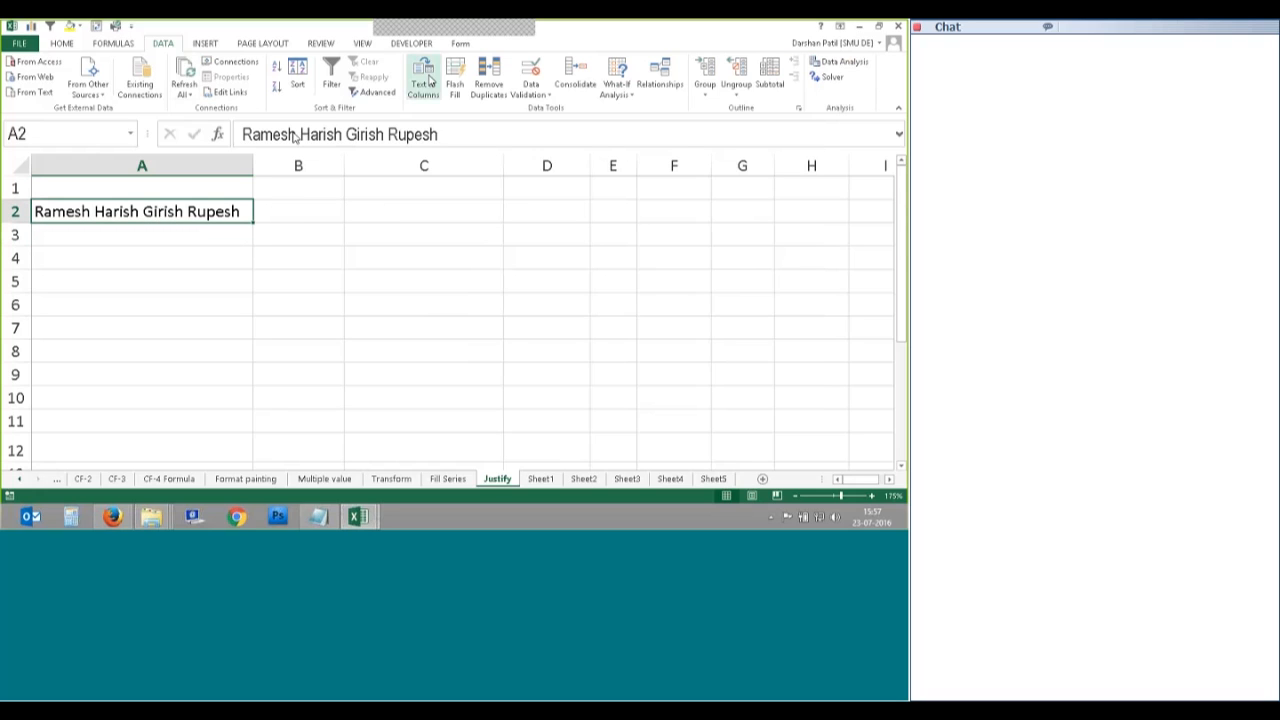
Step: Run Text to Columns on A2 with Fixed width and advance to step 2 of 3
left_click(429, 80)
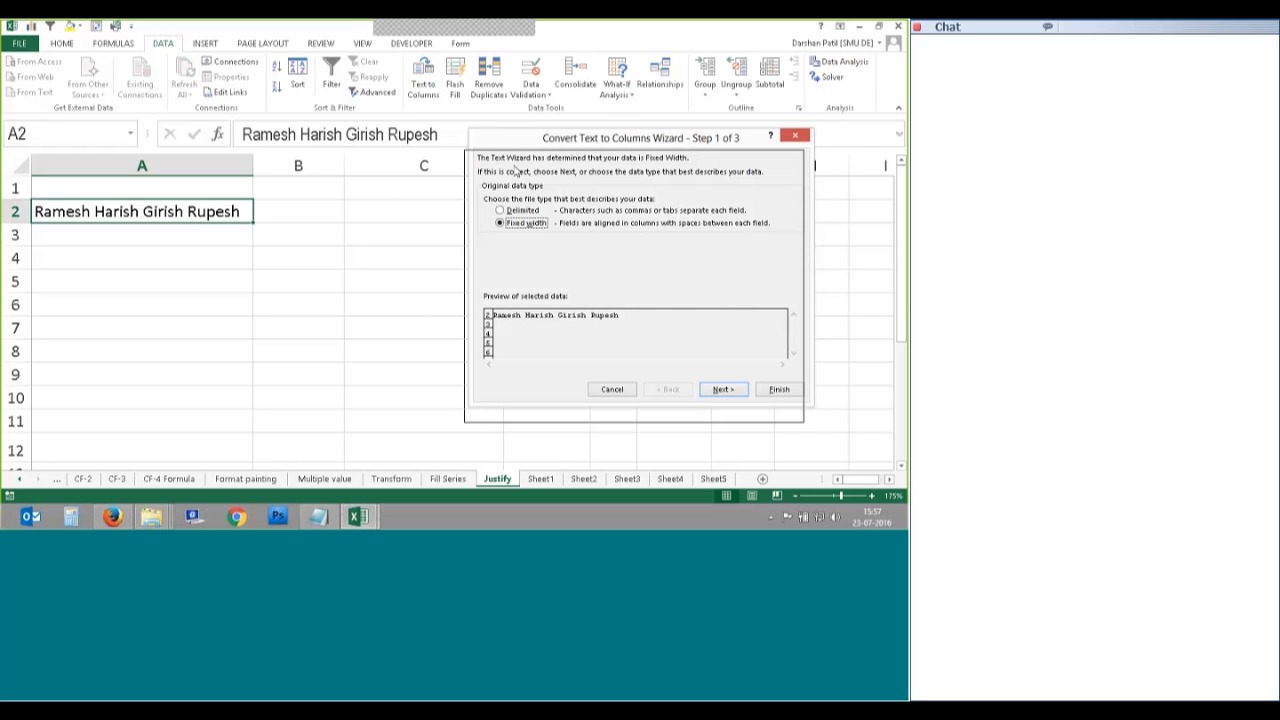
left_click_drag(568, 148, 558, 173)
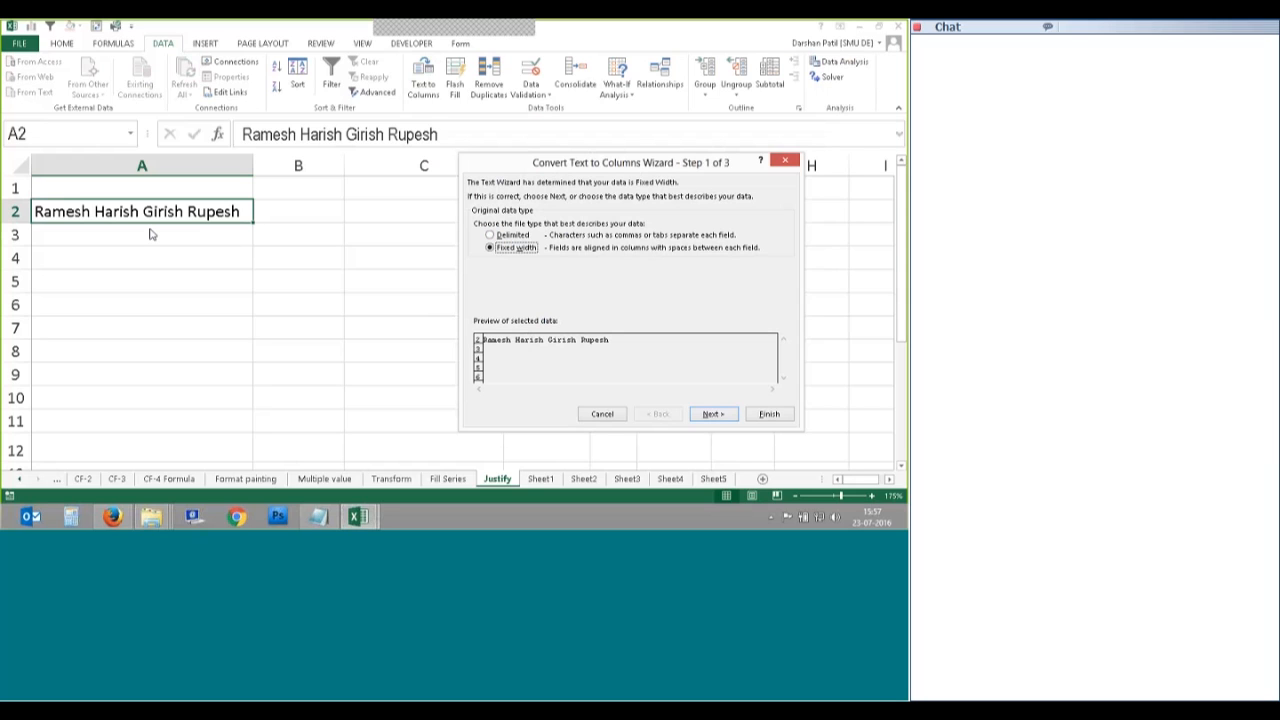
left_click(500, 236)
left_click(490, 249)
left_click(713, 415)
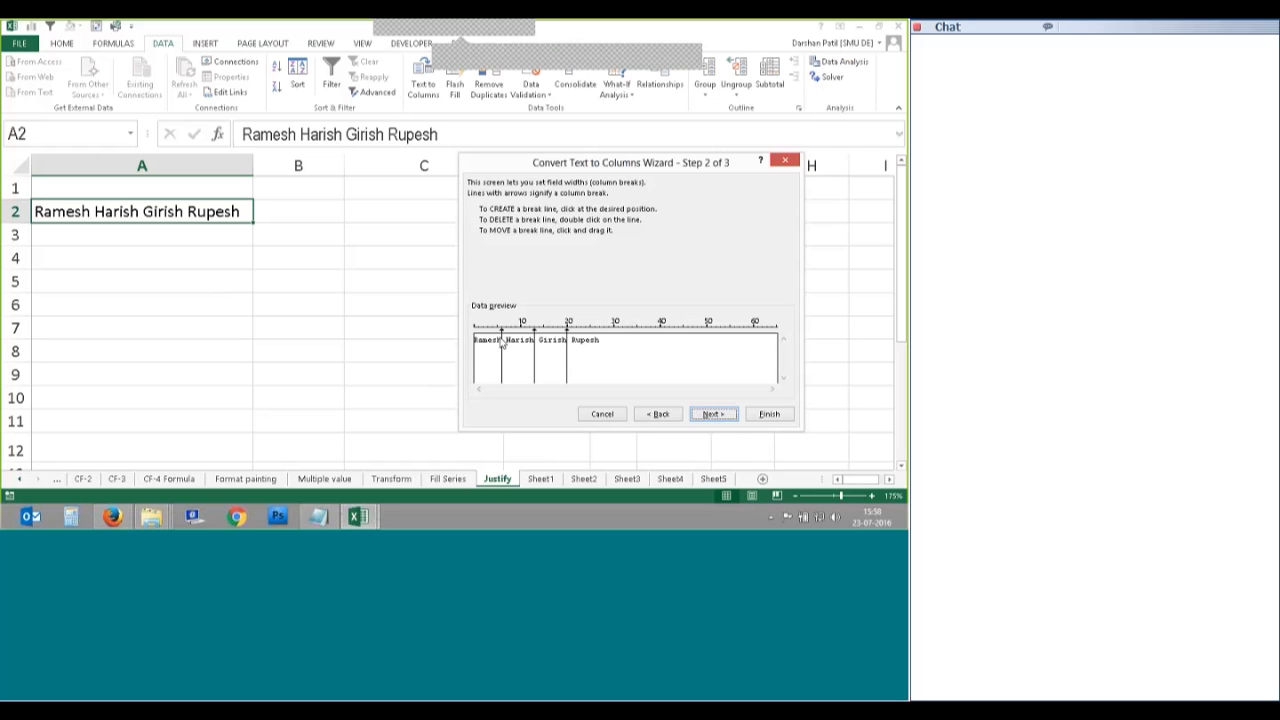
Step: Place column break lines between each of the four names in the preview
left_click(532, 356)
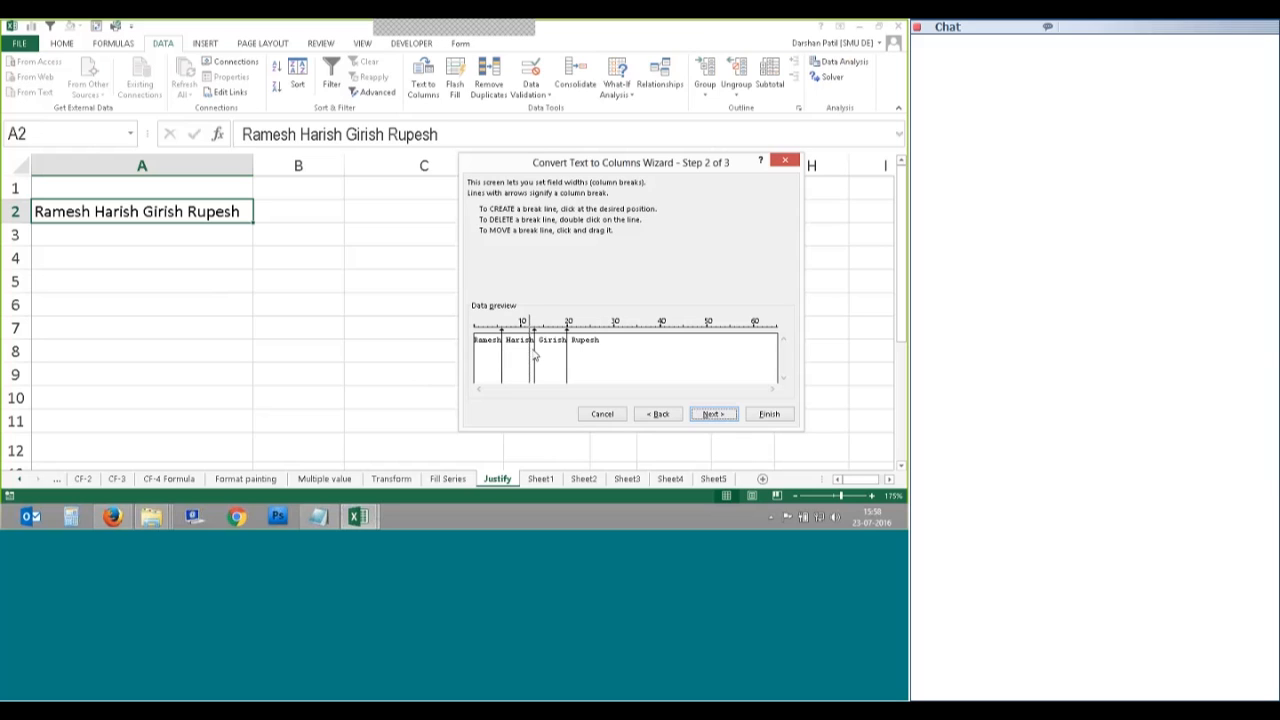
left_click_drag(534, 355, 621, 364)
left_click(505, 333)
double_click(506, 345)
left_click(502, 329)
left_click_drag(502, 326, 506, 328)
Step: Set the first column's format to Text and finish splitting into A2:D2
left_click(712, 414)
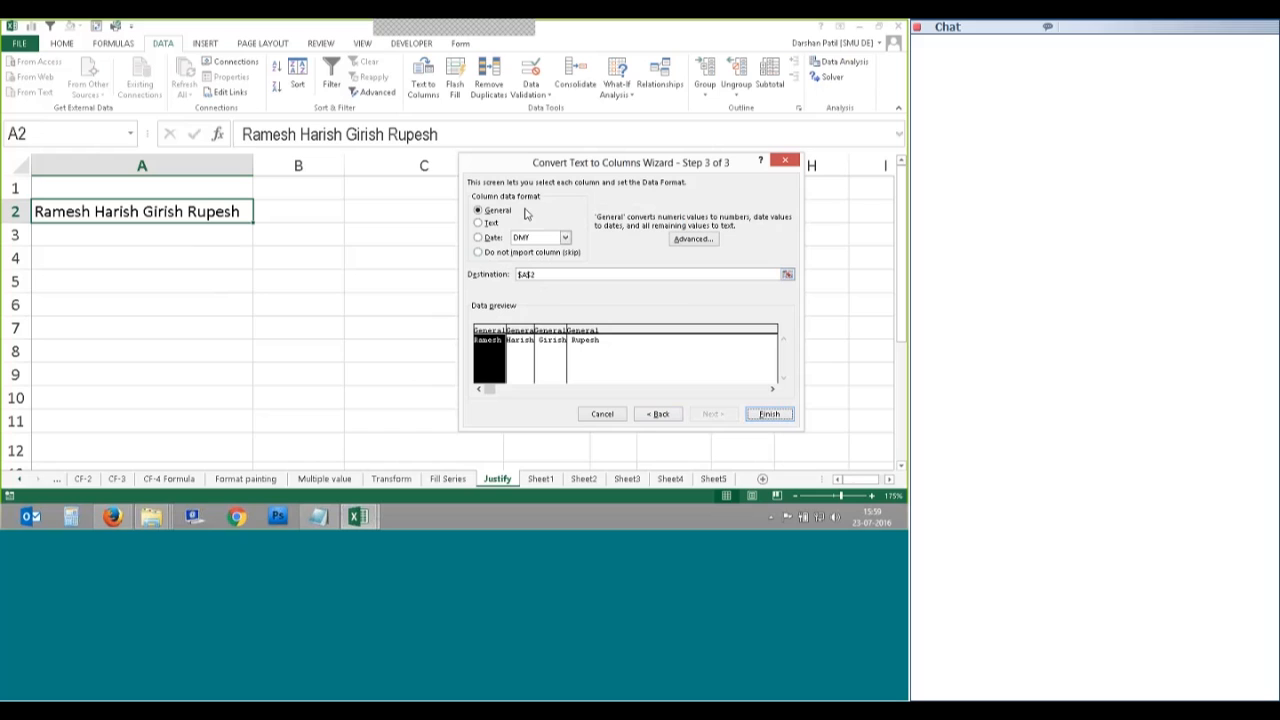
left_click(479, 223)
left_click(769, 414)
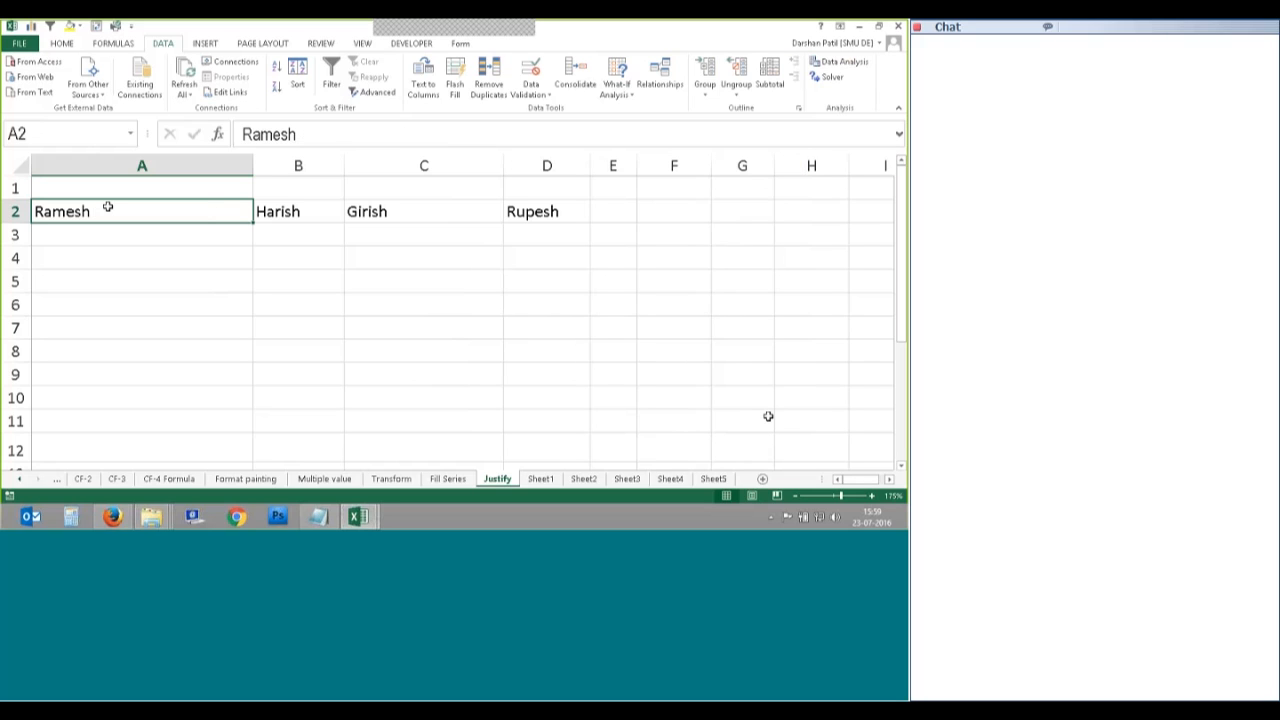
Step: Resize columns A and C to fit the split names, then select A2:D2 and click D3
left_click(476, 216)
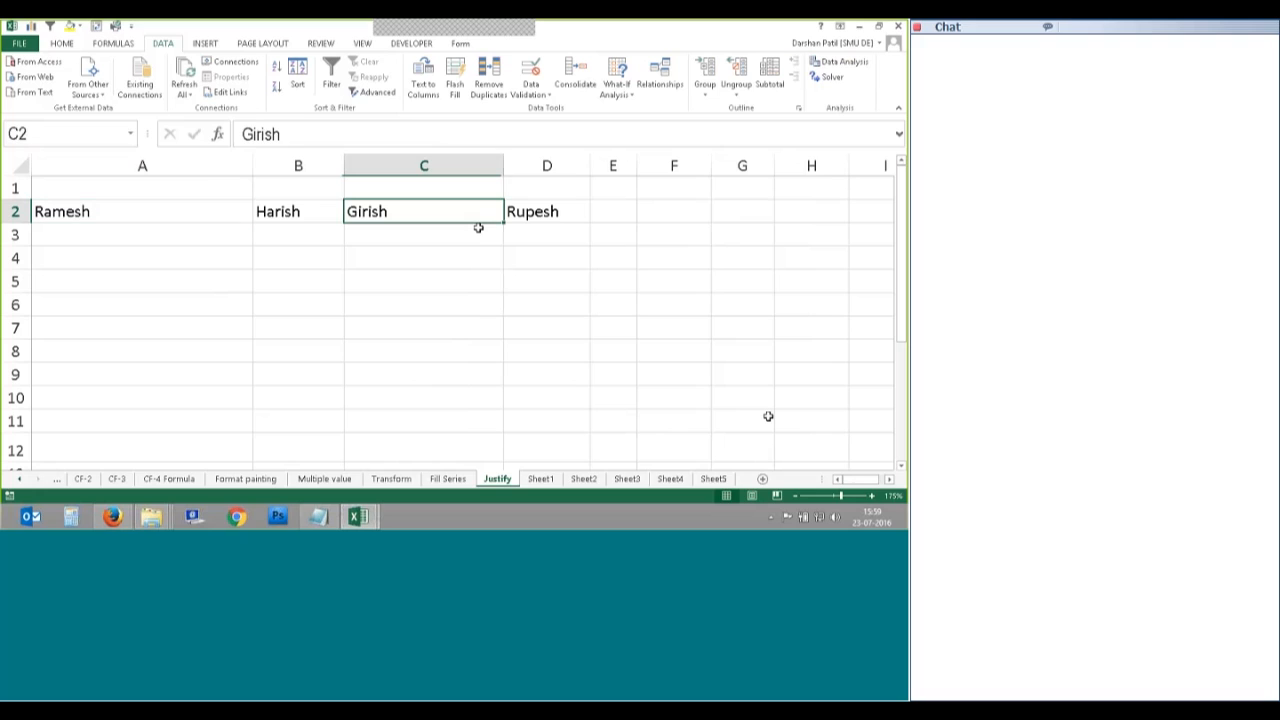
key("Right")
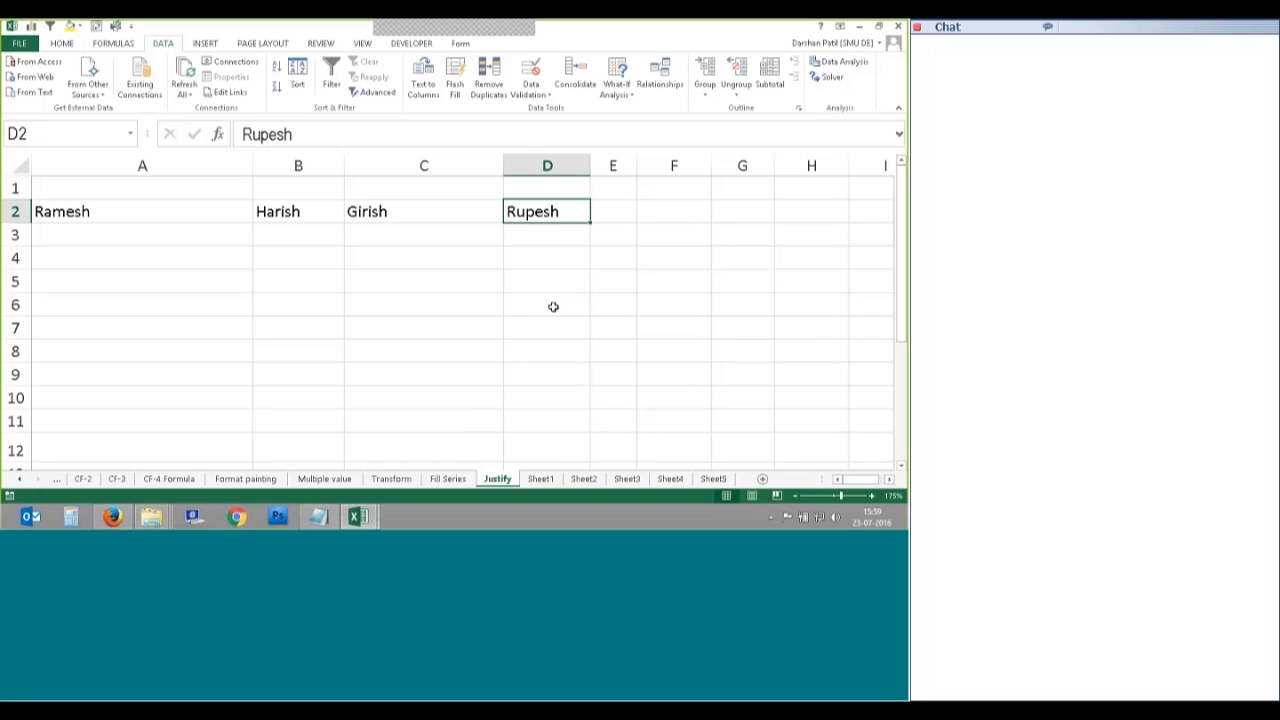
left_click_drag(503, 166, 416, 167)
left_click_drag(253, 166, 308, 168)
left_click_drag(60, 211, 357, 207)
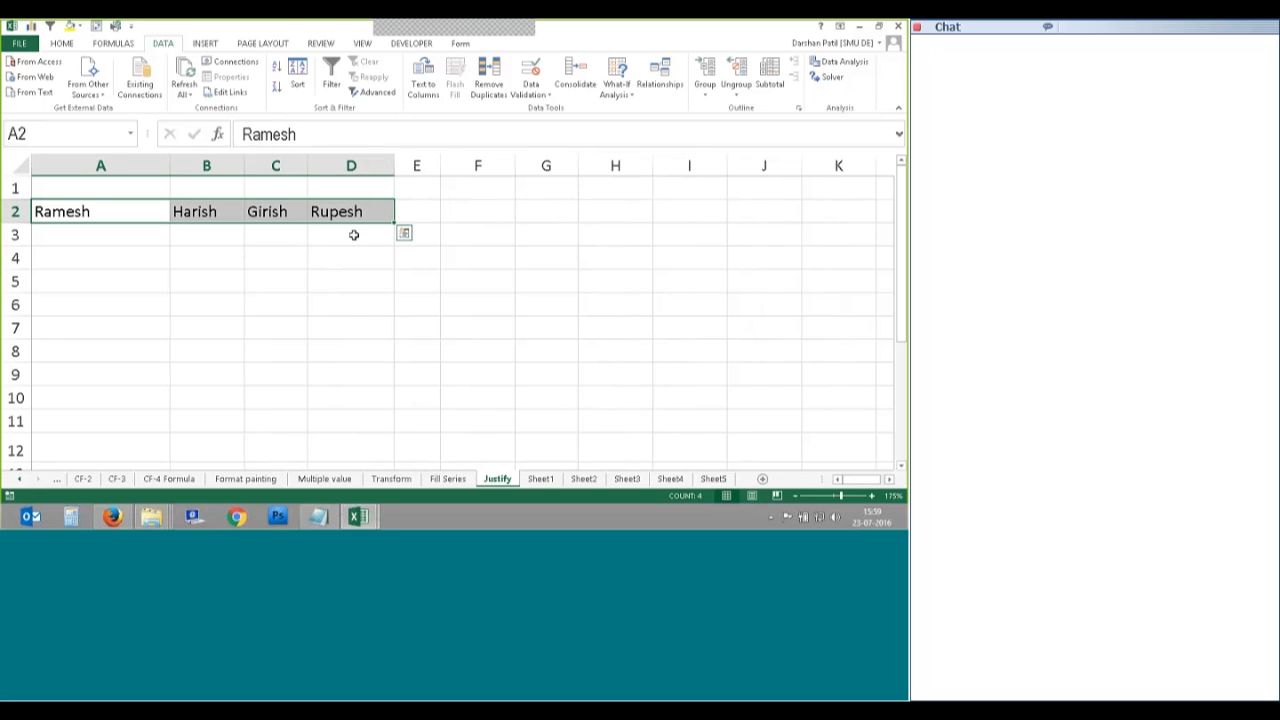
left_click(353, 234)
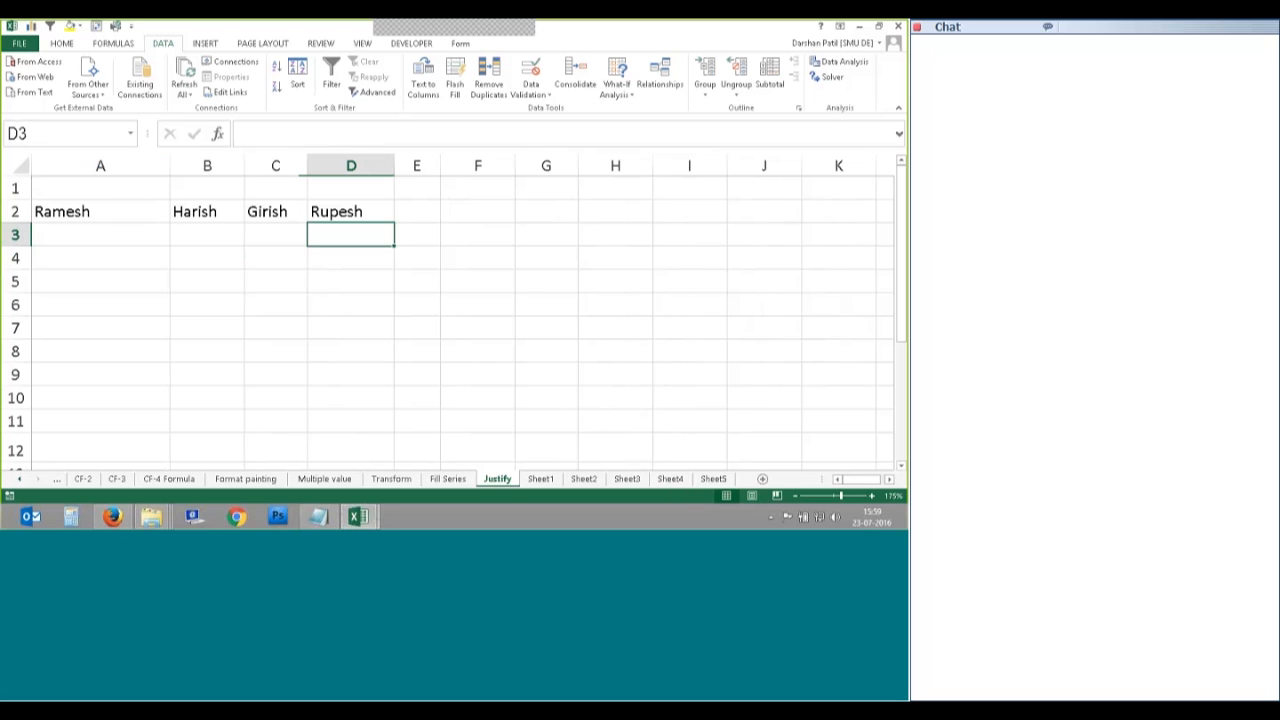
Step: Copy A2:D2 and paste it transposed down H2:H5
left_click_drag(151, 209, 370, 213)
key("ctrl+c")
right_click(598, 196)
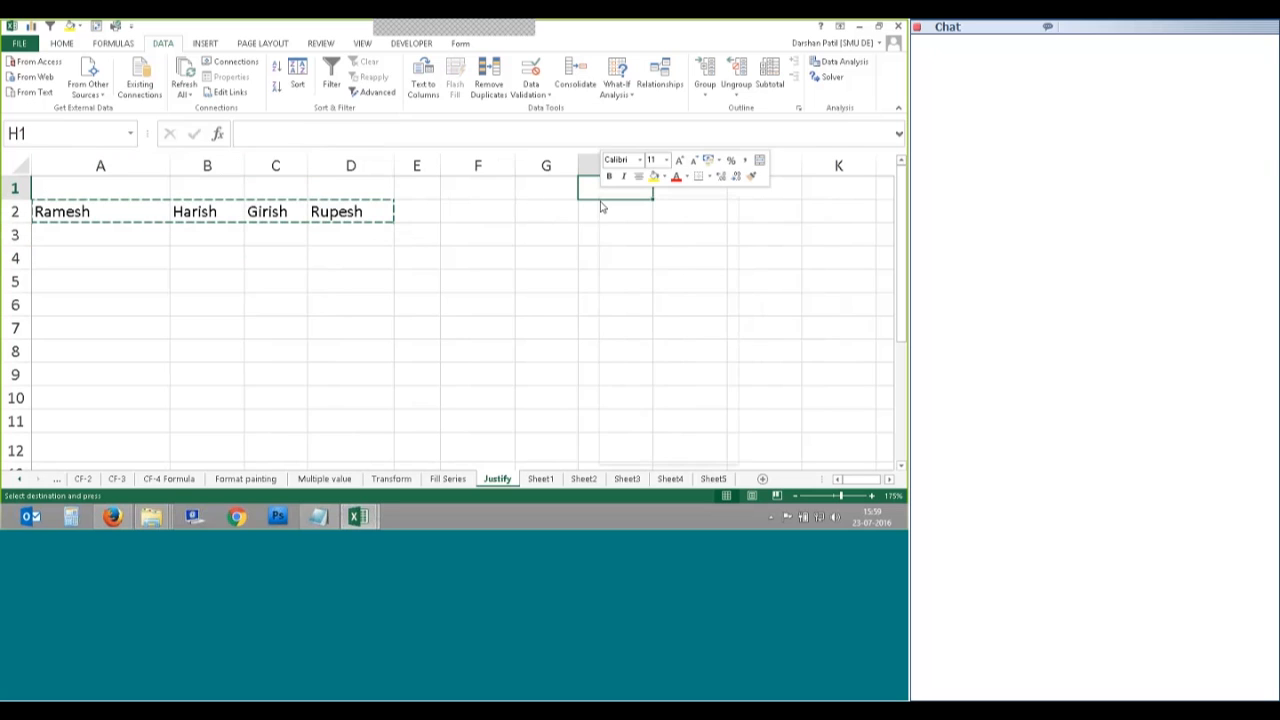
right_click(597, 214)
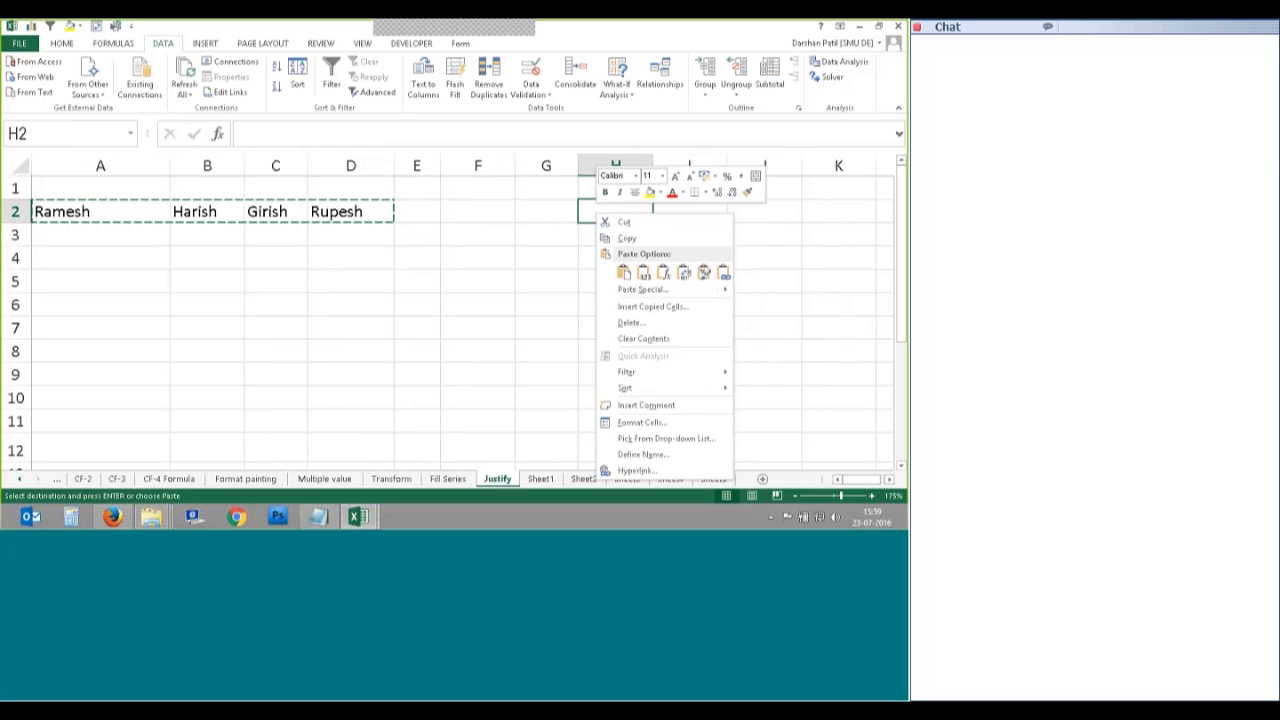
left_click(683, 272)
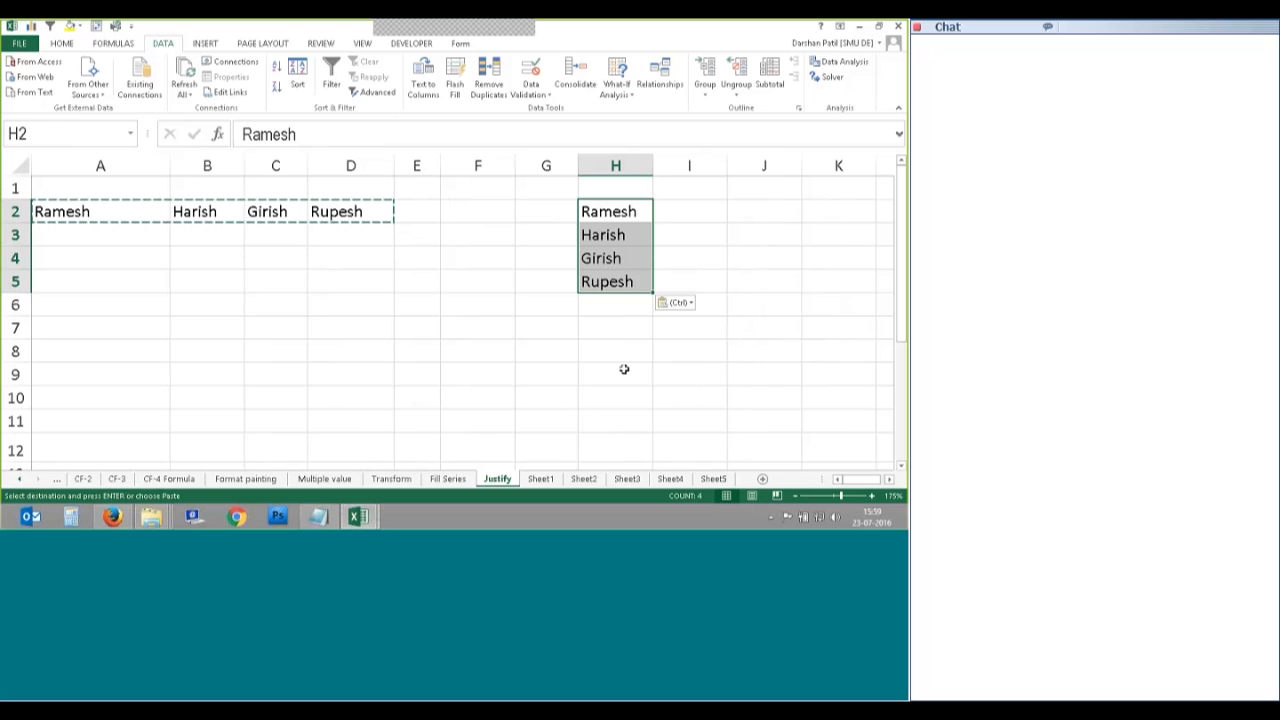
Step: Undo four times to remove the transposed paste and column-width changes
key("ctrl+z")
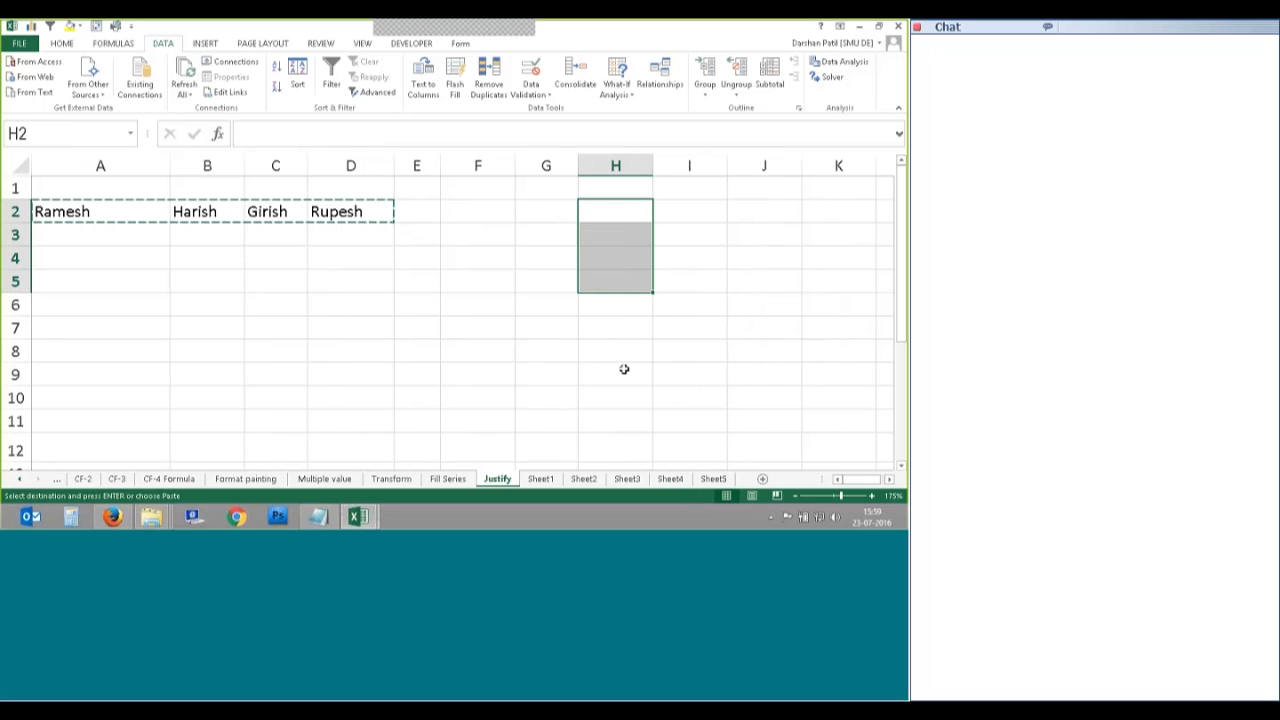
key("ctrl+z")
key("ctrl+z")
key("ctrl+z")
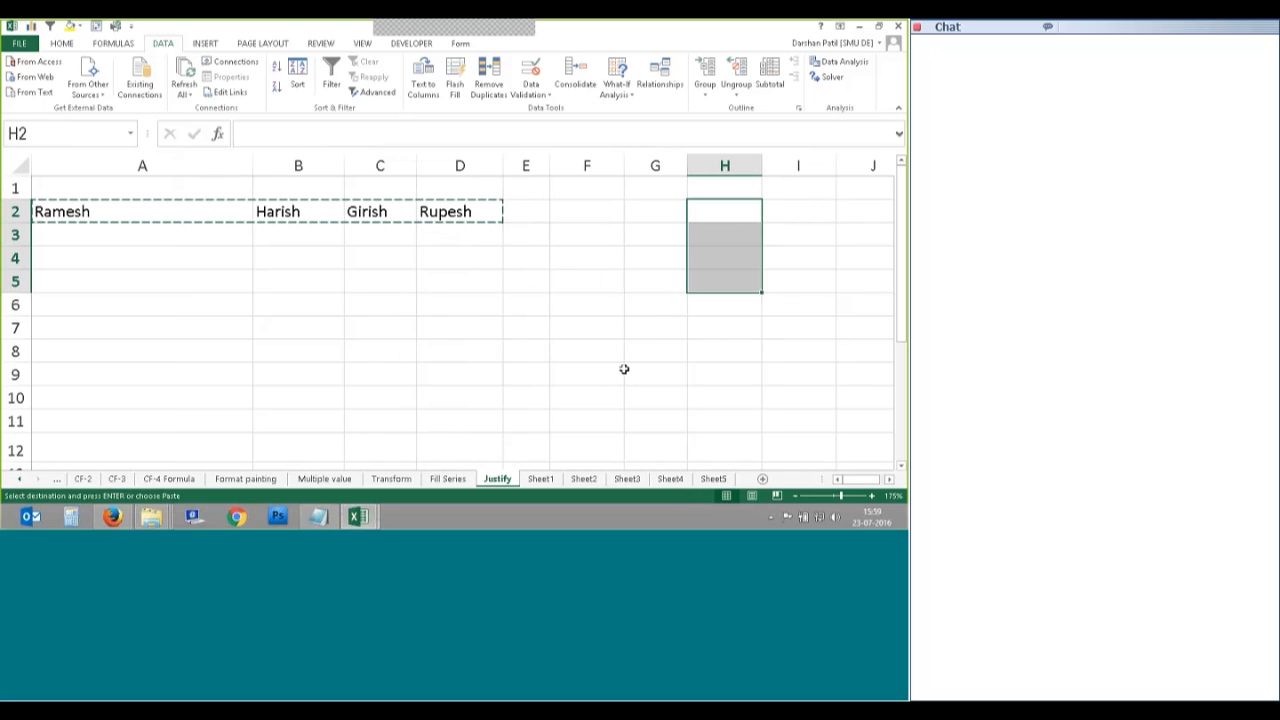
key("ctrl+z")
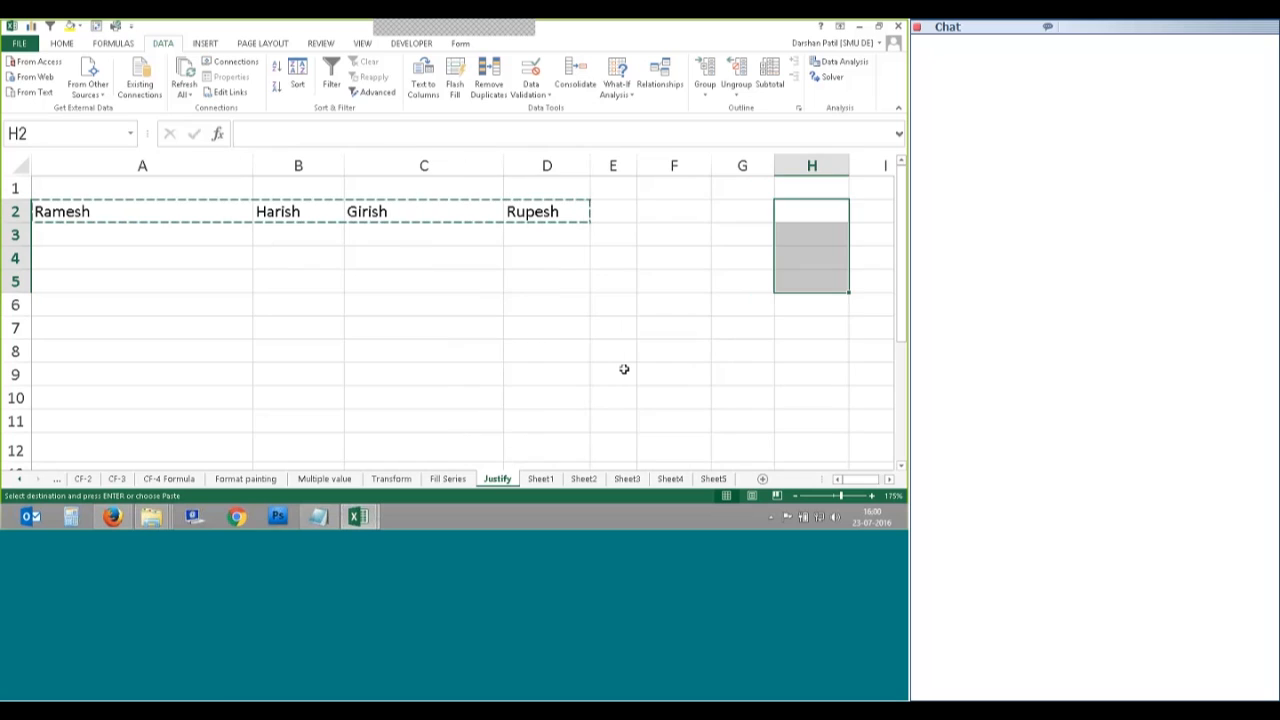
key("ctrl+z")
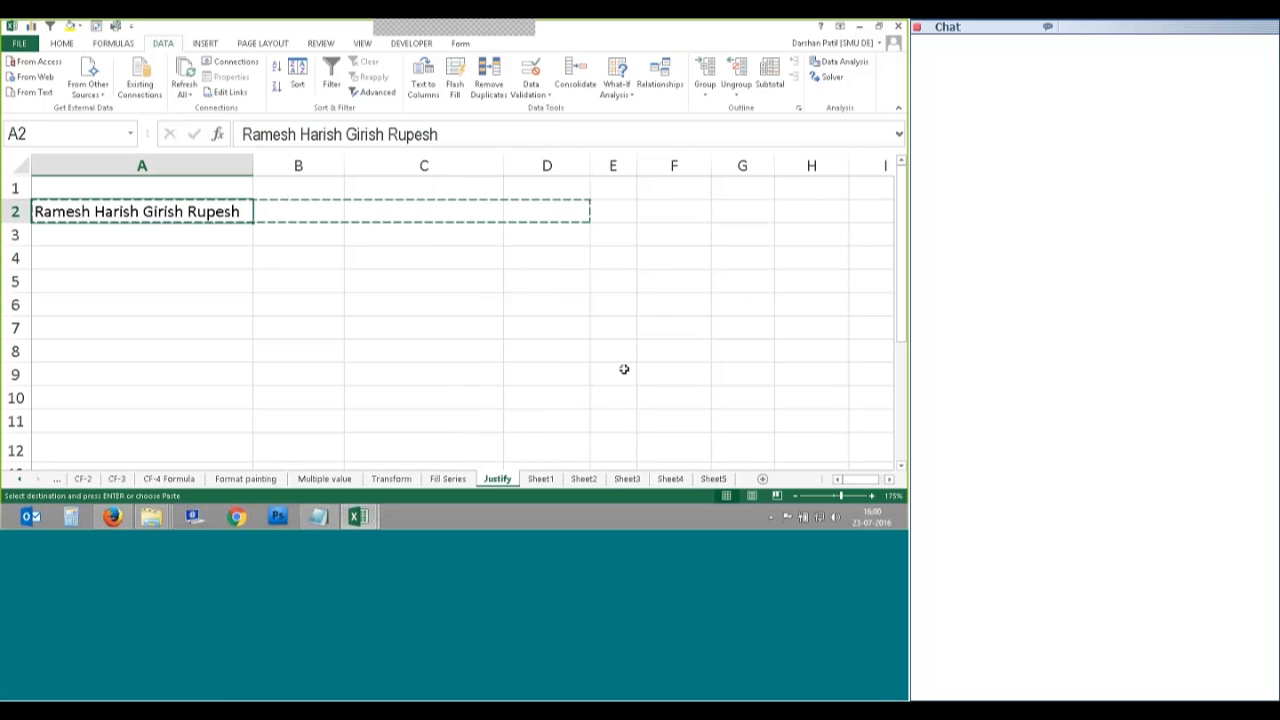
Step: Cancel the pending copy, select A2, and adjust column A's width slightly
key("Escape")
left_click(98, 231)
left_click(108, 212)
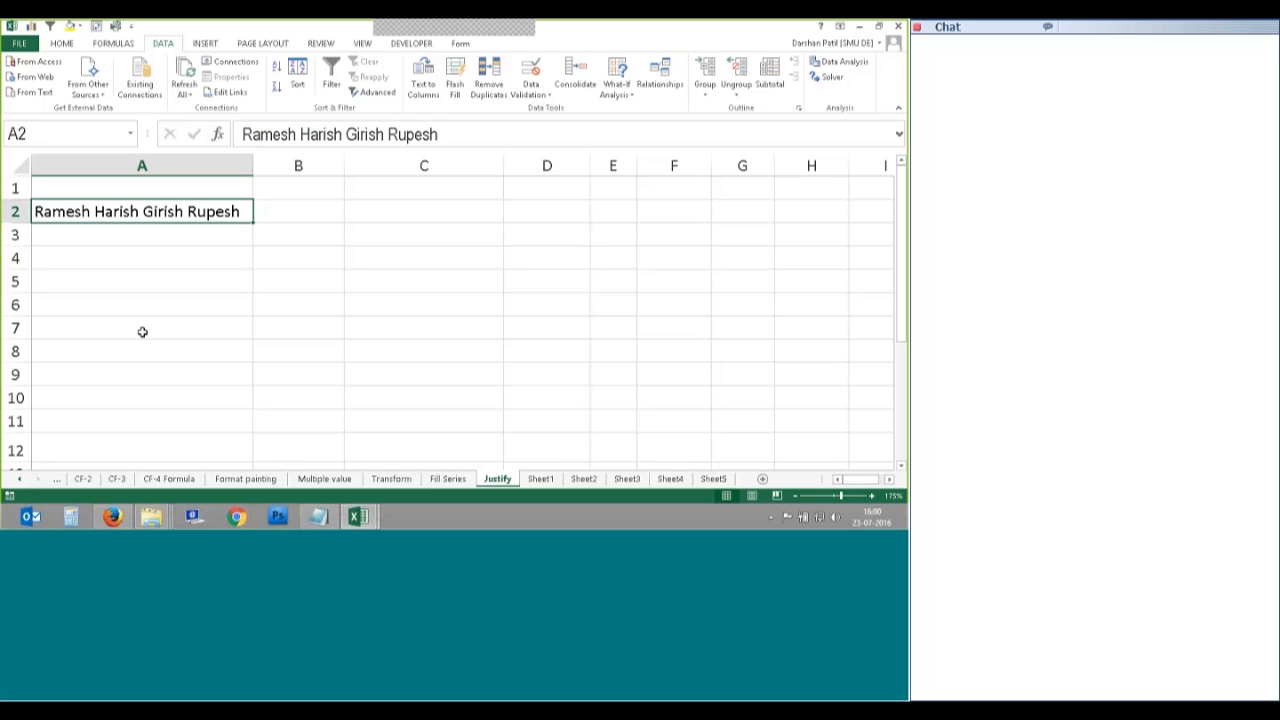
left_click_drag(254, 166, 247, 166)
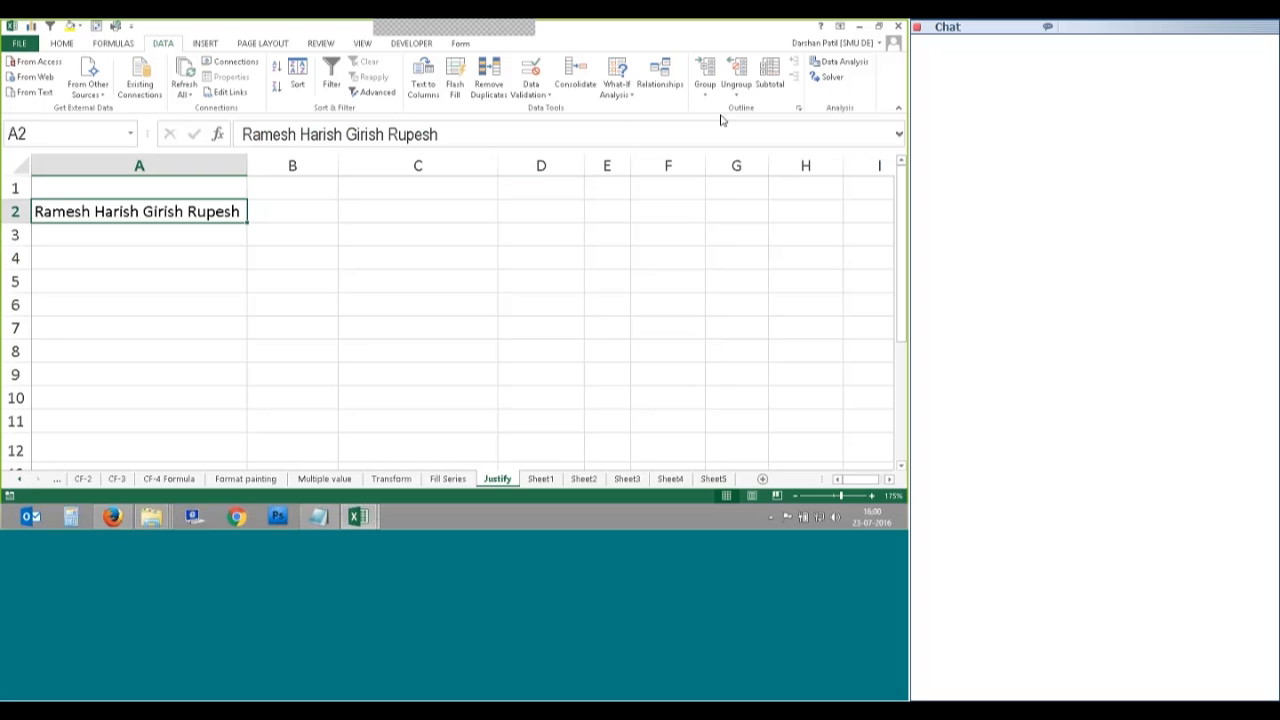
Step: Try Home > Fill > Justify on cell A2
left_click(61, 43)
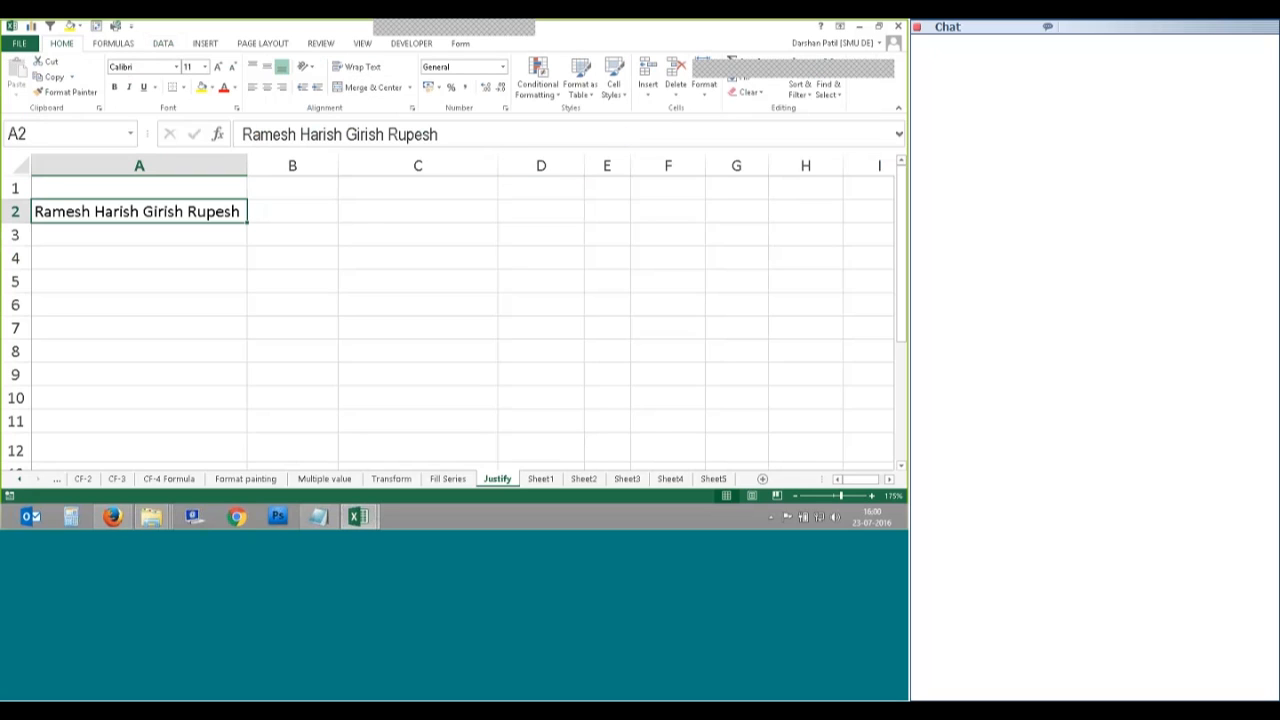
left_click(740, 76)
left_click(758, 190)
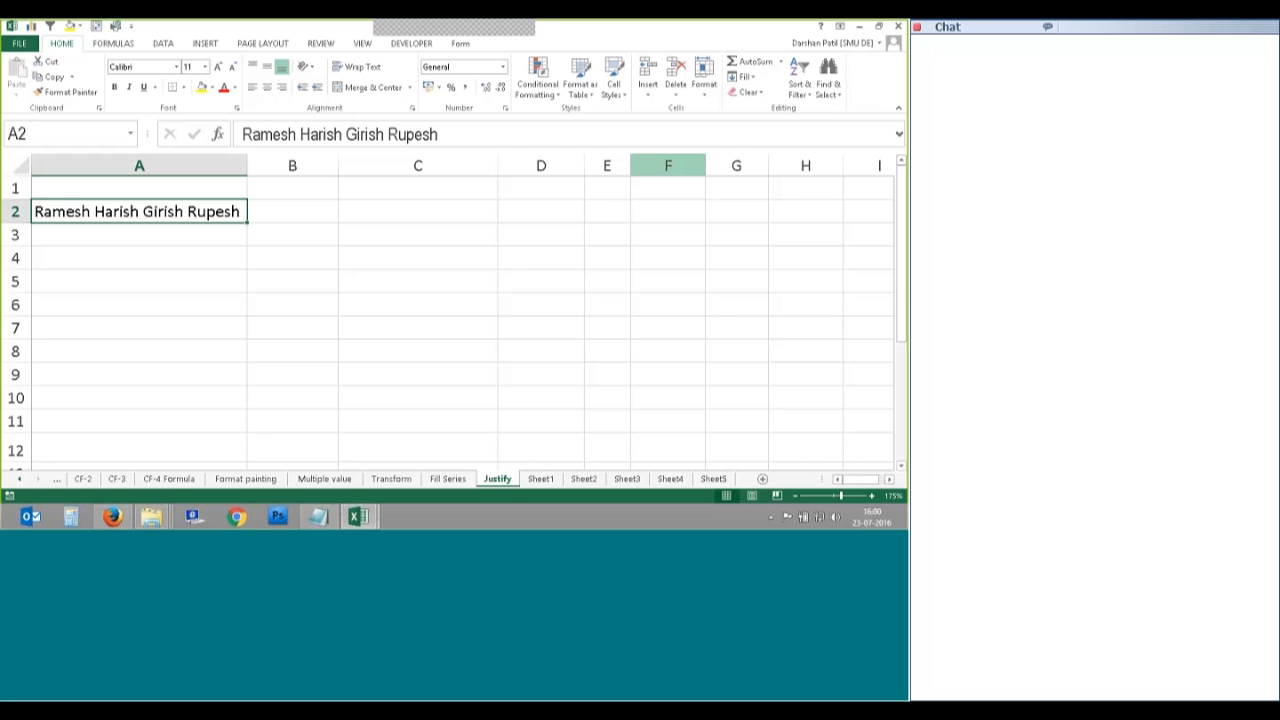
left_click(750, 77)
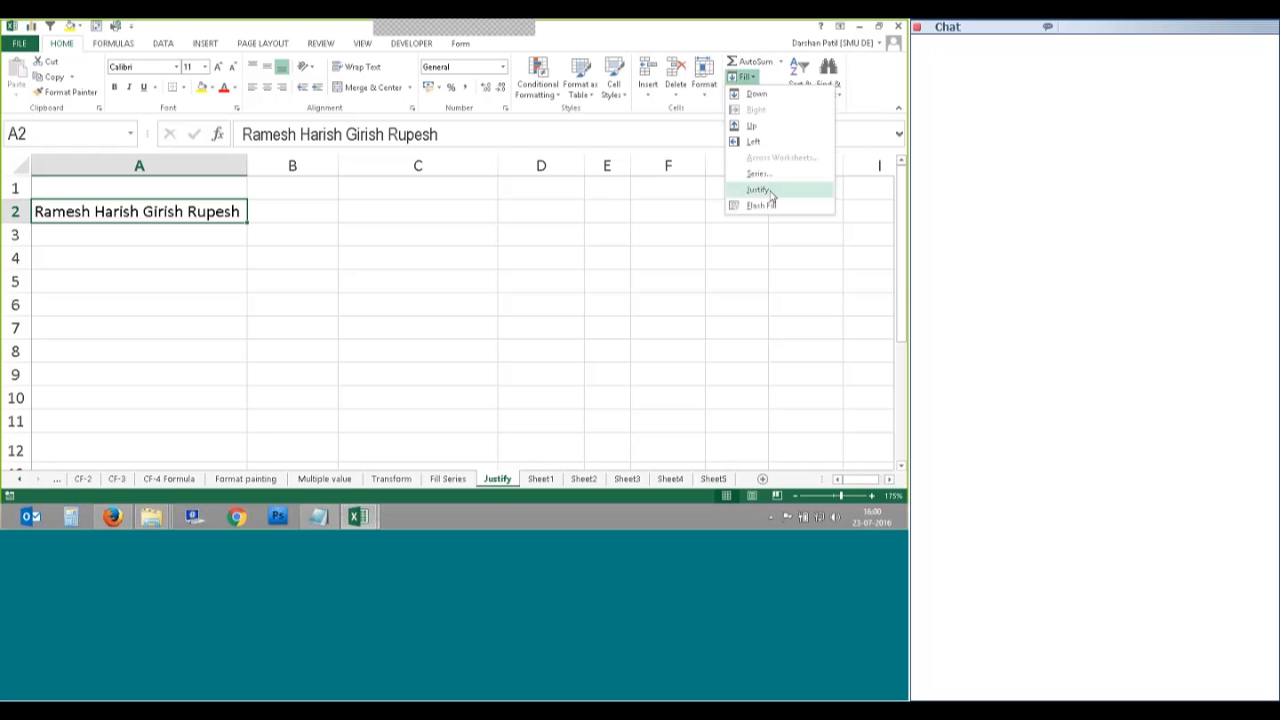
left_click(760, 190)
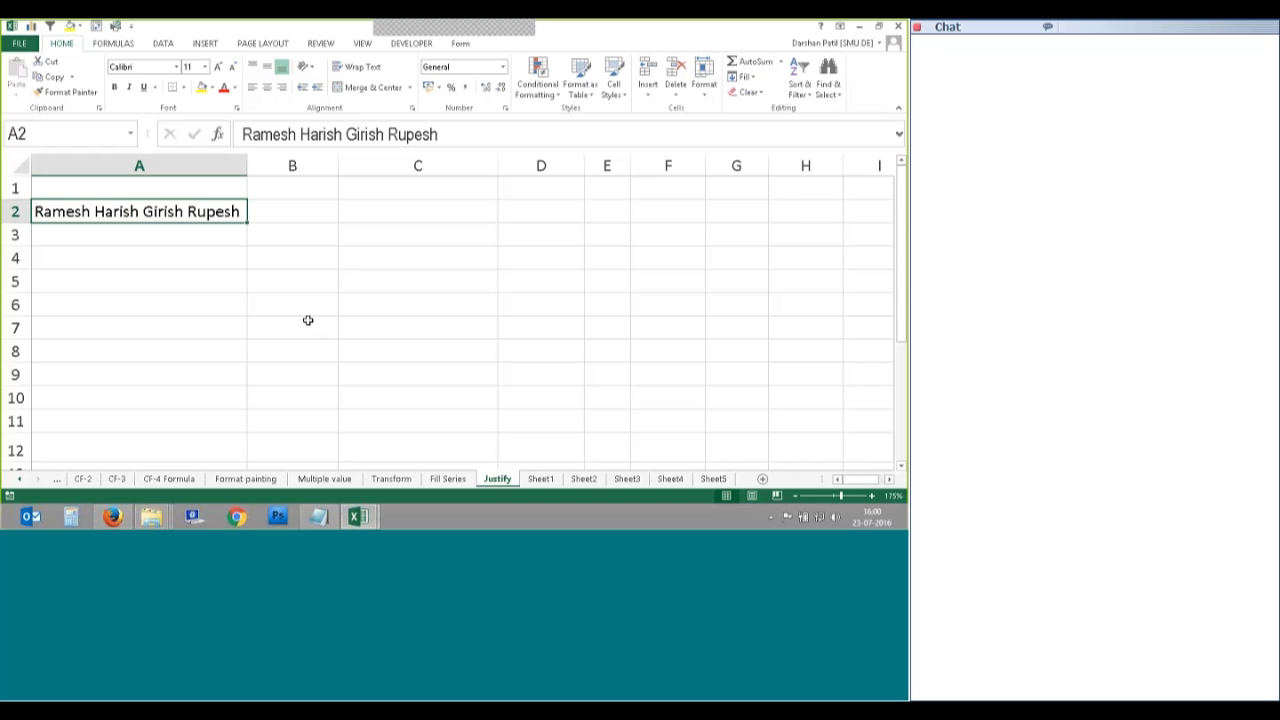
Step: Narrow column A to standard width so A2's line spills into columns B and C
left_click_drag(248, 165, 90, 225)
left_click(117, 250)
left_click(62, 211)
mouse_move(90, 166)
left_mouse_down()
mouse_move(299, 165)
mouse_move(90, 186)
left_mouse_up()
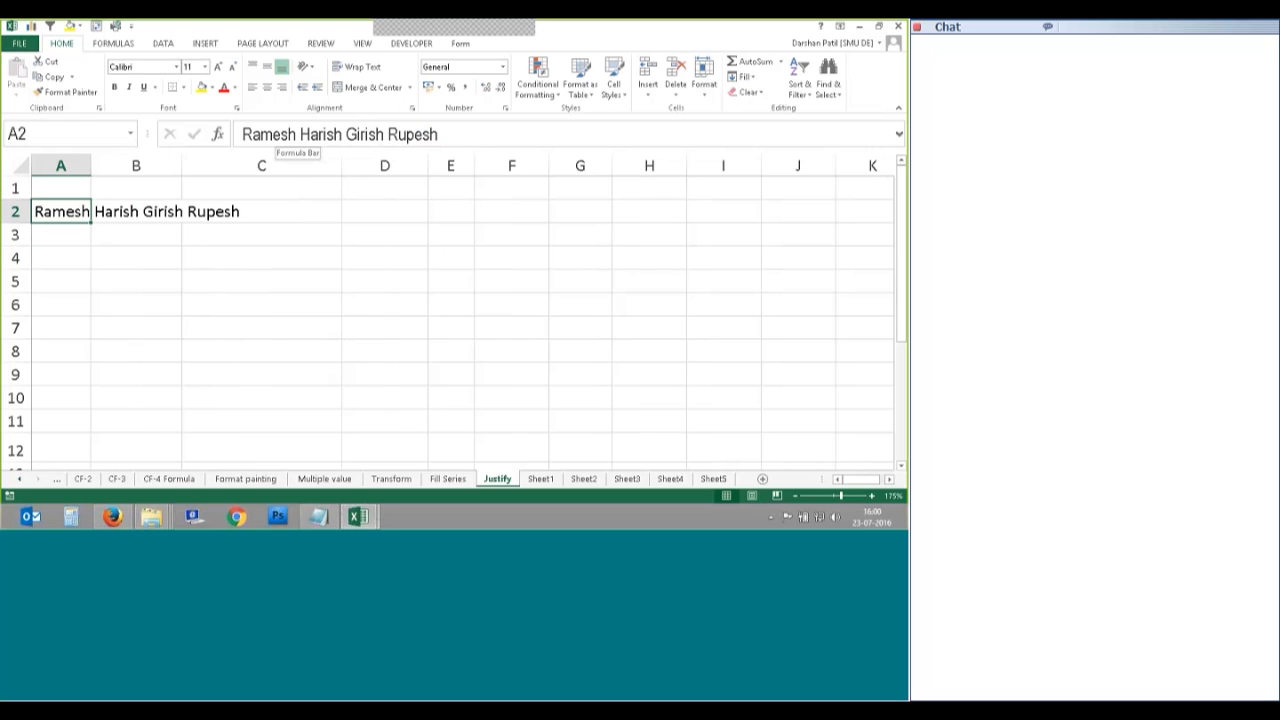
Step: Apply Fill > Justify to A2 and accept the text-extends-below warning
key("Down")
key("Up")
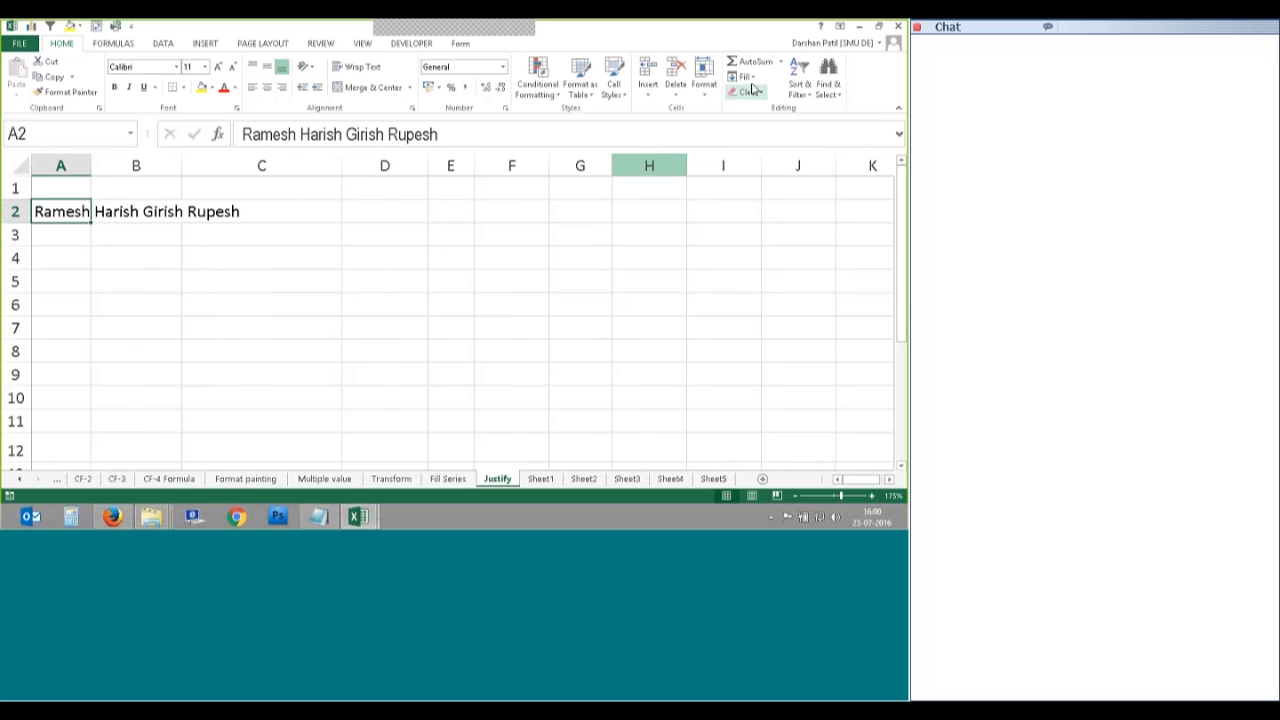
left_click(745, 78)
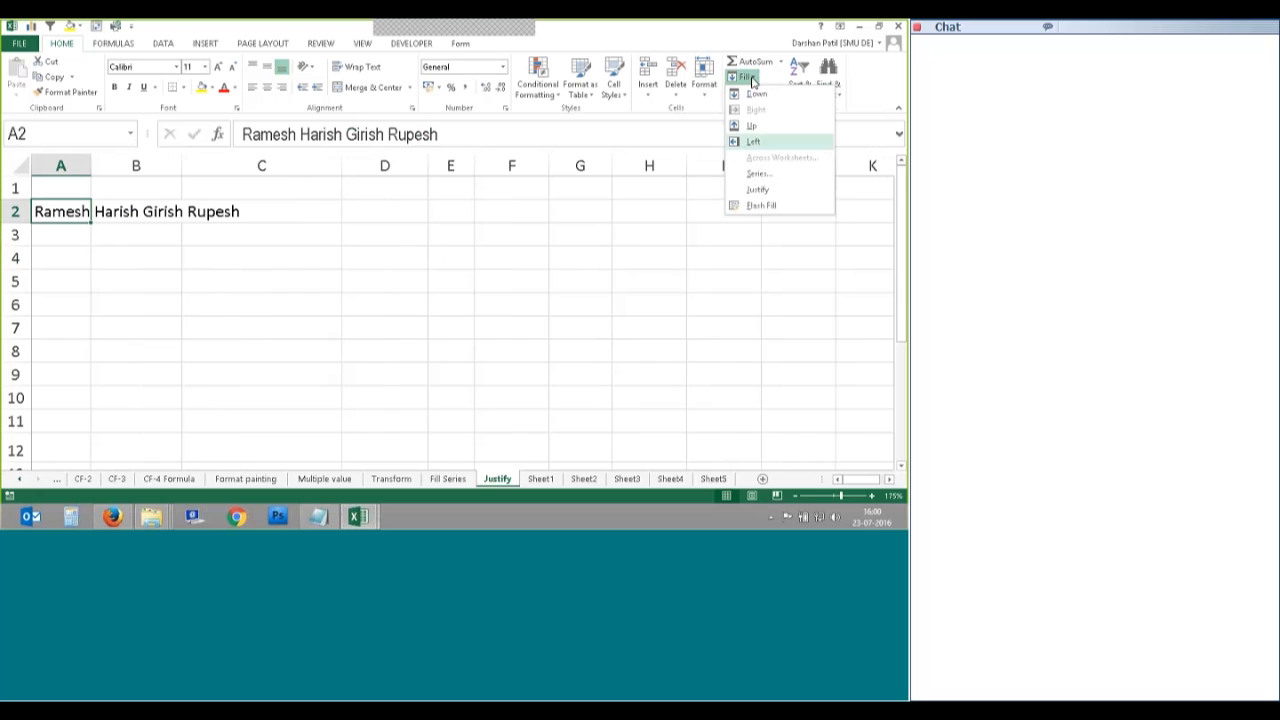
left_click(762, 190)
left_click_drag(422, 251, 368, 223)
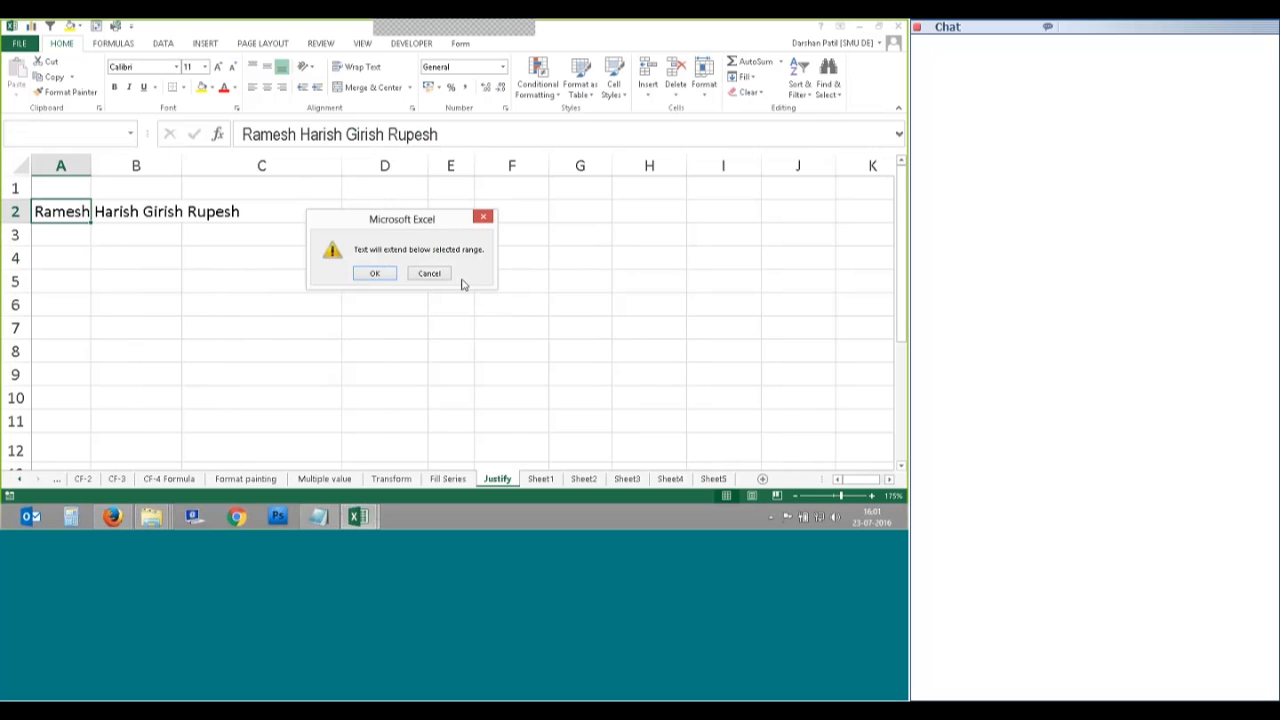
left_click(377, 275)
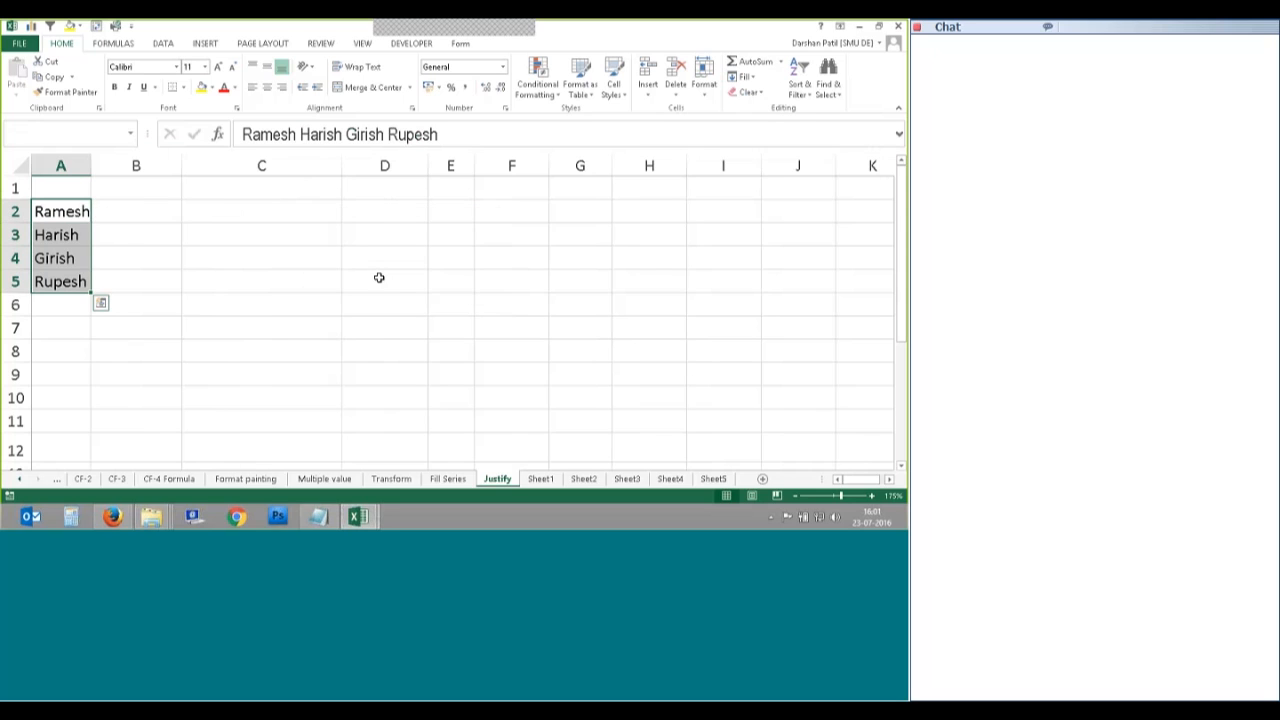
Step: Widen column A slightly and check each justified name in A2:A5
left_click(70, 216)
left_click_drag(91, 165, 96, 166)
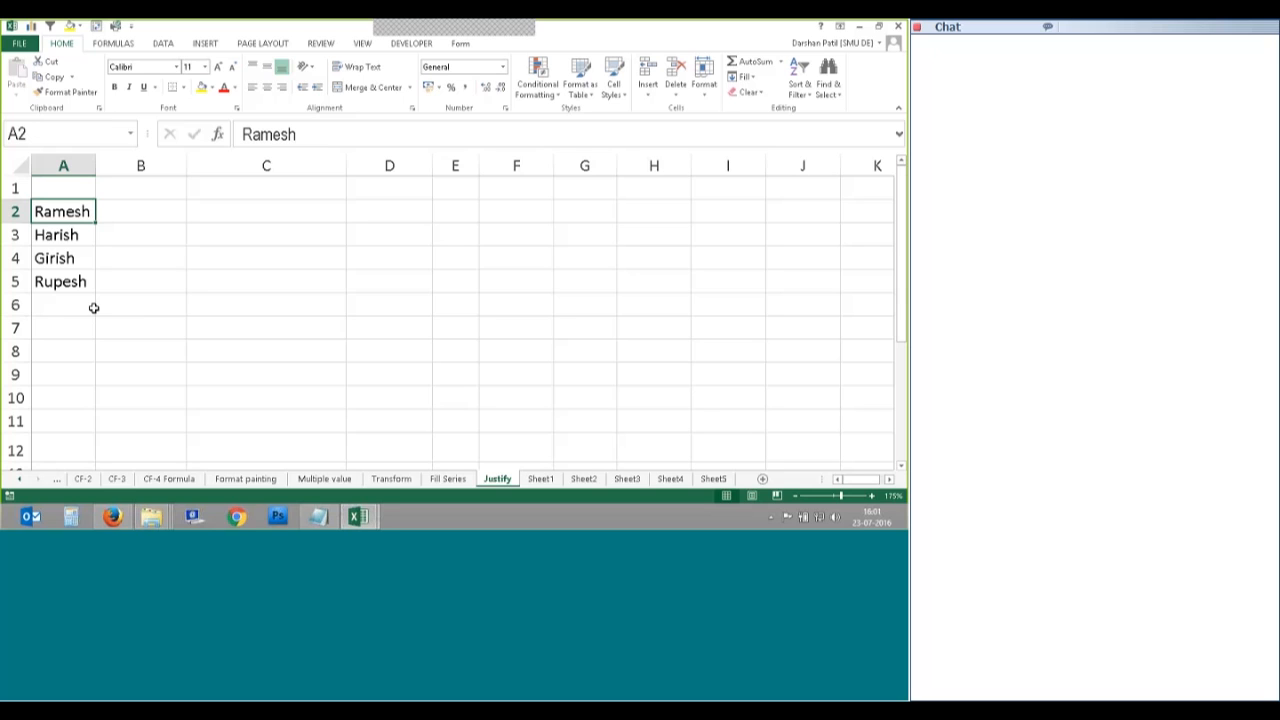
key("Down")
left_click(75, 262)
left_click(72, 282)
left_click(64, 213)
left_click(58, 282)
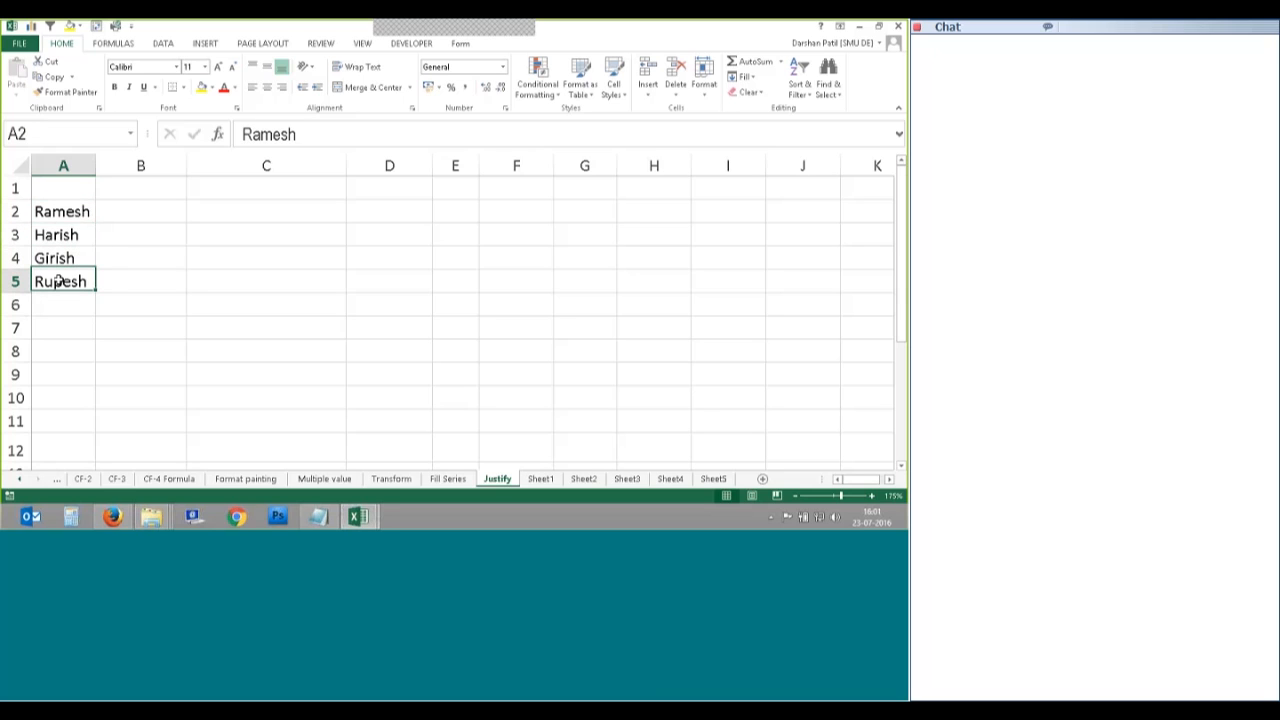
left_click(60, 259)
left_click(66, 214)
left_click(66, 234)
left_click(62, 261)
left_click(58, 282)
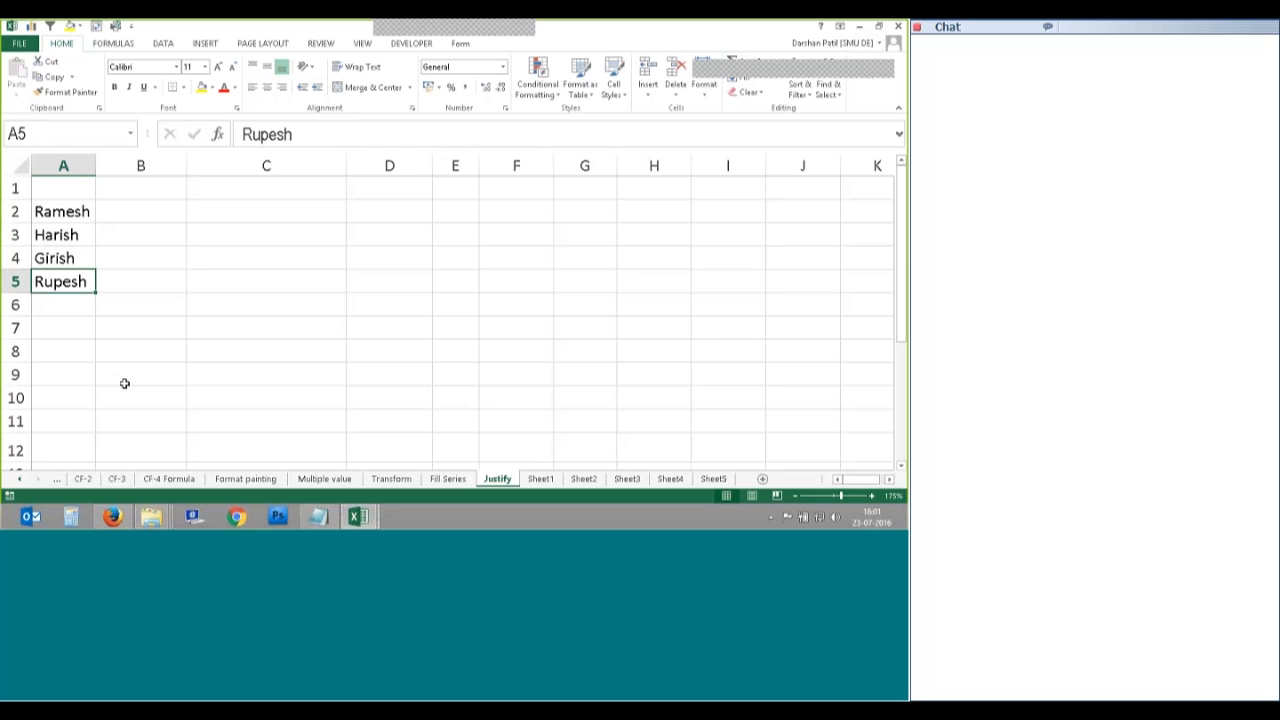
Step: Select the four names in A2:A5 while trying different column A widths
left_click_drag(60, 211, 77, 288)
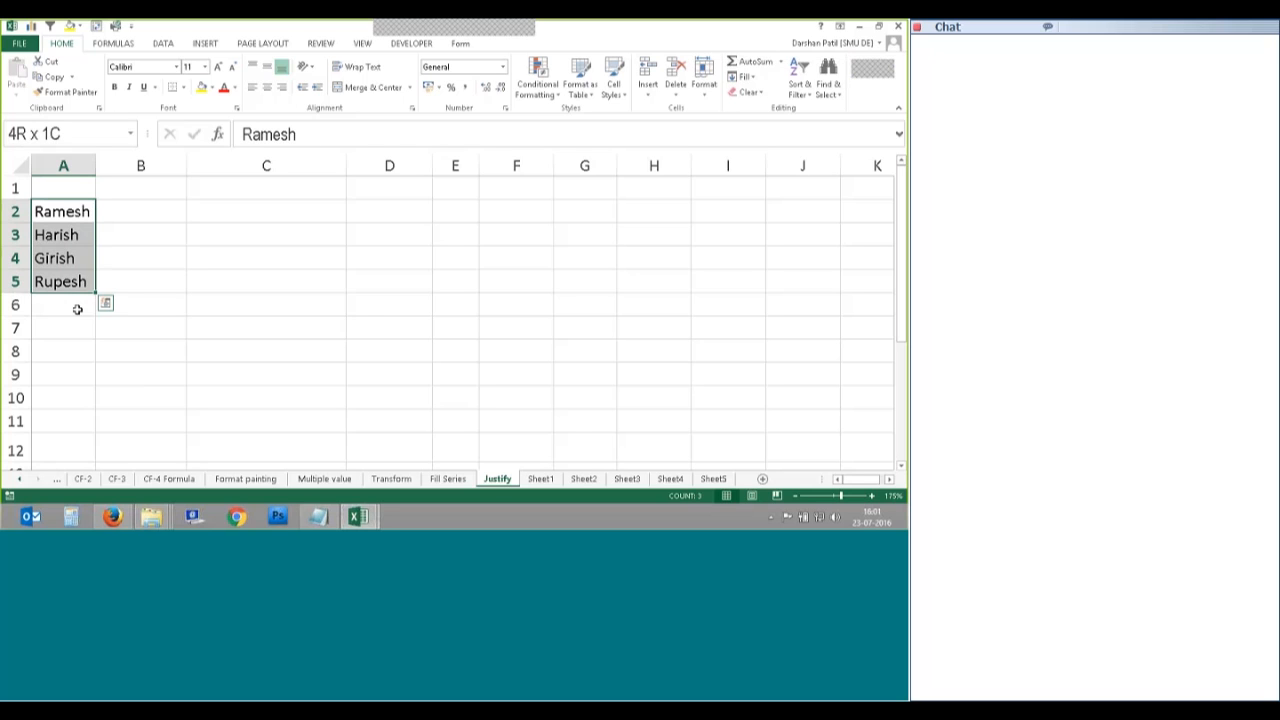
left_click_drag(96, 166, 165, 171)
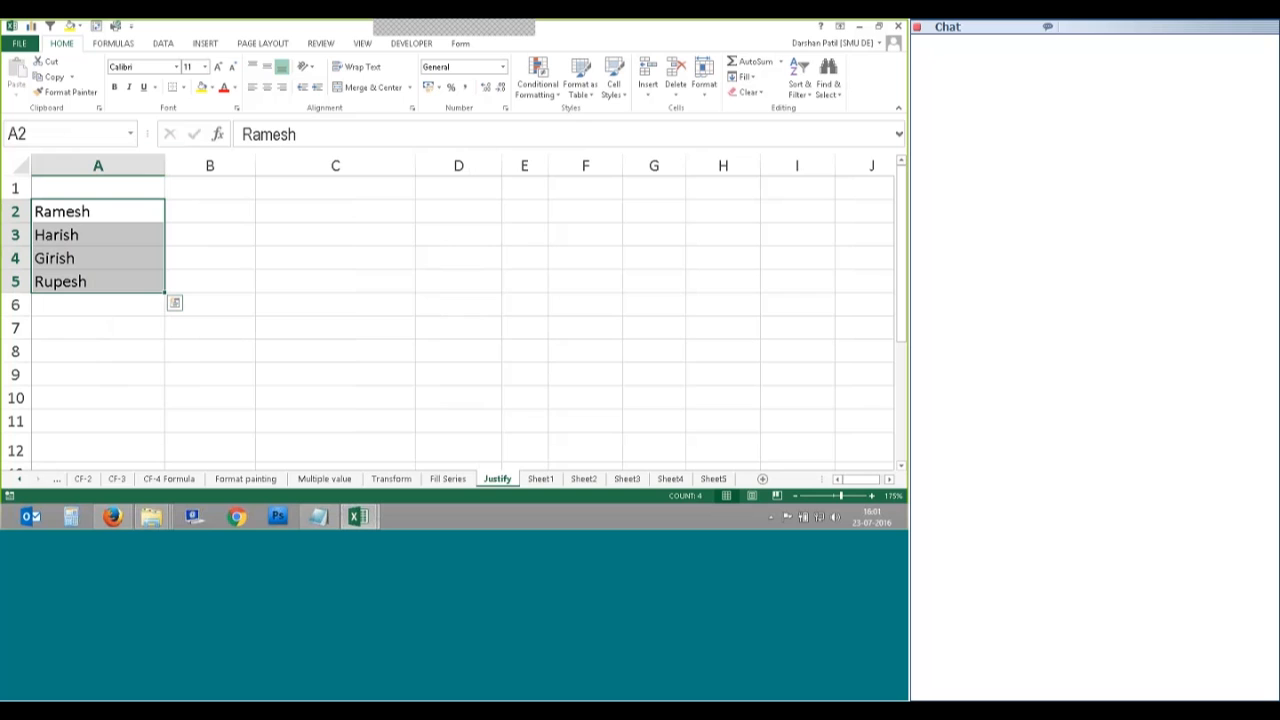
left_click_drag(165, 165, 169, 166)
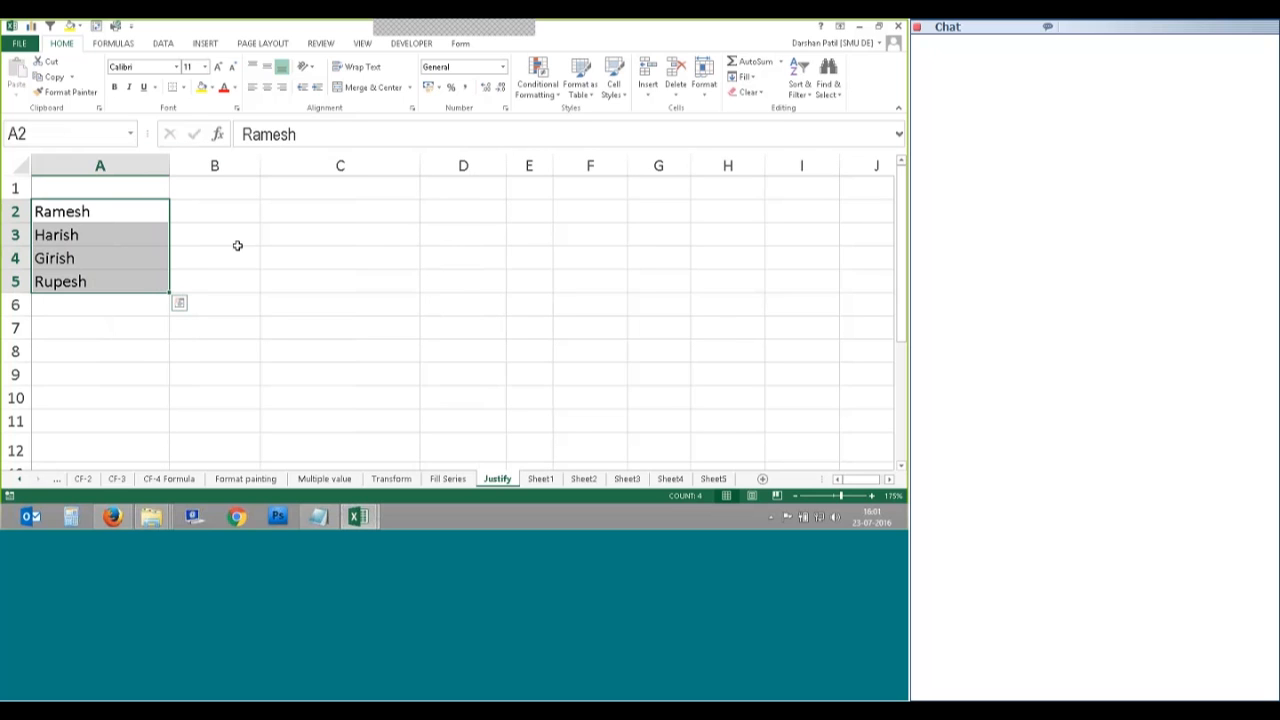
left_click_drag(123, 215, 113, 279)
left_click_drag(174, 166, 94, 166)
left_click(96, 304)
left_click(73, 220)
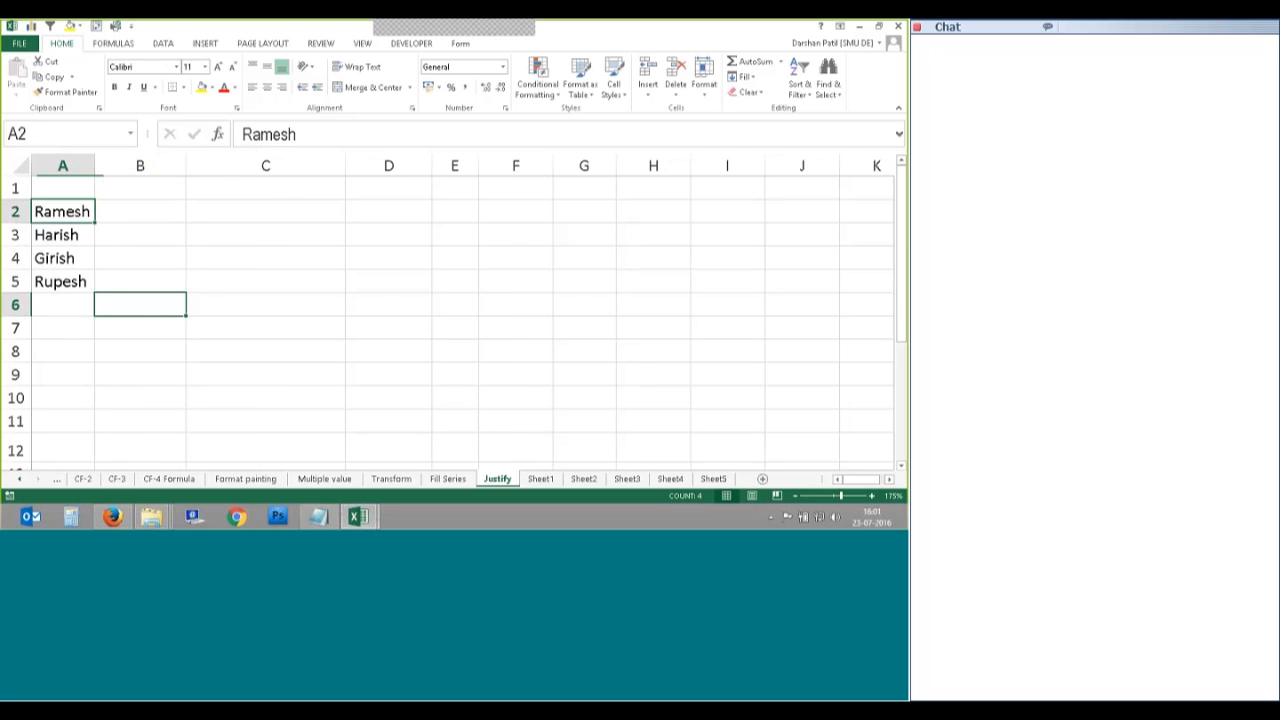
left_click(73, 278, "shift")
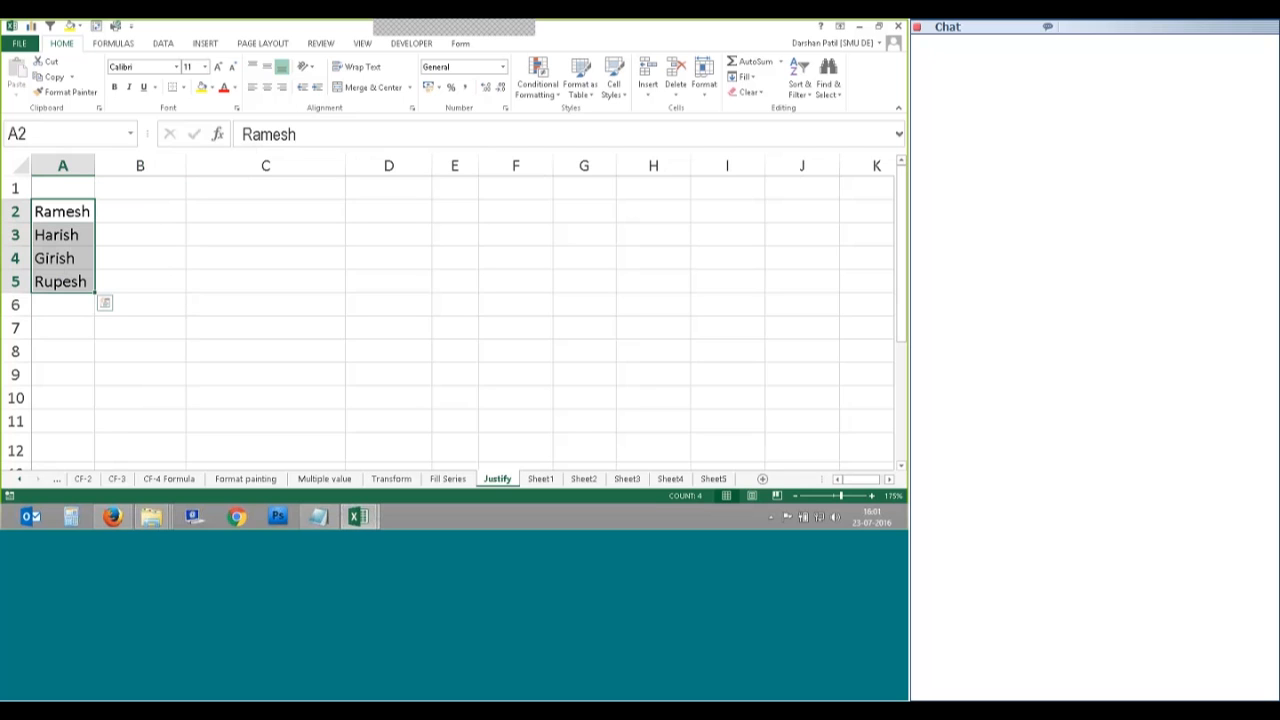
Step: Widen column A, Fill Justify the names, then undo the result
left_click_drag(95, 165, 188, 162)
left_click(746, 77)
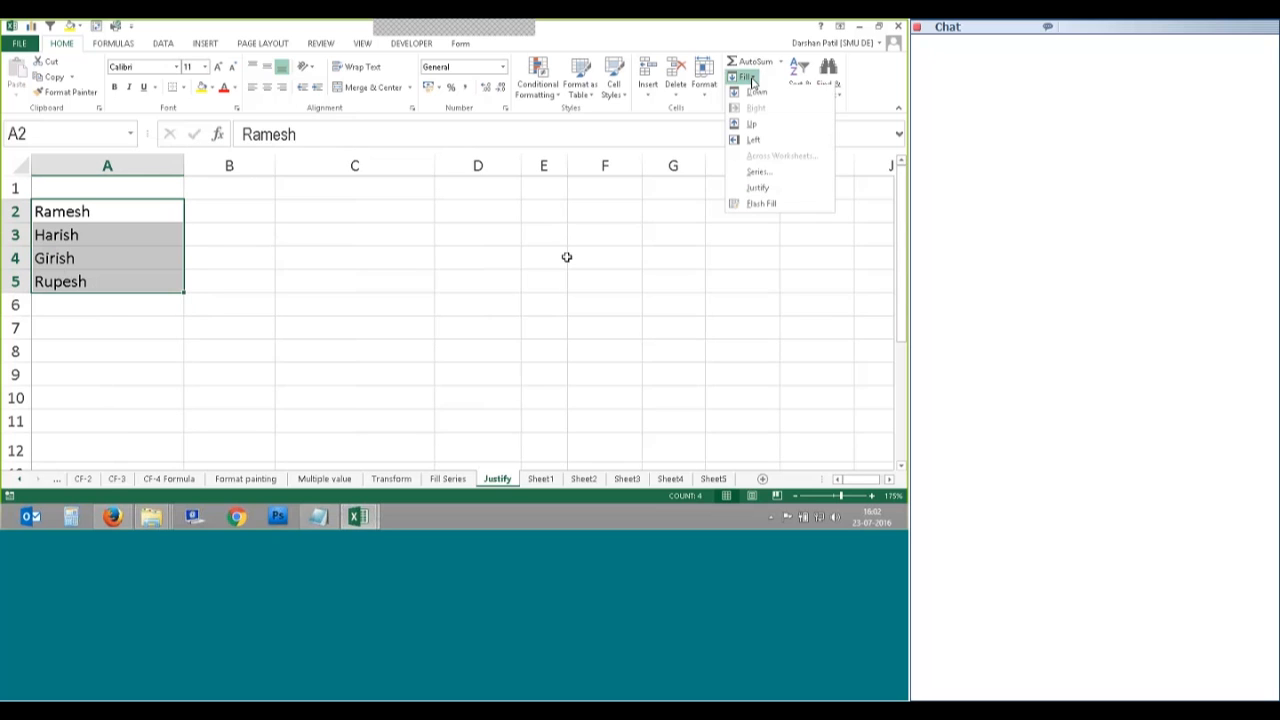
left_click(776, 192)
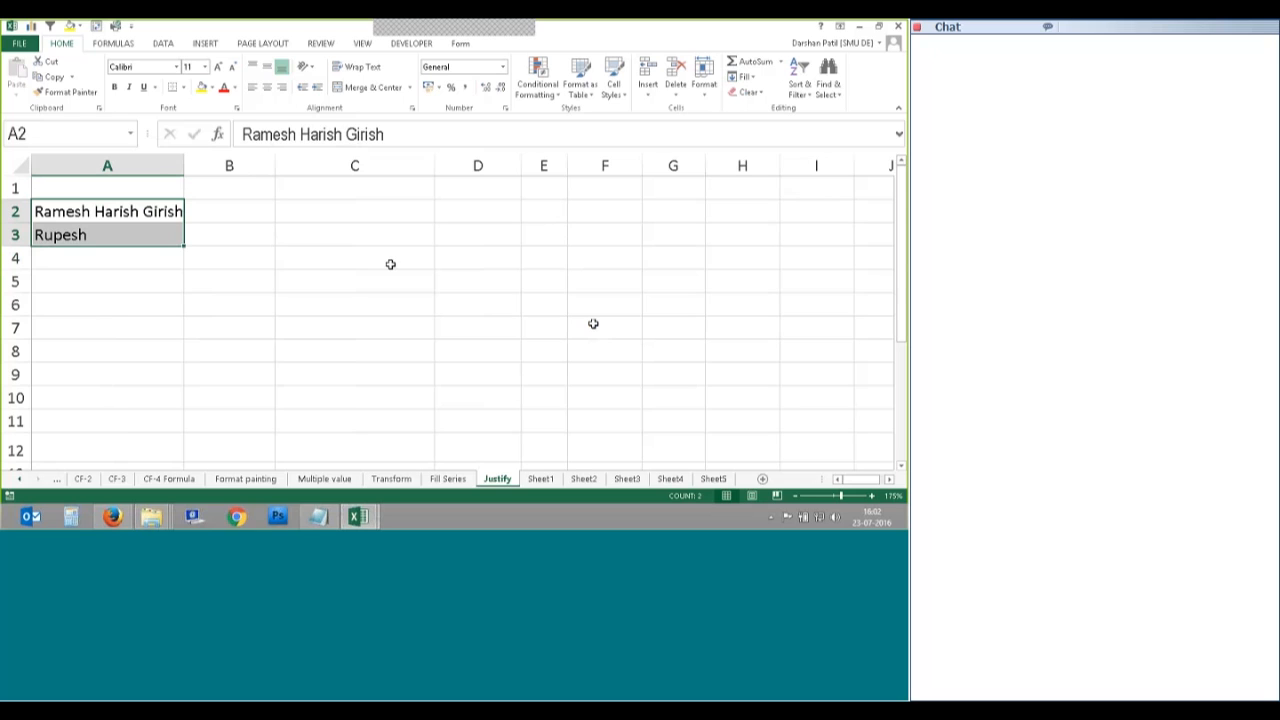
key("ctrl+z")
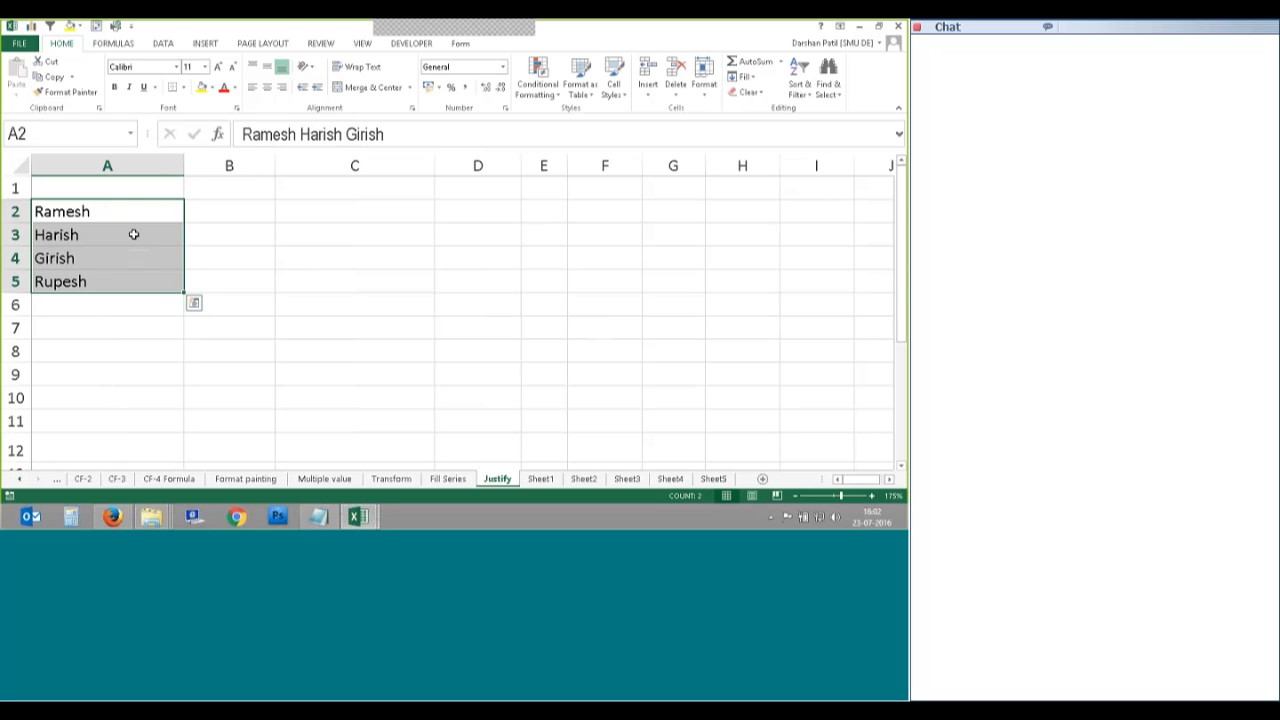
Step: At a slightly narrower column A, justify again into Ramesh Harish and Girish Rupesh
left_click_drag(184, 166, 172, 166)
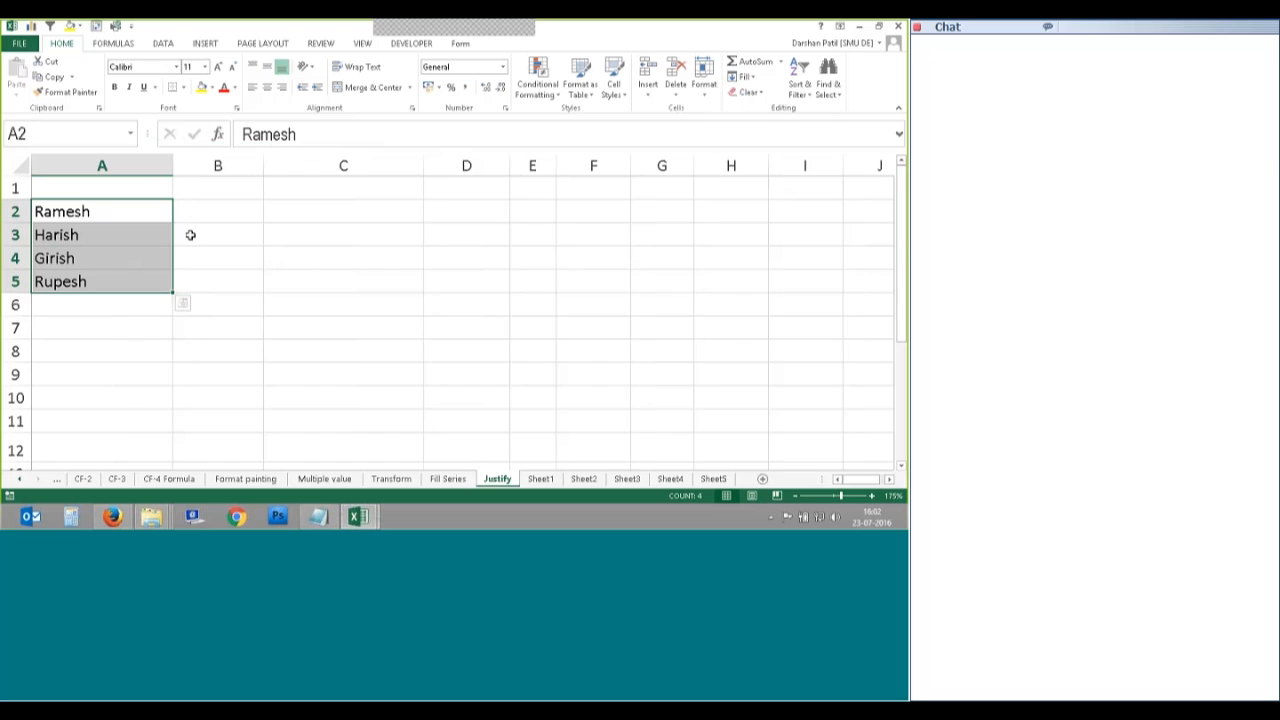
left_click(748, 78)
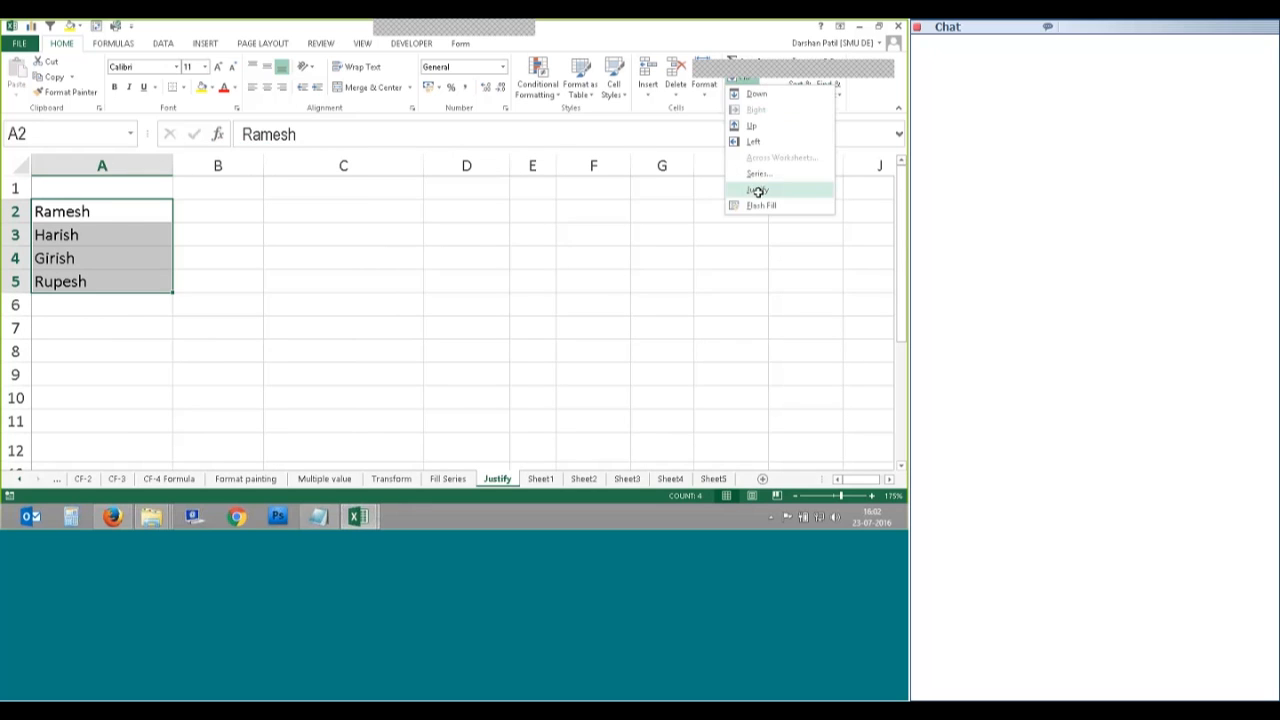
left_click(757, 190)
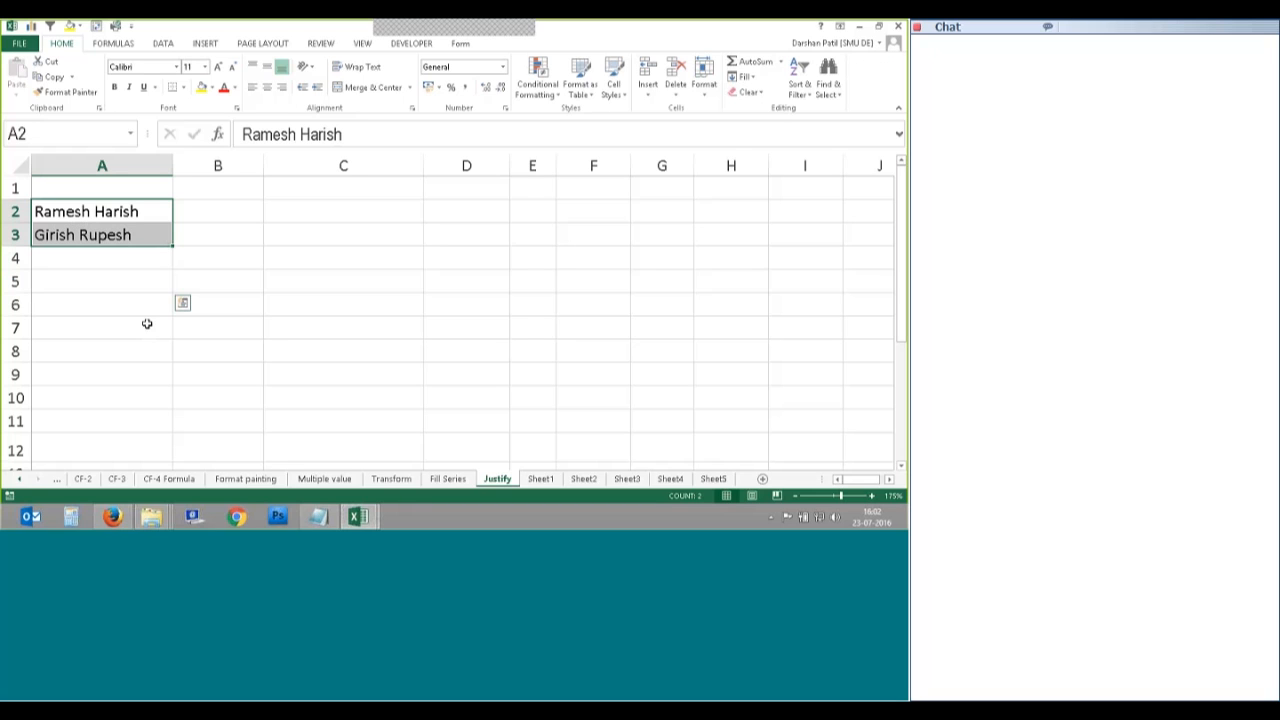
left_click(121, 262)
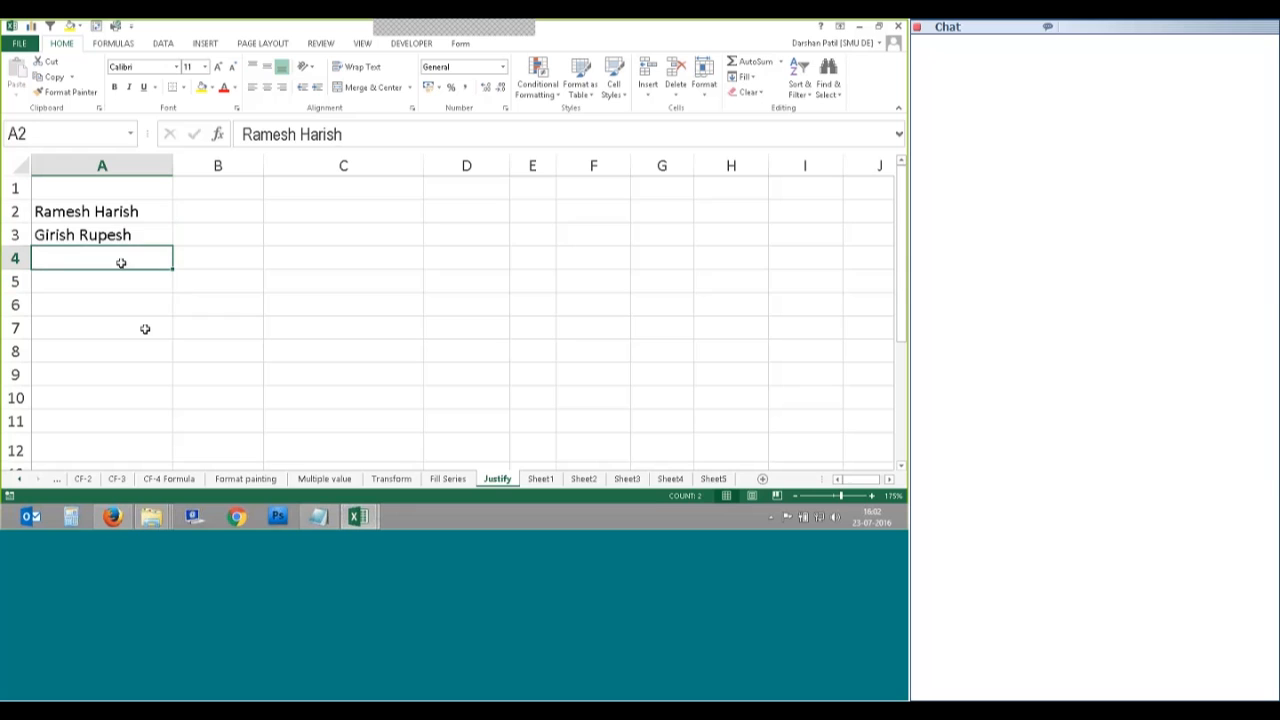
Step: Widen column A and justify A2:A3 into one cell, then narrow the column to fit
left_click_drag(100, 211, 145, 238)
left_click_drag(172, 165, 413, 185)
left_click(745, 77)
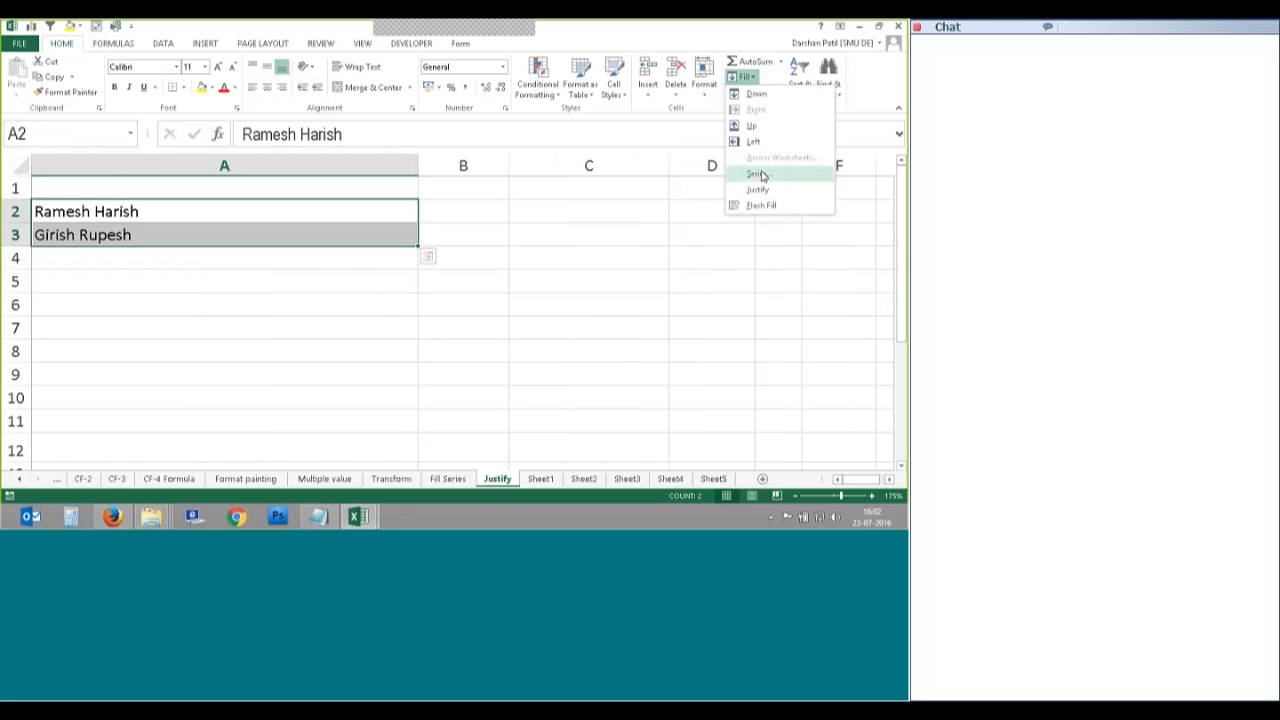
left_click(757, 189)
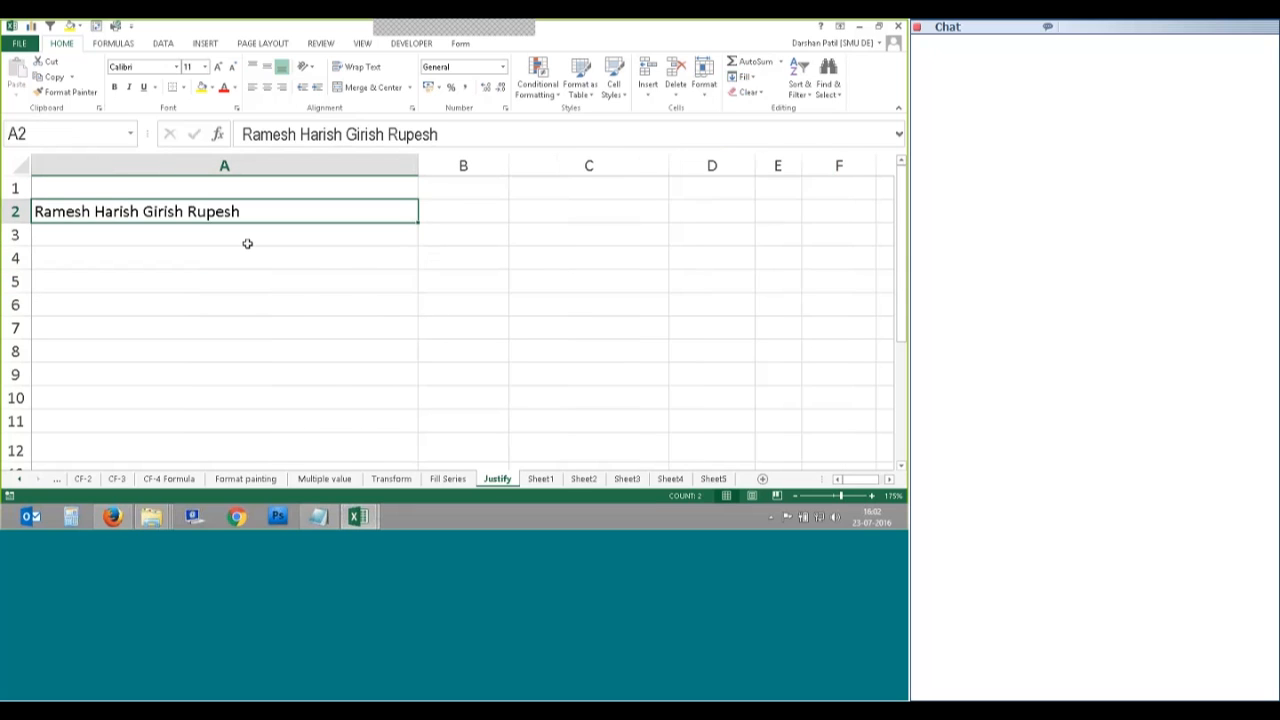
left_click(190, 213)
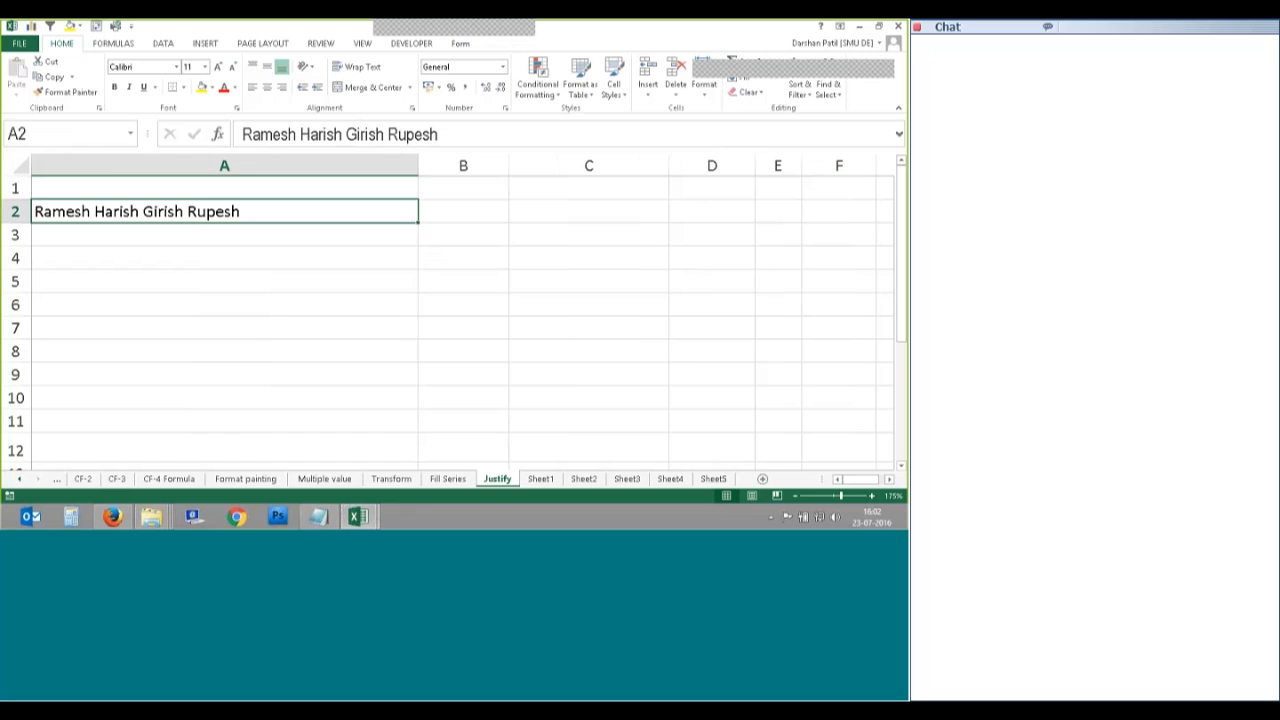
left_click_drag(418, 165, 267, 170)
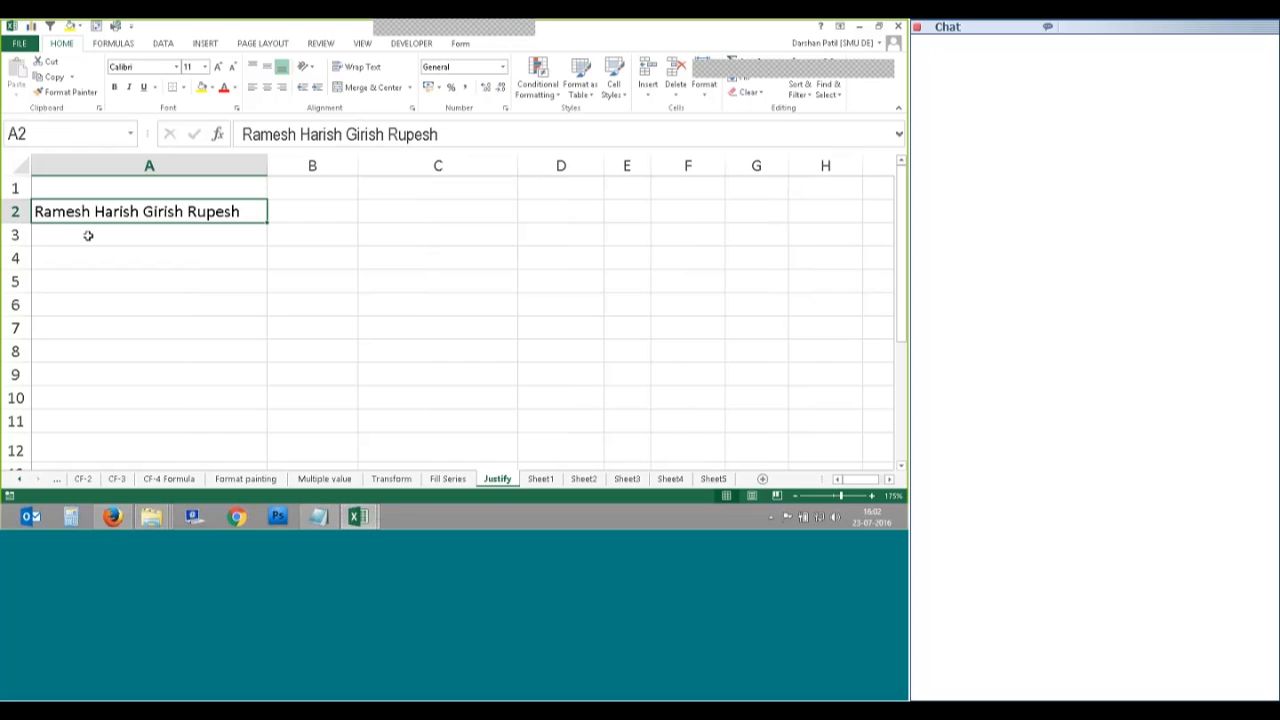
Step: Edit A2 to read 'Ram esh Har ish Gir ish Rup esh'
double_click(65, 214)
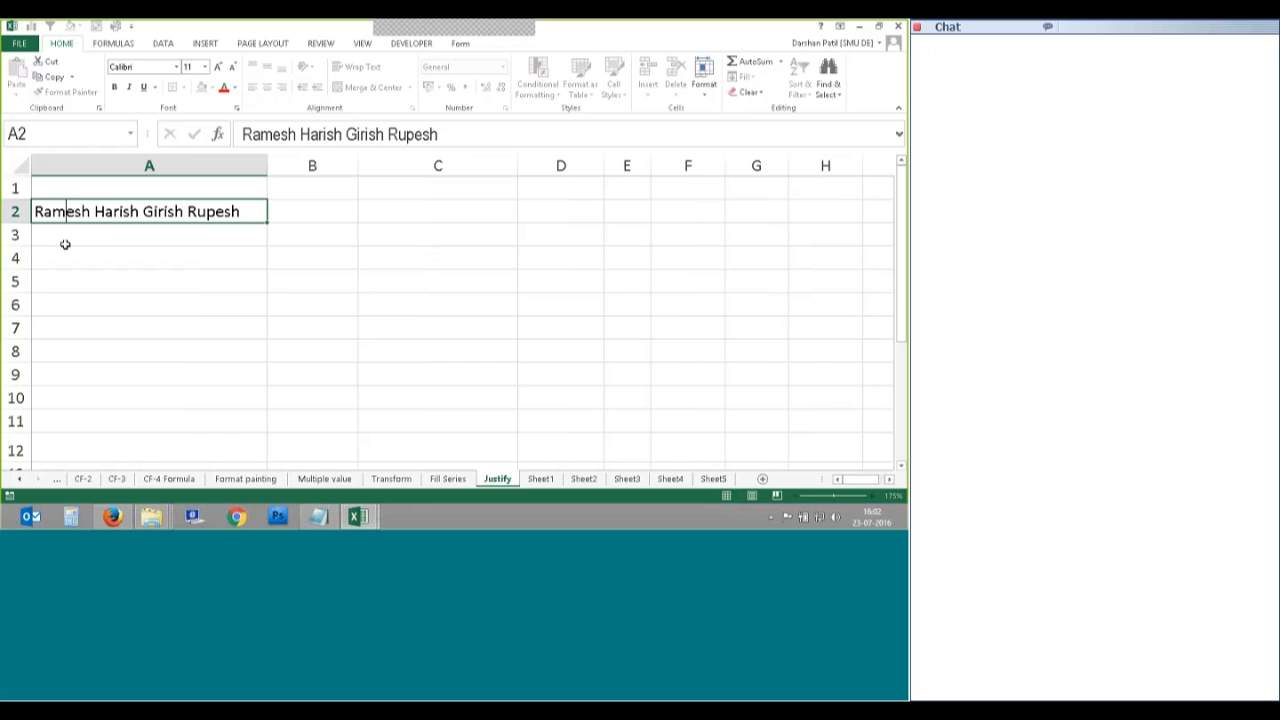
key("Right")
key("Right")
key("Right")
key("Right")
key("Right")
key("Right")
key("Right")
key("Right")
key("Right")
key("Right")
key("Right")
key("Right")
key("Right")
key("Right")
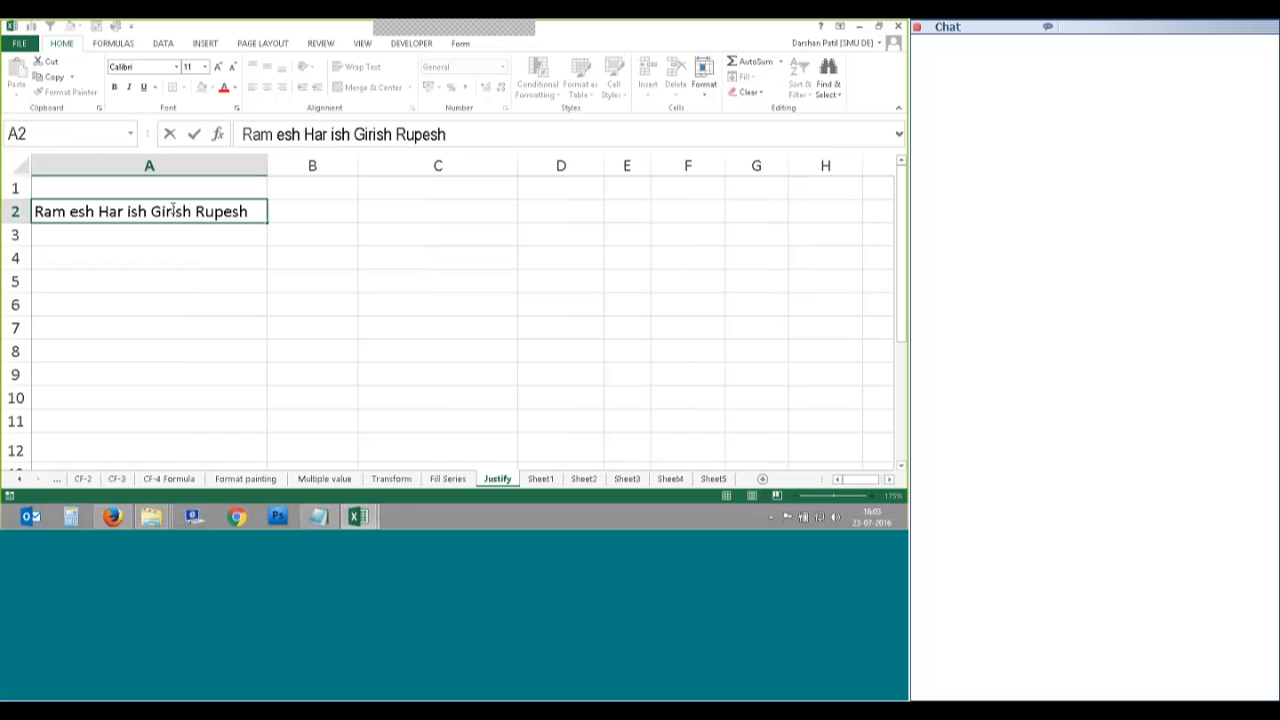
left_click(226, 250)
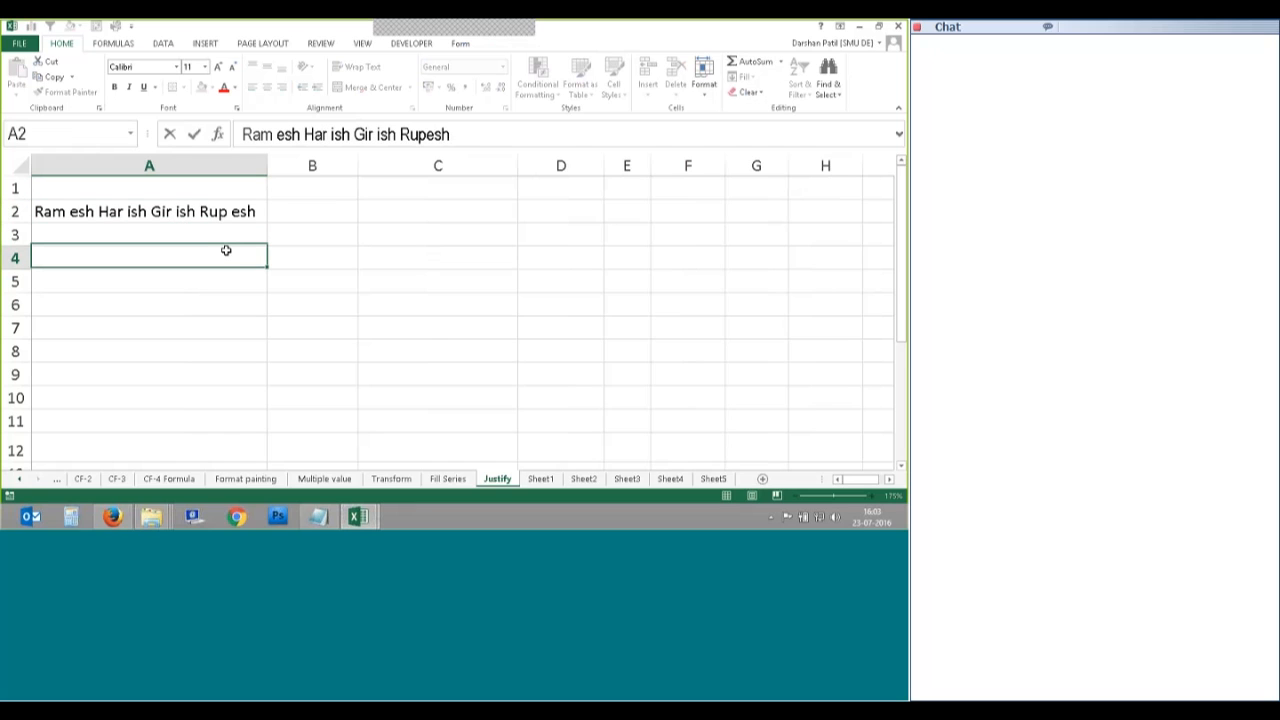
left_click(166, 209)
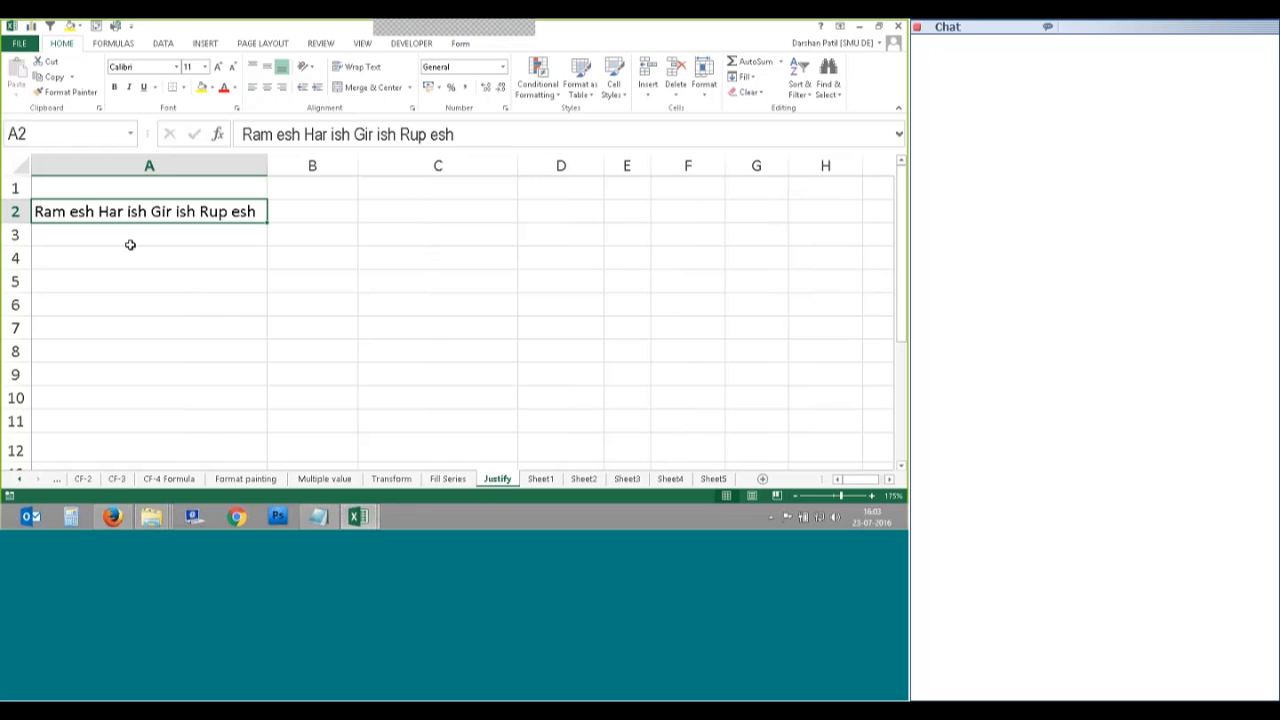
Step: Make column A very narrow and Fill Justify A2's text, accepting the overflow warning
left_click_drag(267, 165, 97, 191)
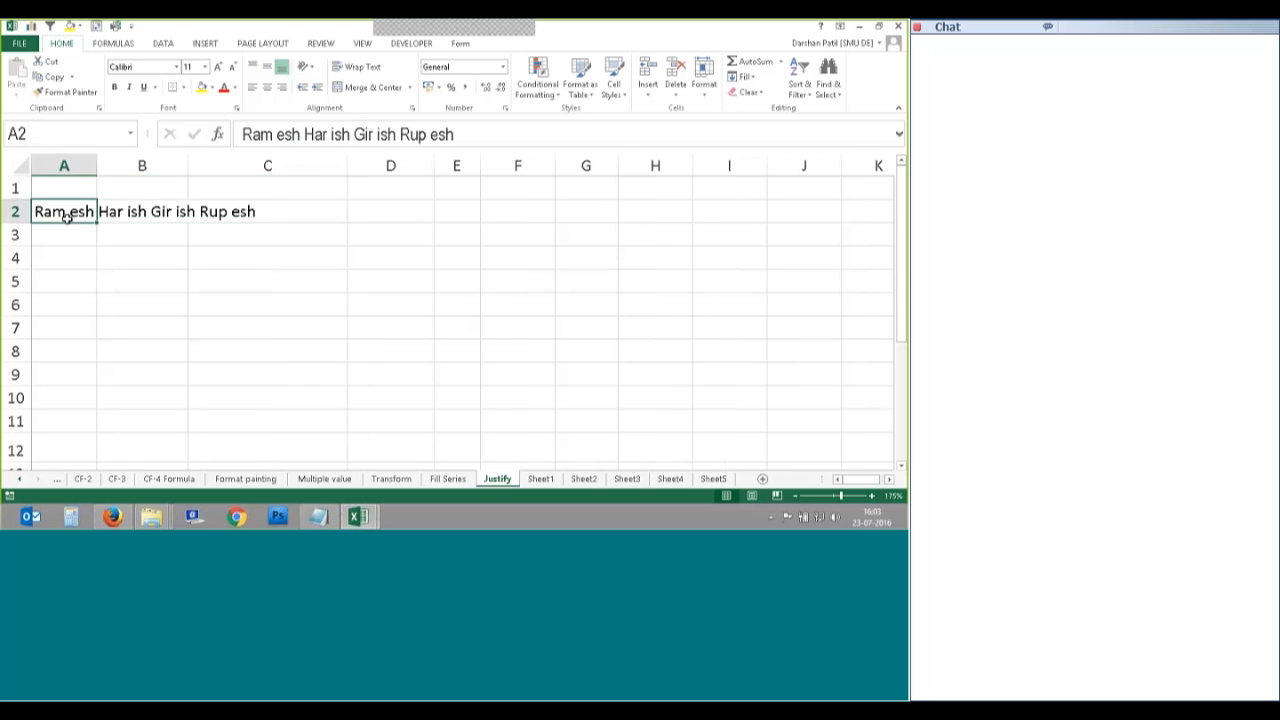
left_click_drag(97, 165, 67, 165)
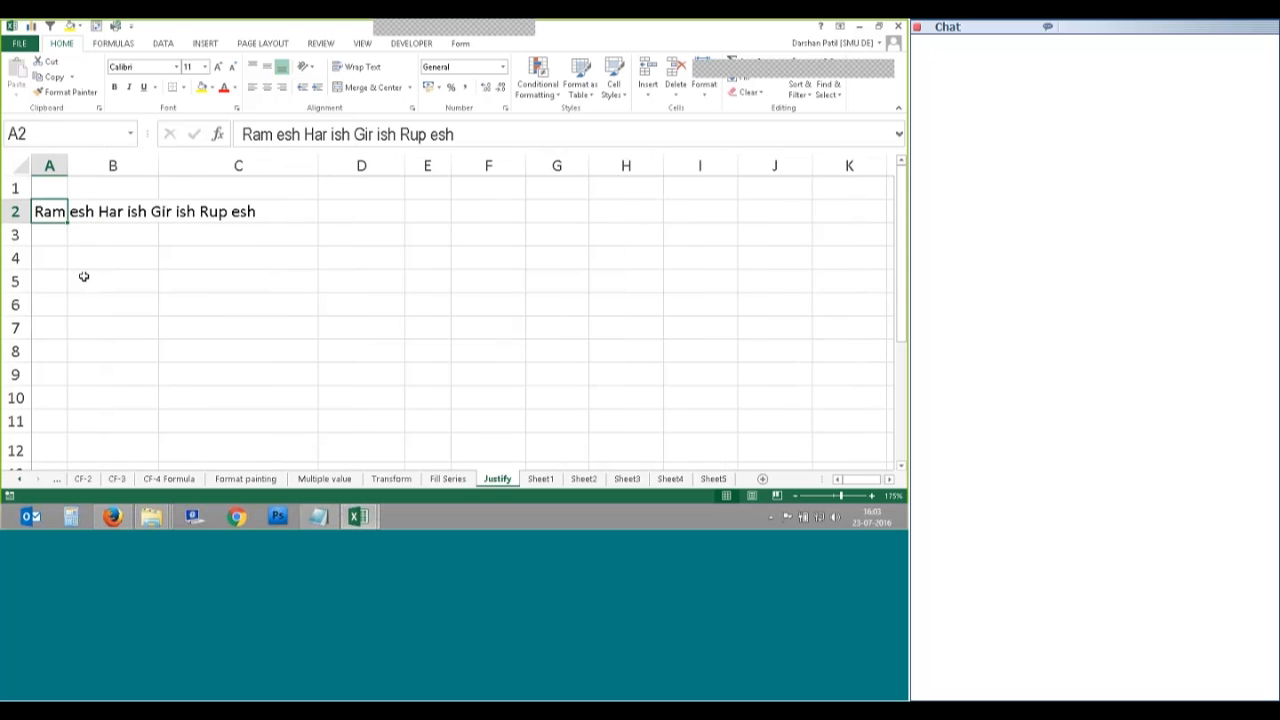
left_click(744, 78)
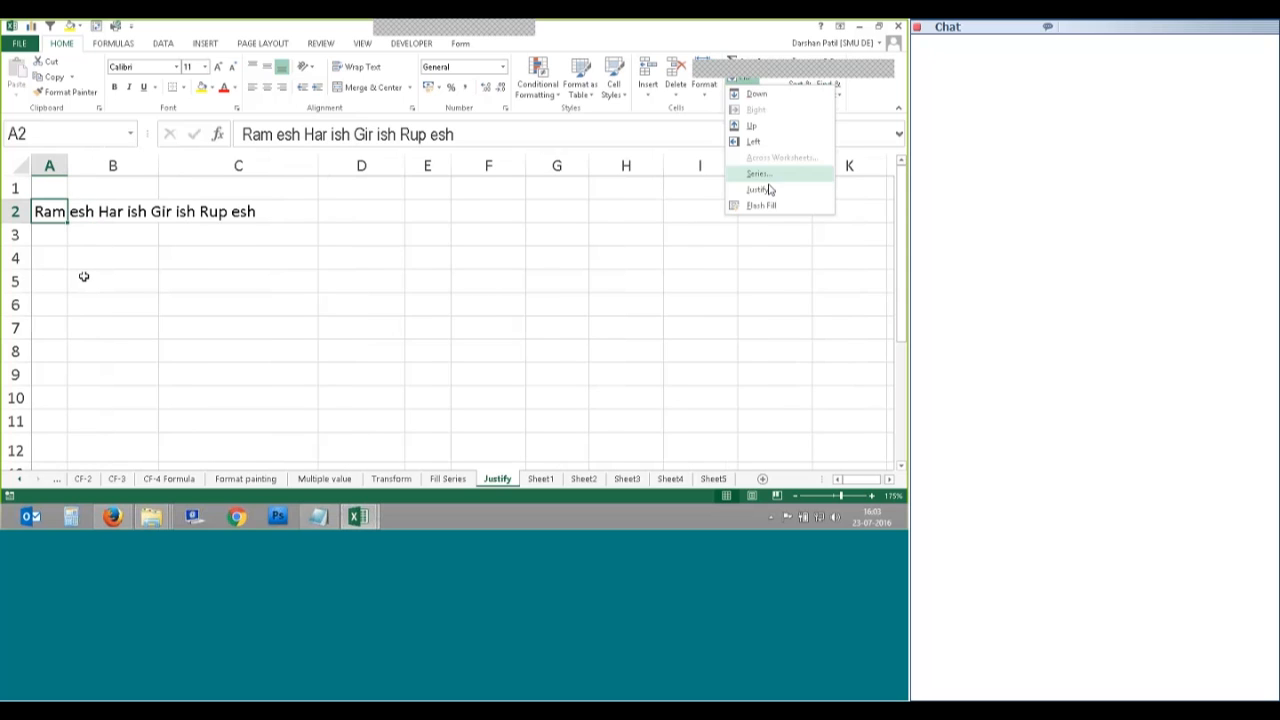
left_click(771, 191)
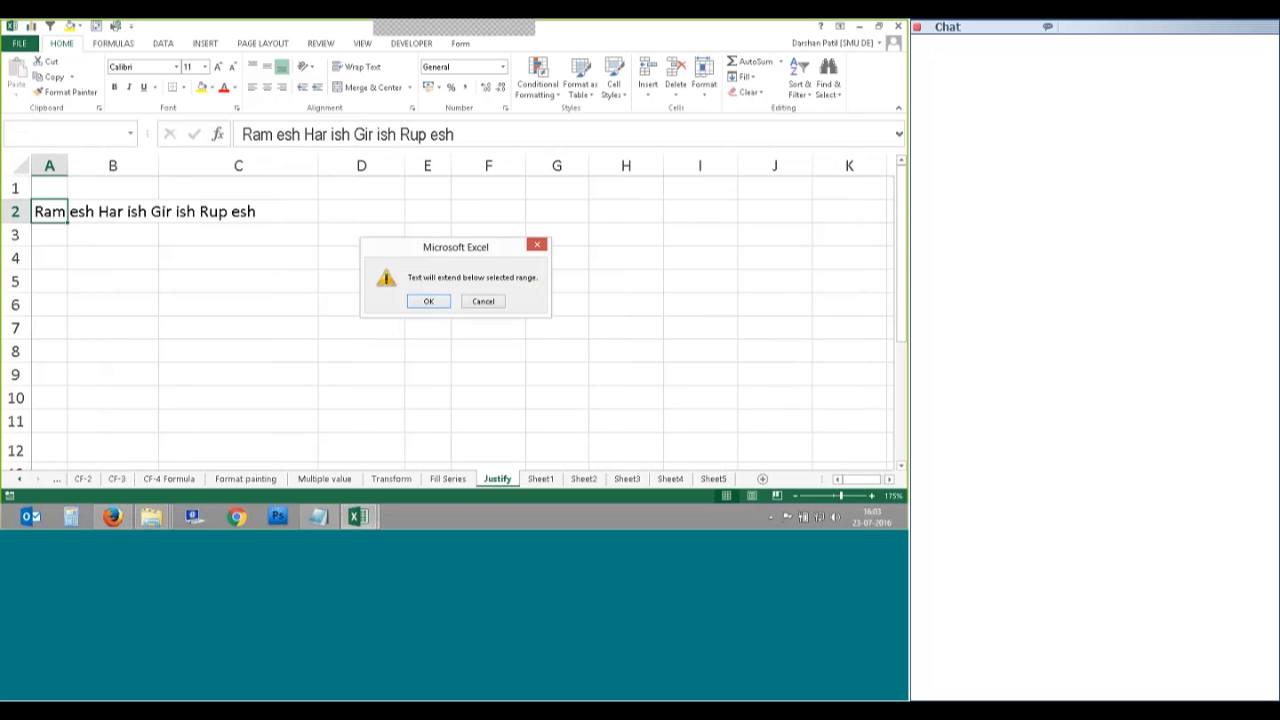
left_click(428, 302)
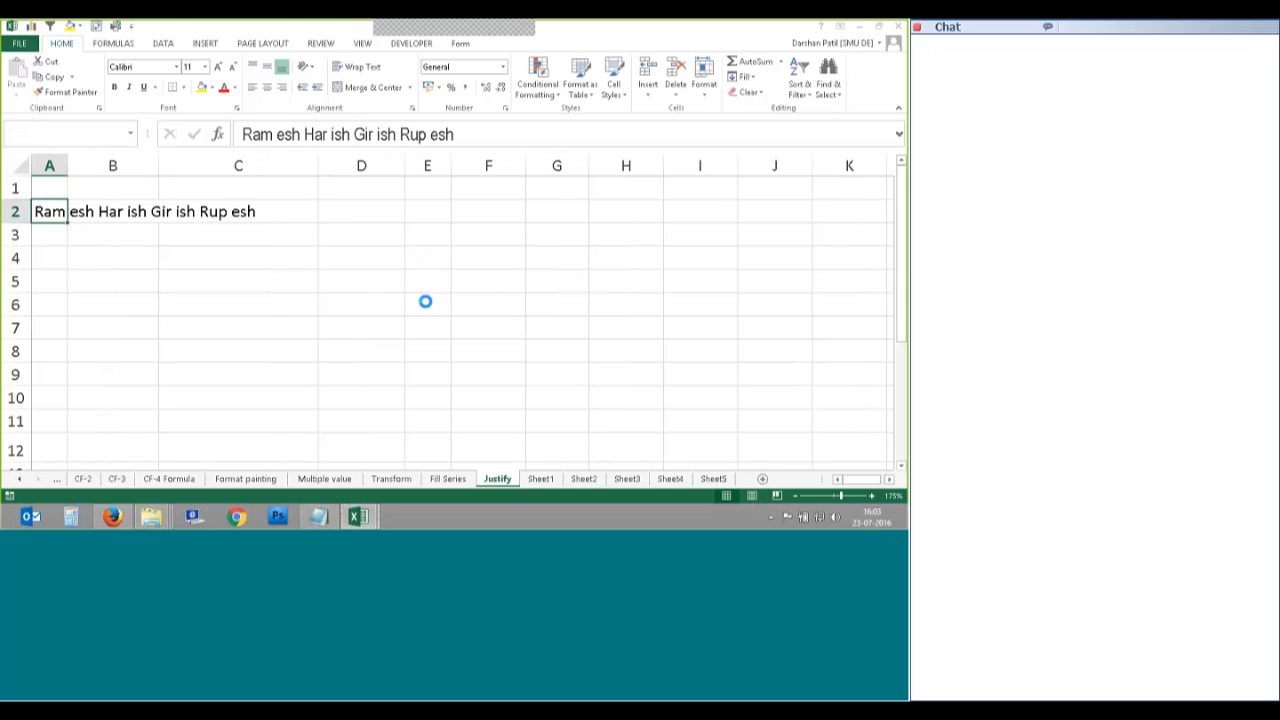
Step: Widen column A and check the fragments esh in A3 and ish in A5
mouse_move(67, 165)
left_mouse_down()
mouse_move(114, 163)
mouse_move(116, 175)
left_mouse_up()
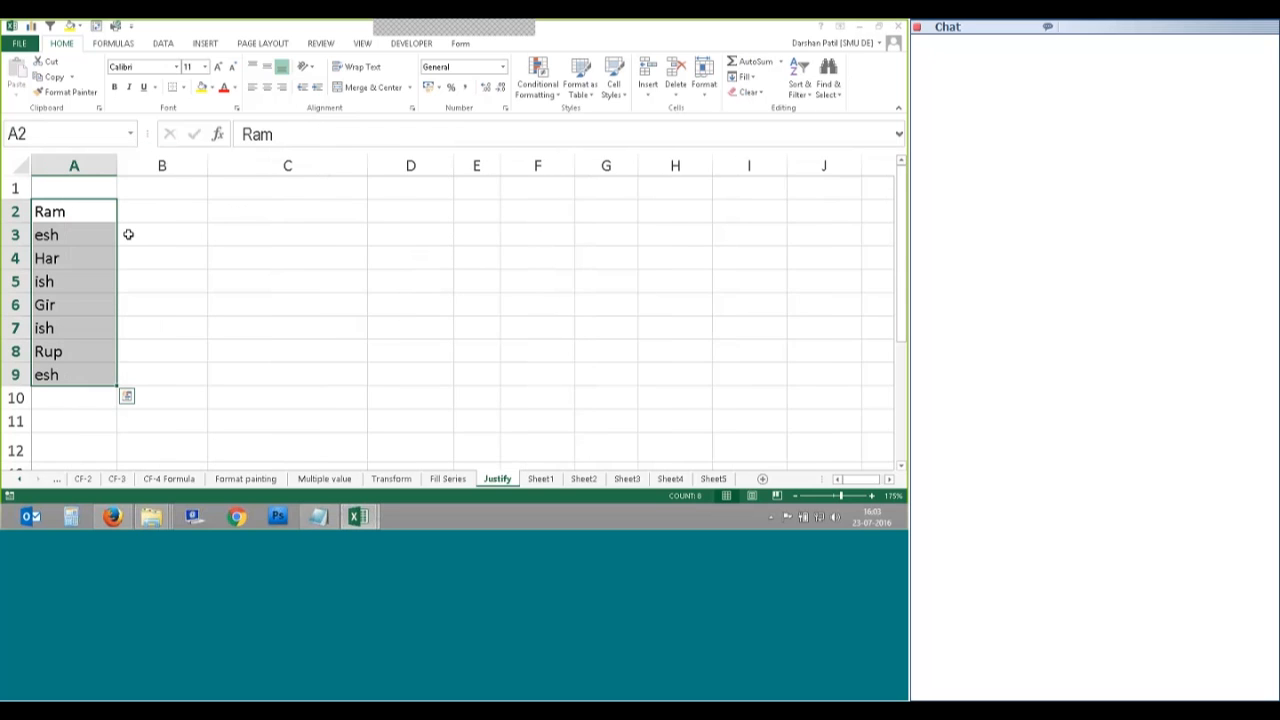
left_click(109, 233)
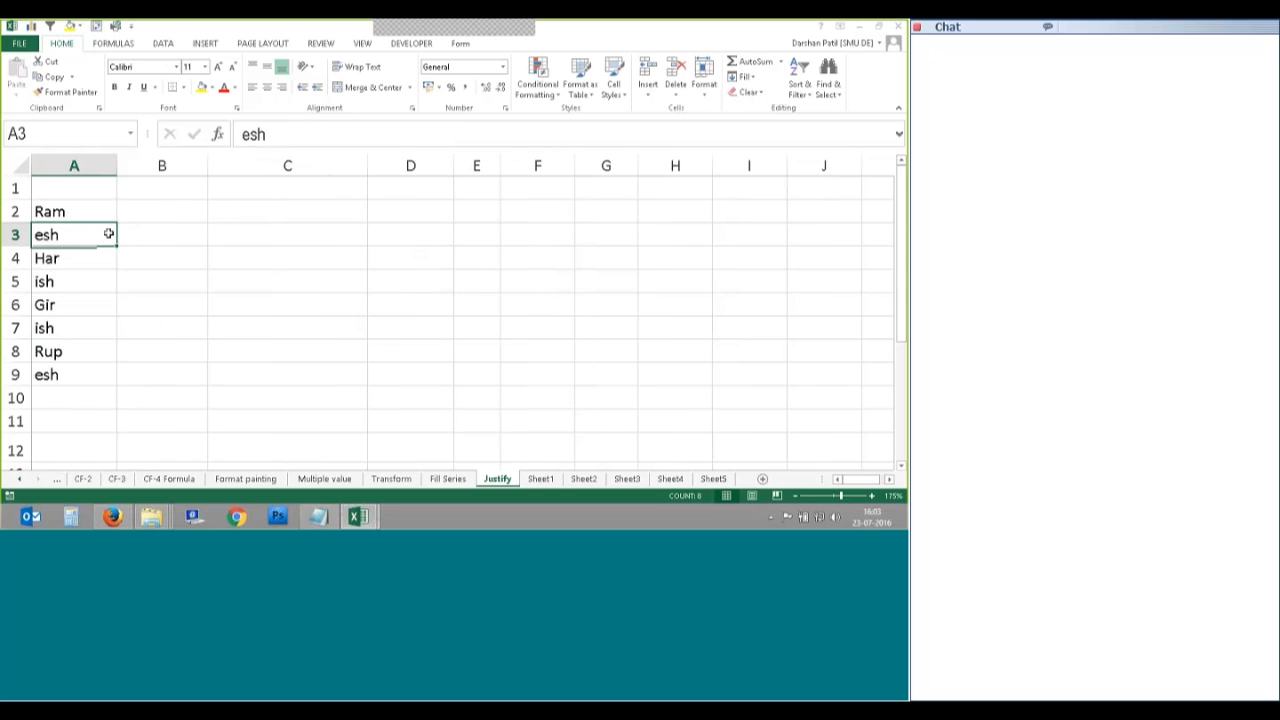
left_click(84, 260)
left_click(73, 278)
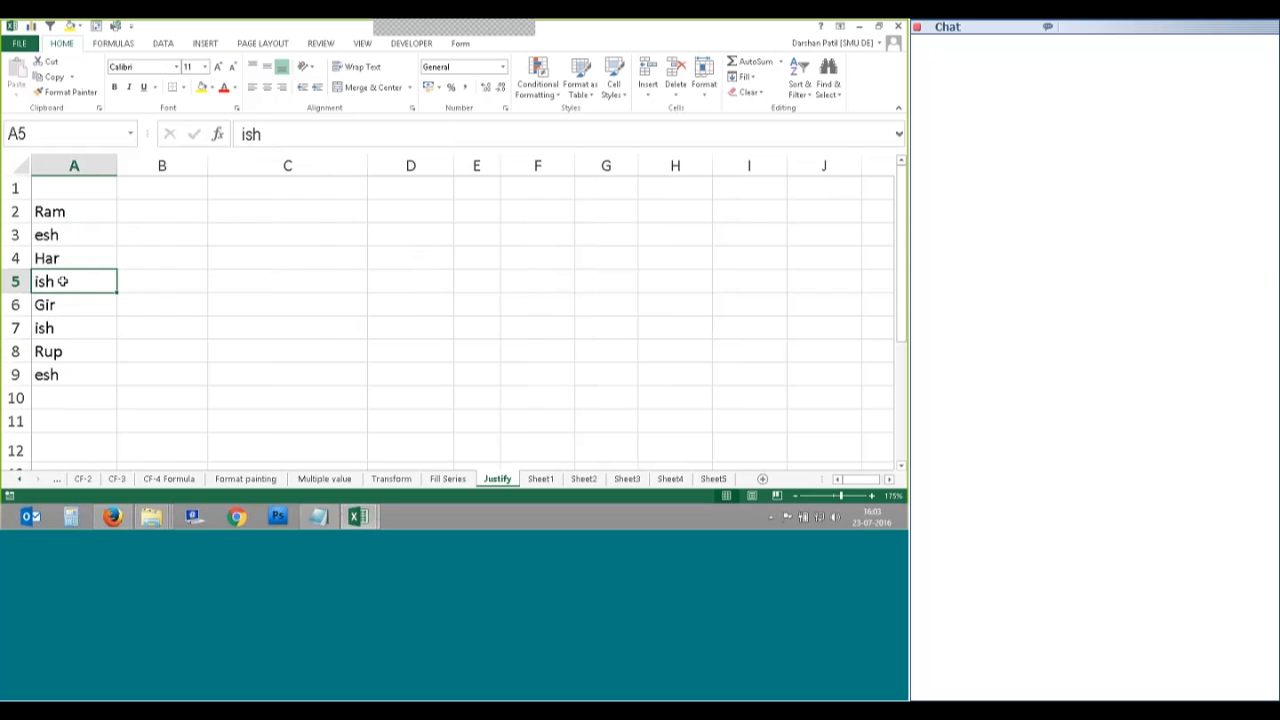
Step: Undo the Justify split so A2 again holds all four names on one line
key("ctrl+z")
key("ctrl+z")
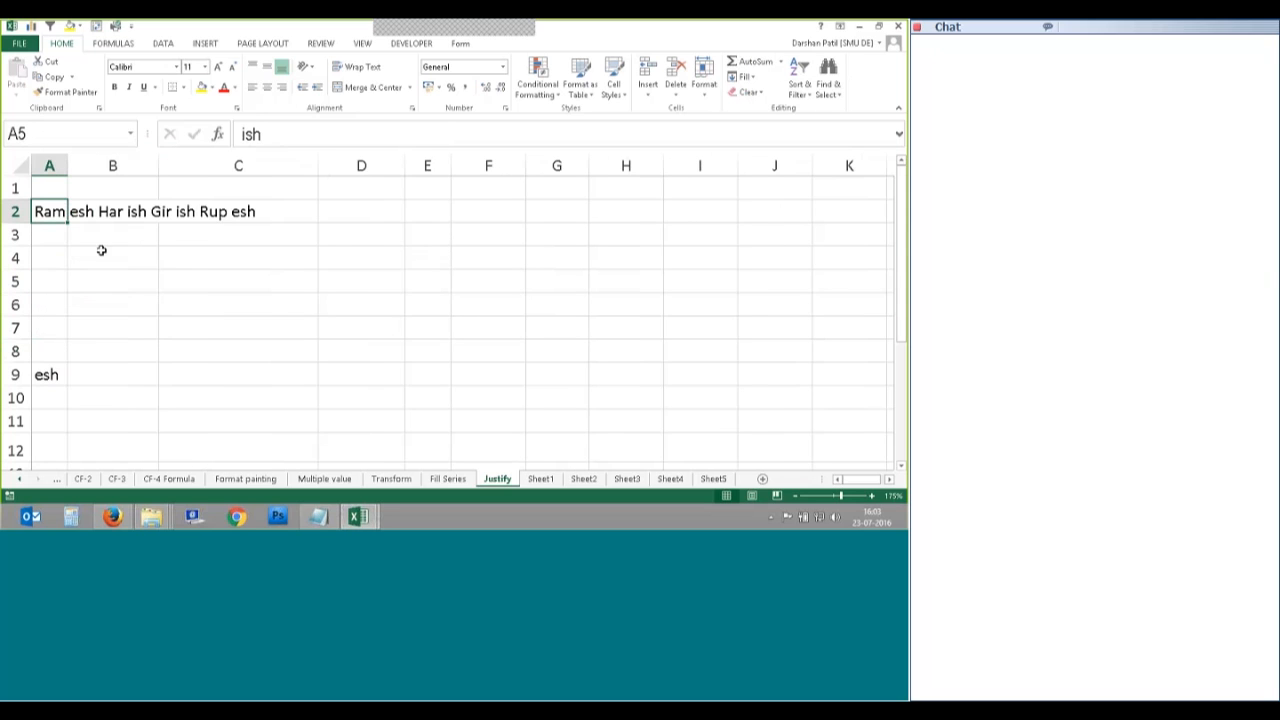
key("ctrl+z")
key("ctrl+z")
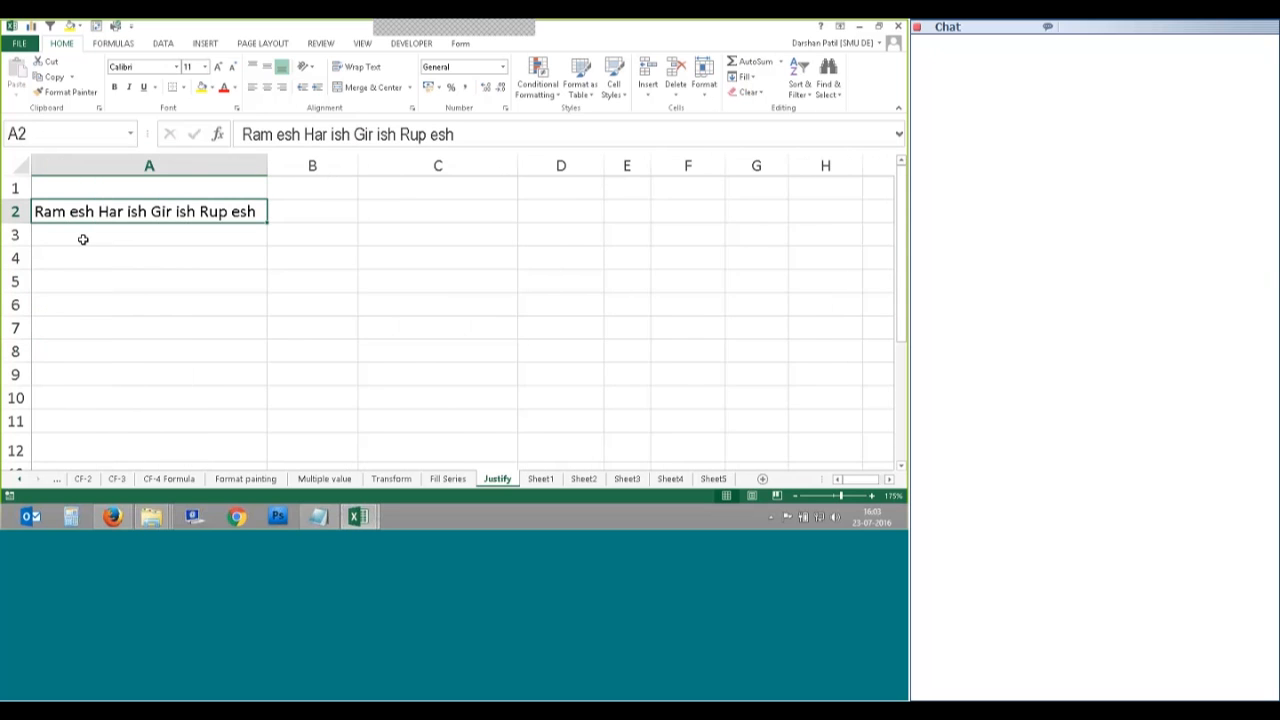
key("ctrl+z")
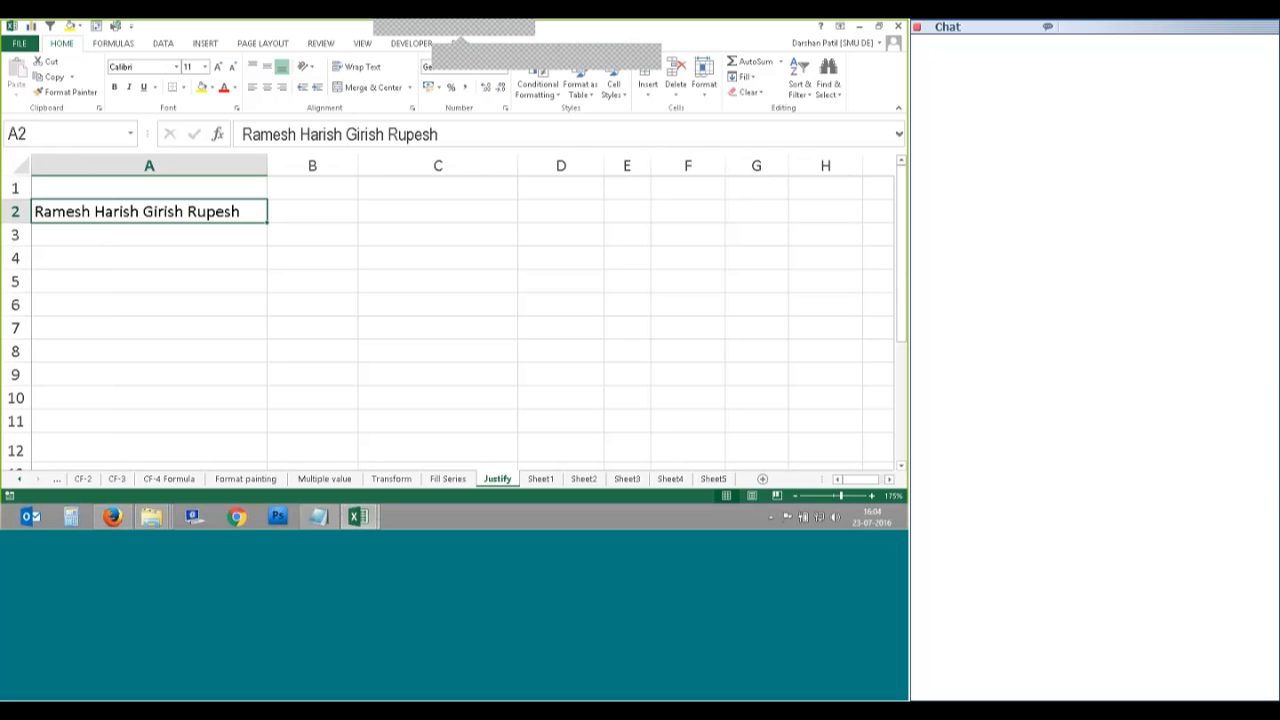
left_click(611, 50)
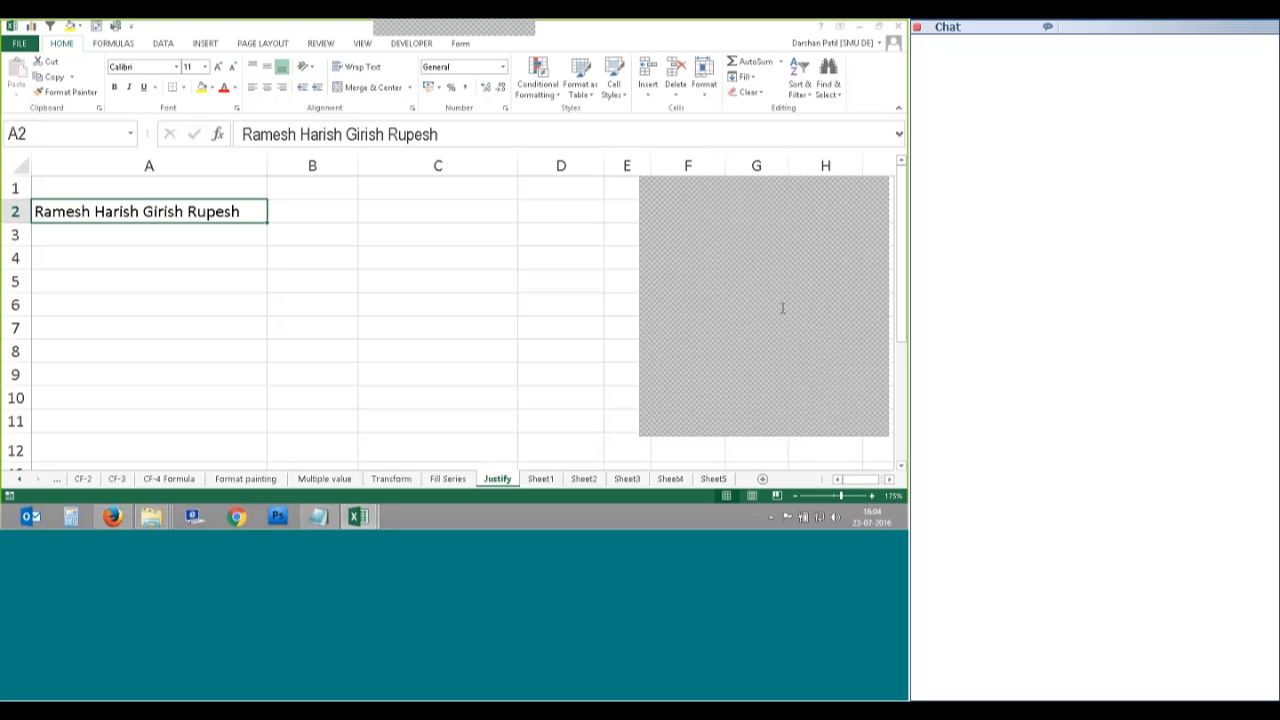
Step: Narrow column A to fit A2's four names
left_click(240, 251)
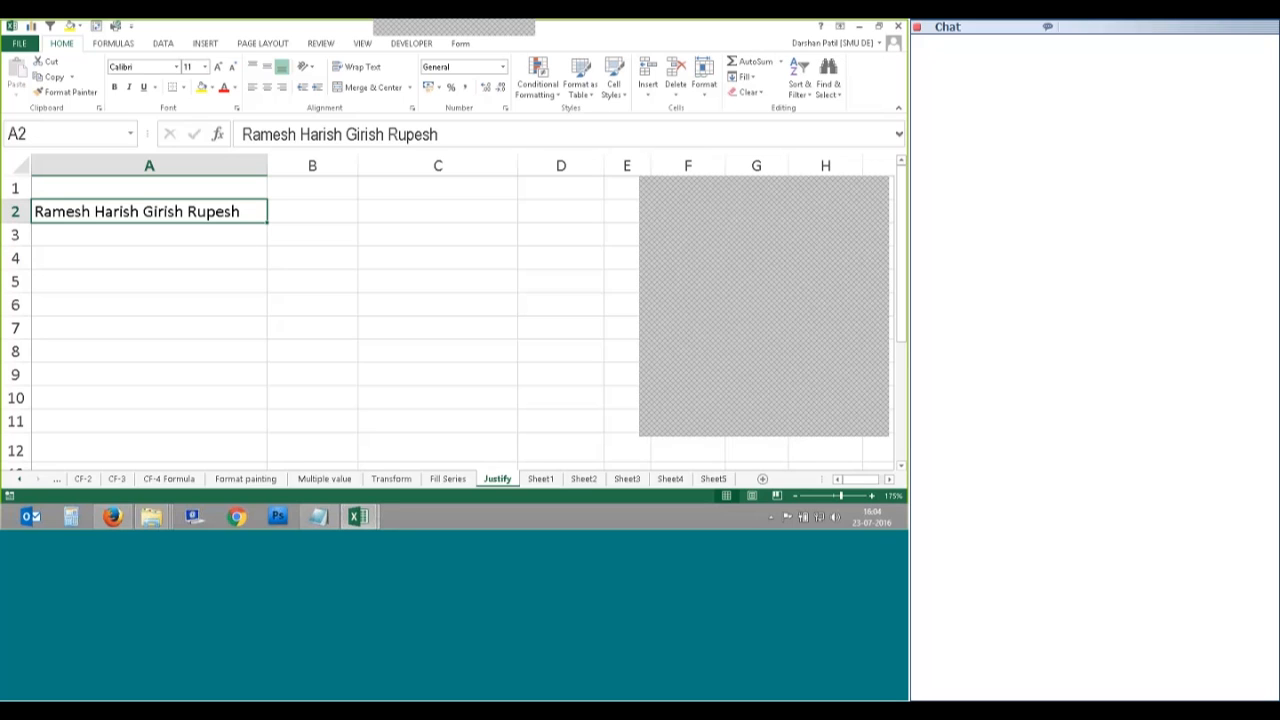
left_click_drag(267, 166, 240, 167)
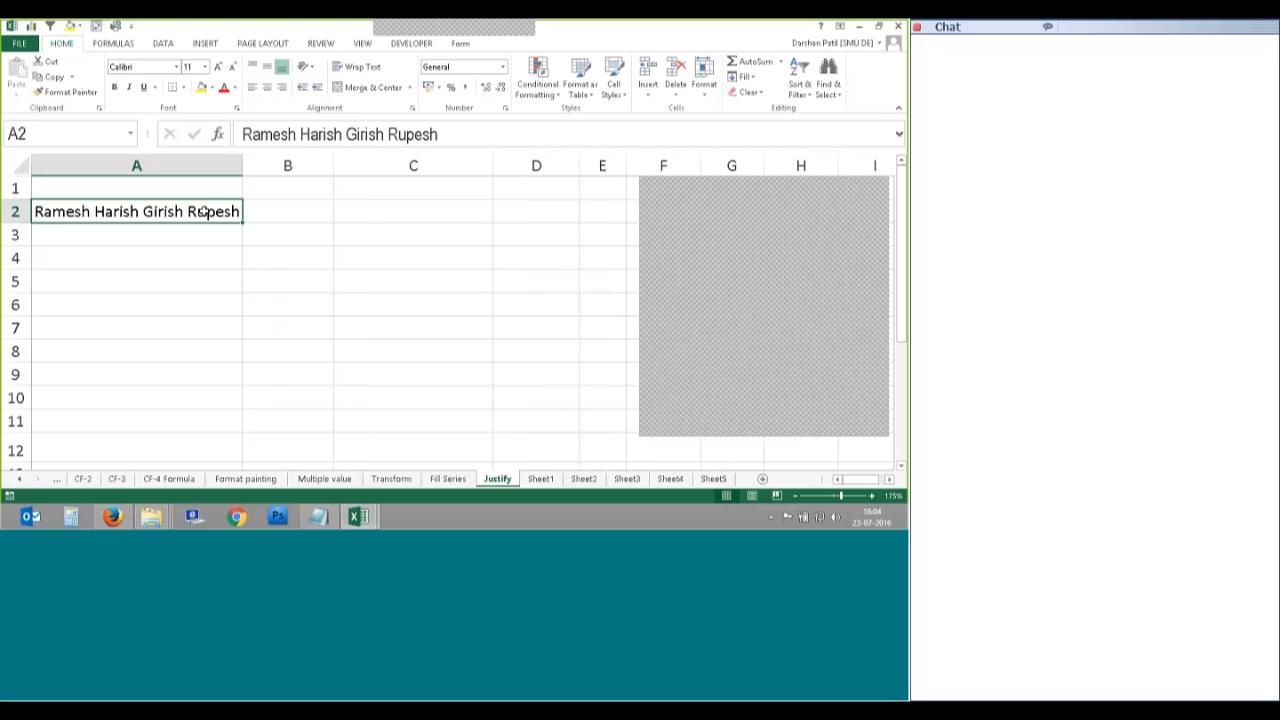
left_click_drag(703, 190, 772, 264)
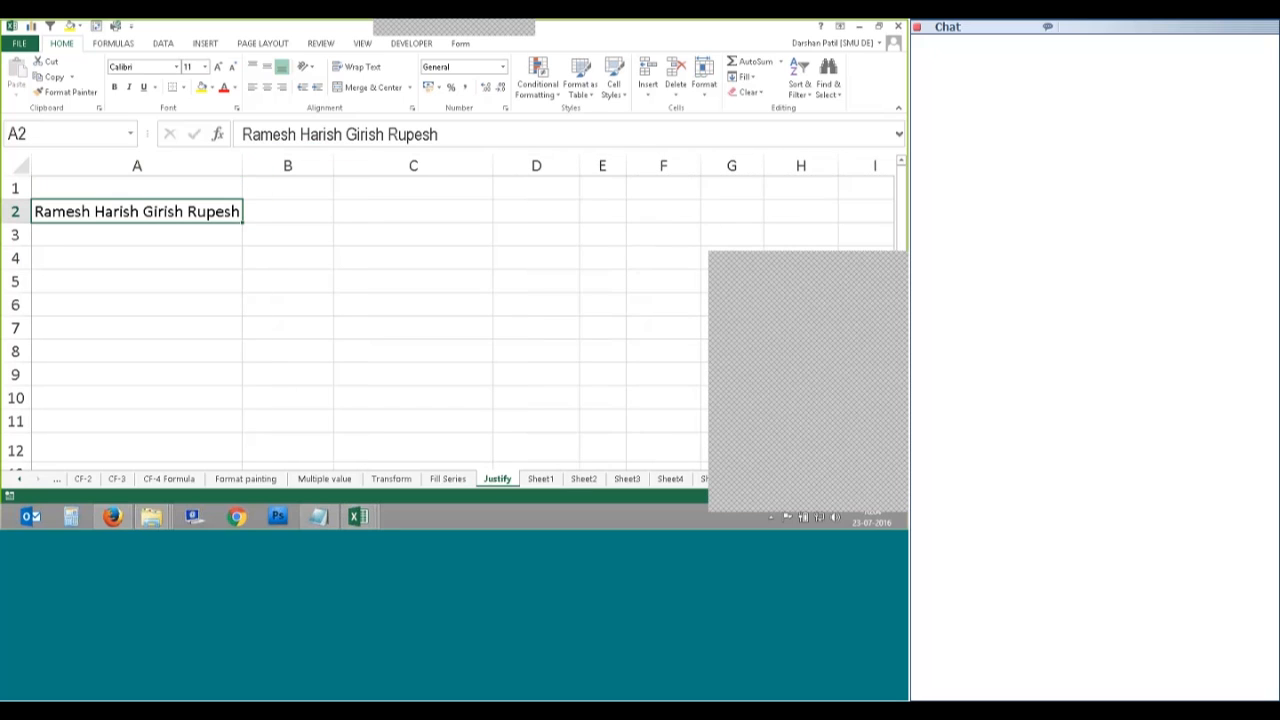
left_click(163, 43)
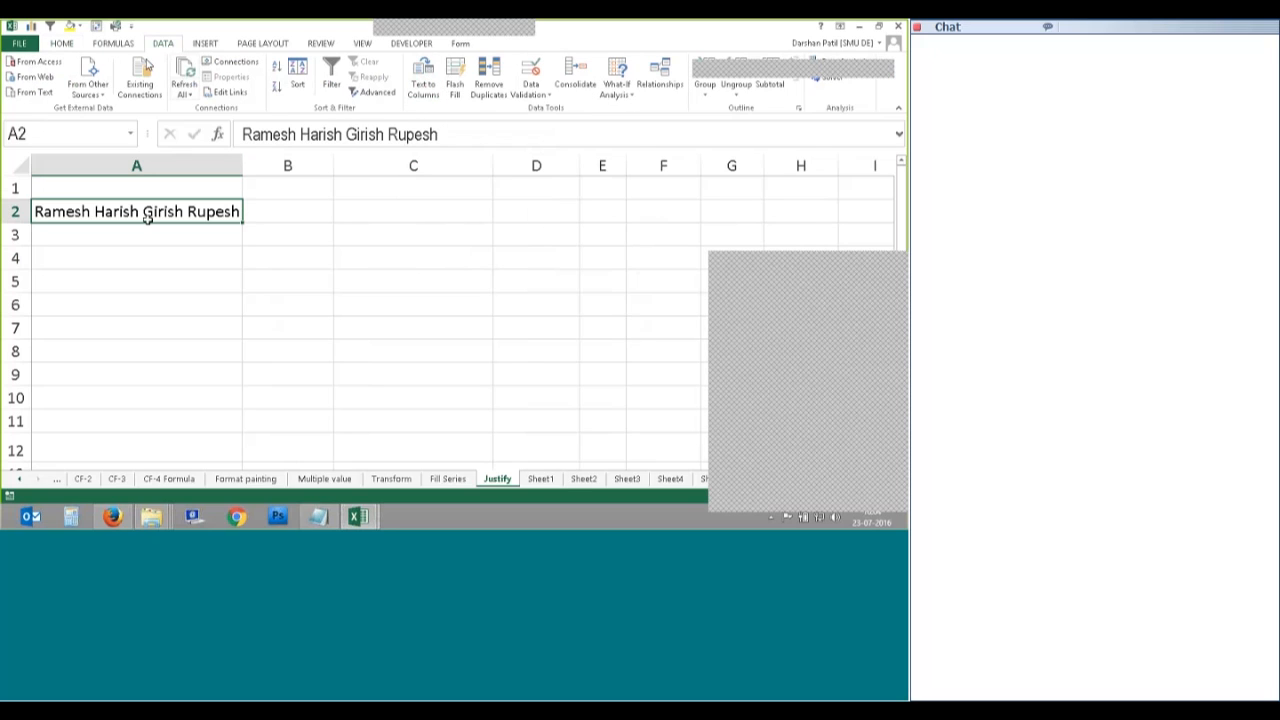
Step: Split A2 with Text to Columns using fixed width and General format, then undo the split
left_click(424, 76)
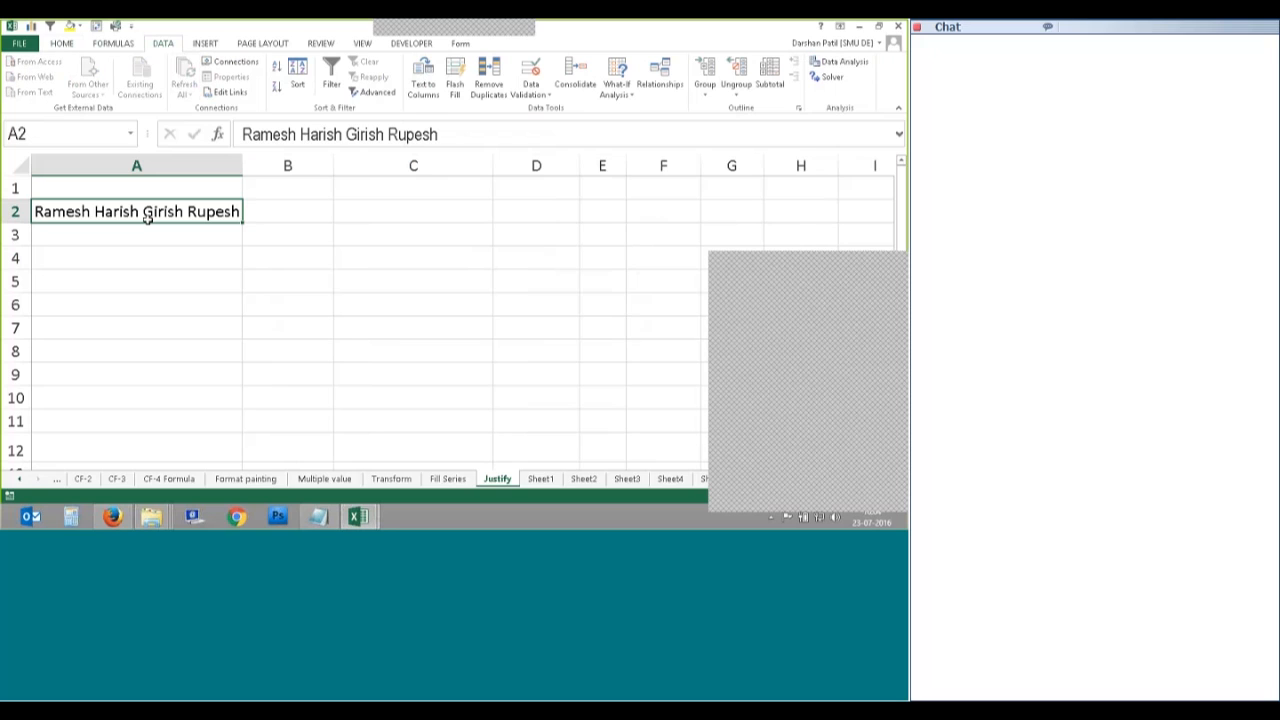
left_click_drag(514, 163, 679, 150)
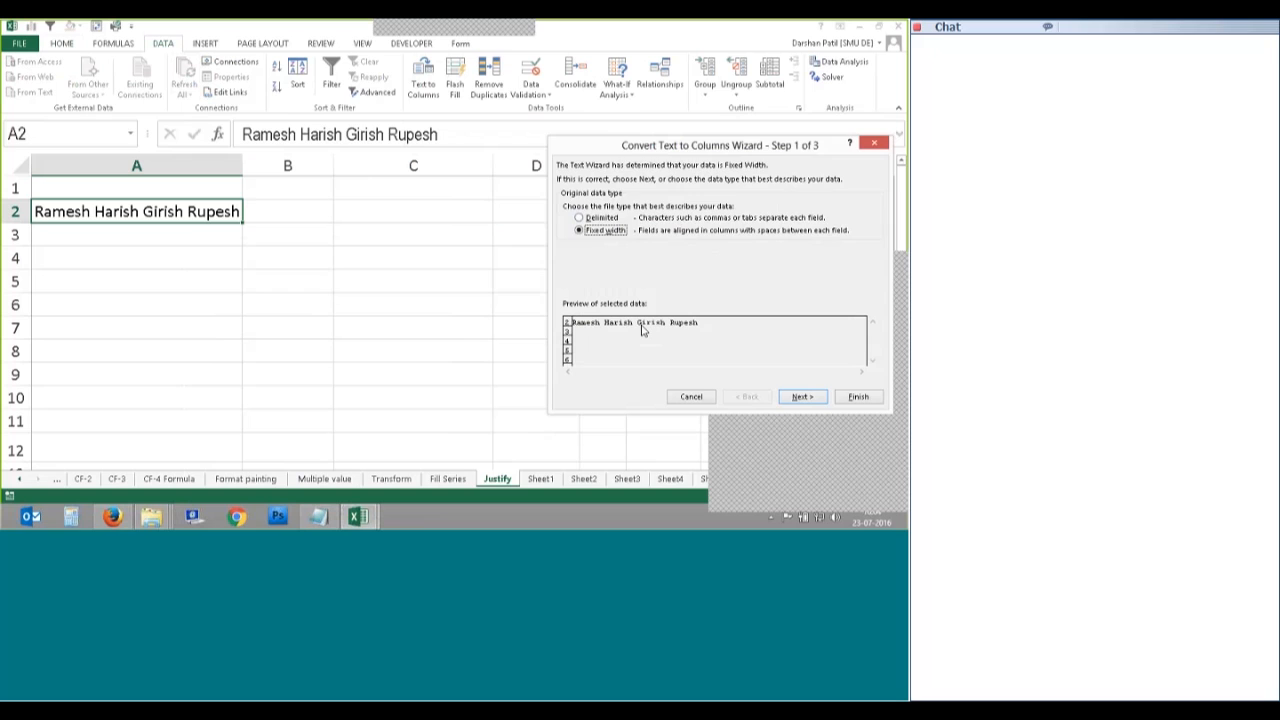
key("Return")
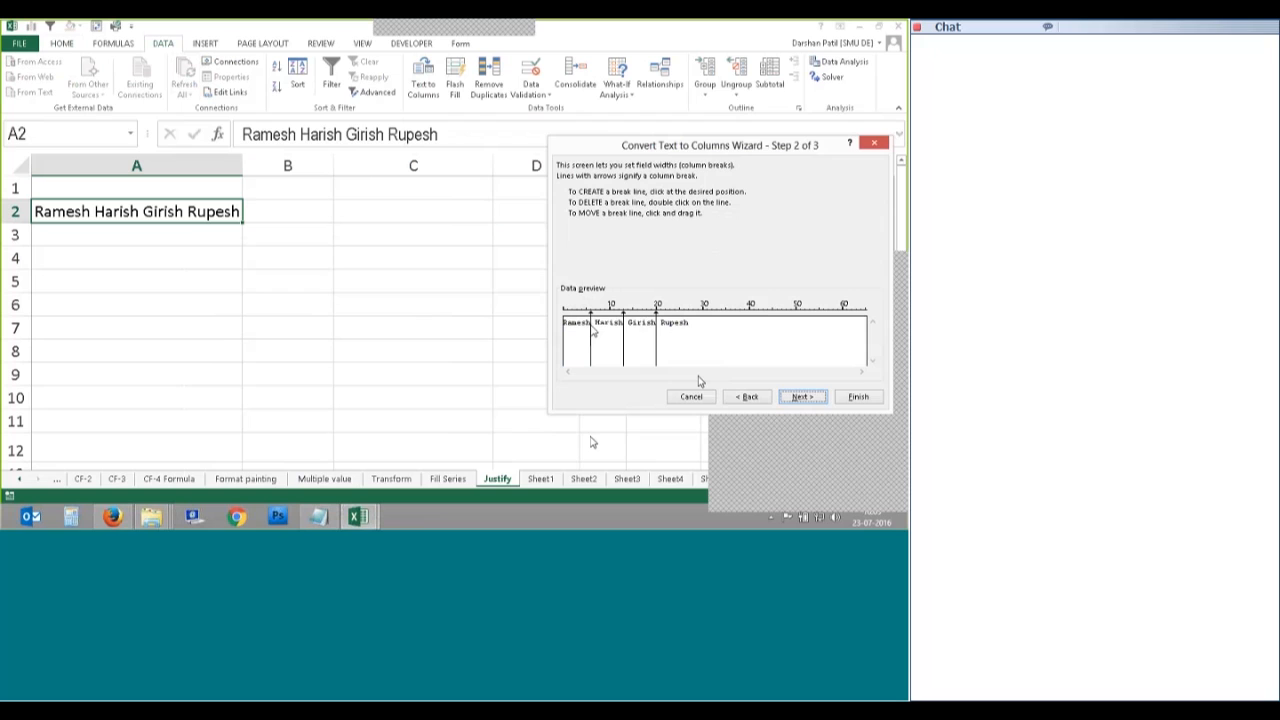
left_click(802, 396)
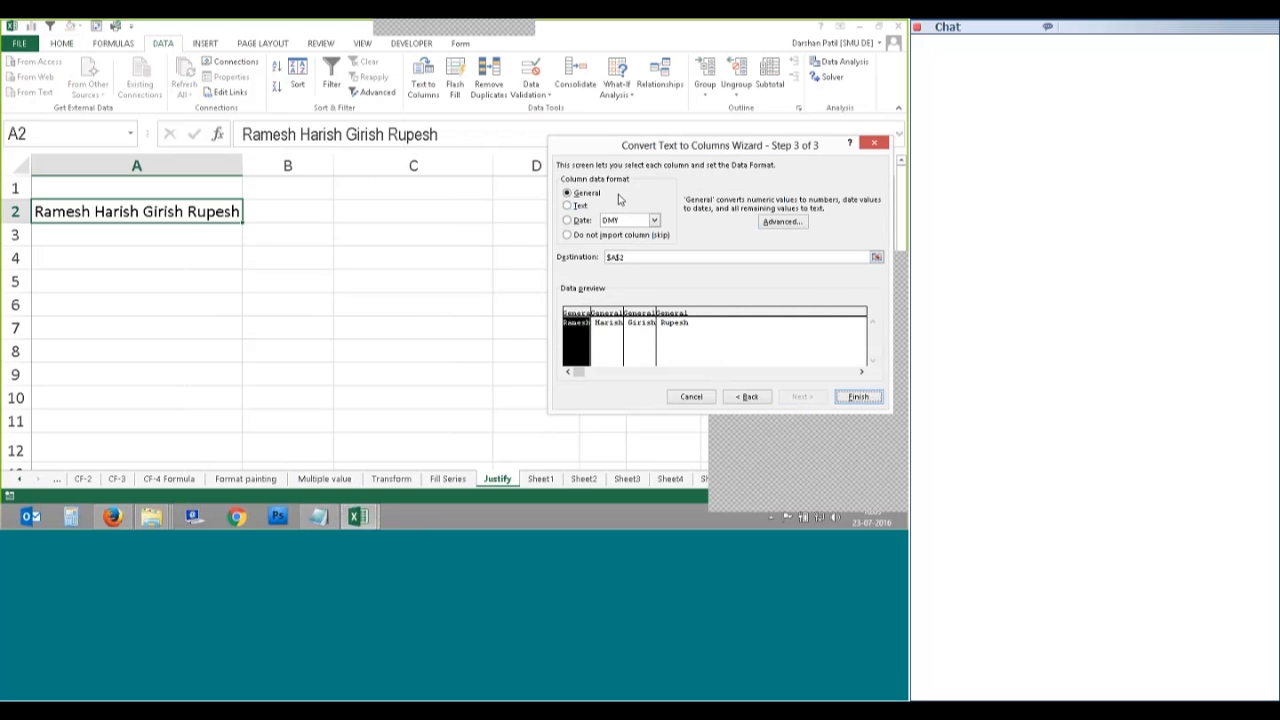
left_click(587, 206)
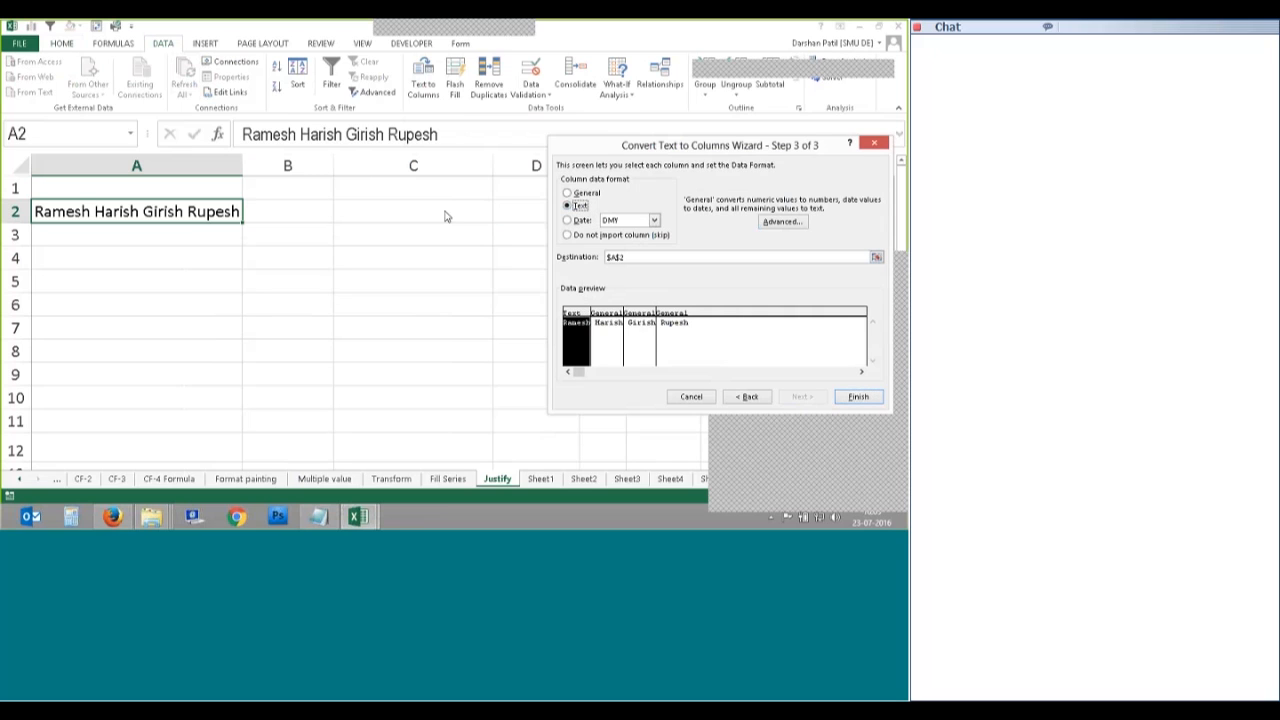
left_click(581, 195)
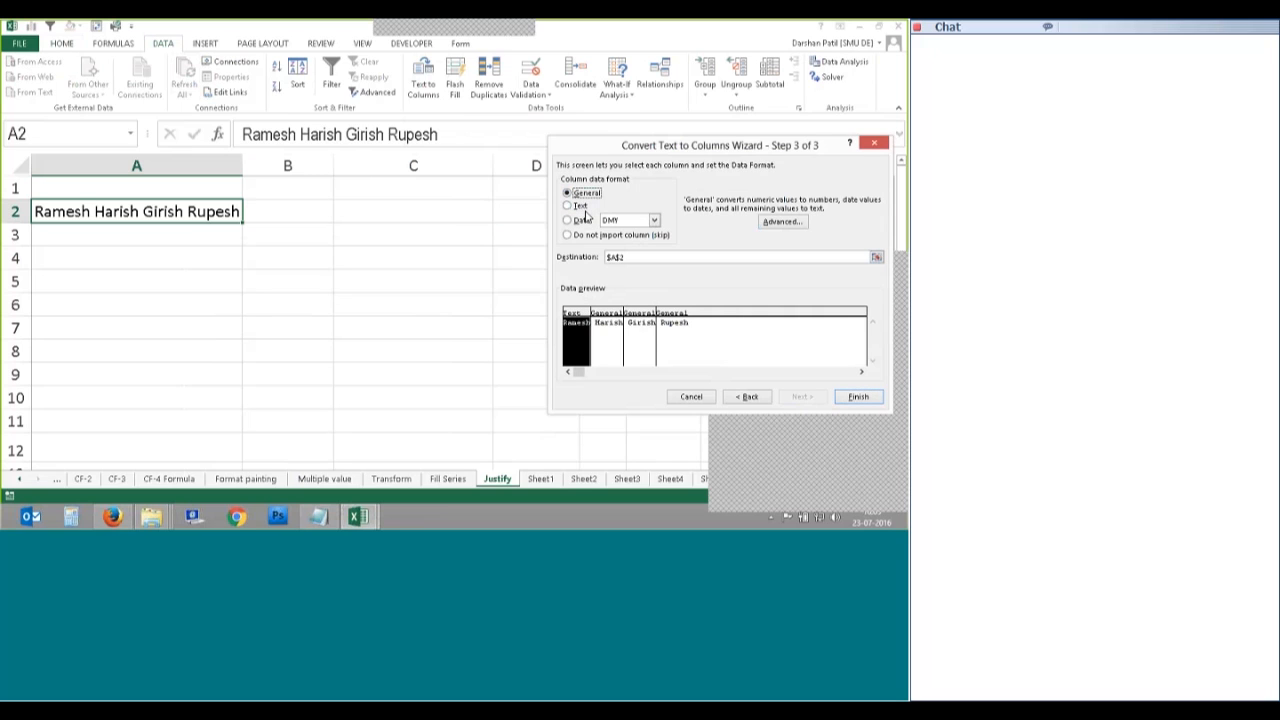
left_click(858, 397)
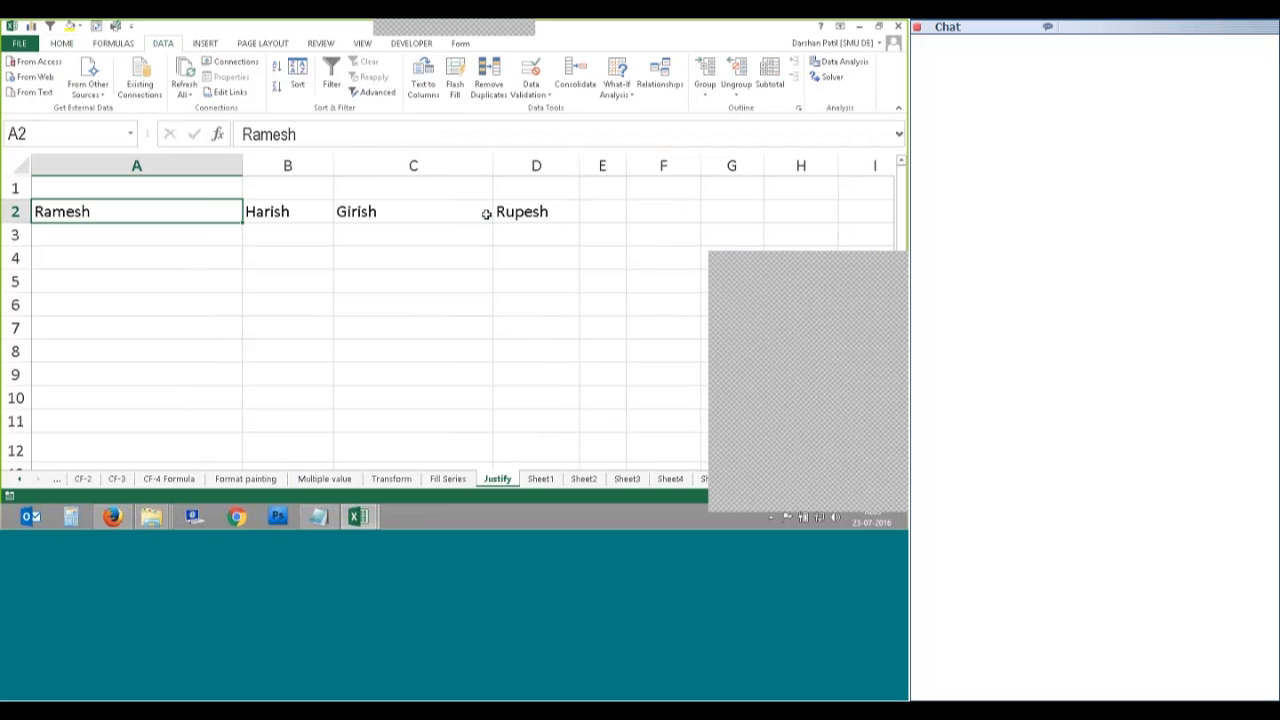
key("ctrl+z")
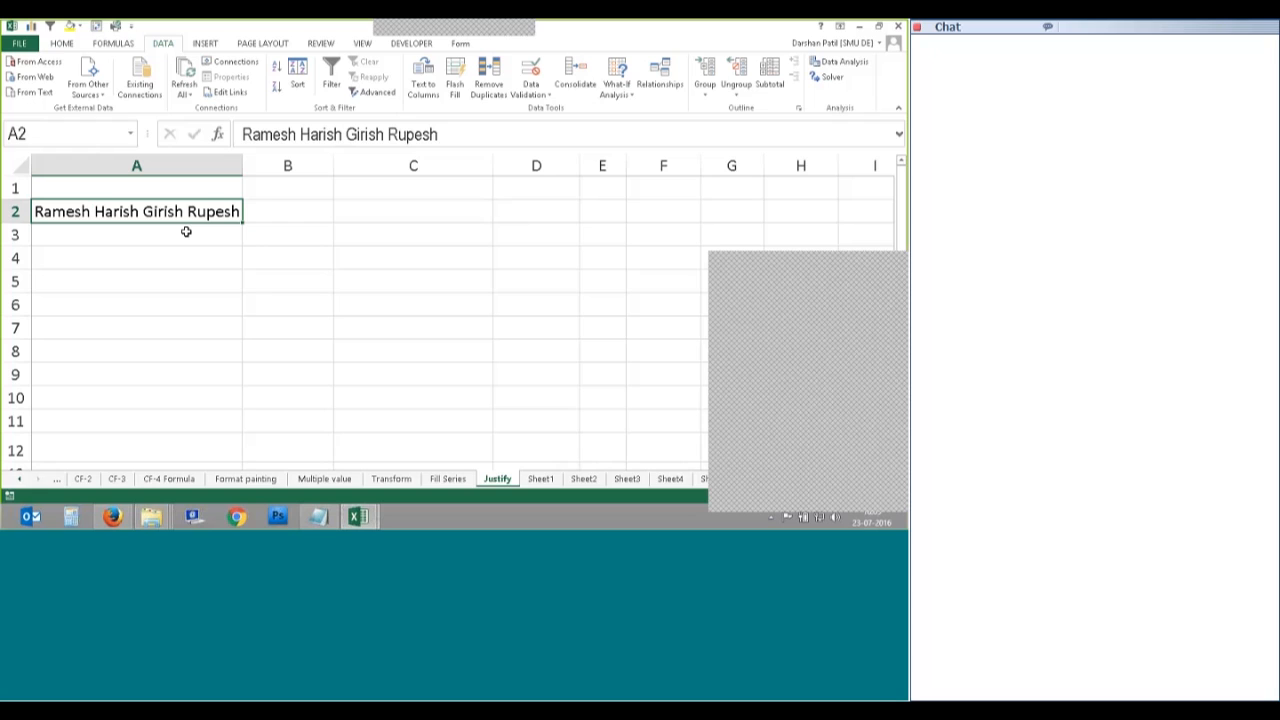
Step: Replace the names in A2 with the date 27-July-2016
key("Delete")
type("27")
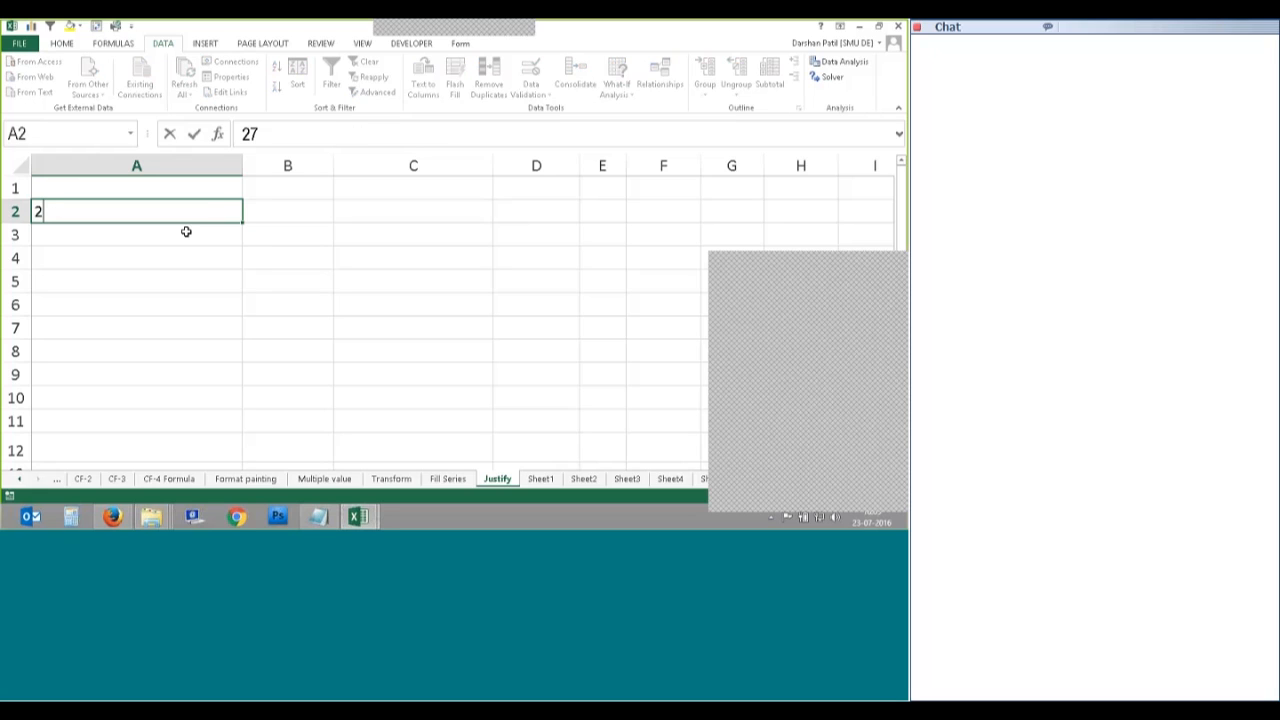
type("-July")
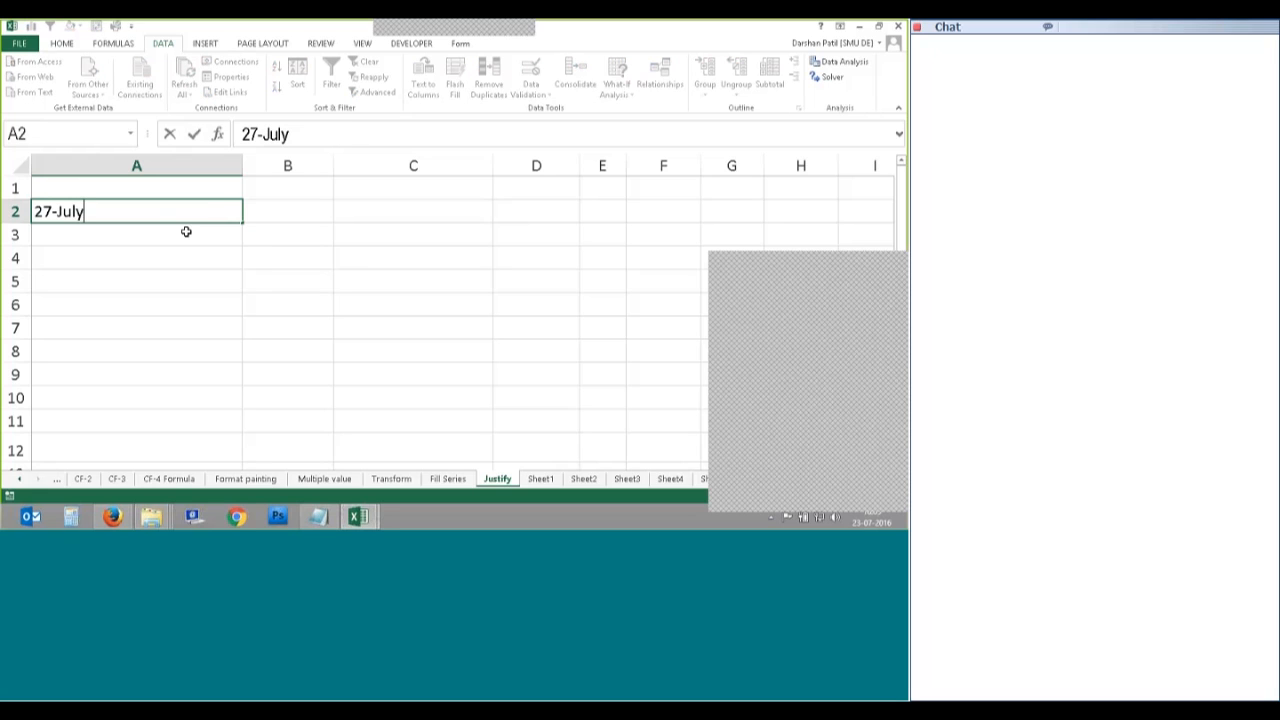
type("-2016")
key("Return")
Step: Format A2 with the long date style so it shows 27 July 2016
left_click(190, 210)
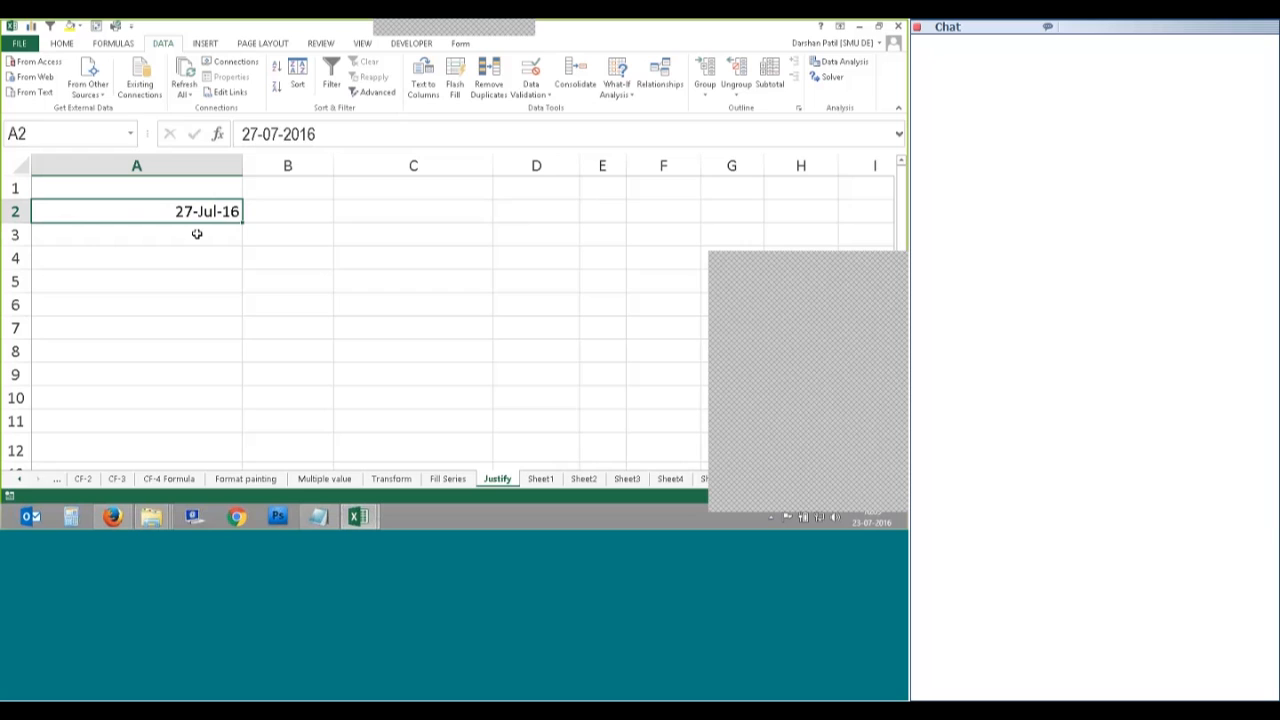
right_click(201, 211)
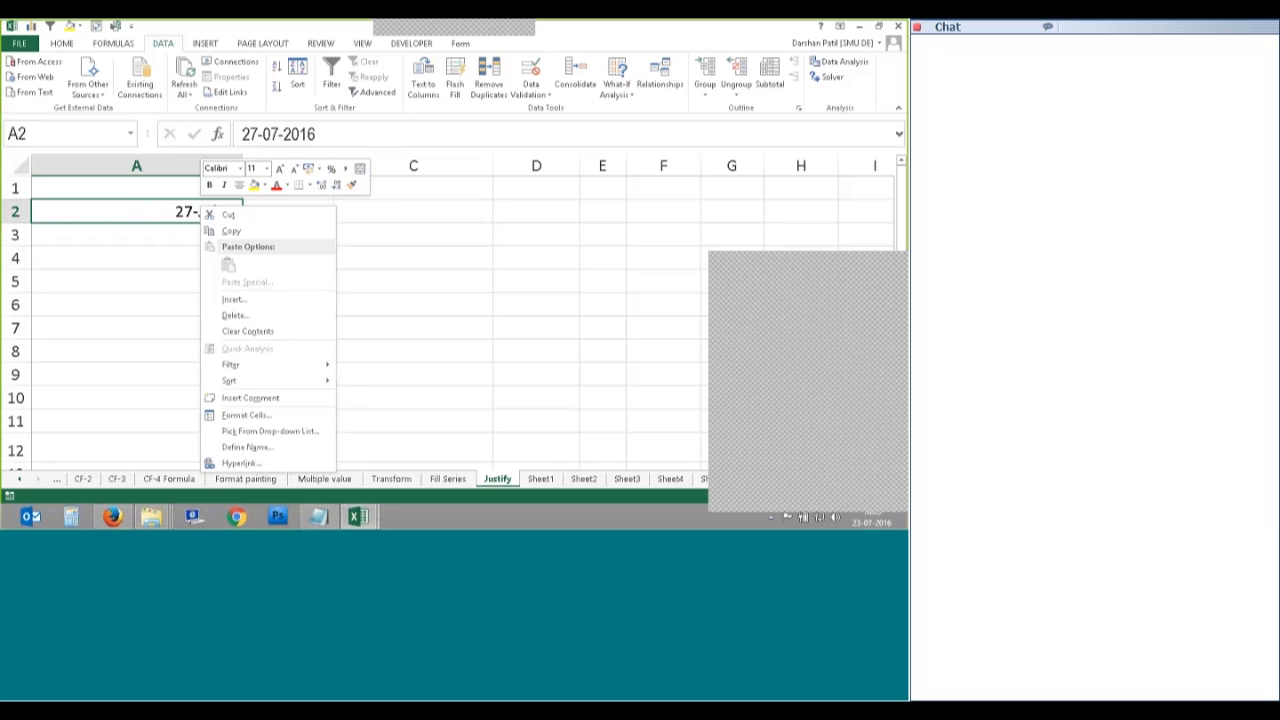
left_click(246, 414)
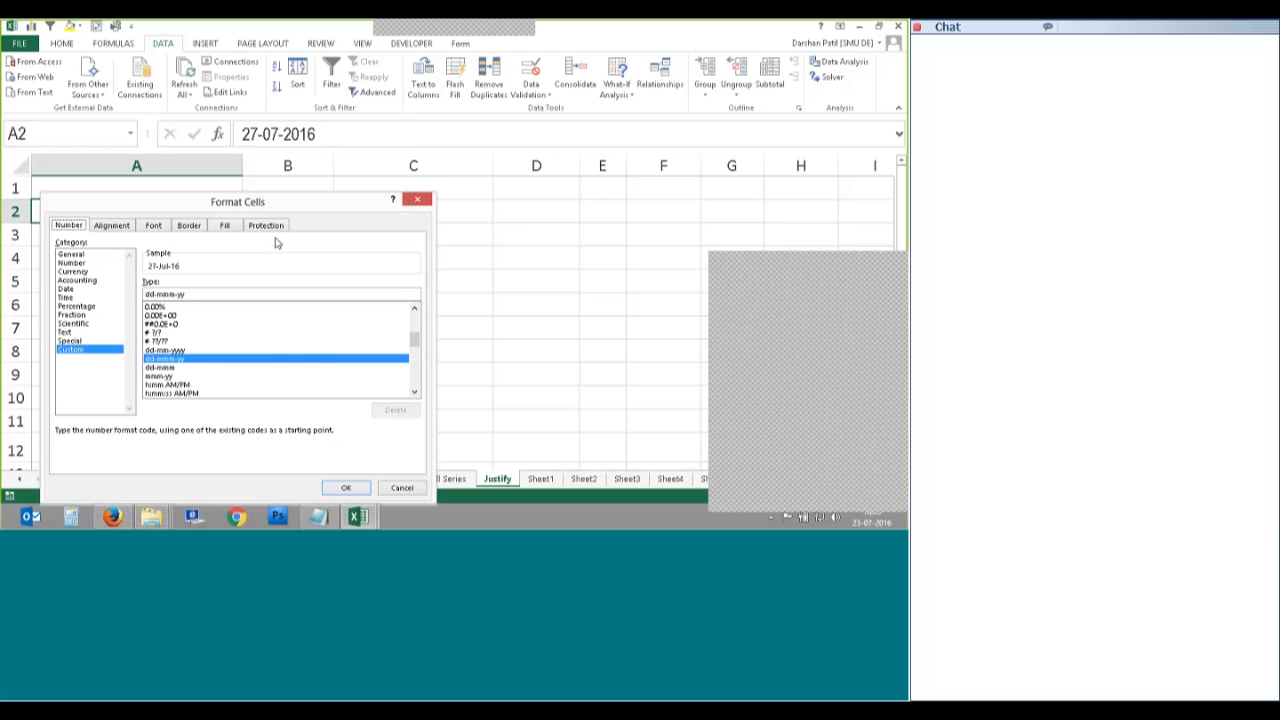
left_click_drag(302, 206, 457, 151)
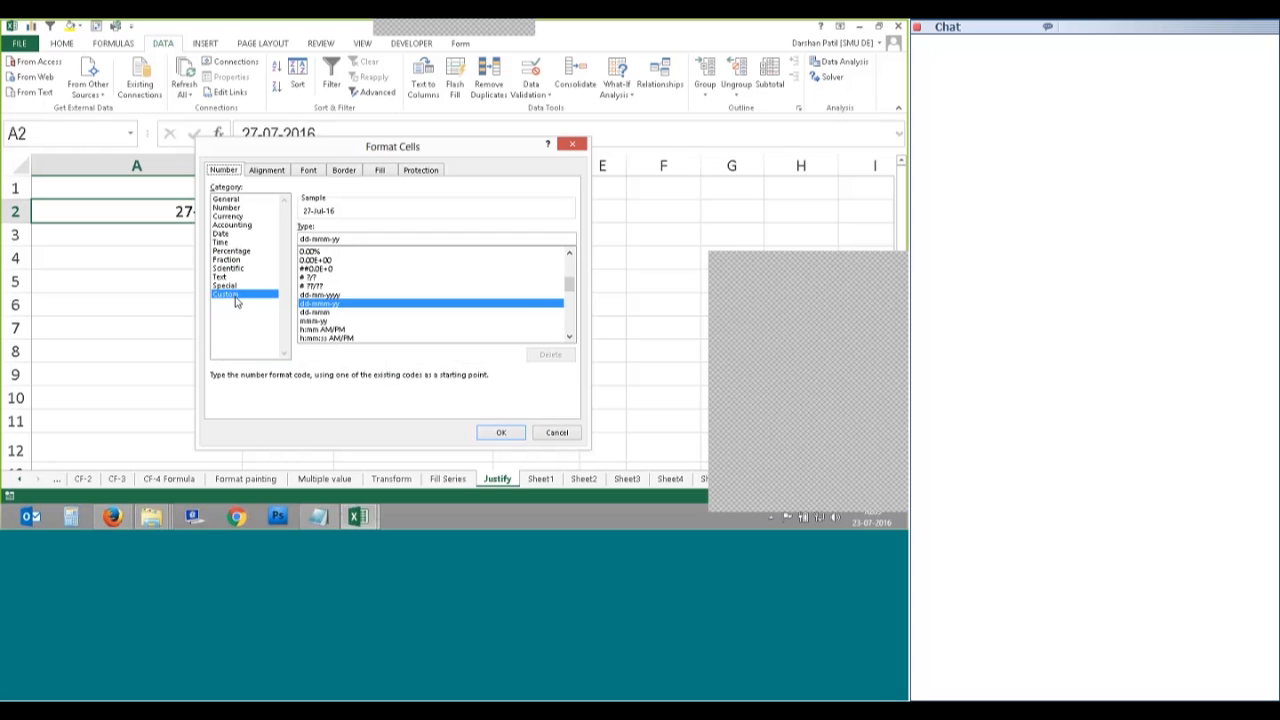
left_click(224, 233)
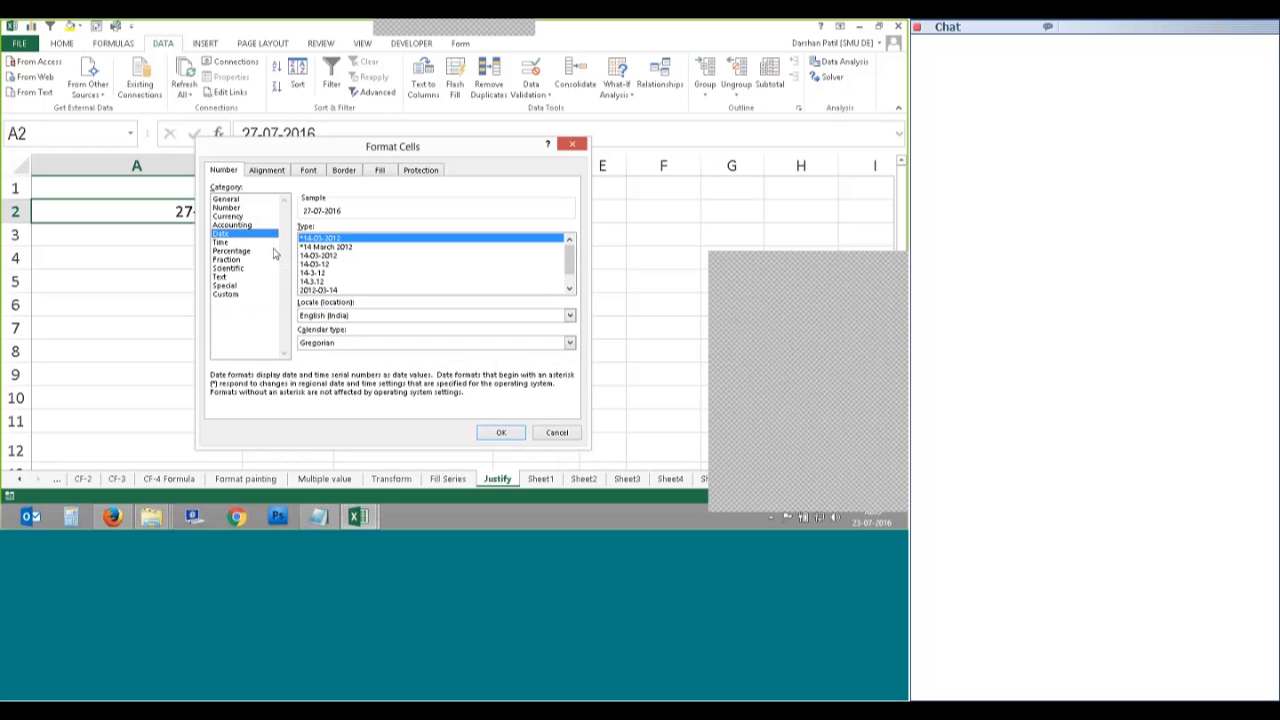
left_click(330, 247)
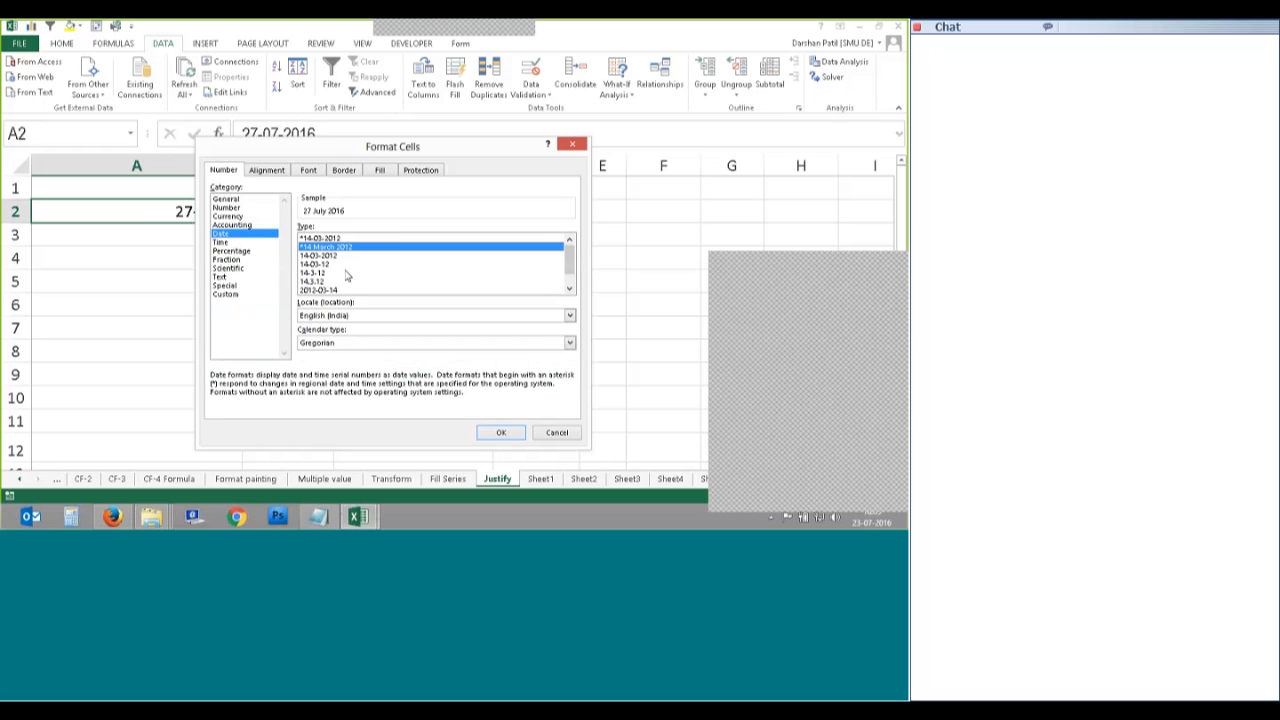
left_click(498, 433)
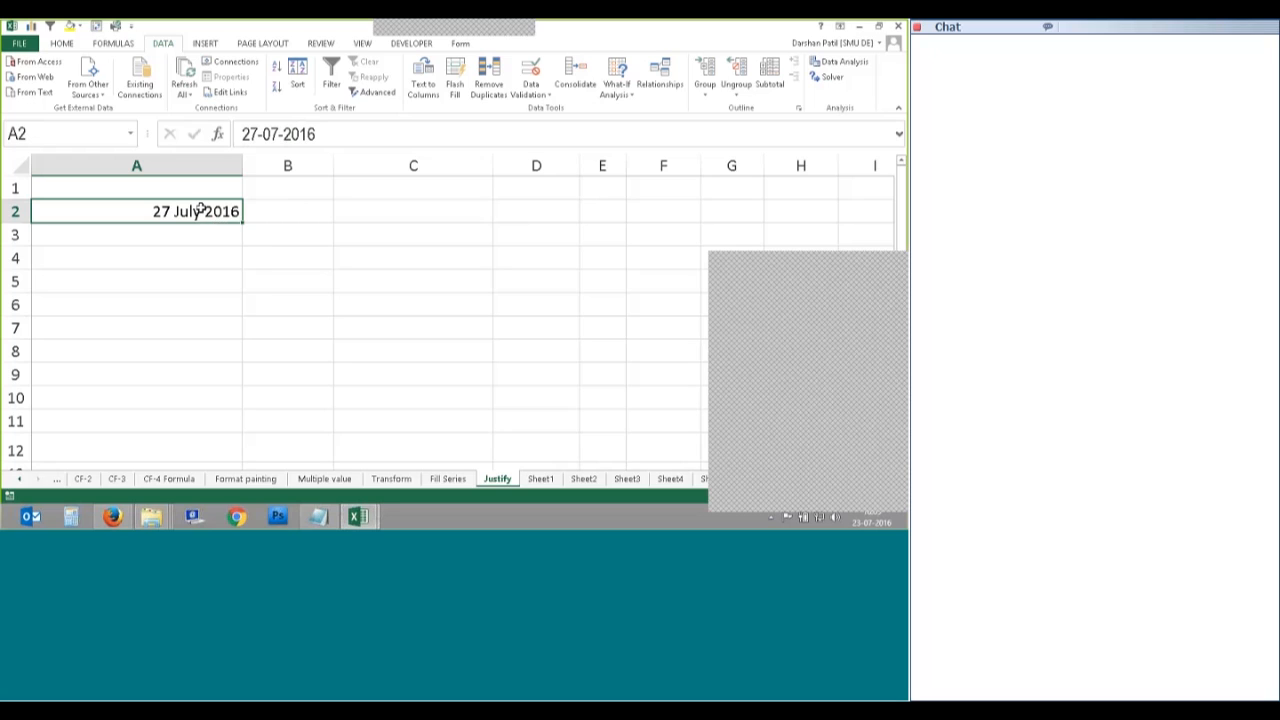
Step: Split A2's date with fixed-width Text to Columns, three column breaks, General format
left_click(424, 80)
key("Down")
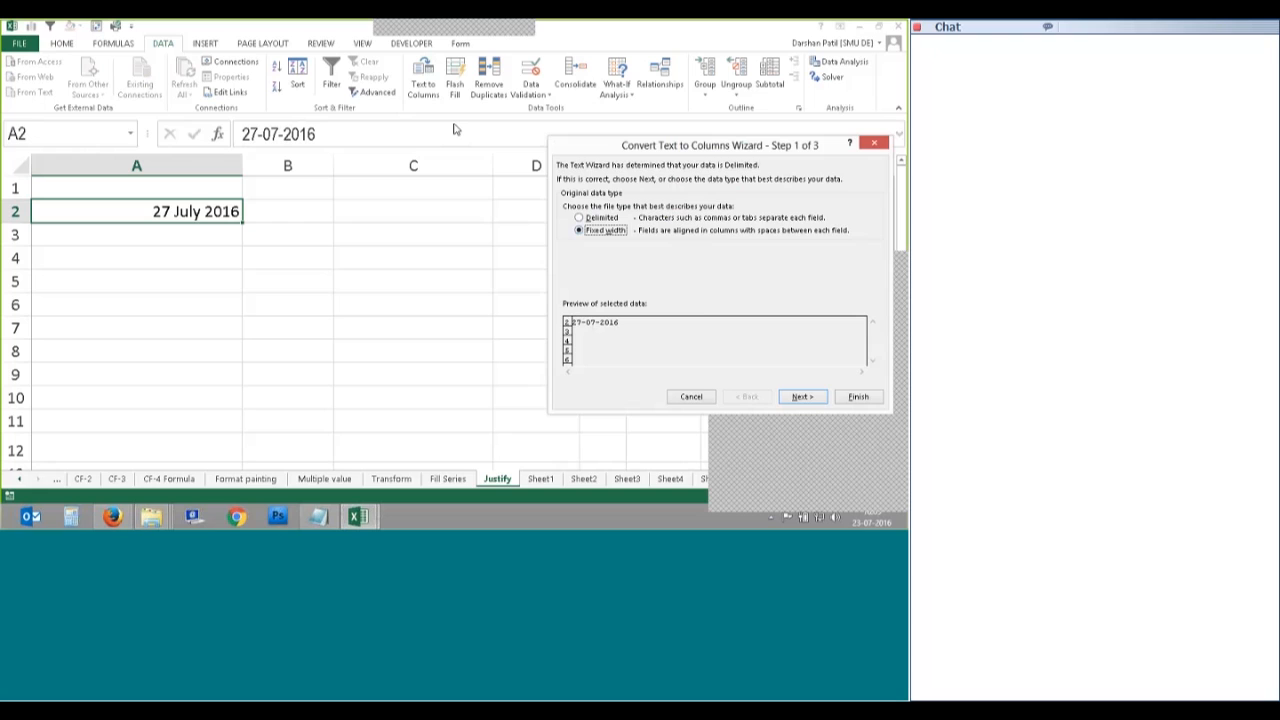
key("Return")
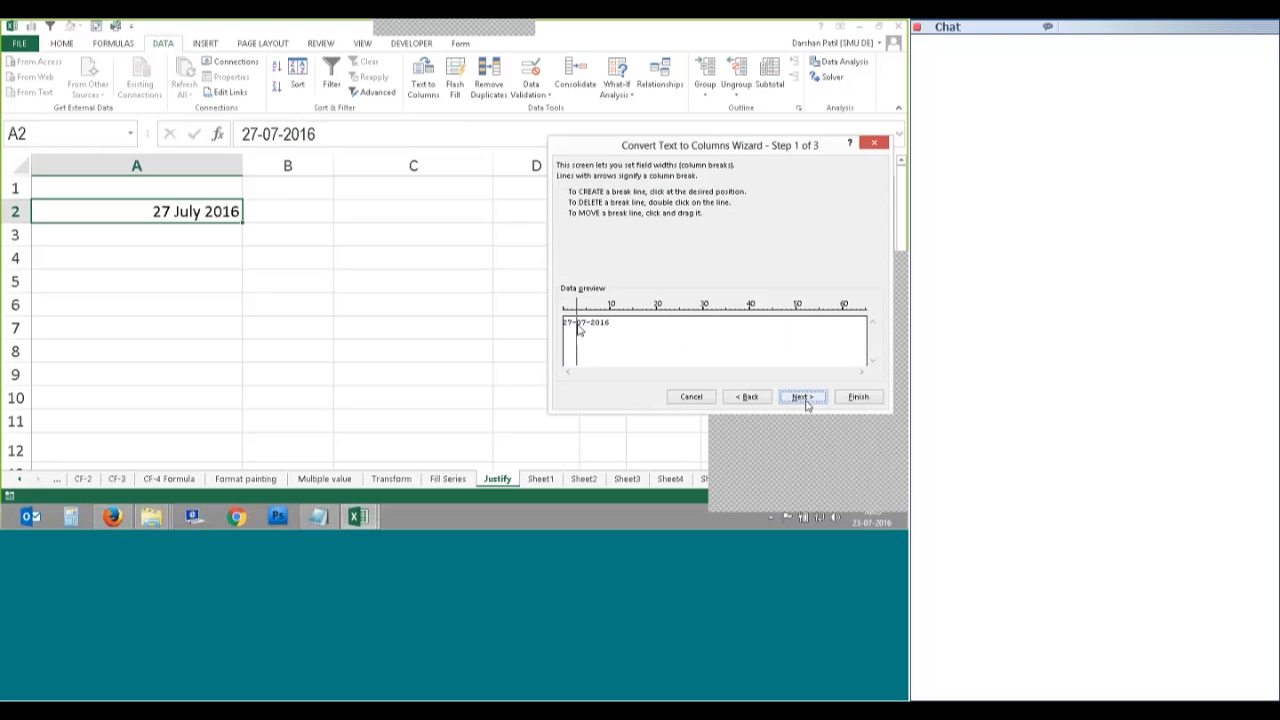
left_click(590, 335)
left_click(573, 330)
left_click(587, 338)
left_click(800, 397)
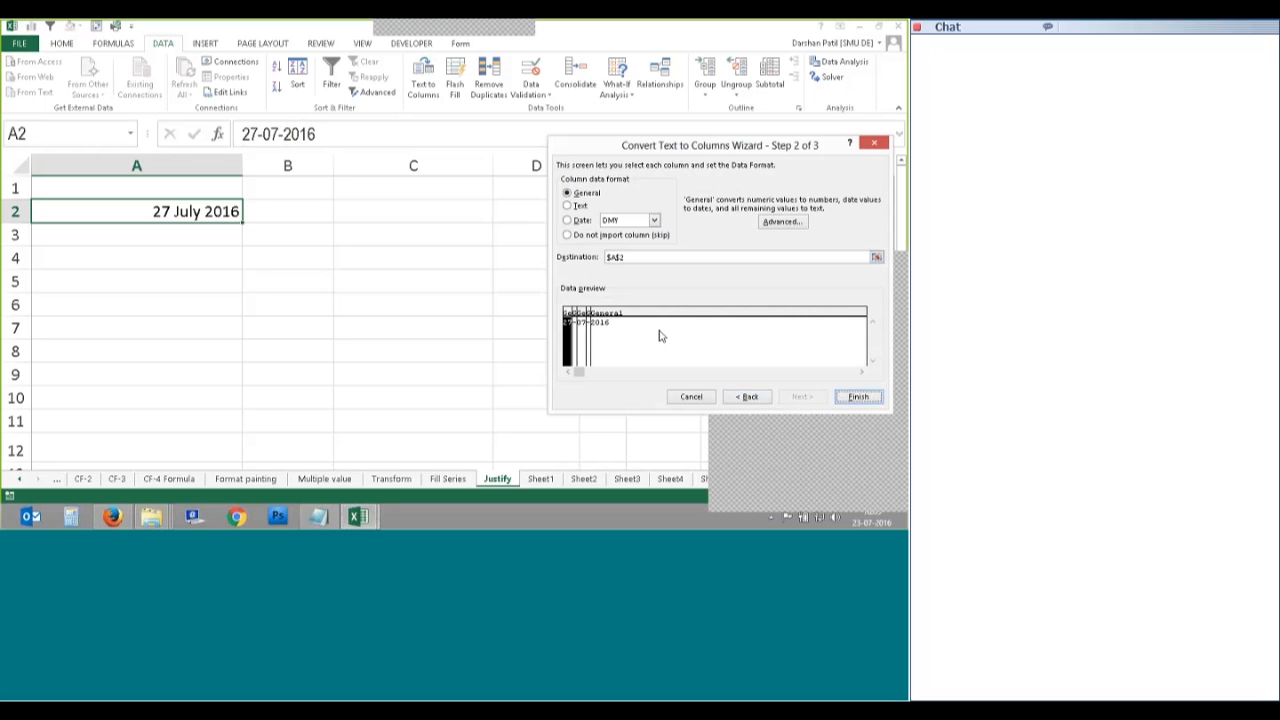
left_click(579, 221)
left_click(574, 195)
key("Return")
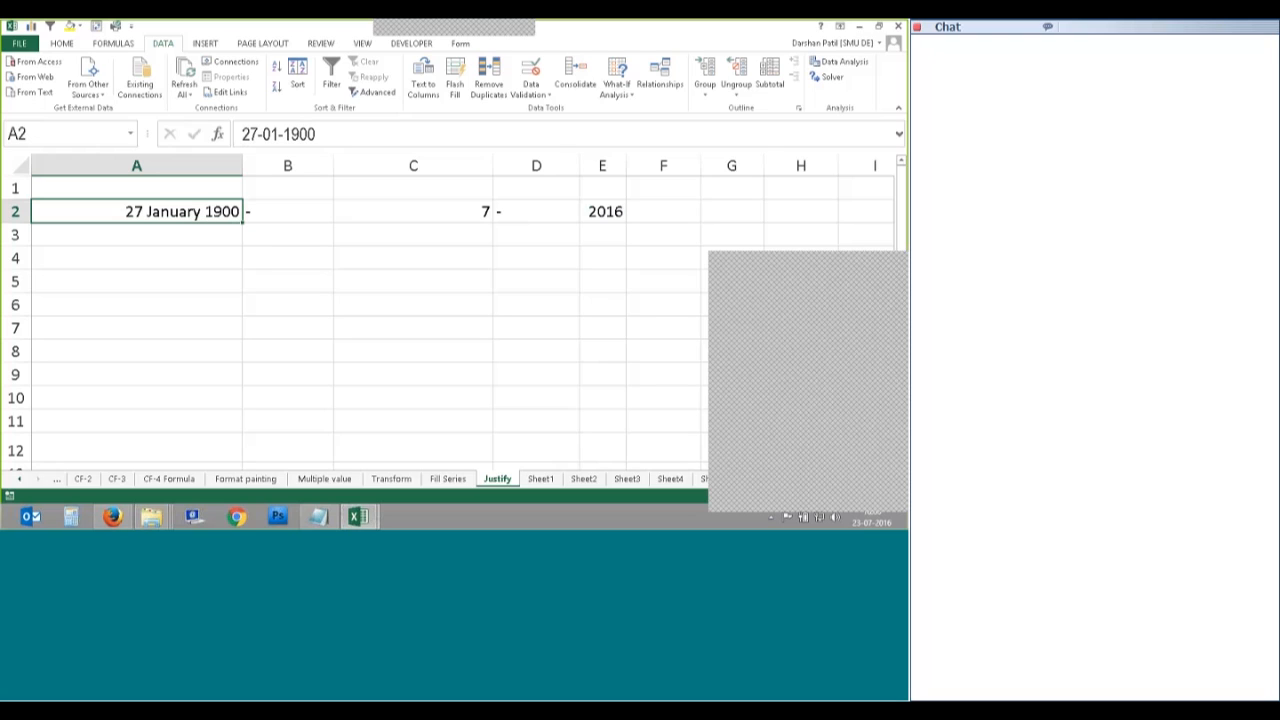
Step: Inspect the split results in C2, E2 and A2
left_click(468, 213)
left_click(603, 213)
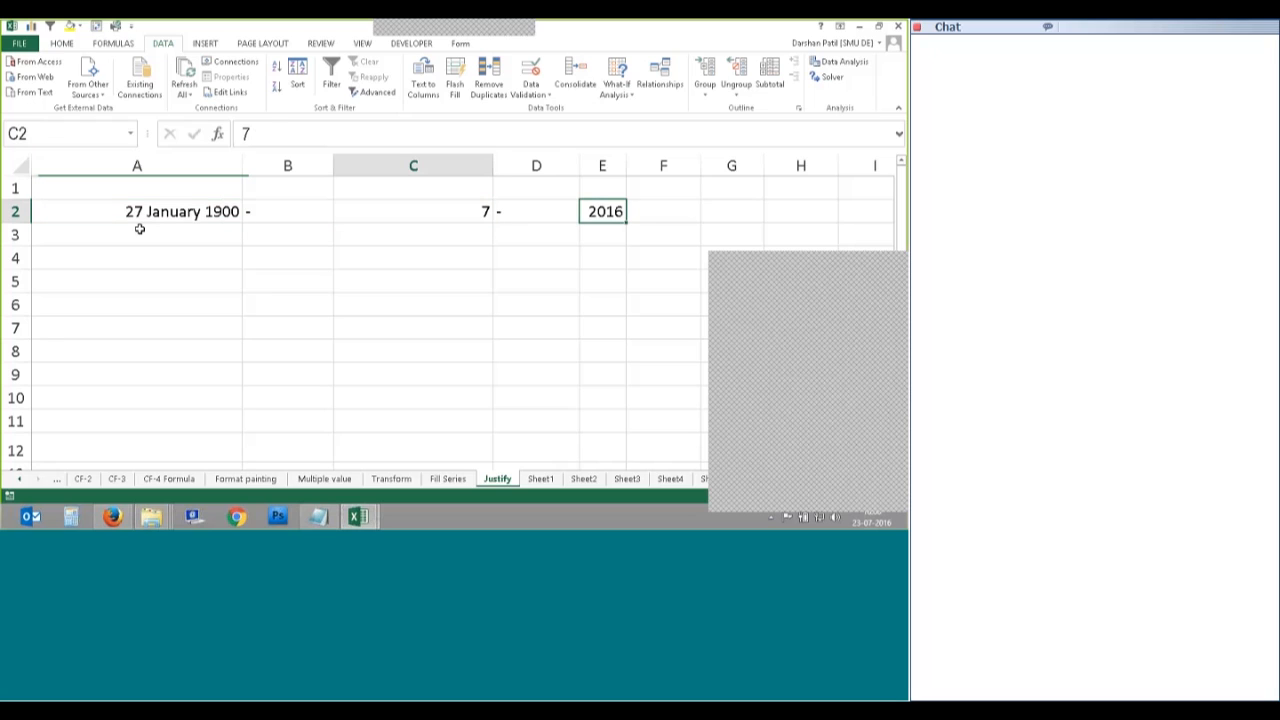
left_click(138, 214)
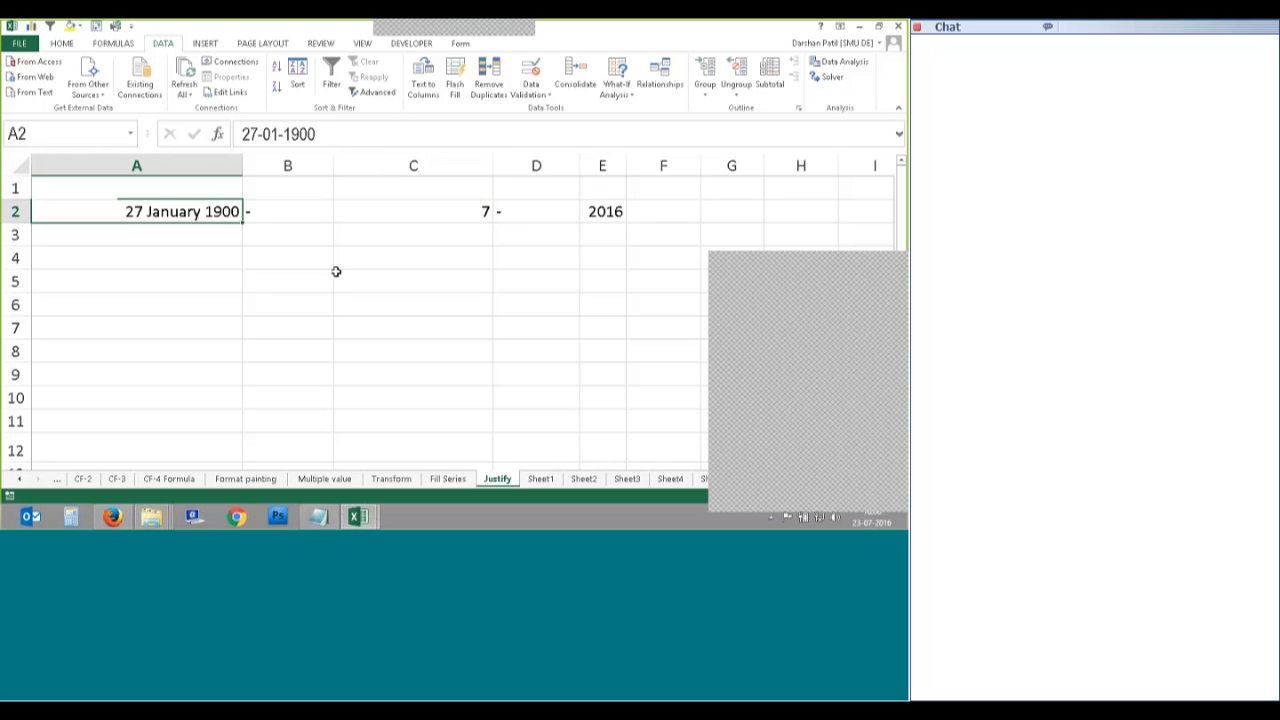
Step: Undo the fixed-width split and restart Text to Columns in Delimited mode
key("ctrl+z")
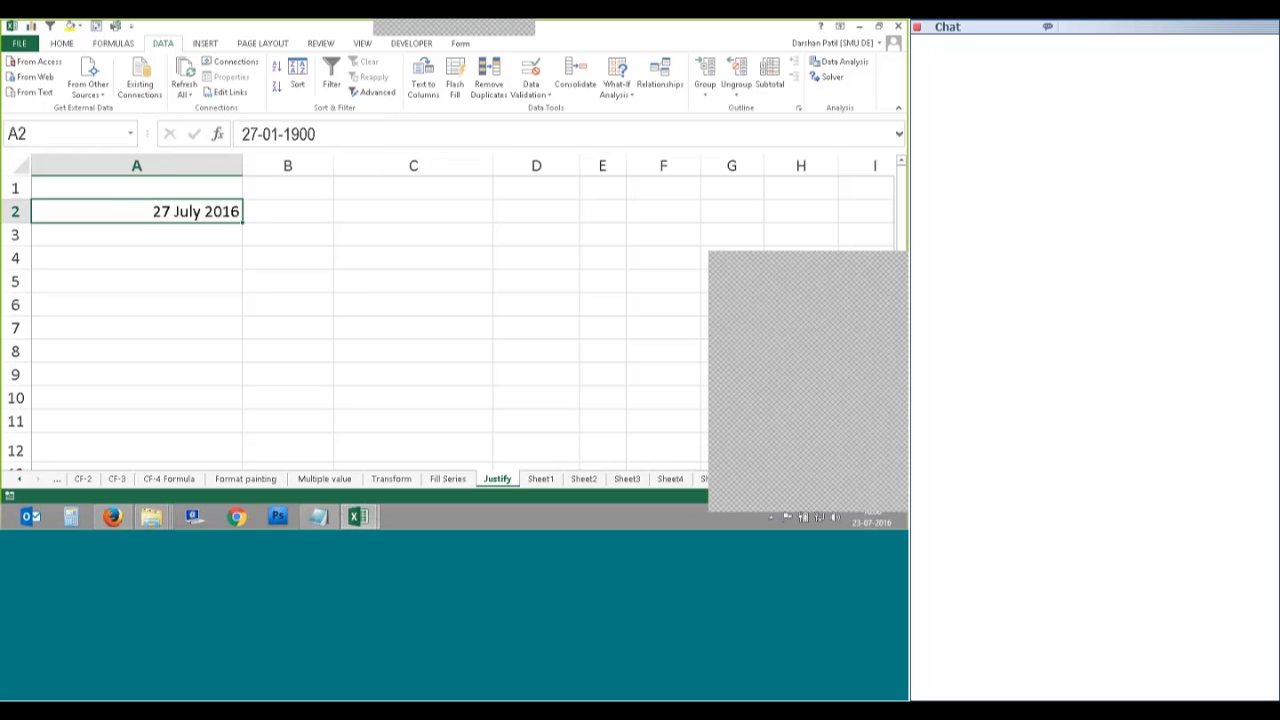
left_click(423, 78)
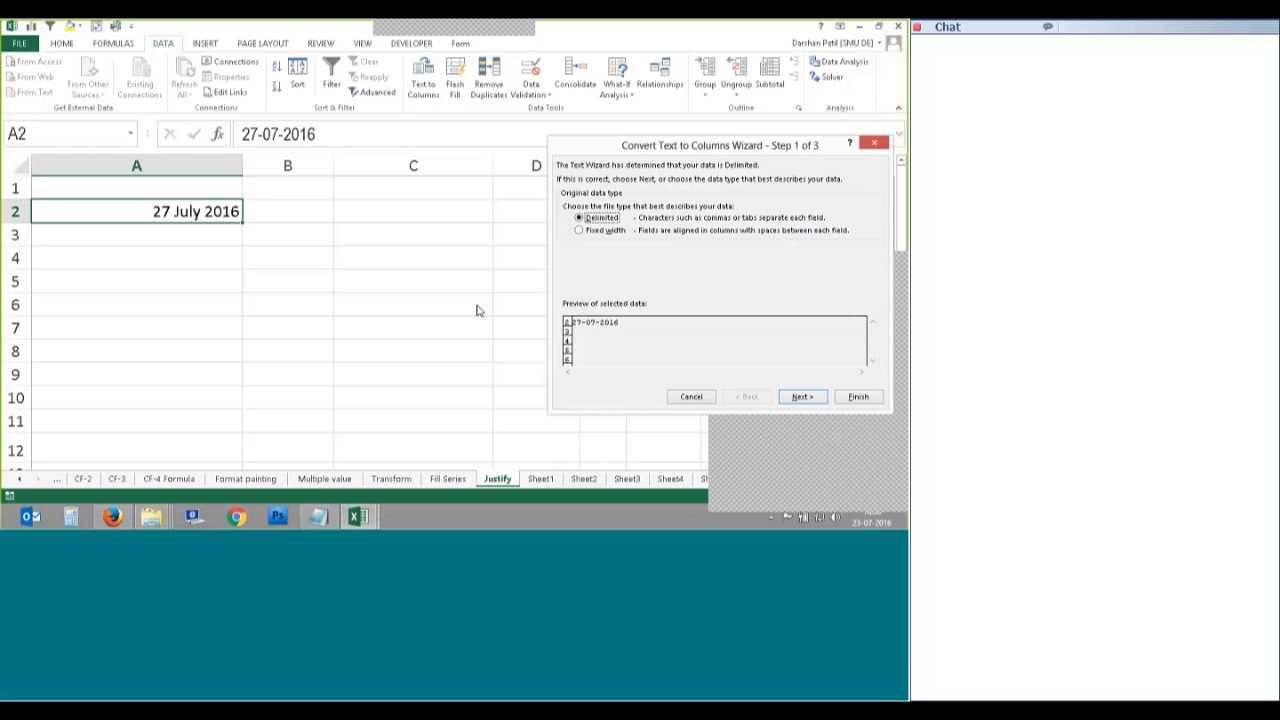
key("Down")
left_click(800, 397)
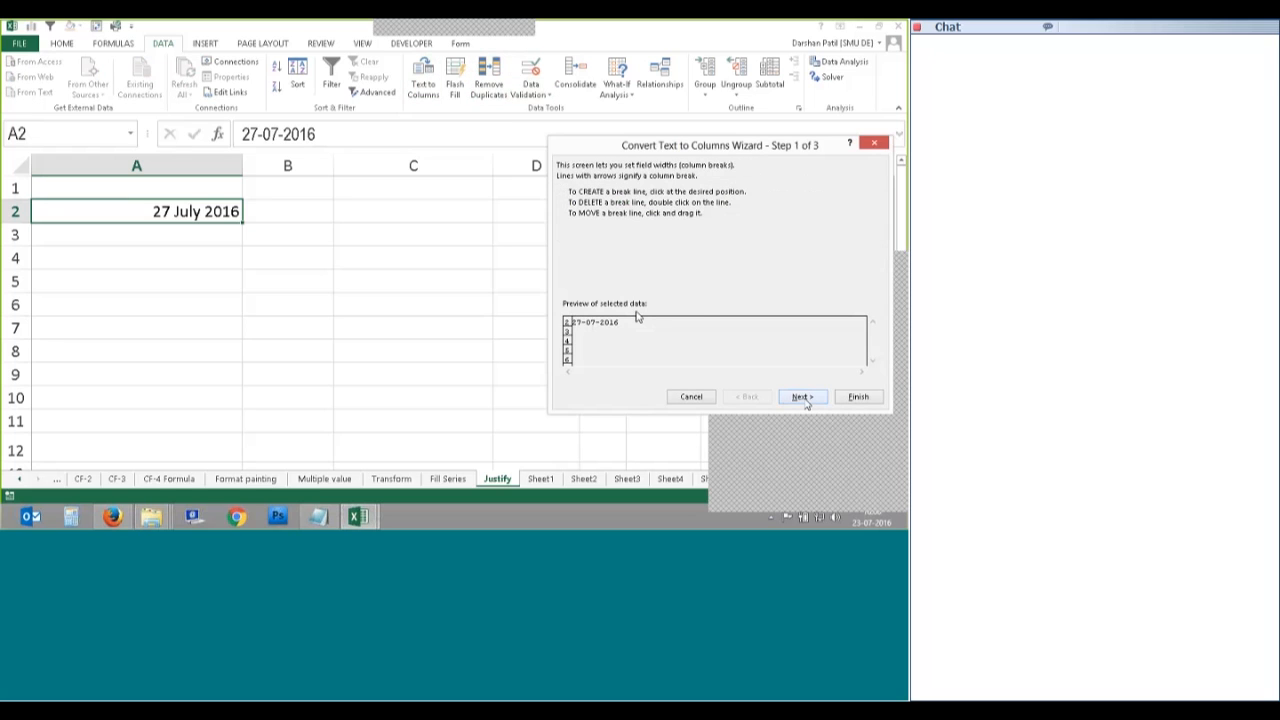
left_click(745, 398)
key("Up")
key("Return")
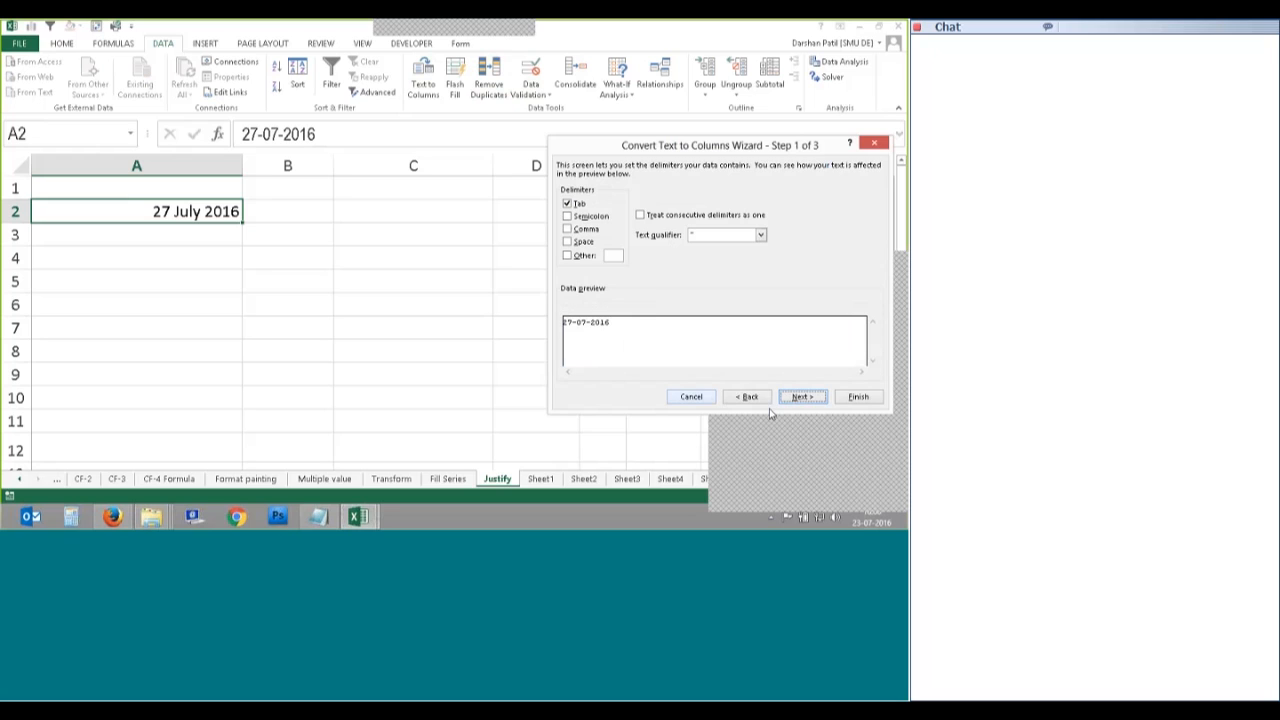
left_click(765, 400)
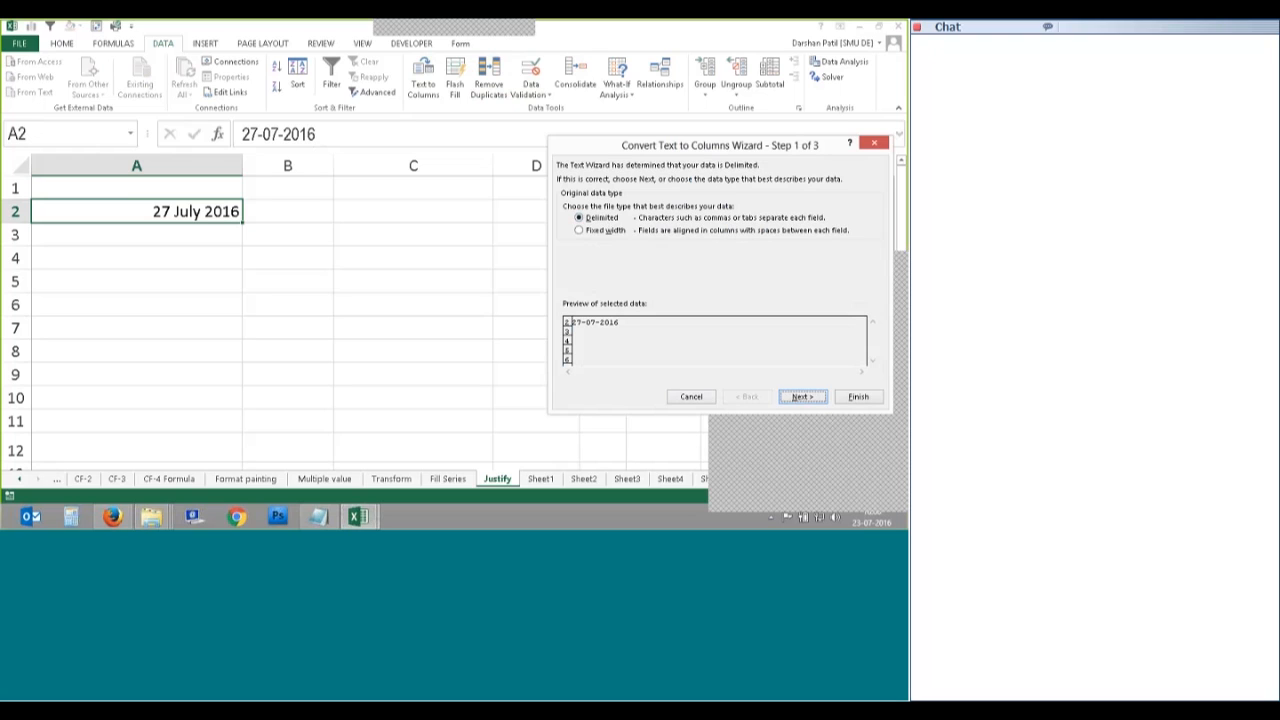
key("Return")
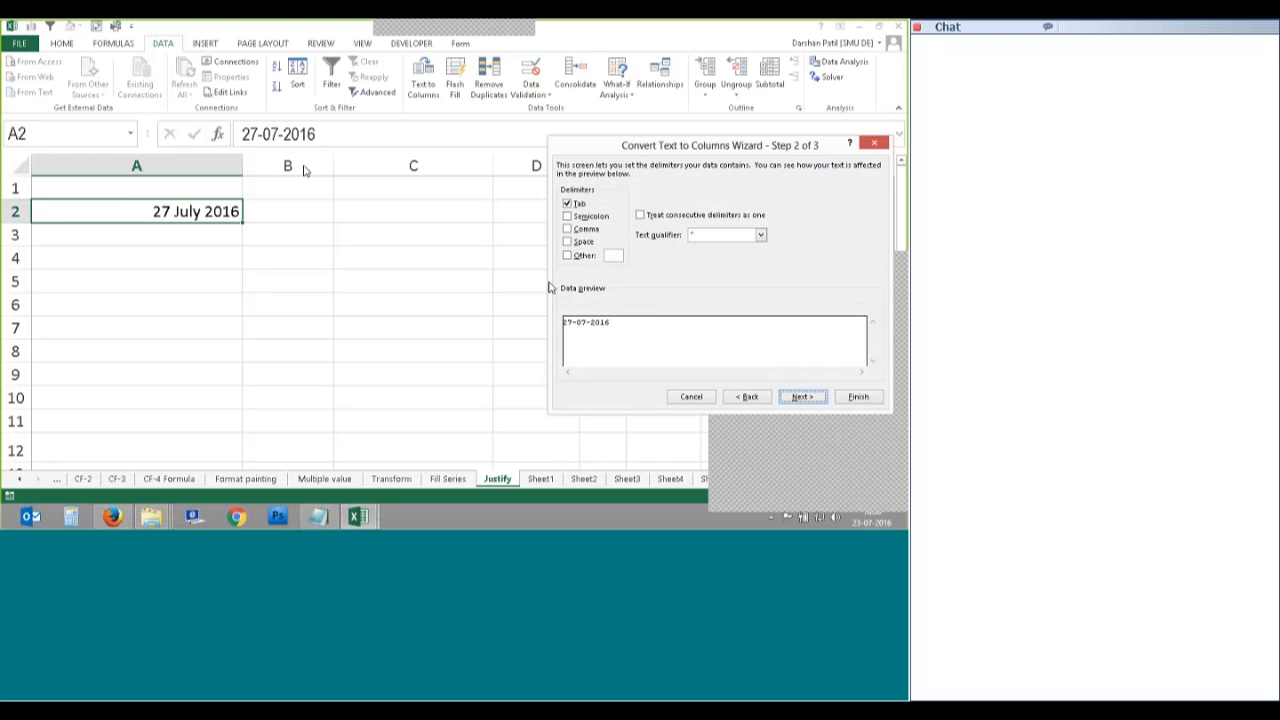
Step: Split the date on a '-' delimiter with Tab unticked, then inspect A2
left_click(568, 256)
left_click(568, 204)
type("-")
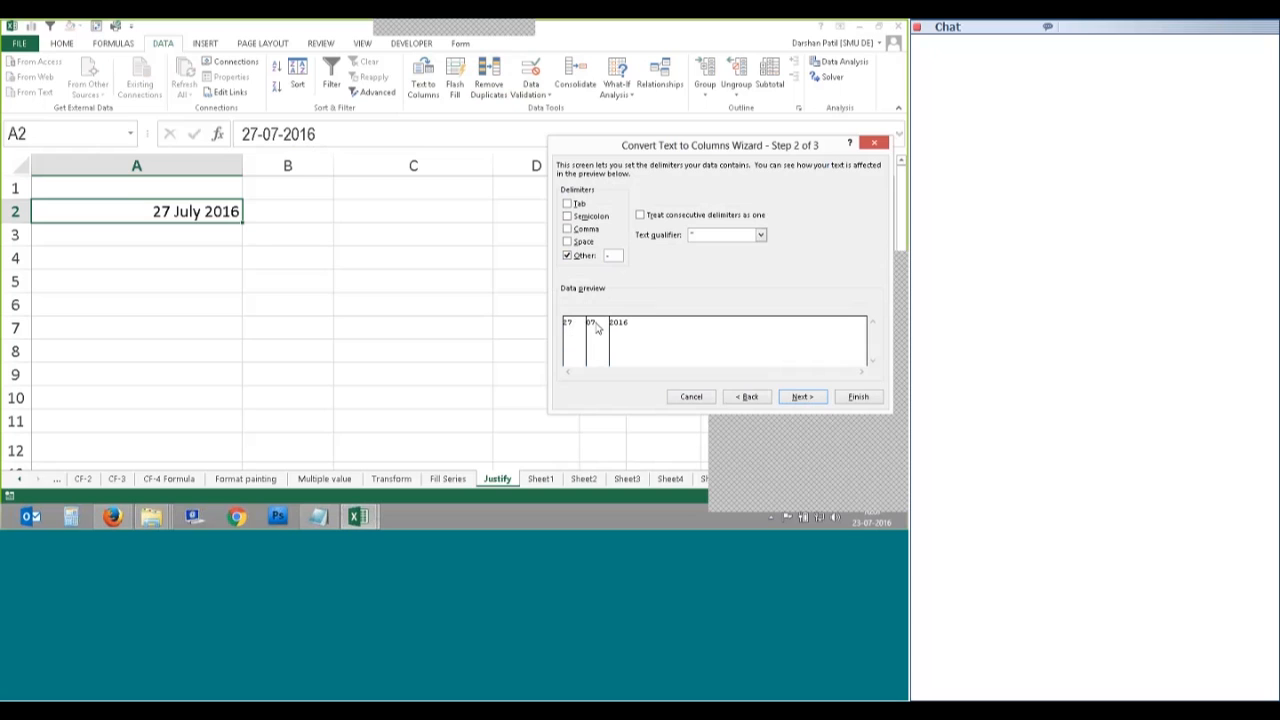
left_click(803, 397)
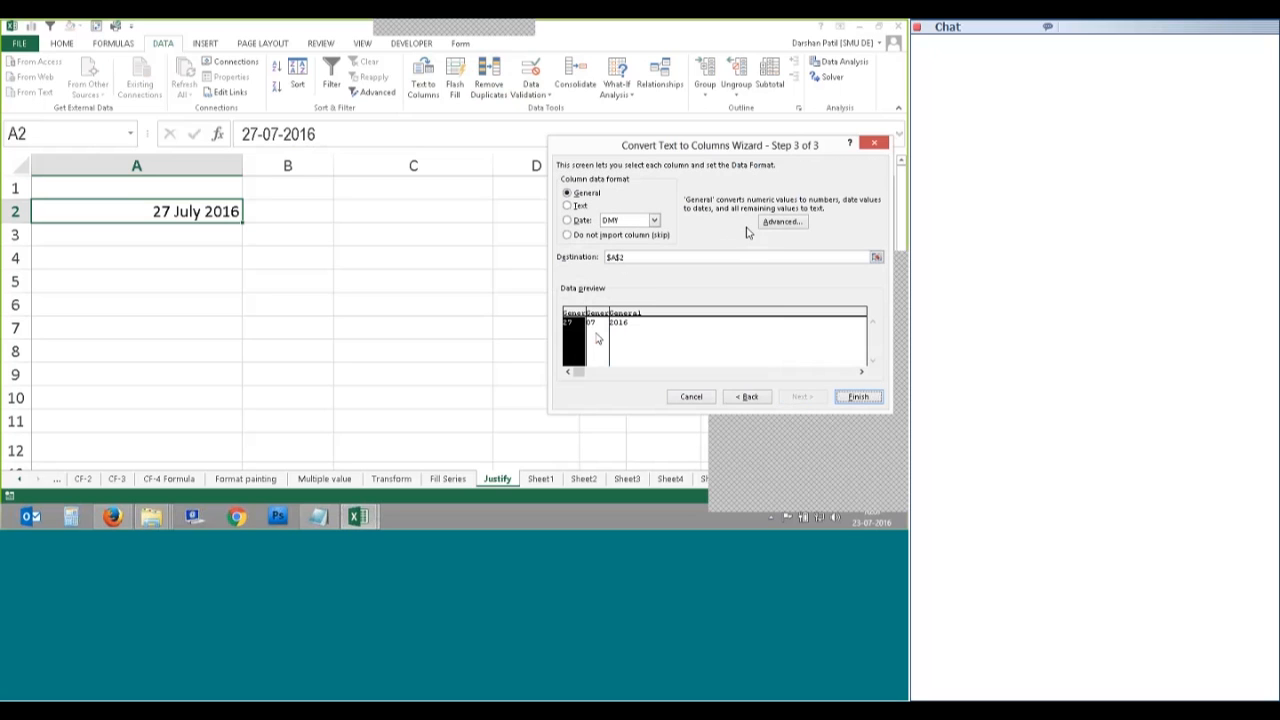
key("Return")
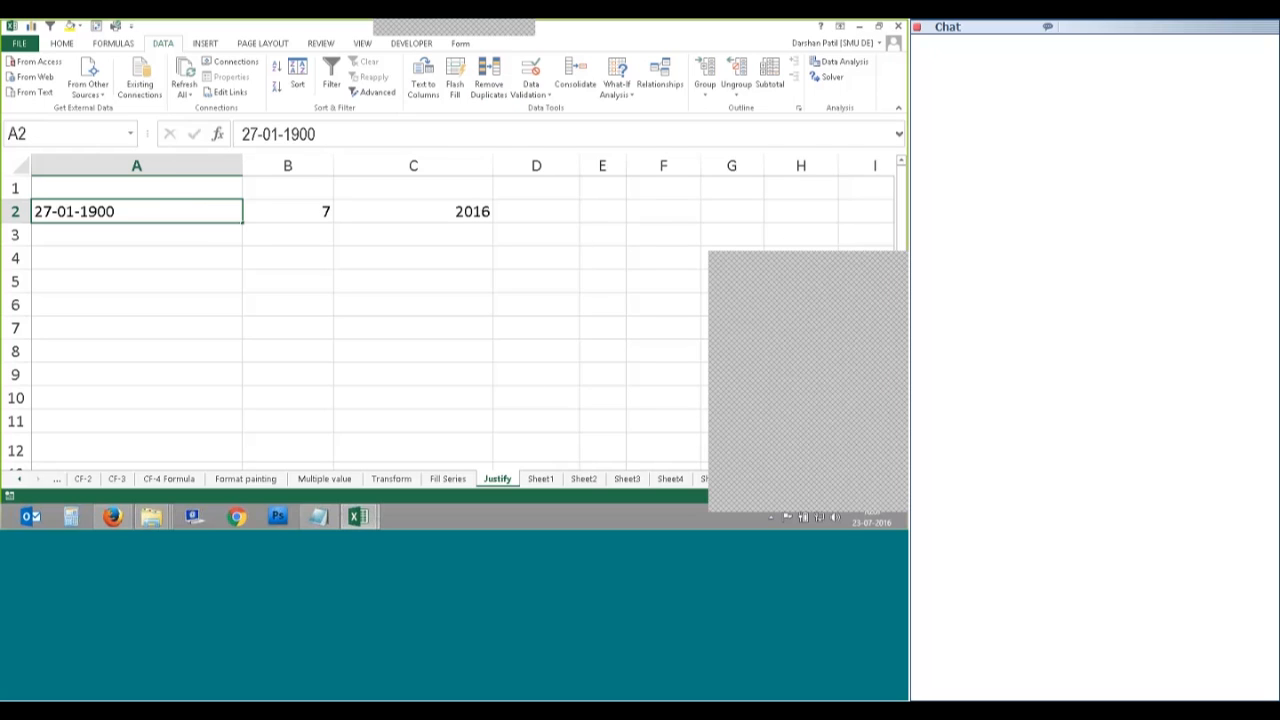
left_click_drag(316, 134, 257, 134)
left_click_drag(268, 283, 262, 303)
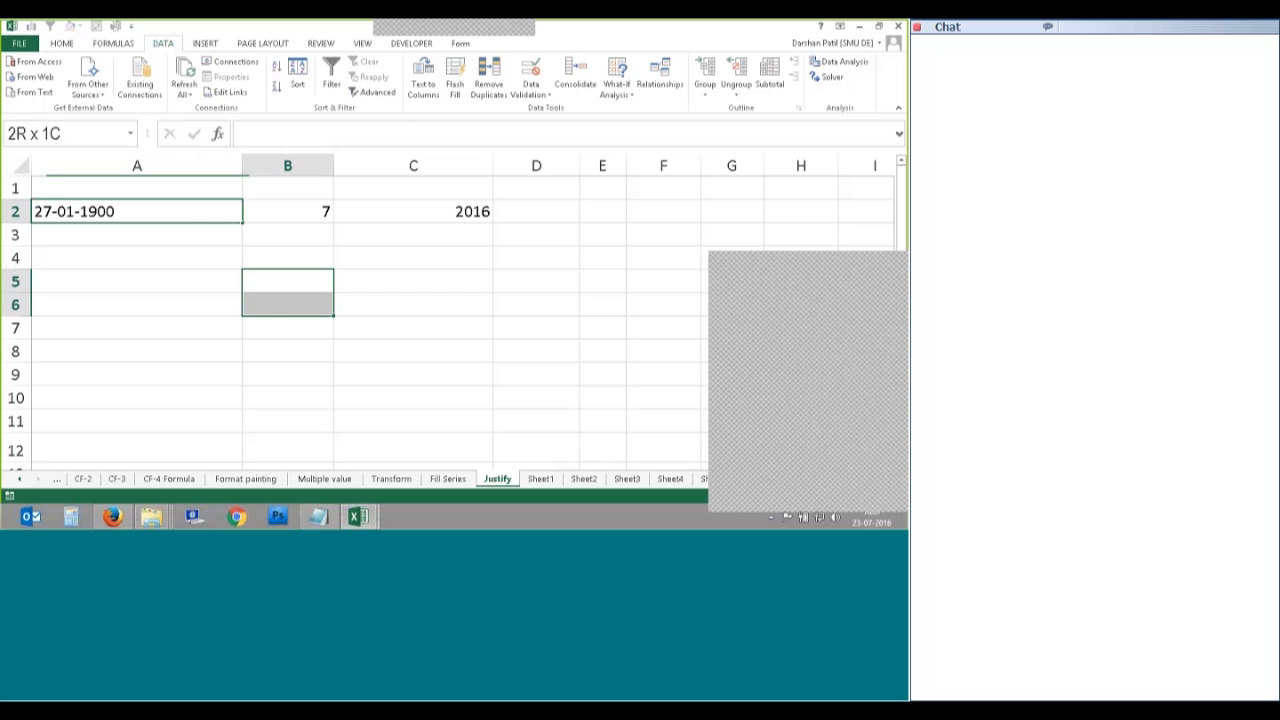
left_click(204, 214)
Step: Apply the General number format to A2 and check the neighbouring cells
right_click(209, 213)
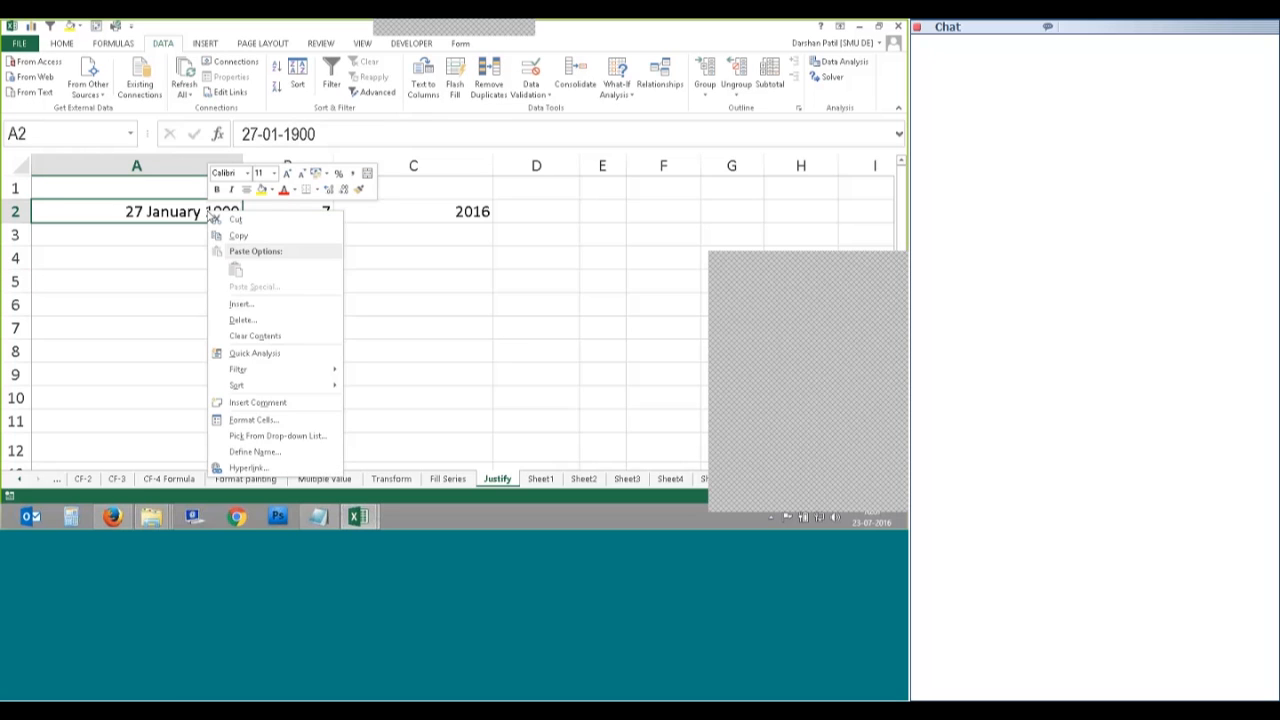
left_click(252, 419)
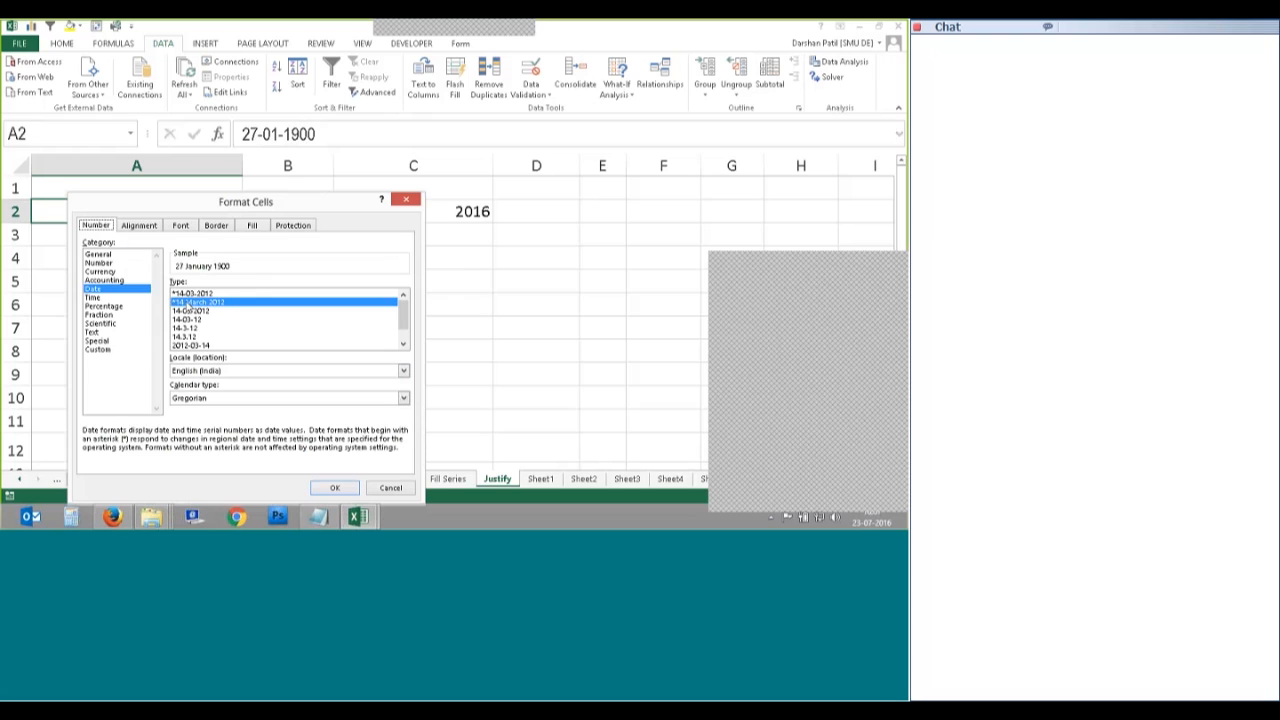
left_click(99, 254)
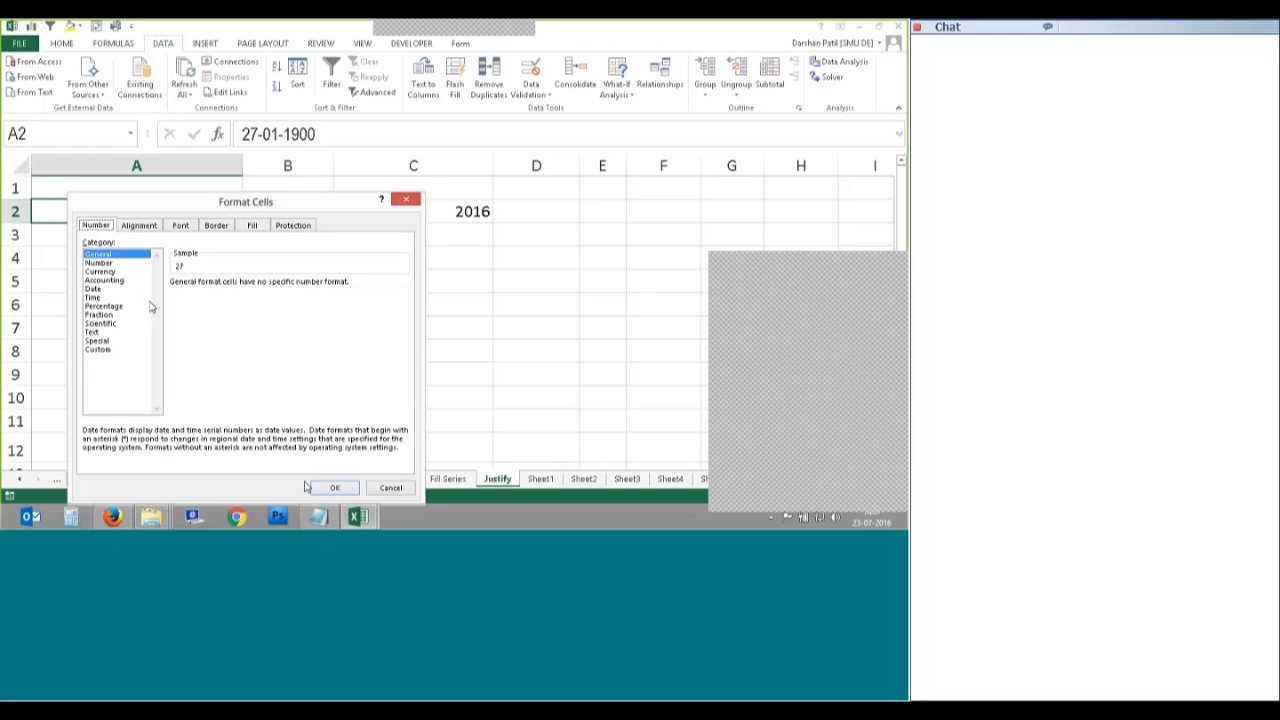
key("Return")
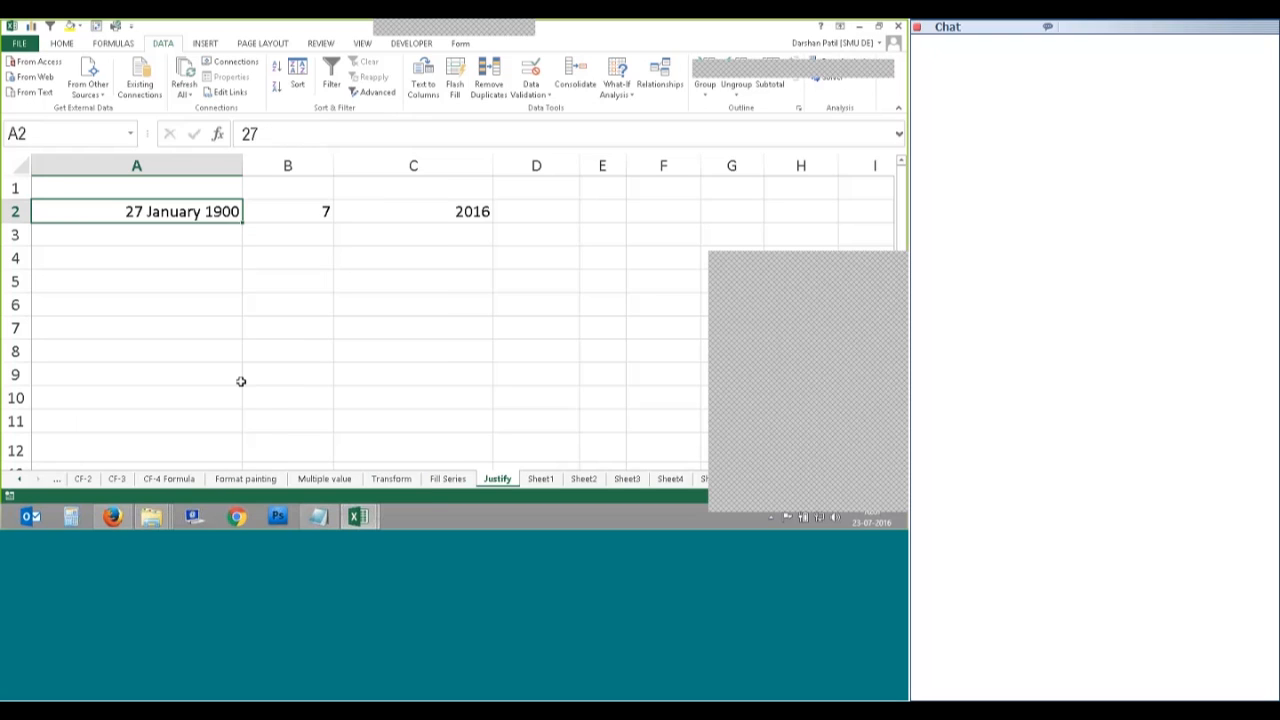
left_click(447, 208)
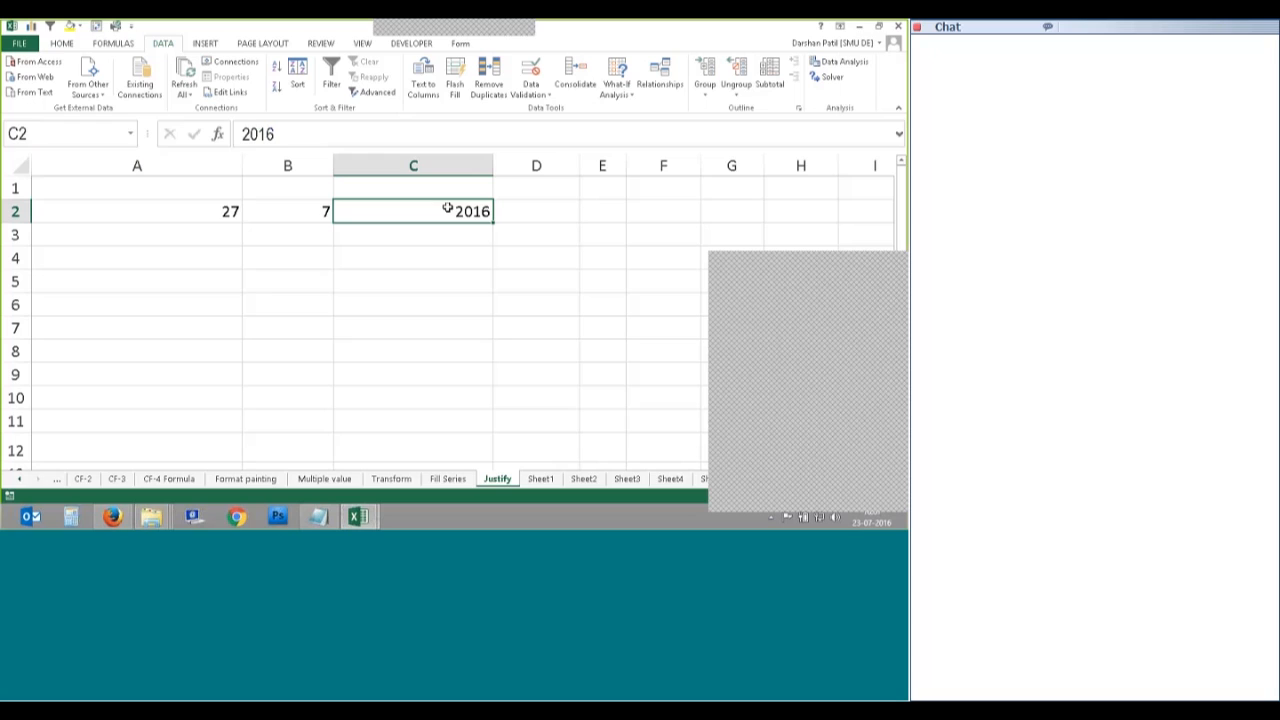
left_click(160, 212)
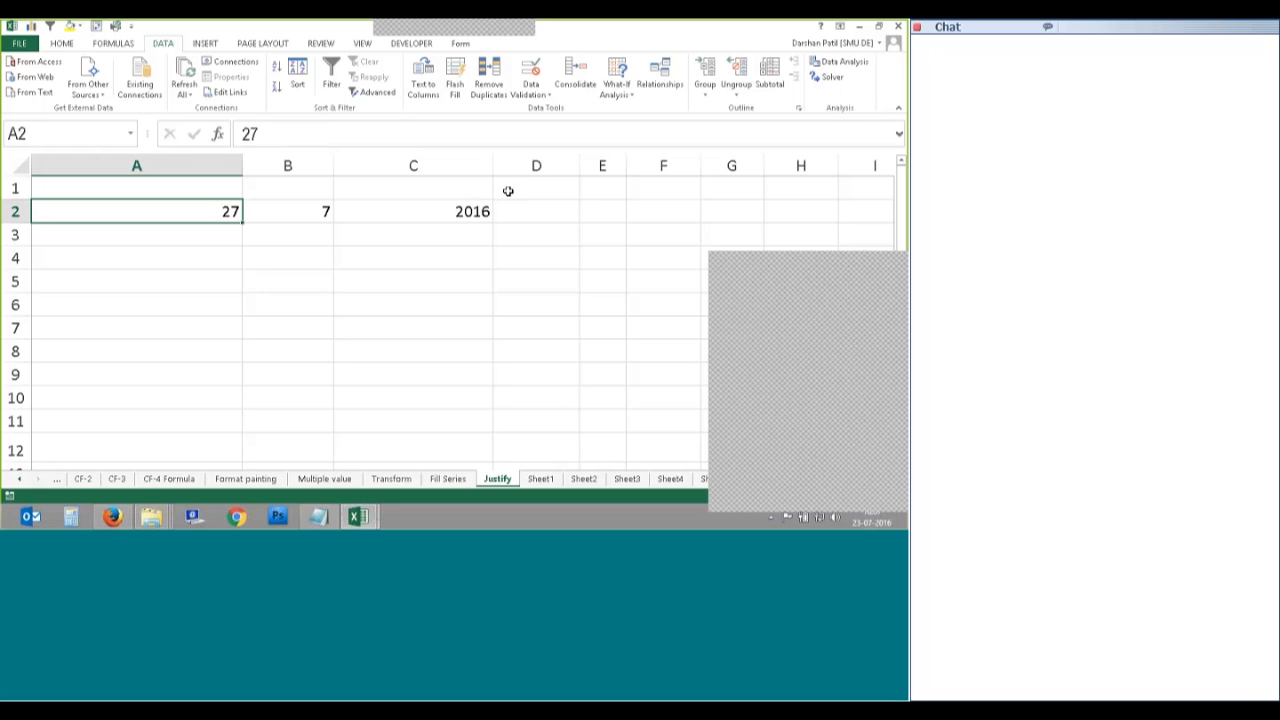
Step: Undo the format change to restore A2's date format, then clear A2
left_click(875, 264)
left_click(426, 252)
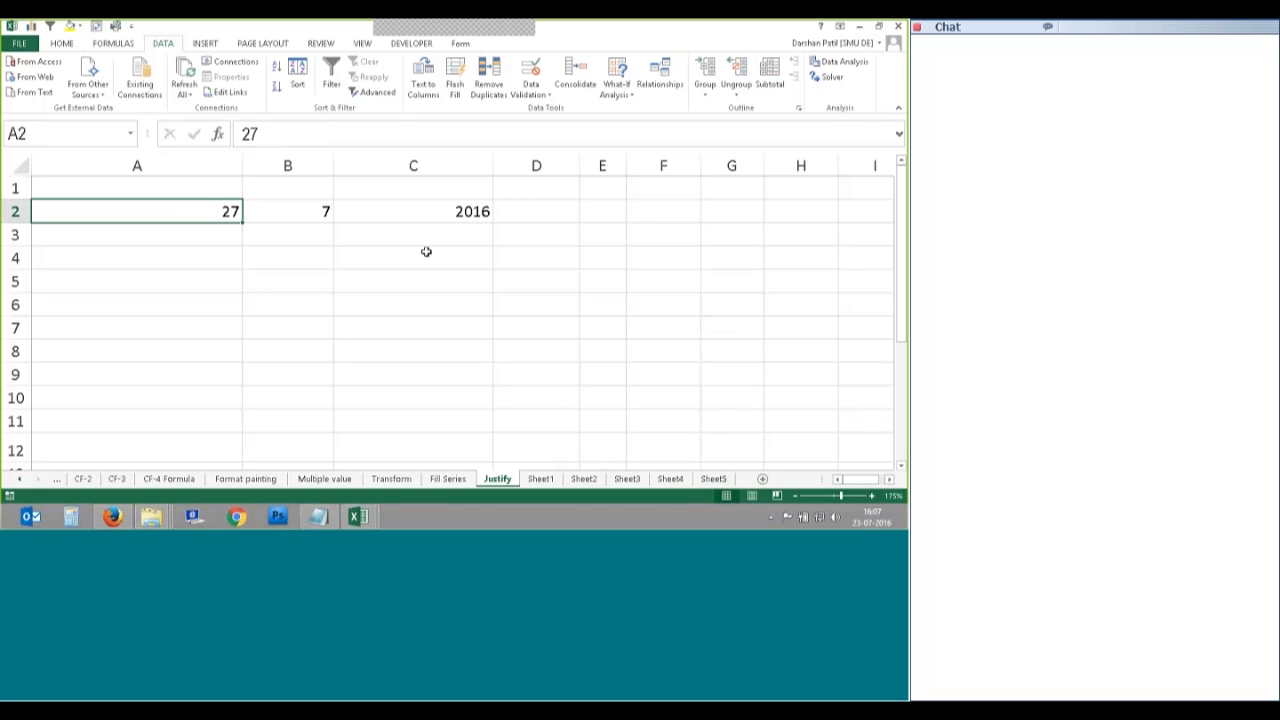
left_click(426, 210, "shift")
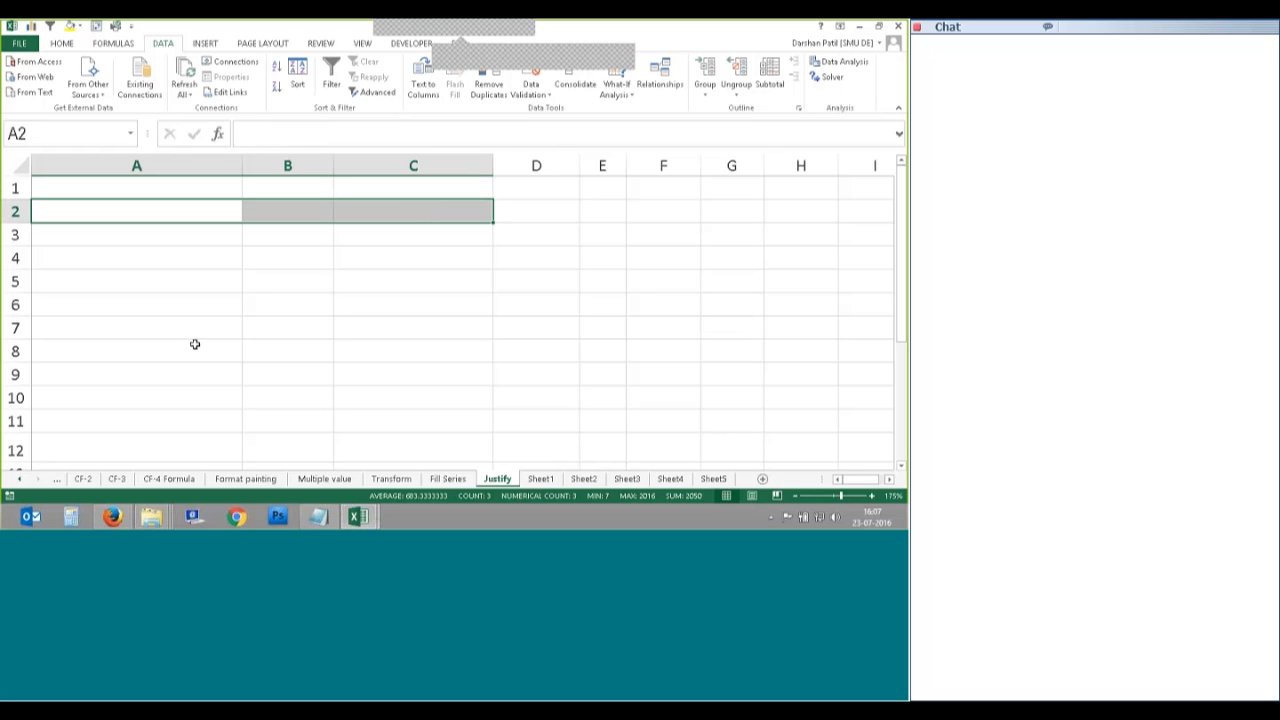
key("ctrl+z")
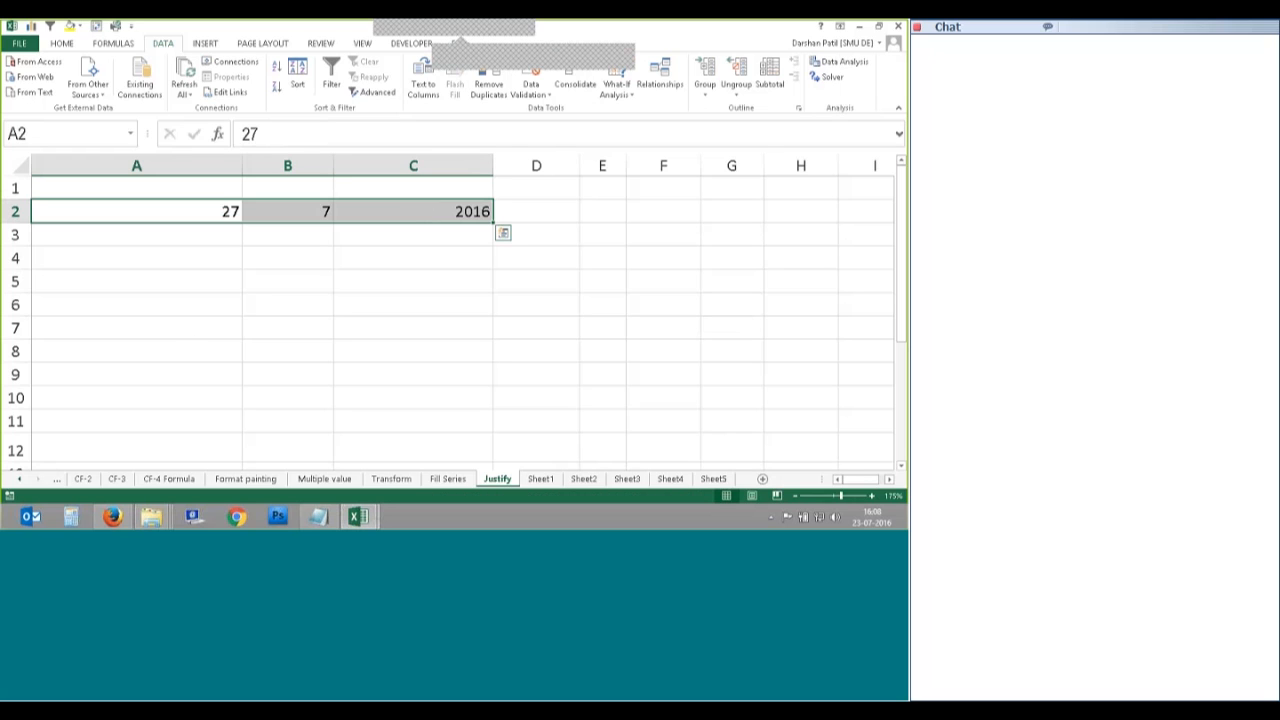
left_click(220, 297)
key("ctrl+z")
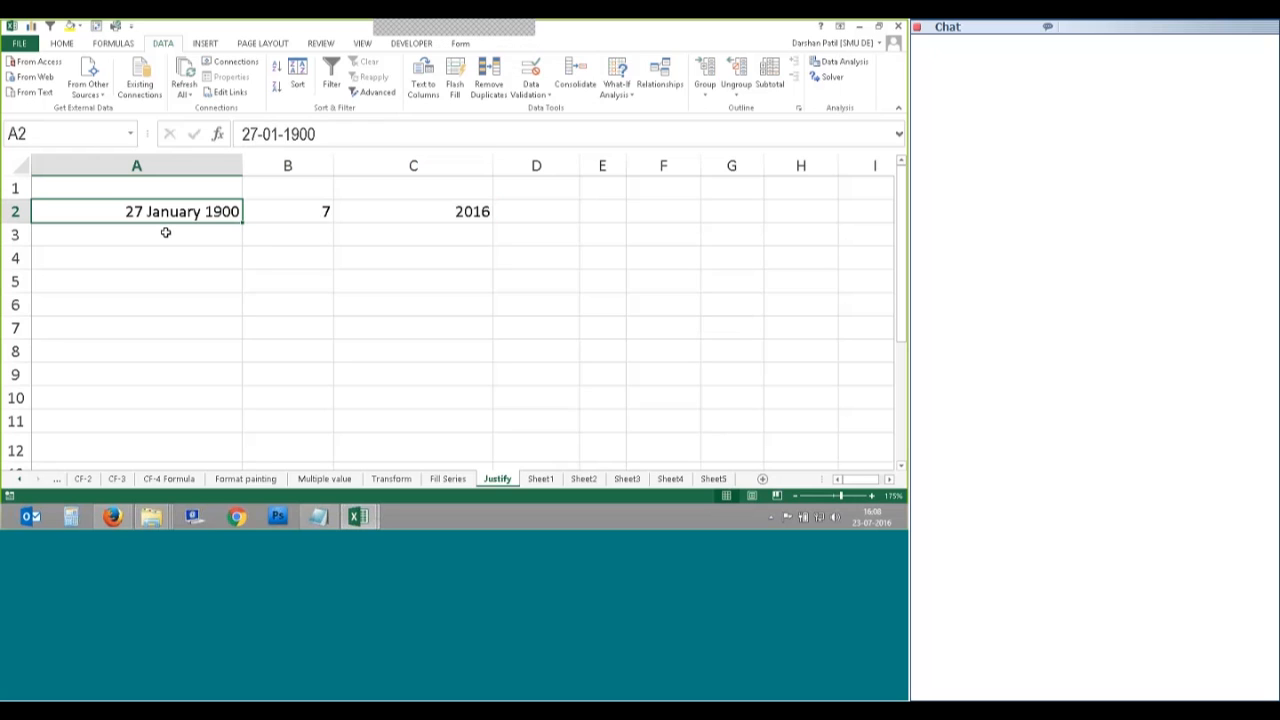
key("Delete")
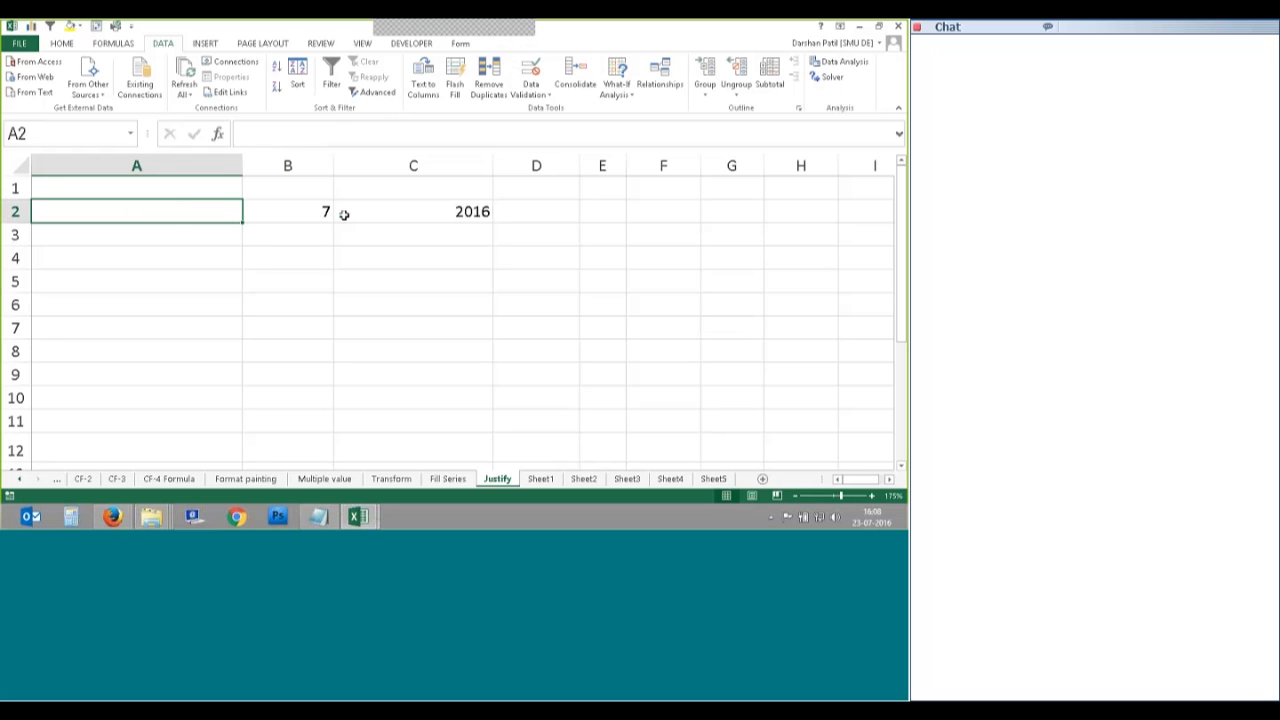
left_click_drag(330, 213, 420, 206)
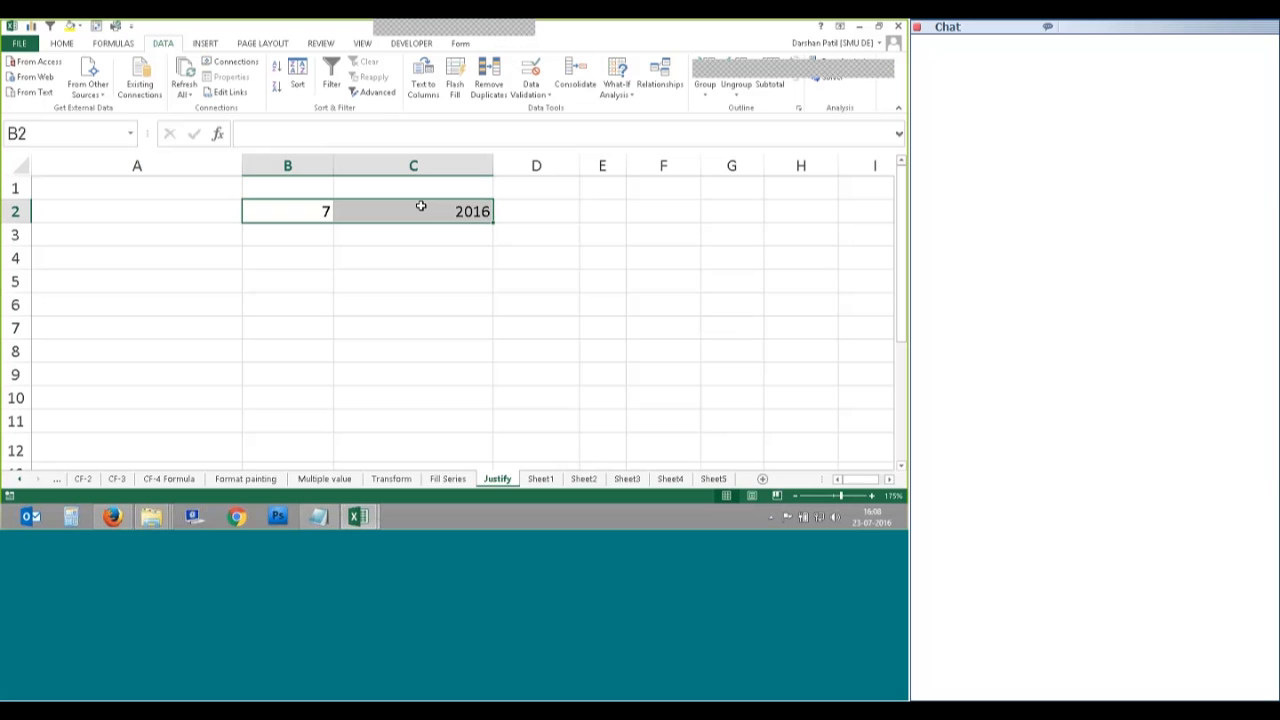
key("Delete")
left_click(156, 206)
type("5000")
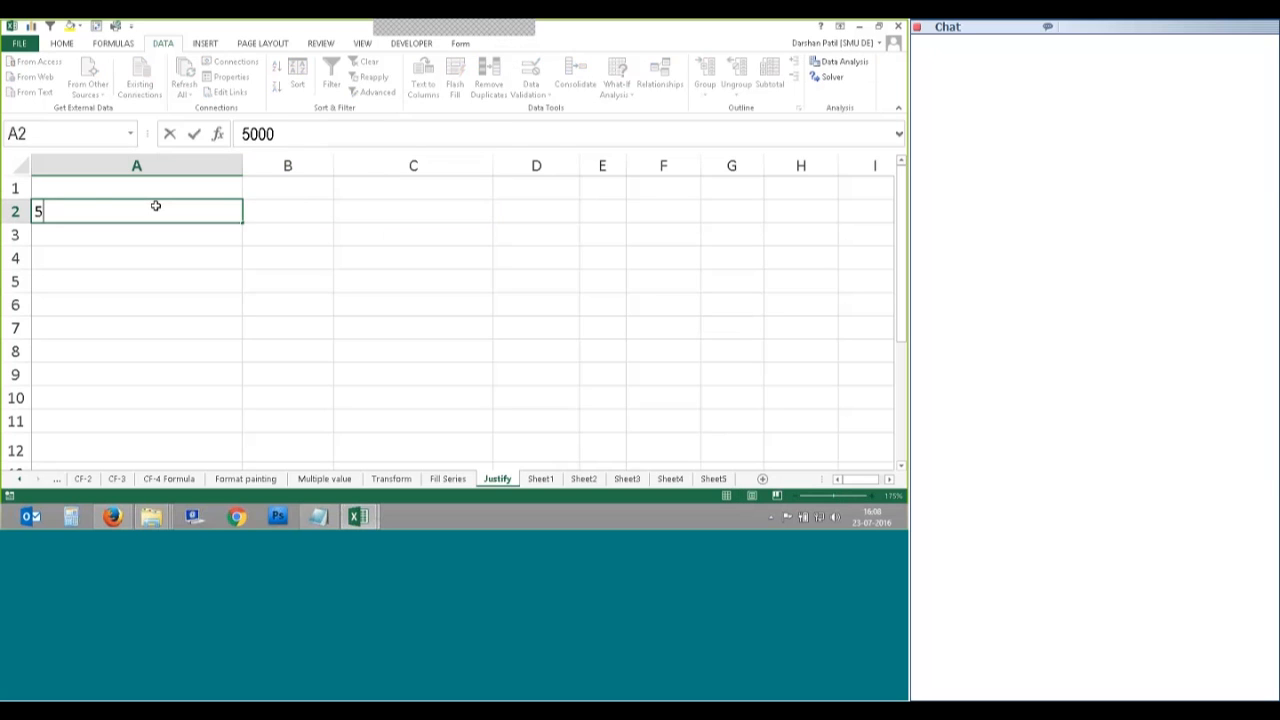
type(" 6000 ")
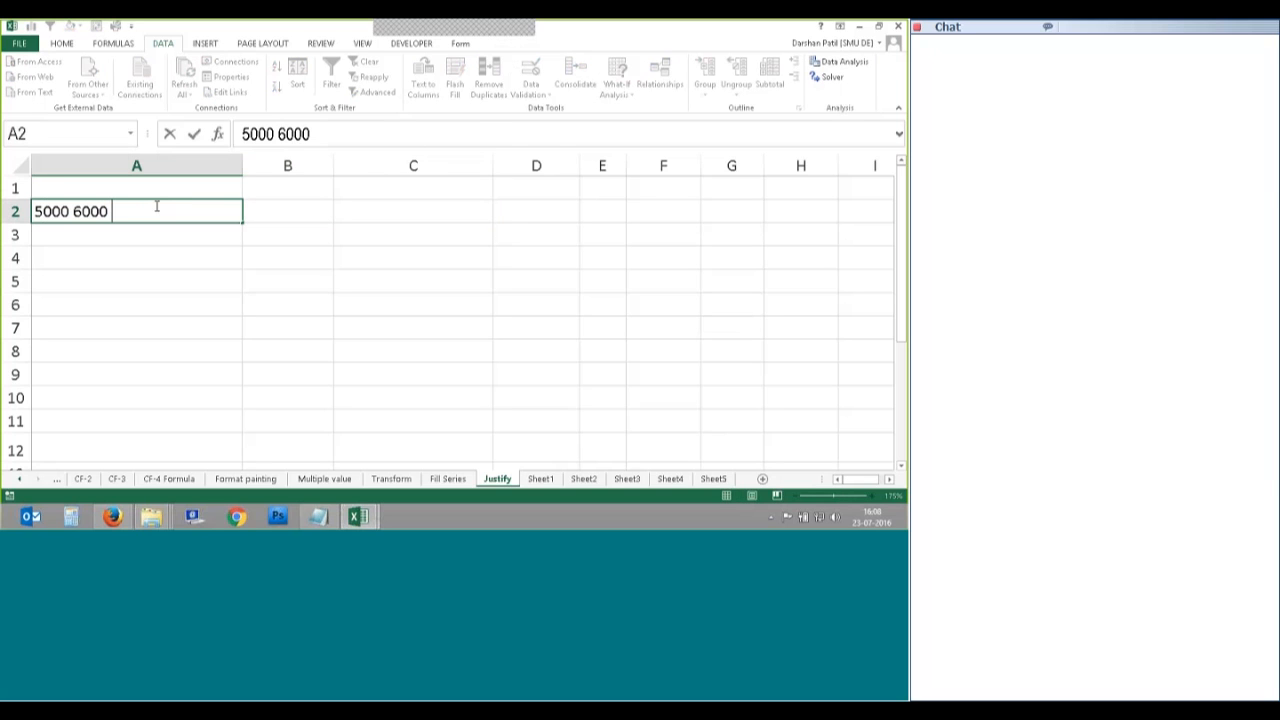
type("8000")
key("Return")
key("Up")
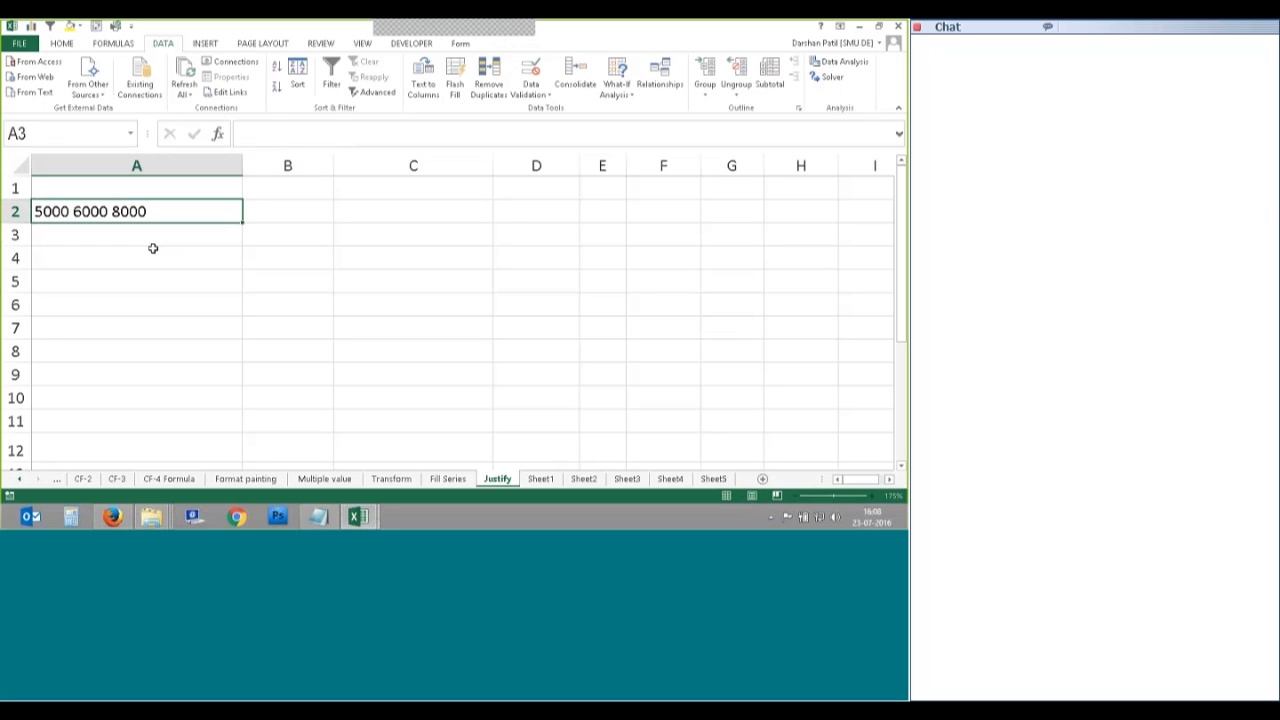
Step: Narrow column A, Fill Justify the numbers into A2:A4 accepting the warning, then widen column A
left_click_drag(242, 165, 74, 178)
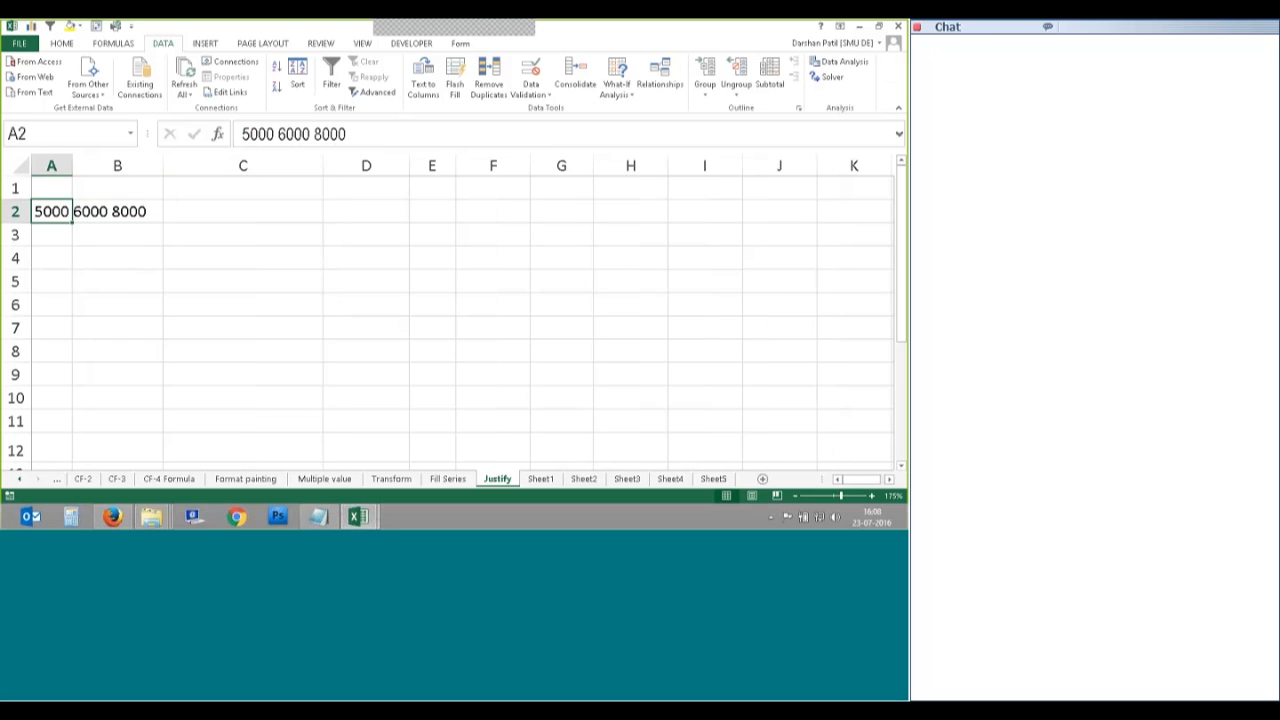
left_click(62, 43)
left_click(742, 77)
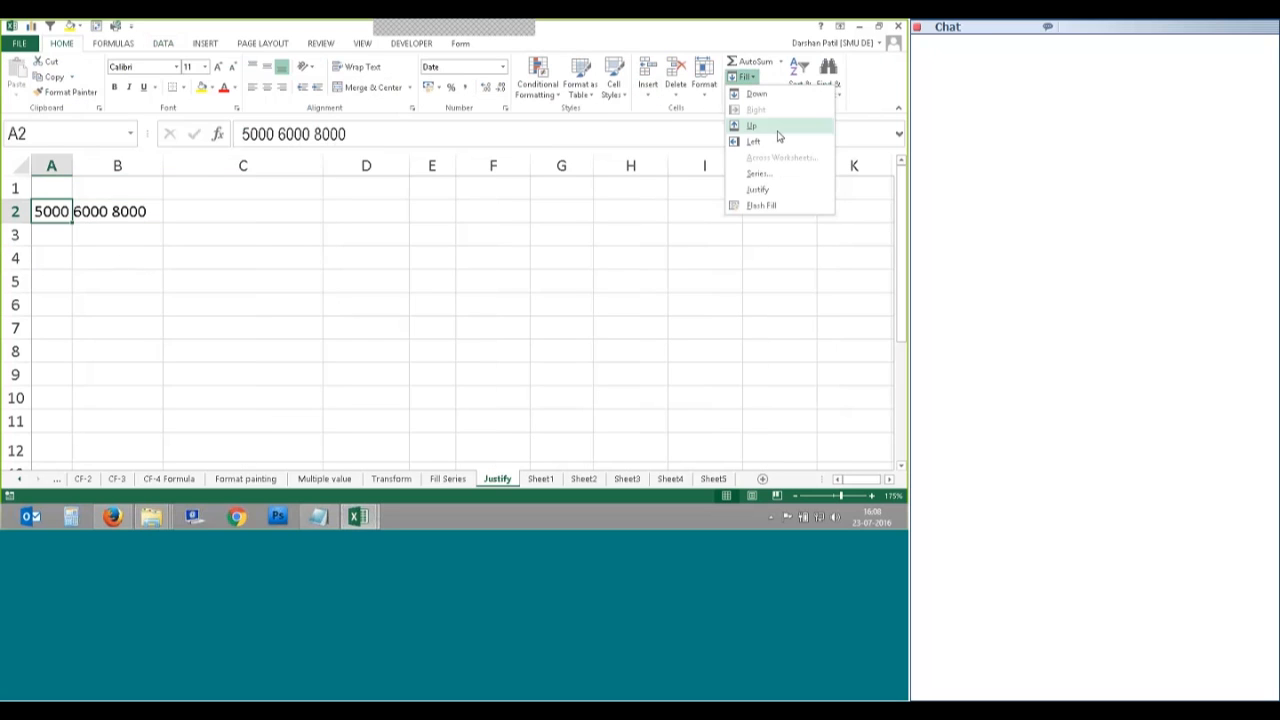
left_click(759, 190)
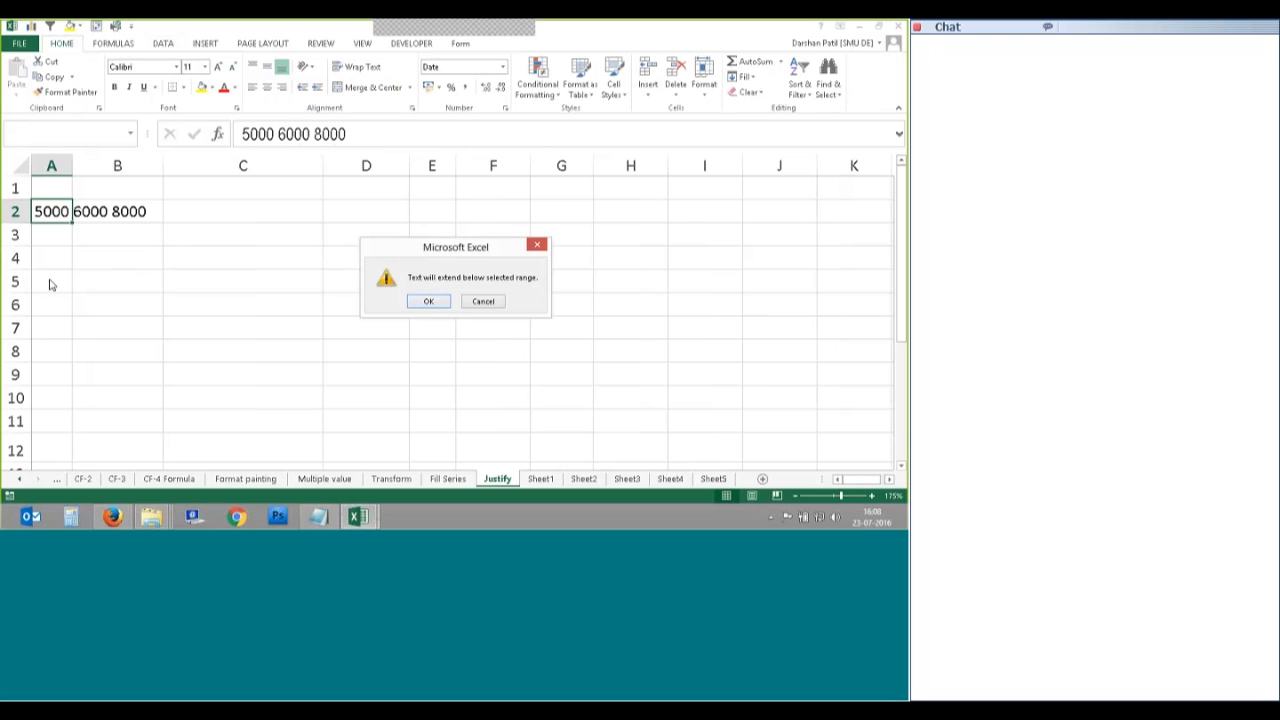
left_click(422, 303)
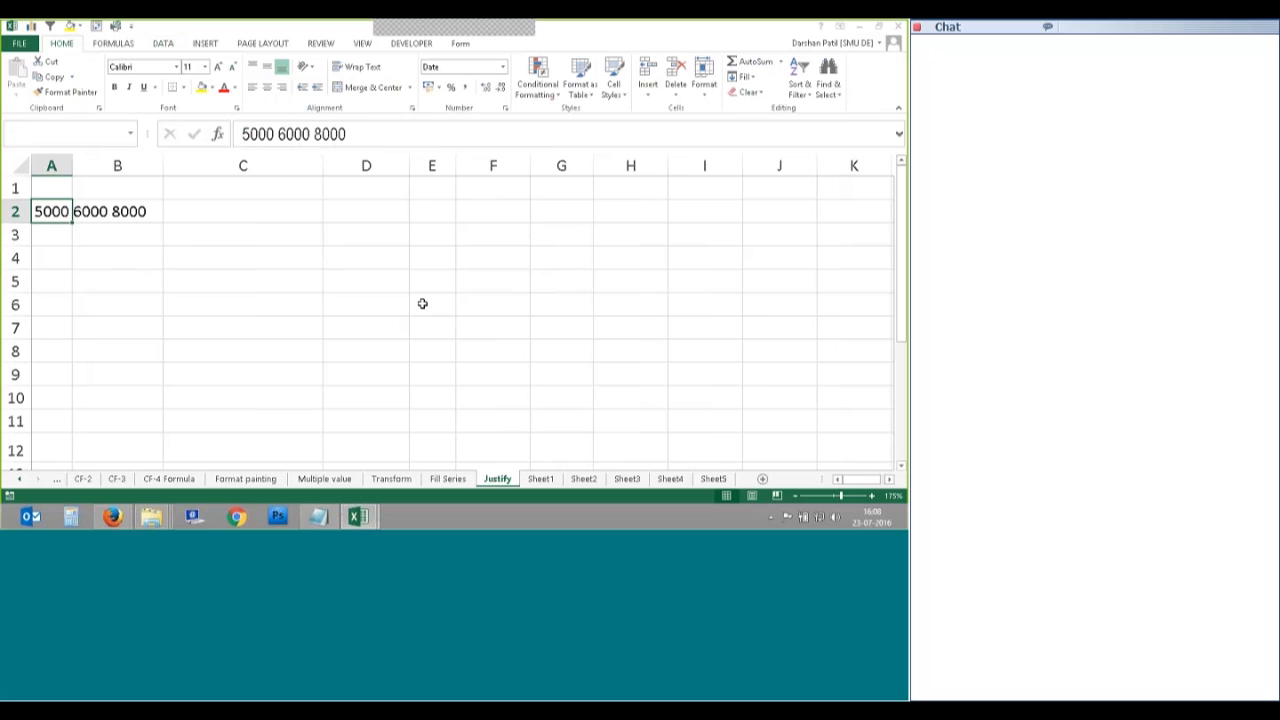
key("Down")
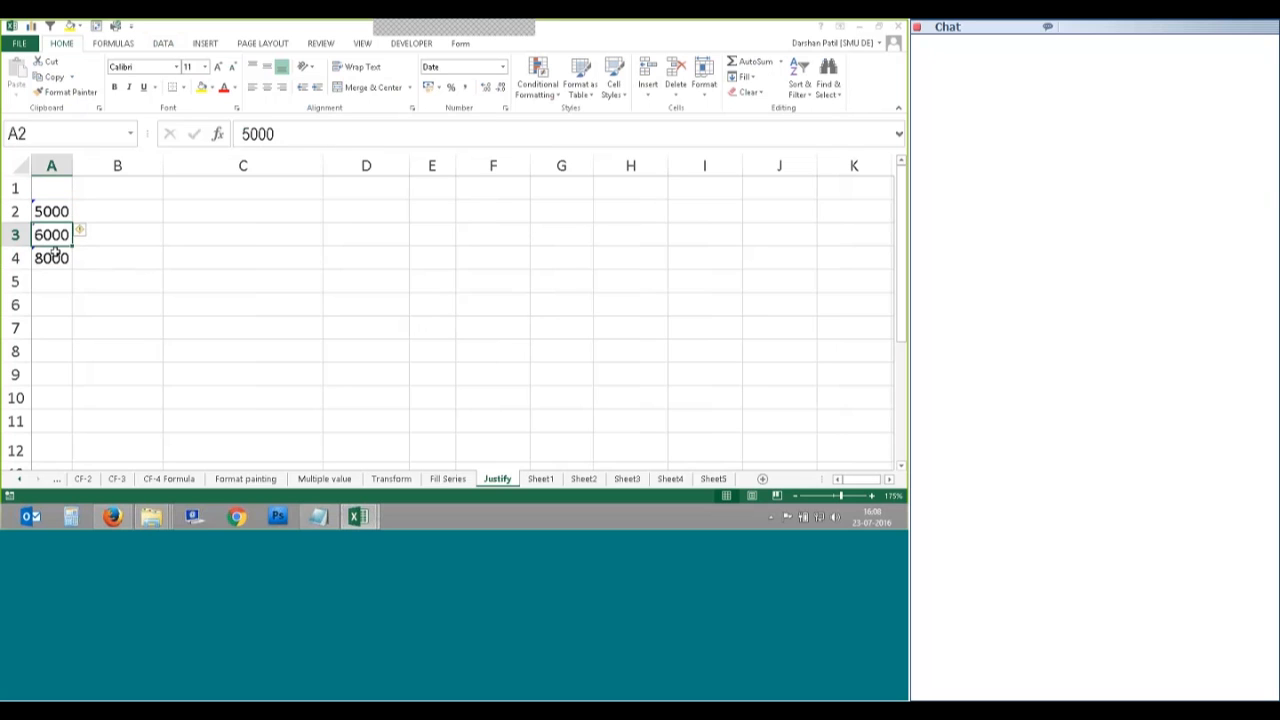
key("Down")
left_click_drag(72, 165, 125, 165)
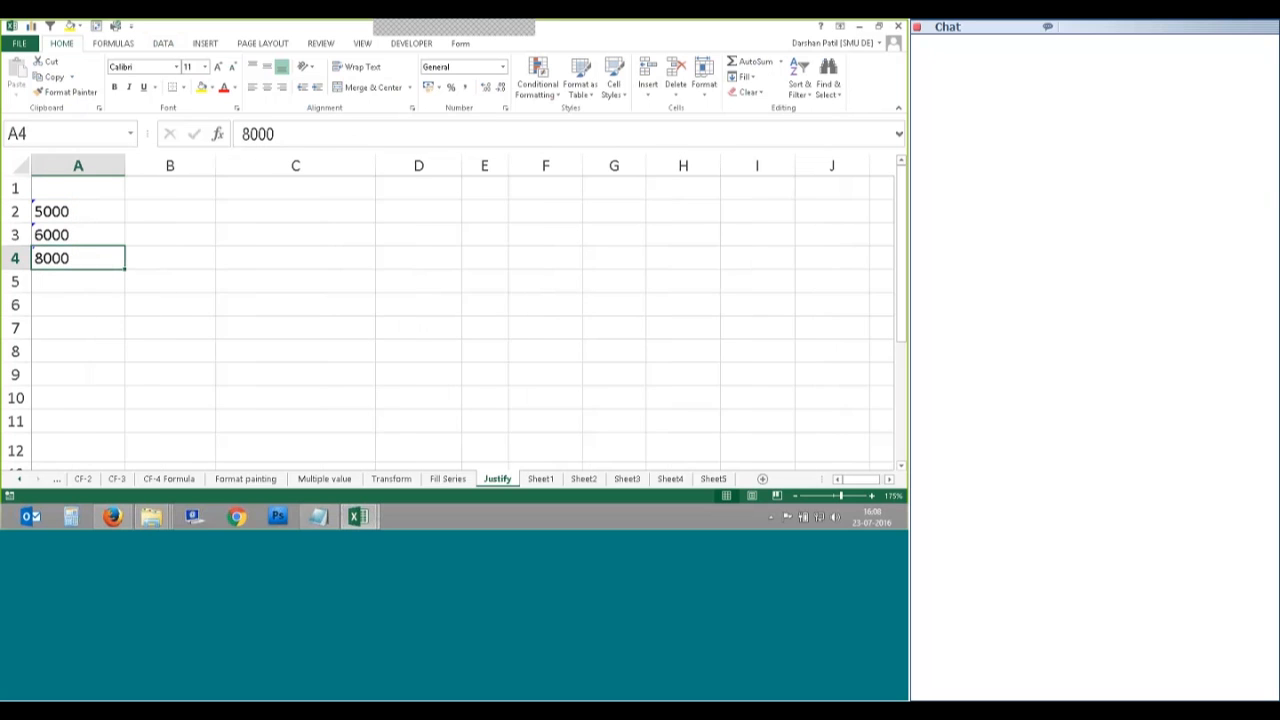
left_click(200, 268)
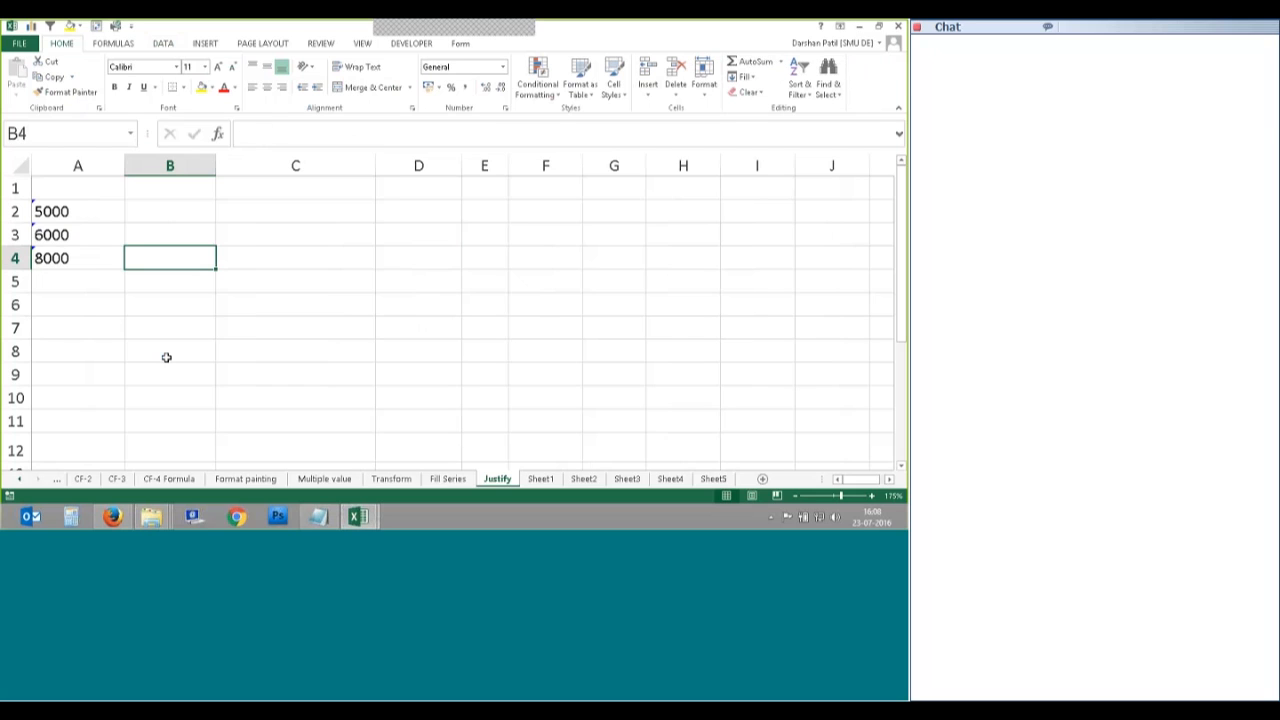
Step: Give A2:A4 the Number format and Convert to Number, then open and close the Fill list
left_click_drag(75, 211, 100, 262)
left_click(502, 66)
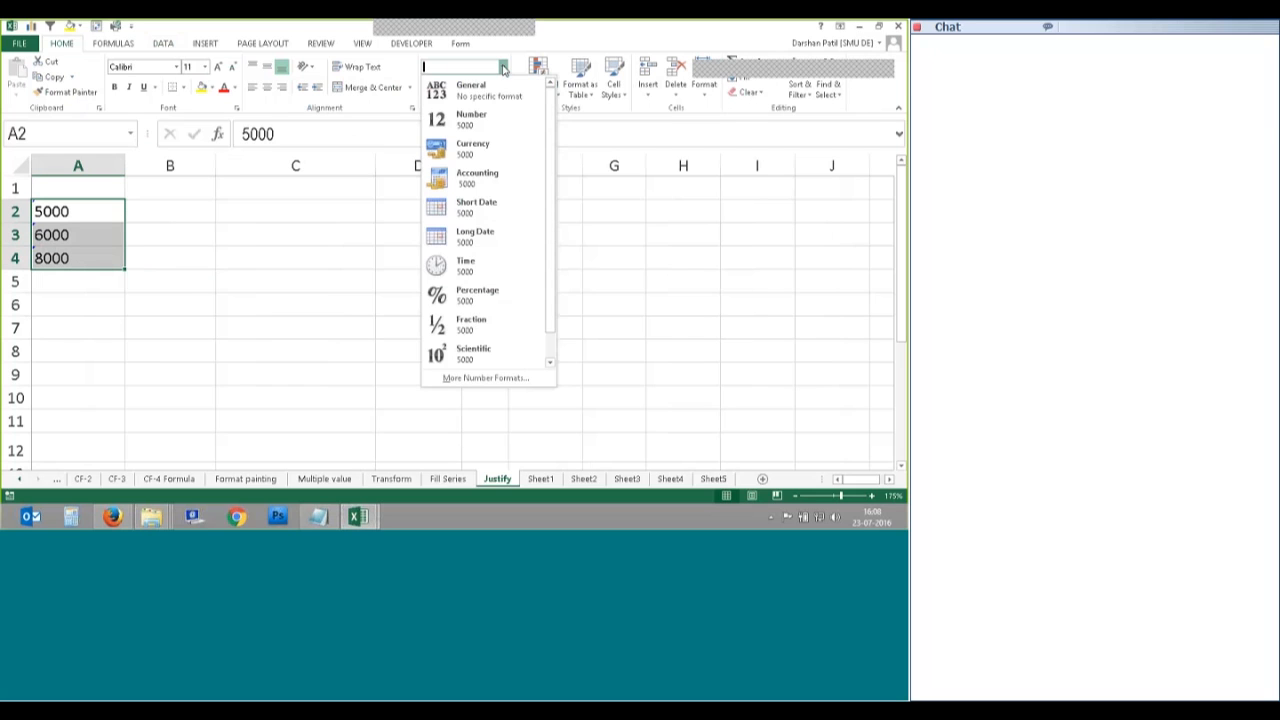
left_click(486, 120)
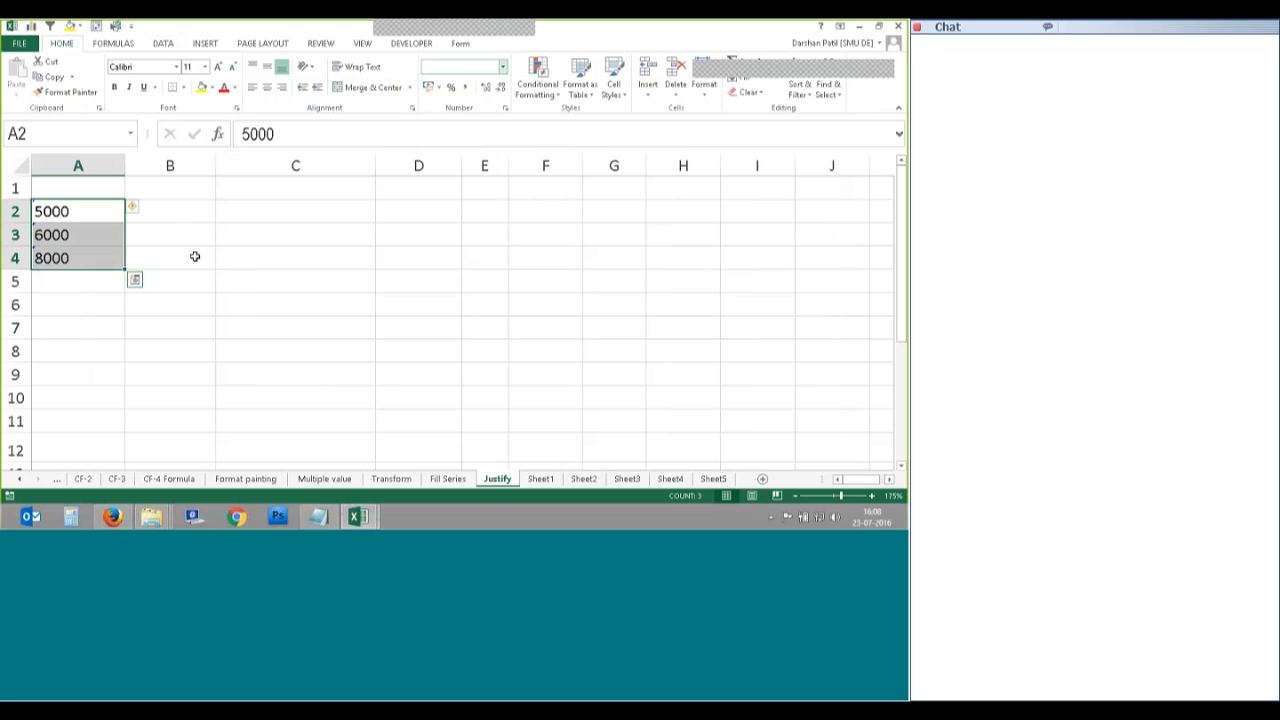
left_click(135, 208)
left_click(187, 244)
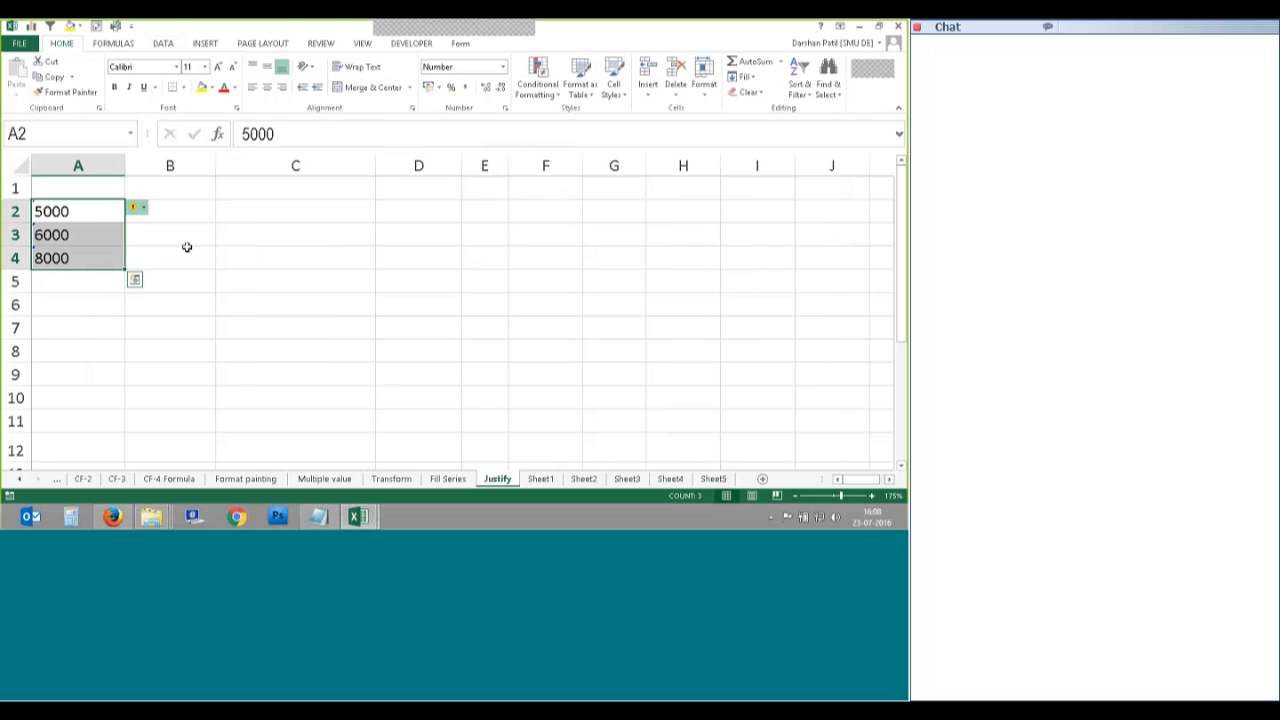
left_click(166, 280)
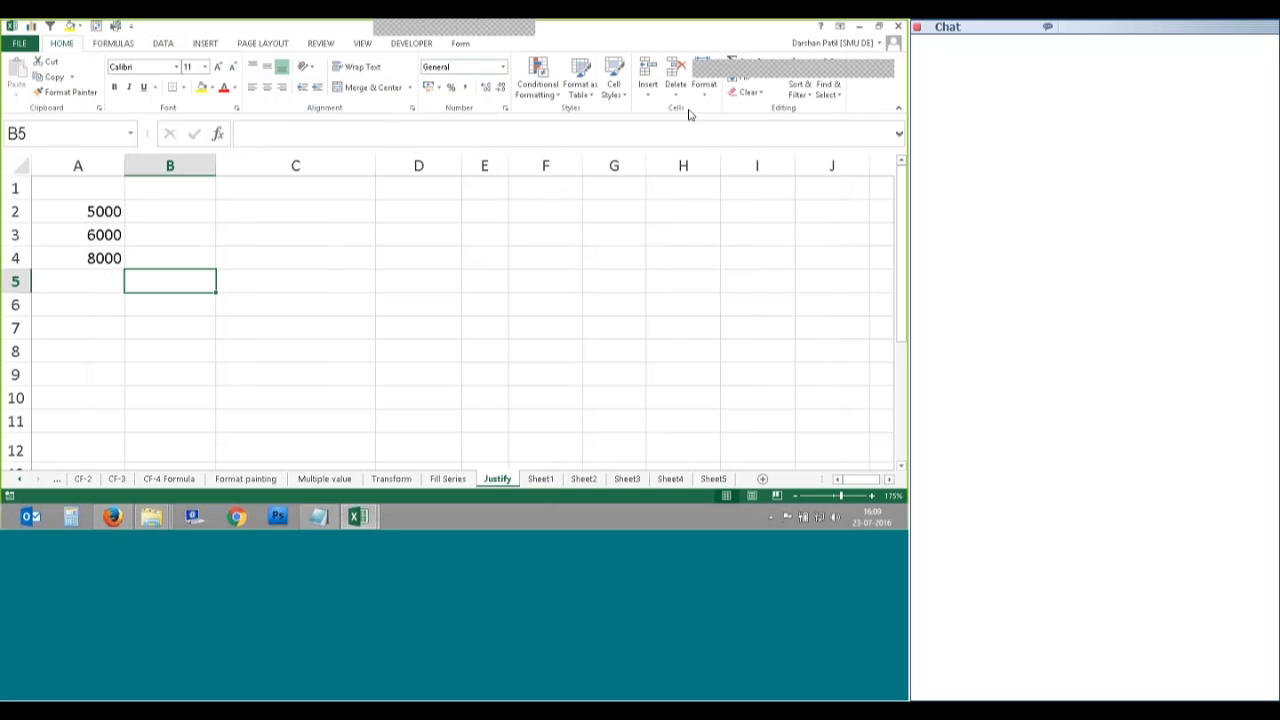
left_click(742, 77)
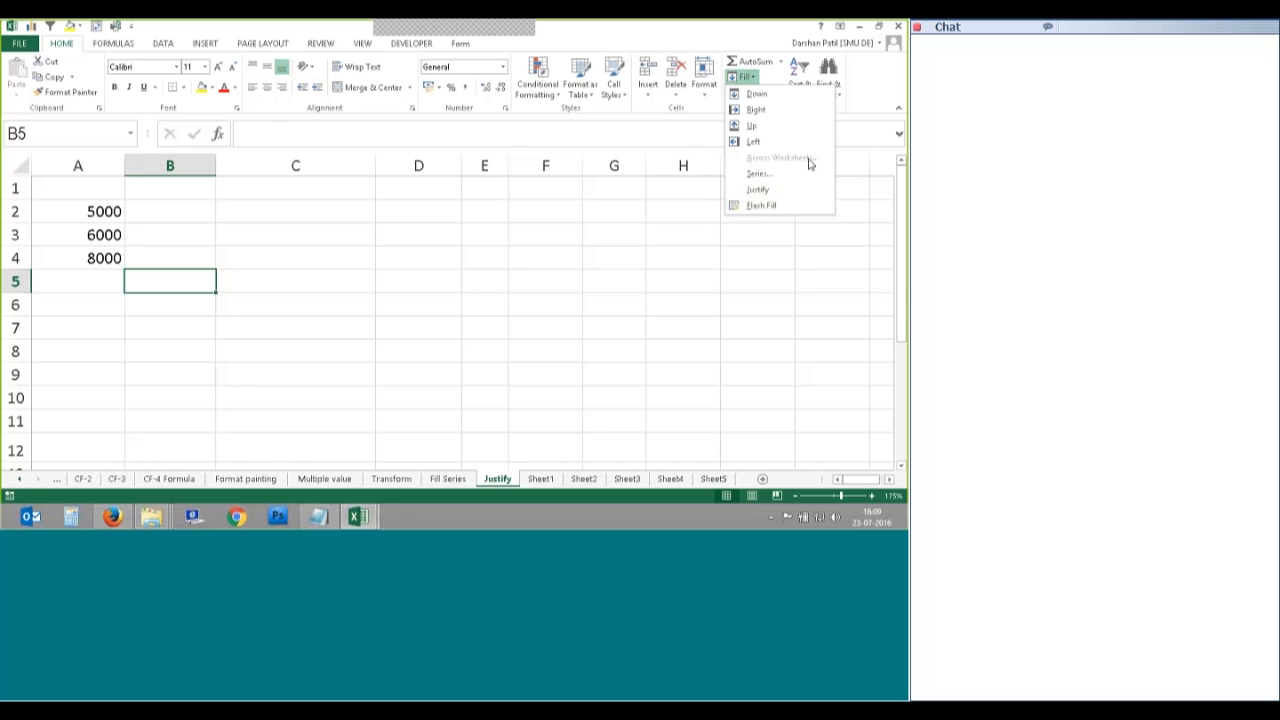
key("Escape")
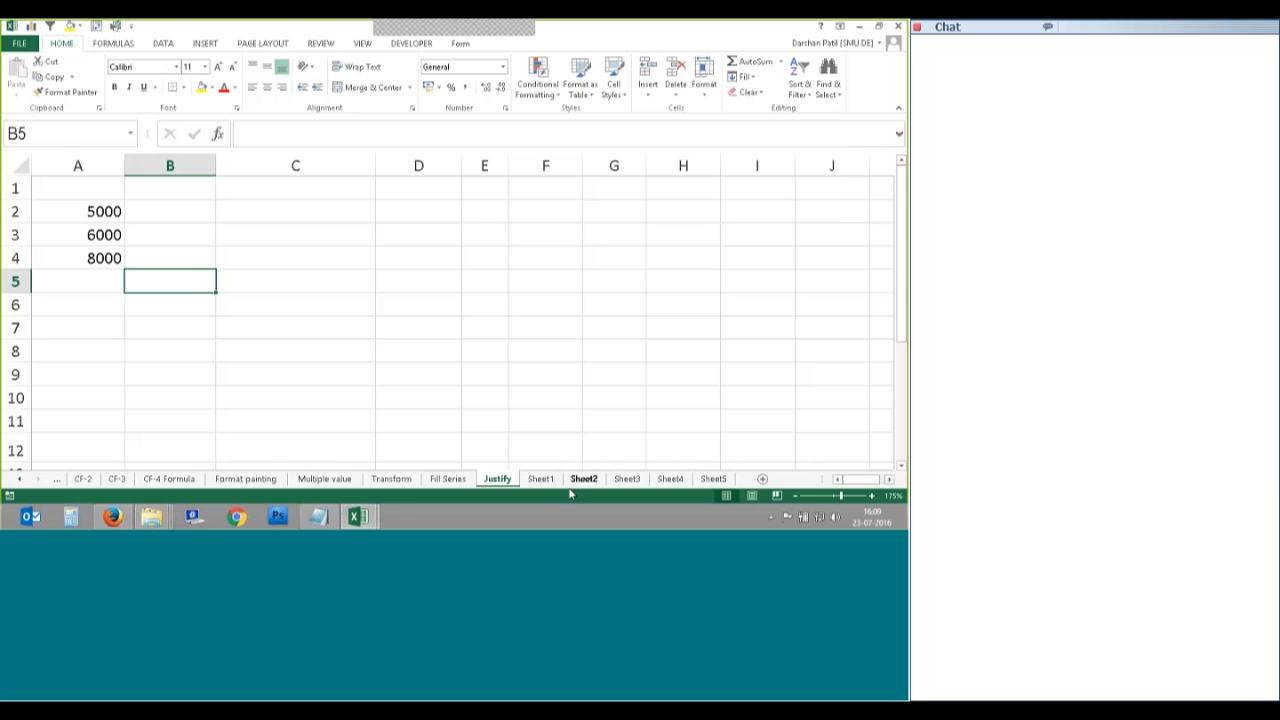
Step: Rename the fruit-table sheet Sheet1 to 'Data'
left_click(540, 479)
left_click(420, 377)
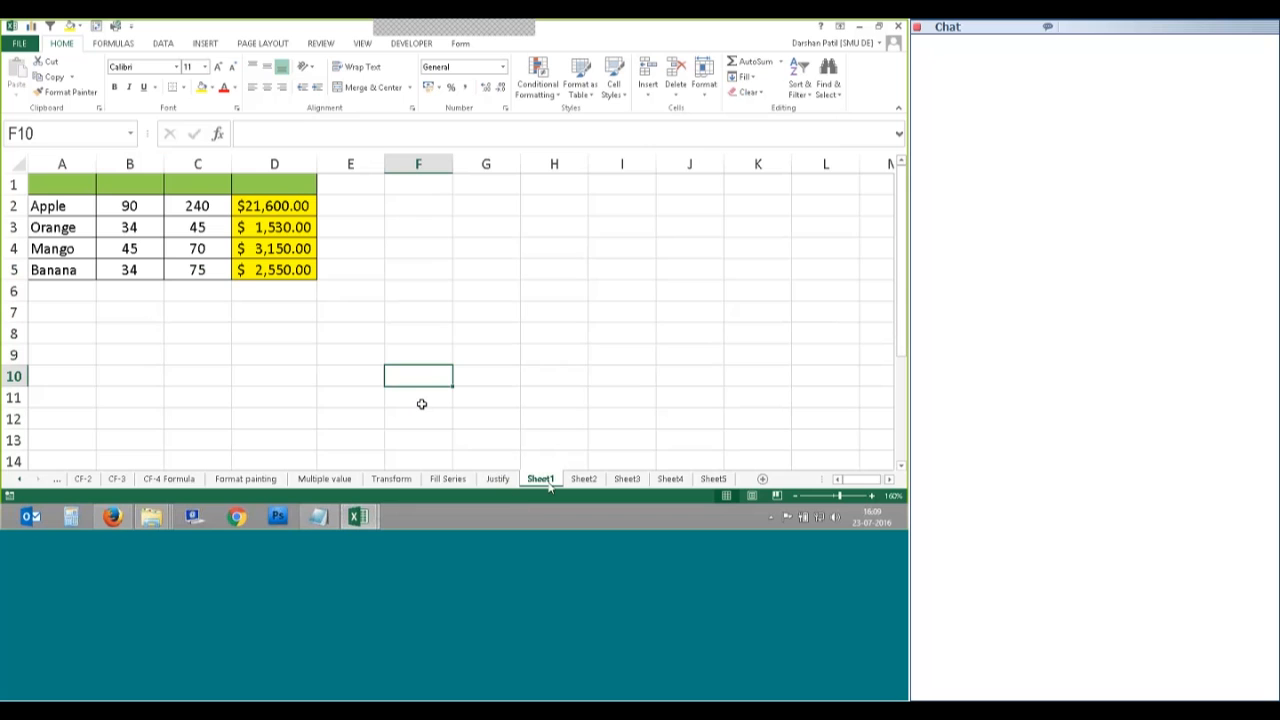
key("ctrl+Page_Down")
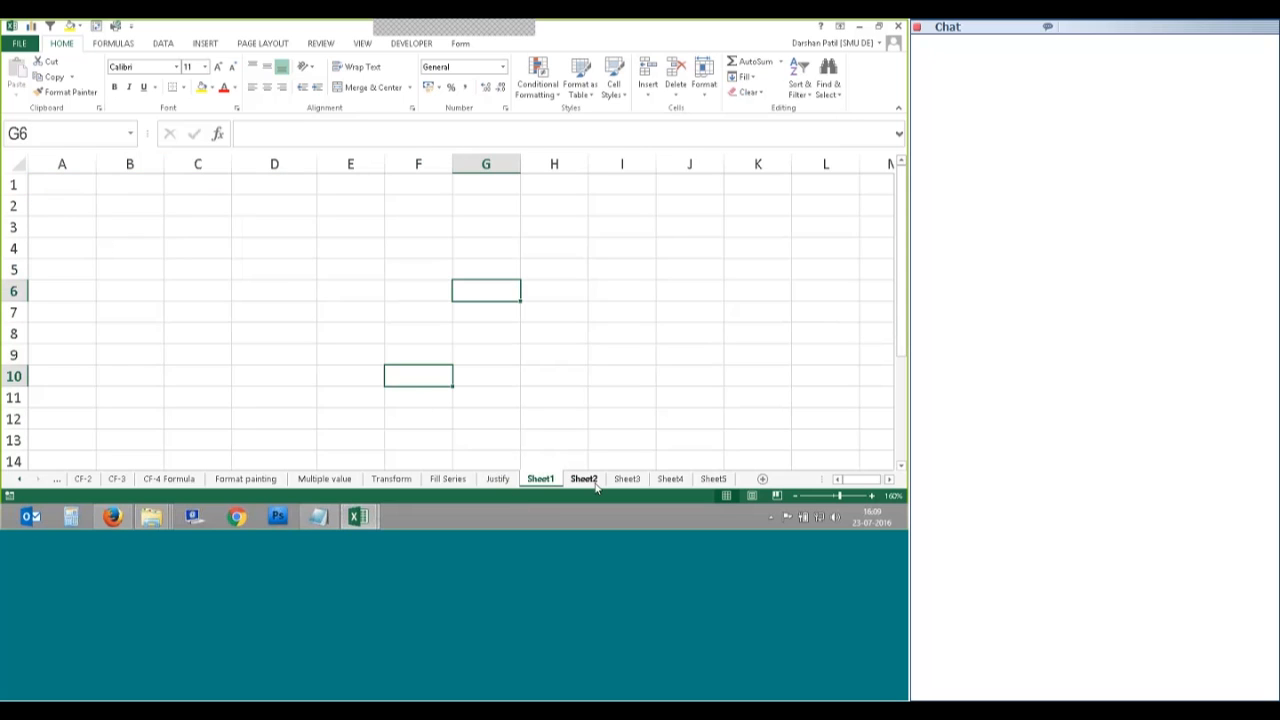
key("ctrl+Page_Up")
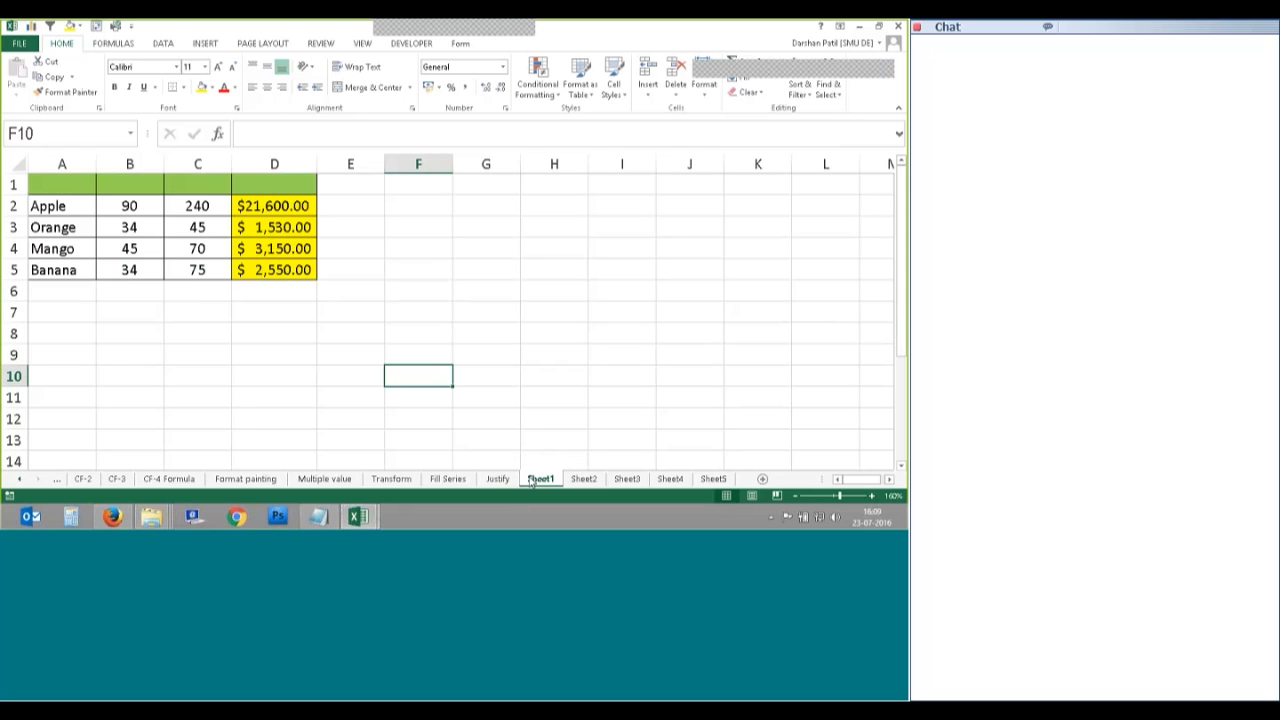
right_click(534, 481)
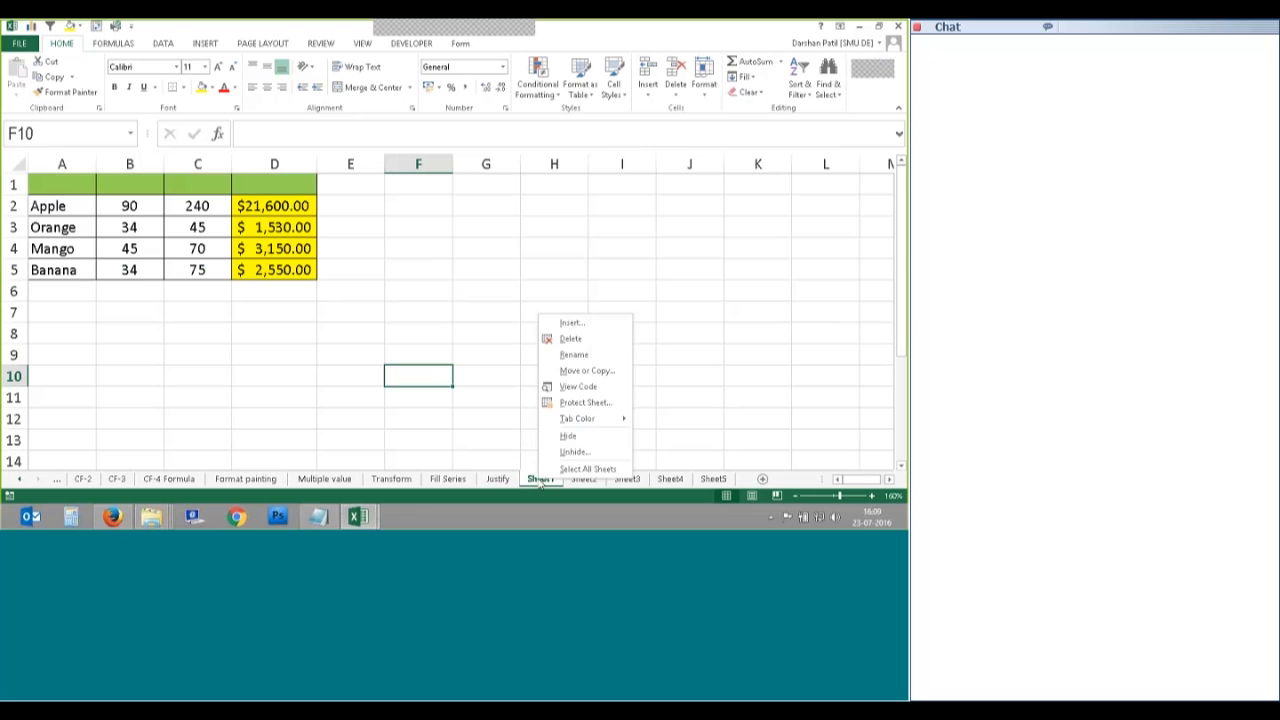
left_click(584, 353)
type("Data")
key("Return")
left_click(542, 462)
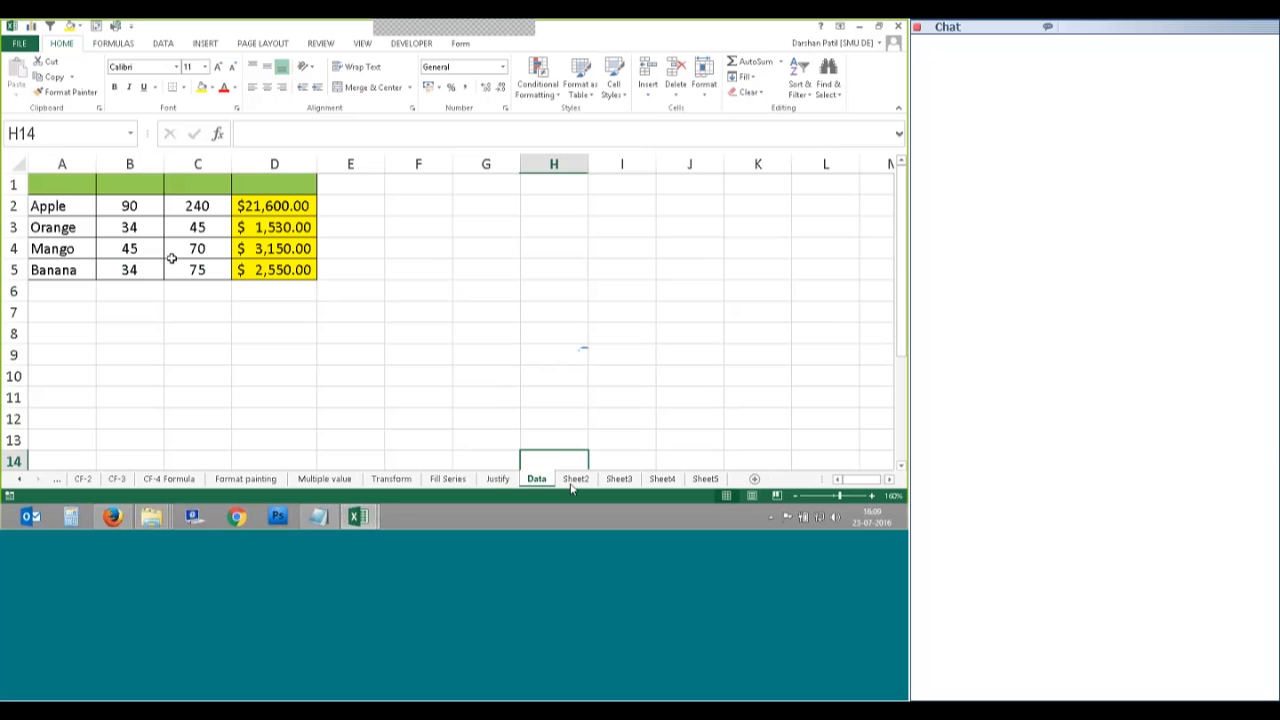
Step: Browse through the empty Sheet2, Sheet3 and Sheet4
left_click(573, 482)
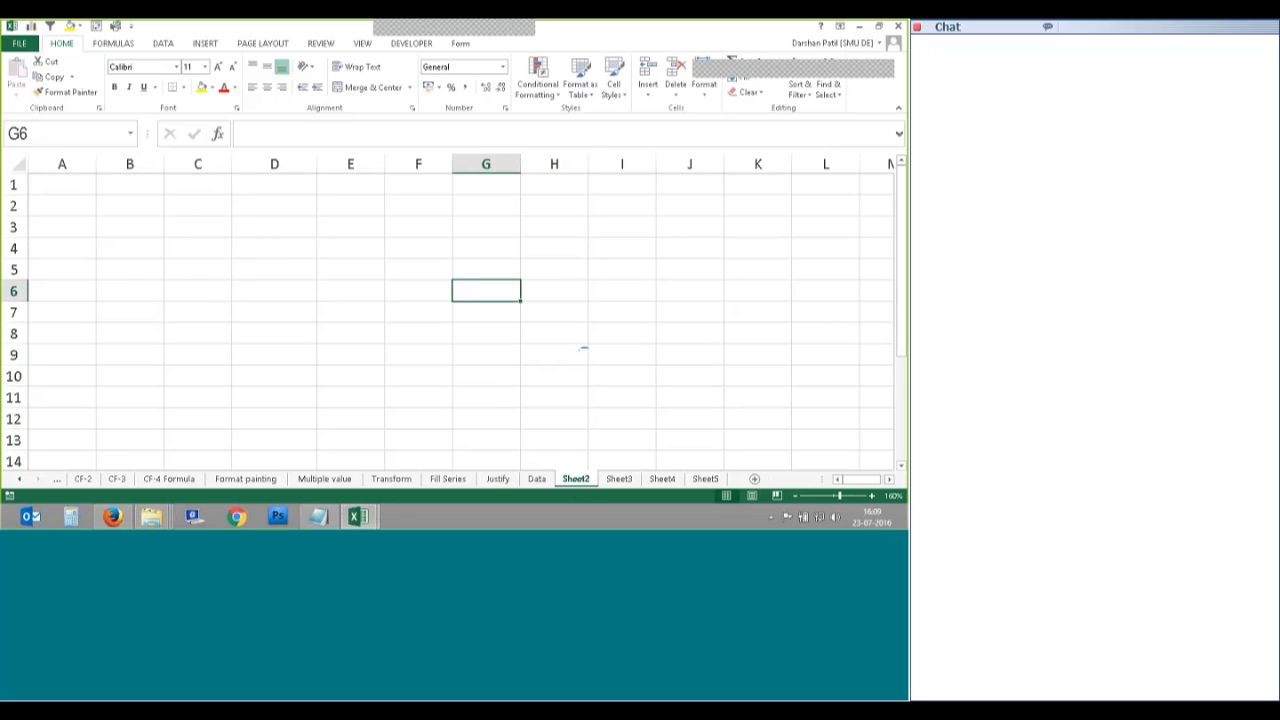
scroll(583, 349, "down", 1)
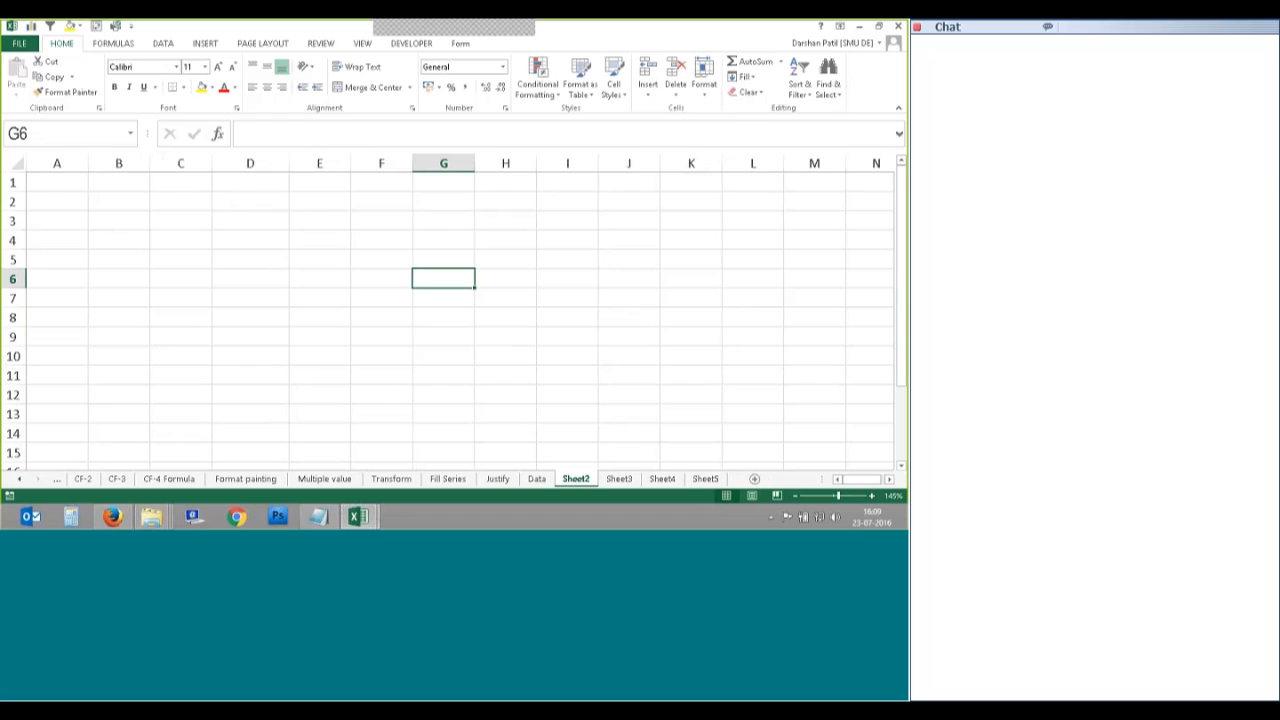
key("ctrl+Page_Down")
key("ctrl+Page_Down")
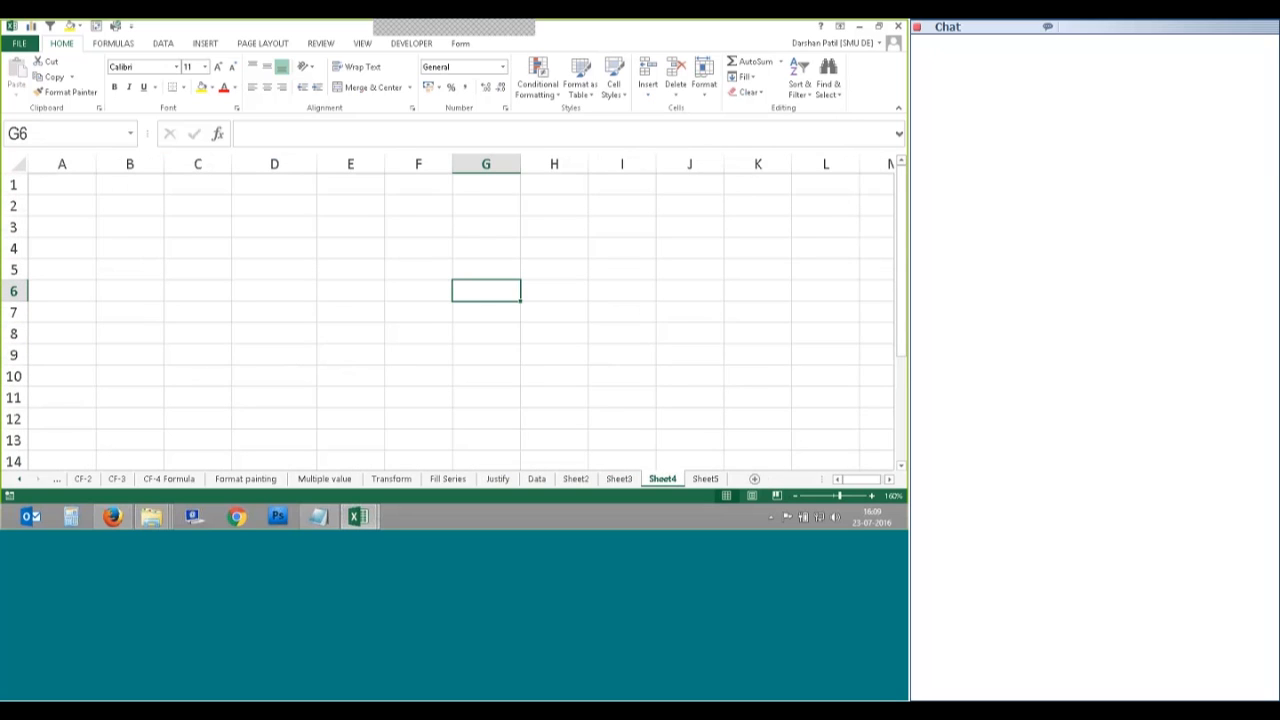
key("ctrl+Page_Down")
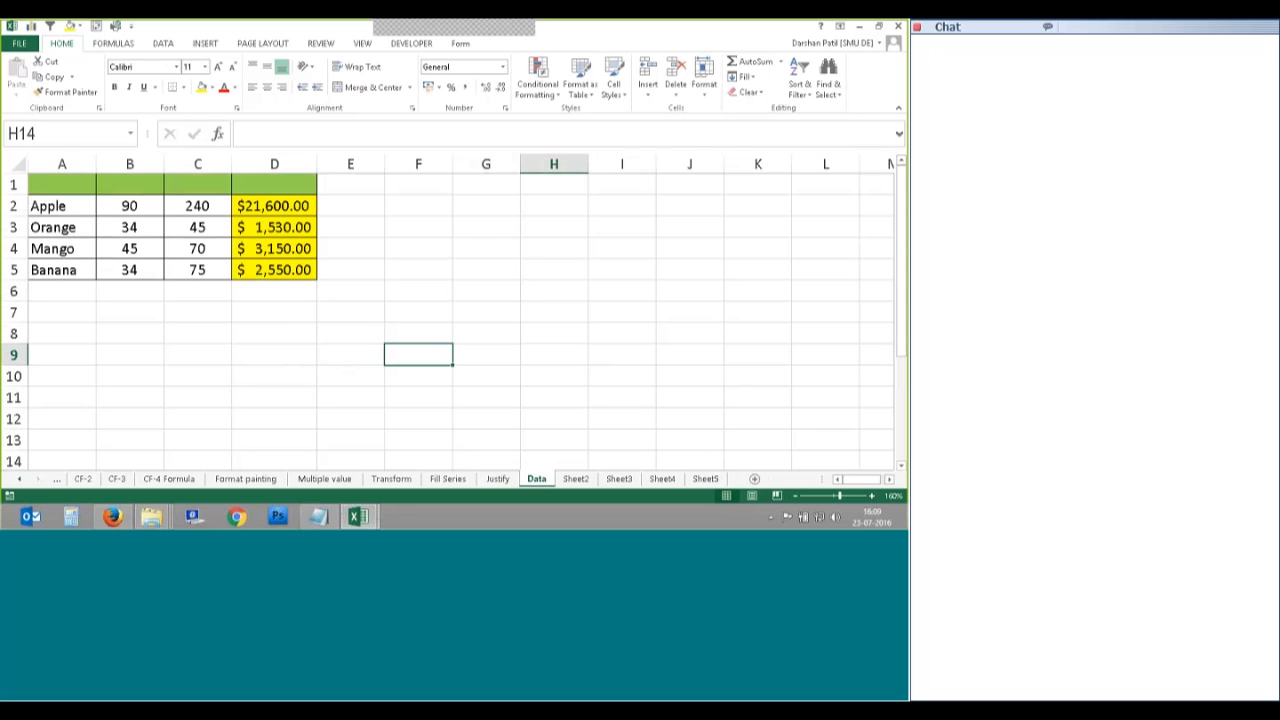
Step: Select the fruit table A1:D5 and look at the formula in D2
left_click_drag(40, 185, 259, 272)
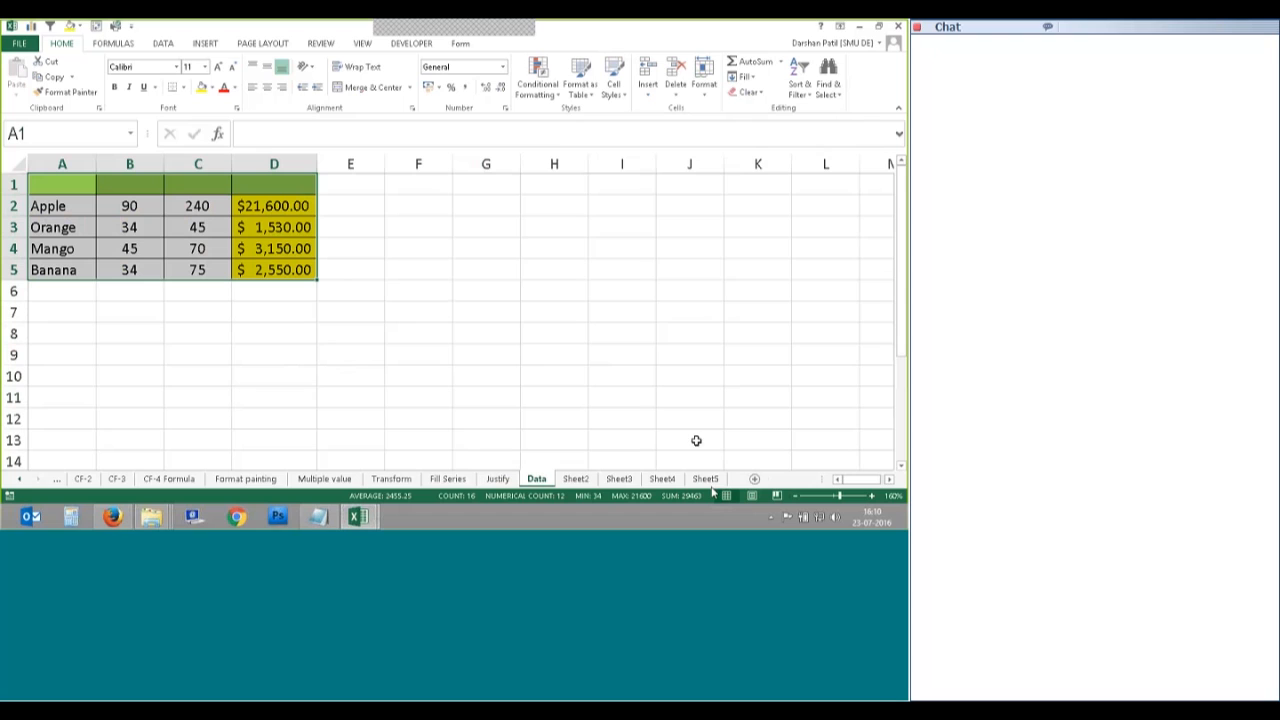
mouse_move(318, 297)
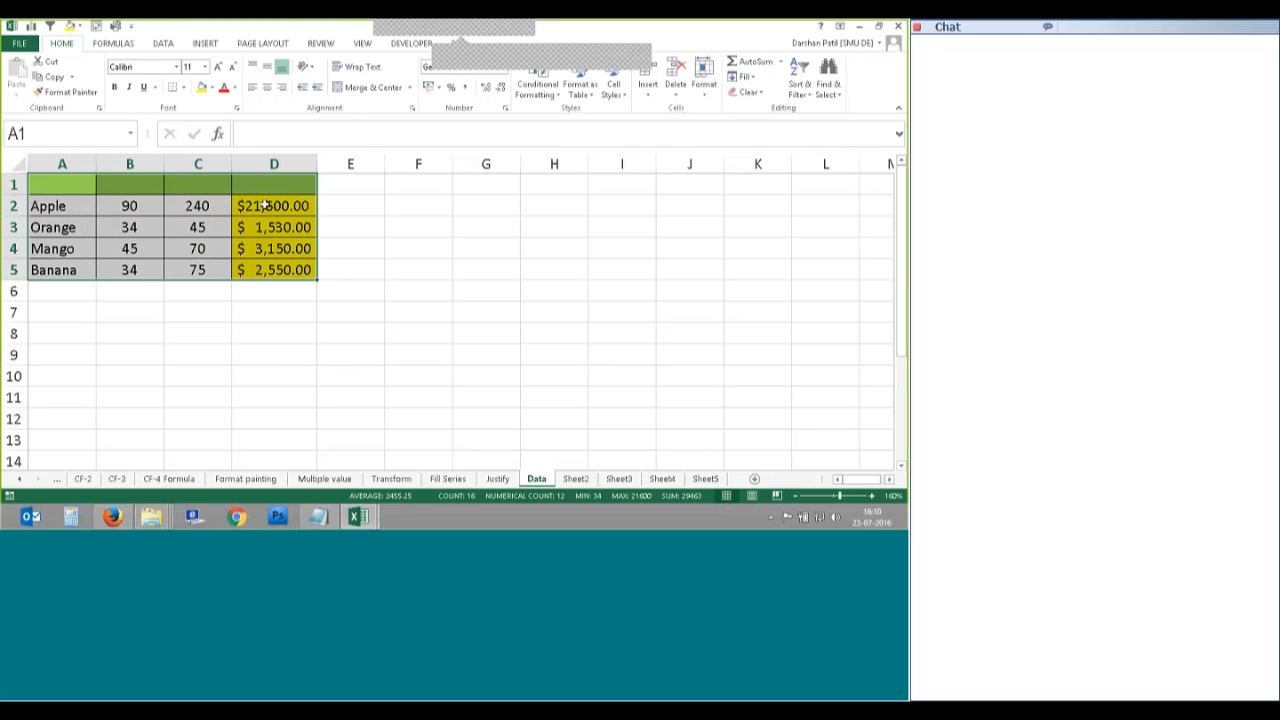
left_click(283, 326)
left_click(273, 205)
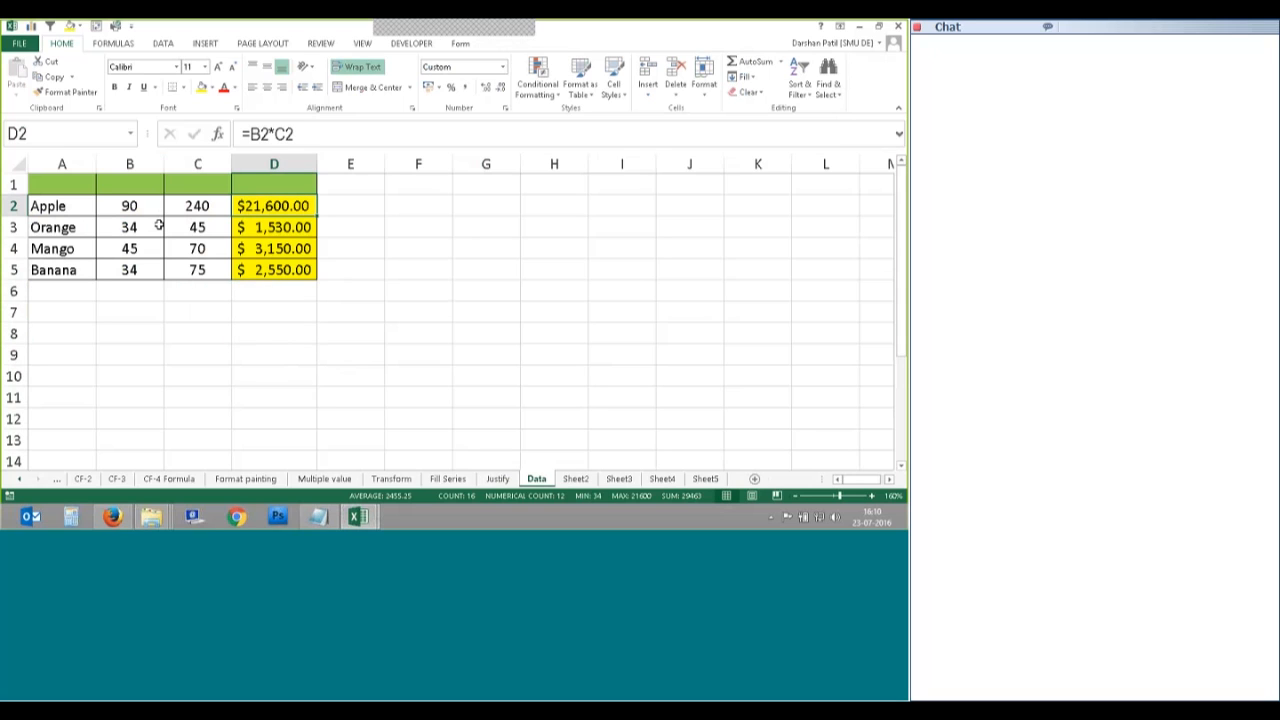
left_click(257, 313)
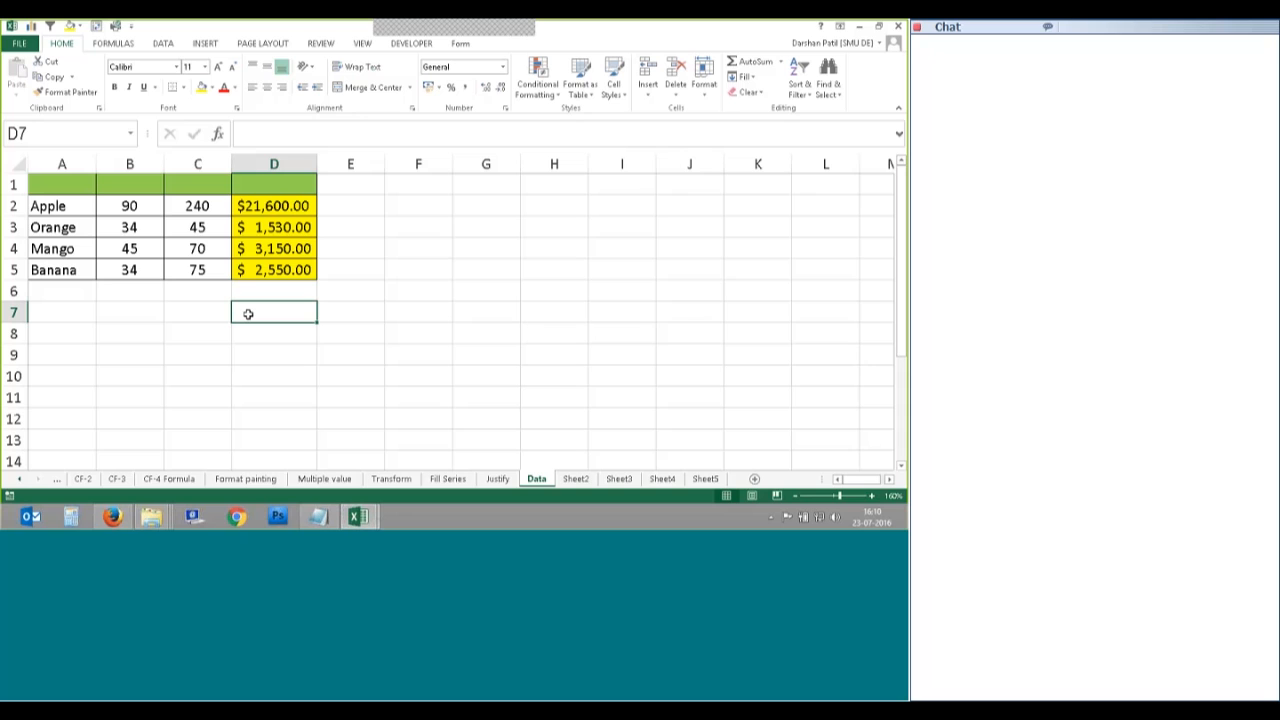
Step: Reselect A1:D5, then look through Sheet2 to Sheet4 and return to Data
left_click_drag(62, 185, 259, 269)
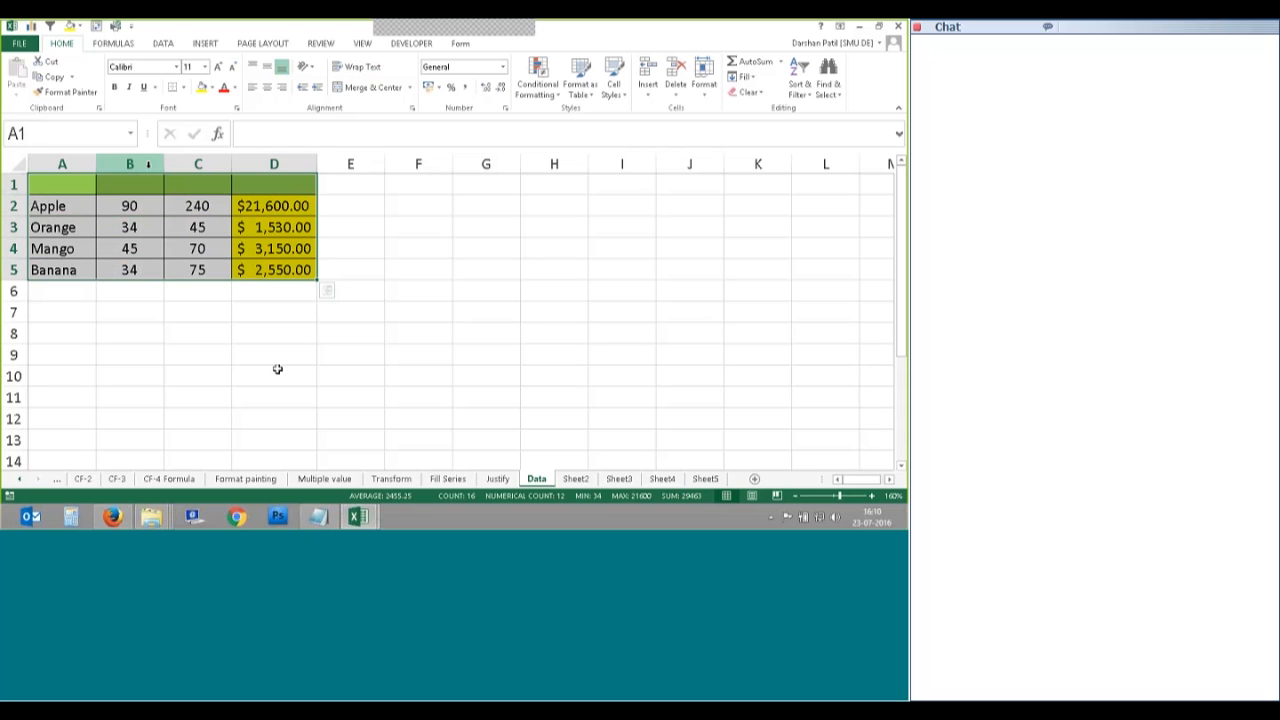
left_click(575, 479)
left_click(618, 479)
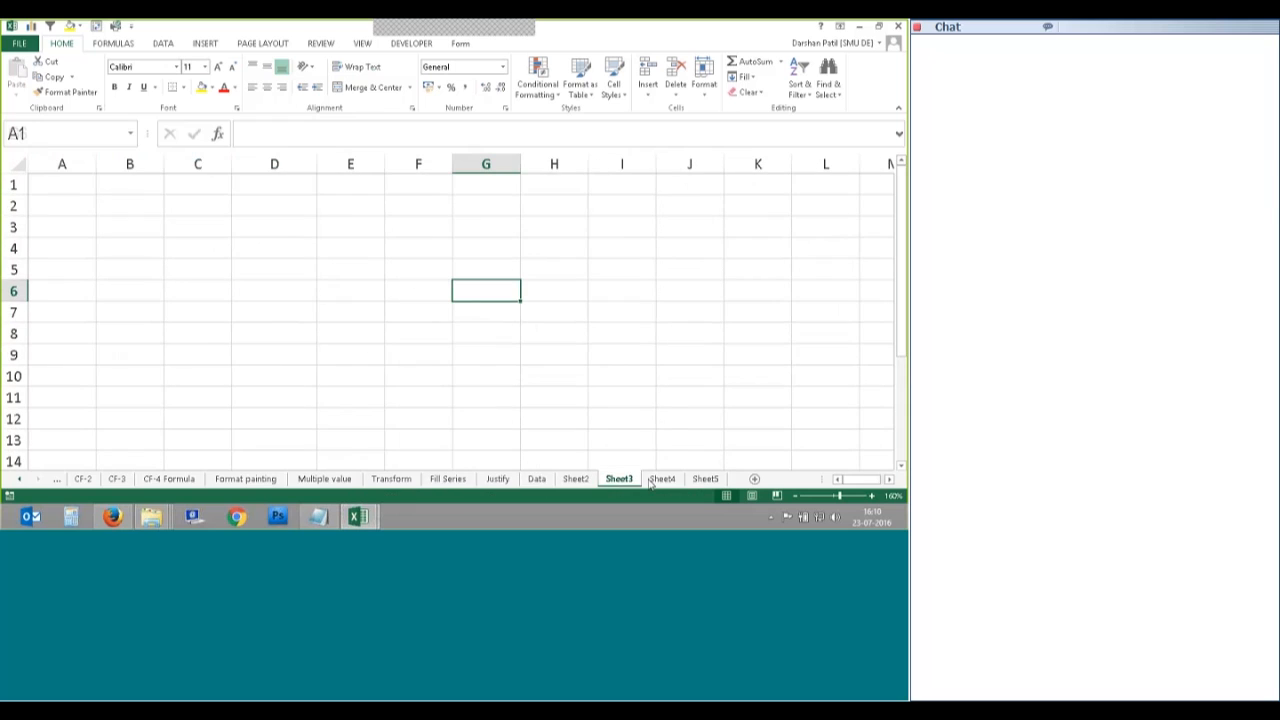
left_click(660, 479)
left_click(536, 479)
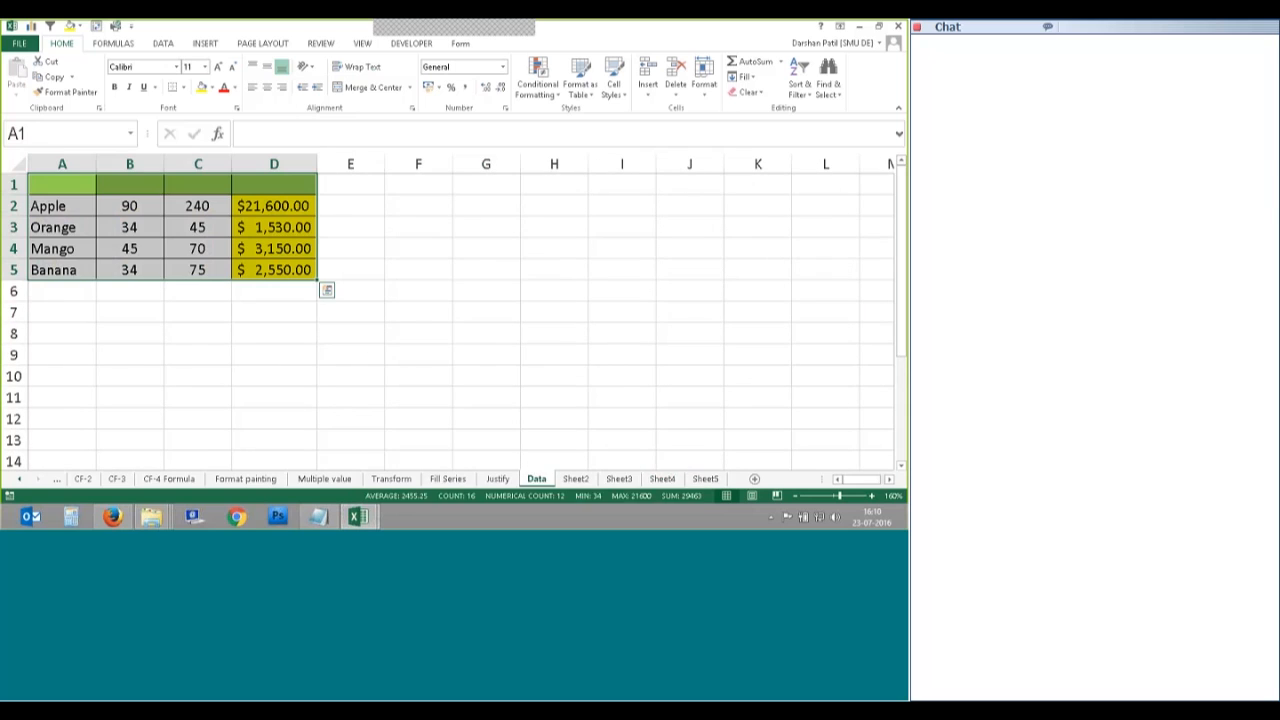
left_click(512, 368)
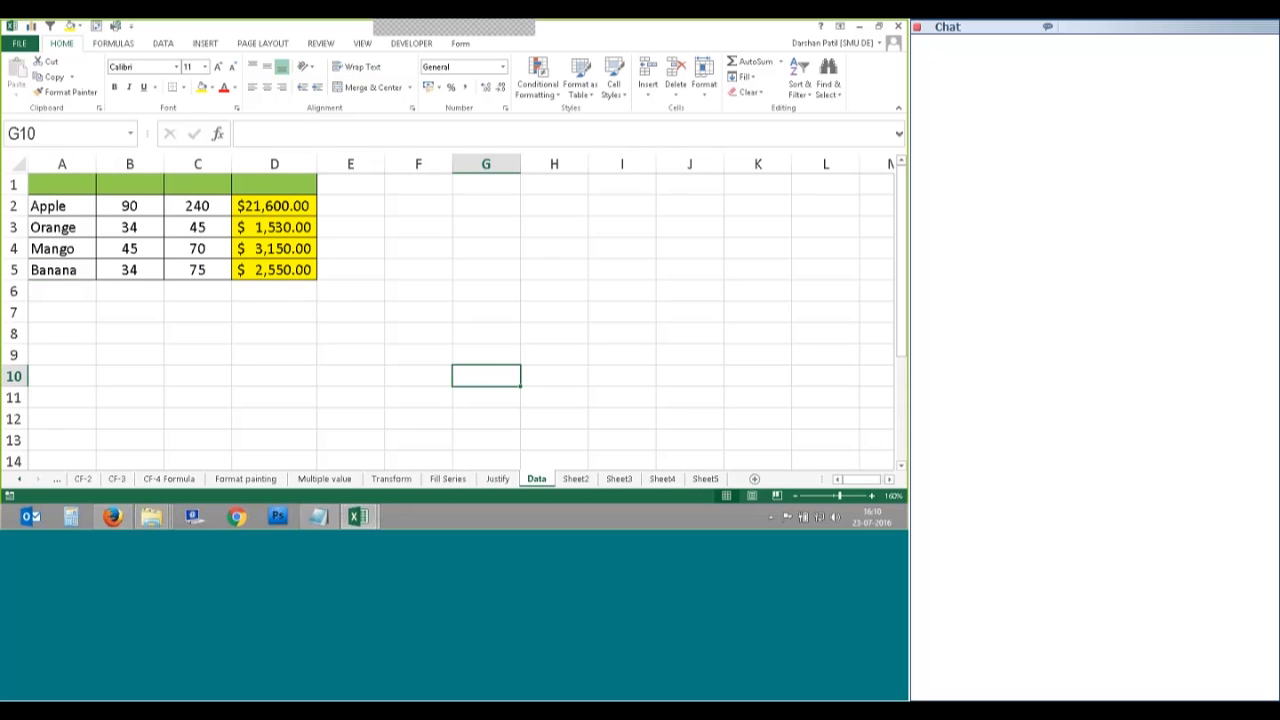
Step: Copy A1:D5, visit Sheet2, return to Data and cancel the pending copy
left_click_drag(80, 186, 300, 268)
key("ctrl+c")
left_click(576, 479)
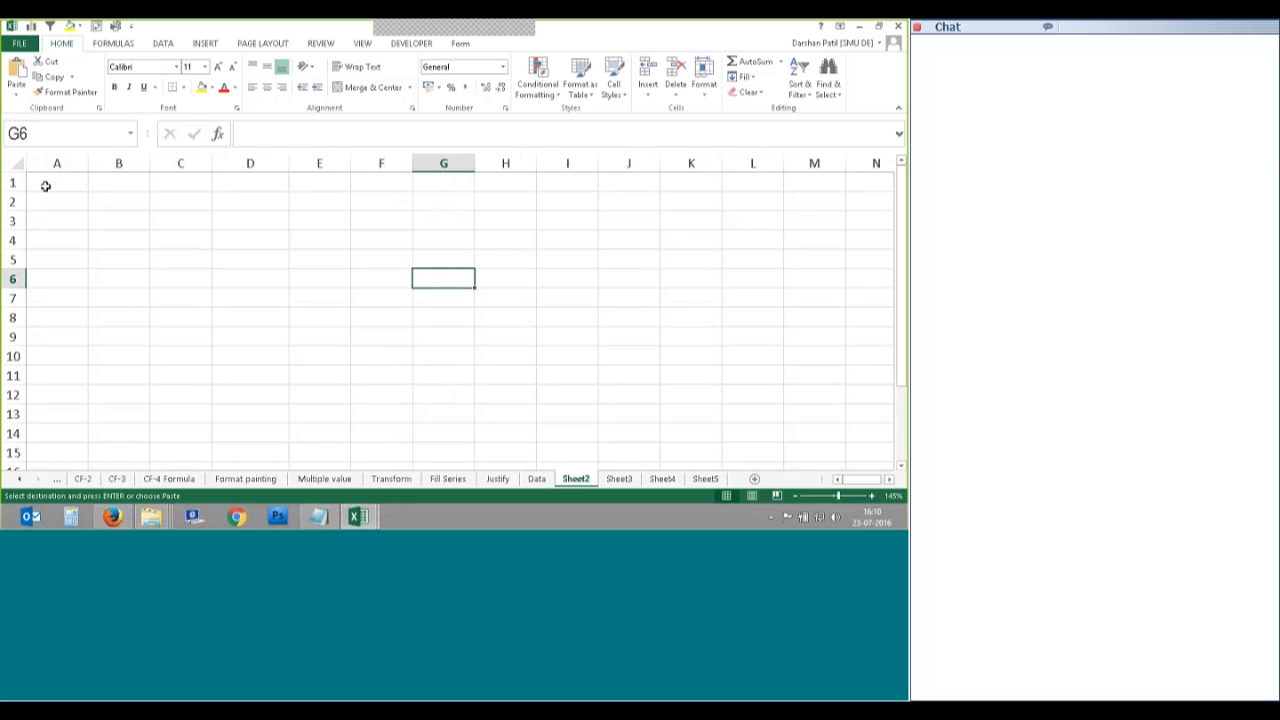
left_click(537, 479)
key("Escape")
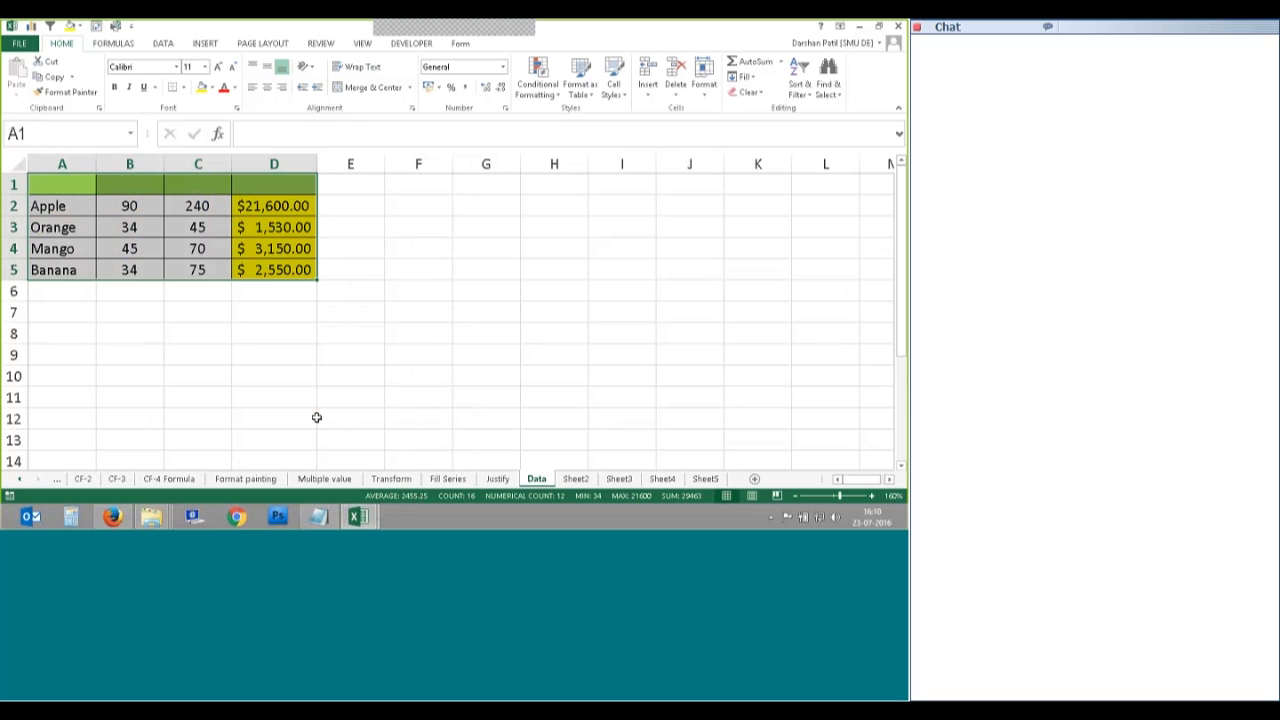
Step: Select the full fruit table A1:D5 on the Data sheet, copying it with Ctrl+C
left_click(521, 442)
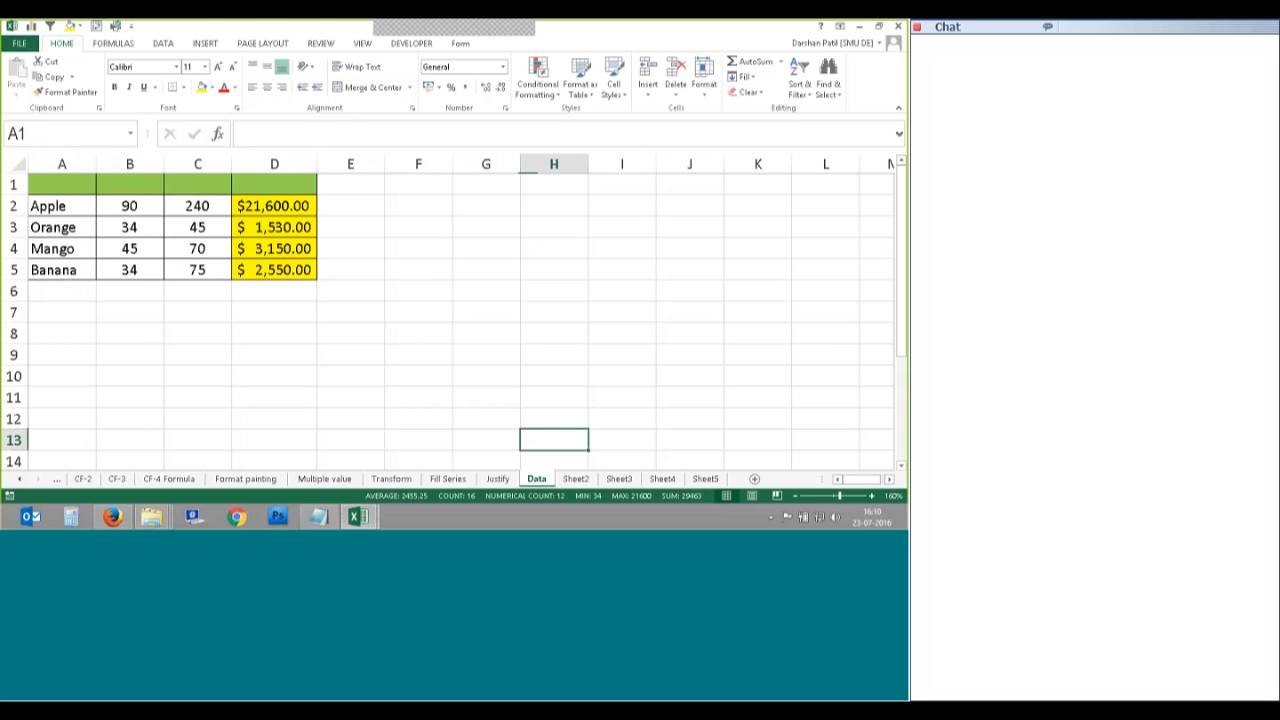
left_click(744, 77)
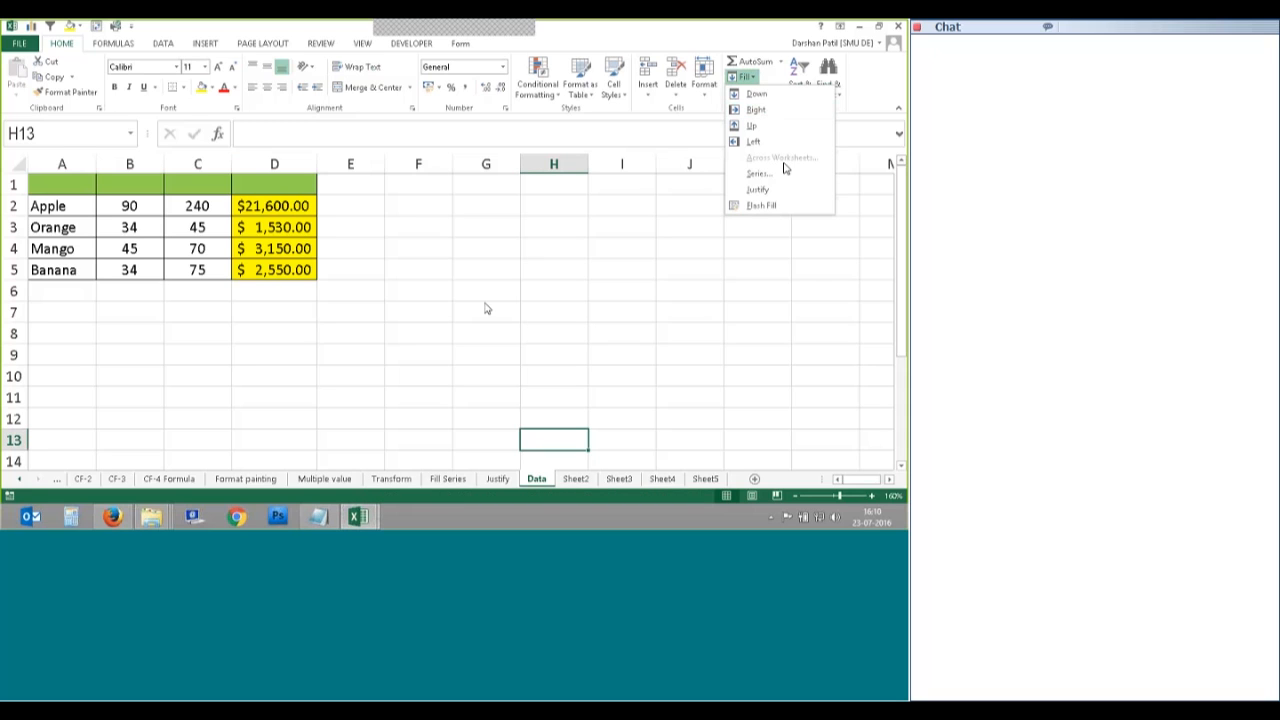
left_click(295, 418)
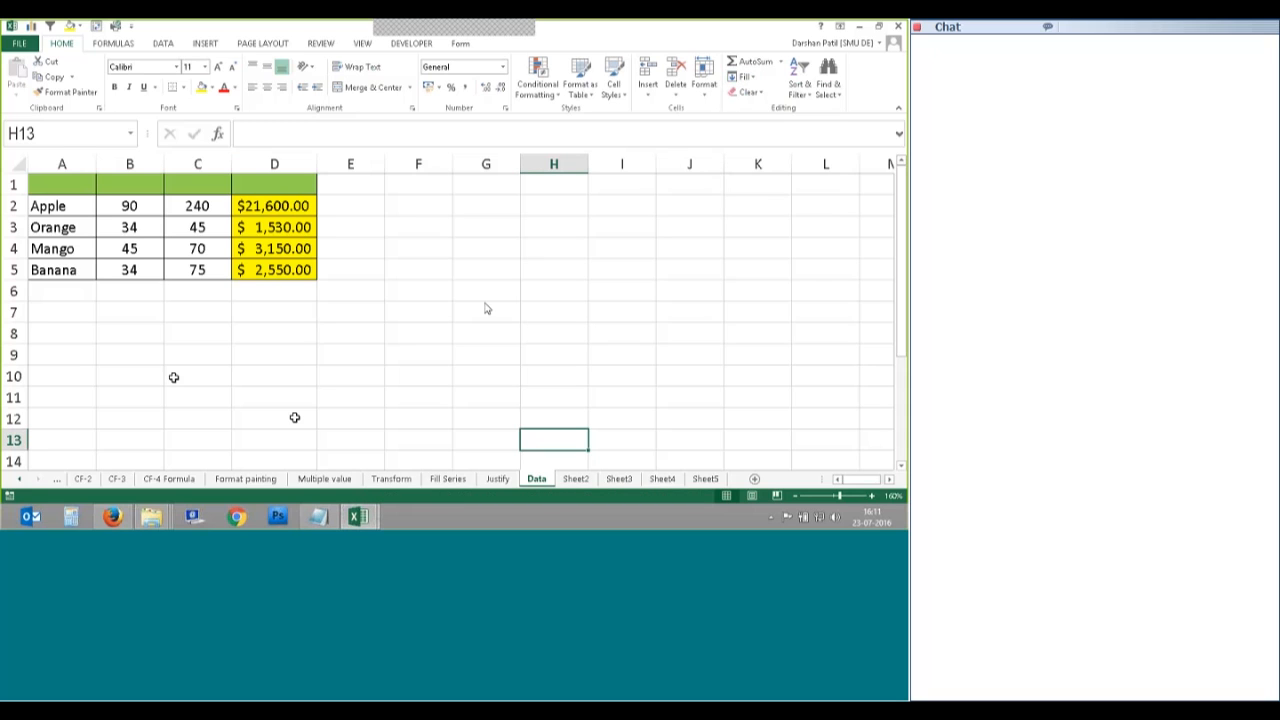
left_click(45, 181)
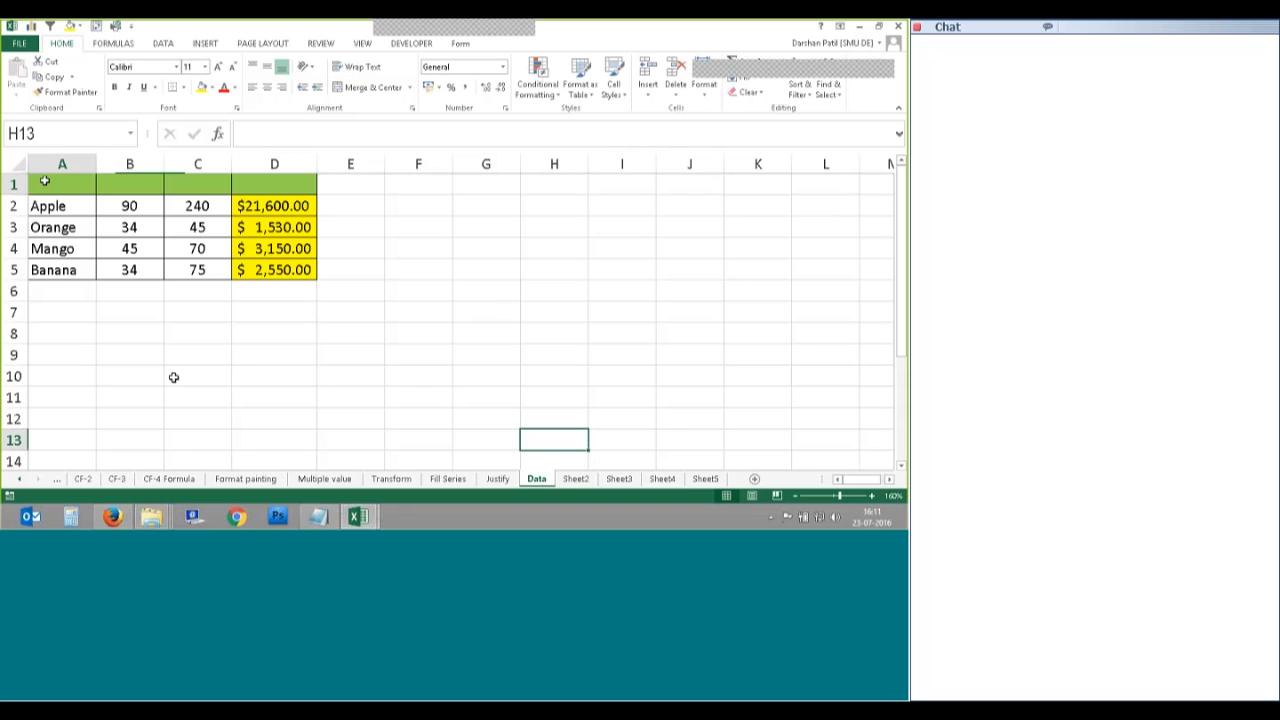
mouse_move(45, 181)
left_mouse_down()
mouse_move(274, 184)
mouse_move(268, 263)
left_mouse_up()
left_click(198, 312)
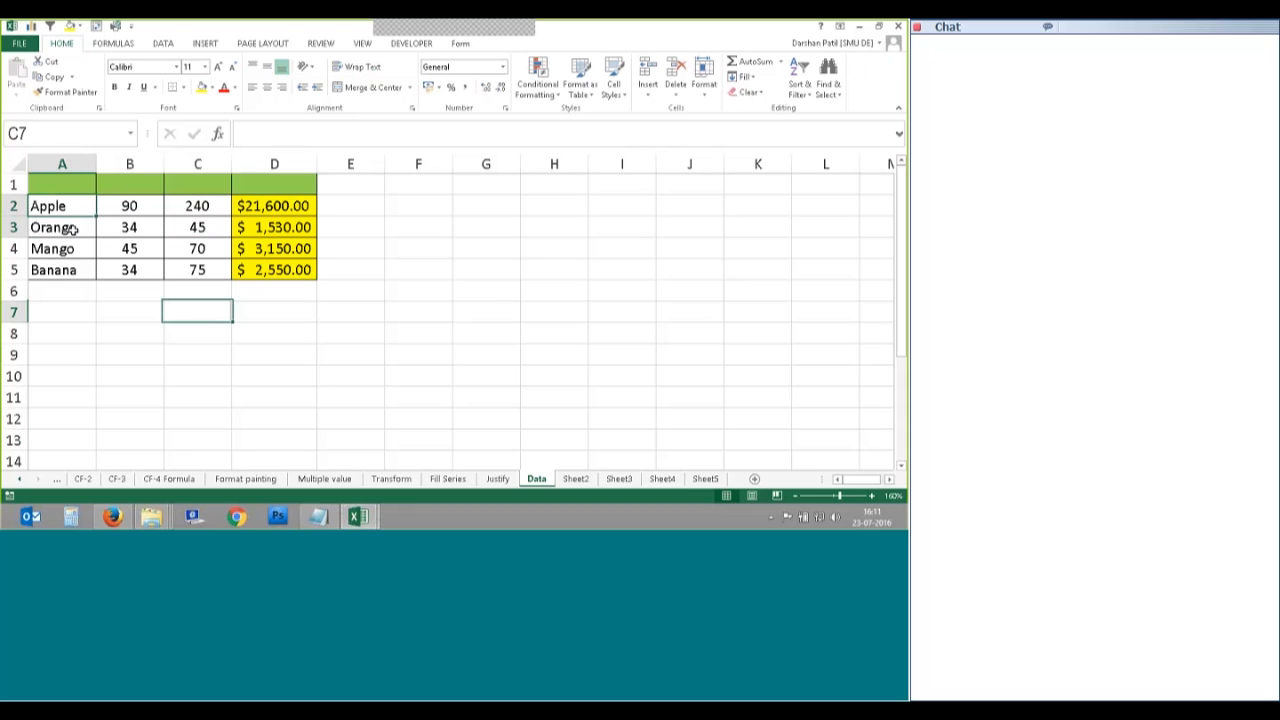
left_click_drag(60, 206, 62, 270)
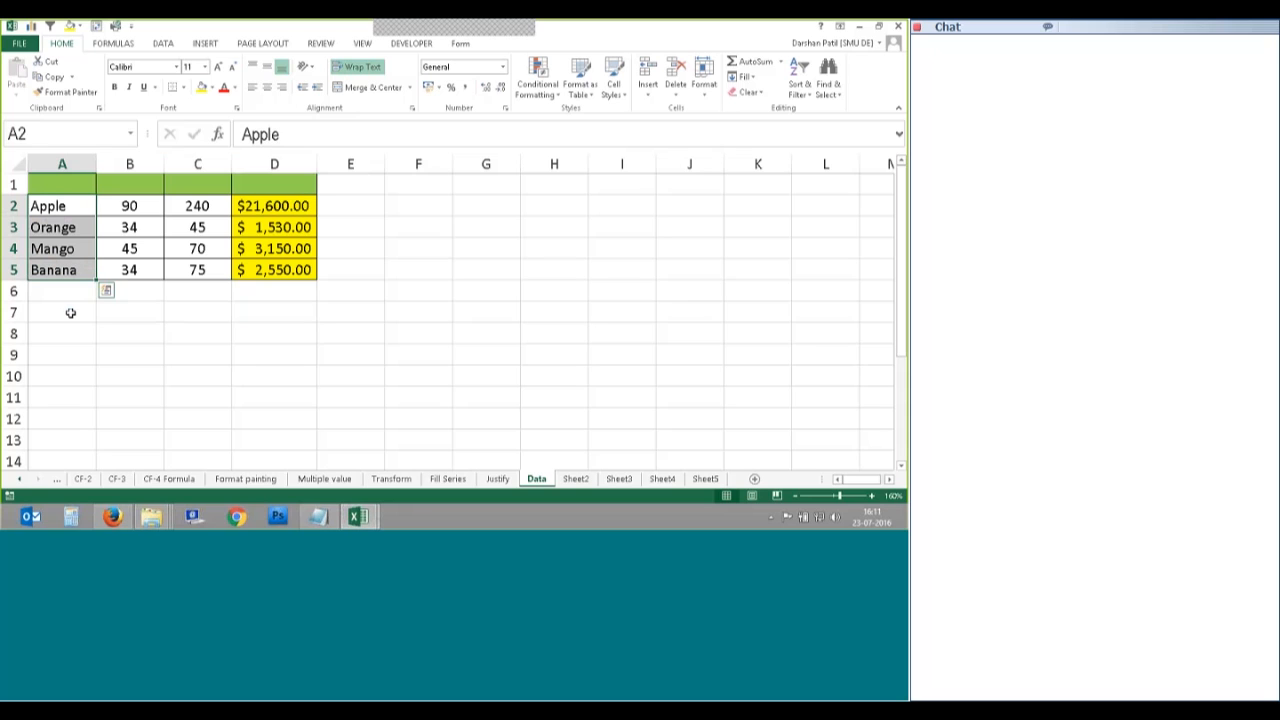
left_click(83, 313)
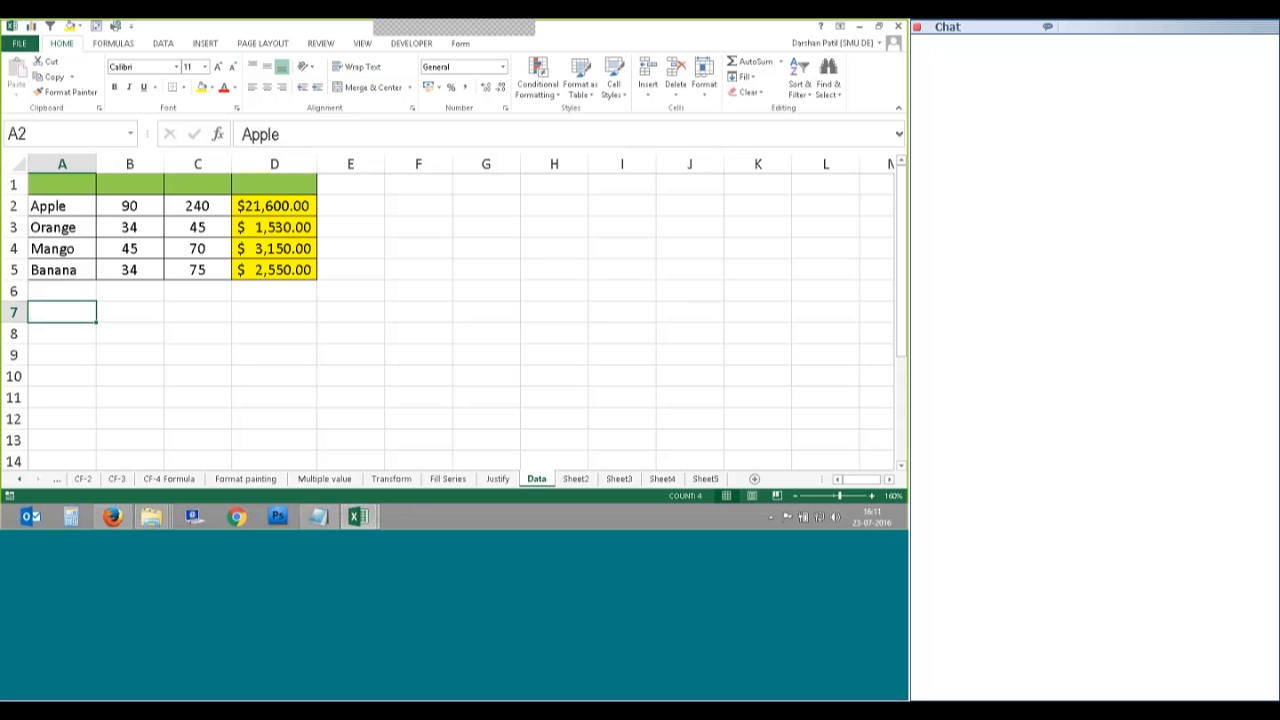
left_click_drag(62, 185, 255, 270)
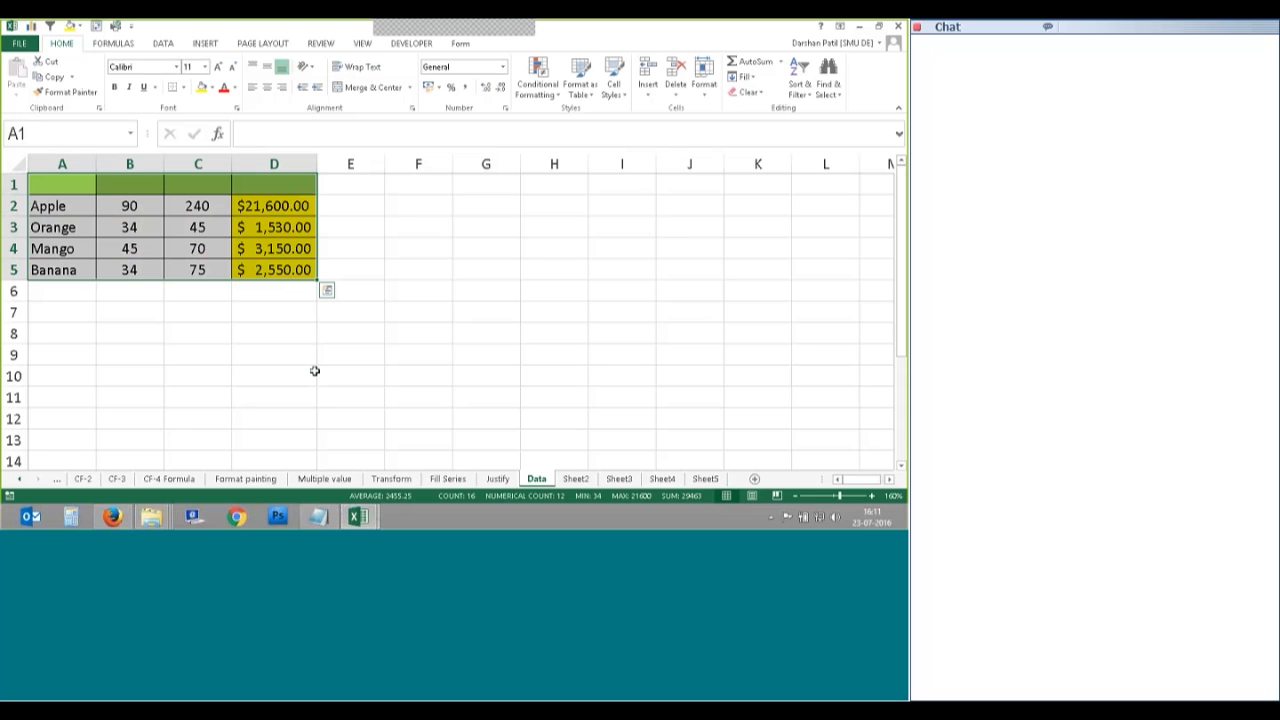
key("ctrl+c")
left_click(486, 376)
left_click_drag(62, 184, 290, 270)
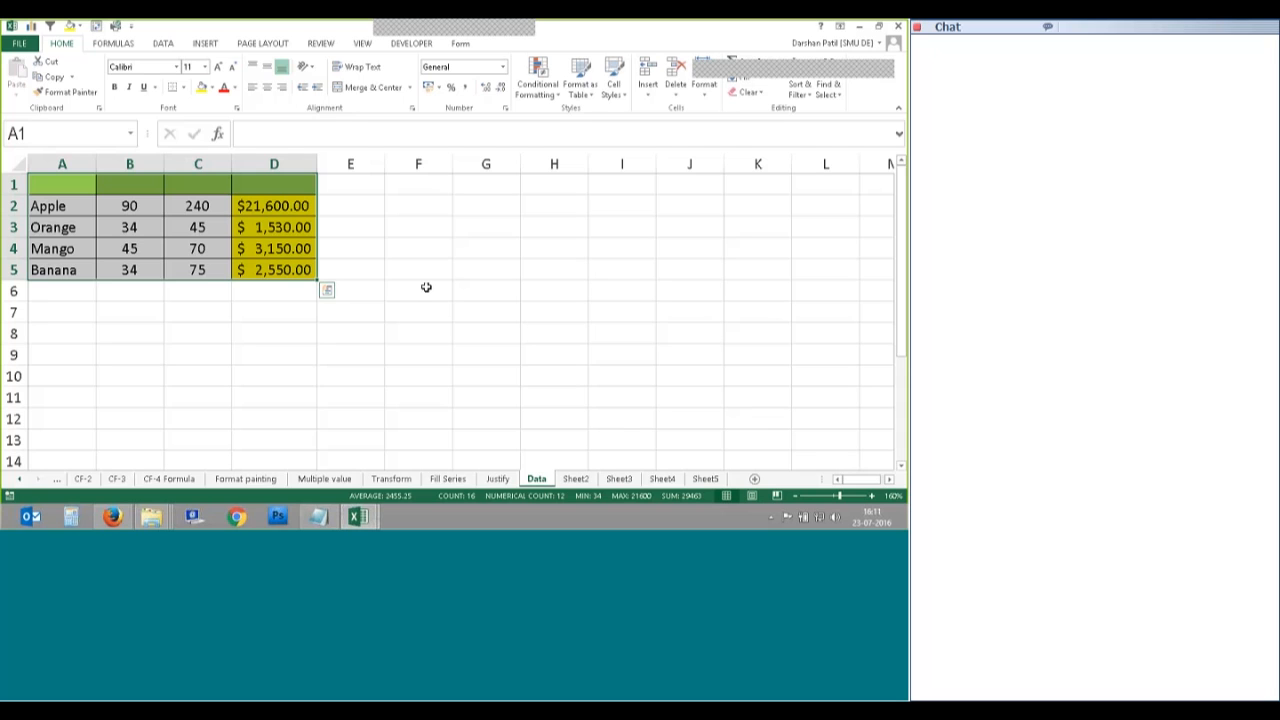
Step: Group Sheet2–Sheet5 with Data, then ungroup and reselect the fruit table A1:D5
left_click(577, 479, "ctrl")
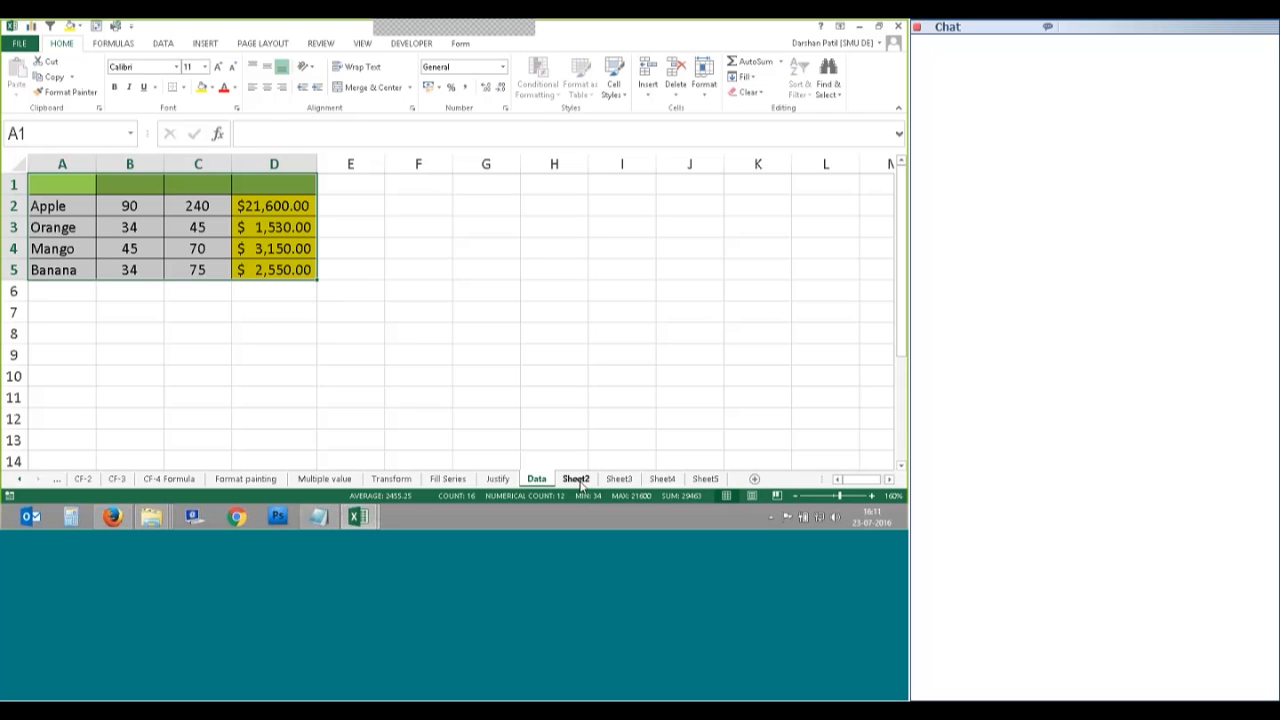
left_click(666, 479, "shift")
left_click(703, 479, "shift")
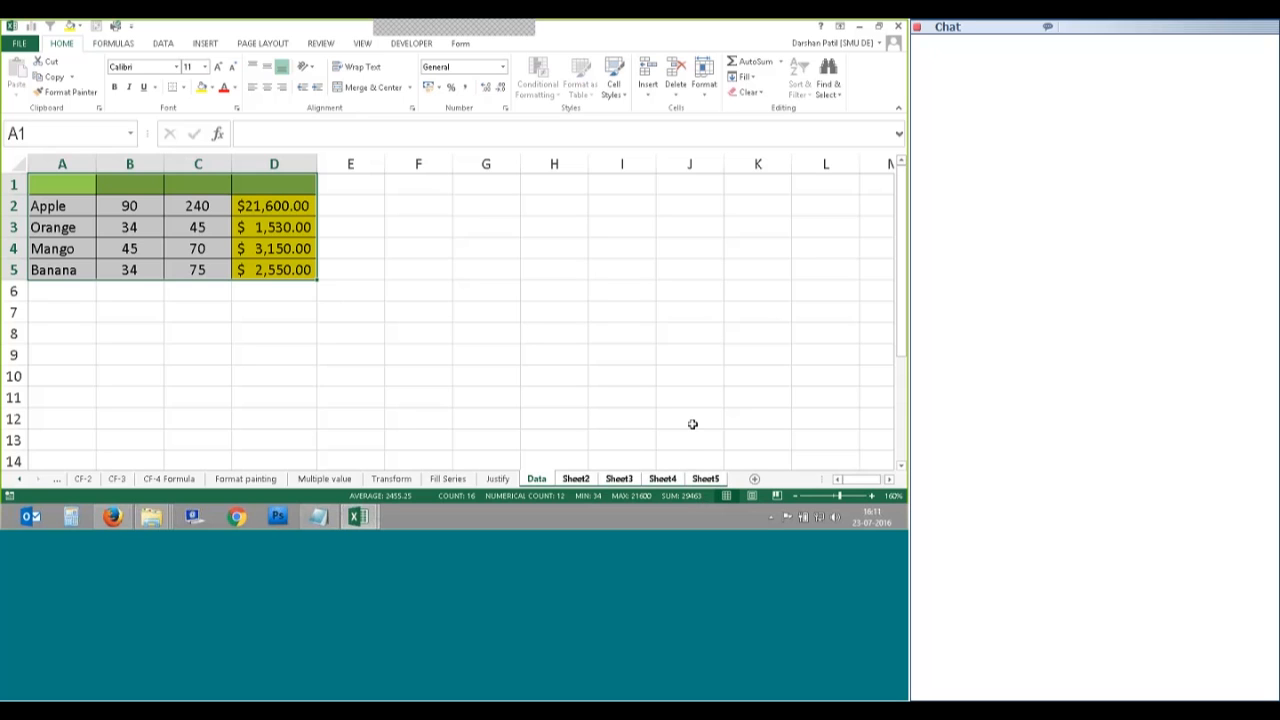
left_click(554, 355)
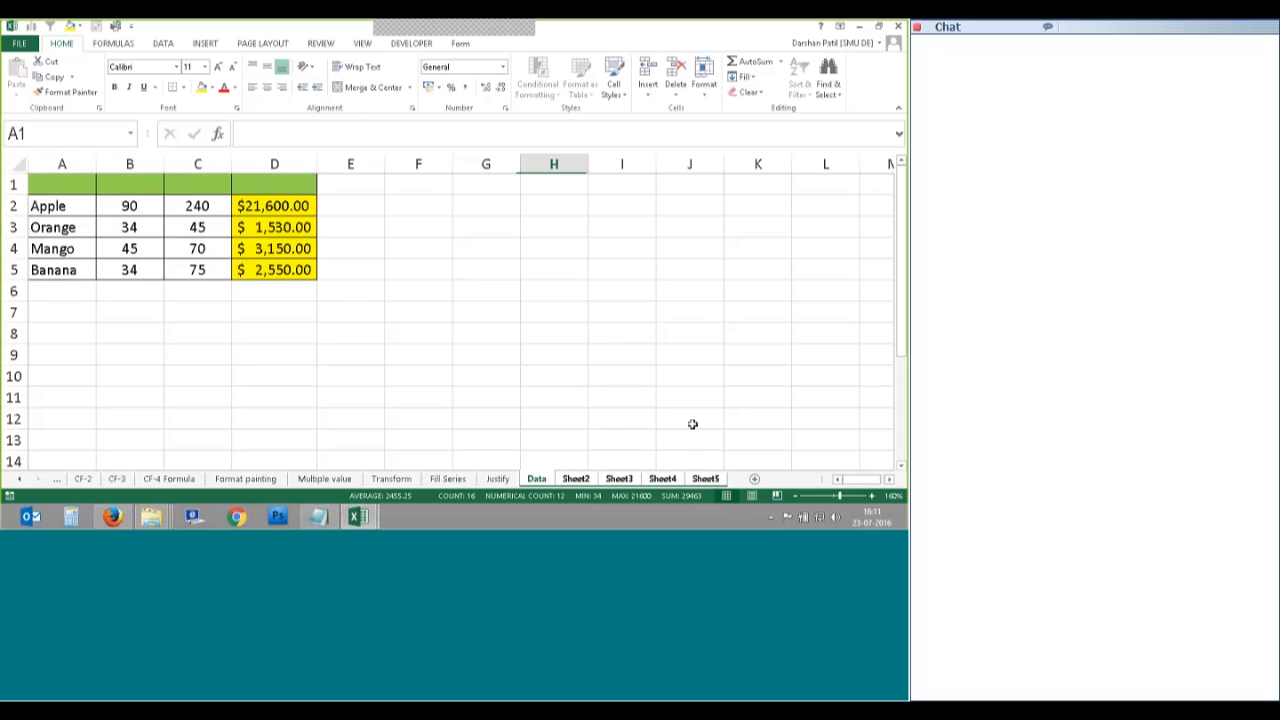
left_click(576, 479)
left_click(537, 479)
left_click_drag(58, 190, 283, 272)
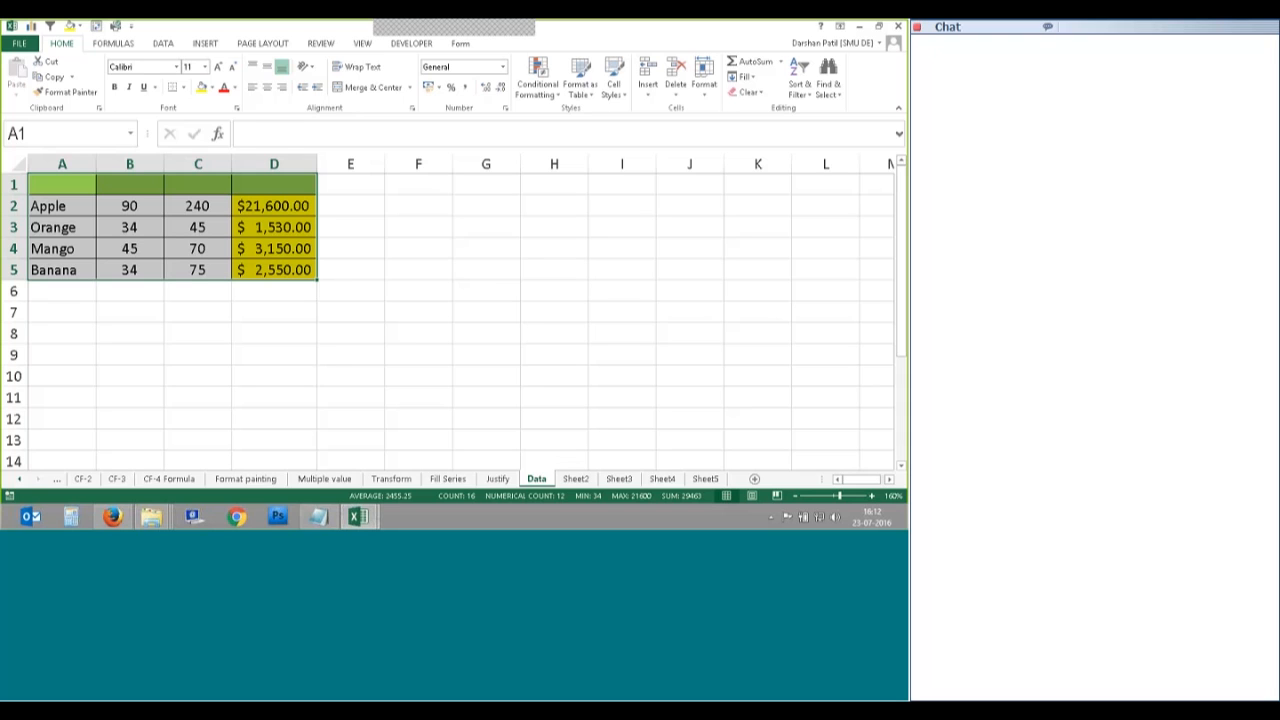
Step: Regroup Sheet2 through Sheet5 with Data and bring up the Home Fill dropdown
left_click(626, 481, "shift")
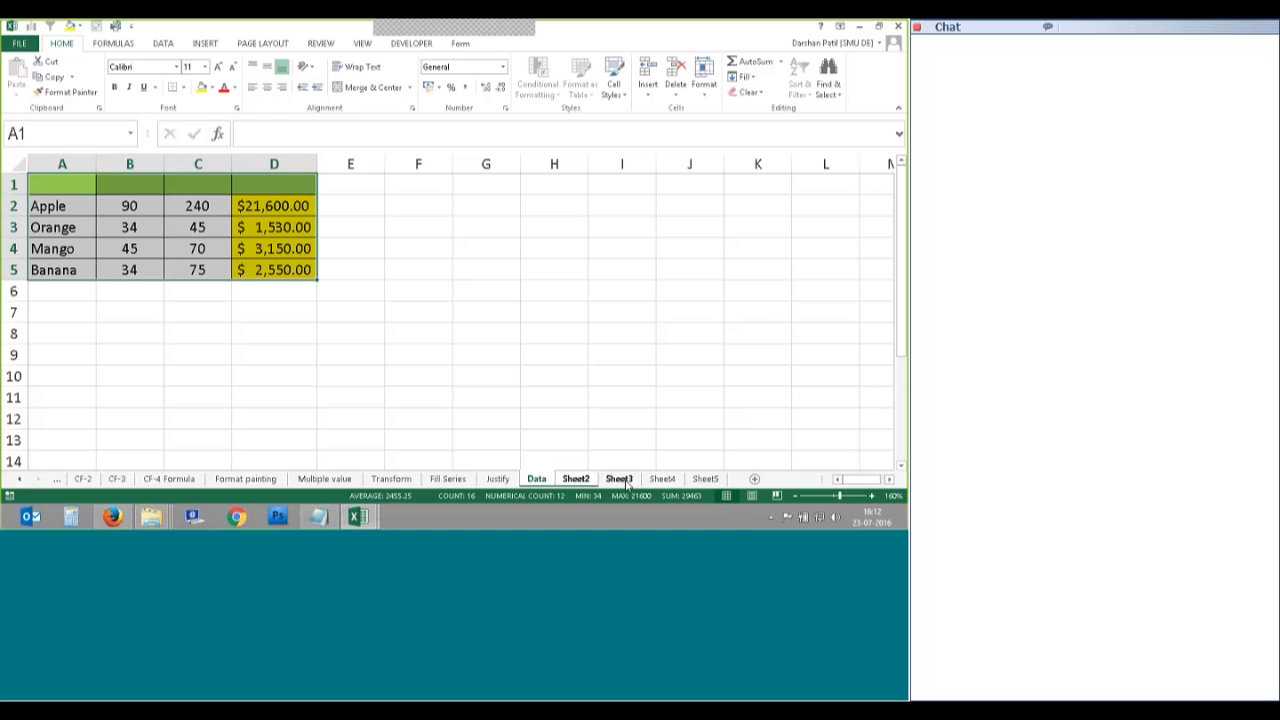
left_click(662, 481, "shift")
left_click(704, 481, "ctrl")
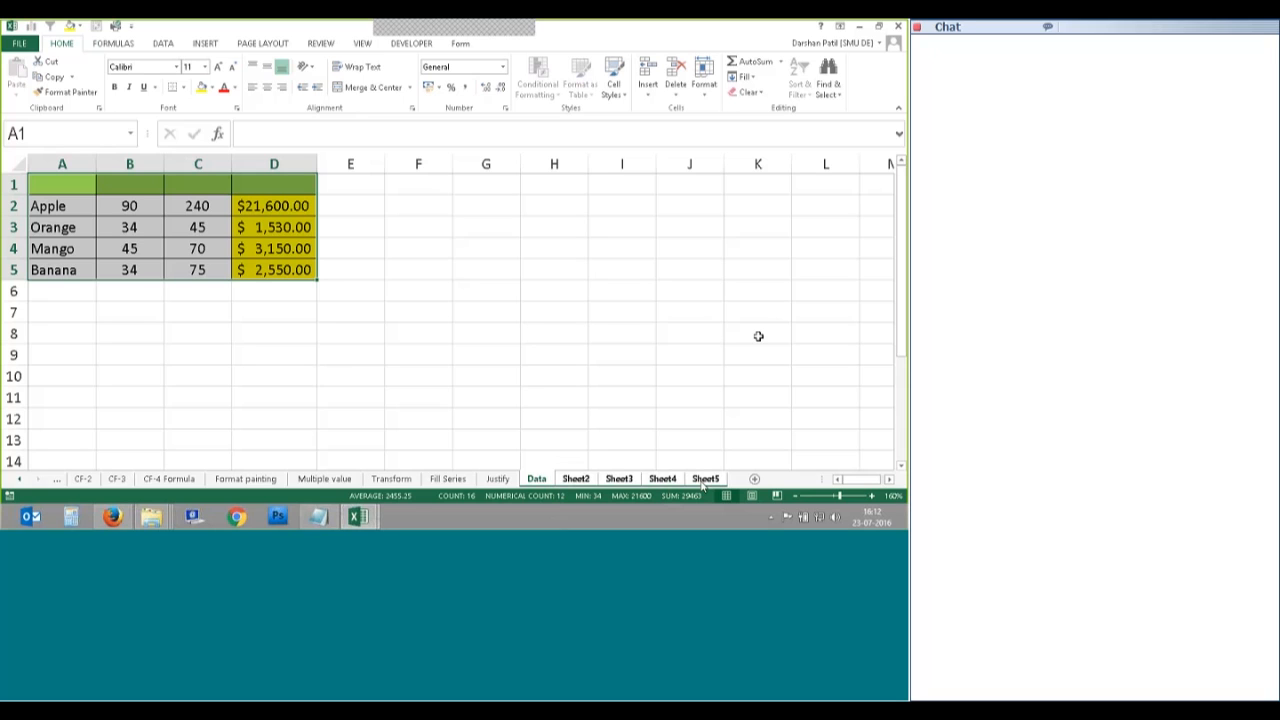
left_click(745, 76)
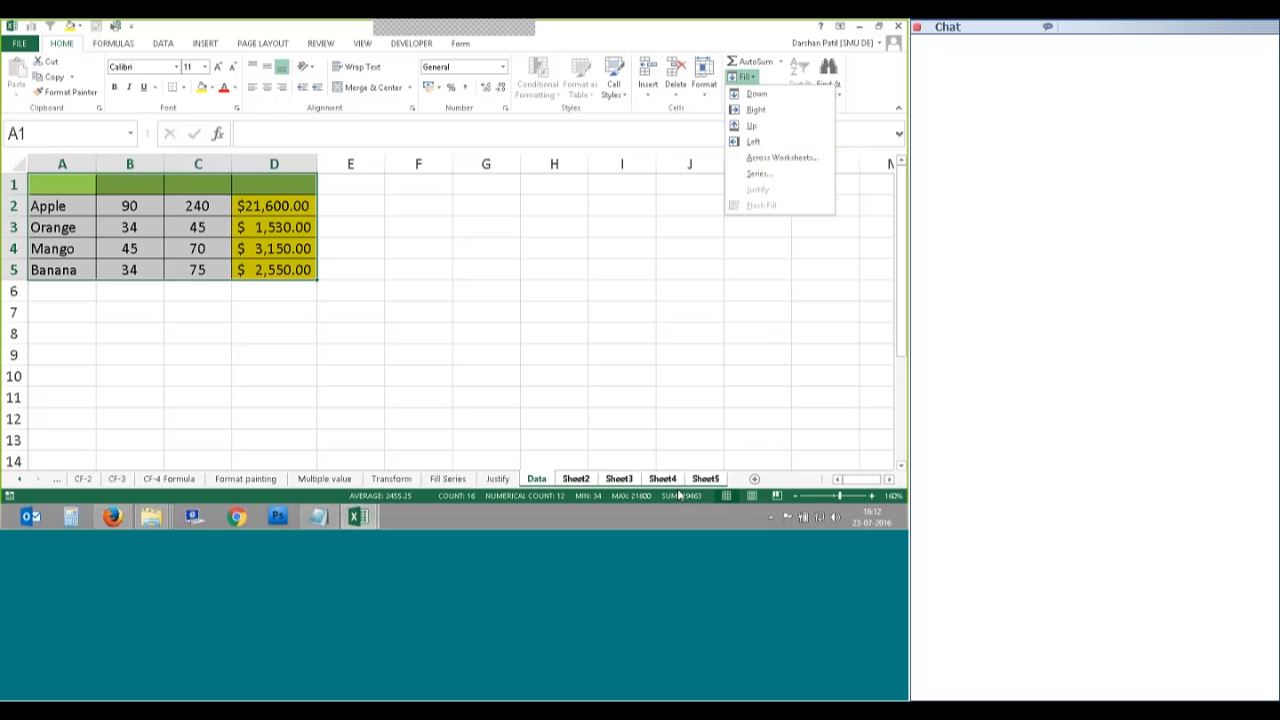
Step: Fill A1:D5 Across Worksheets with the Contents option, copying values only
left_click(781, 159)
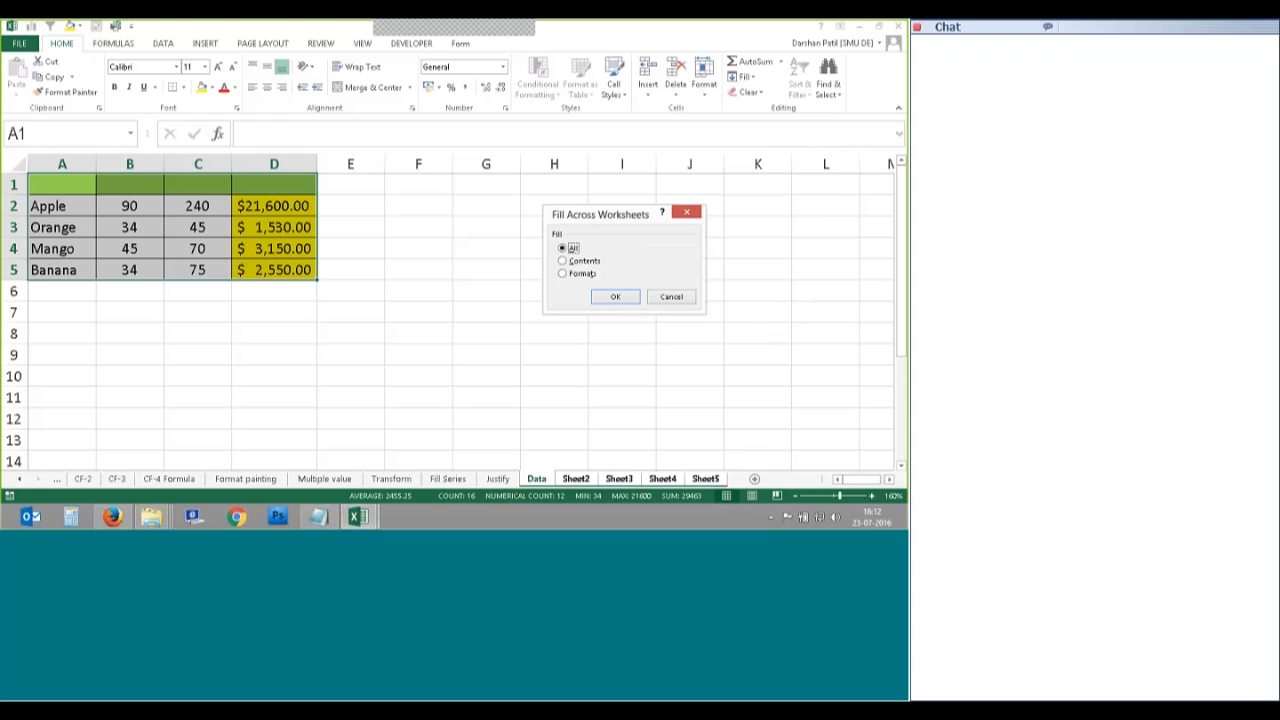
left_click(563, 261)
left_click(613, 304)
left_click(554, 376)
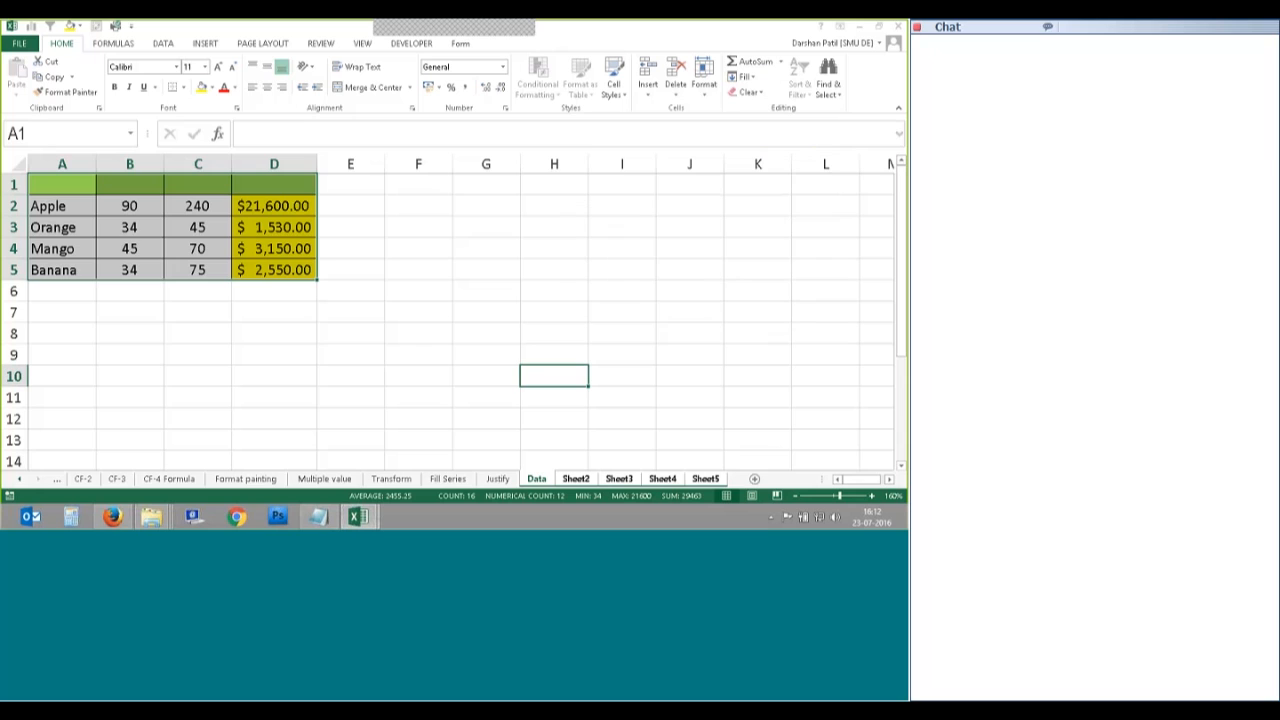
Step: Ungroup the sheets and move to Sheet2 to see the plain copied values
left_click(498, 480)
left_click(541, 481)
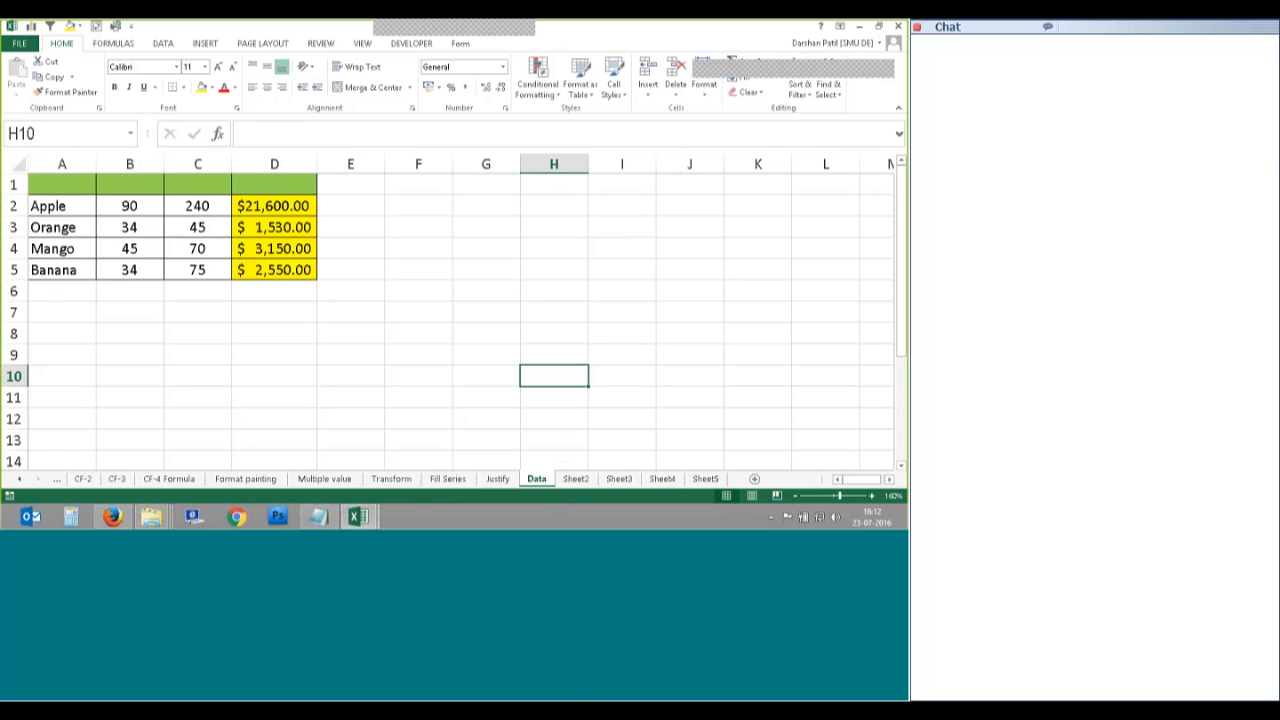
key("ctrl+Page_Down")
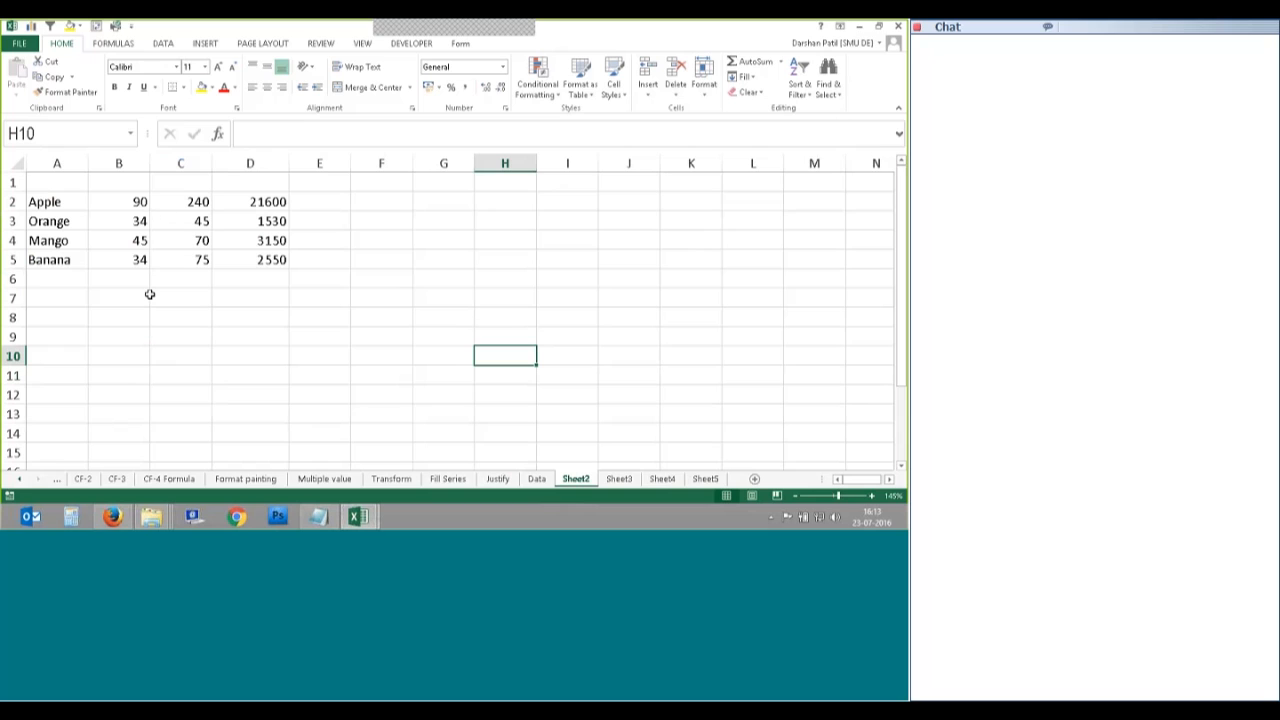
Step: Review the copied fruit values on Sheet3, Sheet4 and Sheet5
left_click(619, 480)
left_click(662, 484)
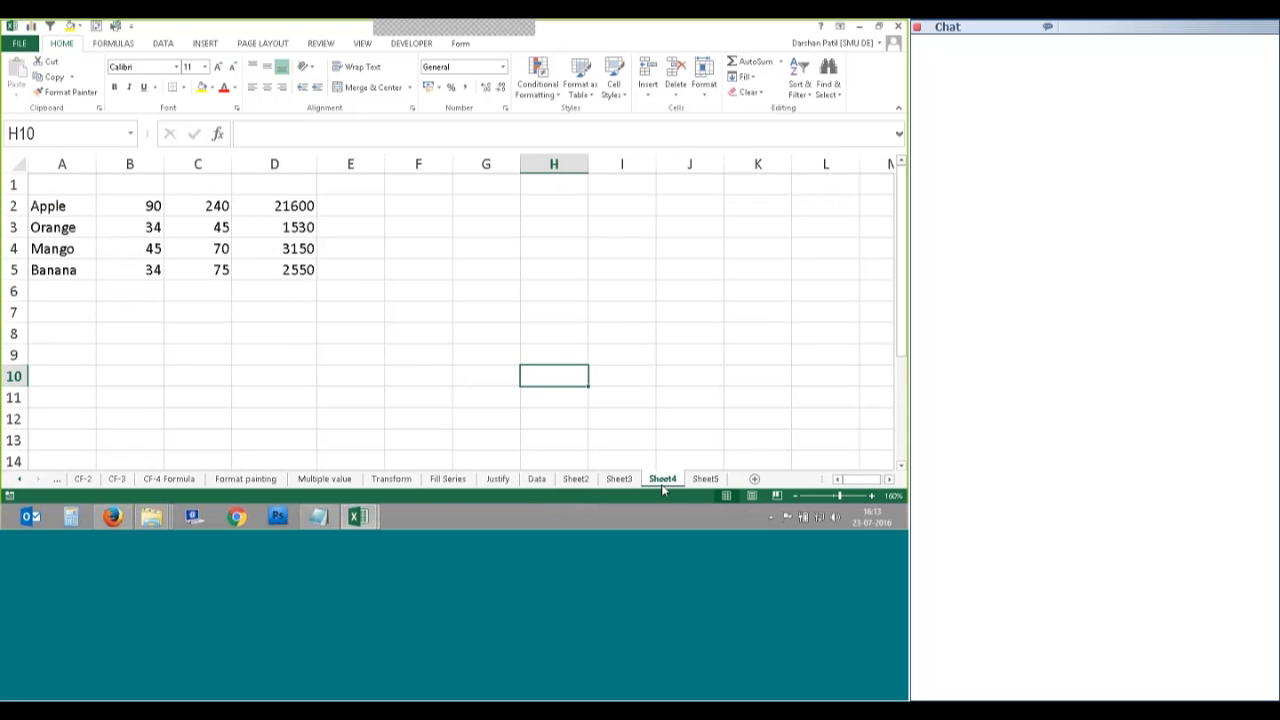
left_click(705, 479)
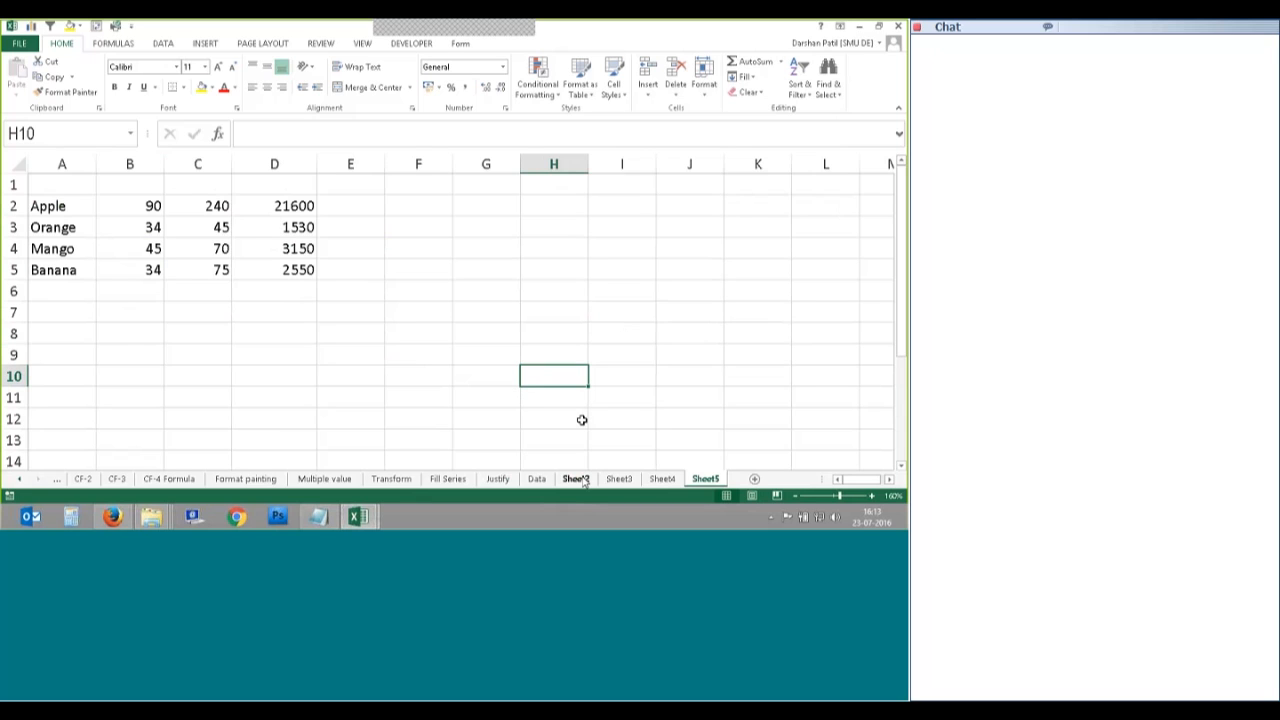
left_click(619, 479)
left_click(662, 479)
left_click(705, 480)
Step: Undo the contents fill, confirm Sheet2 and Sheet3 are empty, and return to Data
key("ctrl+z")
left_click(582, 481)
left_click(618, 484)
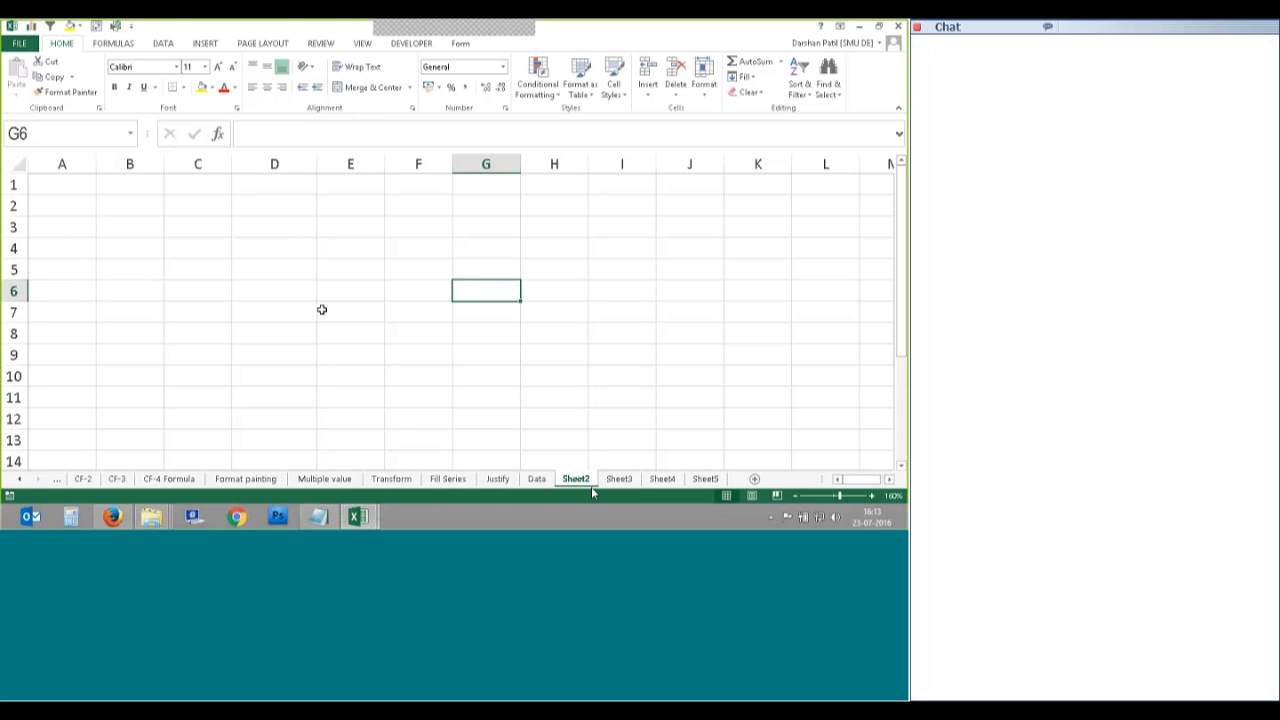
left_click(622, 480)
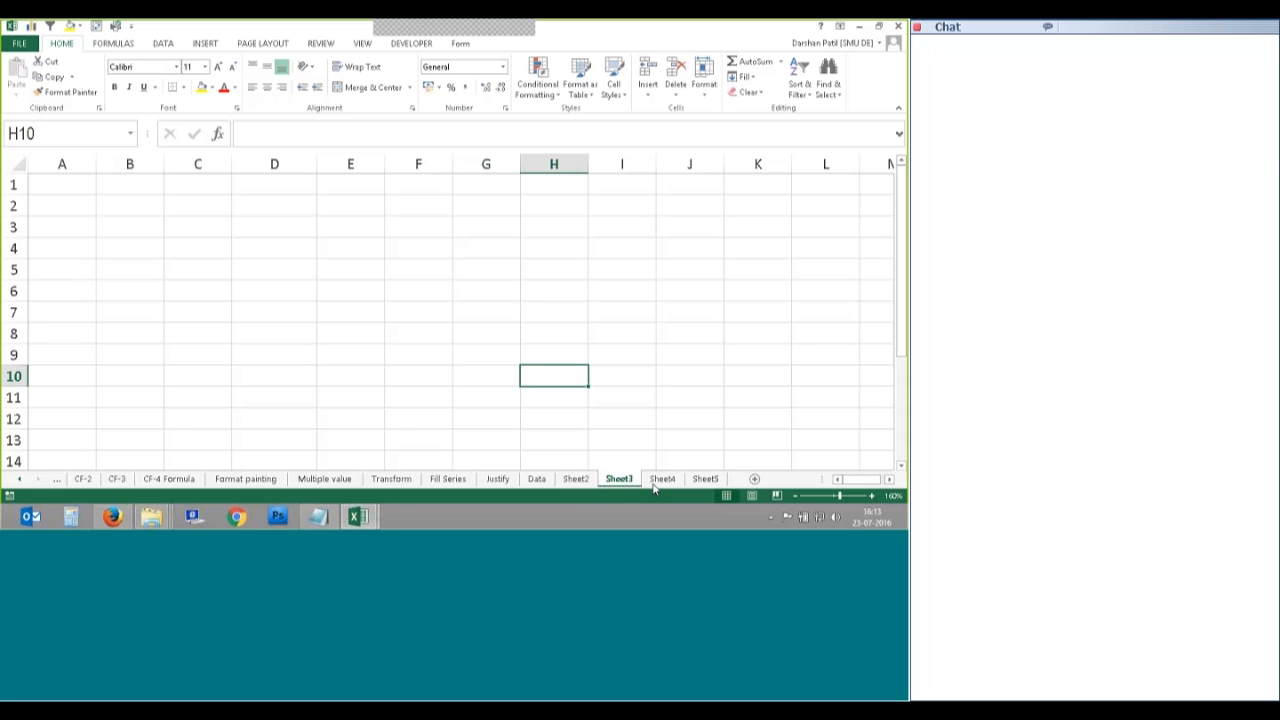
key("ctrl+Page_Up")
key("ctrl+Page_Up")
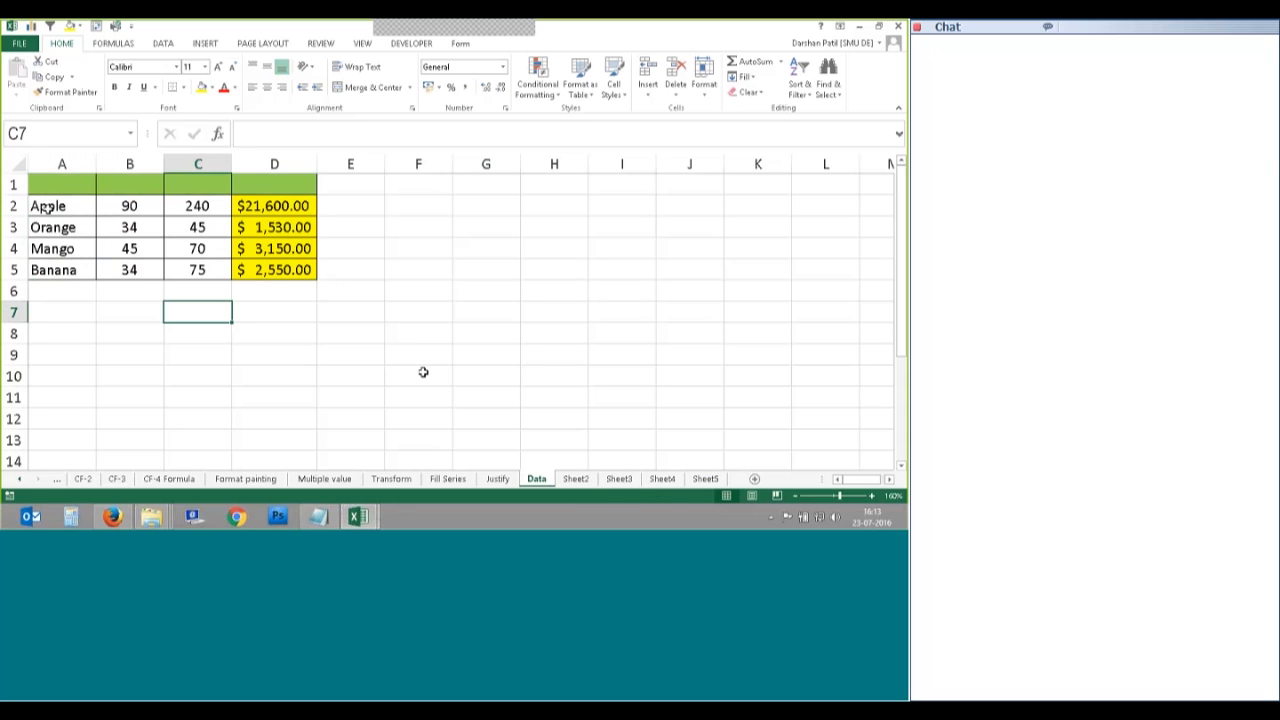
Step: Select A1:D5 on Data and group Sheet2 through Sheet5 with it
left_click_drag(55, 184, 274, 270)
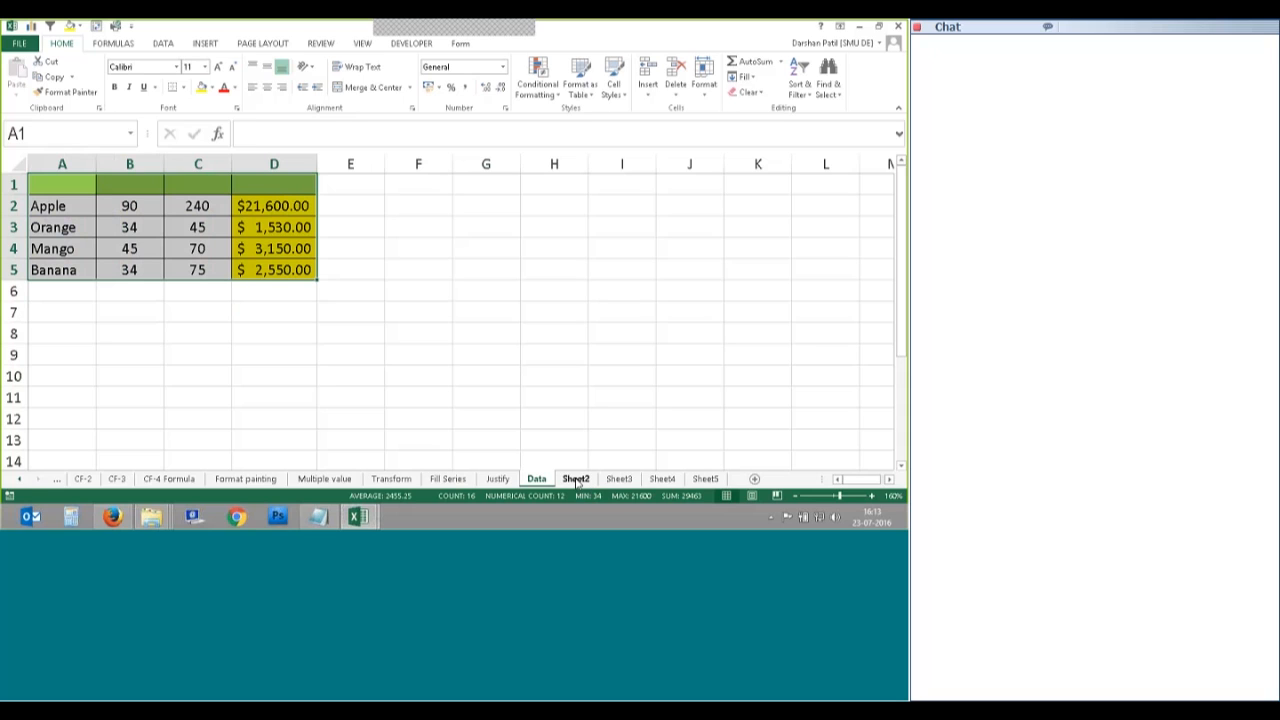
left_click(576, 480, "ctrl")
left_click(618, 480, "ctrl")
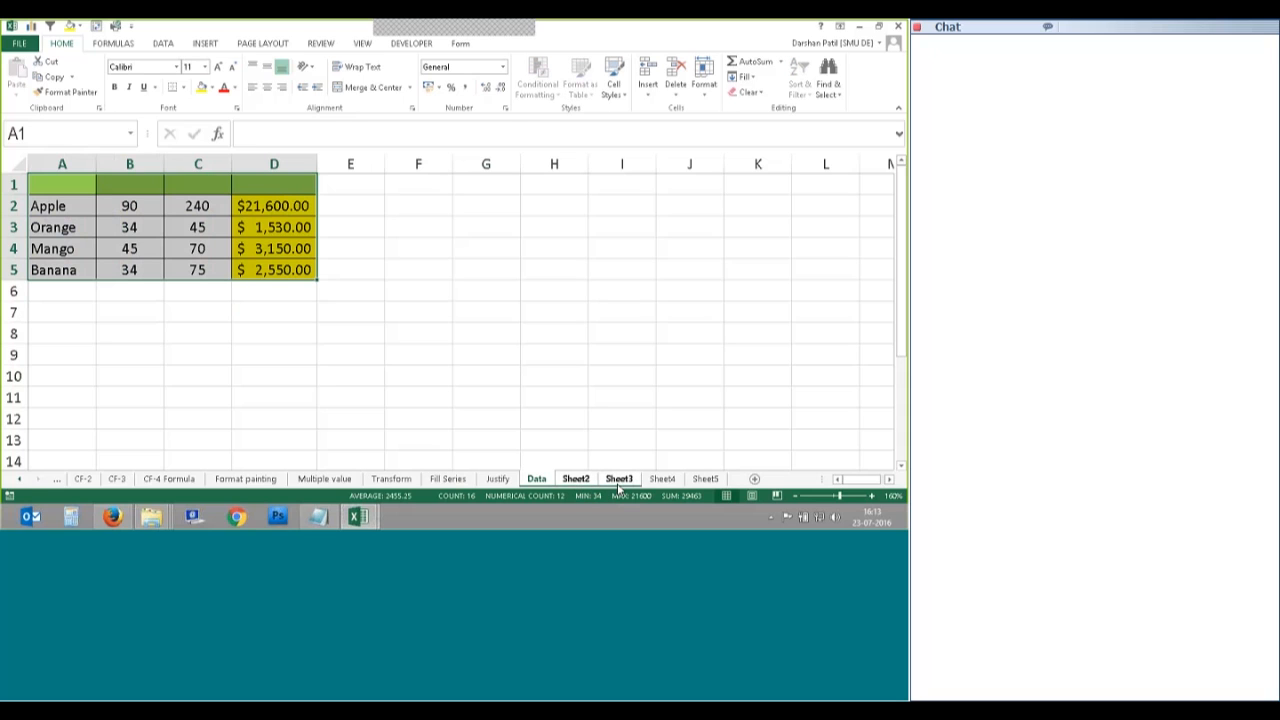
left_click(706, 480, "shift")
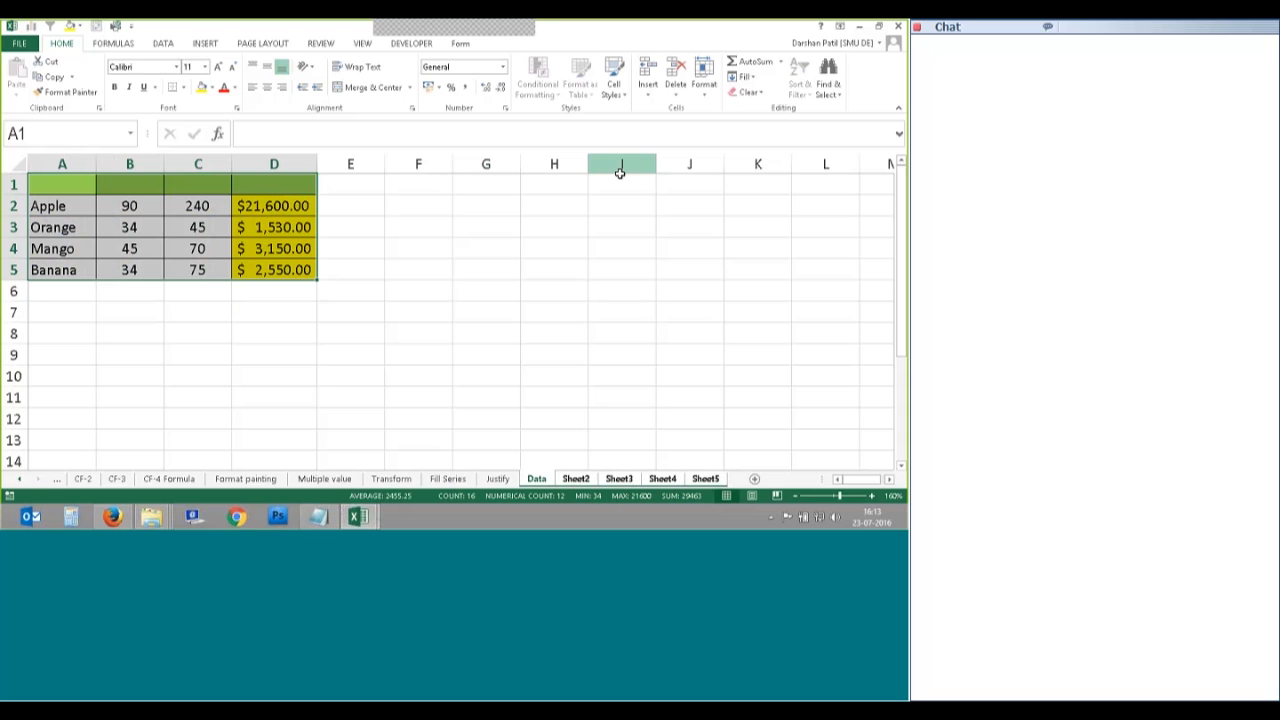
Step: Fill Across Worksheets with the Formats option, then view Sheet2's copied formatting
left_click(745, 77)
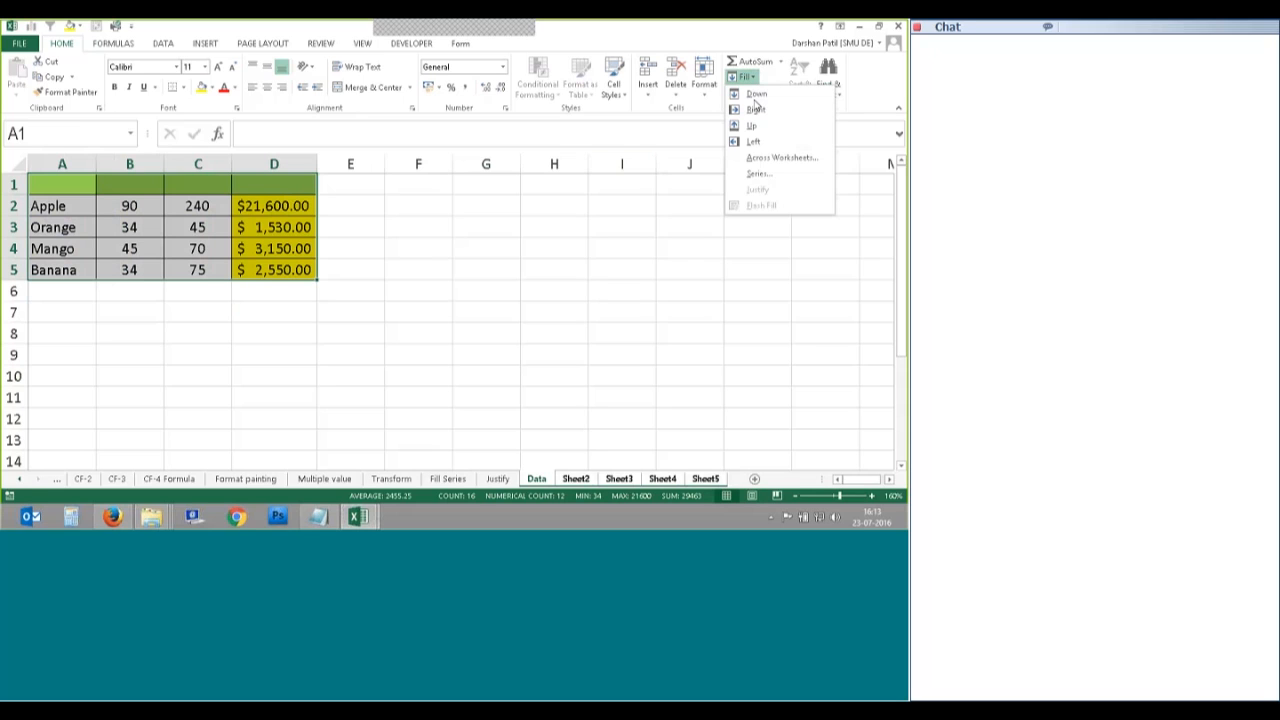
left_click(781, 157)
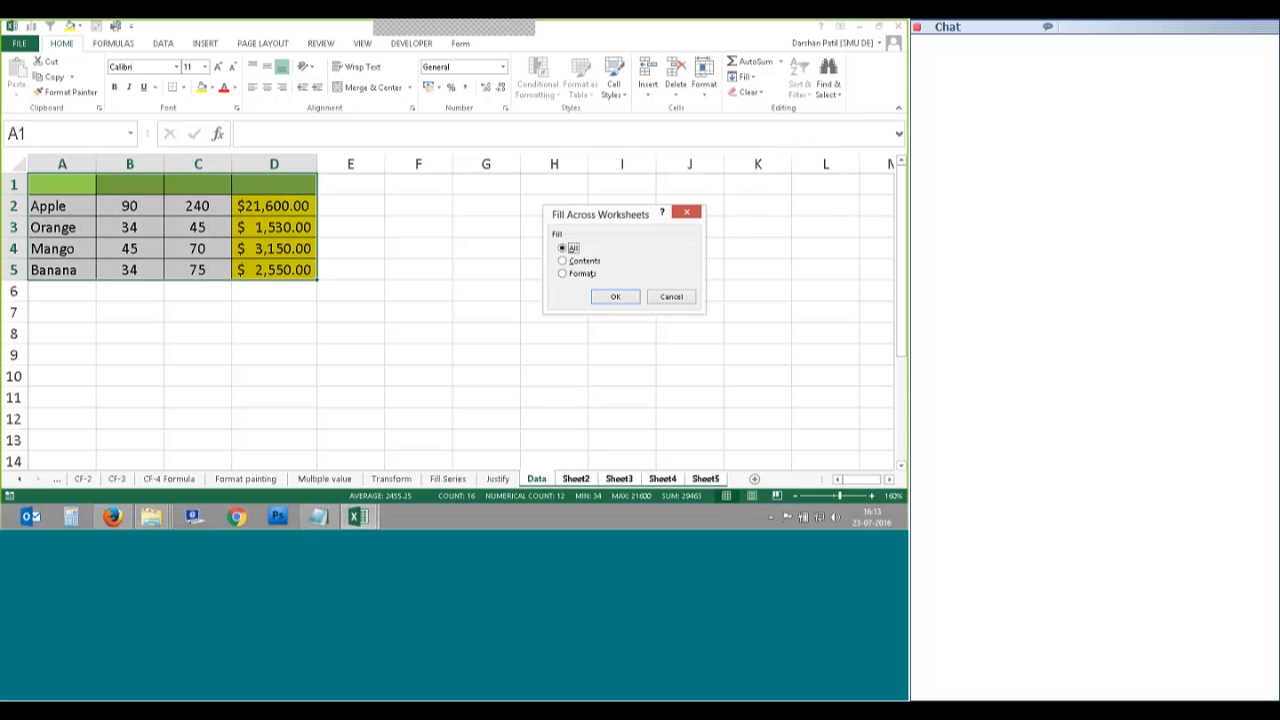
left_click(588, 273)
left_click(607, 298)
left_click(575, 479)
Step: Inspect the copied formatting on Sheet2, Sheet3, Sheet4 and Sheet5
left_click(575, 479)
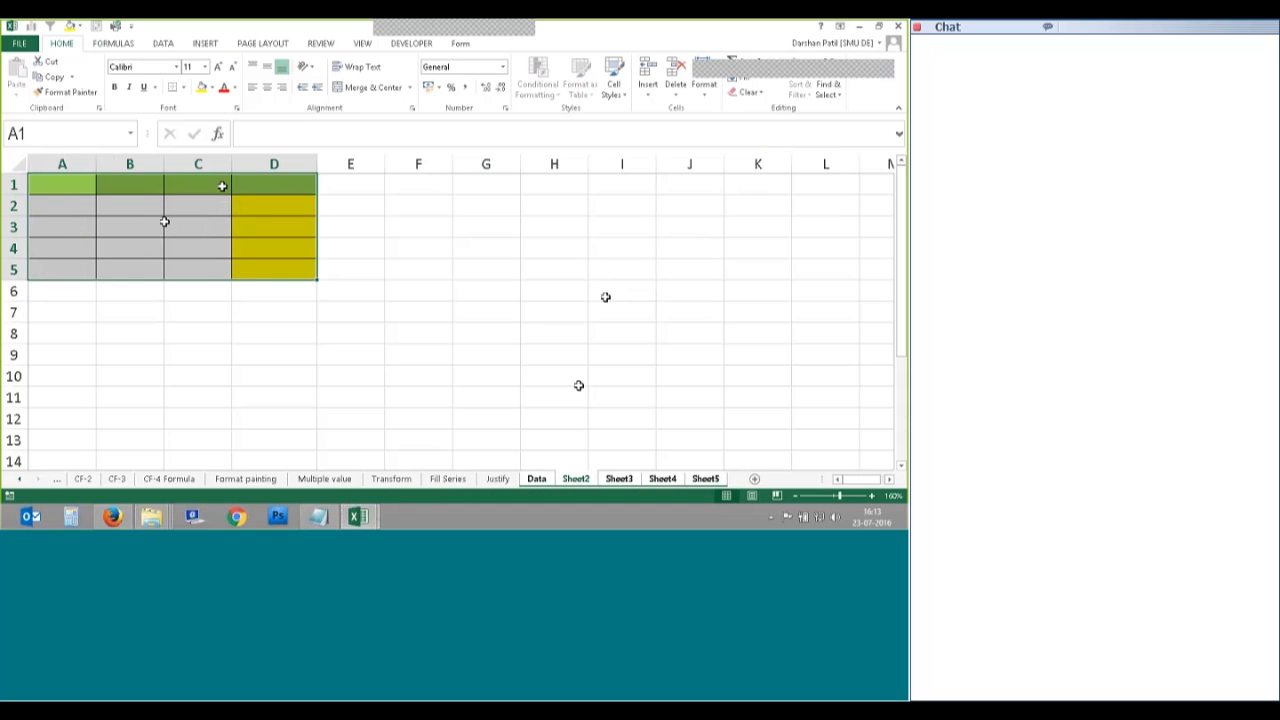
key("ctrl+Page_Down")
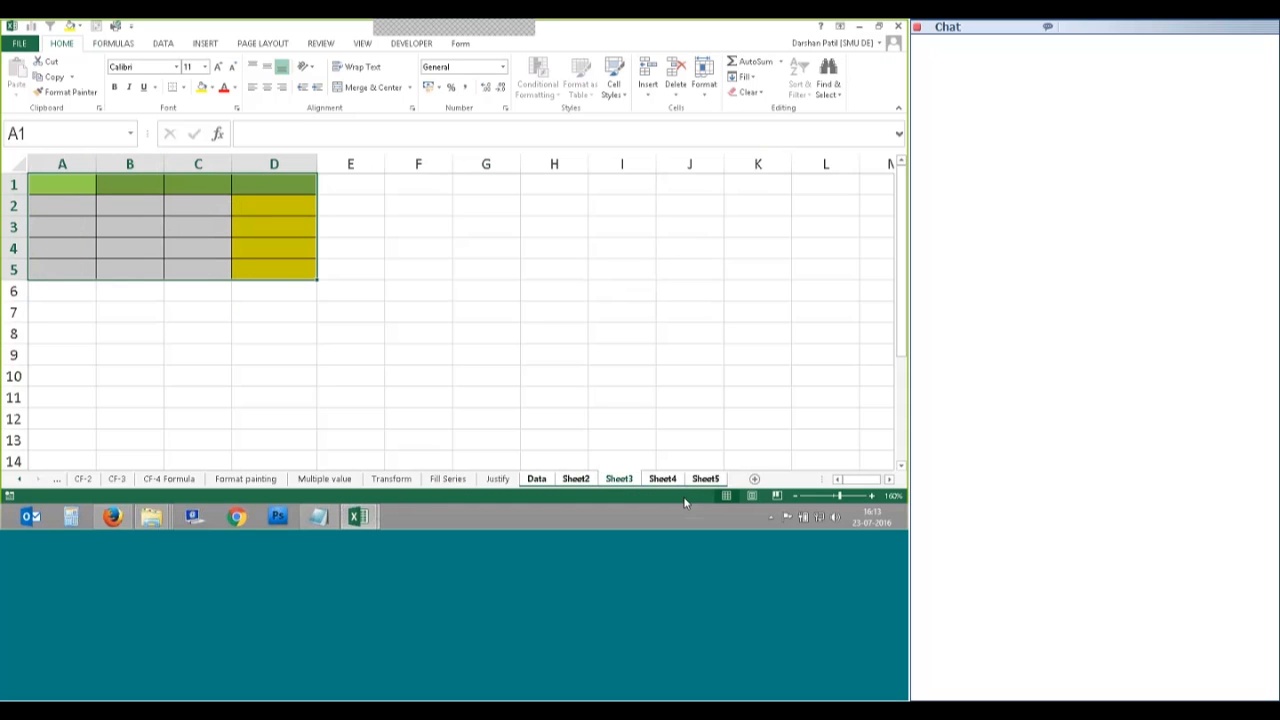
key("ctrl+Page_Down")
left_click(710, 480)
Step: Apply Fill Across Worksheets again while the sheets are still grouped
left_click(745, 77)
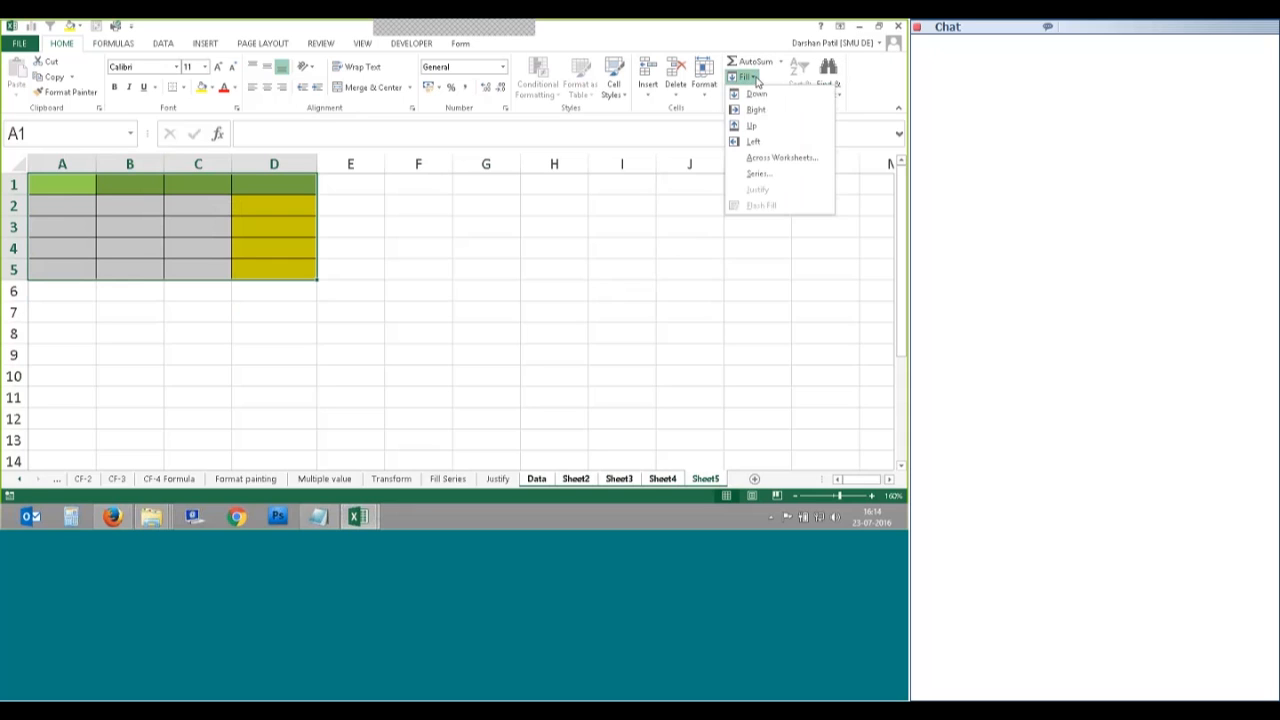
left_click(781, 157)
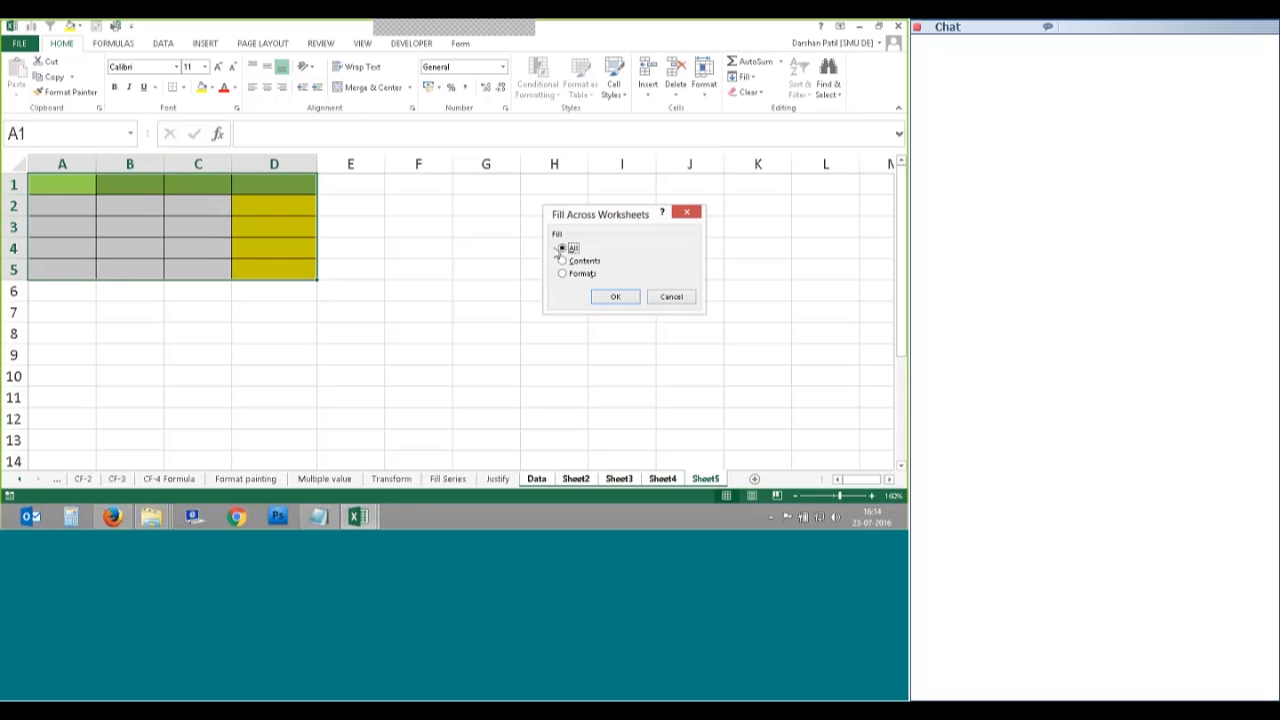
left_click(613, 297)
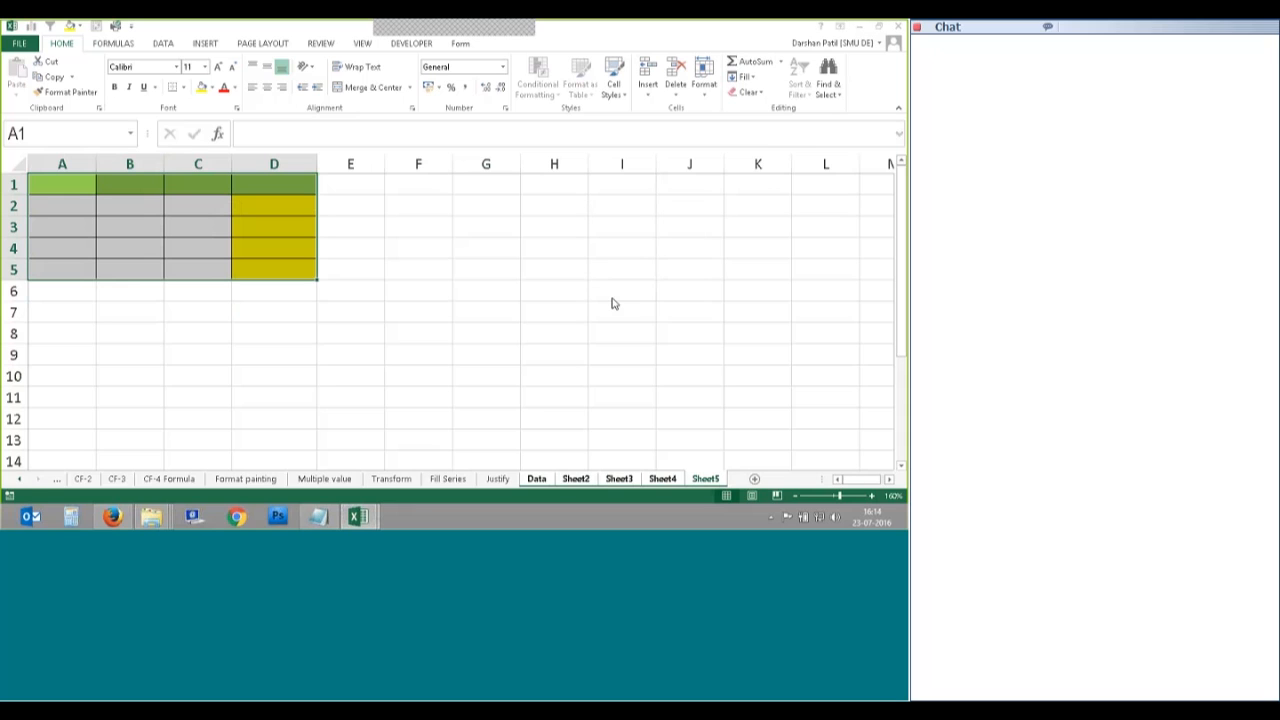
Step: Ungroup back to the Data sheet and undo the fill that blanked the fruit table
left_click(544, 481)
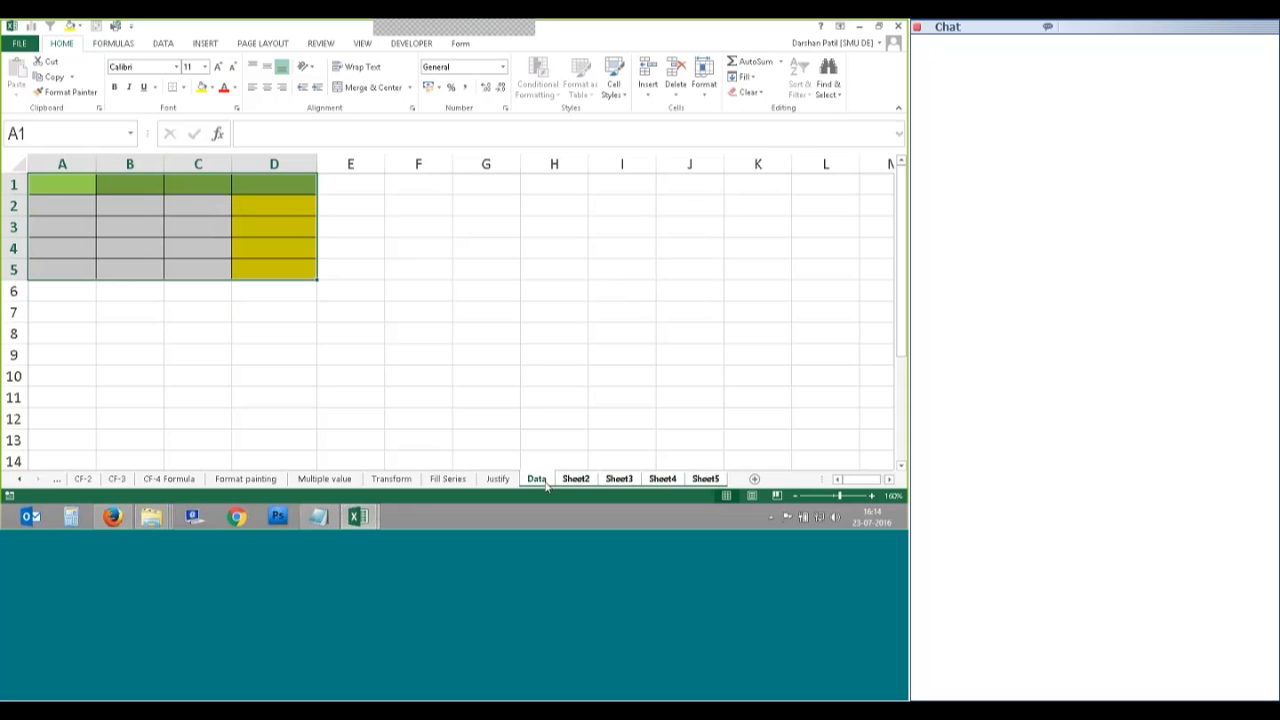
left_click(501, 481)
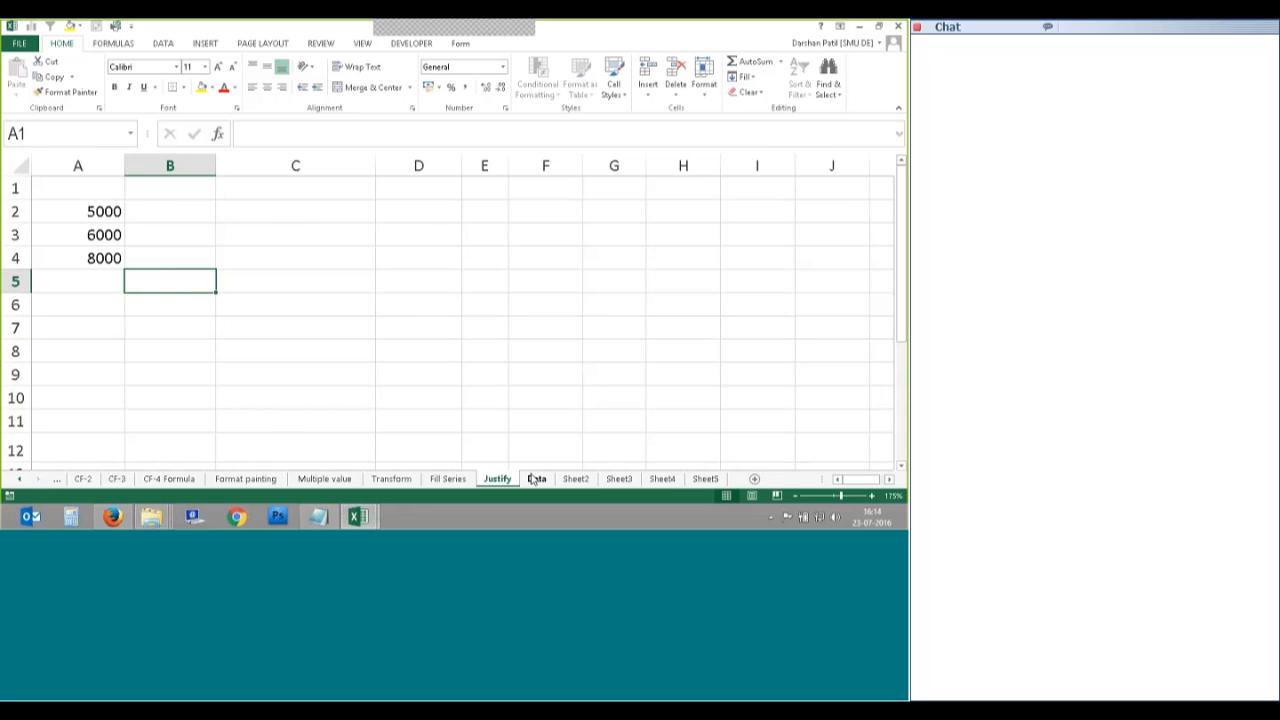
left_click(537, 481)
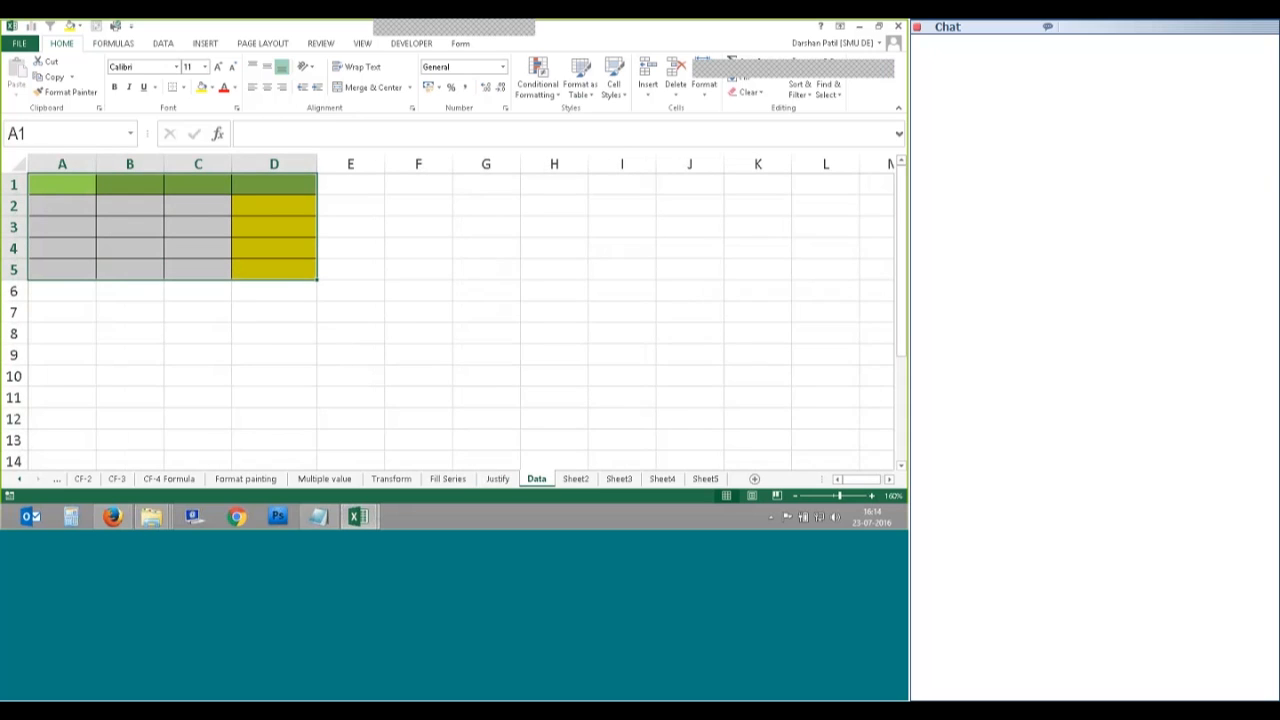
left_click(551, 420)
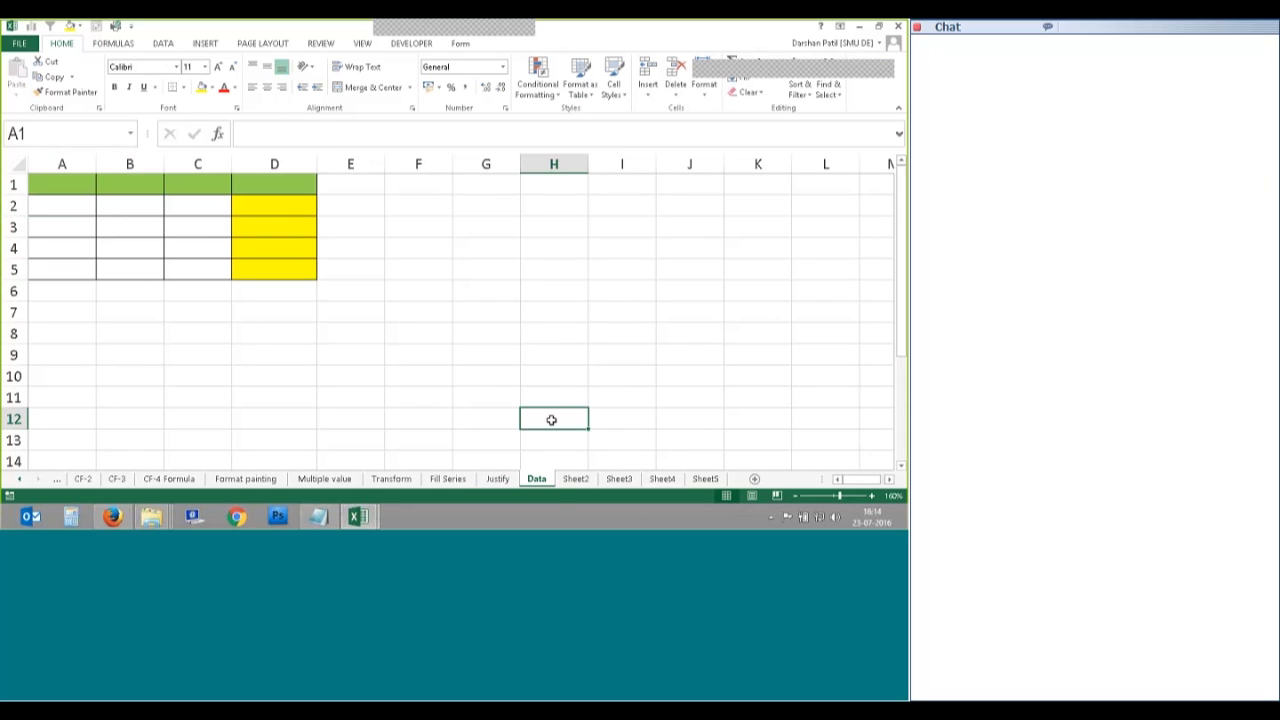
key("ctrl+z")
left_click(537, 479)
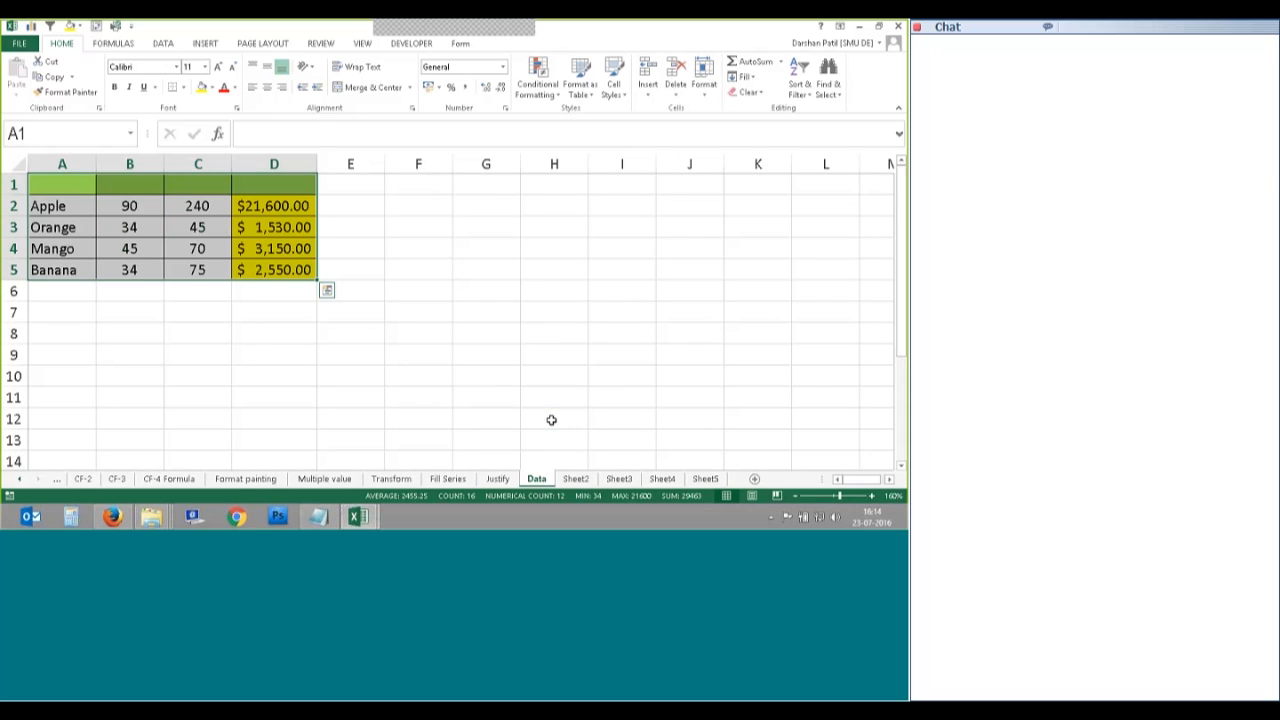
left_click(418, 377)
Step: Select A1:D5 on Data and group Sheet2 through Sheet5 with it
left_click_drag(71, 181, 285, 272)
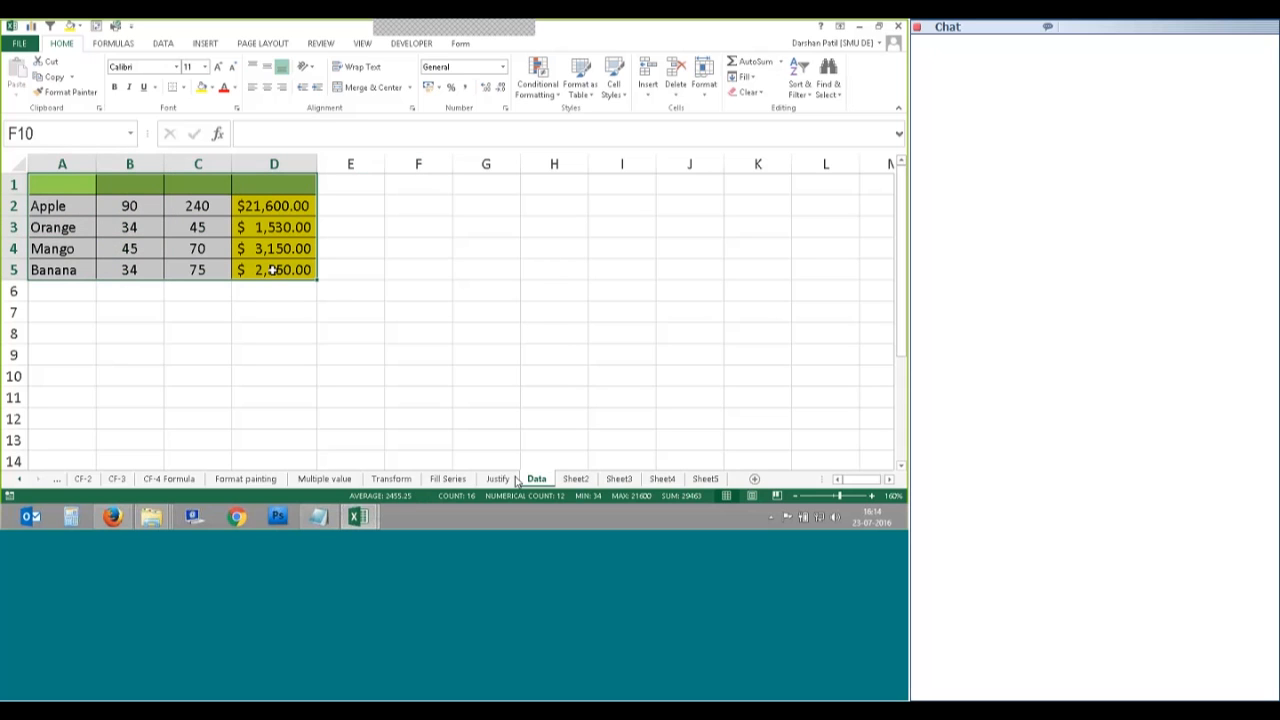
left_click(575, 479)
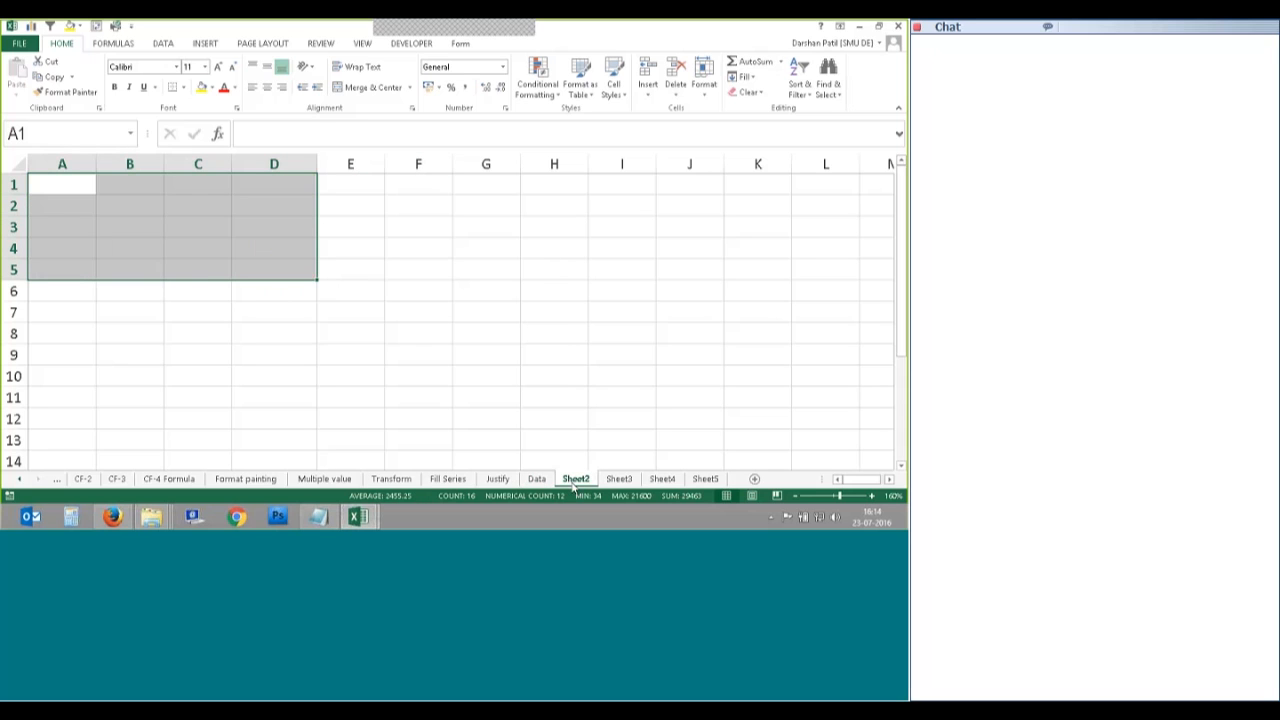
left_click(537, 479)
left_click(130, 354)
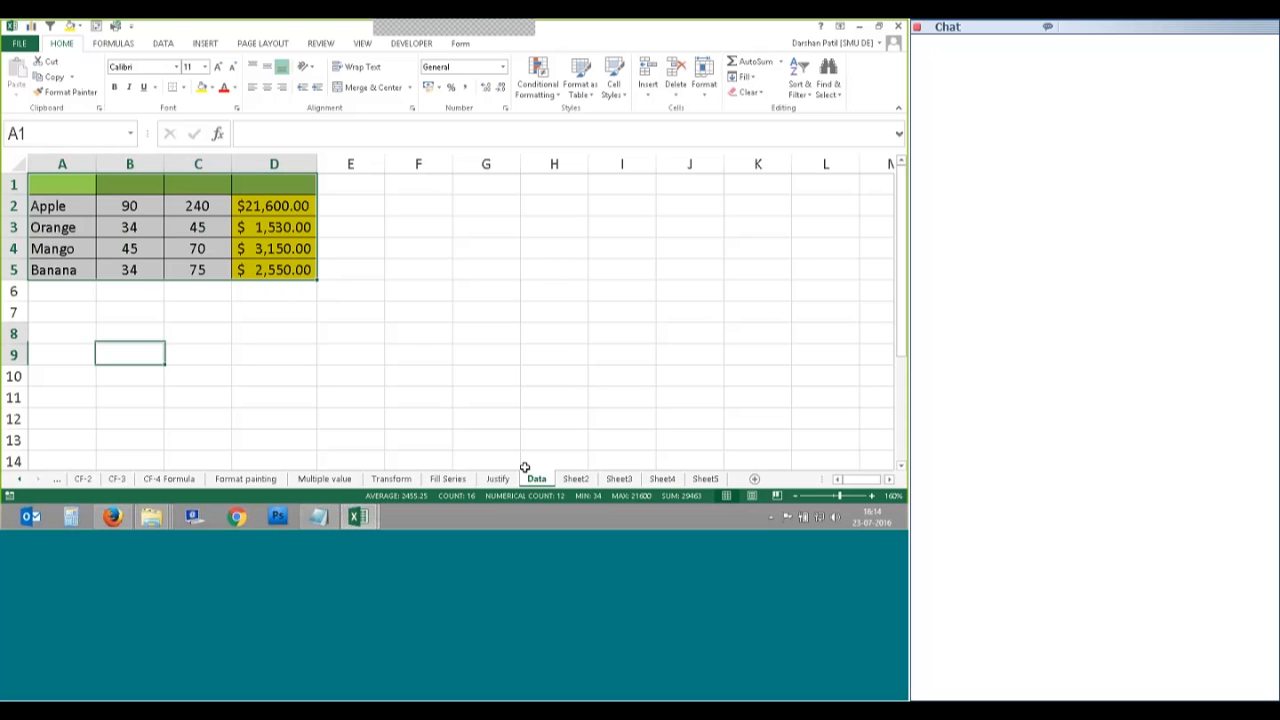
left_click_drag(60, 185, 270, 272)
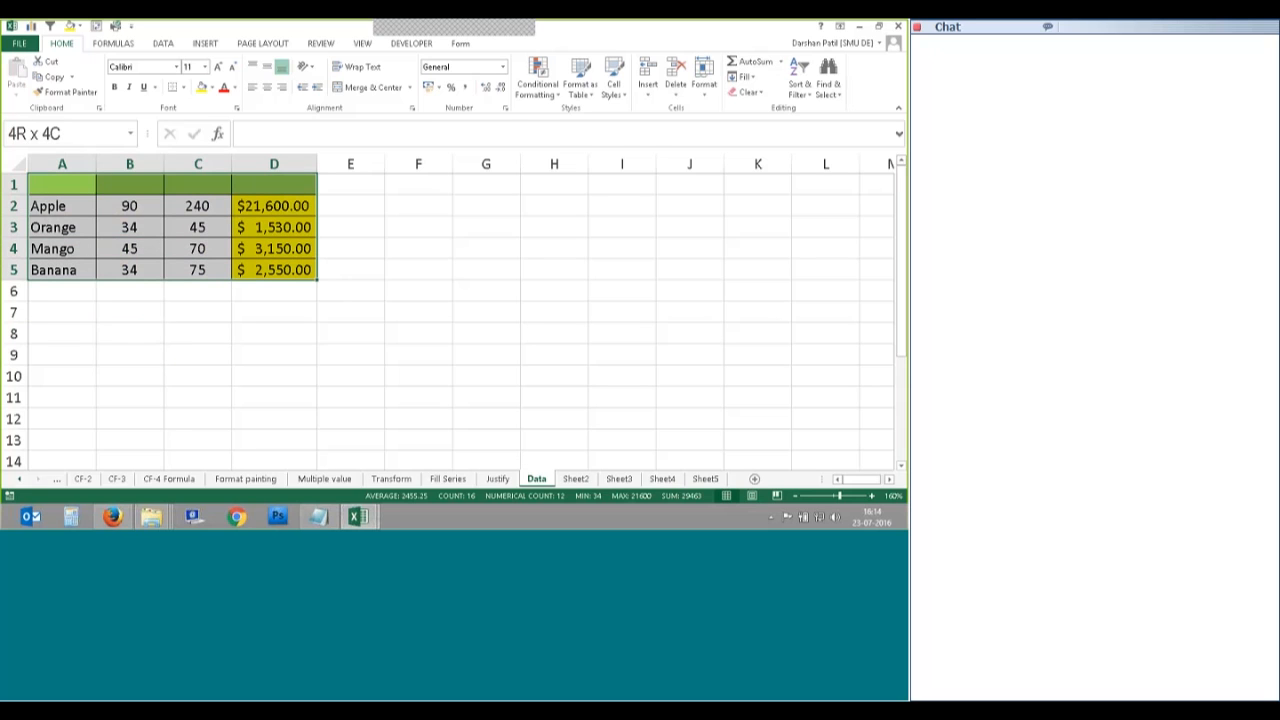
left_click(576, 480, "ctrl")
left_click(619, 480, "ctrl")
left_click(662, 481, "ctrl")
left_click(702, 482, "ctrl")
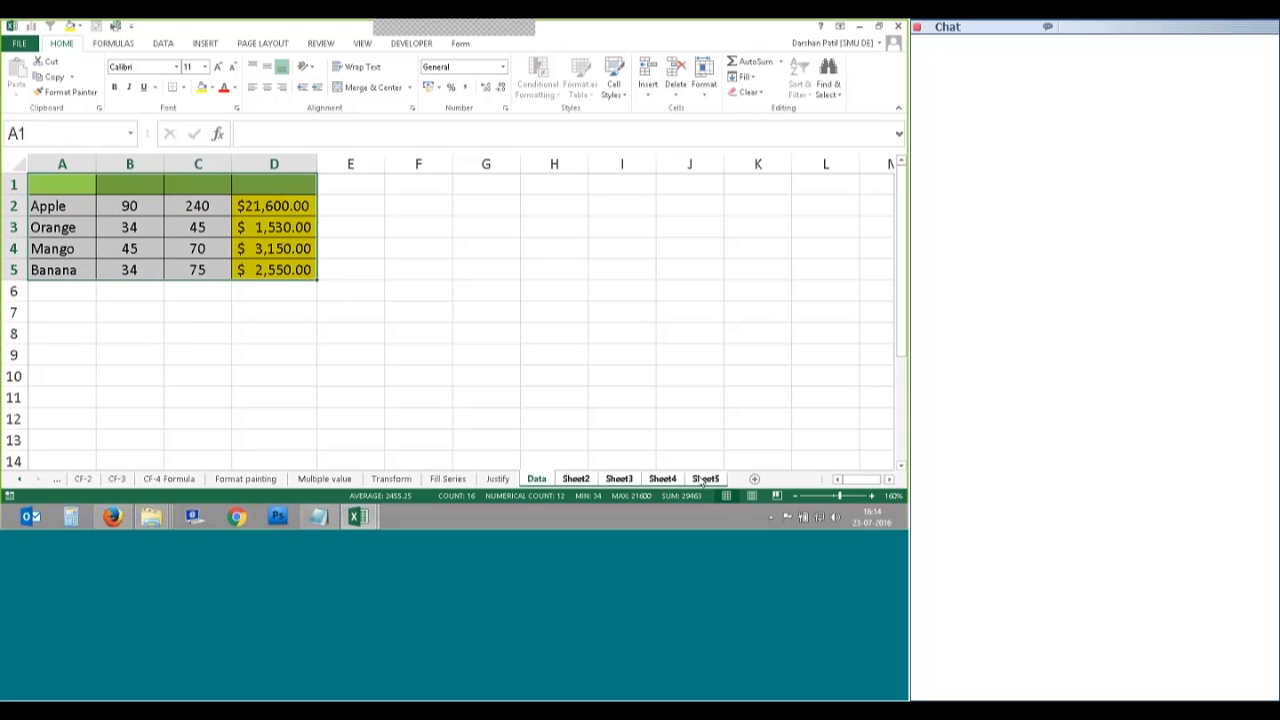
Step: Fill A1:D5 Across Worksheets with All kept selected, then deselect to inspect the result
left_click(745, 77)
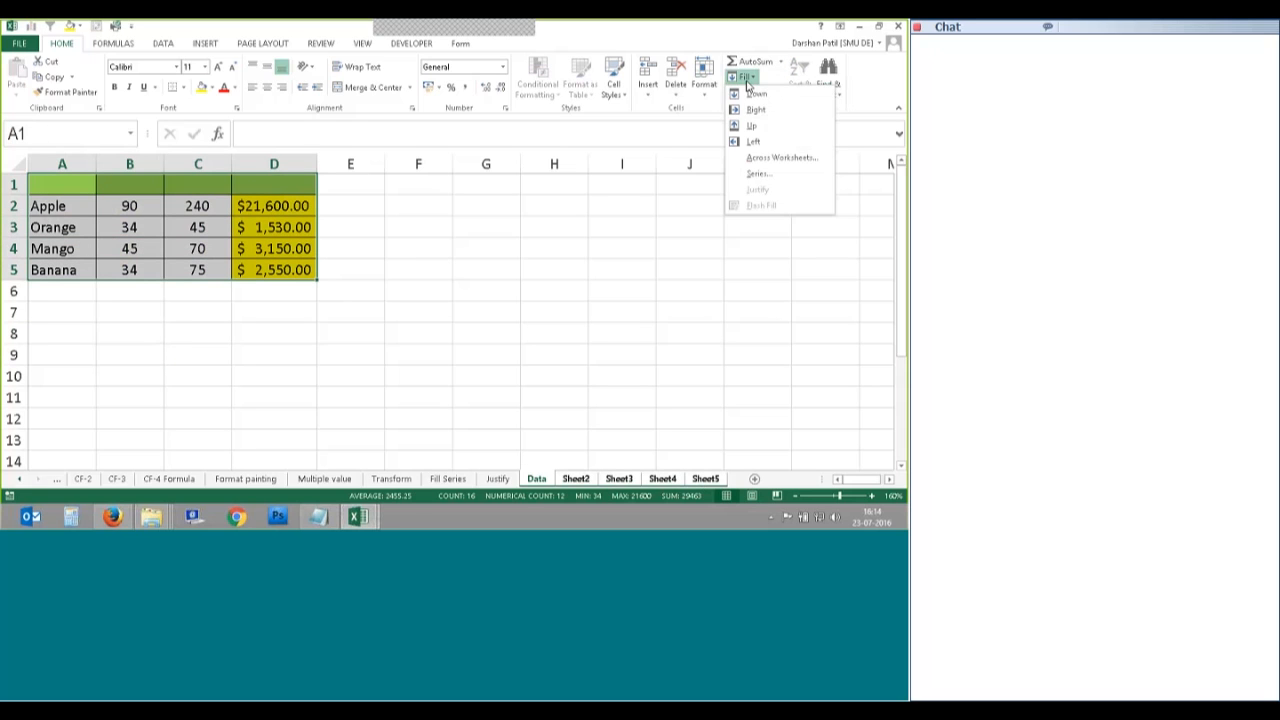
left_click(781, 157)
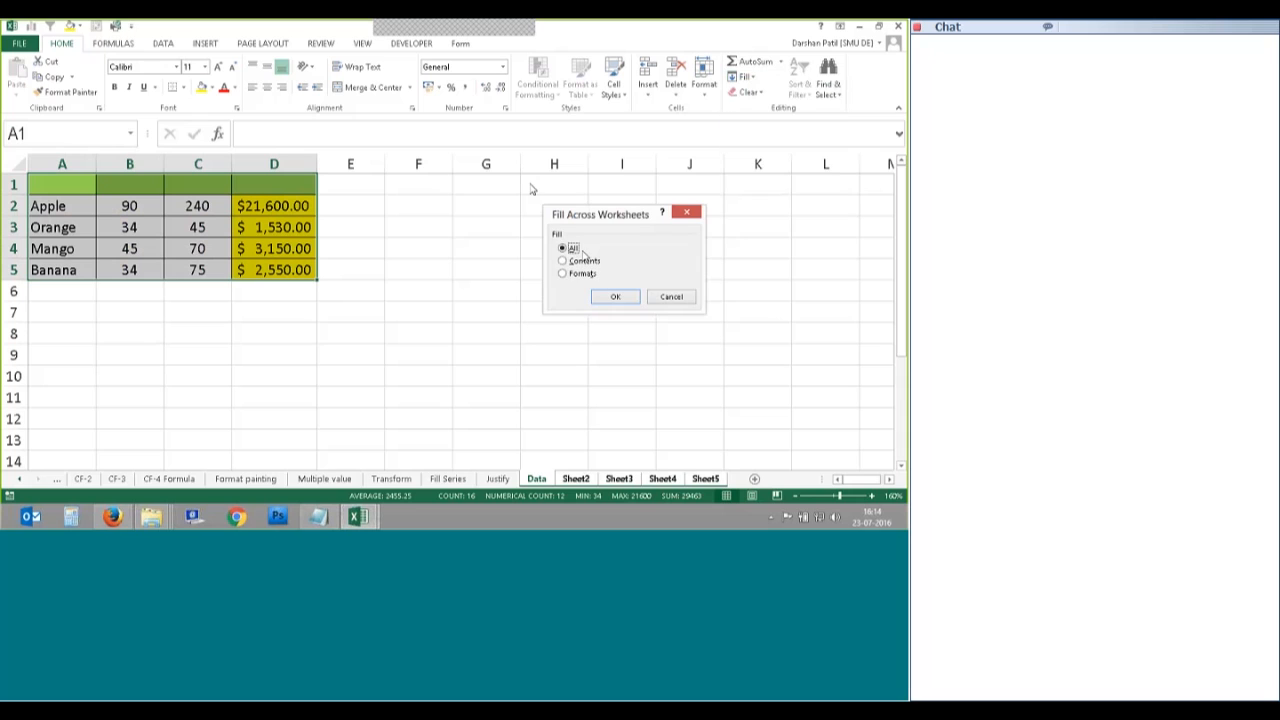
left_click(616, 298)
left_click(554, 398)
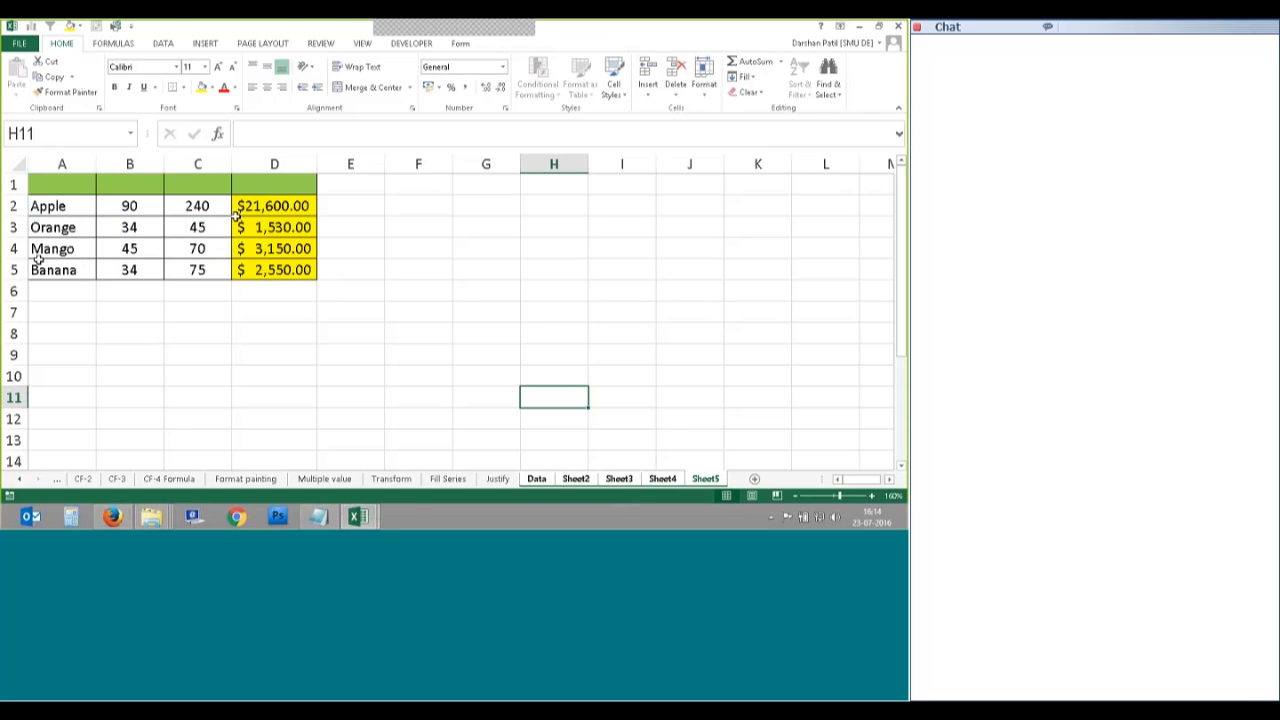
Step: Inspect the copied total formula in D2, then ungroup back to the Data sheet alone
left_click(294, 160)
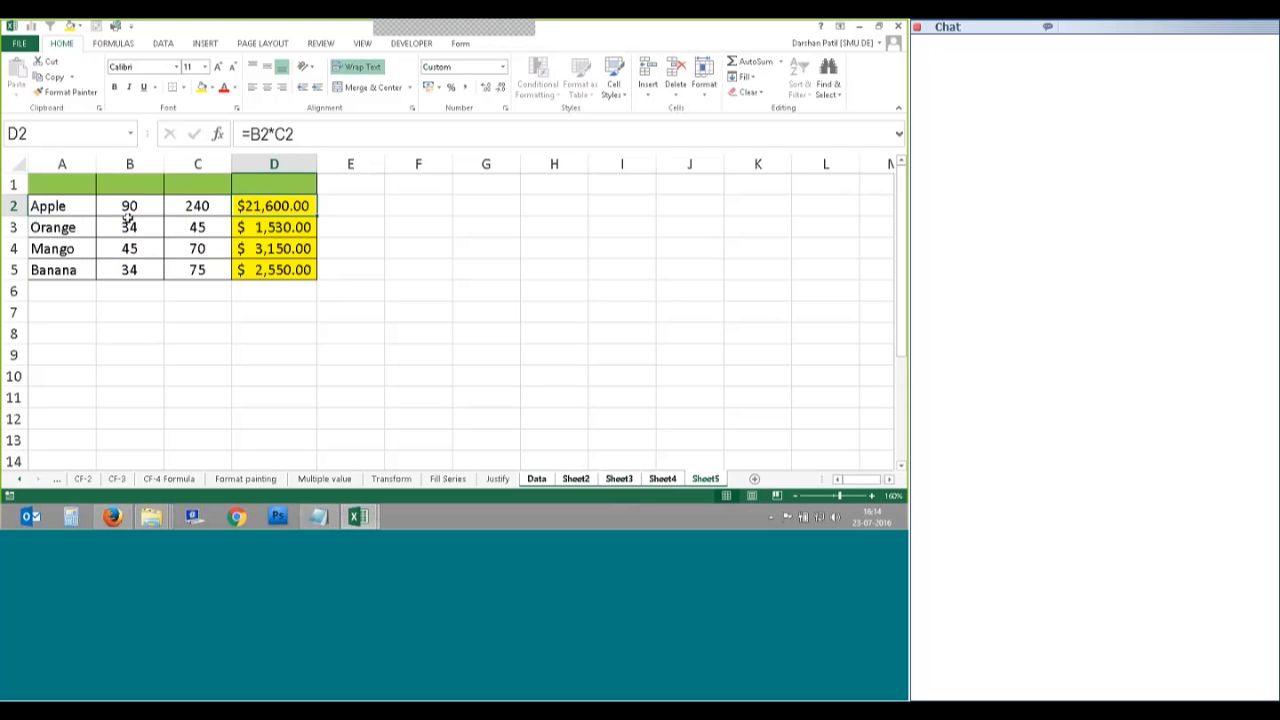
left_click(498, 478)
left_click(536, 478)
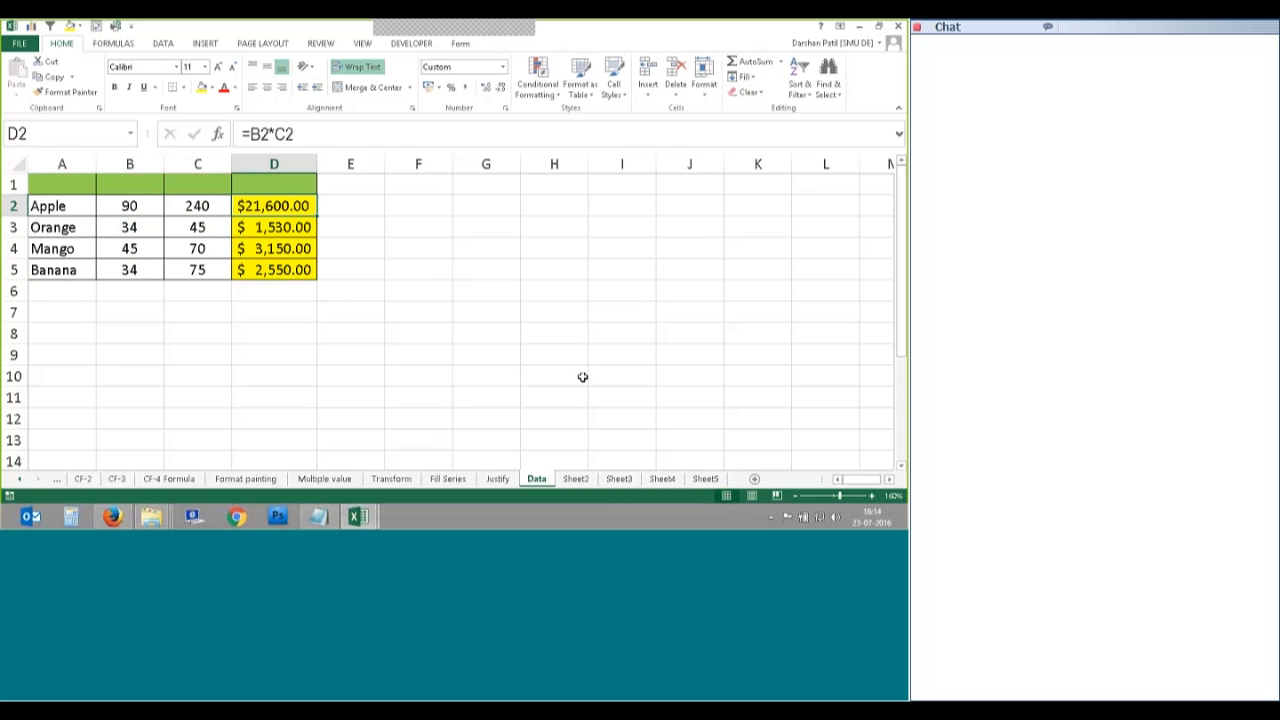
Step: Open the File Info page for the Formulas-File-Session-2 workbook
left_click(552, 45)
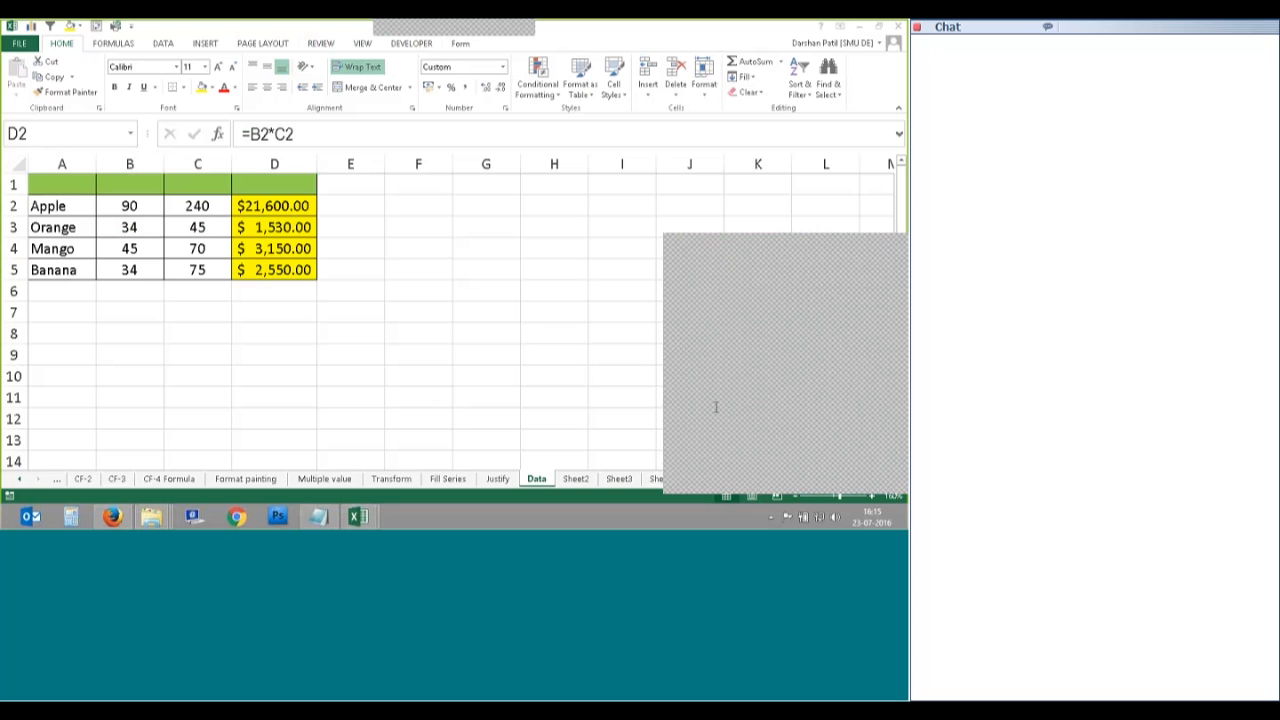
left_click_drag(781, 254, 767, 195)
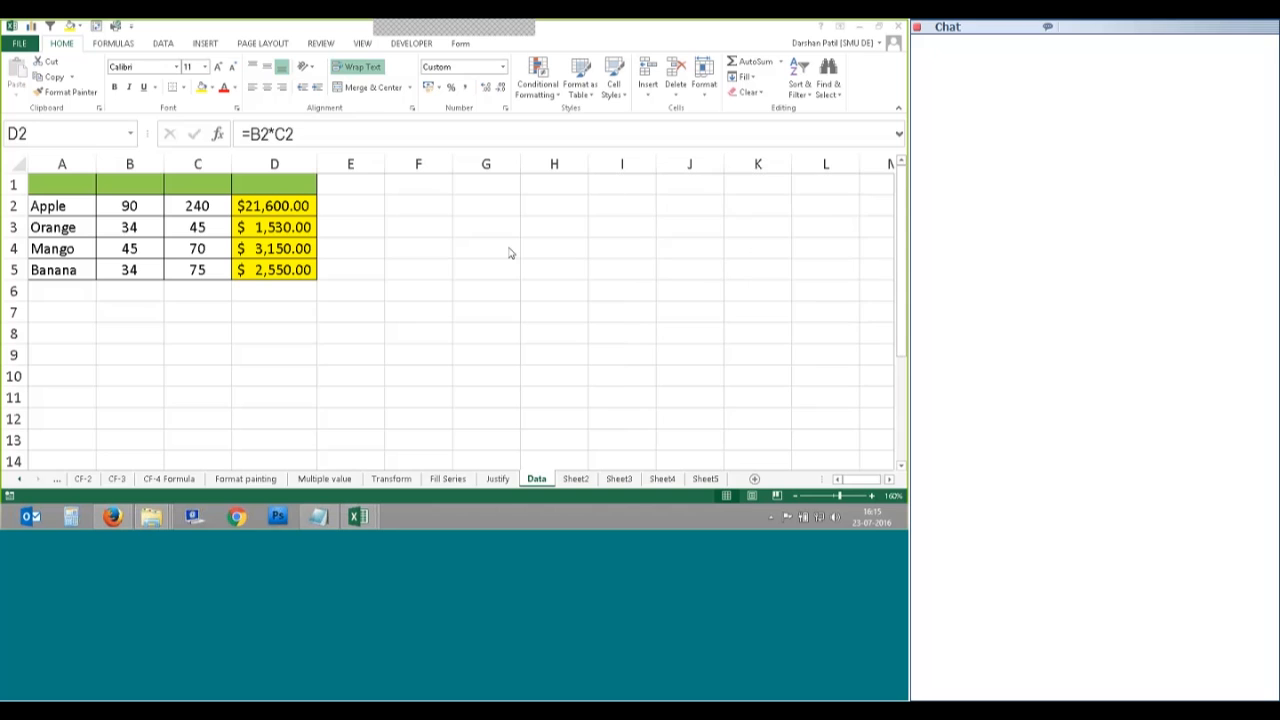
left_click(274, 206)
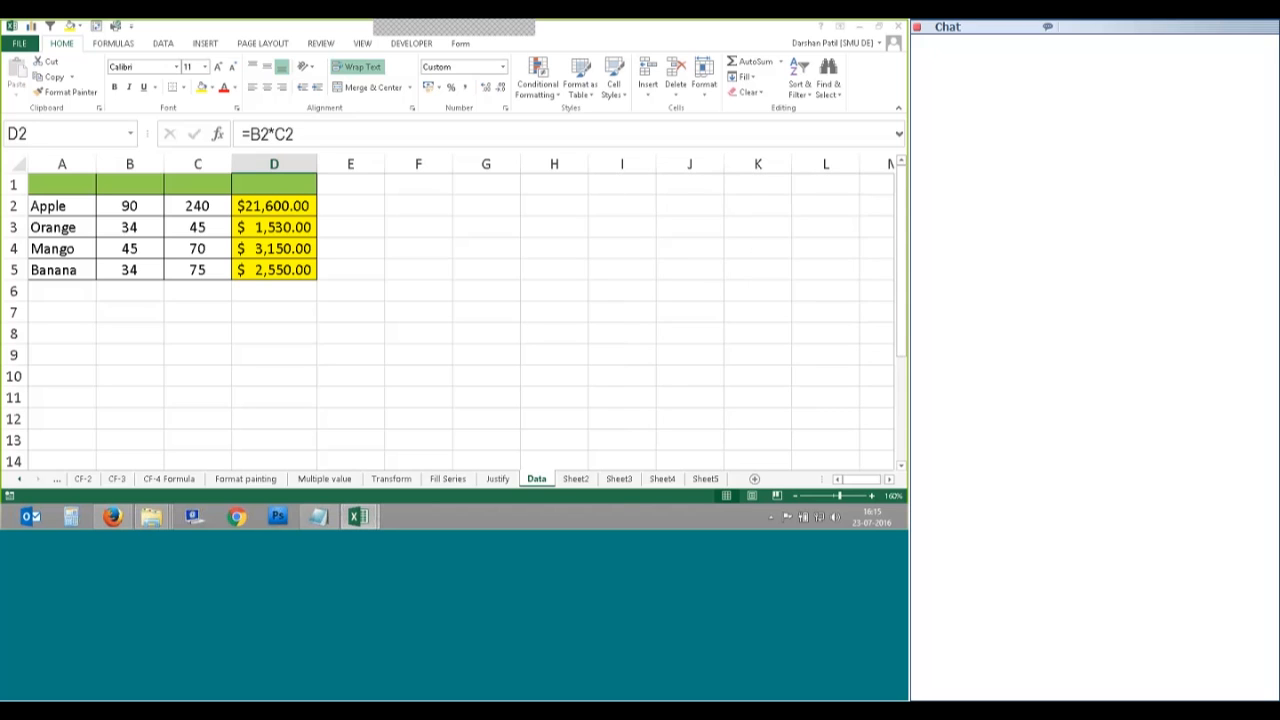
left_click(19, 43)
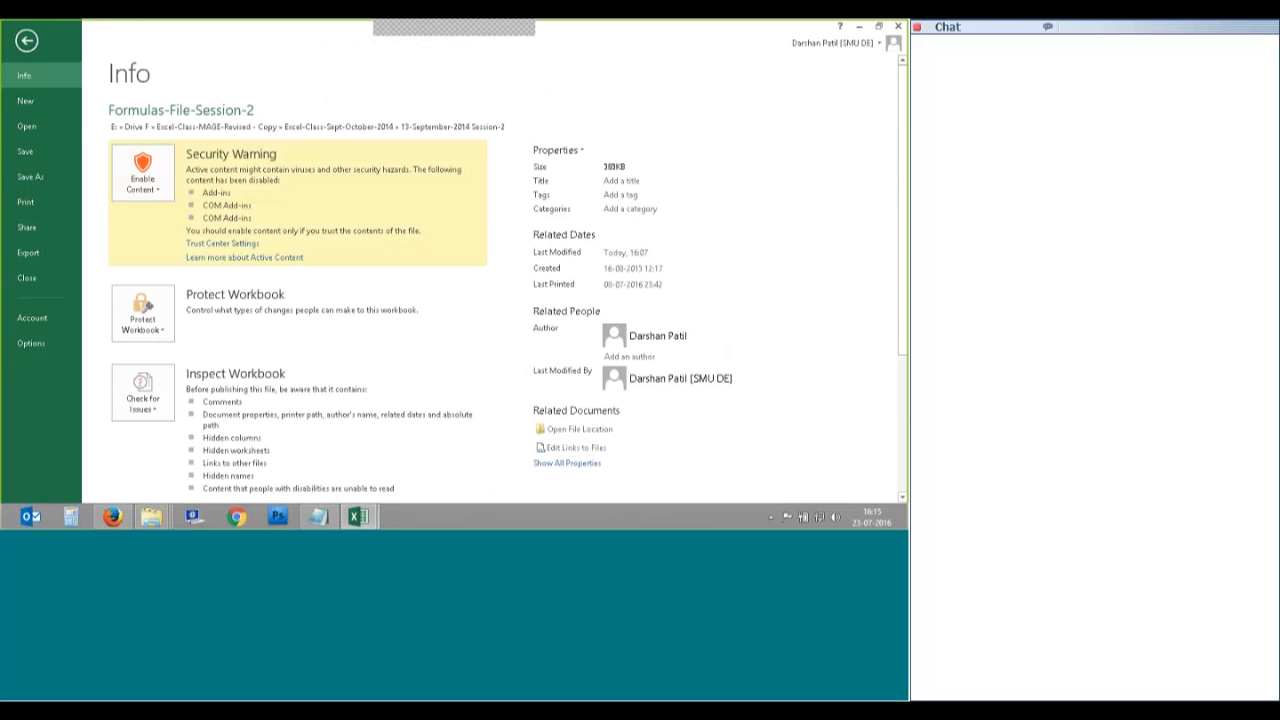
Step: Create a new blank workbook, then switch back to the fruit table workbook
left_click(22, 108)
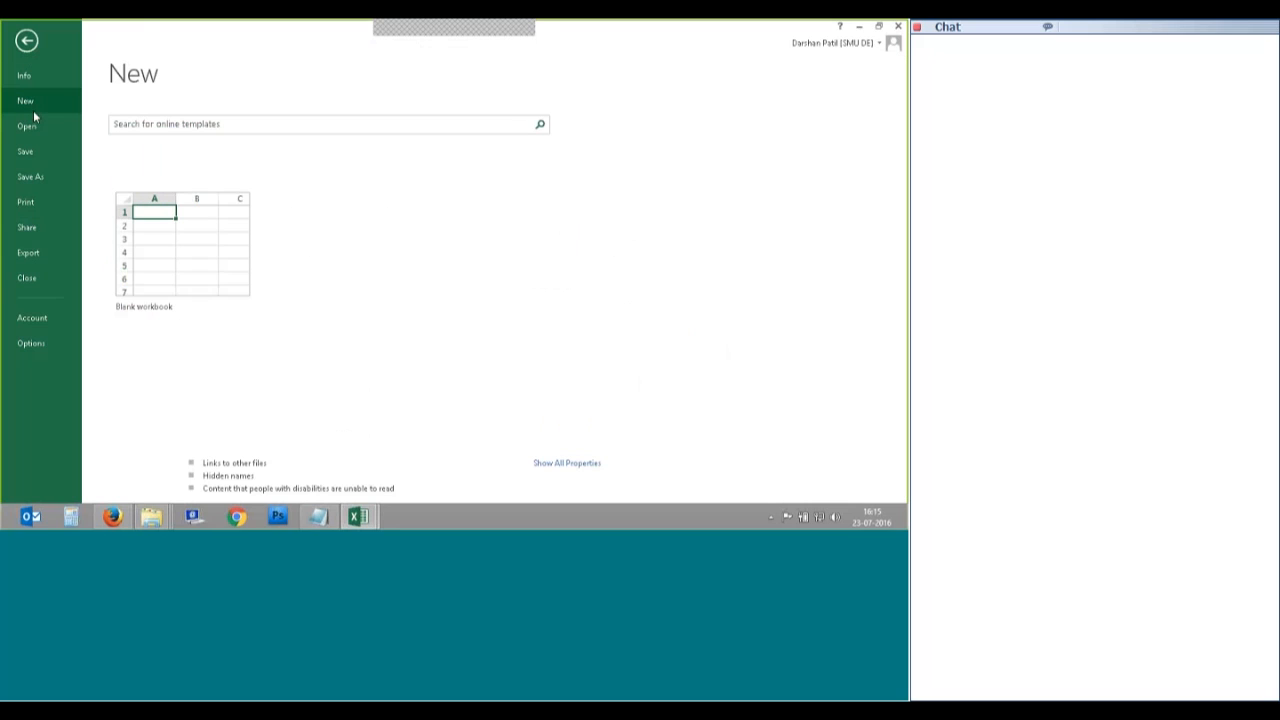
left_click(194, 274)
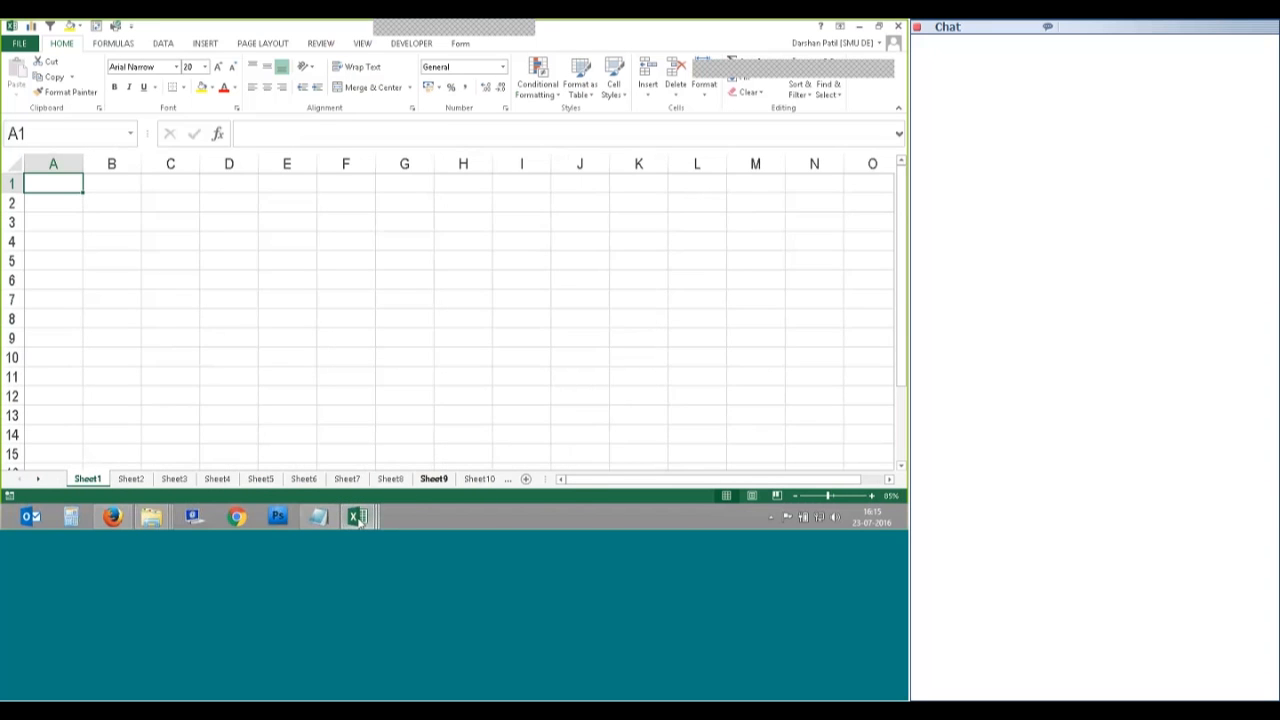
mouse_move(355, 516)
left_click(369, 462)
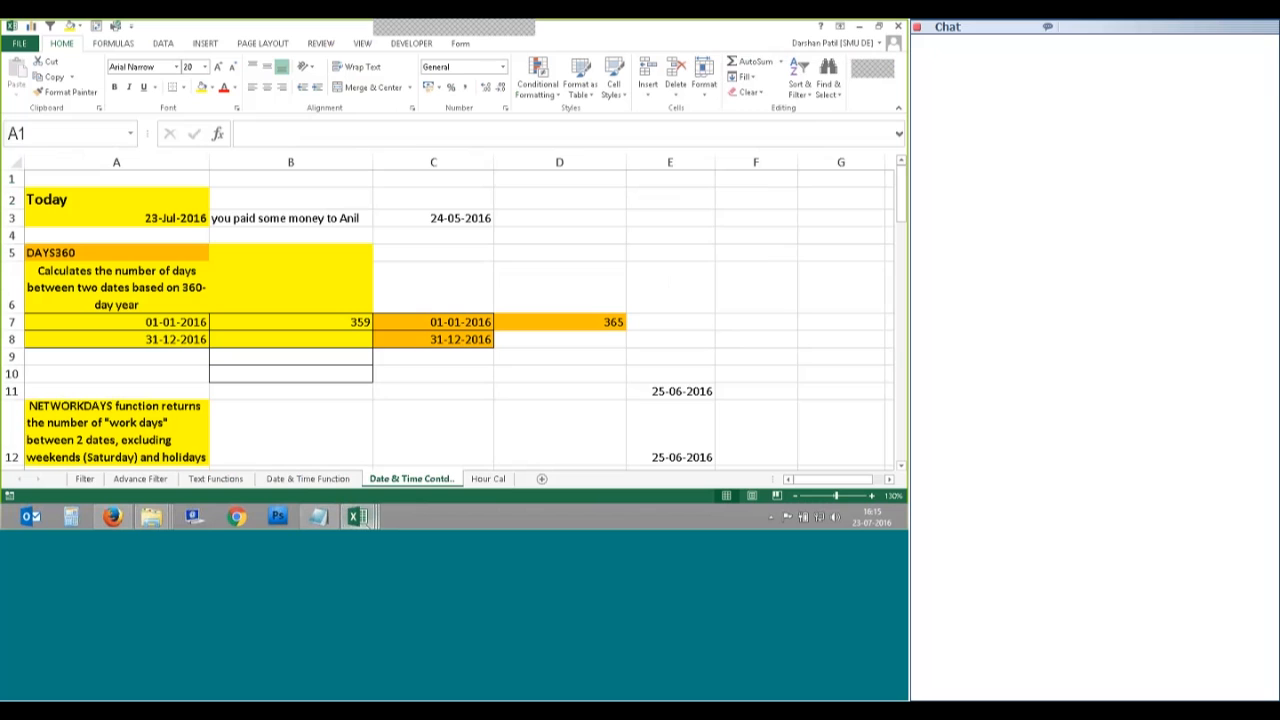
left_click(558, 490)
Step: Select the fruit table A1:D5 and start, then cancel, Format Painter
left_click(350, 333)
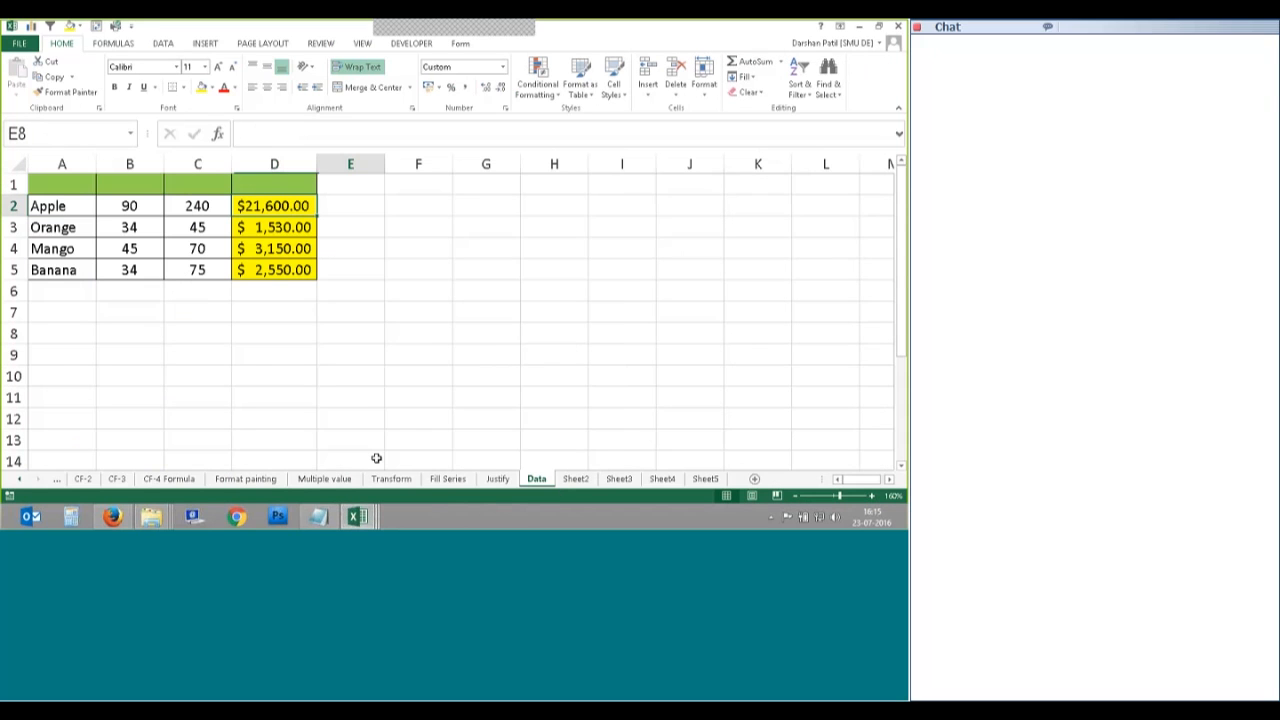
left_click_drag(62, 184, 280, 268)
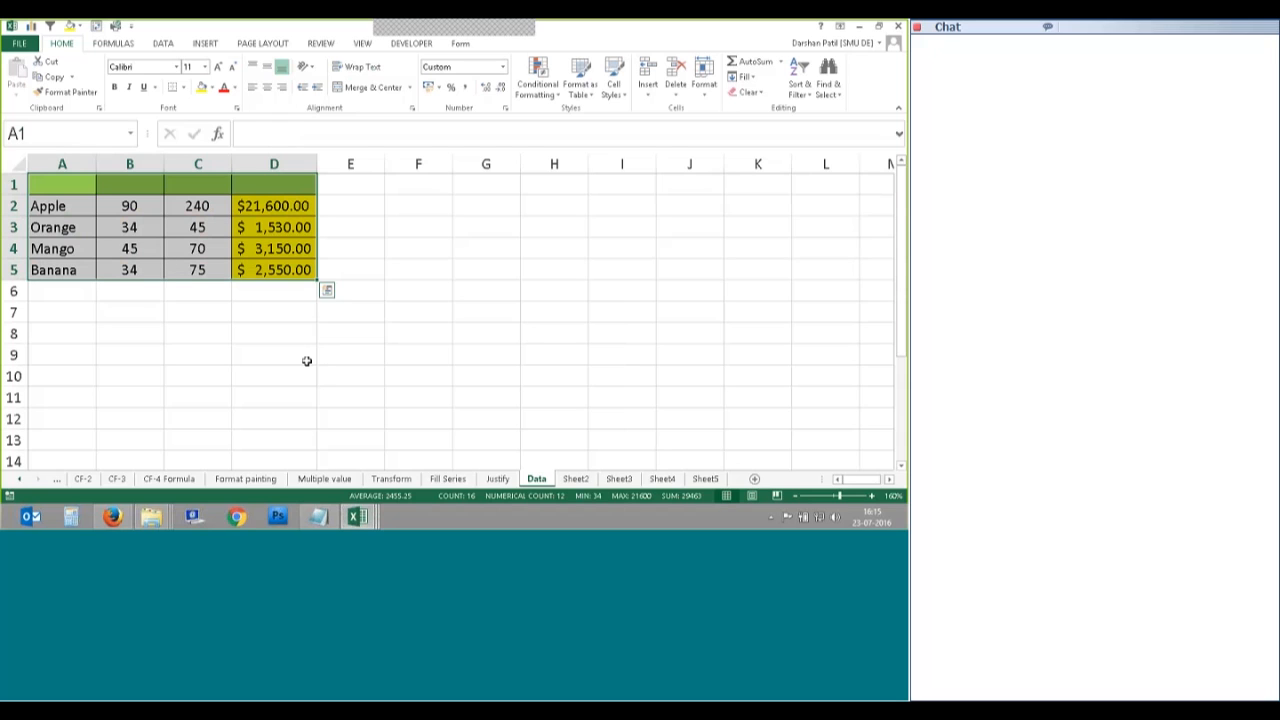
left_click(67, 92)
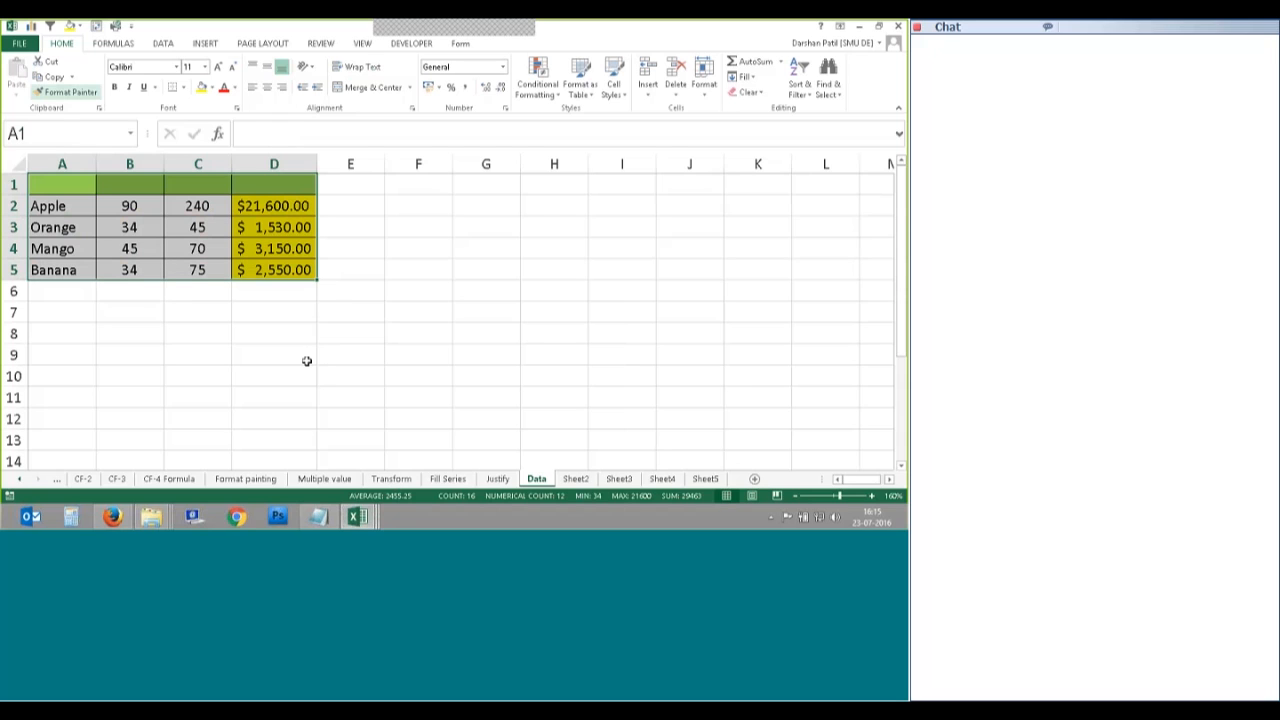
key("Escape")
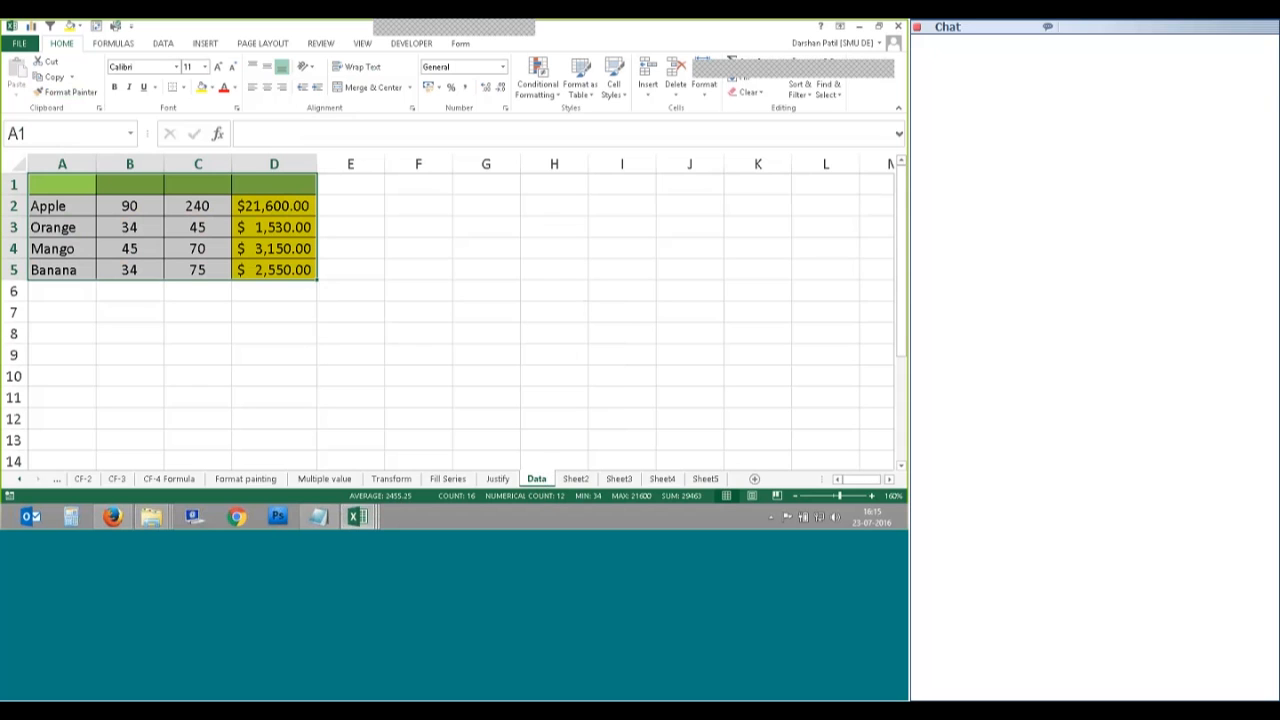
Step: Switch to the blank ten-sheet workbook and group Sheet1 through Sheet3
left_click(365, 518)
left_click(502, 482)
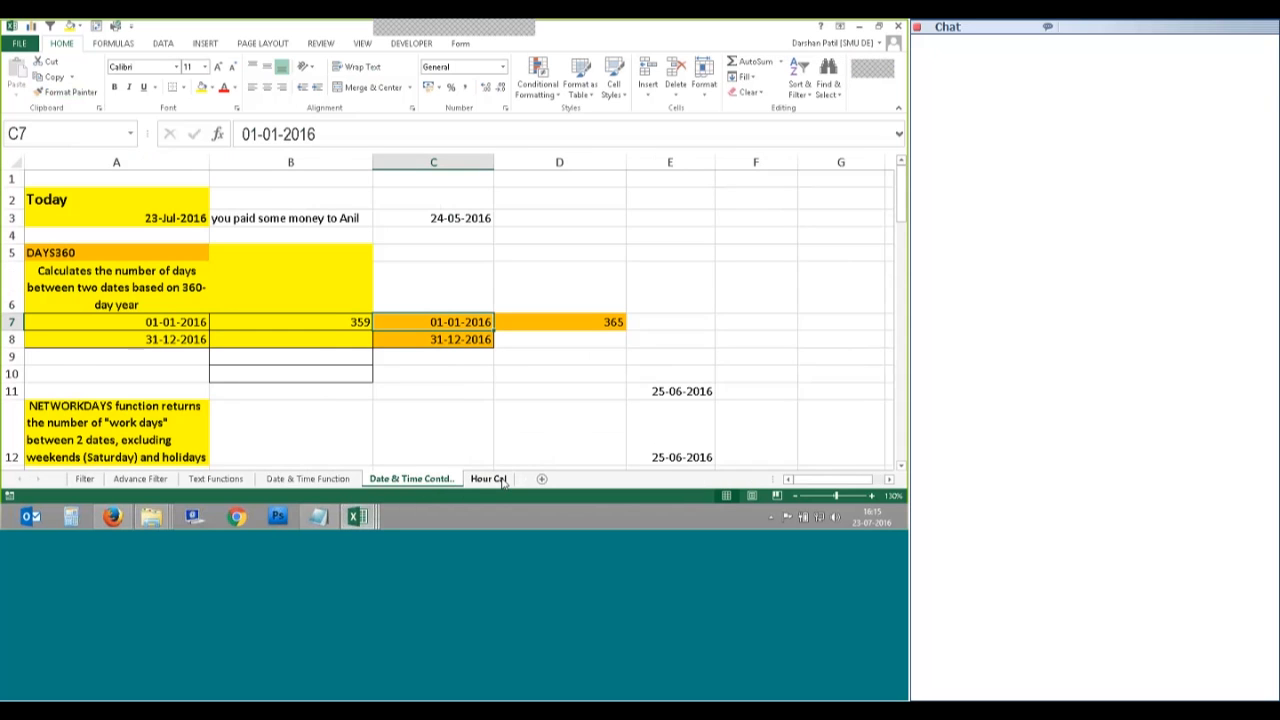
left_click(372, 519)
left_click(176, 467)
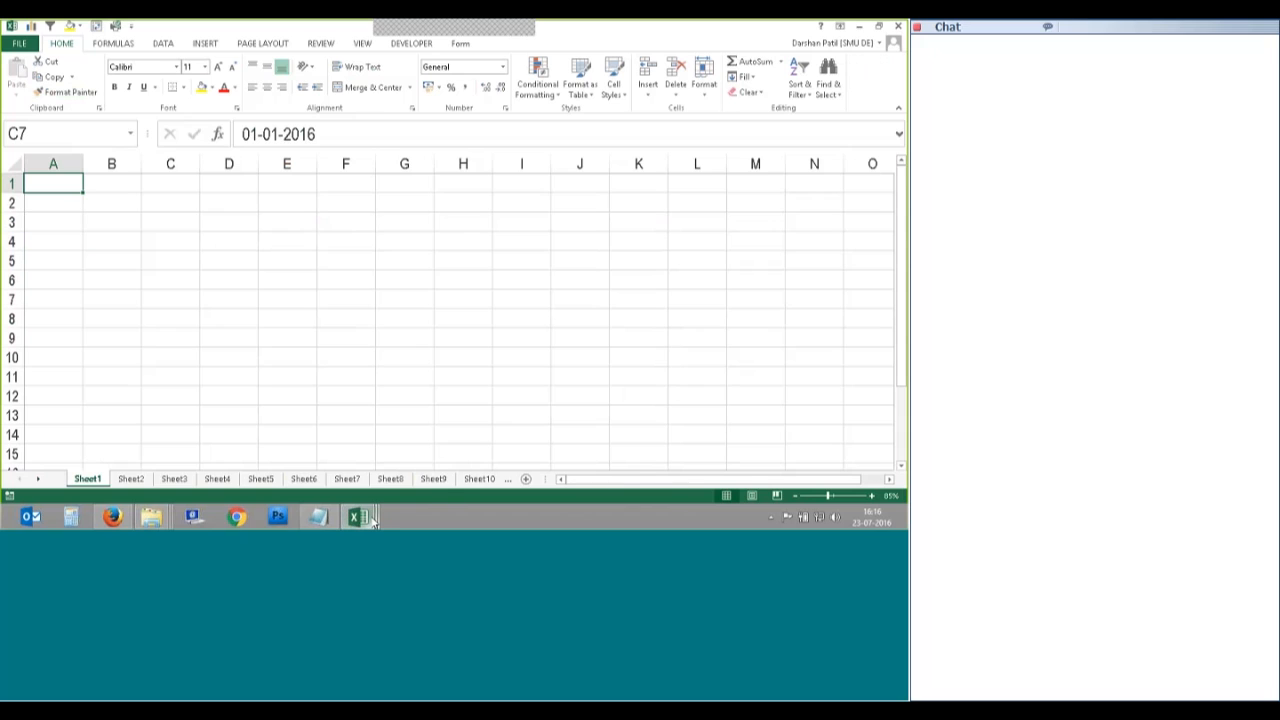
left_click(174, 478, "shift")
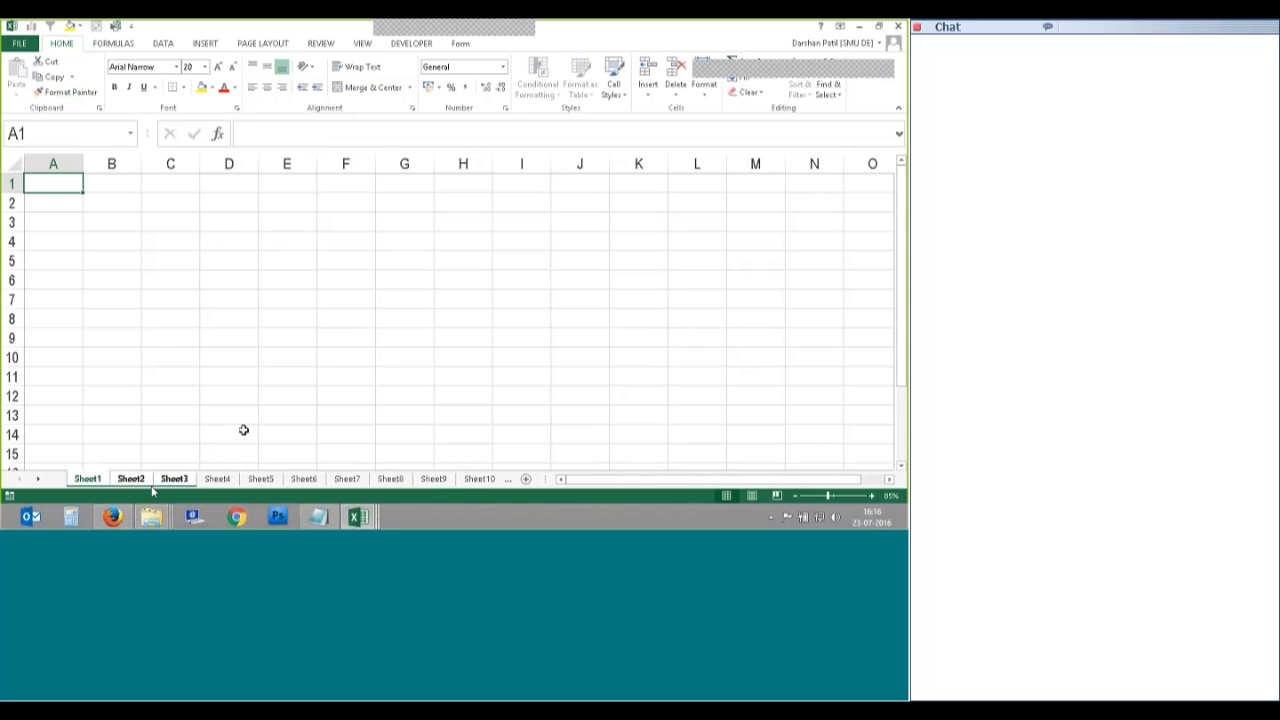
Step: Fill the empty A1 Across Worksheets onto the grouped sheets
left_click(748, 78)
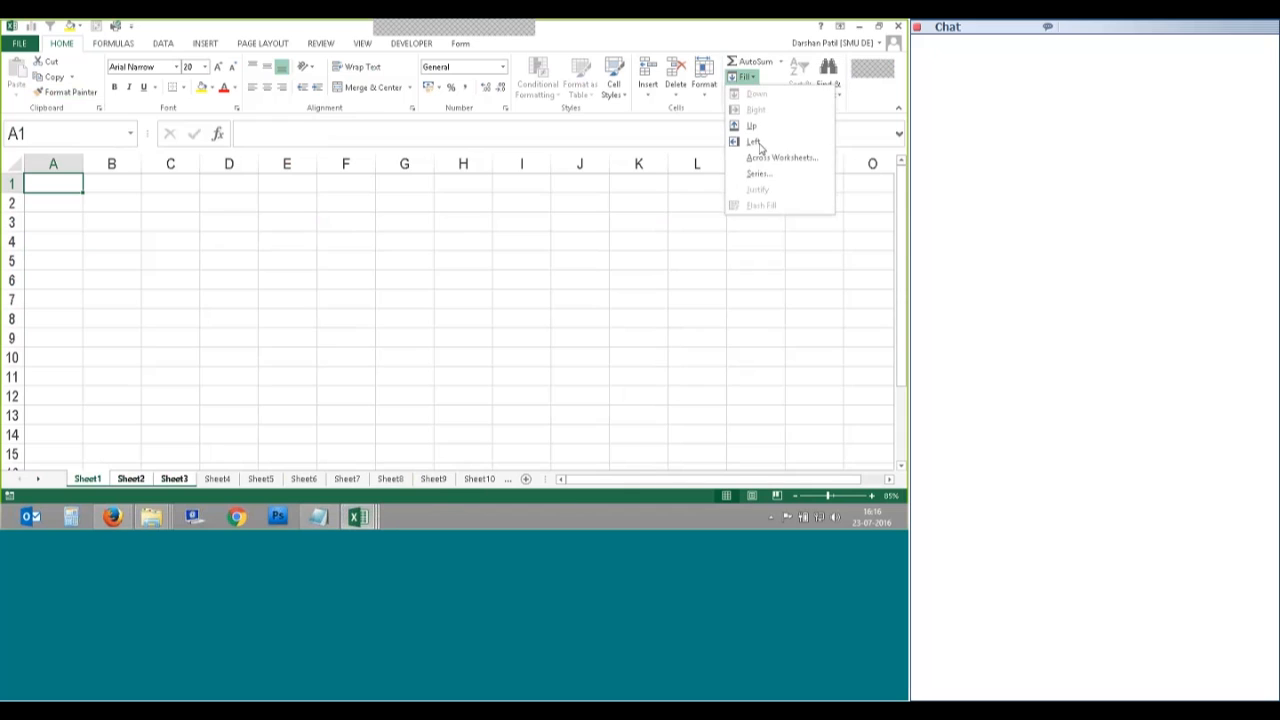
left_click(766, 158)
left_click(613, 296)
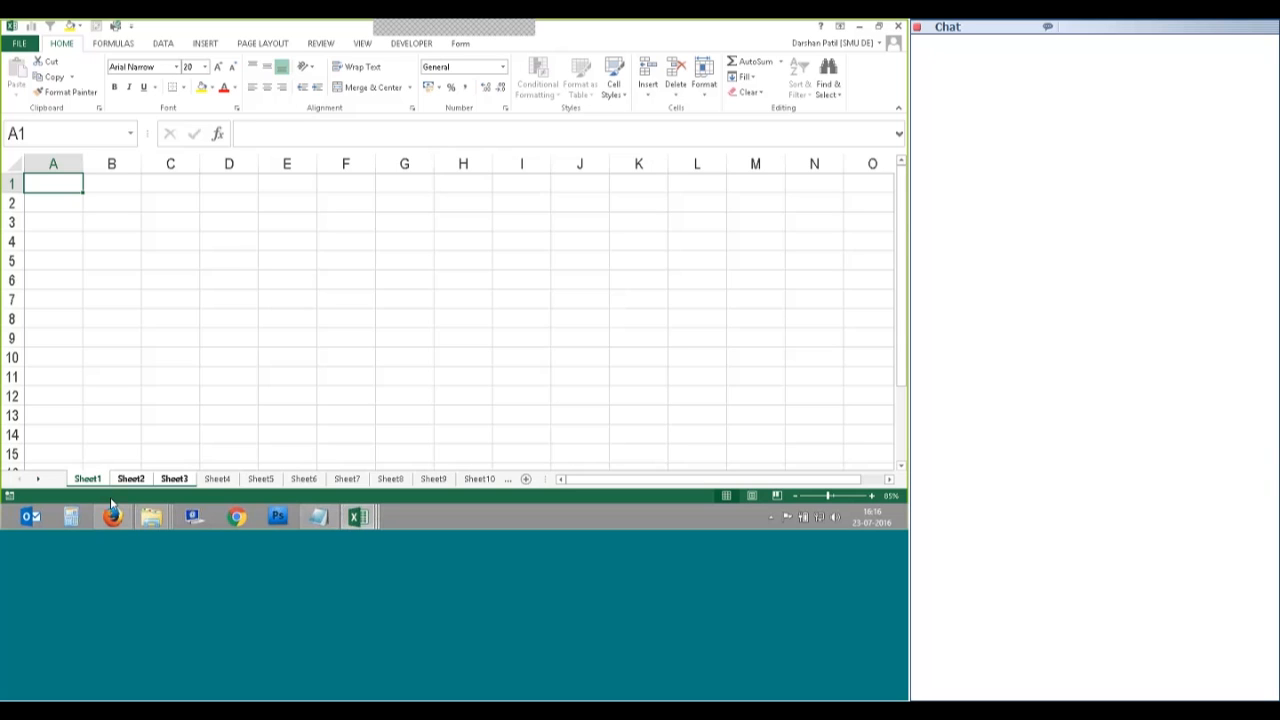
Step: Check Move or Copy's destination workbooks without changing anything, then close Book1
right_click(257, 487)
left_click(311, 361)
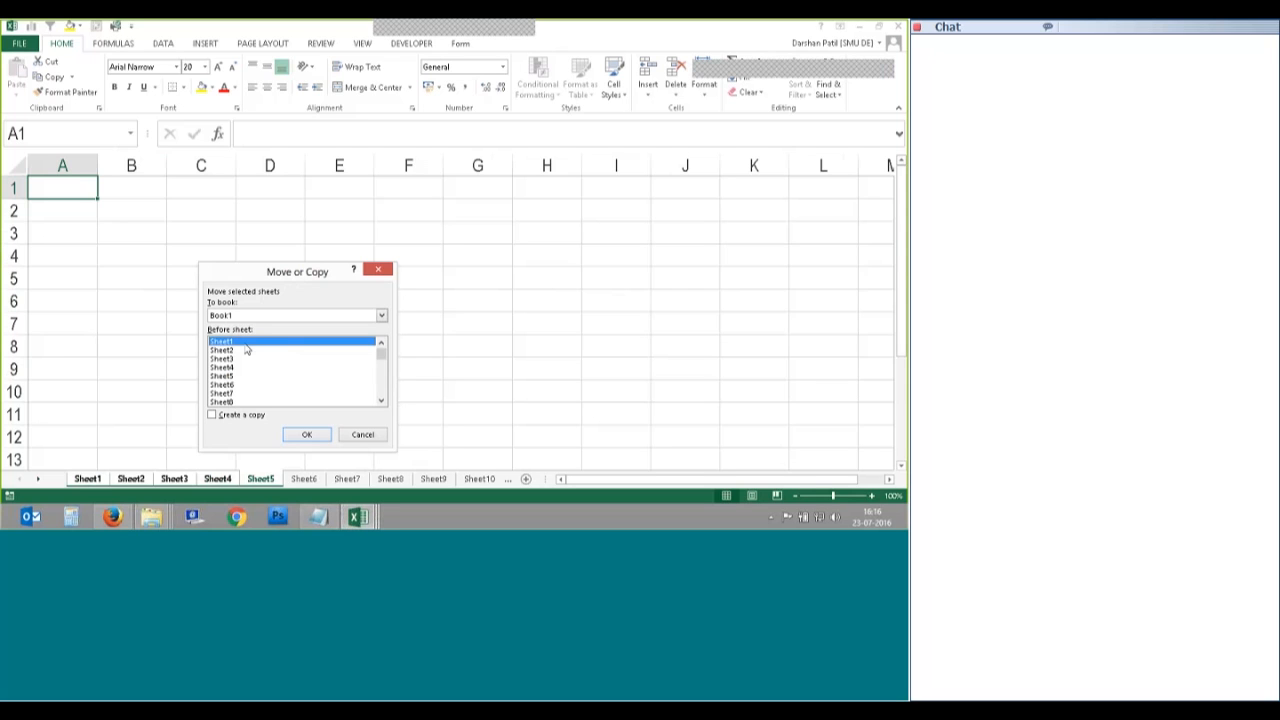
left_click(335, 315)
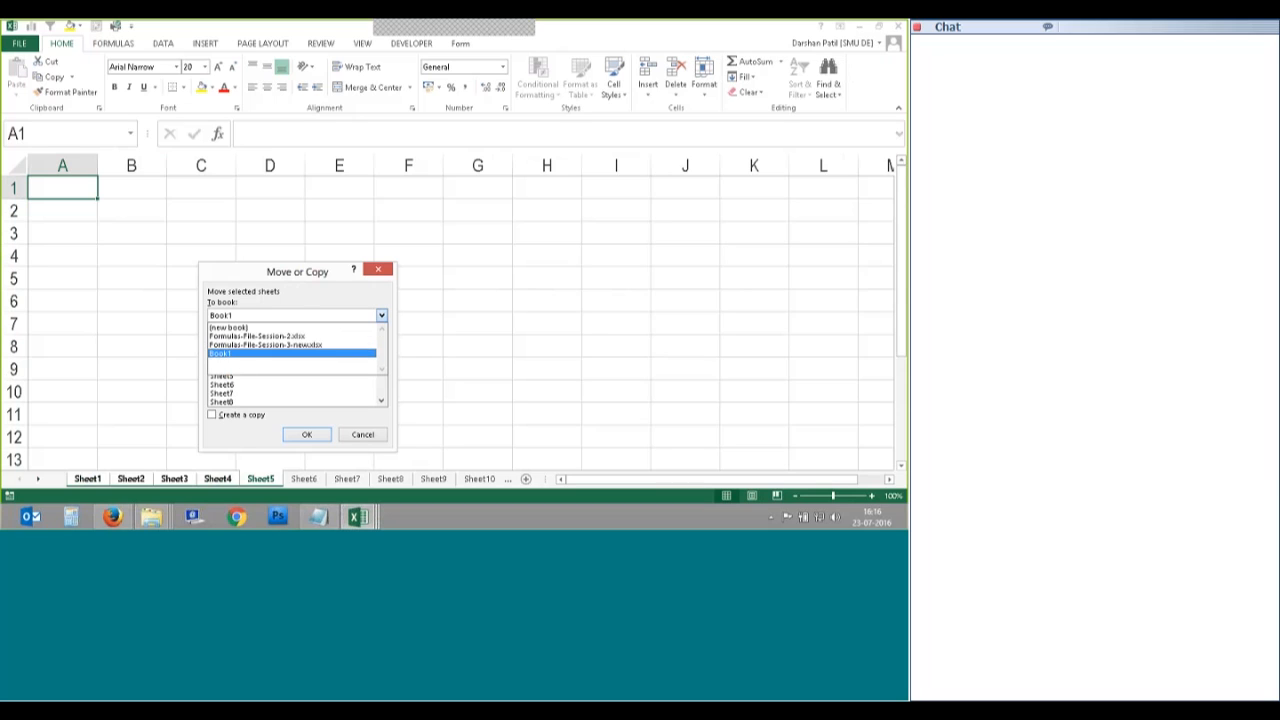
left_click(362, 434)
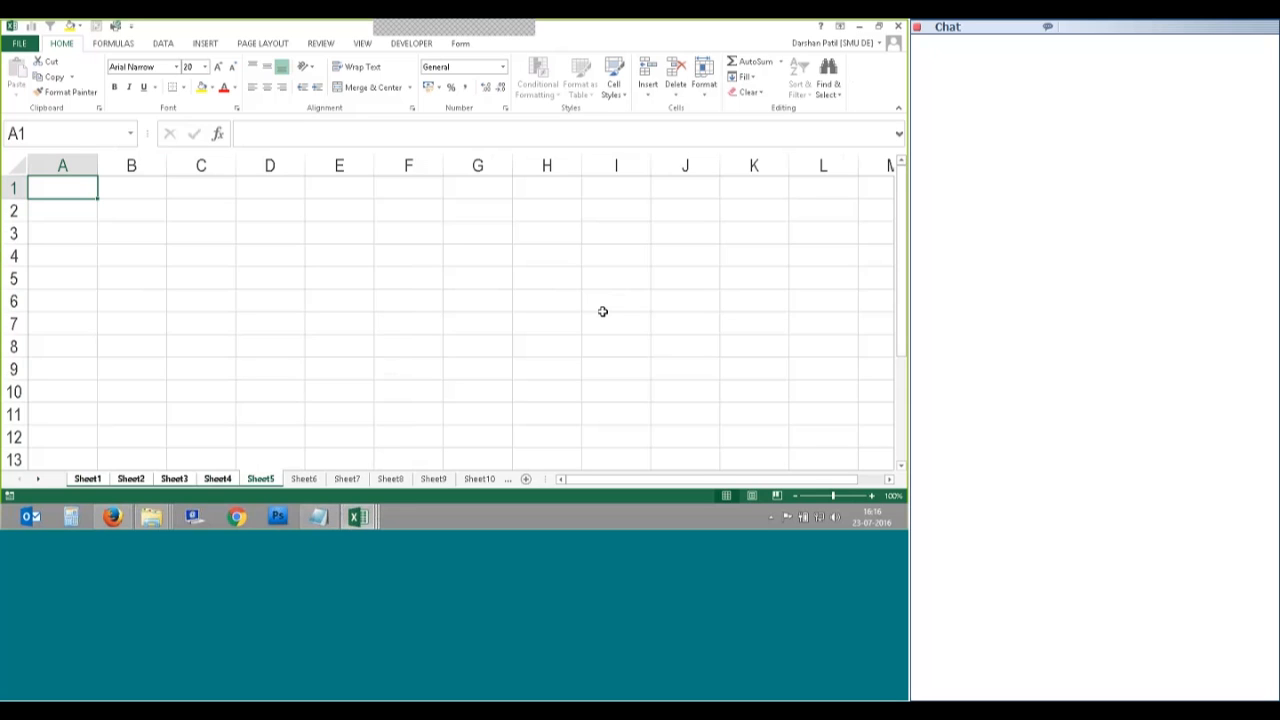
left_click(899, 30)
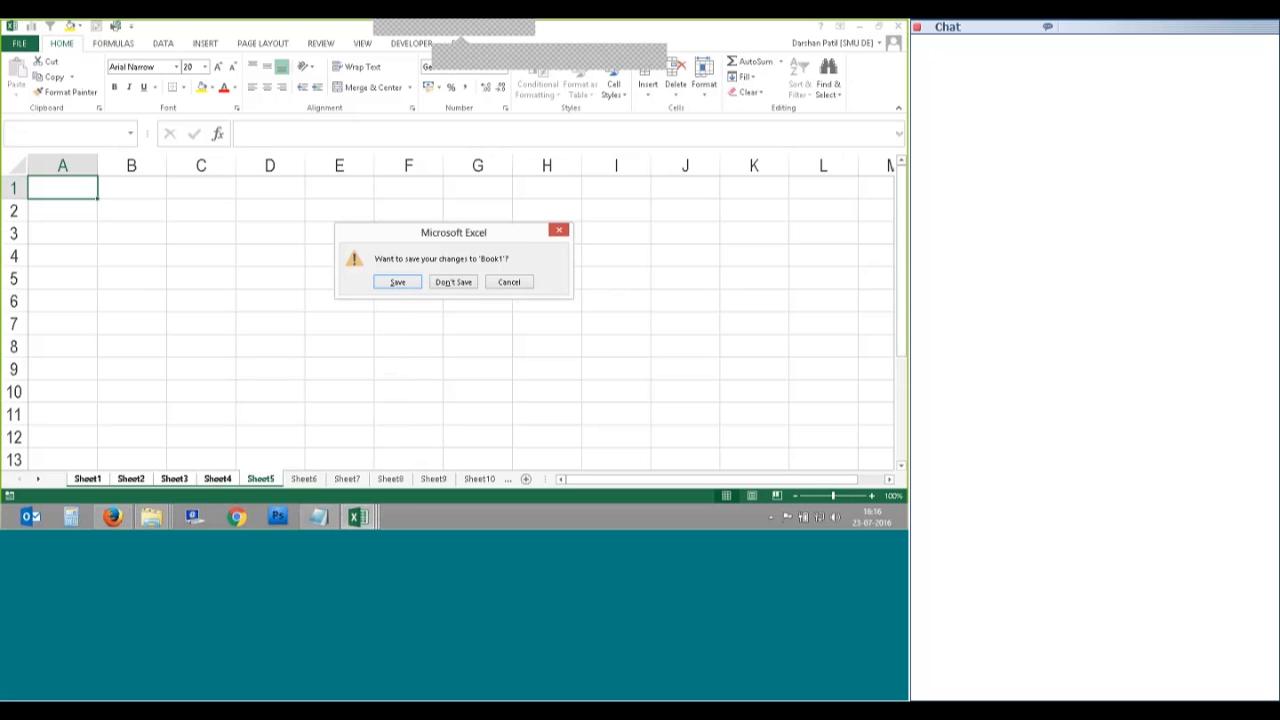
Step: Discard Book1's changes and return to the Formulas-File-Session-2 Data sheet
key("Tab")
key("Return")
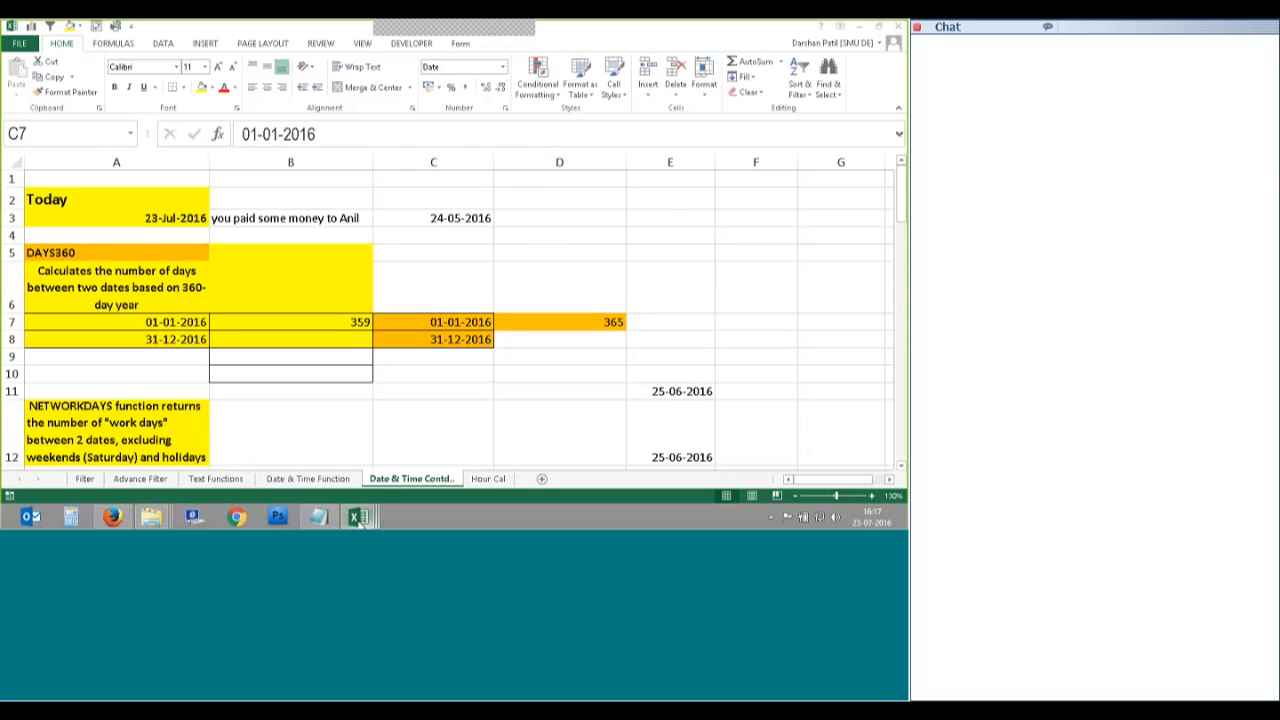
mouse_move(359, 518)
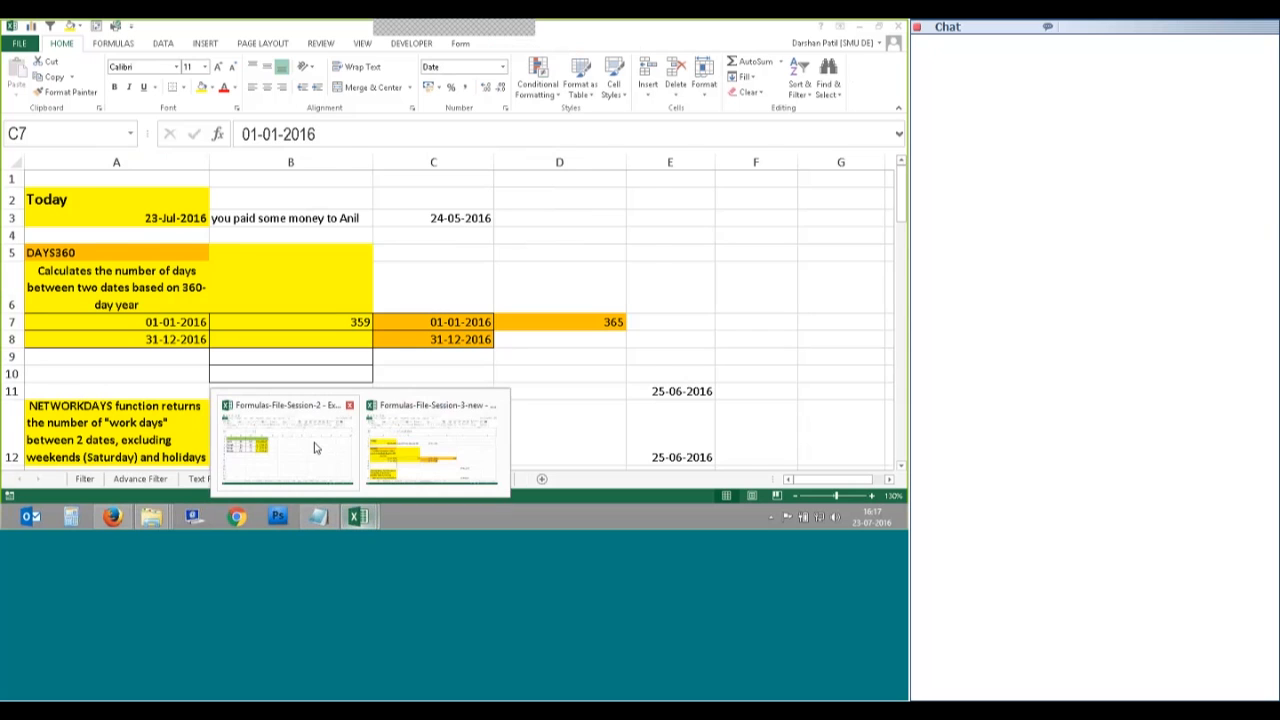
left_click(314, 440)
left_click(418, 334)
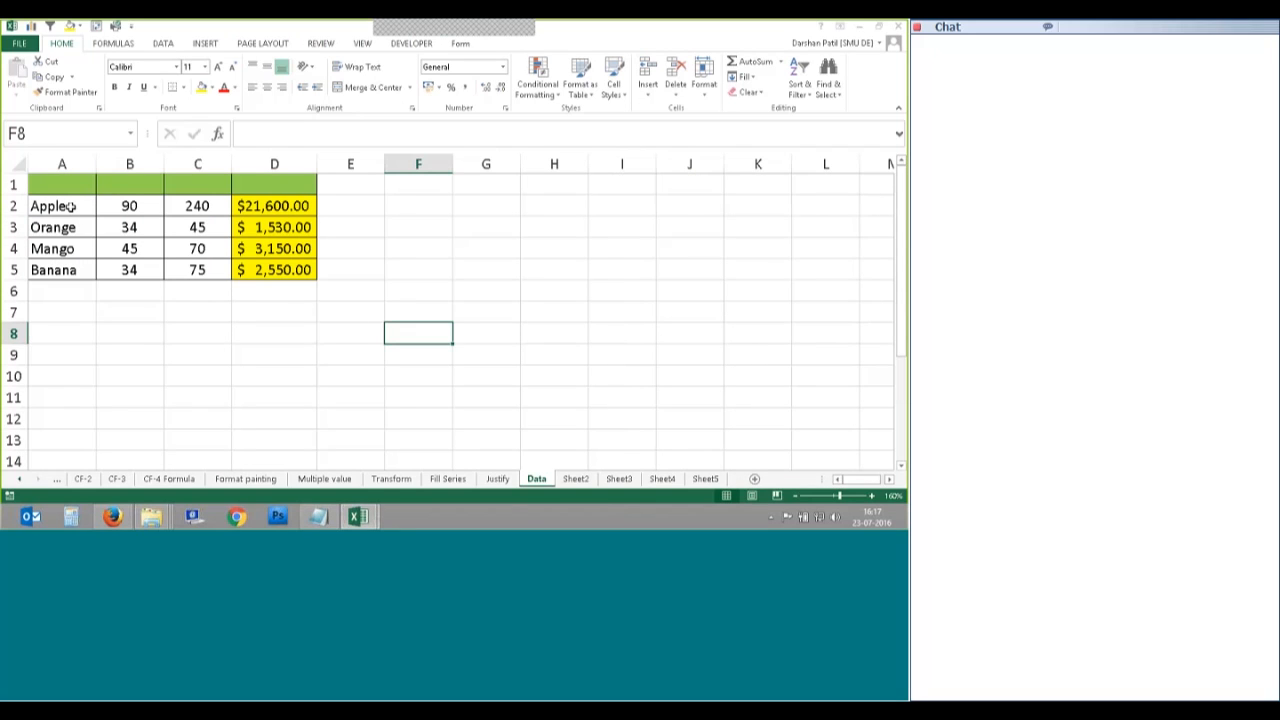
Step: Check the fruit table copies on Sheet2, Sheet4 and Sheet3
left_click(576, 479)
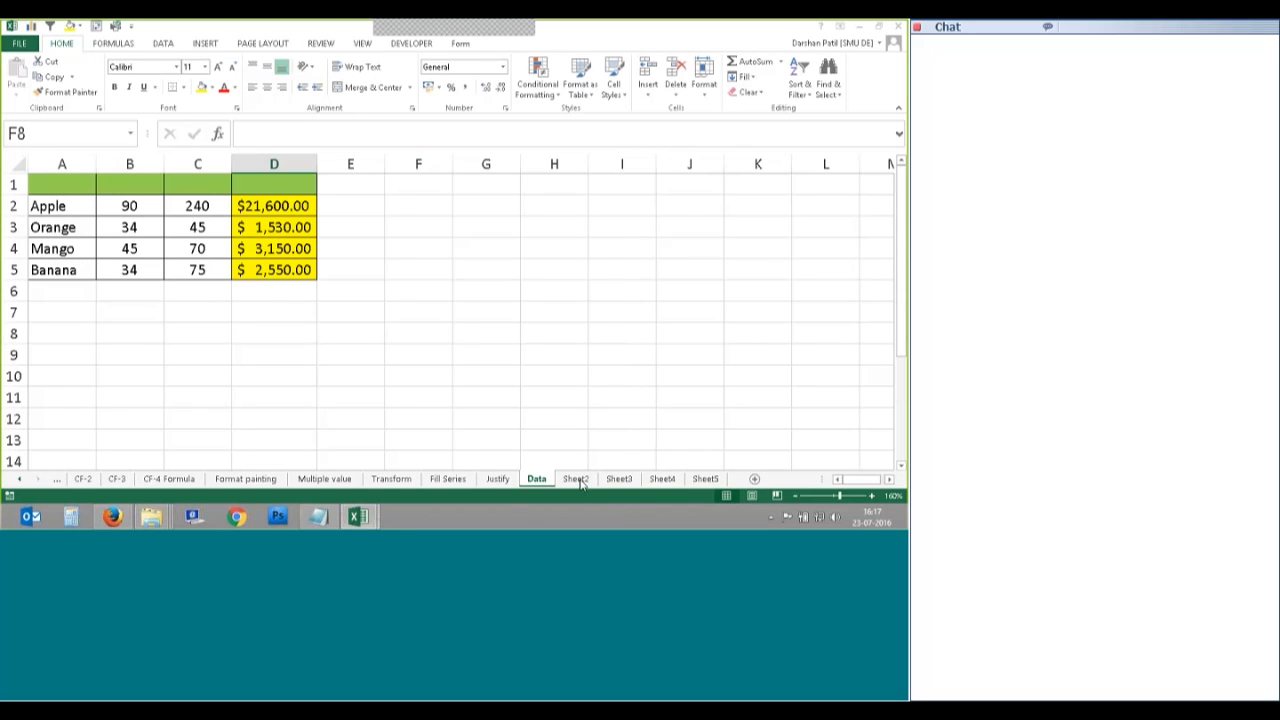
left_click(663, 480)
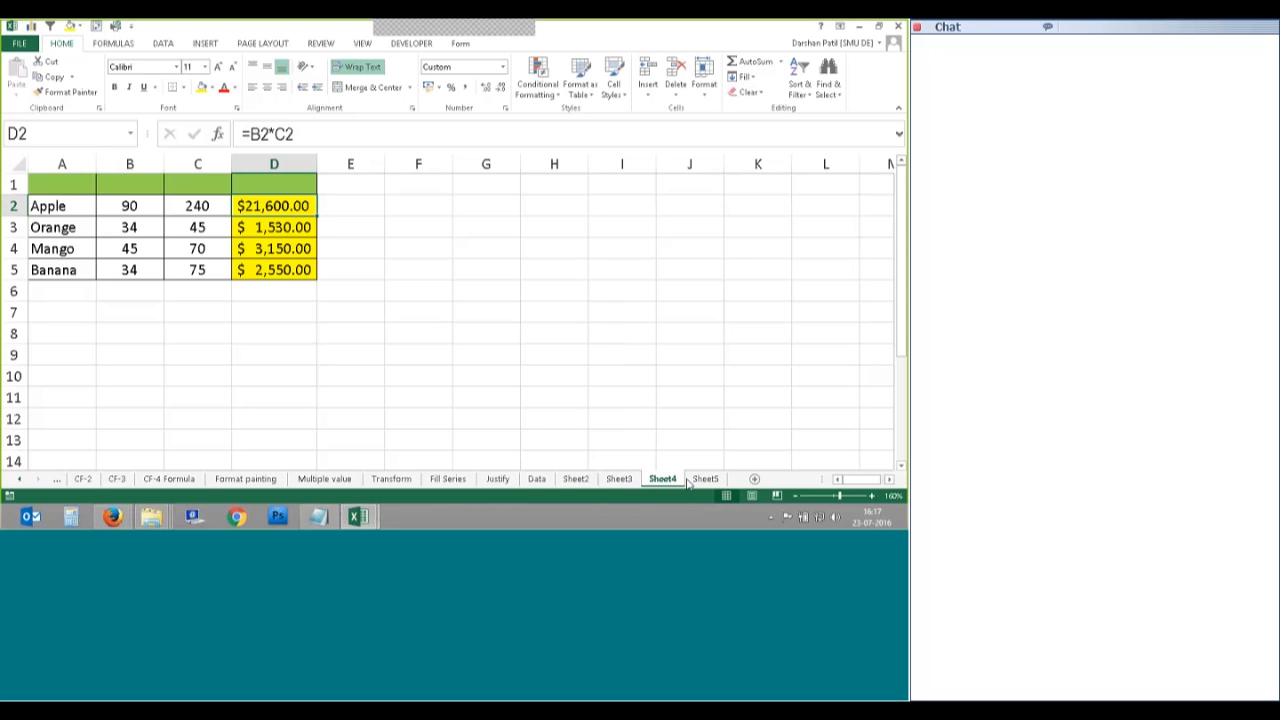
left_click(609, 434)
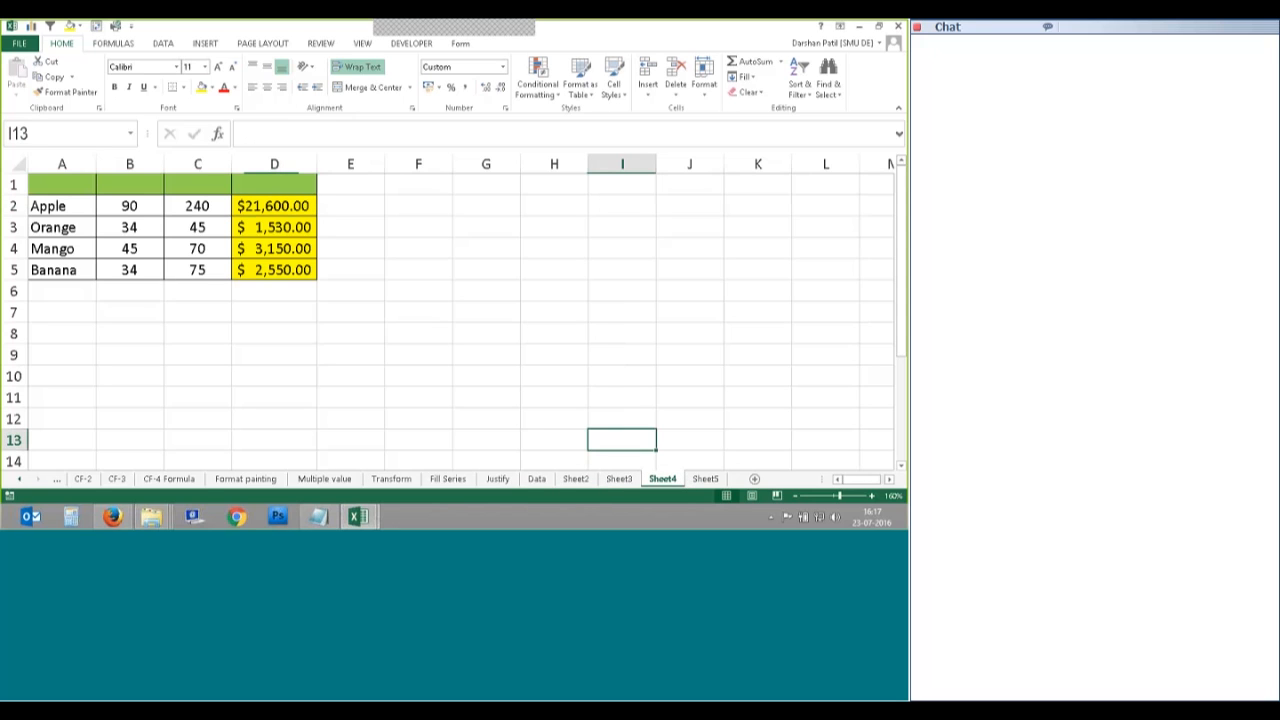
left_click(619, 479)
left_click(554, 419)
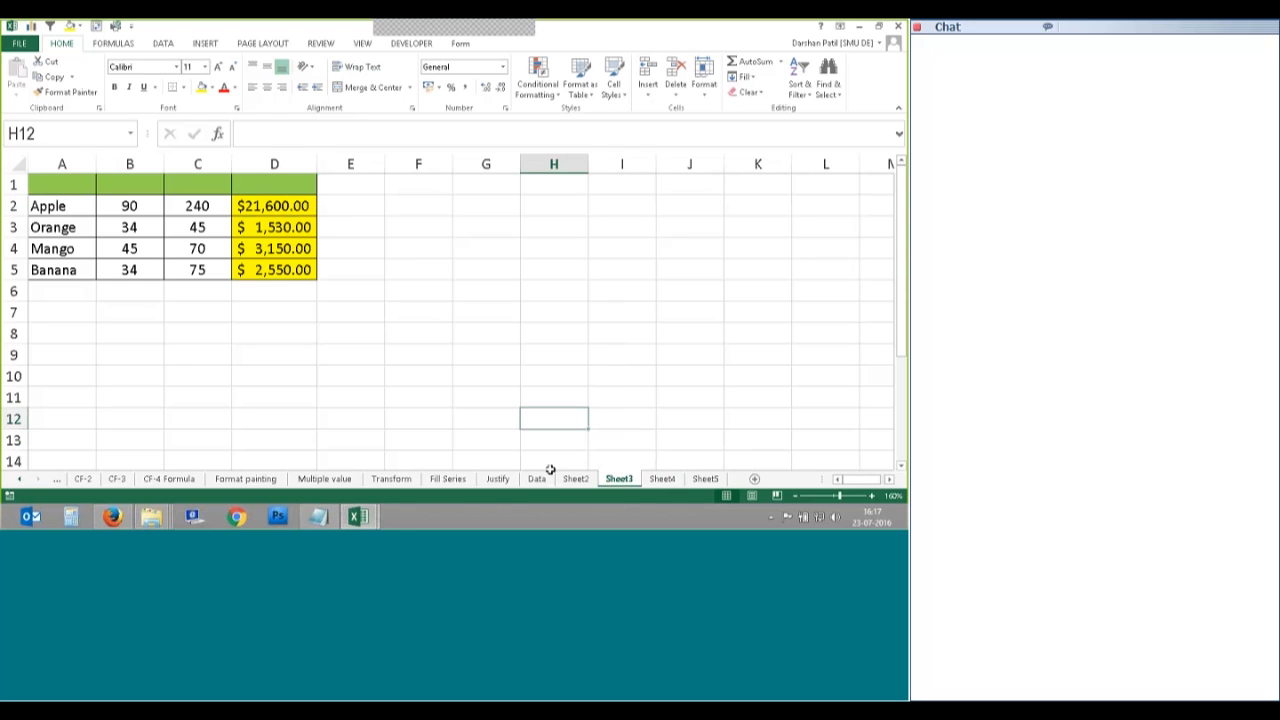
Step: Group Sheet2 through Sheet5 and bring up the group's tab menu
left_click(576, 479)
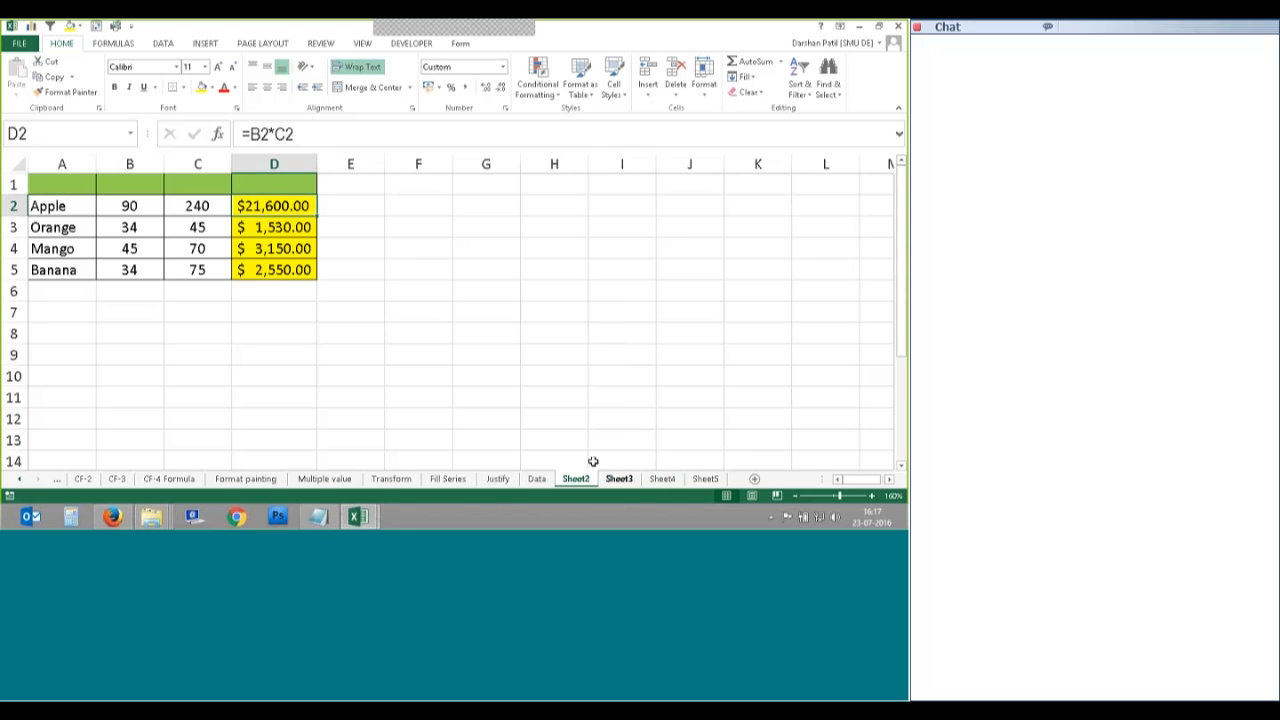
left_click(705, 479, "shift")
right_click(705, 479)
Step: Delete the grouped sheets and add four new empty sheets after Data
left_click(430, 300)
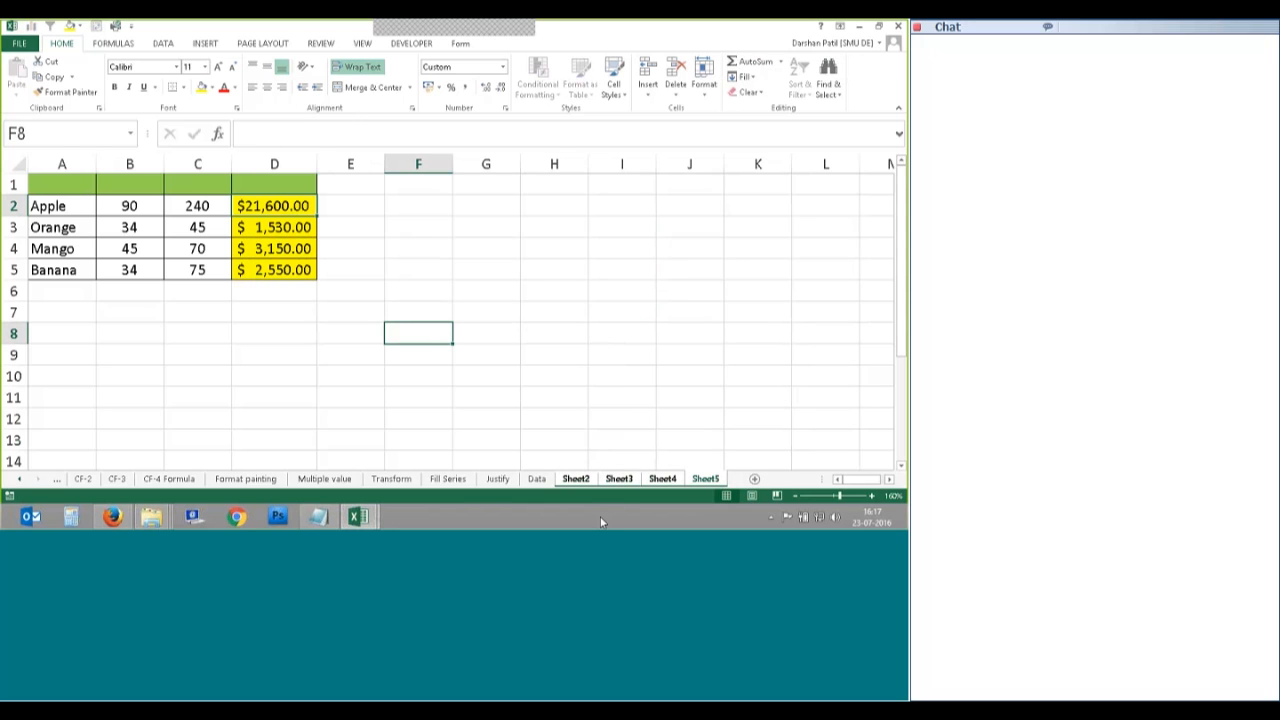
left_click(581, 480)
left_click(624, 480)
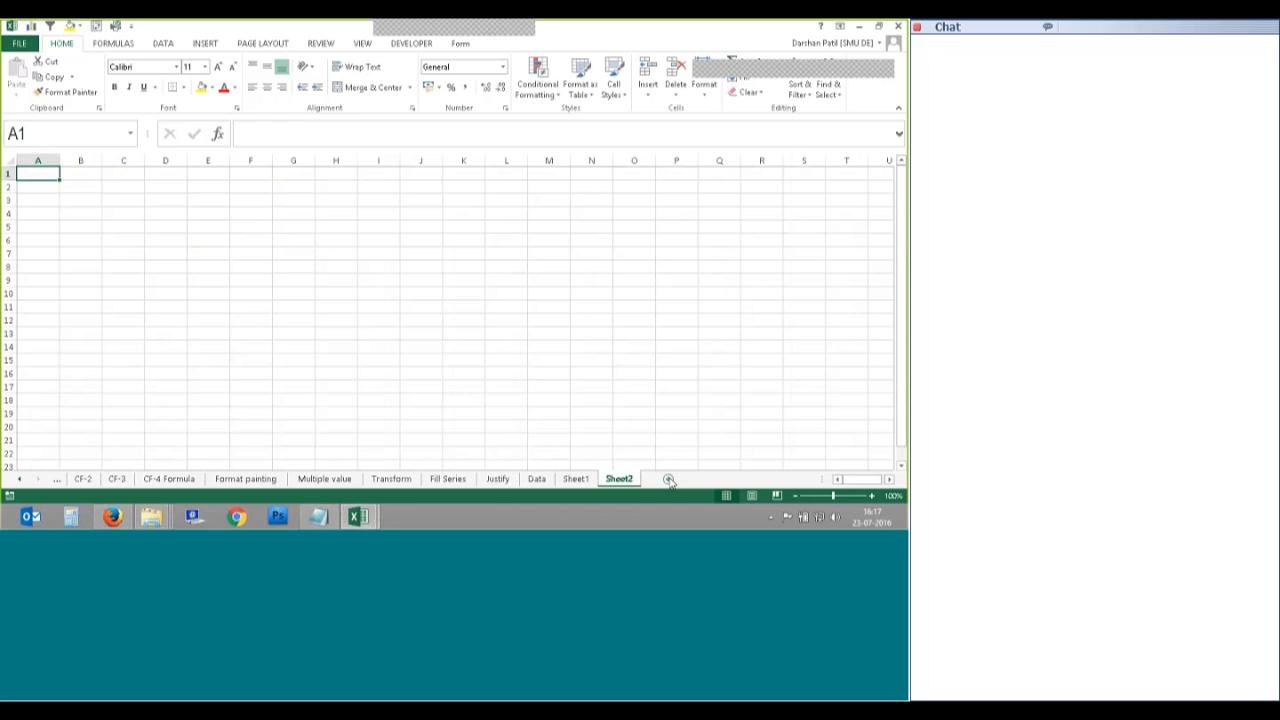
left_click(668, 480)
left_click(711, 480)
Step: Return to the Data sheet and select the fruit table A1:D5
left_click(576, 480)
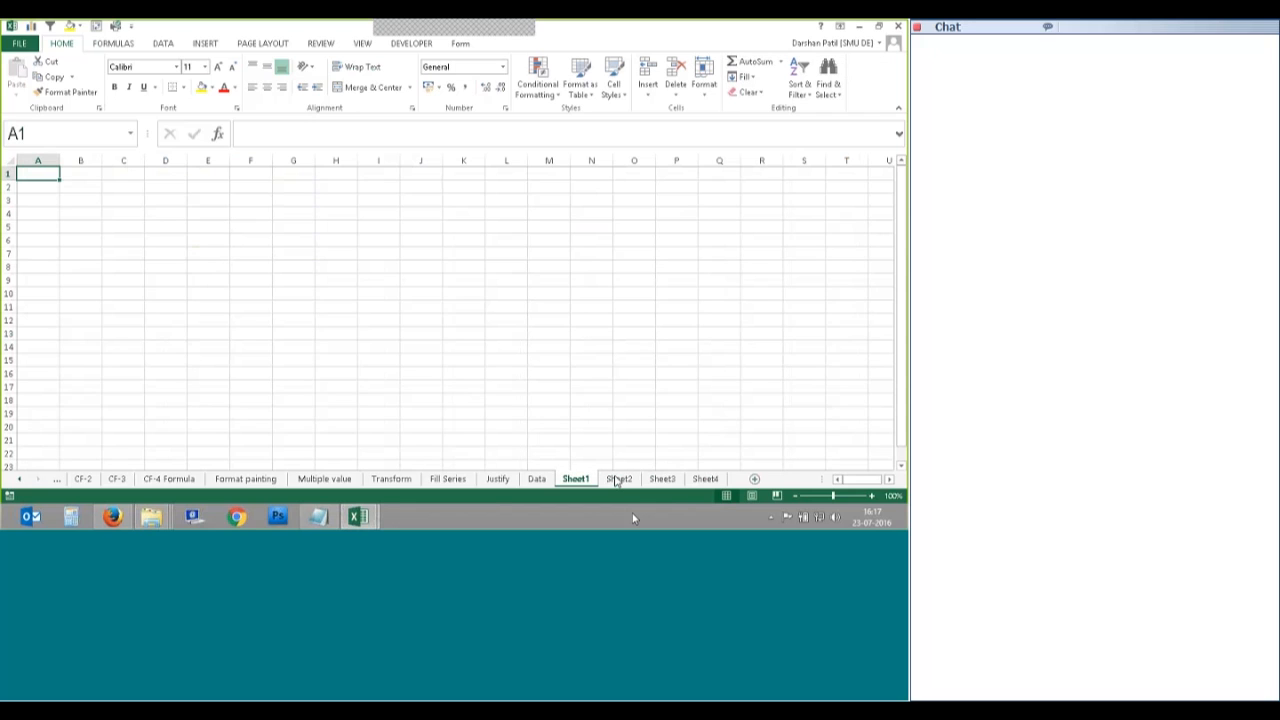
left_click(536, 480)
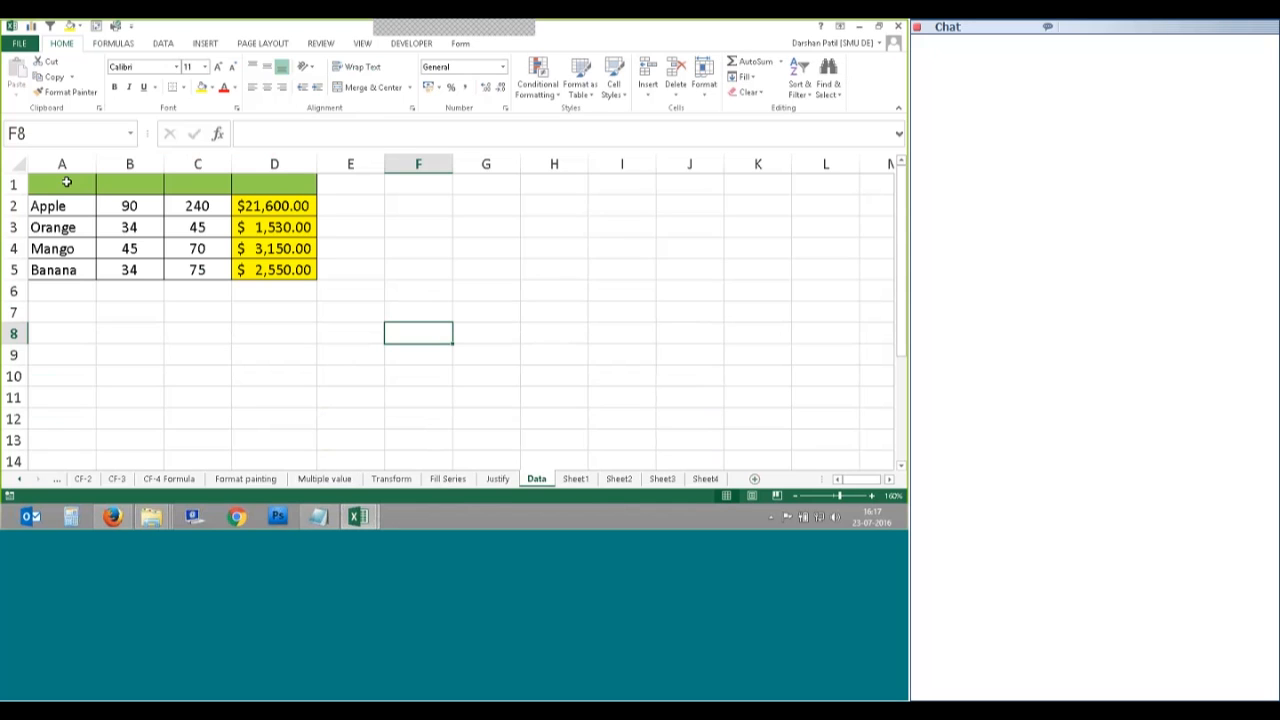
left_click_drag(64, 181, 276, 268)
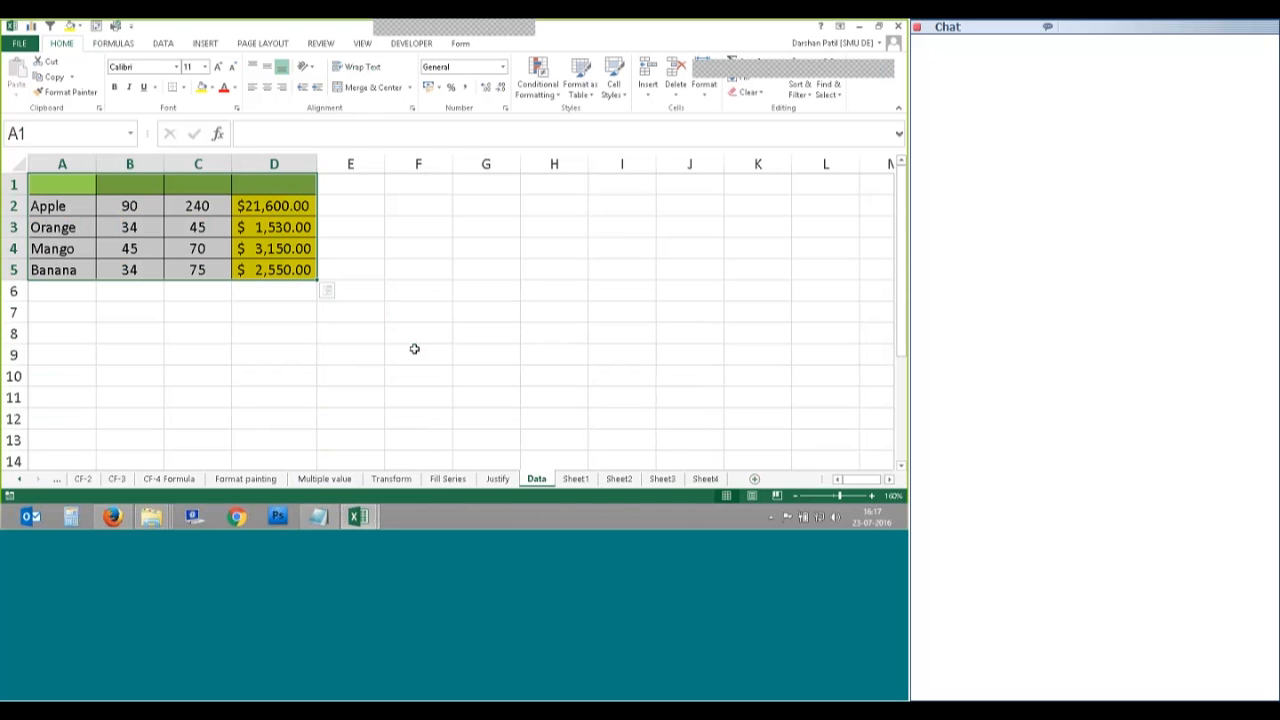
Step: Reselect A1:D5 on Data and group it with Sheet1 through Sheet4
left_click(697, 364)
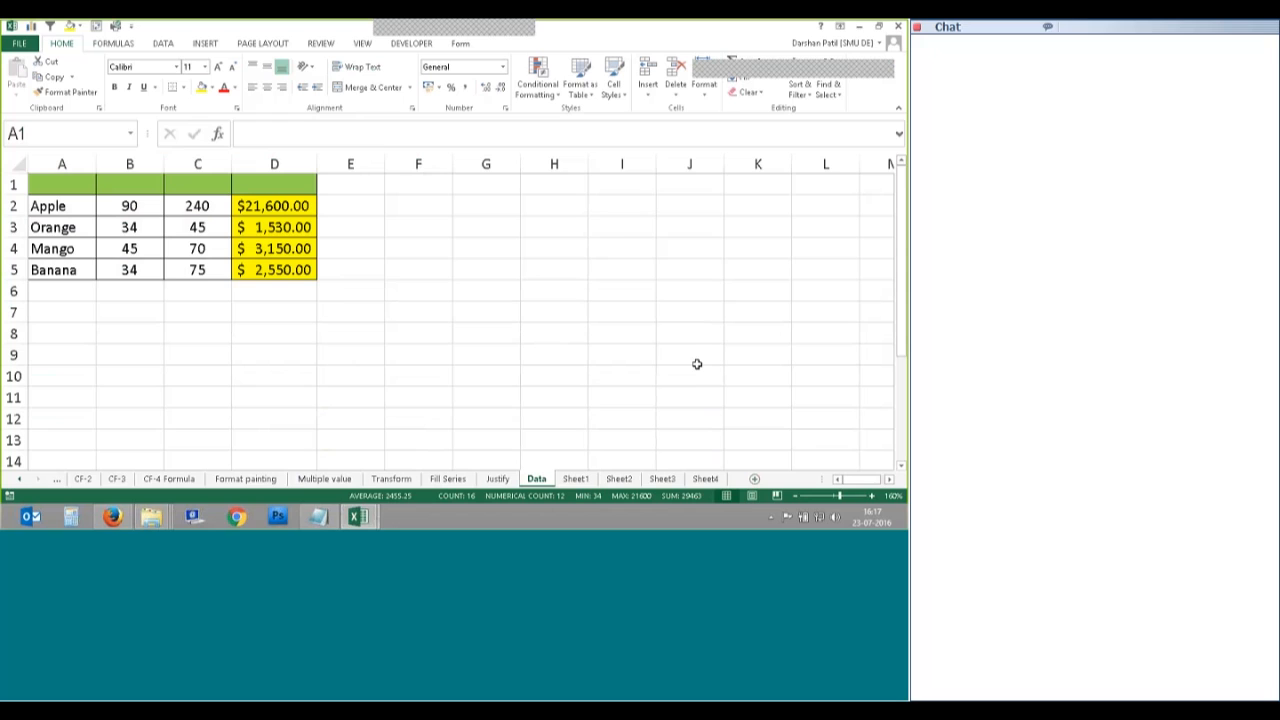
left_click(748, 82)
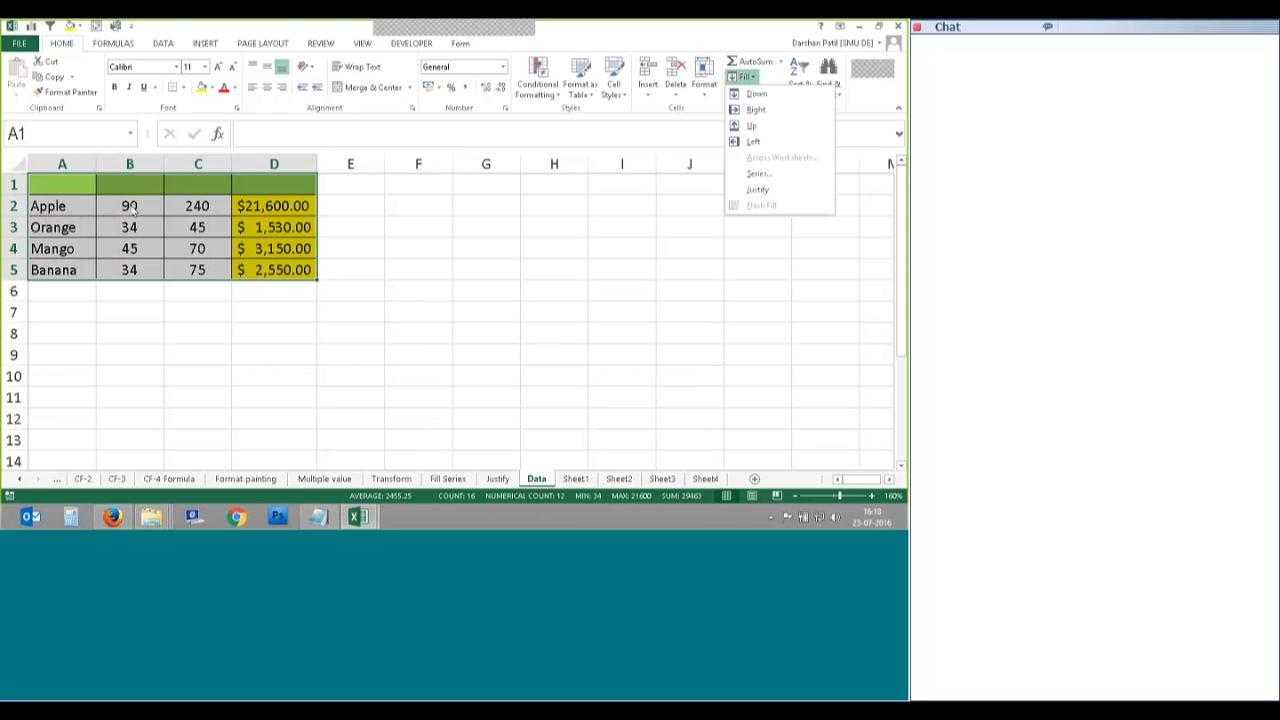
left_click(214, 229)
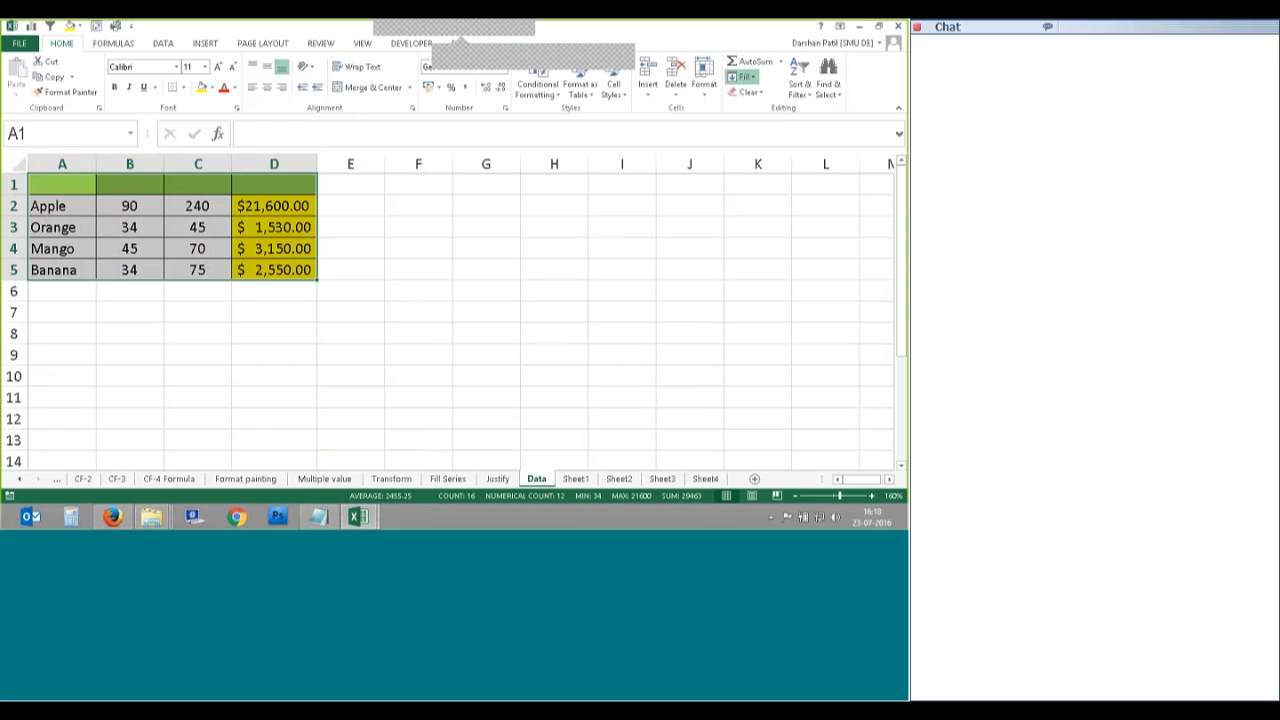
left_click_drag(62, 183, 286, 270)
left_click(575, 480, "ctrl")
left_click(619, 480, "ctrl")
left_click(662, 480, "ctrl")
left_click(705, 480, "ctrl")
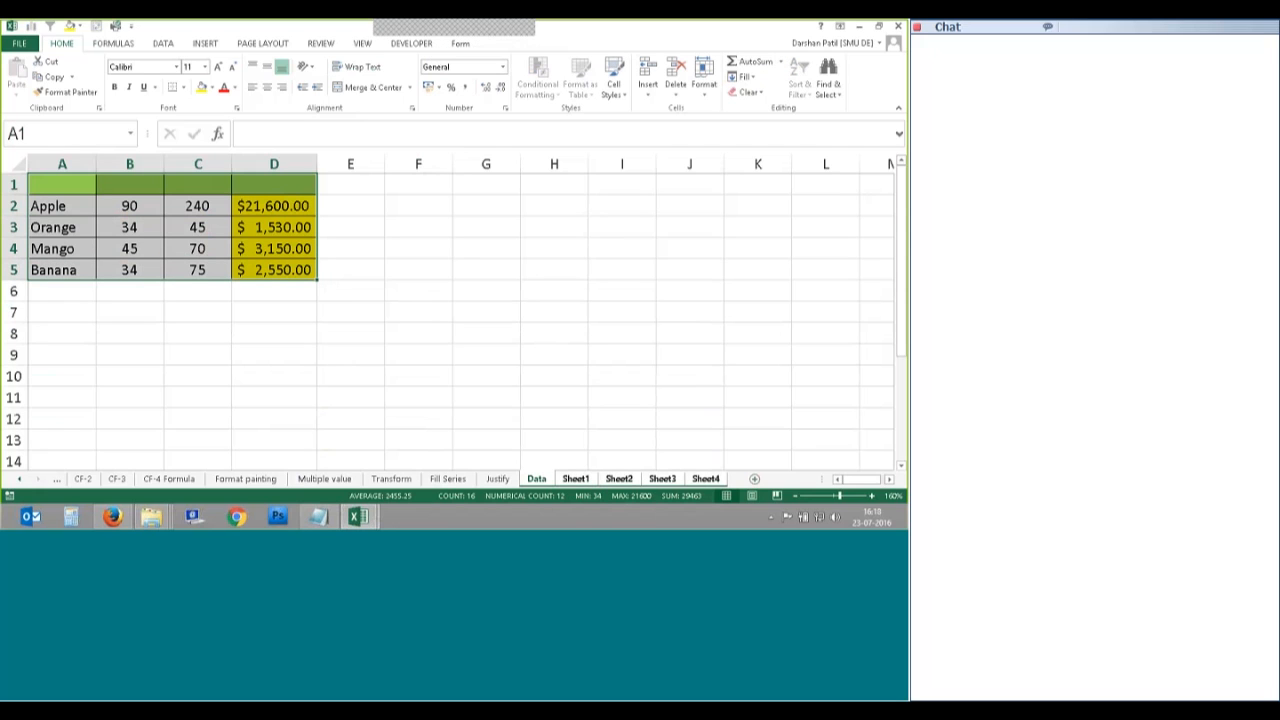
Step: Fill the table Across Worksheets with All, copying contents and formats
left_click(742, 77)
left_click(770, 157)
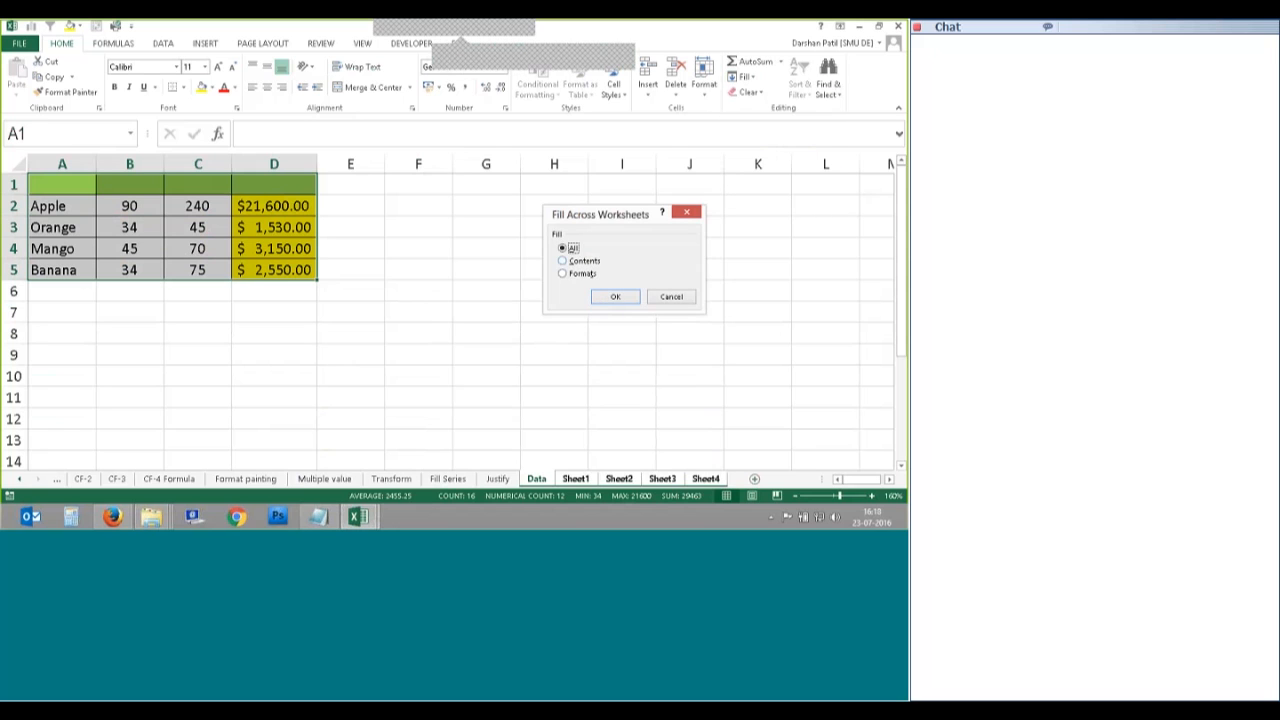
left_click(616, 295)
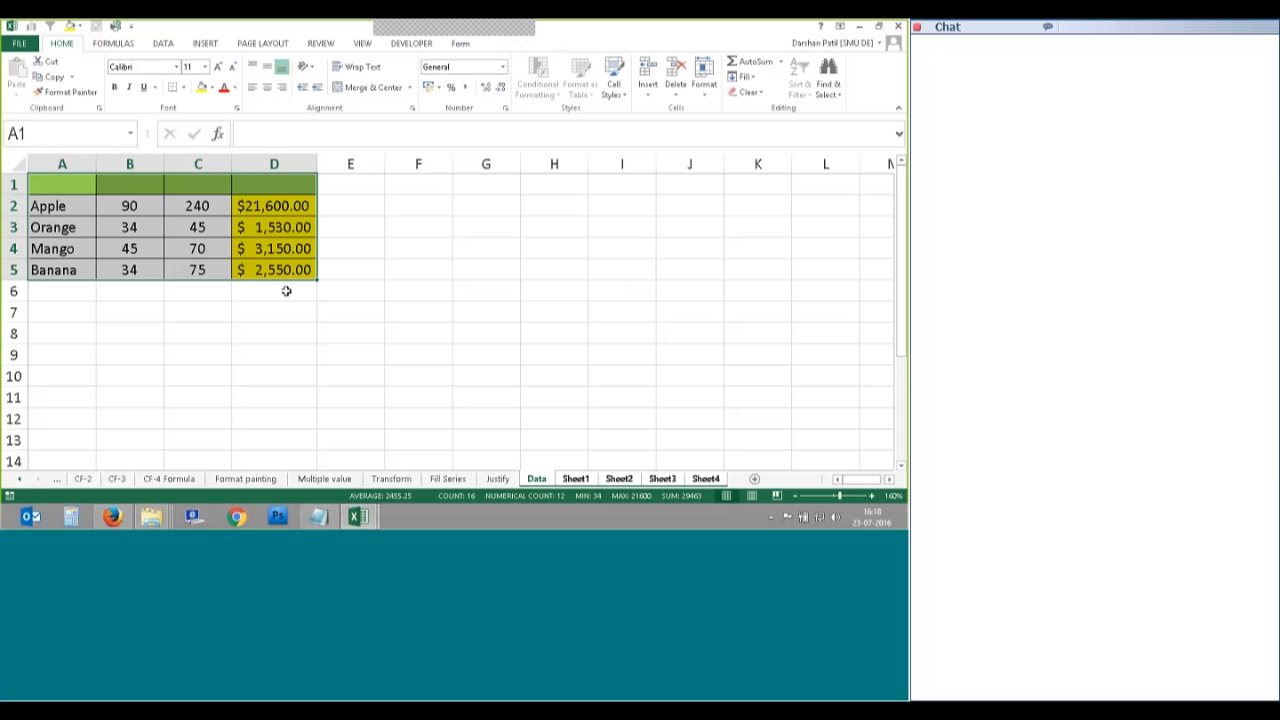
Step: Check Sheet3's copied table, zoom in, and show the Fill options list
left_click(286, 290)
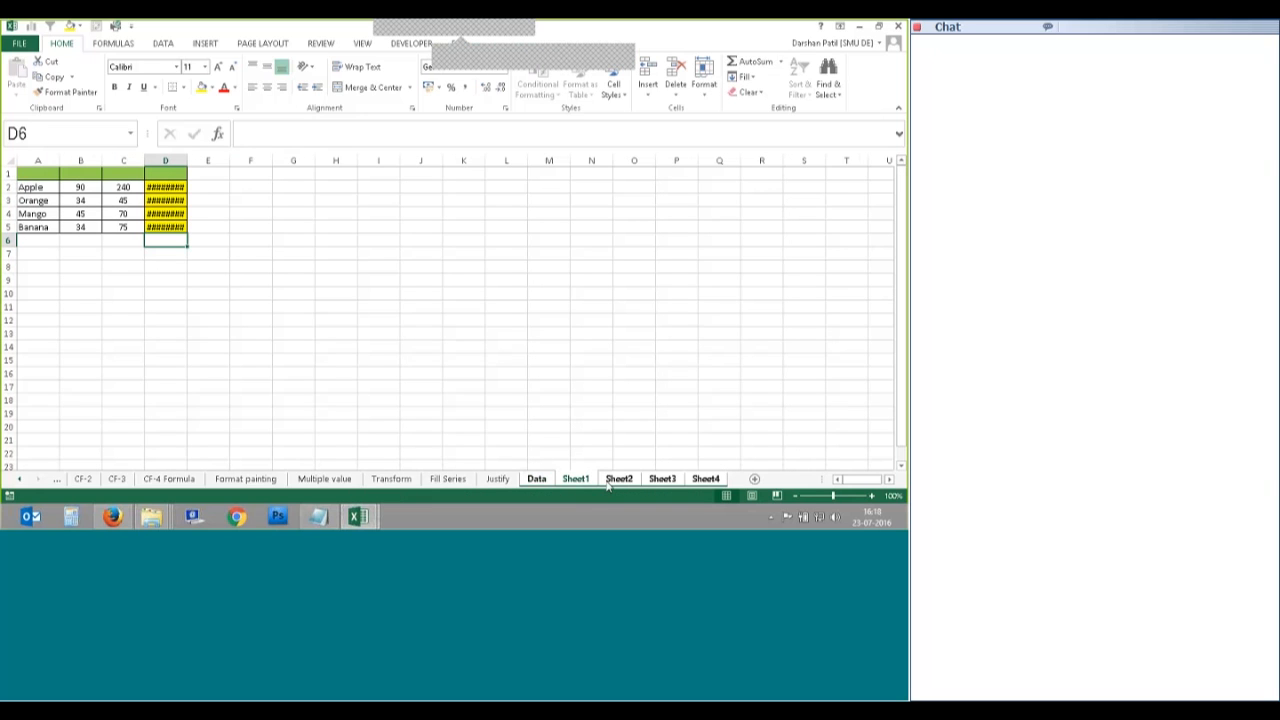
left_click(662, 478)
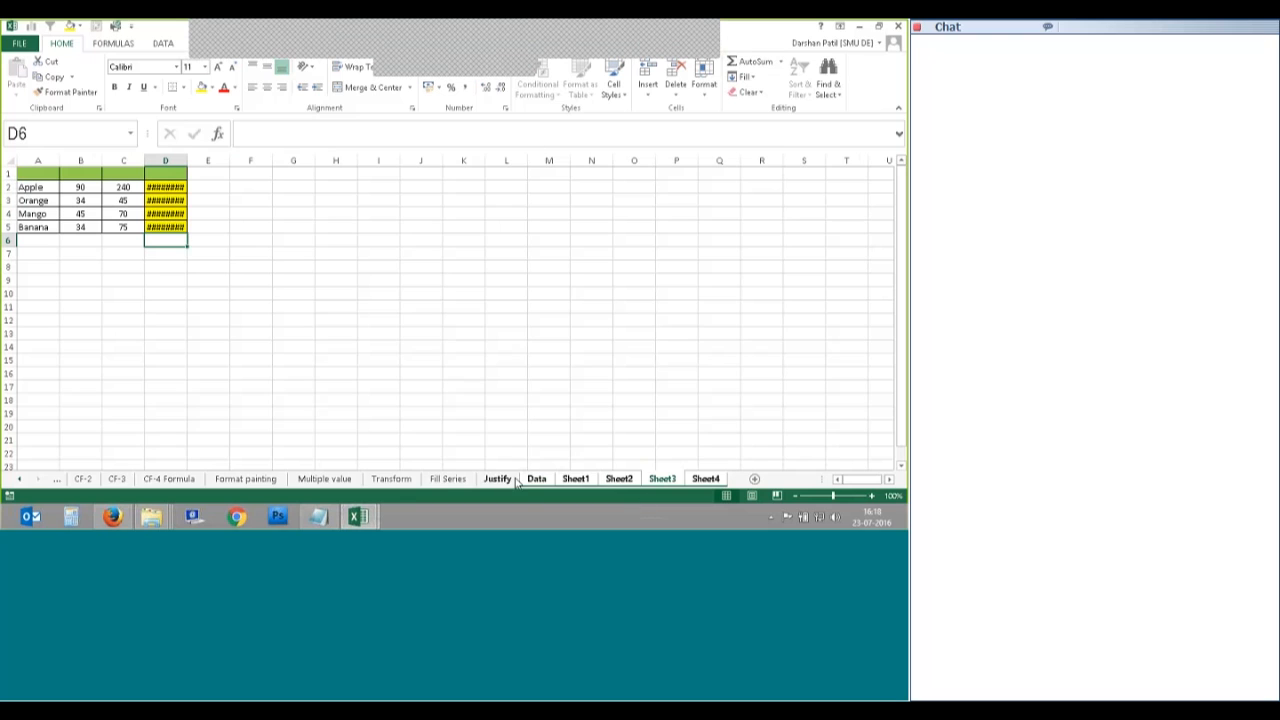
scroll(517, 481, "up", 4)
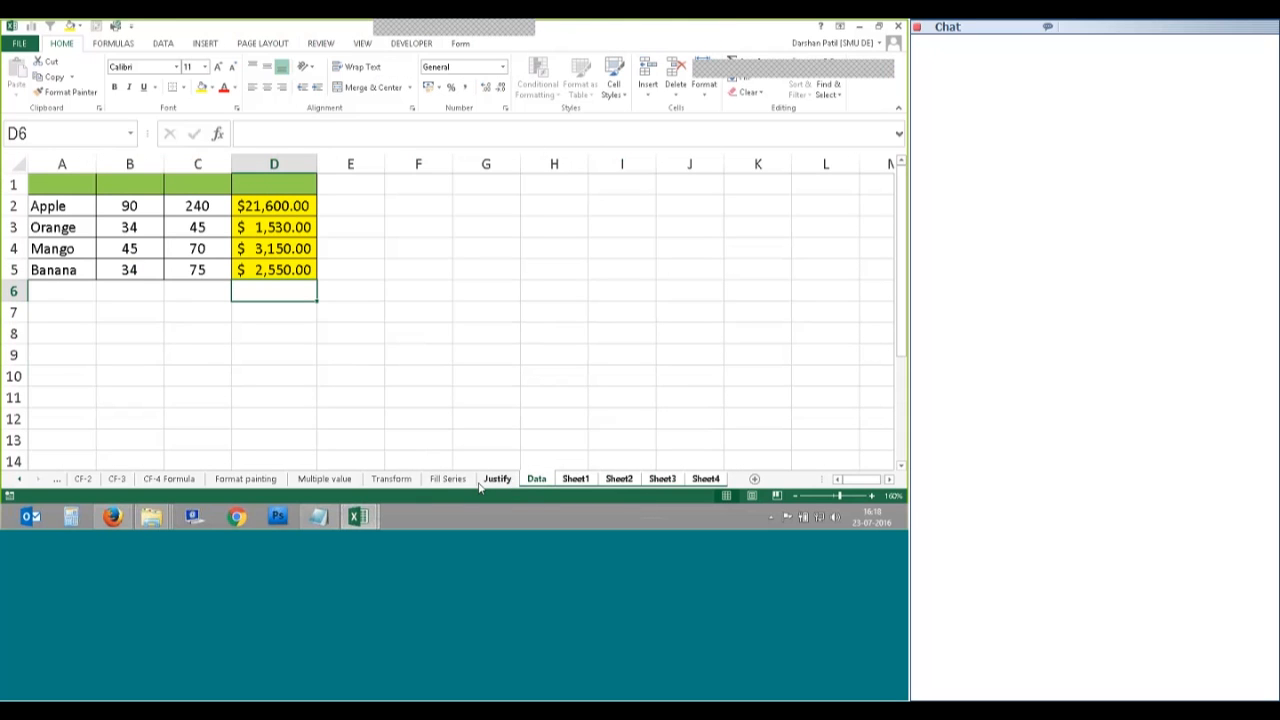
left_click(740, 77)
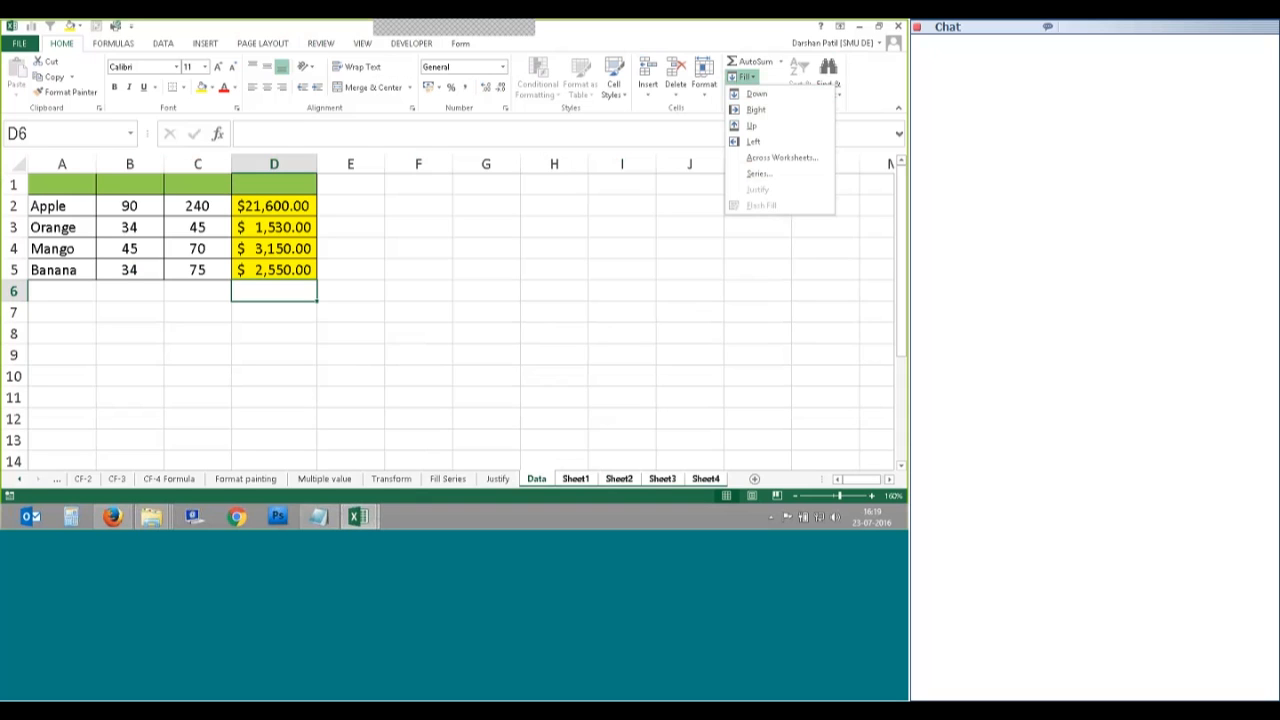
Step: Close the Fill list and save Formulas-File-Session-2 via File > Save
left_click(190, 484)
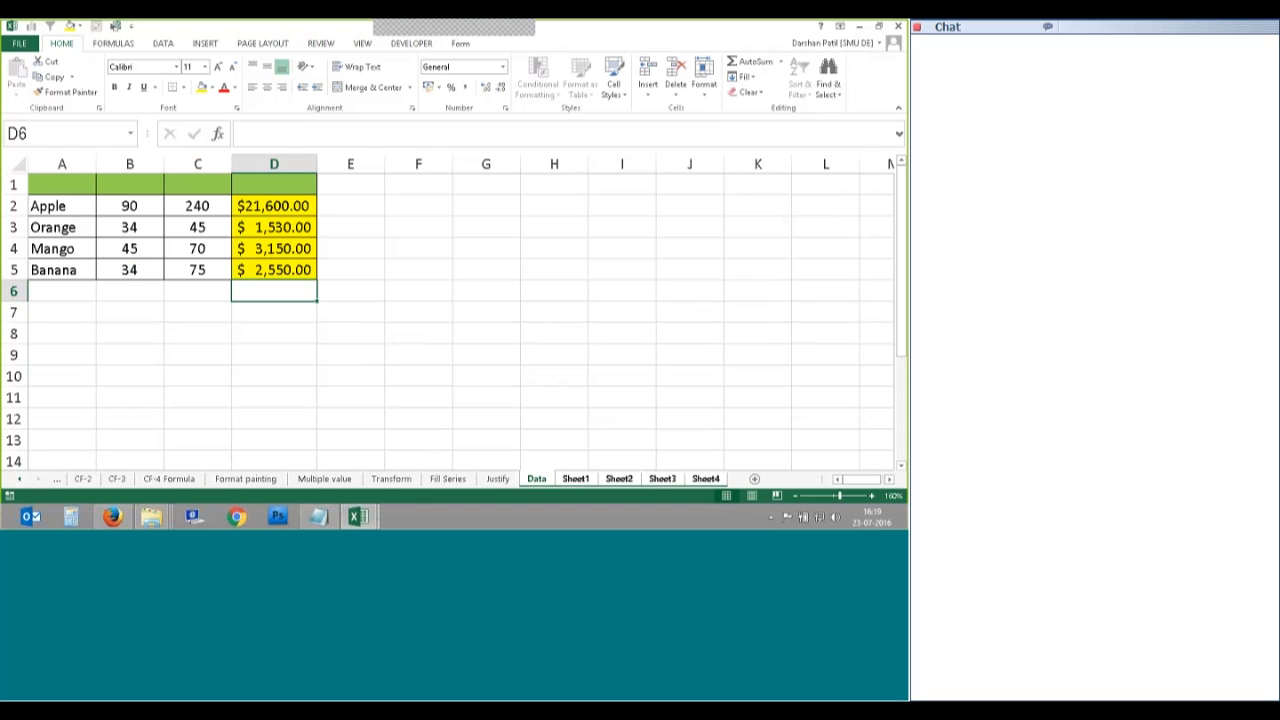
left_click(19, 43)
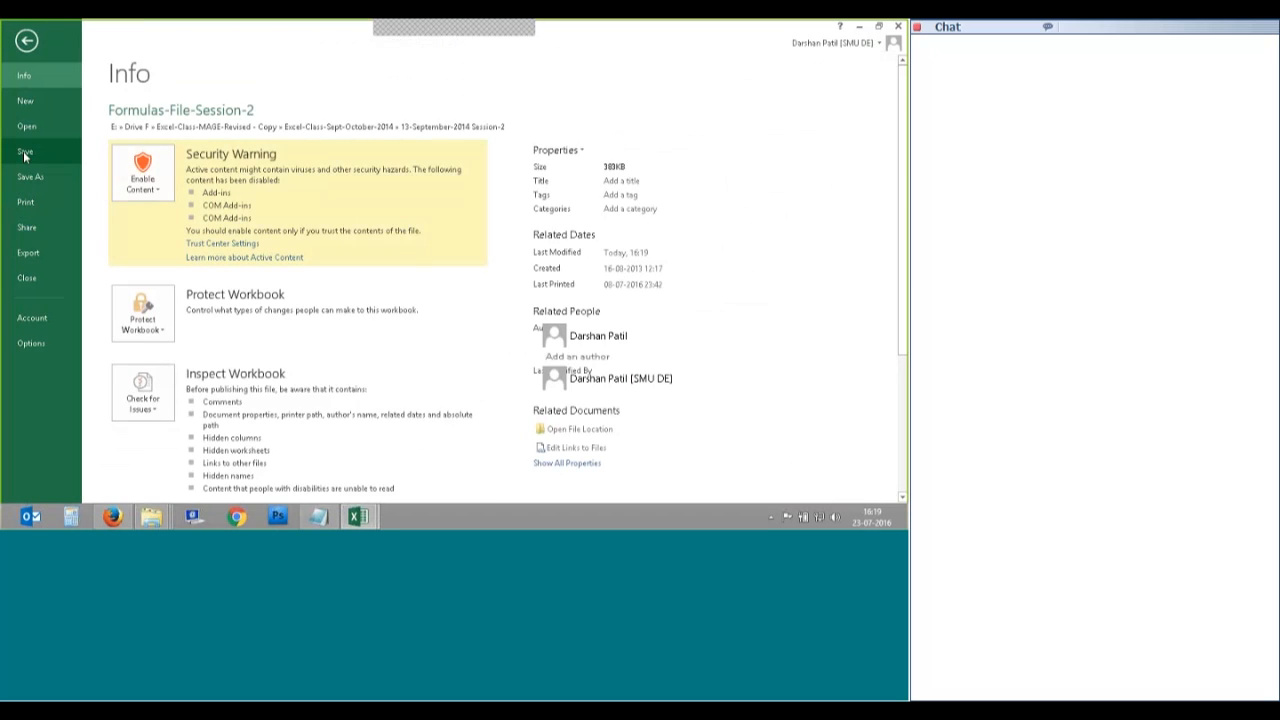
key("Escape")
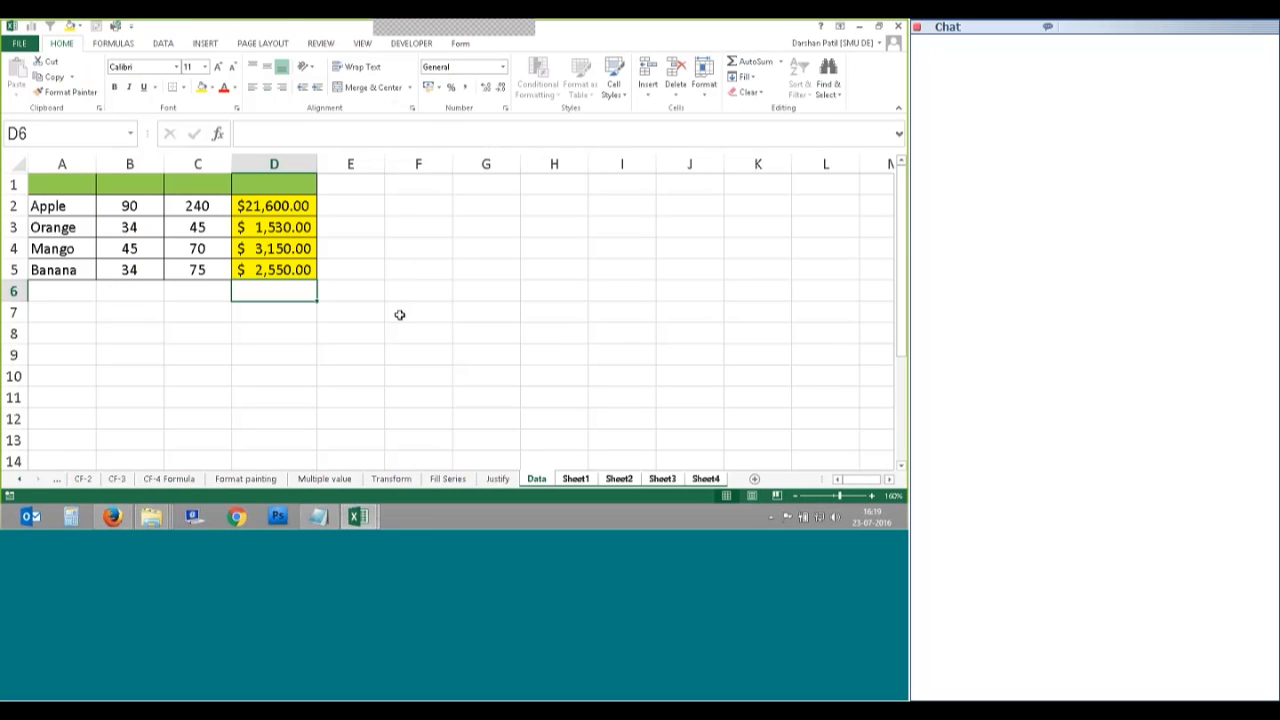
left_click(20, 43)
left_click(22, 156)
Step: Close Formulas-File-Session-2 and go to the date workbook's Filter sheet
left_click(900, 30)
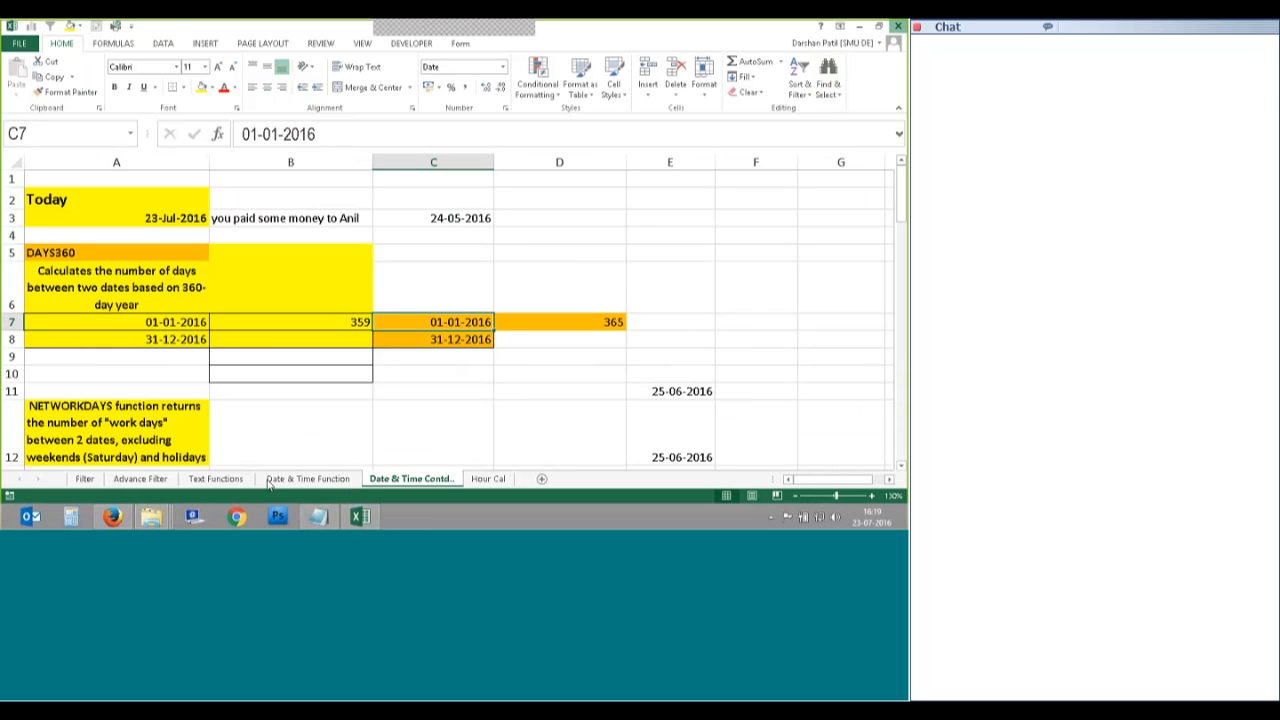
left_click(85, 480)
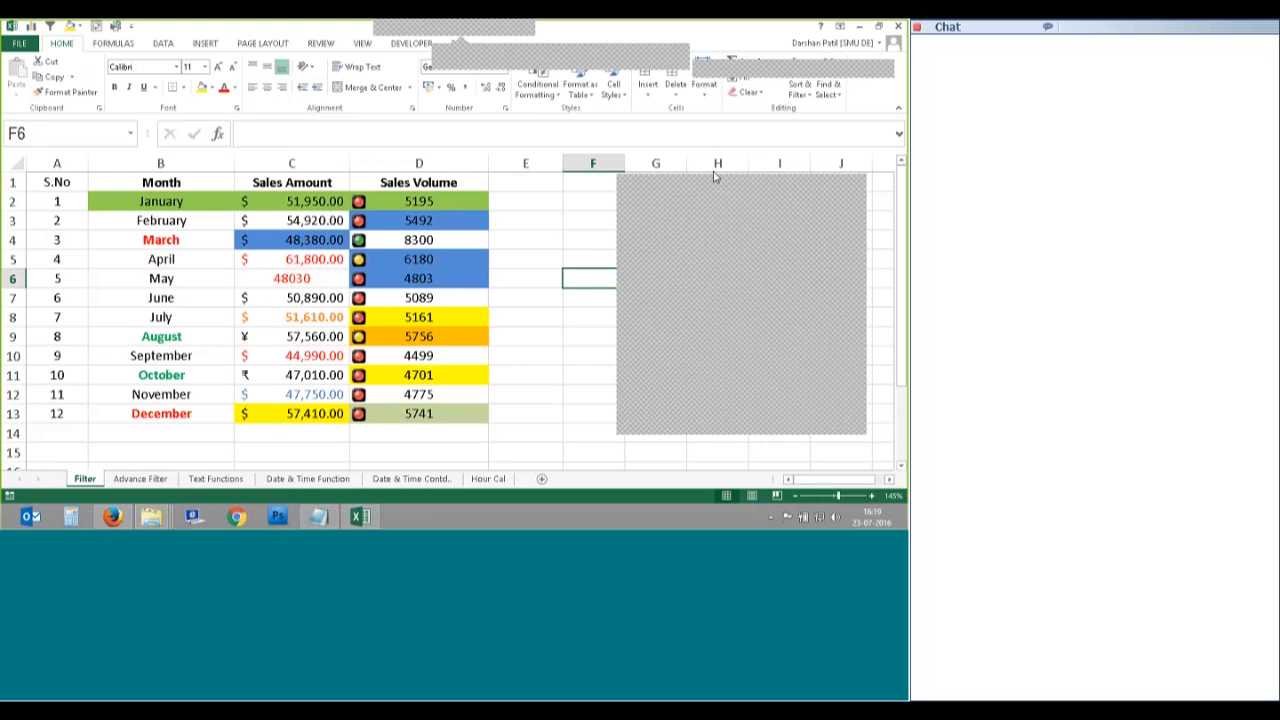
left_click(722, 367)
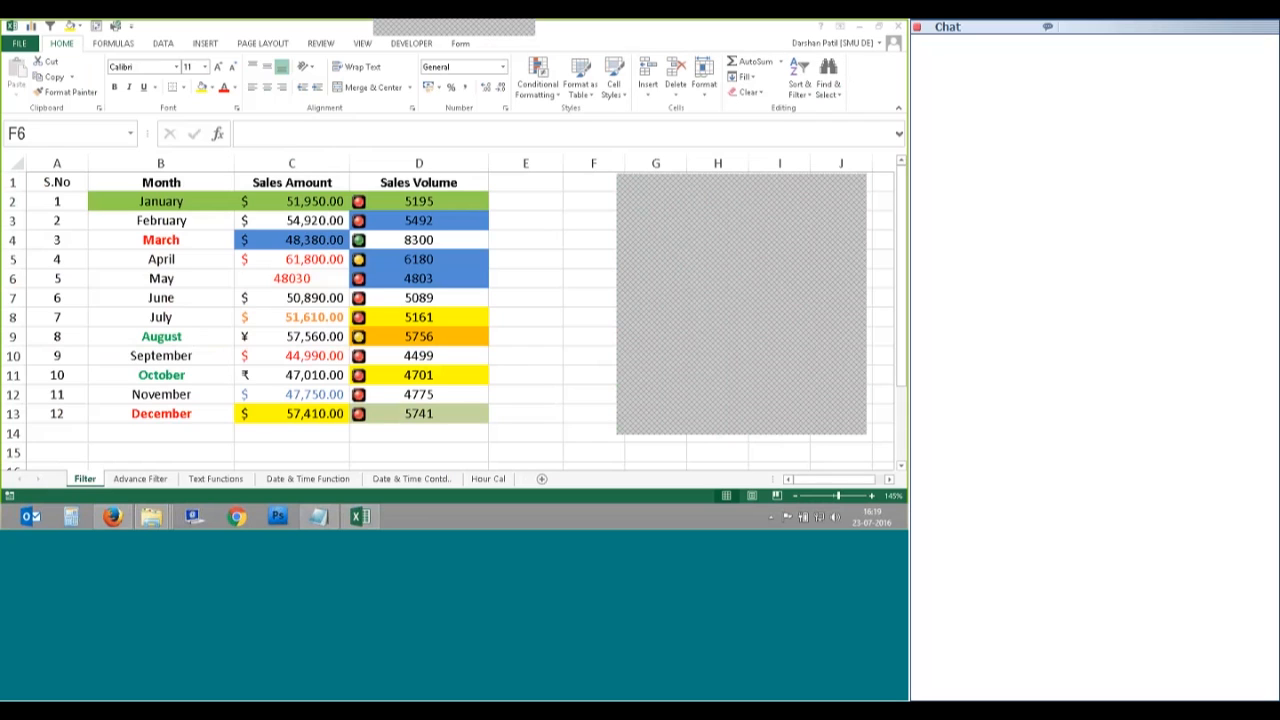
Step: Add blank Sheet5, then Sheet6 after the Hour Cal sheet
left_click(541, 480)
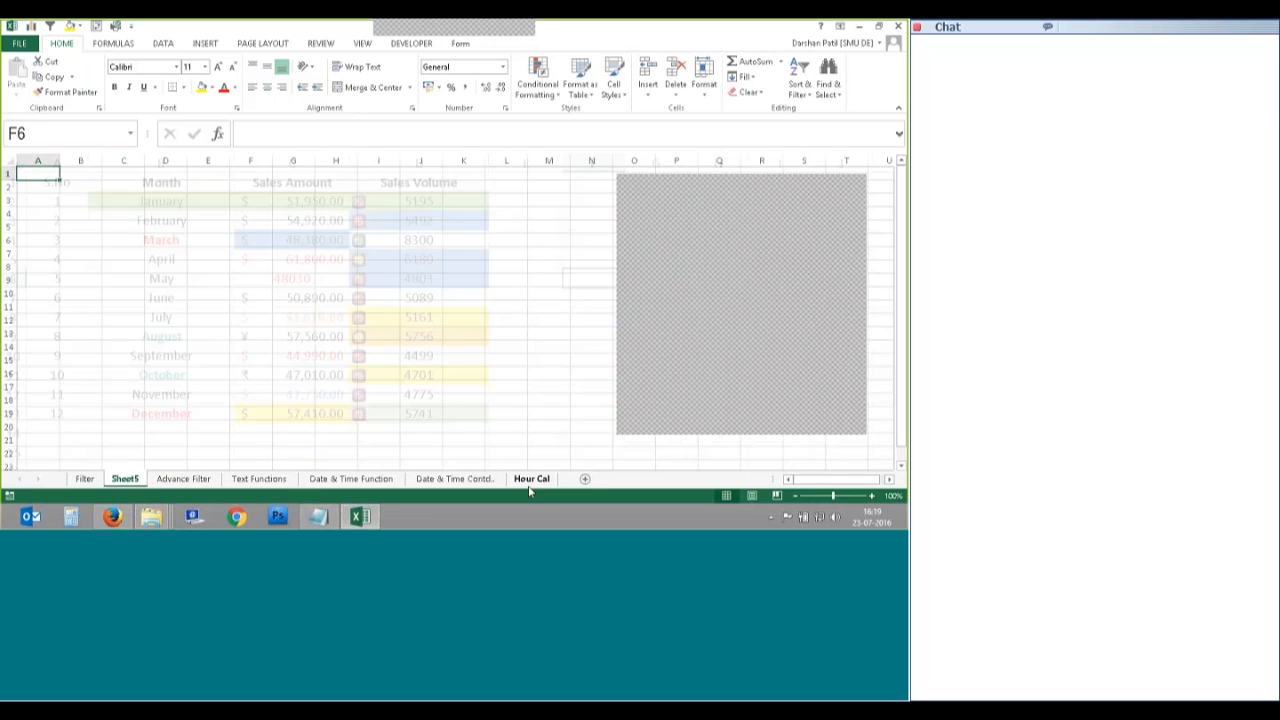
left_click(533, 480)
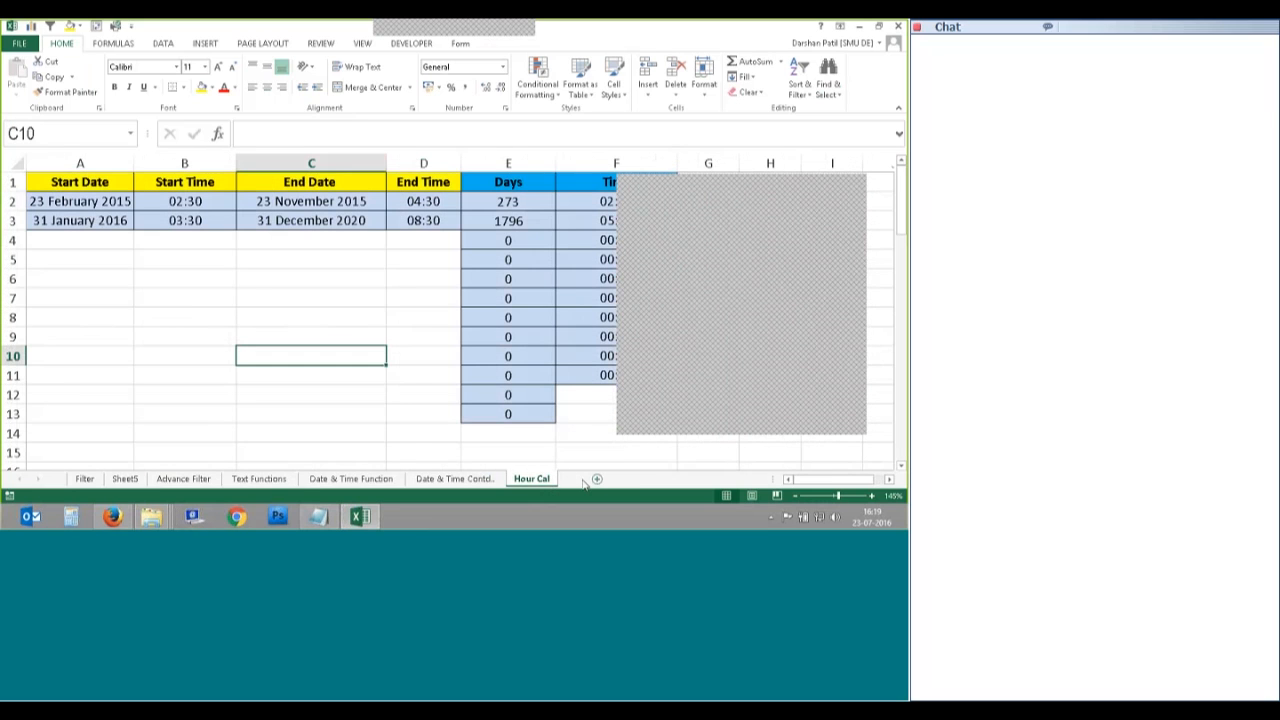
left_click(585, 479)
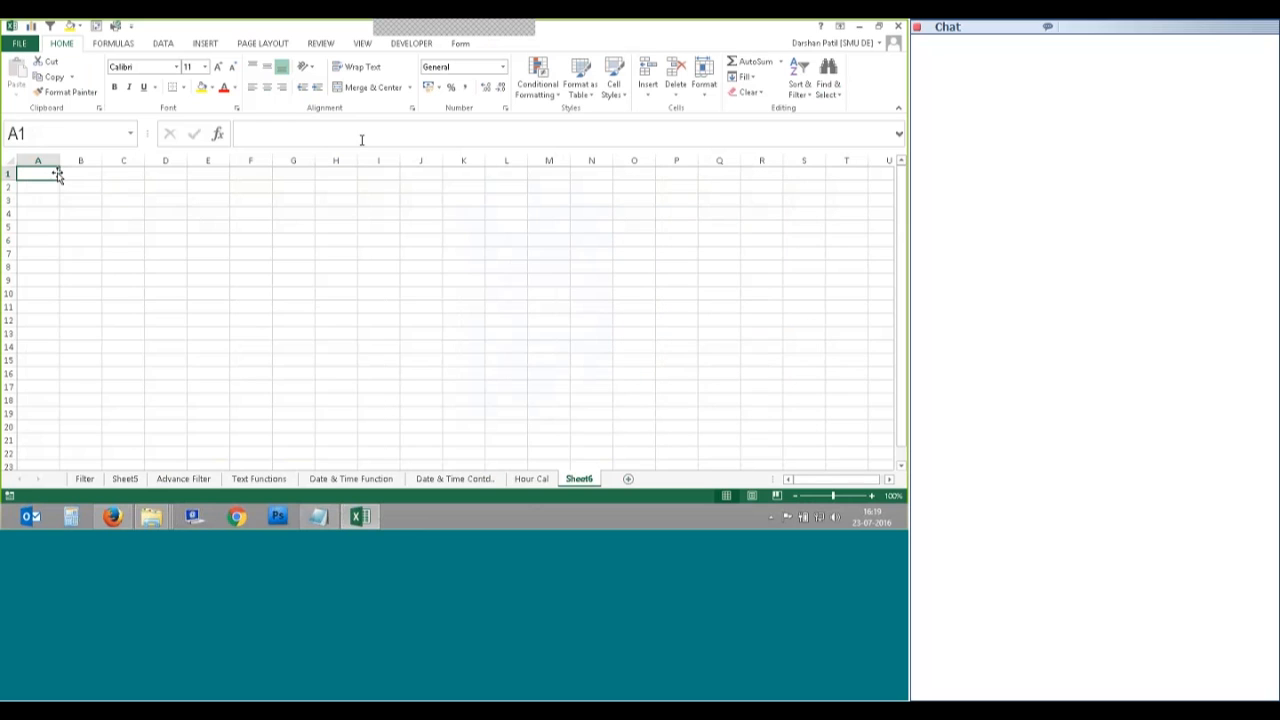
Step: Widen column A on Sheet6 and enter 1 and 2 in A1:A2
left_click_drag(57, 174, 86, 297)
type("1")
key("Return")
type("2")
key("Return")
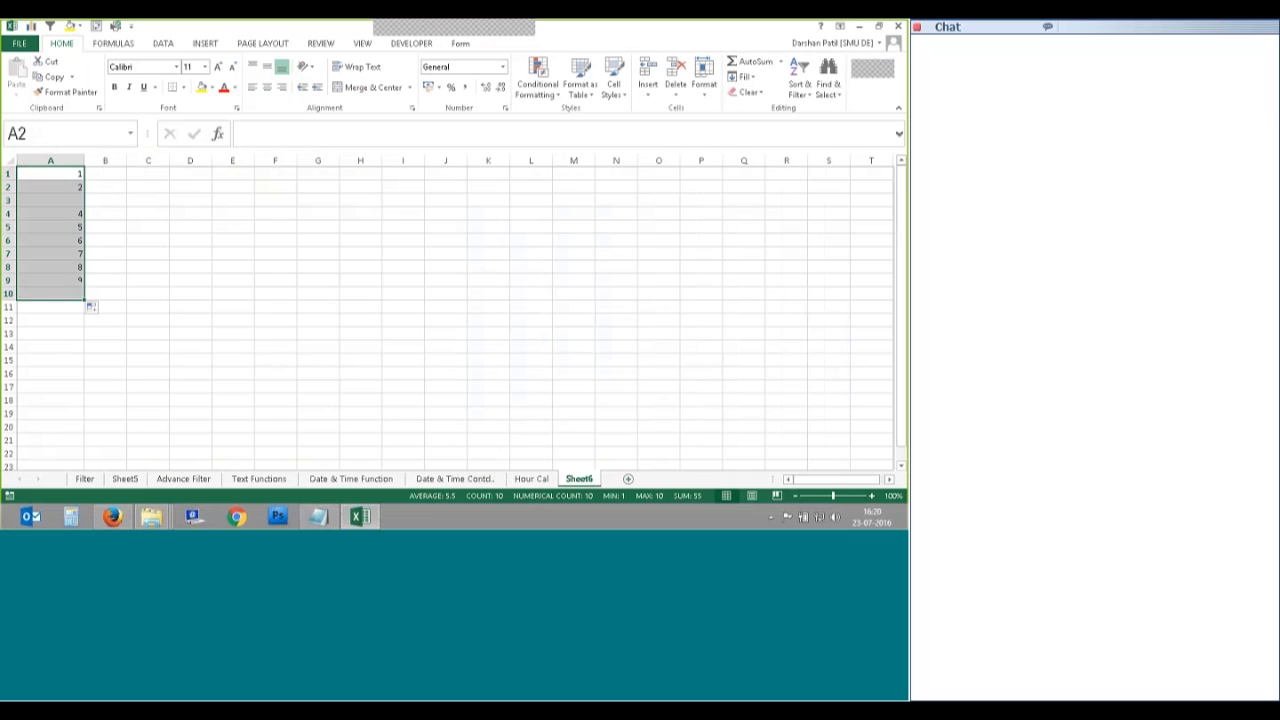
Step: Give the 1–10 cells yellow fill, All Borders and centring, then add Sheet7
left_click(201, 87)
left_click(183, 87)
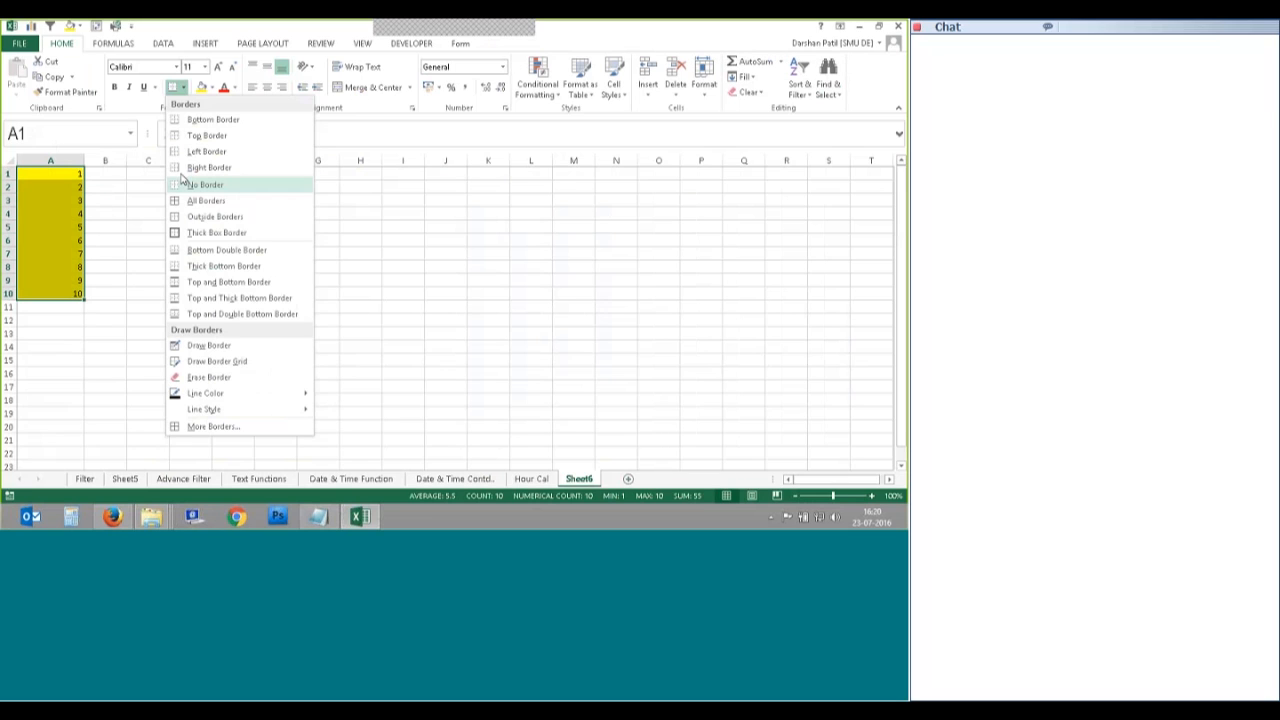
left_click(195, 200)
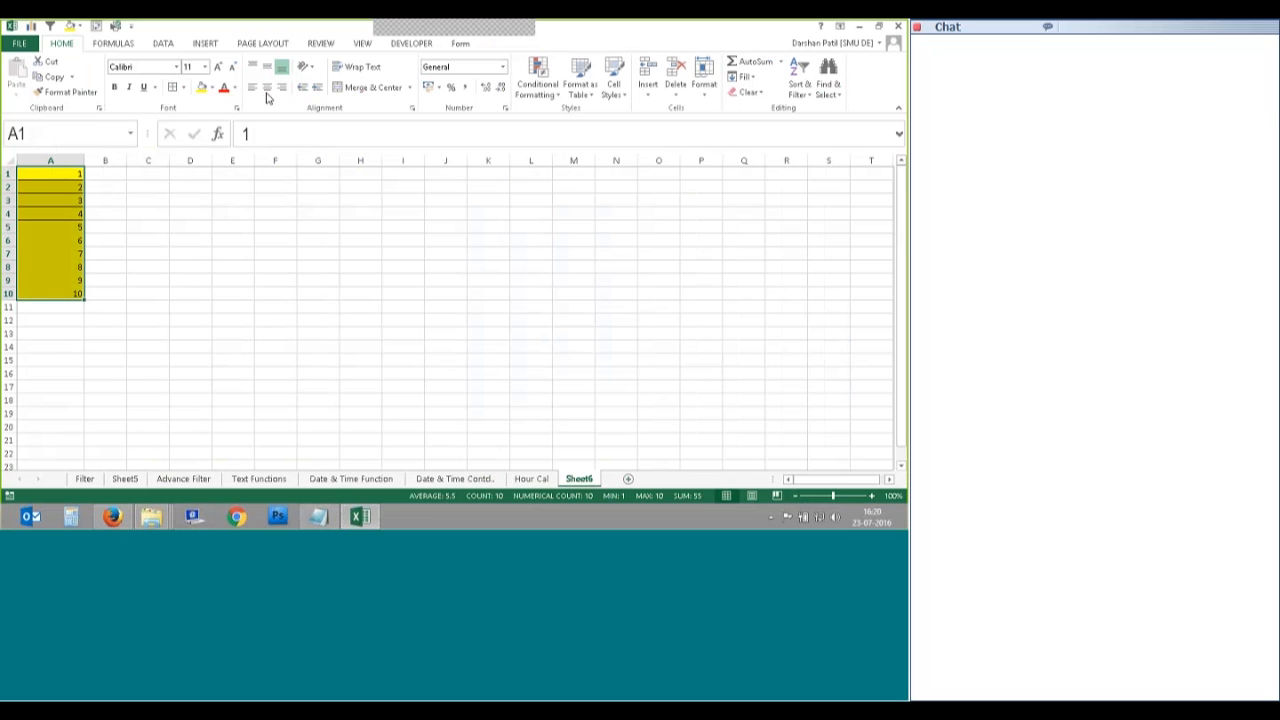
left_click(267, 87)
left_click(148, 240)
scroll(60, 270, "up", 1, "ctrl")
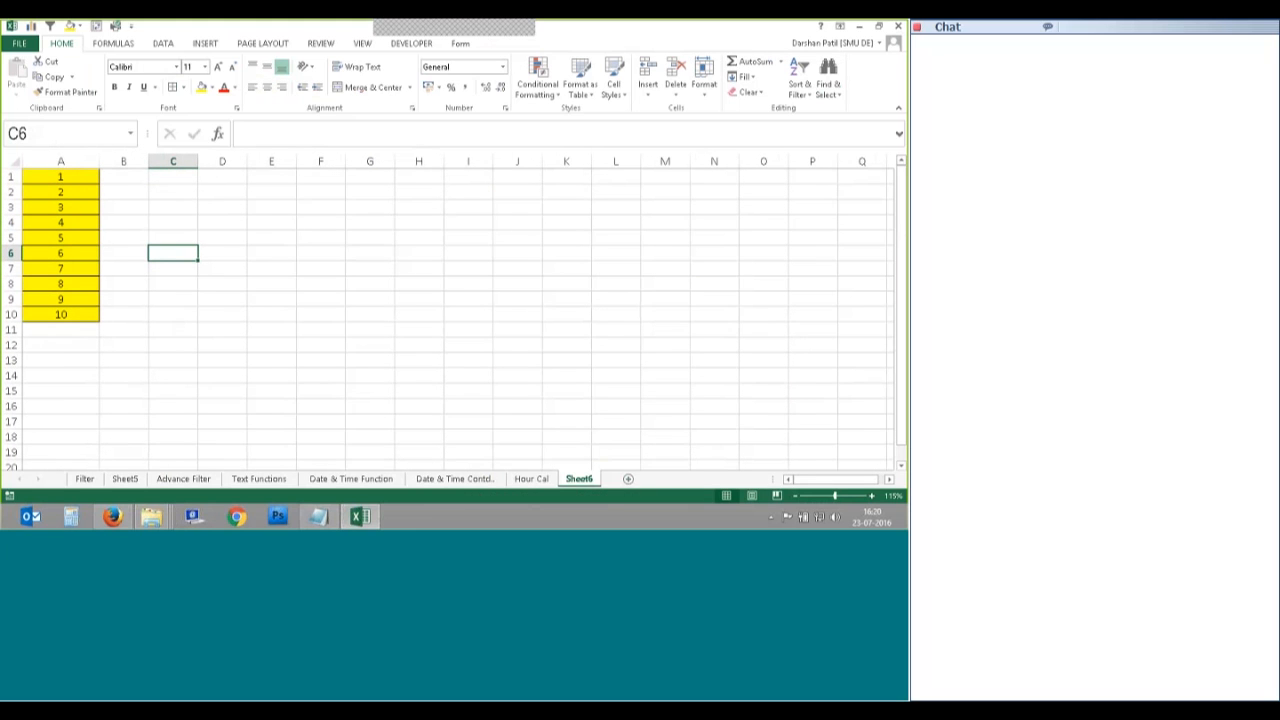
left_click(629, 482)
Step: Add Sheet8 and Sheet9, select Sheet6's A1:A10, and group Sheet6–Sheet9
double_click(671, 480)
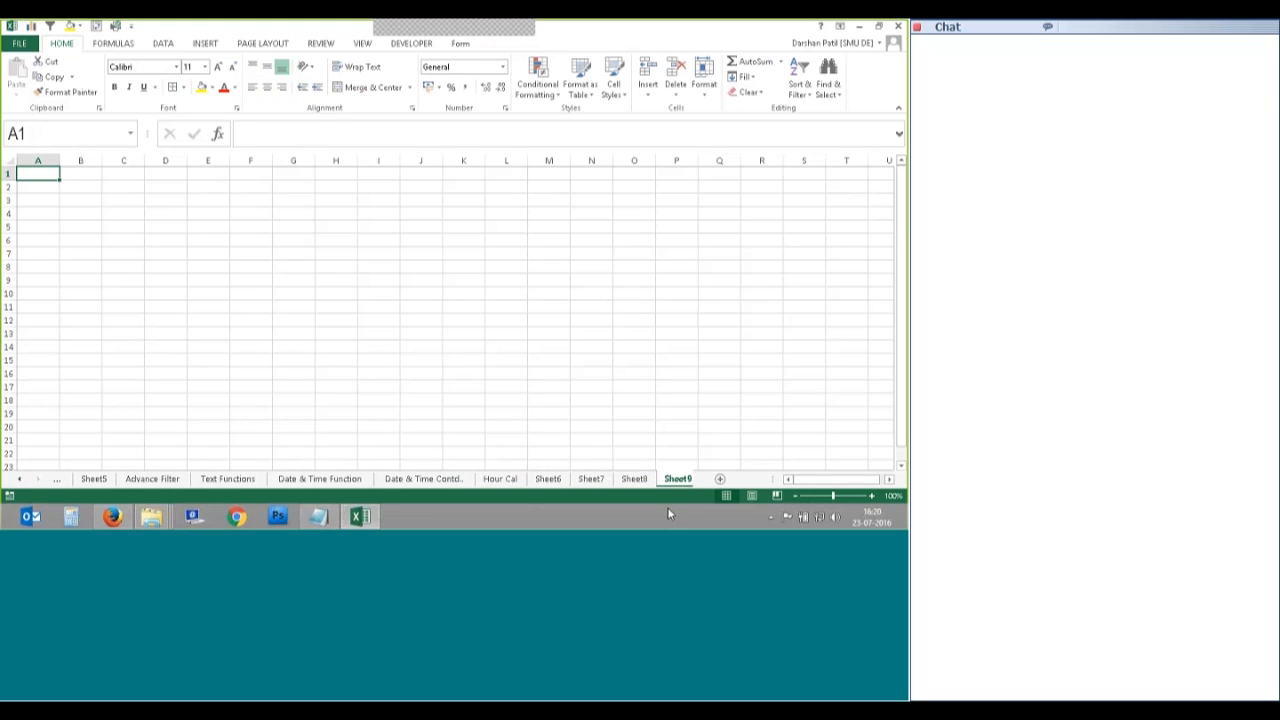
left_click(541, 479)
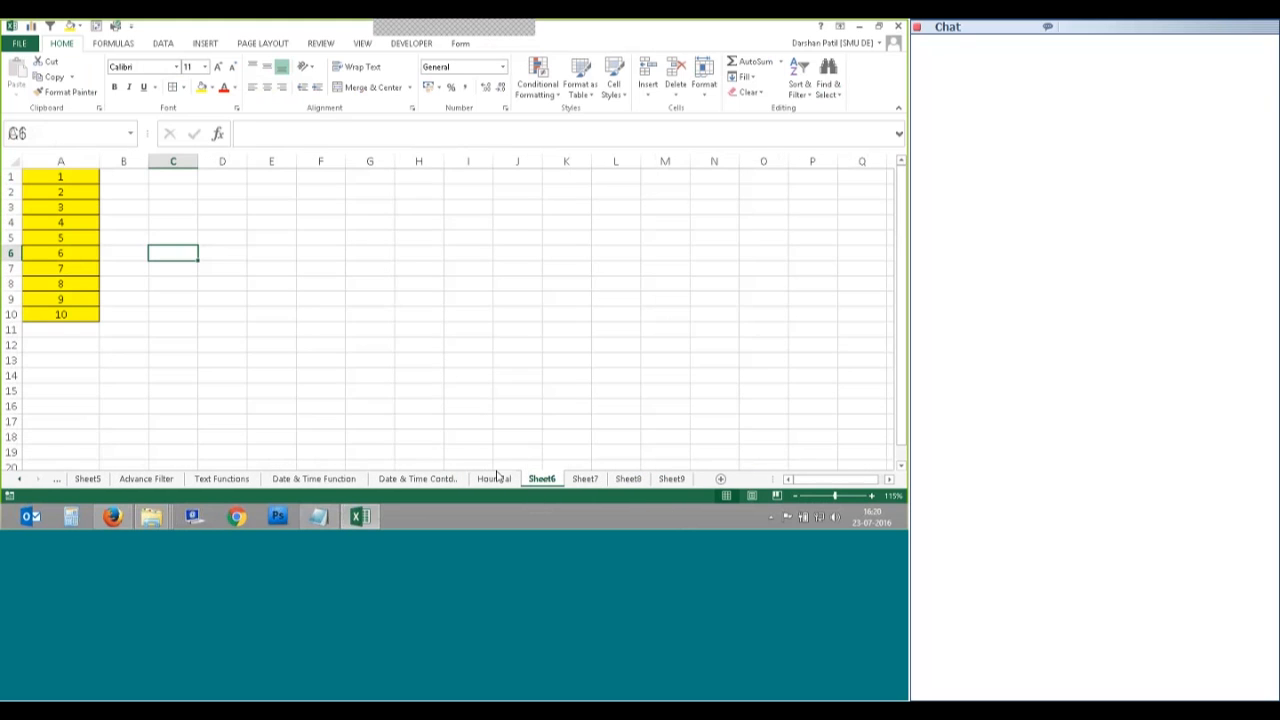
left_click_drag(62, 177, 68, 316)
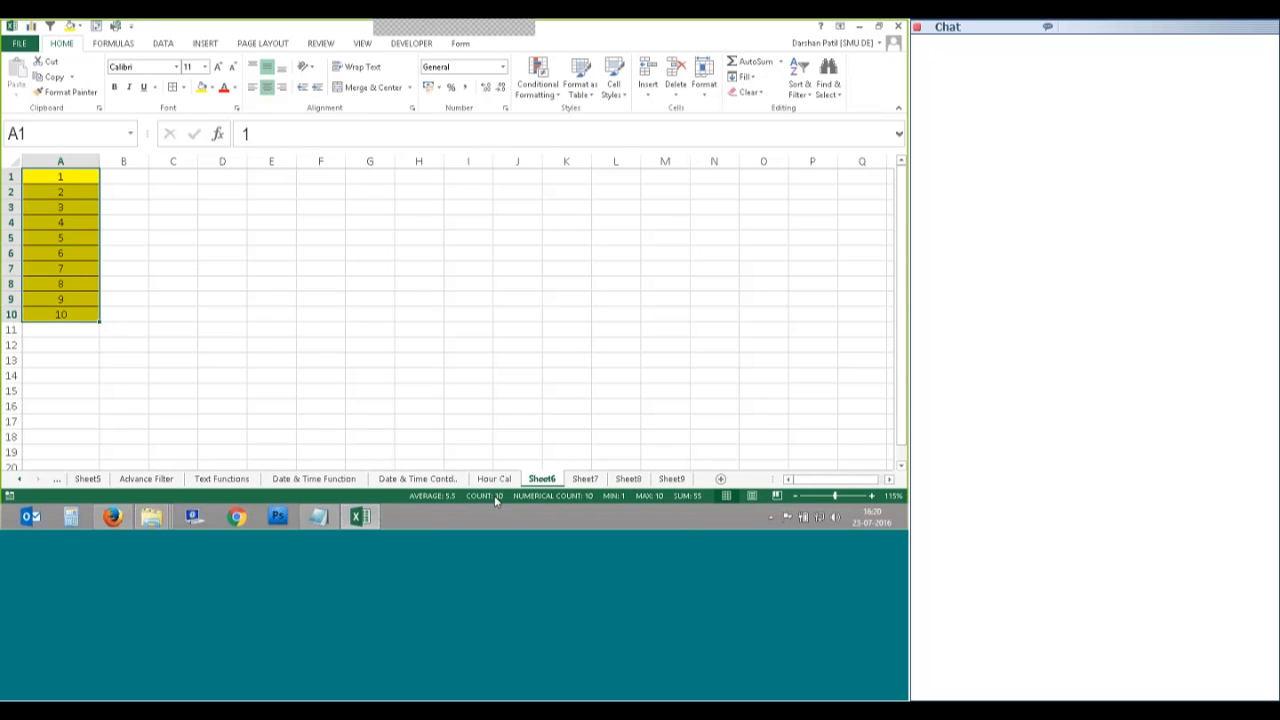
left_click(587, 482, "ctrl")
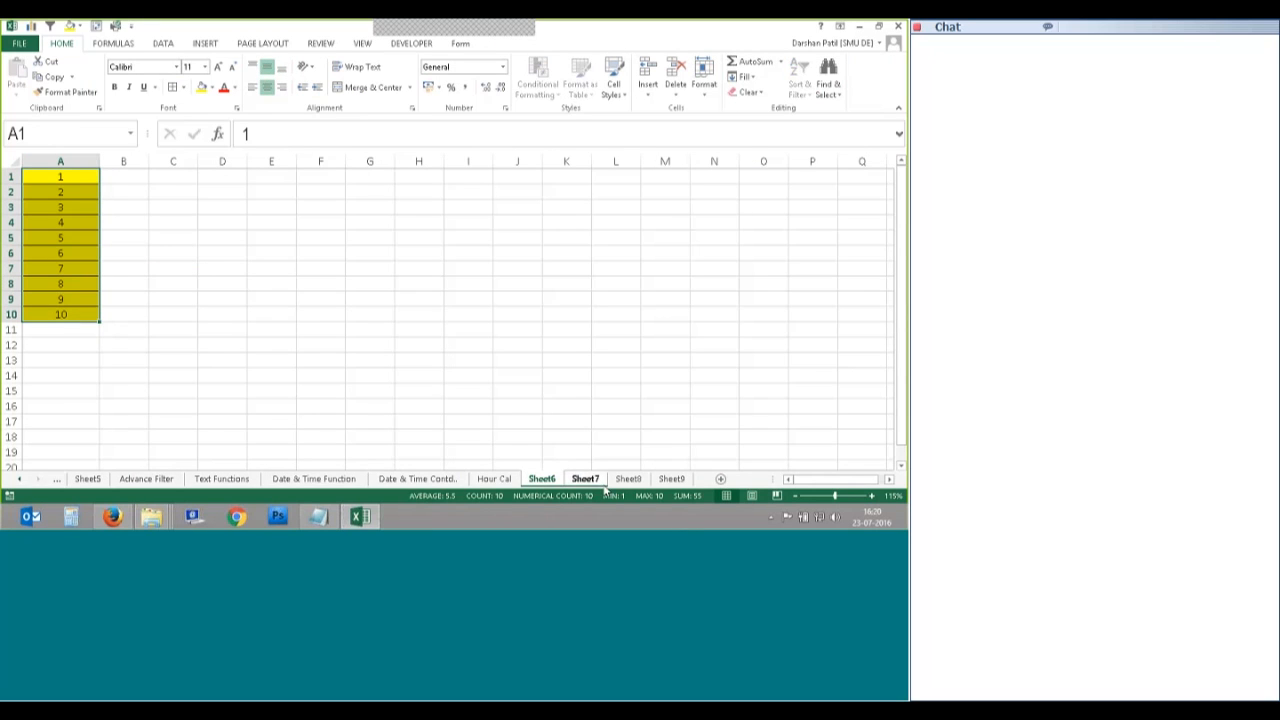
left_click(628, 480, "ctrl")
left_click(672, 480, "ctrl")
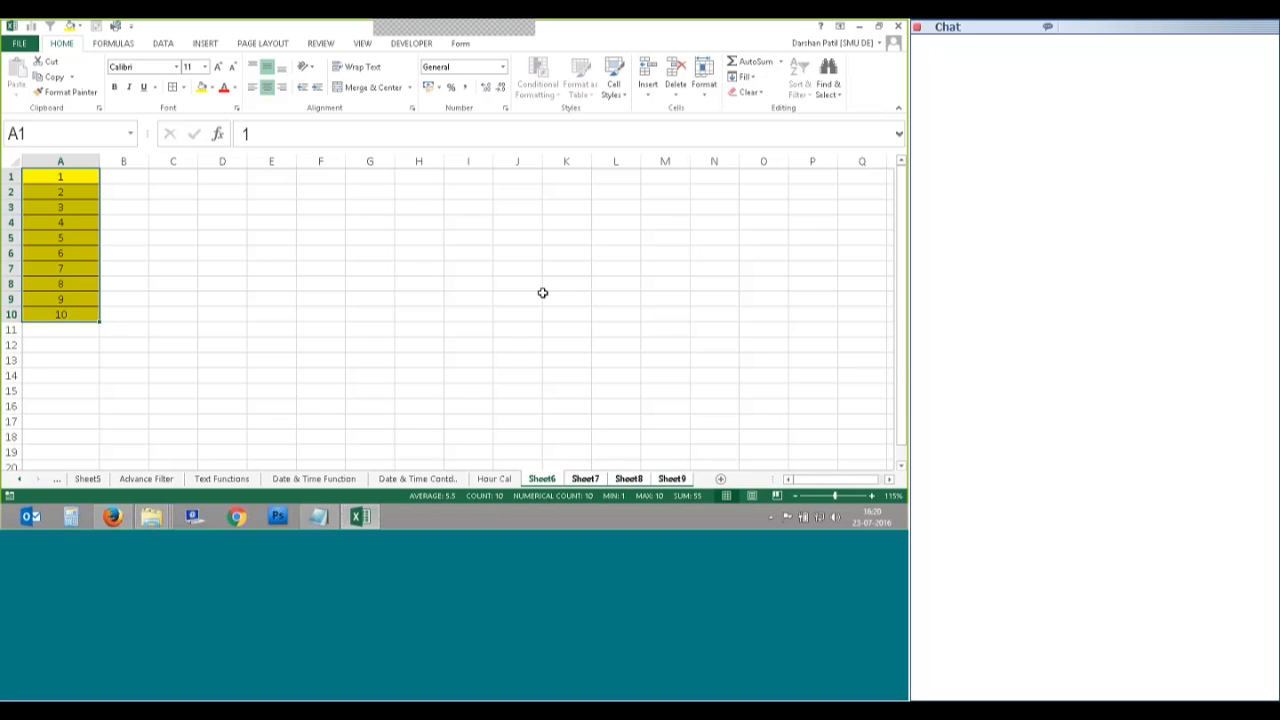
Step: Try selections on Sheet7 and Sheet8, then reselect A1:A10 on Sheet6
left_click(530, 376)
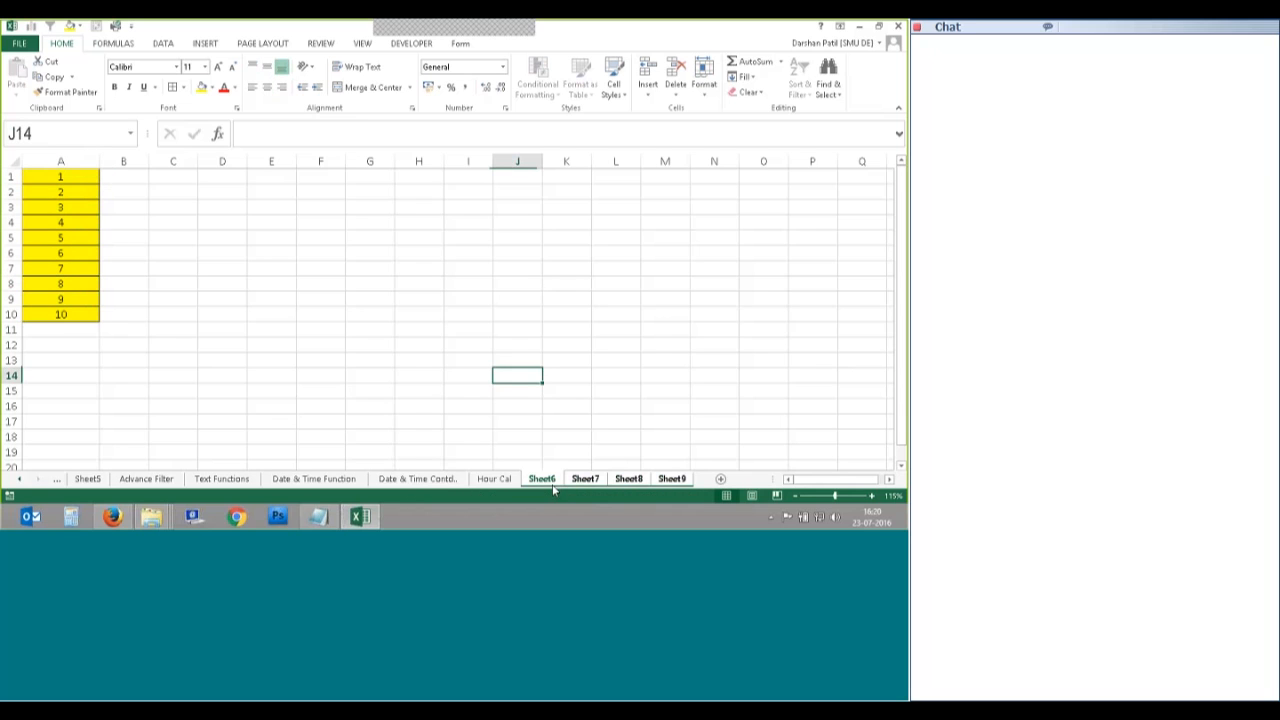
left_click(585, 479)
left_click_drag(336, 226, 372, 401)
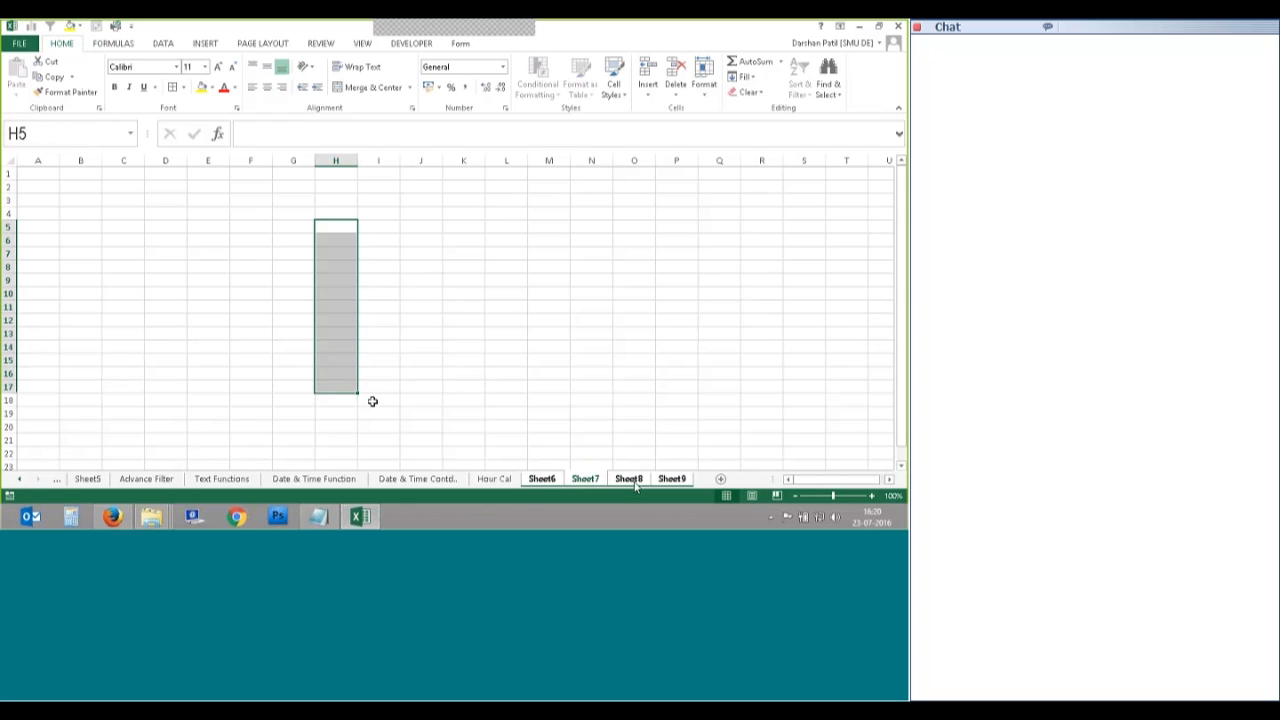
key("ctrl+Page_Down")
left_click_drag(432, 403, 432, 403)
left_click_drag(506, 226, 511, 399)
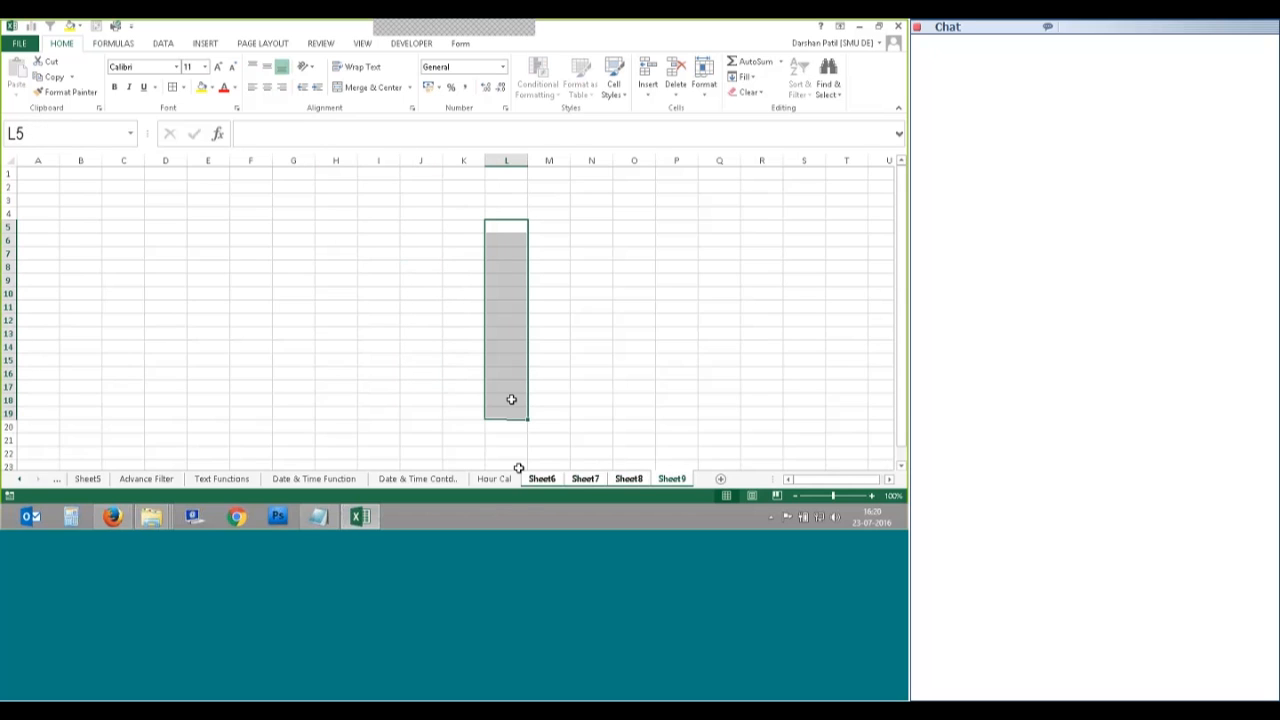
left_click(542, 479)
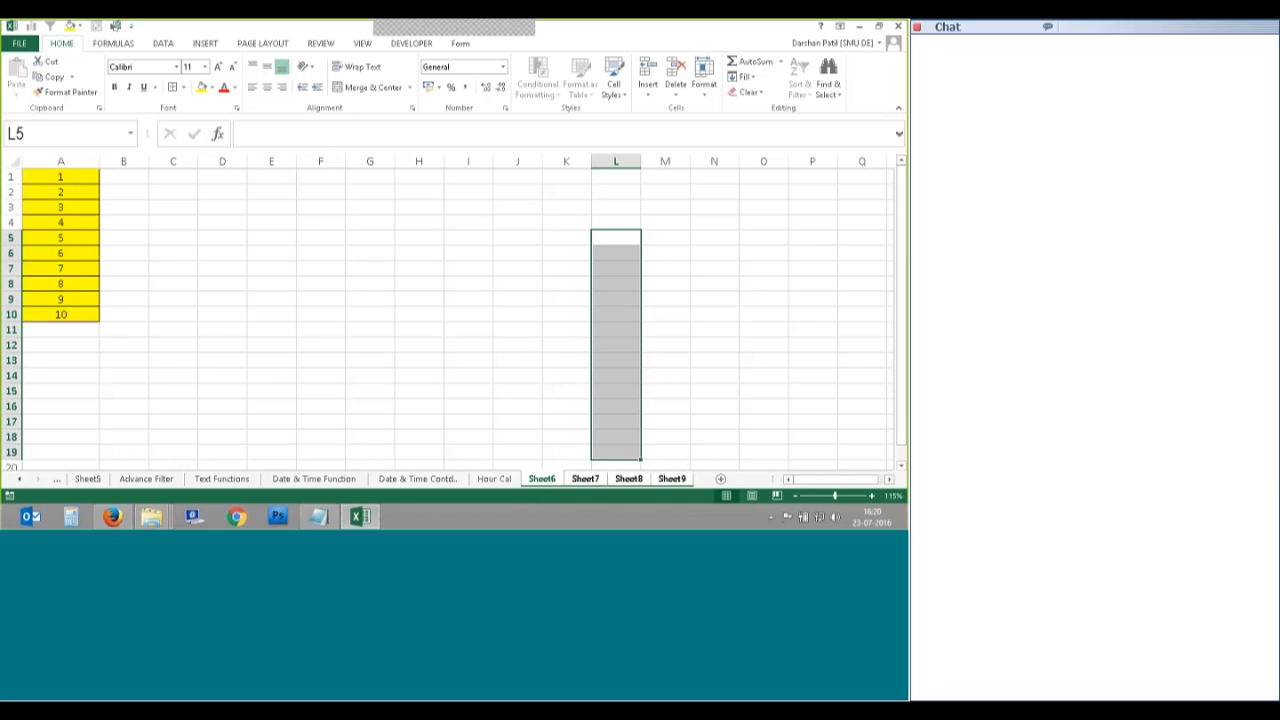
left_click_drag(61, 177, 61, 317)
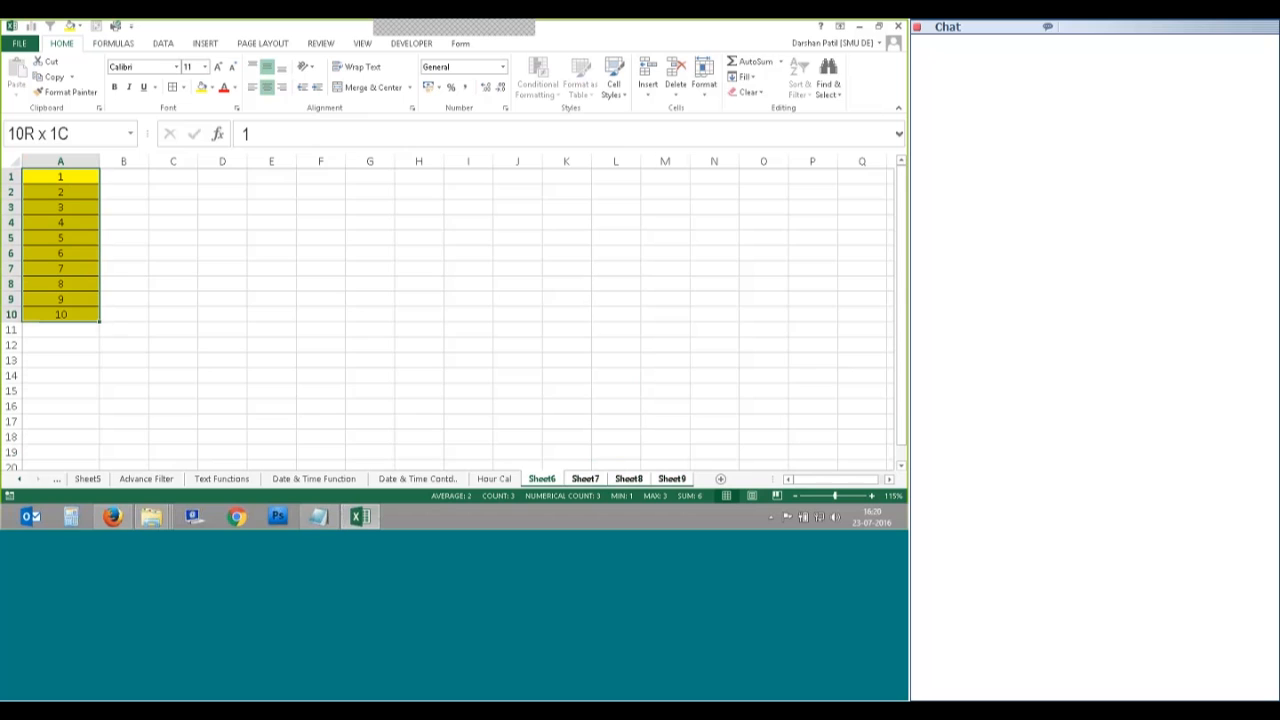
Step: Fill Sheet6's yellow bordered 1–10 column across the grouped worksheets with All (contents and formats) selected
left_click(745, 77)
left_click(775, 158)
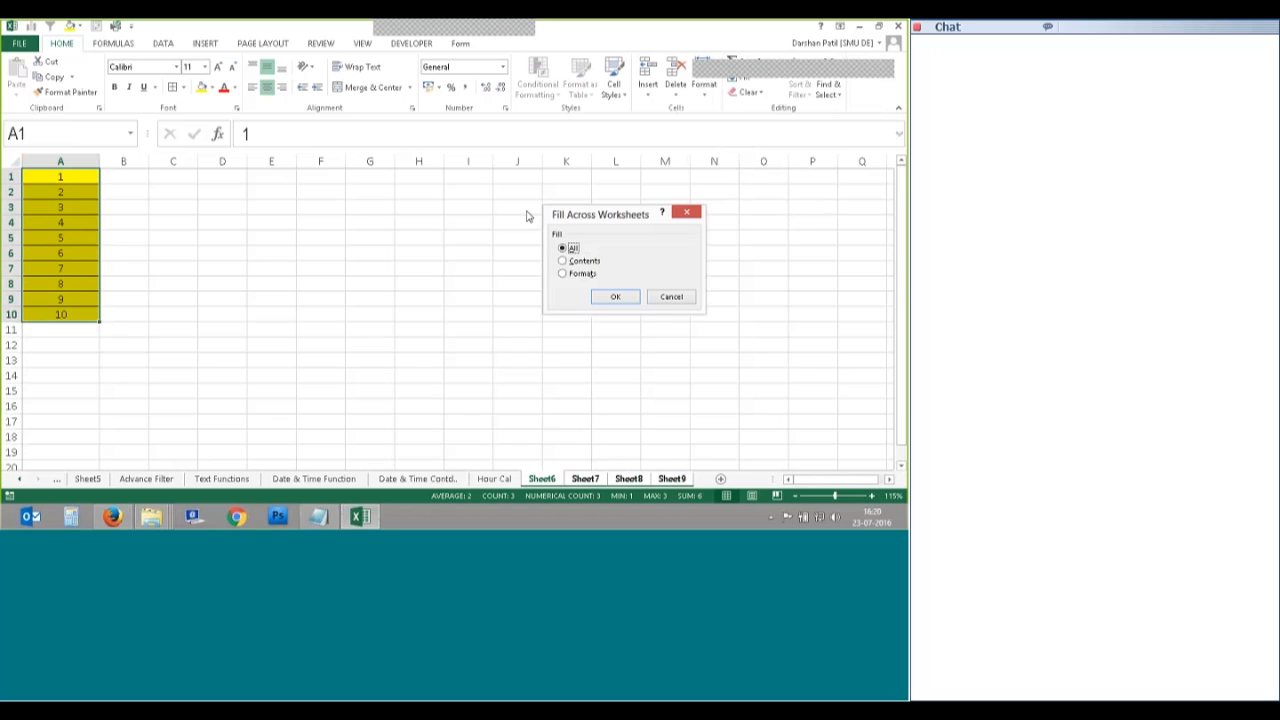
left_click(606, 298)
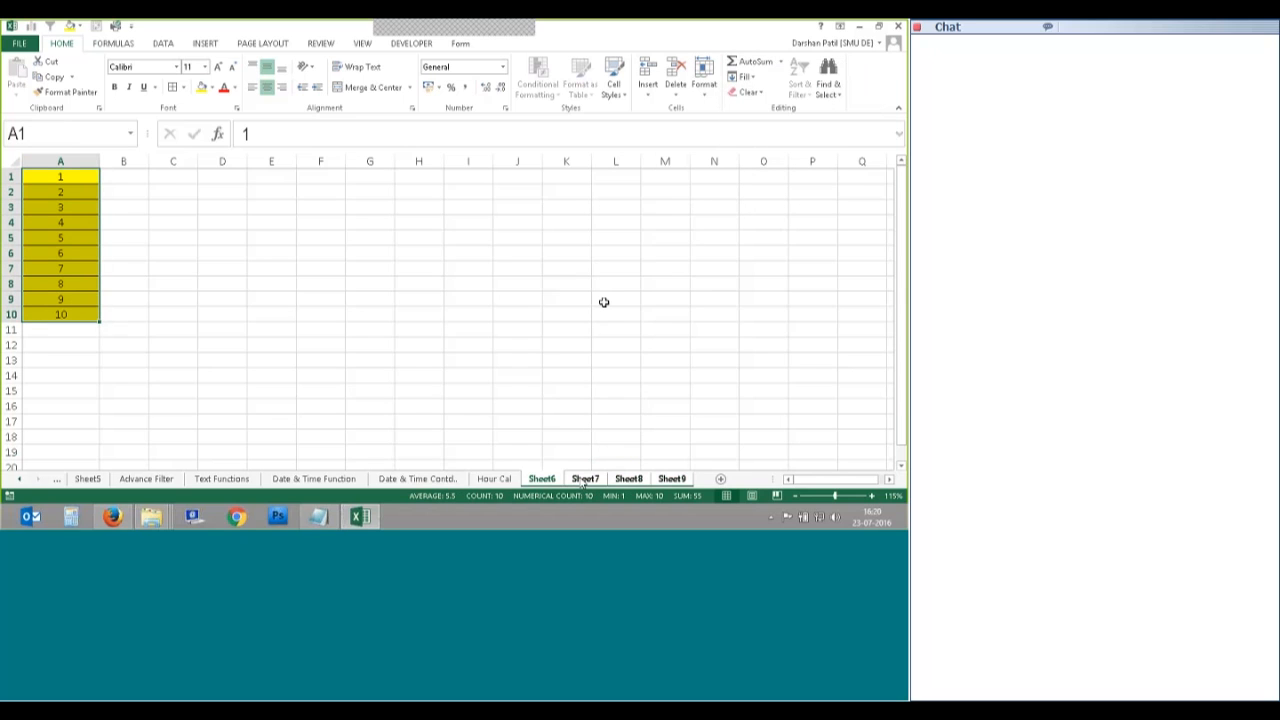
Step: Verify the copied 1–10 column on Sheet7, then return to Sheet6
left_click(585, 479)
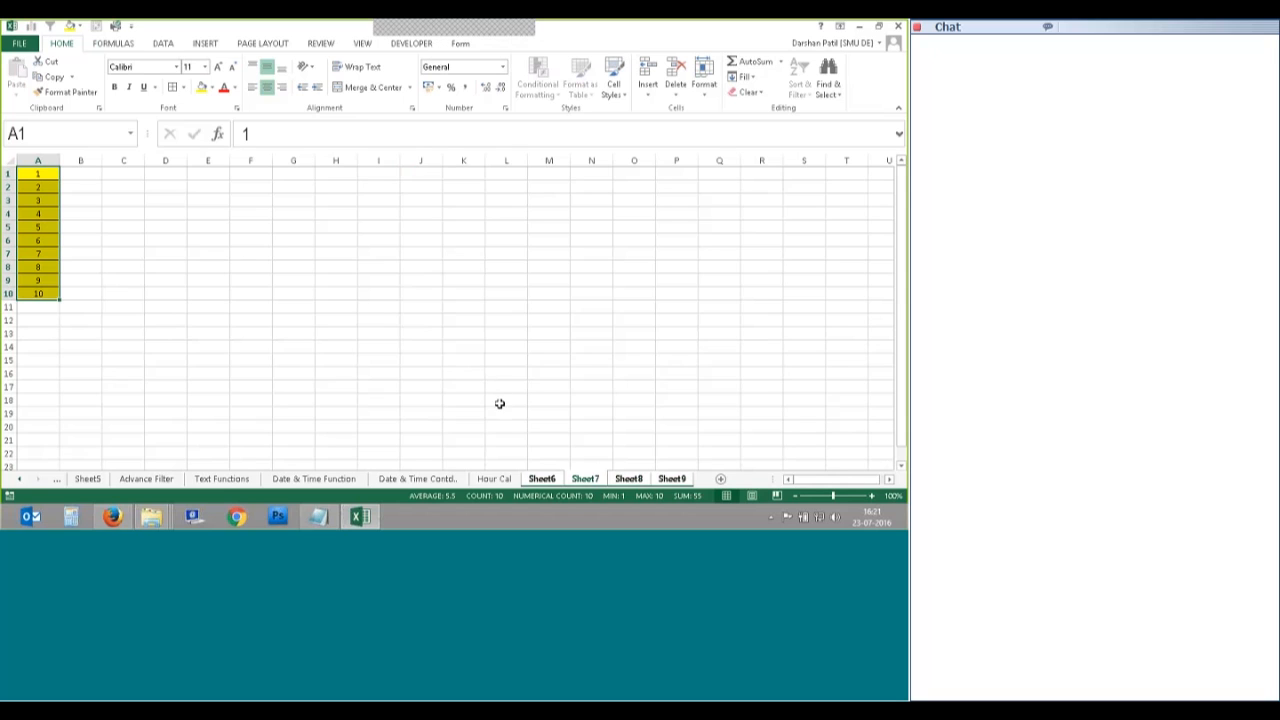
left_click(314, 479, "ctrl")
left_click(558, 66)
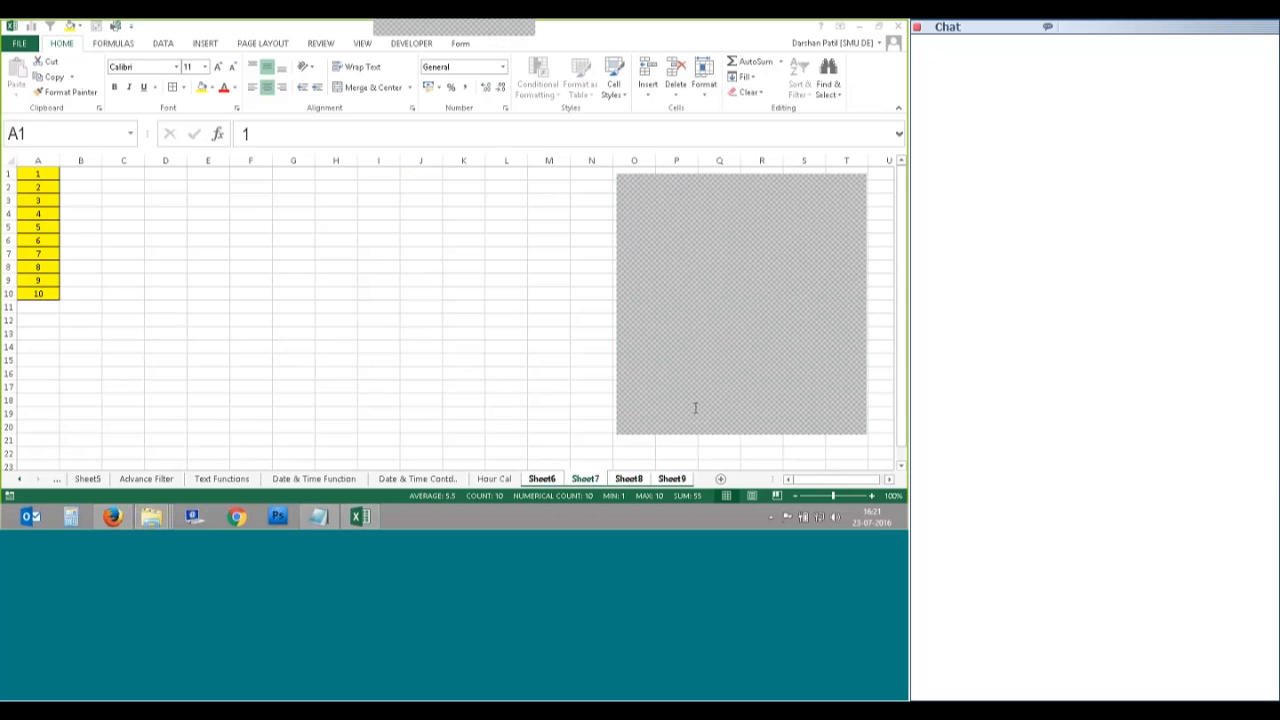
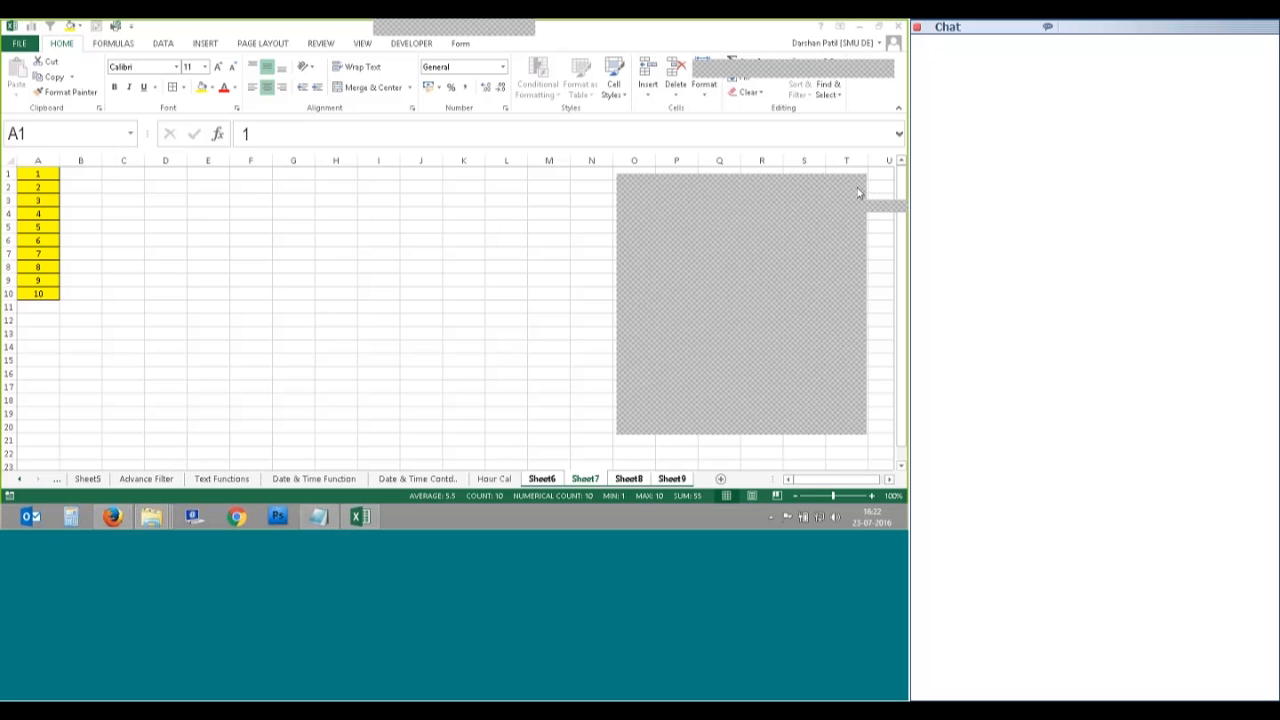
Step: Ungroup Sheet6–Sheet9 by switching to the blank Sheet5, then call up its tab's context menu
scroll(91, 177, "up", 2)
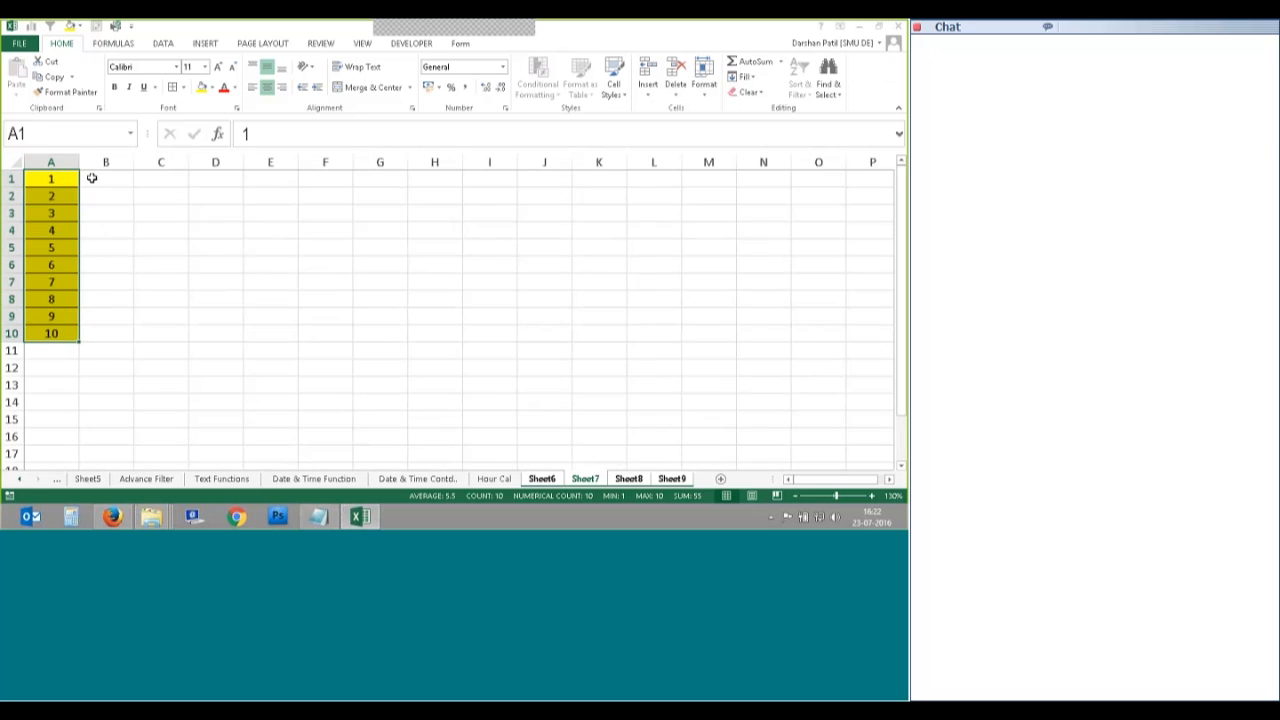
left_click(87, 479)
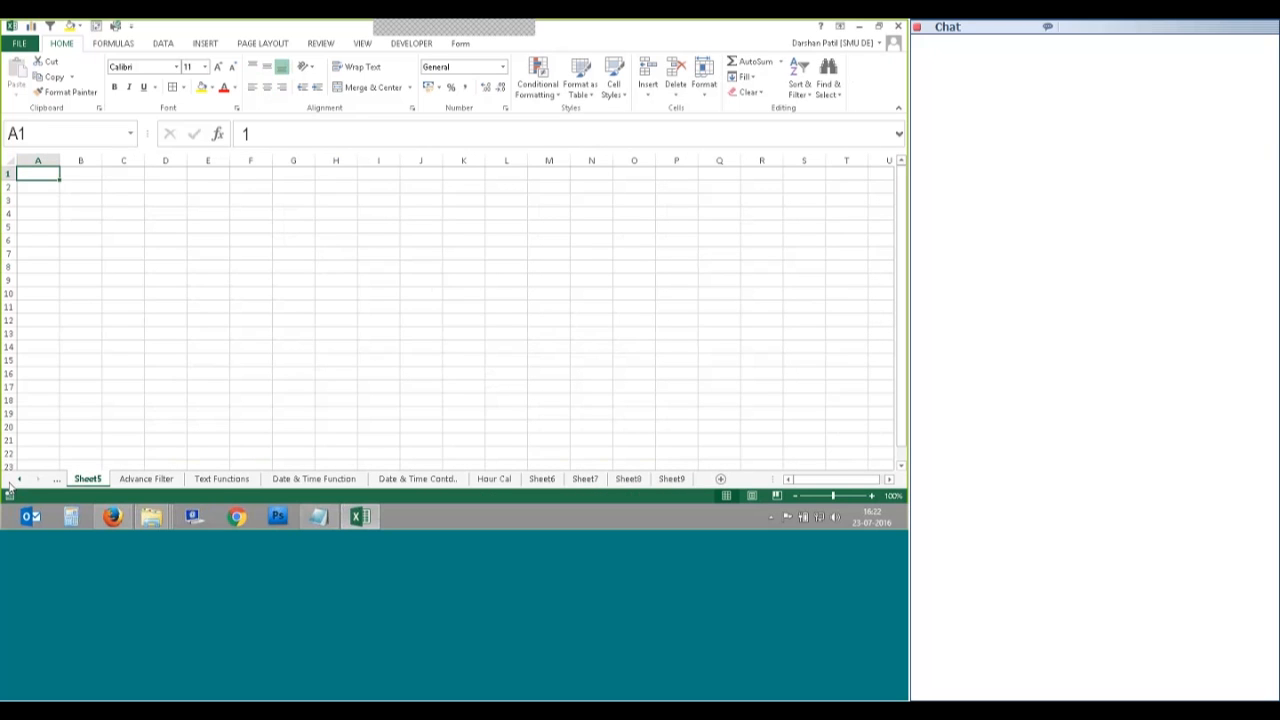
left_click(19, 479)
right_click(110, 481)
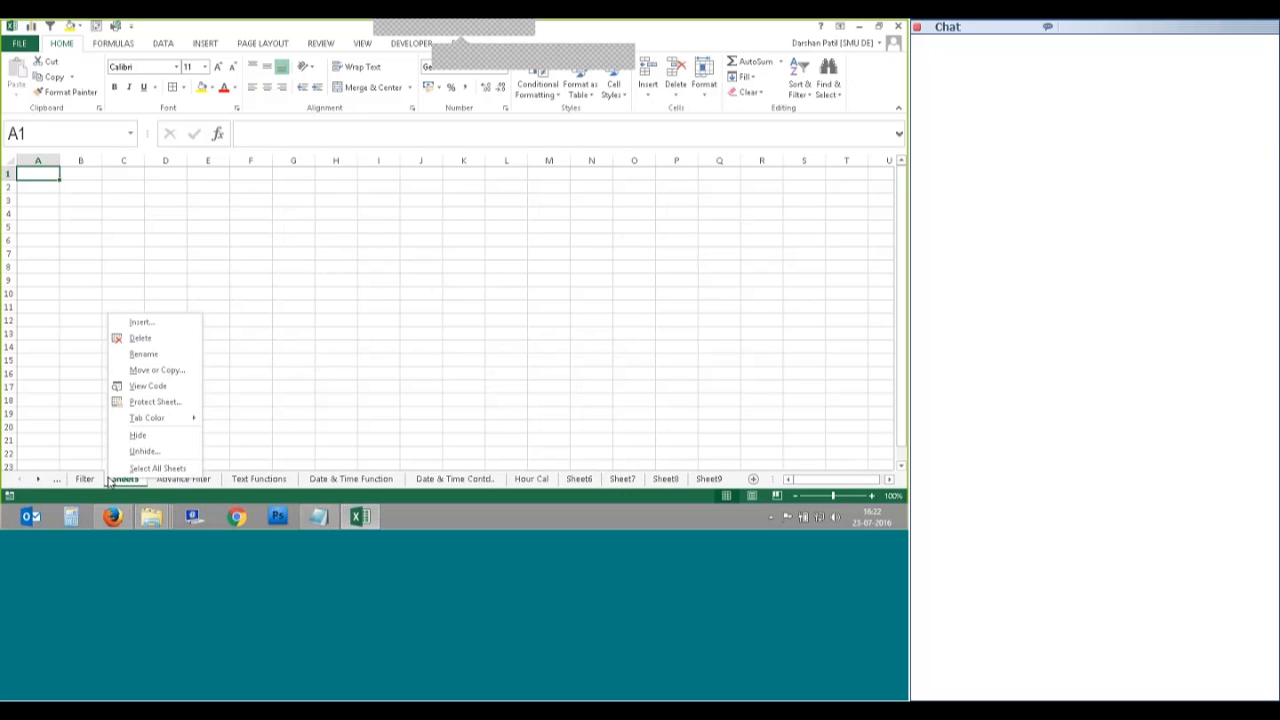
Step: Delete Sheet5 and return to the workbook, now showing the Advance Filter sheet
left_click(149, 338)
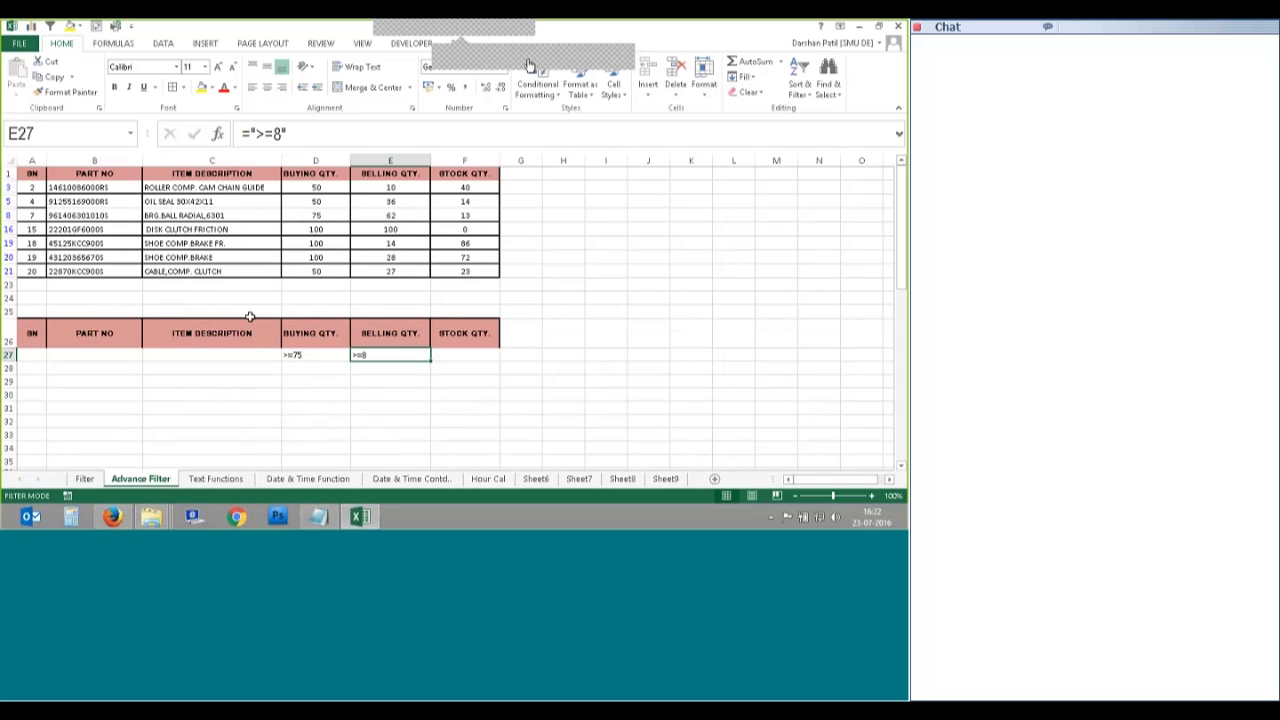
left_click(620, 57)
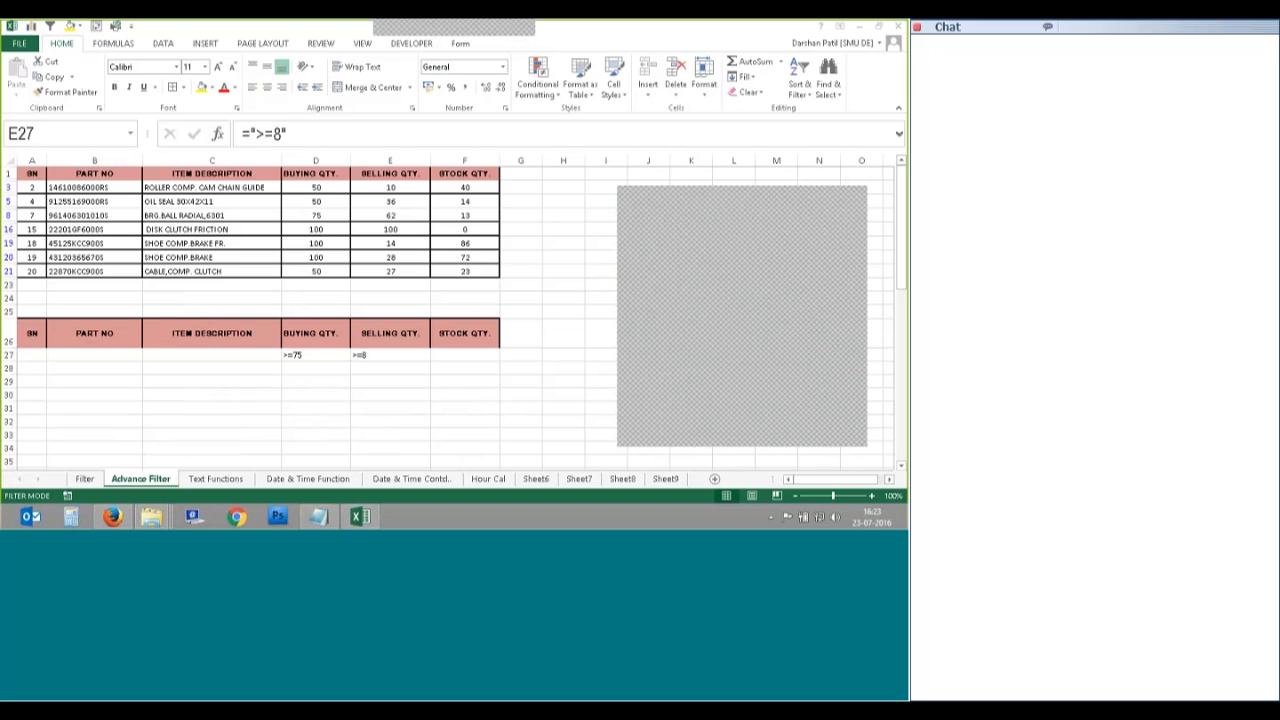
left_click(862, 205)
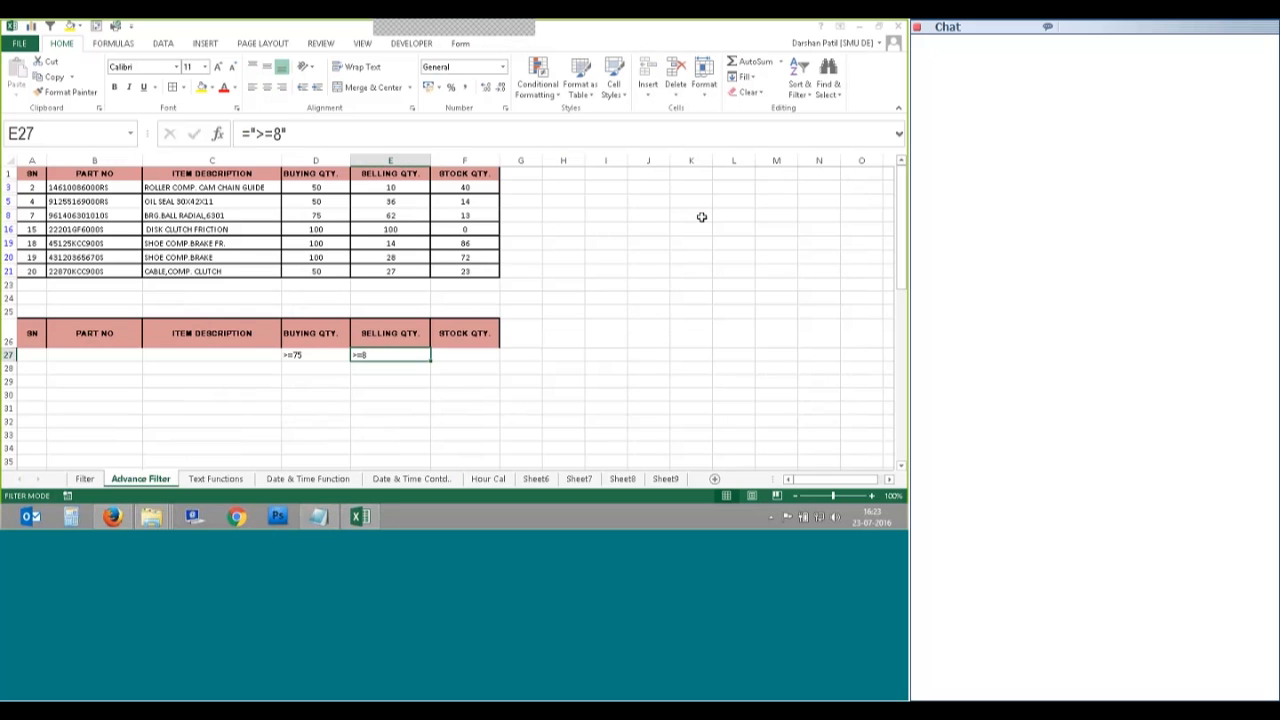
Step: Switch to the Filter sheet and look over the Conditional Formatting options without applying any
left_click(84, 479)
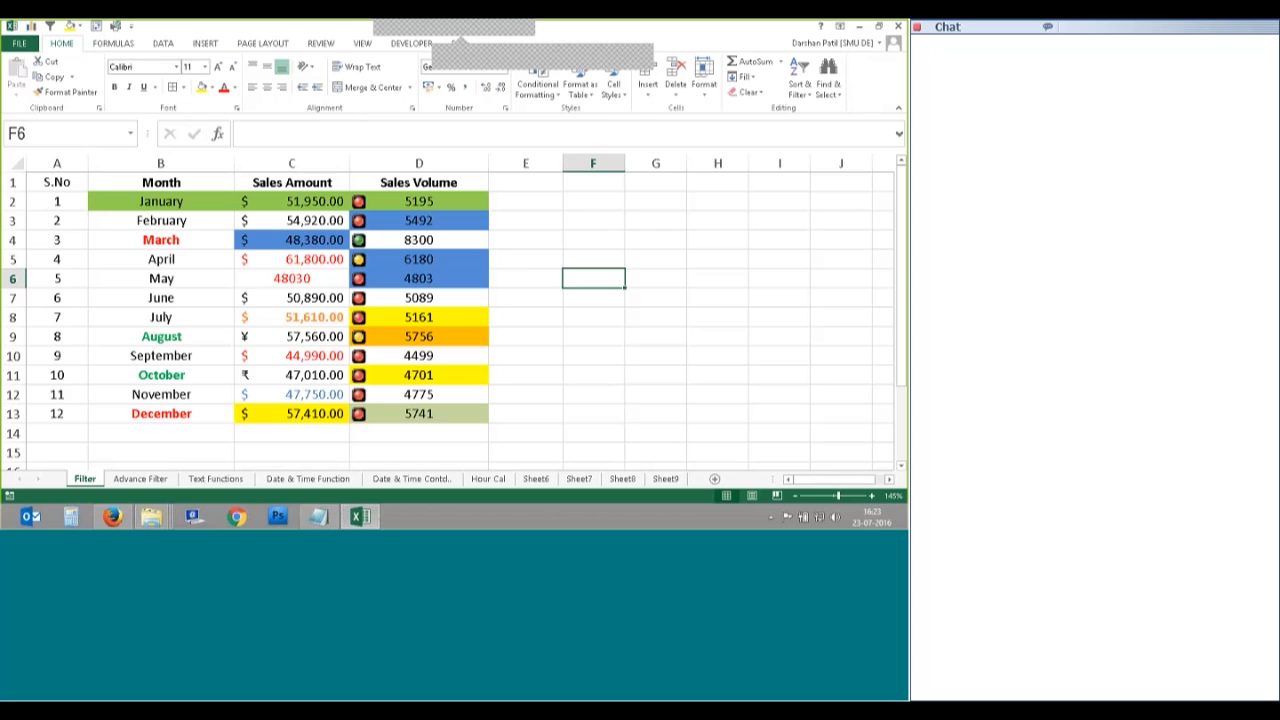
left_click(537, 88)
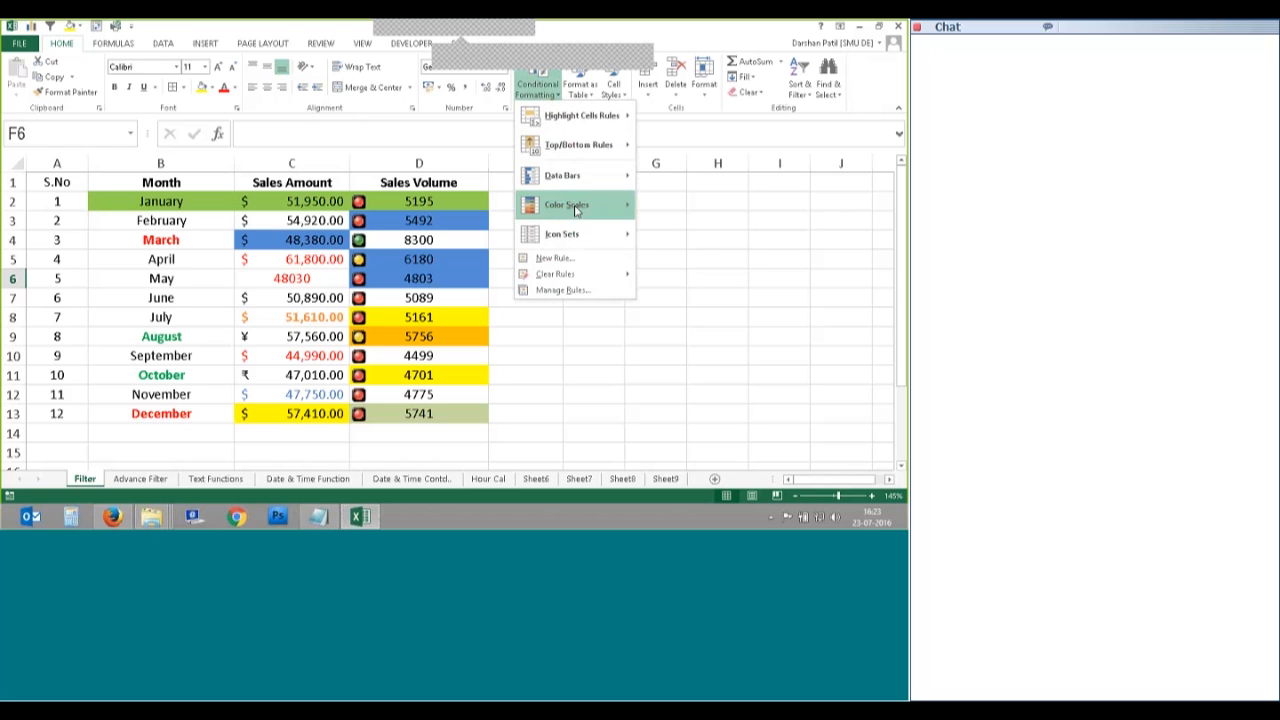
mouse_move(575, 182)
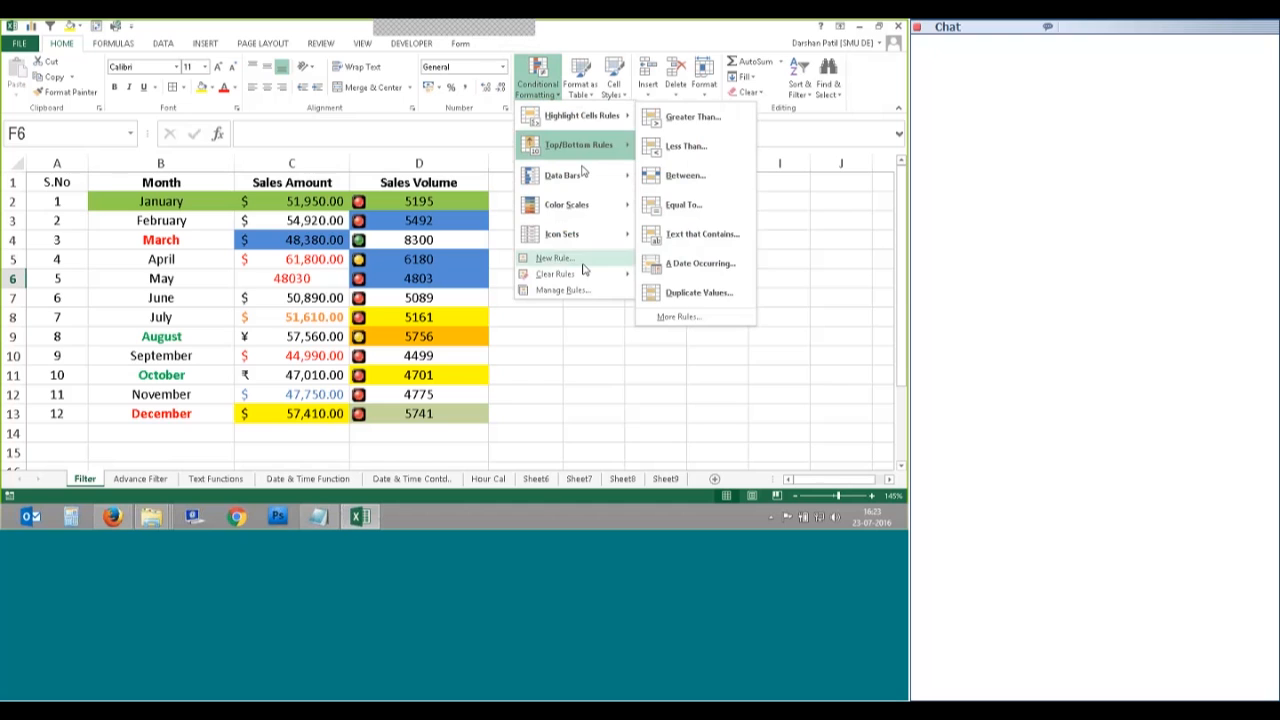
key("Escape")
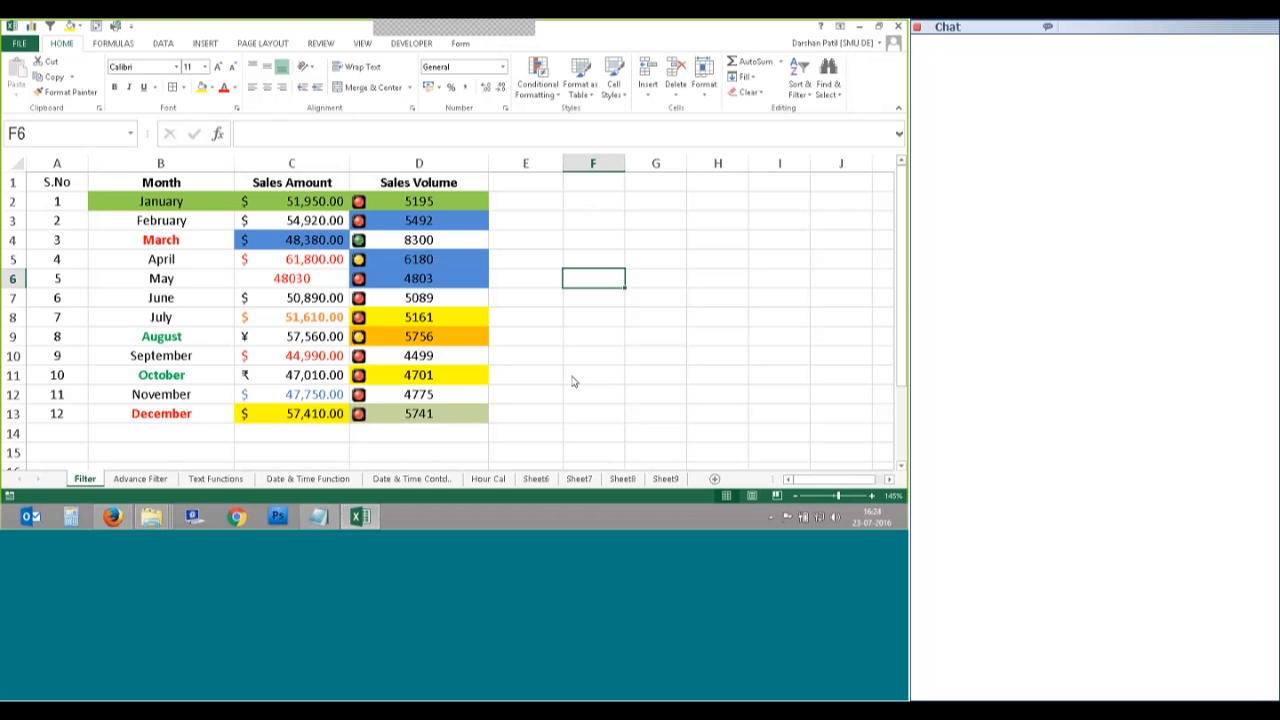
Step: Delete column A (S.No) so Month, Sales Amount and Sales Volume fill A1:C13
key("ctrl+space")
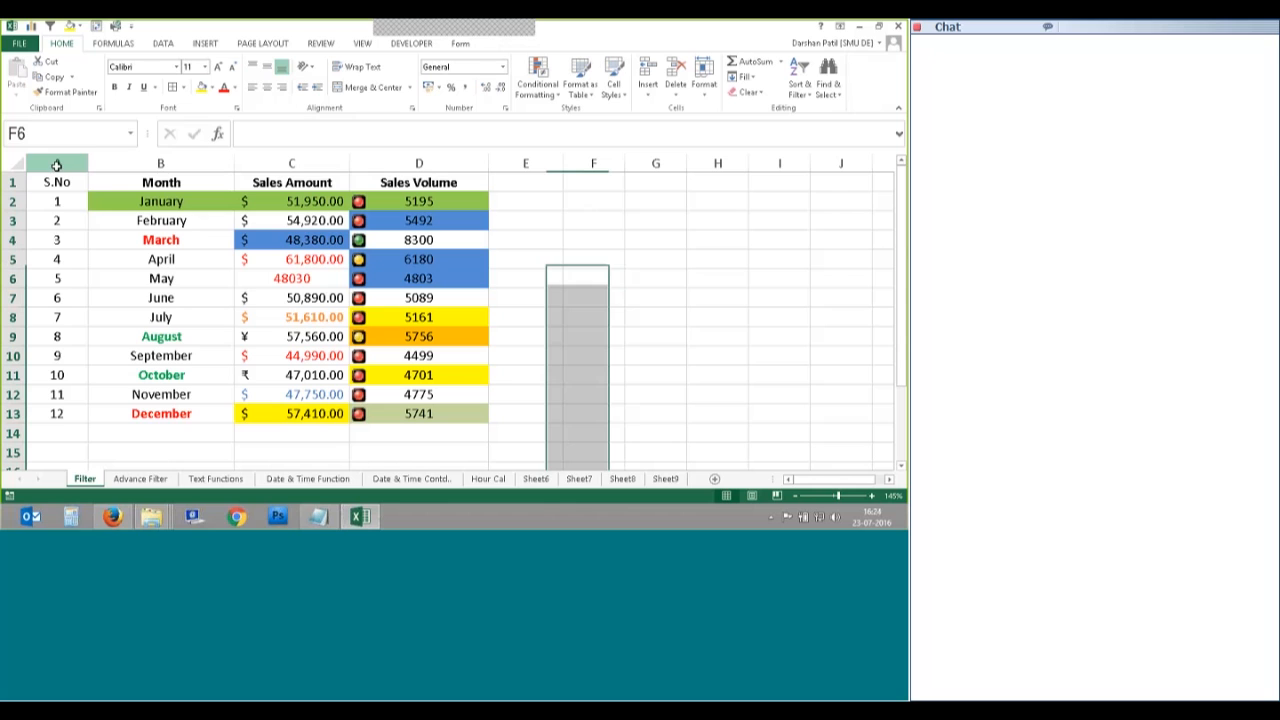
right_click(57, 165)
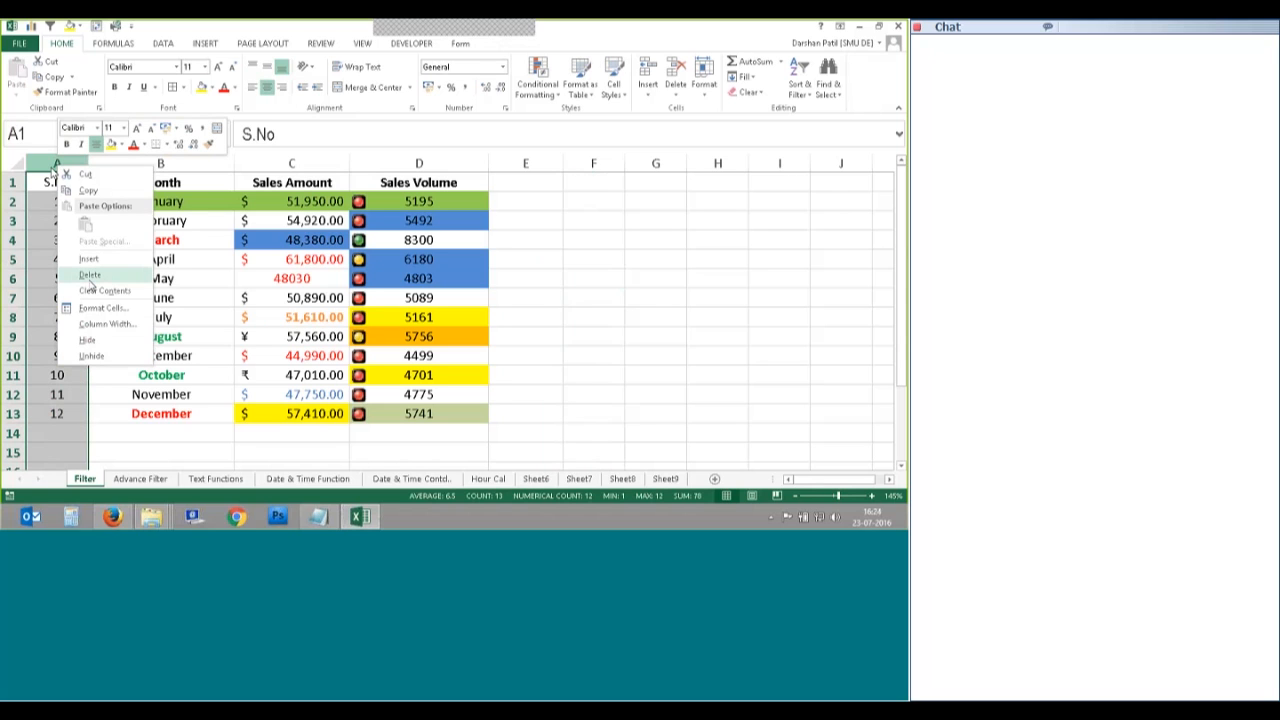
key("Escape")
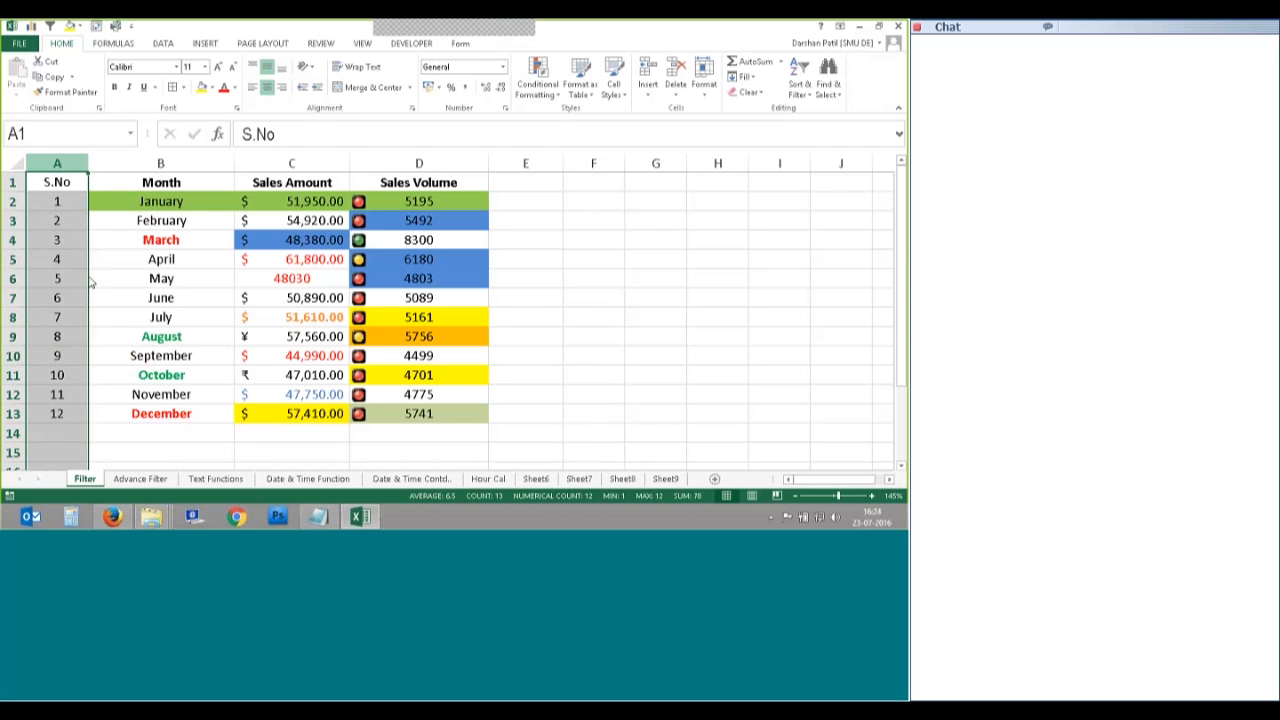
key("ctrl+minus")
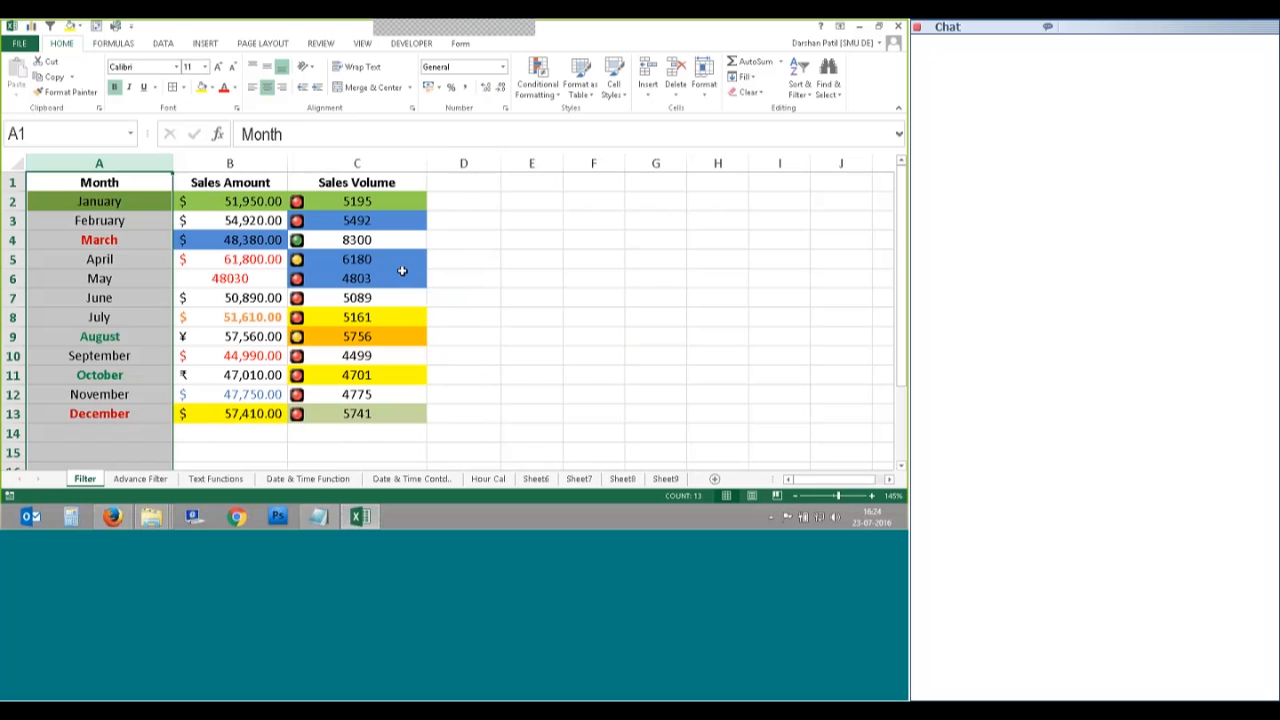
left_click(488, 260)
left_click_drag(99, 182, 340, 427)
key("shift+Up")
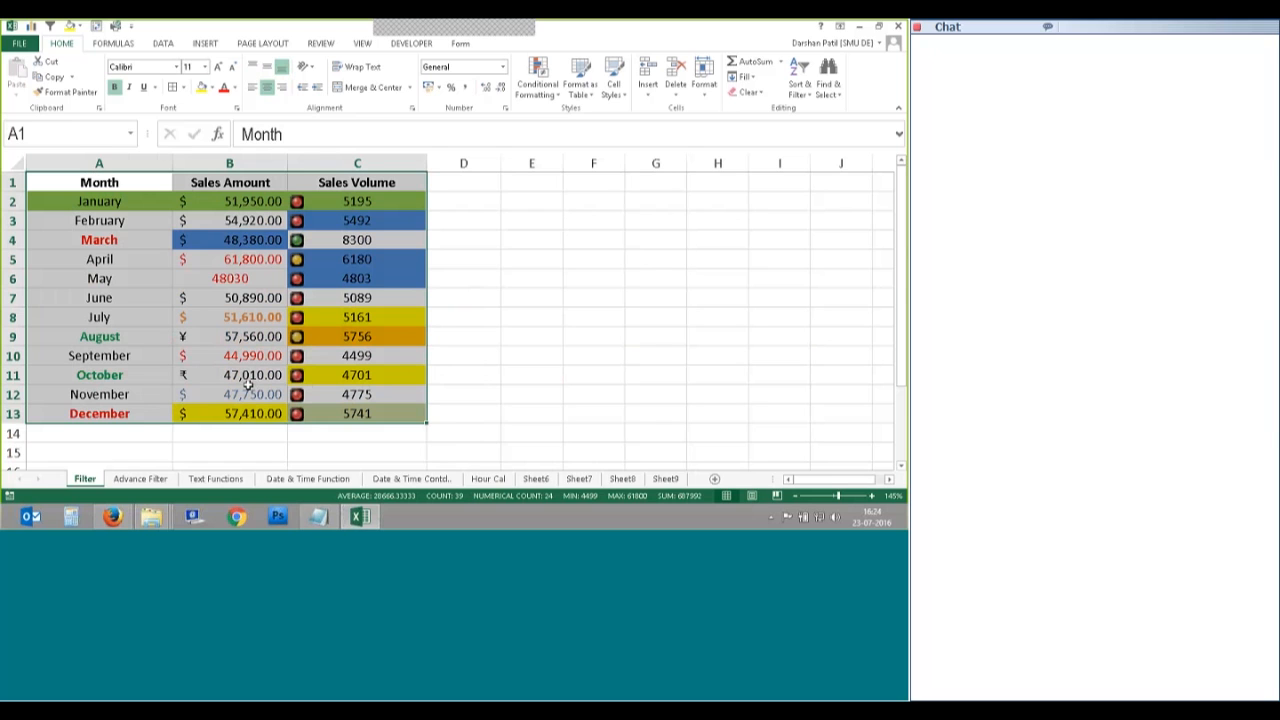
left_click_drag(427, 330, 443, 329)
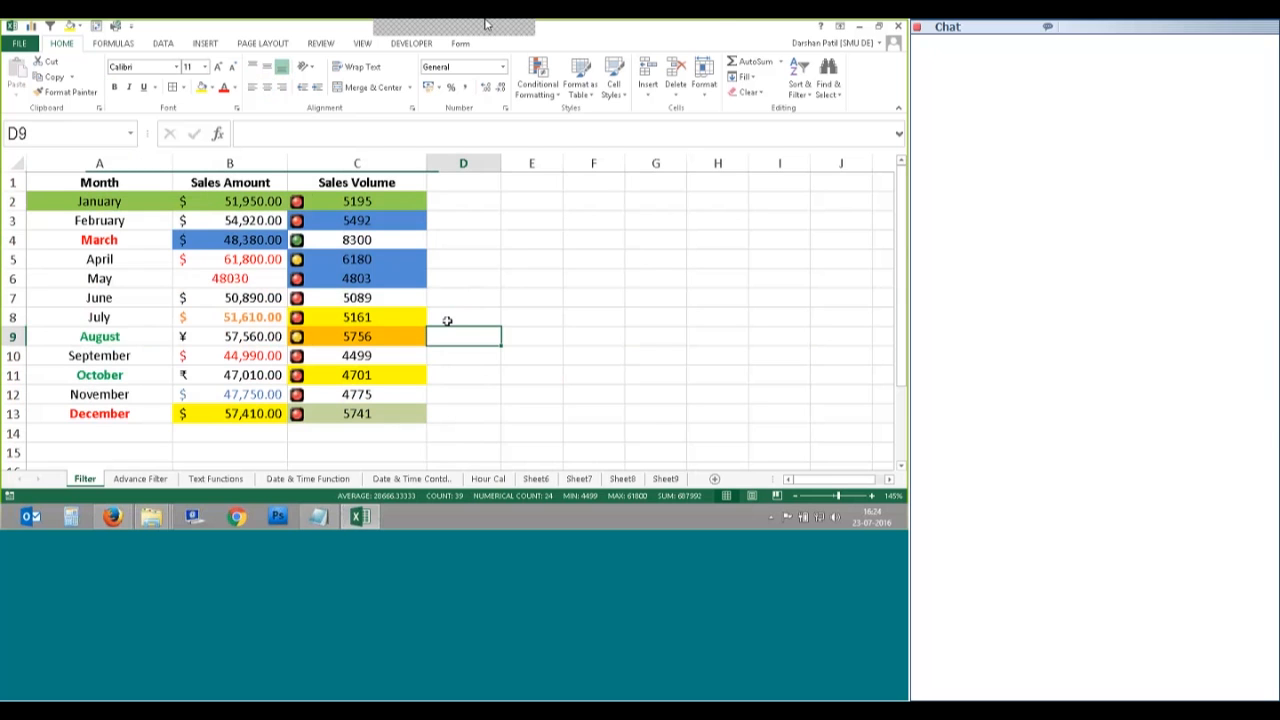
Step: Switch the ribbon to the DATA tab's sorting and filtering tools
left_click(664, 369)
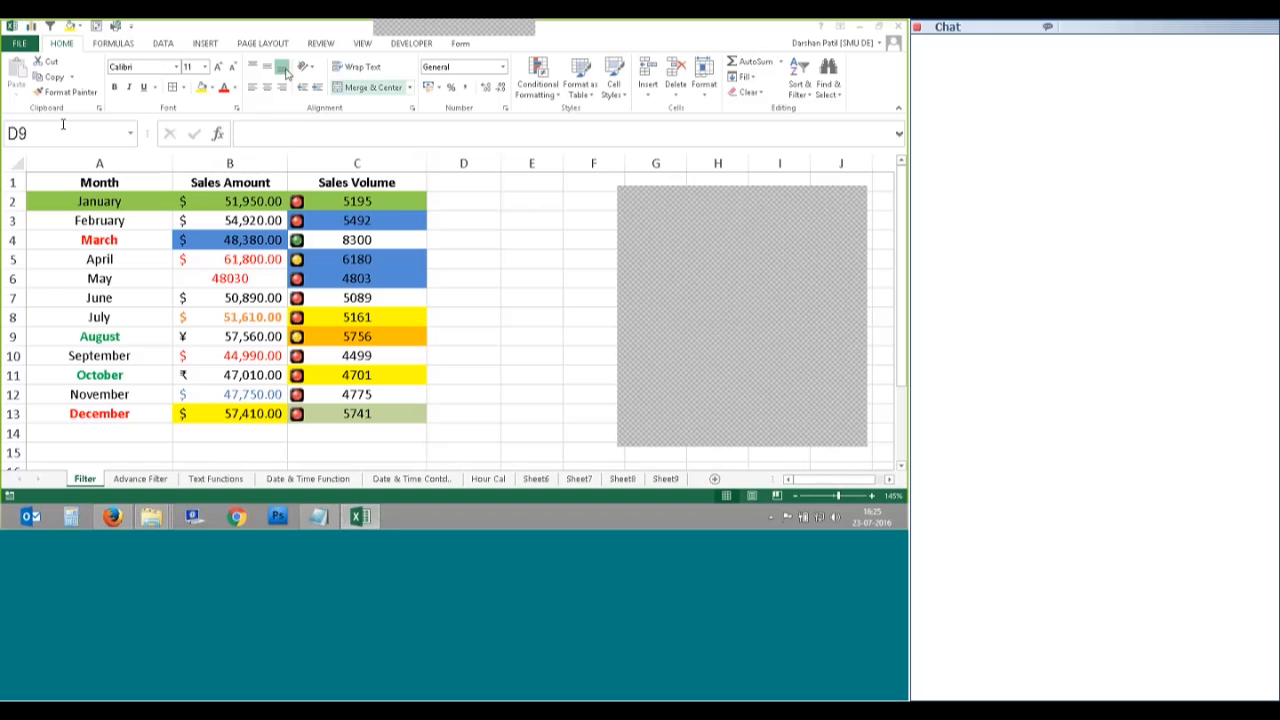
left_click(163, 44)
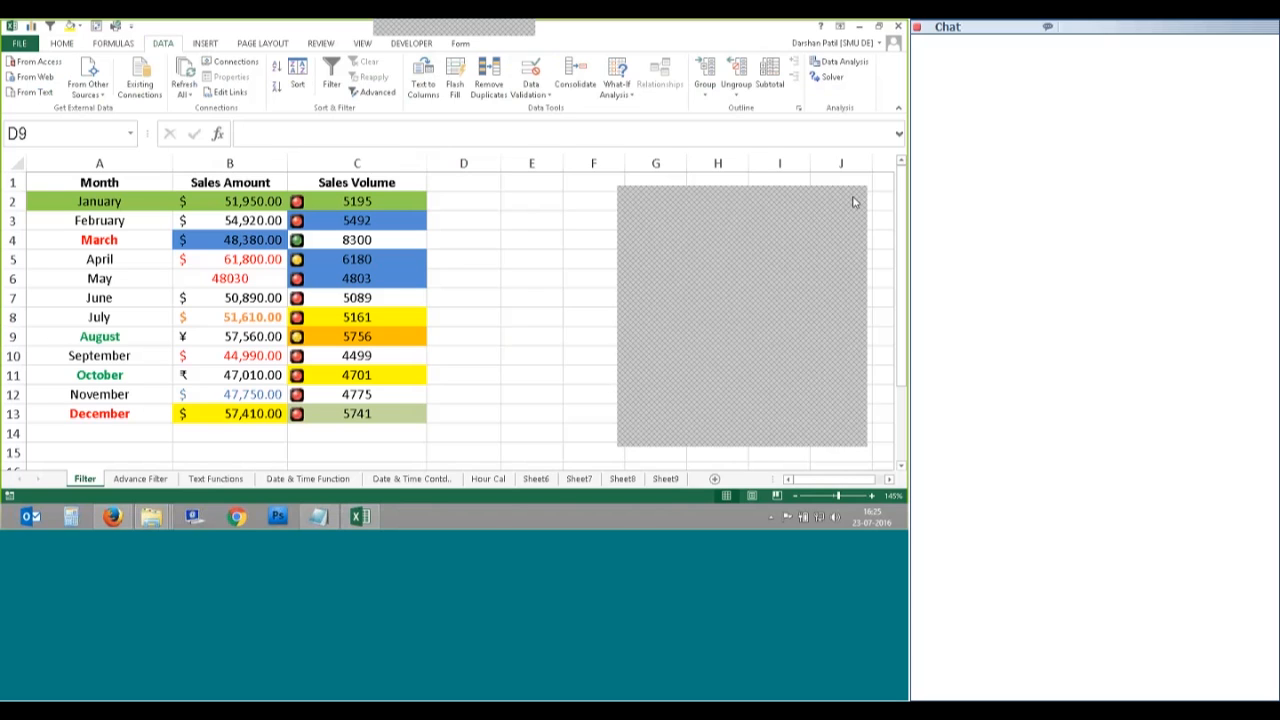
Step: Back on HOME, inspect the green-filled January cell A2 and red-font March cell A4
left_click(500, 330)
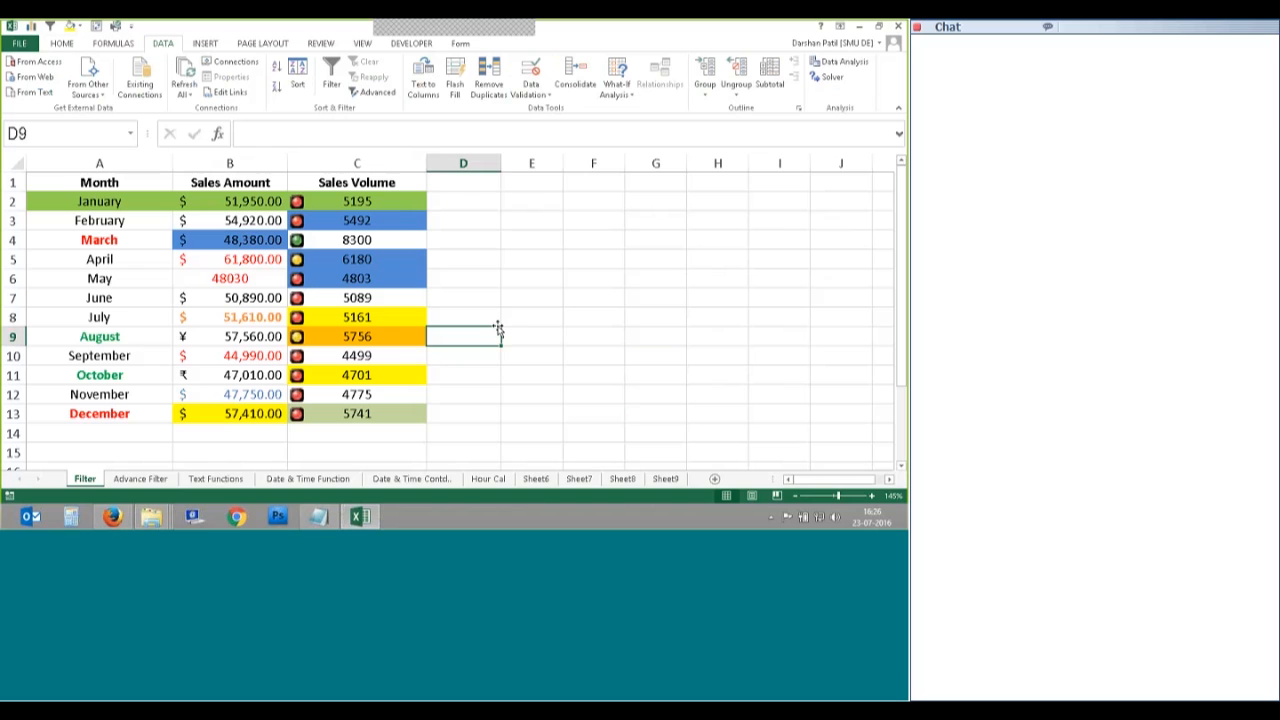
left_click(62, 44)
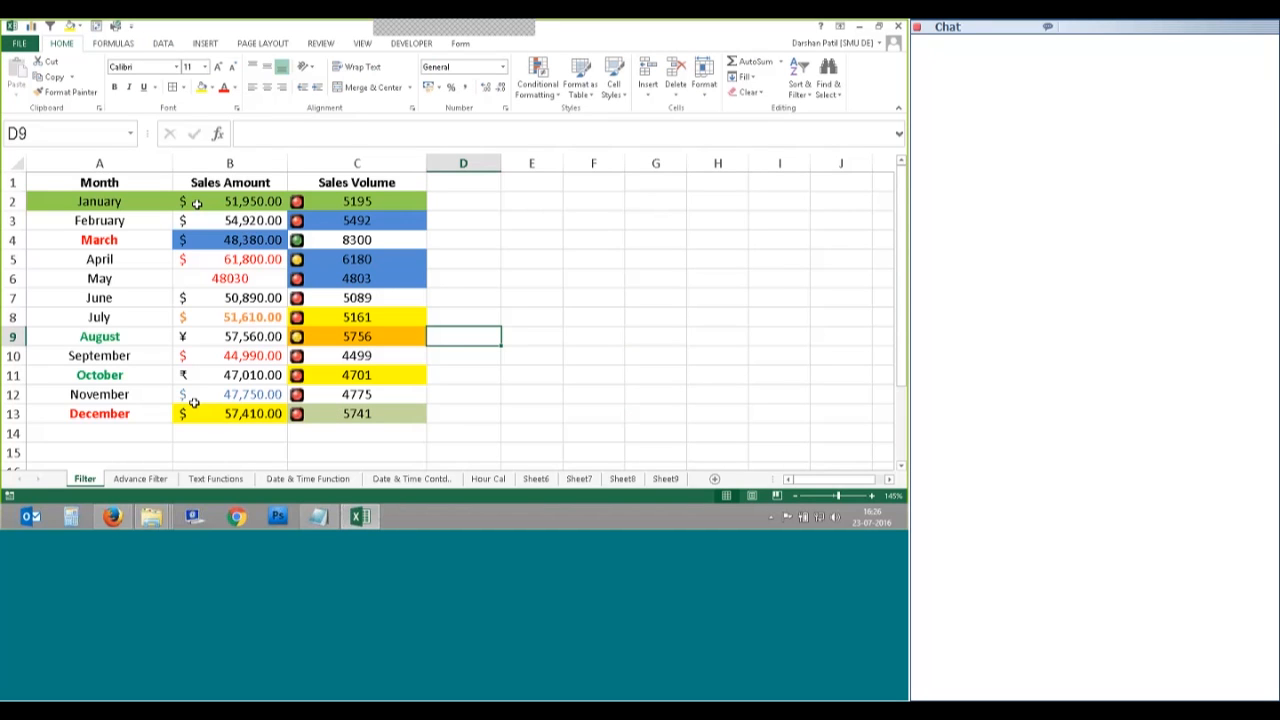
left_click(111, 215)
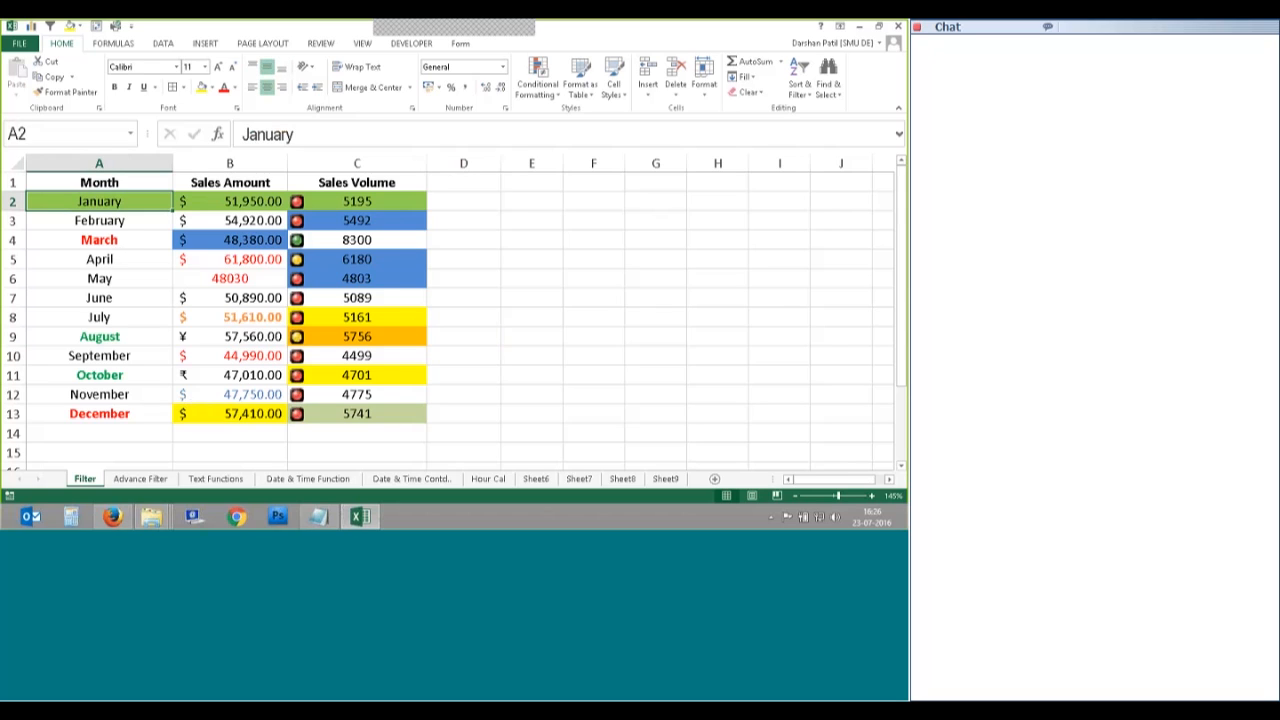
left_click(115, 246)
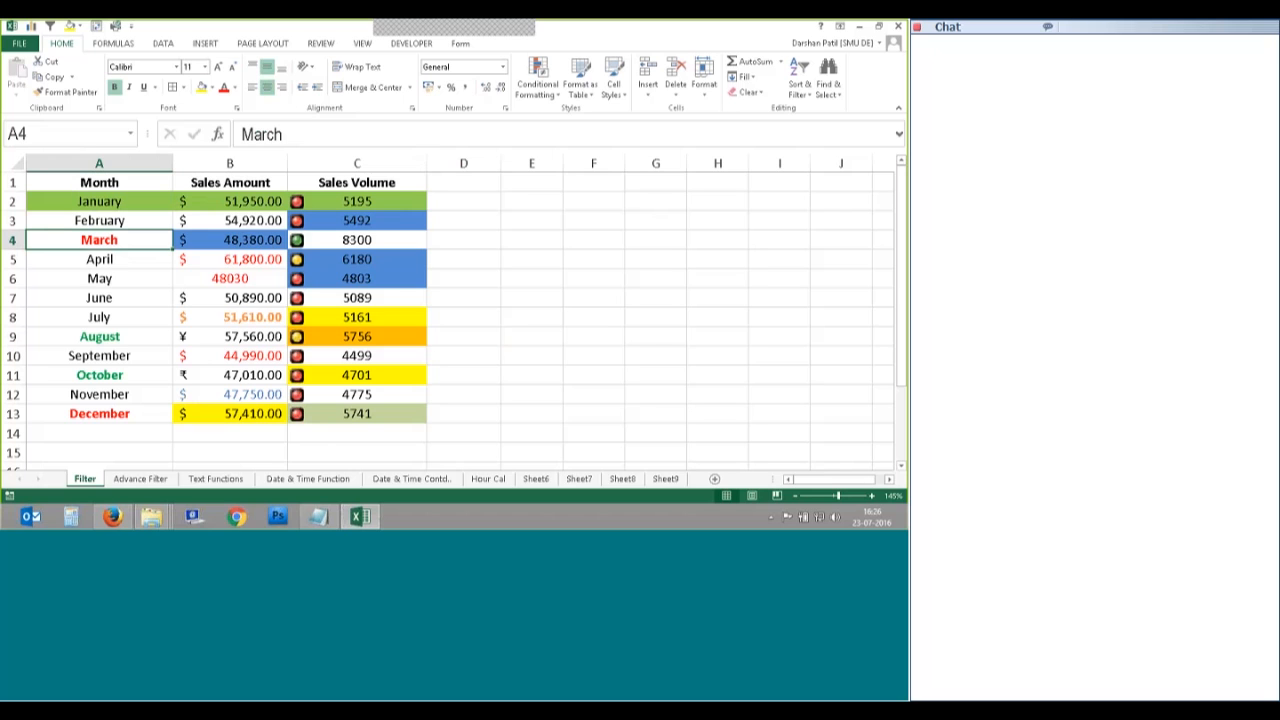
Step: Add filter dropdowns to the Month, Sales Amount and Sales Volume headers of A1:C13
left_click_drag(99, 183, 387, 407)
left_click(808, 90)
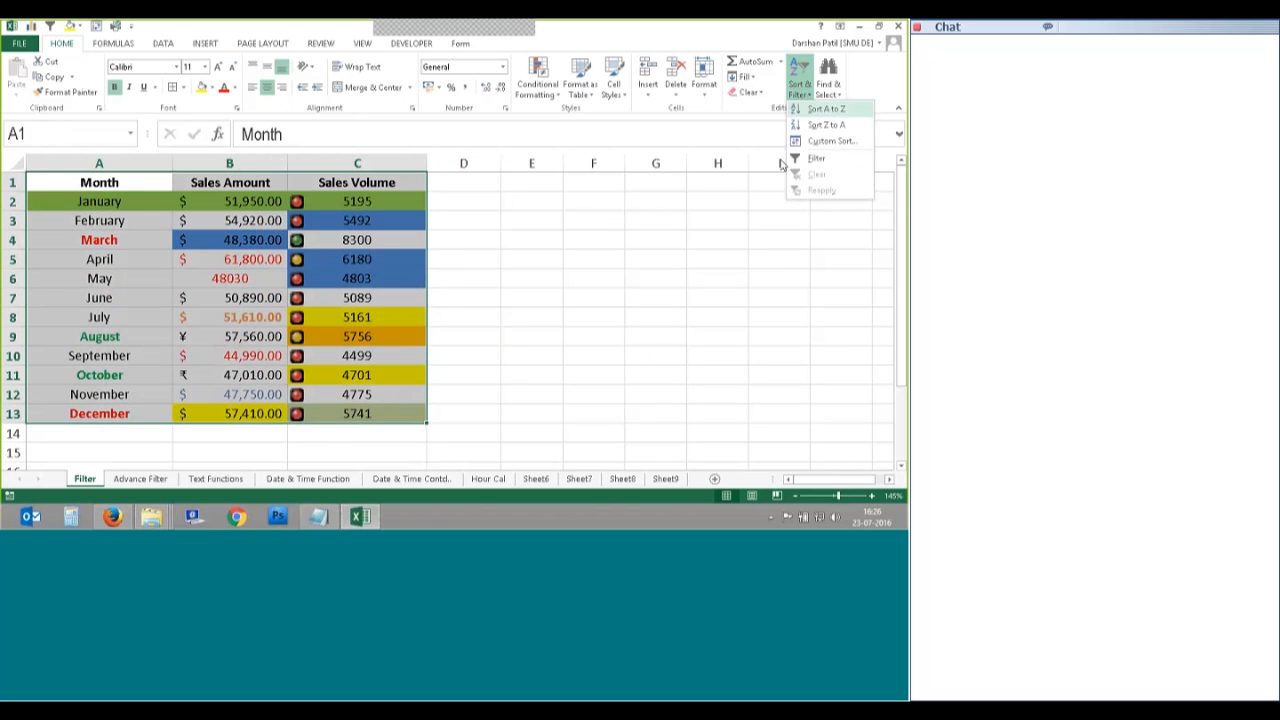
left_click(812, 158)
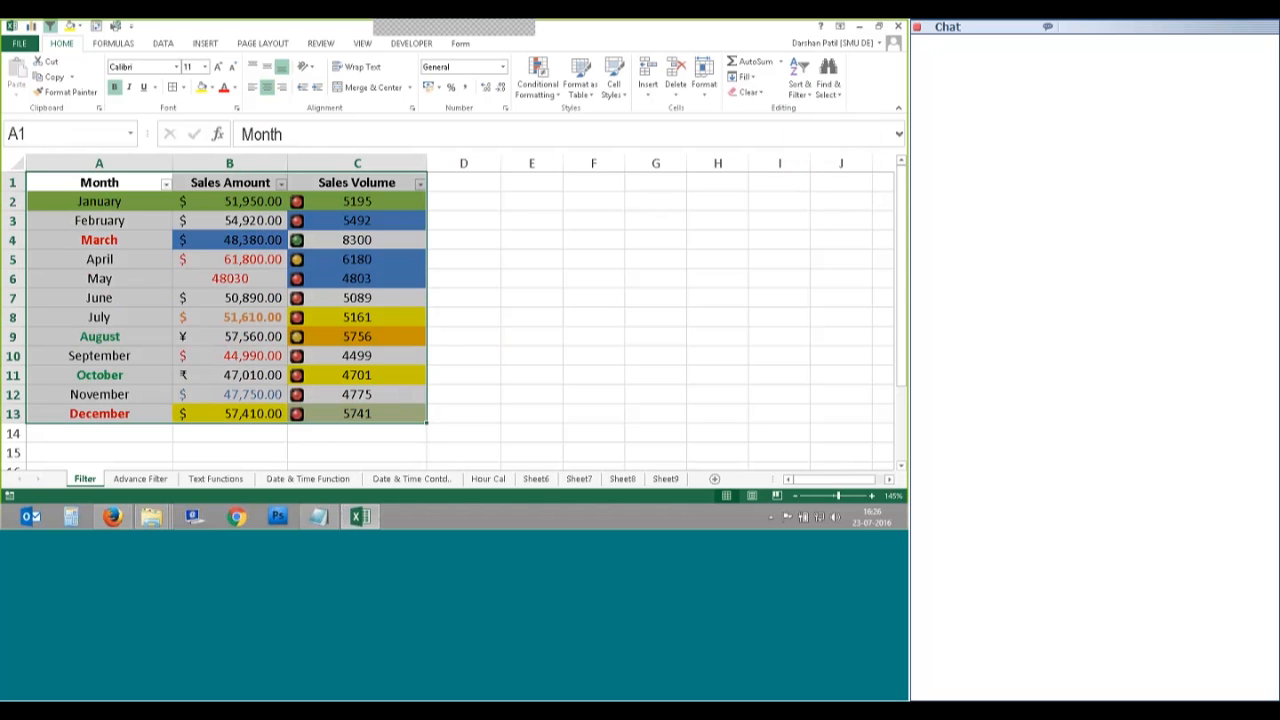
left_click(797, 95)
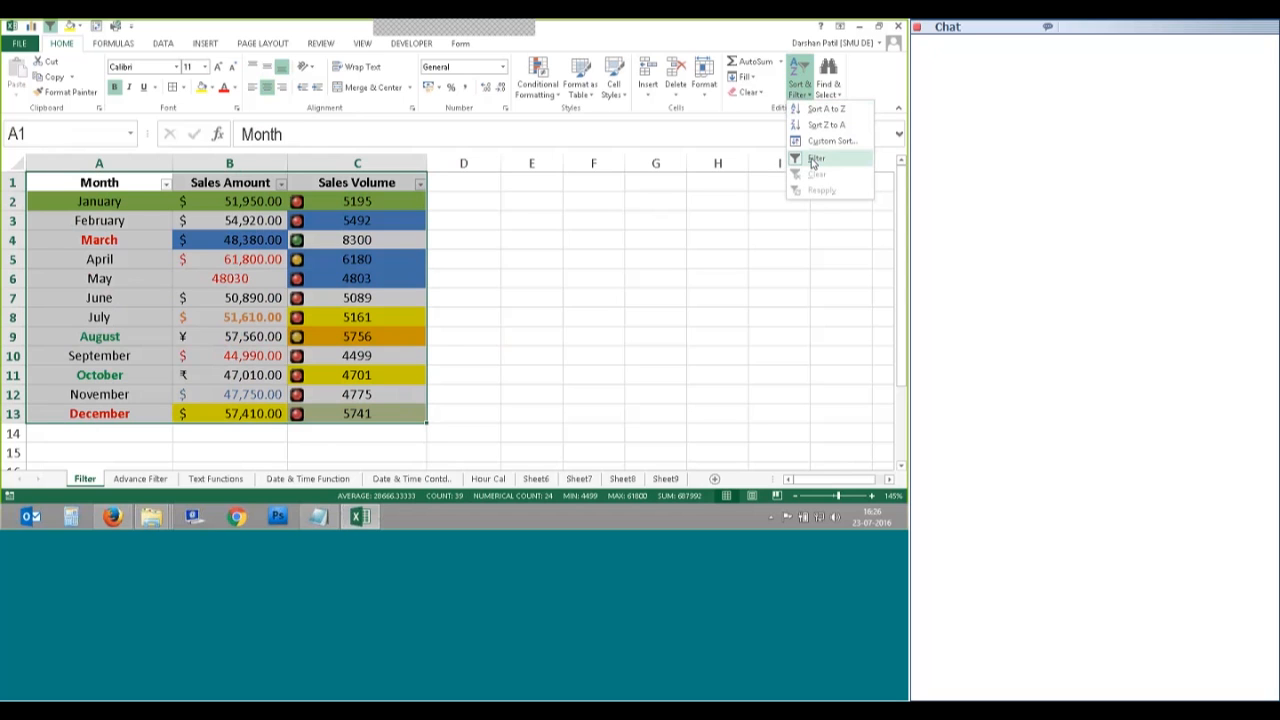
left_click(480, 266)
left_click(489, 264)
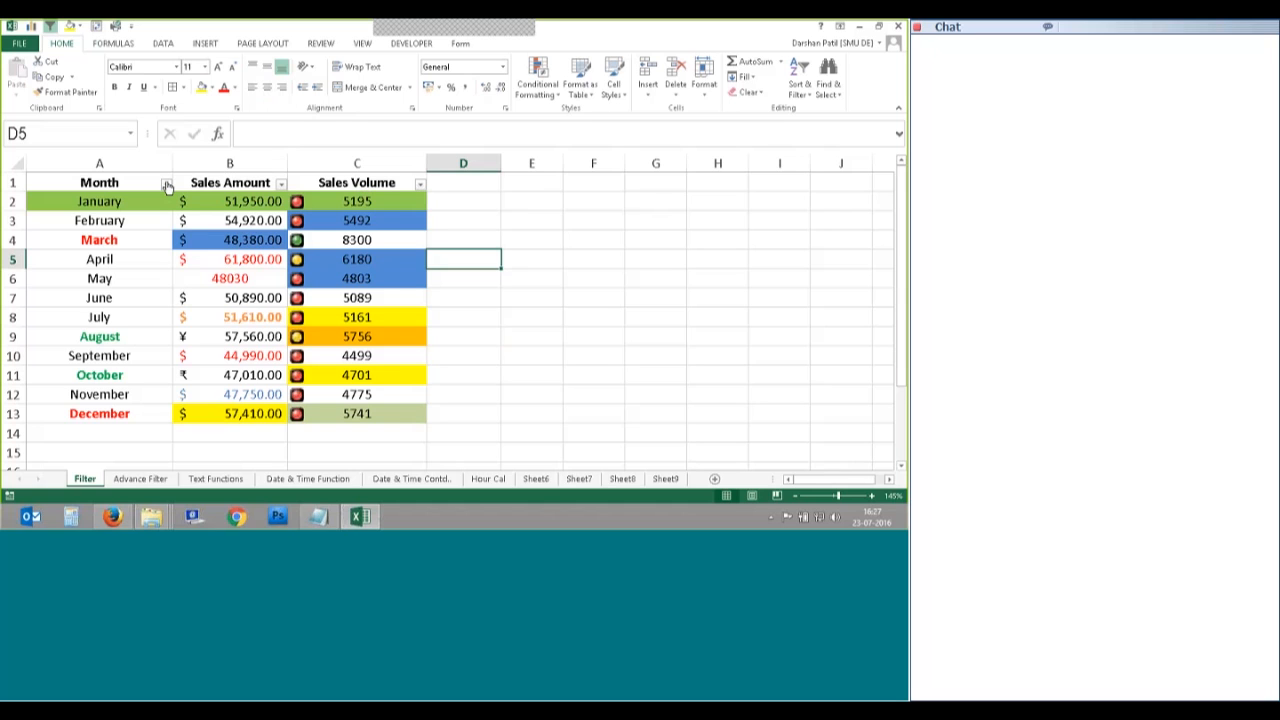
left_click(167, 184)
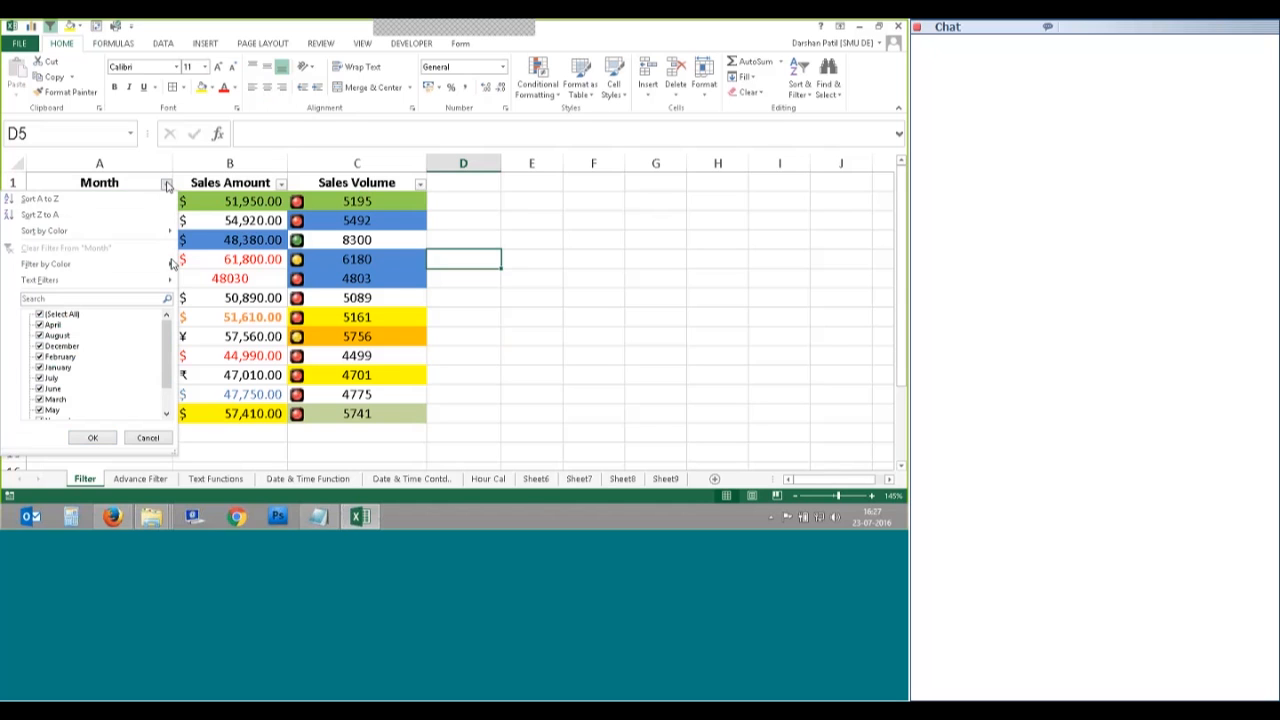
key("Escape")
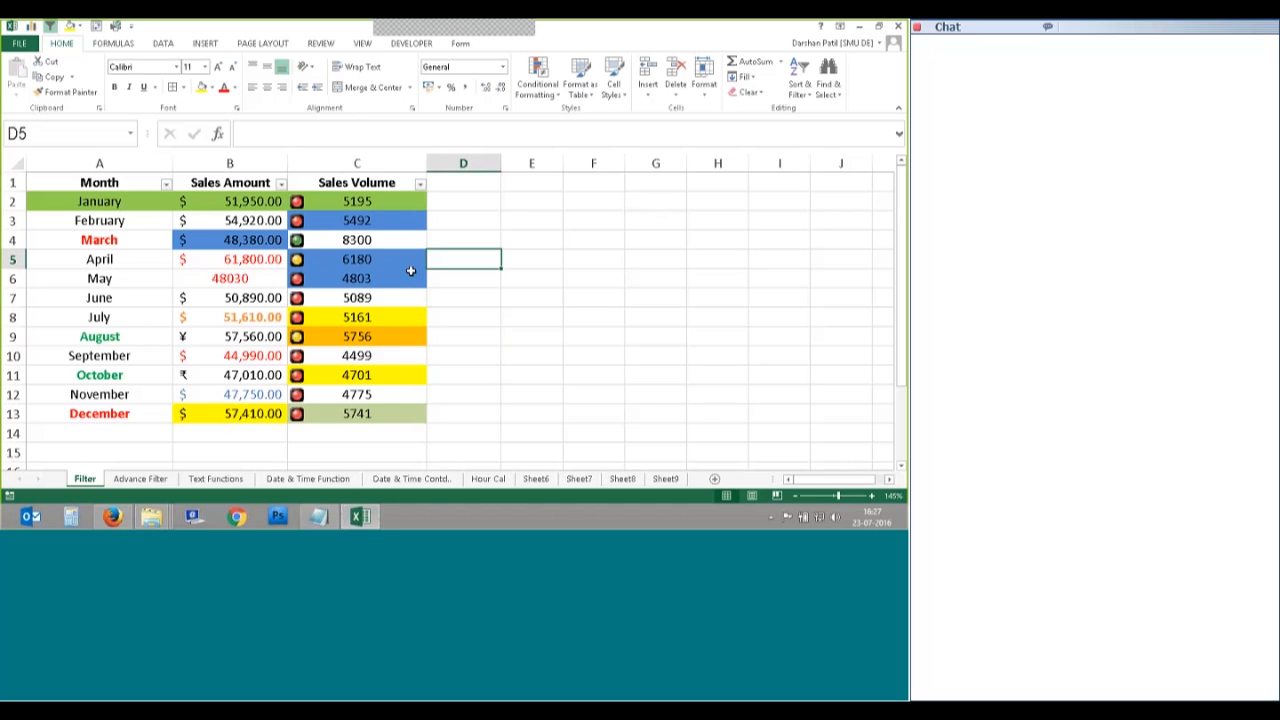
left_click(167, 186)
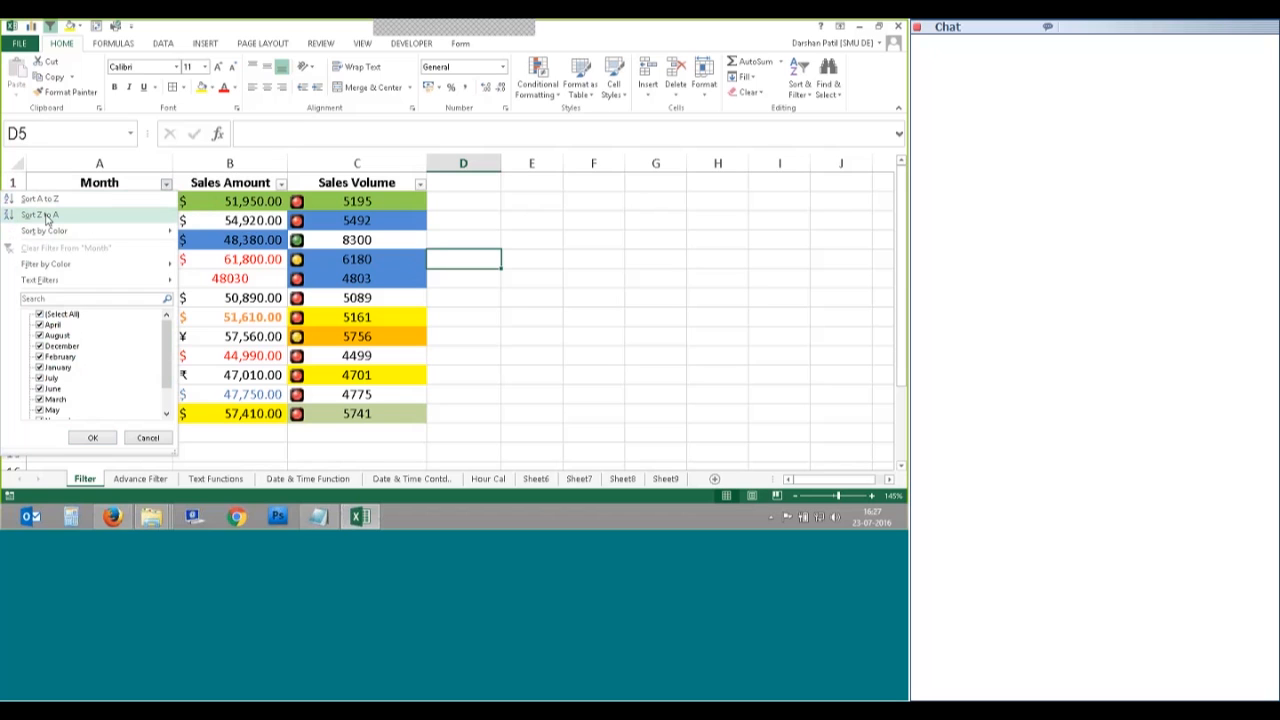
mouse_move(46, 239)
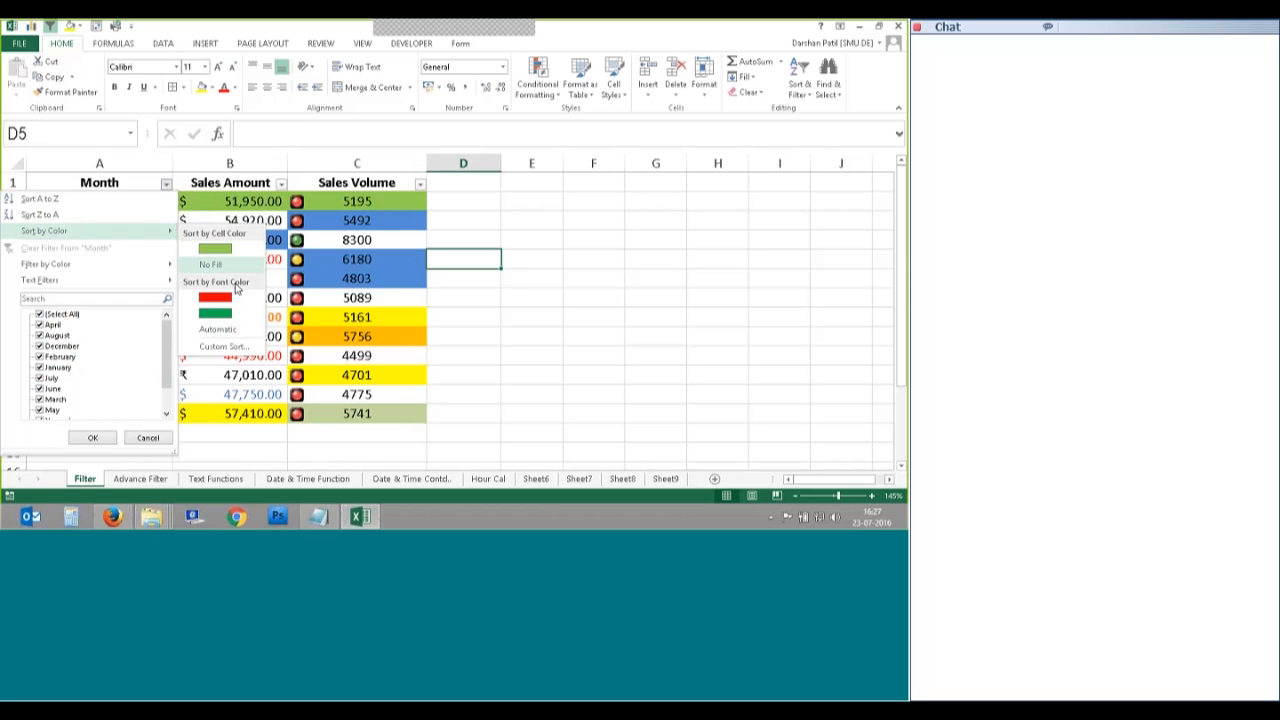
left_click(292, 300)
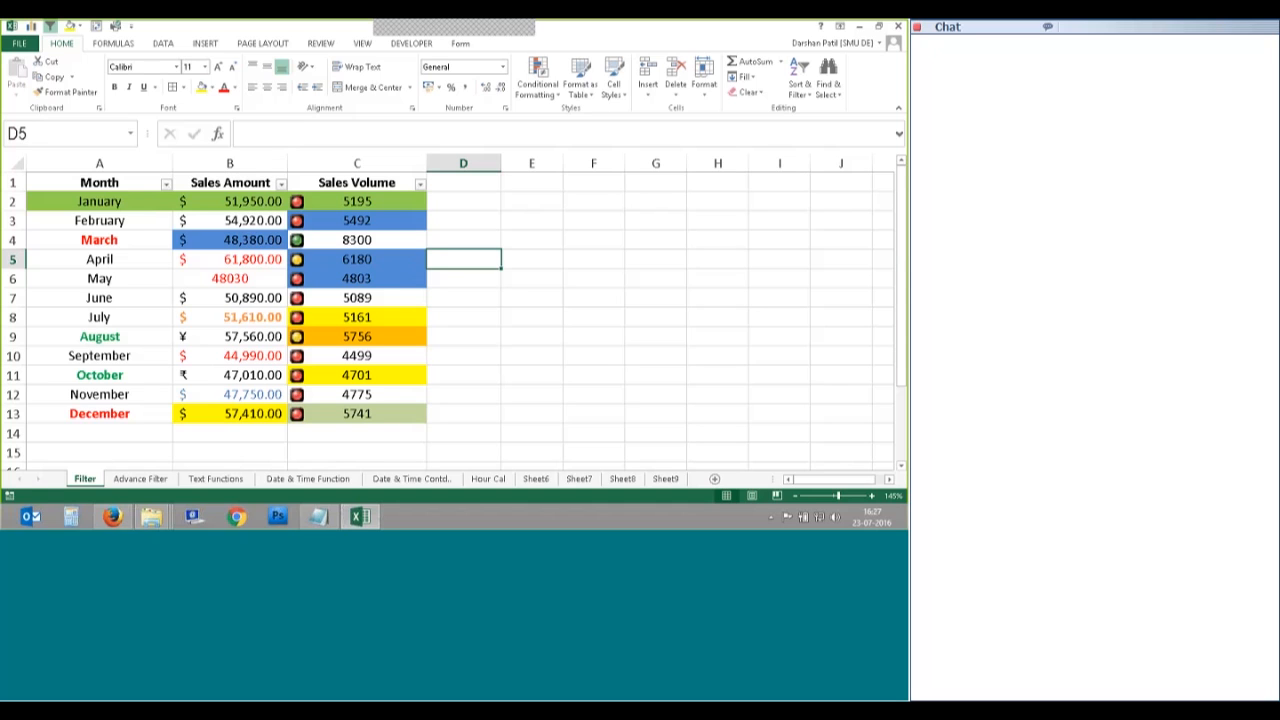
Step: Sort Month A to Z, then reverse it Z to A, September down to April
left_click(166, 184)
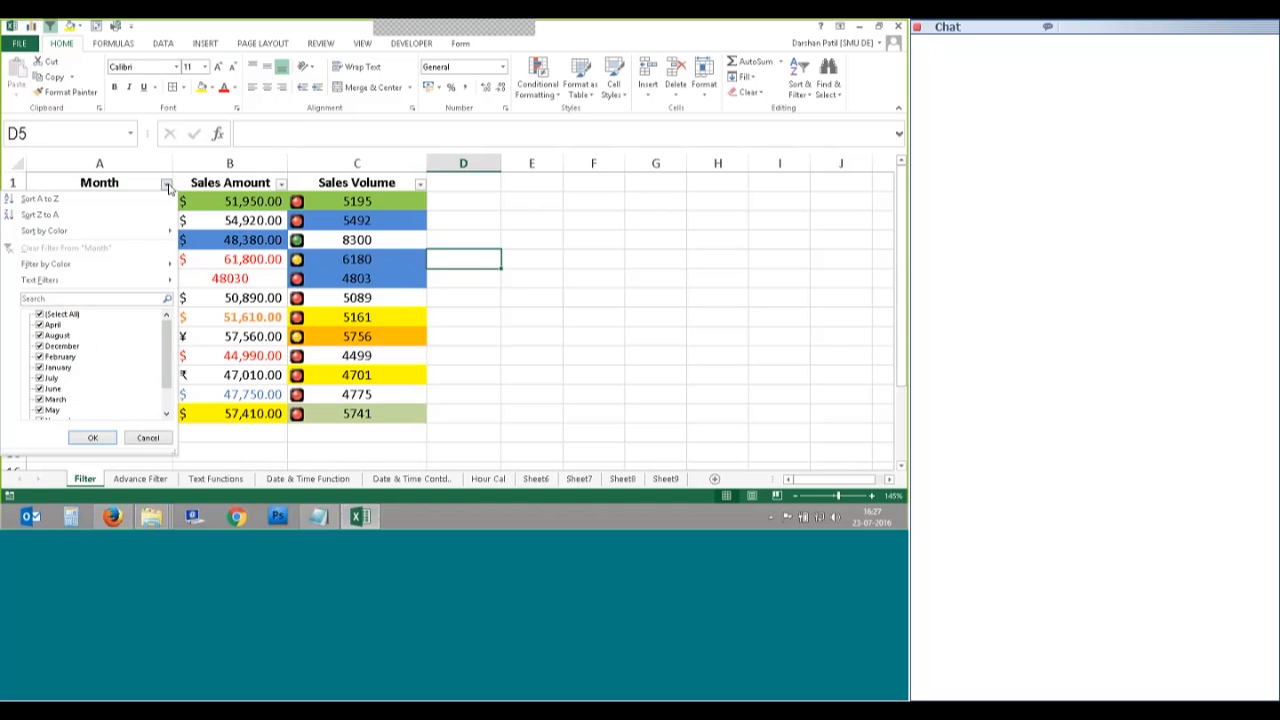
left_click(68, 203)
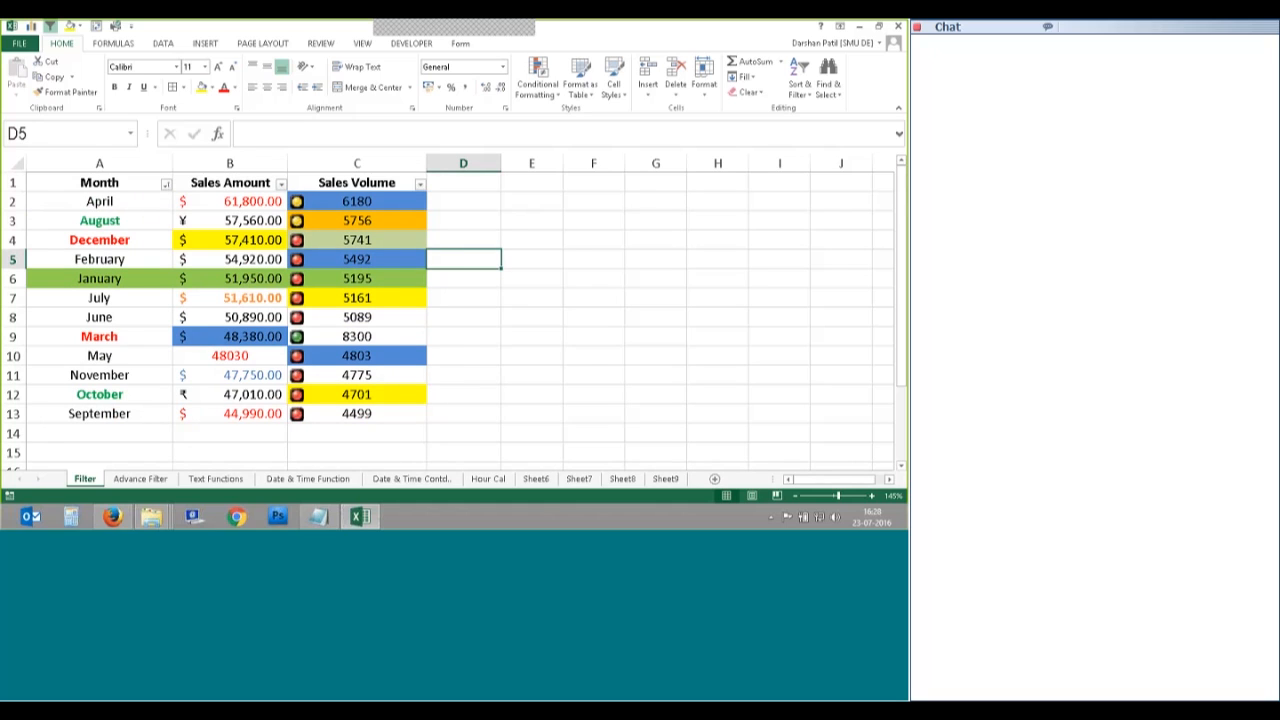
left_click(165, 183)
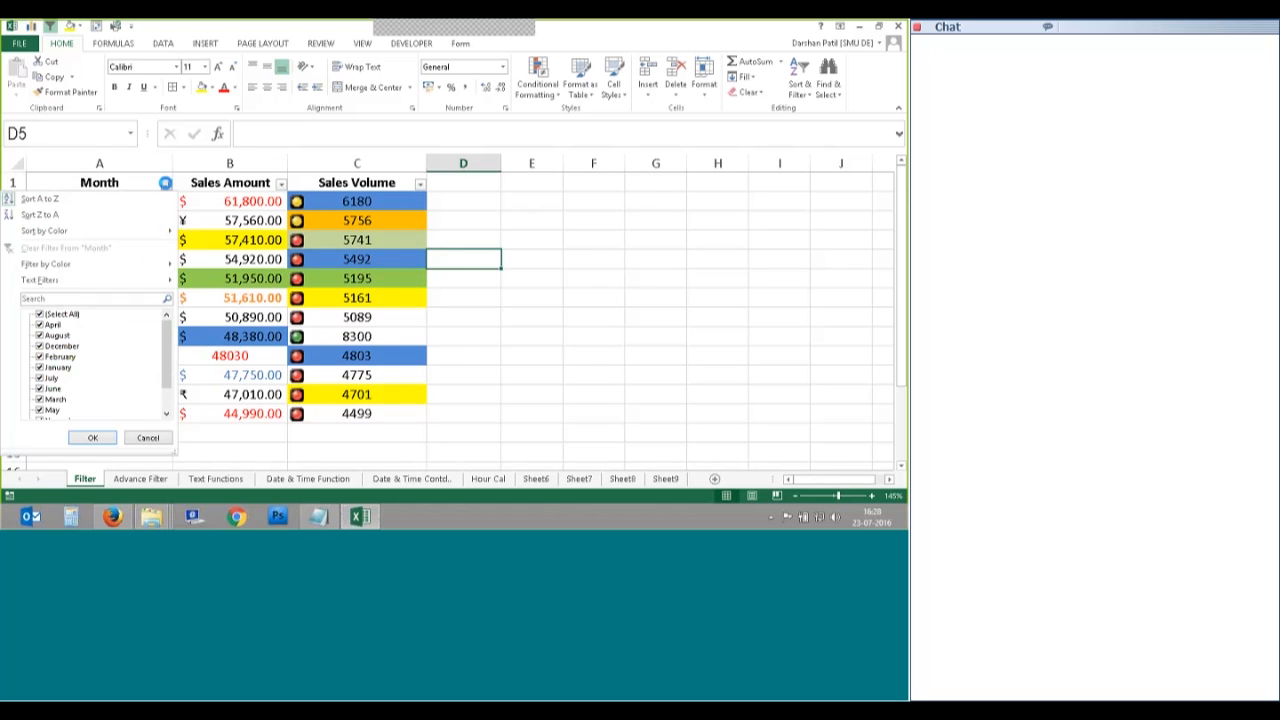
left_click(55, 216)
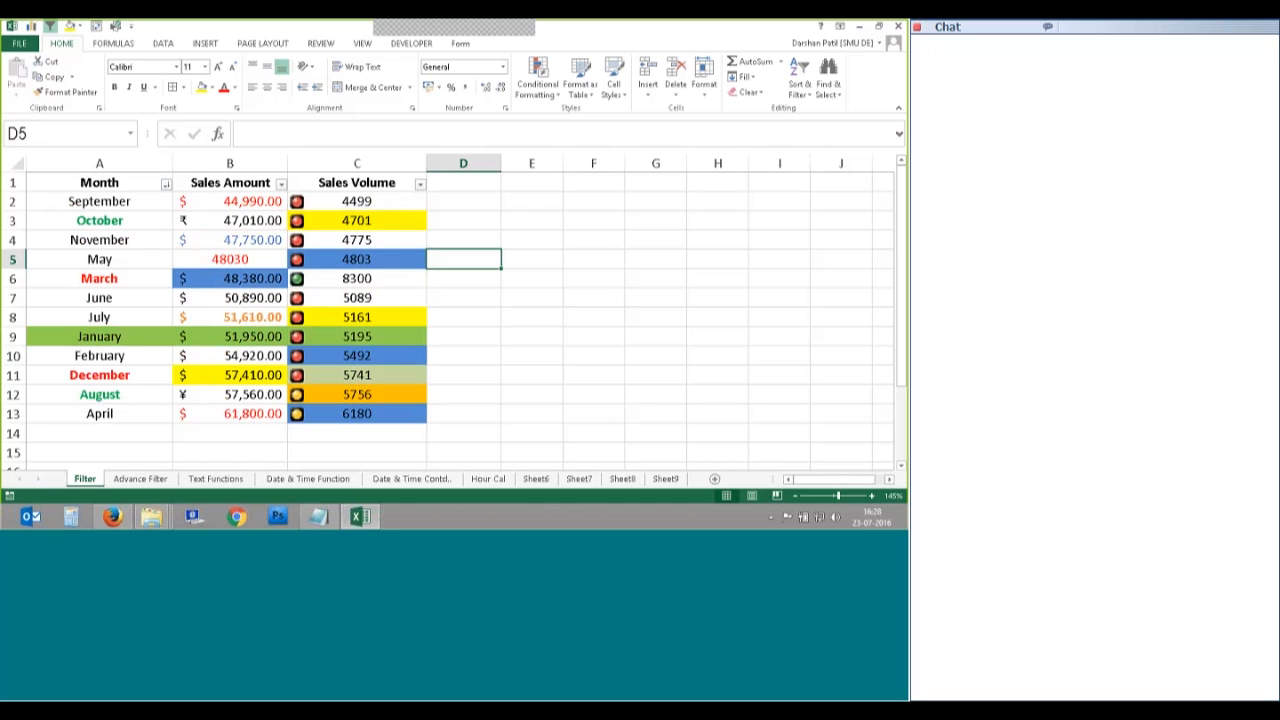
Step: Sort the Month column by green cell colour so January comes first, then select A2
left_click(166, 185)
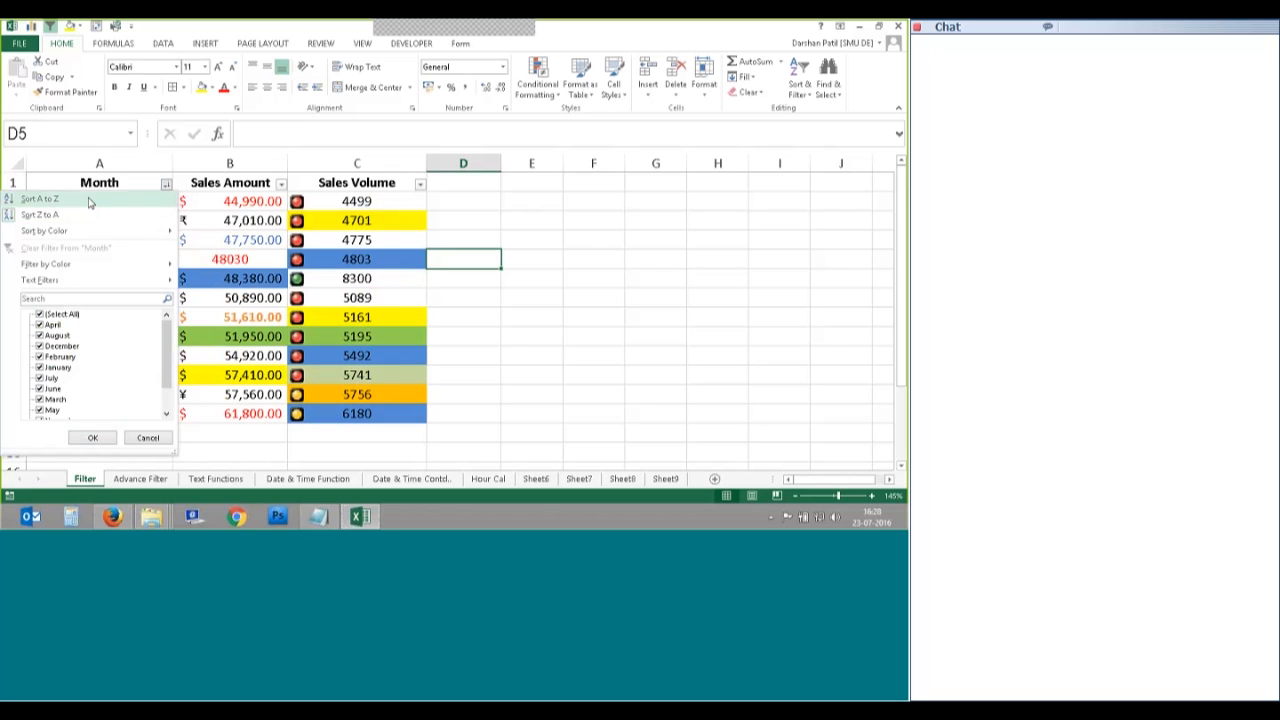
mouse_move(94, 236)
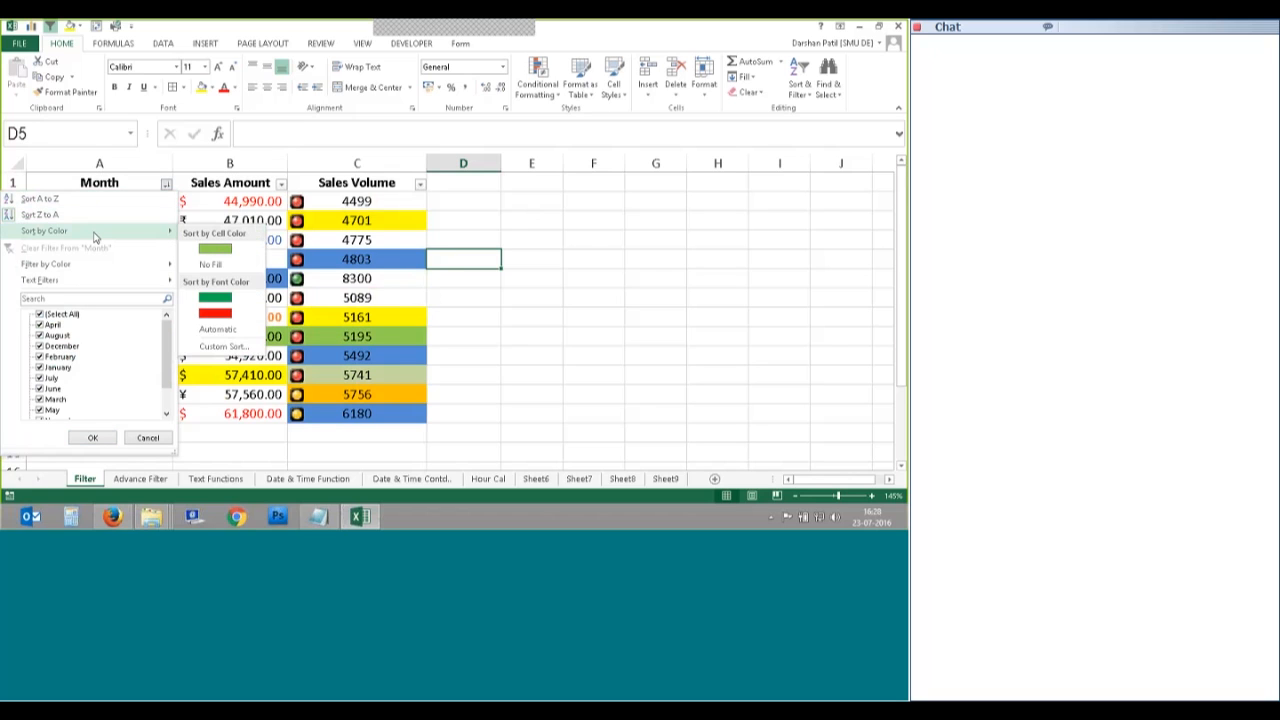
left_click(215, 251)
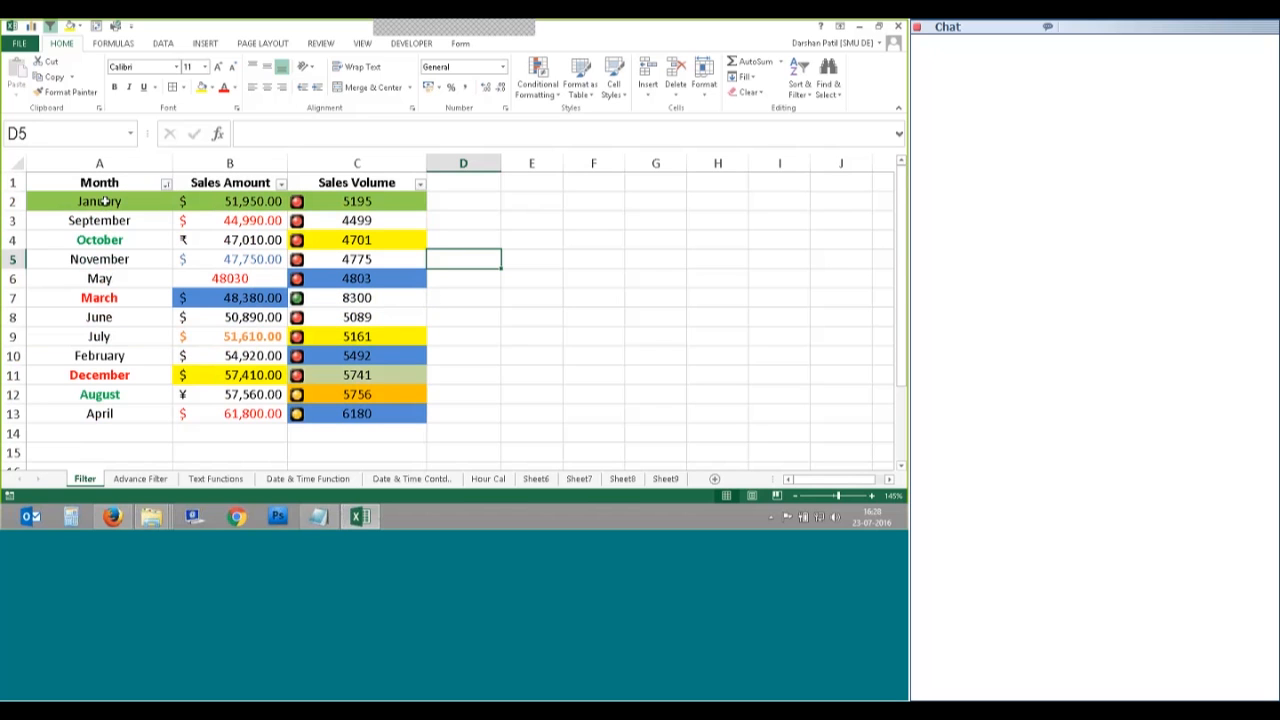
left_click(104, 201)
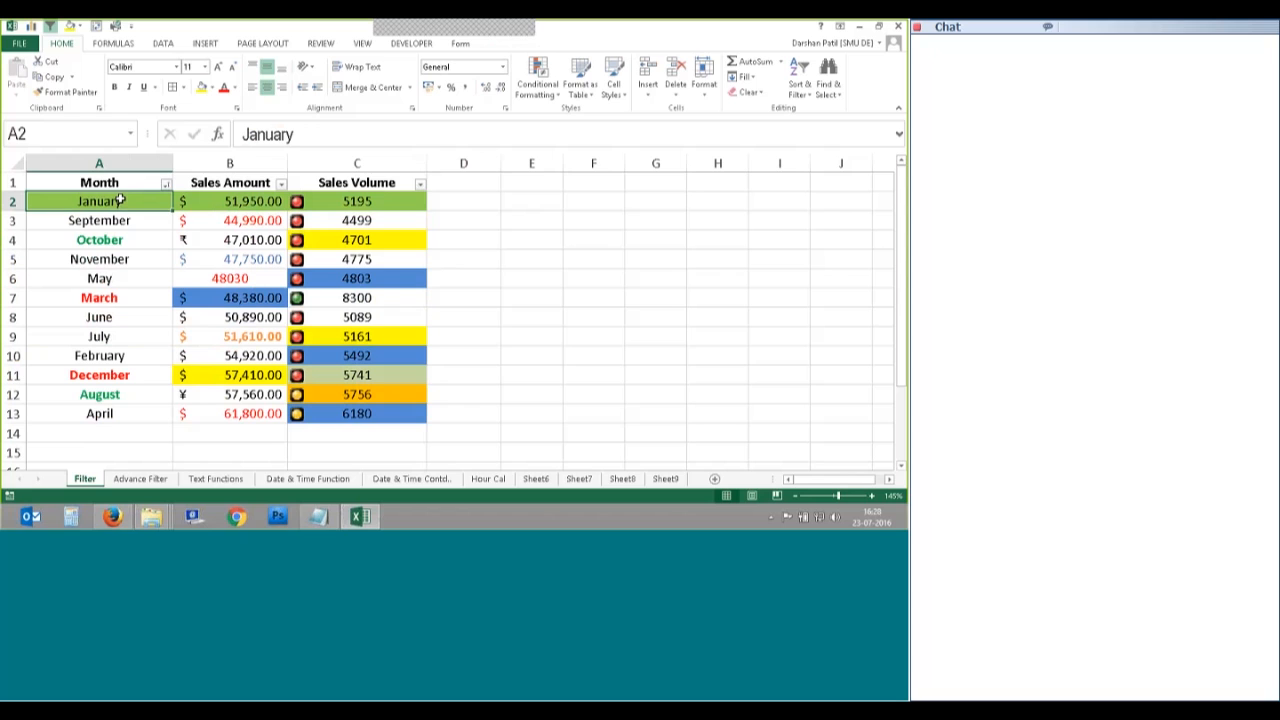
Step: Sort Month by red font colour so March and December move to the top
left_click(166, 184)
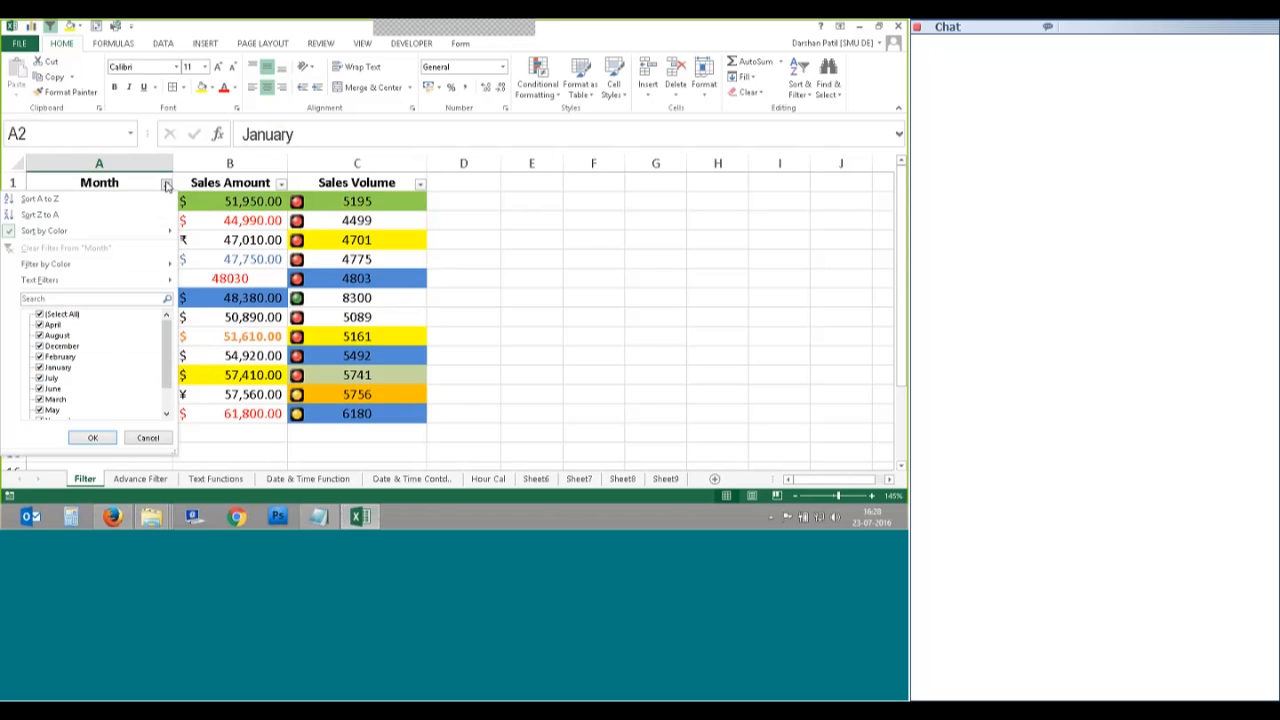
mouse_move(162, 234)
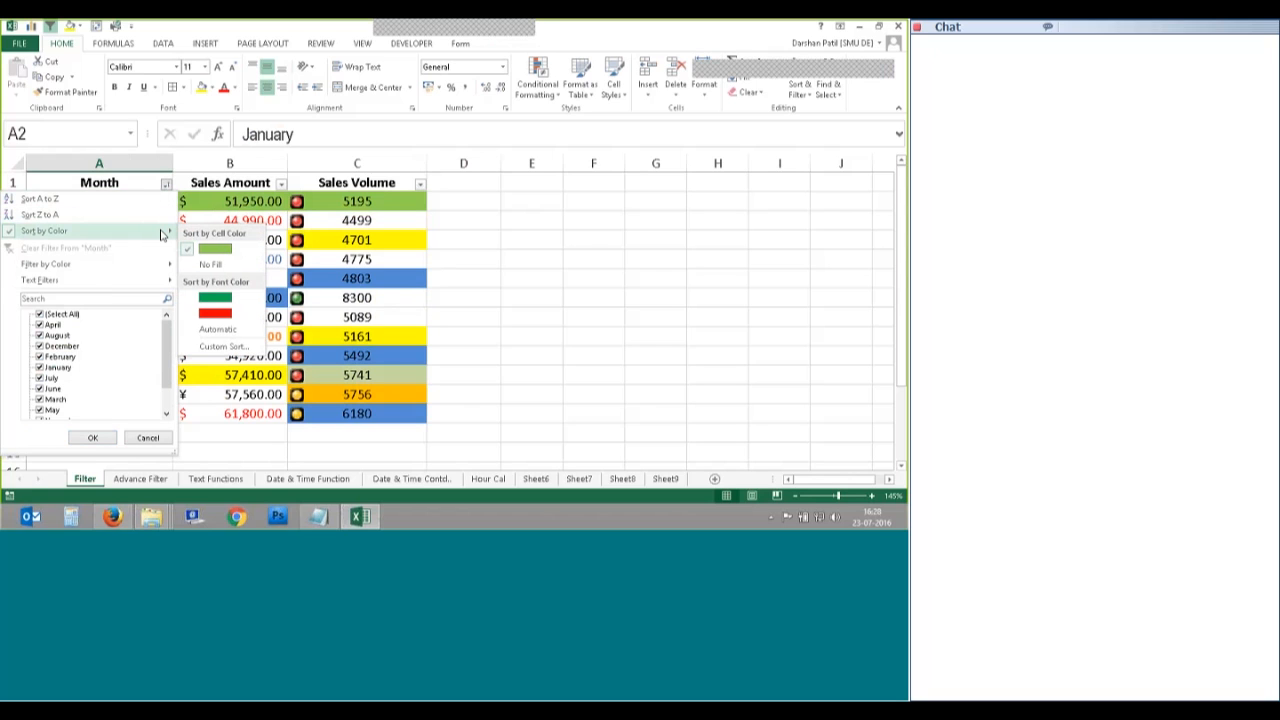
left_click(215, 313)
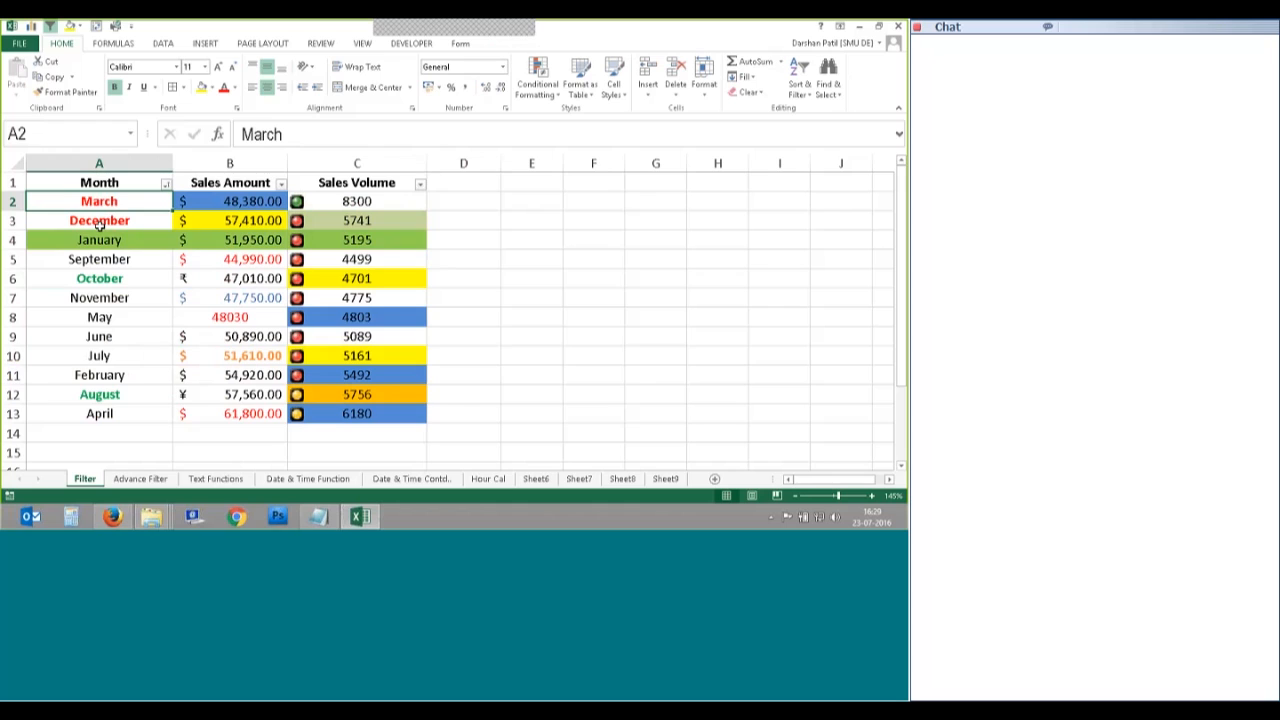
Step: Start an Equals text filter on the Month column and nudge the Custom AutoFilter window left
left_click(166, 185)
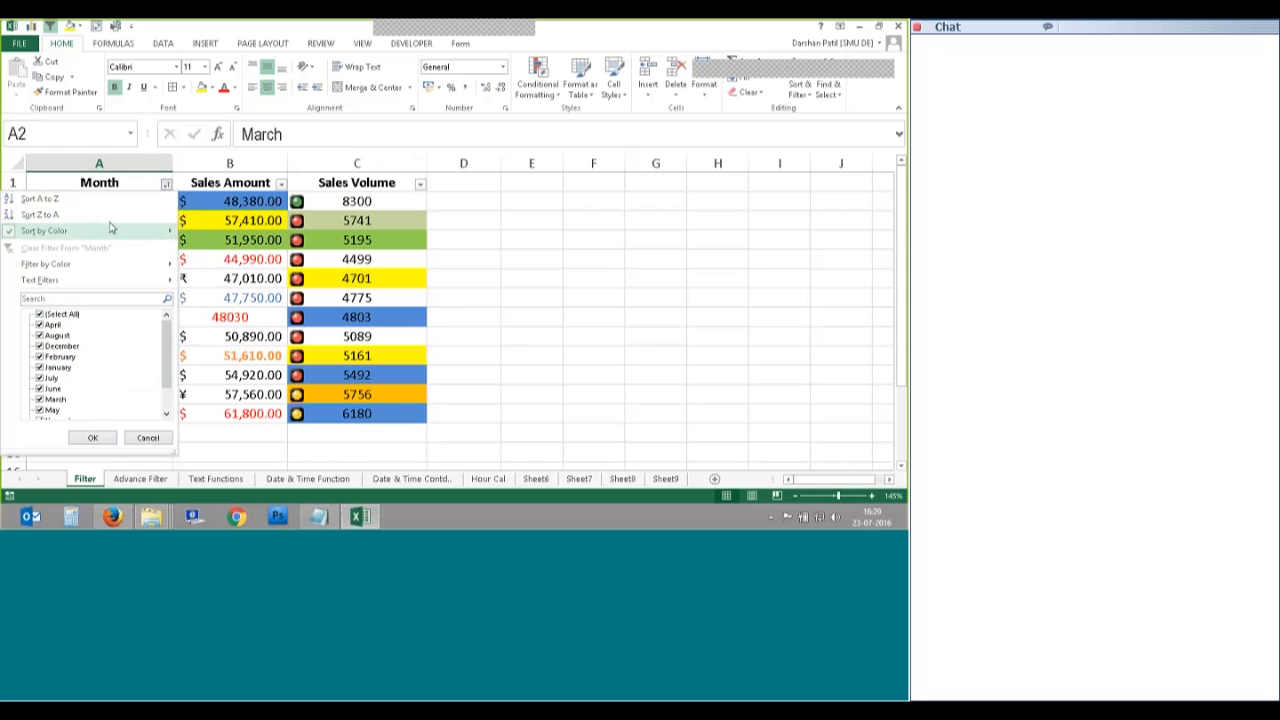
mouse_move(105, 234)
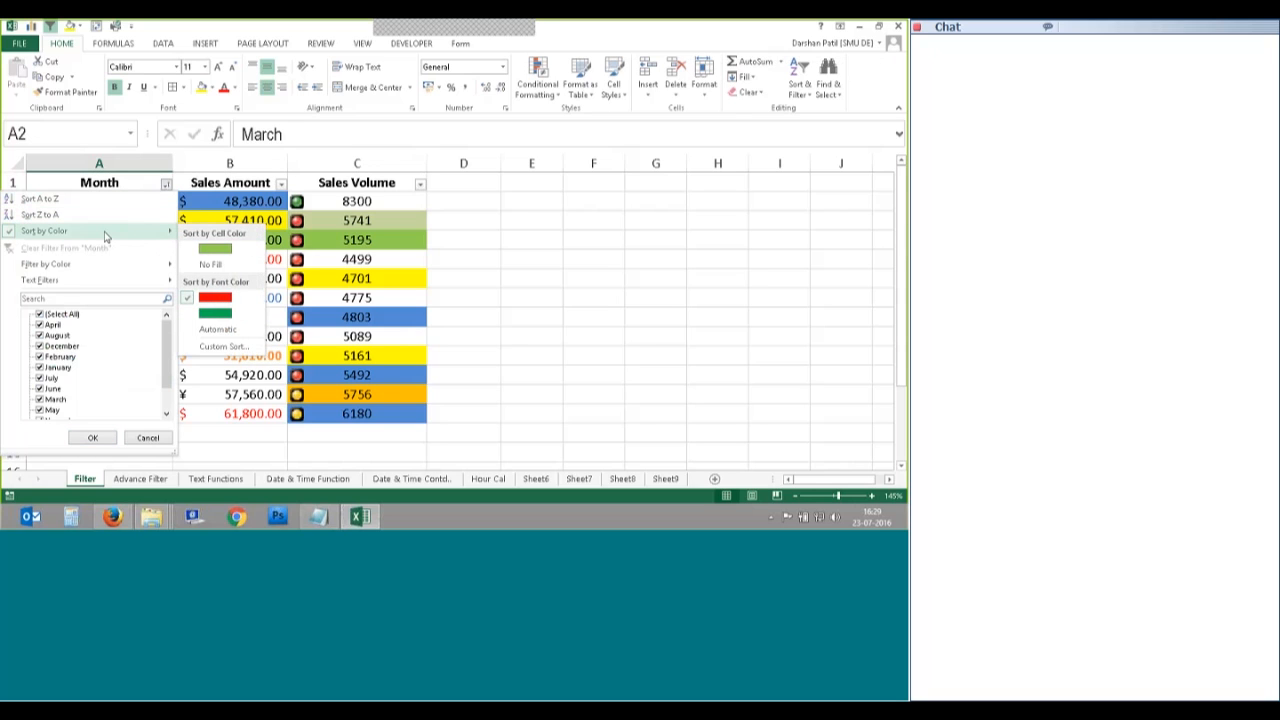
mouse_move(63, 277)
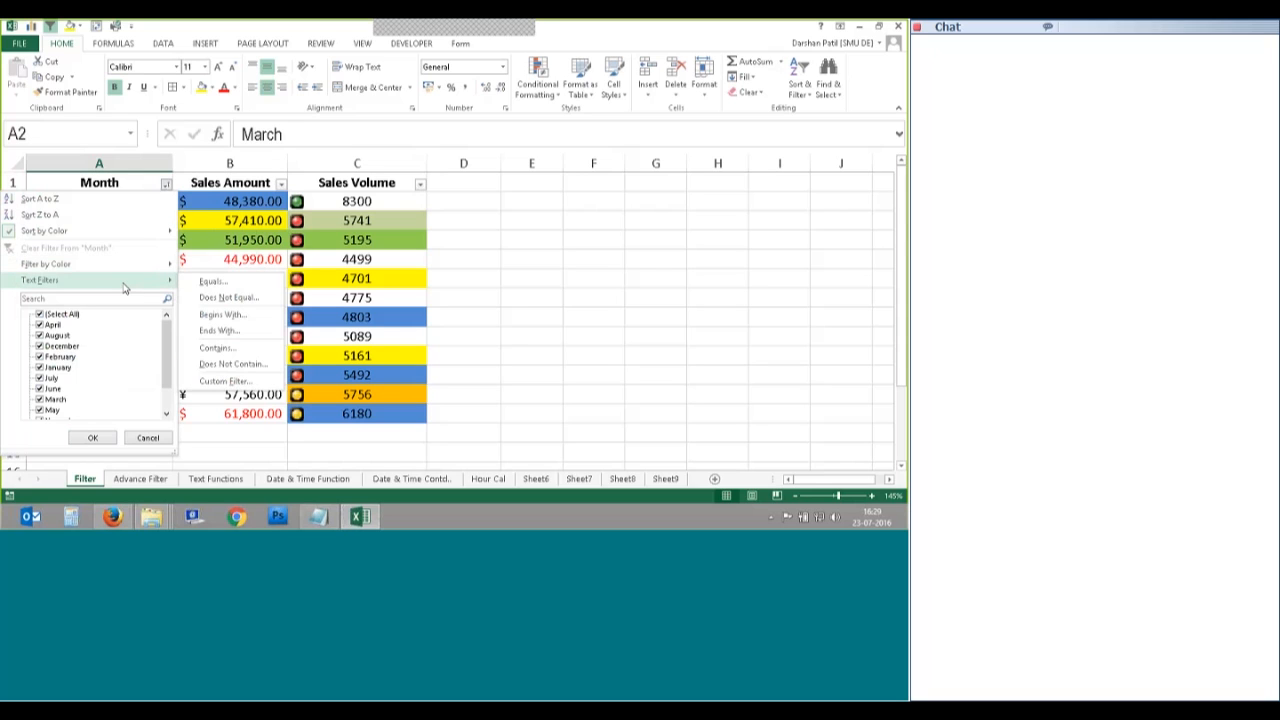
left_click(215, 283)
left_click_drag(551, 195, 506, 195)
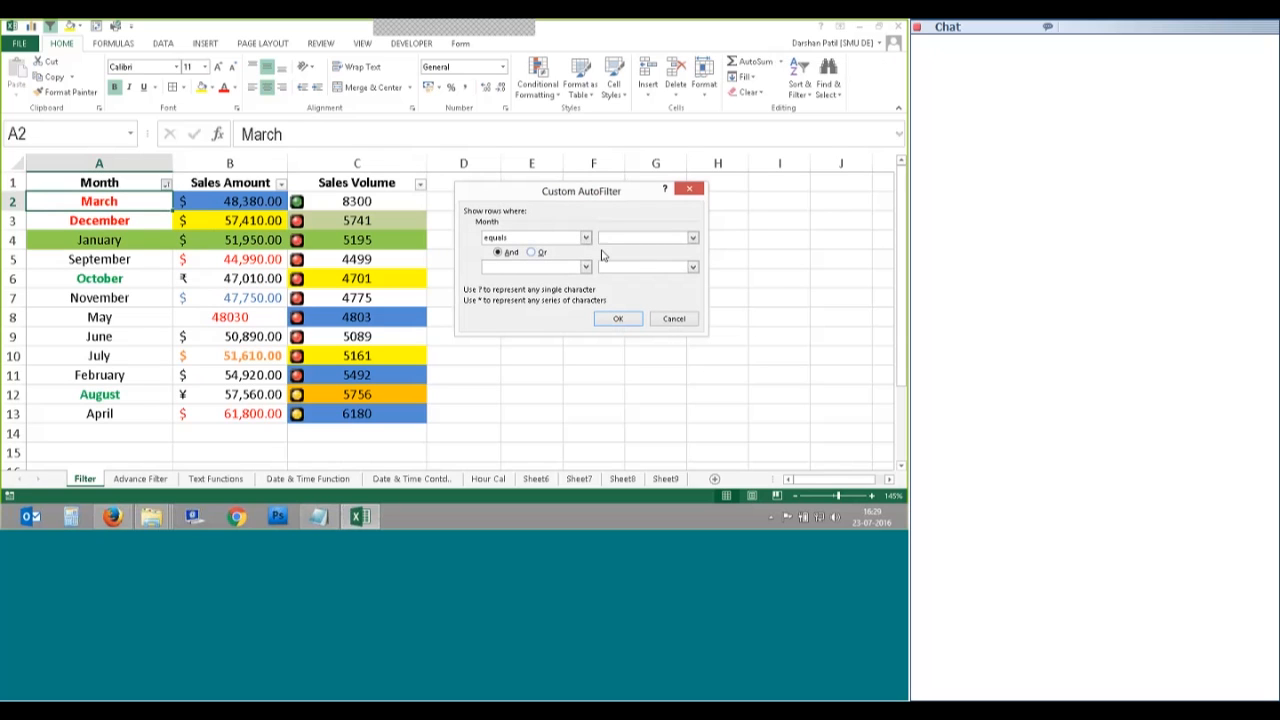
Step: Filter Month to 'equals February' And 'equals January', leaving 0 of 12 records
left_click(692, 238)
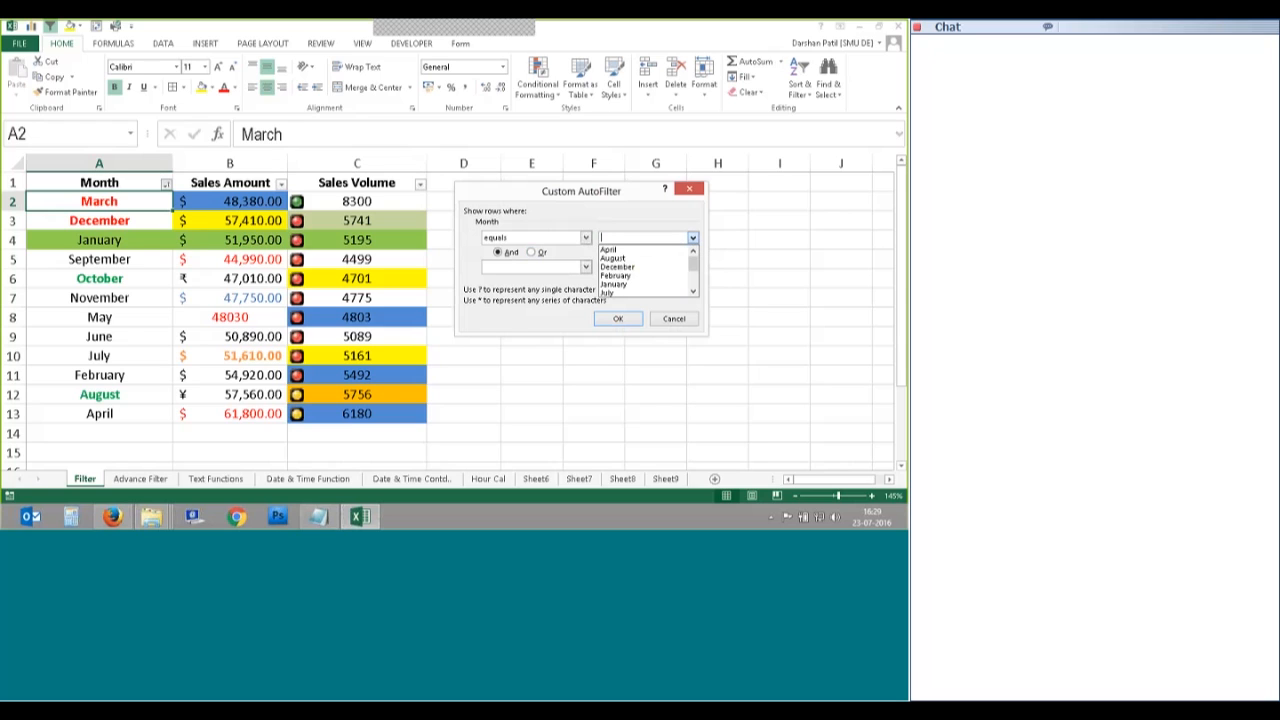
scroll(694, 265, "down", 1)
scroll(694, 265, "up", 1)
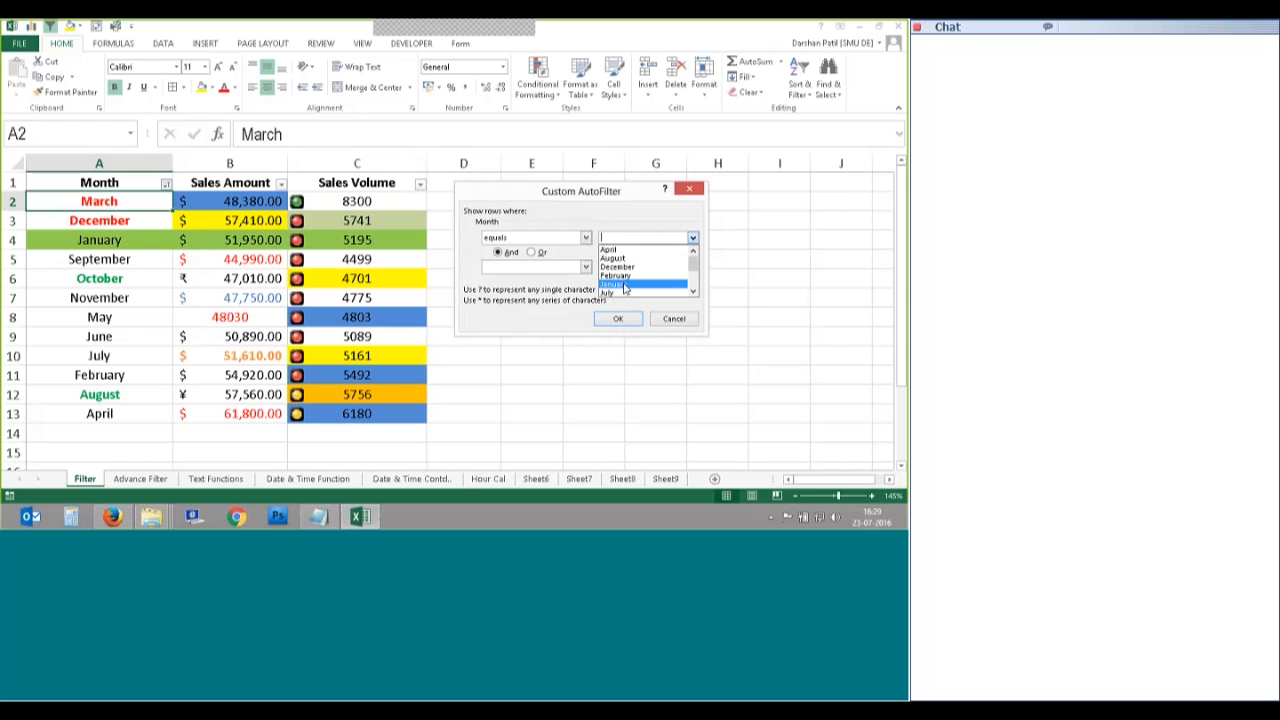
left_click(626, 279)
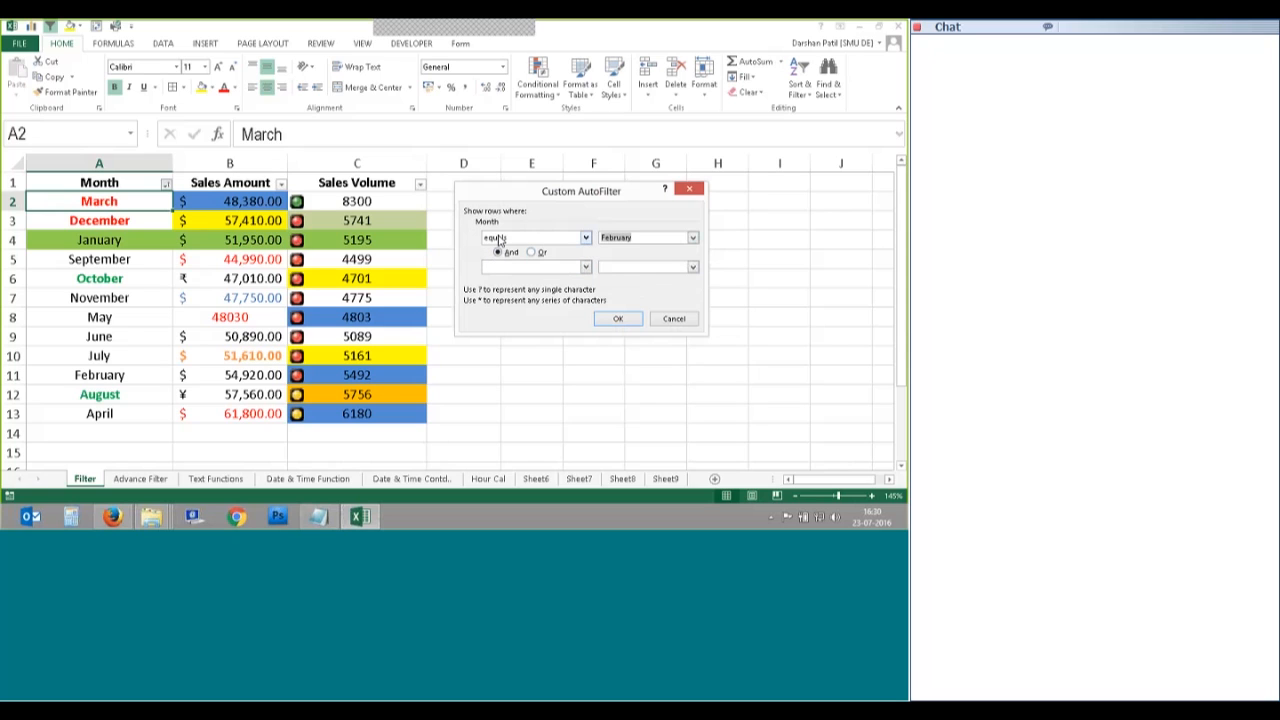
left_click(516, 267)
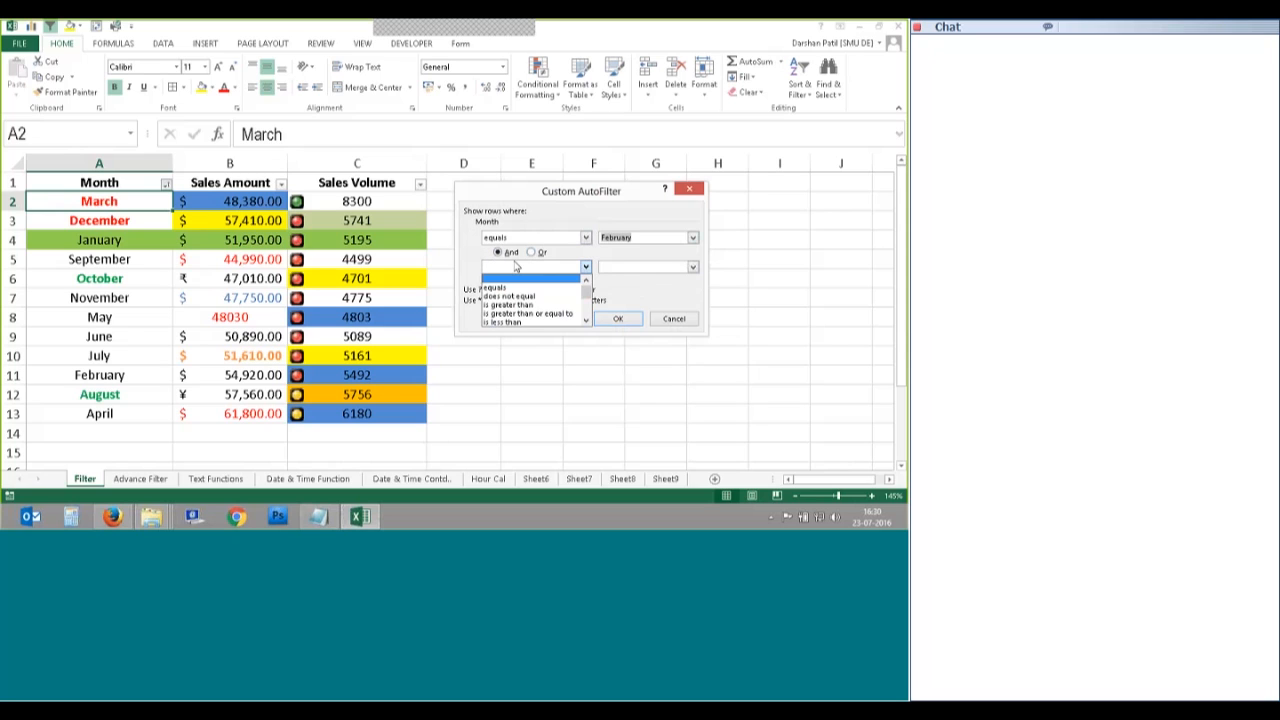
left_click(510, 288)
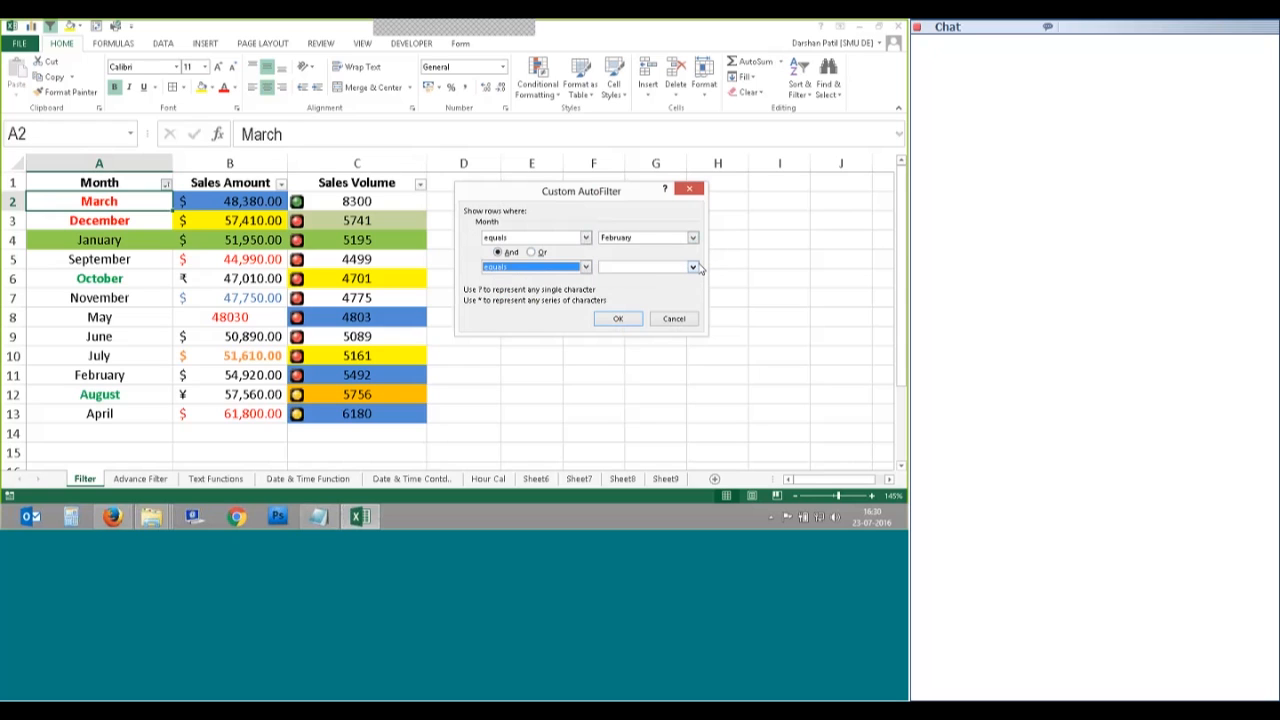
key("Tab")
left_click(692, 267)
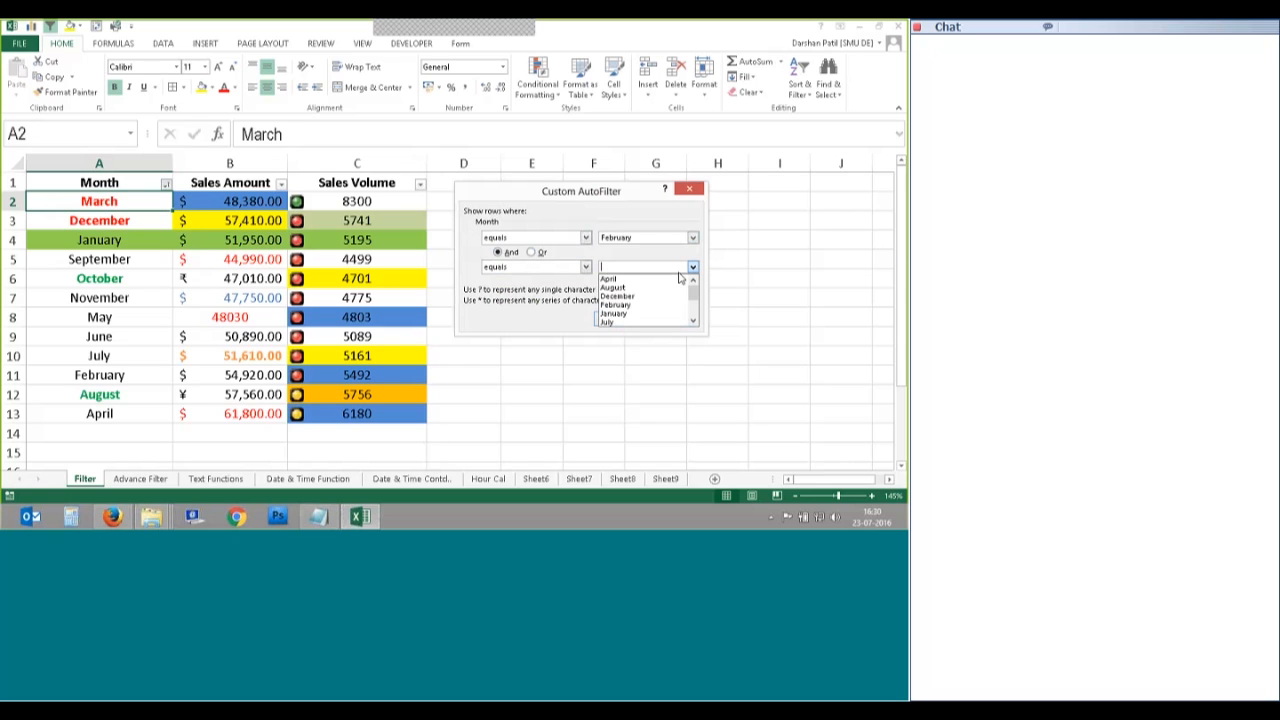
left_click(674, 302)
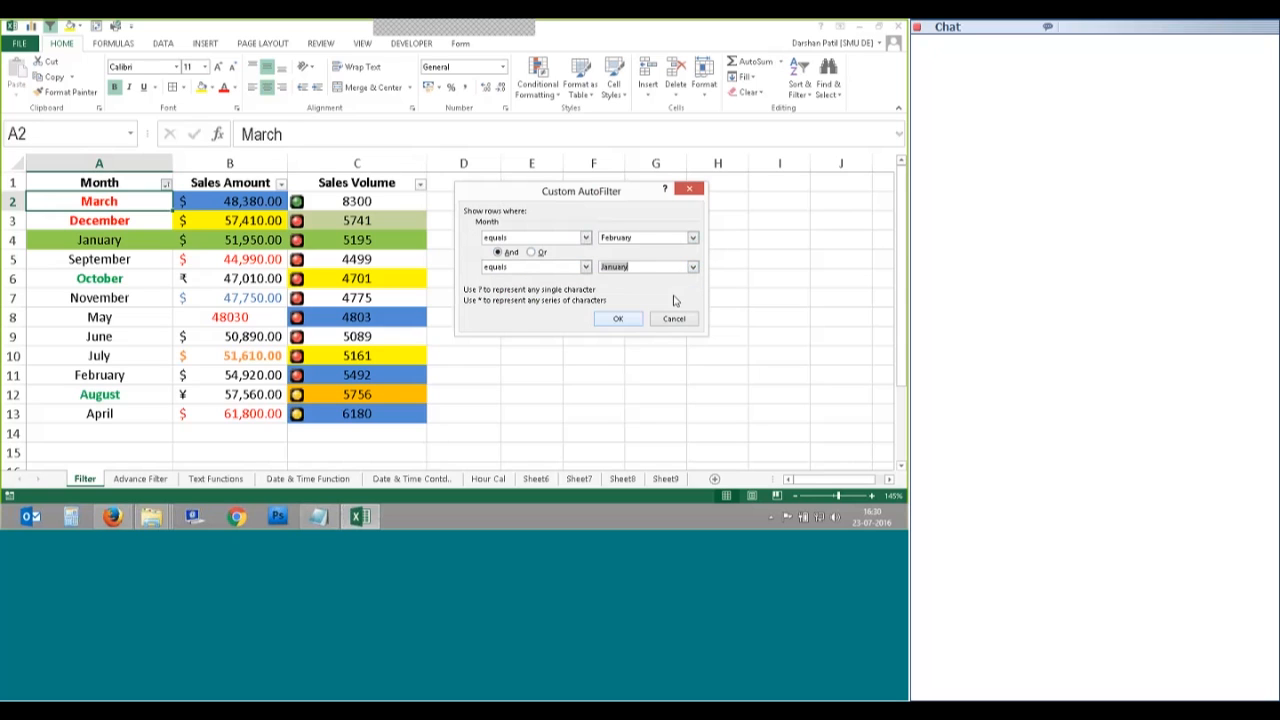
left_click(613, 318)
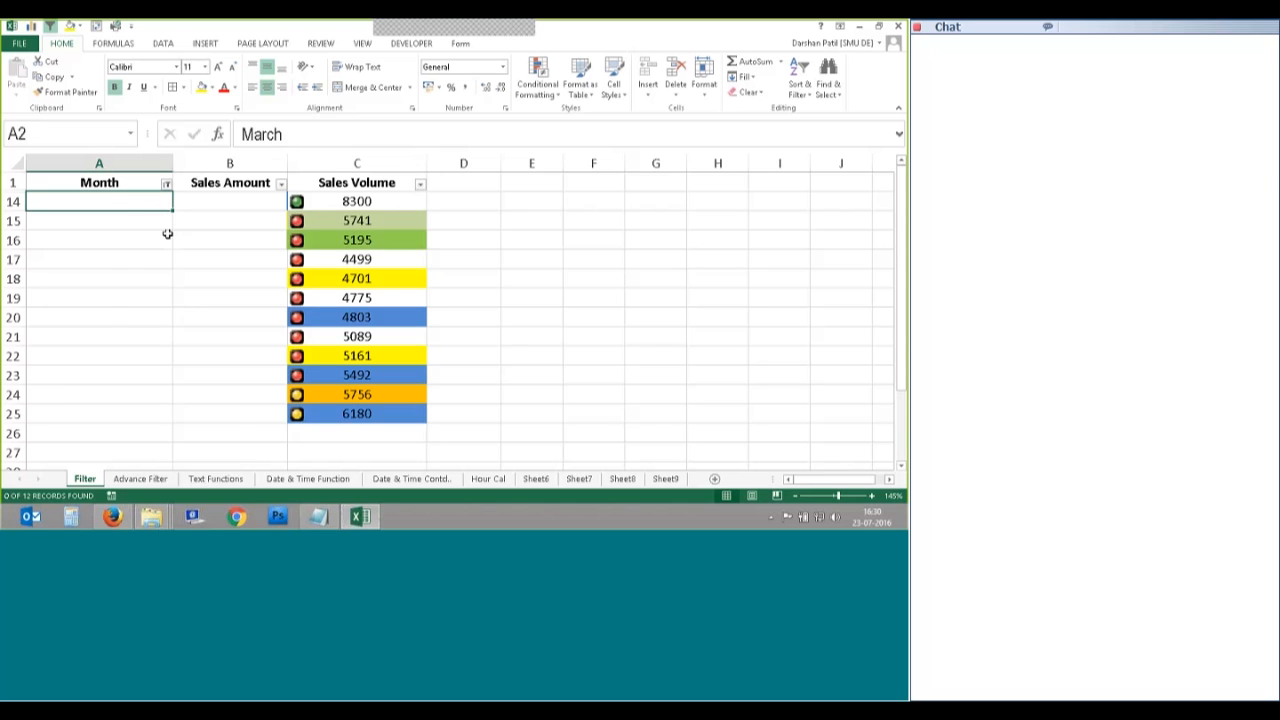
Step: Filter Month to 'equals August' Or 'equals December', showing 2 of 12 records
left_click(166, 185)
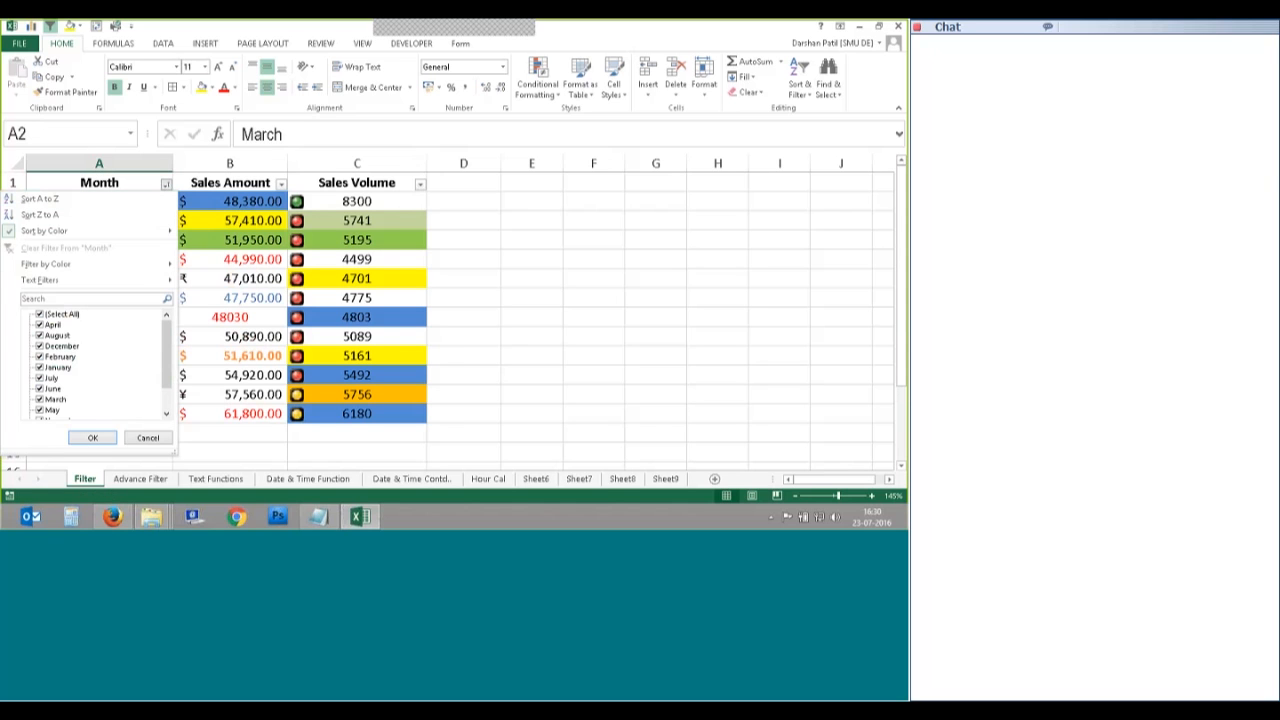
left_click(205, 284)
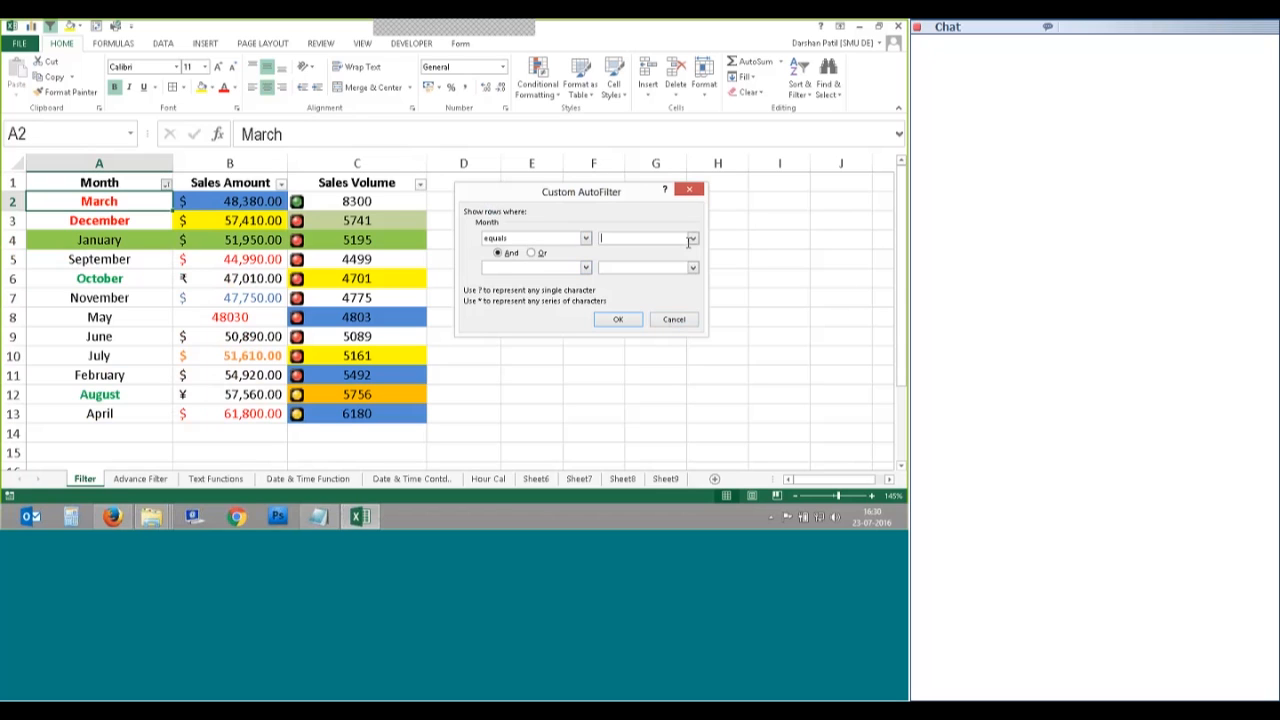
left_click(692, 238)
left_click(661, 259)
left_click(531, 253)
left_click(585, 267)
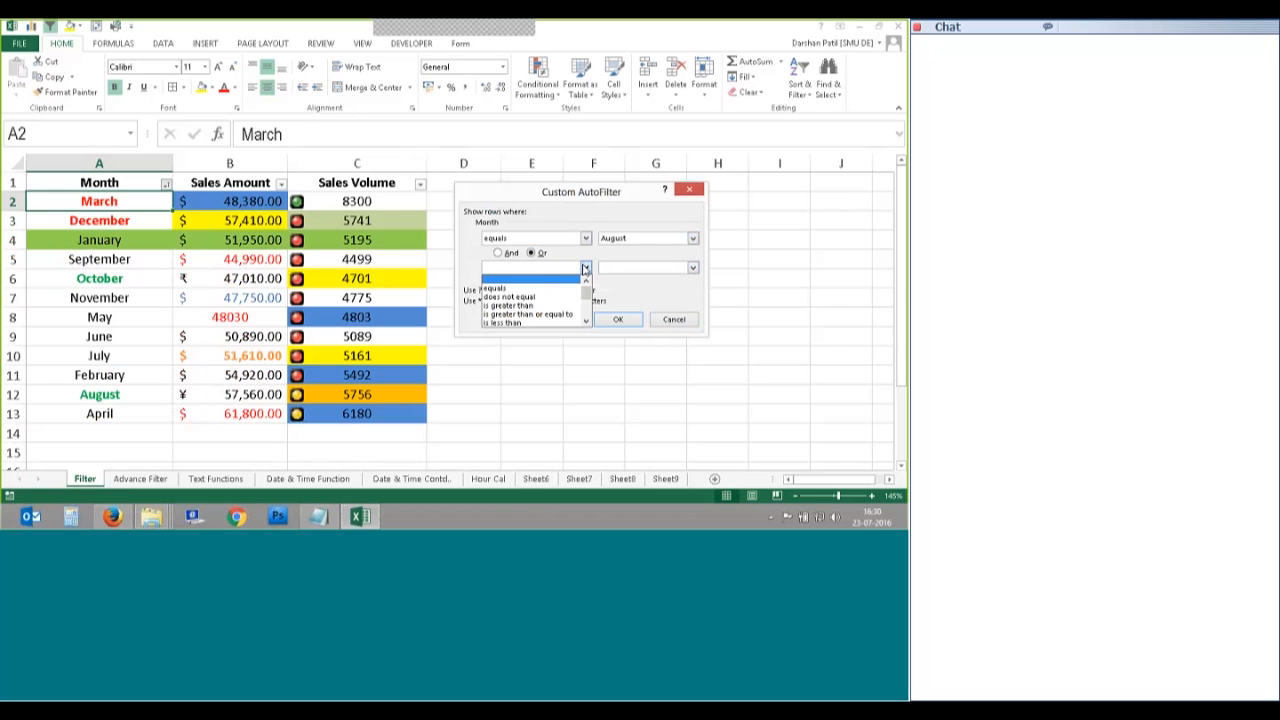
left_click(505, 288)
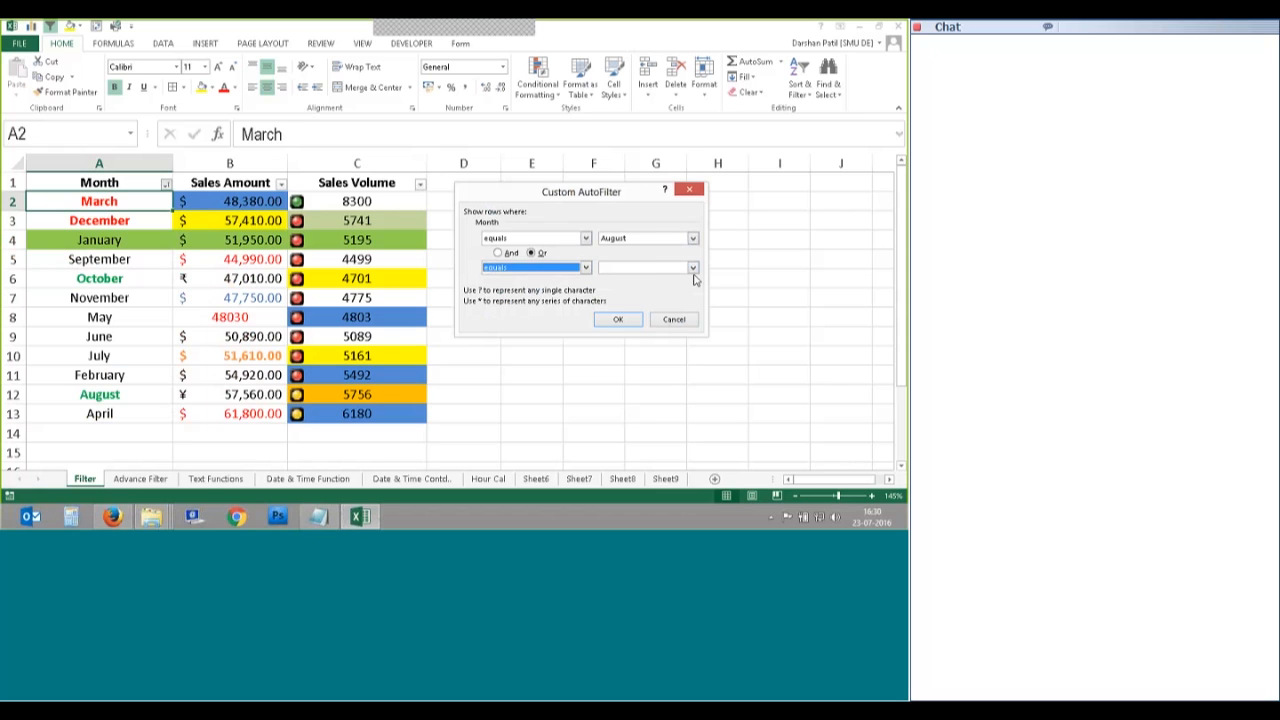
left_click(692, 267)
left_click(634, 297)
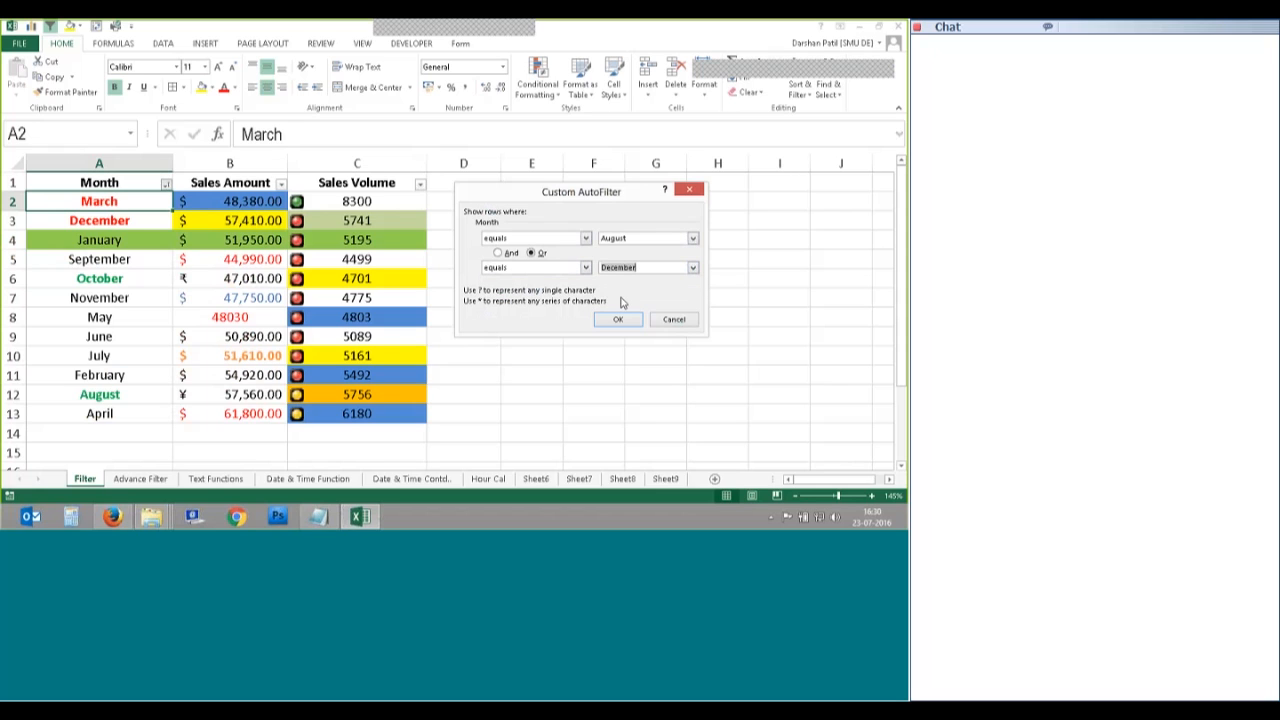
left_click(618, 319)
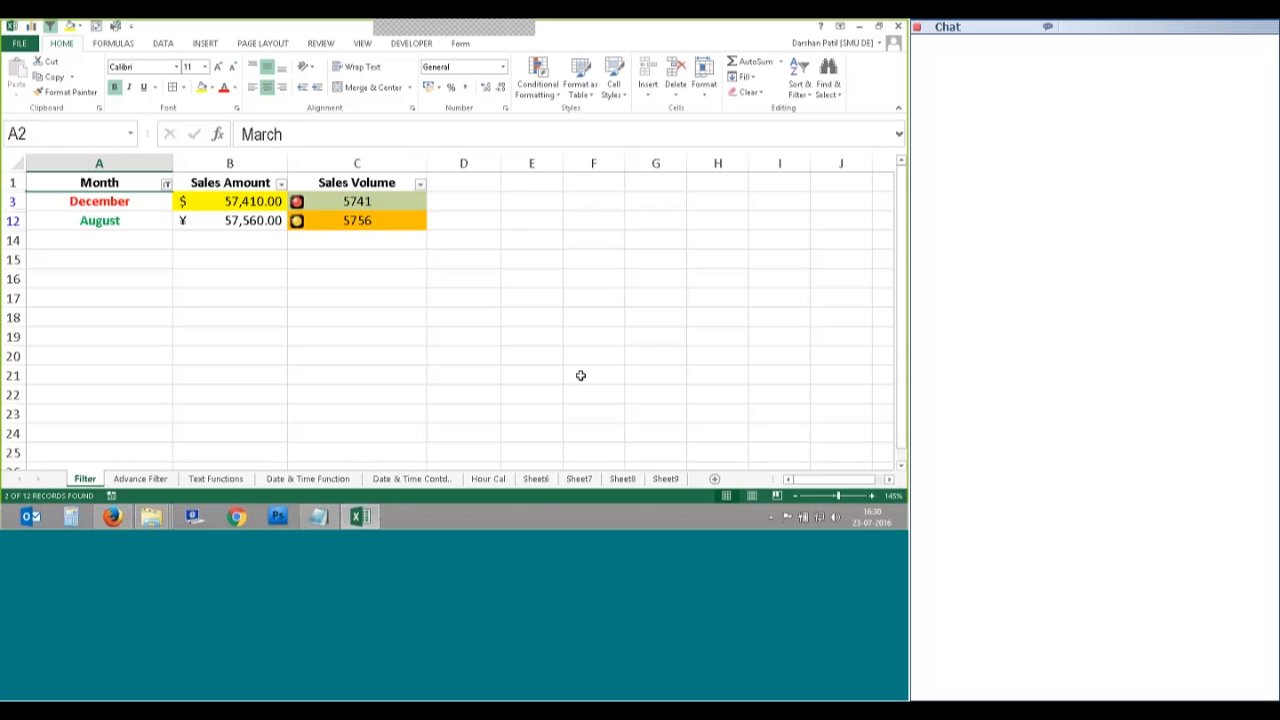
Step: Filter Month with 'contains a' Or a second 'contains' condition, leaving 10 of 12 records
left_click(166, 184)
mouse_move(138, 286)
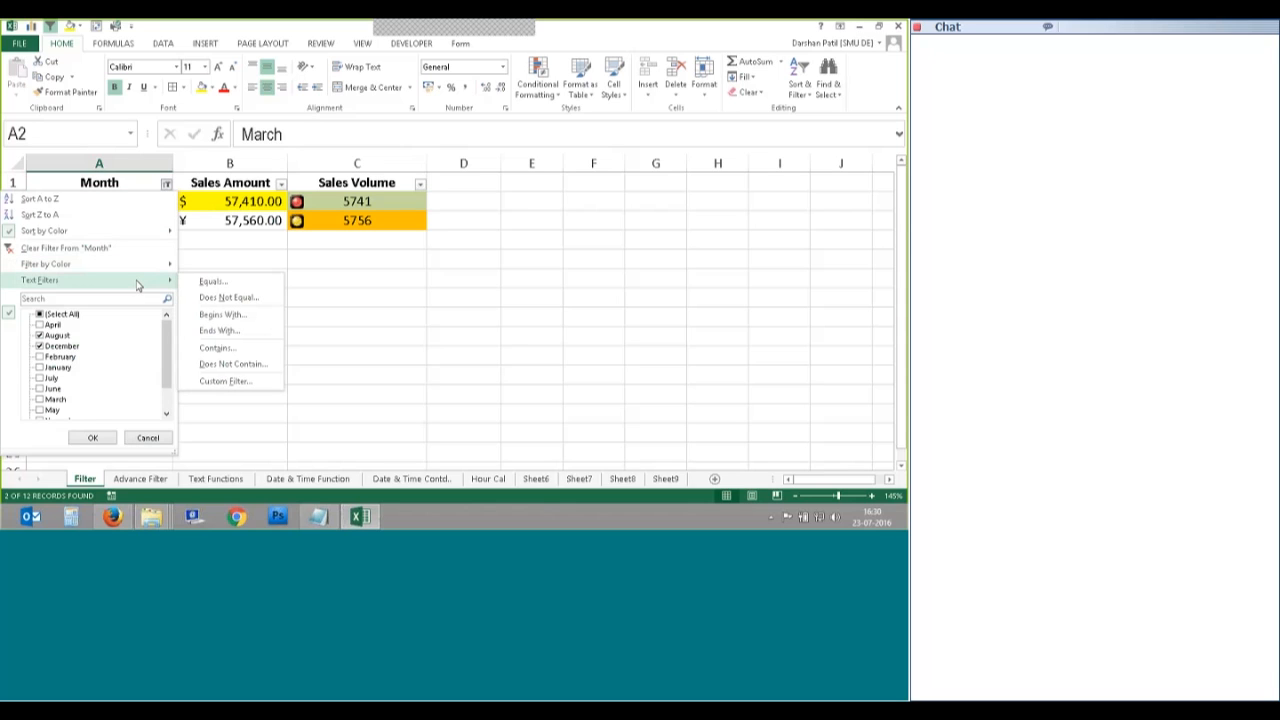
left_click(238, 348)
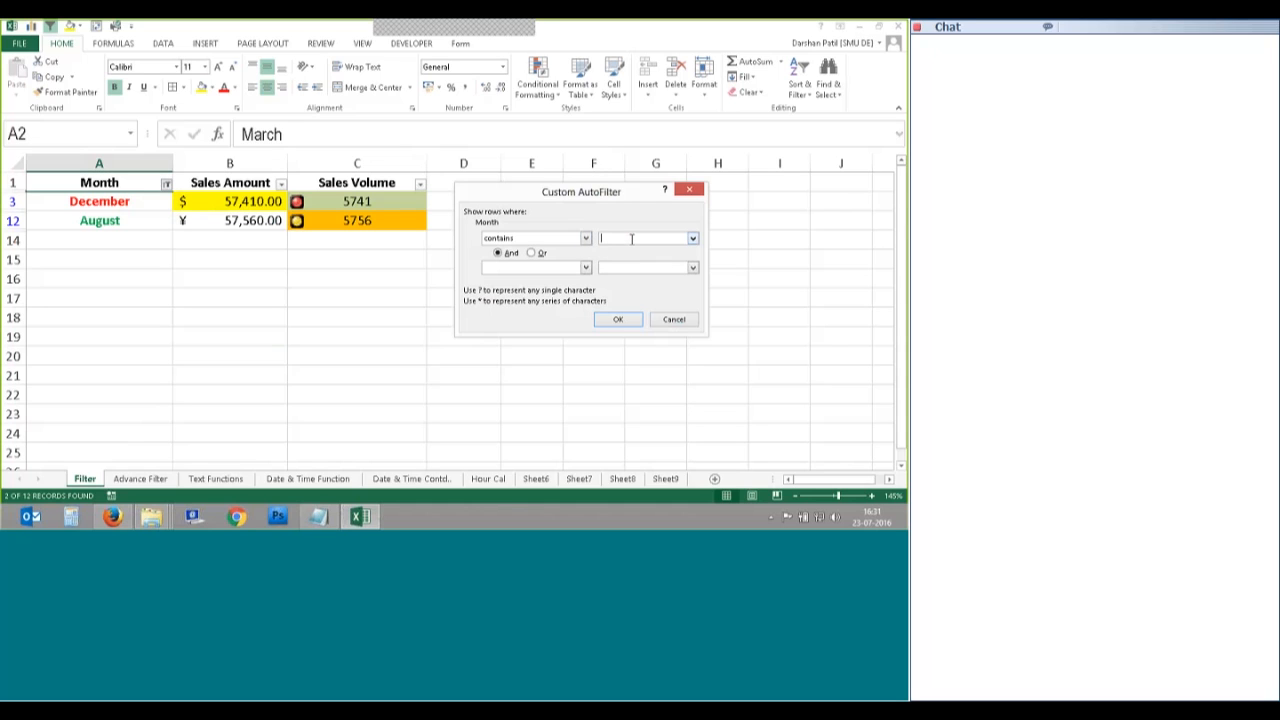
type("a")
left_click(532, 254)
left_click(586, 268)
scroll(547, 313, "down", 1)
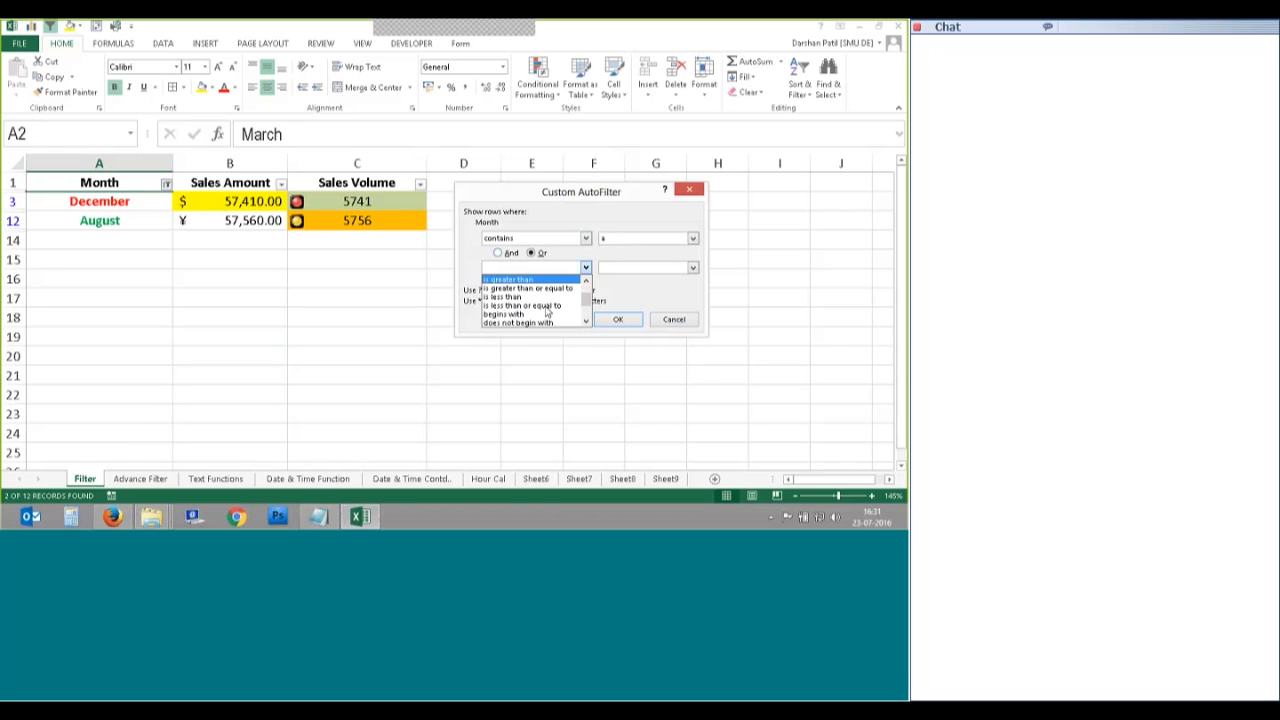
scroll(547, 313, "down", 1)
left_click(540, 310)
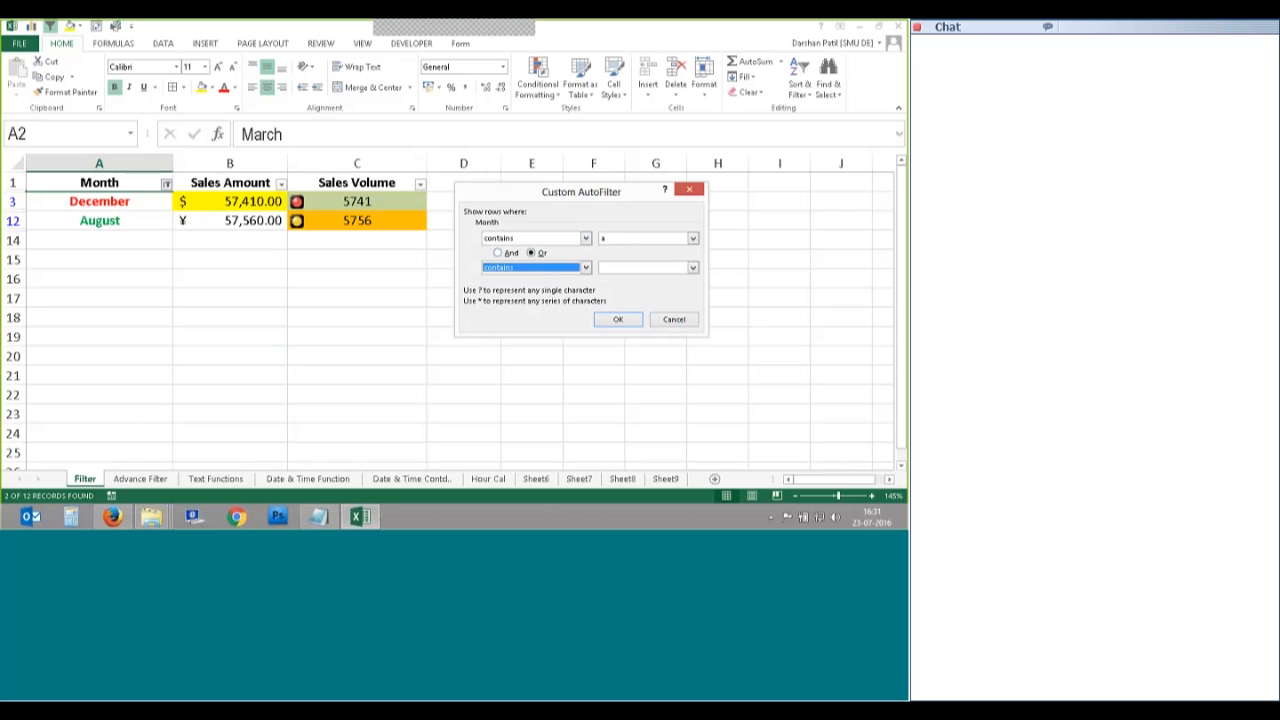
left_click(619, 267)
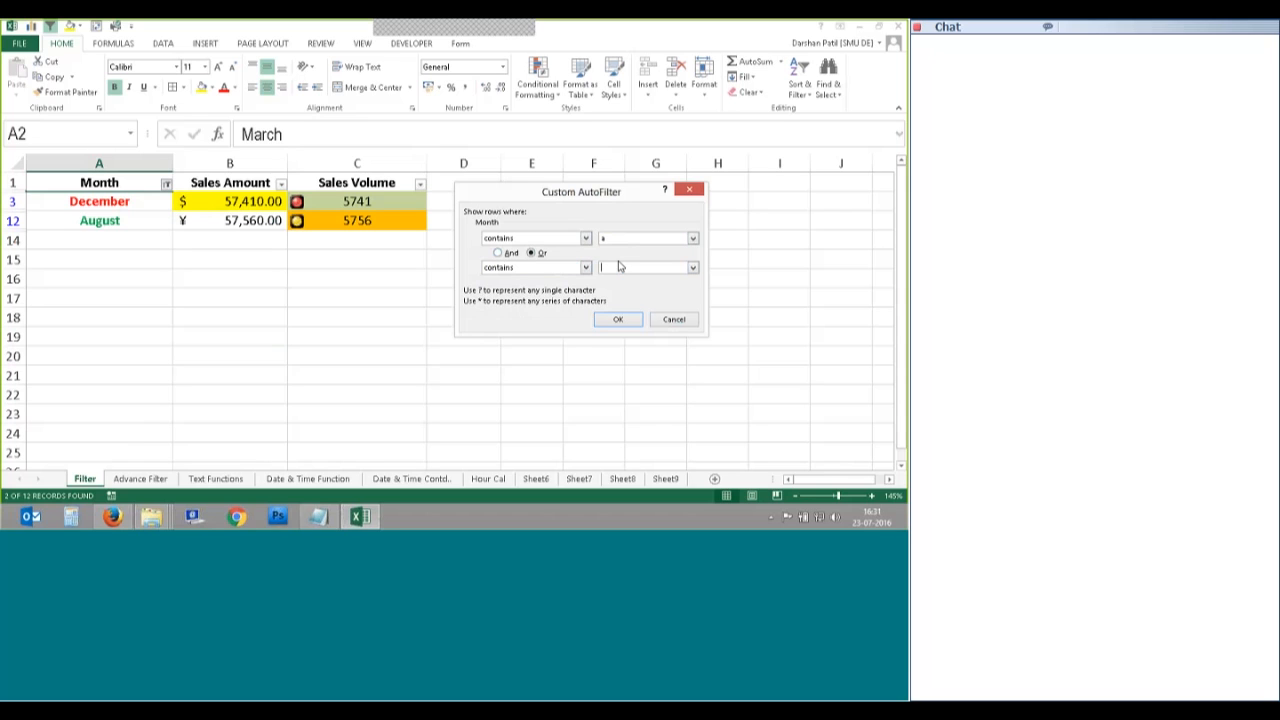
left_click(608, 319)
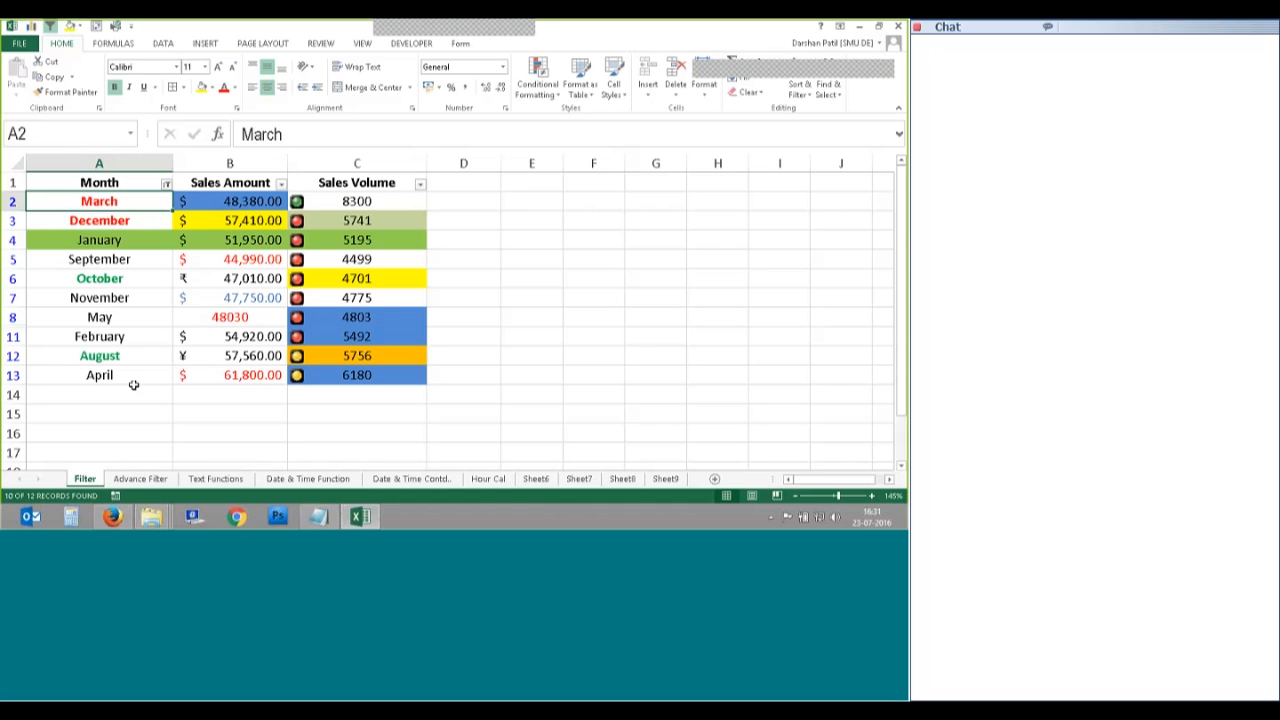
Step: Clear the filter from the Month column so all twelve months show
left_click(166, 183)
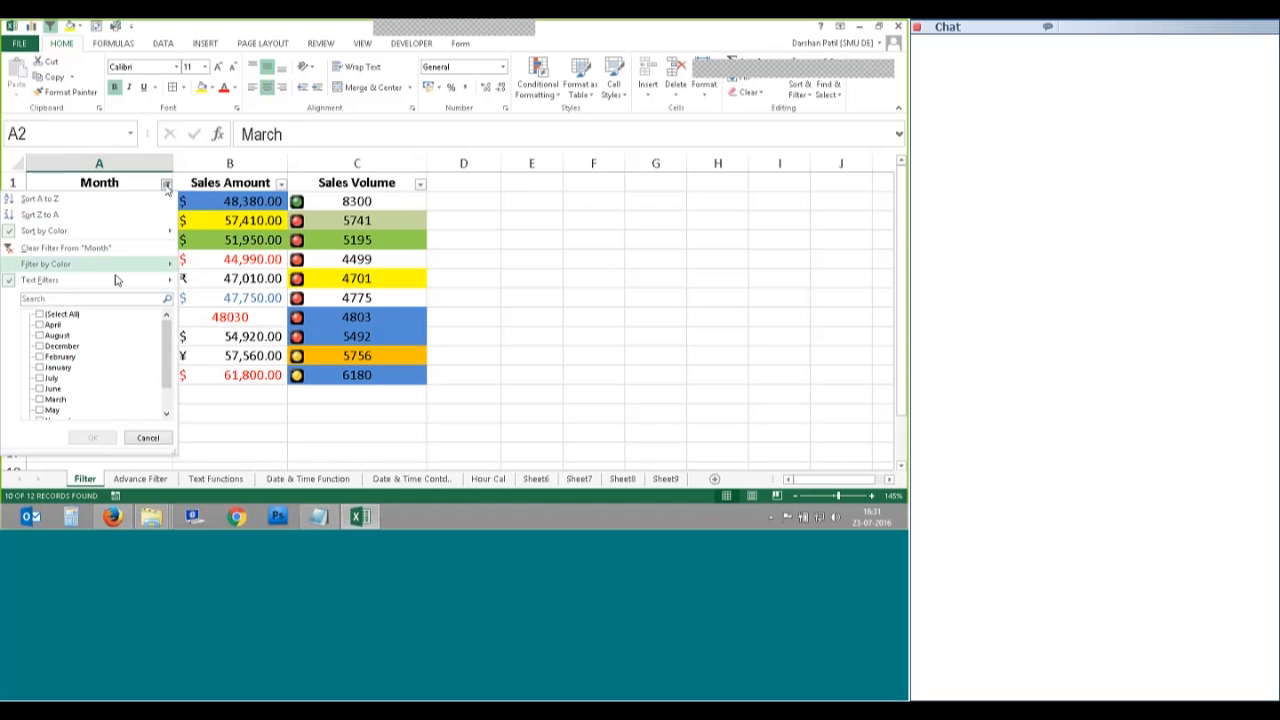
mouse_move(115, 289)
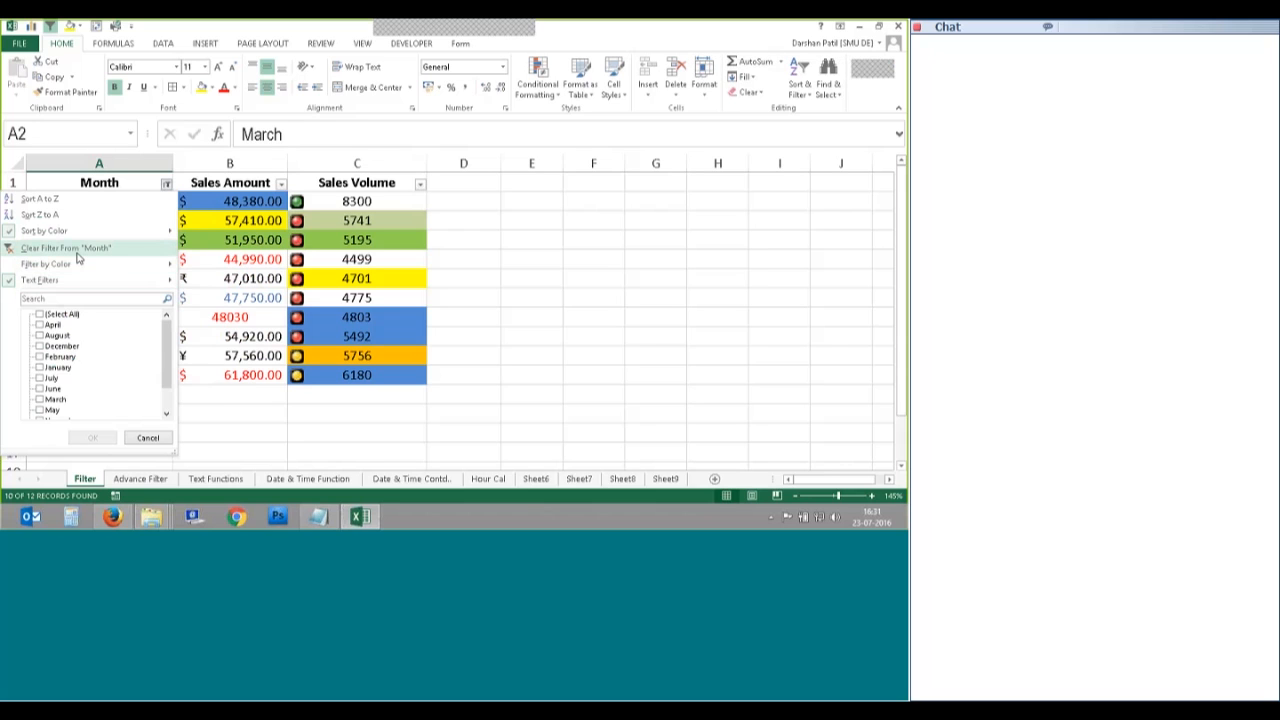
left_click(44, 250)
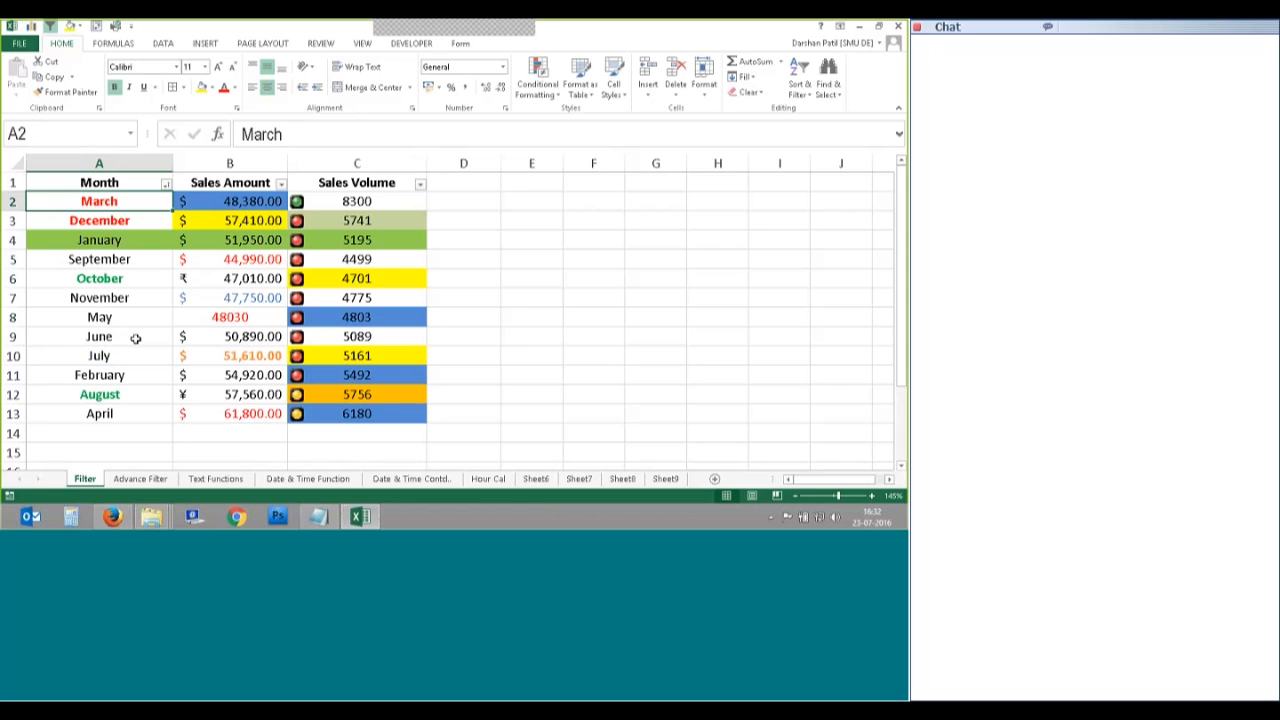
Step: Filter Month to only April, August, December and February
left_click(166, 183)
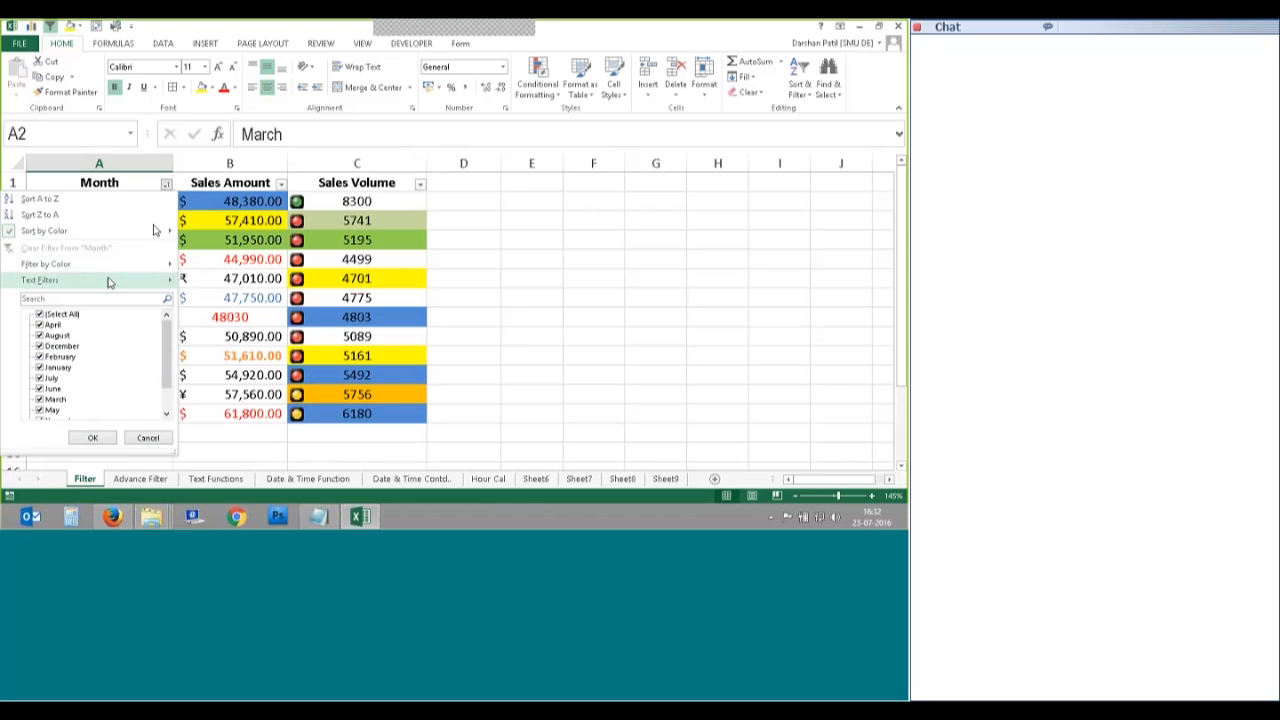
mouse_move(109, 280)
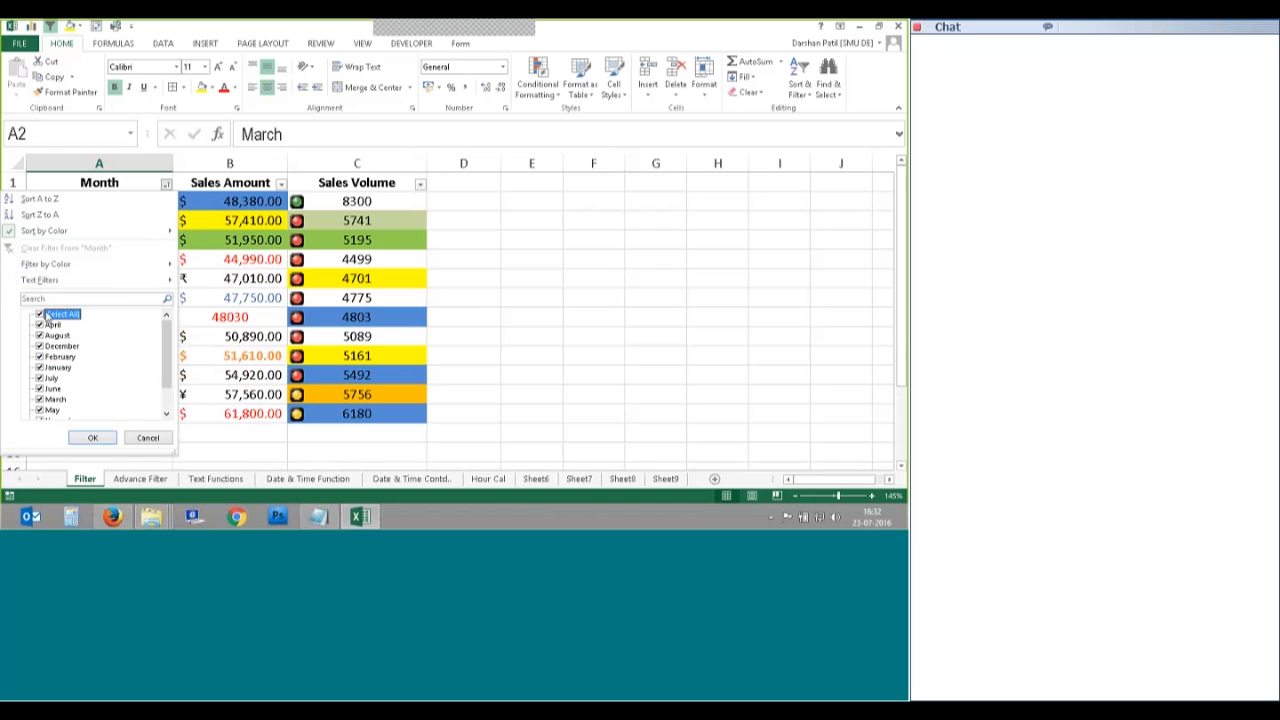
left_click(40, 315)
left_click(40, 325)
left_click(40, 338)
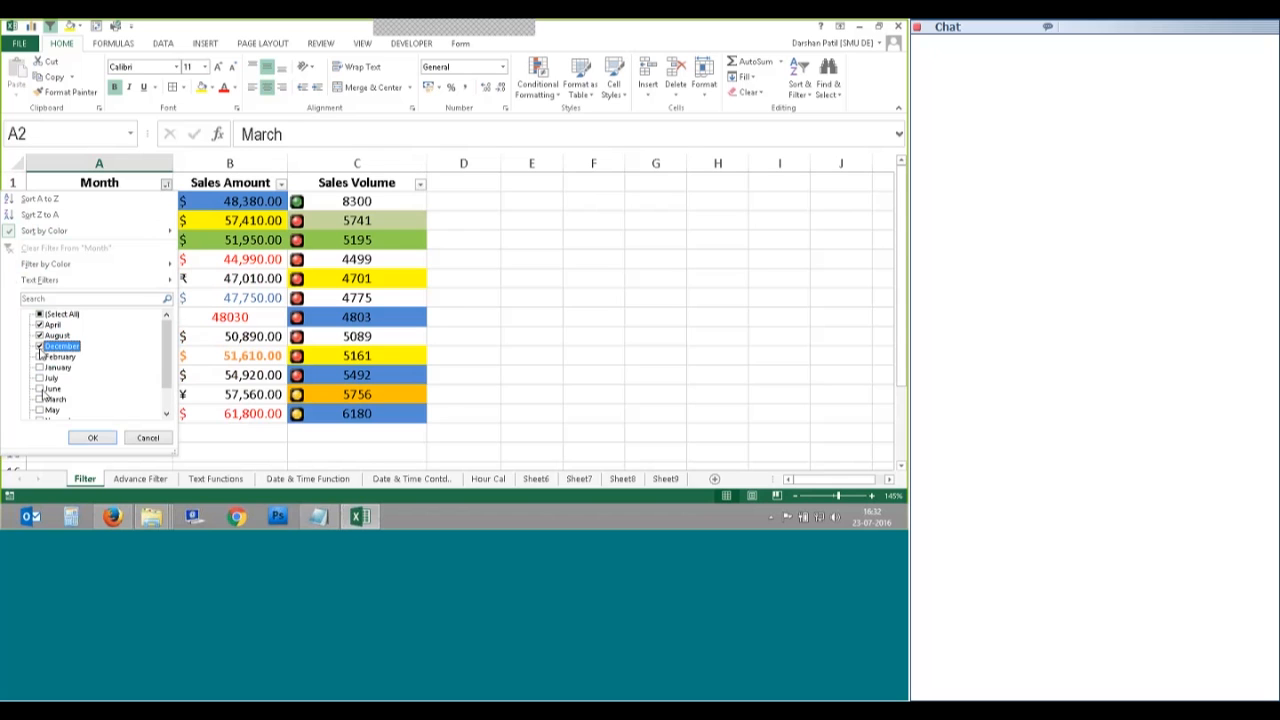
left_click(40, 356)
left_click(92, 437)
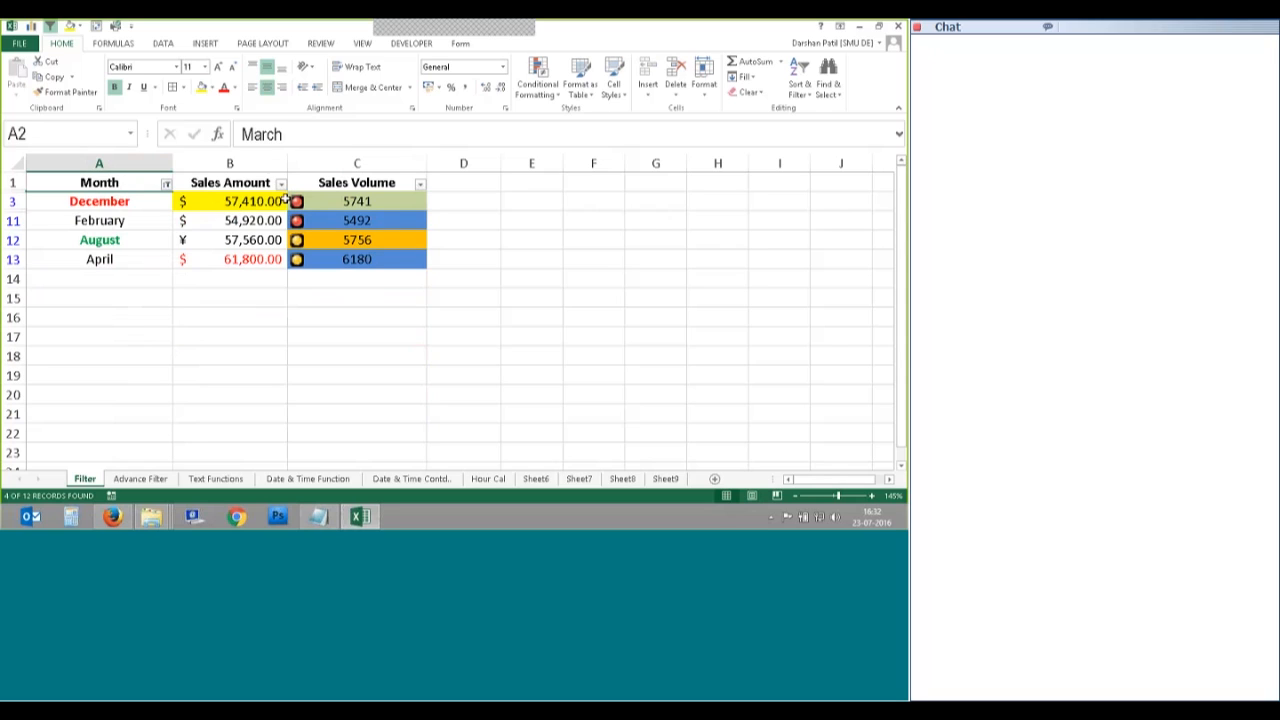
Step: Sort Sales Amount ascending and filter it to 57,560.00 and 61,800.00
left_click(281, 184)
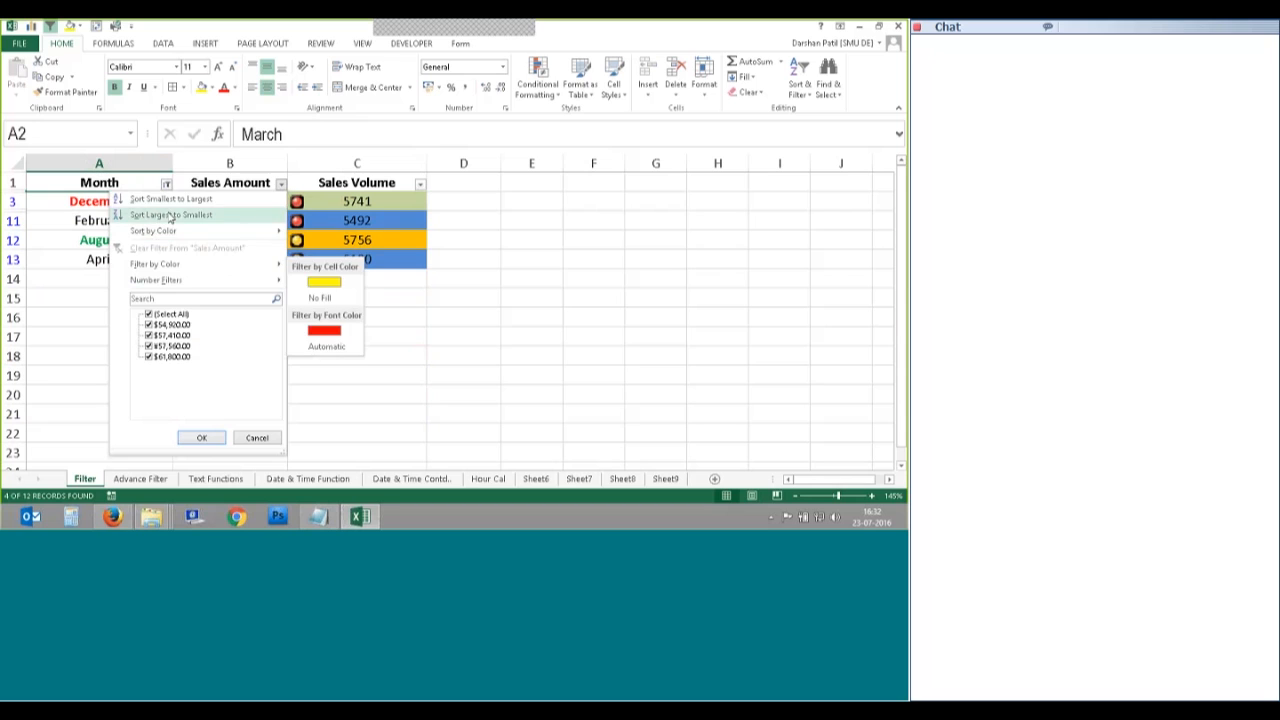
key("Escape")
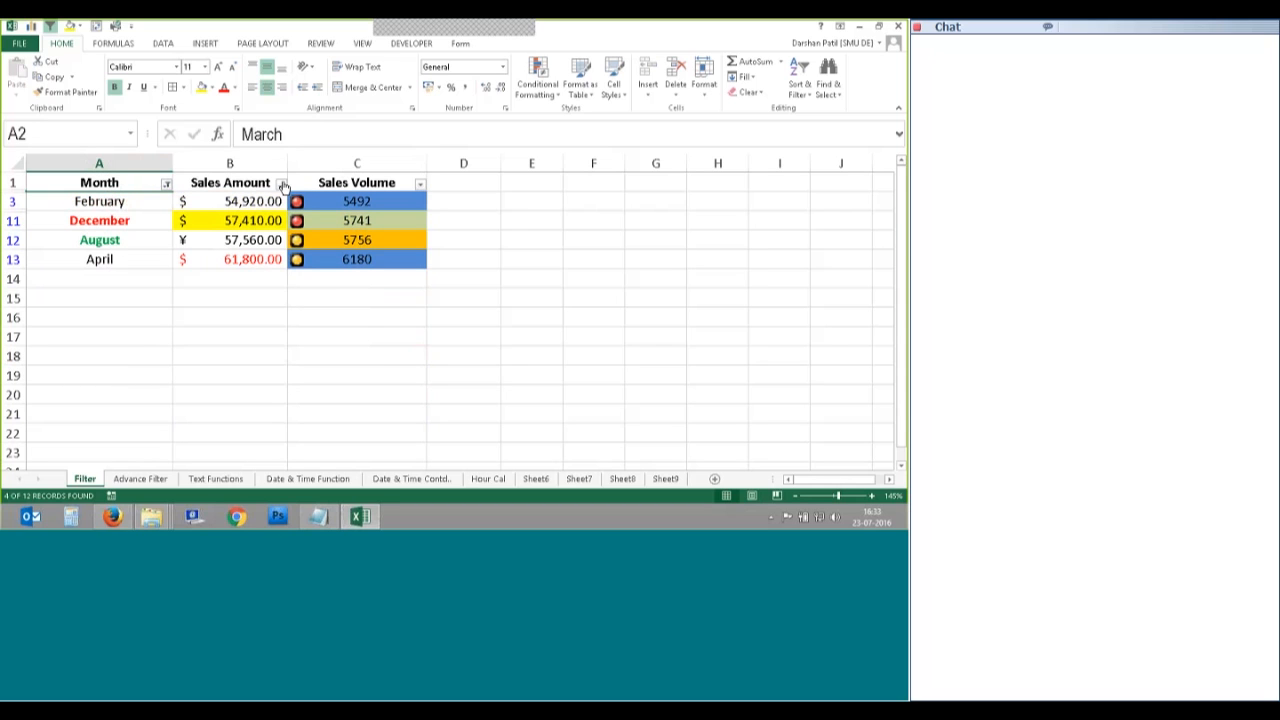
left_click(283, 186)
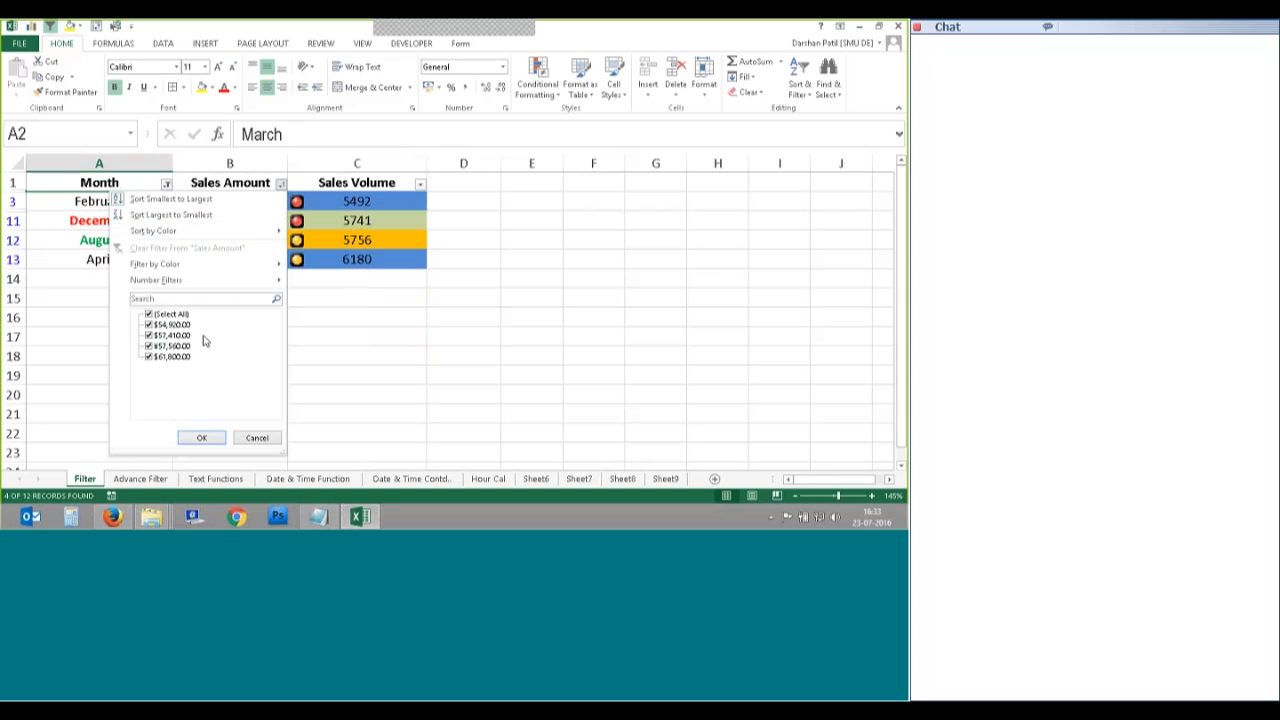
left_click(157, 358)
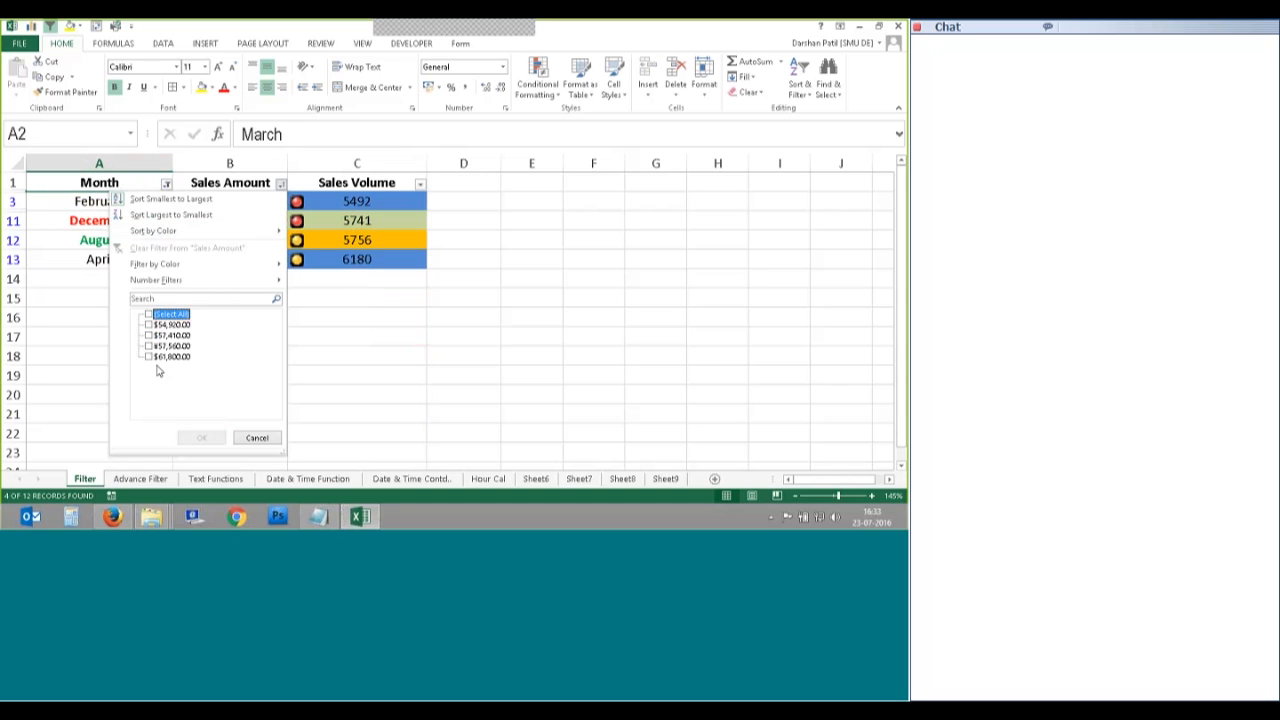
left_click(149, 346)
left_click(149, 357)
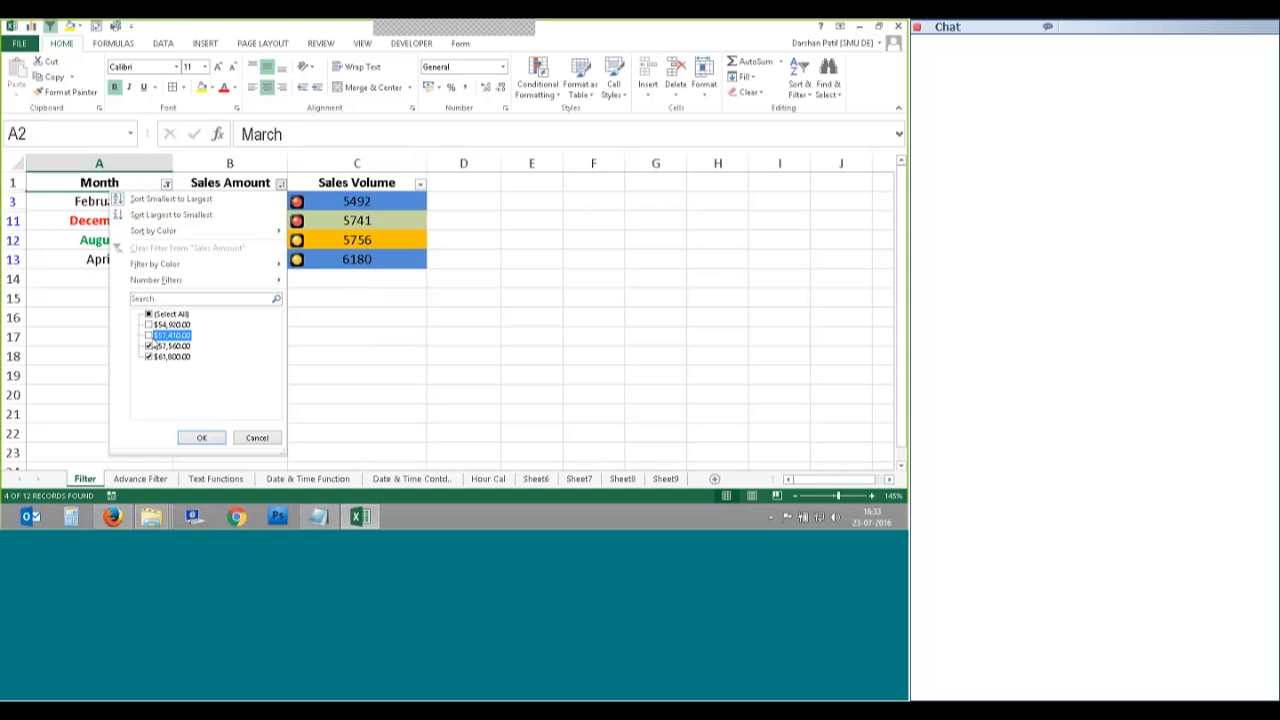
left_click(201, 437)
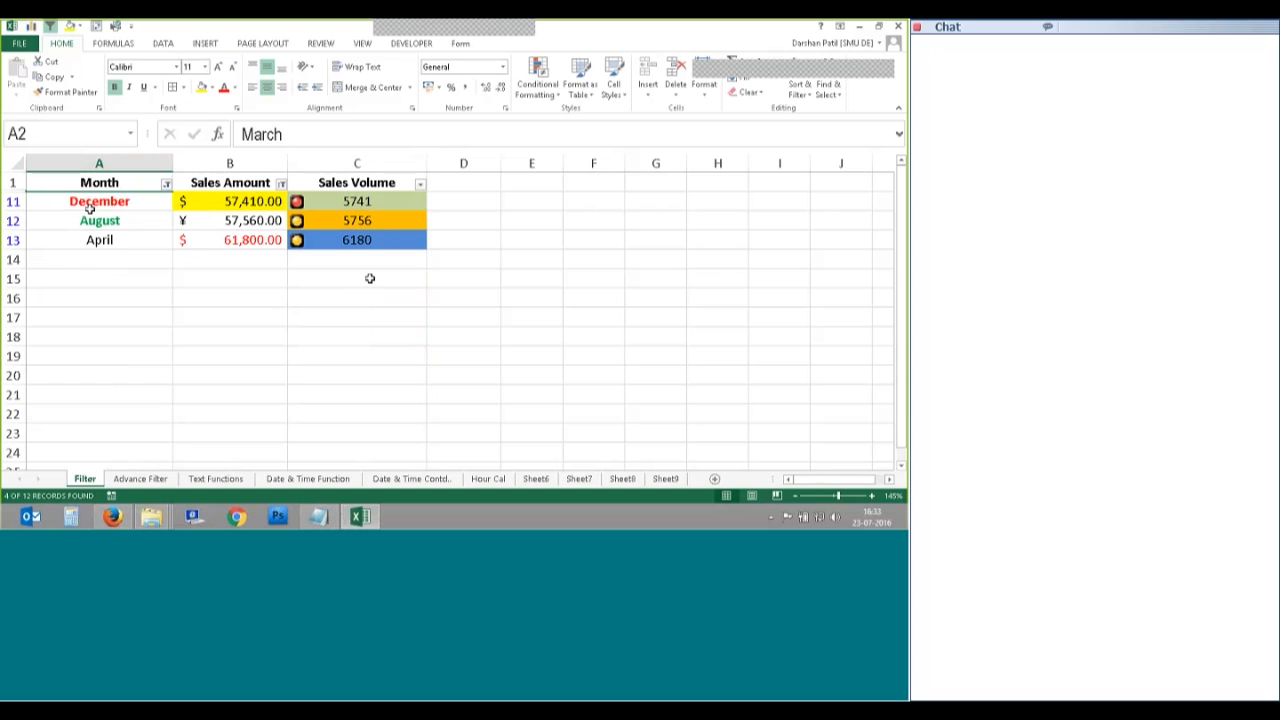
Step: Filter Sales Volume to show only 6180
left_click(420, 184)
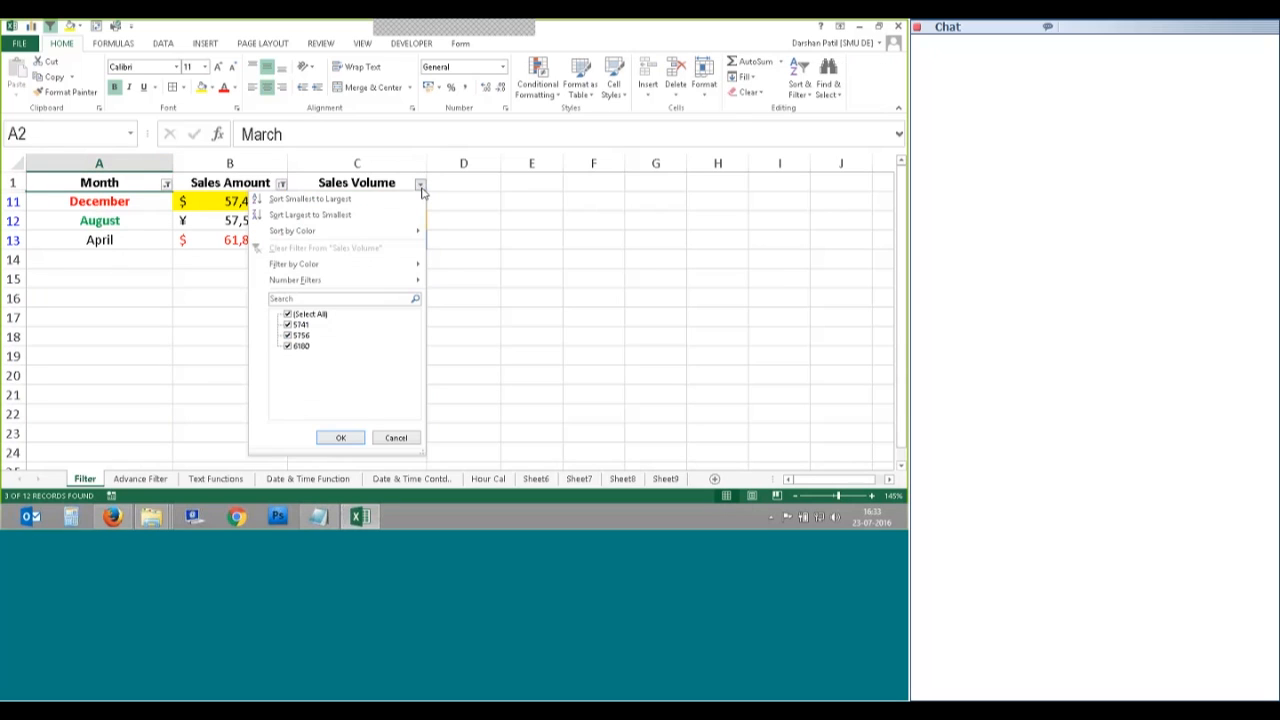
left_click(288, 314)
left_click(288, 346)
left_click(340, 438)
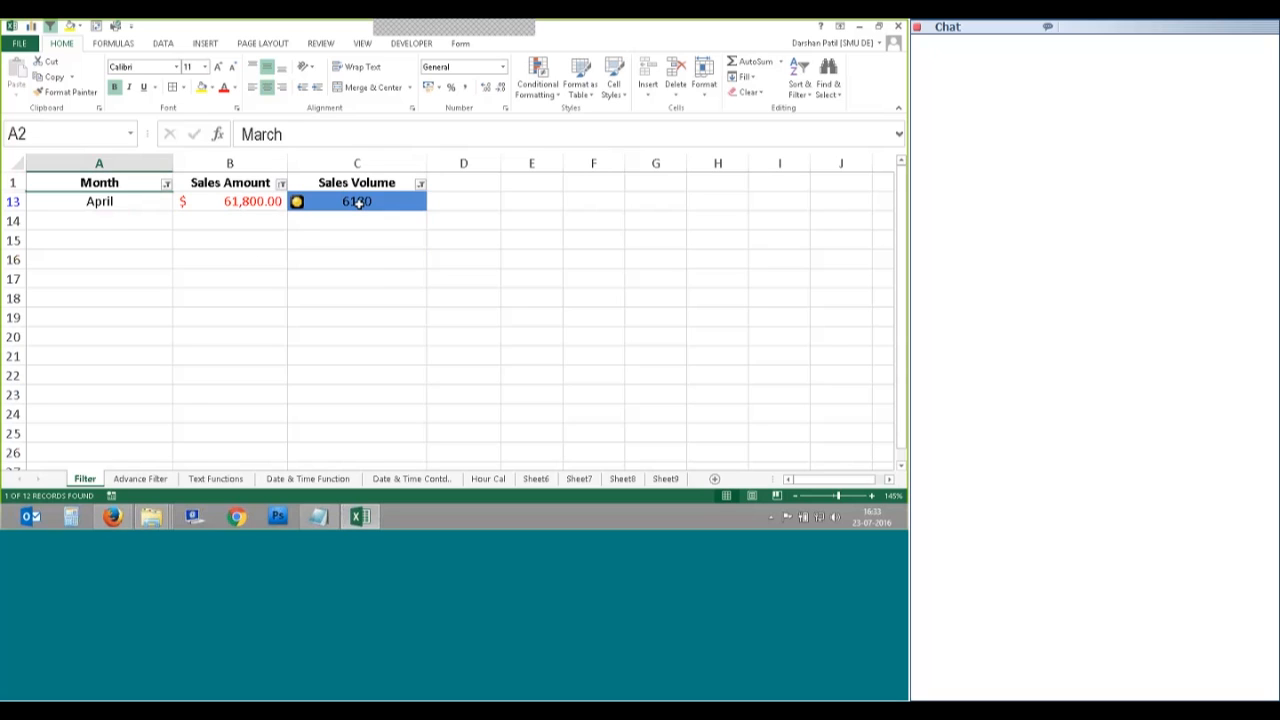
Step: Clear the filters on Sales Volume, Sales Amount and Month
left_click(420, 186)
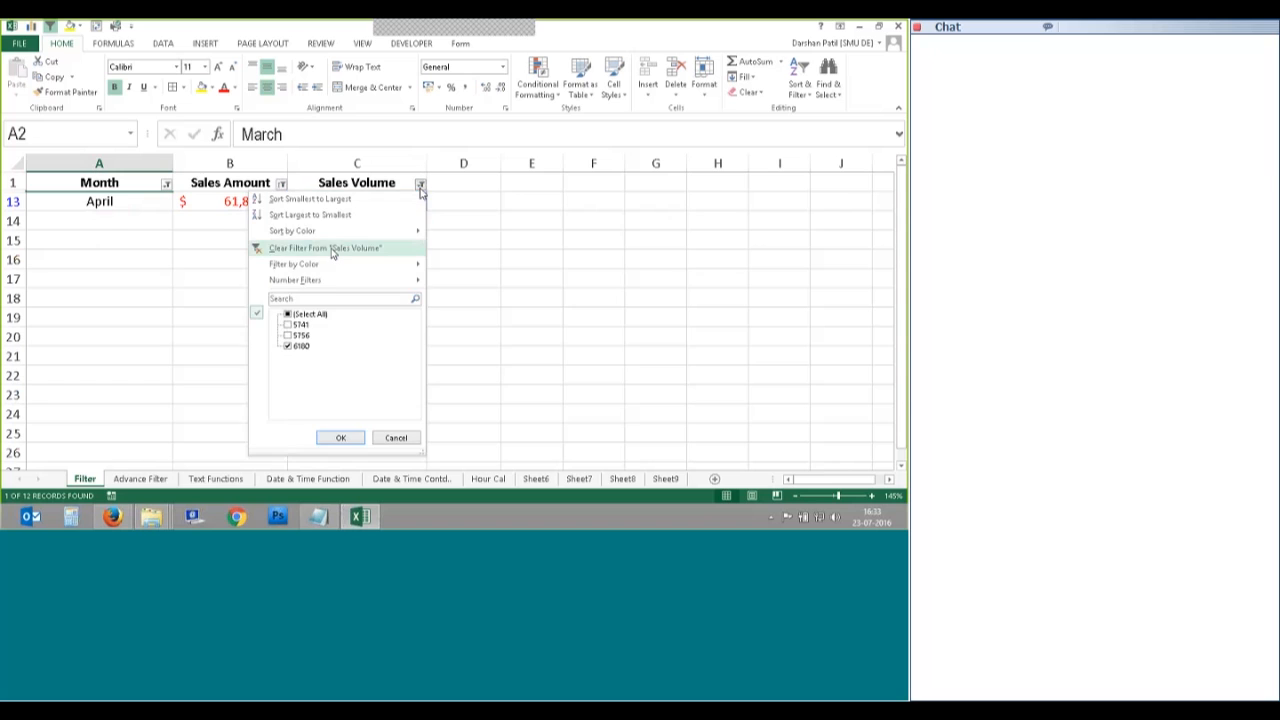
left_click(332, 250)
left_click(281, 183)
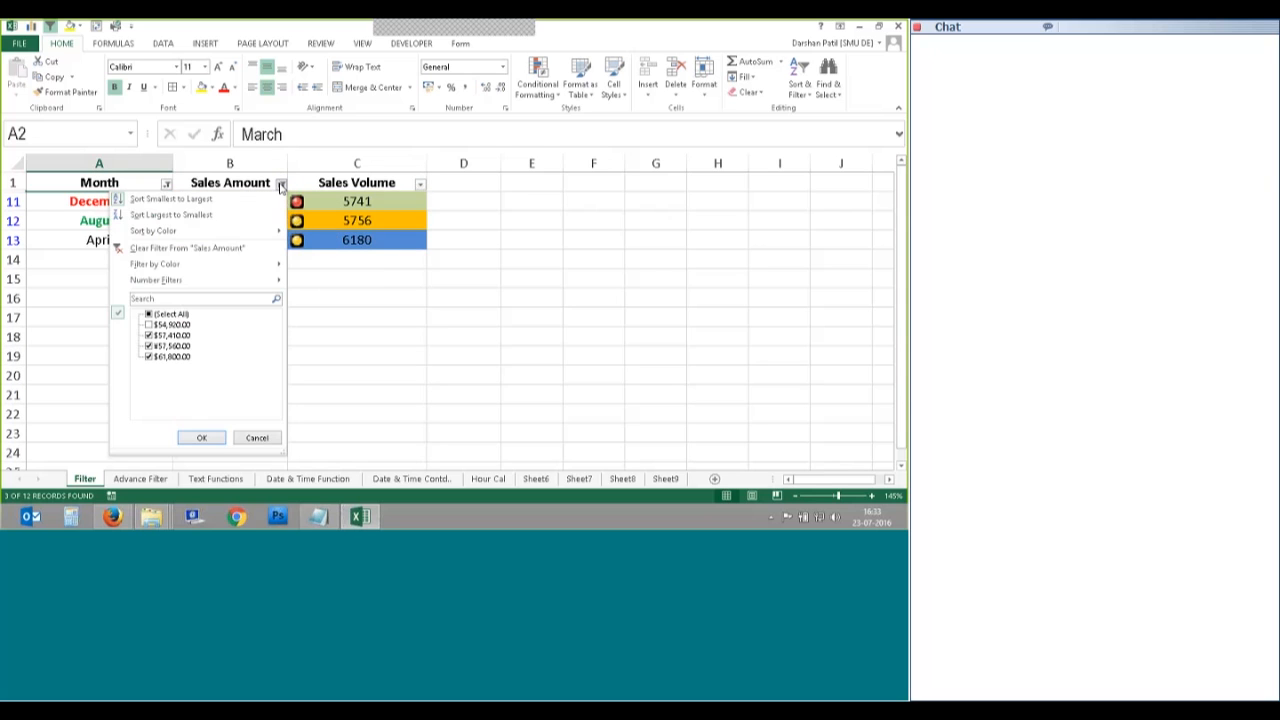
left_click(170, 210)
left_click(166, 183)
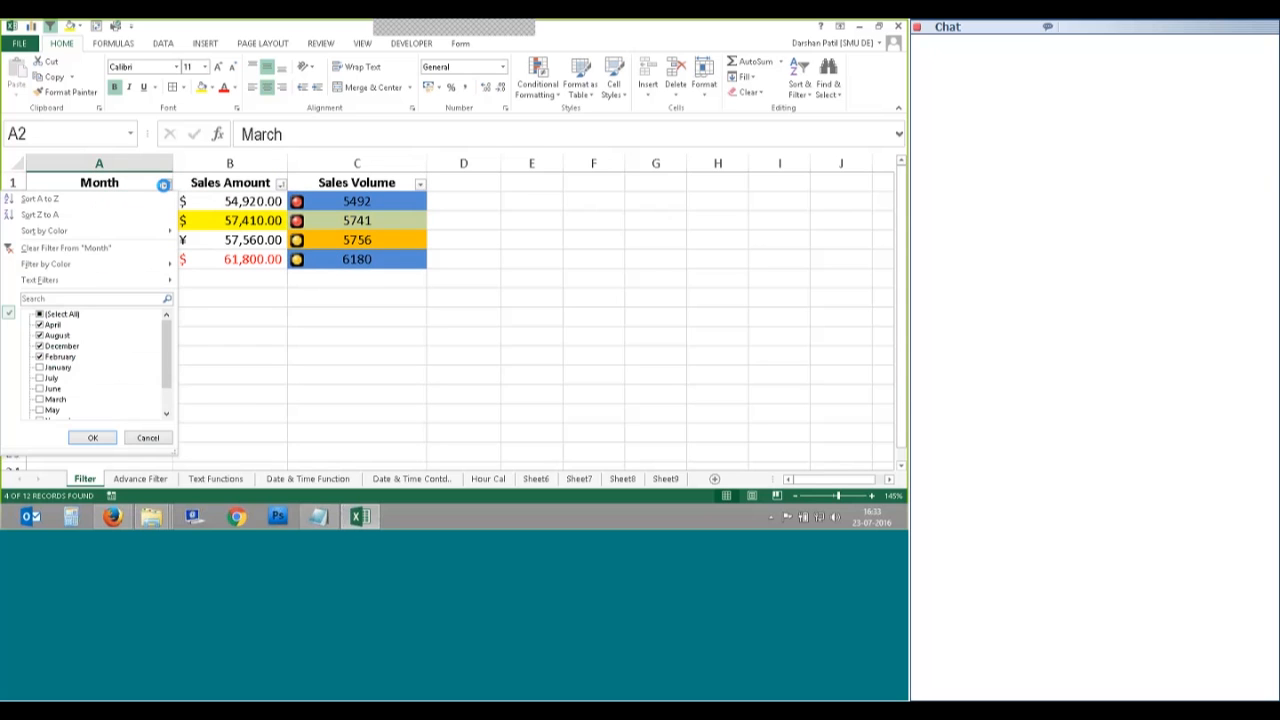
left_click(120, 248)
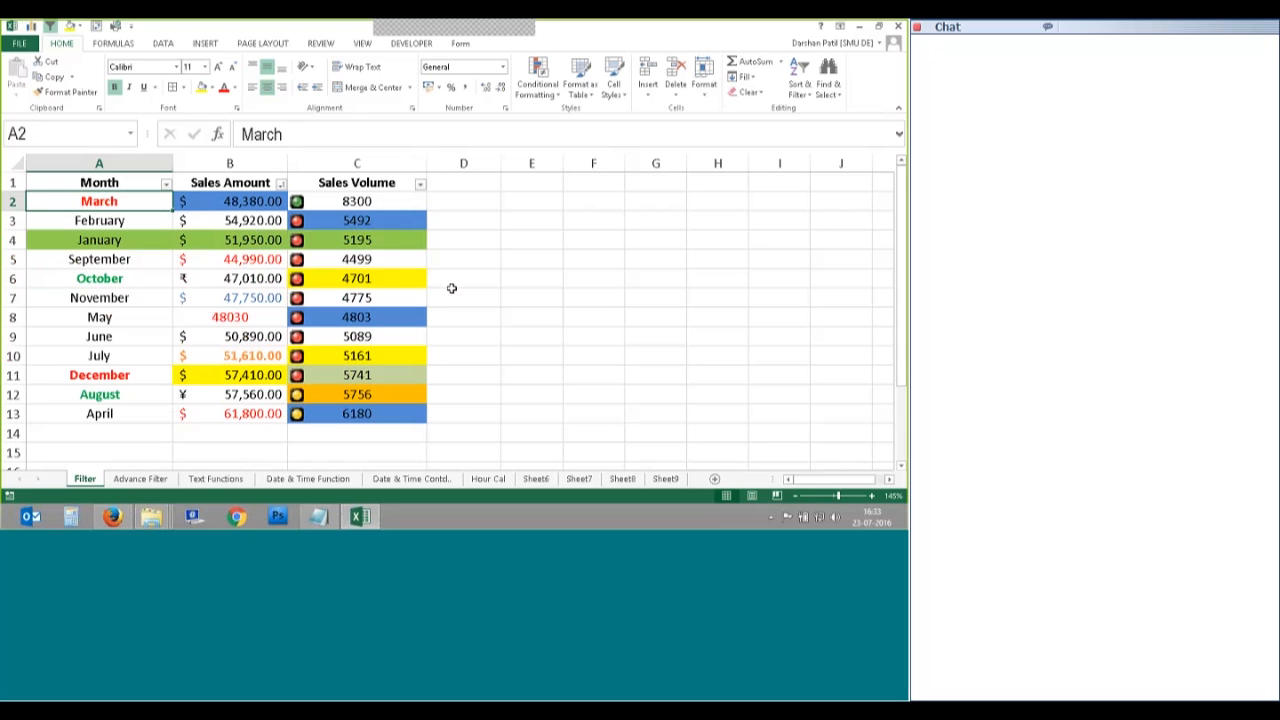
left_click(451, 286)
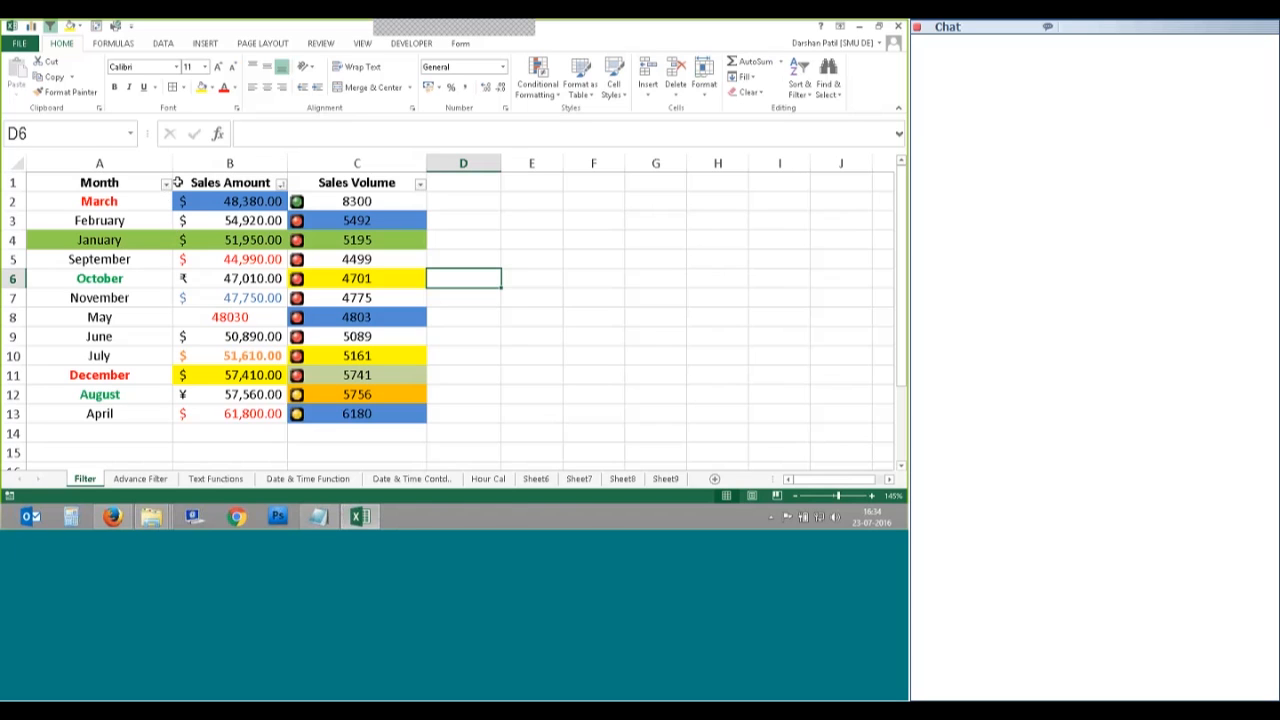
Step: Sort Sales Amount smallest to largest, then largest to smallest
left_click(166, 184)
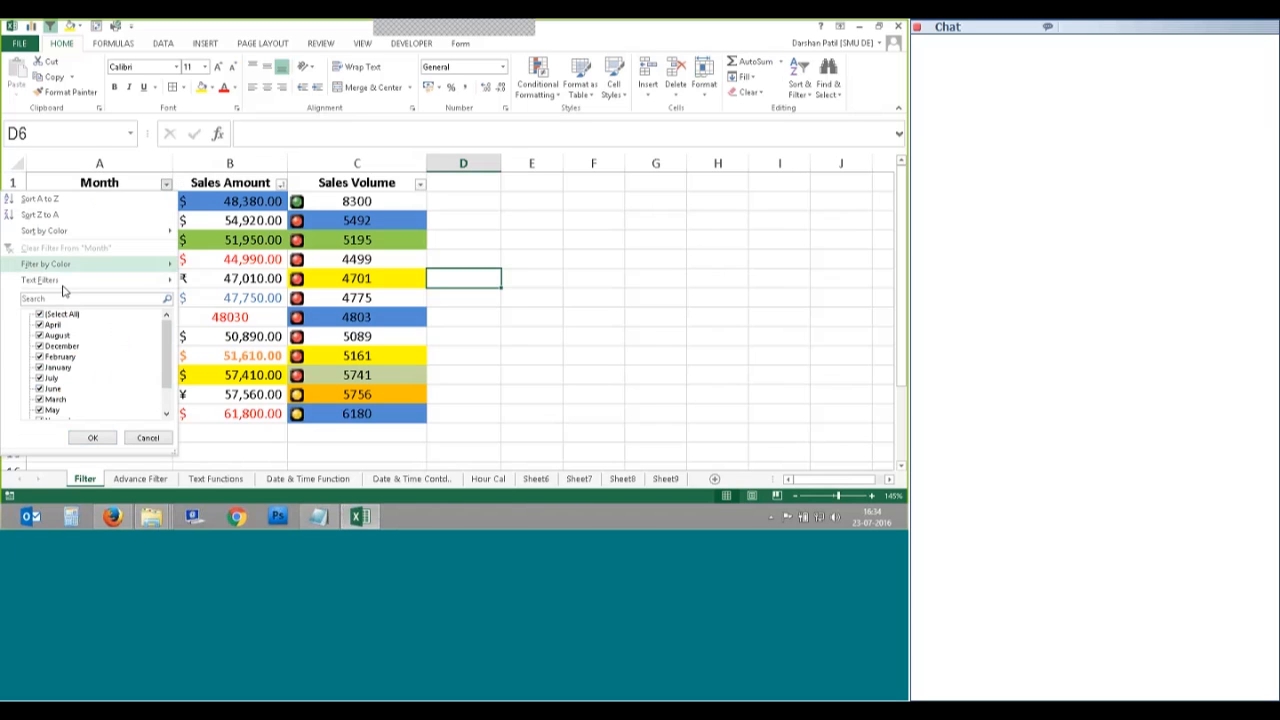
mouse_move(68, 284)
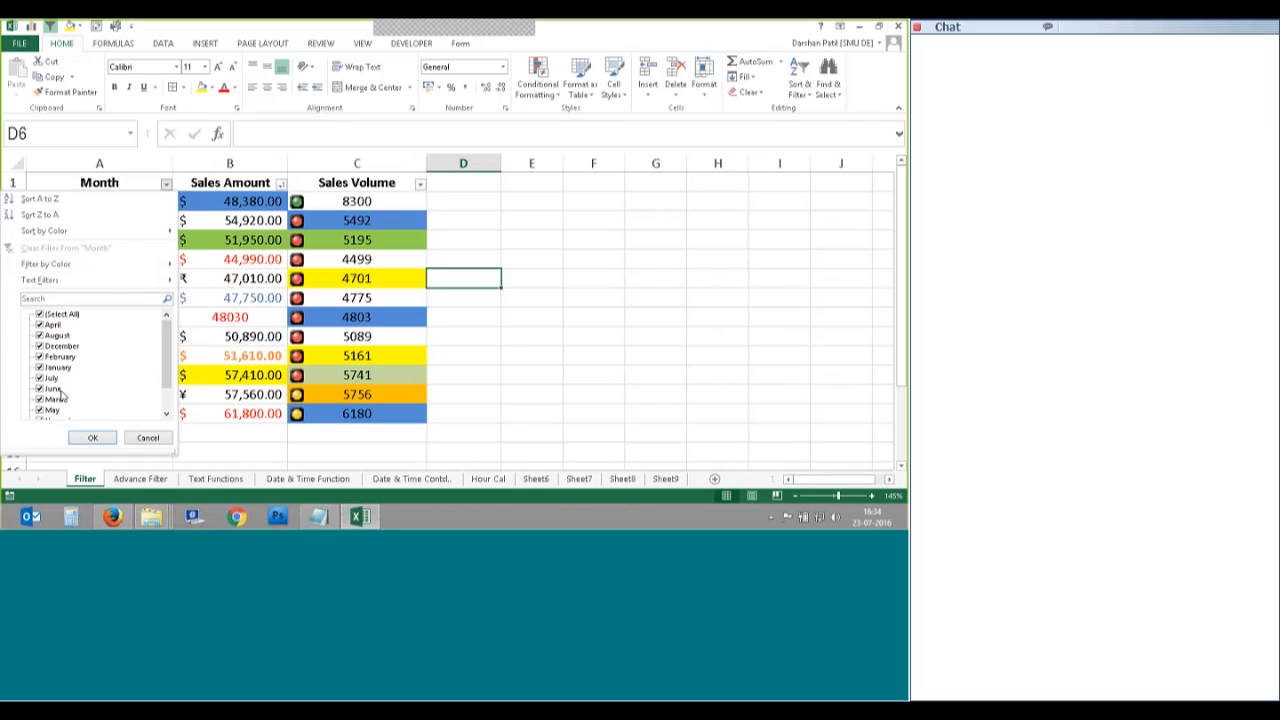
left_click(241, 321)
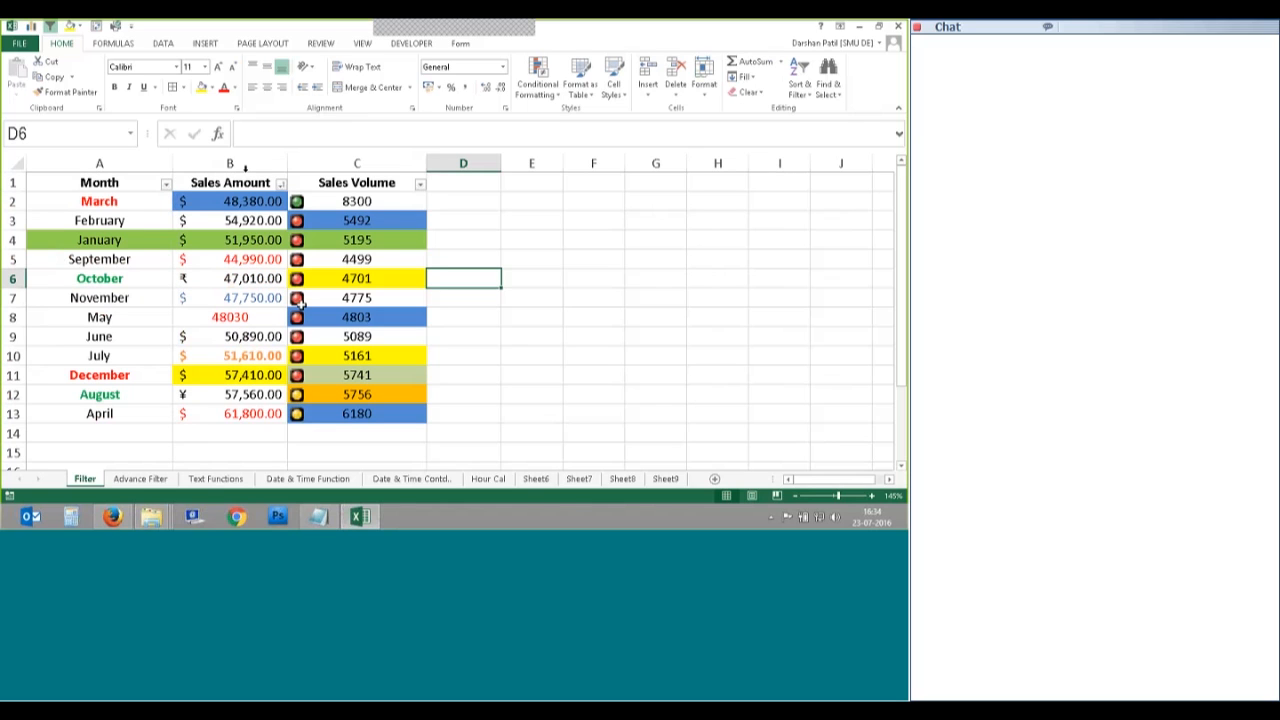
left_click(281, 183)
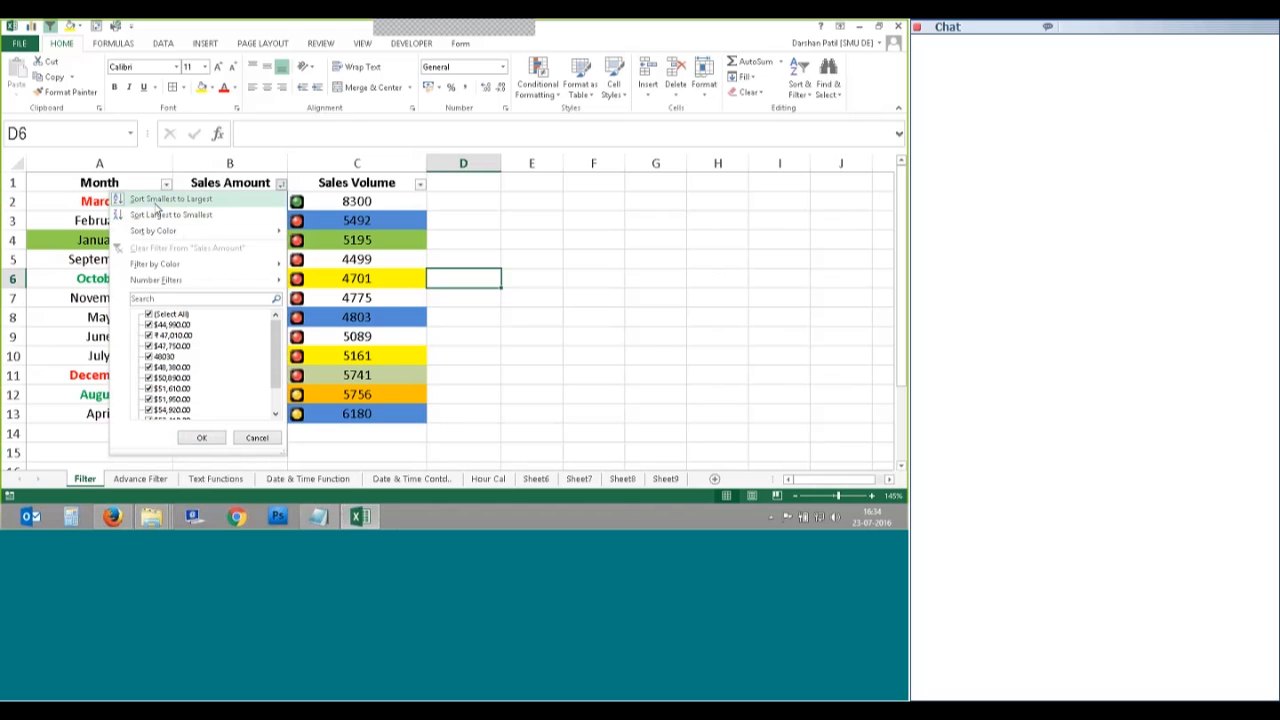
left_click(157, 207)
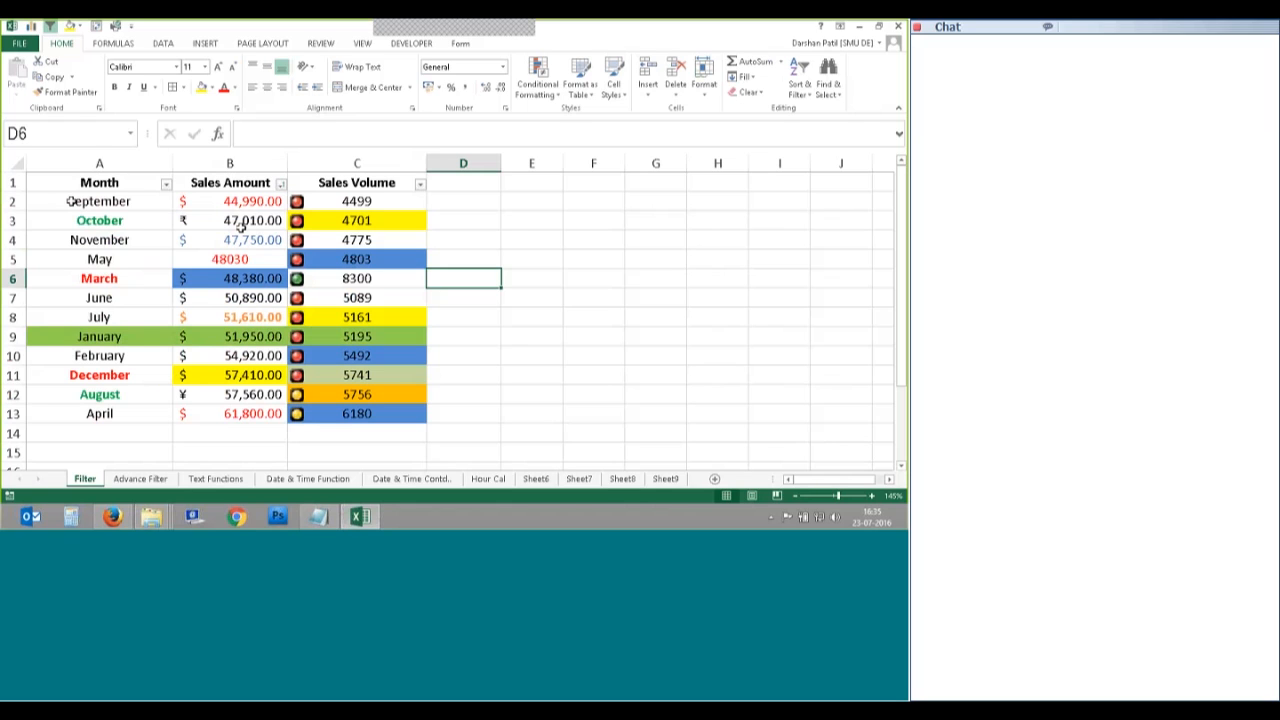
left_click(281, 184)
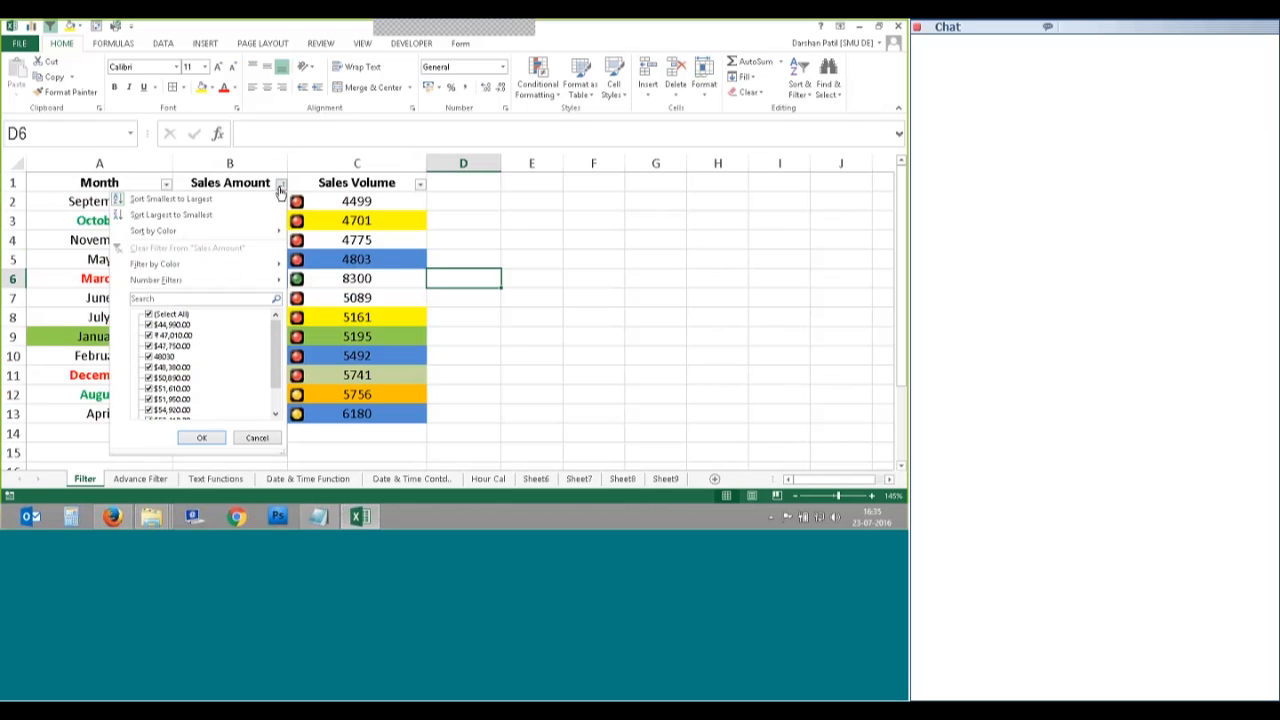
left_click(170, 214)
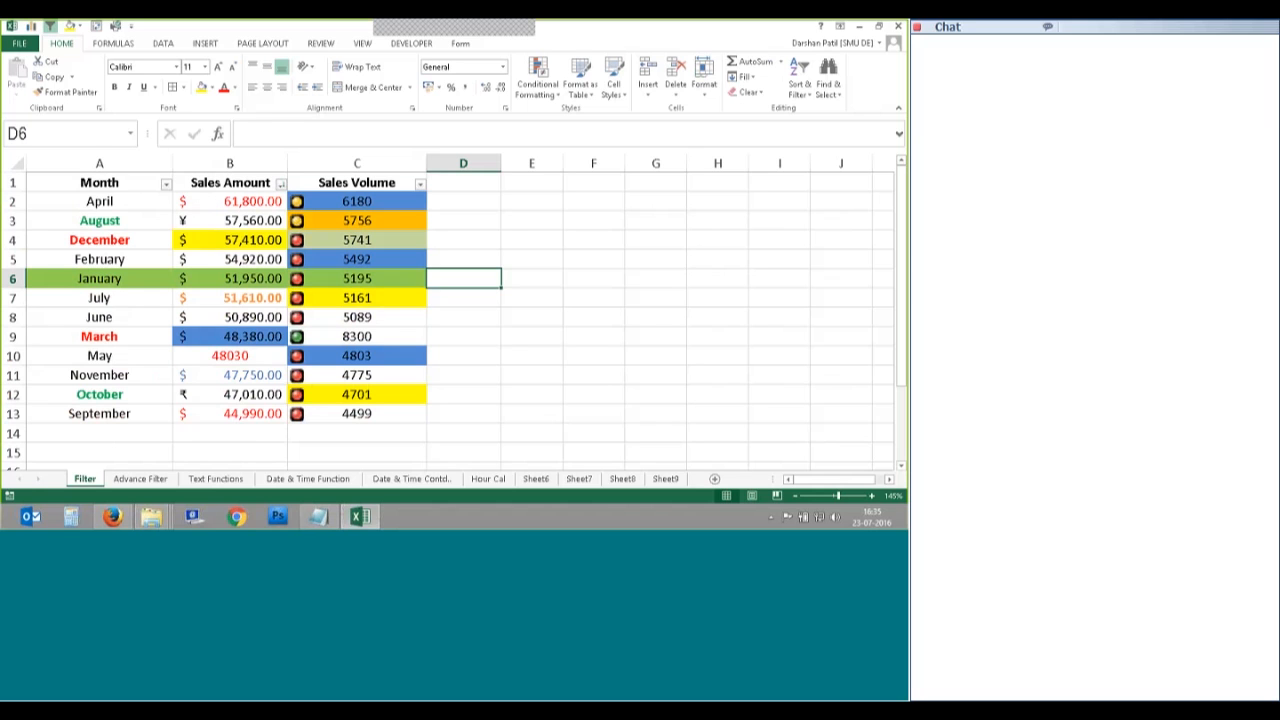
Step: Sort Sales Amount by yellow cell colour so December comes first
left_click(281, 183)
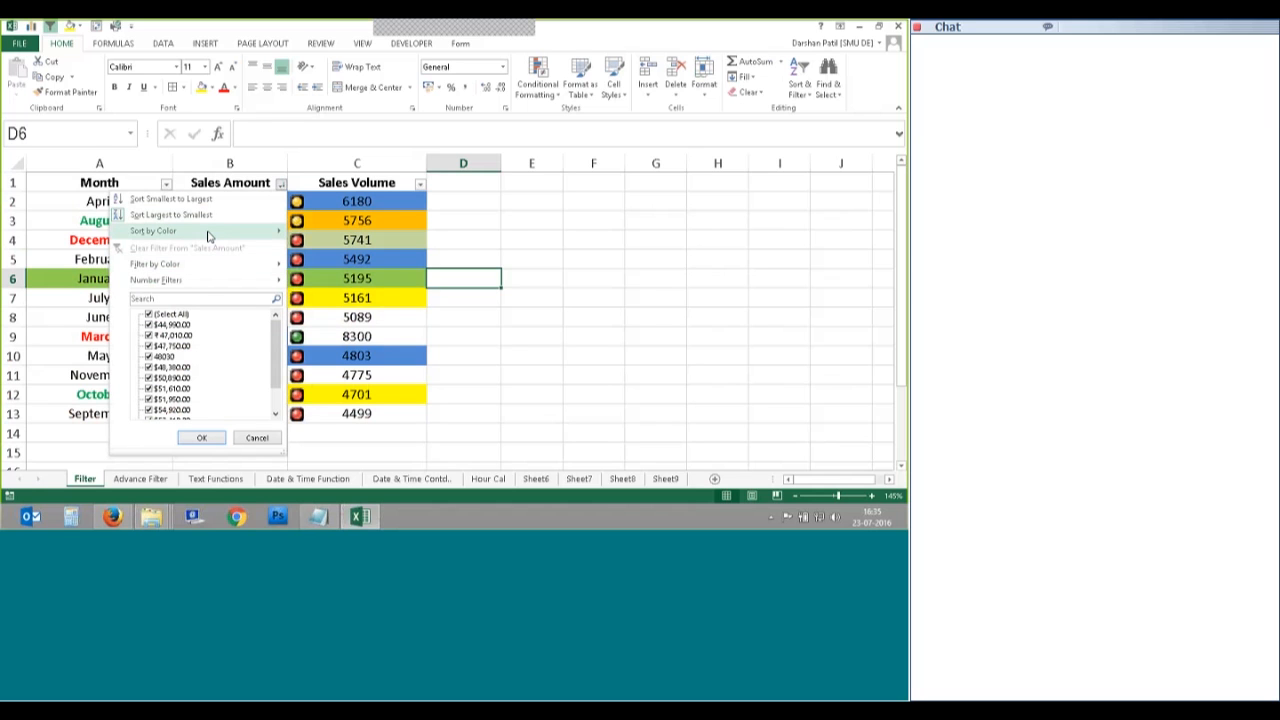
mouse_move(240, 231)
left_click(323, 251)
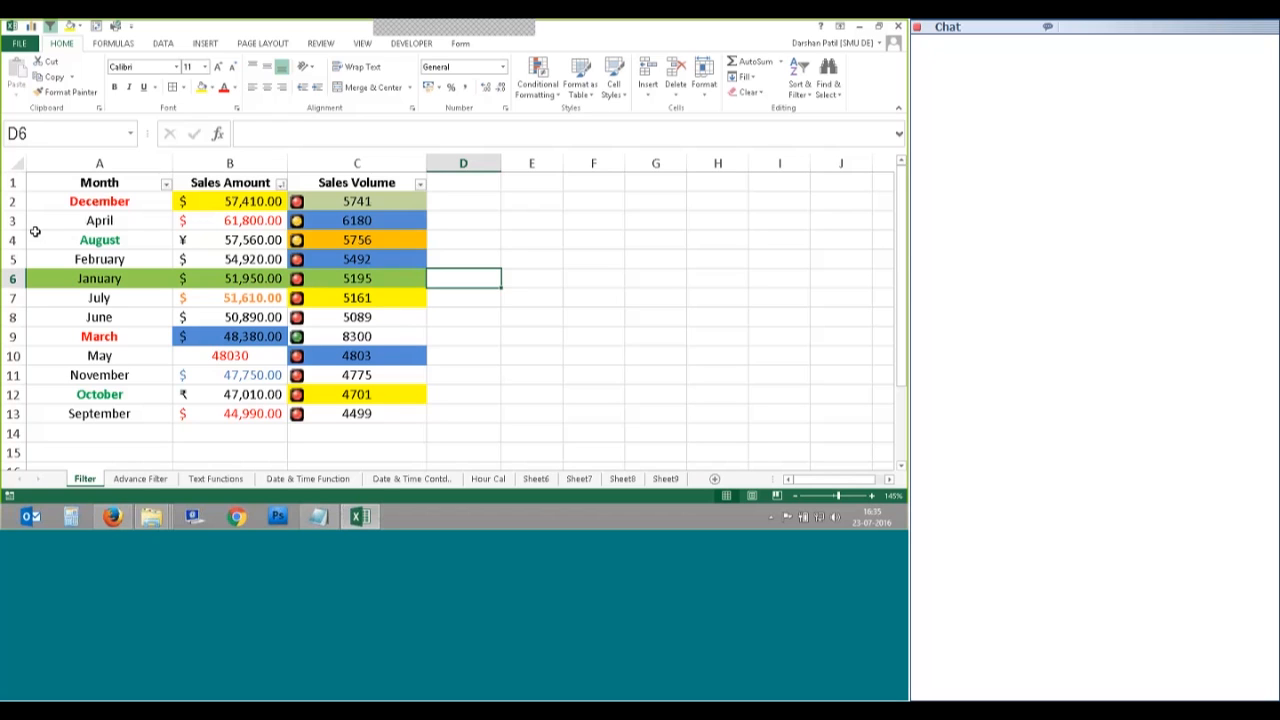
Step: Filter Sales Amount to at least ₹47,010.00 Or a second chosen amount, hiding September
left_click(282, 184)
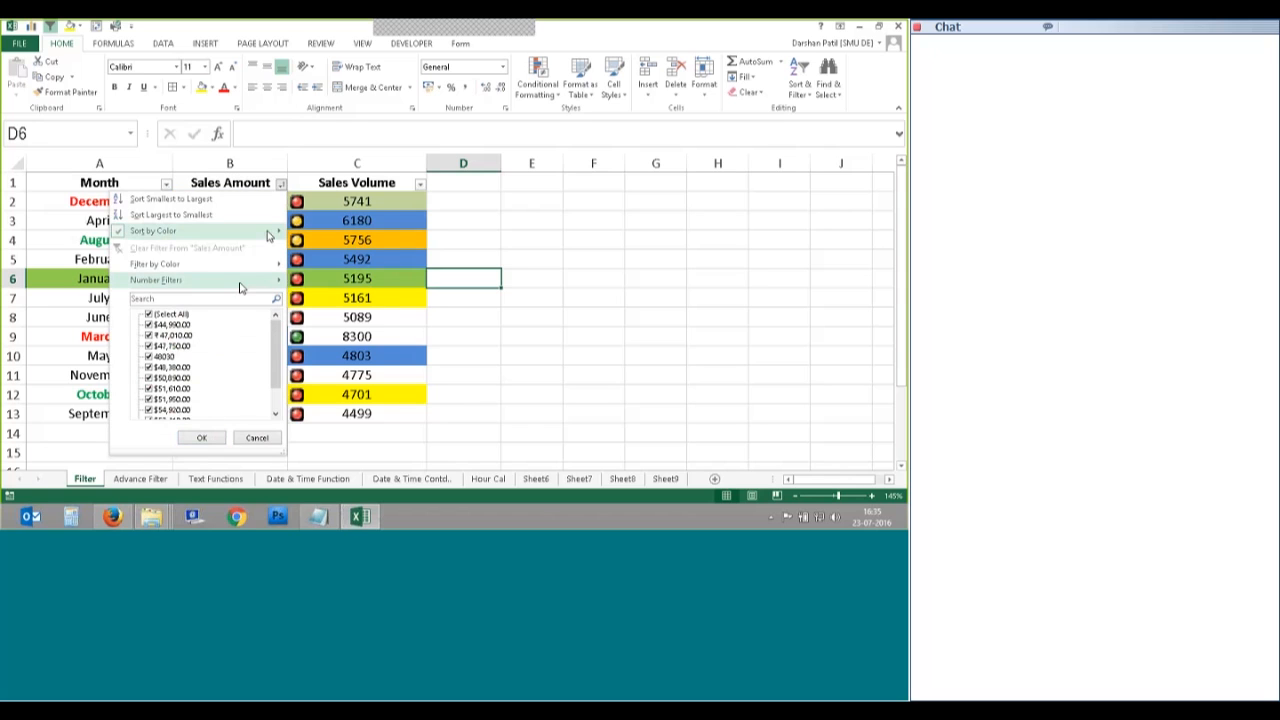
mouse_move(239, 287)
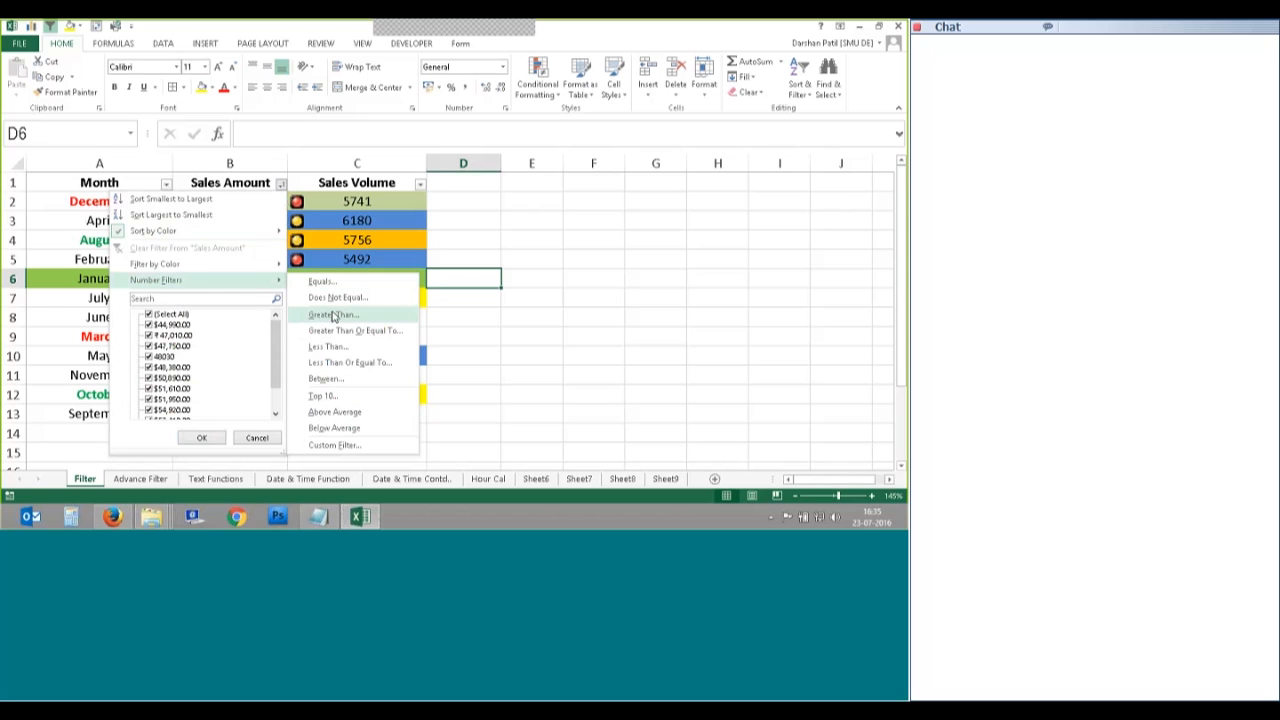
left_click(326, 378)
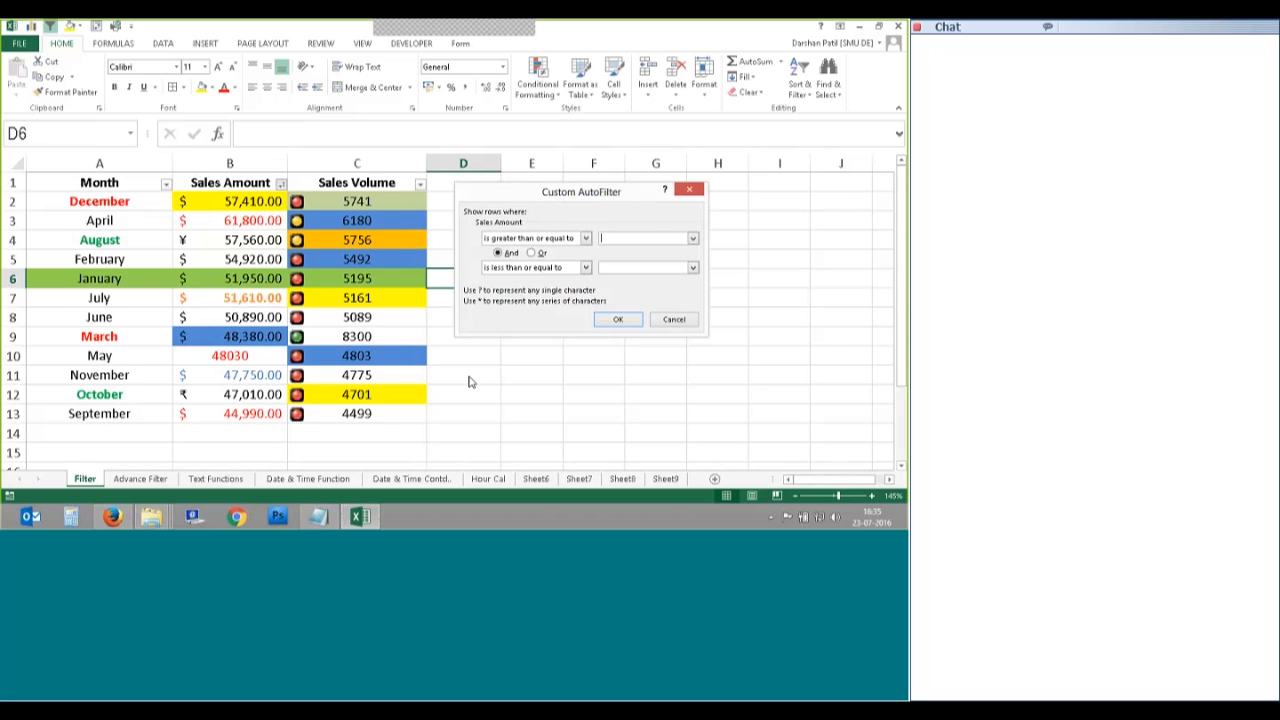
left_click(693, 239)
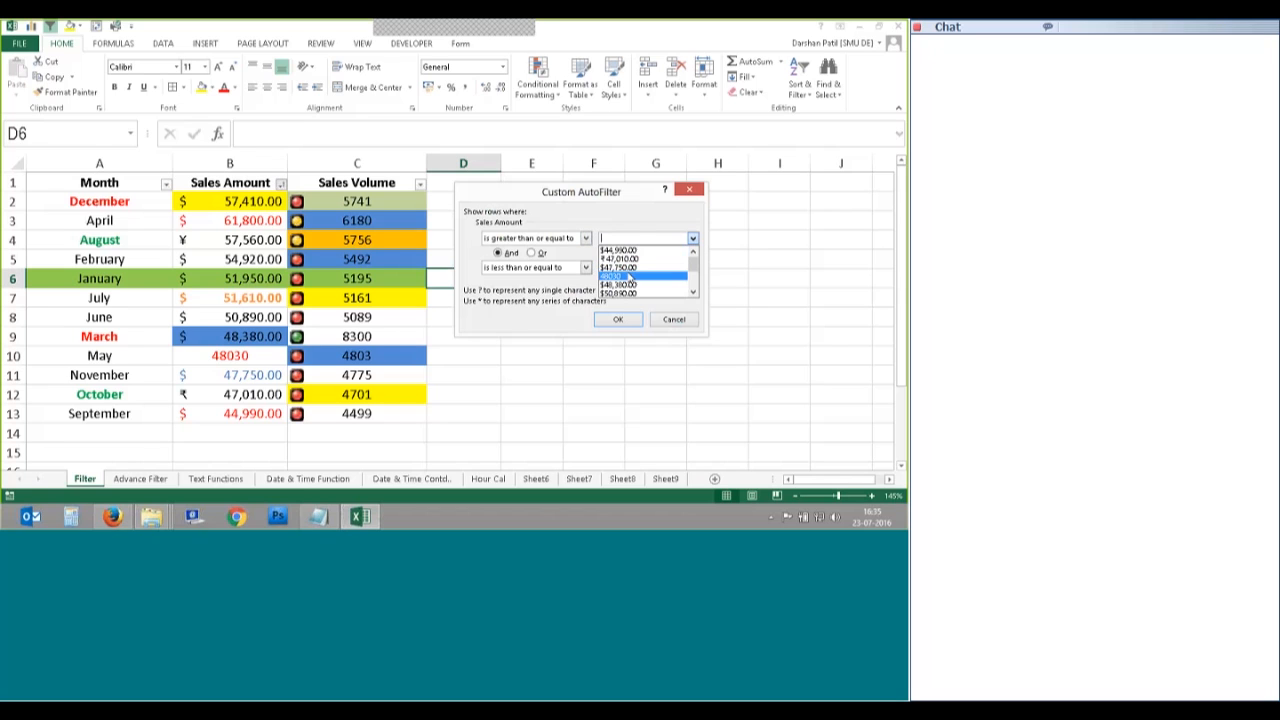
left_click(620, 258)
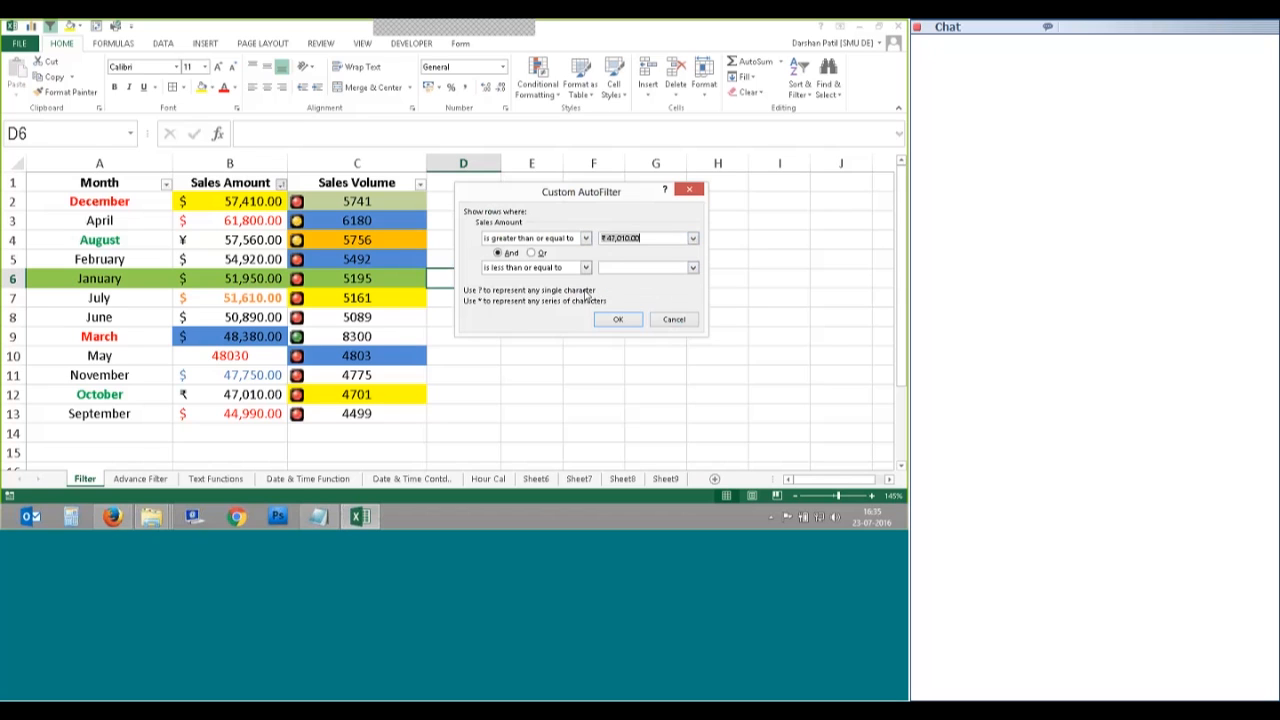
left_click(532, 254)
left_click(586, 269)
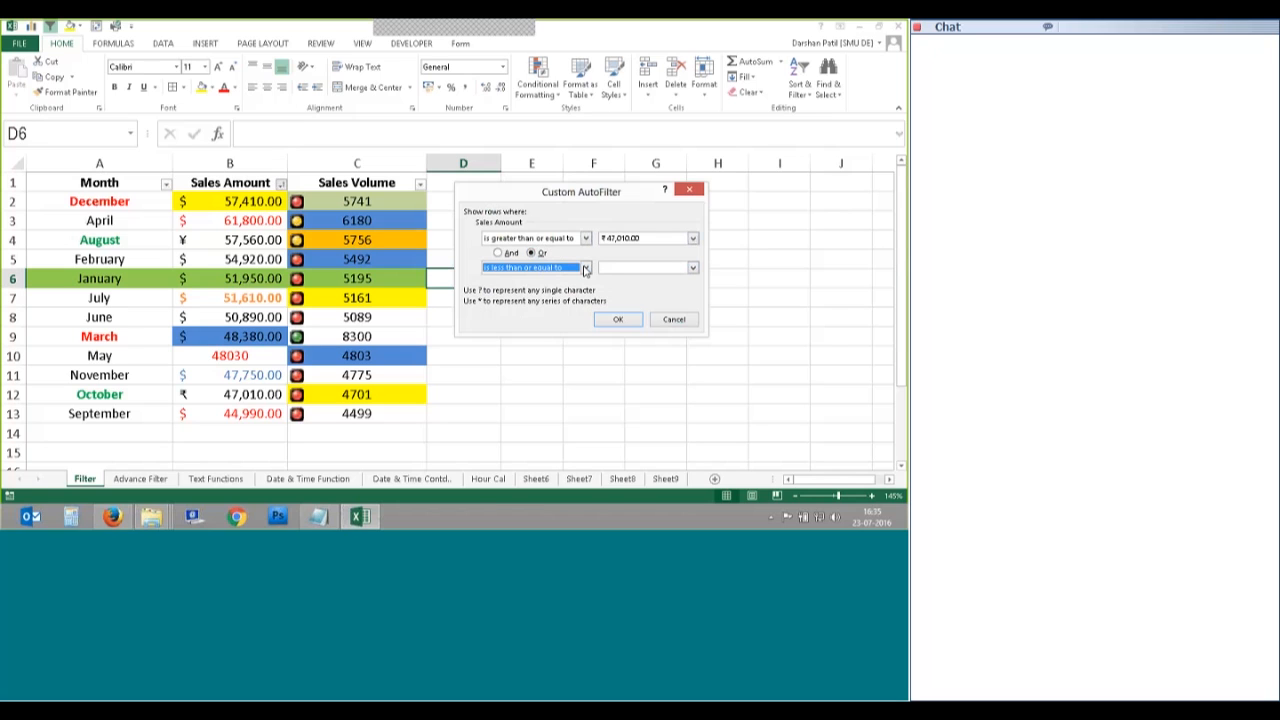
left_click(692, 269)
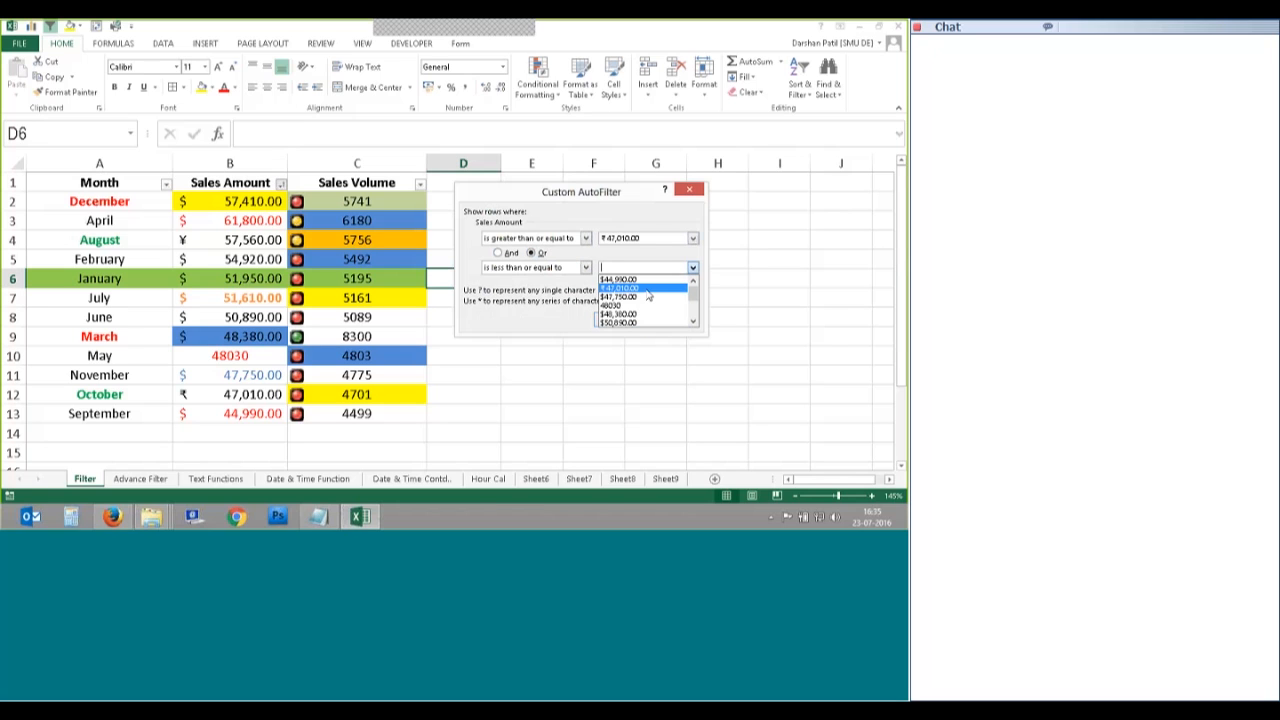
left_click(640, 297)
left_click(614, 317)
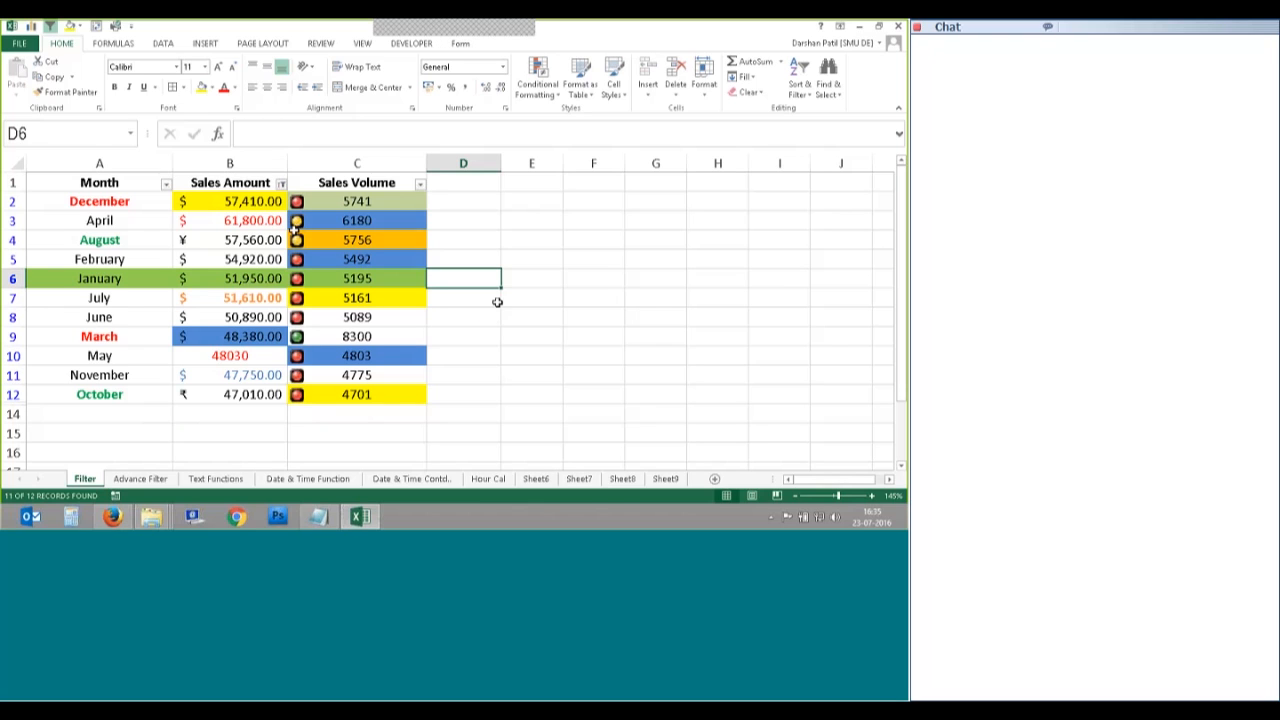
Step: Apply a Top 10 filter on Sales Amount limited to the top 7 items
left_click(281, 183)
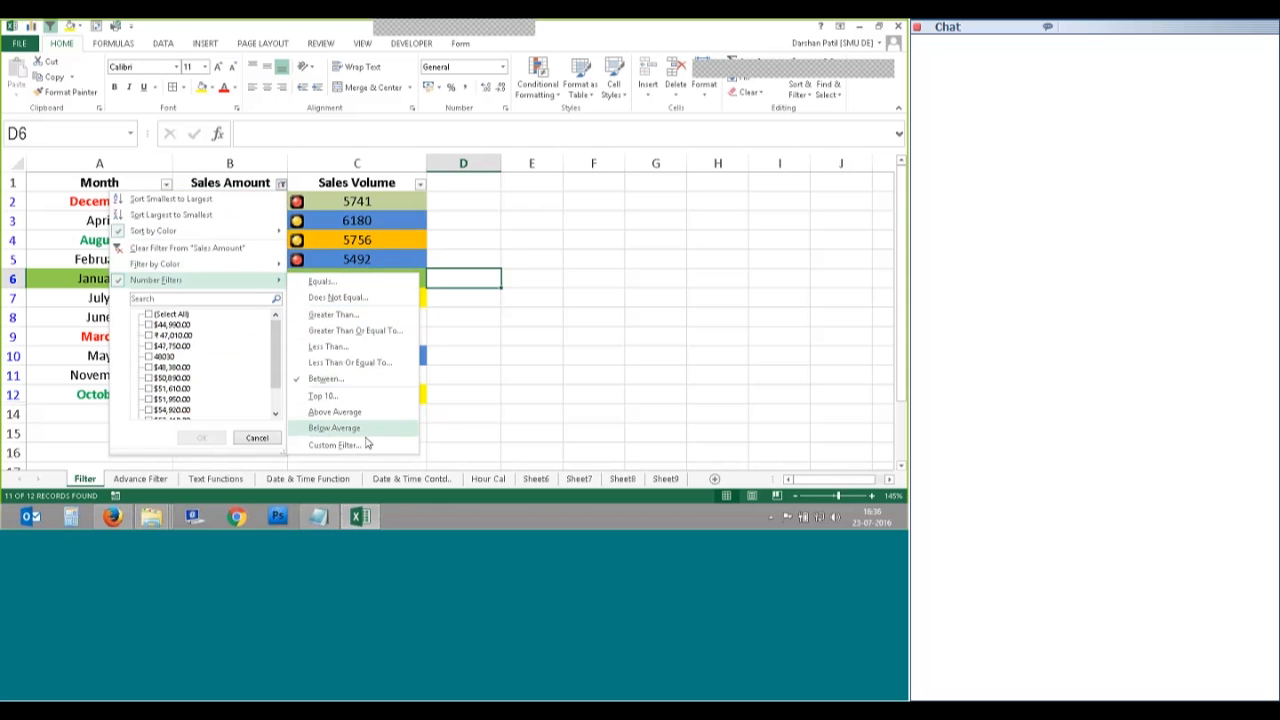
key("Escape")
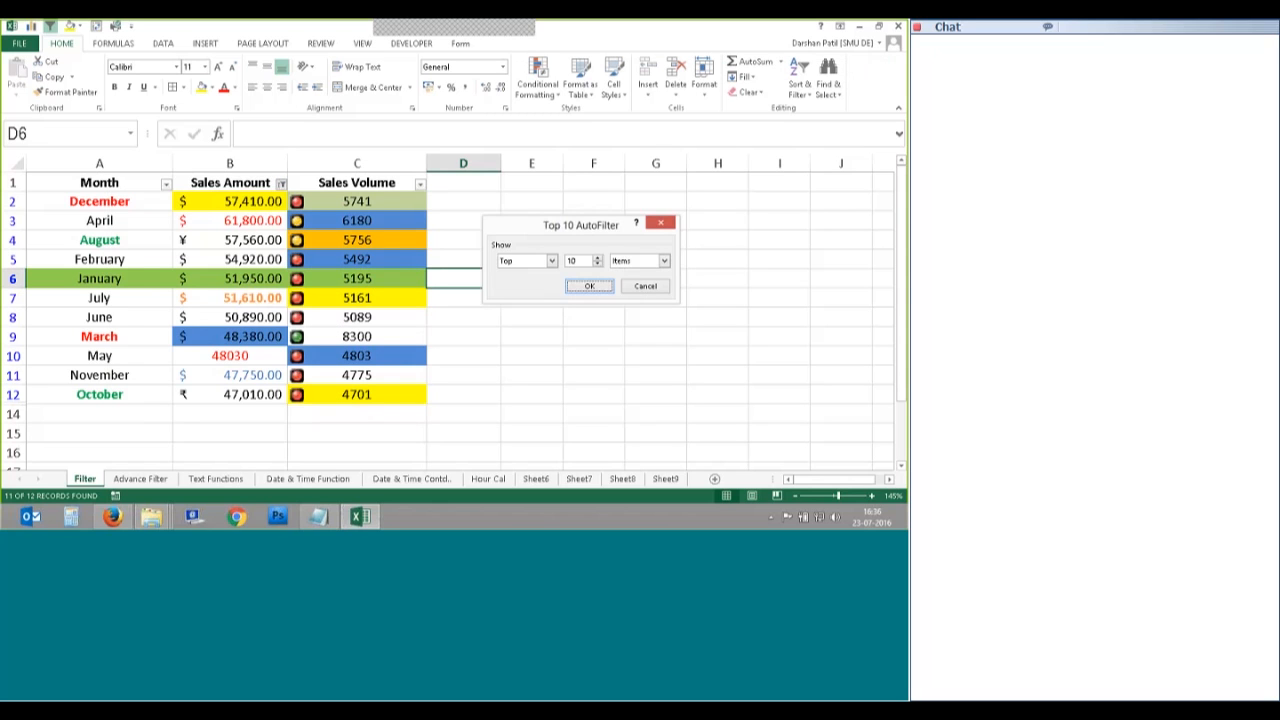
left_click(596, 265)
left_click(589, 287)
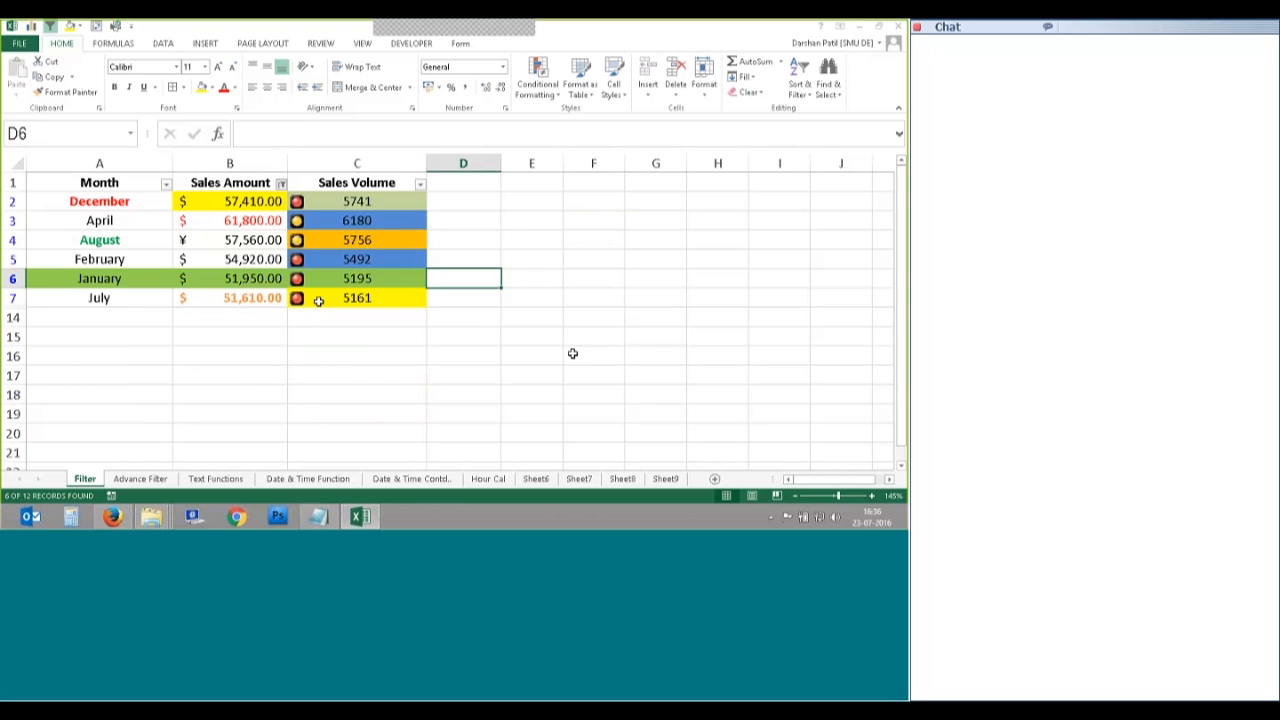
left_click(538, 80)
mouse_move(572, 148)
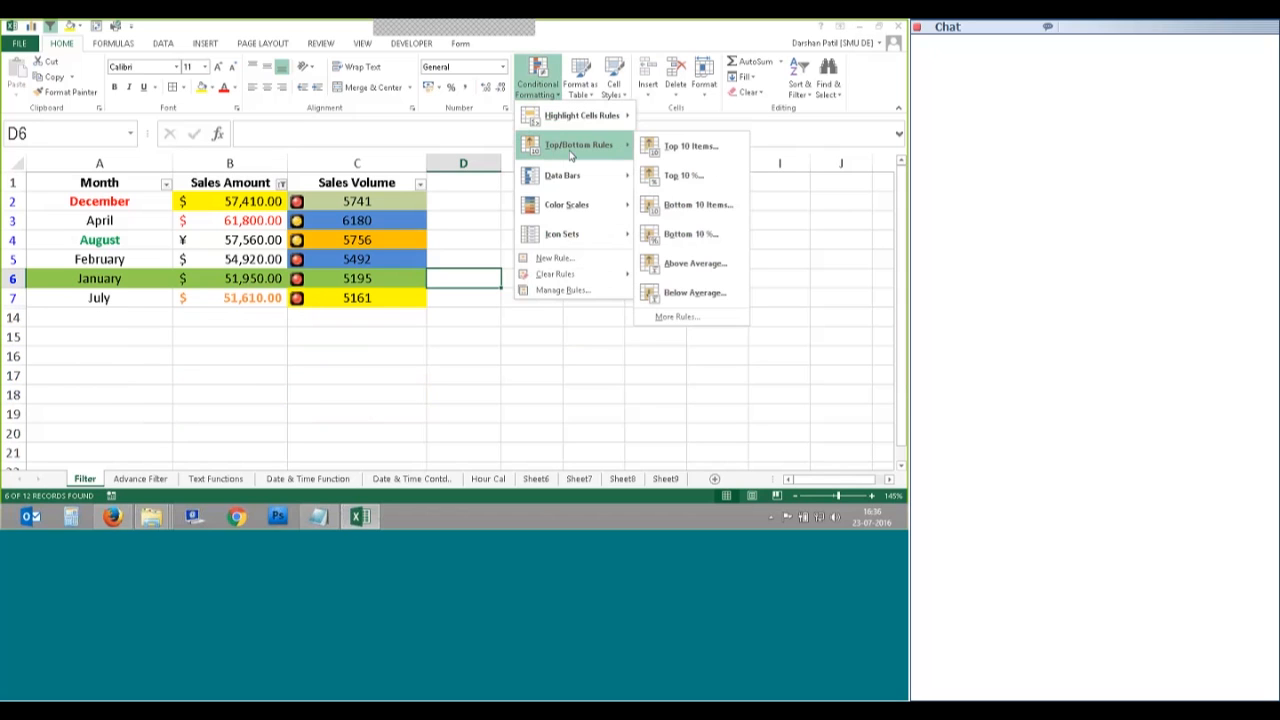
left_click(401, 362)
Step: Filter Sales Amount to show only above-average amounts
left_click(281, 183)
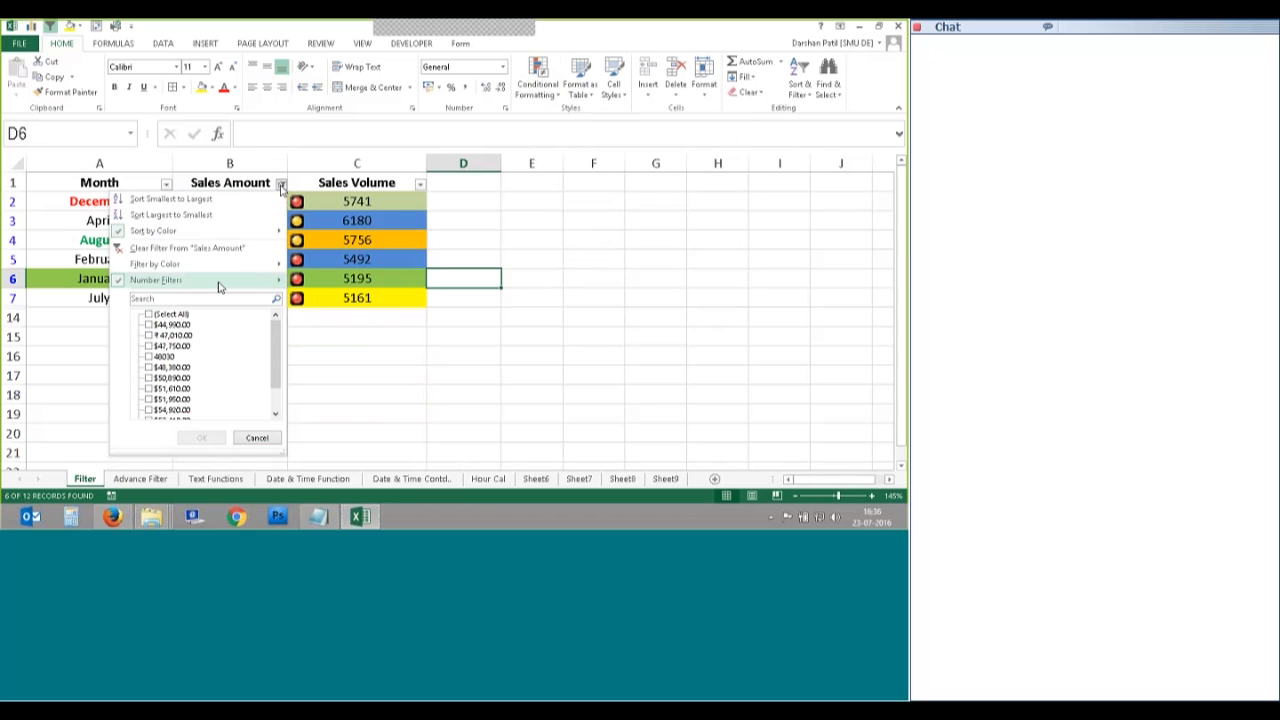
mouse_move(220, 284)
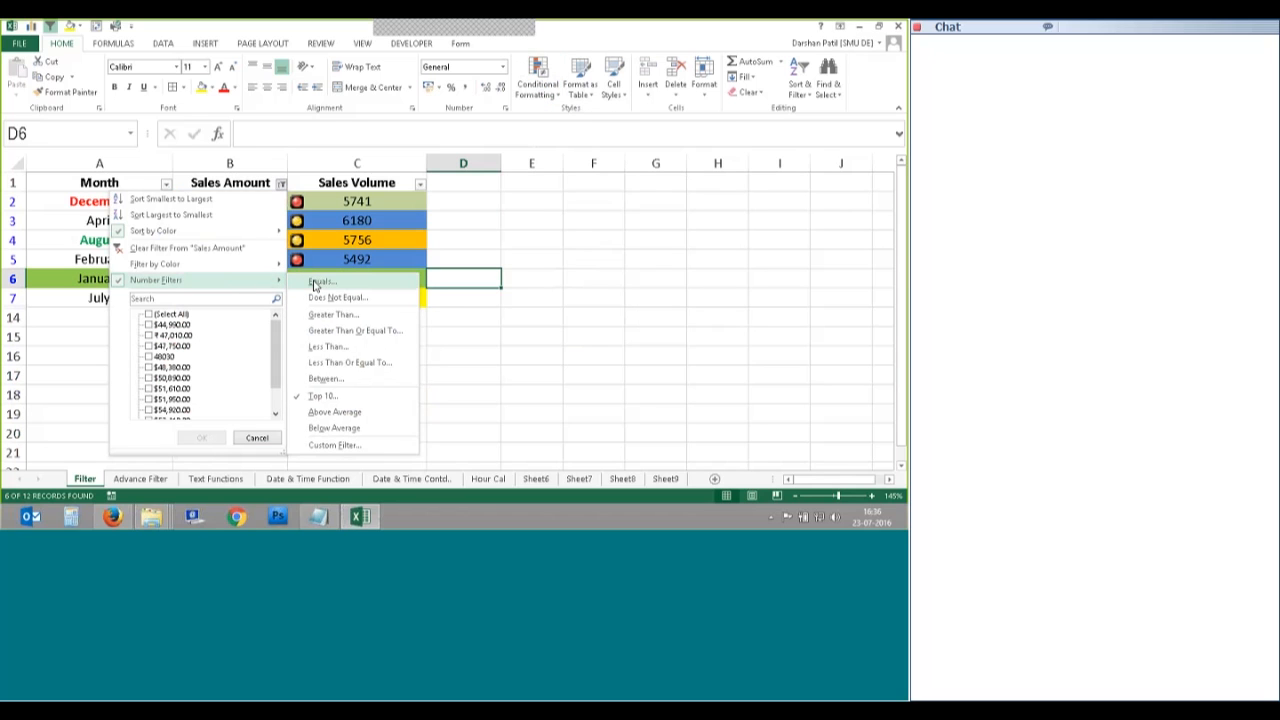
left_click(335, 412)
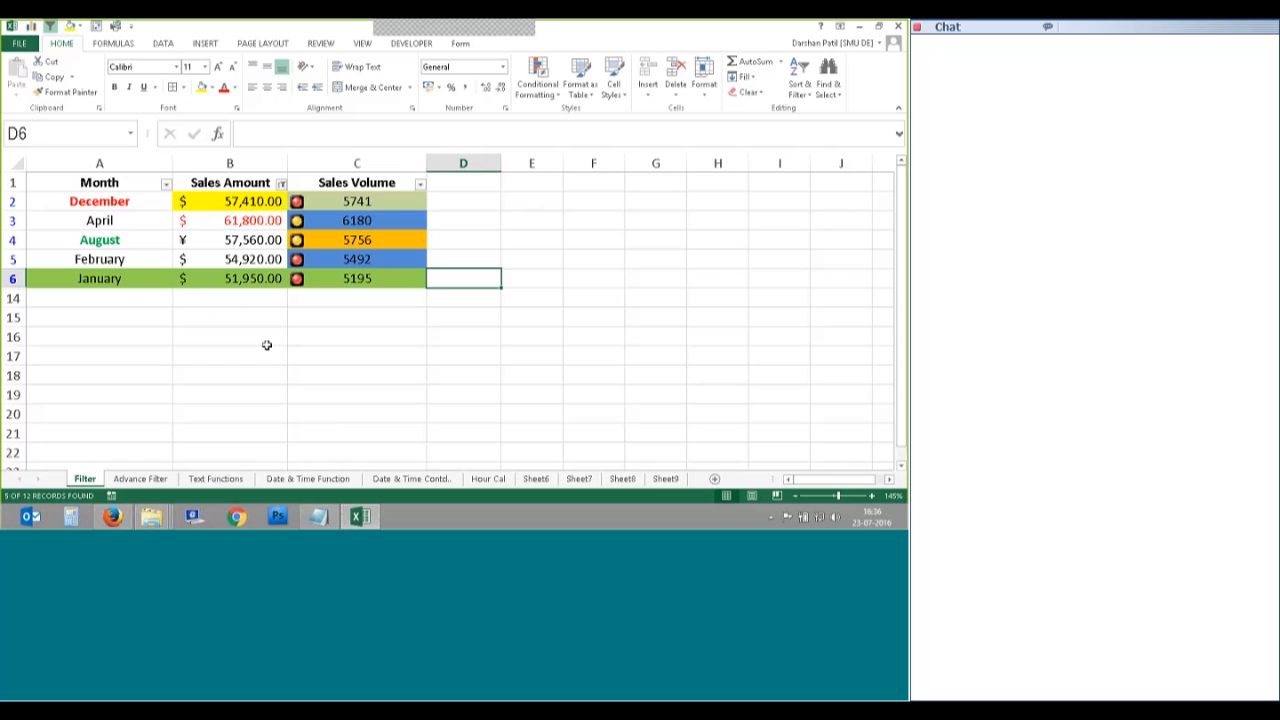
Step: Clear the Sales Amount filter so all twelve months, December through September, show again
left_click(281, 183)
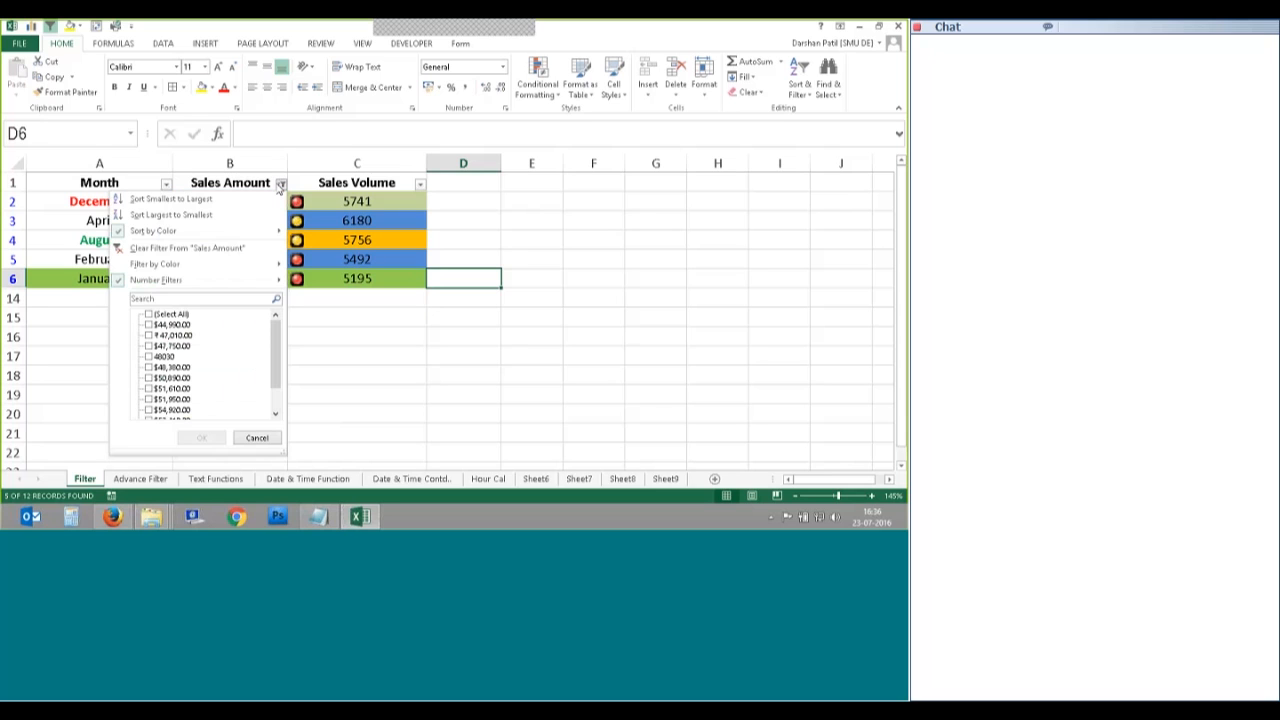
left_click(150, 246)
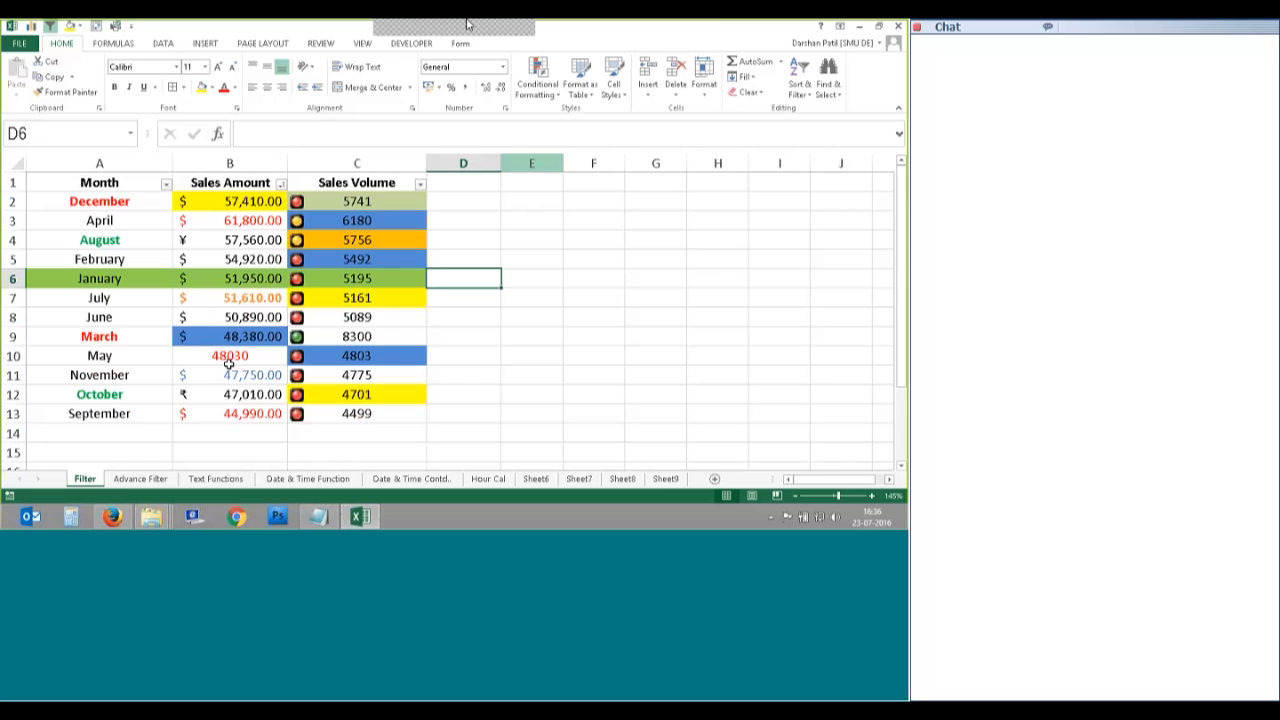
mouse_move(468, 25)
left_click(582, 41)
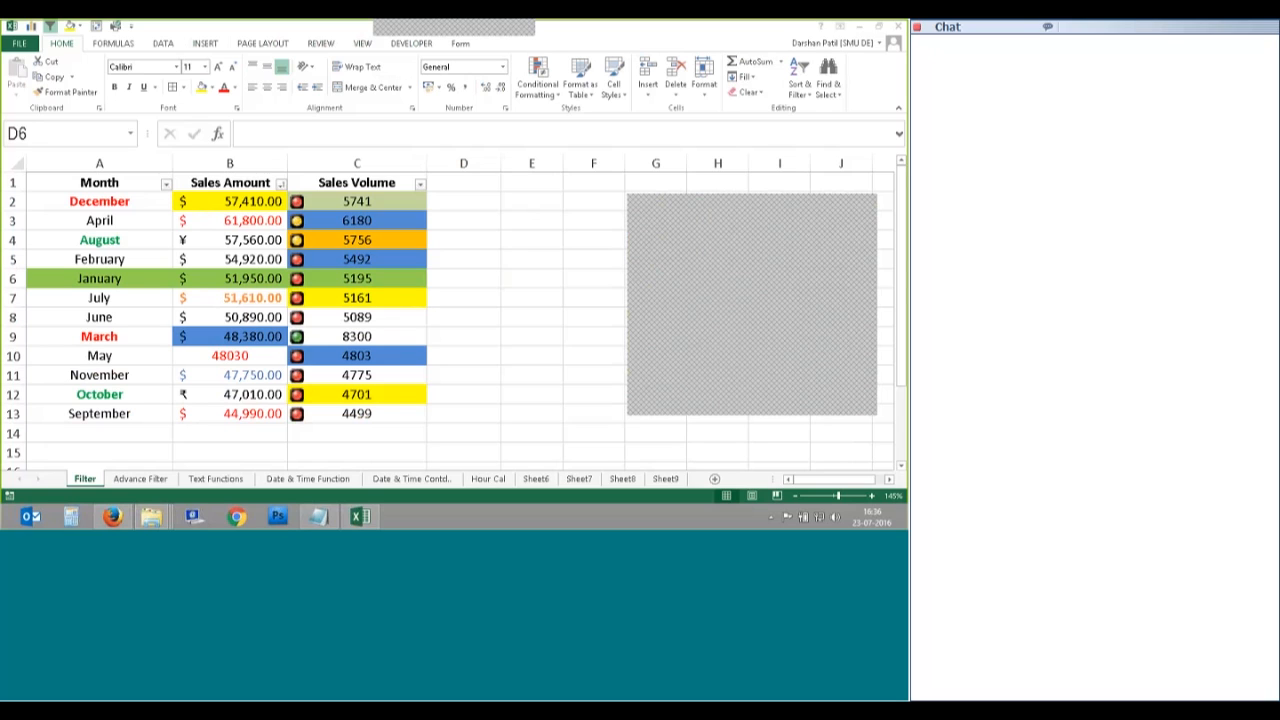
Step: Sort the Month column A to Z so the table runs from April to September
left_click(166, 184)
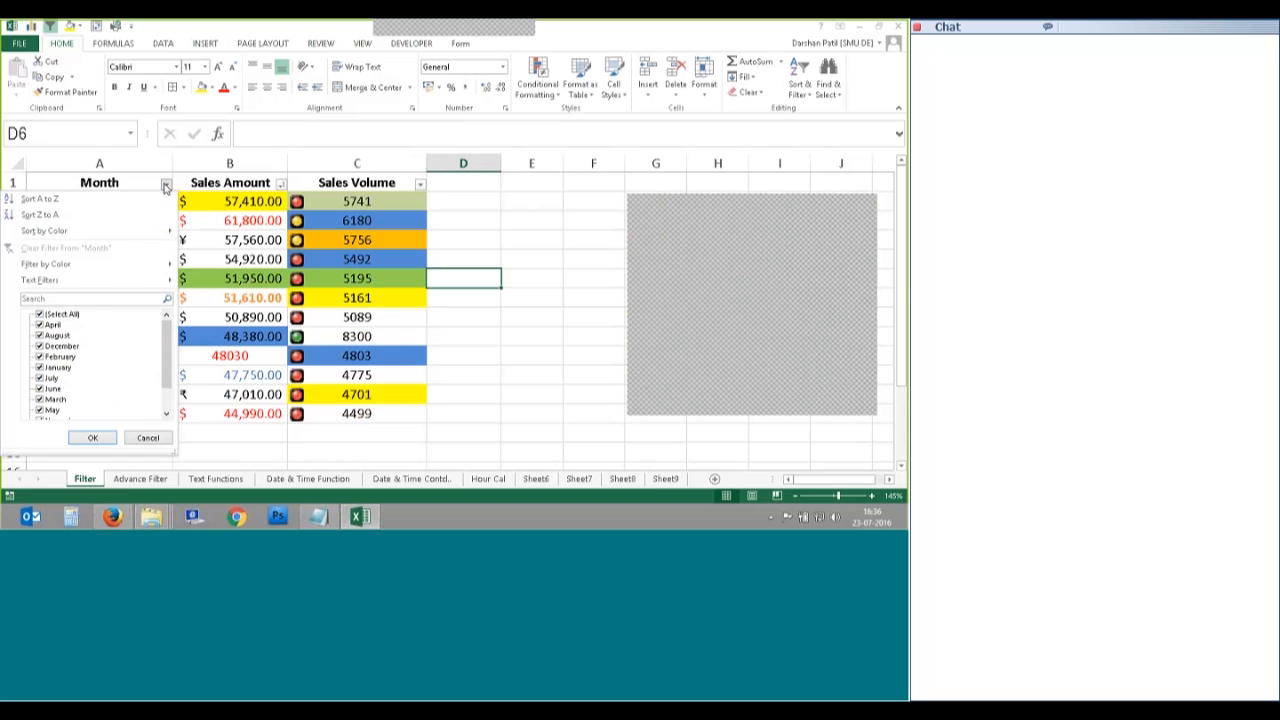
left_click(40, 199)
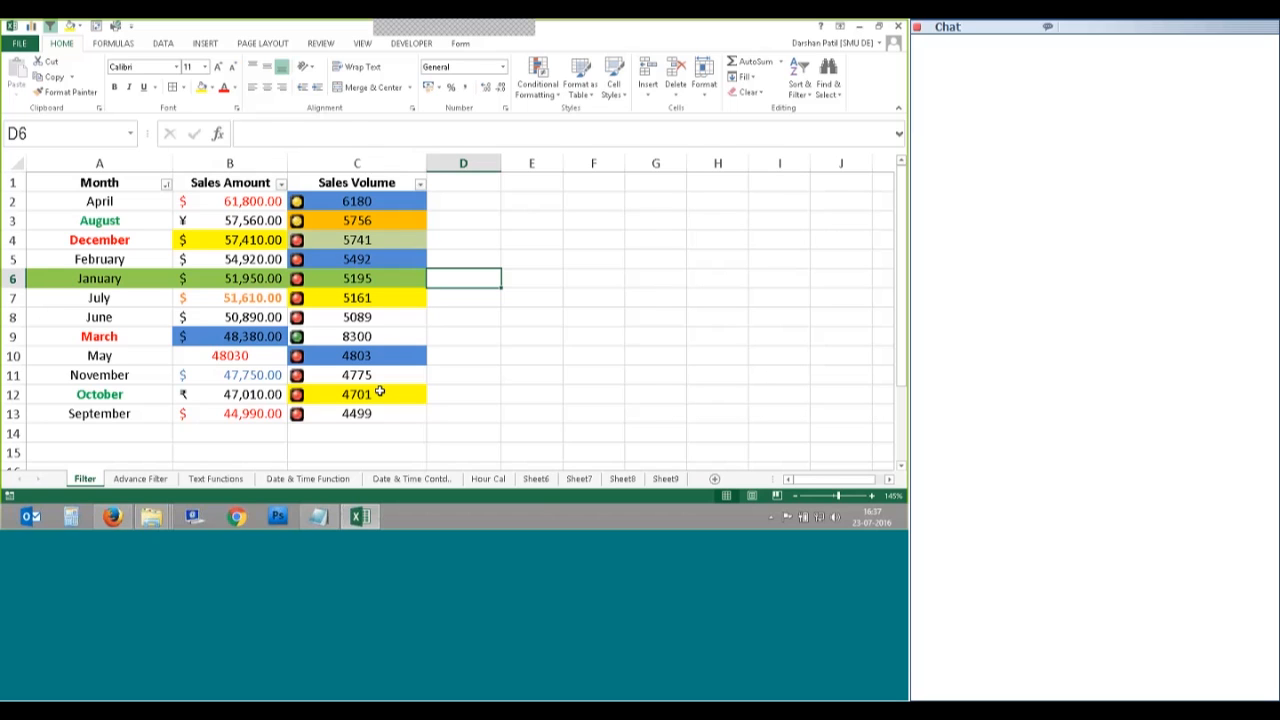
left_click(110, 202)
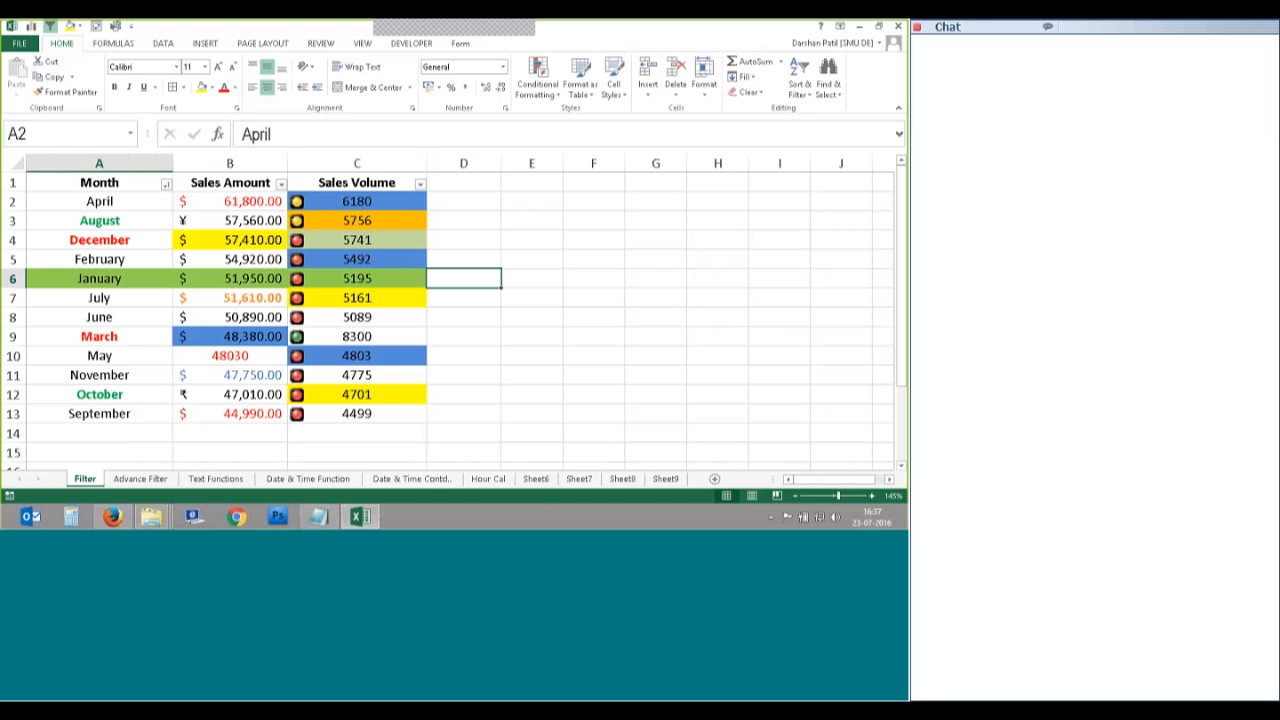
left_click(805, 93)
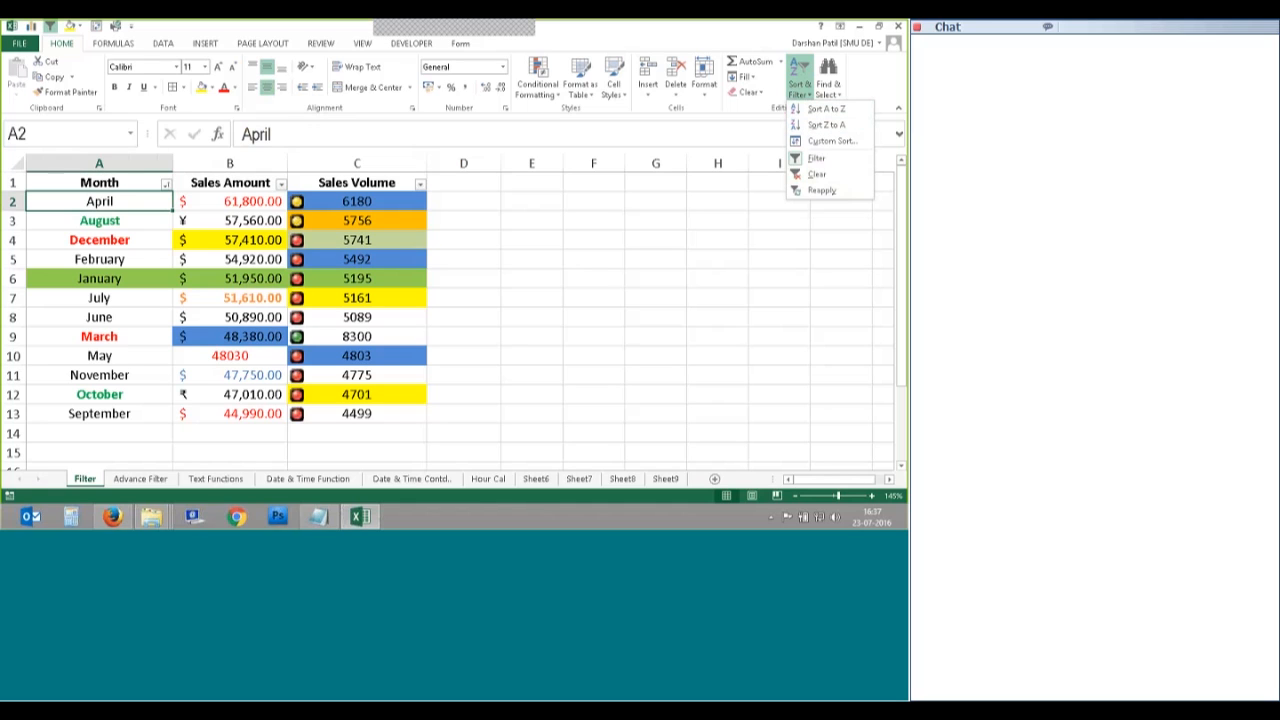
left_click(828, 142)
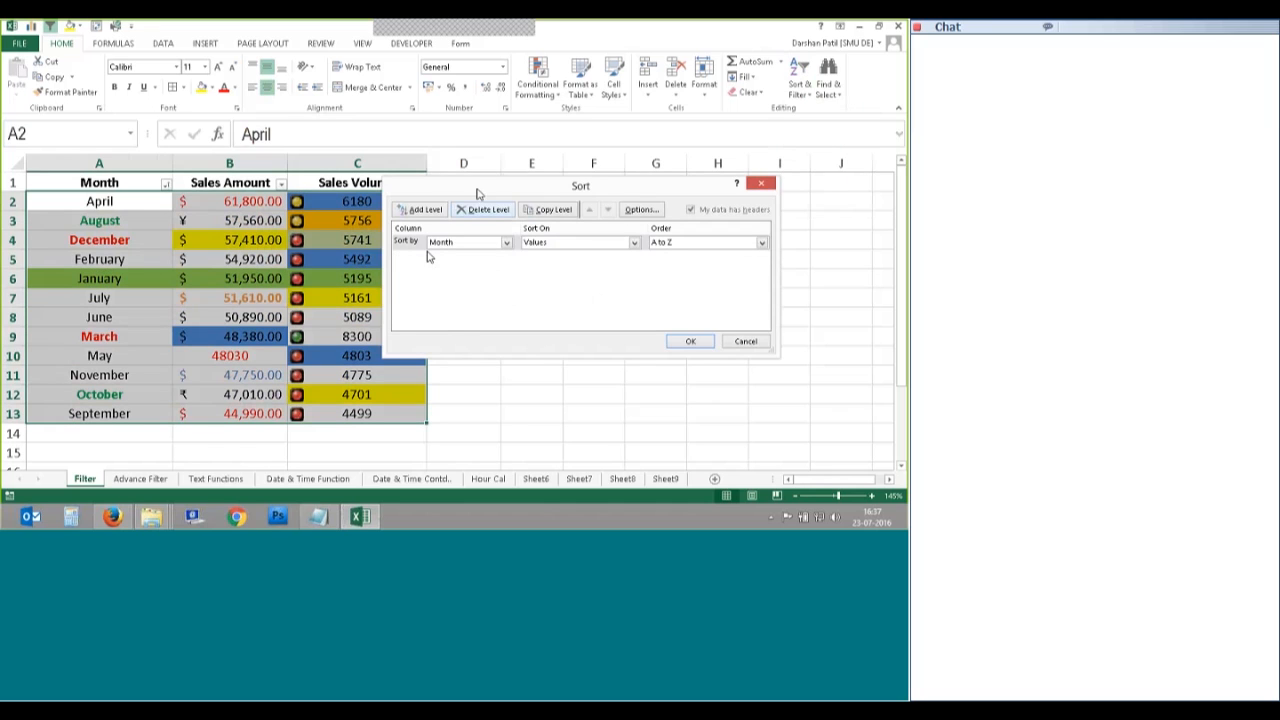
left_click_drag(477, 193, 601, 192)
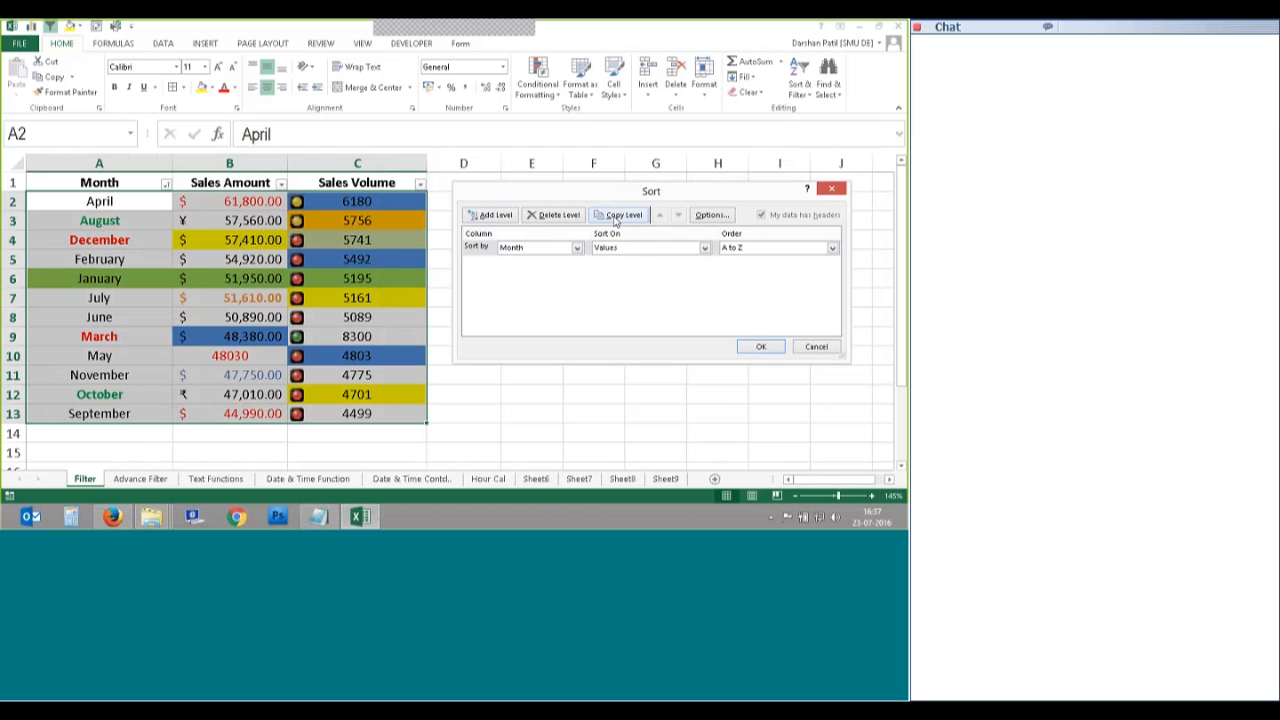
left_click(542, 219)
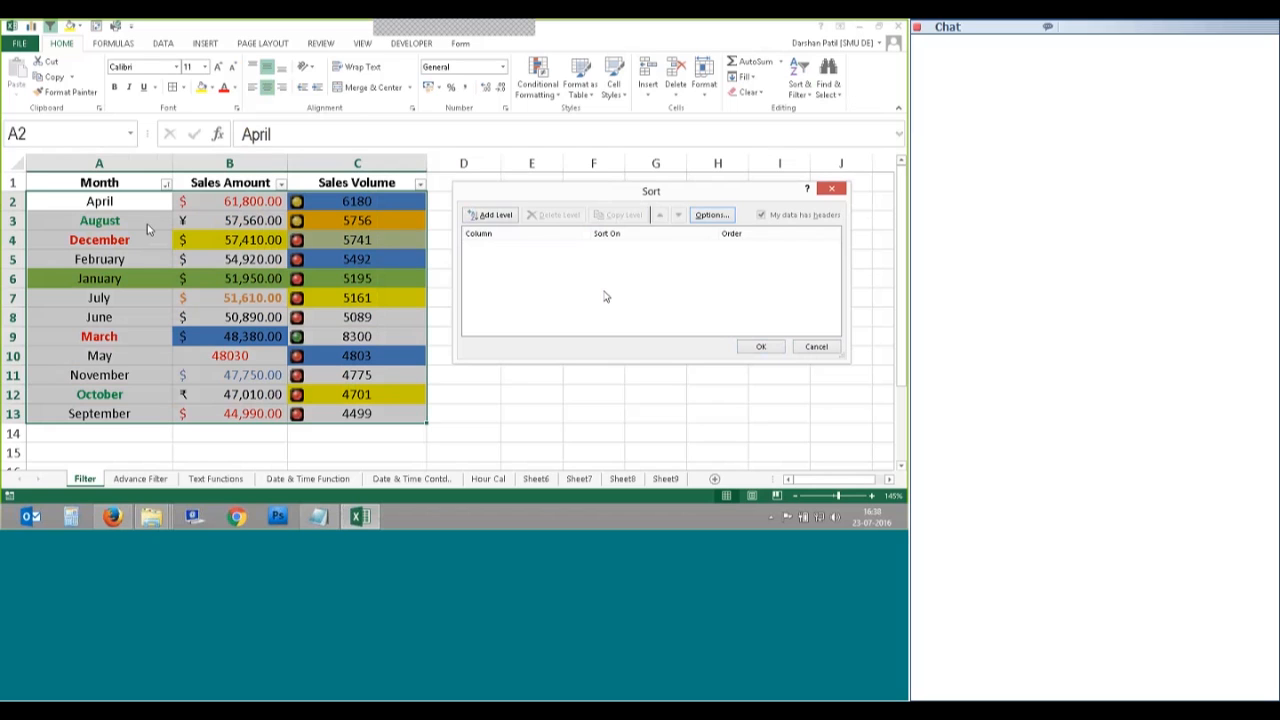
left_click(493, 222)
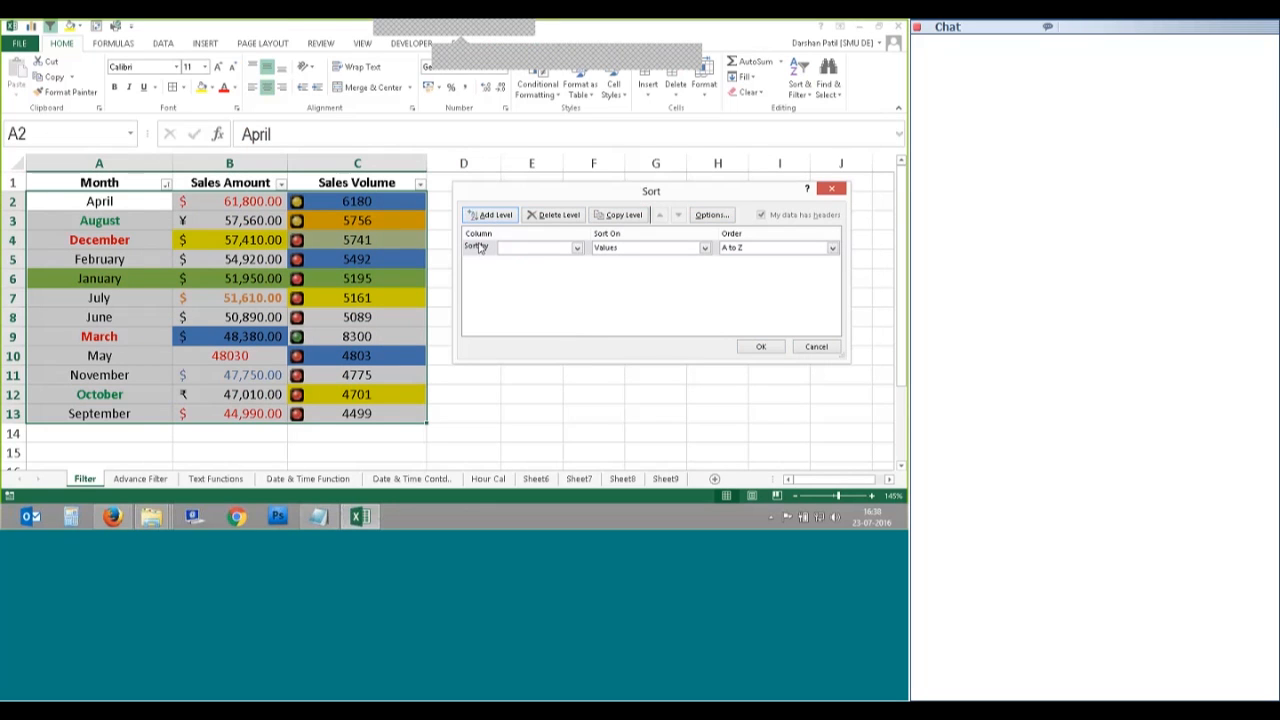
left_click(632, 62)
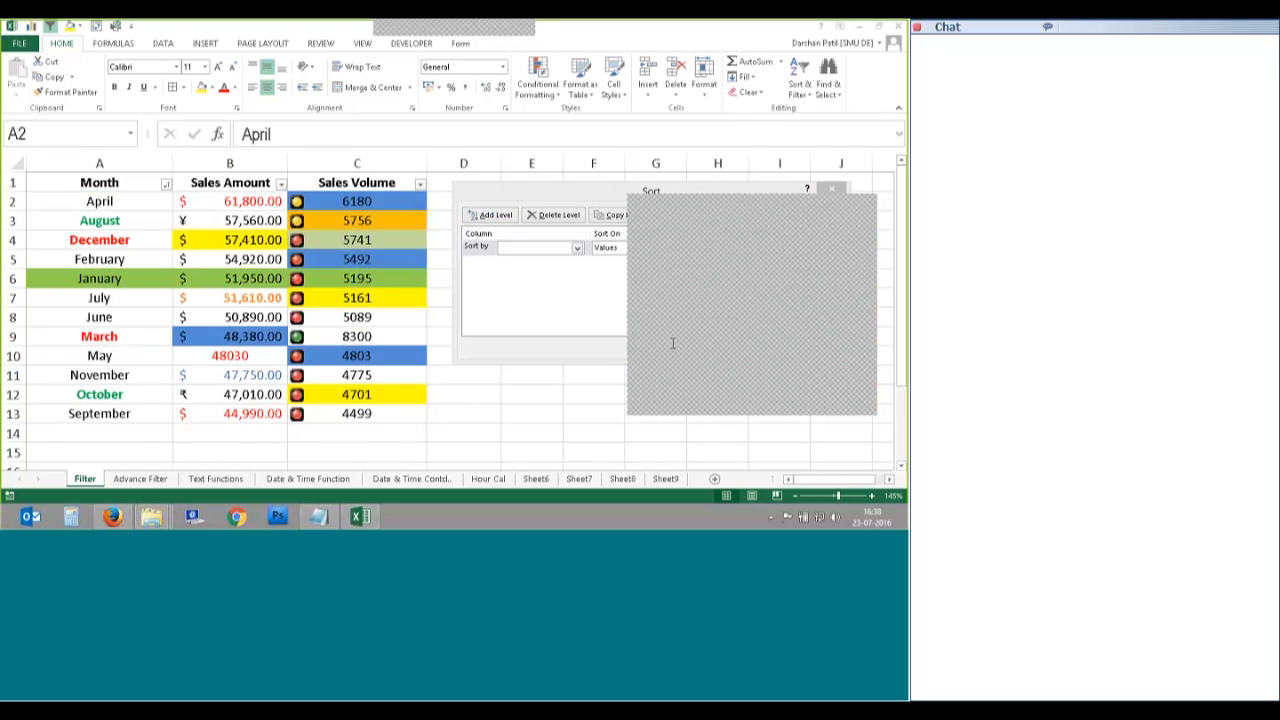
left_click(859, 201)
left_click(832, 188)
left_click(610, 238)
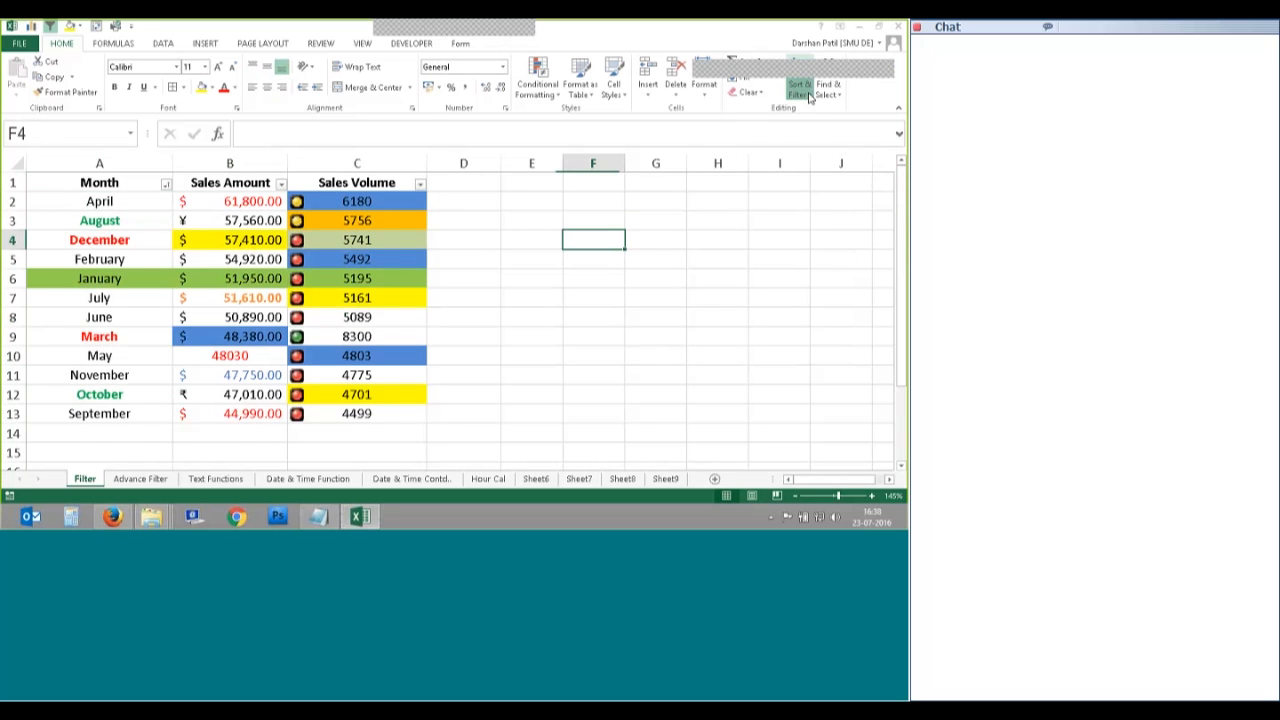
Step: Open Custom Sort for the table from cell A3 after dismissing the selected-range error
left_click(810, 95)
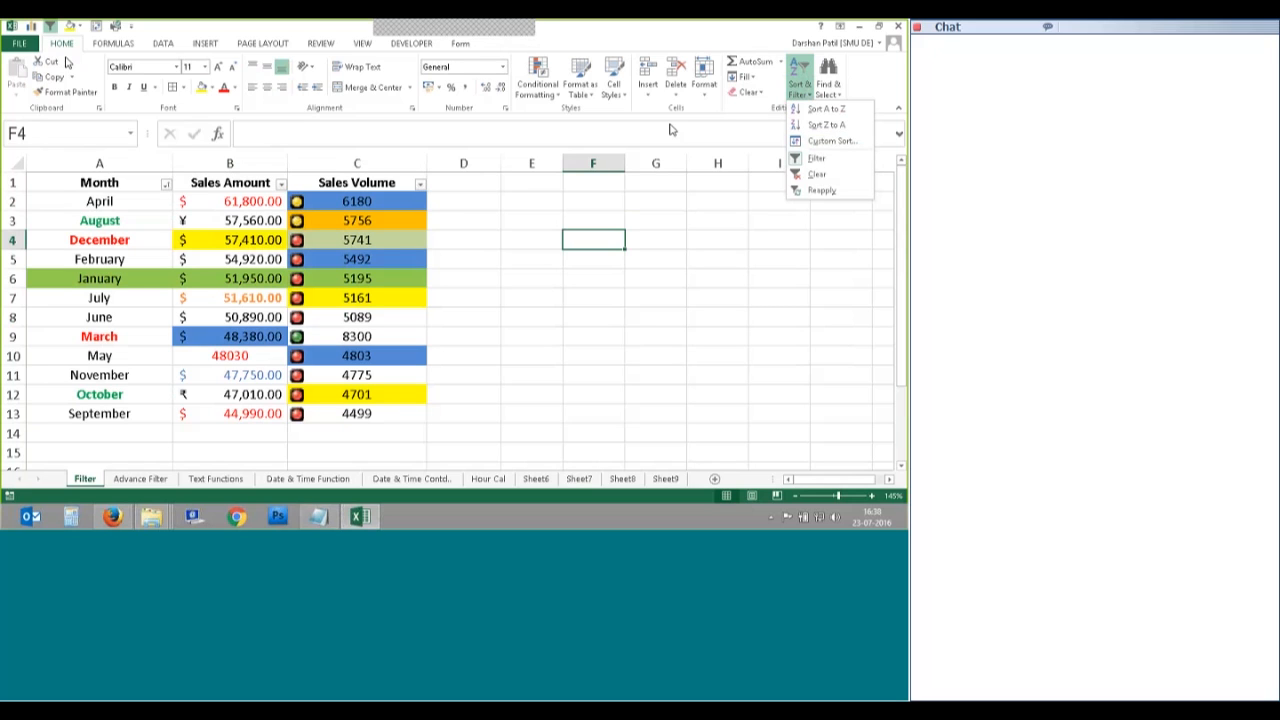
left_click(826, 141)
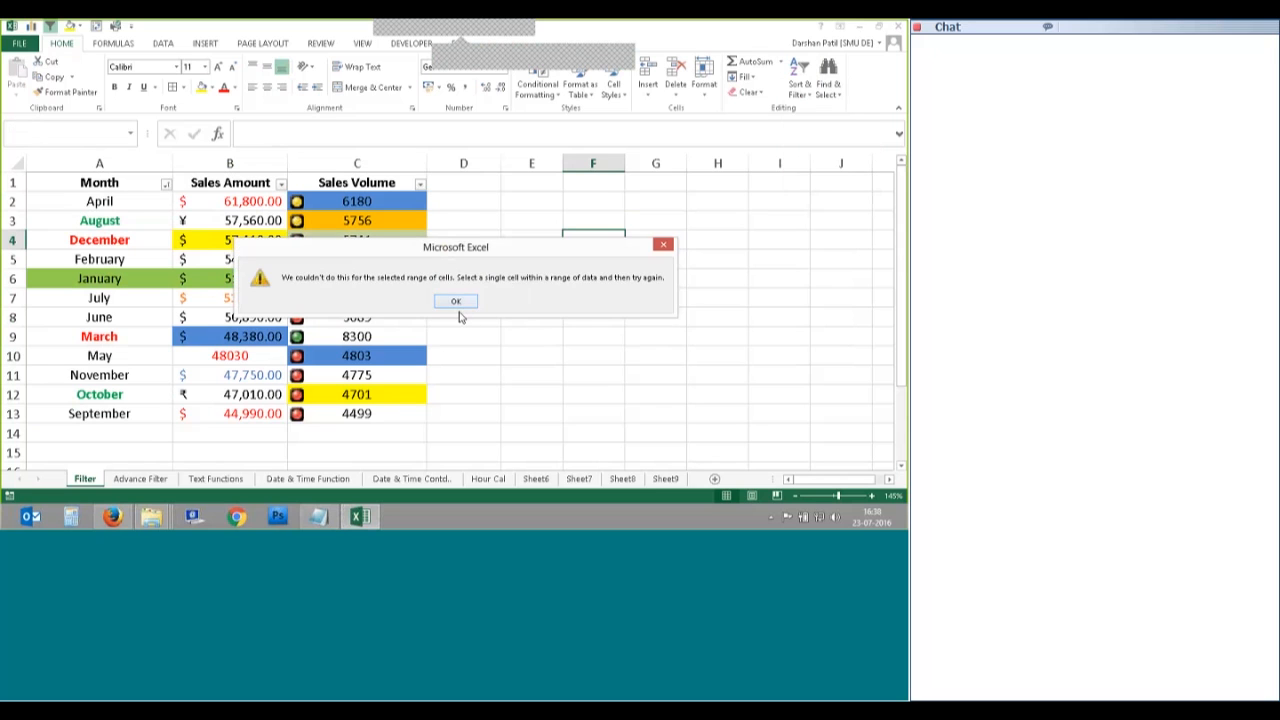
left_click(456, 301)
left_click(531, 336)
left_click(99, 220)
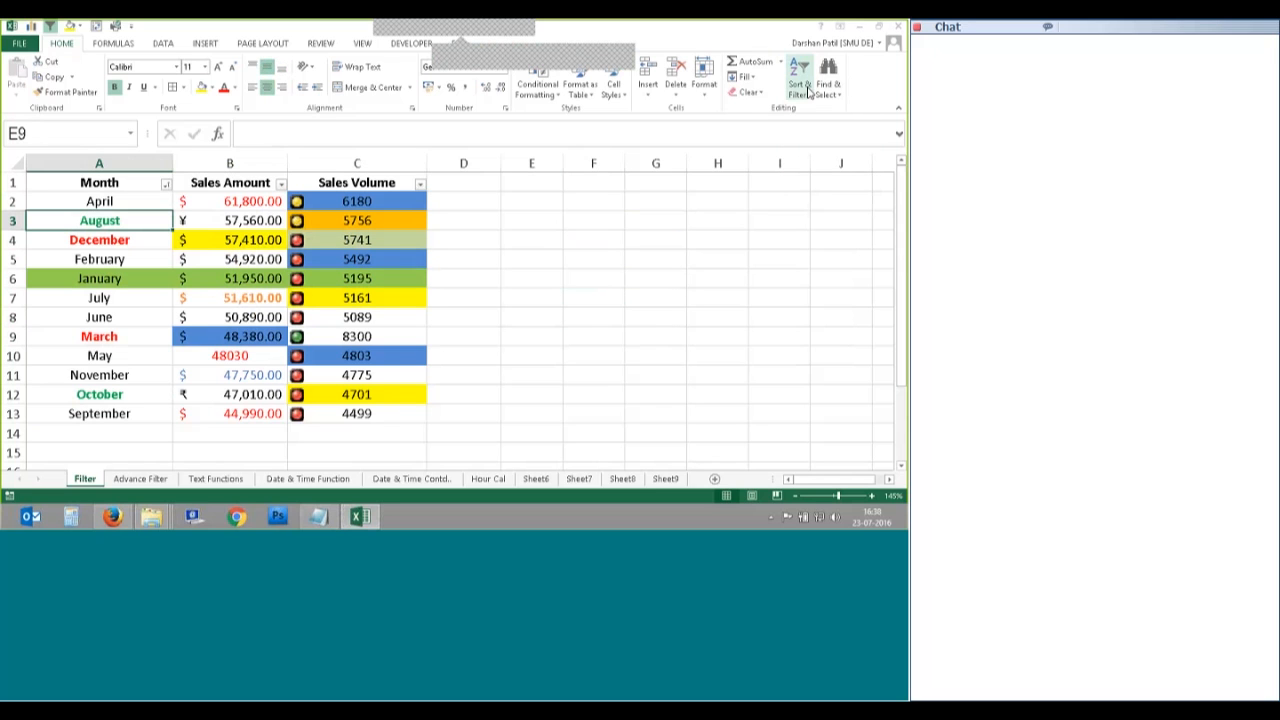
left_click(804, 86)
left_click(826, 141)
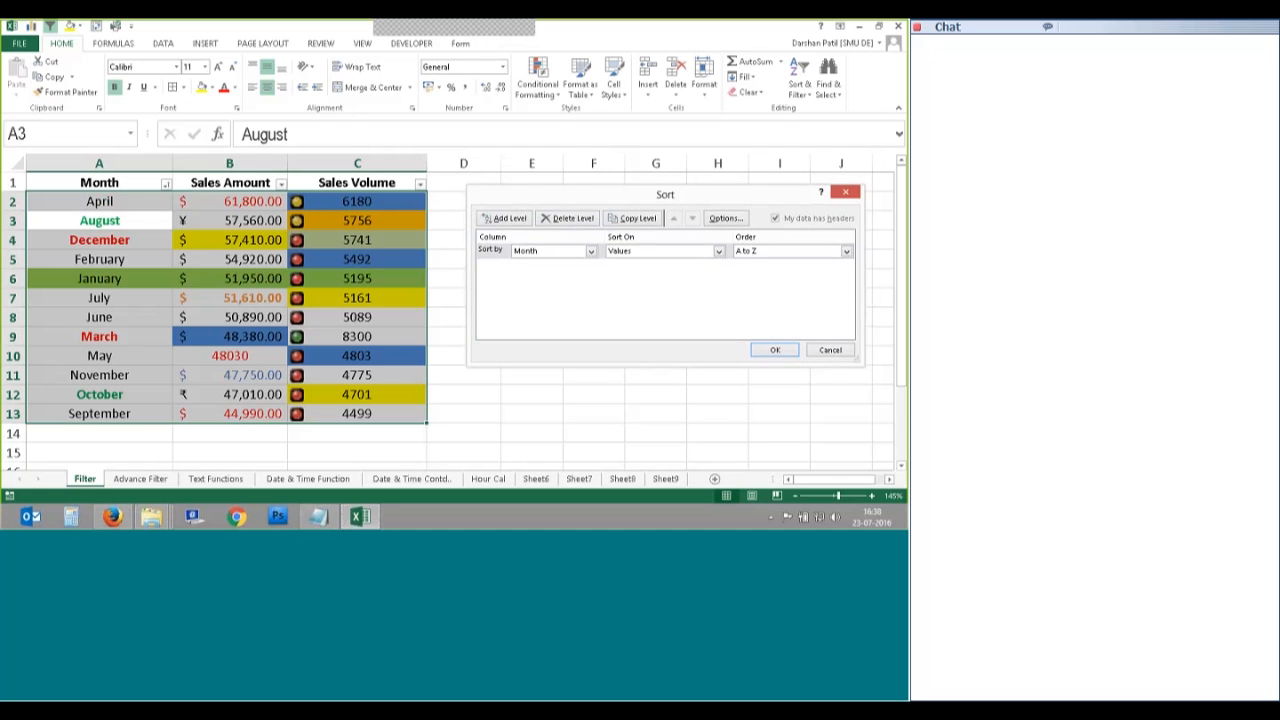
Step: Replace the old Month sort level with a new blank Sort by level
left_click(569, 219)
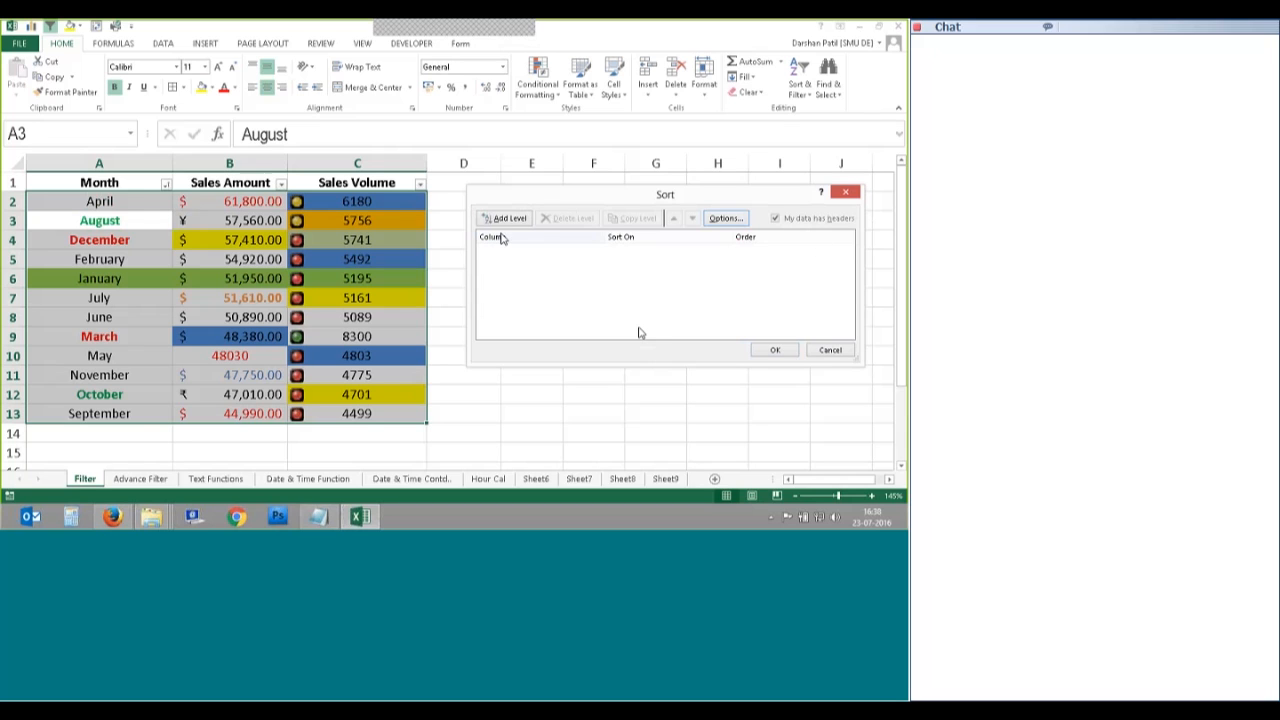
left_click_drag(511, 201, 492, 199)
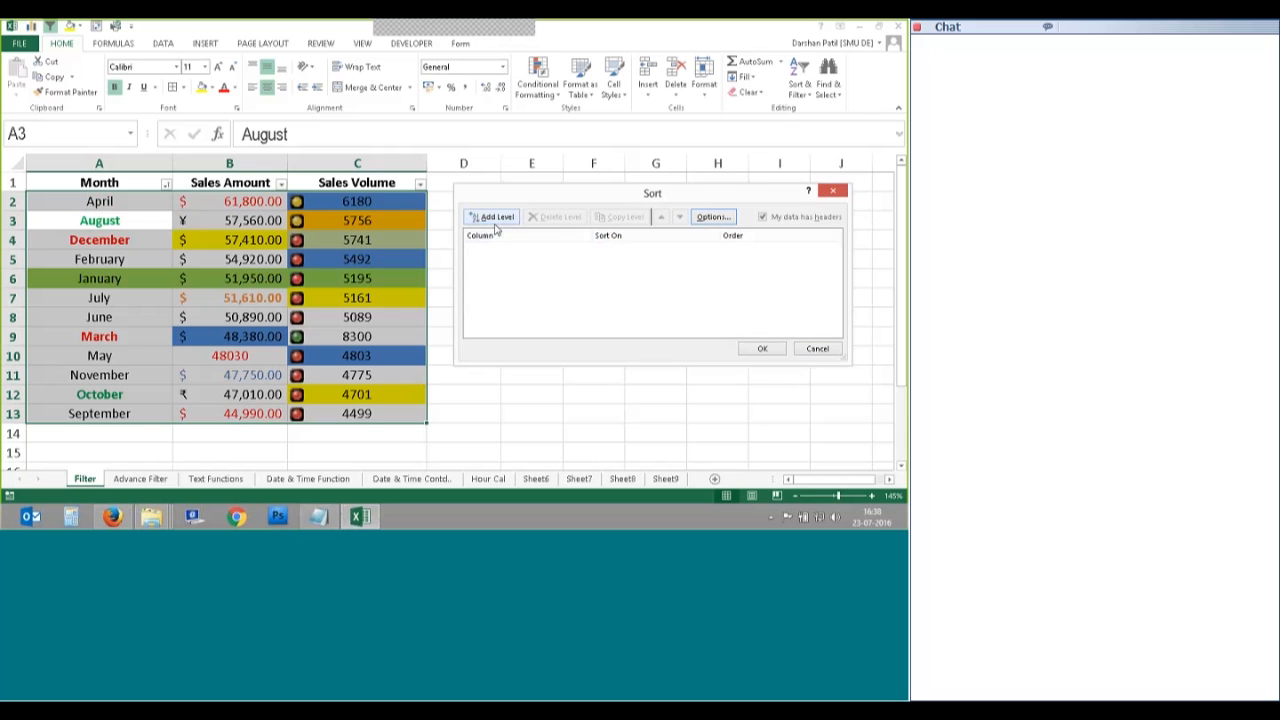
left_click(496, 217)
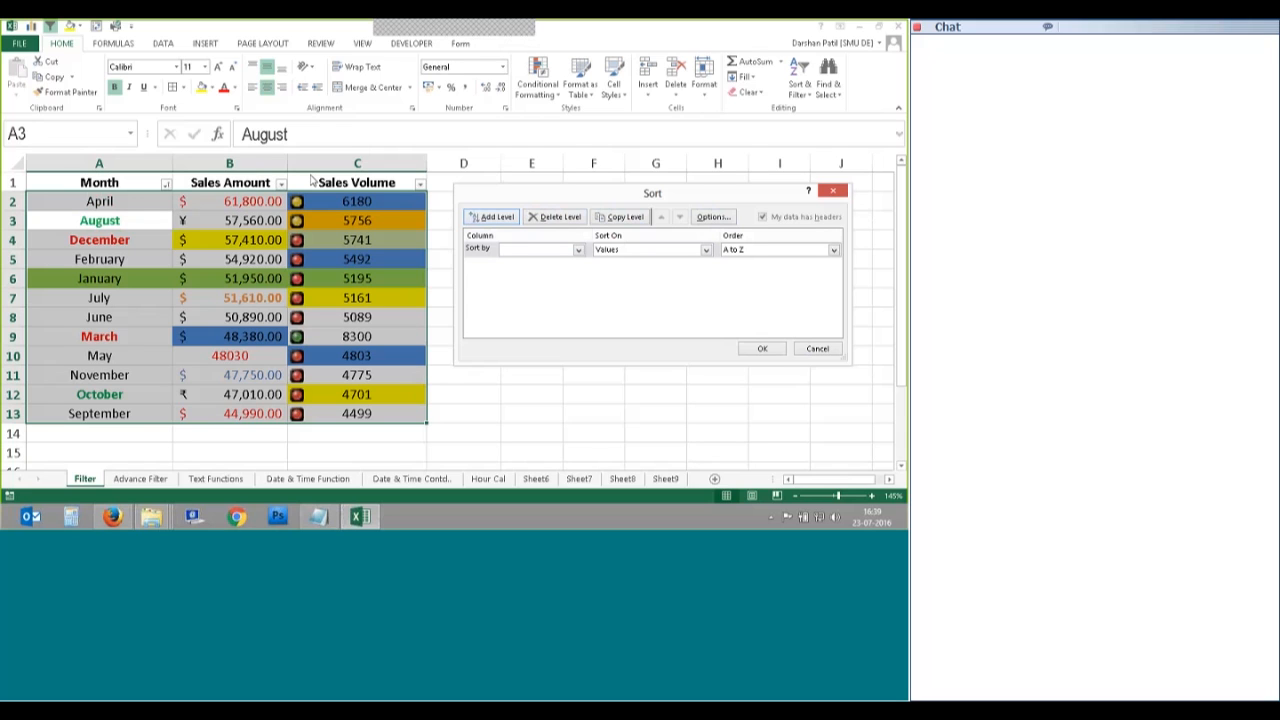
Step: Set the new sort level to the Month column, sorting on cell Values
left_click(519, 268)
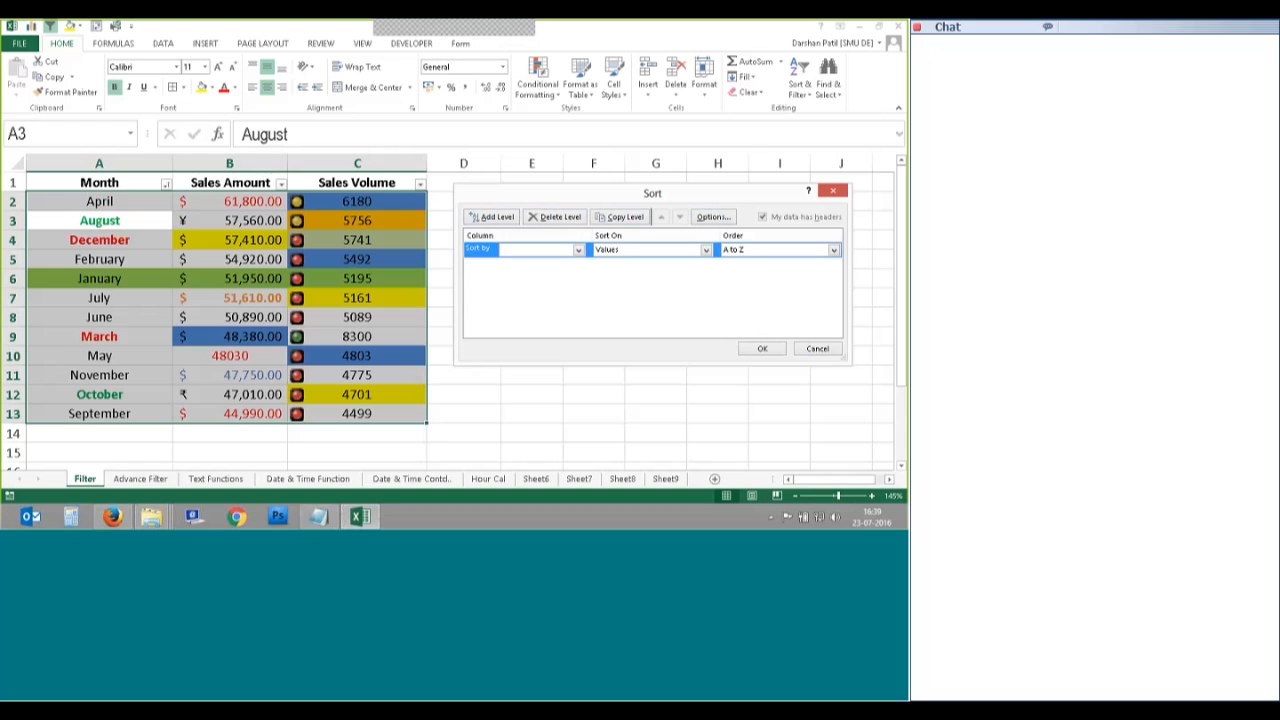
left_click(578, 250)
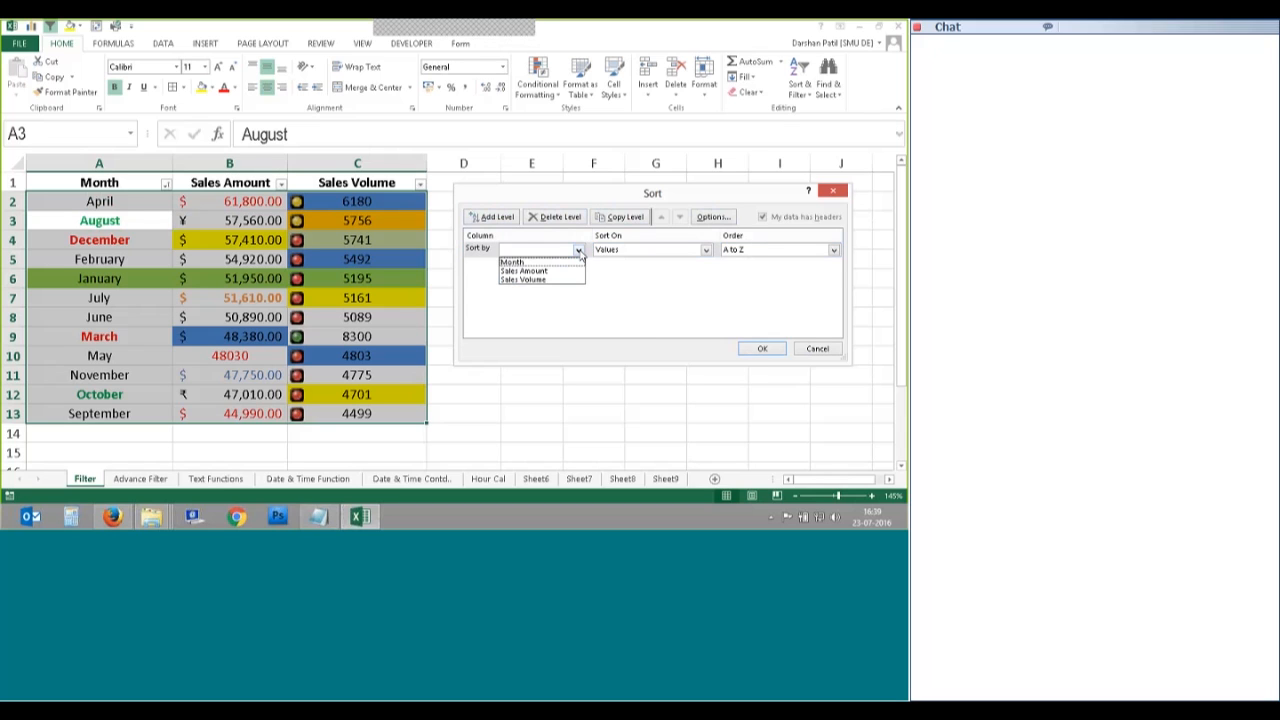
left_click(512, 262)
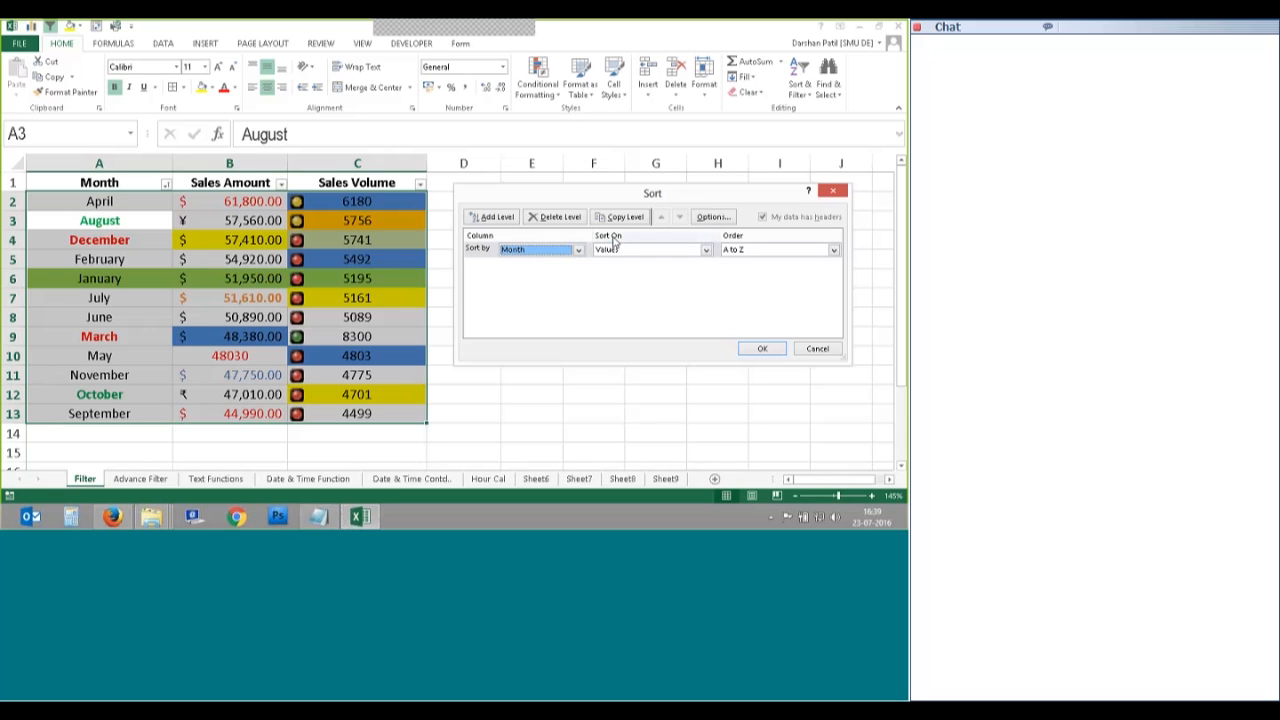
left_click(705, 250)
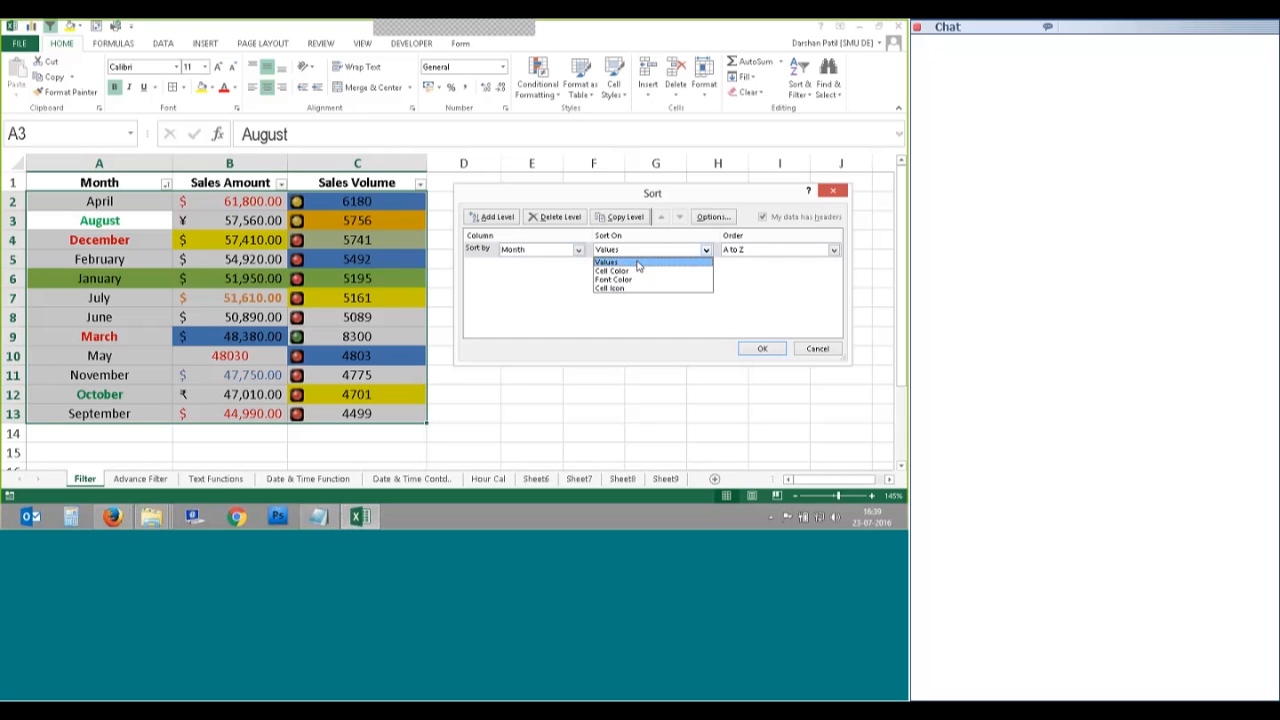
left_click(620, 264)
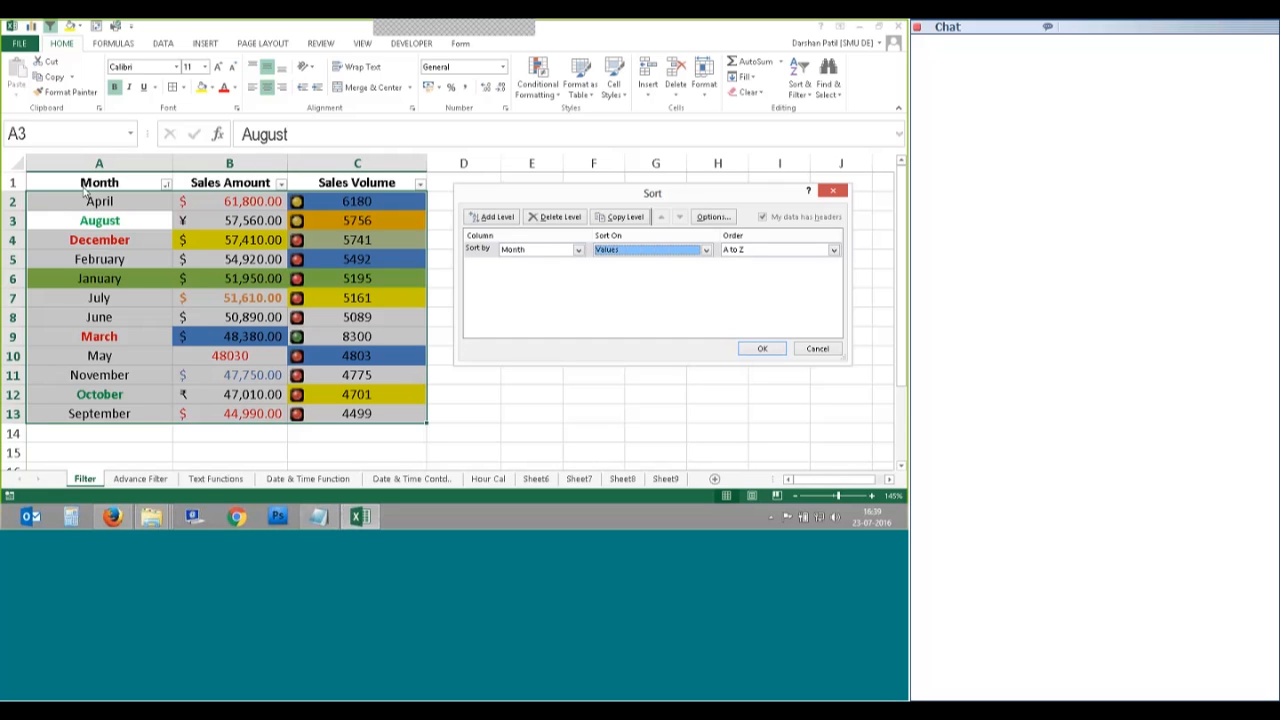
left_click(833, 250)
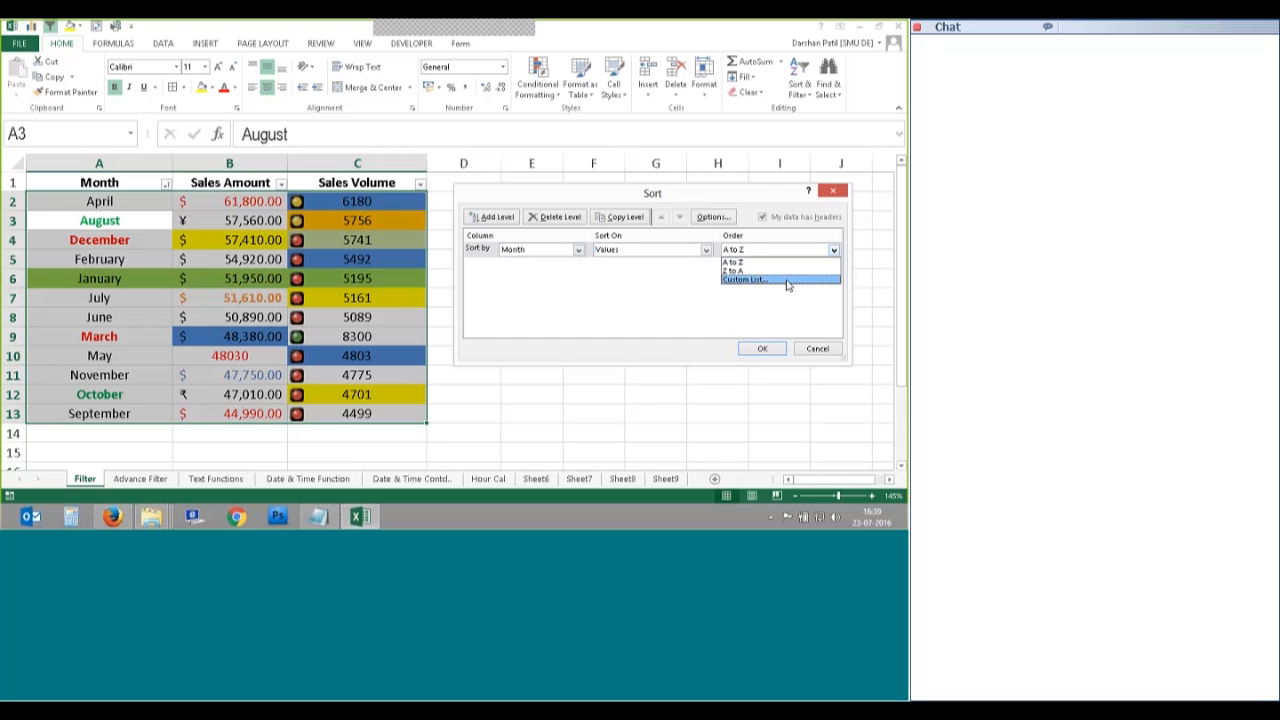
left_click(674, 291)
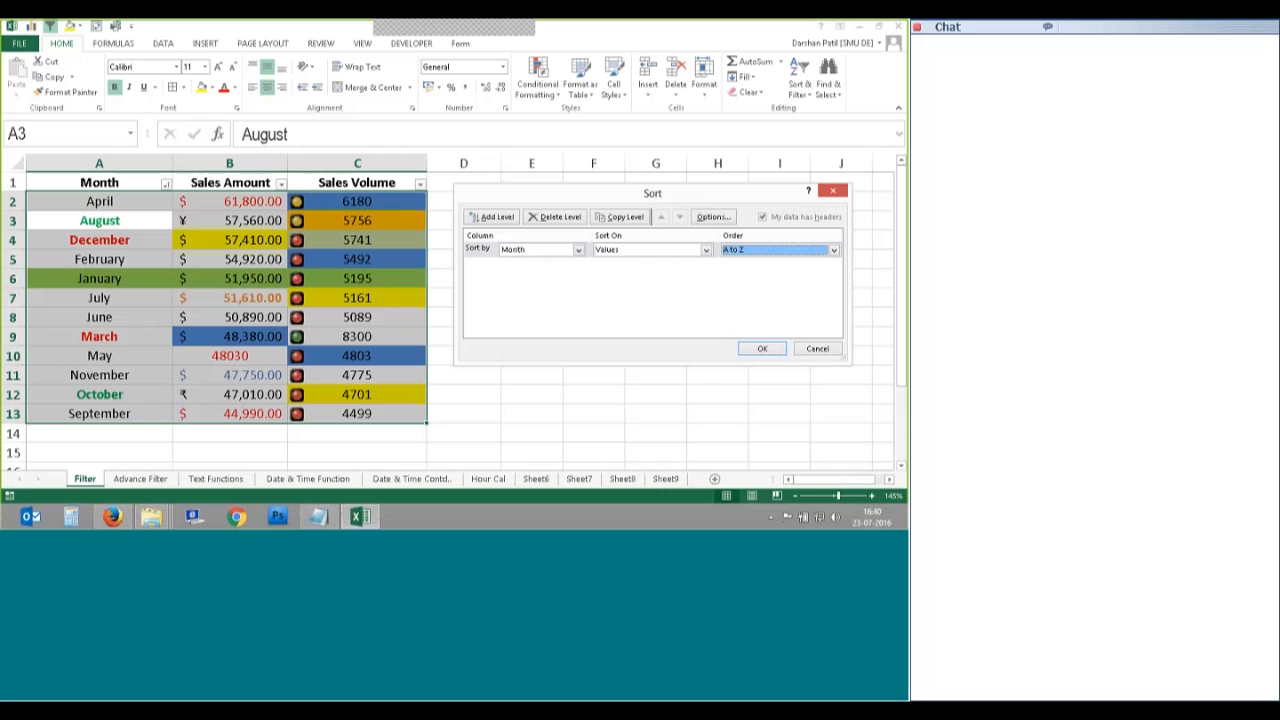
Step: Set the Month order to Z to A and apply, putting September first
left_click(706, 250)
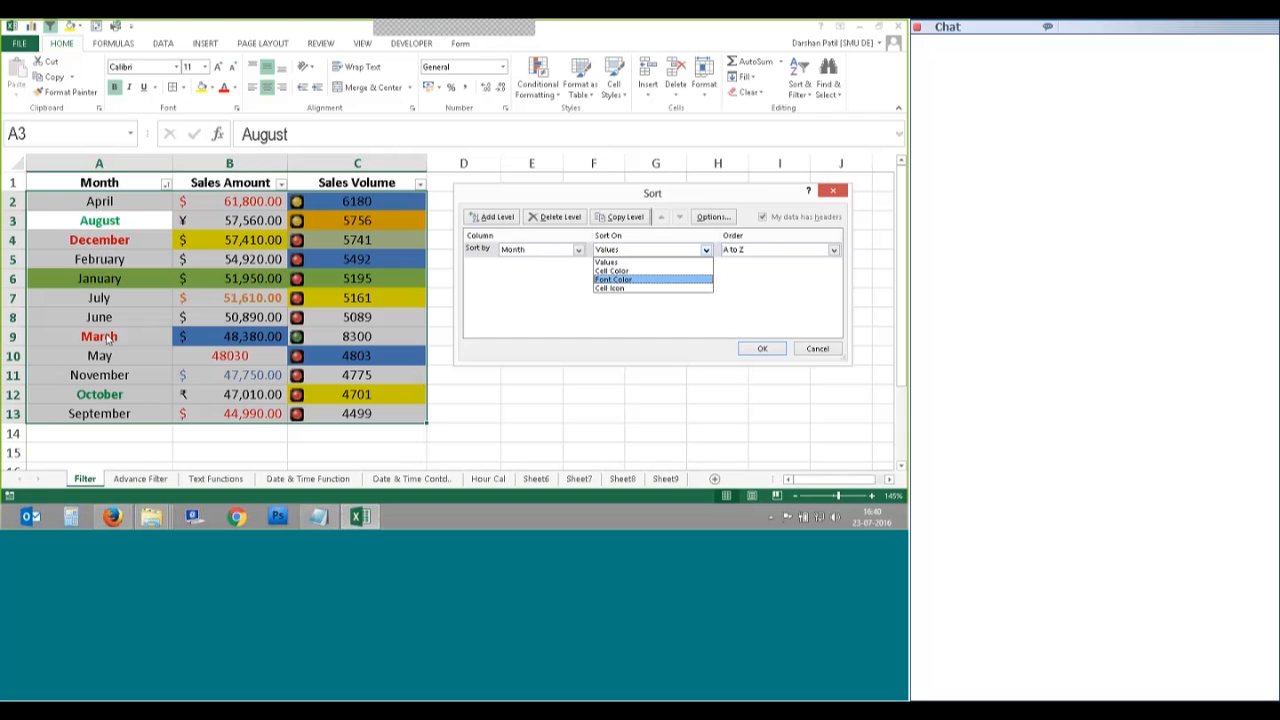
left_click(613, 256)
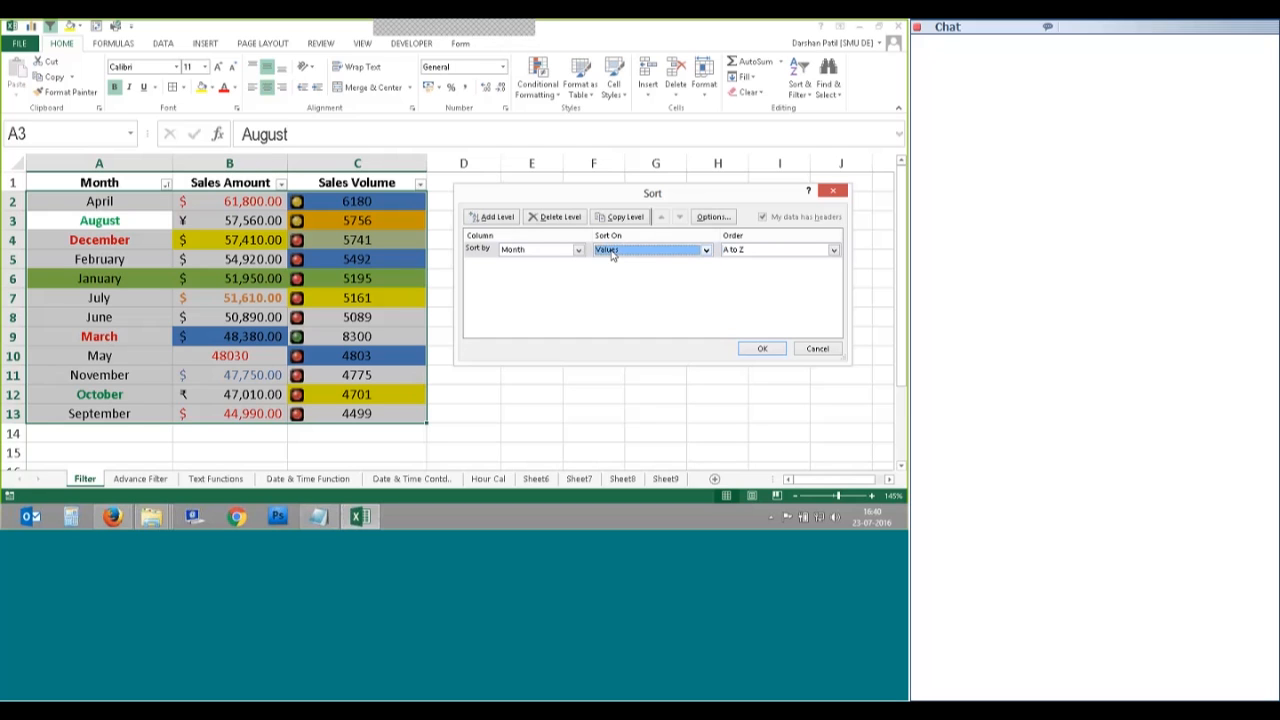
left_click(833, 251)
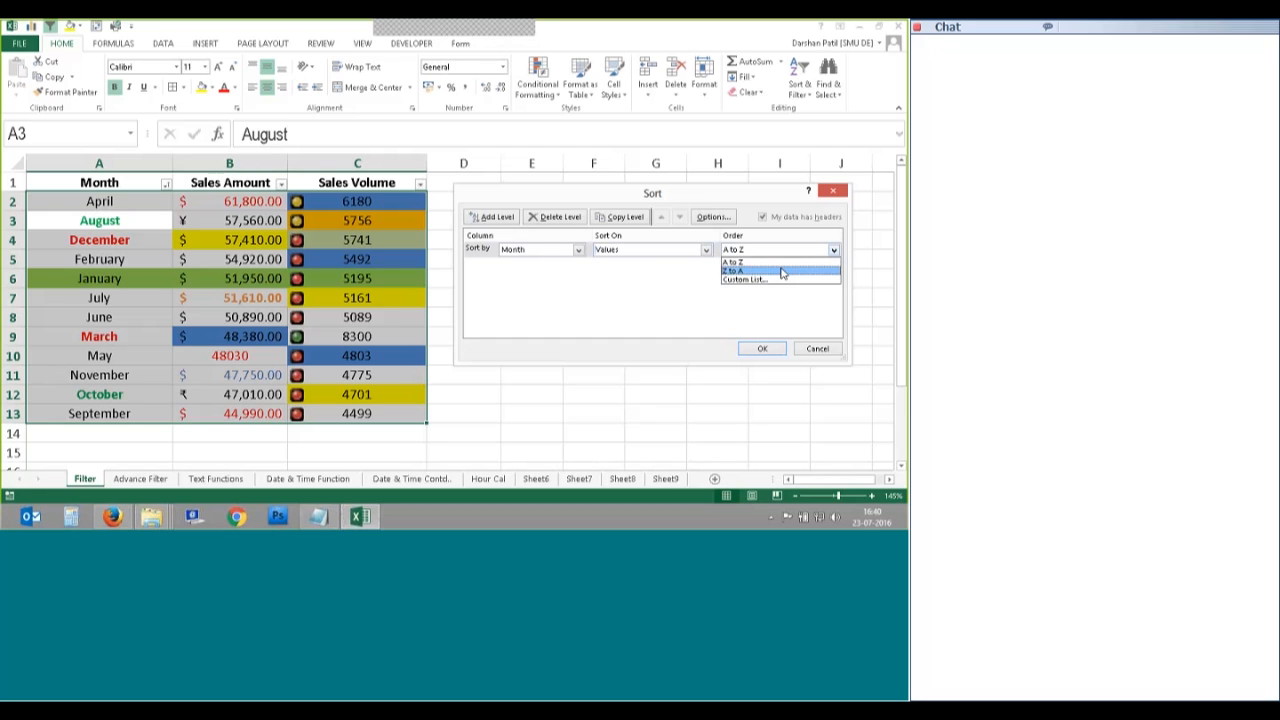
left_click(783, 271)
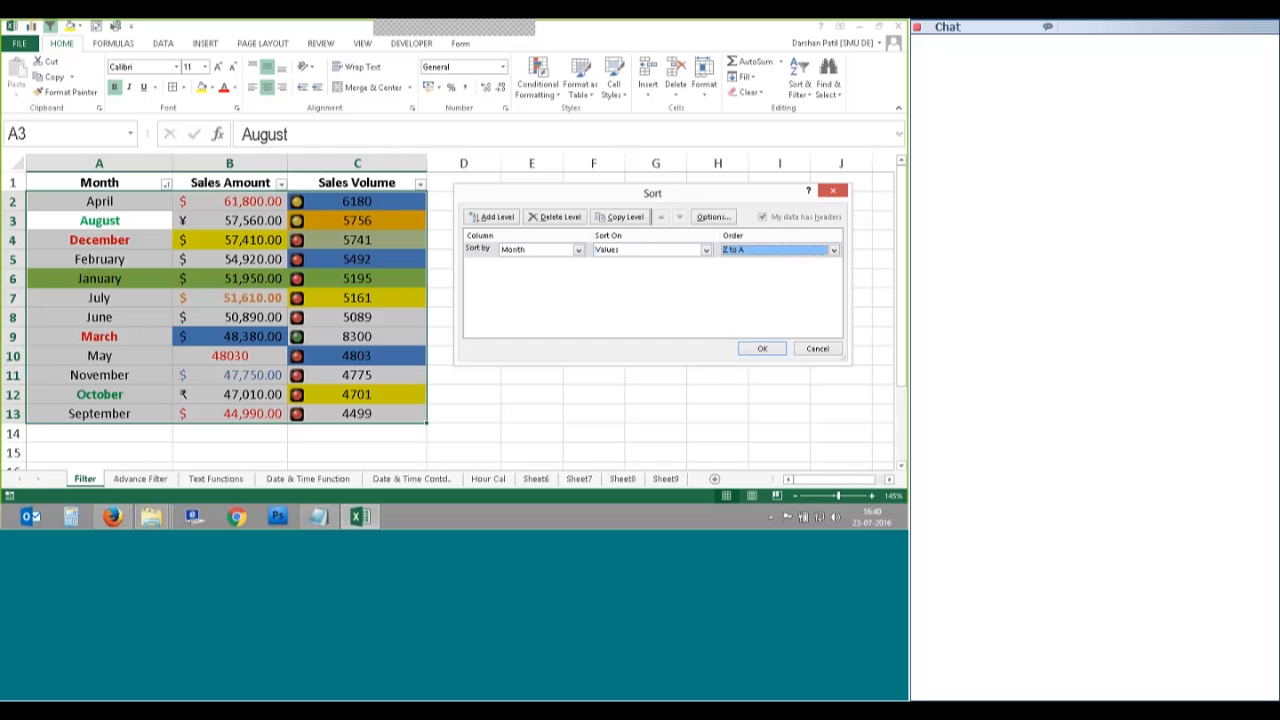
left_click(762, 349)
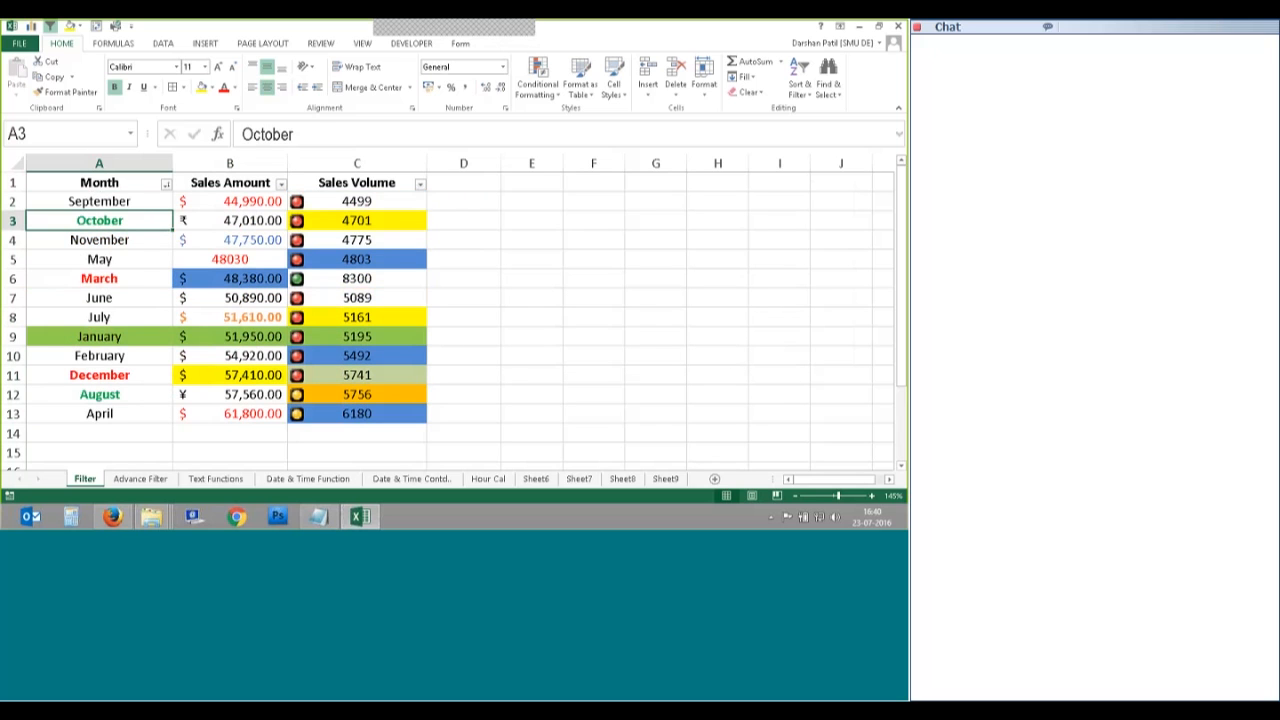
left_click(99, 201)
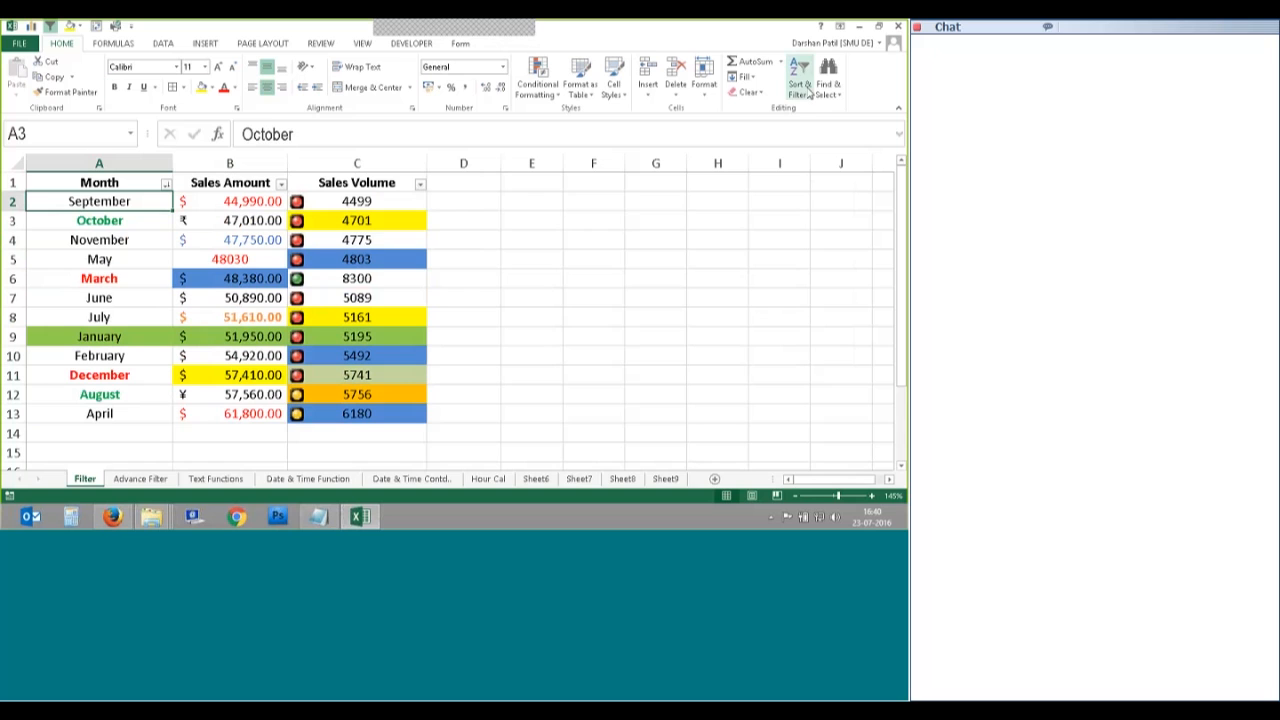
Step: Sort Month by green font colour On Top, bringing October and August to the top
left_click(800, 80)
left_click(820, 142)
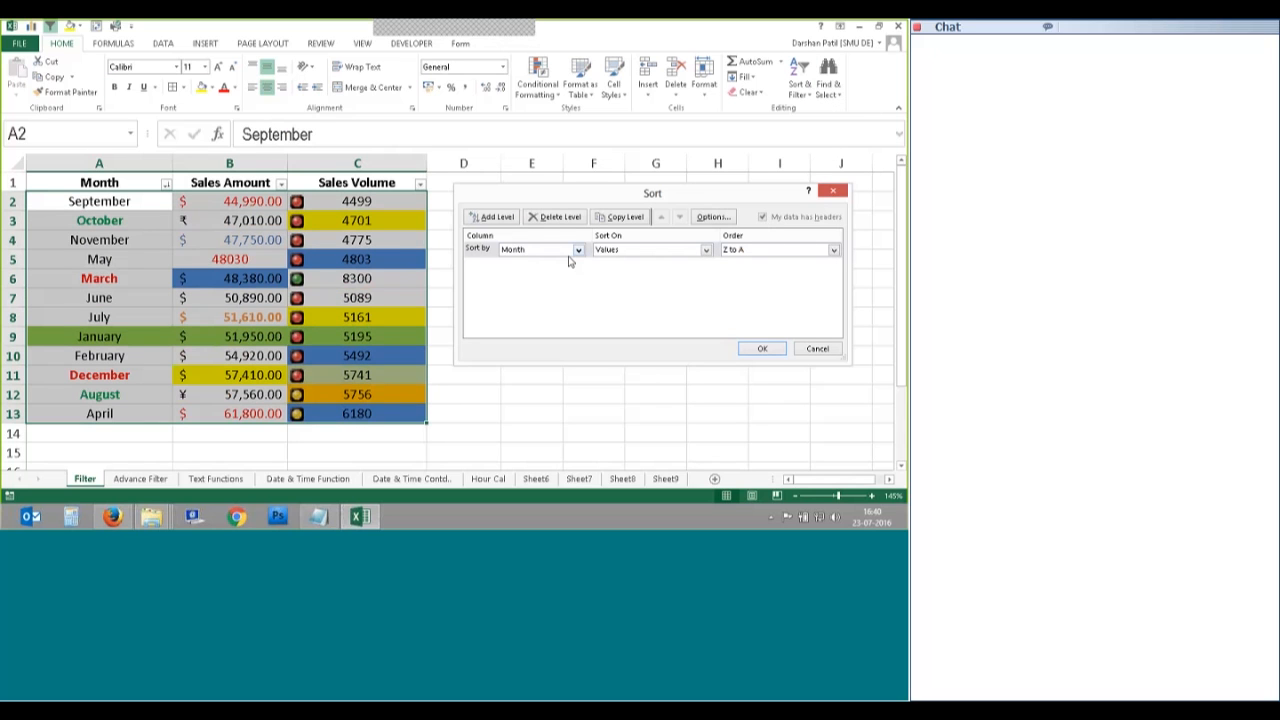
left_click(706, 250)
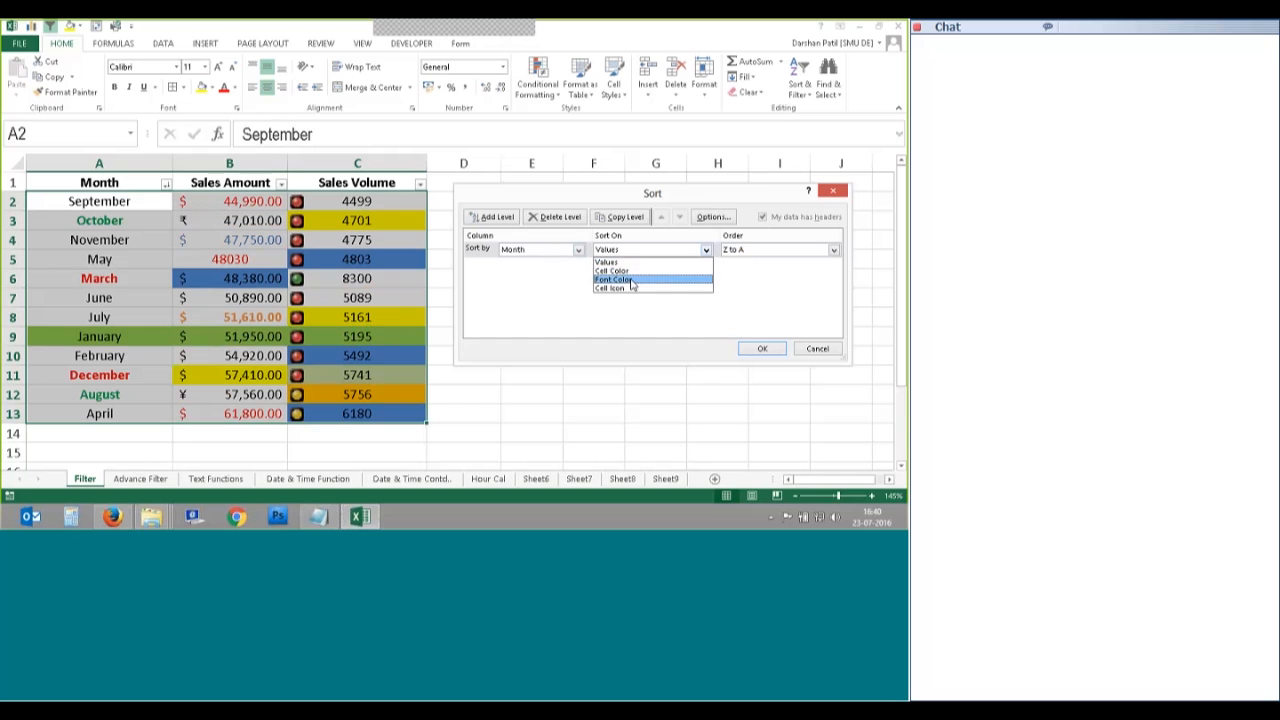
left_click(632, 282)
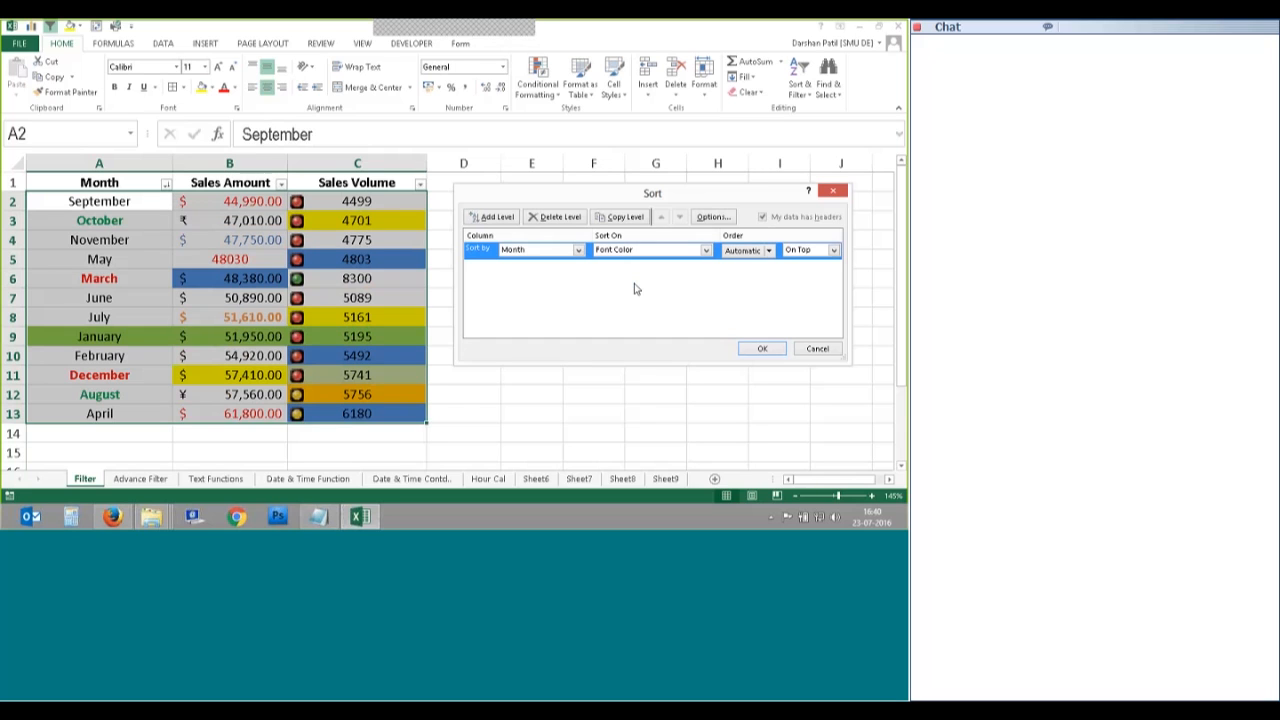
left_click_drag(849, 363, 880, 398)
left_click(780, 250)
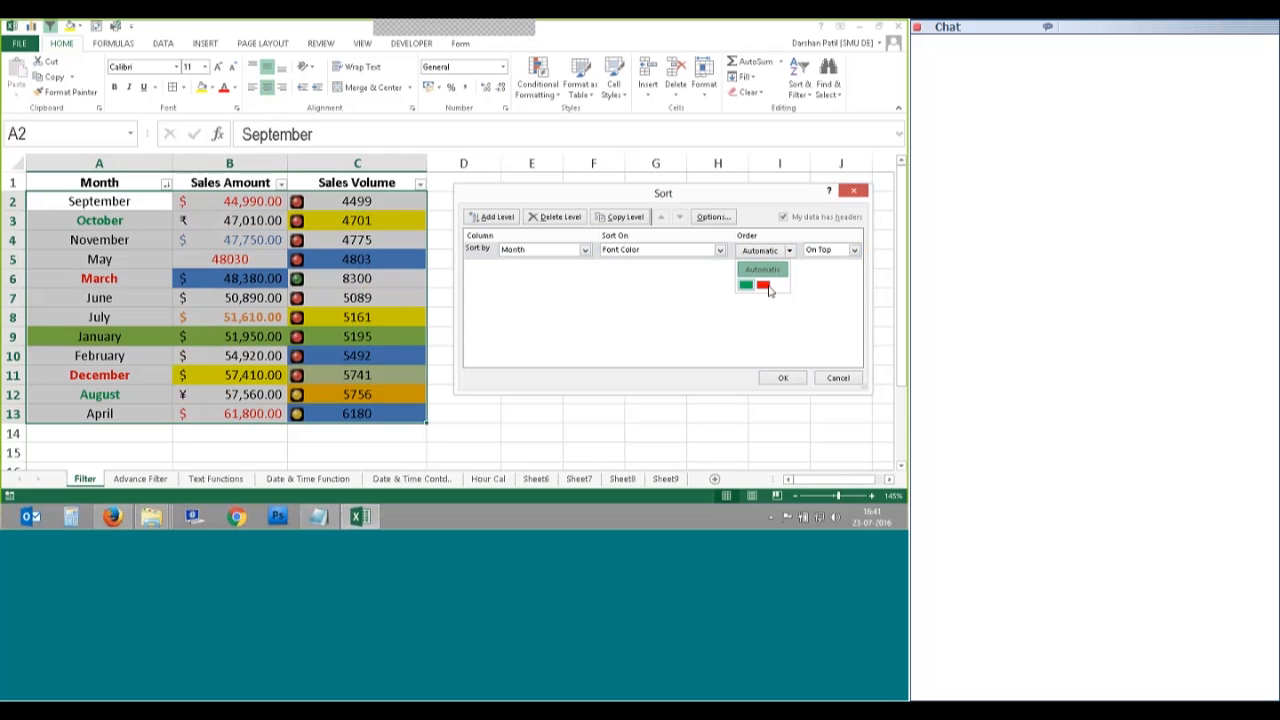
left_click(746, 286)
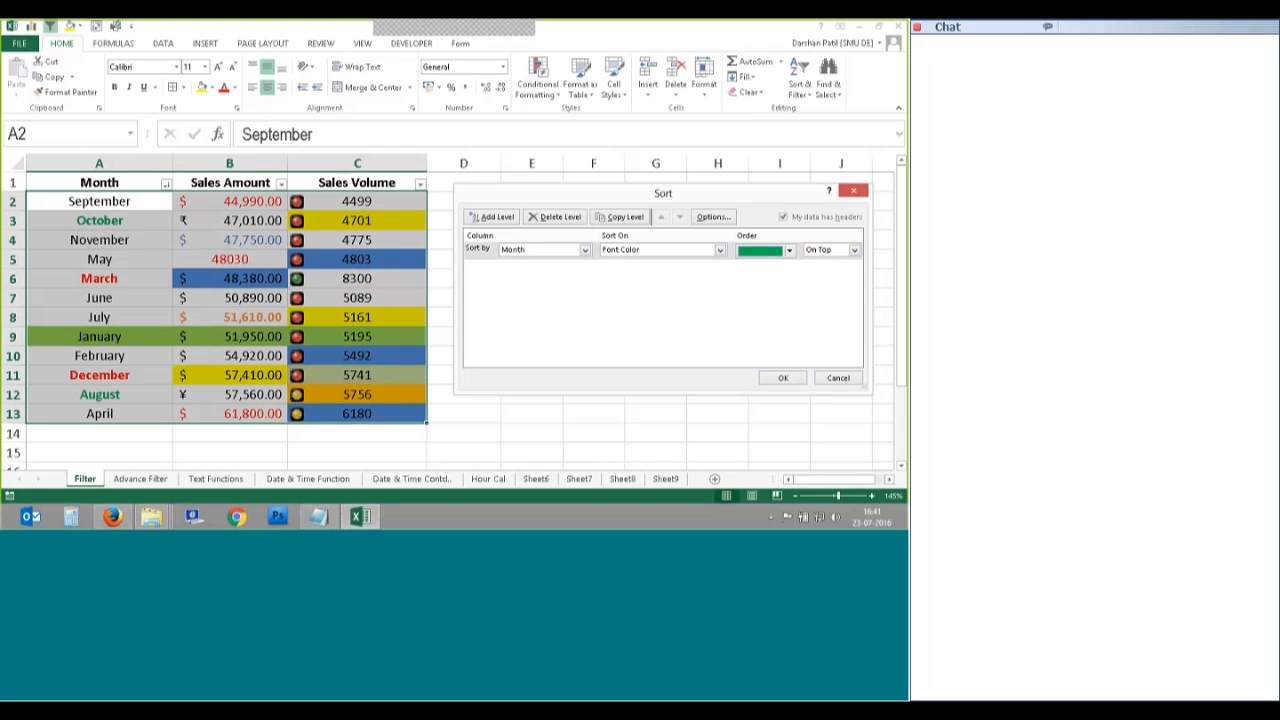
left_click(830, 249)
left_click(818, 262)
left_click(783, 377)
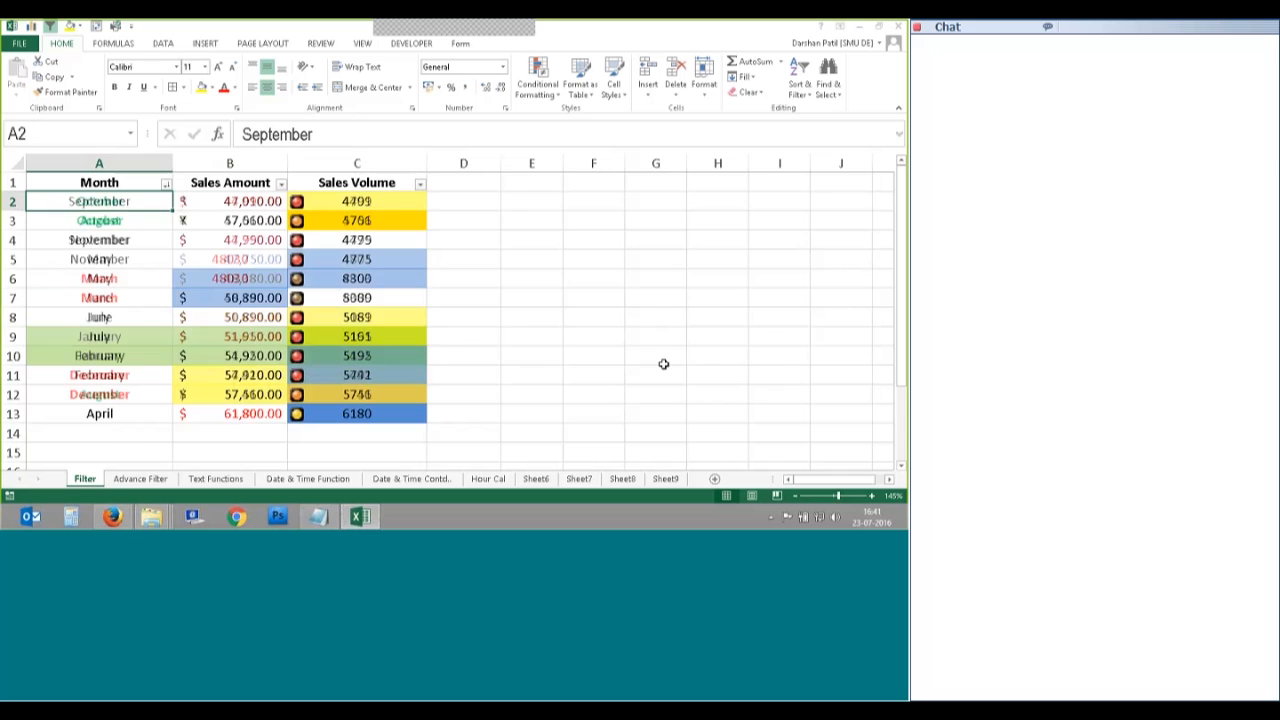
left_click(92, 207)
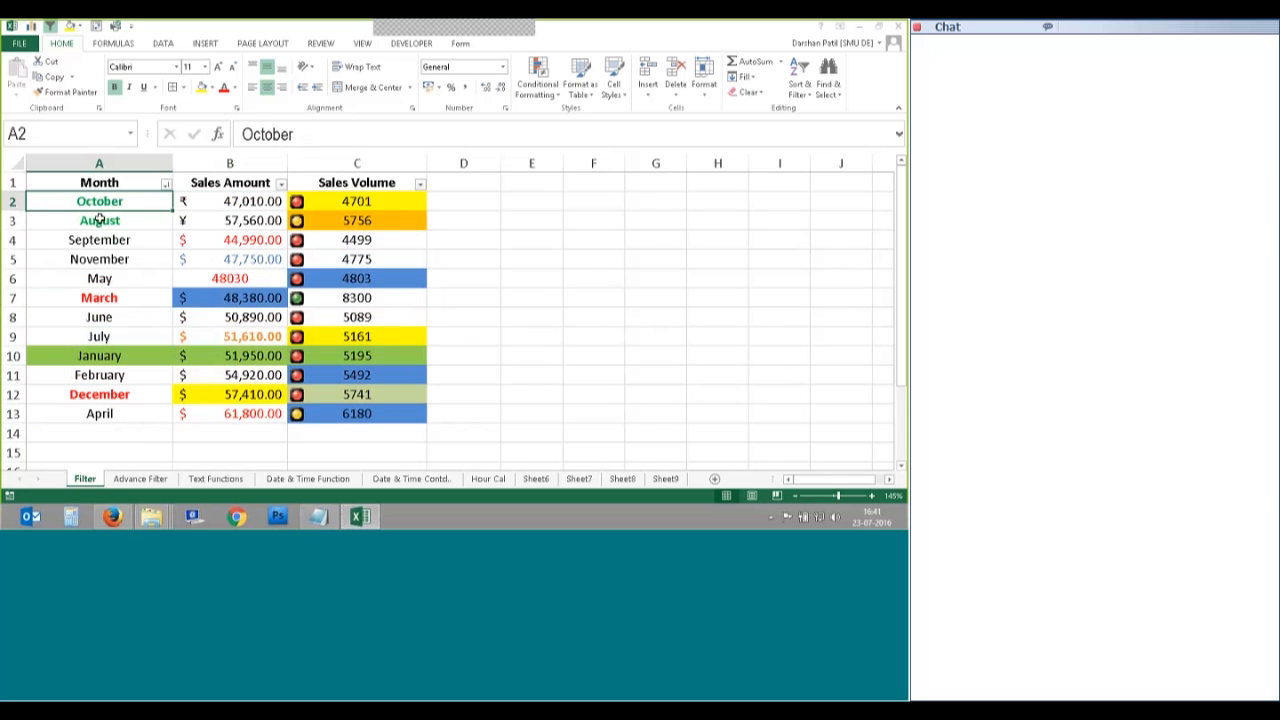
Step: Select cell A3 (August) and bring up the Sort & Filter menu
left_click(106, 221)
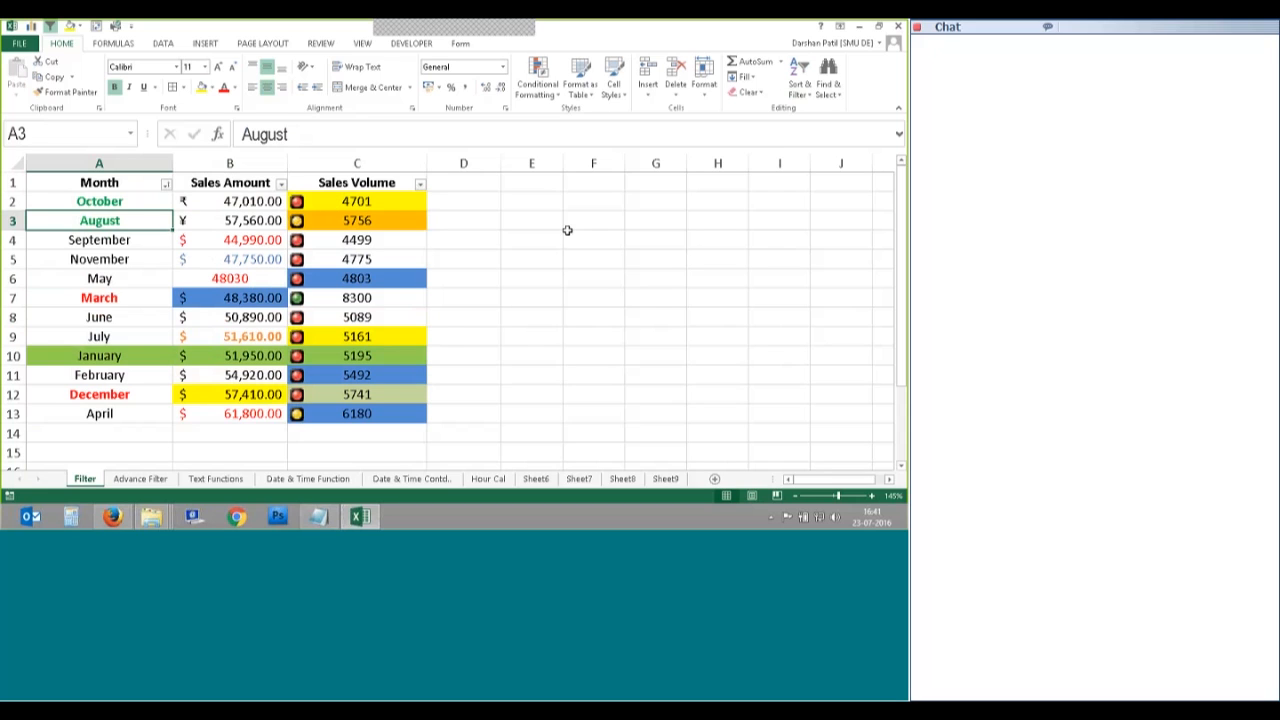
left_click(803, 91)
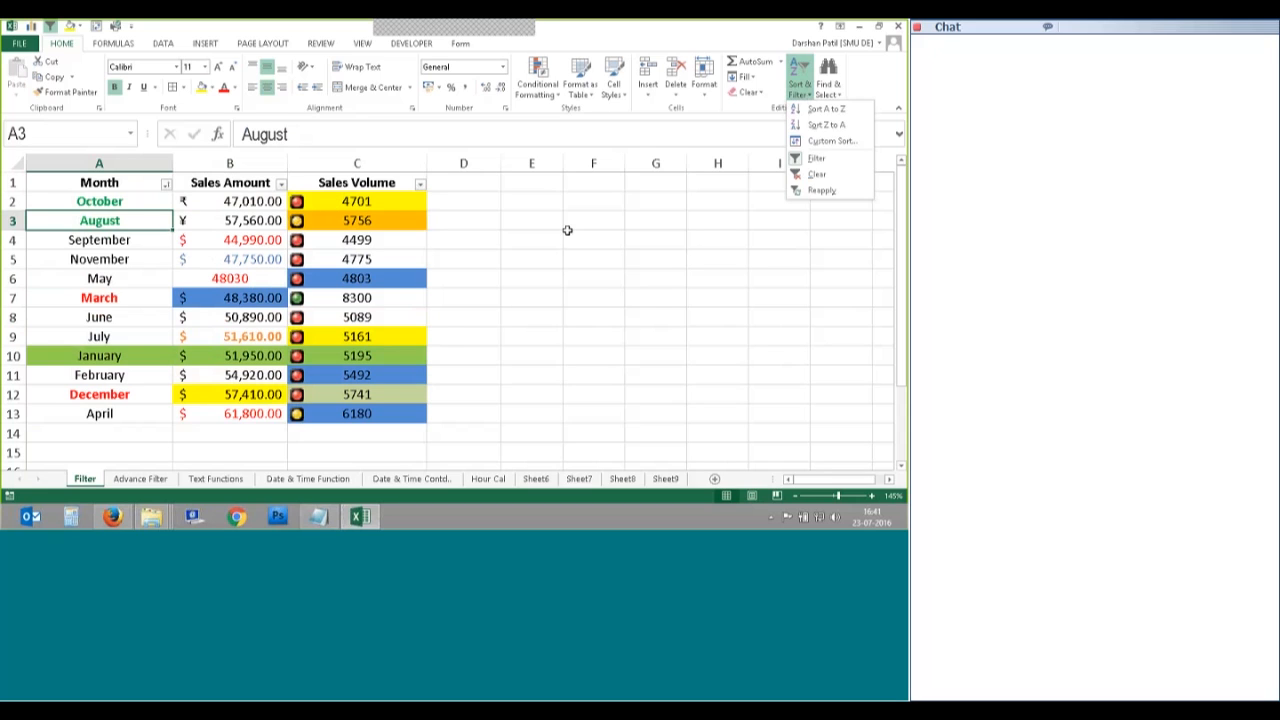
Step: Add a second Then by sort level on the Month column
left_click(811, 141)
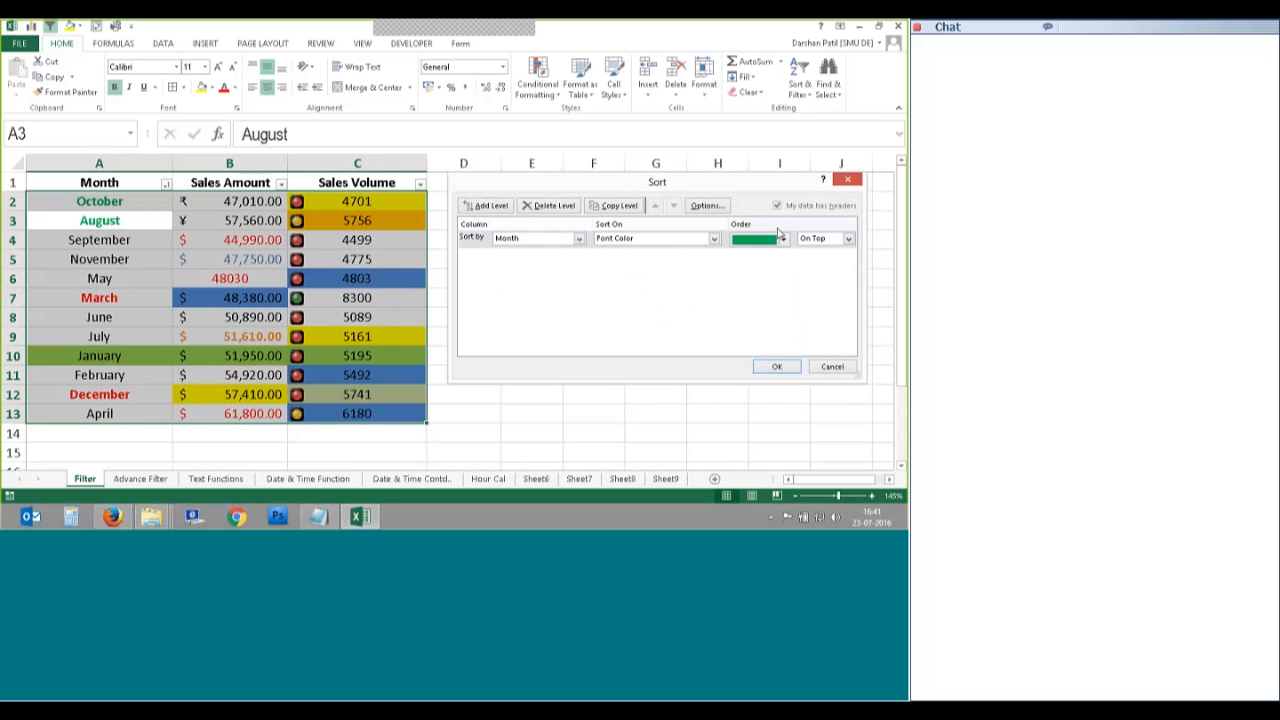
left_click(502, 267)
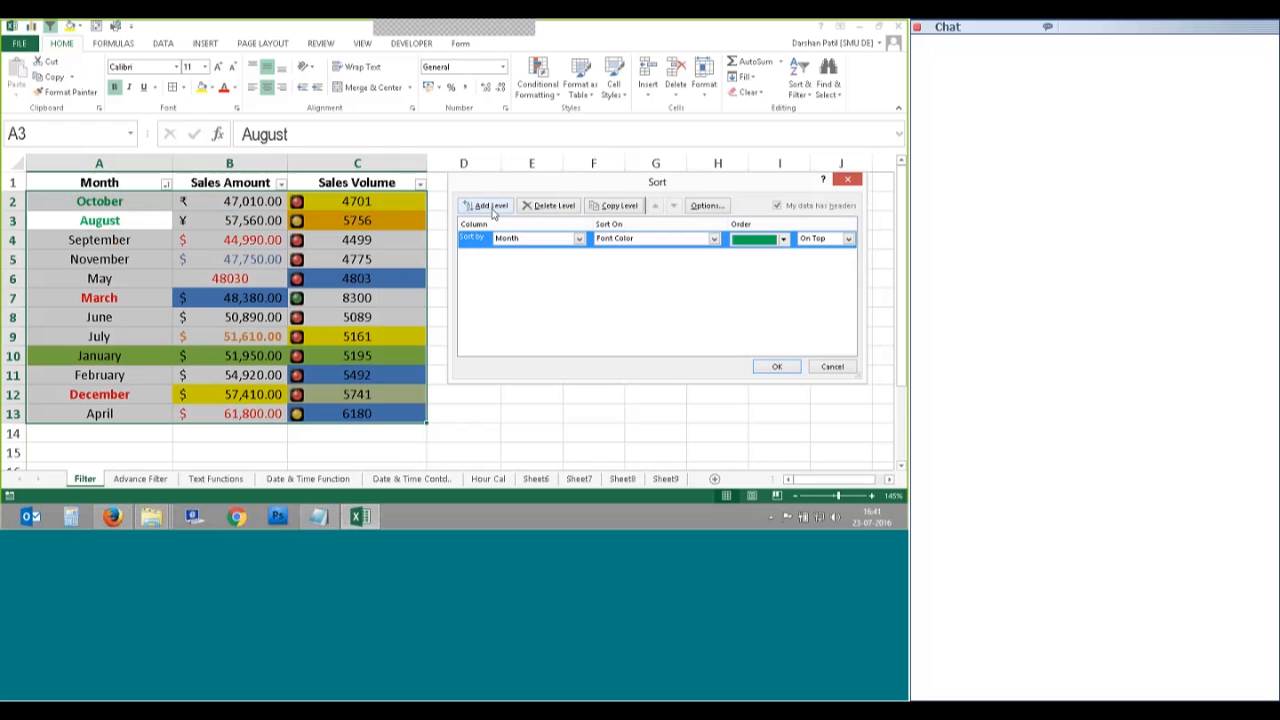
left_click(493, 207)
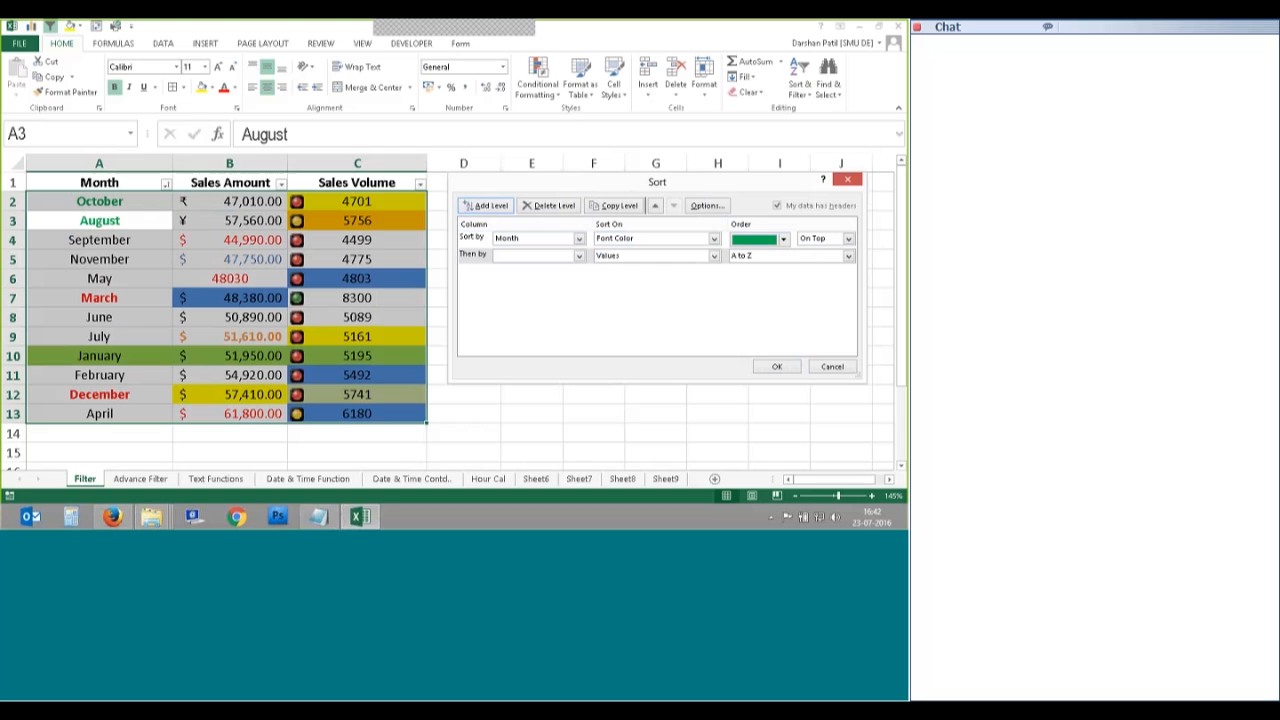
left_click(578, 256)
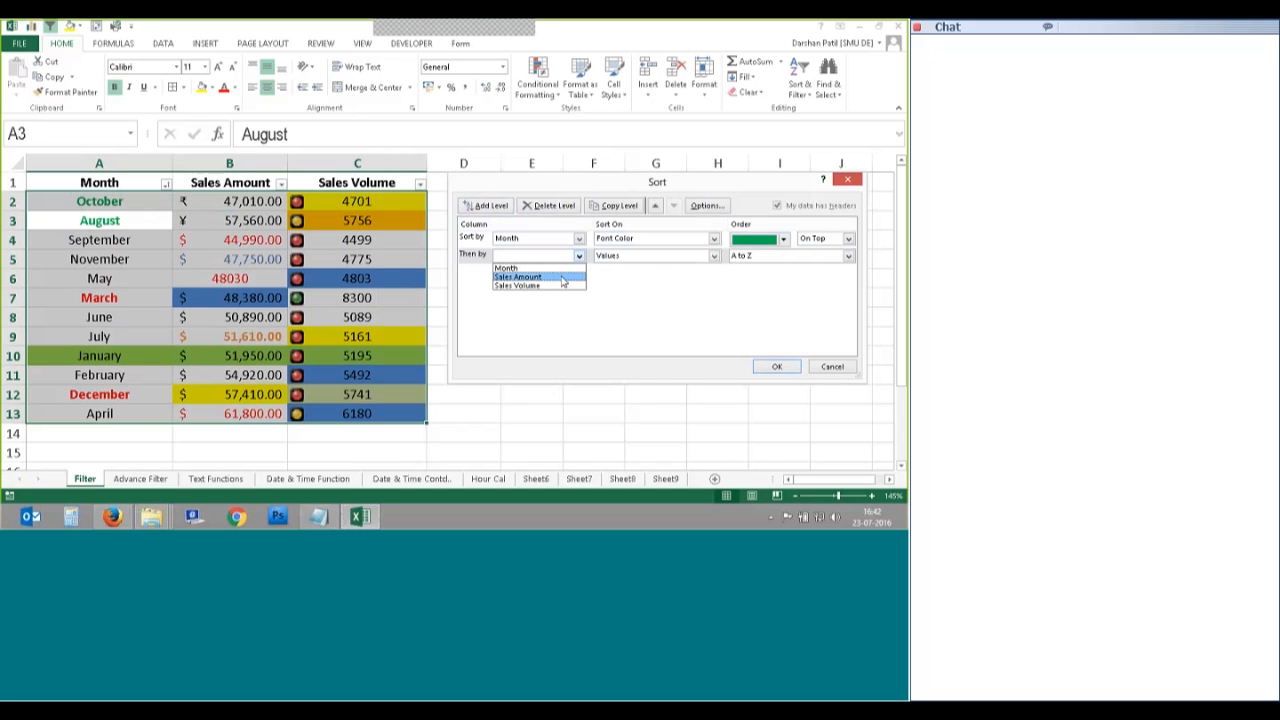
left_click(520, 268)
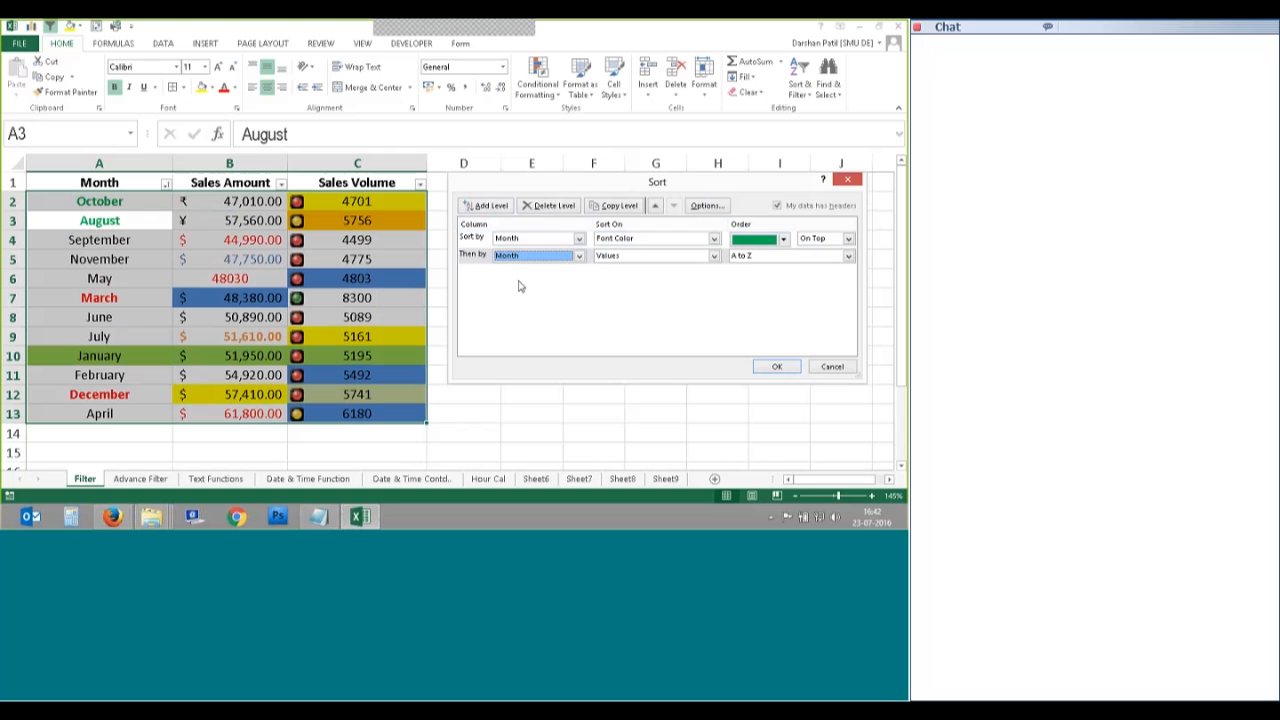
Step: Sort the second level on red font colour On Top, placing March and December after the green months
left_click(660, 255)
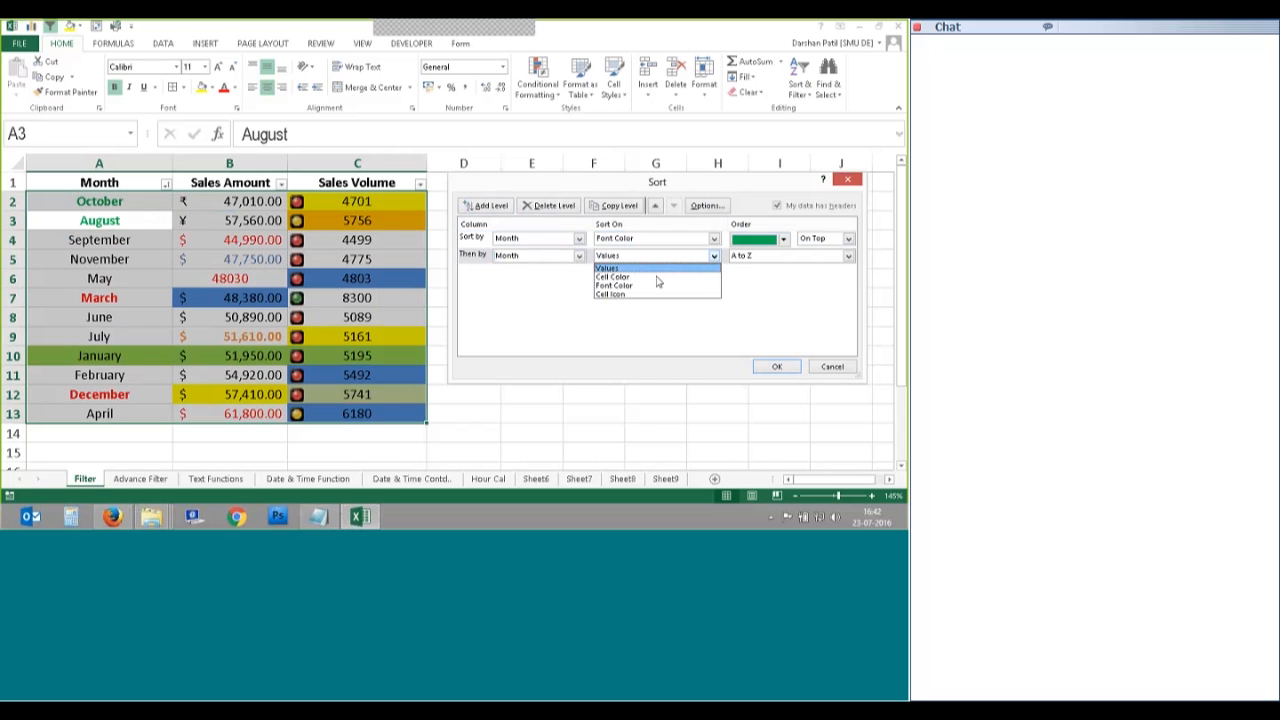
left_click(657, 285)
left_click(786, 256)
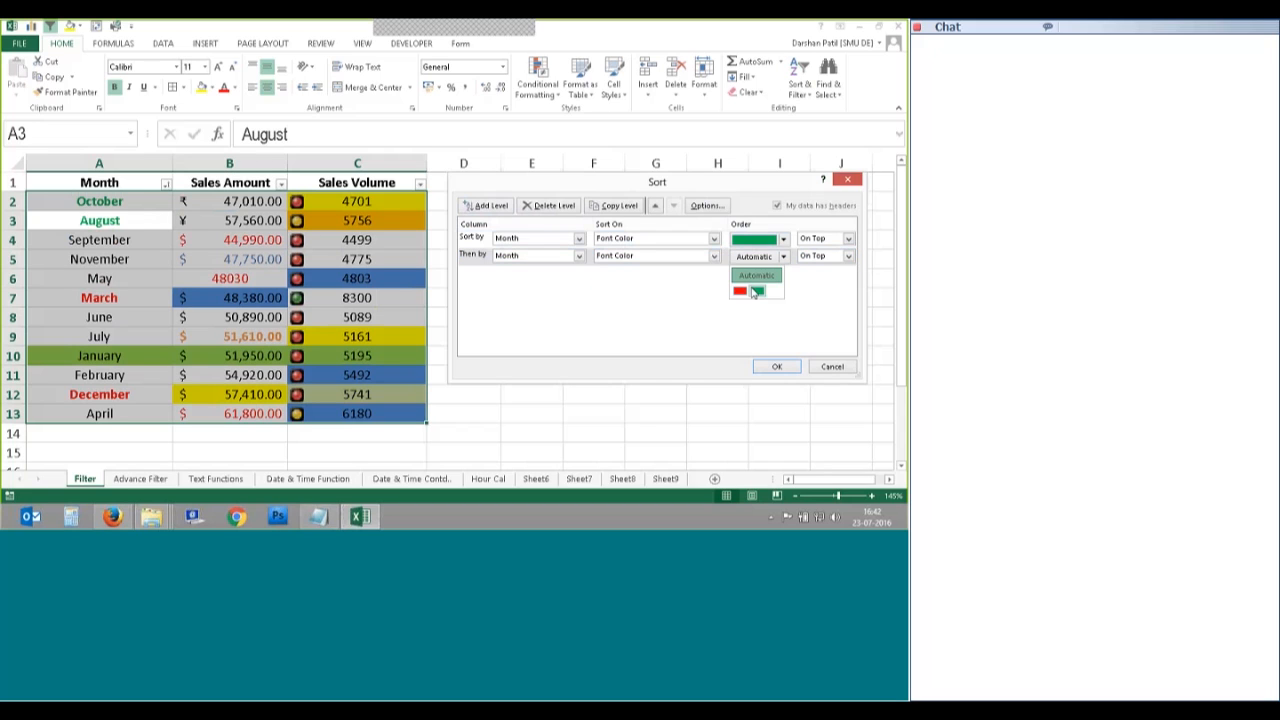
left_click(750, 290)
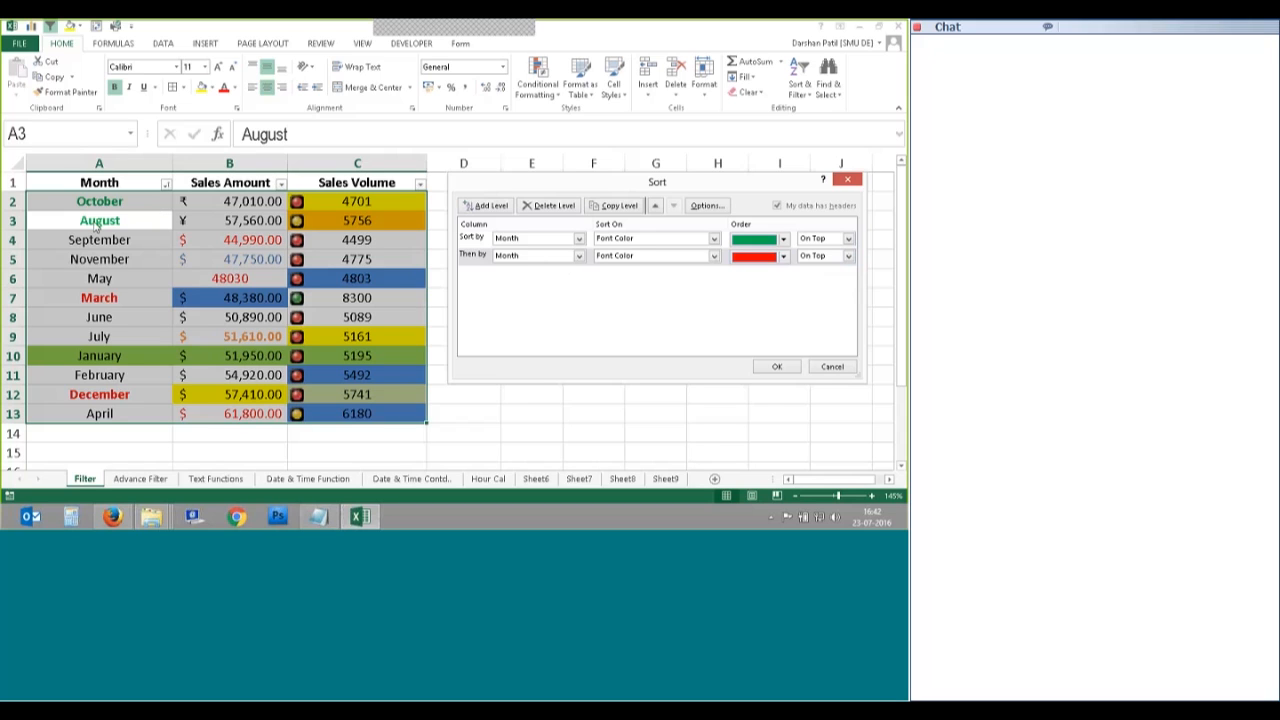
left_click(468, 240)
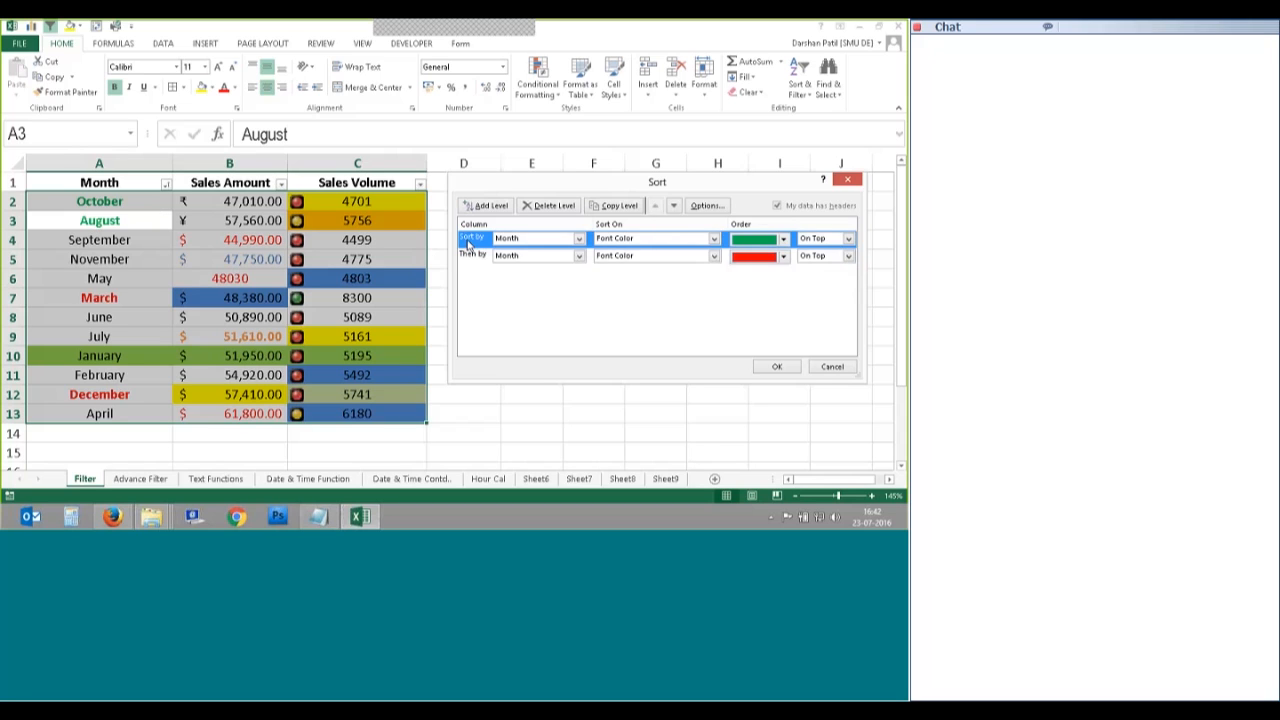
left_click(472, 255)
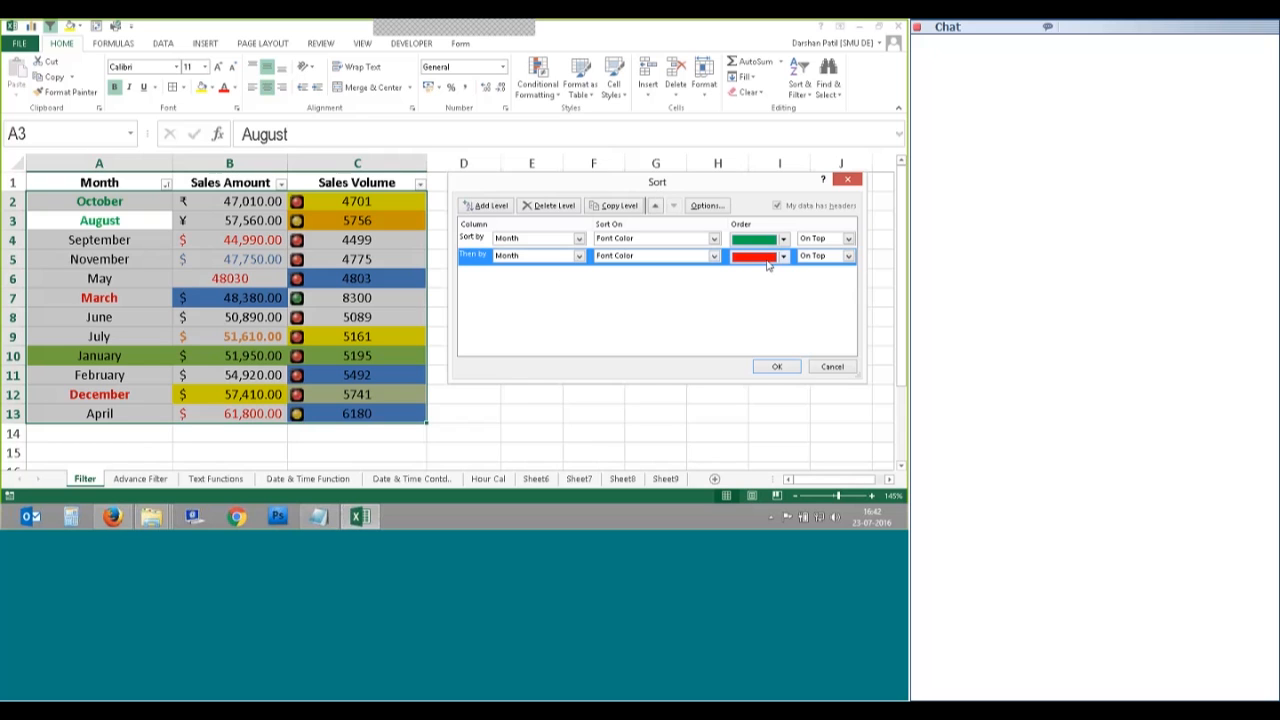
left_click(820, 366)
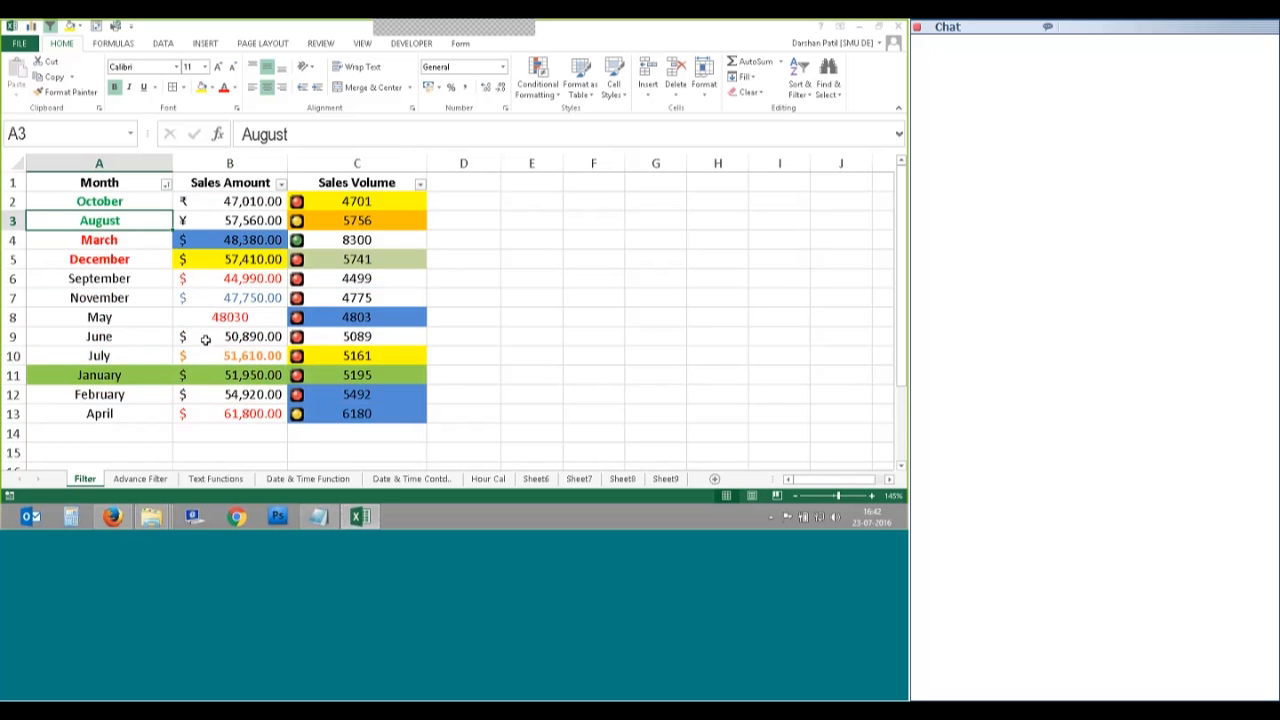
left_click_drag(99, 201, 99, 259)
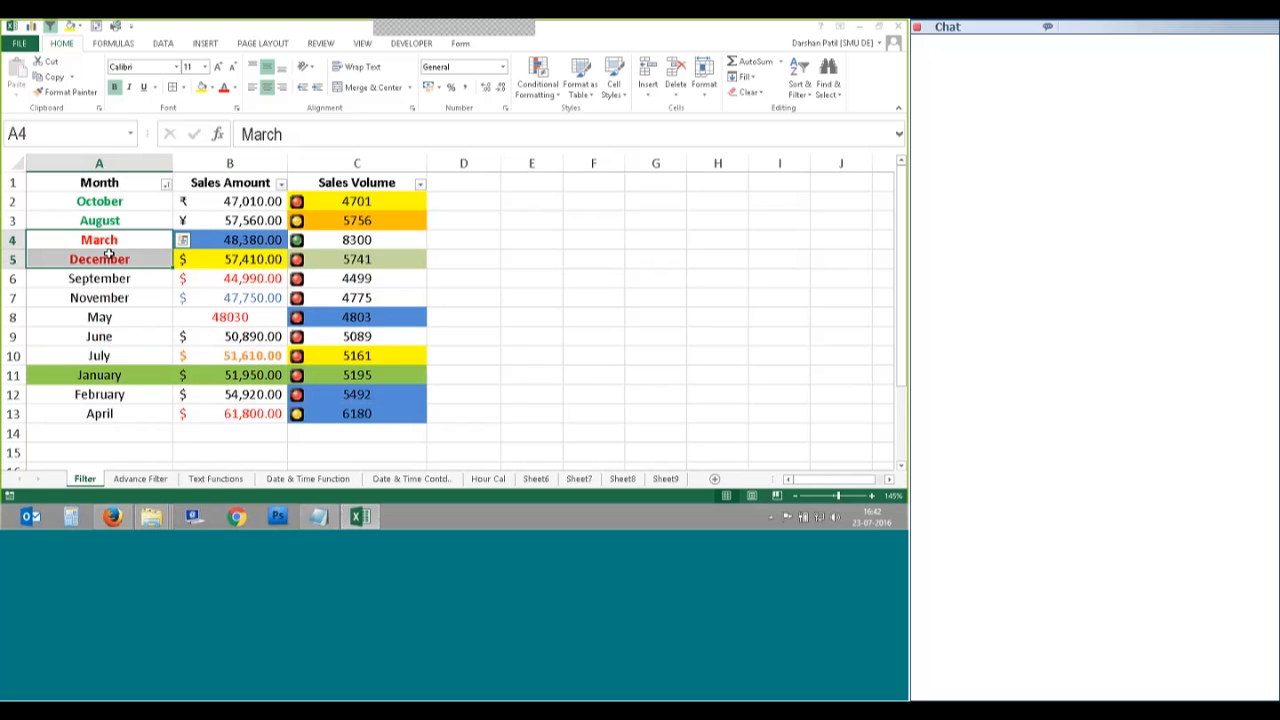
Step: Move the red font-colour level above the green one so March and December lead
left_click(266, 197)
left_click(262, 221)
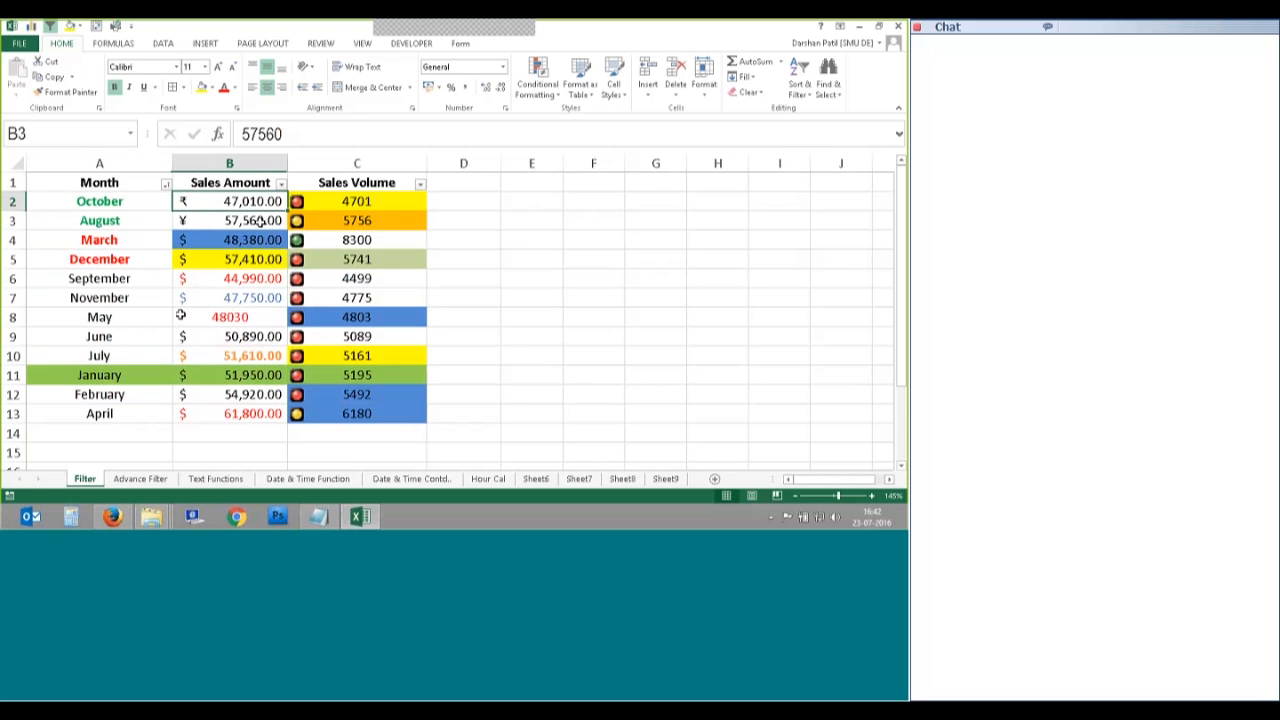
left_click(800, 80)
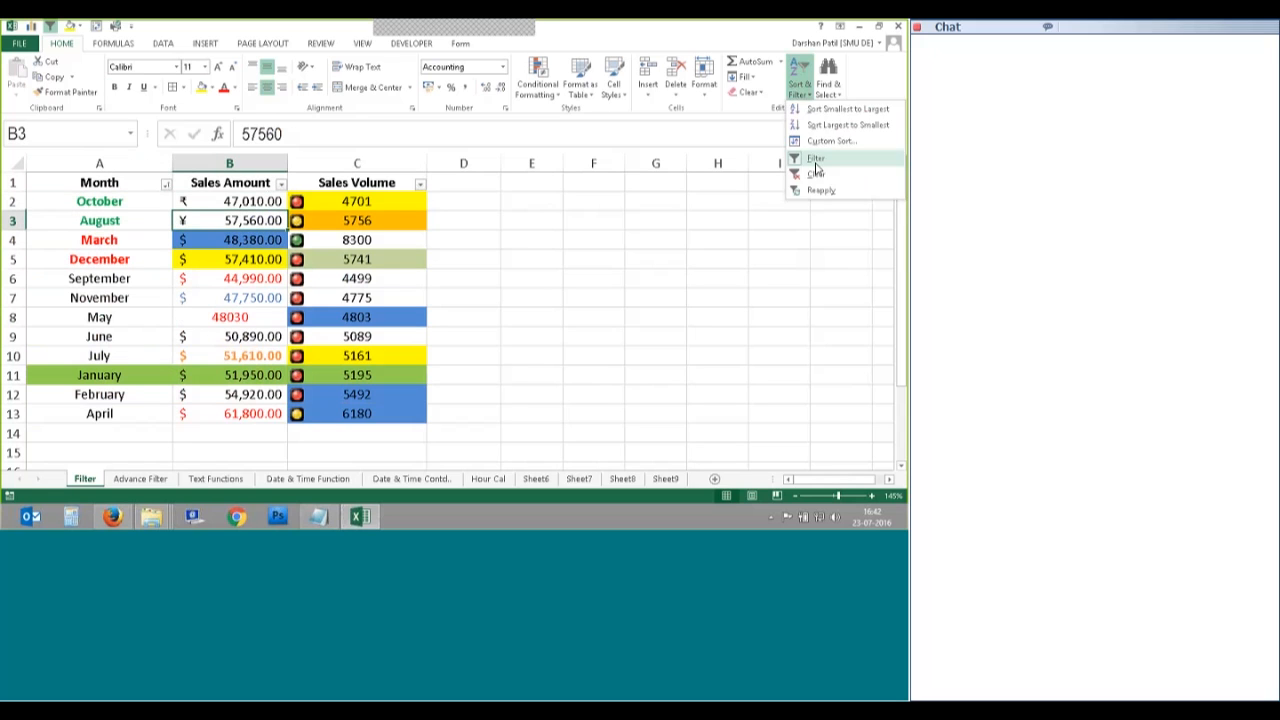
left_click(831, 141)
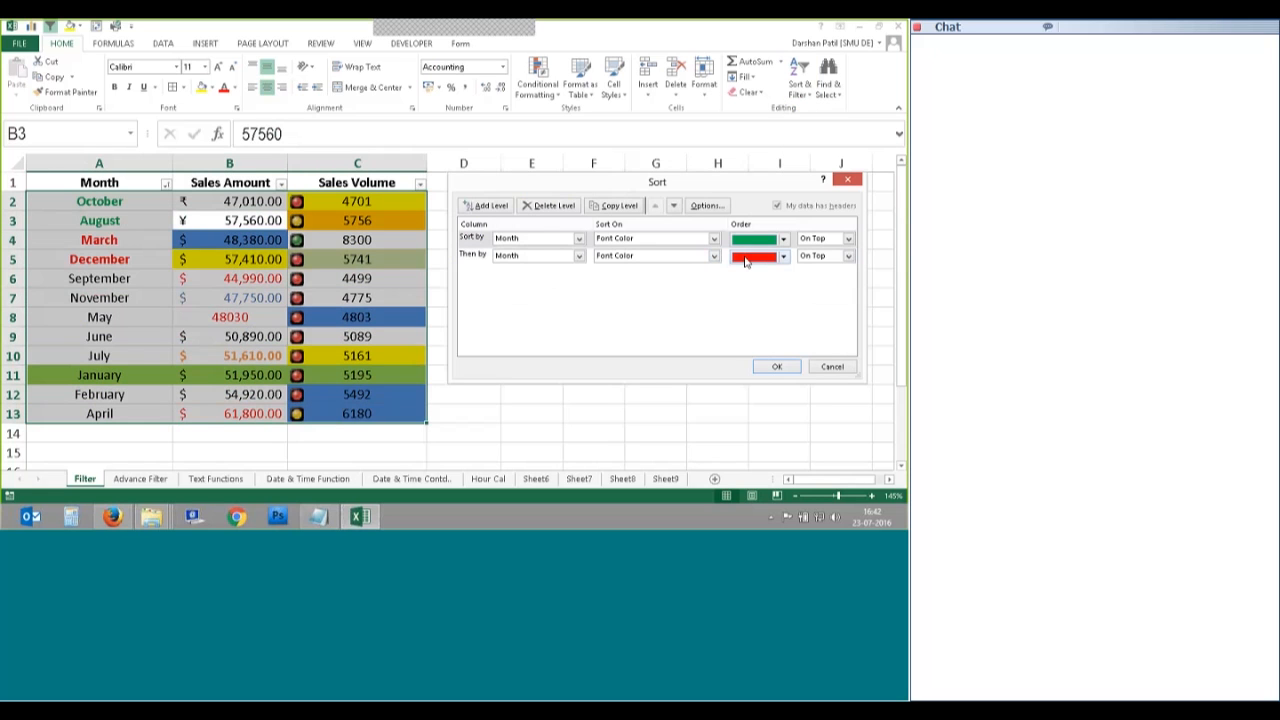
left_click(745, 258)
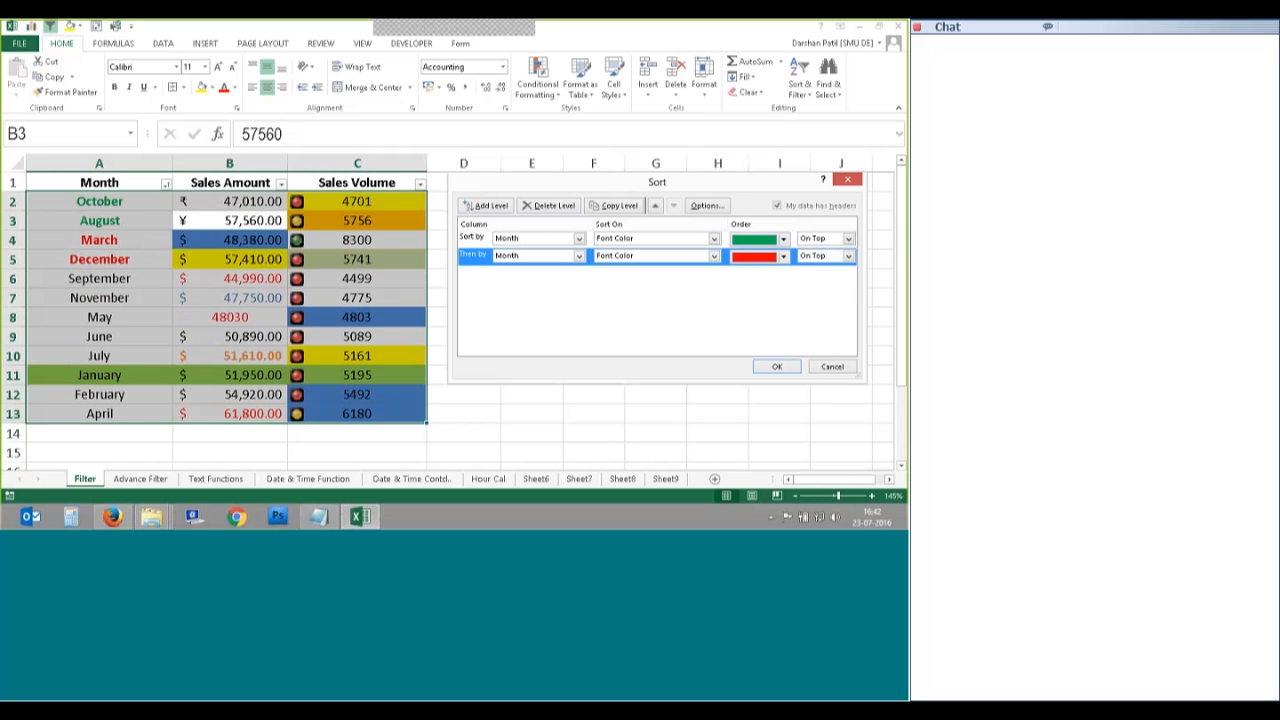
left_click(656, 206)
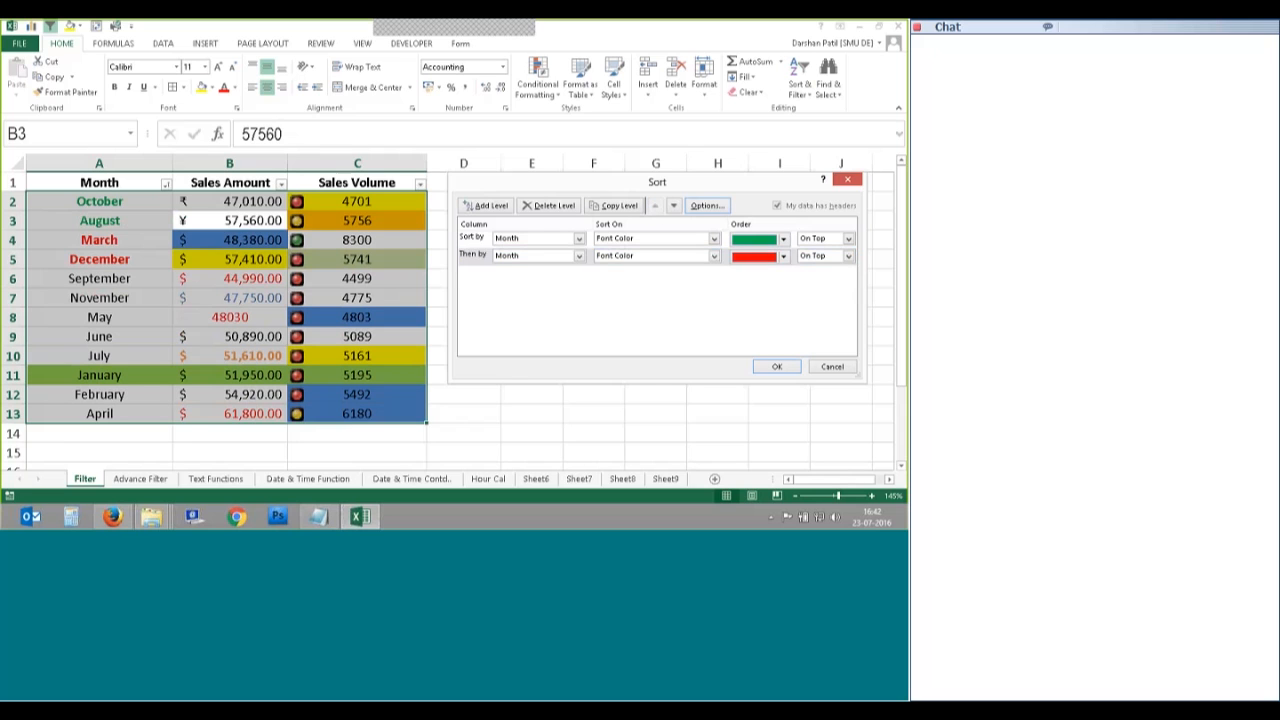
left_click(776, 366)
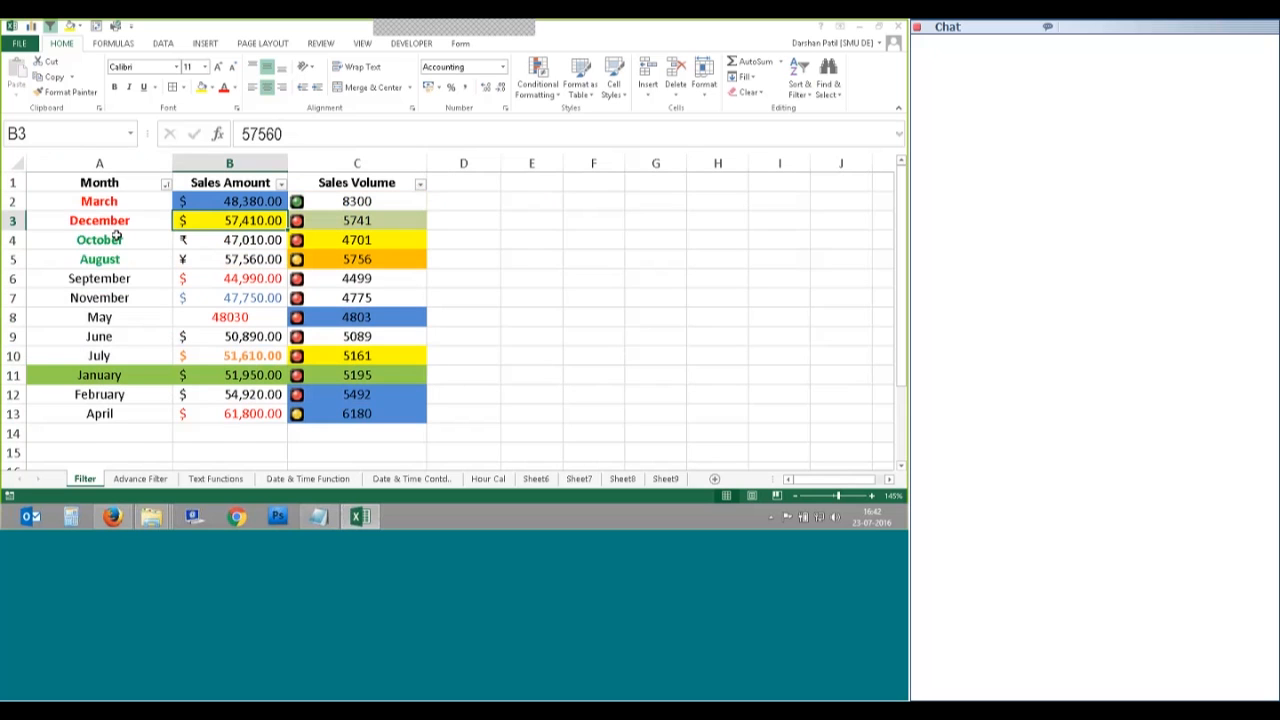
left_click_drag(110, 240, 110, 259)
left_click_drag(115, 201, 115, 220)
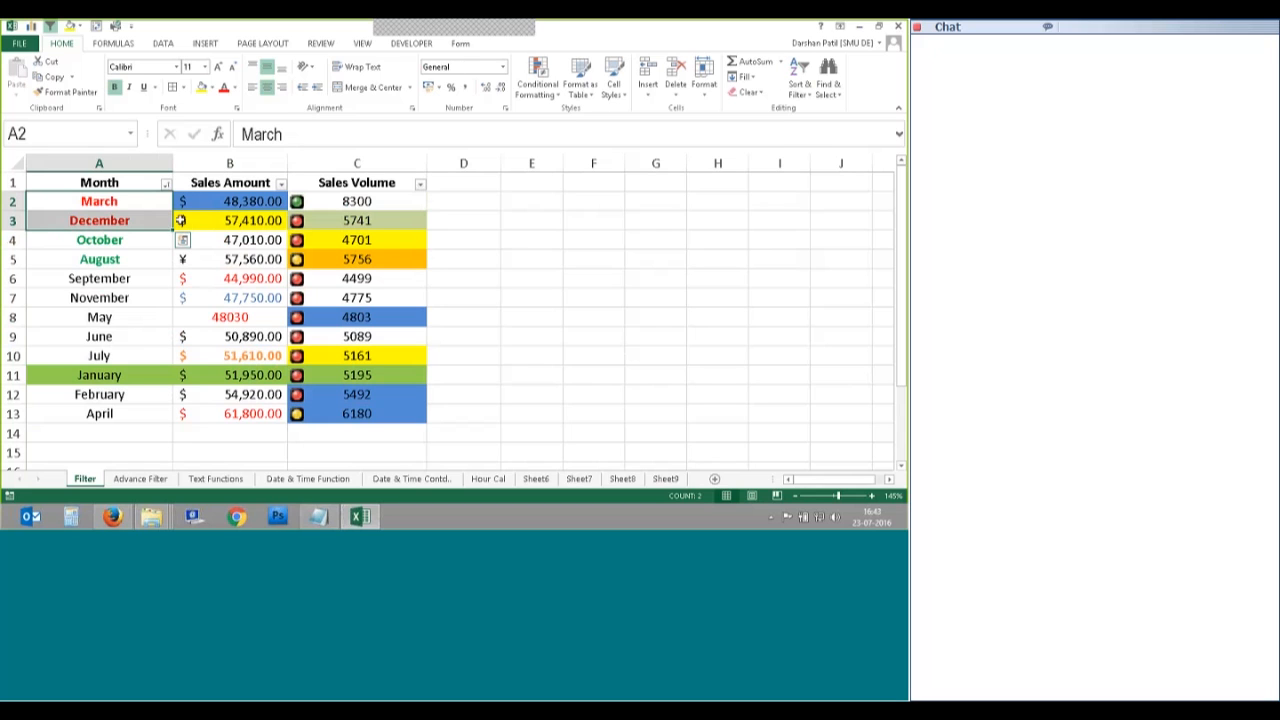
left_click(149, 220)
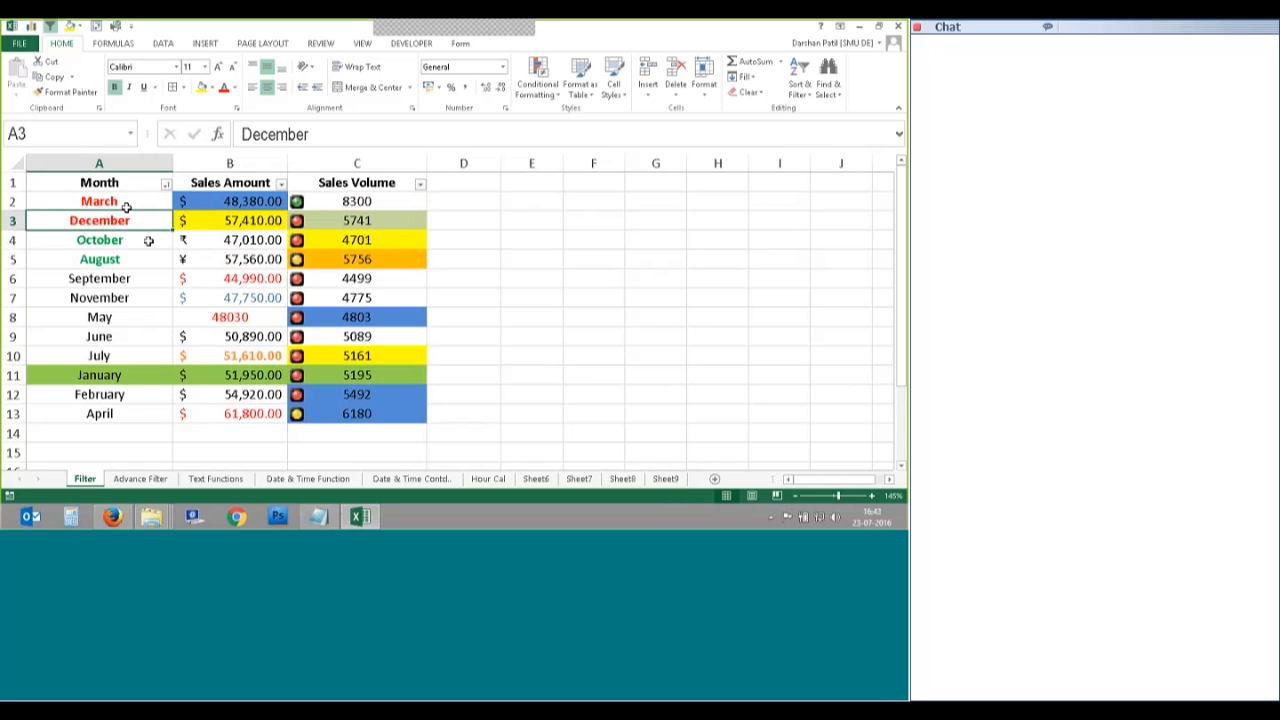
Step: Move the green font-colour level back to first priority above the red level
left_click(800, 78)
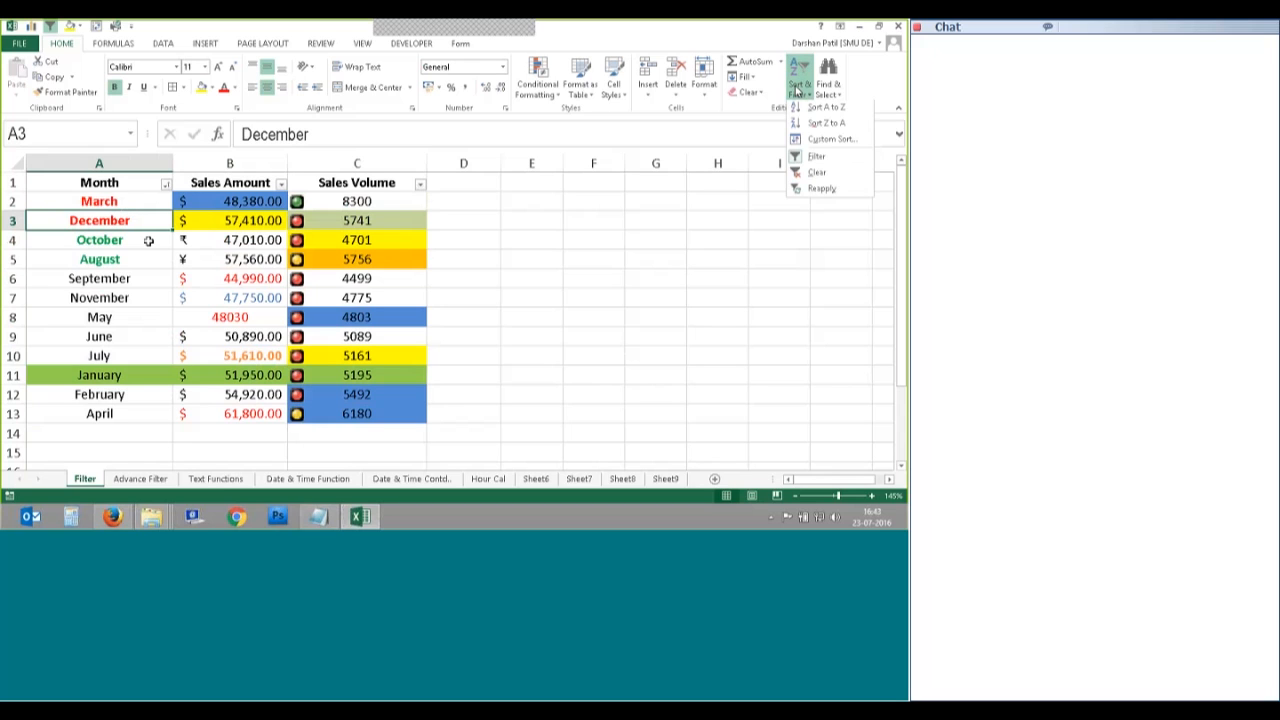
left_click(824, 141)
left_click(476, 256)
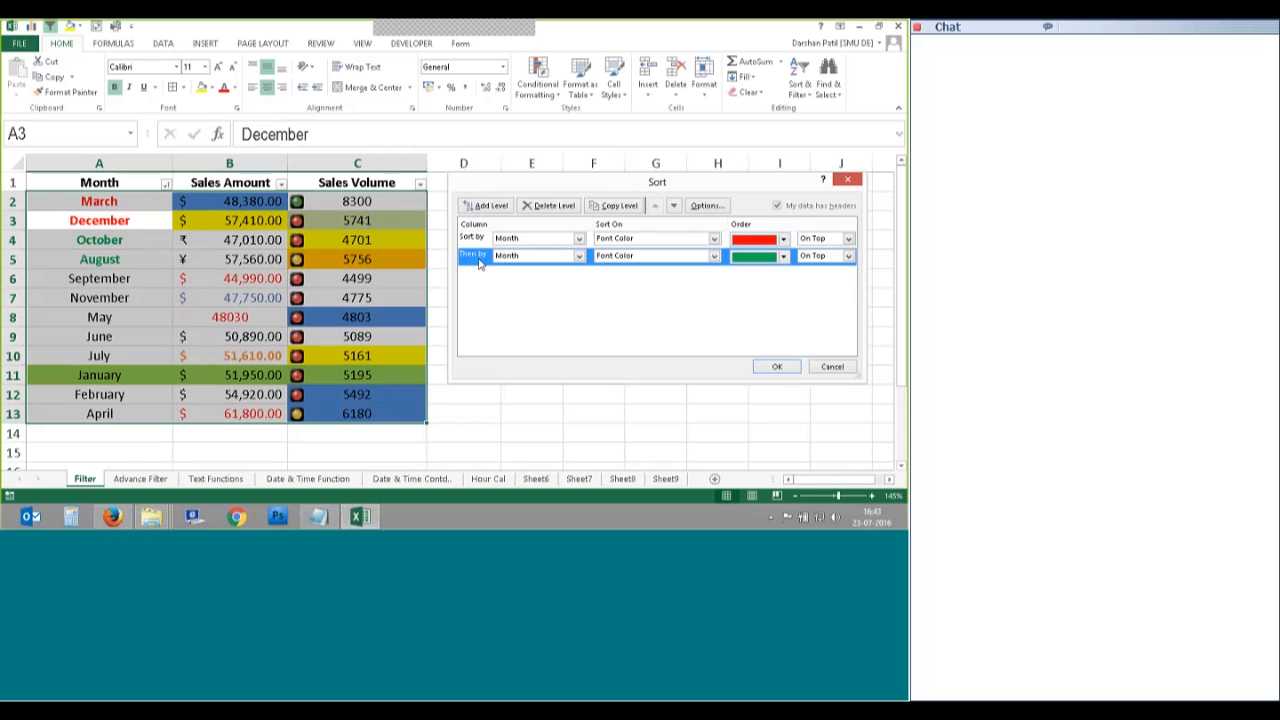
left_click(656, 206)
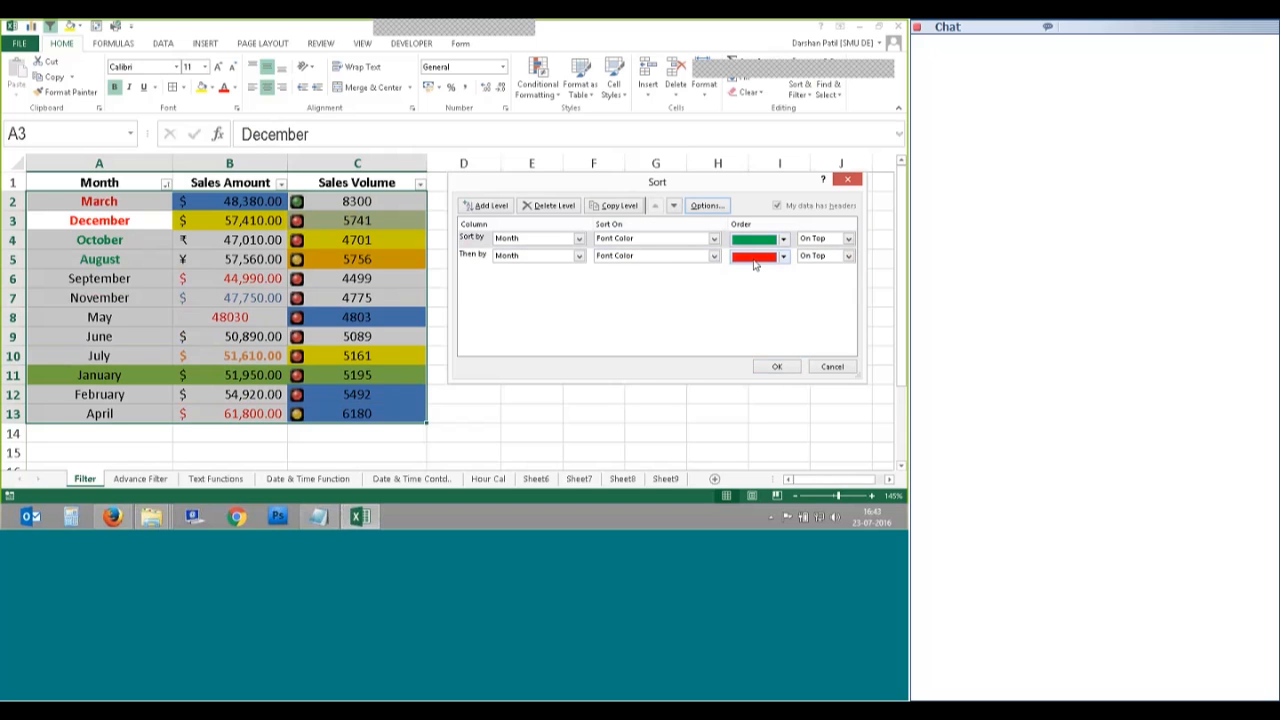
left_click(490, 258)
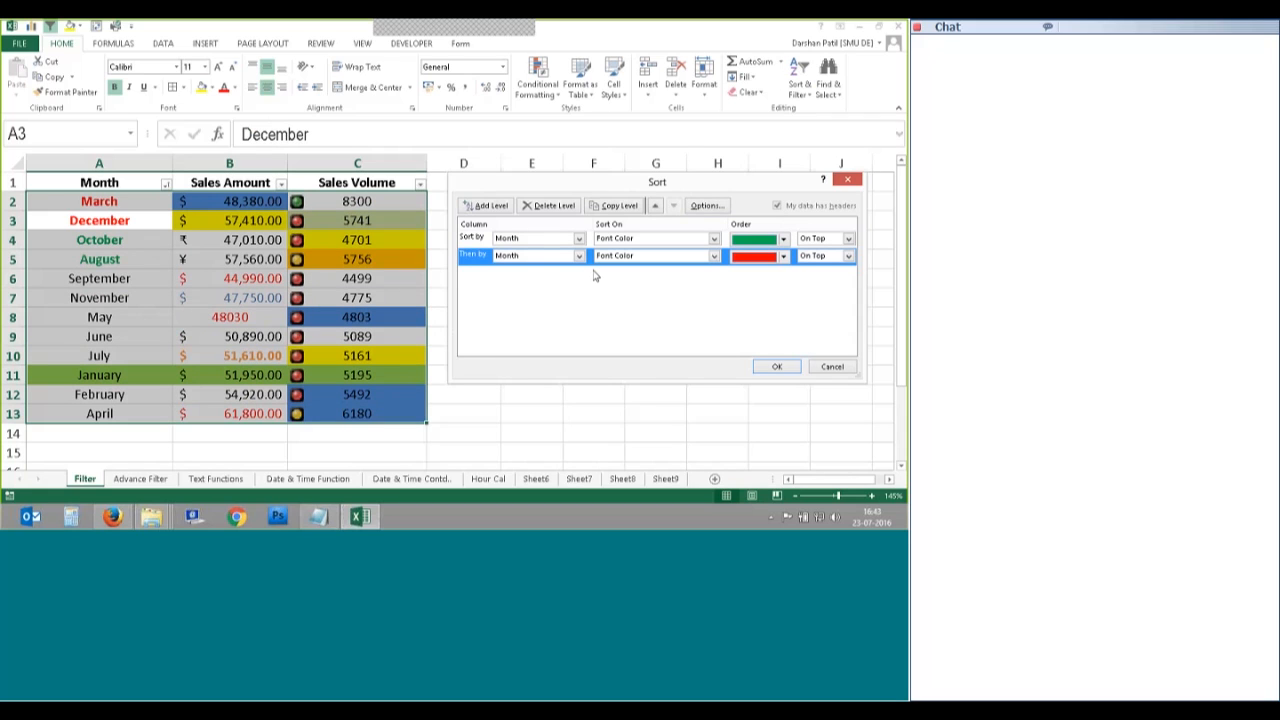
Step: Add a third level on Sales Amount by Values, Smallest to Largest, and apply it
key("alt+a")
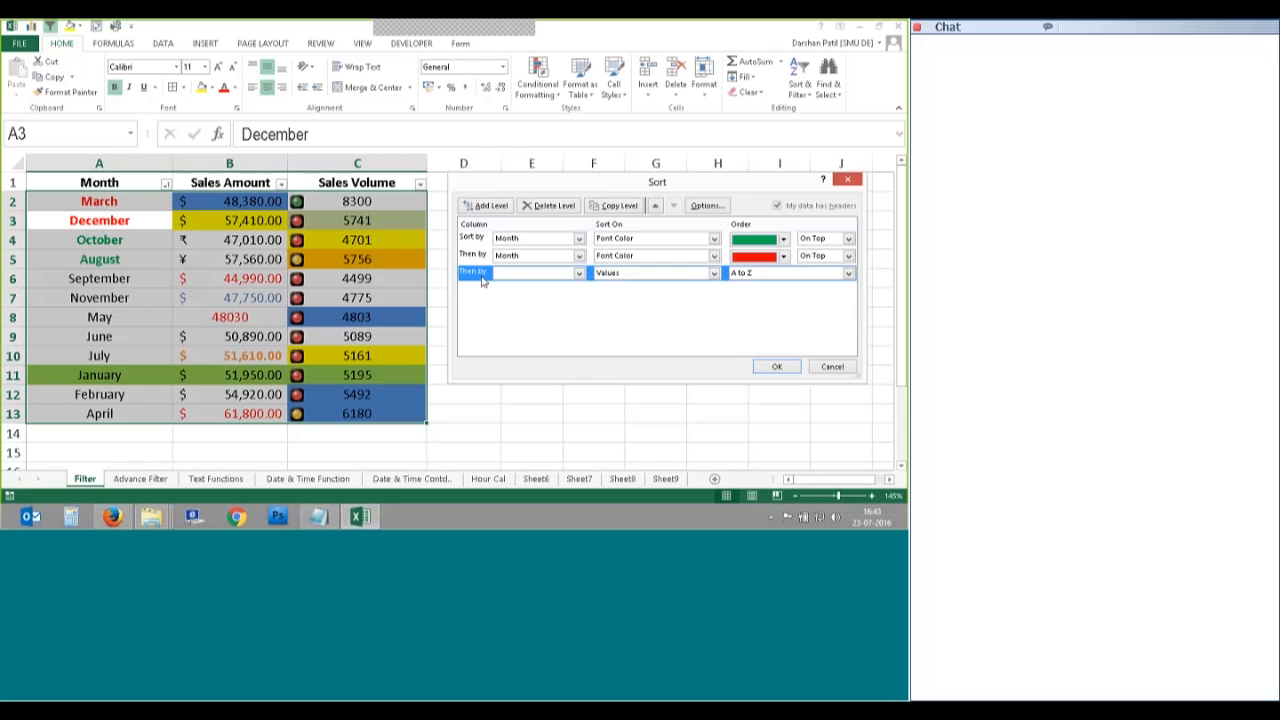
left_click(578, 273)
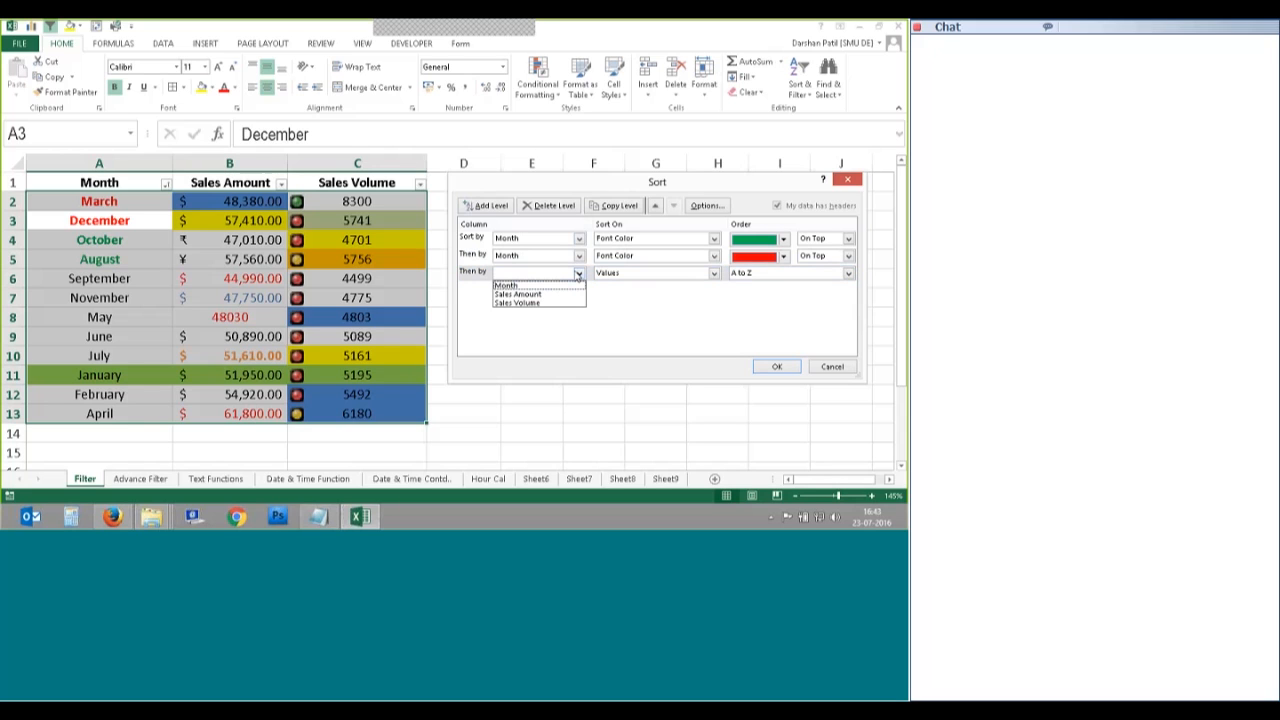
left_click(517, 294)
left_click(578, 273)
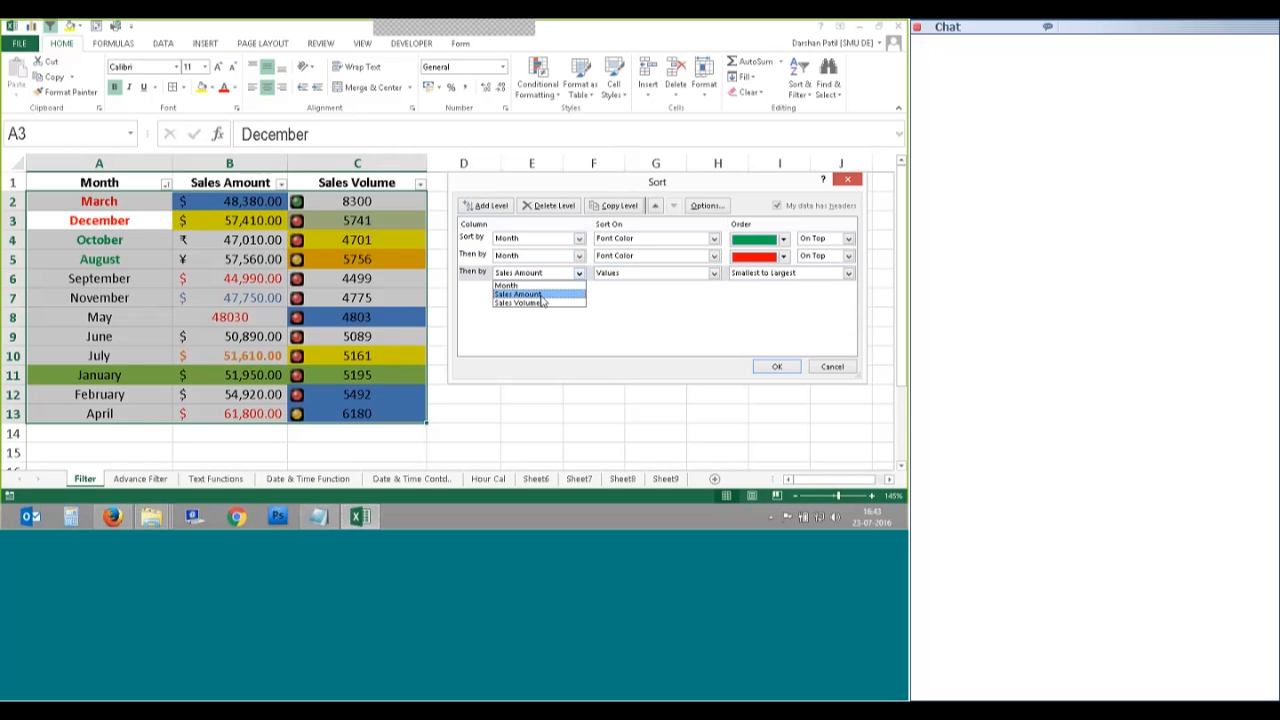
left_click(532, 297)
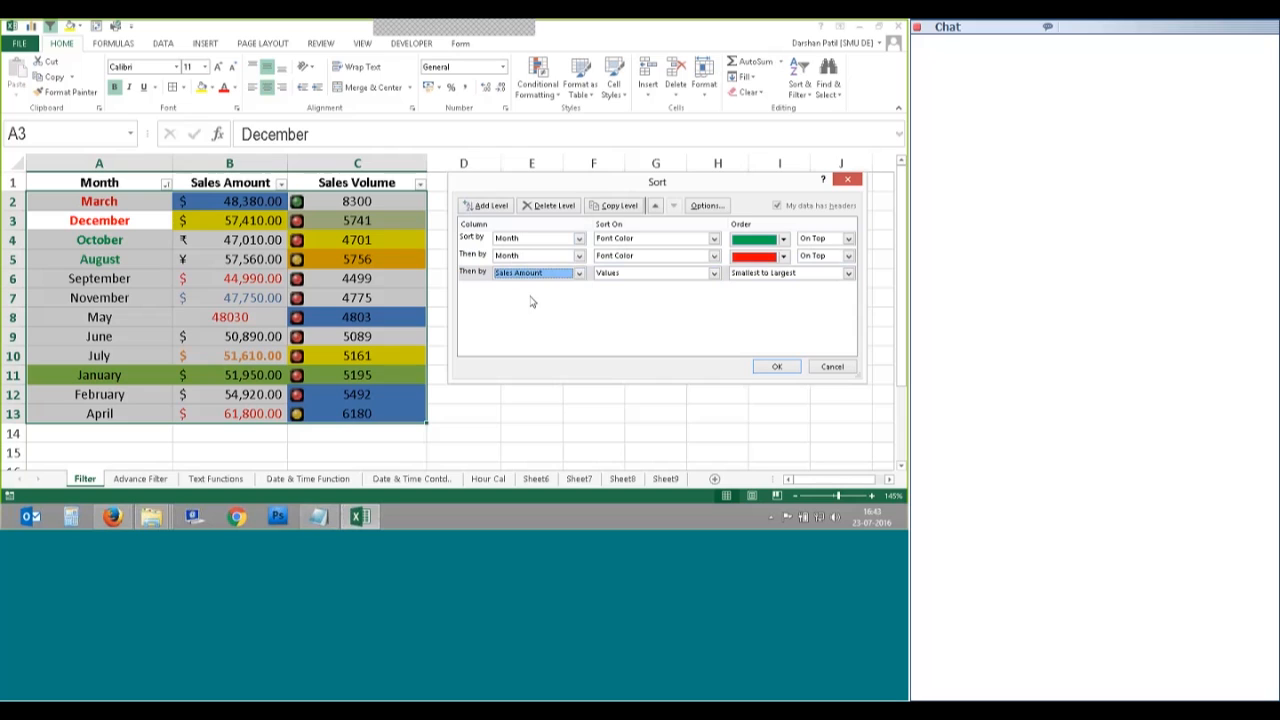
left_click(713, 273)
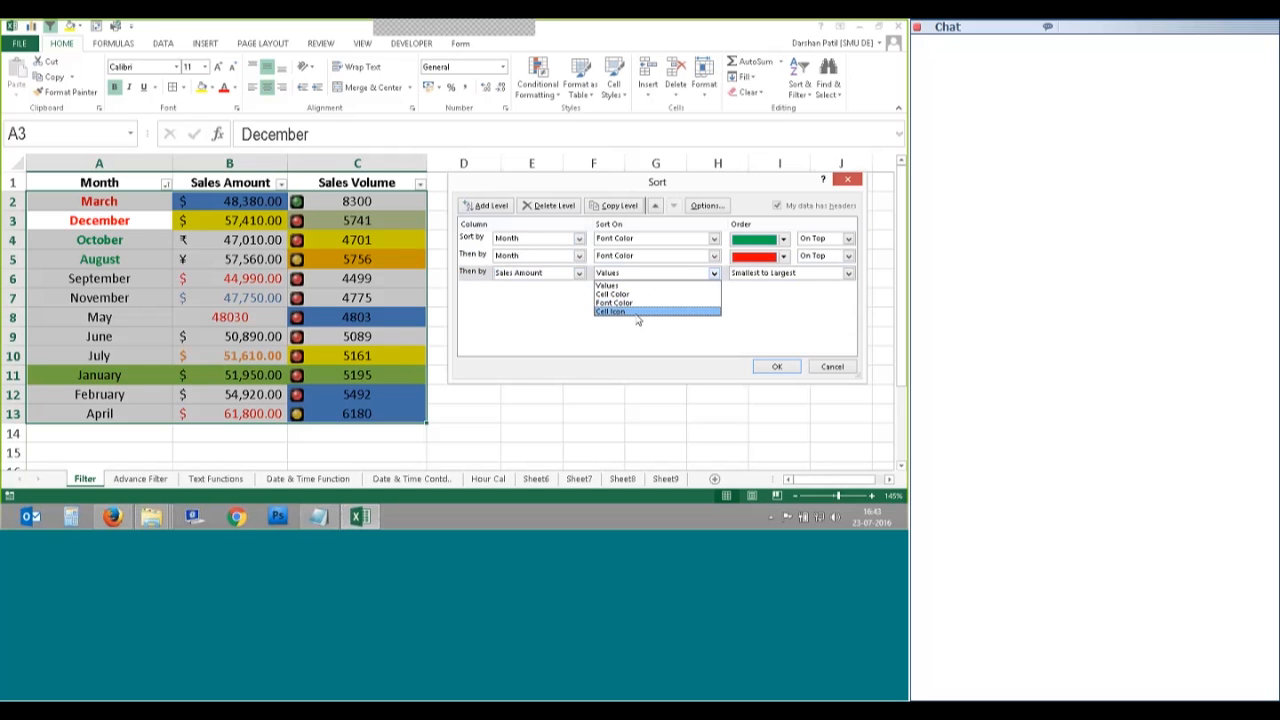
left_click(628, 287)
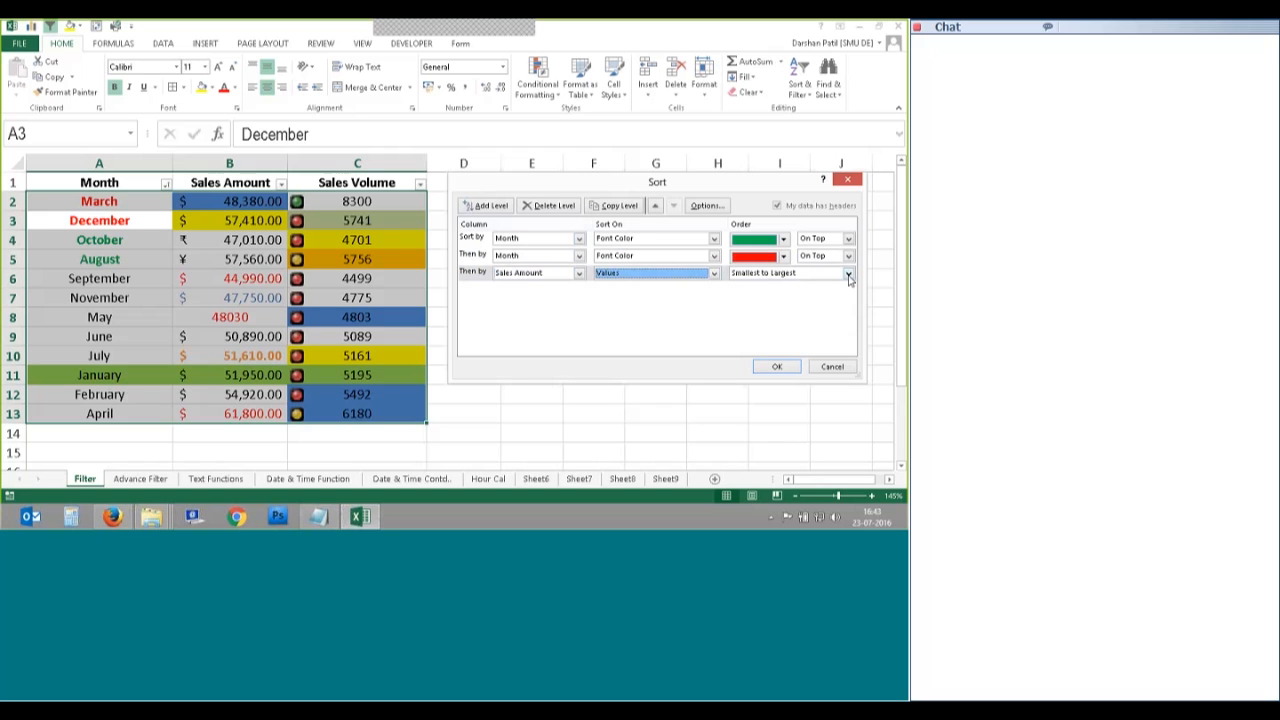
left_click(777, 366)
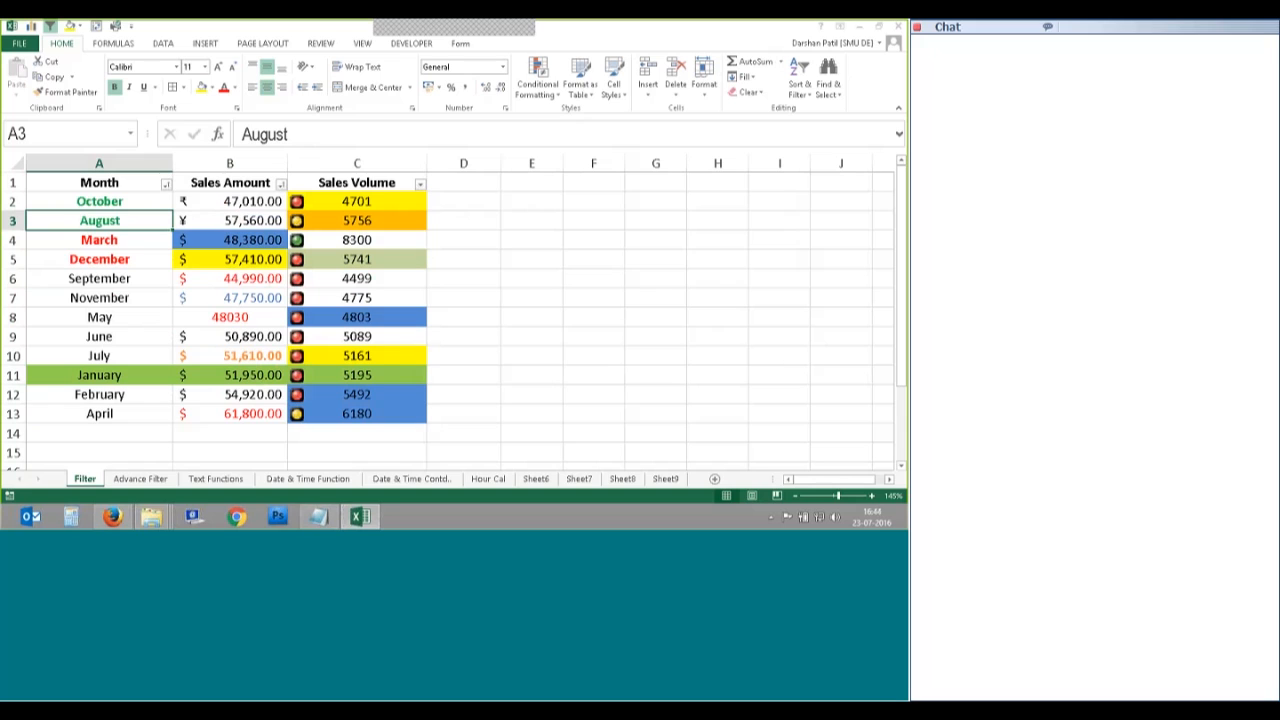
Step: Check the sorted rows: coloured months first, then Sales Amounts ascending from September's 44,990.00
left_click(230, 202)
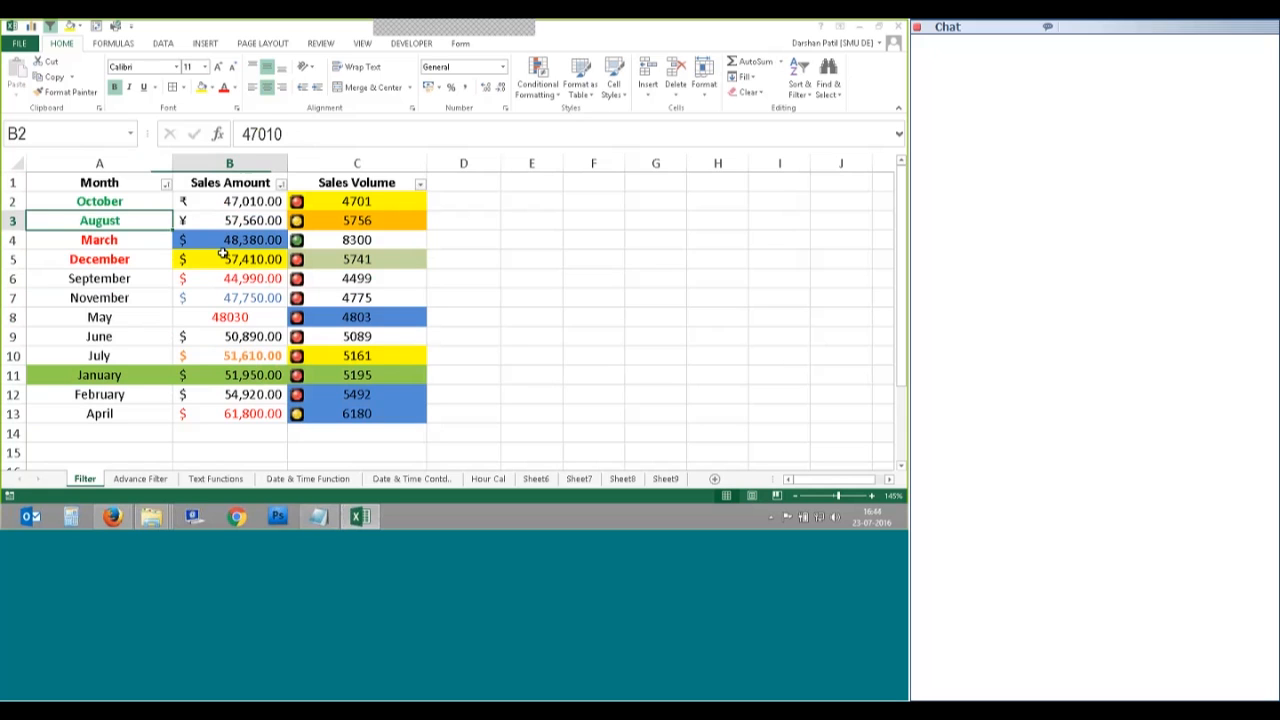
key("Down")
key("Down")
key("Down")
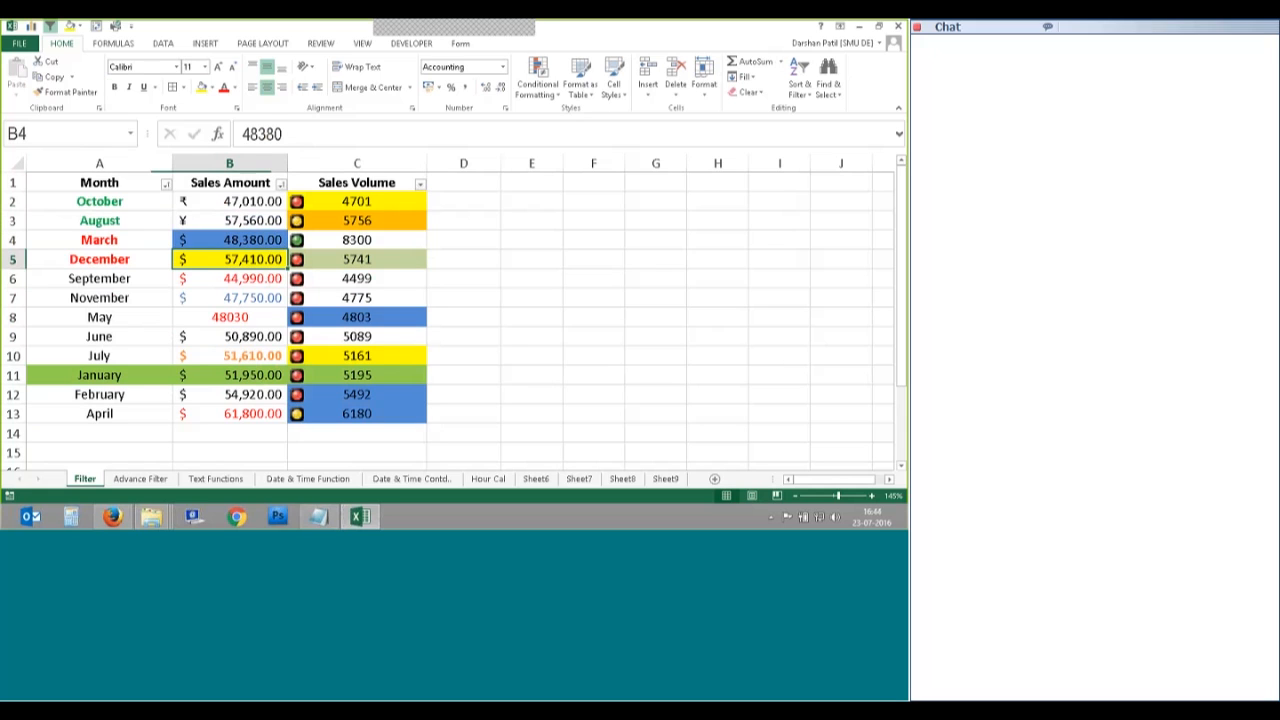
key("Down")
left_click(233, 238)
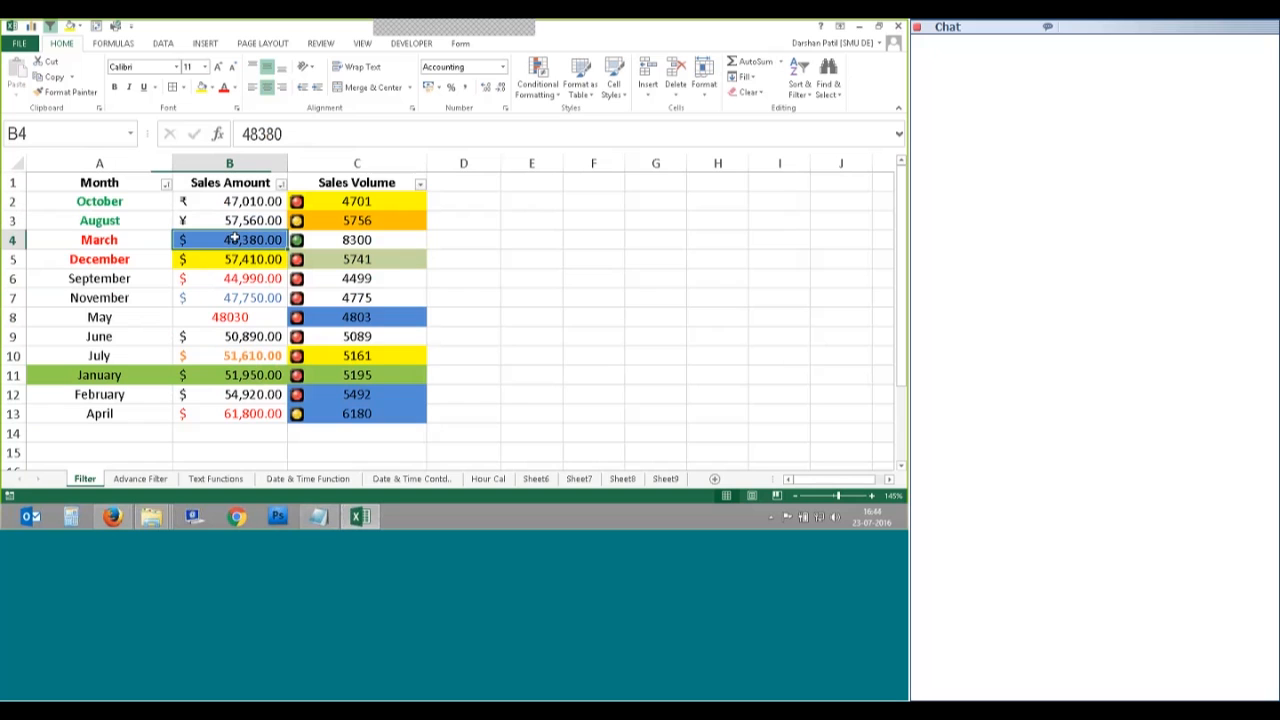
left_click(115, 221)
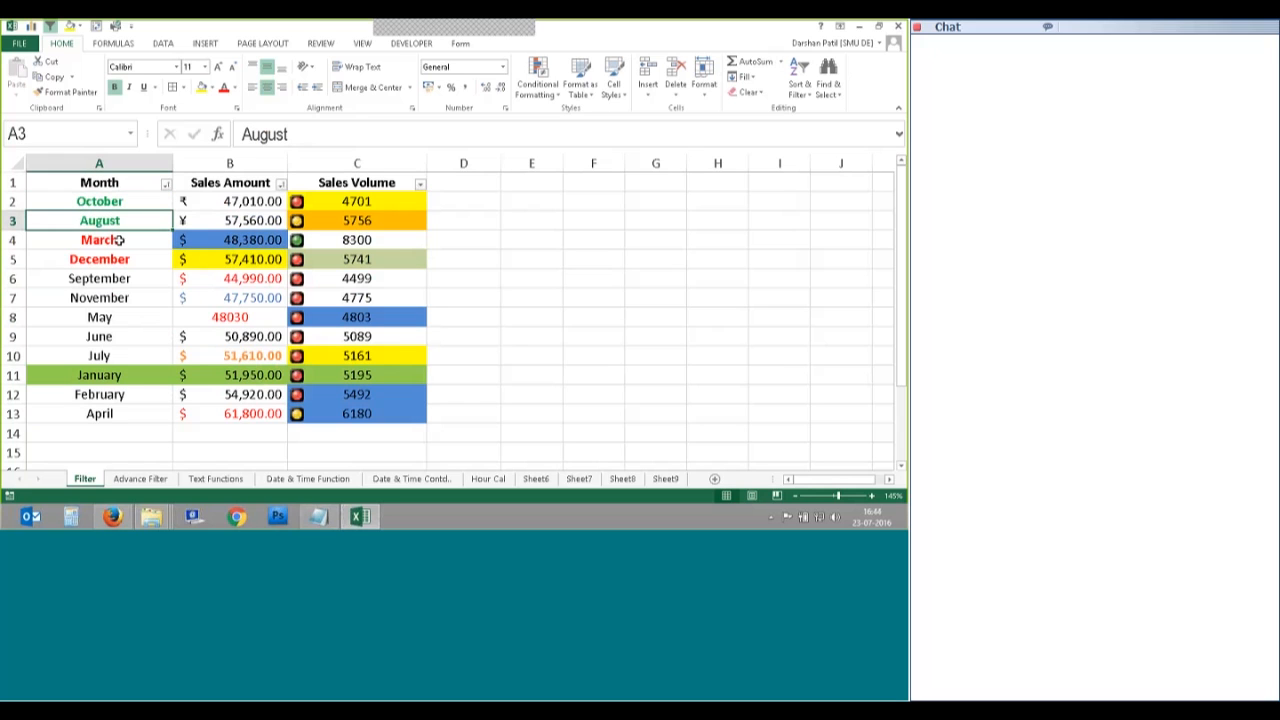
left_click(112, 259)
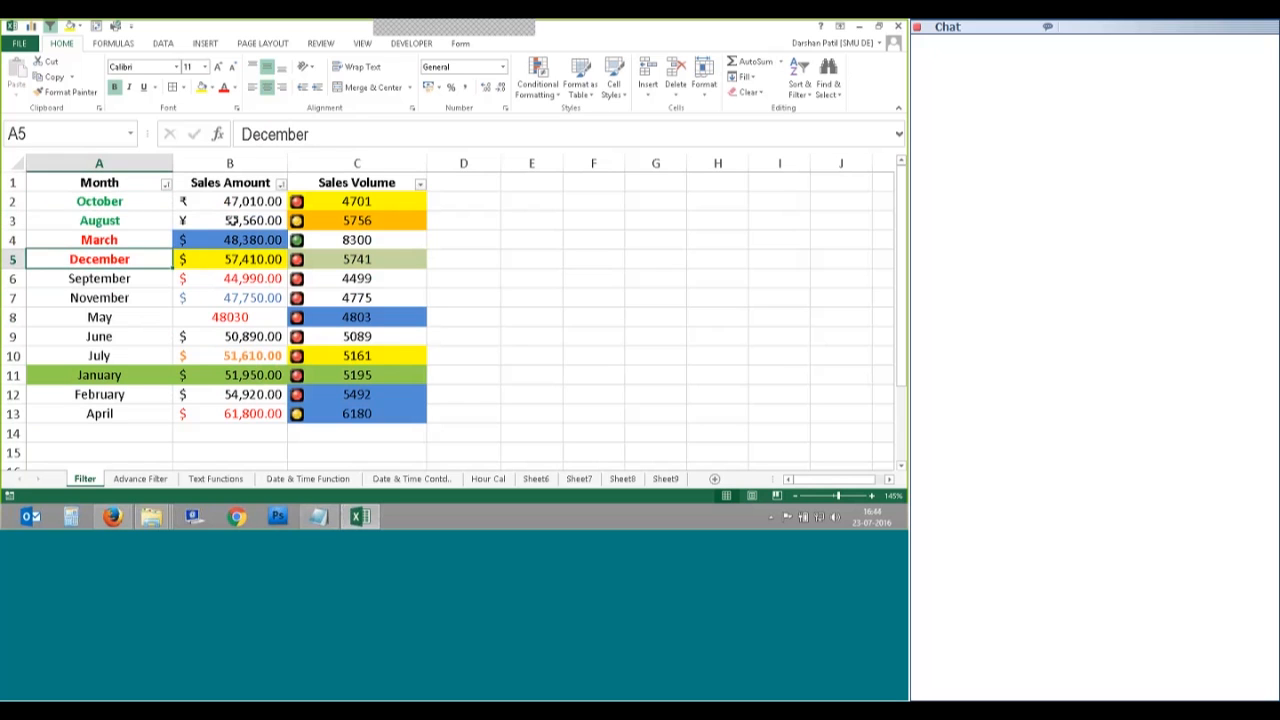
left_click(233, 220)
left_click(236, 202)
left_click(238, 221)
left_click(239, 259)
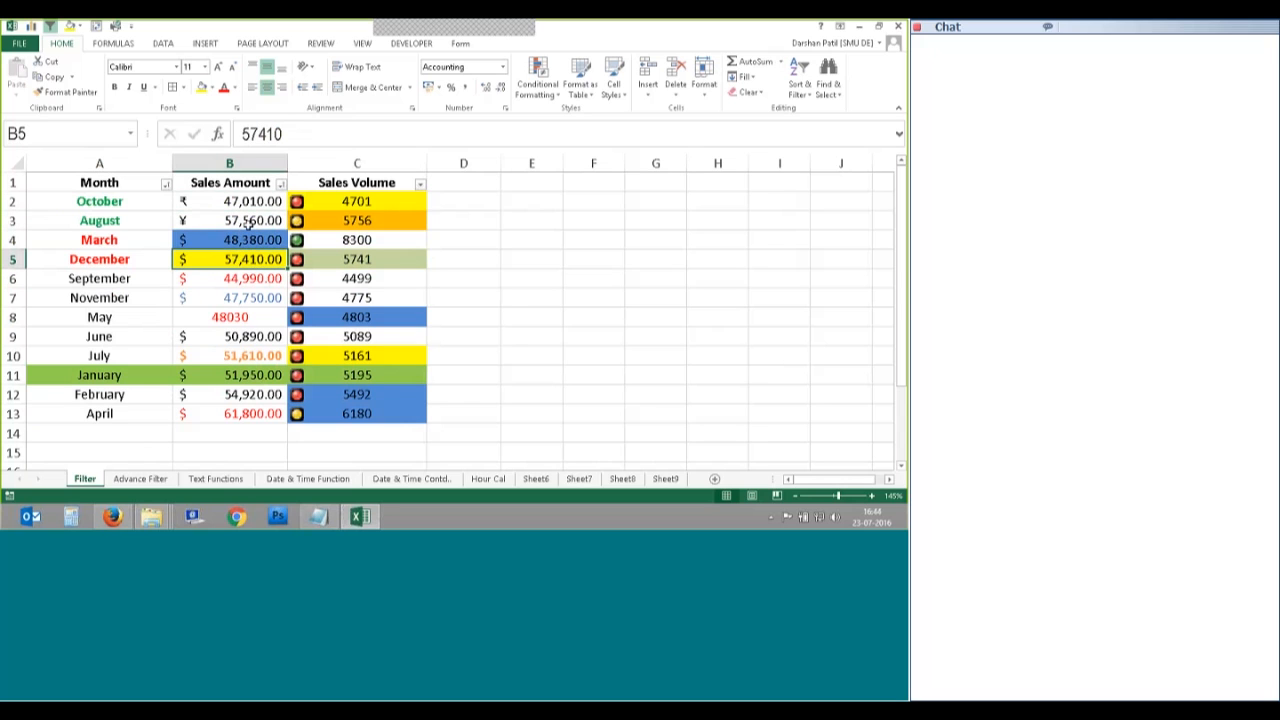
left_click(138, 204)
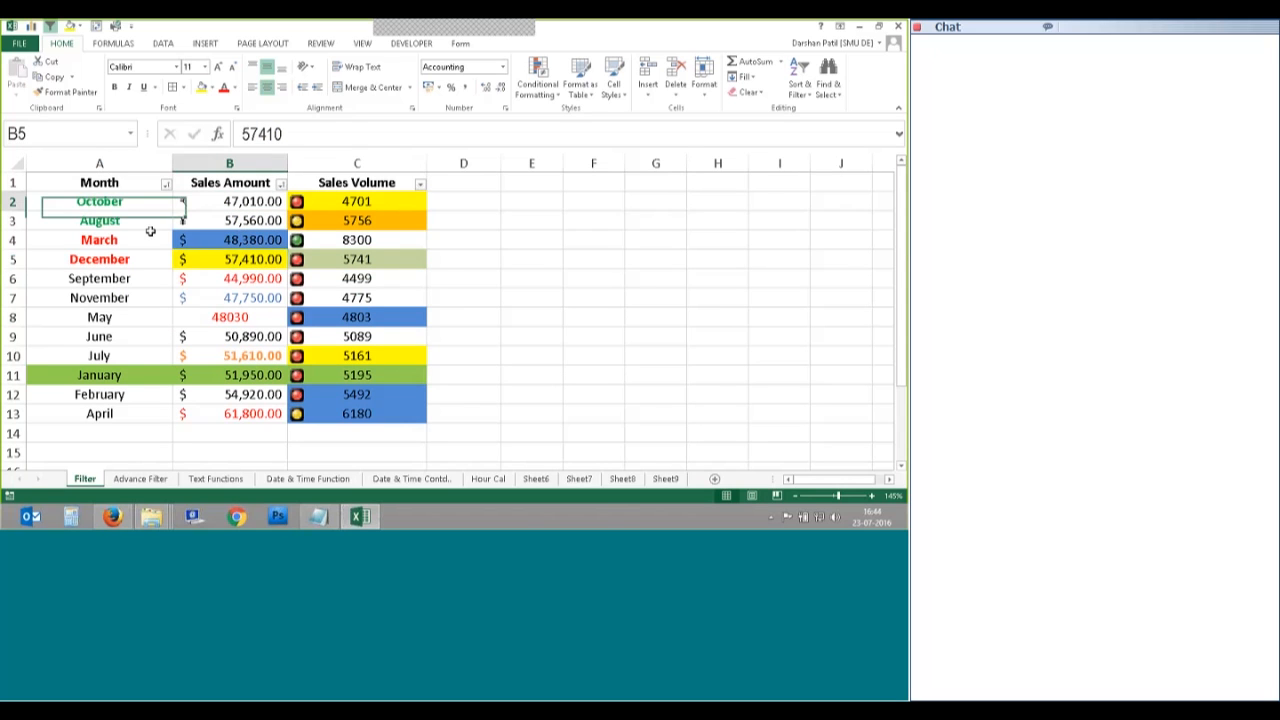
left_click_drag(150, 231, 340, 262)
left_click(229, 280)
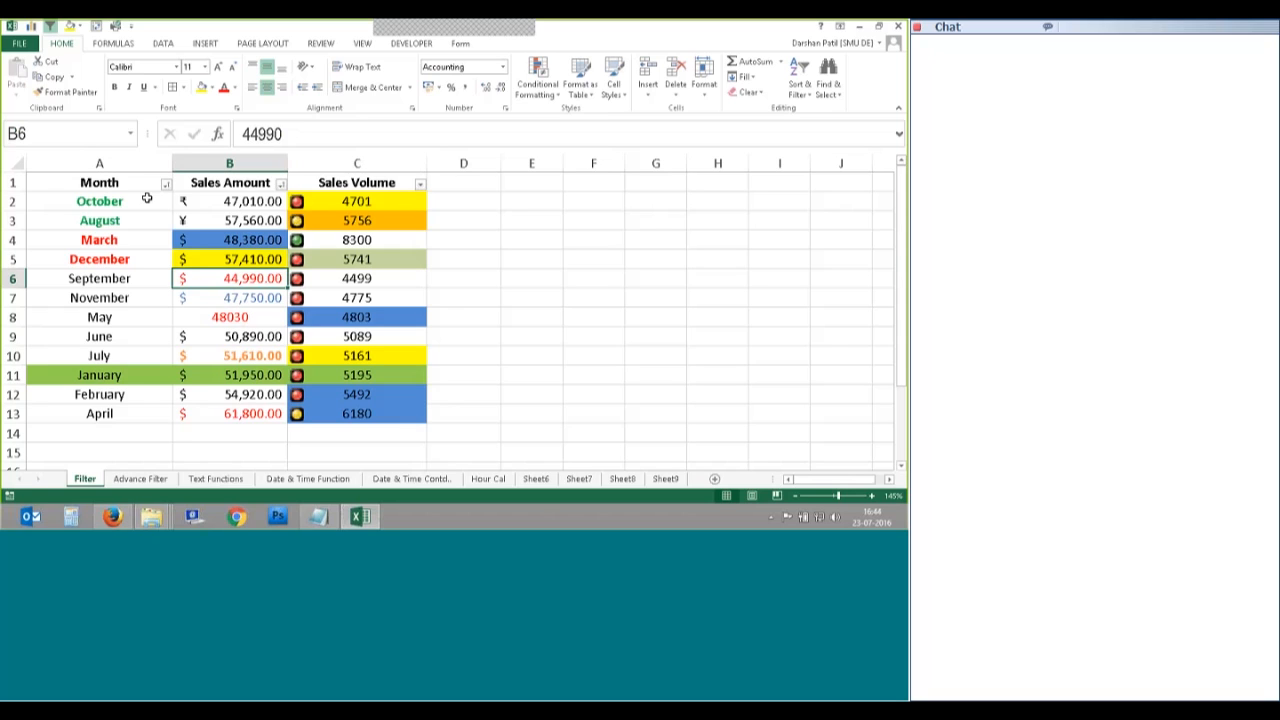
left_click(211, 298)
left_click(207, 317)
left_click(207, 335)
left_click(222, 279)
Step: In Custom Sort, move the Sales Amount level to the top and apply the sort
left_click(800, 85)
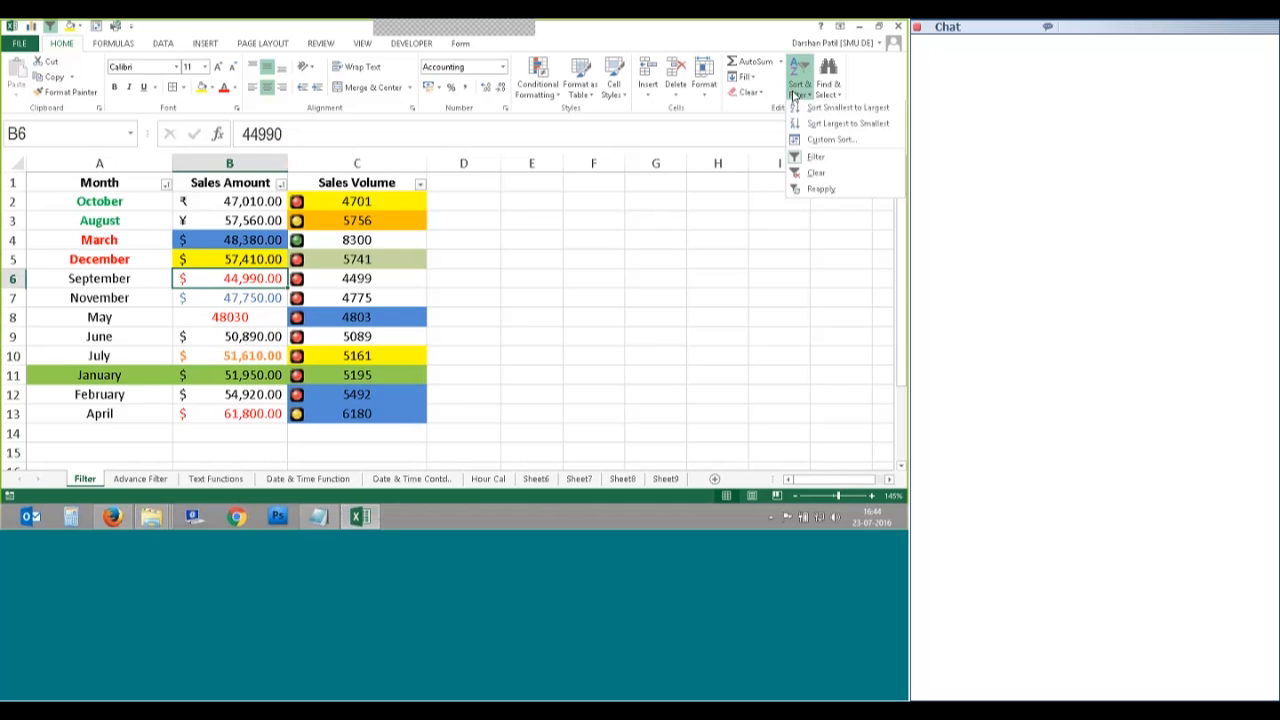
left_click(815, 130)
left_click(548, 273)
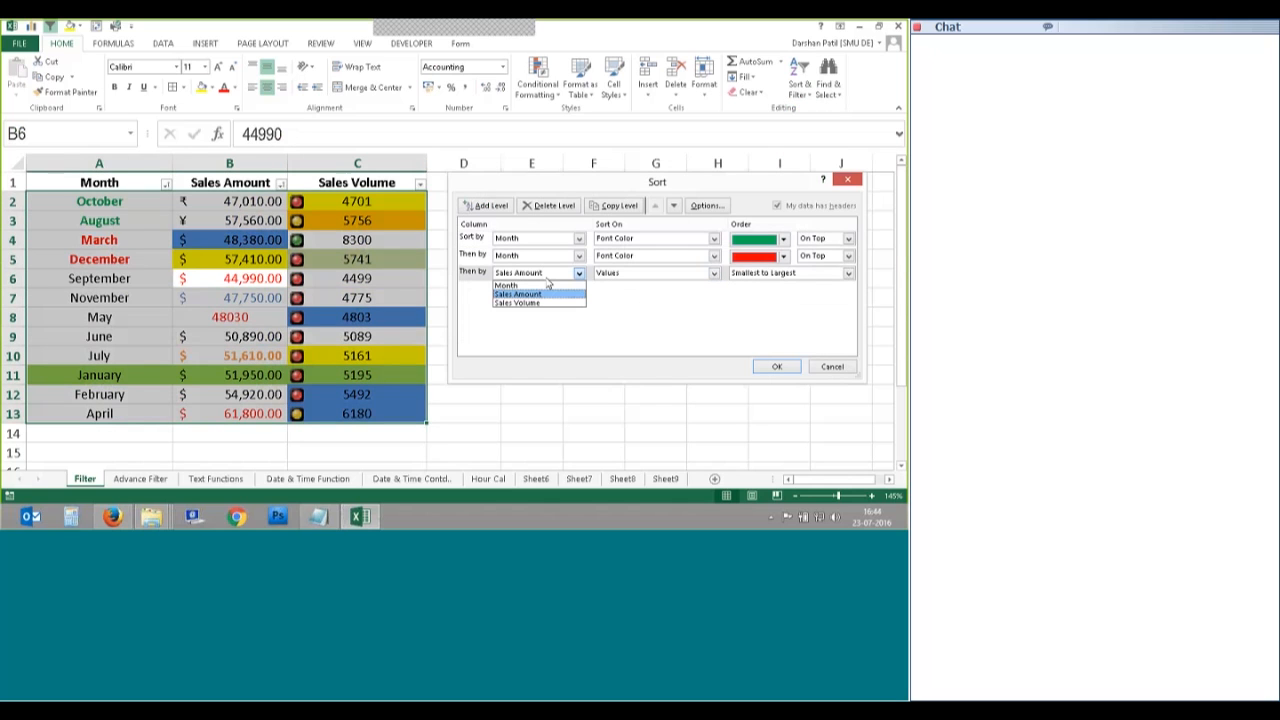
left_click(468, 280)
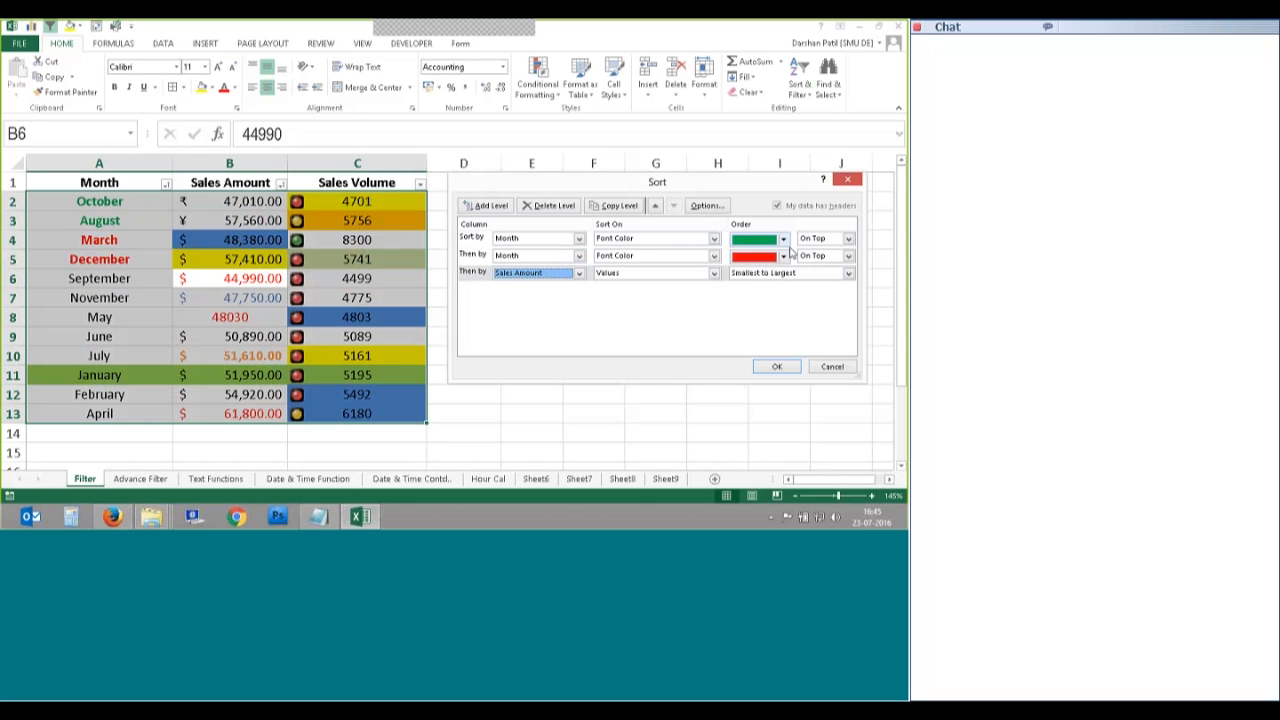
left_click(513, 296)
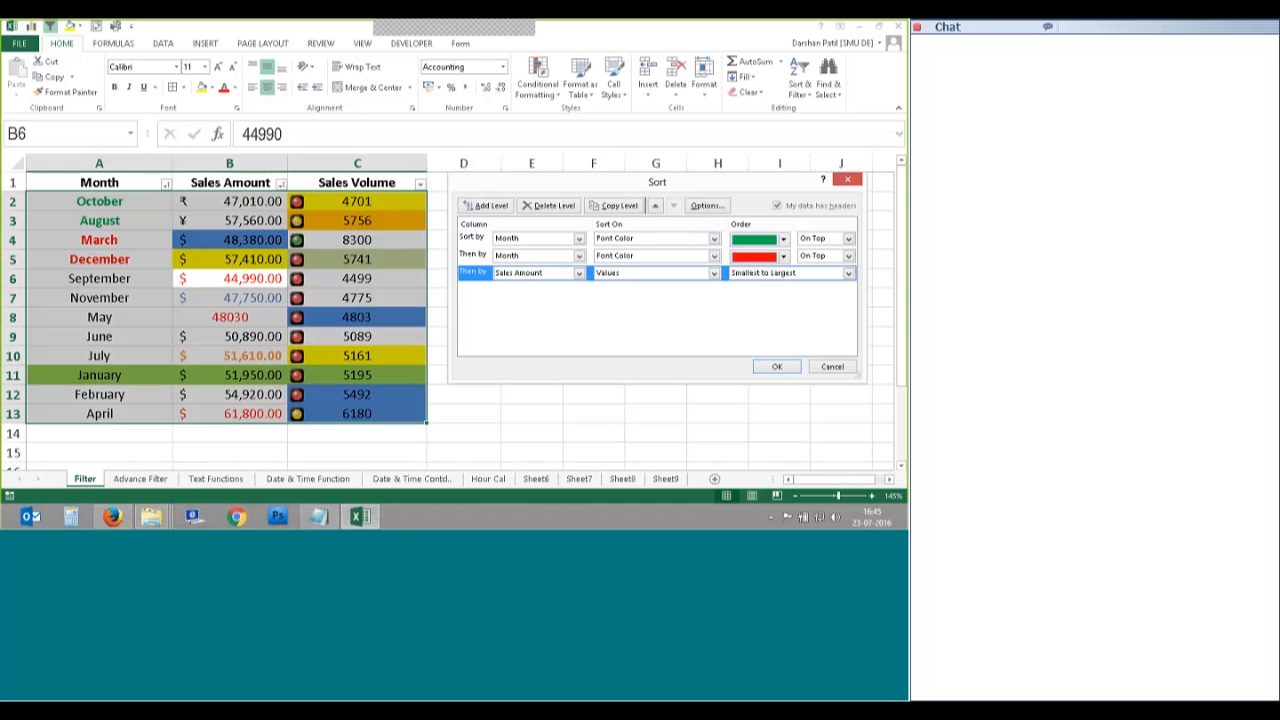
left_click(655, 205)
left_click(655, 205)
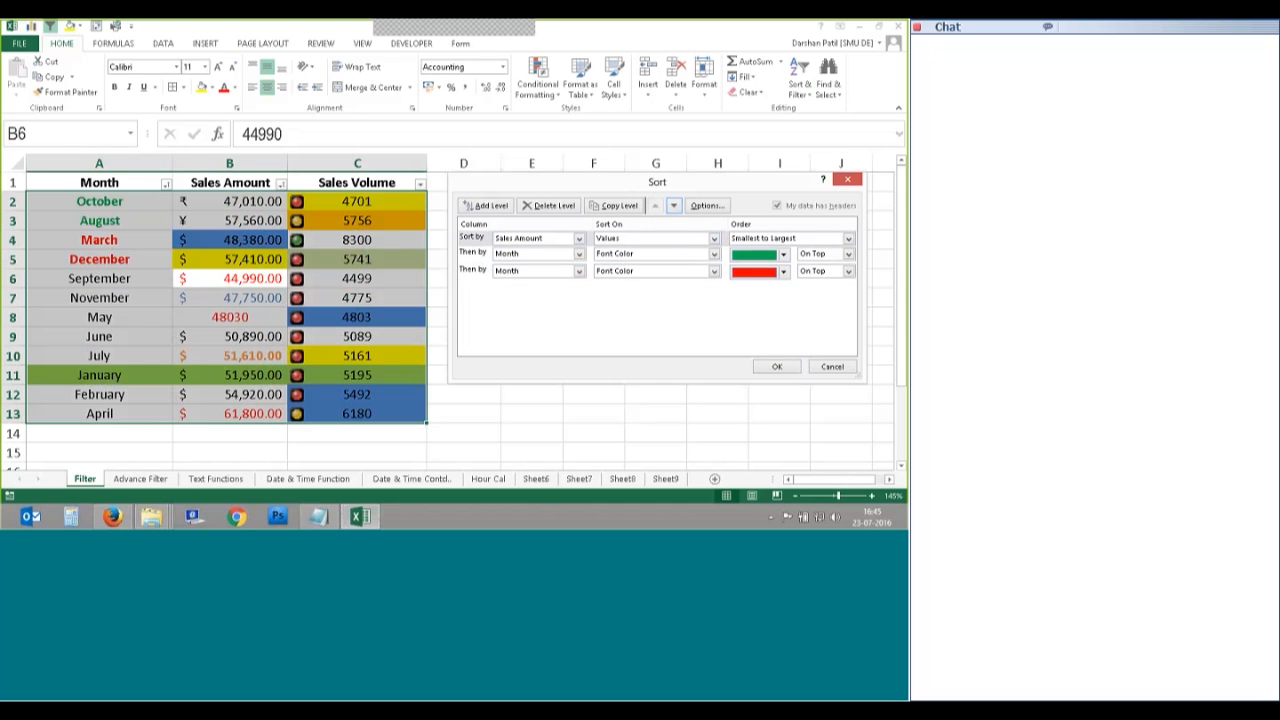
left_click(832, 367)
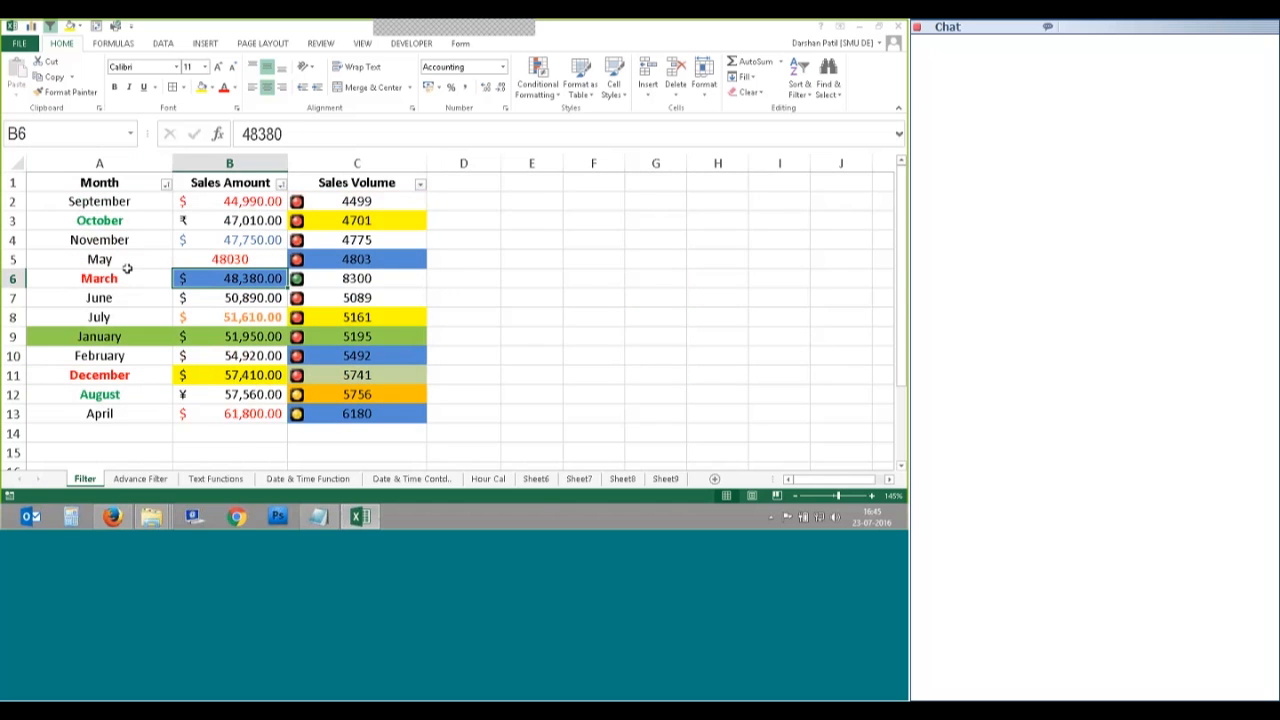
Step: Inspect the October, August, March and December month cells after sorting
left_click(131, 219)
left_click(115, 397)
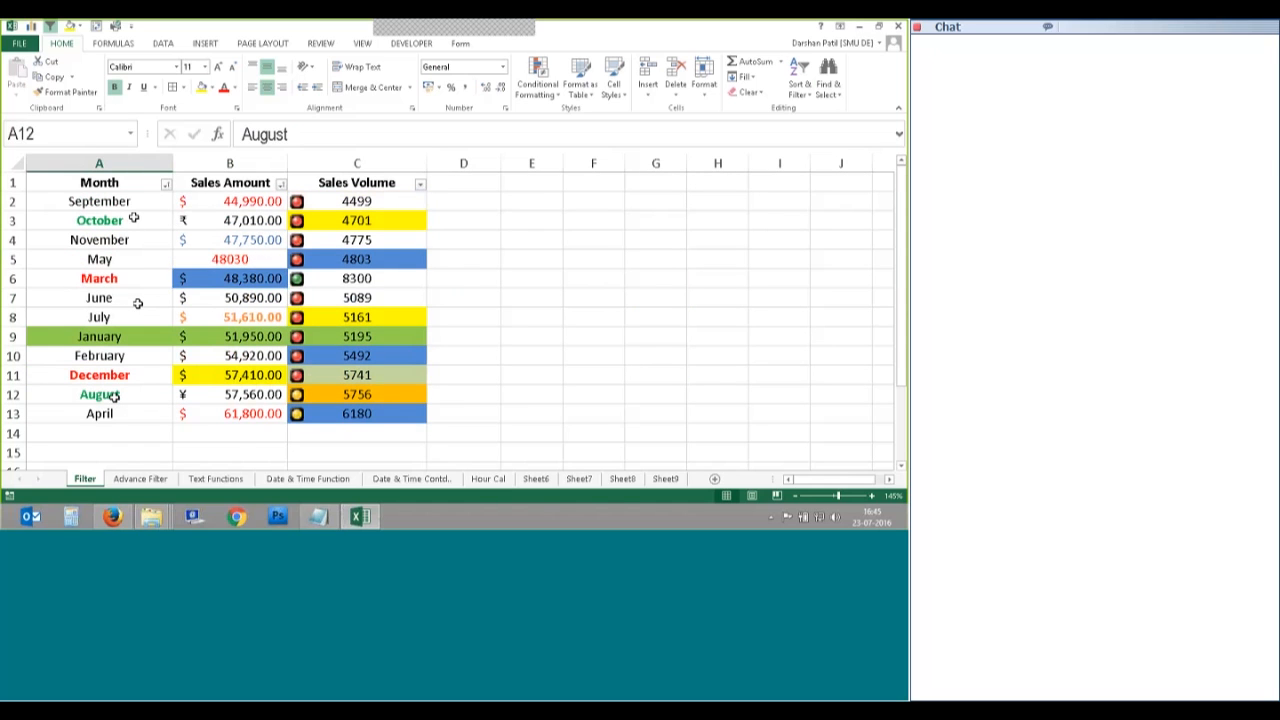
left_click(134, 284)
left_click(105, 376)
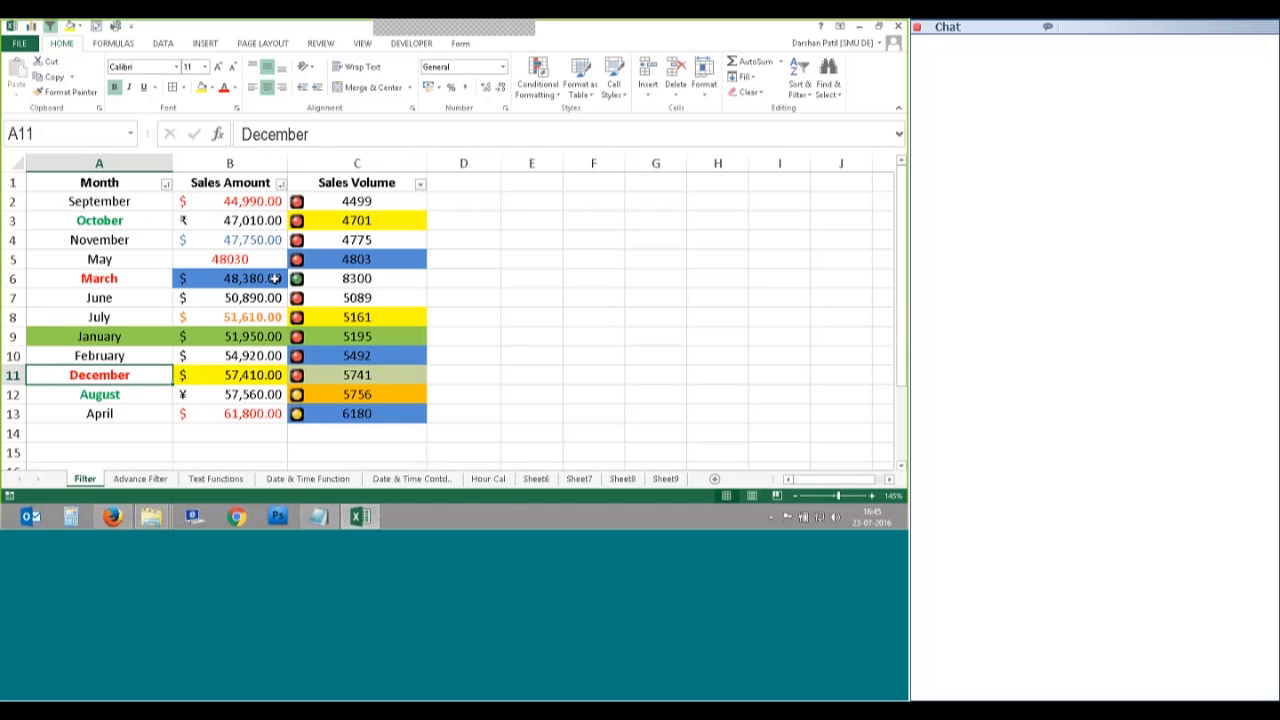
Step: Reopen Custom Sort and keep Sales Amount's first-level order as Smallest to Largest
left_click(800, 82)
left_click(805, 142)
left_click(732, 240)
left_click(445, 265)
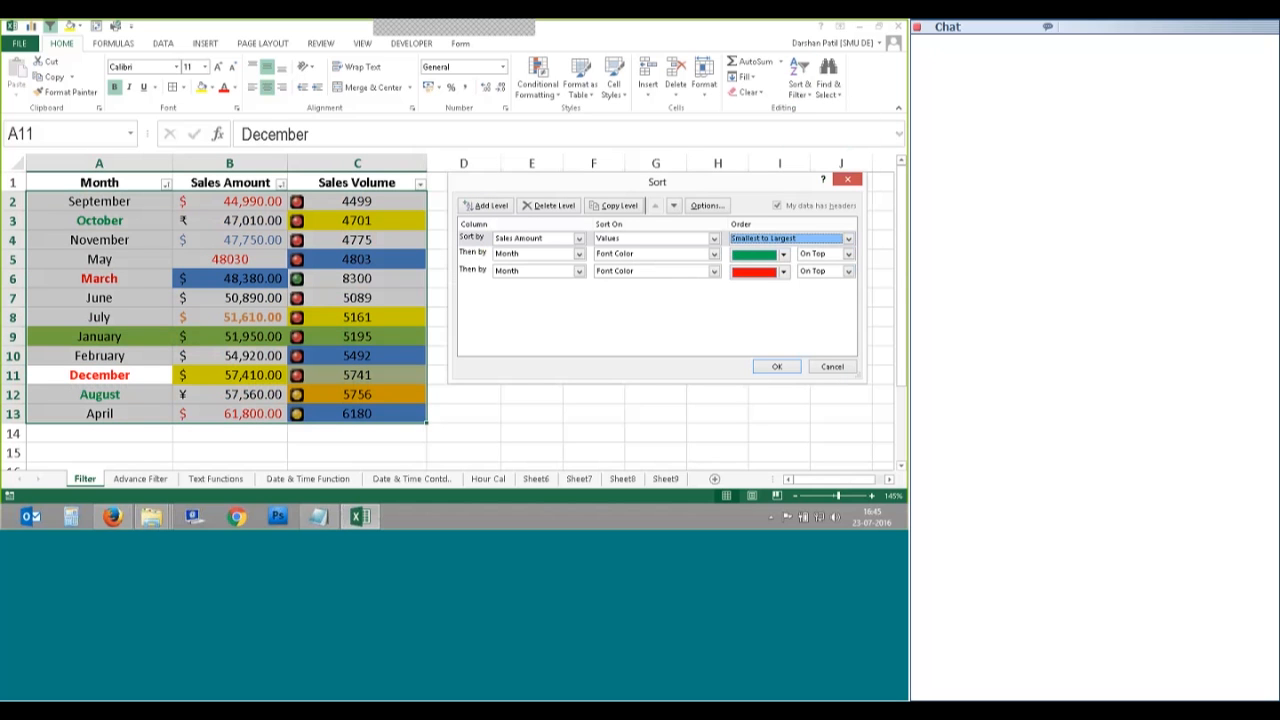
Step: Move Sales Amount back to the third level, sorting by Cell Color with yellow On Top
double_click(673, 205)
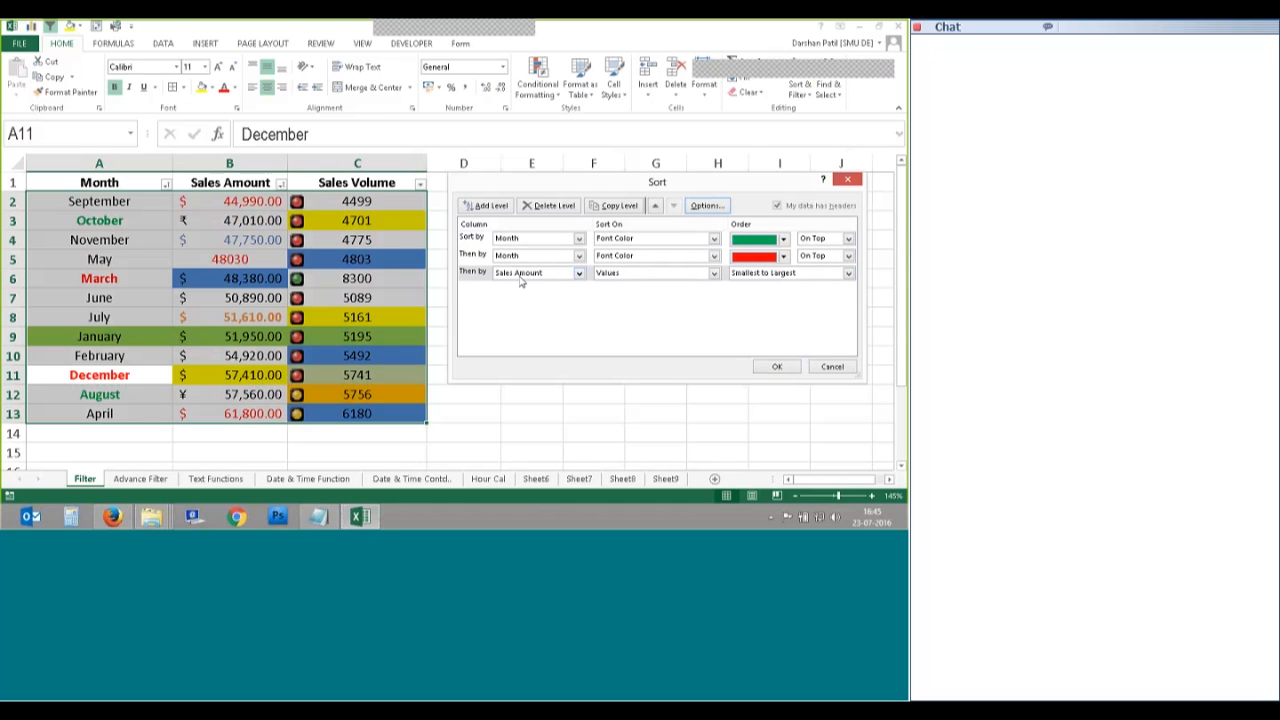
left_click(713, 273)
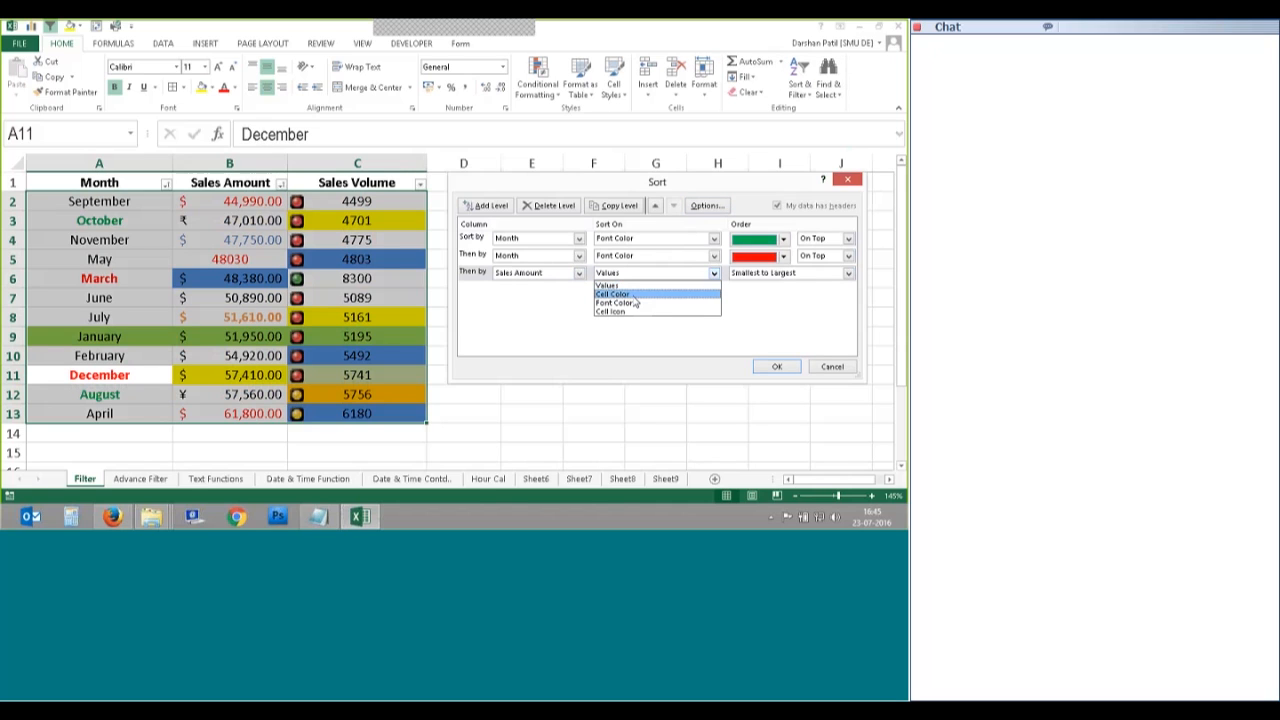
left_click(632, 295)
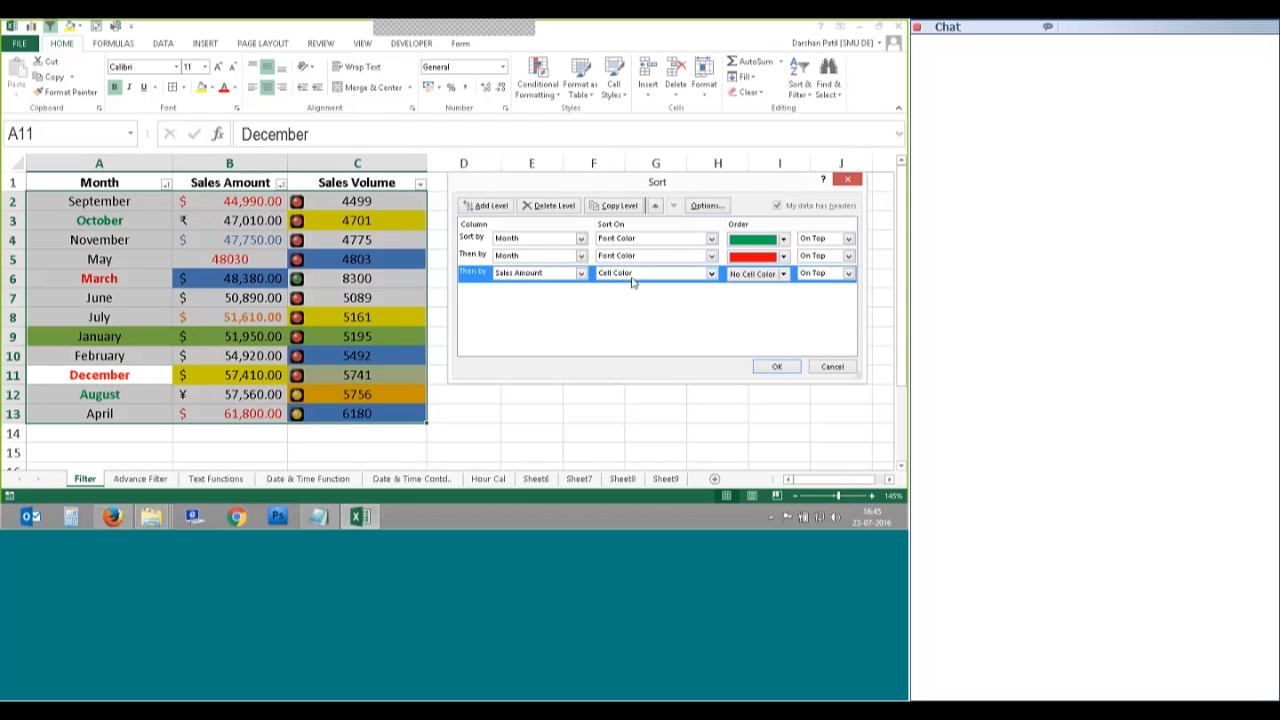
left_click(783, 274)
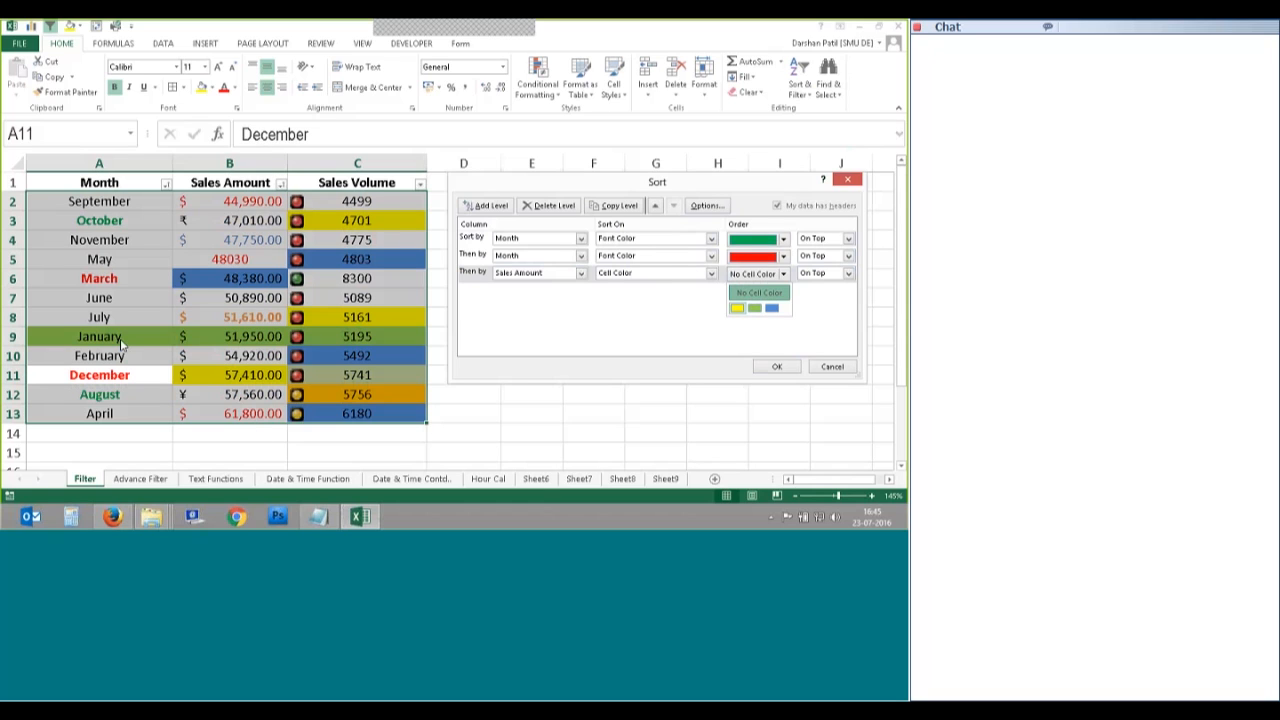
left_click(737, 308)
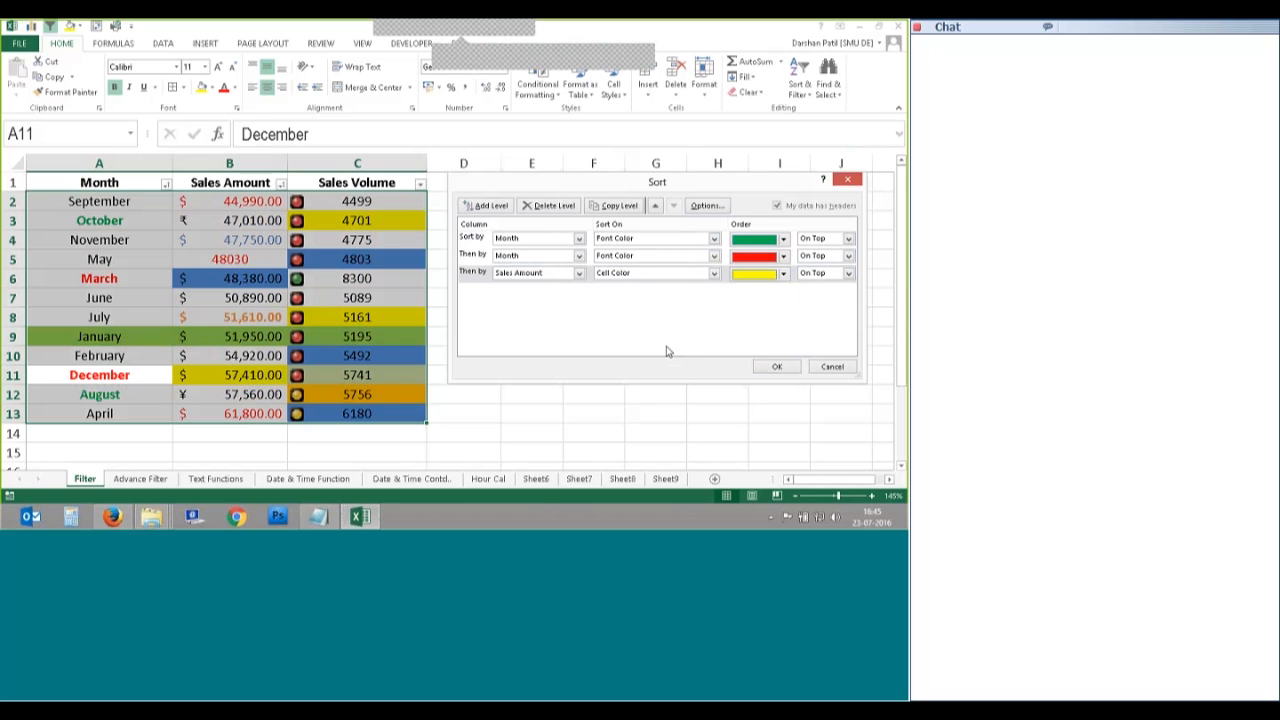
left_click(776, 366)
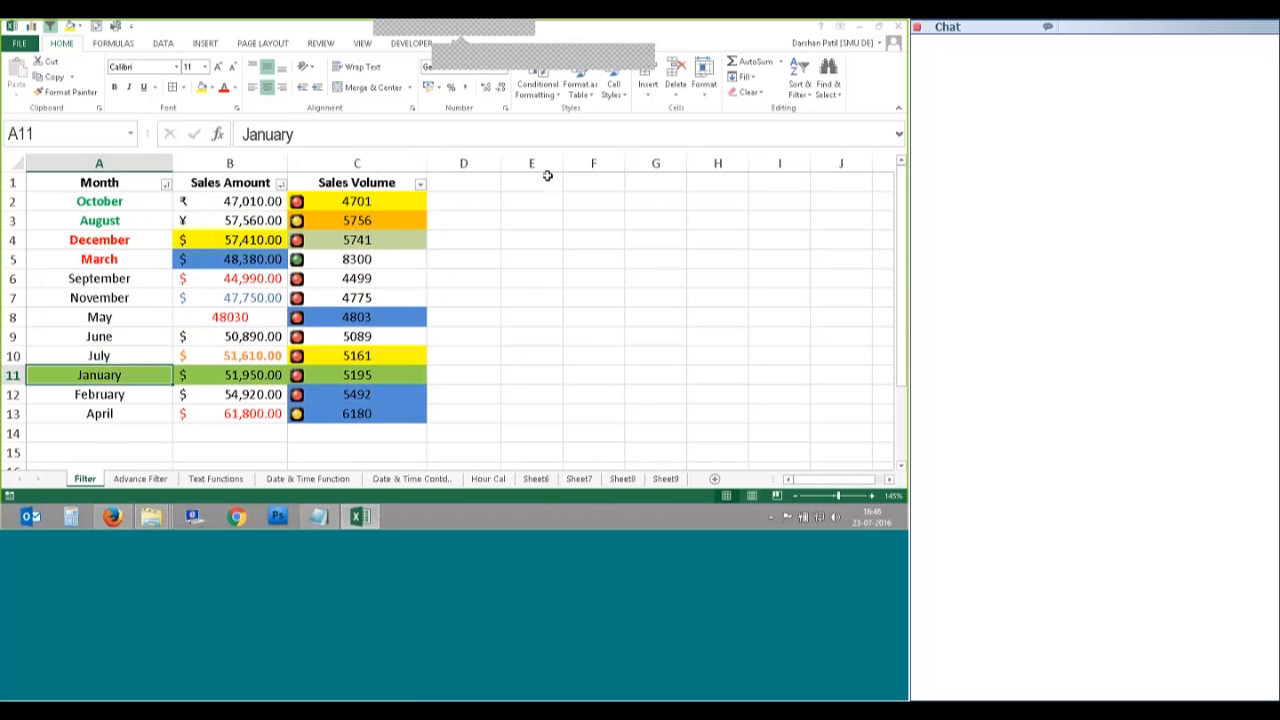
Step: Inspect the March month cell and September's Sales Amount cell
left_click(130, 265)
left_click(243, 275)
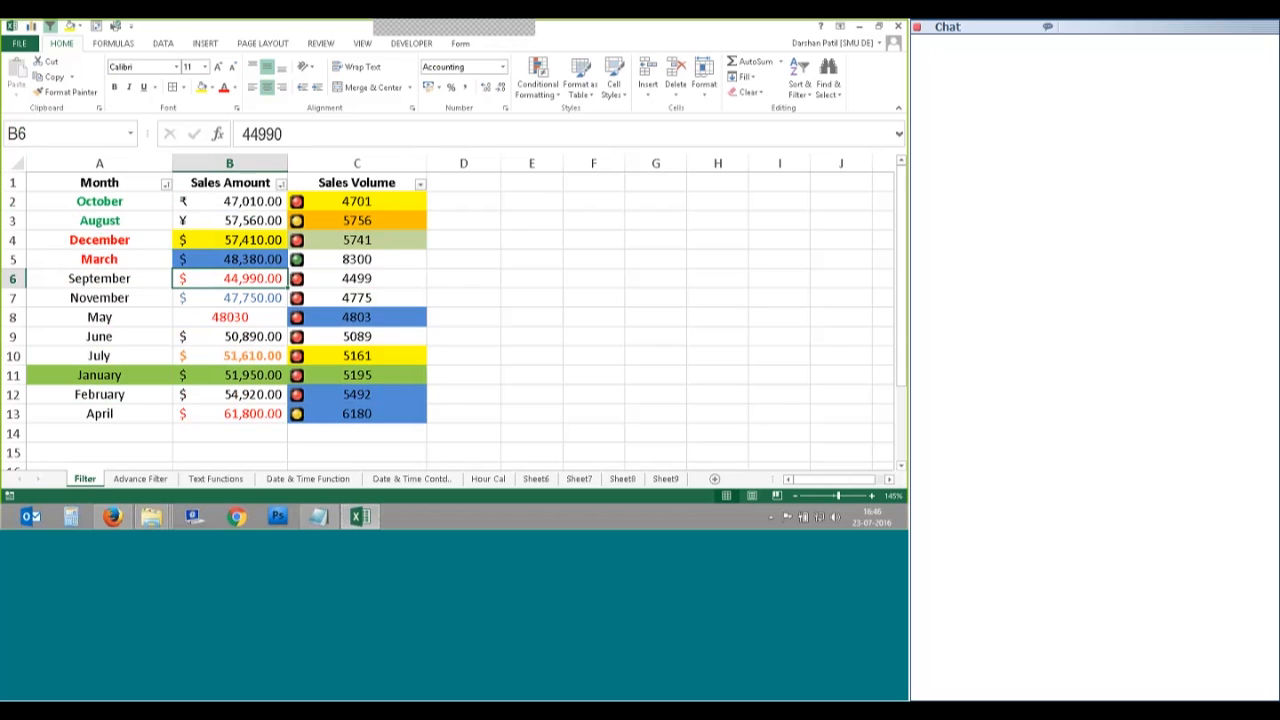
mouse_move(454, 28)
left_click(500, 42)
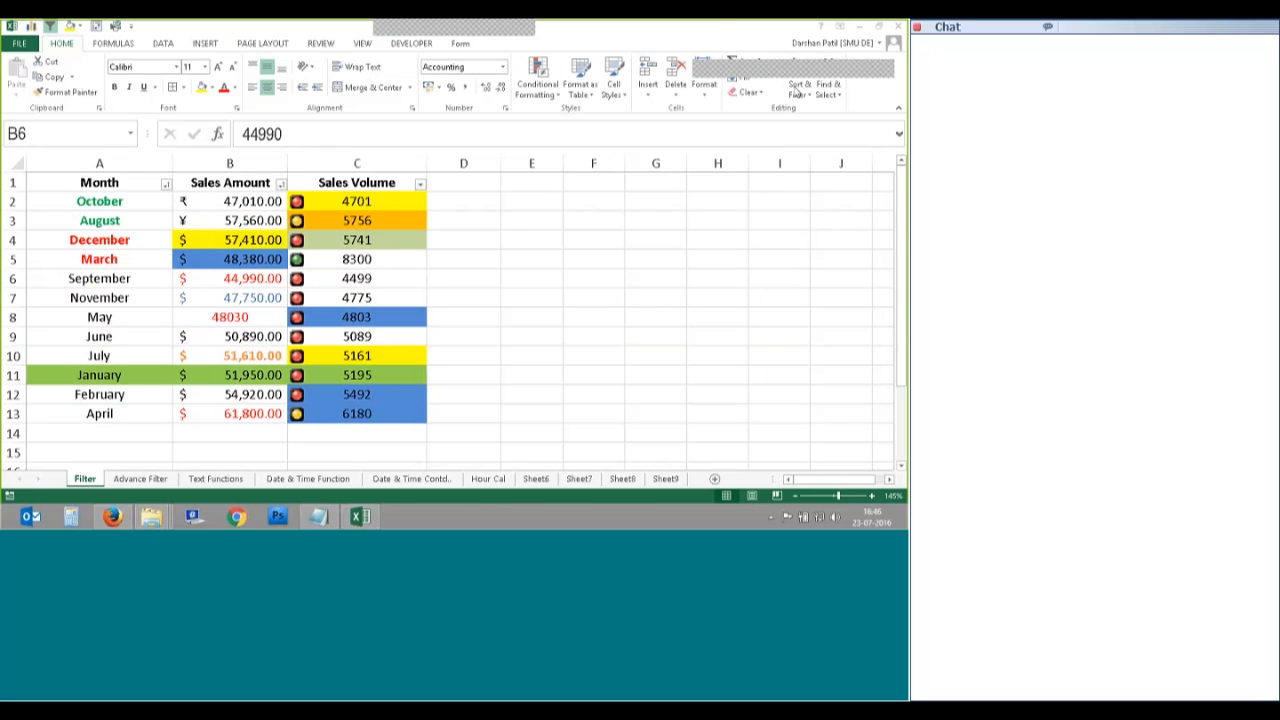
left_click(807, 154)
Step: Set the Sales Amount level to sort on Values, Largest to Smallest, and apply
left_click(800, 82)
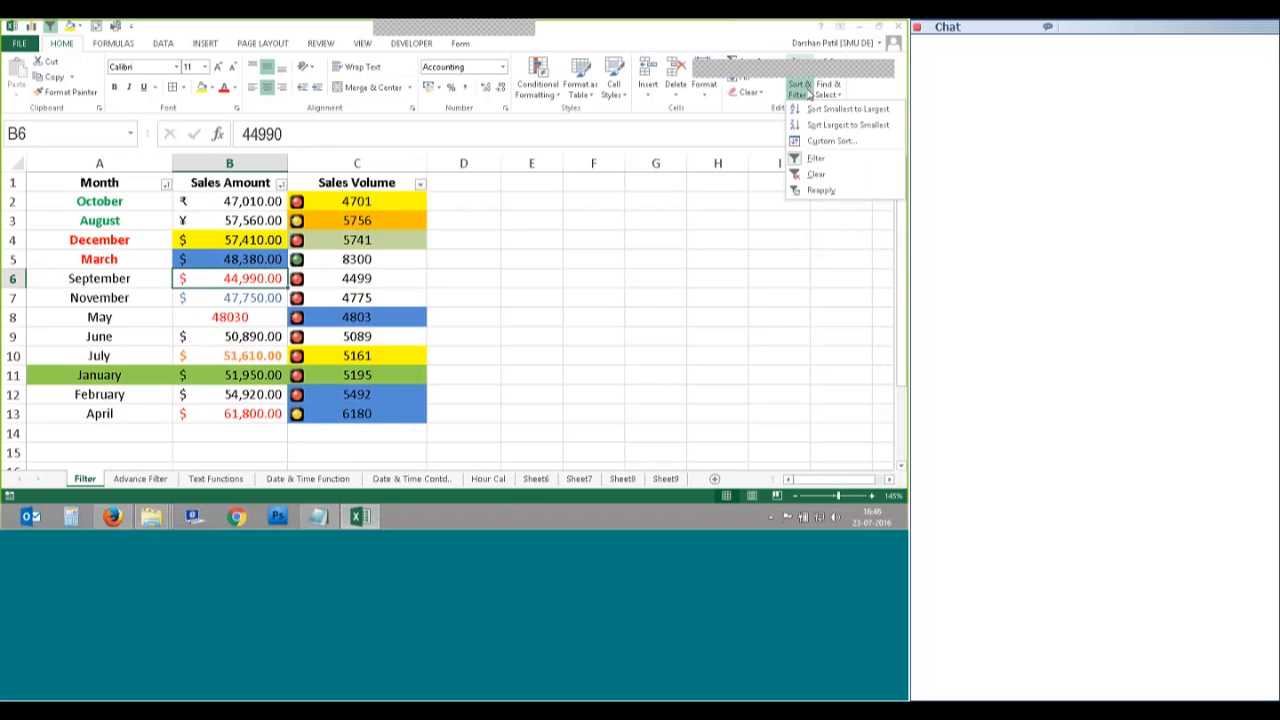
left_click(830, 142)
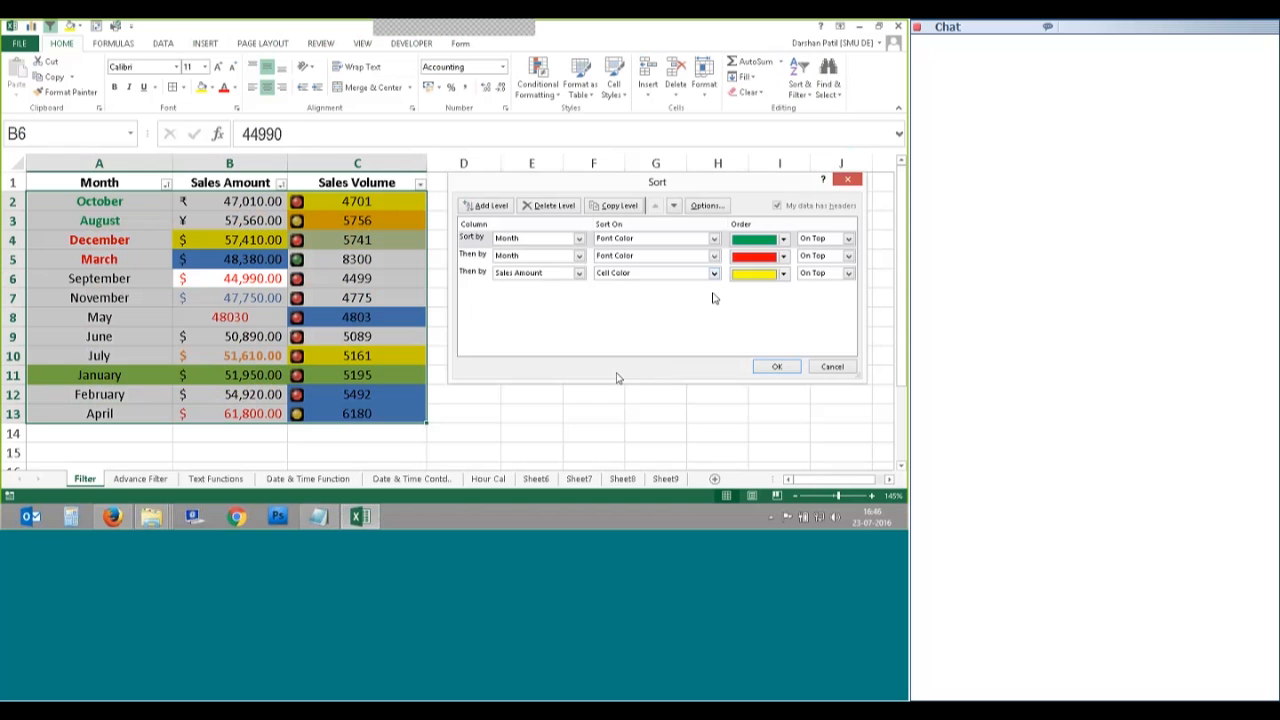
left_click(482, 273)
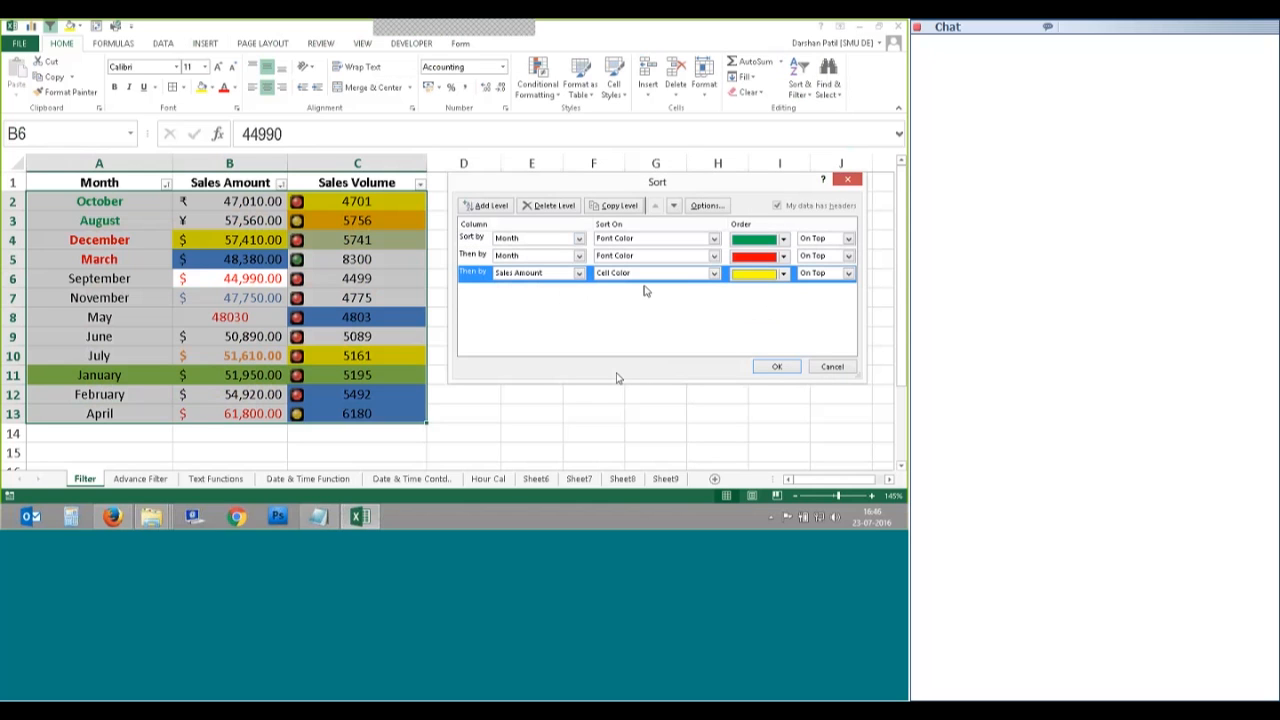
left_click(715, 273)
left_click(650, 287)
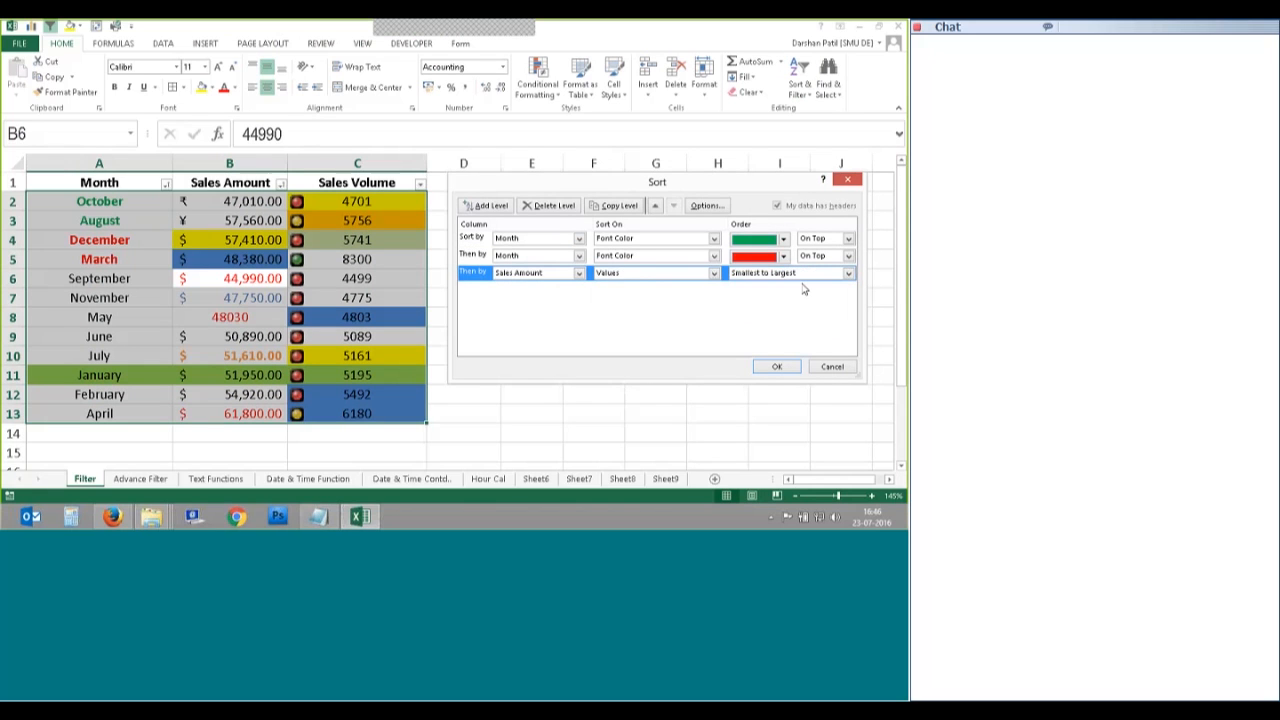
left_click(805, 274)
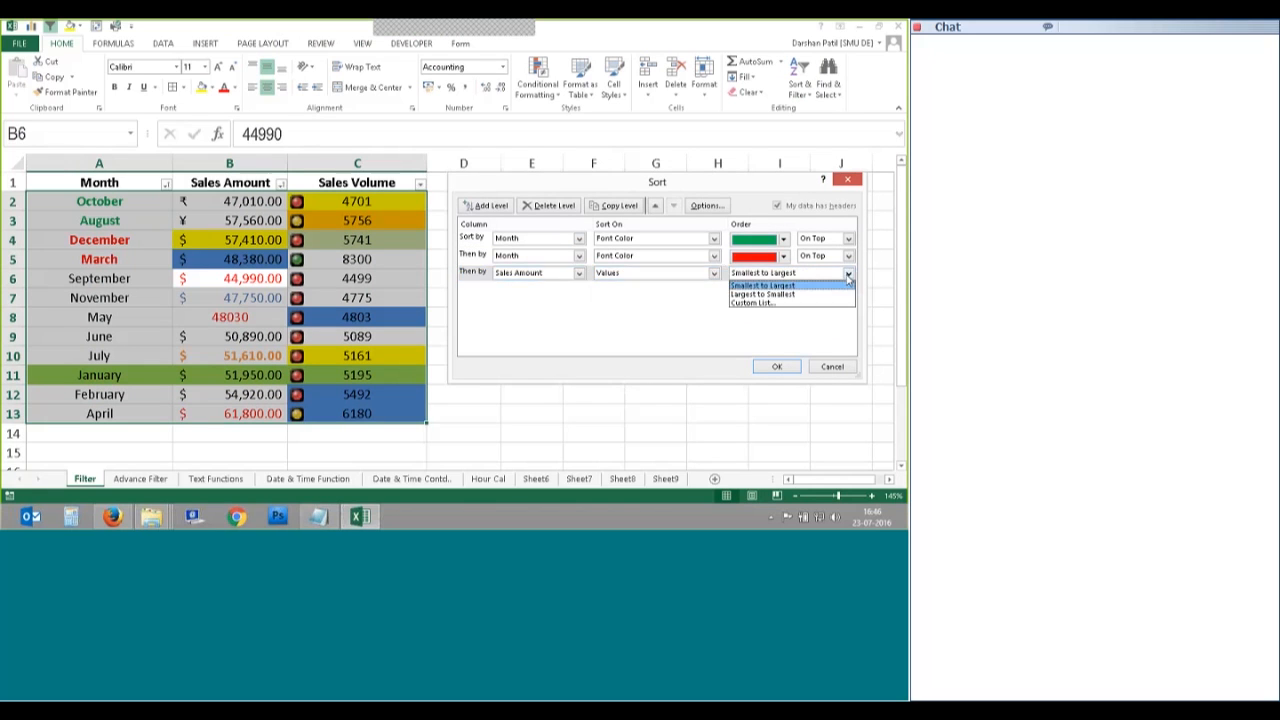
left_click(780, 294)
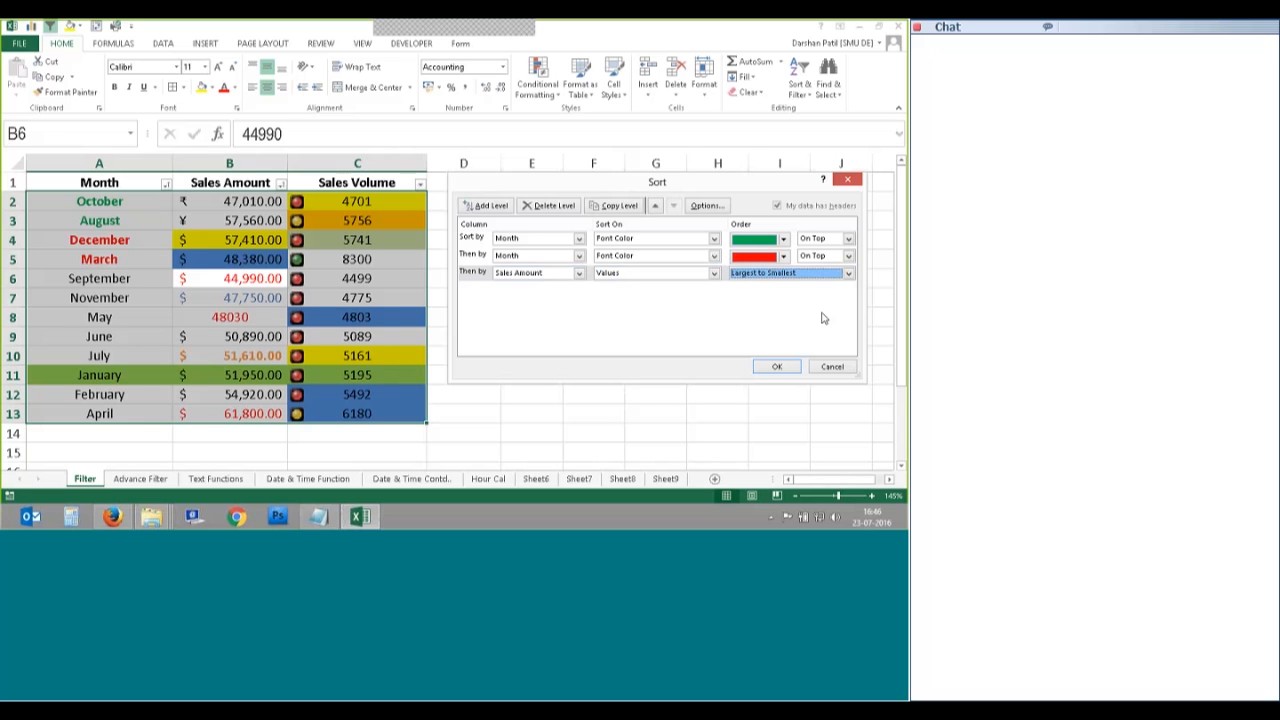
left_click(776, 366)
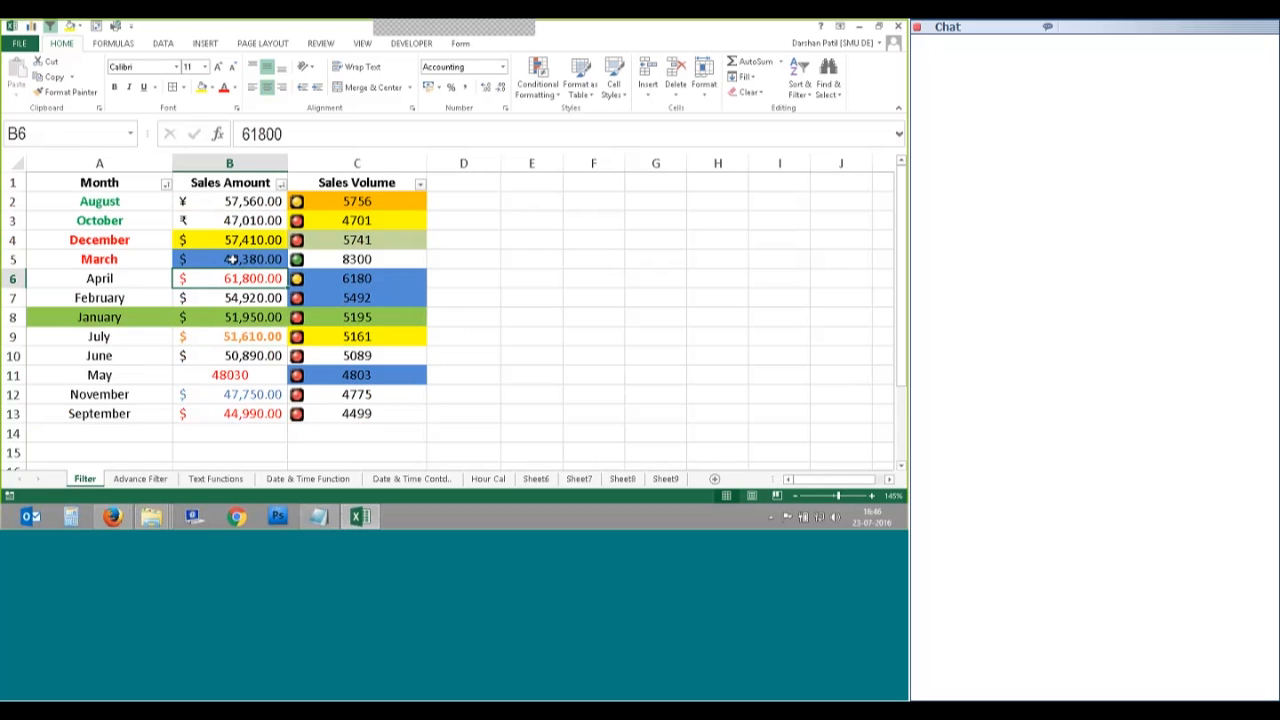
Step: Check the green- and red-font month rows, then select B6:B13 and open Sort & Filter
left_click_drag(230, 259, 250, 201)
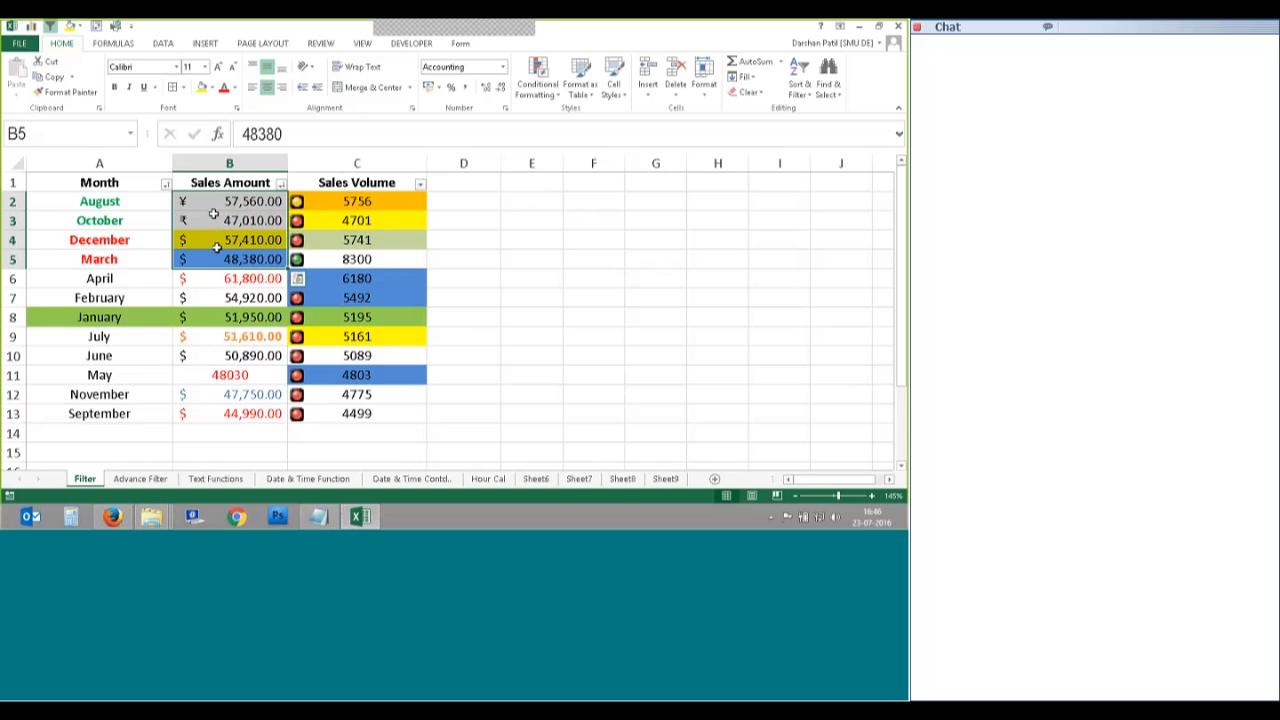
left_click(90, 200, "ctrl")
left_click_drag(90, 200, 194, 220)
left_click_drag(100, 241, 221, 421)
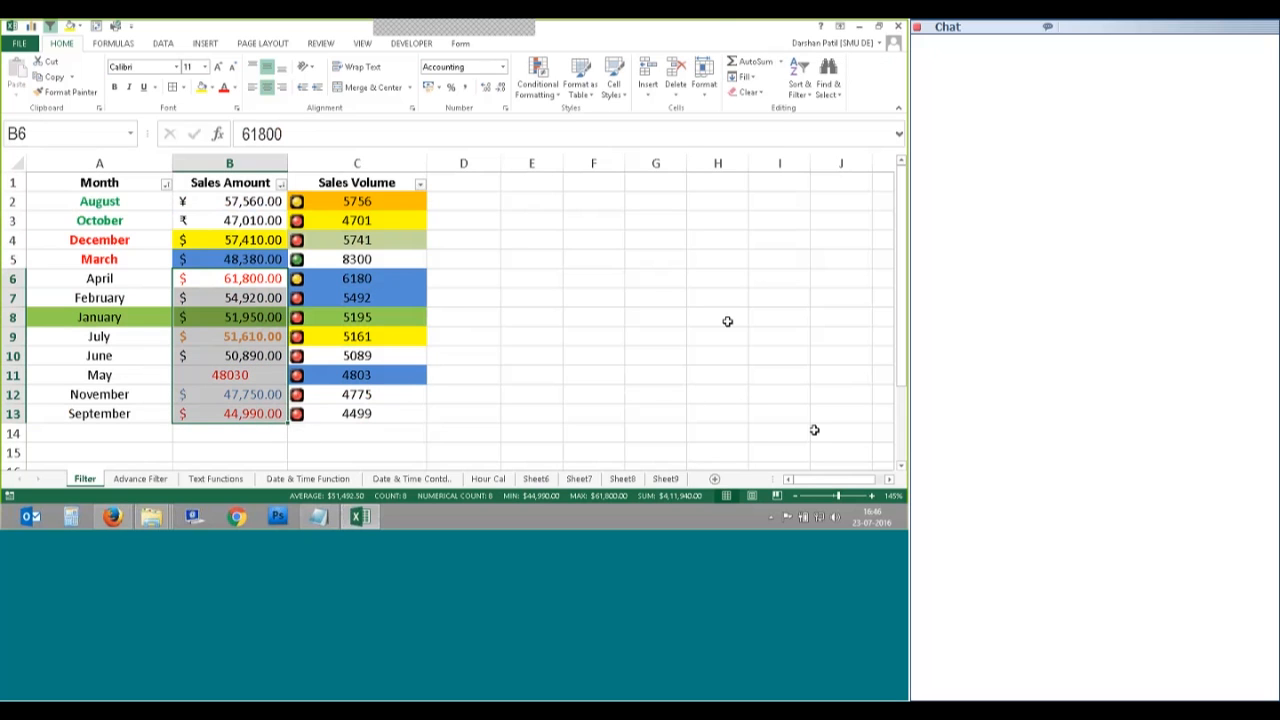
left_click(583, 38)
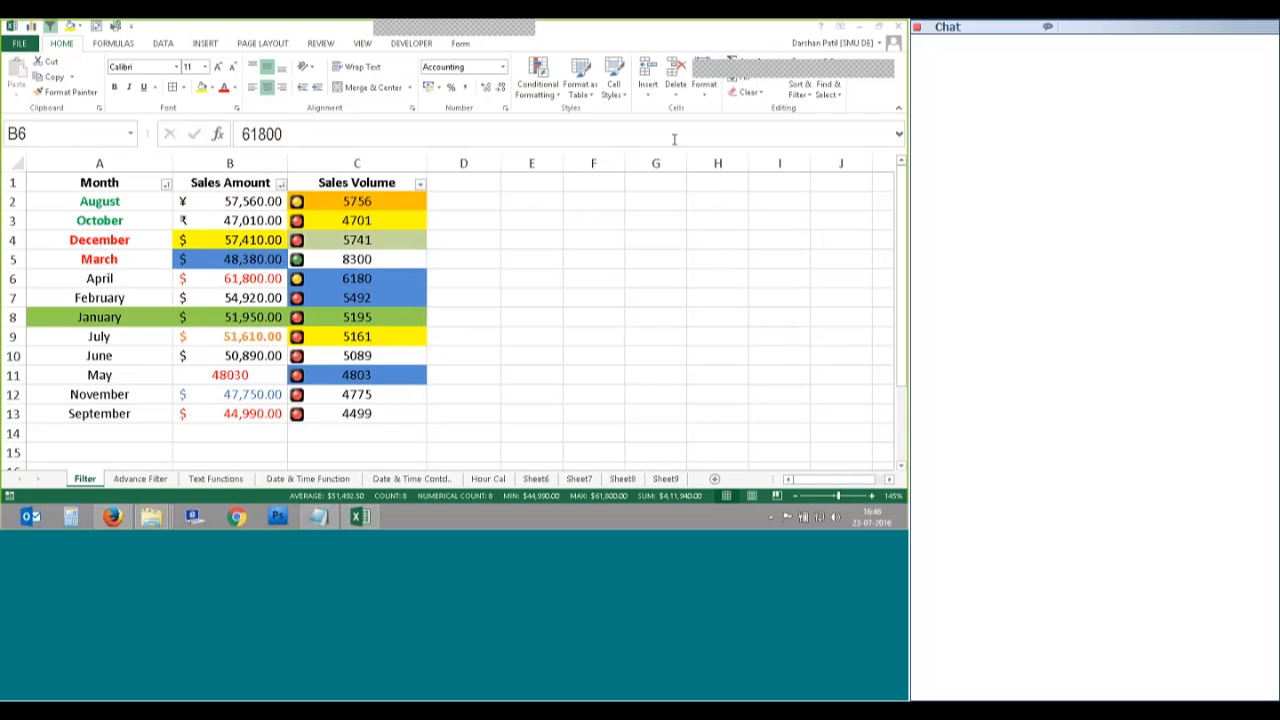
key("ctrl+shift+Down")
left_click(800, 88)
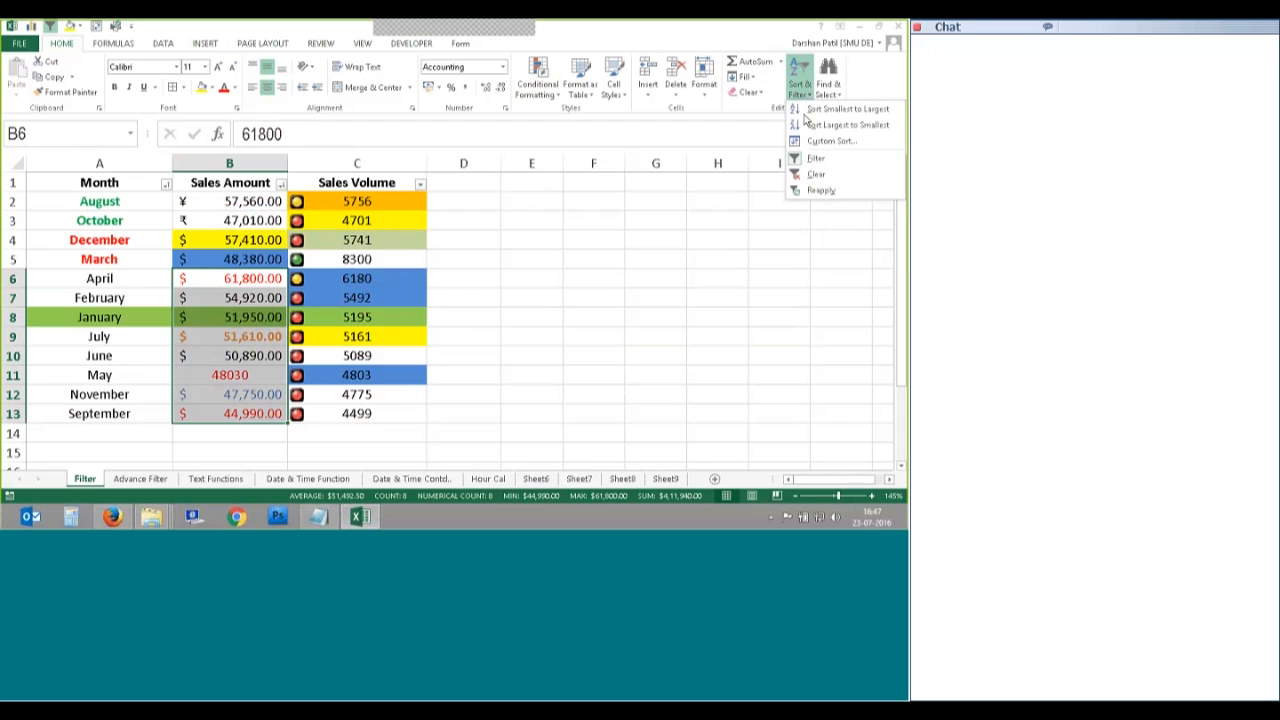
Step: Dismiss the sort warning and reopen Custom Sort from a single cell in the table
left_click(806, 110)
left_click(752, 314)
left_click(254, 252)
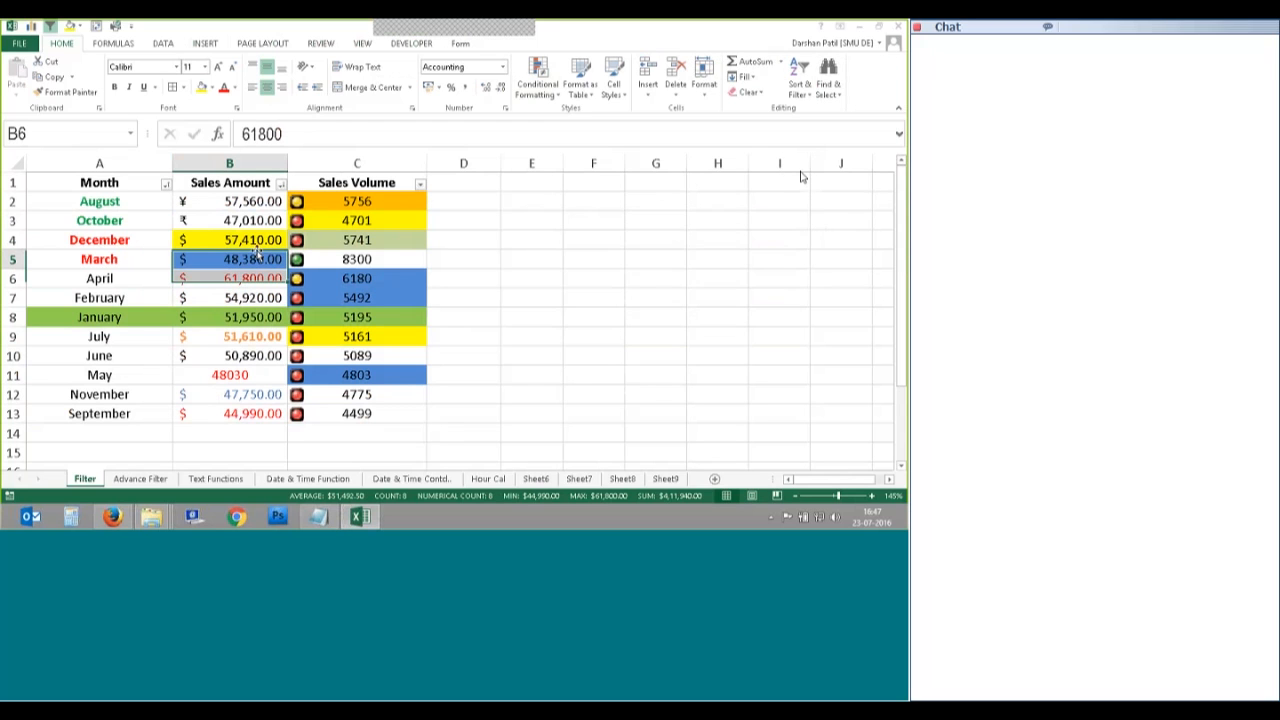
left_click(800, 88)
left_click(831, 141)
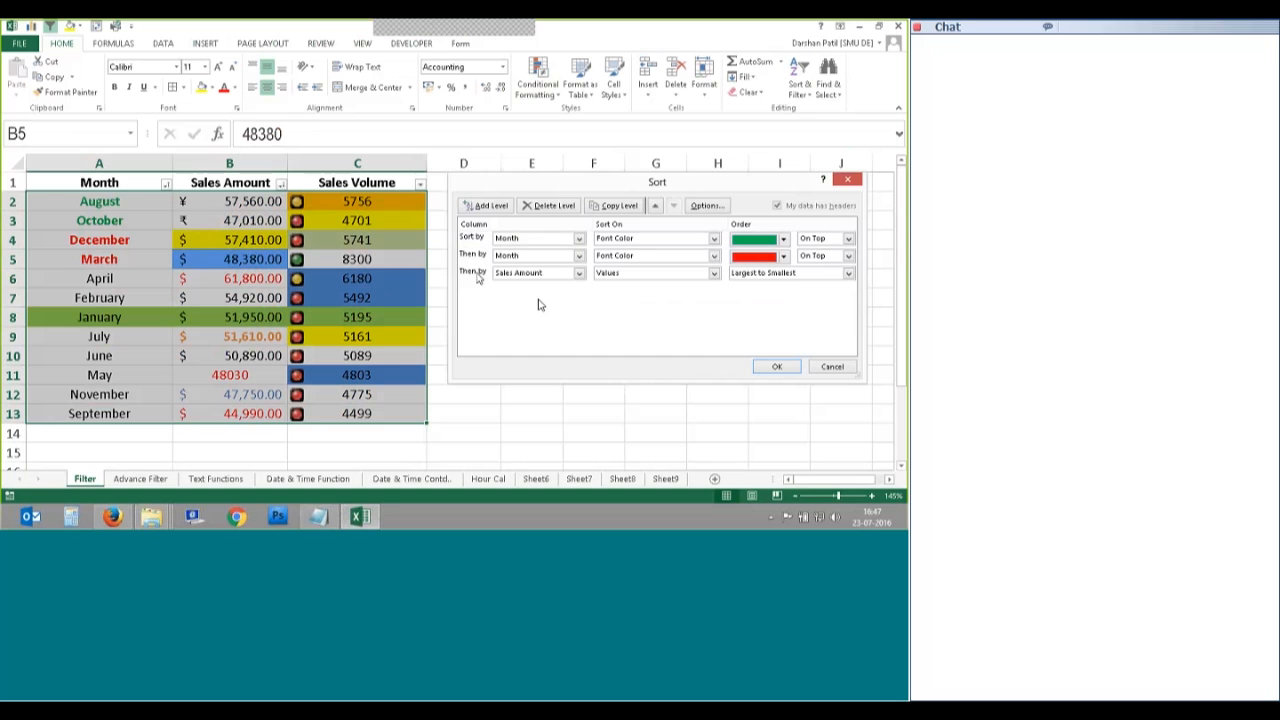
Step: Add a sort level and set Sales Amount to sort by Cell Color with blue On Top
left_click(538, 300)
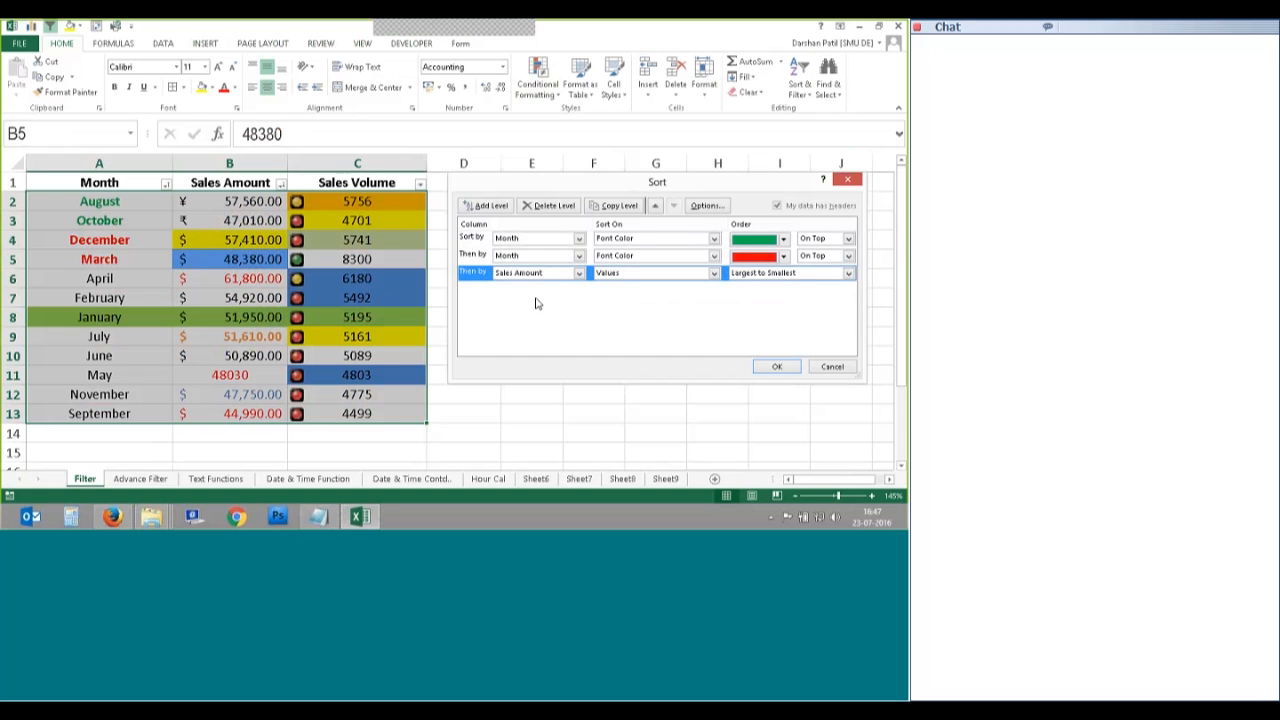
left_click(484, 206)
left_click(626, 240)
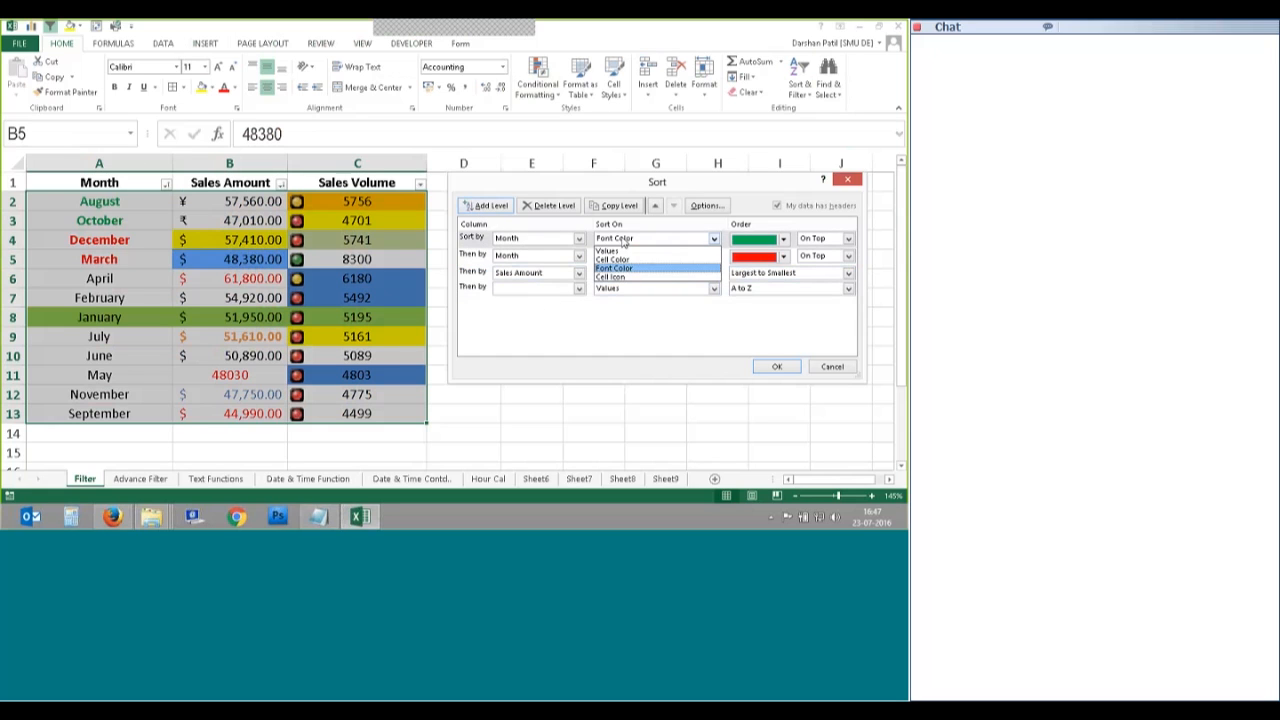
left_click(616, 268)
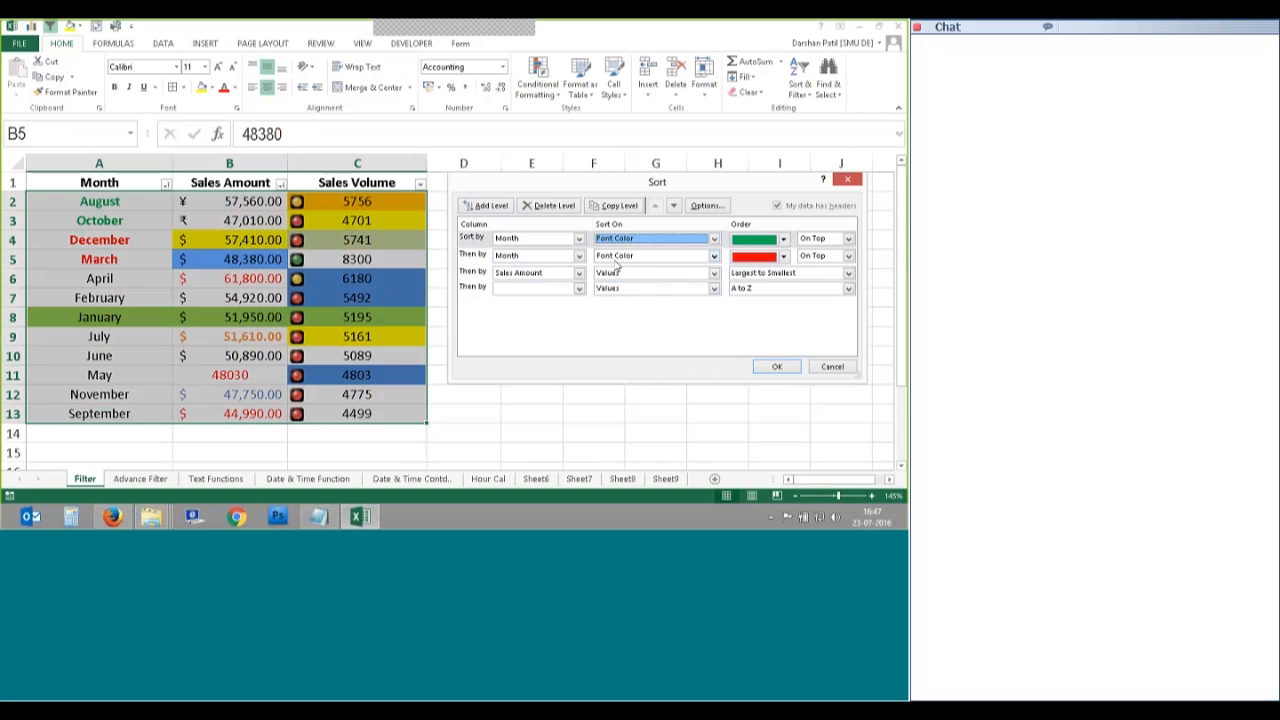
left_click(710, 273)
left_click(625, 294)
left_click(783, 274)
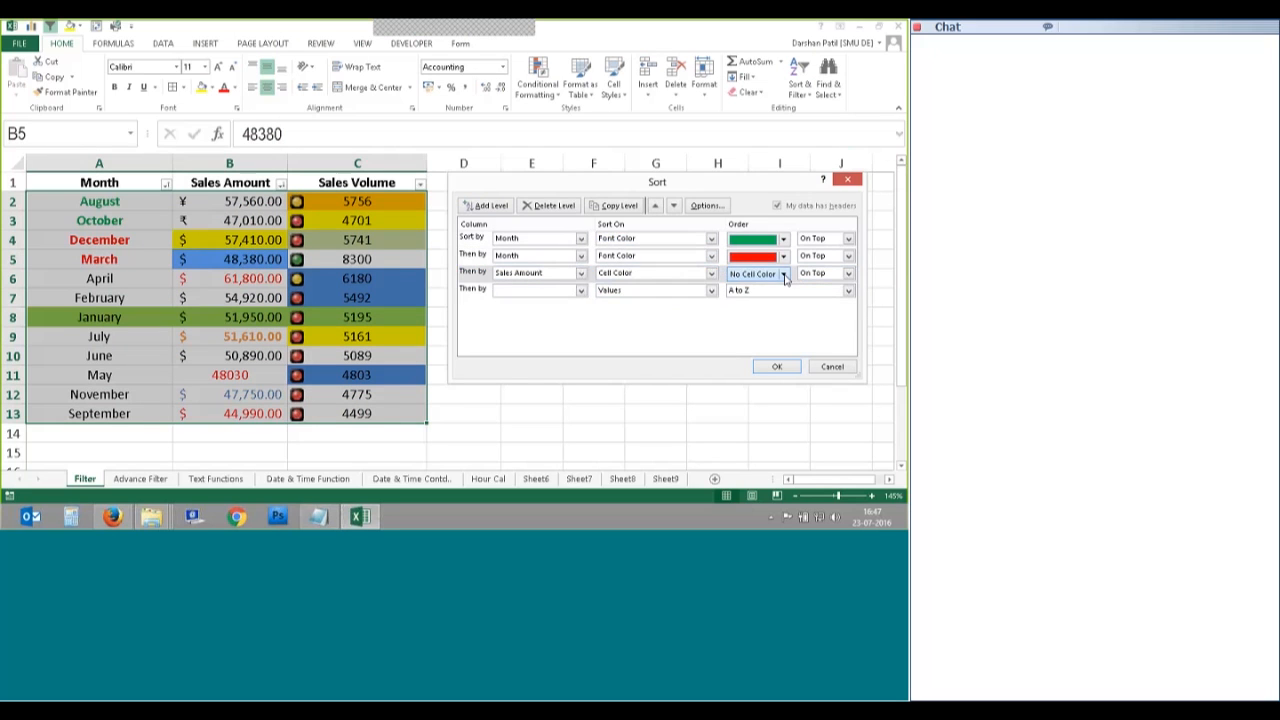
left_click(766, 314)
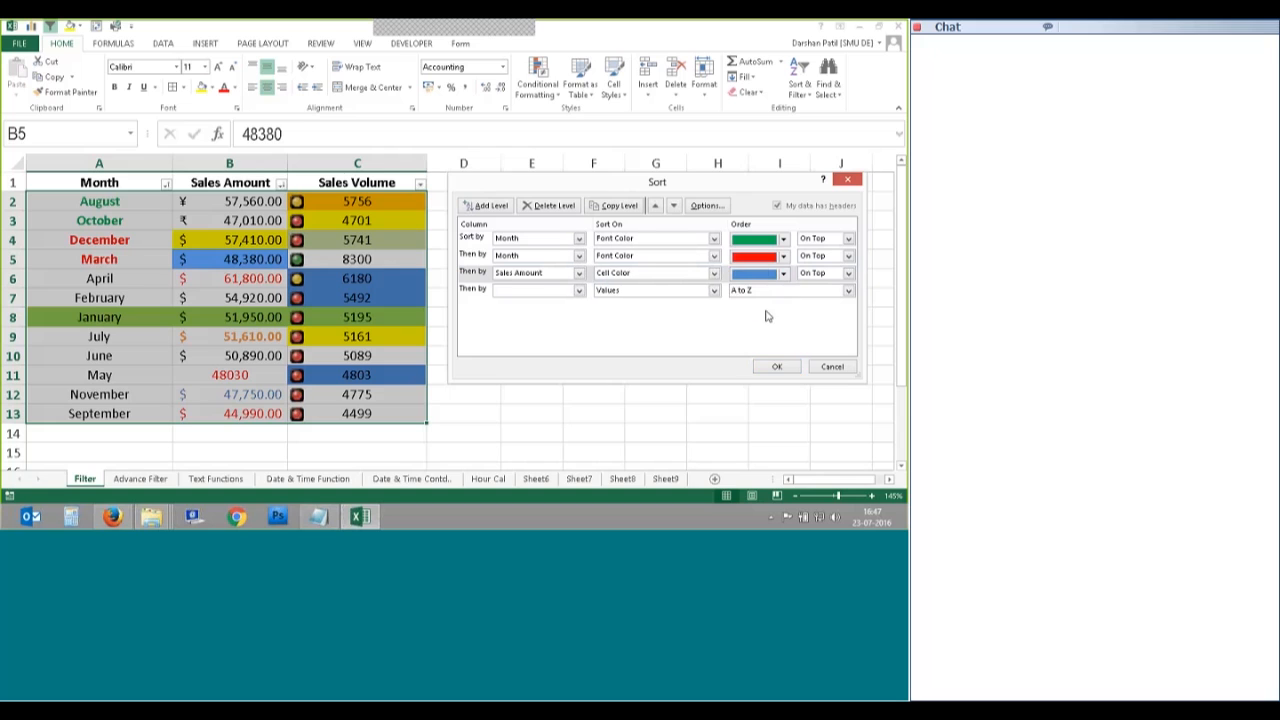
Step: Make the fourth level Sales Volume by Cell Icon, green light On Top, and apply
left_click(468, 294)
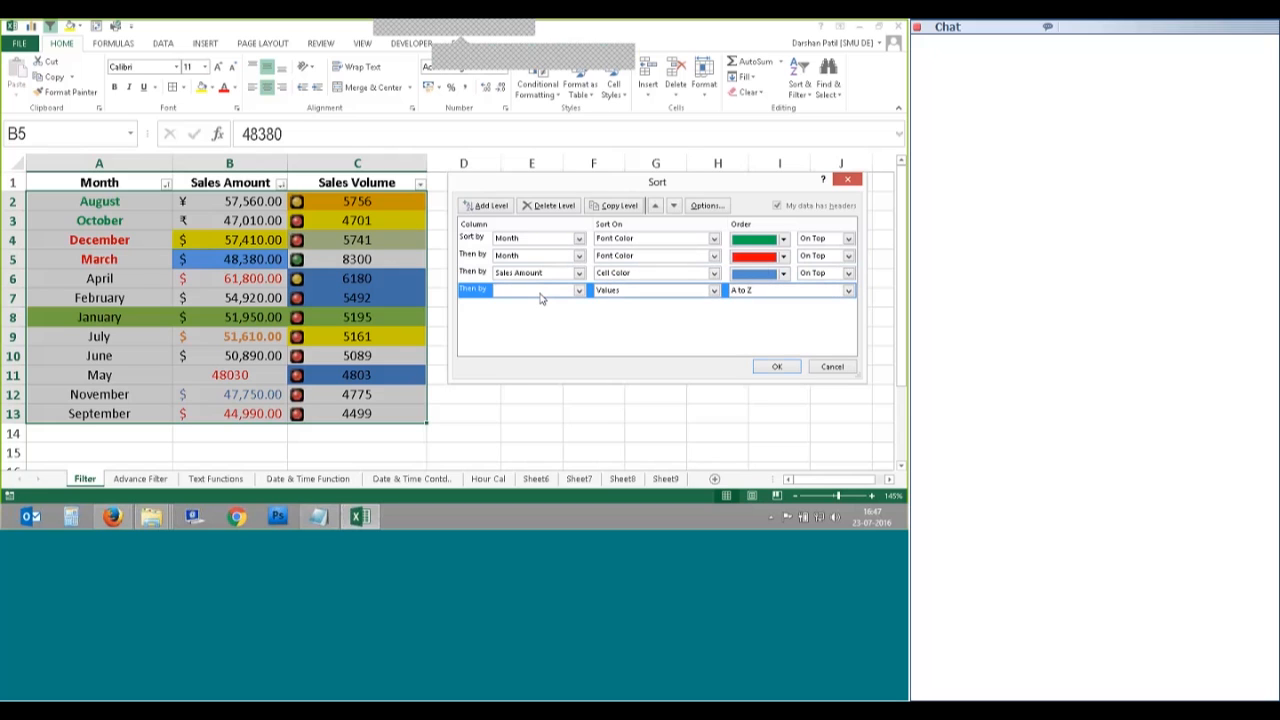
left_click(540, 292)
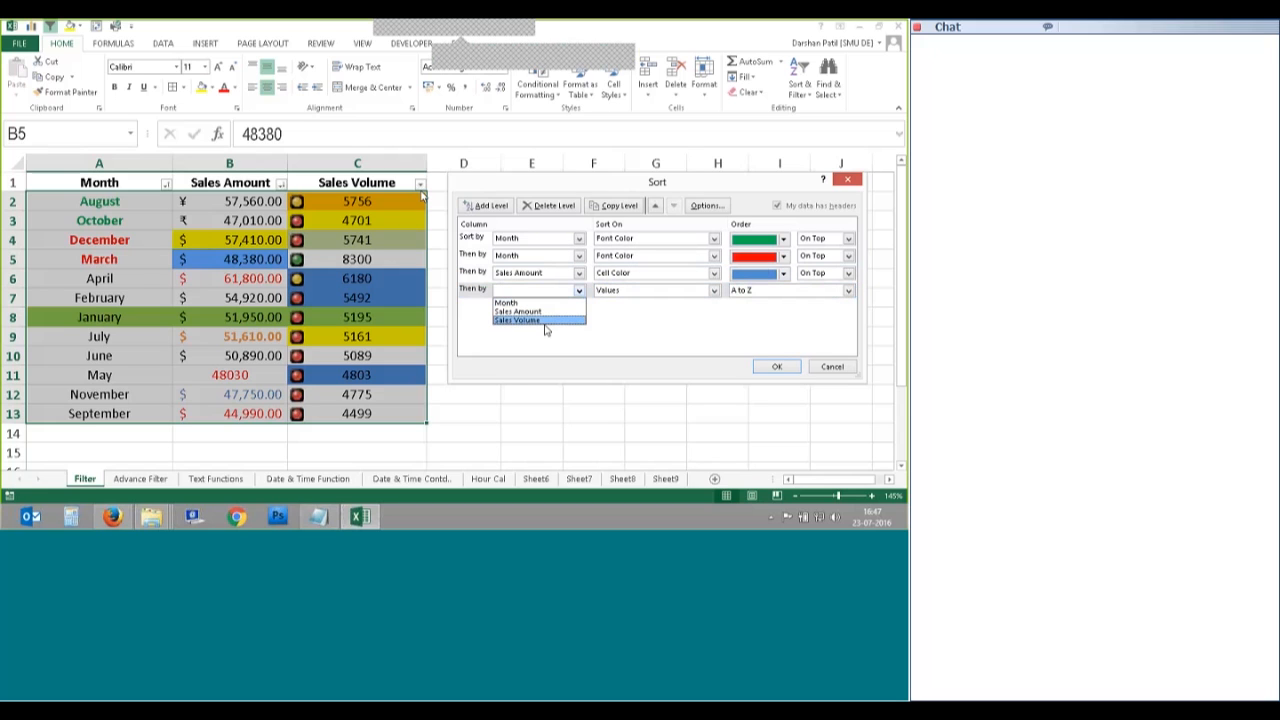
left_click(544, 321)
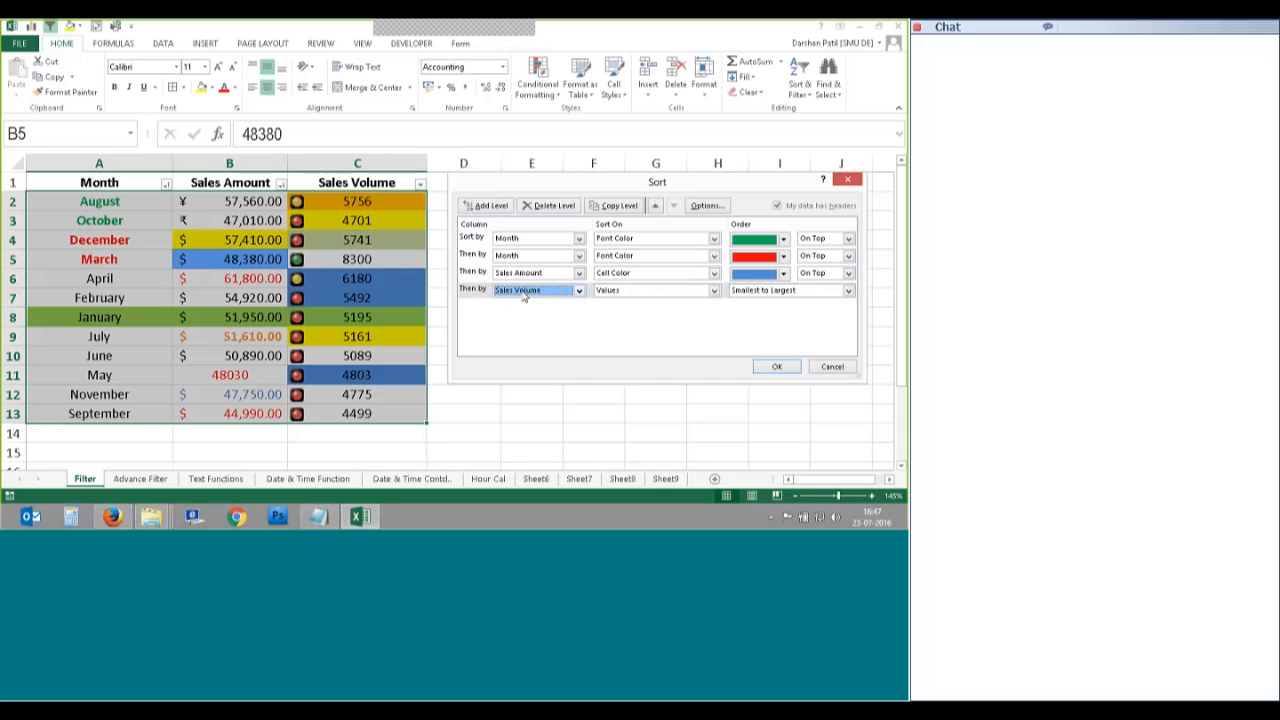
left_click(712, 291)
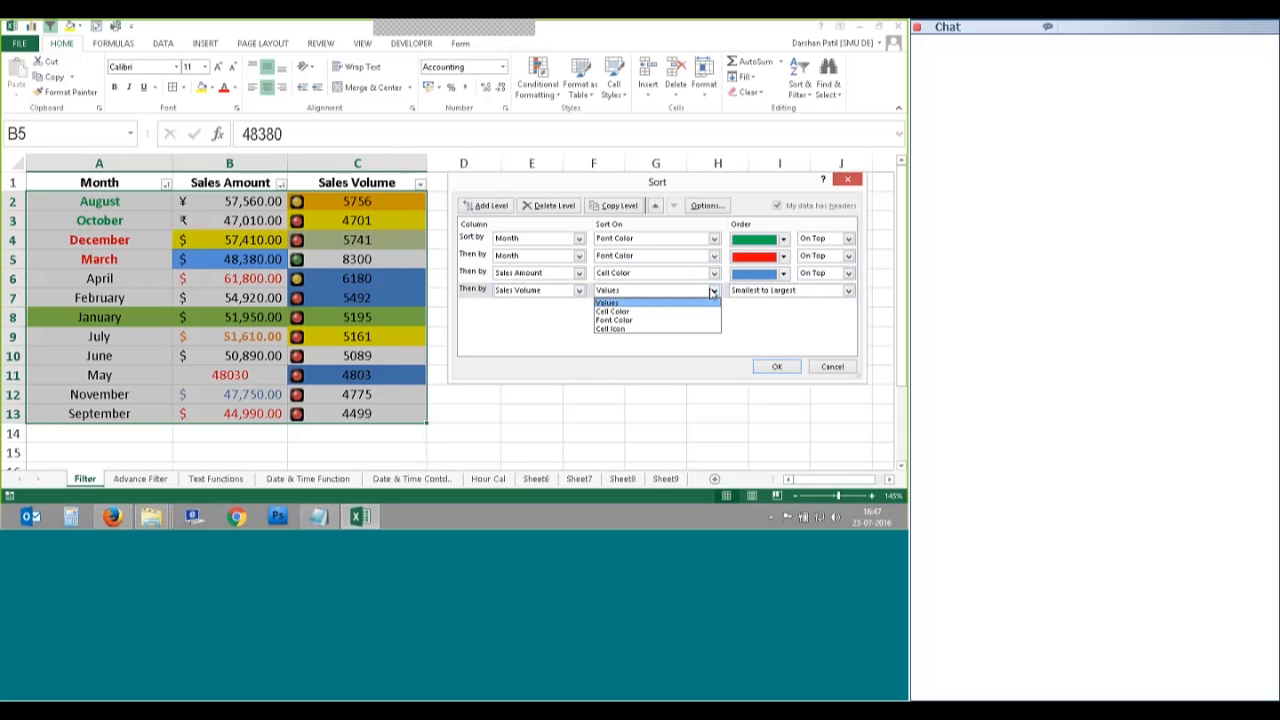
left_click(612, 330)
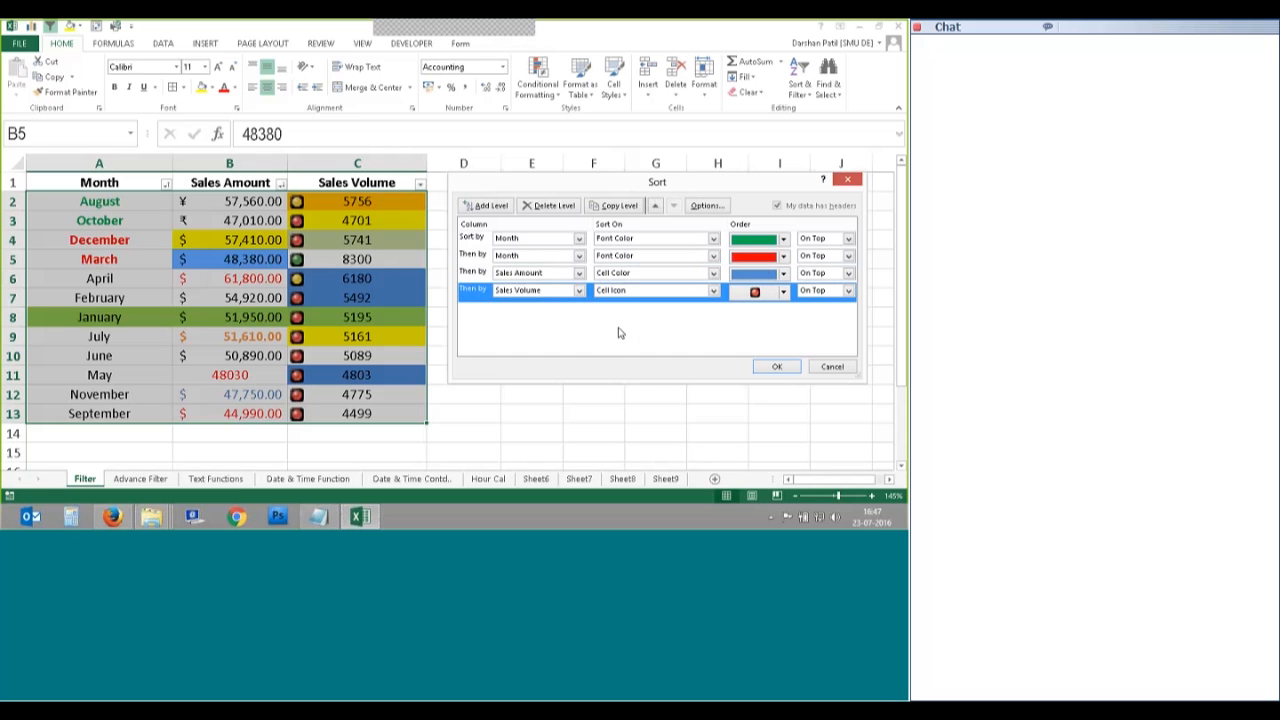
left_click(784, 291)
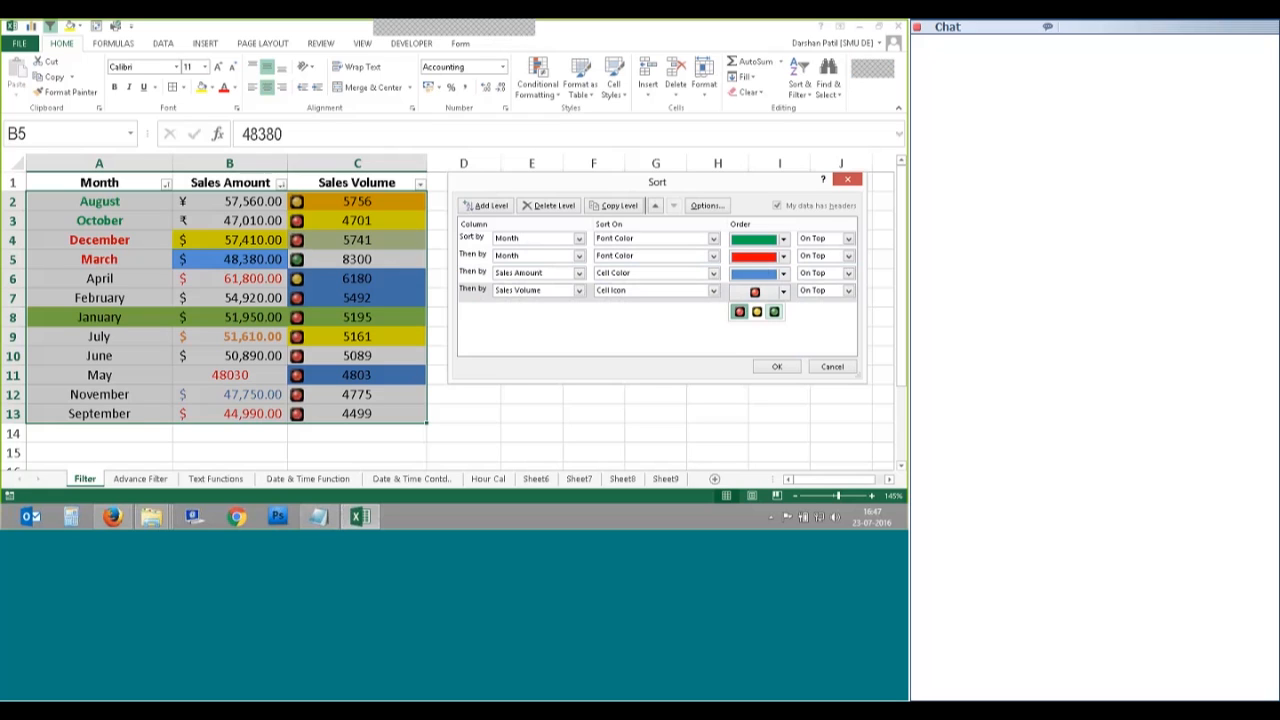
left_click(773, 312)
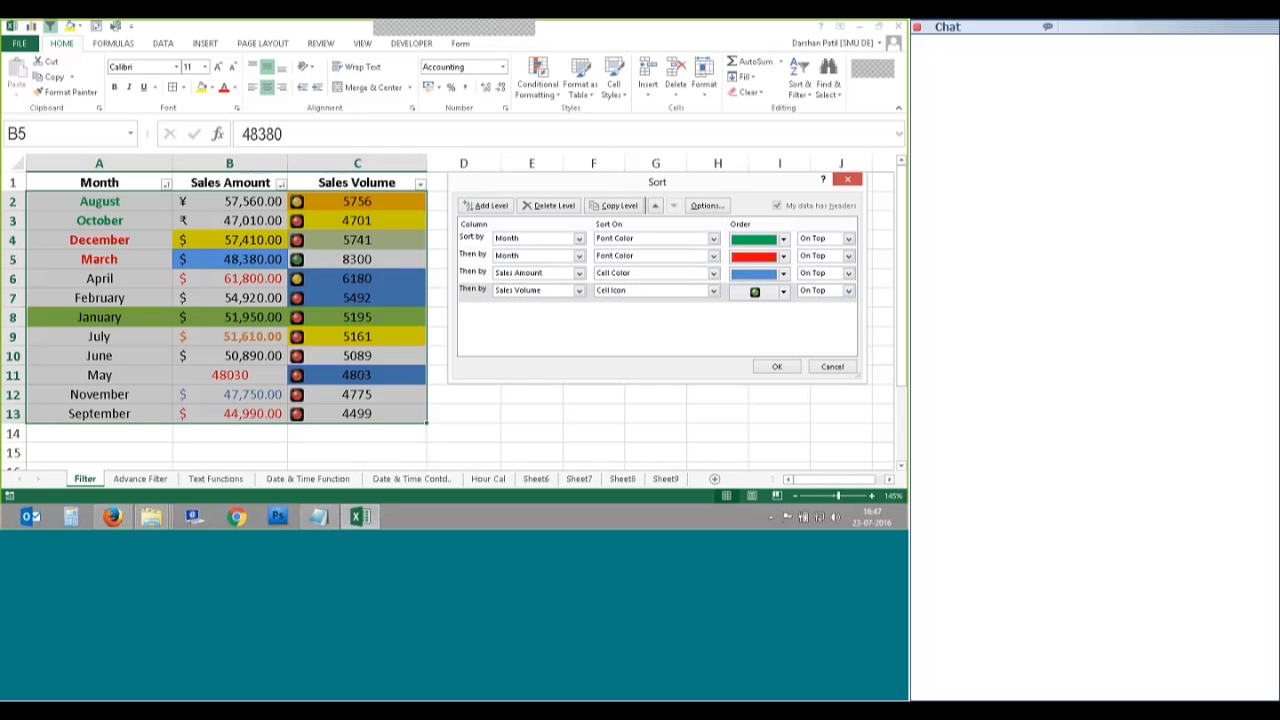
key("Return")
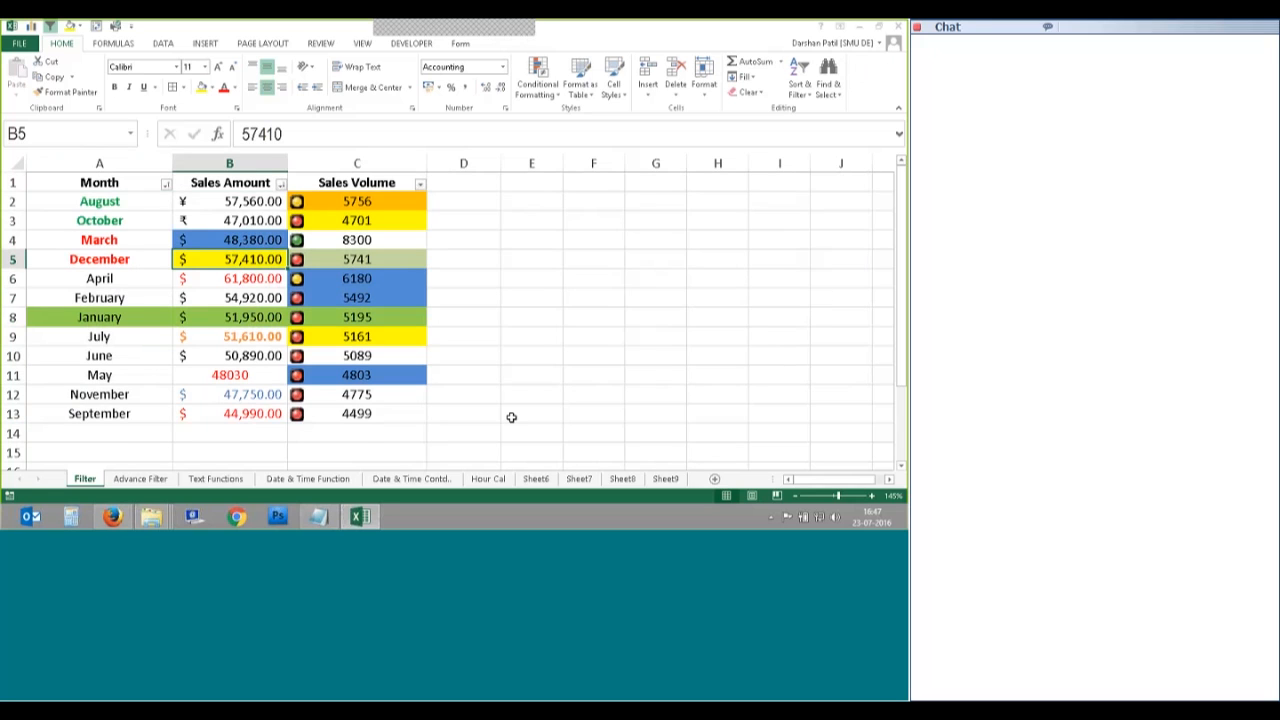
key("Up")
key("Right")
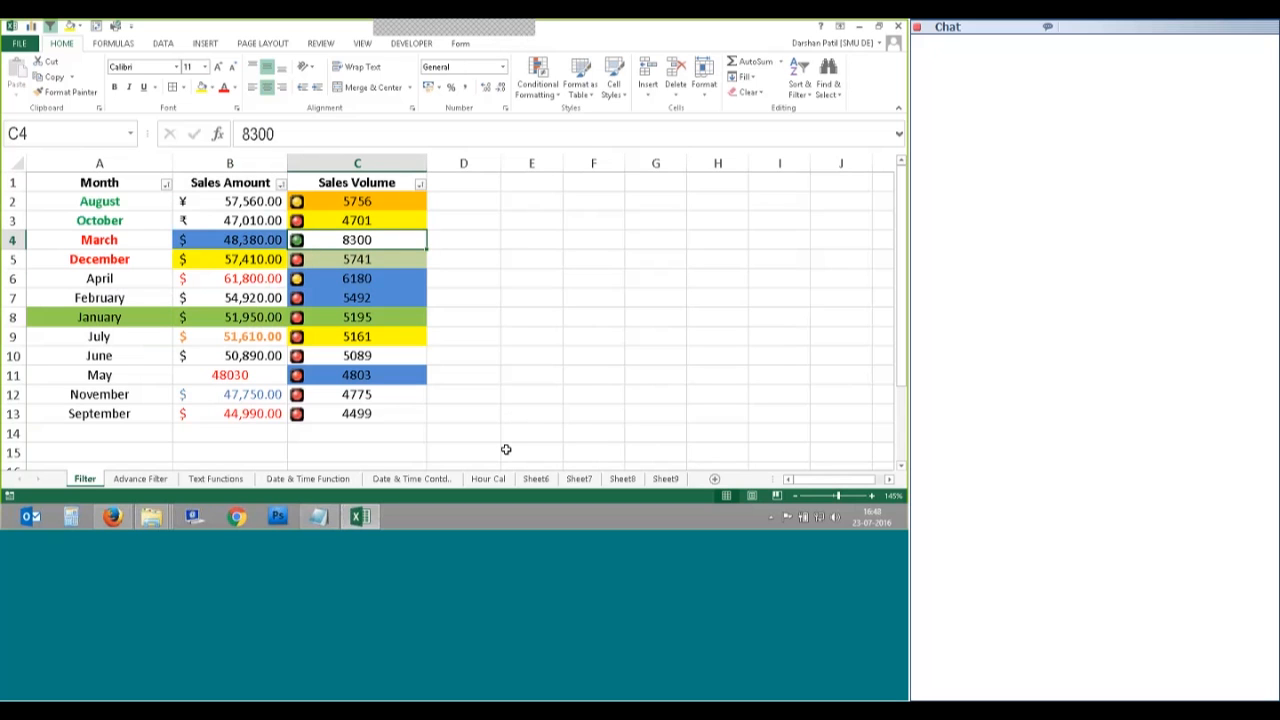
Step: Change the Sales Volume icon level to the red traffic light On Top and re-sort
left_click(800, 82)
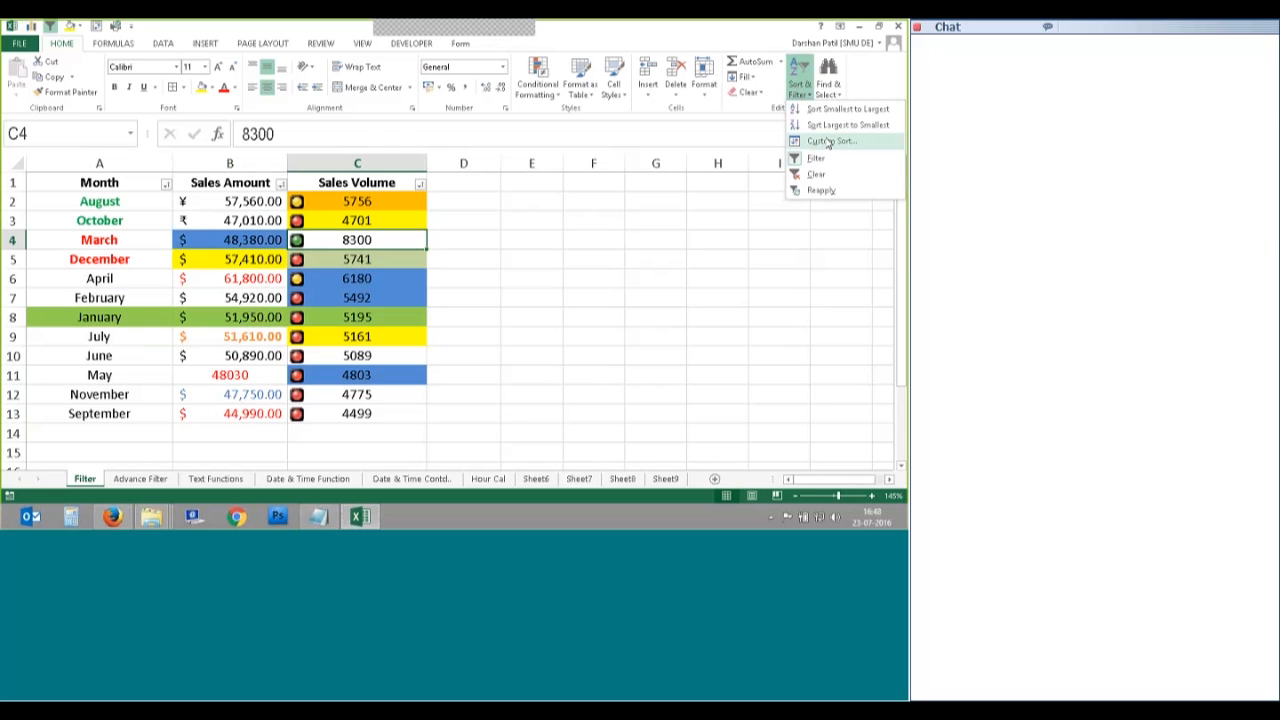
left_click(830, 137)
left_click(774, 298)
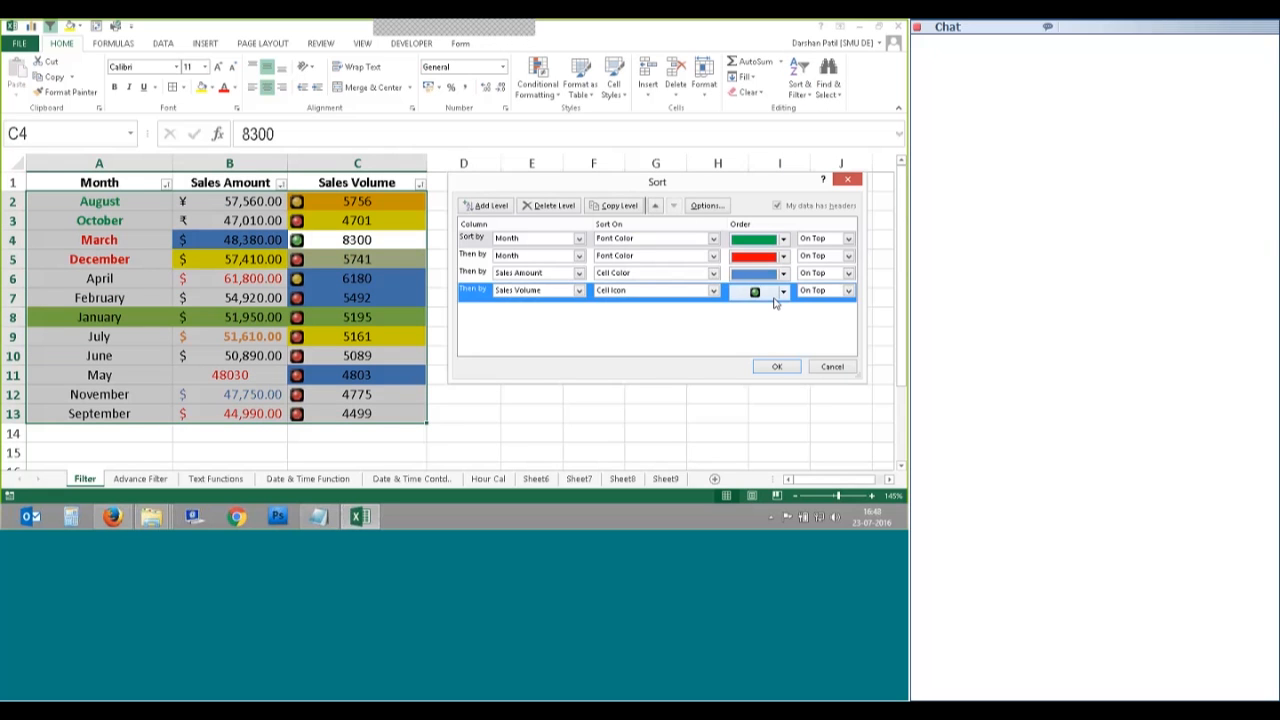
left_click(783, 293)
left_click(744, 312)
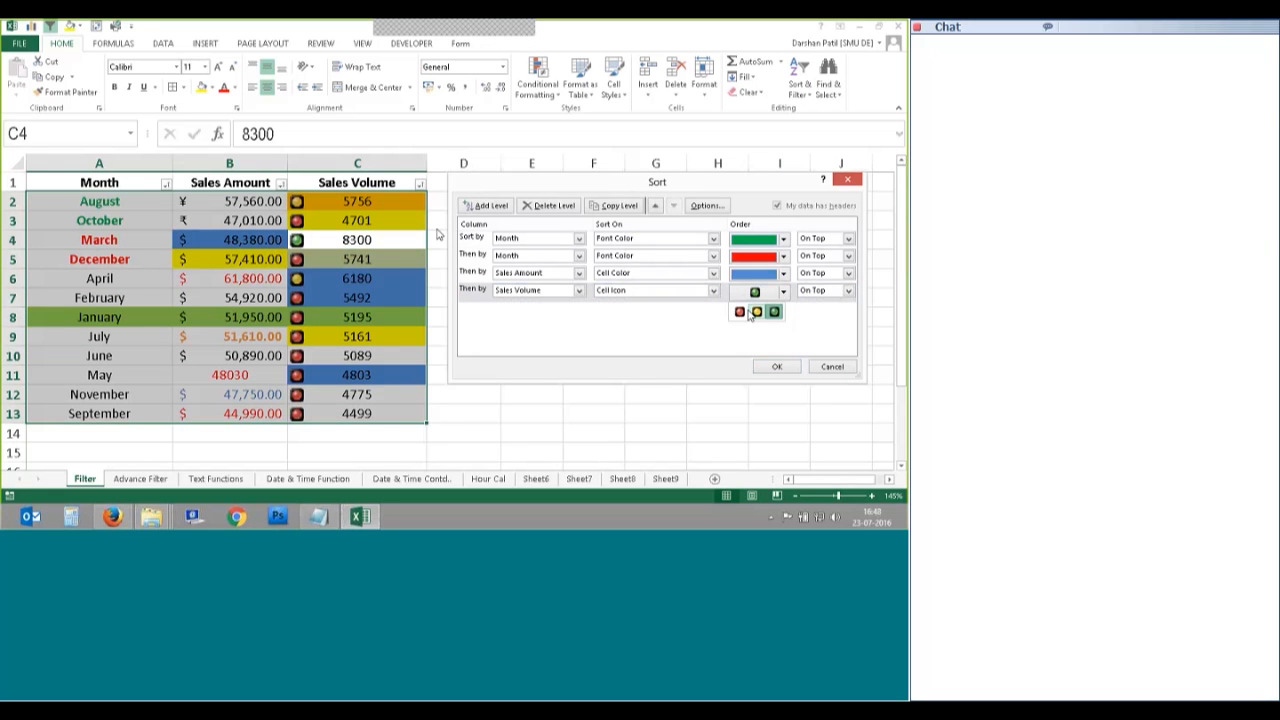
left_click(848, 292)
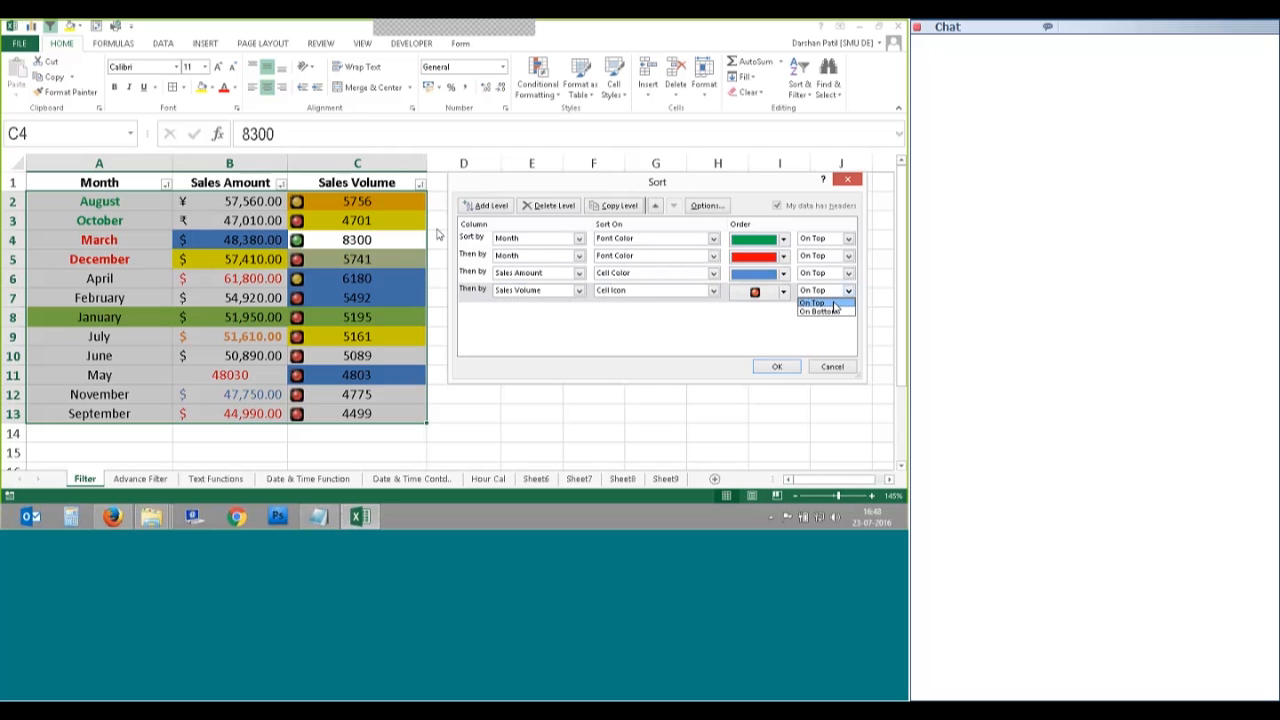
left_click(834, 303)
left_click(776, 366)
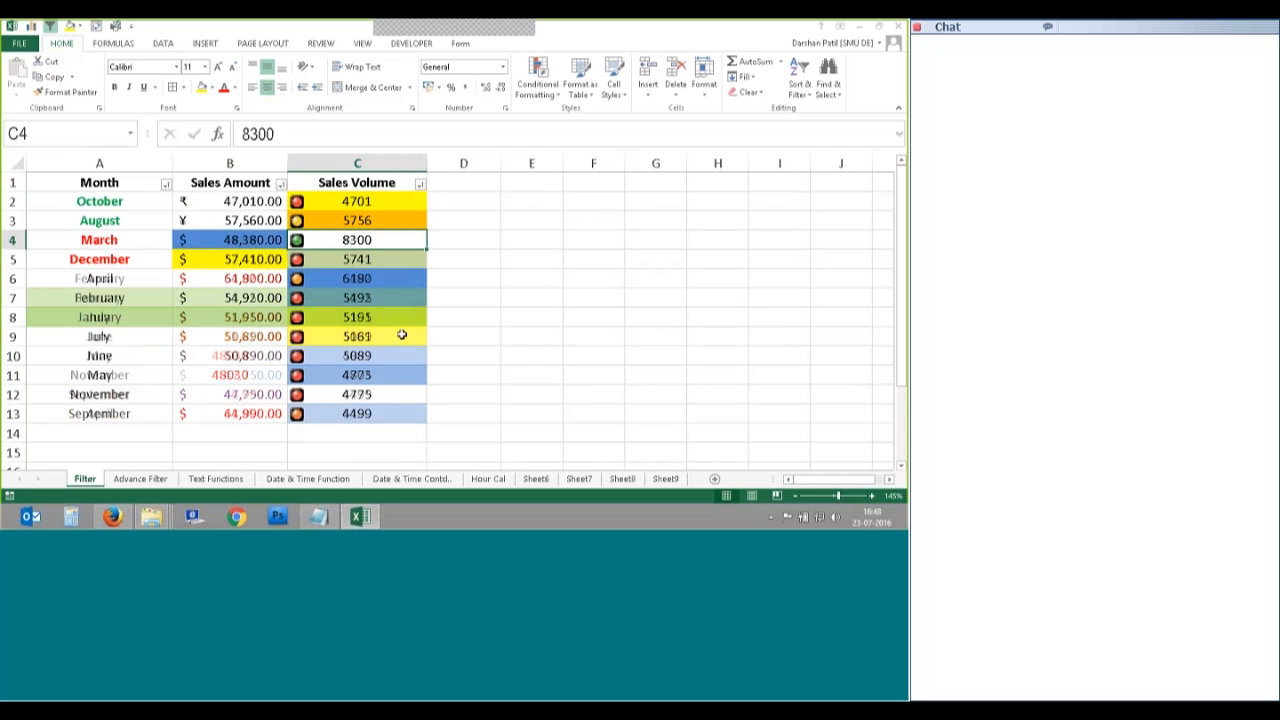
Step: Step through the sorted Sales Volume cells in column C to check the new order
key("Up")
key("Up")
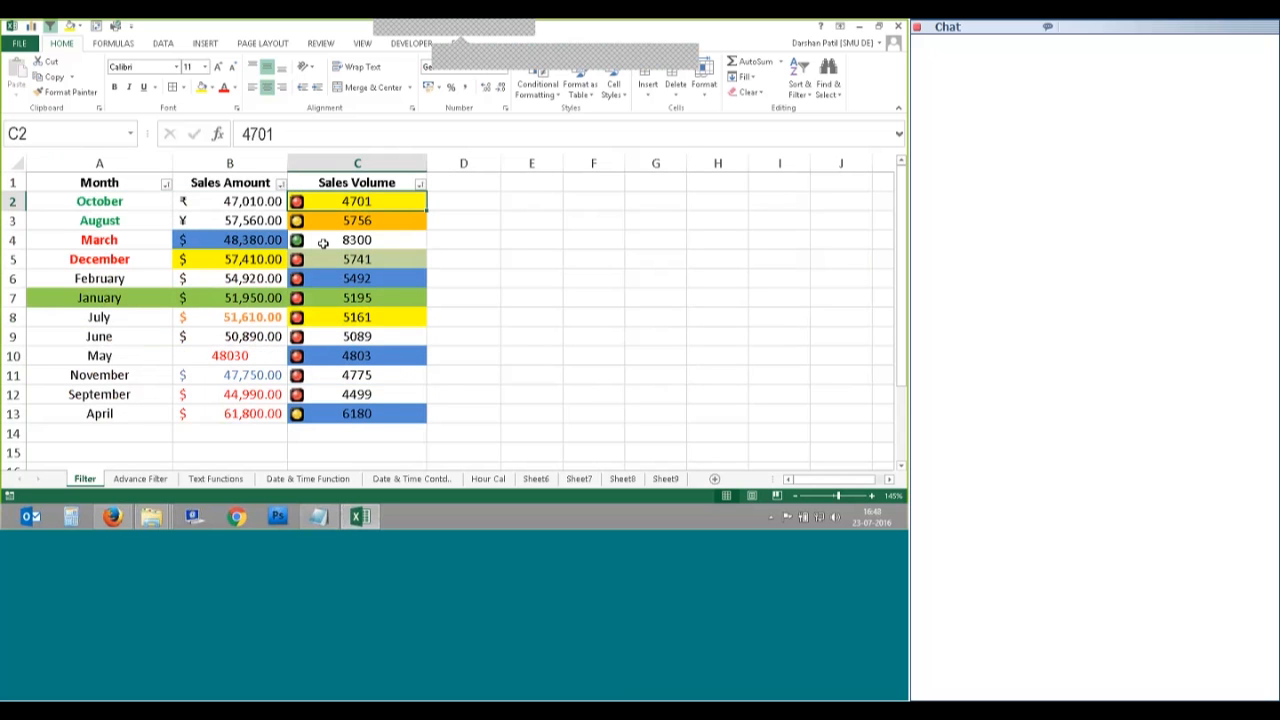
left_click(297, 260)
left_click(297, 279)
left_click(298, 337)
left_click(298, 389)
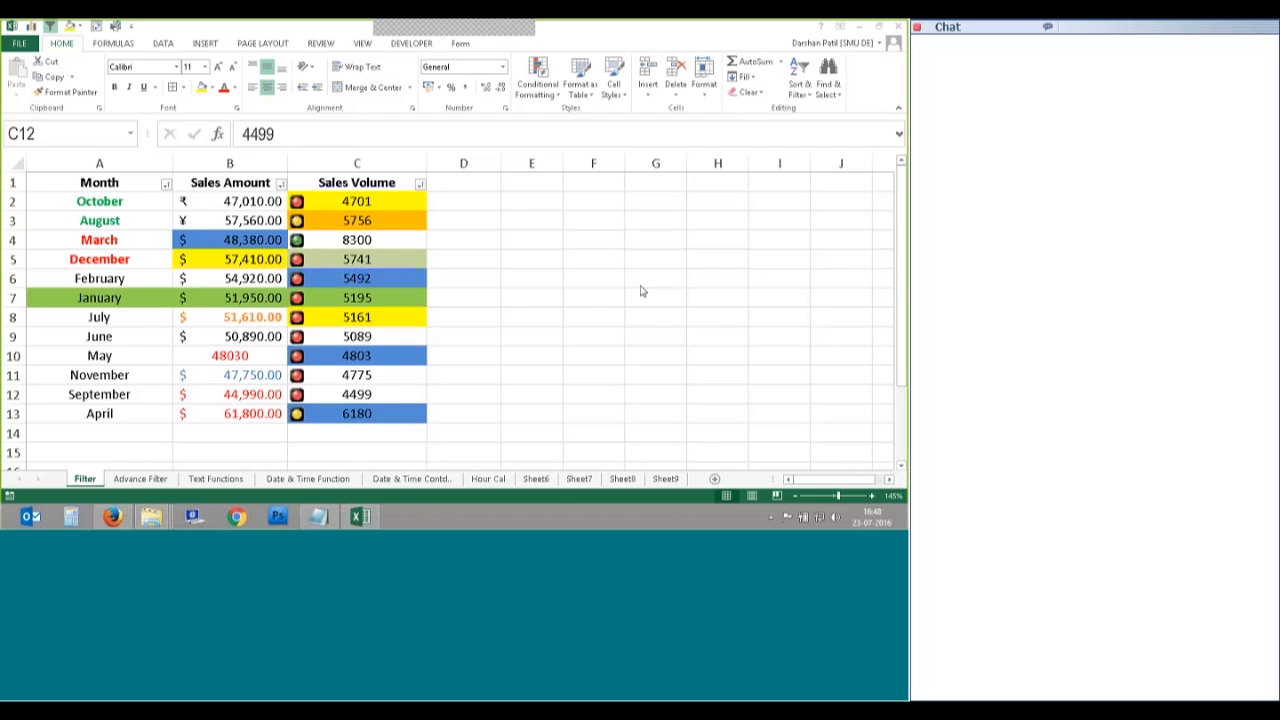
Step: Enter 250 and 350 in F2:F3 and fill the series down to 1150 in F11
left_click(566, 271)
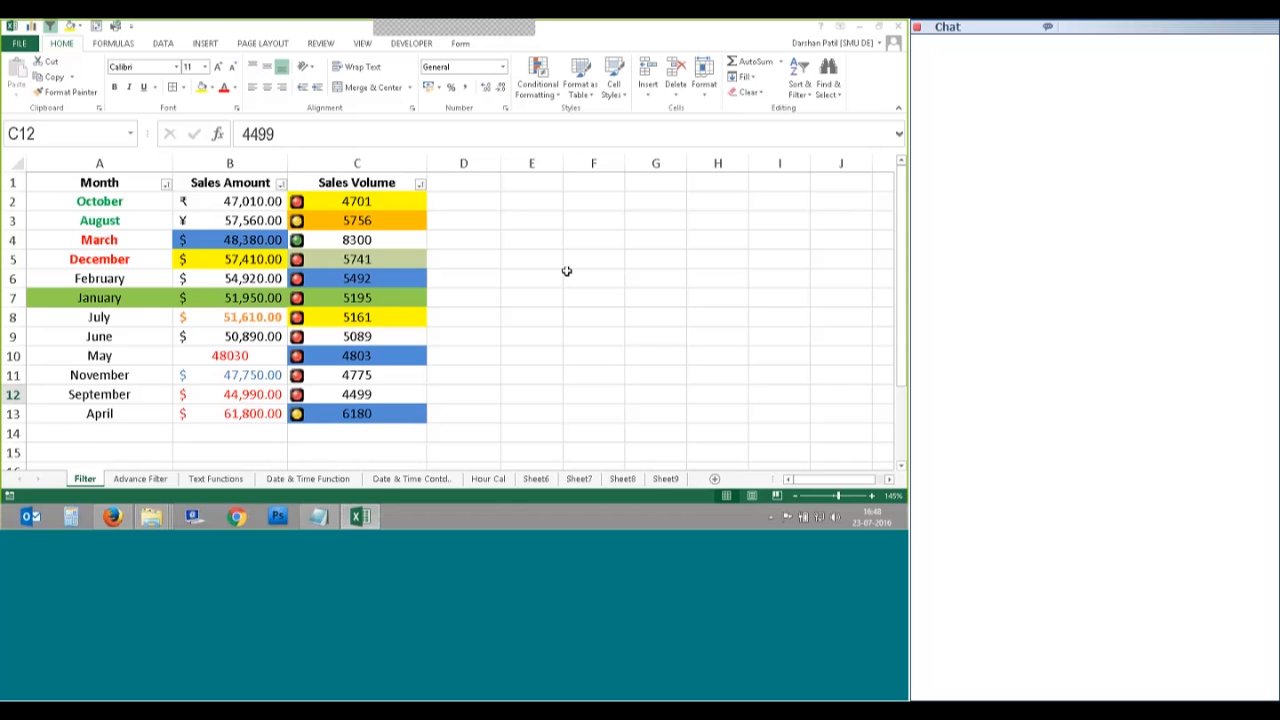
double_click(591, 201)
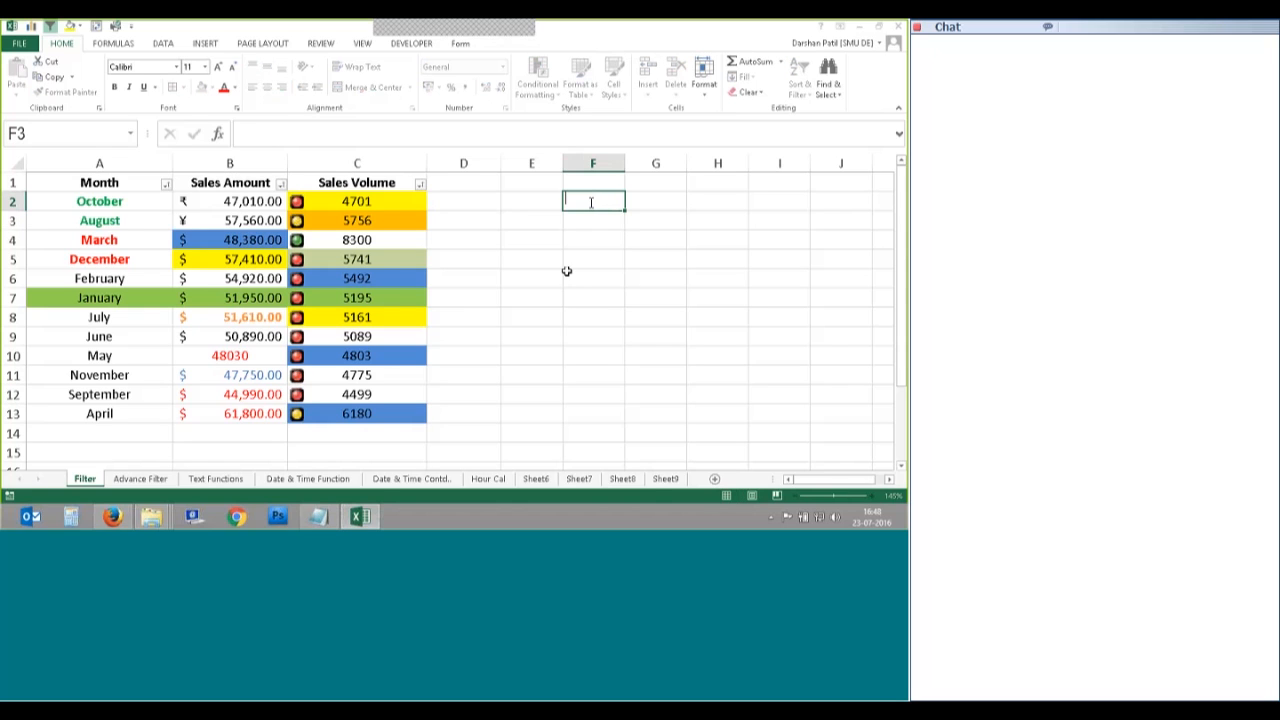
left_click(590, 221)
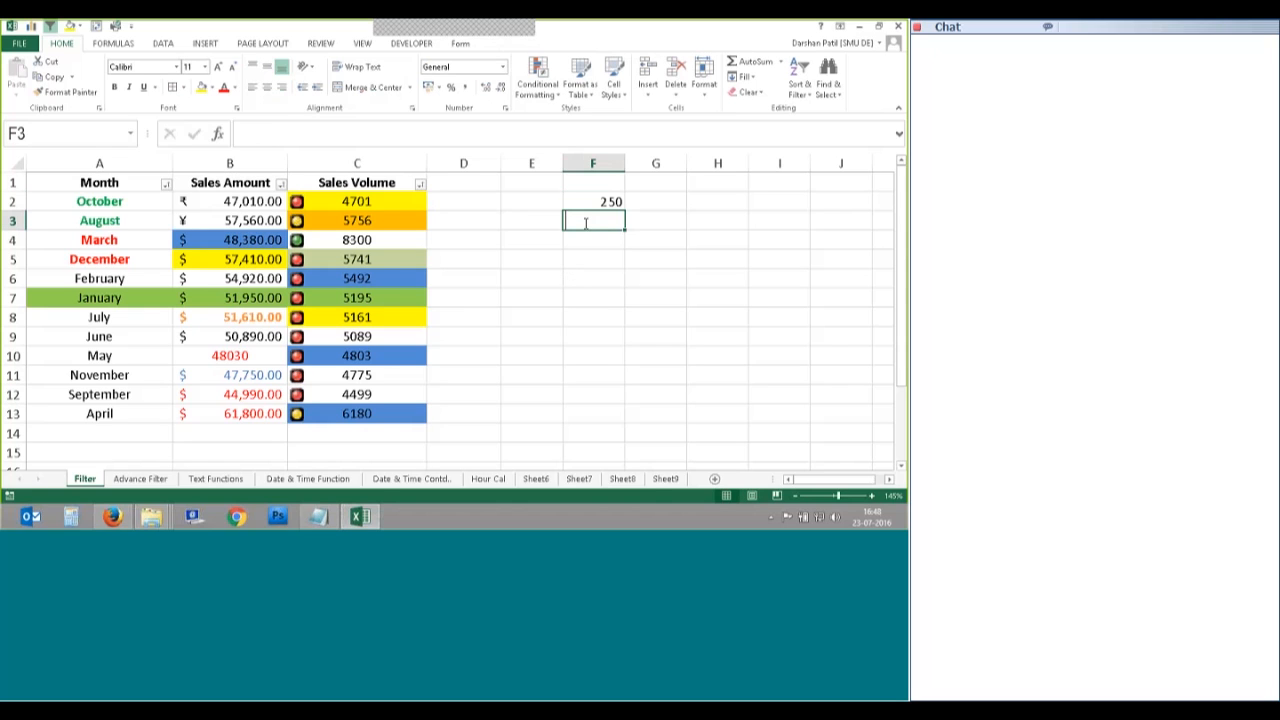
type("350")
key("Return")
left_click_drag(600, 203, 622, 384)
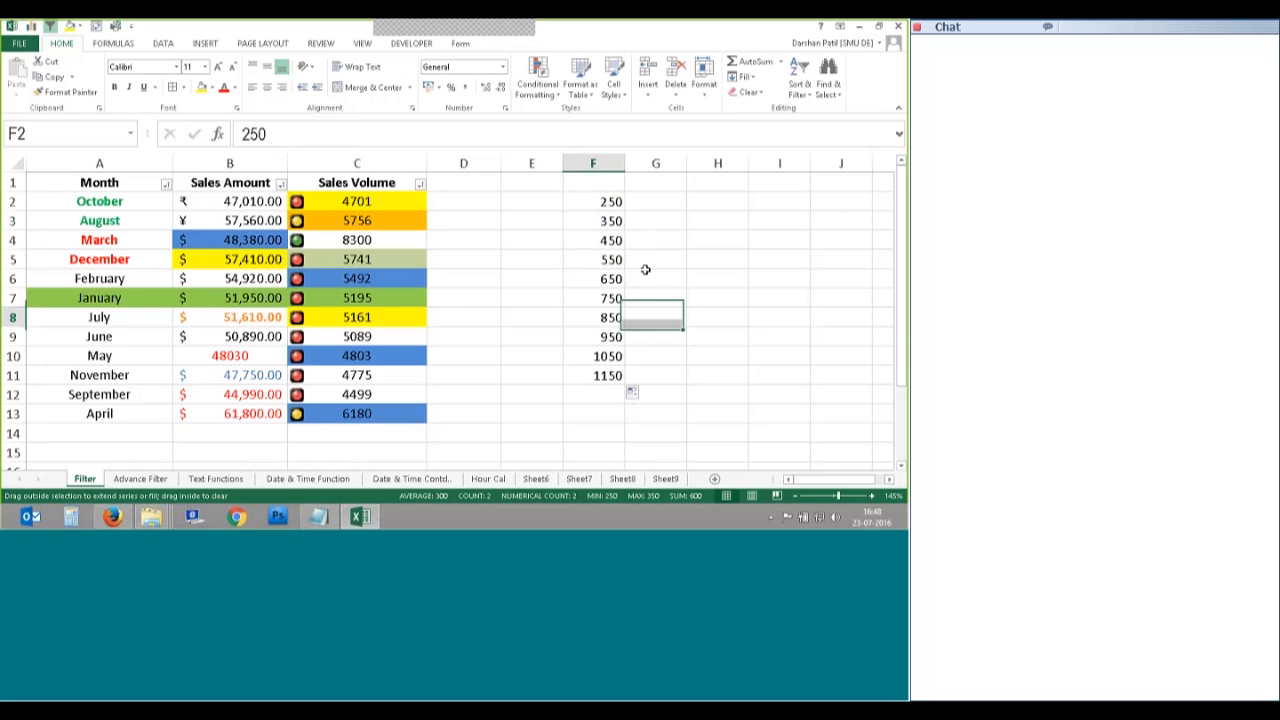
left_click_drag(600, 201, 615, 390)
Step: Apply the 3 Traffic Lights icon set to F2:F11
left_click(557, 92)
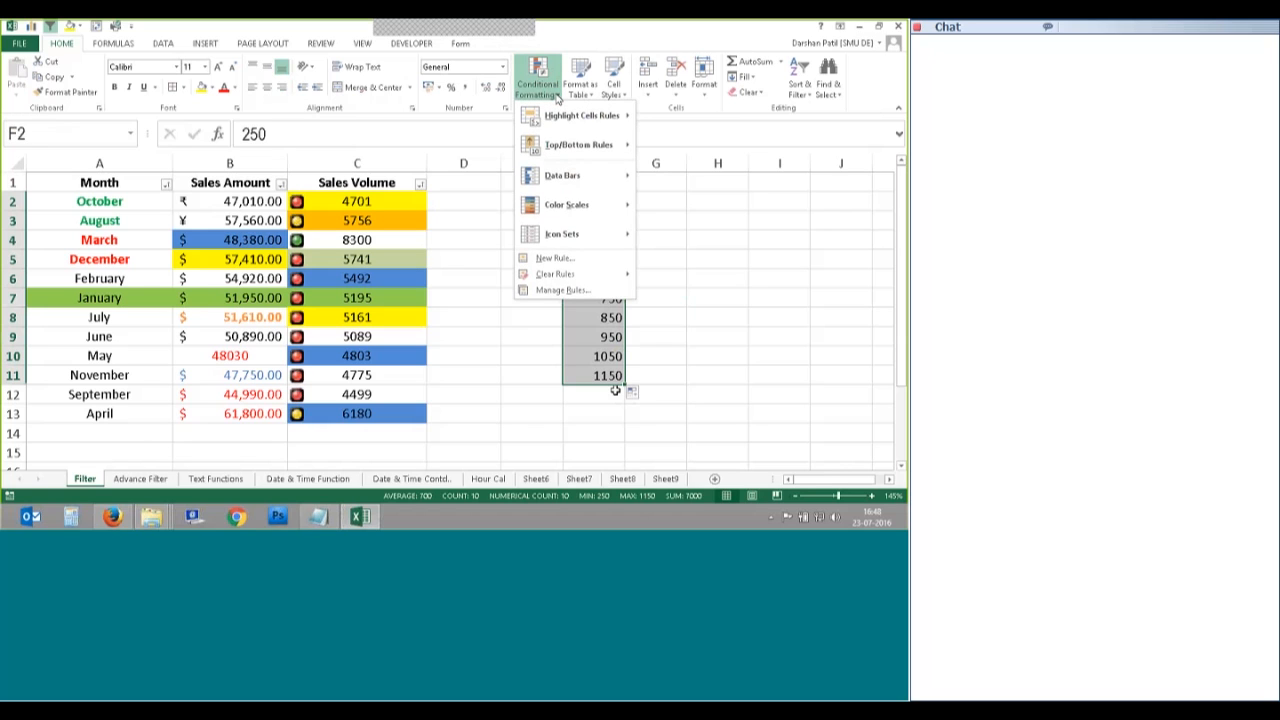
mouse_move(556, 240)
left_click(740, 189)
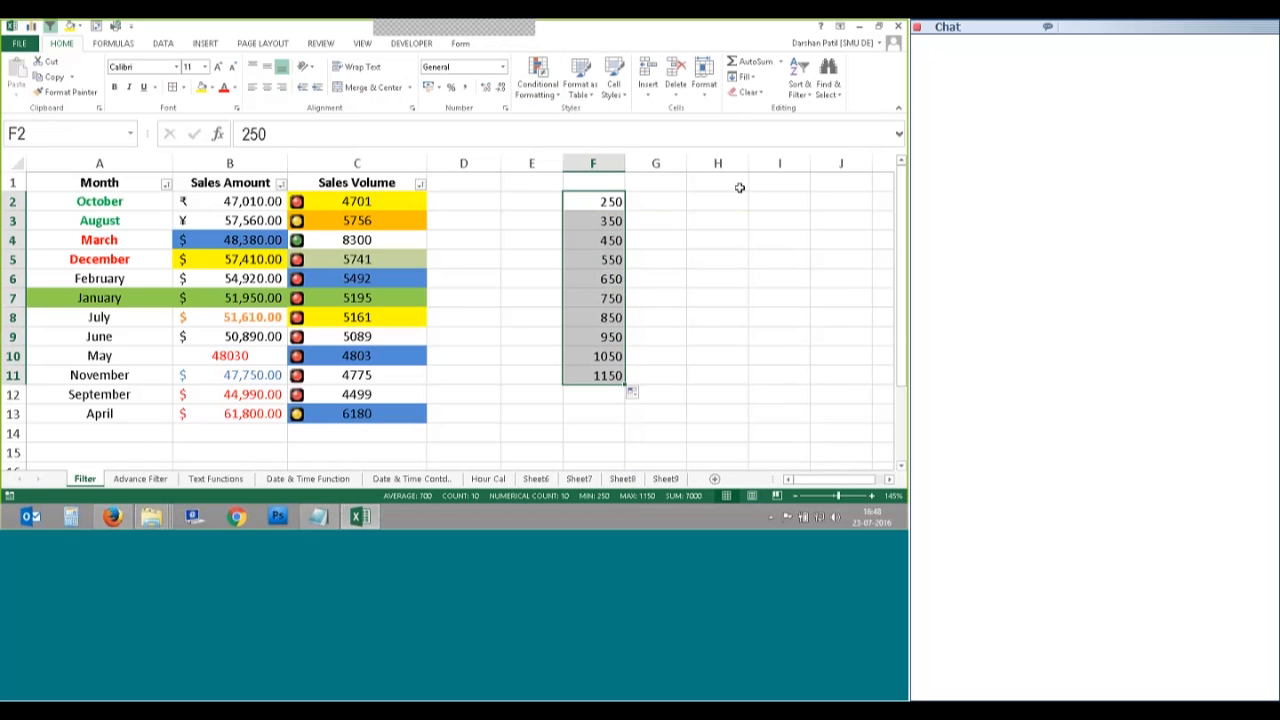
left_click_drag(611, 201, 608, 372)
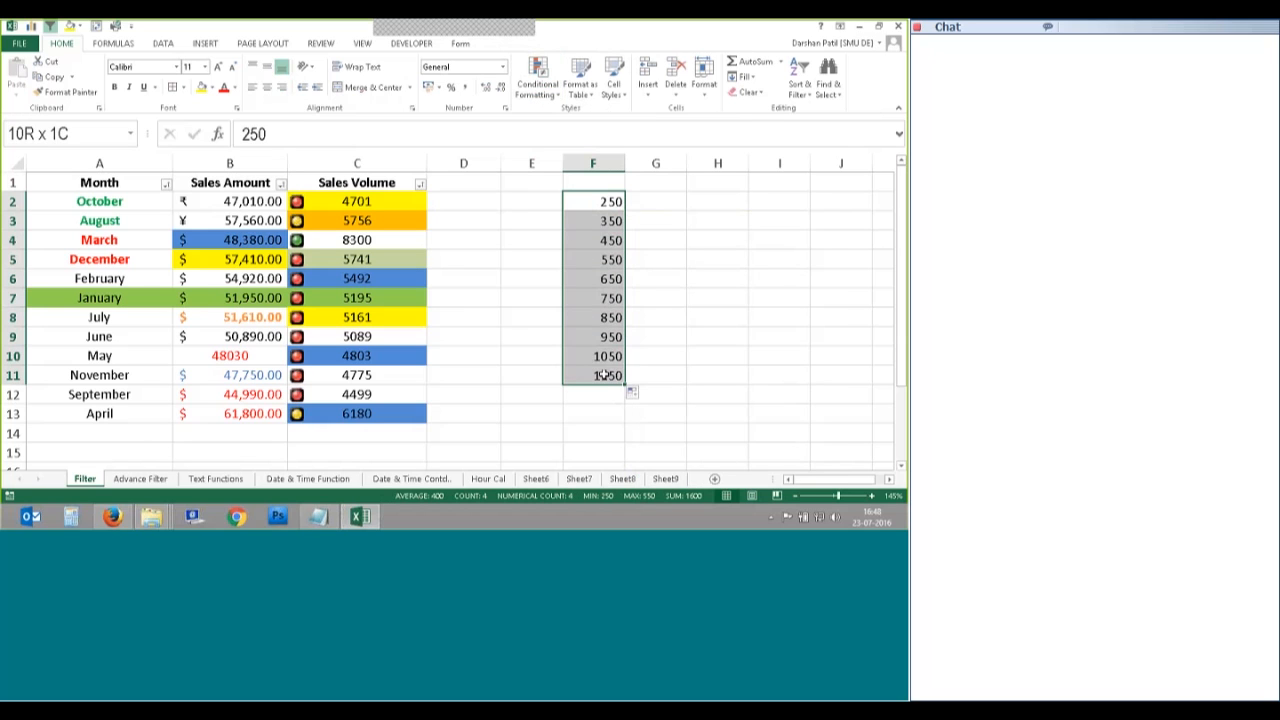
left_click(540, 90)
mouse_move(578, 241)
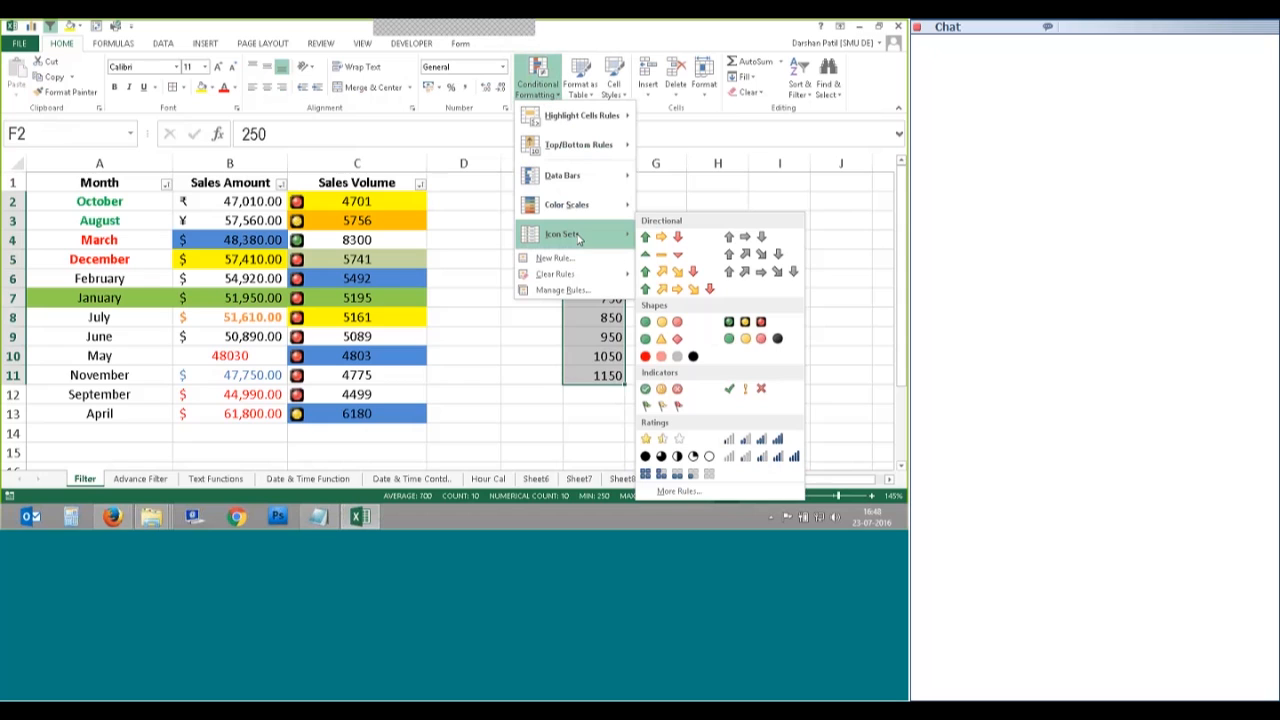
left_click(729, 334)
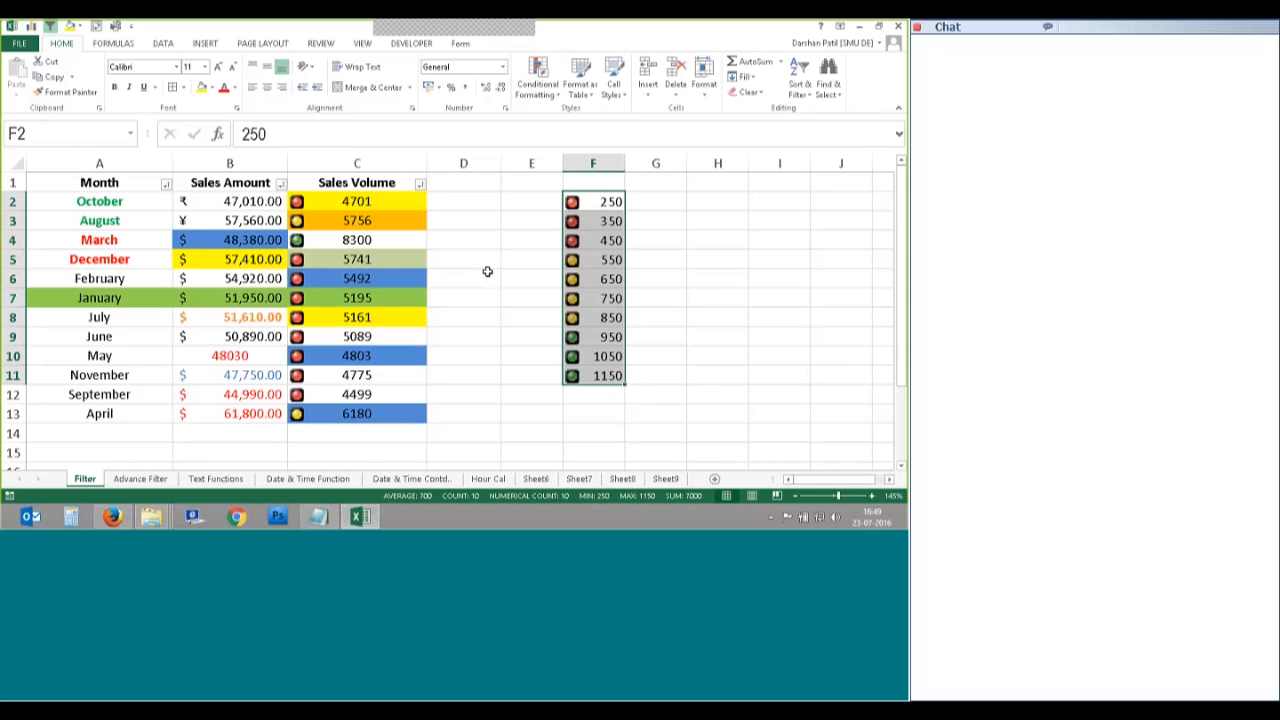
Step: Click down F2 to F11 to check the red, yellow and green icons by value
left_click(633, 216)
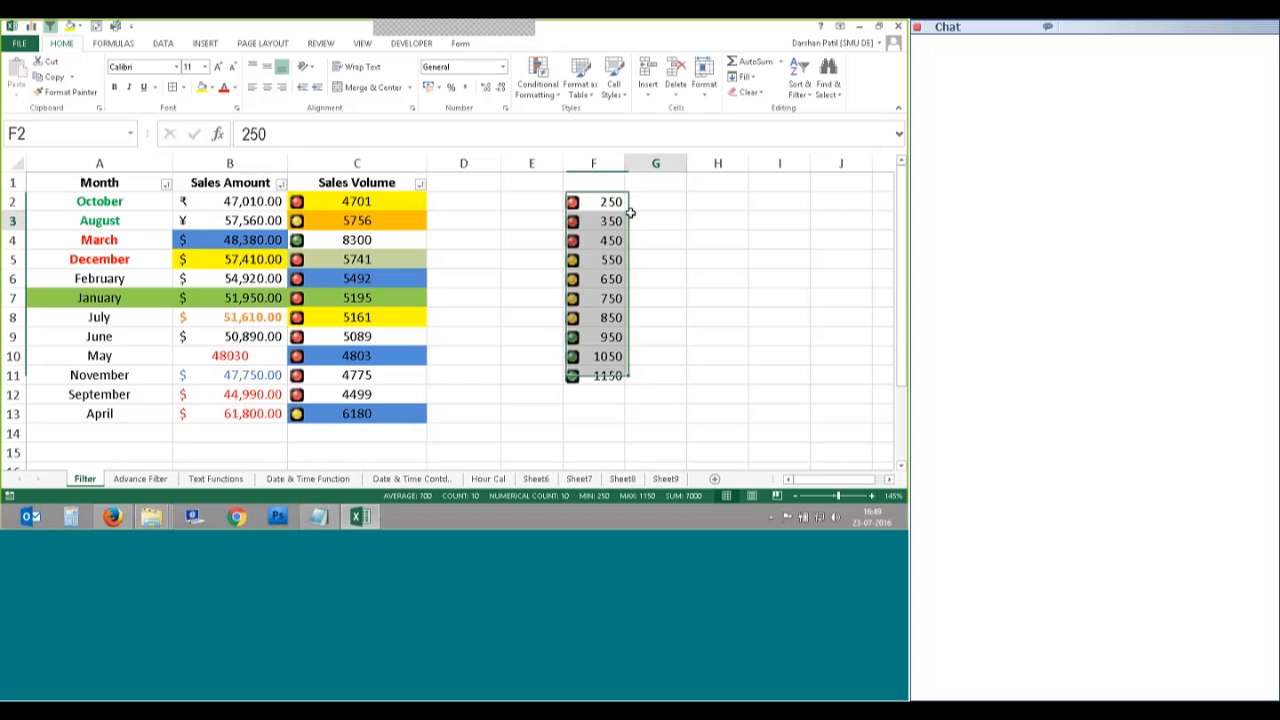
left_click(598, 205)
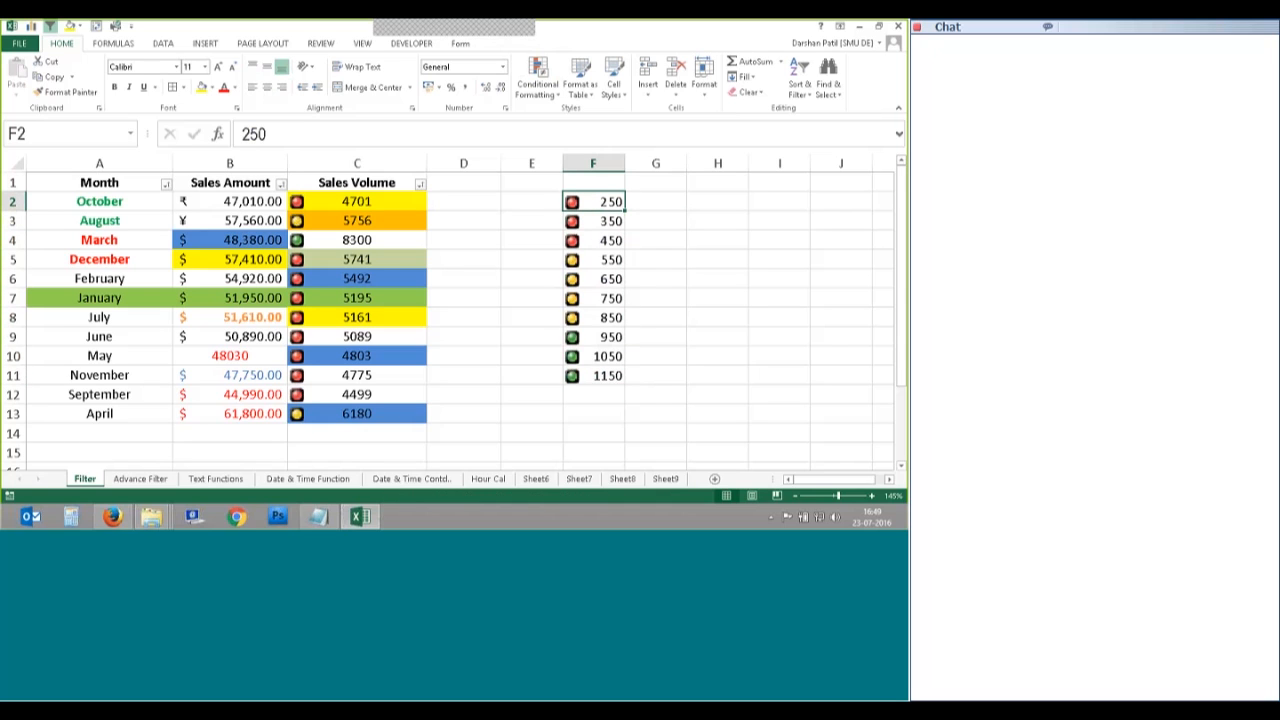
left_click(595, 224)
left_click(594, 241)
left_click(593, 259)
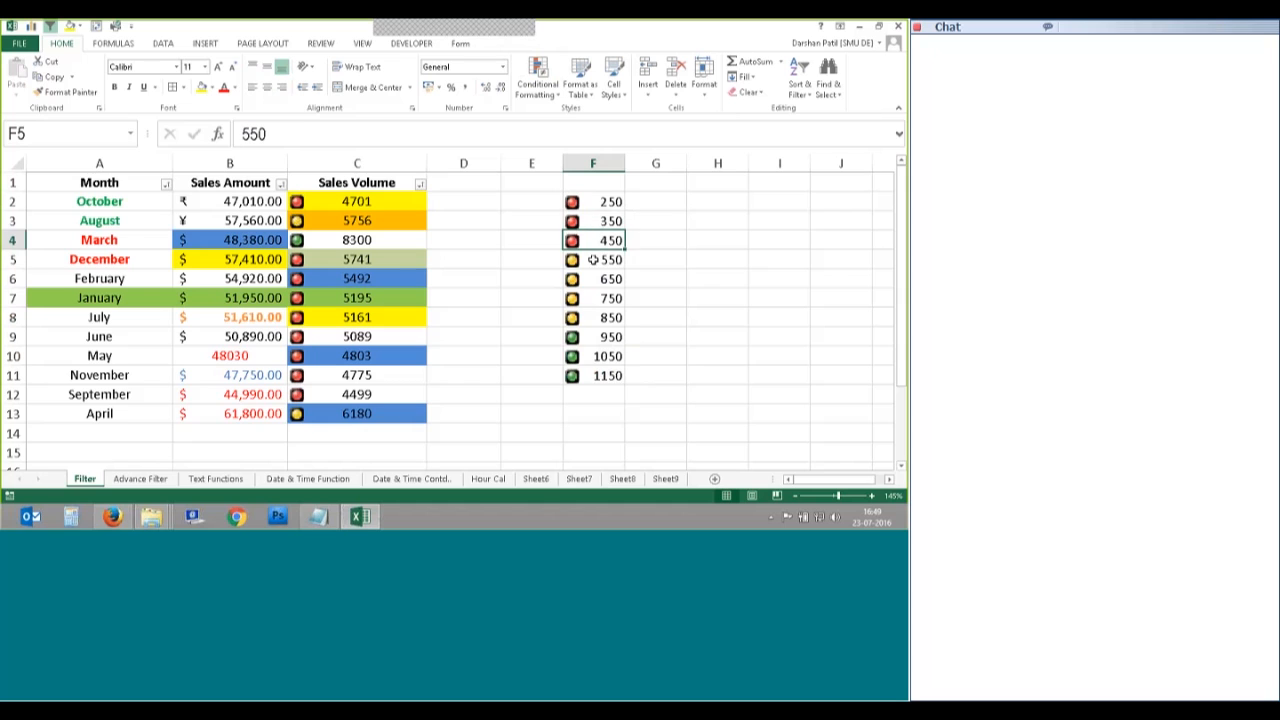
left_click(589, 279)
left_click(586, 297)
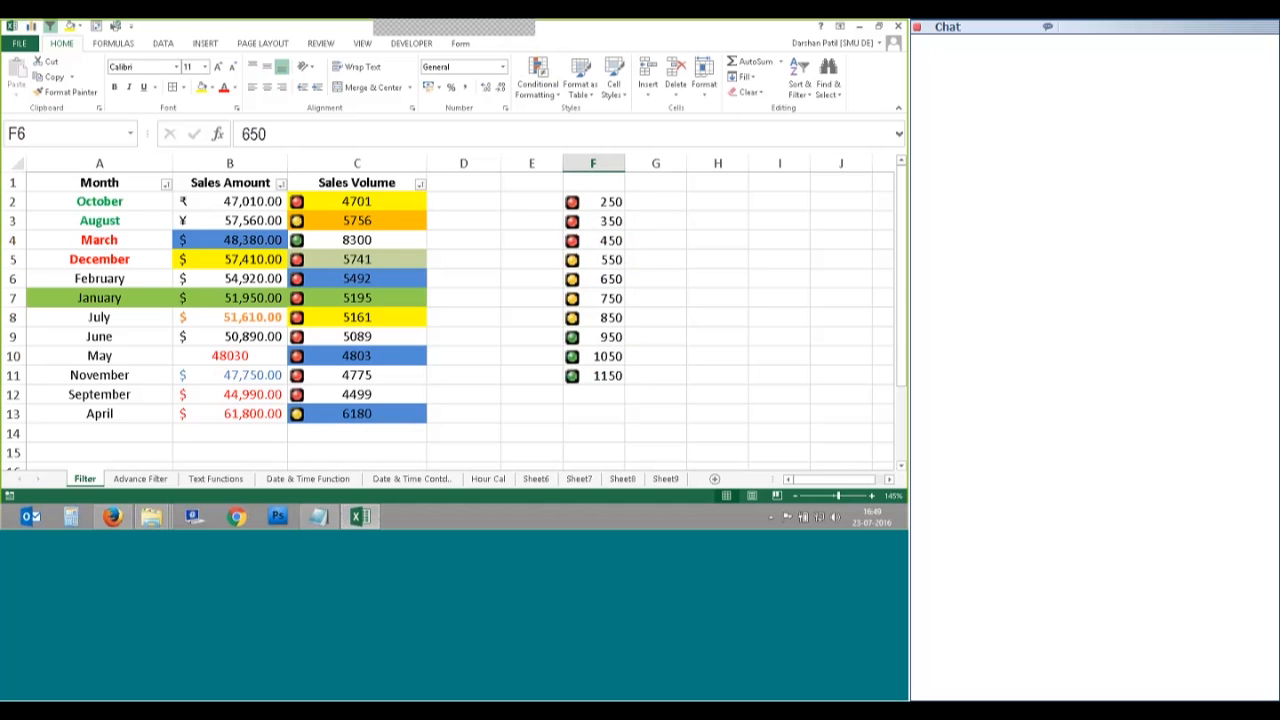
left_click(600, 375)
left_click(604, 202)
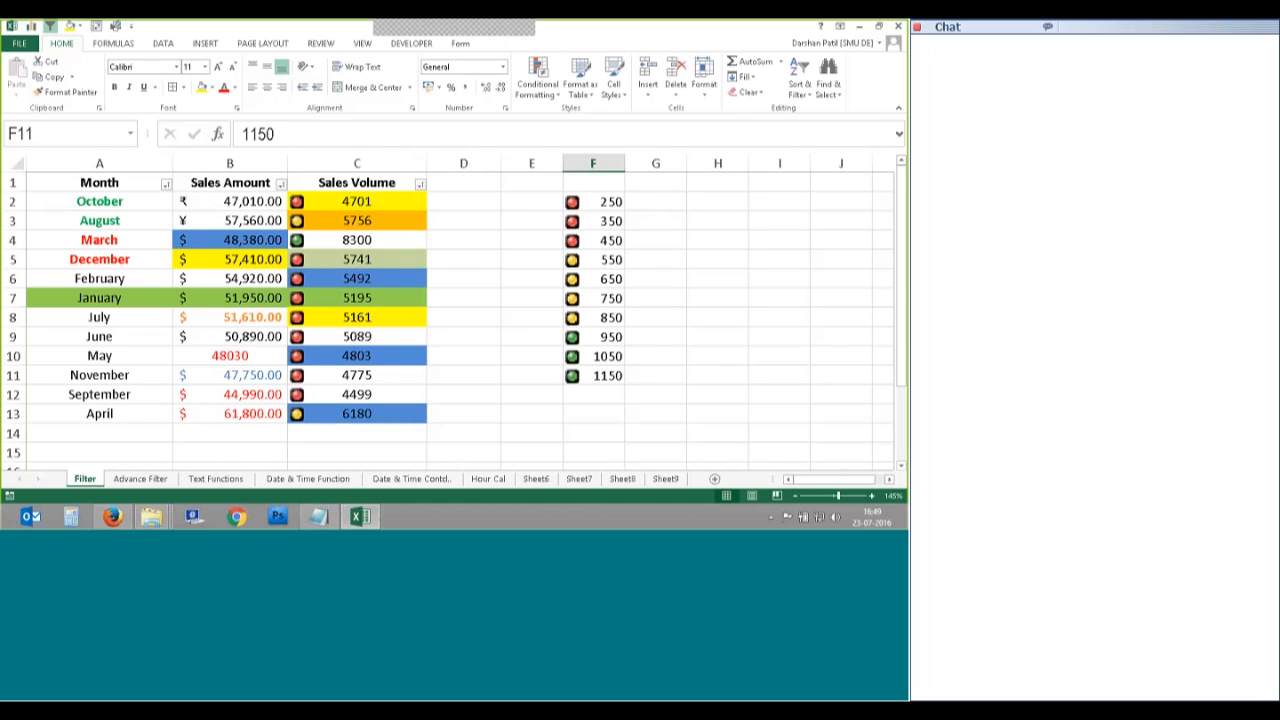
left_click(538, 77)
left_click(565, 291)
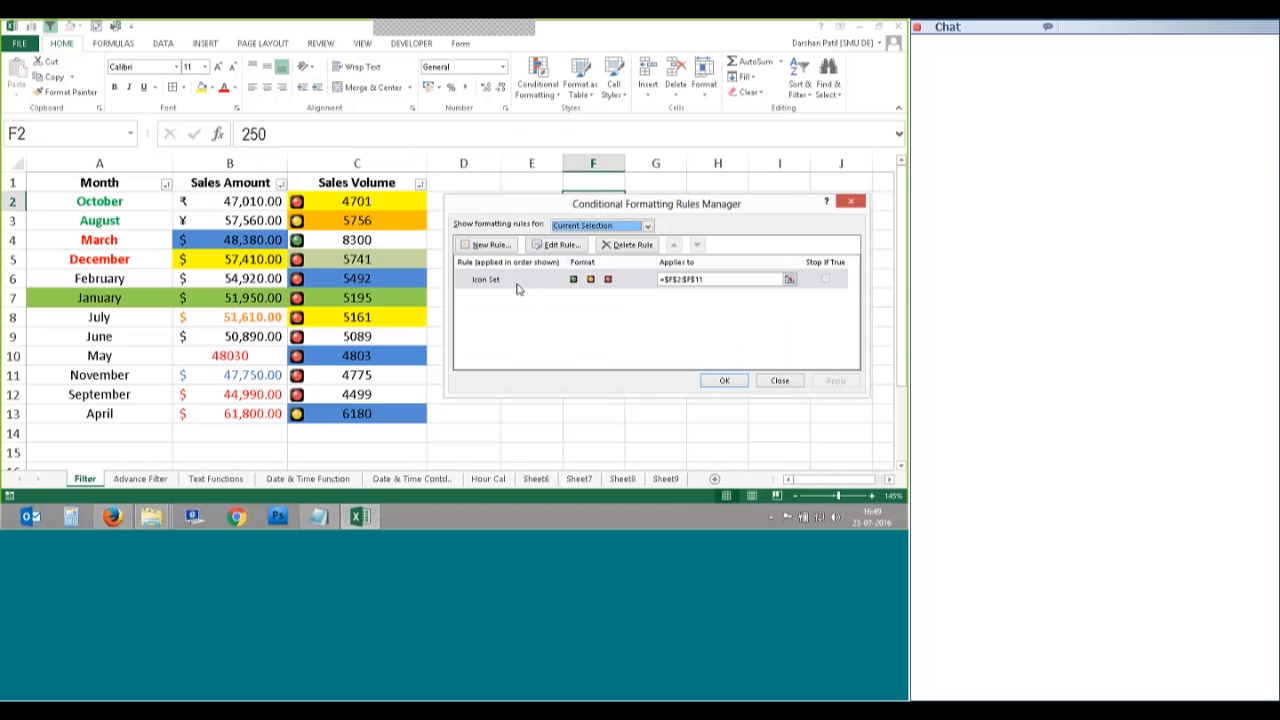
double_click(517, 283)
left_click_drag(596, 153, 279, 112)
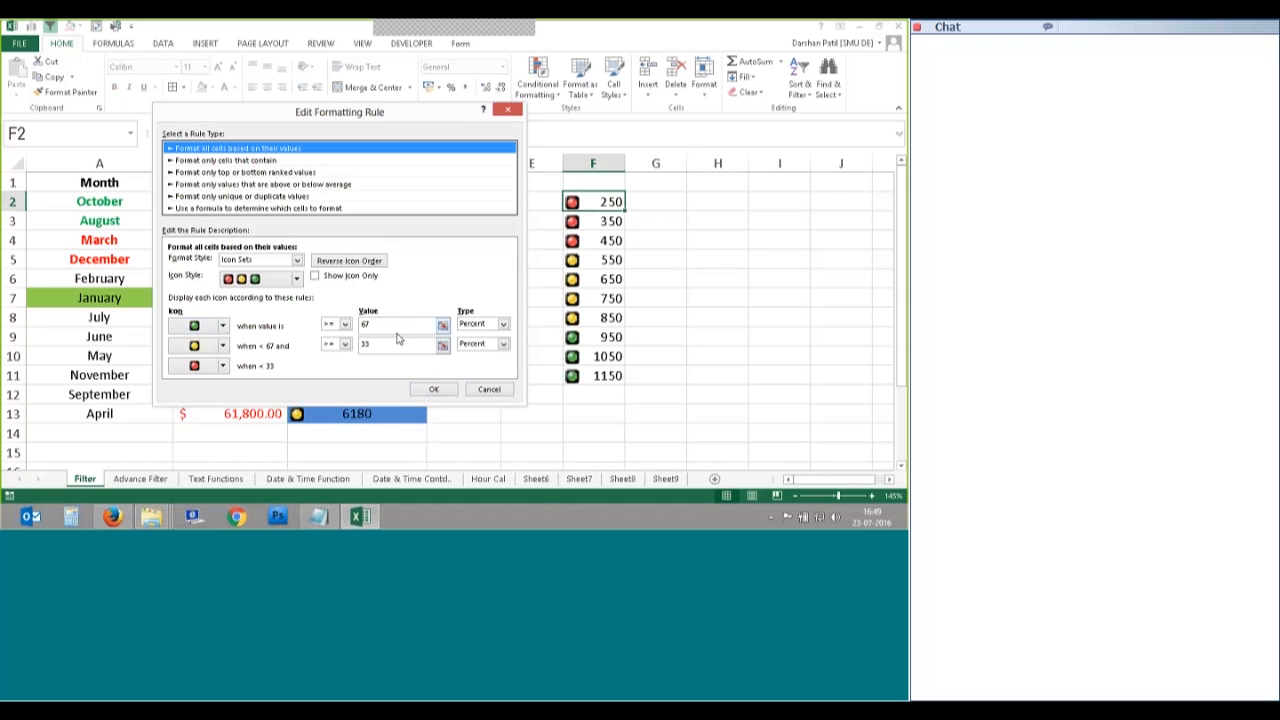
left_click_drag(397, 340, 364, 341)
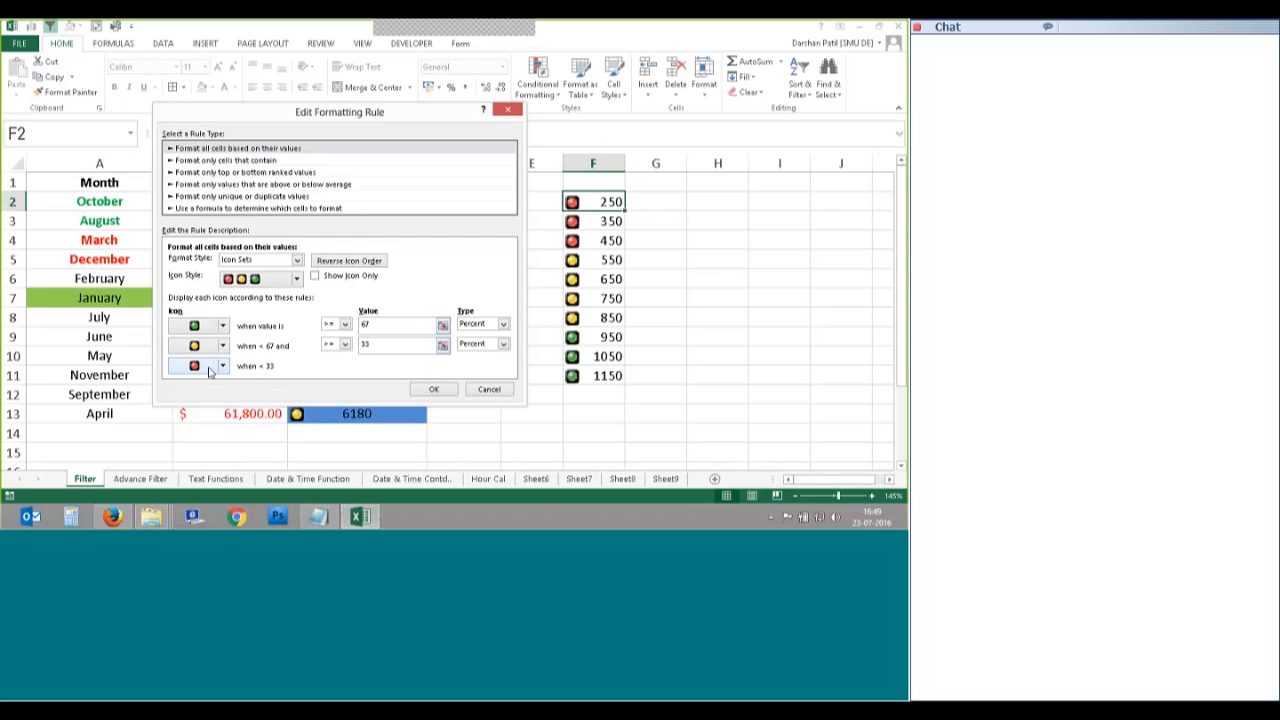
left_click(489, 389)
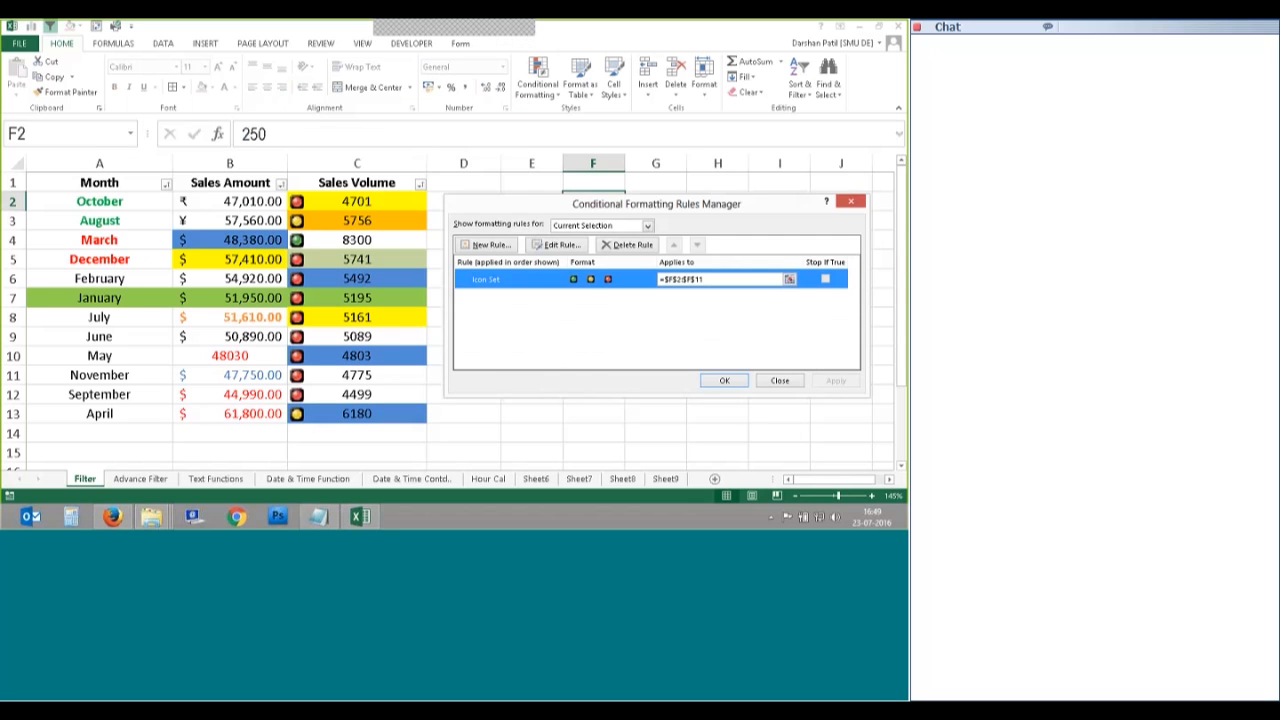
left_click(722, 382)
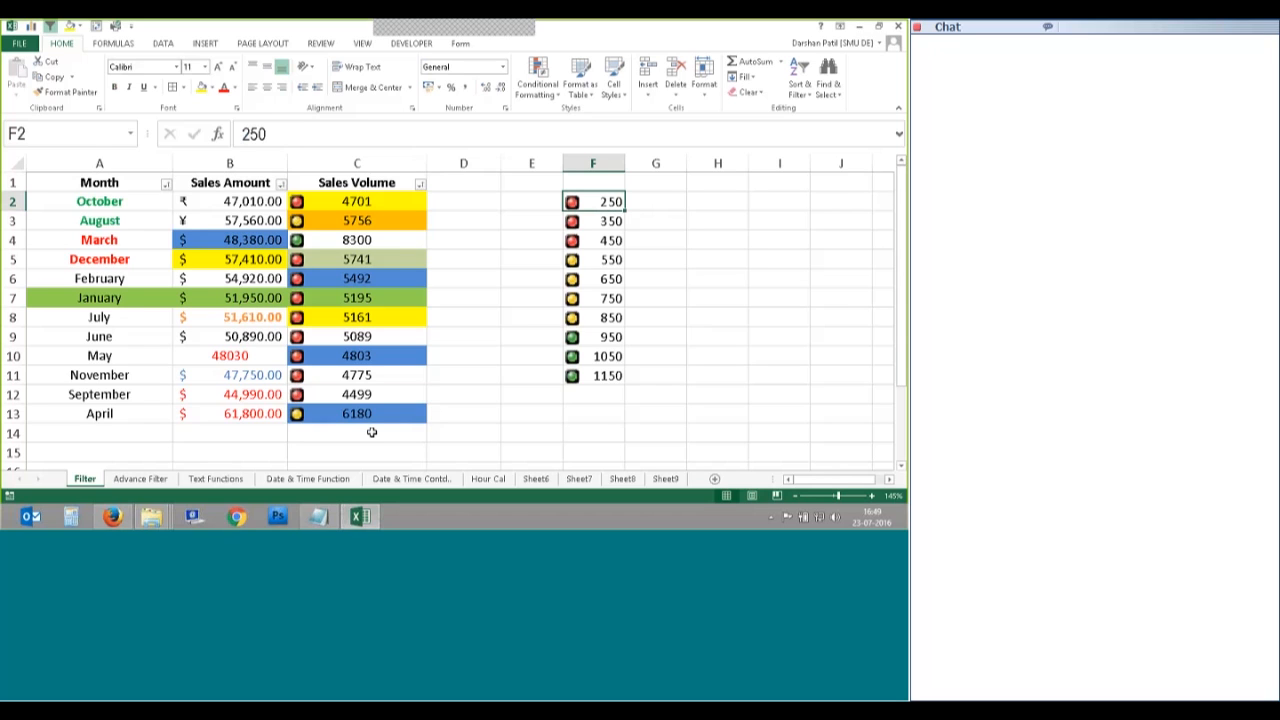
Step: From cell C3, set the Sales Volume icon level to green light On Bottom and re-sort
left_click(367, 221)
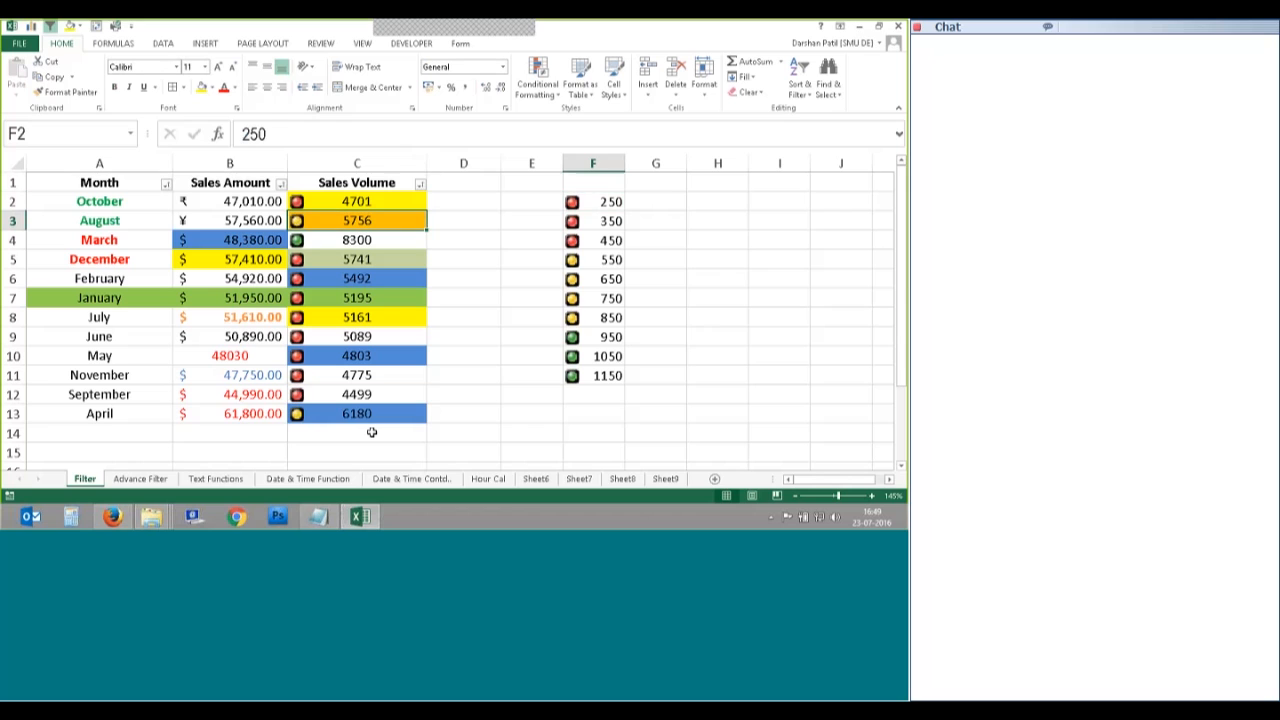
left_click(811, 85)
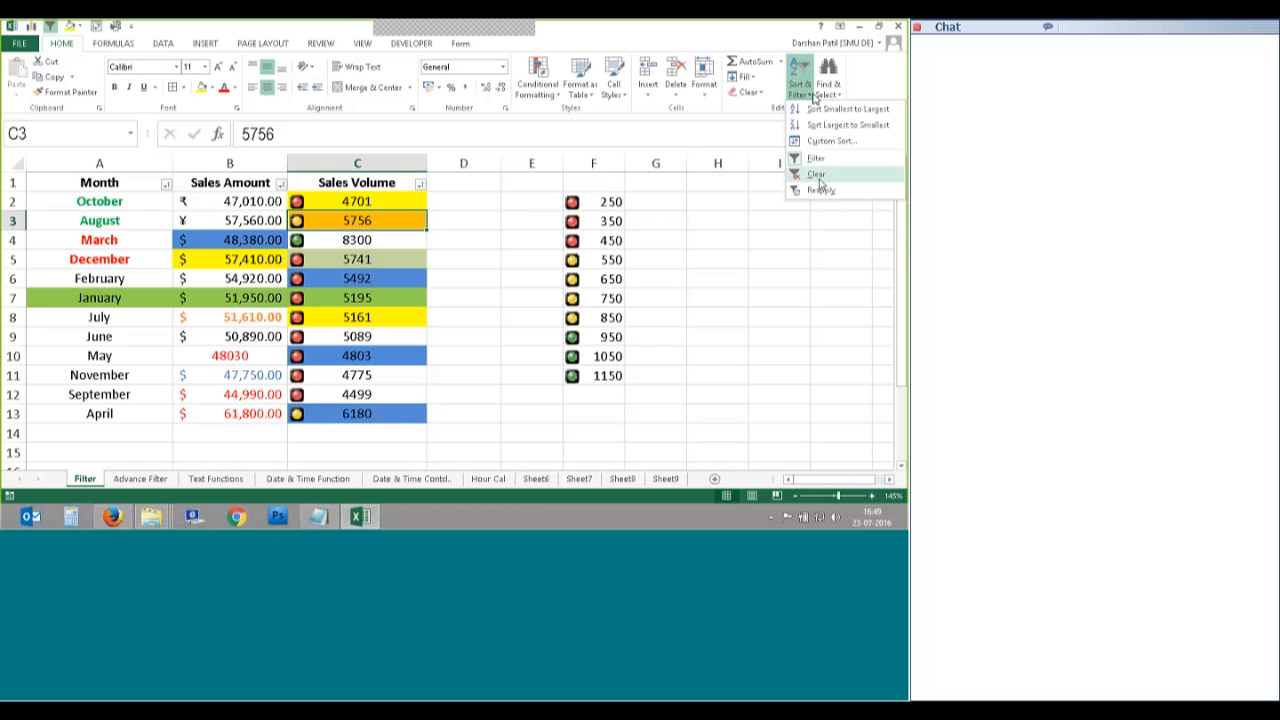
left_click(831, 141)
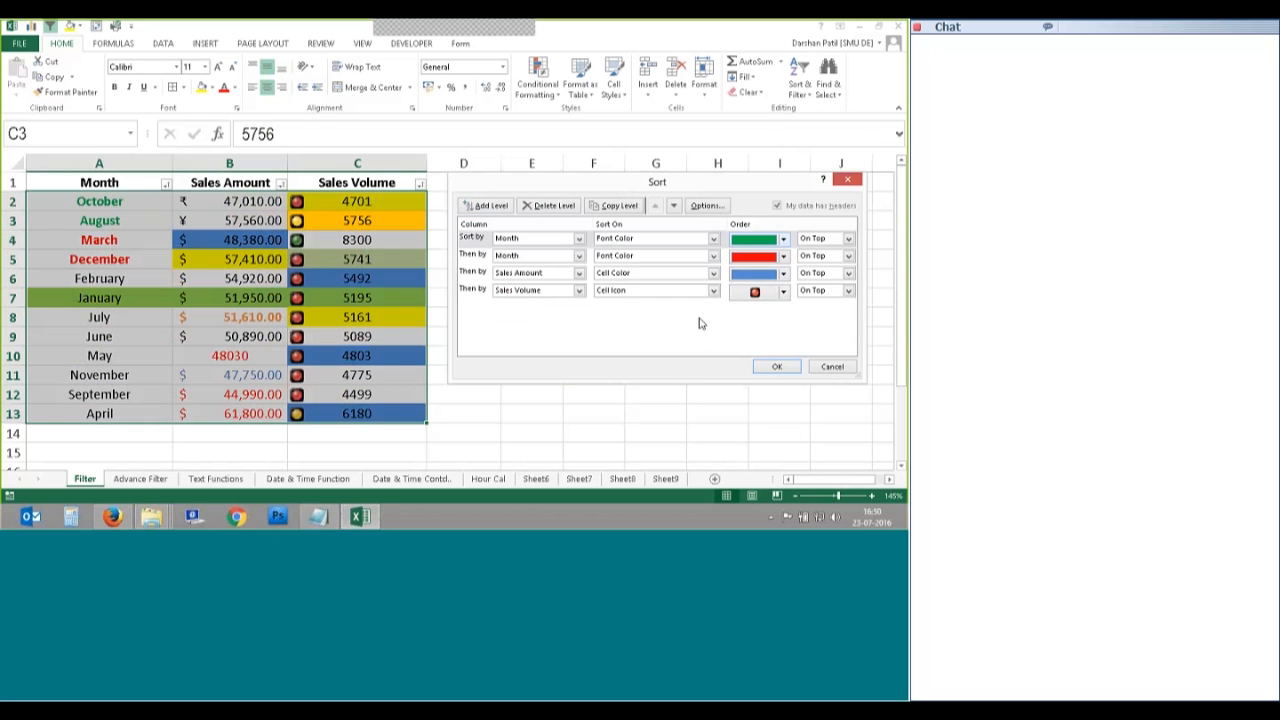
left_click(783, 292)
left_click(757, 313)
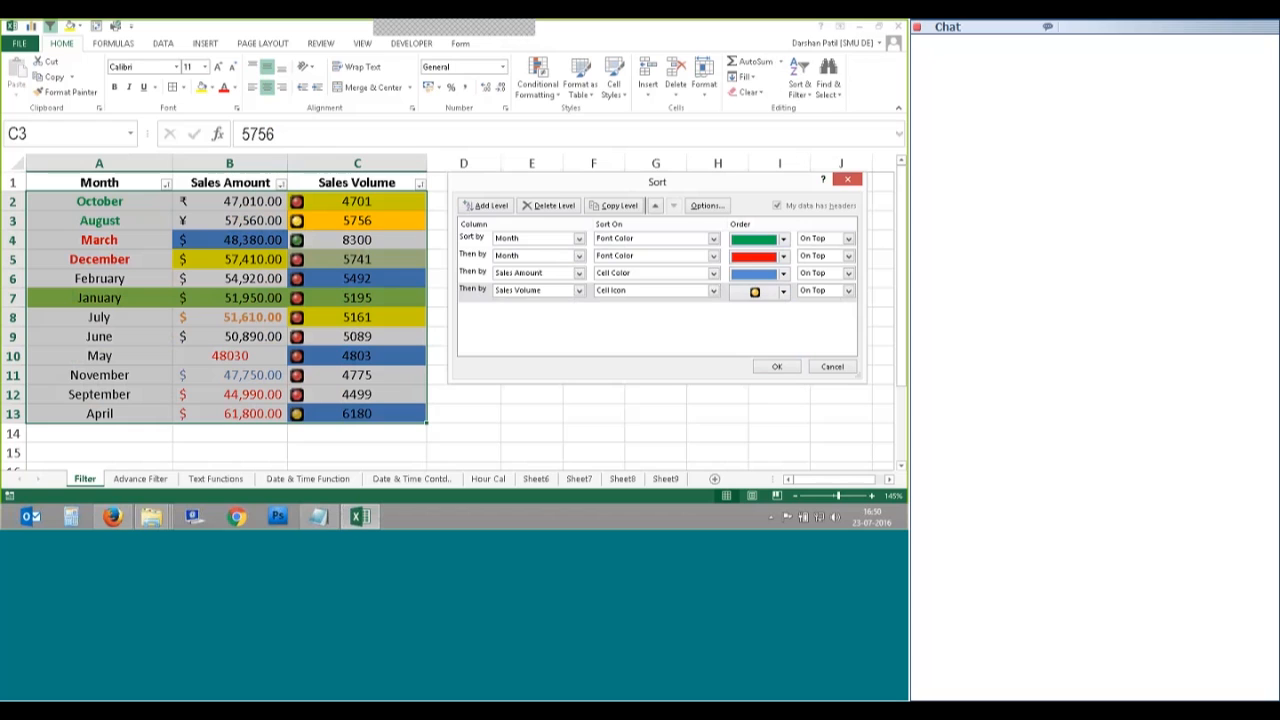
left_click(783, 291)
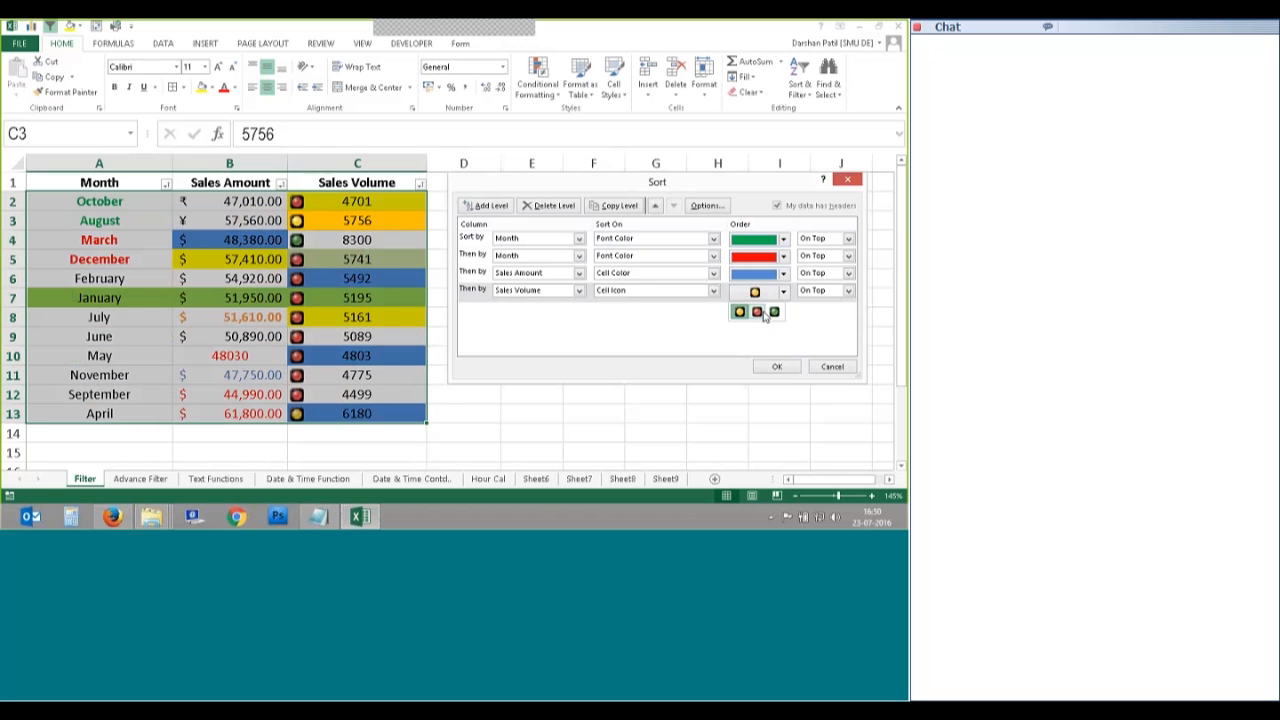
left_click(774, 312)
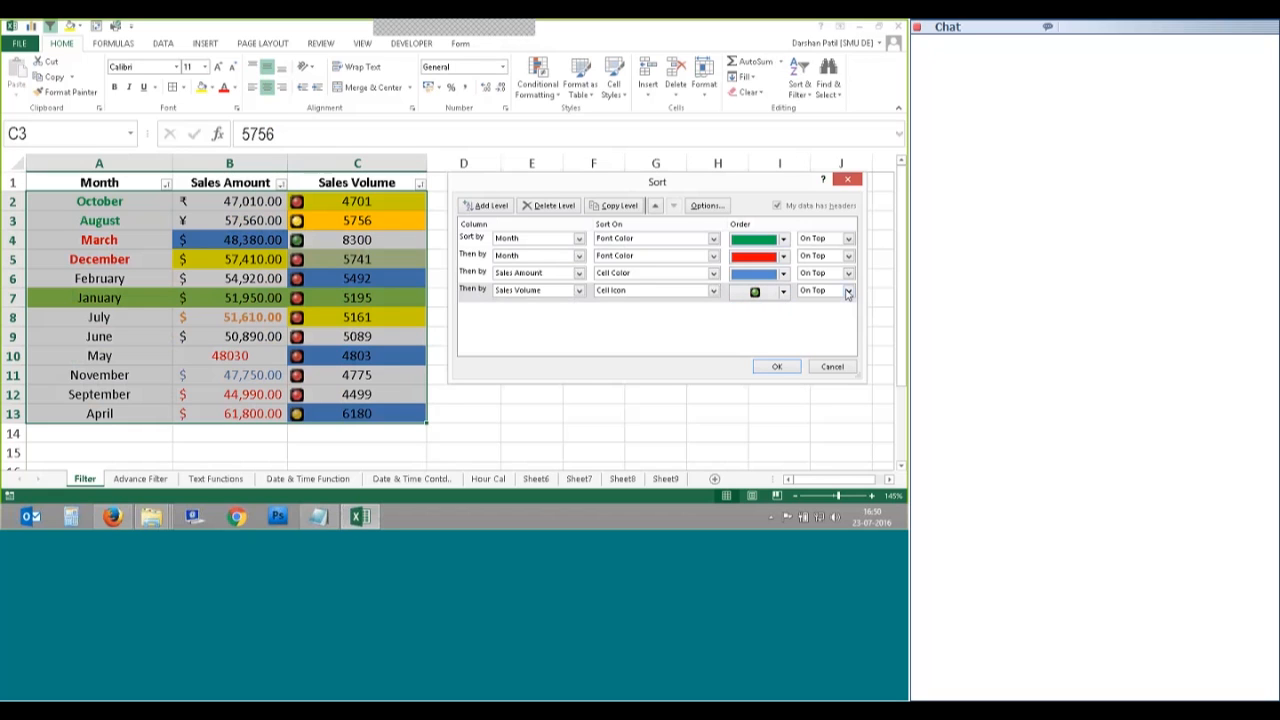
left_click(848, 292)
left_click(822, 312)
left_click(777, 366)
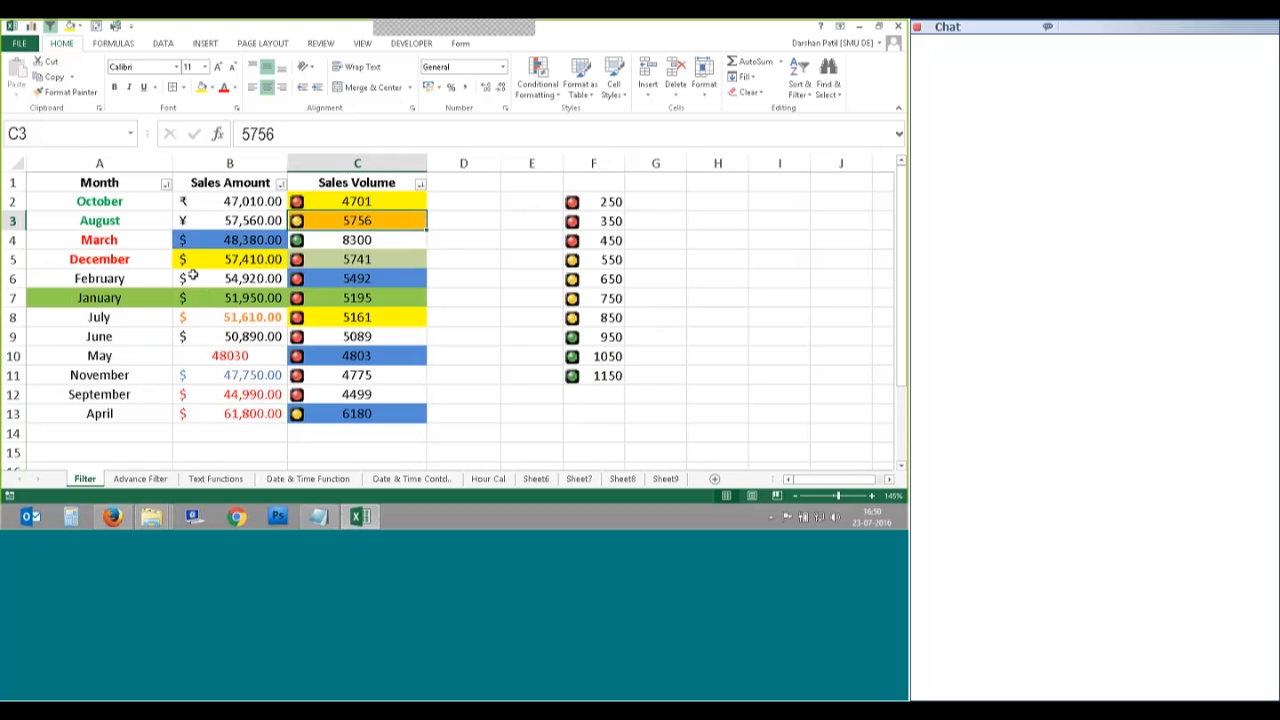
Step: Select column F to clear the 250–1150 sample values, then return to cell A3
left_click_drag(357, 163, 597, 163)
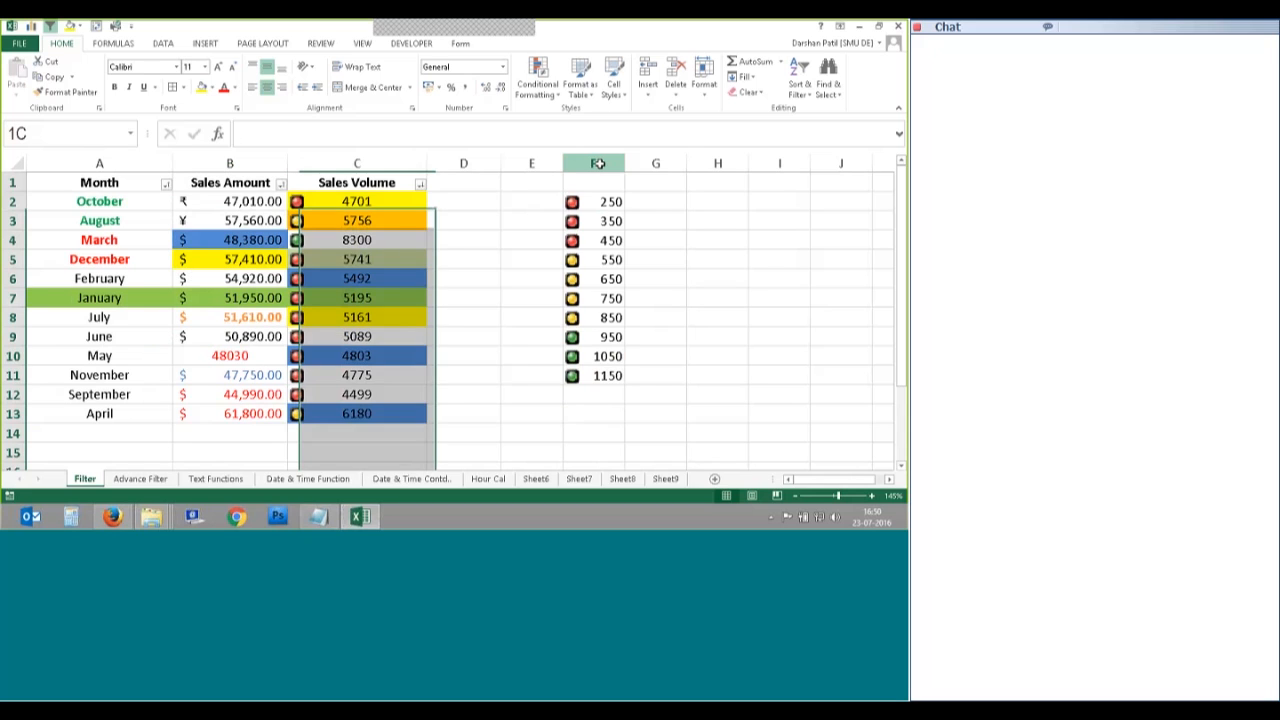
left_click(597, 163)
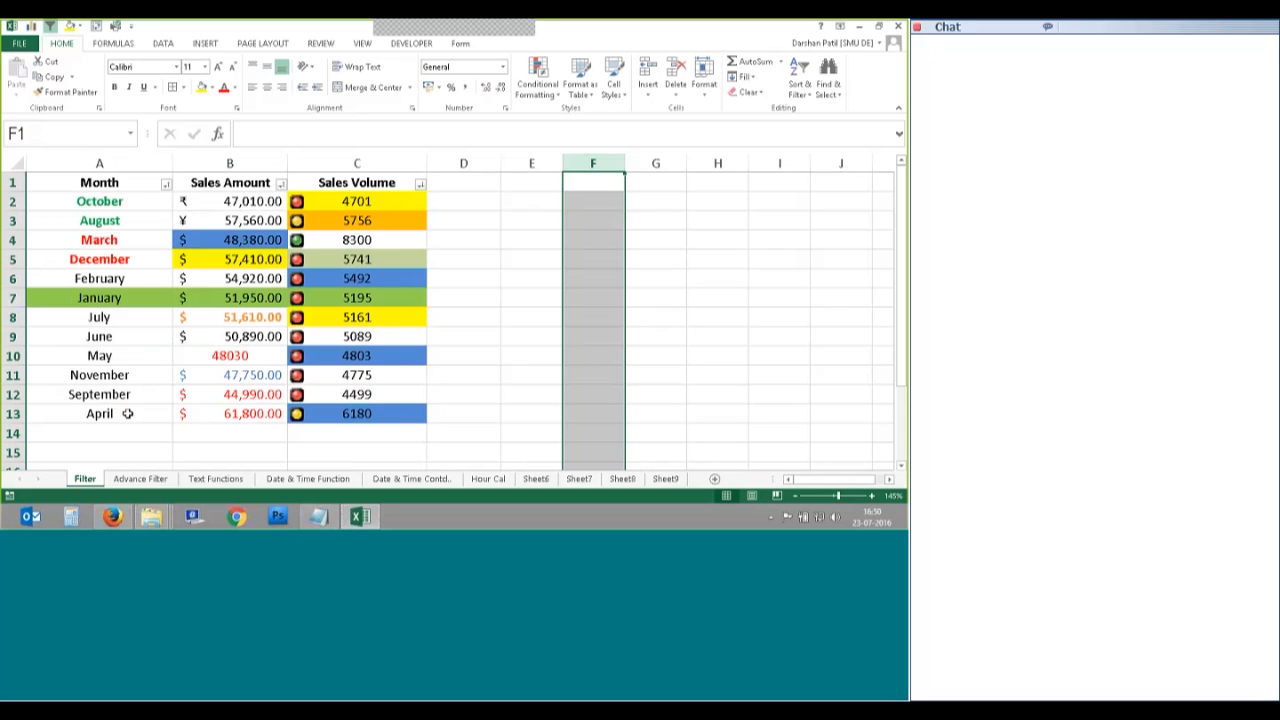
left_click(534, 259)
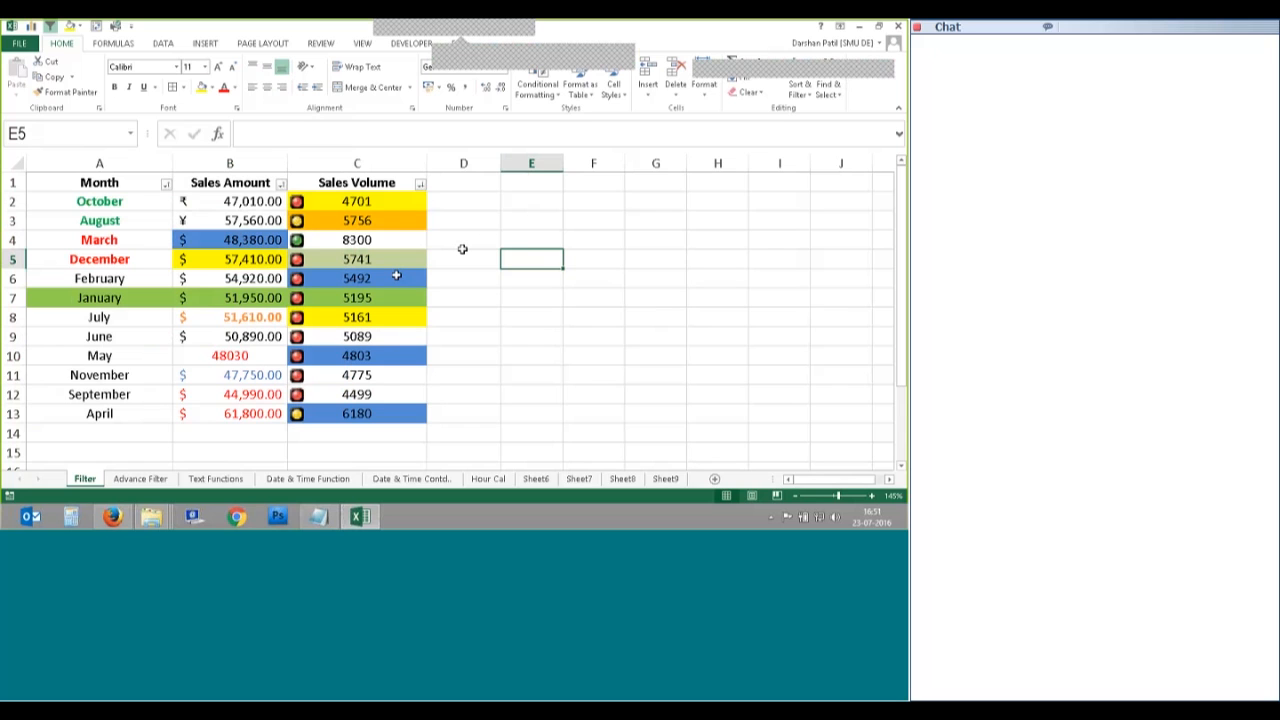
left_click(99, 220)
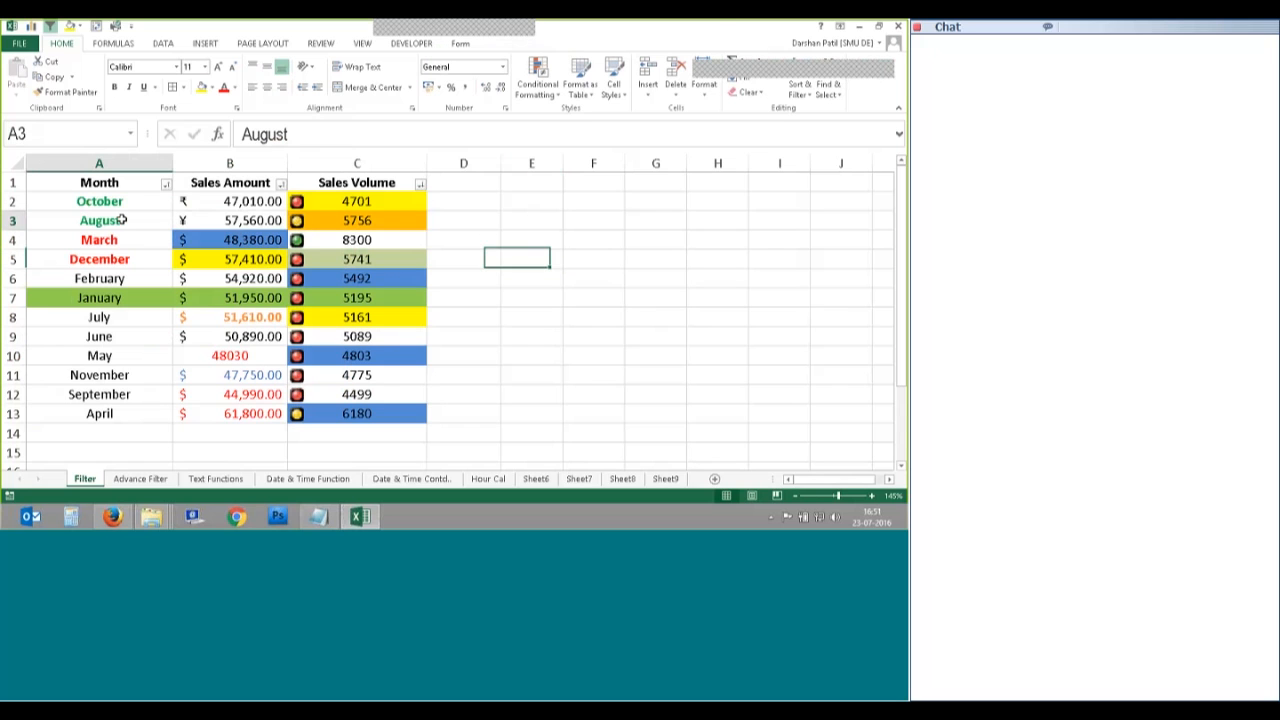
left_click(575, 44)
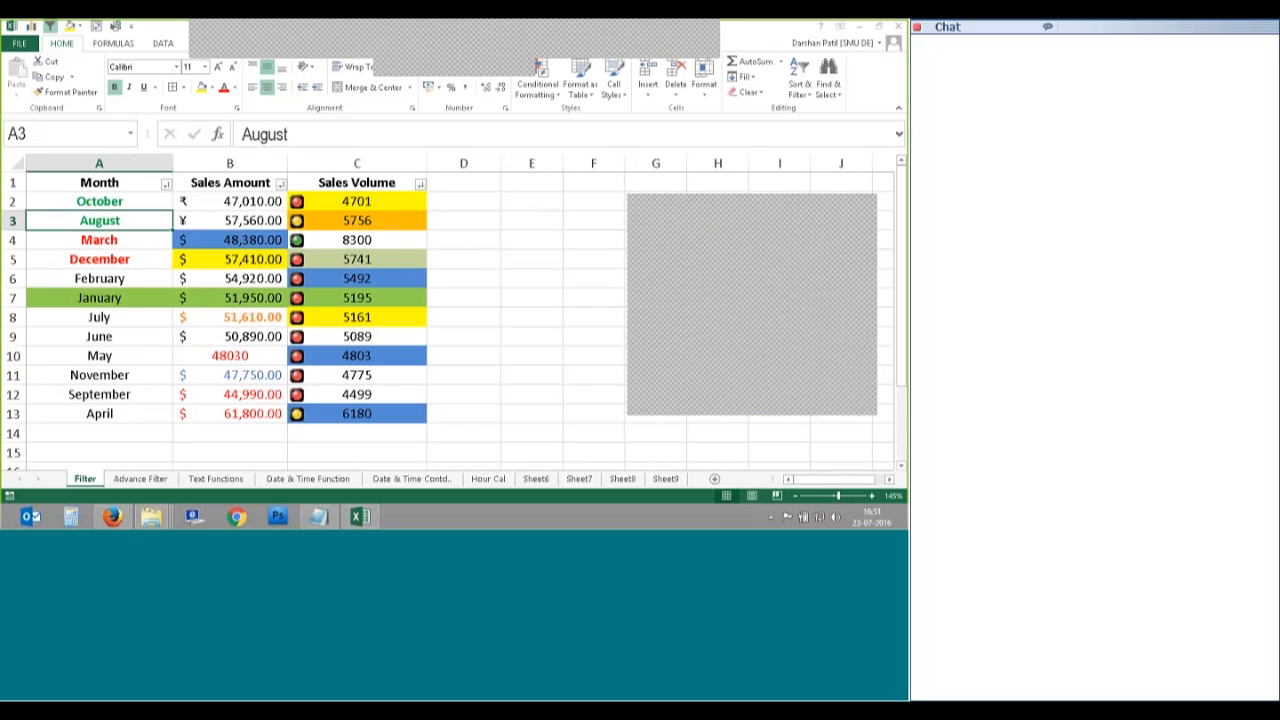
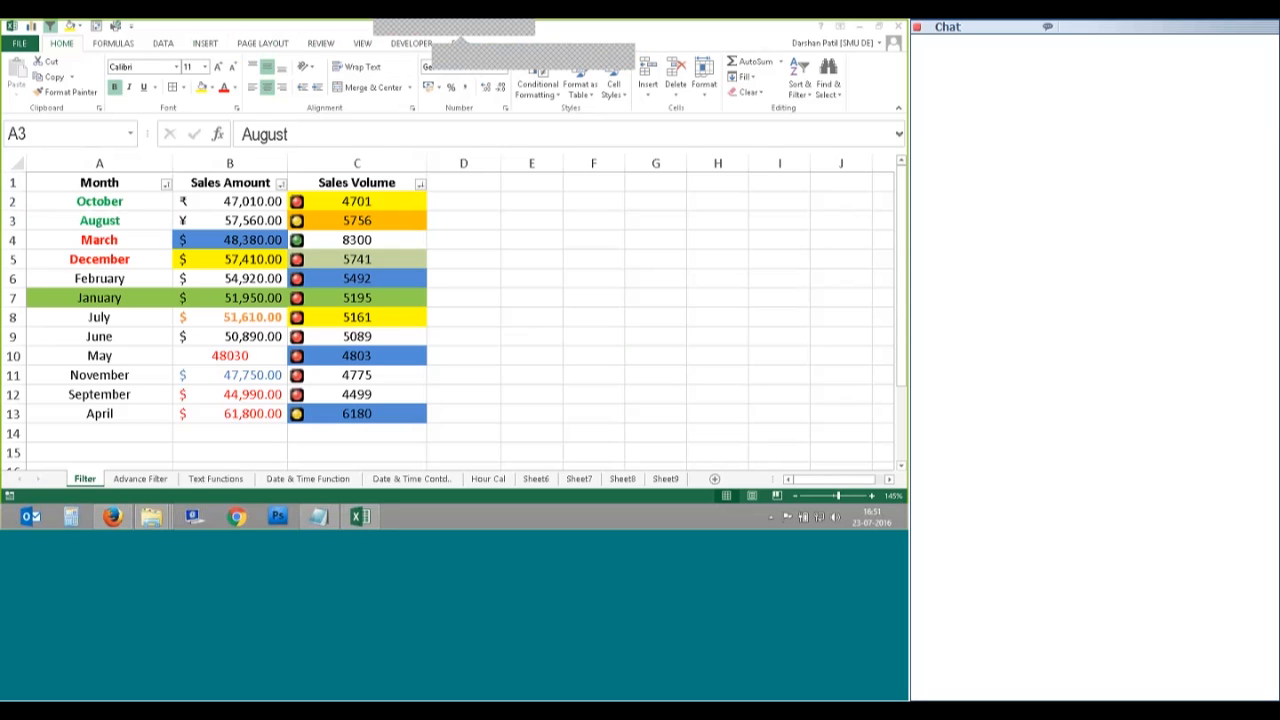
Step: Delete all existing sort levels in Custom Sort for the Month sales table and confirm with none left
left_click(343, 203)
left_click(262, 203)
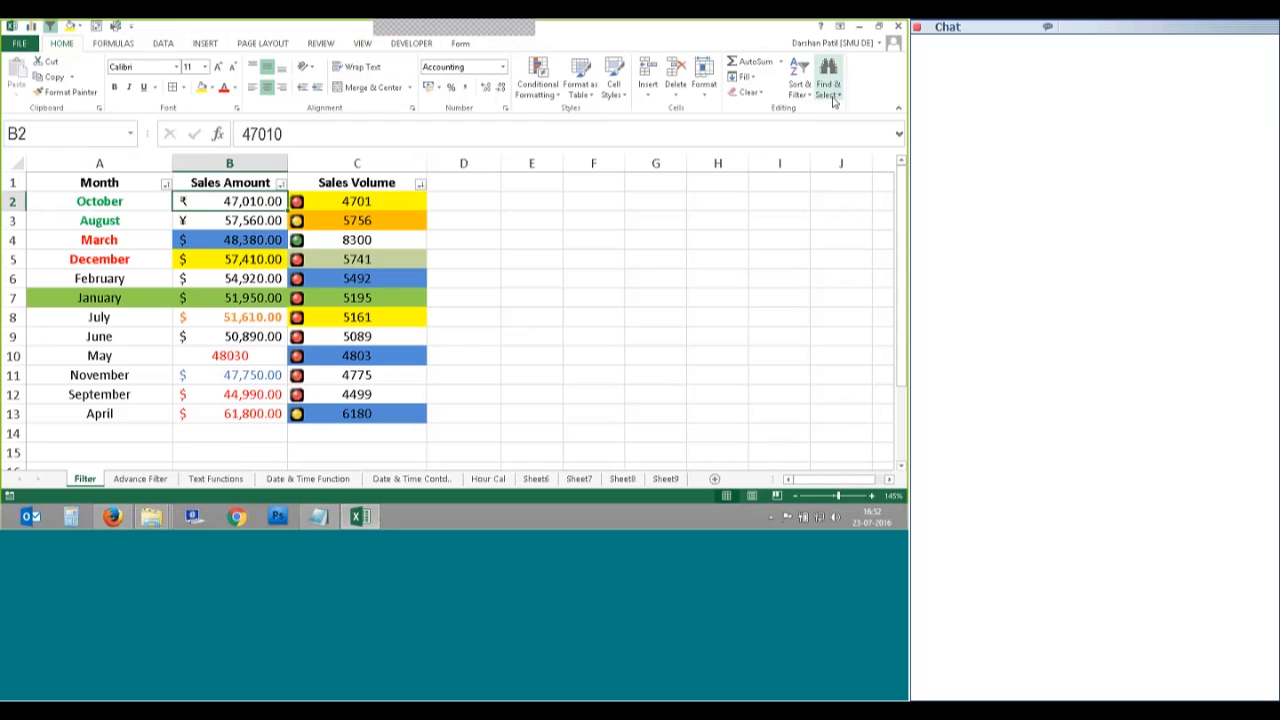
left_click(800, 84)
left_click(814, 146)
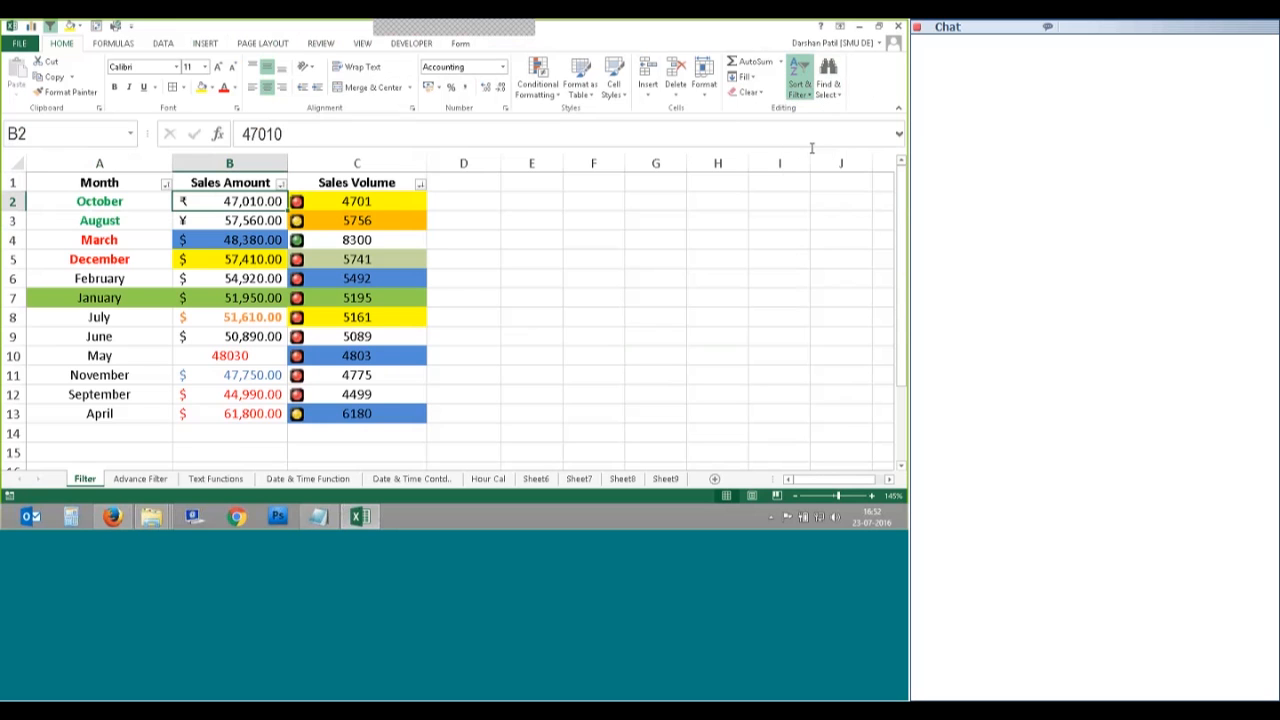
left_click_drag(576, 184, 584, 170)
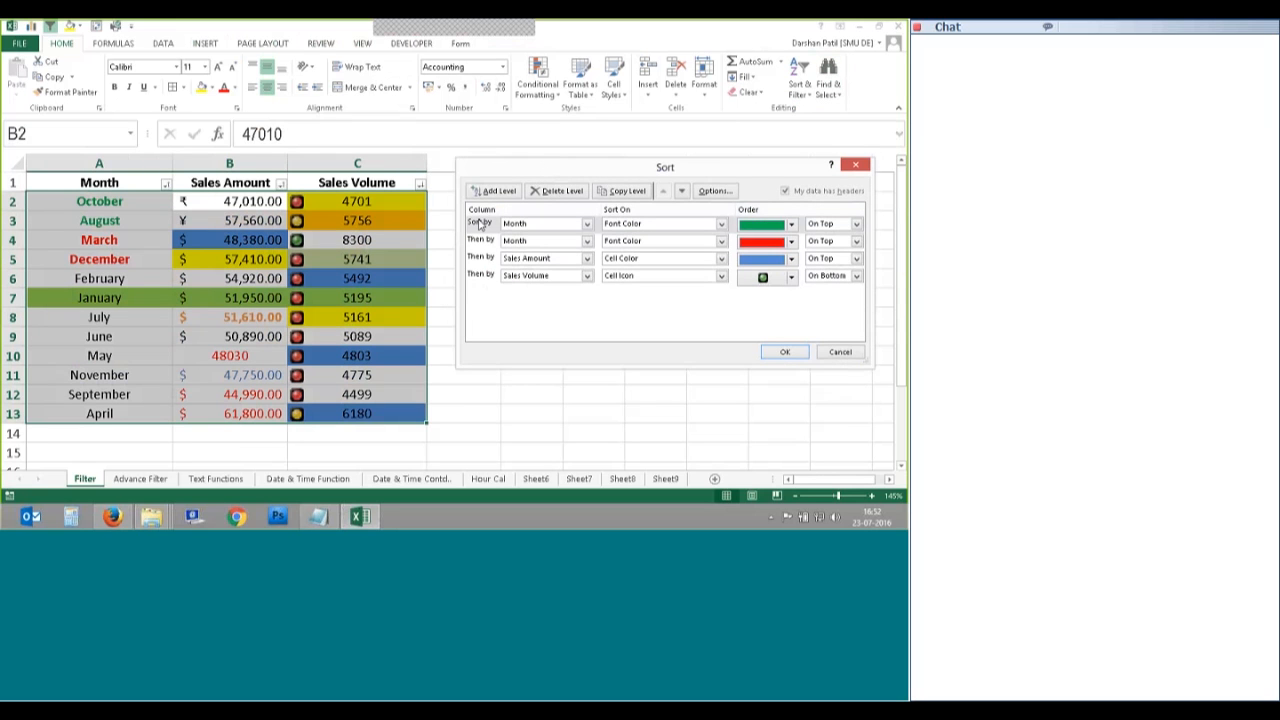
left_click(483, 224)
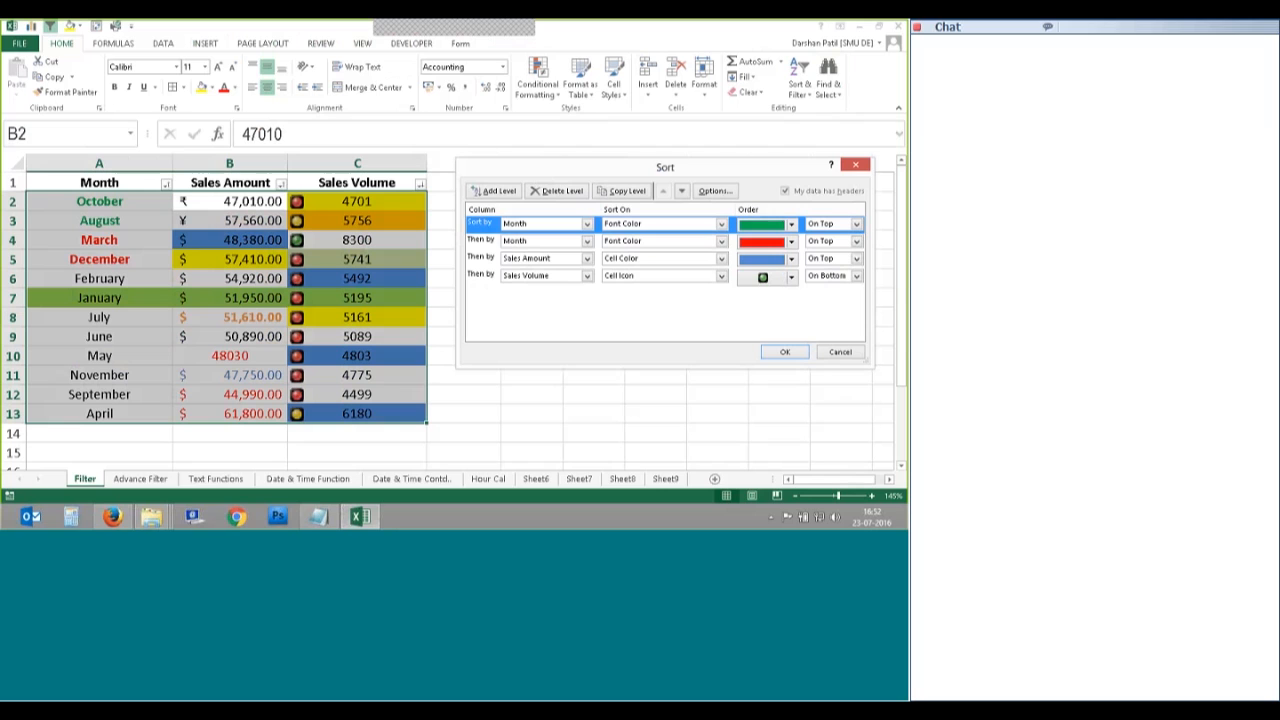
left_click(562, 191)
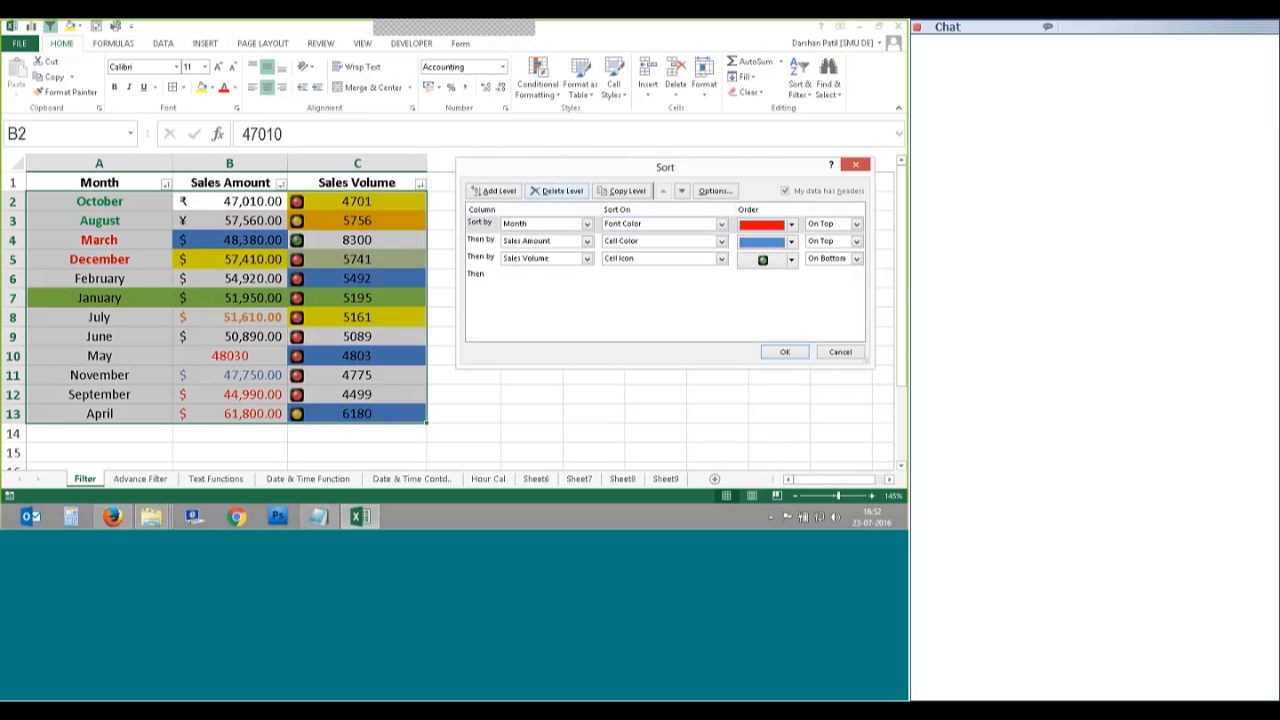
left_click(562, 191)
left_click(562, 191)
left_click(562, 191)
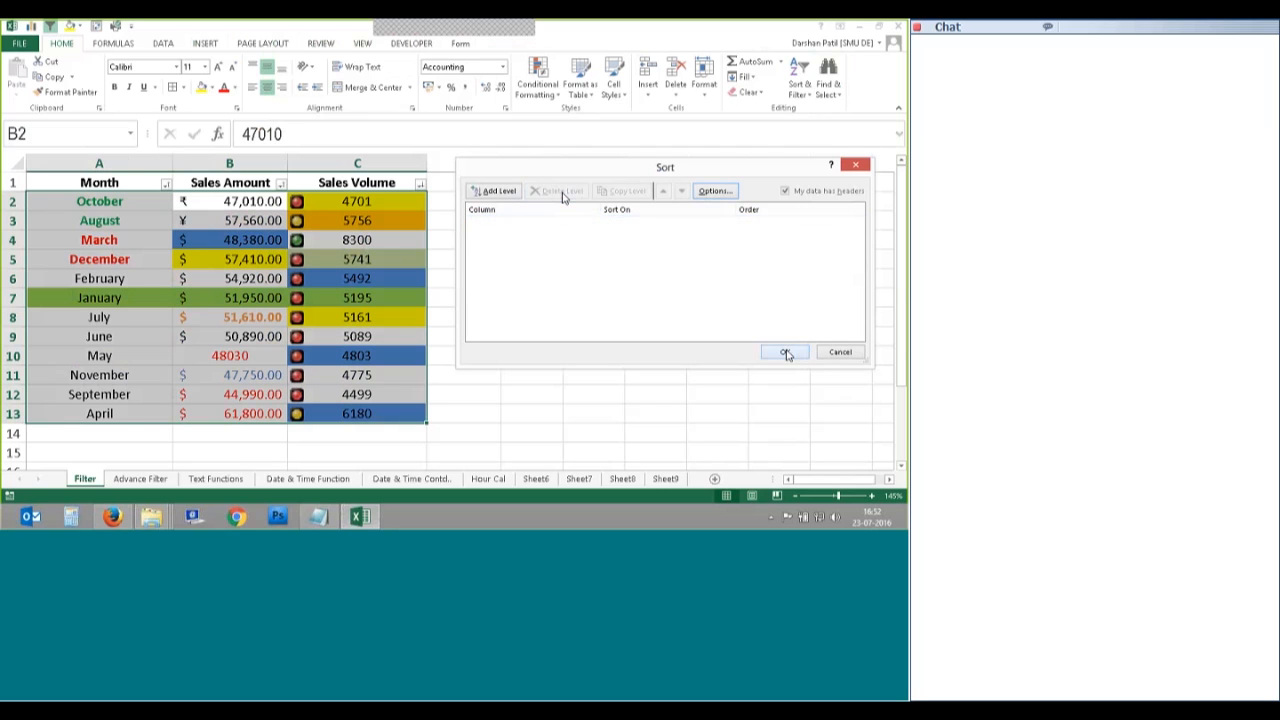
left_click(786, 352)
left_click(496, 300)
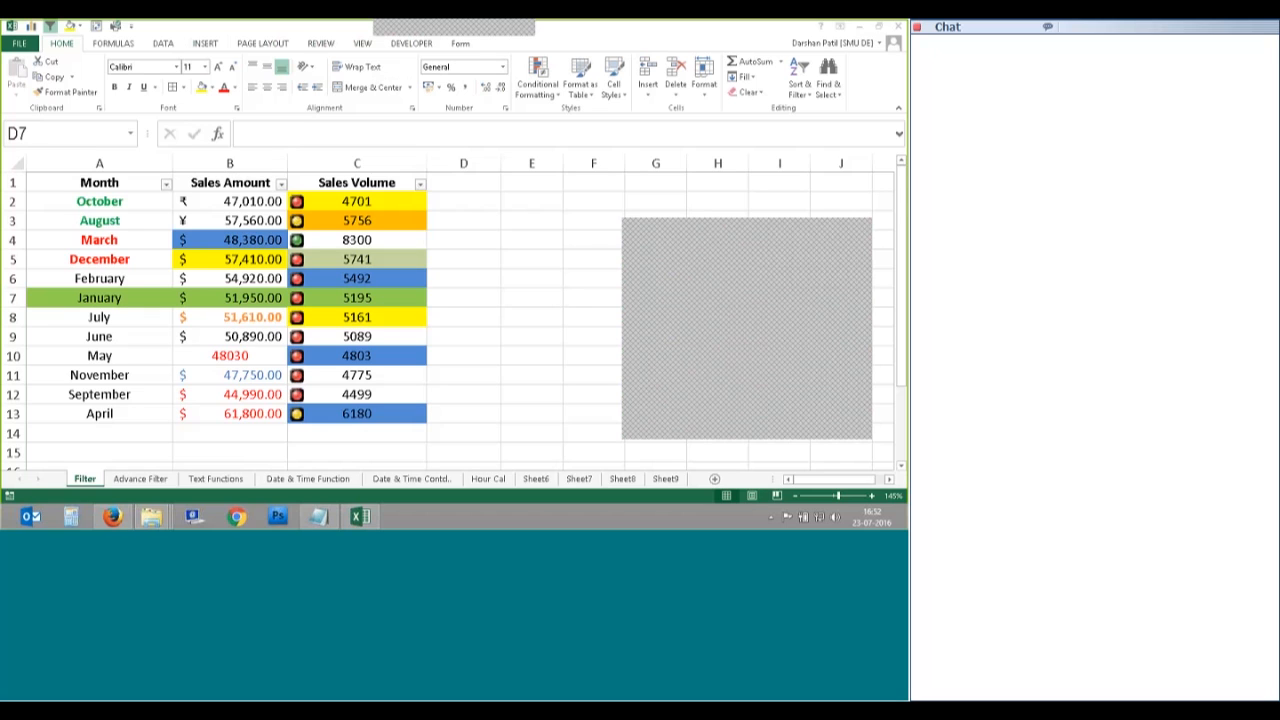
Step: Select the table A1:C13 and switch its filters off
key("ctrl+Home")
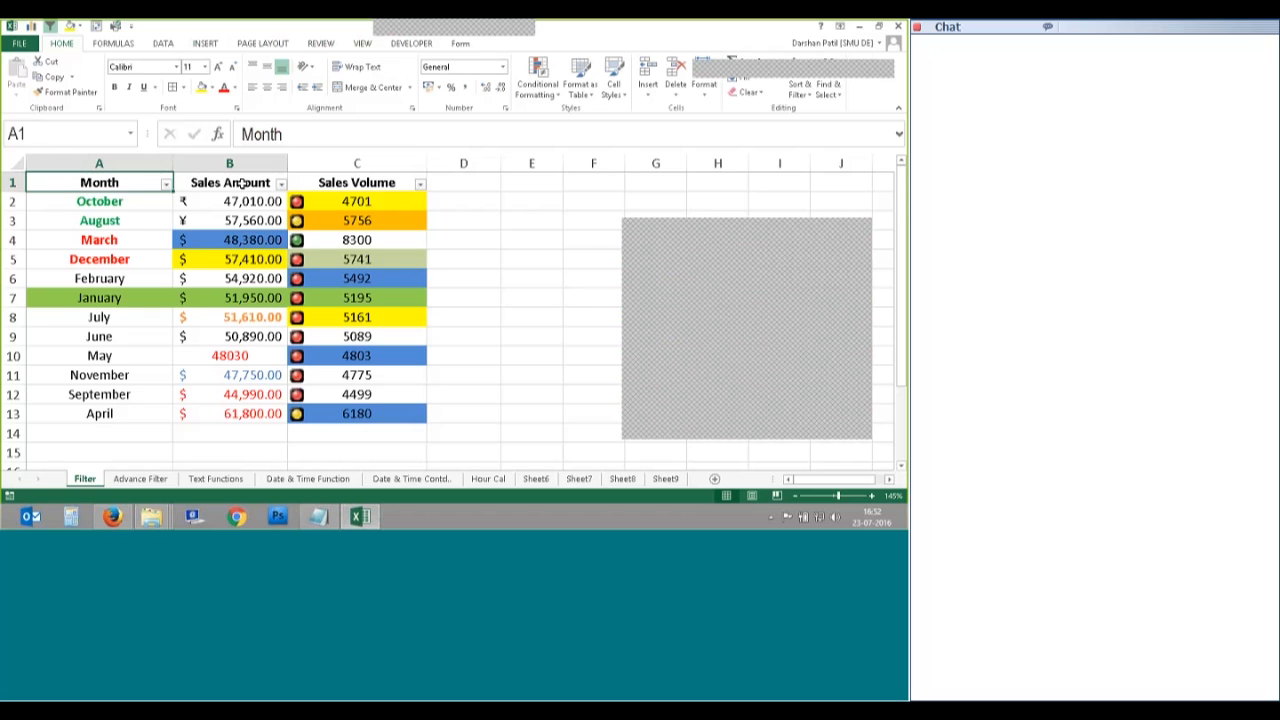
left_click(340, 336, "shift")
left_click(338, 408, "shift")
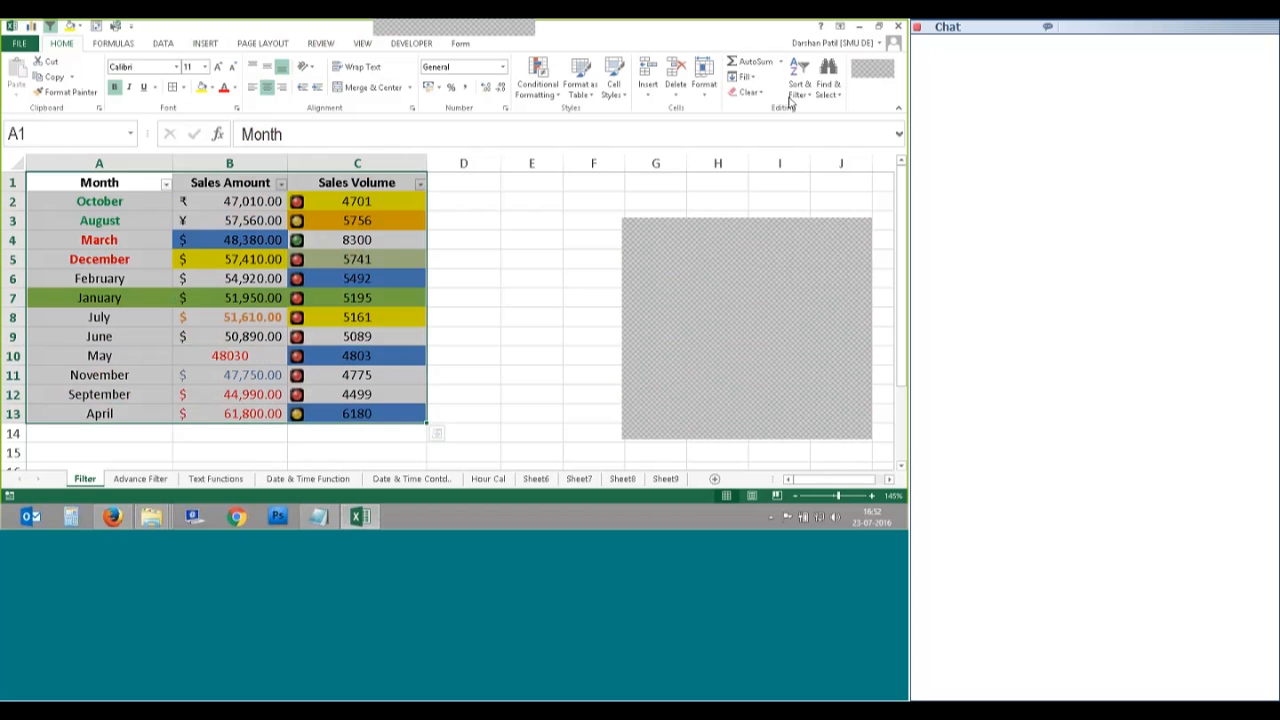
left_click(797, 88)
left_click(816, 158)
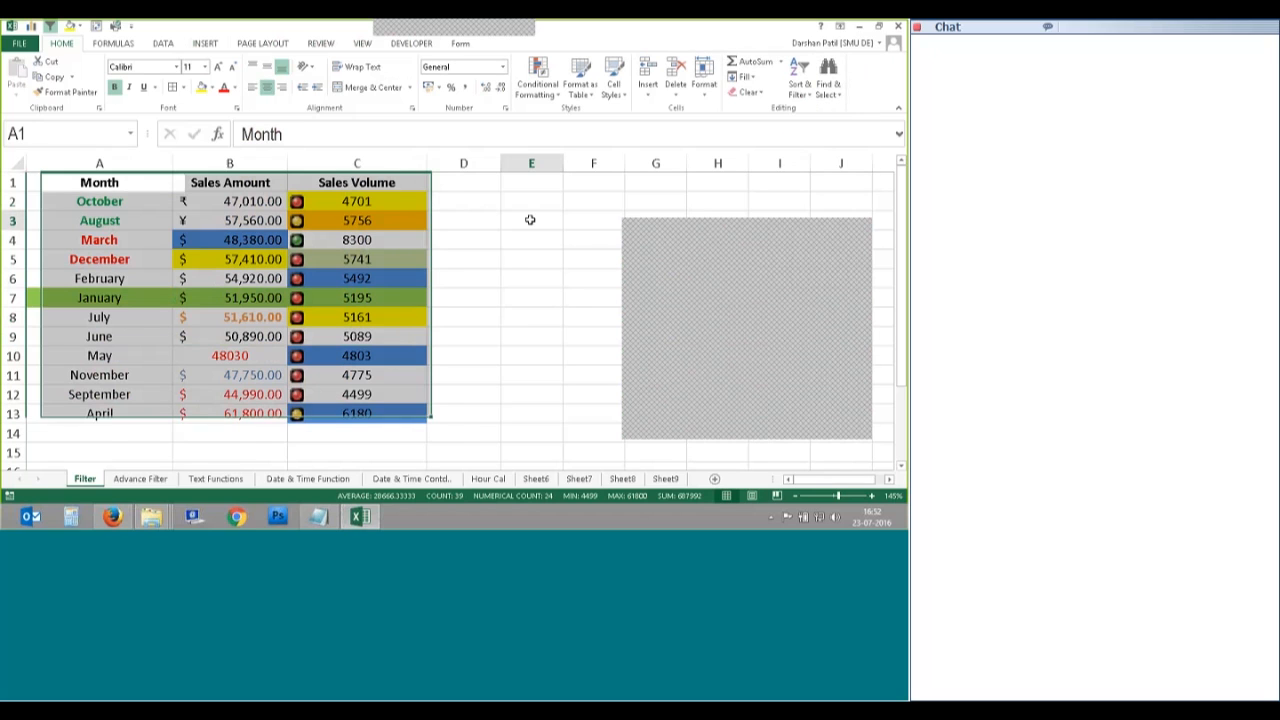
left_click(530, 219)
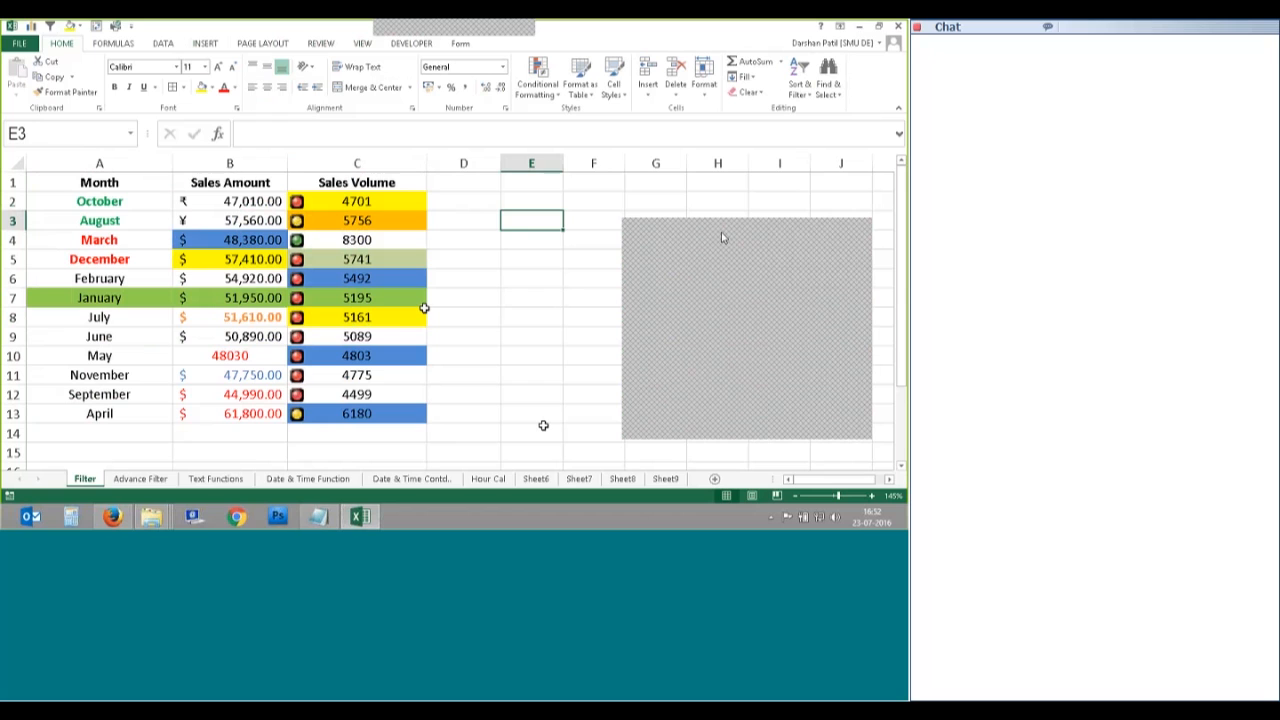
Step: Reapply filters to the whole table with Ctrl+Shift+L
left_click(129, 183)
key("ctrl+a")
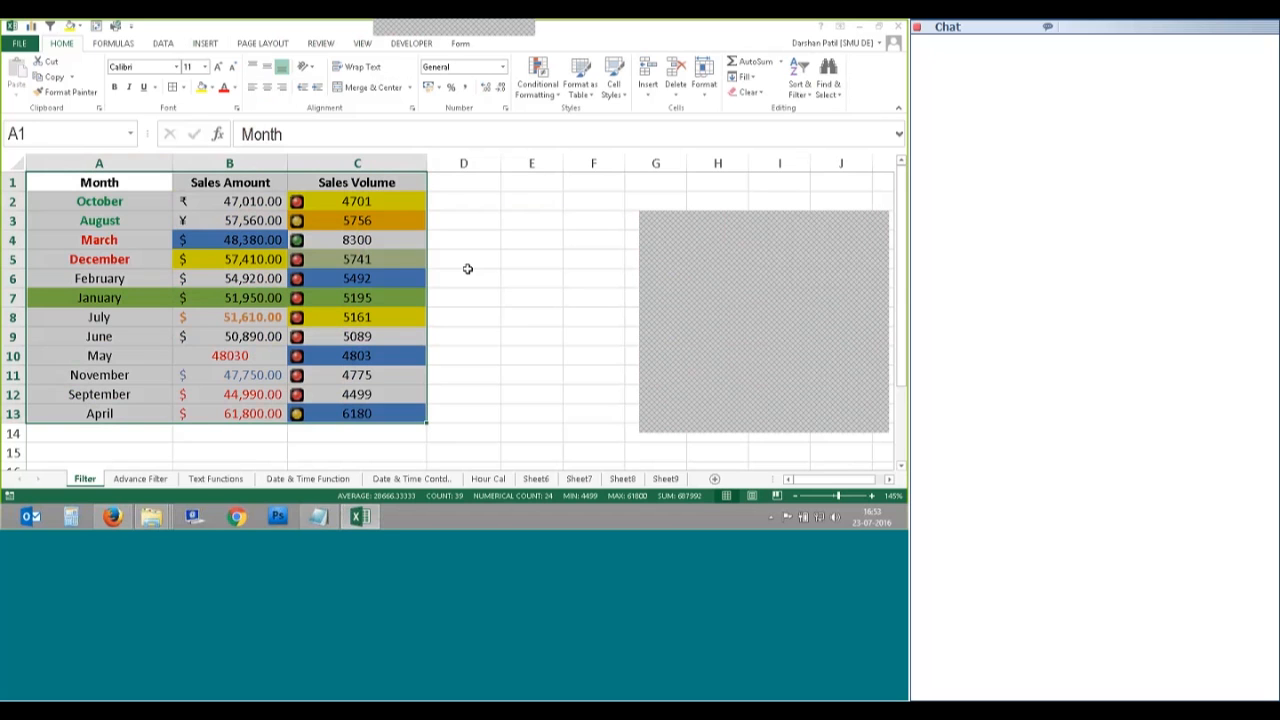
key("ctrl+shift+l")
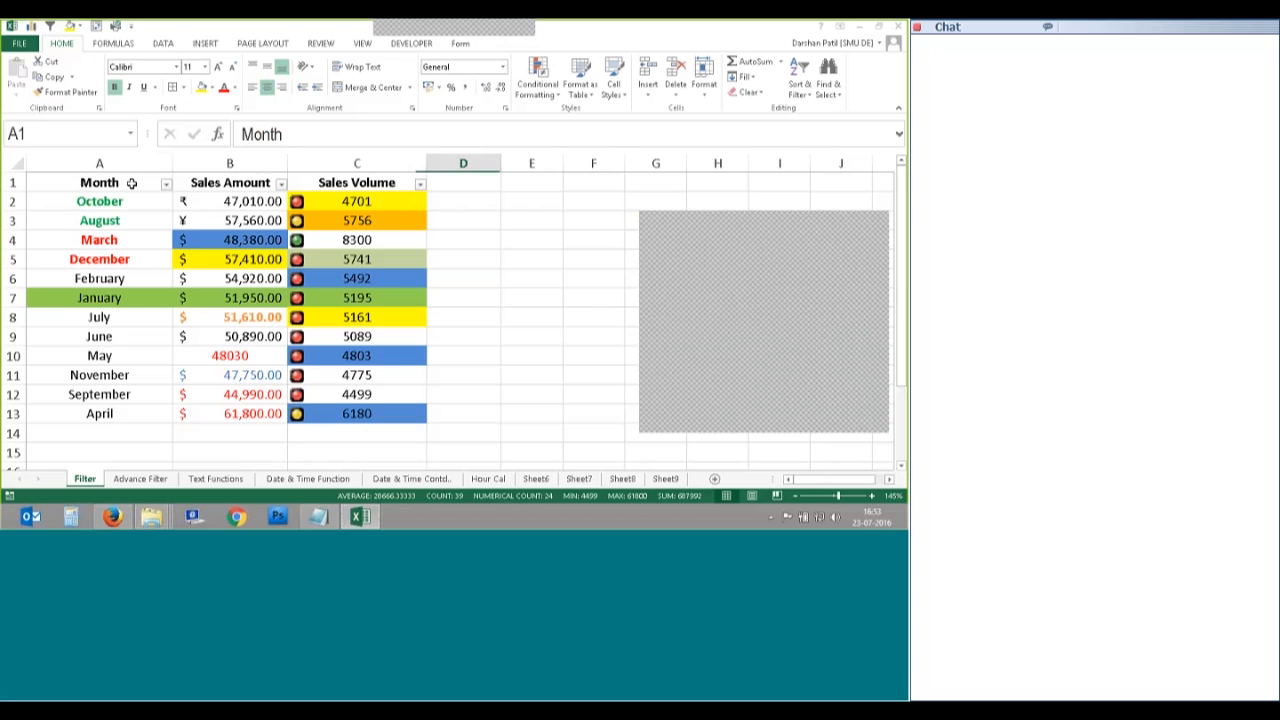
left_click(800, 84)
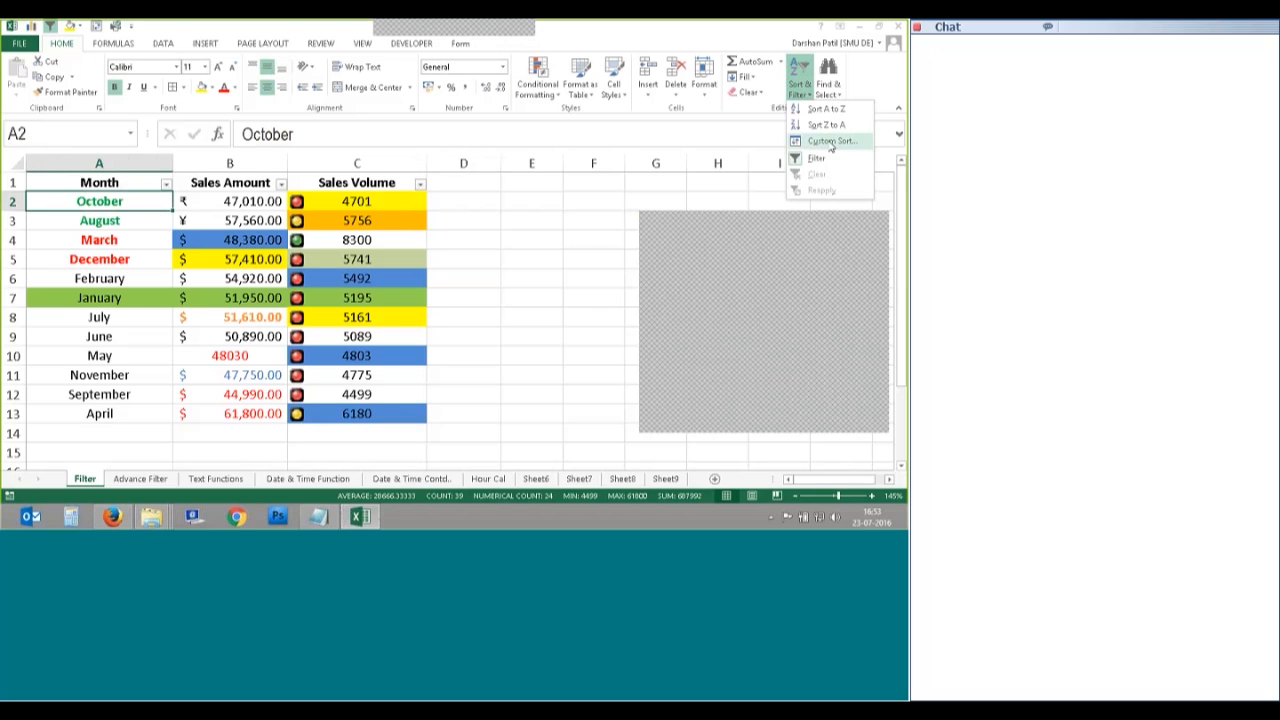
Step: Custom-sort the table by Month using the January, February, March… custom list
left_click(830, 141)
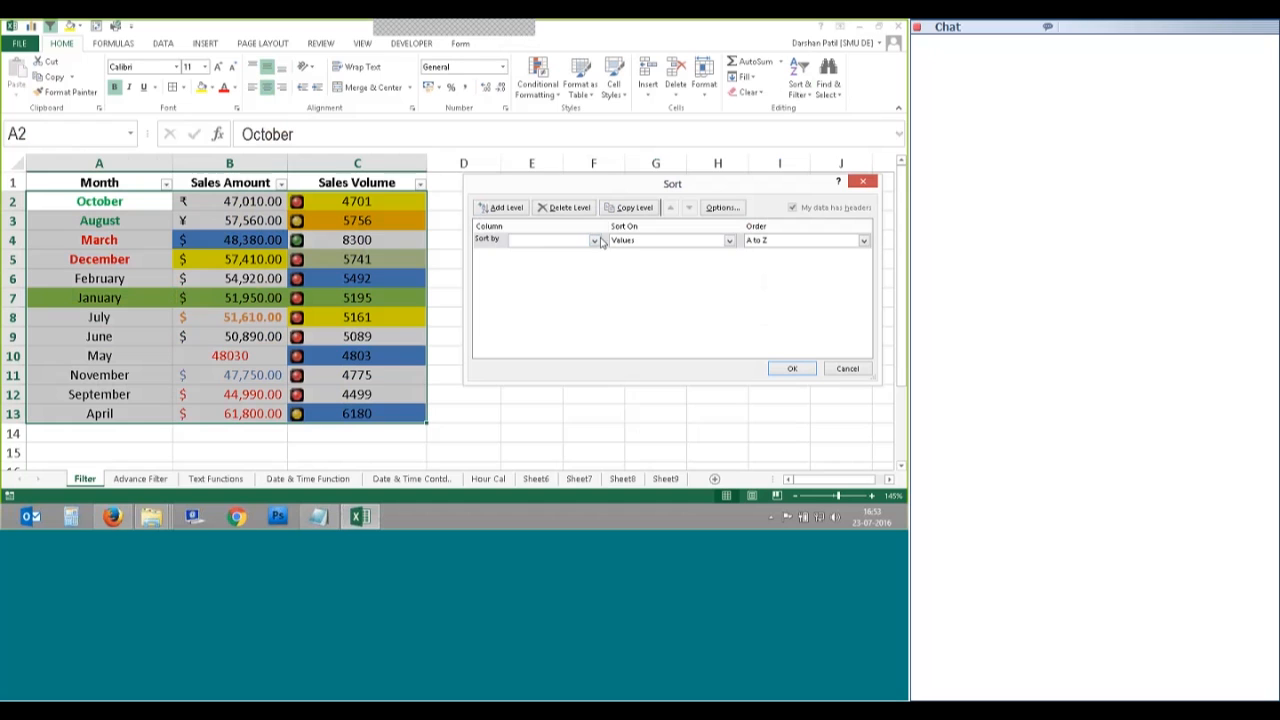
left_click(594, 241)
left_click(530, 252)
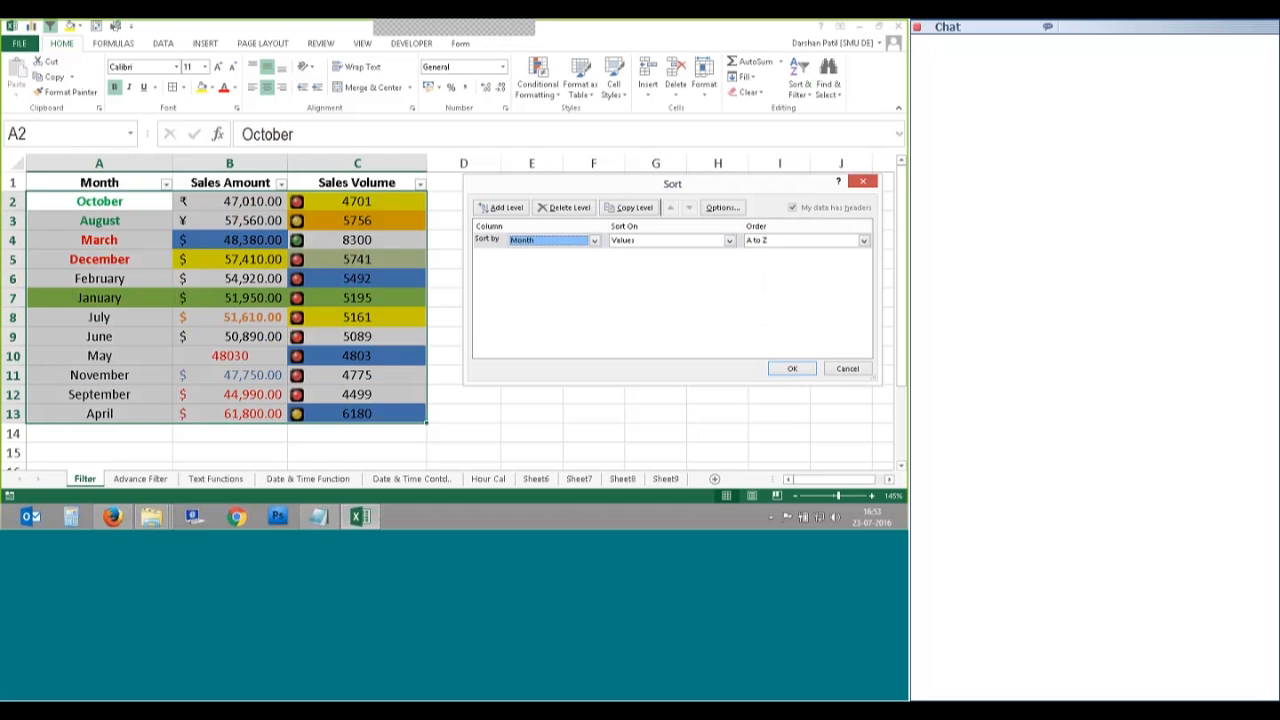
left_click(804, 241)
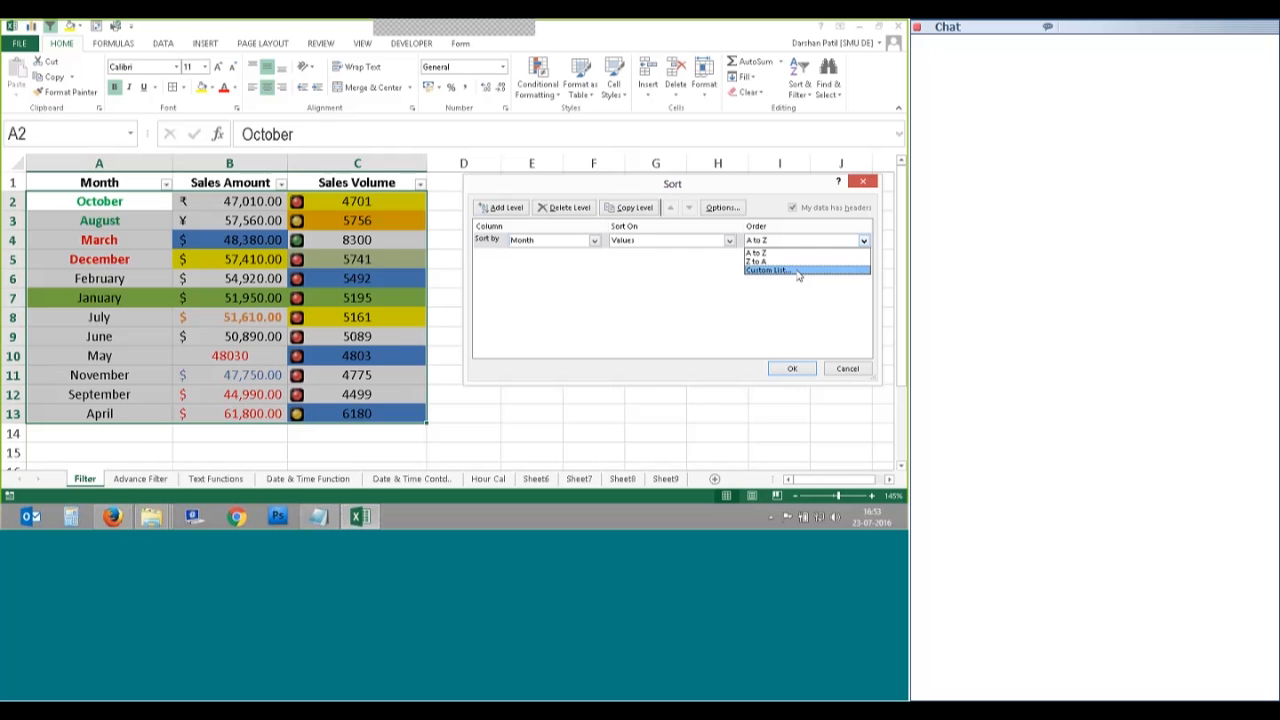
left_click(799, 271)
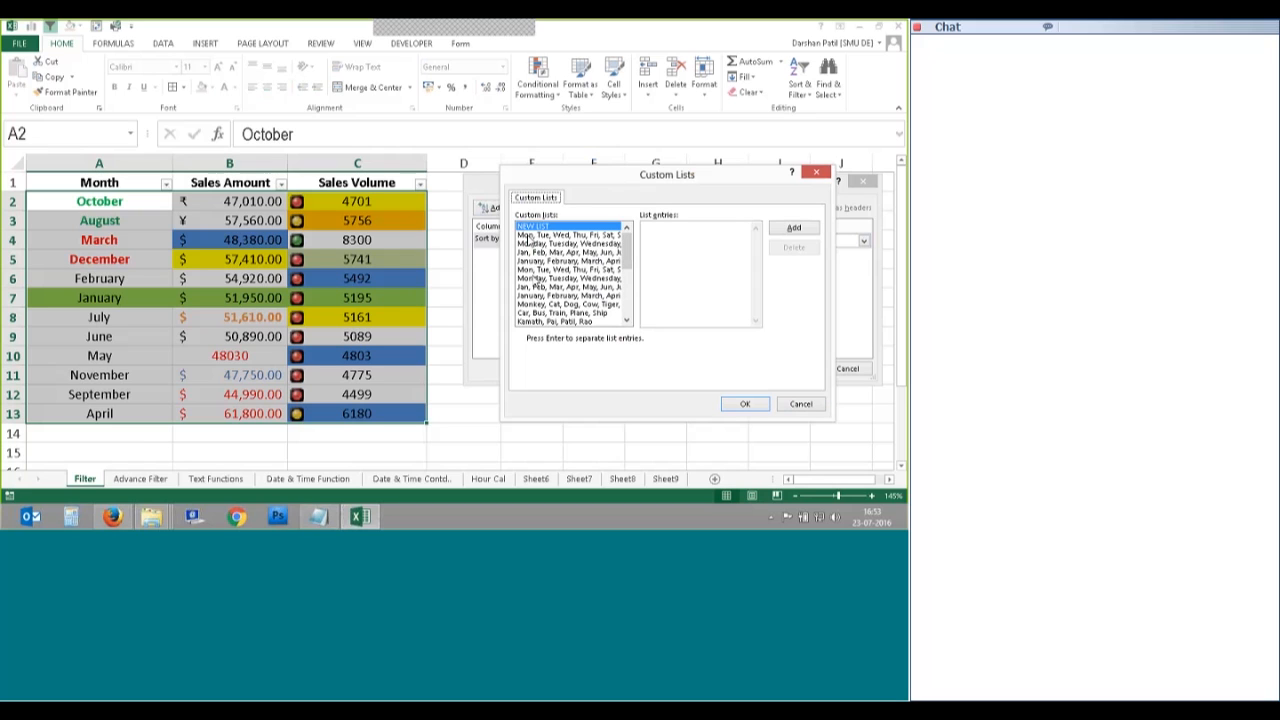
left_click(548, 262)
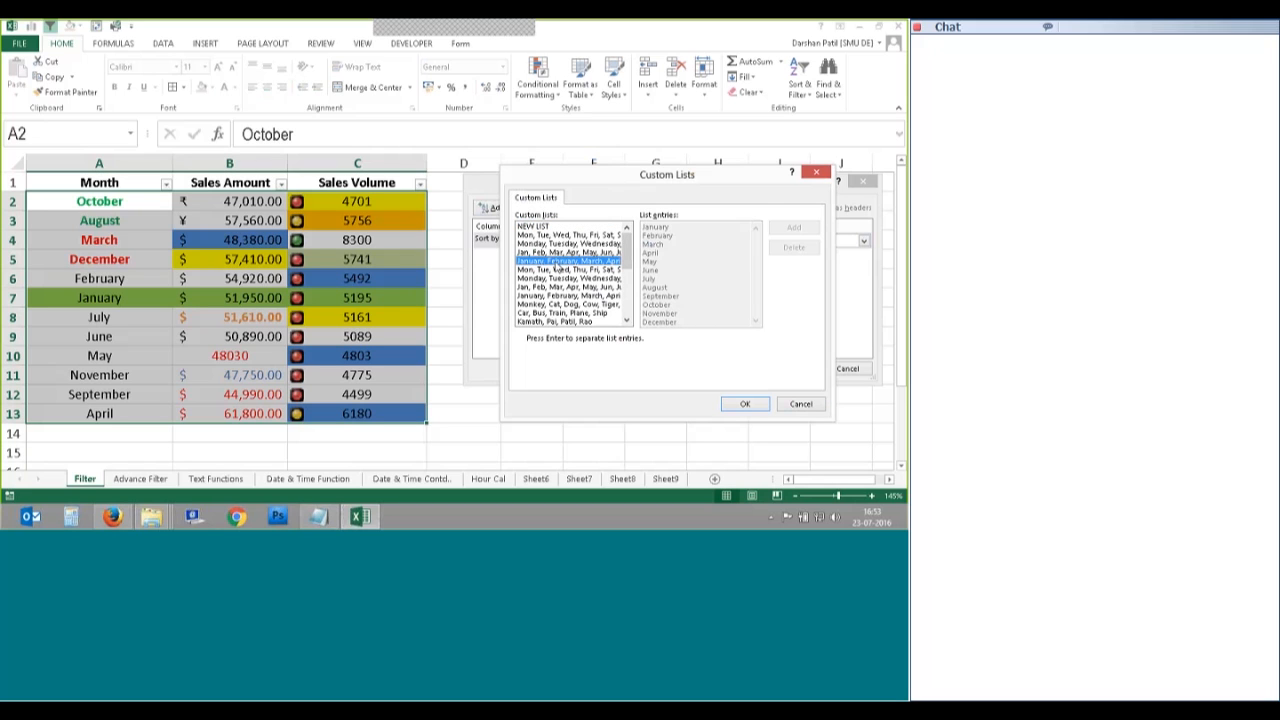
left_click(545, 270)
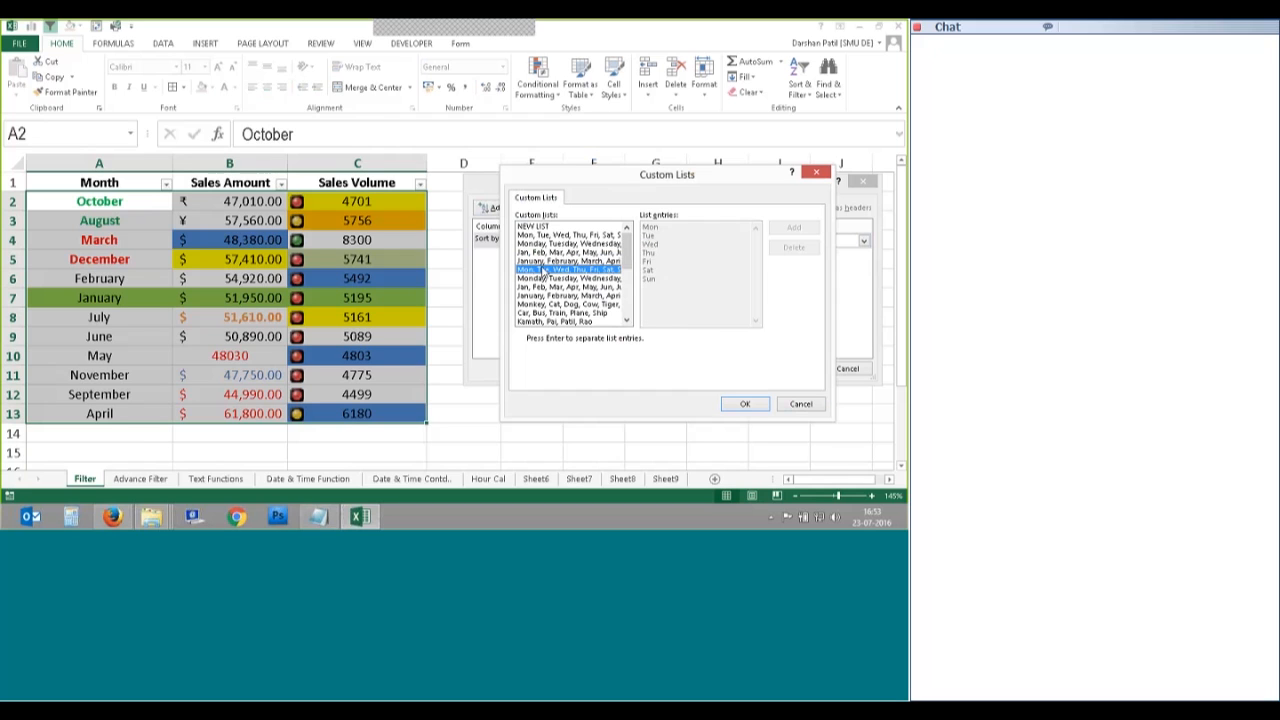
key("Up")
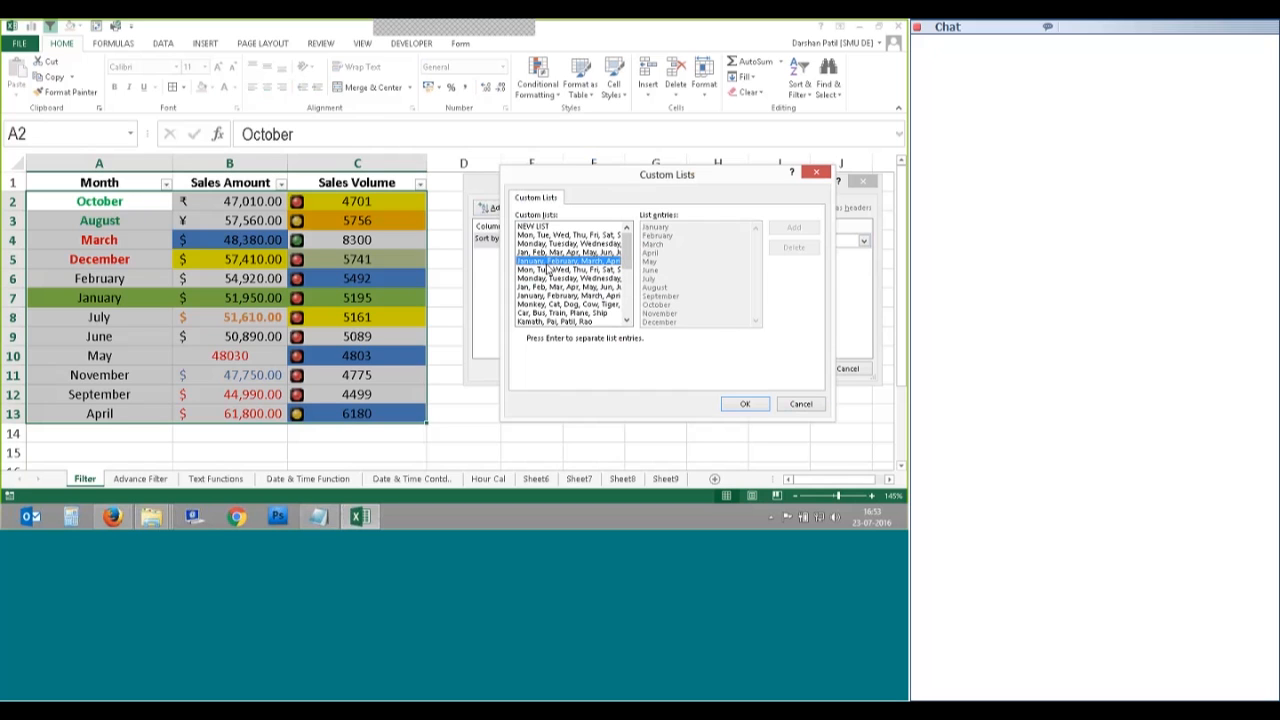
left_click(745, 404)
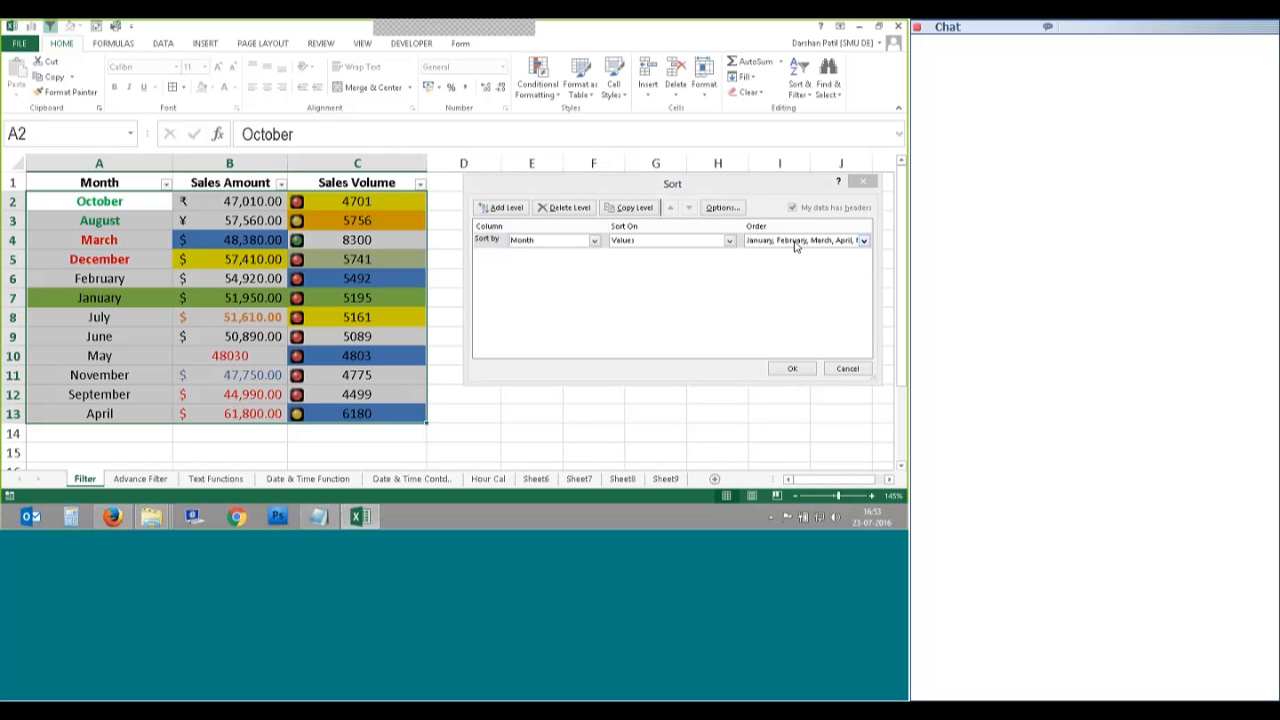
left_click(792, 368)
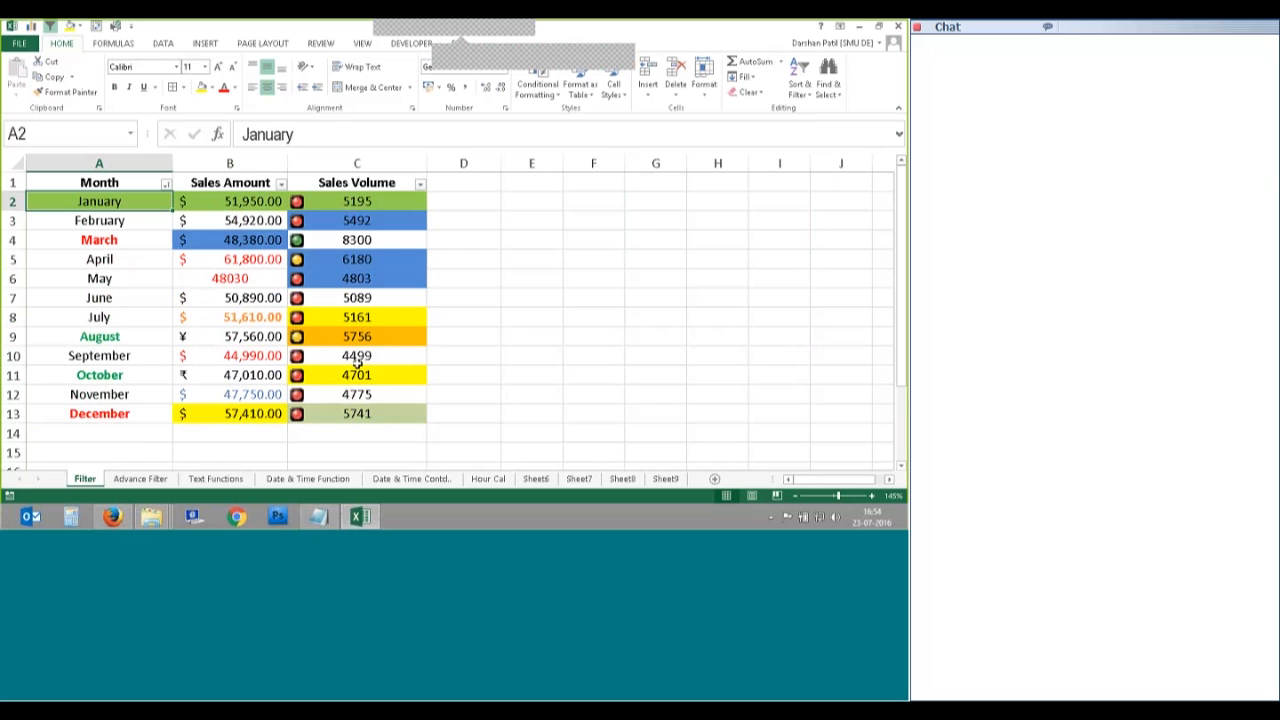
Step: Undo the earlier month sort and set Month as the Custom Sort column
key("ctrl+z")
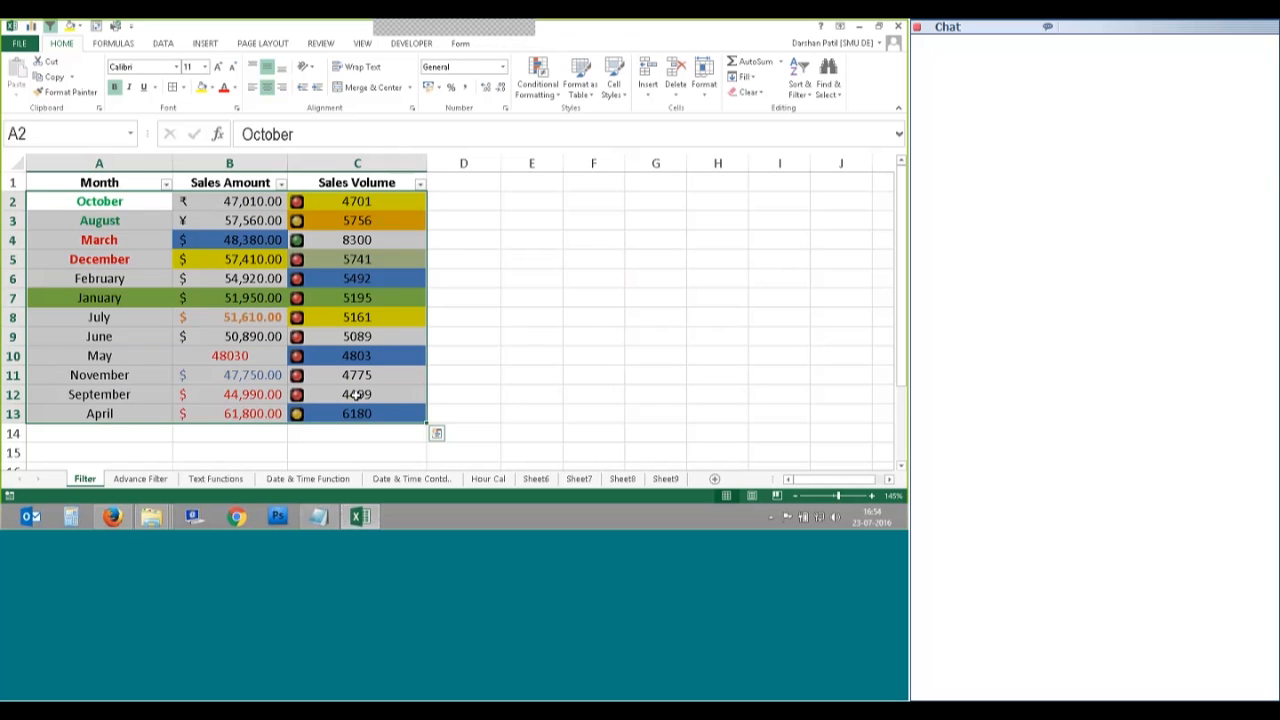
left_click(463, 317)
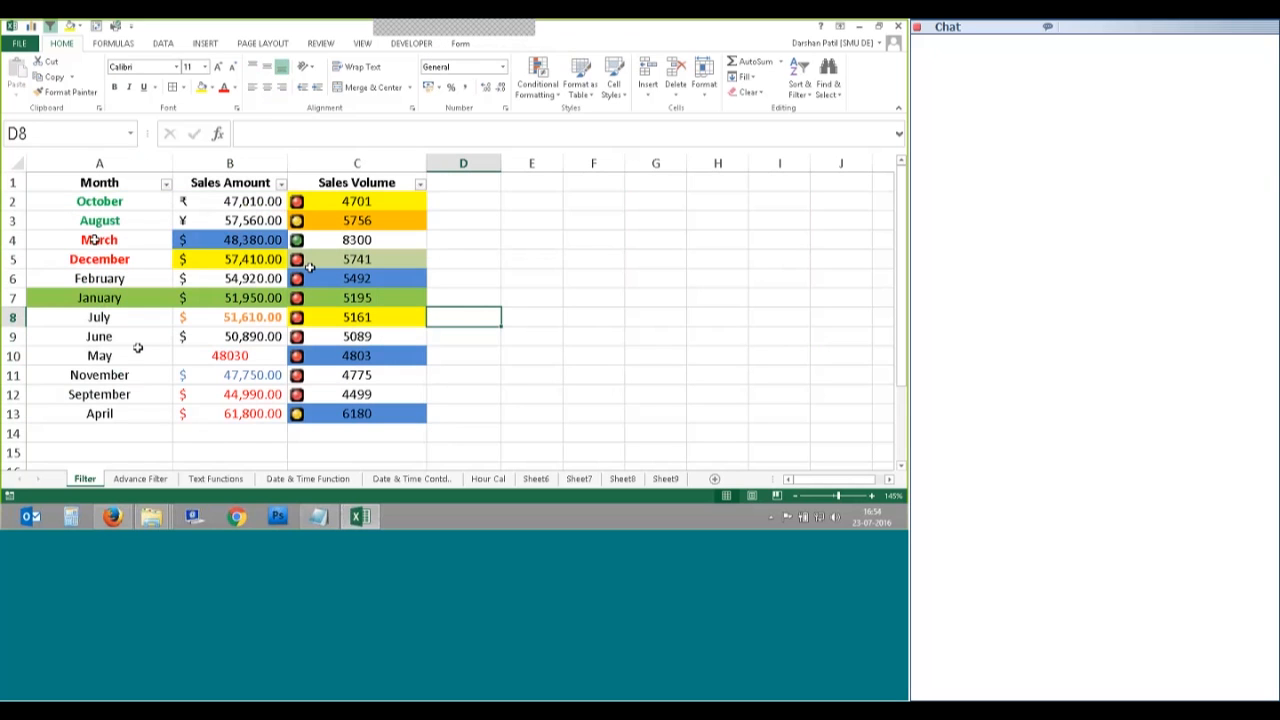
left_click(99, 202)
left_click(803, 90)
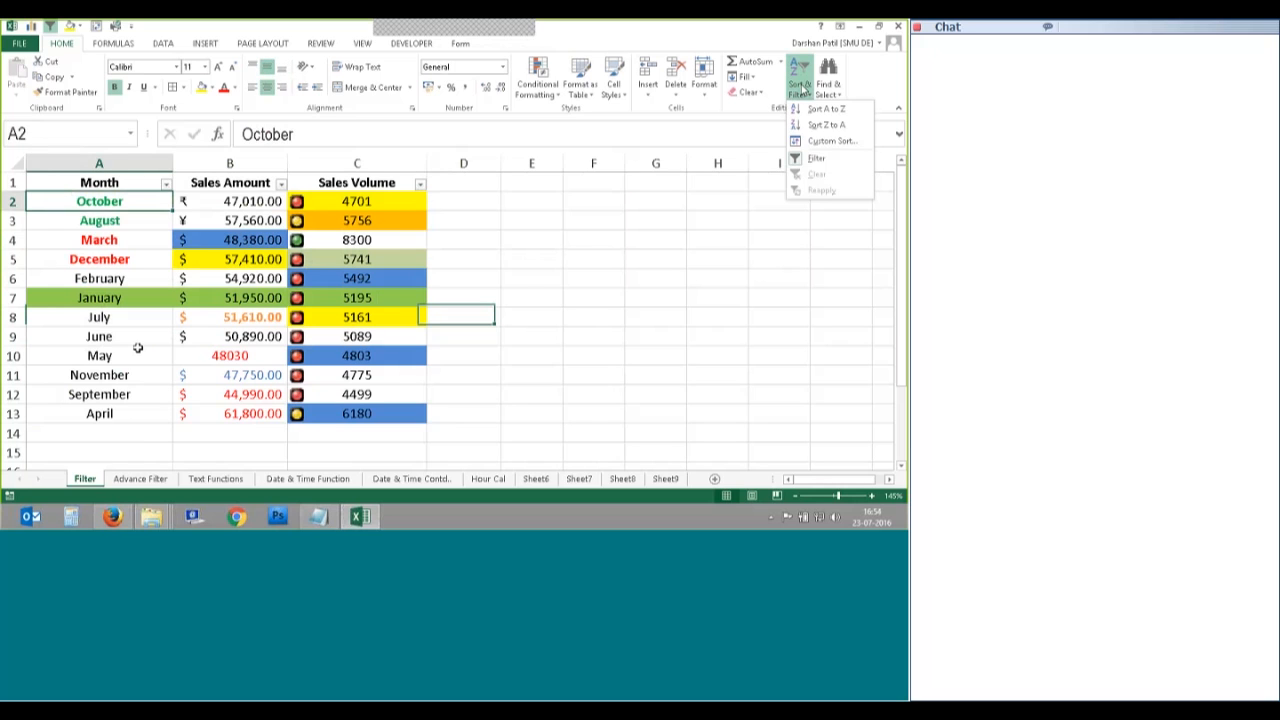
left_click(831, 140)
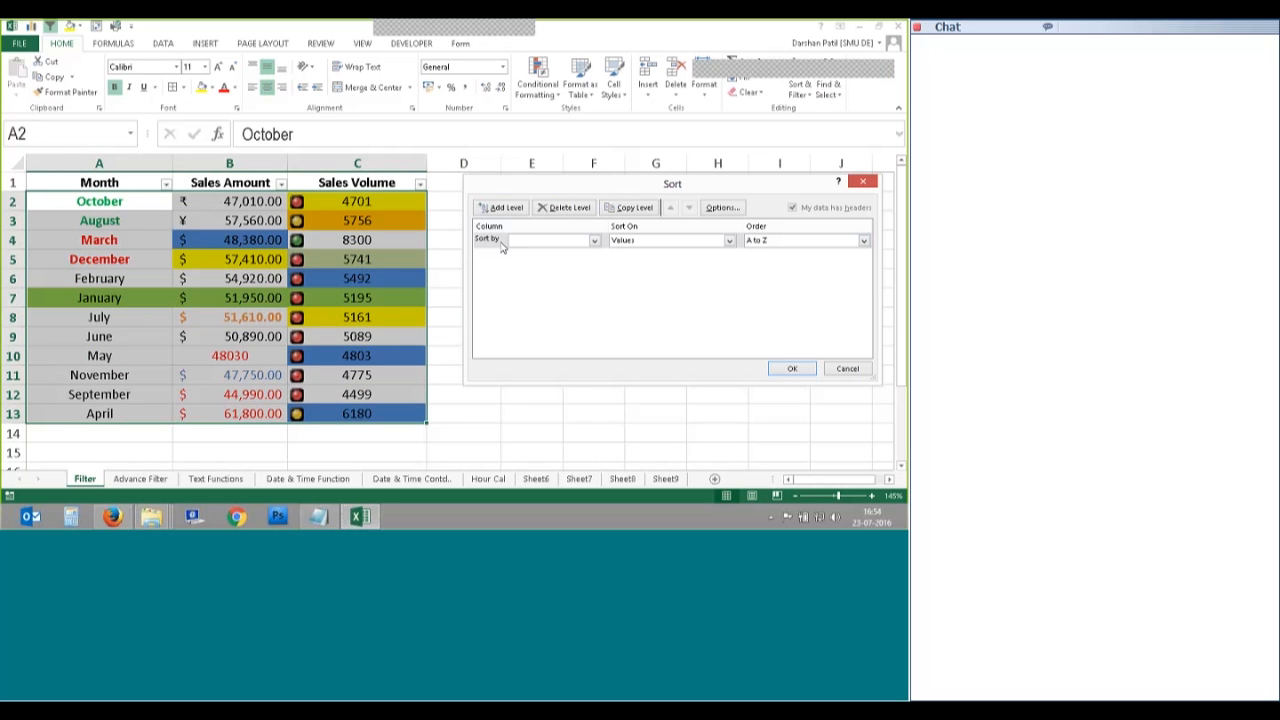
left_click(594, 241)
left_click(540, 252)
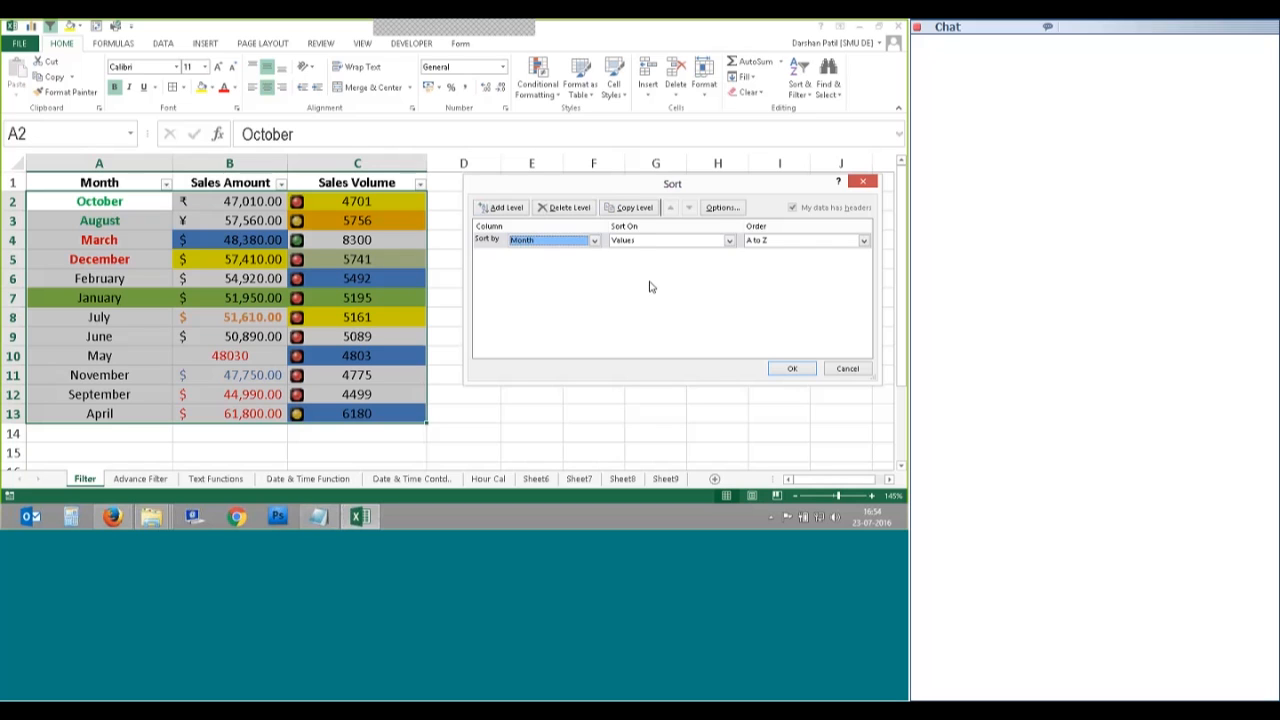
Step: Sort on cell values in the January–December custom list order and apply it
left_click(729, 241)
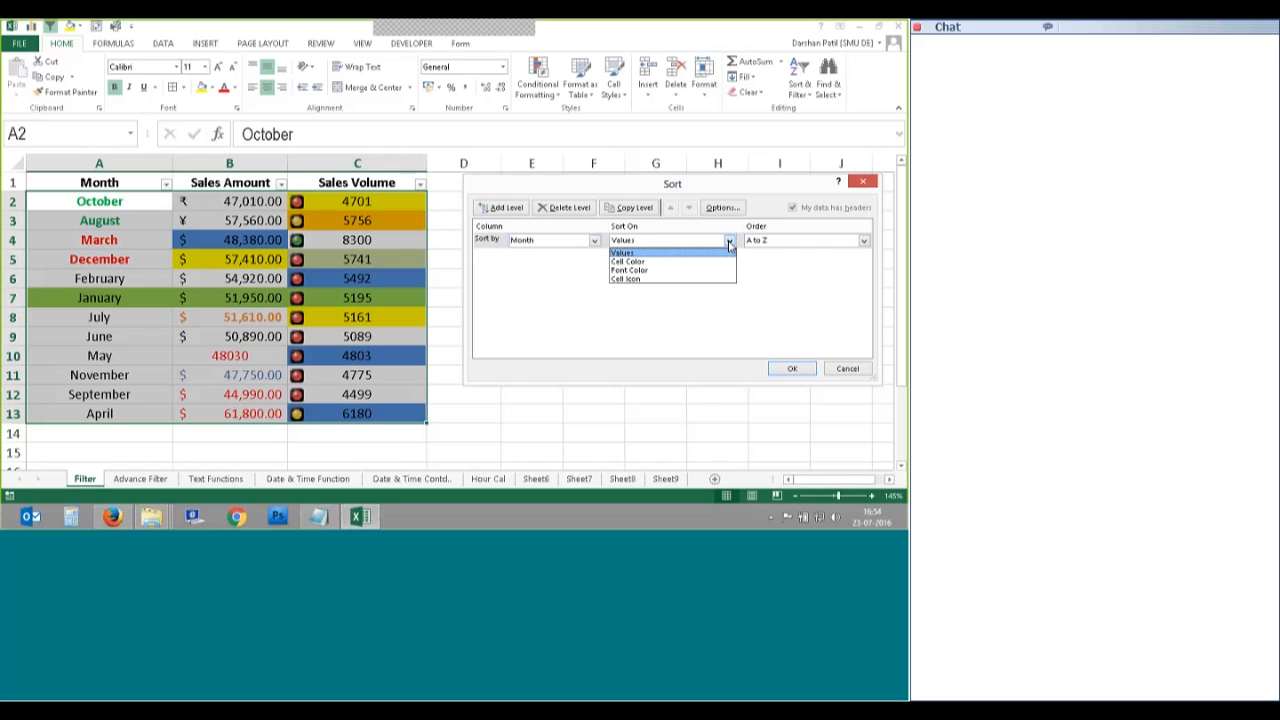
left_click(674, 254)
left_click(864, 241)
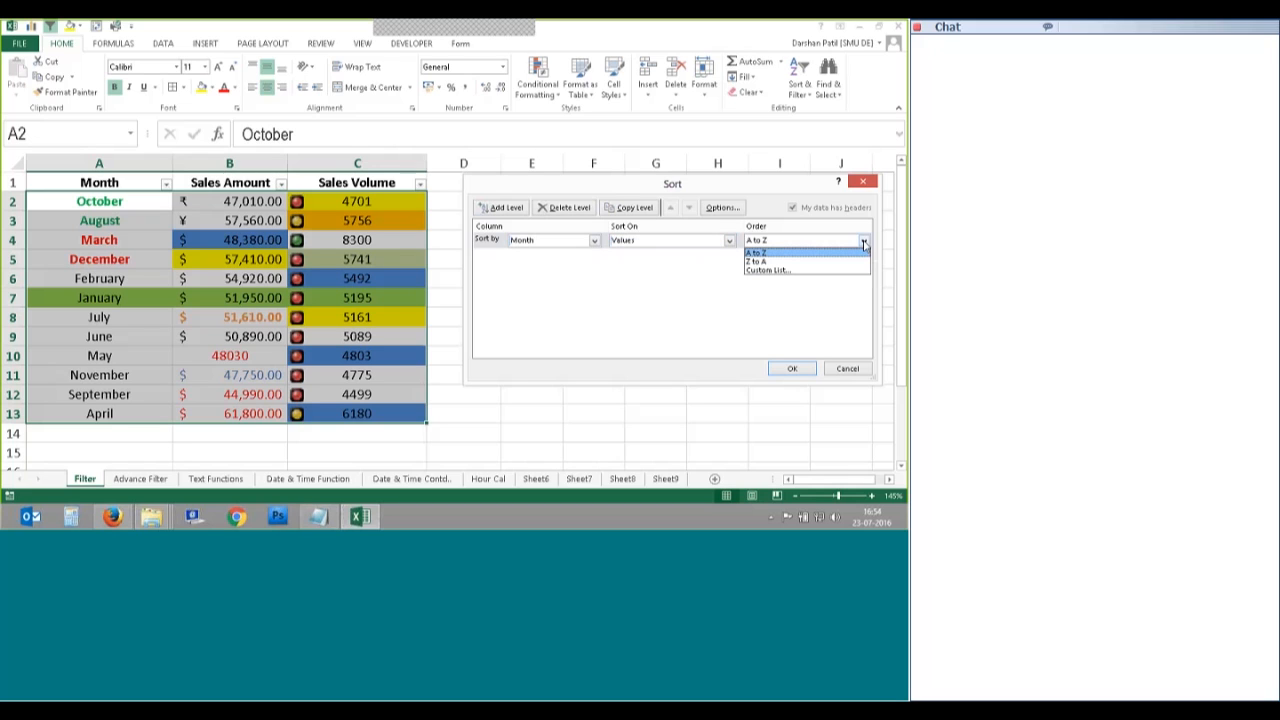
left_click(780, 272)
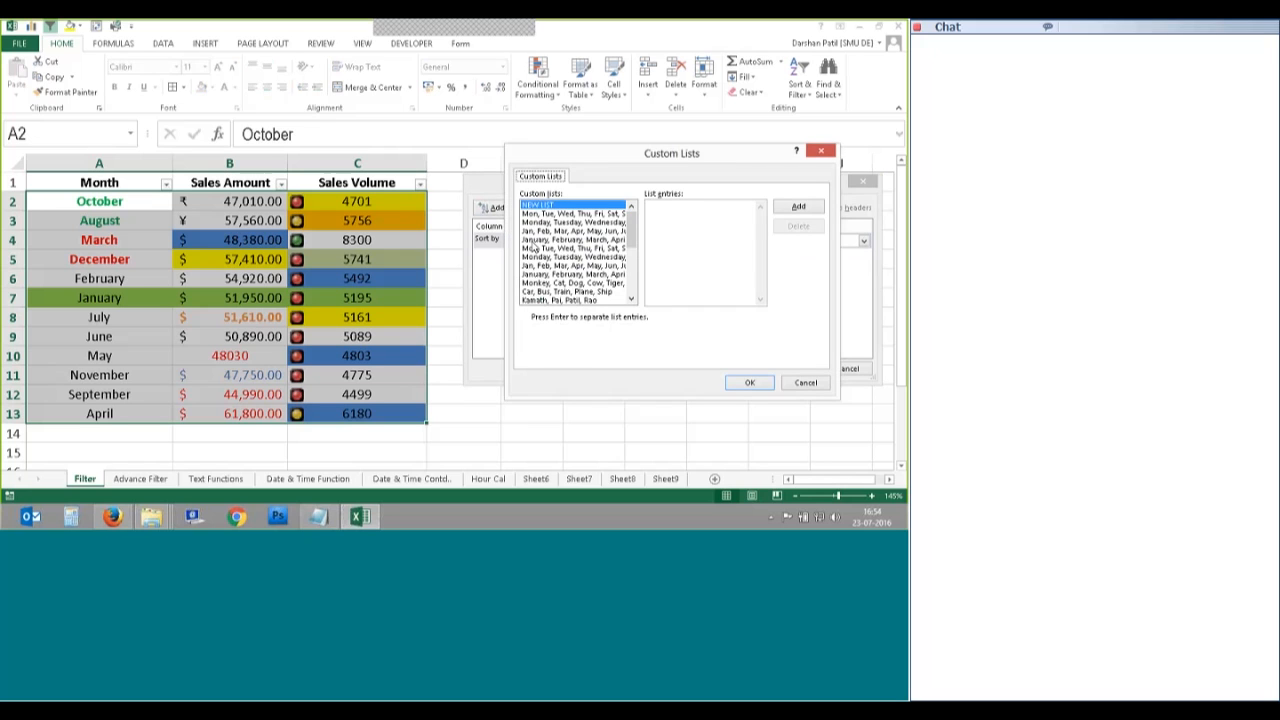
left_click(534, 241)
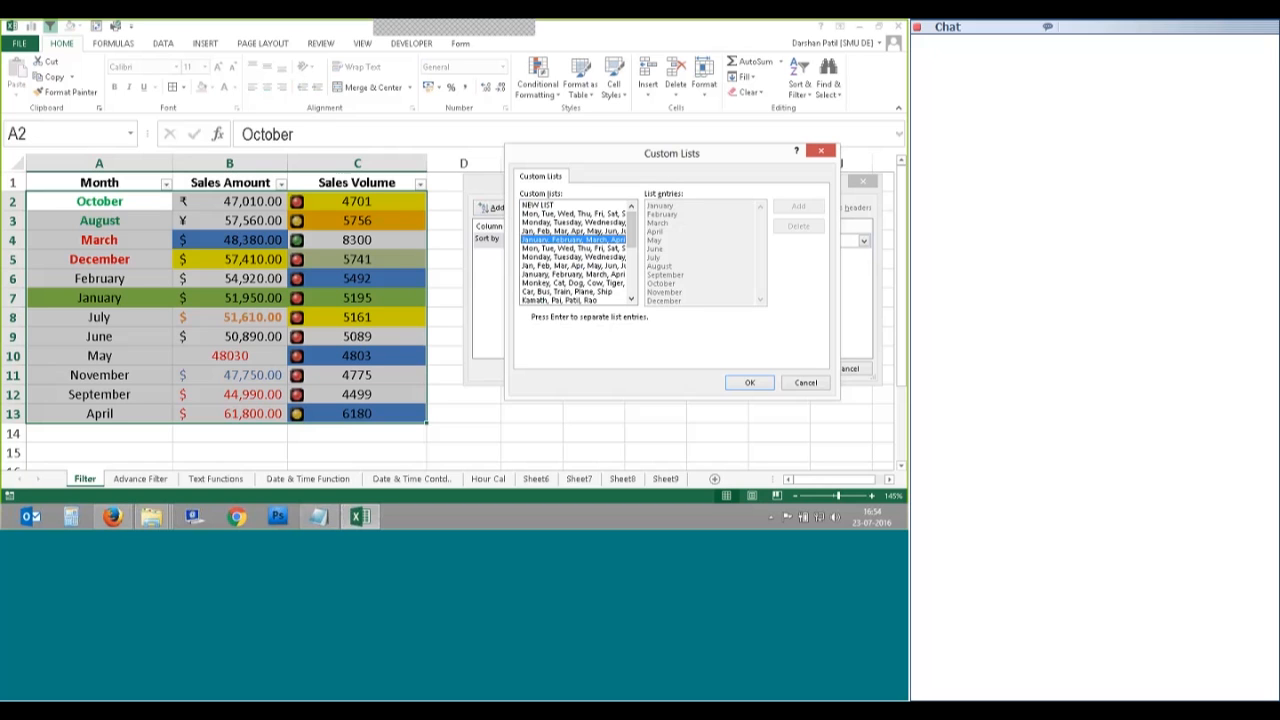
left_click(755, 384)
left_click(792, 368)
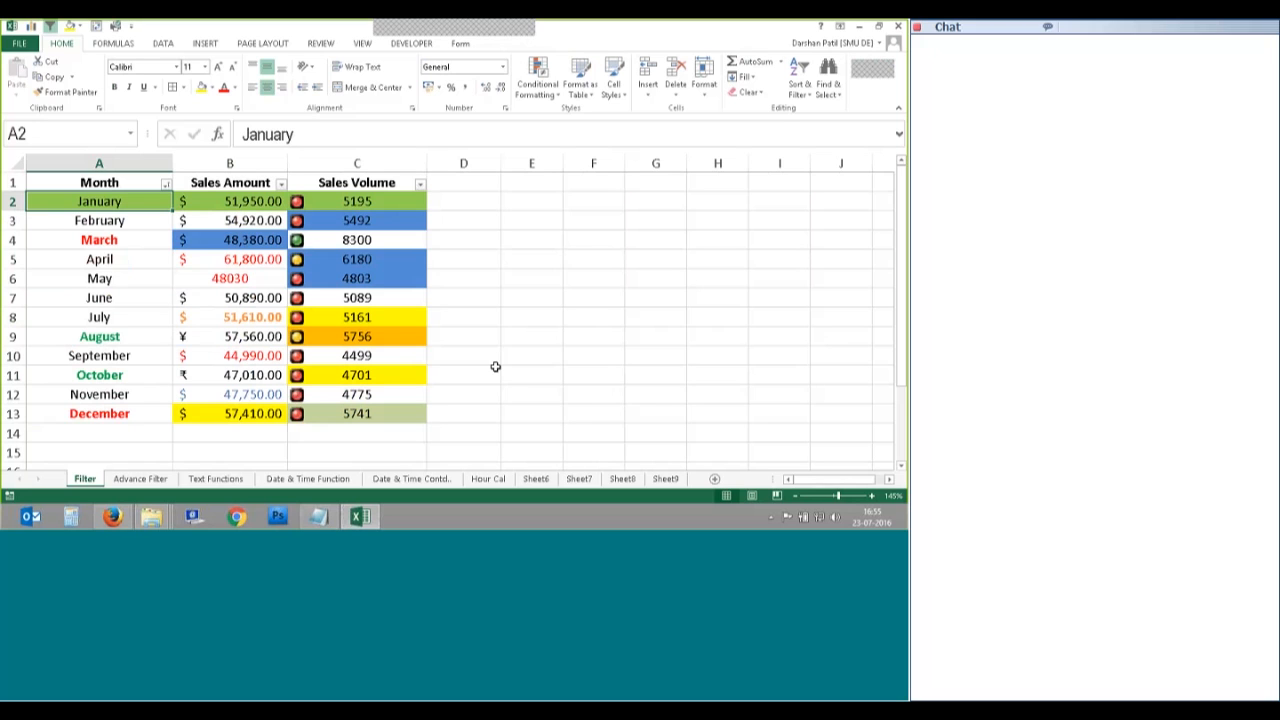
Step: Turn off the filter on the table A1:C13
left_click(99, 163)
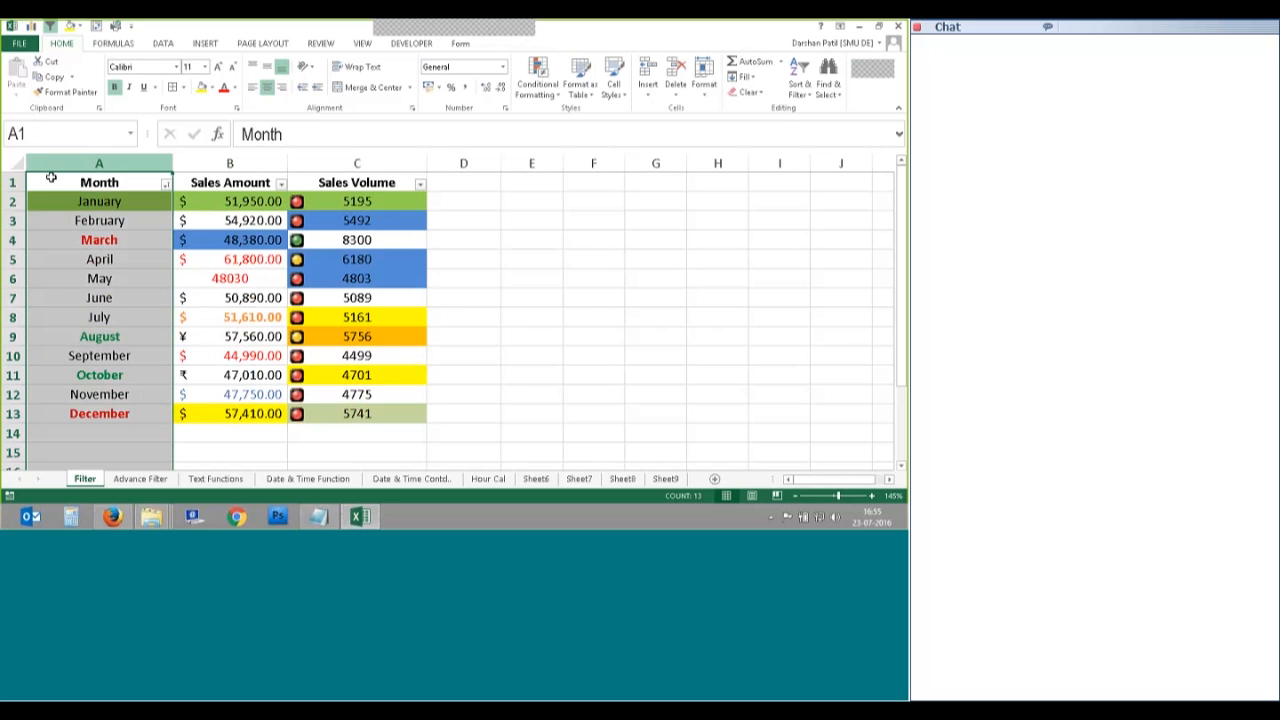
left_click_drag(240, 185, 356, 416)
left_click(800, 78)
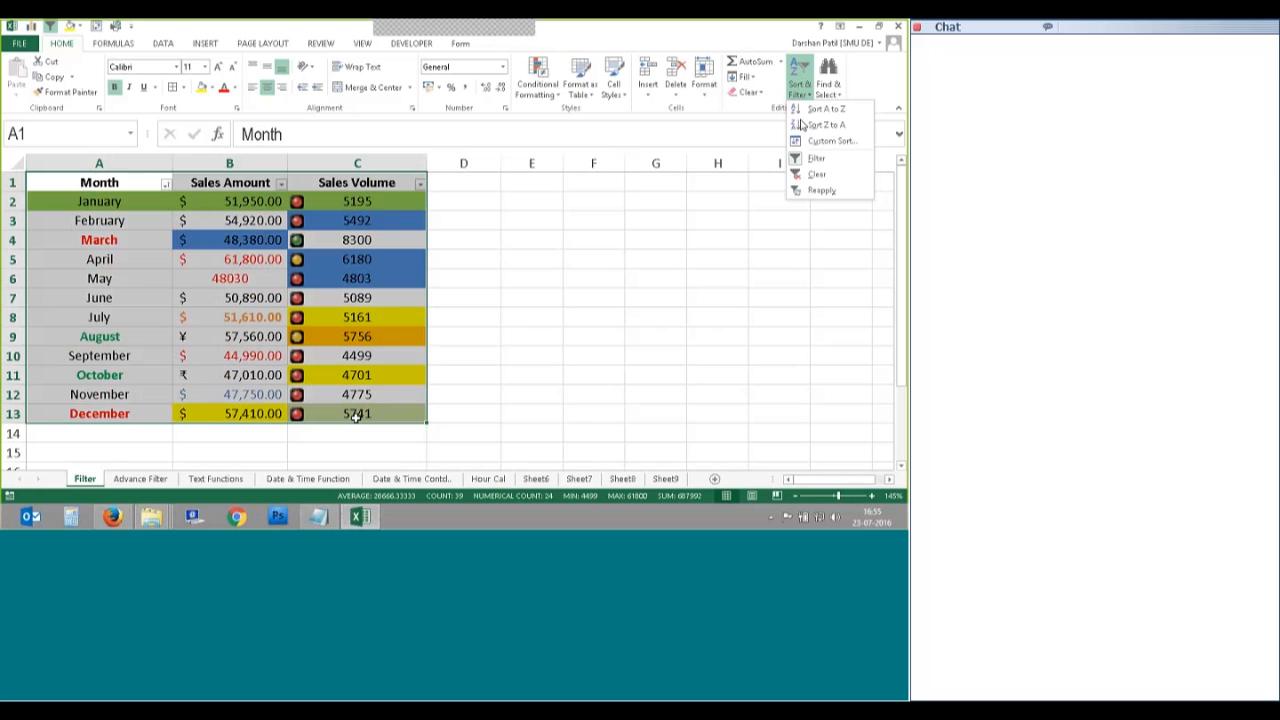
left_click(794, 172)
left_click(642, 253)
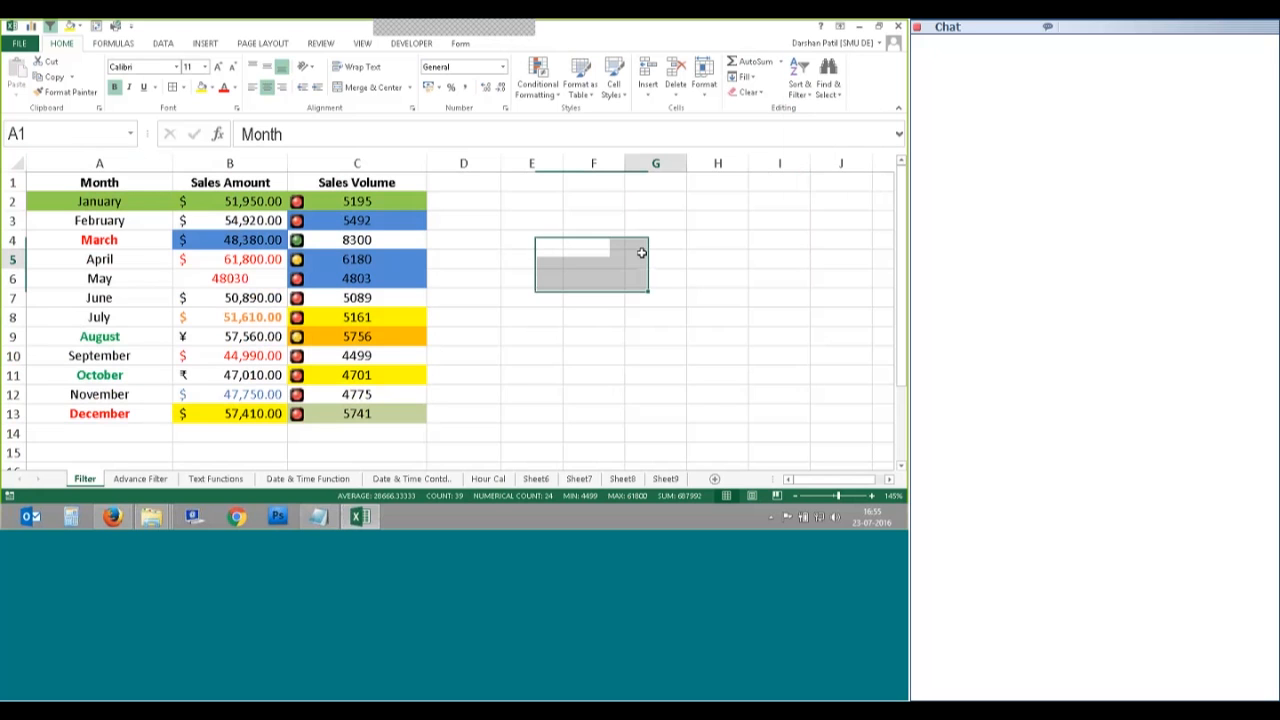
Step: Insert a new column A and enter the header 'S.No.' in A1
right_click(32, 163)
left_click(63, 251)
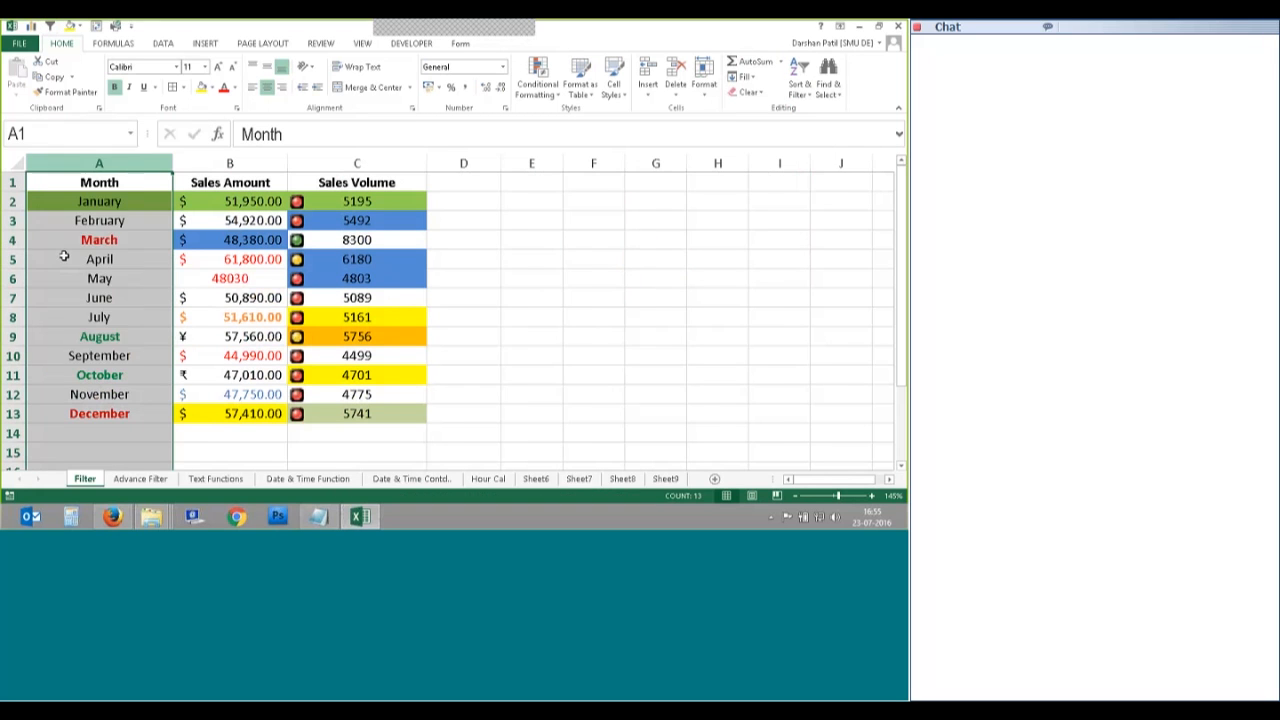
left_click(43, 189)
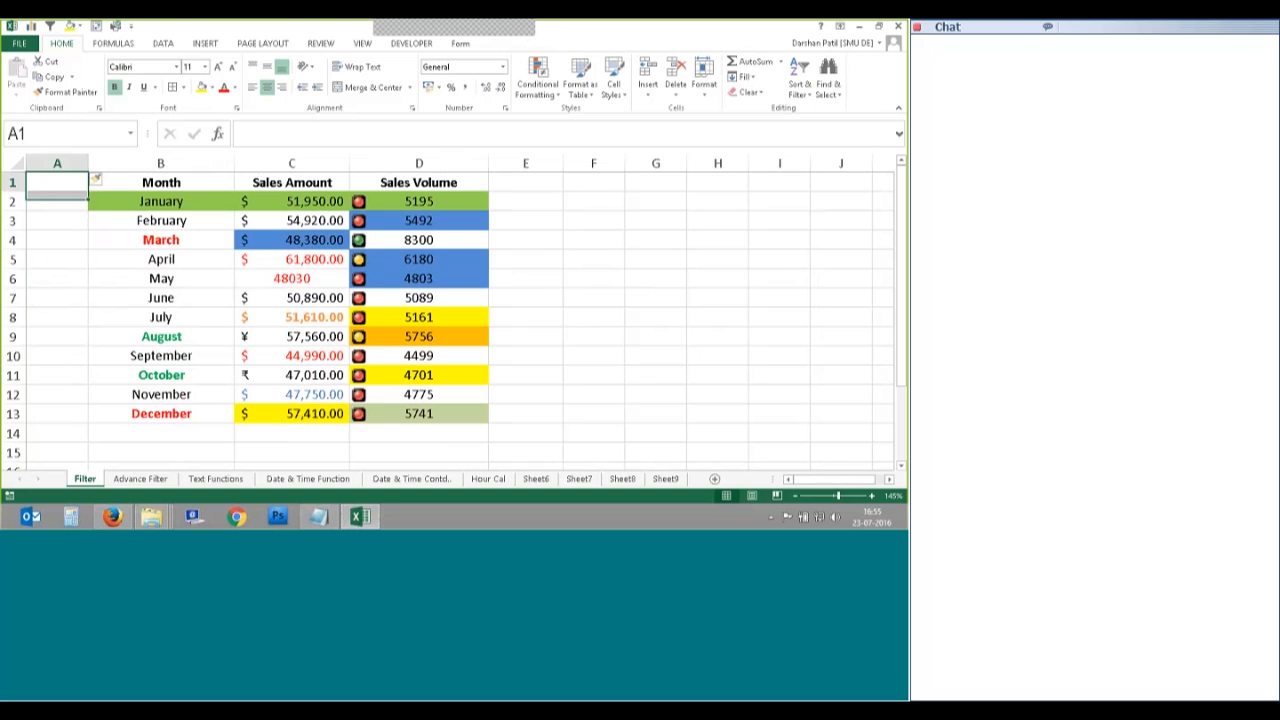
double_click(56, 181)
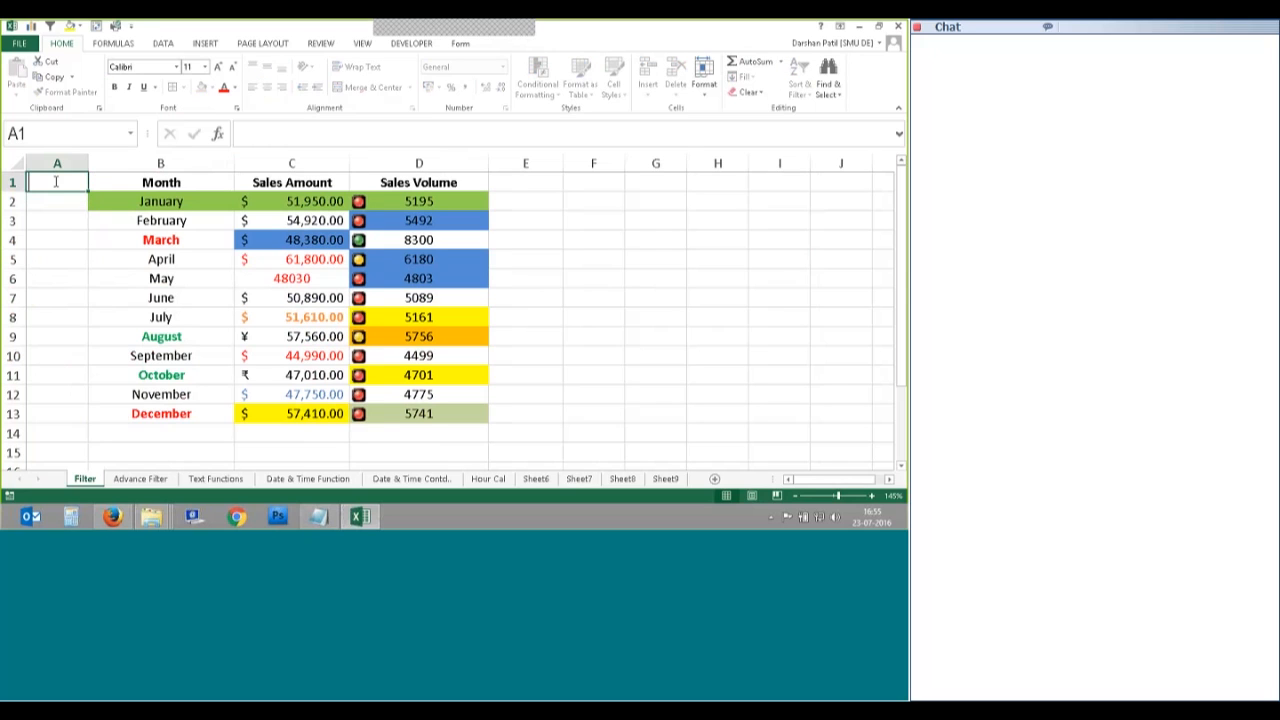
type("S.N")
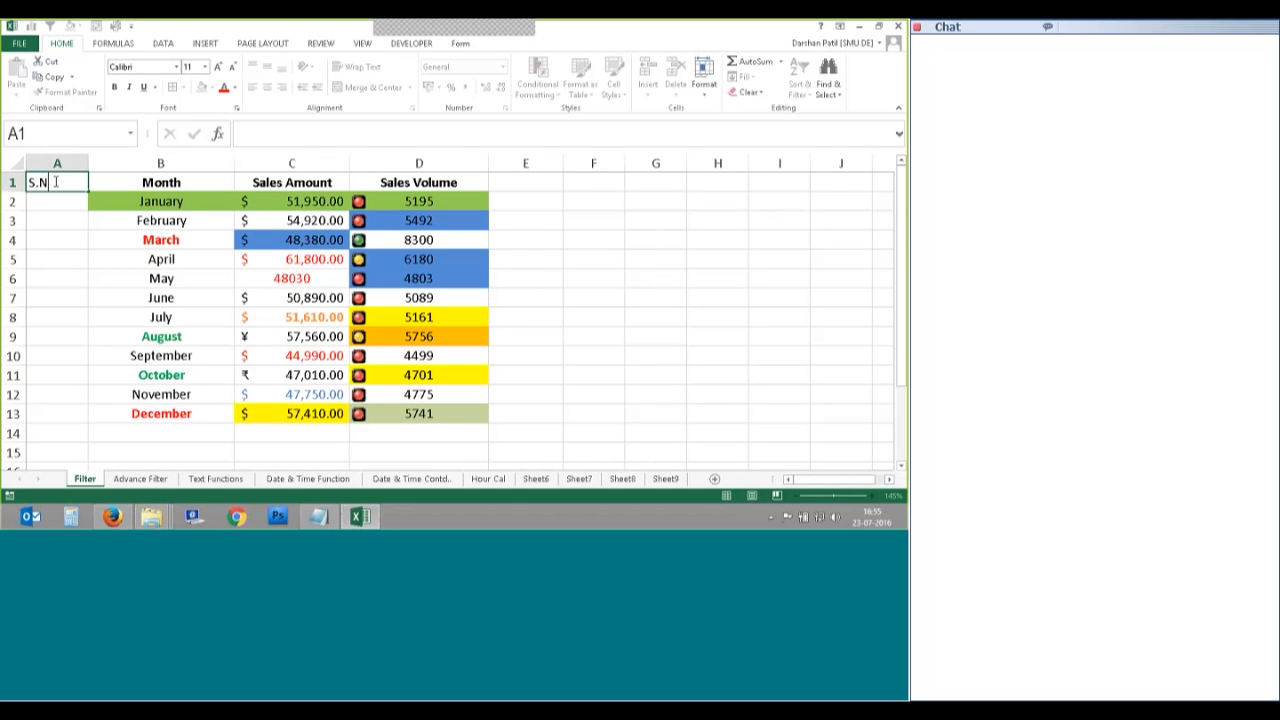
type("o.")
key("Return")
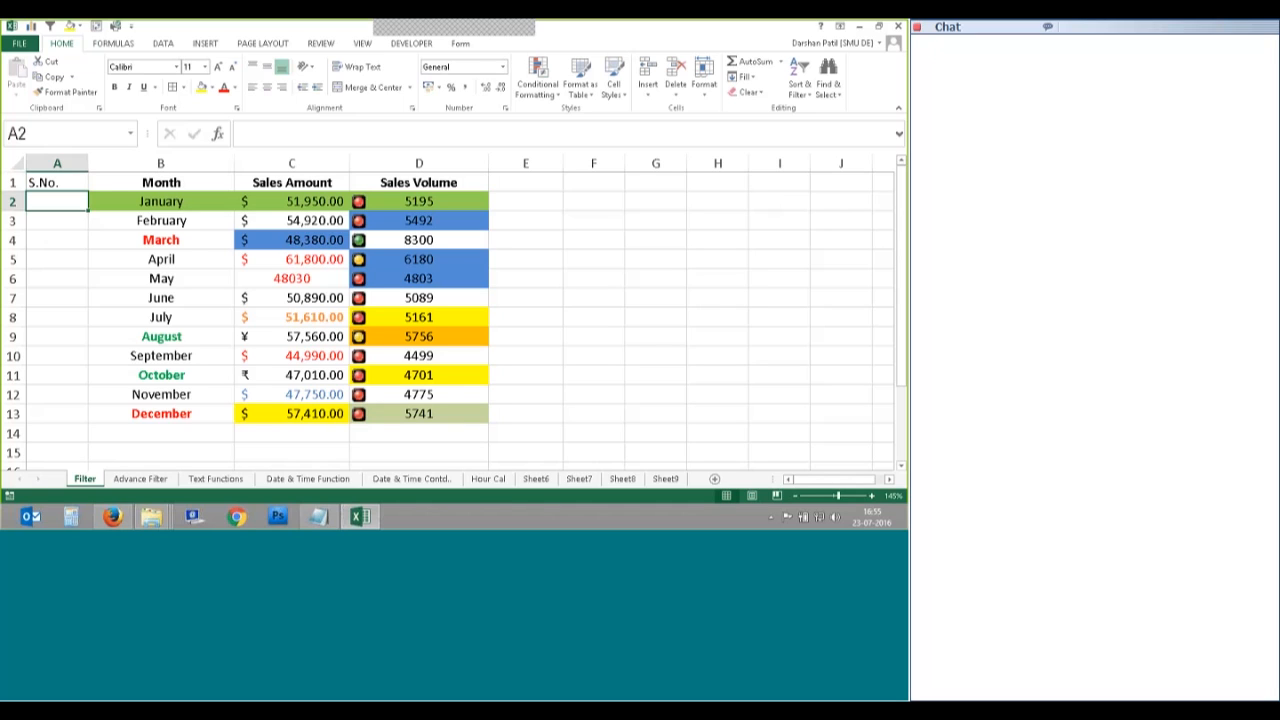
Step: Make the S.No. header bold
left_click(59, 220)
left_click(59, 206)
left_click(45, 180)
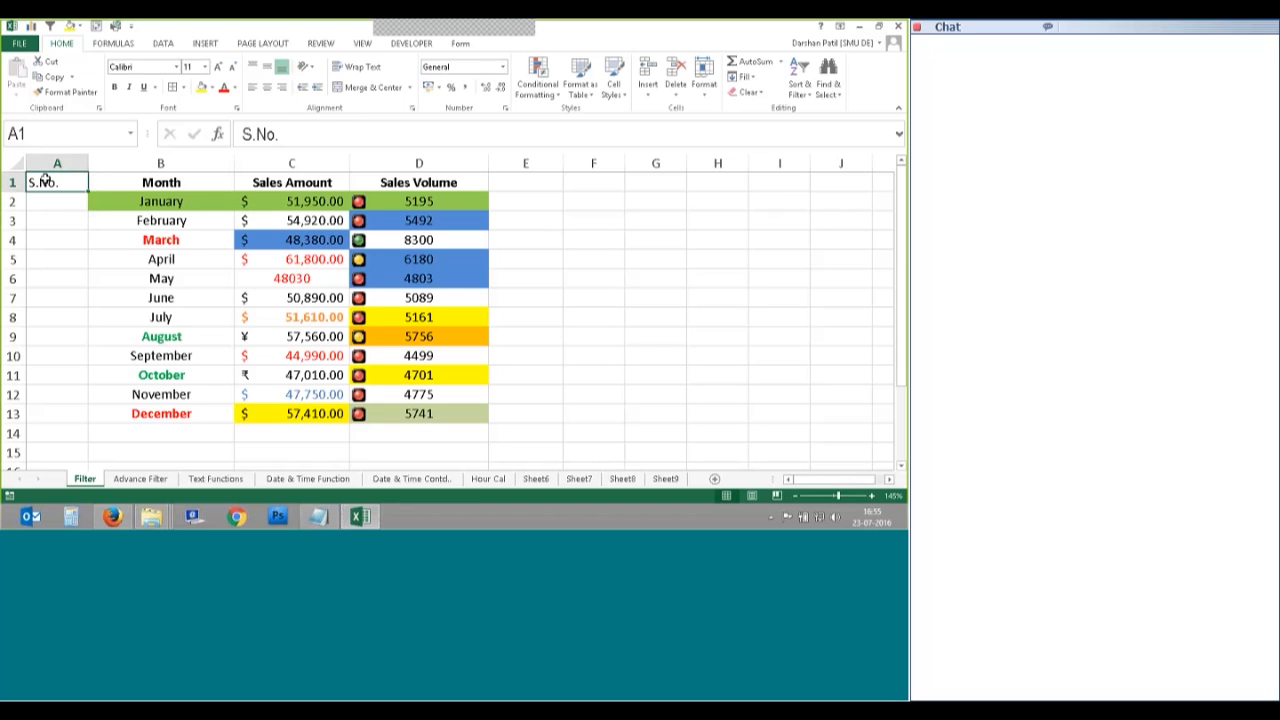
left_click(58, 205)
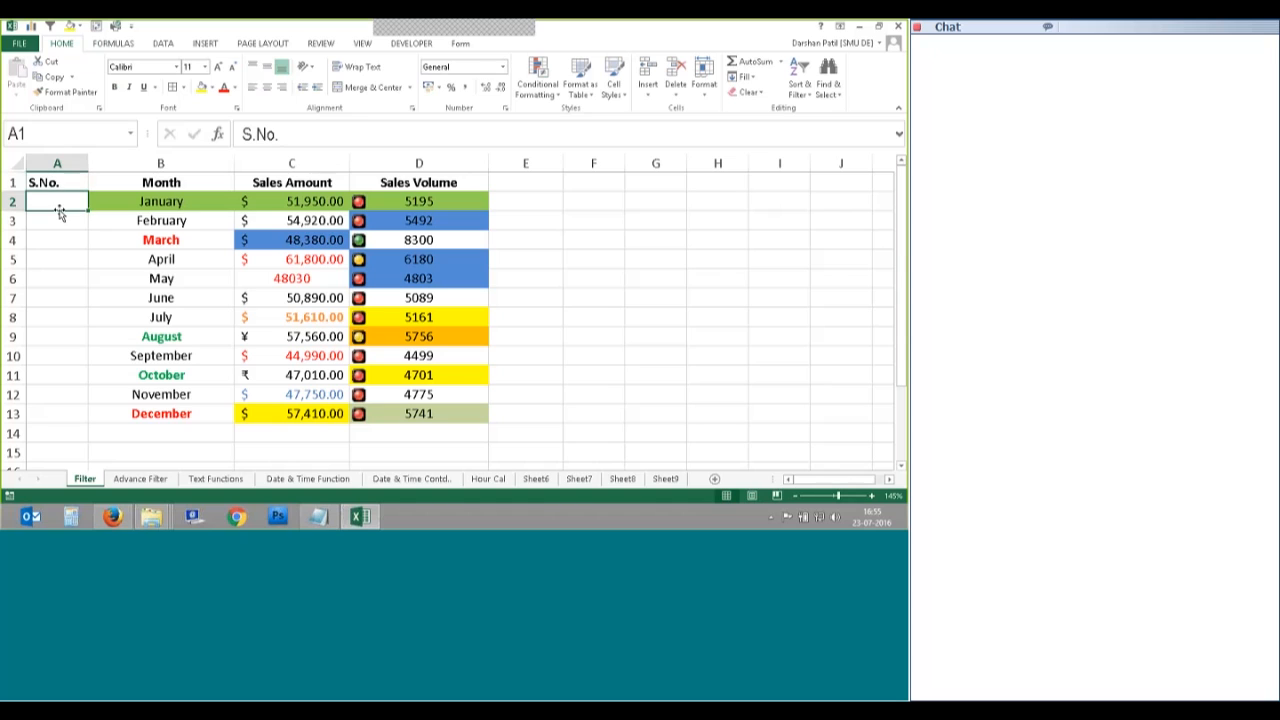
Step: Enter 1 in A2 and fill serial numbers 1 to 12 down to row 13
type("1")
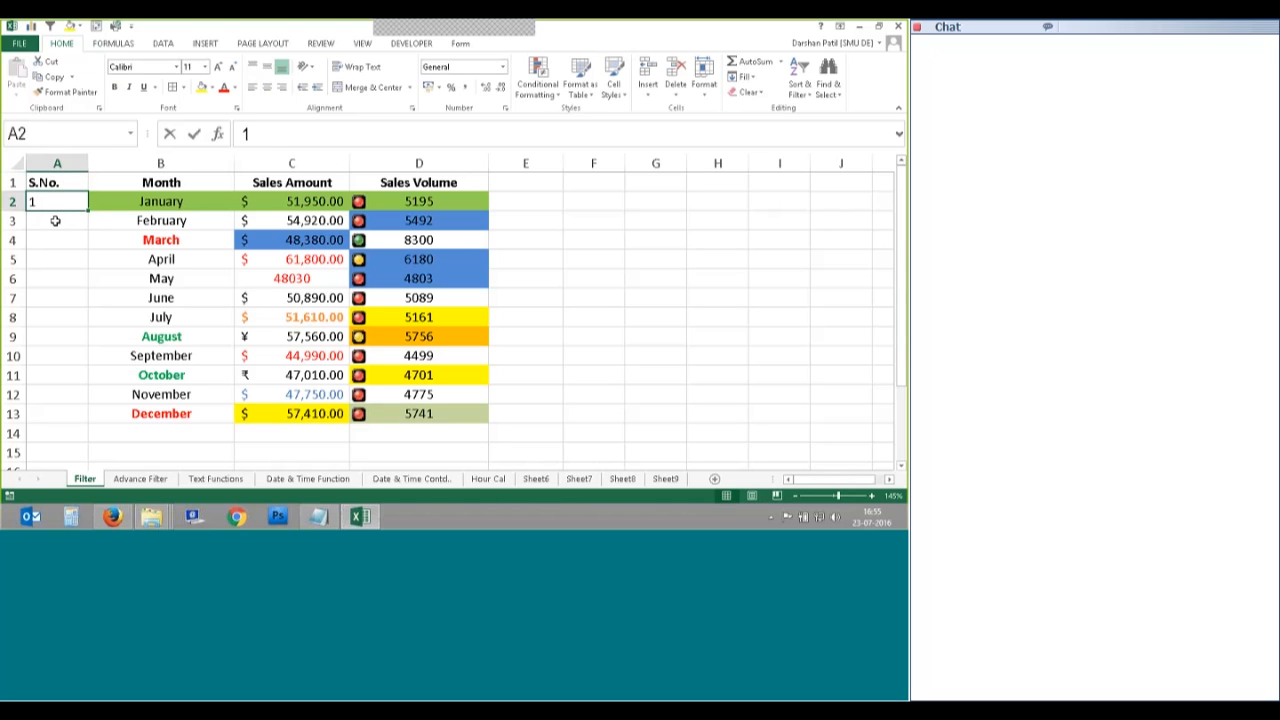
key("ctrl+Return")
left_click_drag(90, 215, 86, 420)
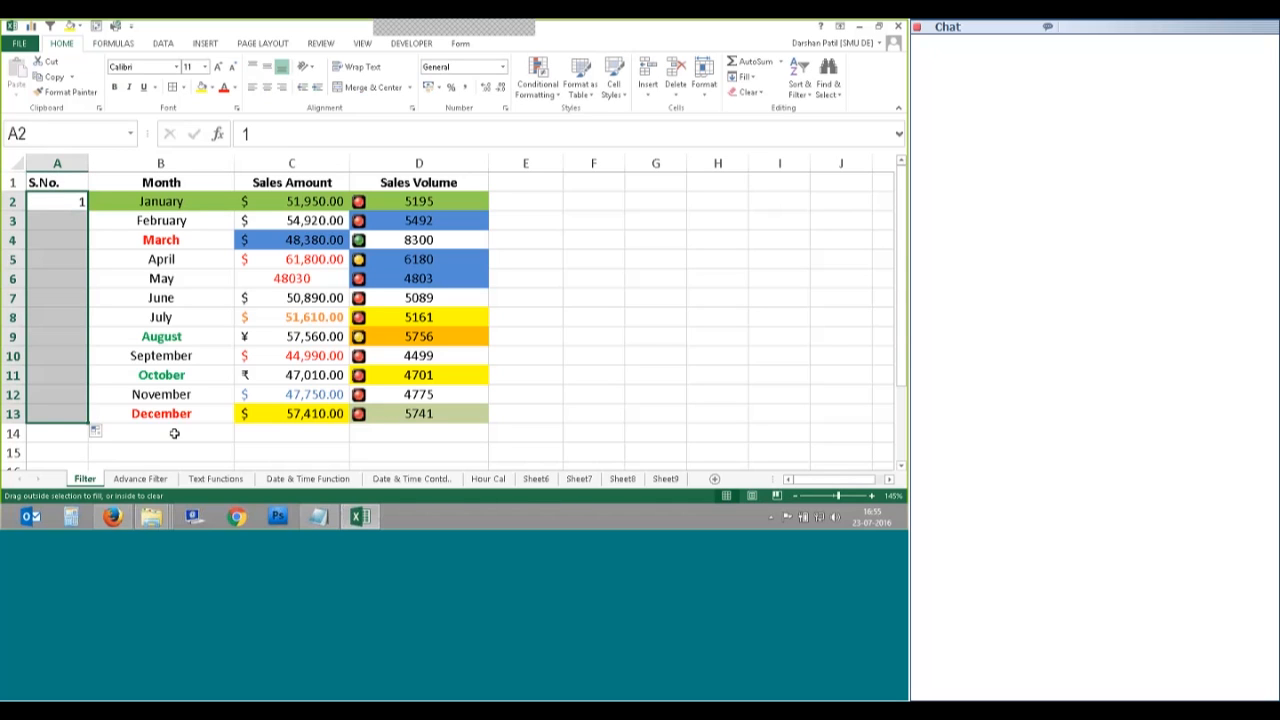
left_click(617, 351)
Step: Centre the serial numbers in A2:A13
left_click_drag(58, 183, 431, 414)
left_click_drag(51, 201, 43, 402)
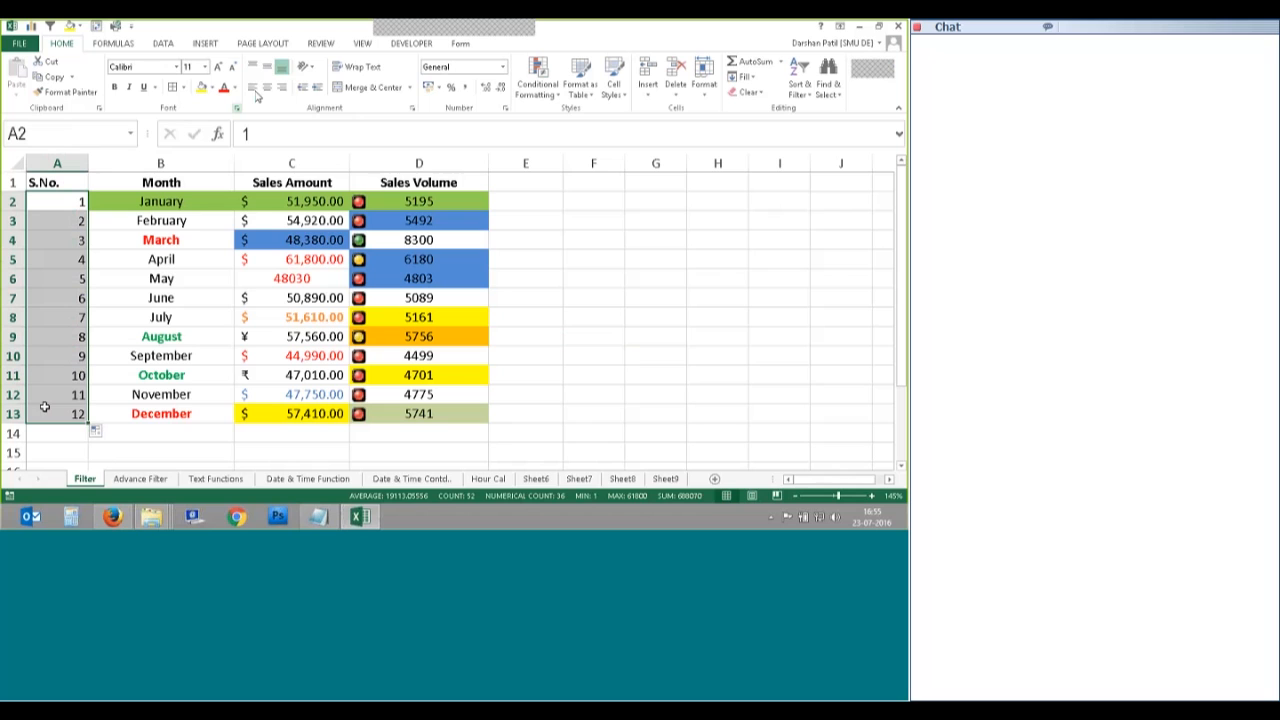
left_click(267, 87)
left_click_drag(57, 182, 418, 414)
left_click(800, 85)
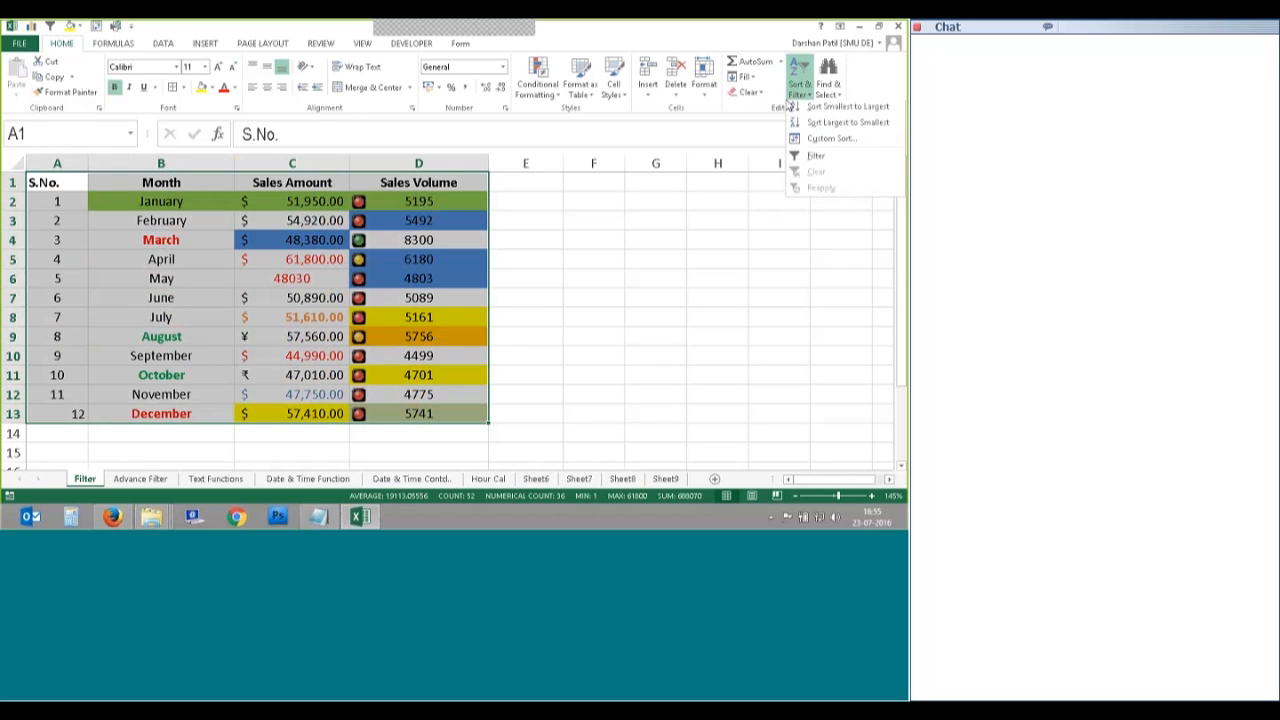
left_click(808, 155)
left_click(593, 259)
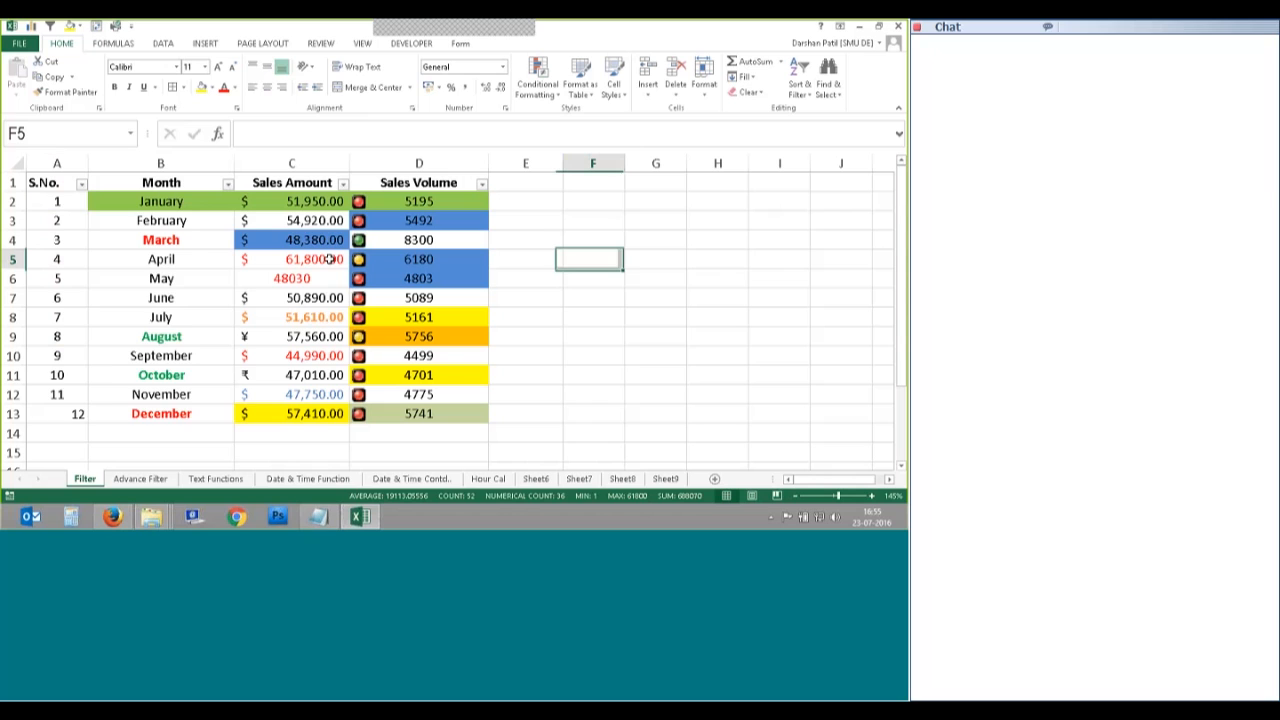
left_click(228, 183)
key("Escape")
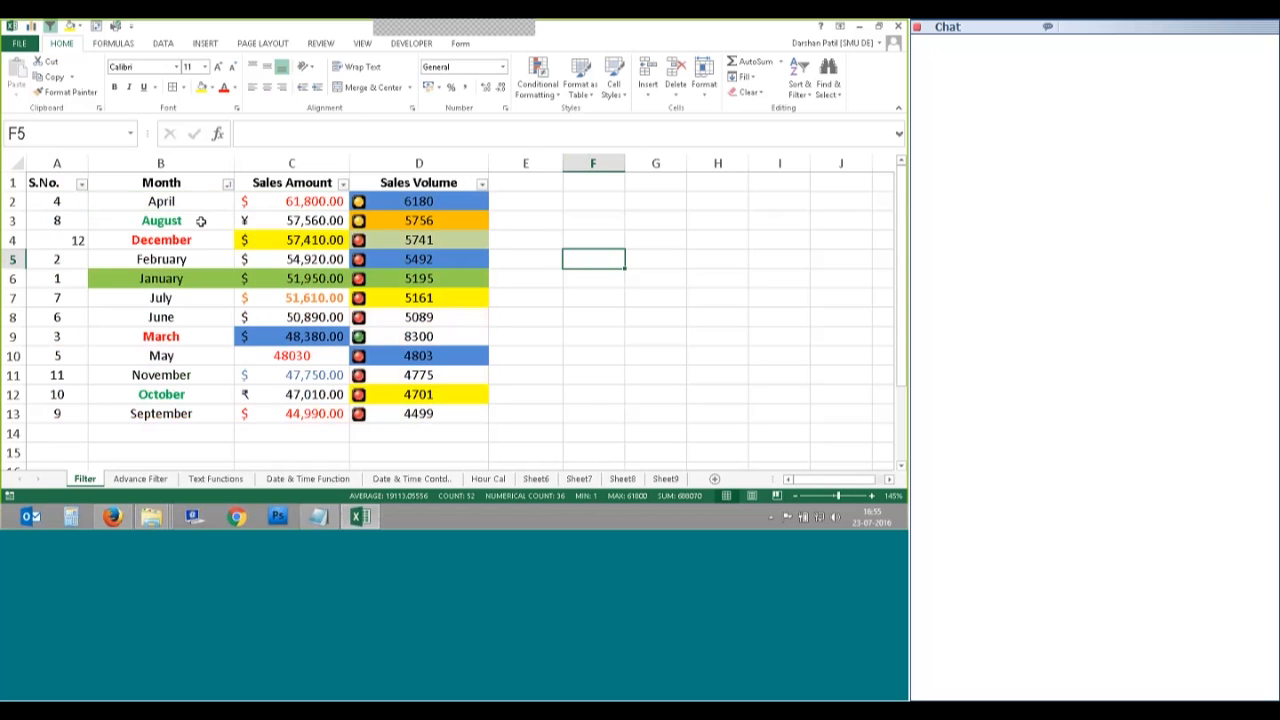
left_click(228, 183)
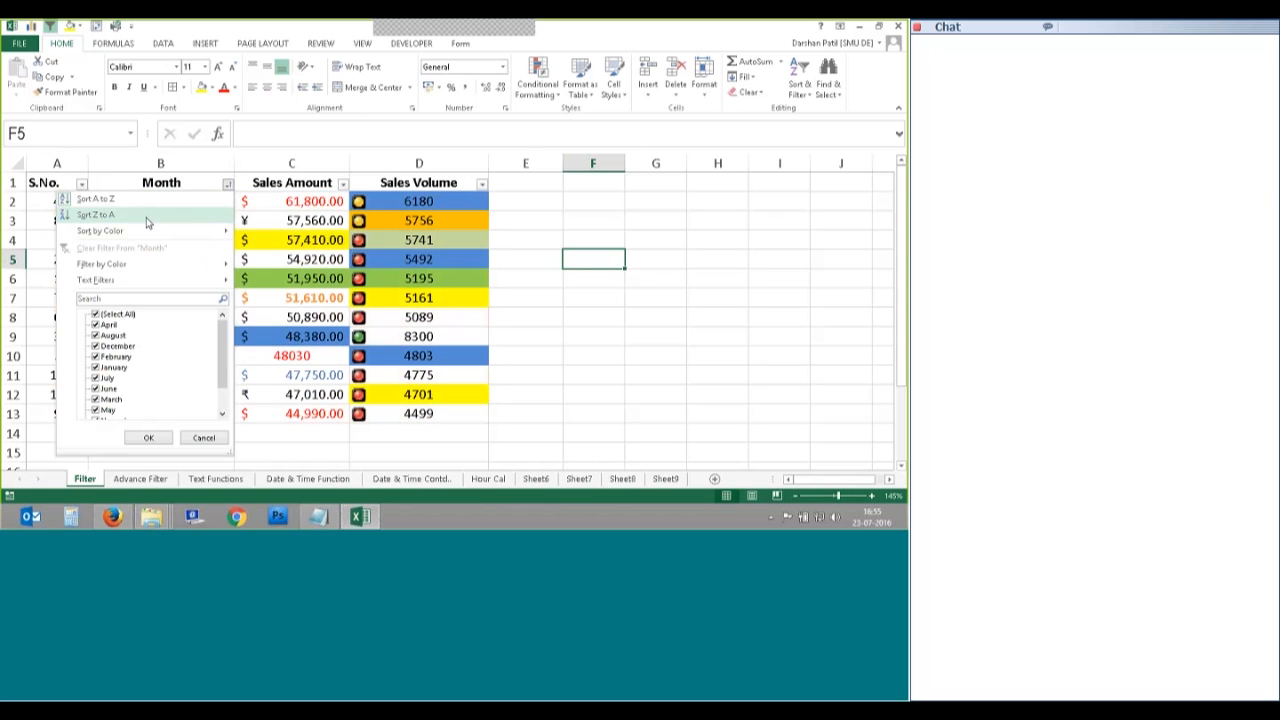
left_click(160, 219)
left_click(342, 184)
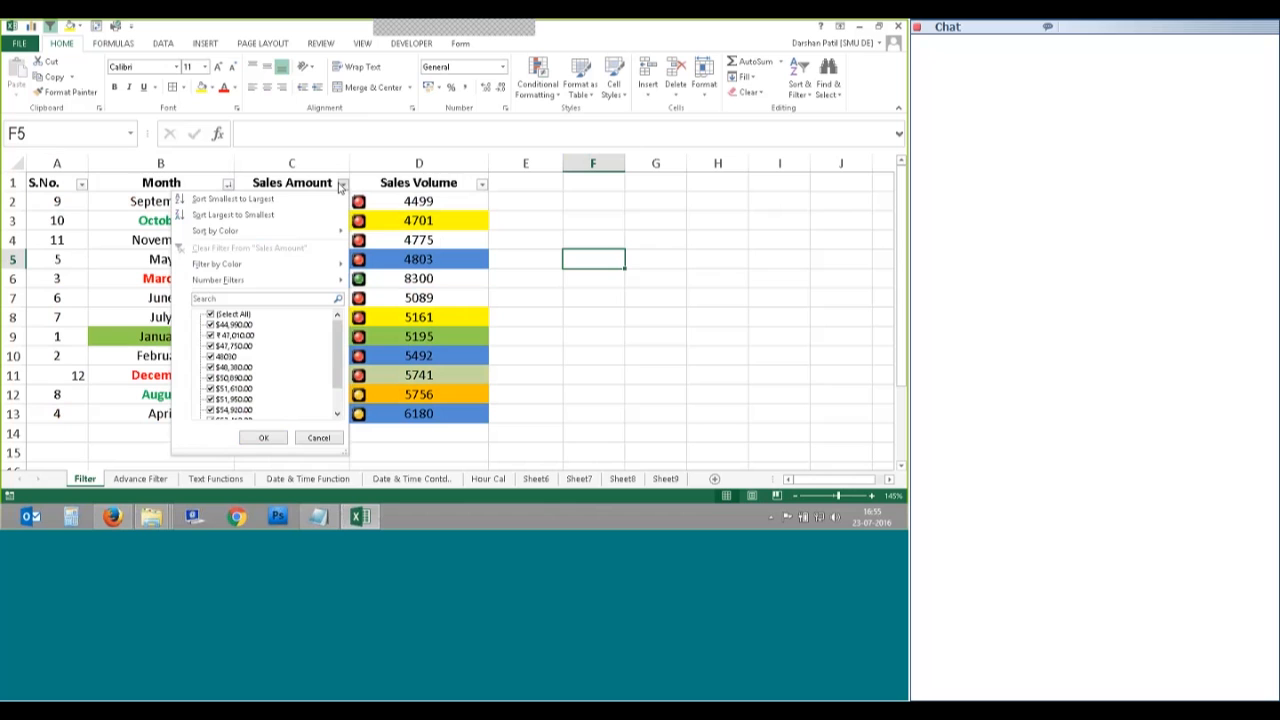
left_click(233, 199)
left_click(481, 184)
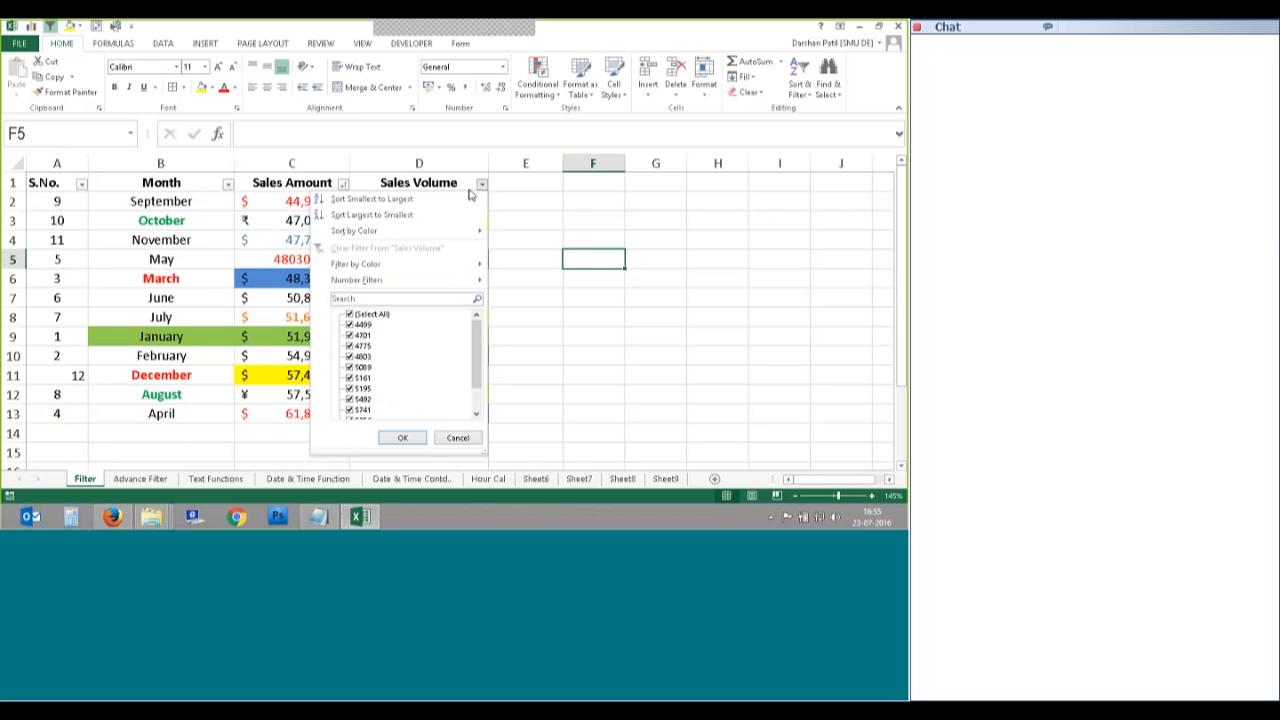
mouse_move(398, 235)
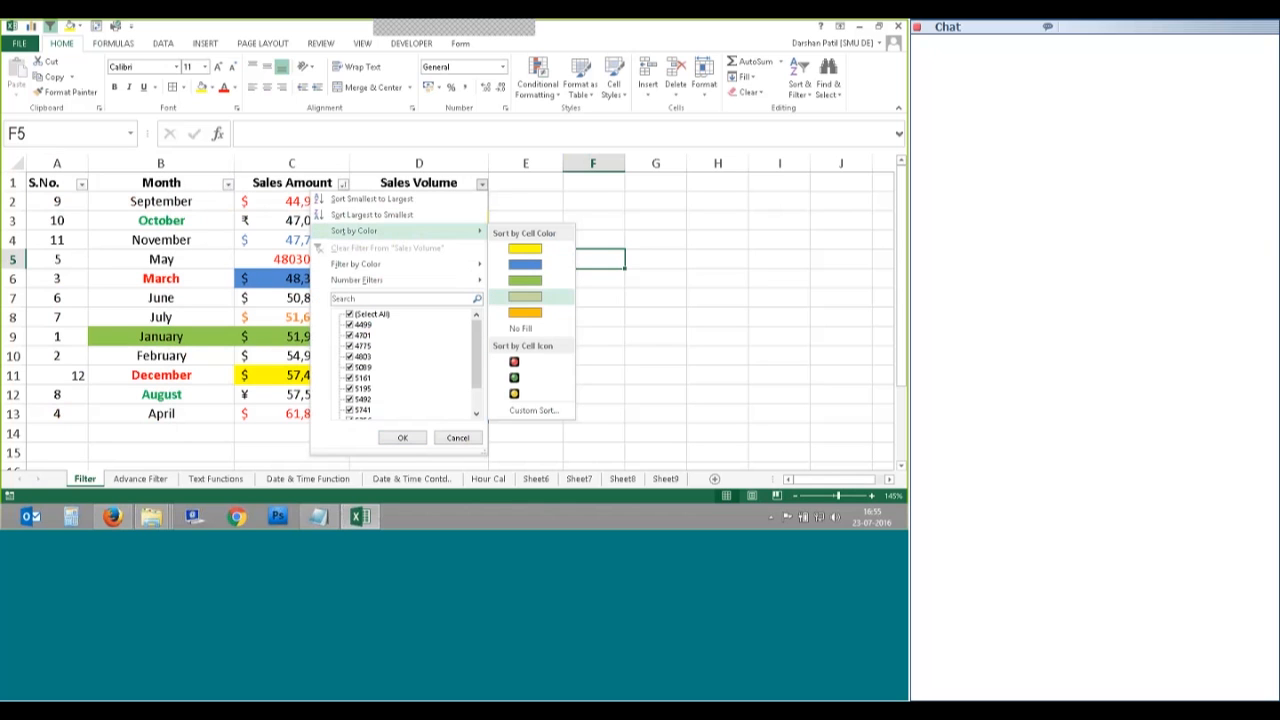
left_click(525, 297)
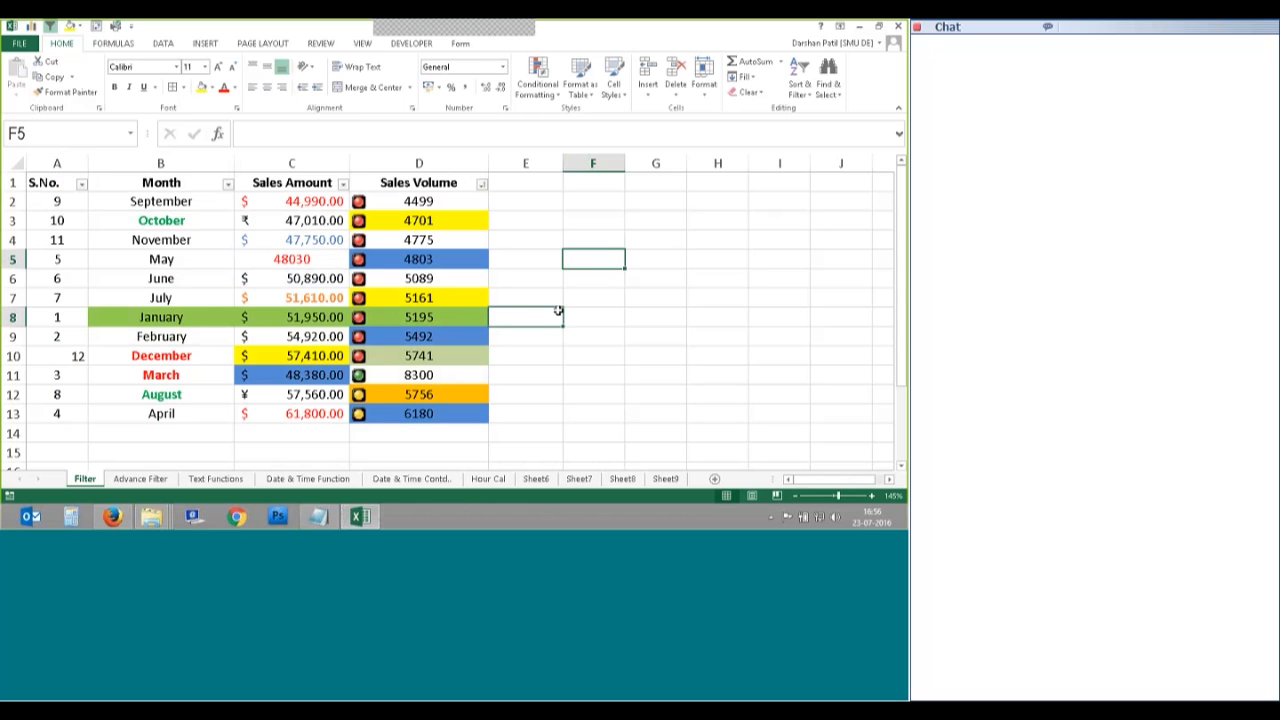
left_click(545, 314)
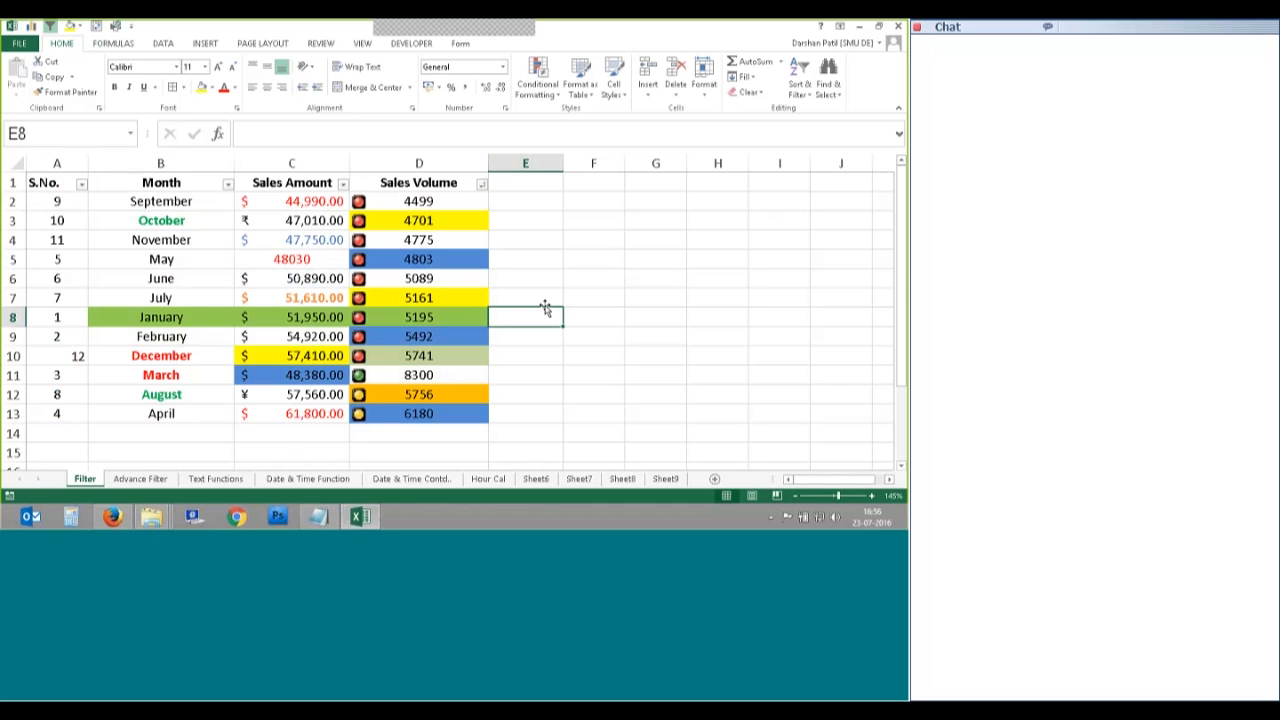
Step: Sort the table by S.No. smallest to largest, then largest to smallest (12 down to 1)
left_click(81, 184)
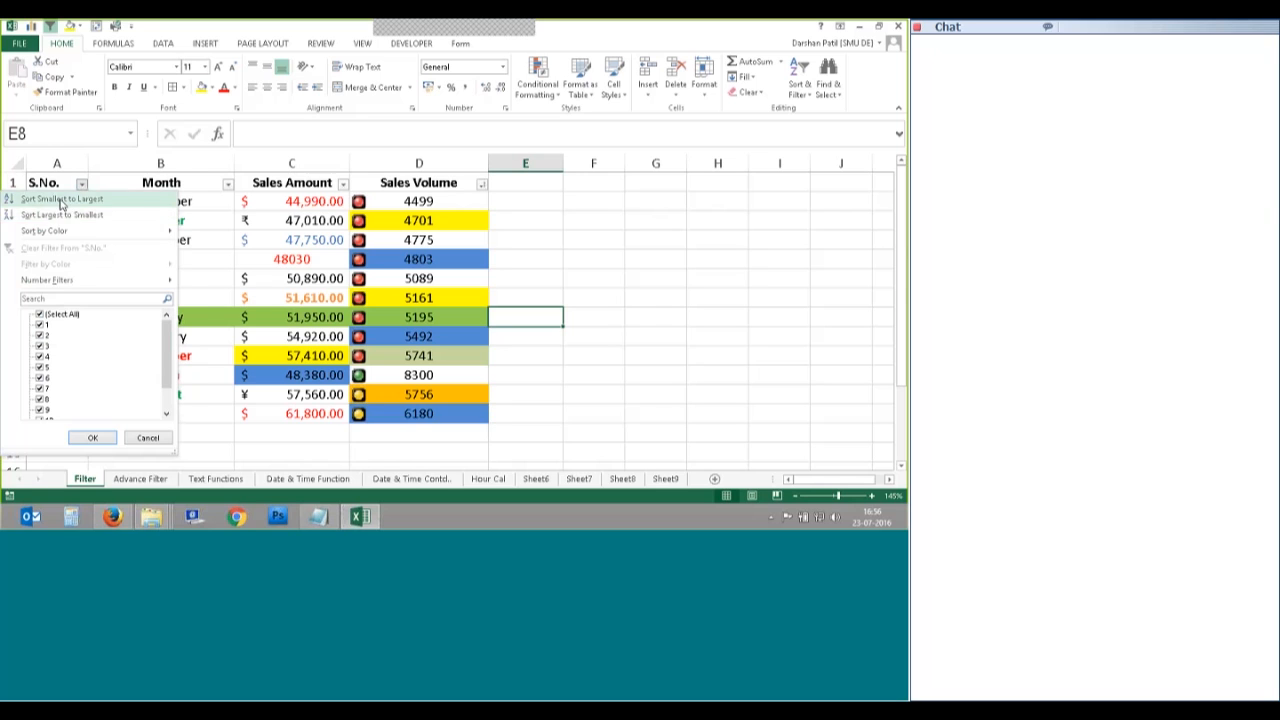
left_click(60, 199)
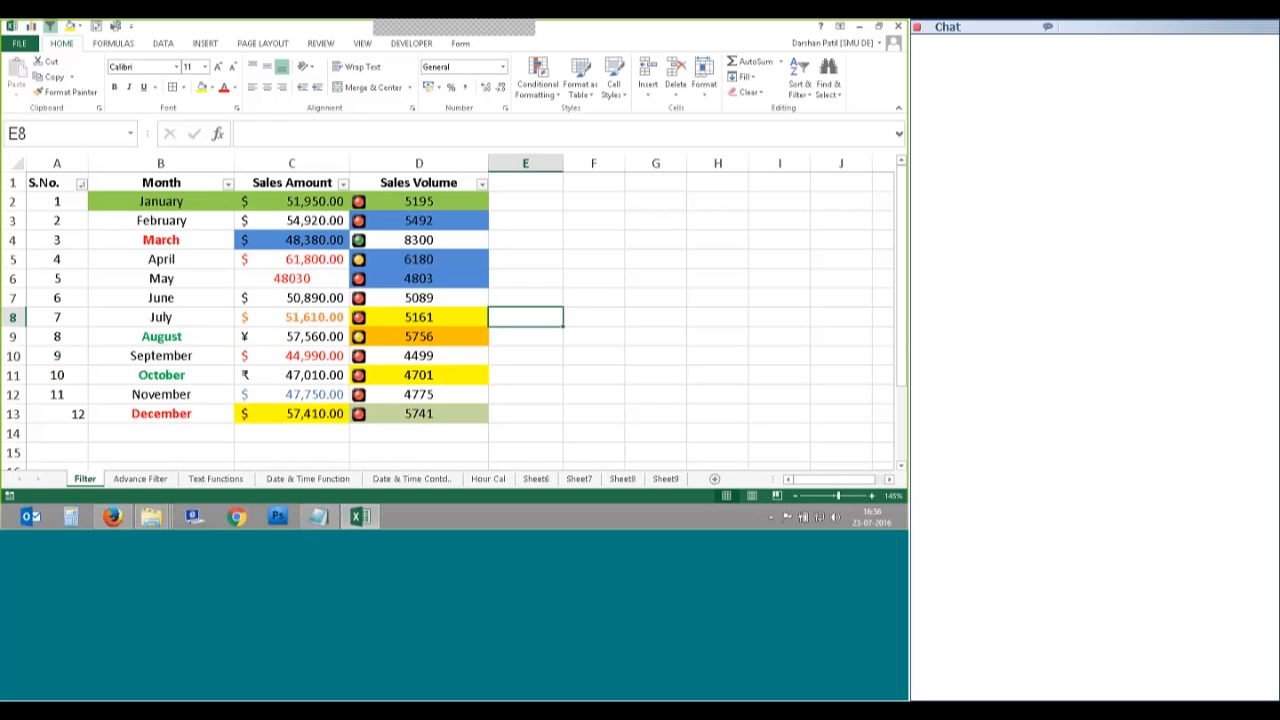
left_click(81, 183)
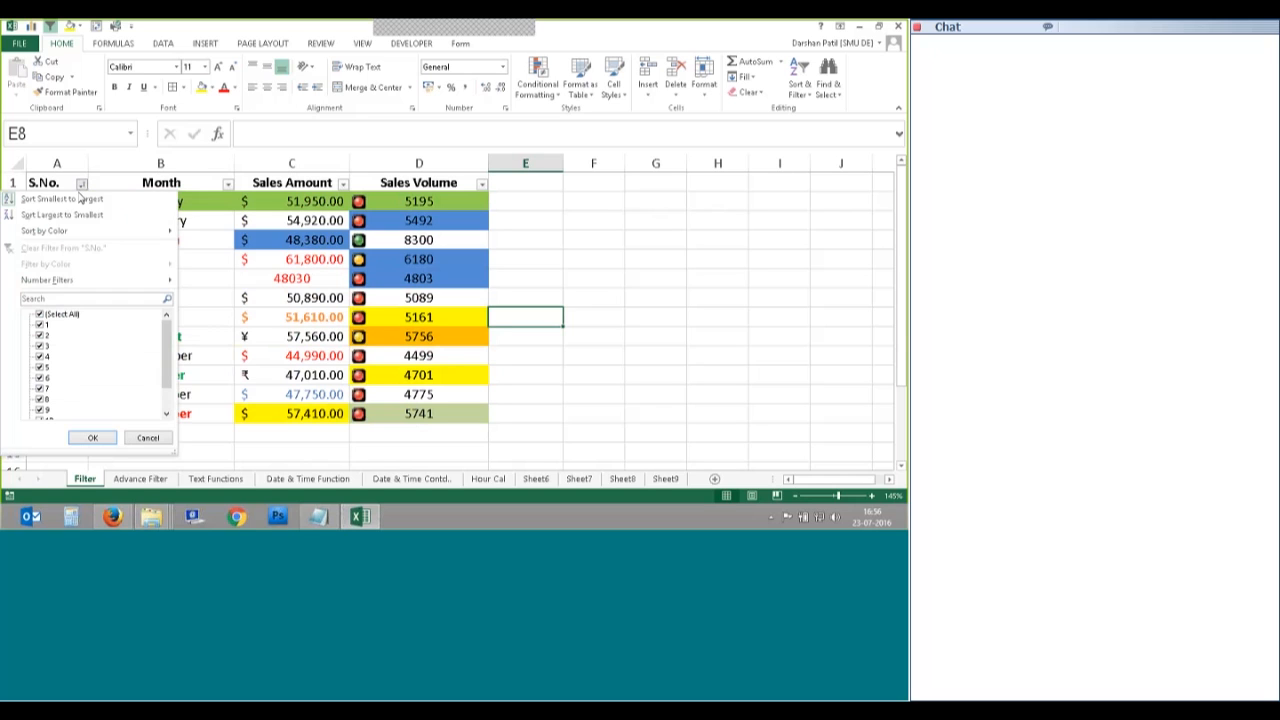
left_click(62, 214)
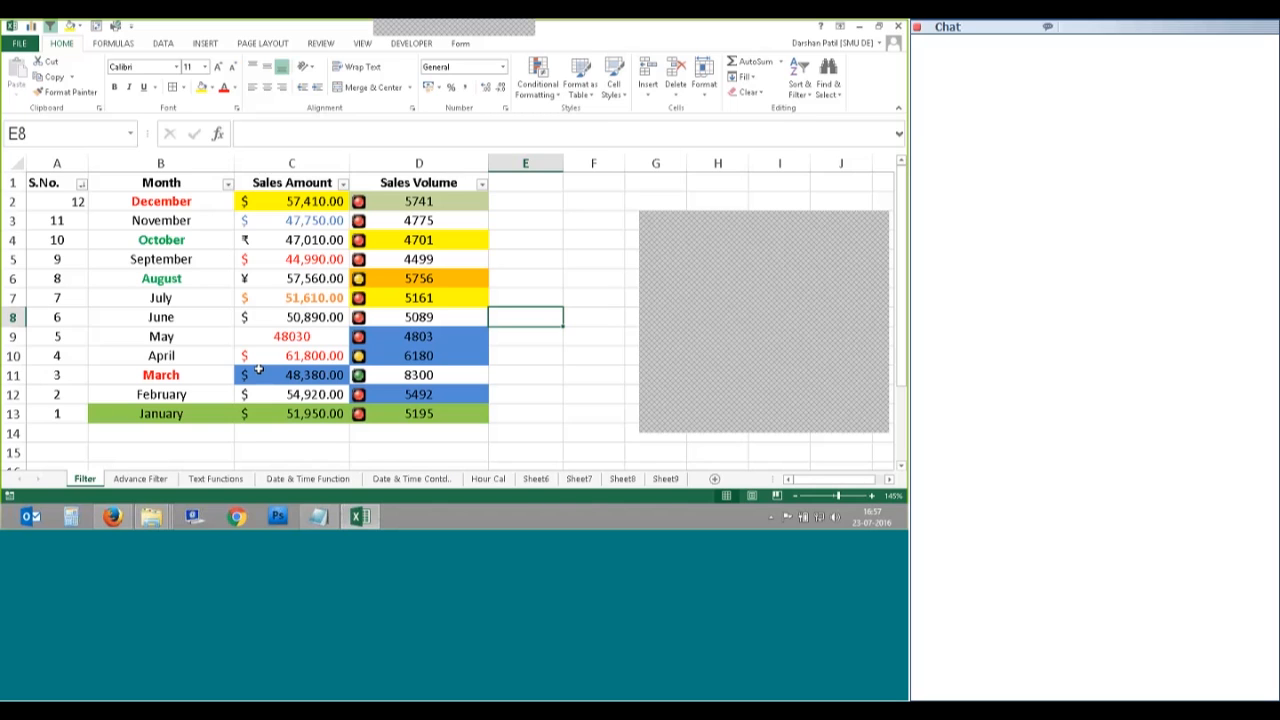
left_click(587, 395)
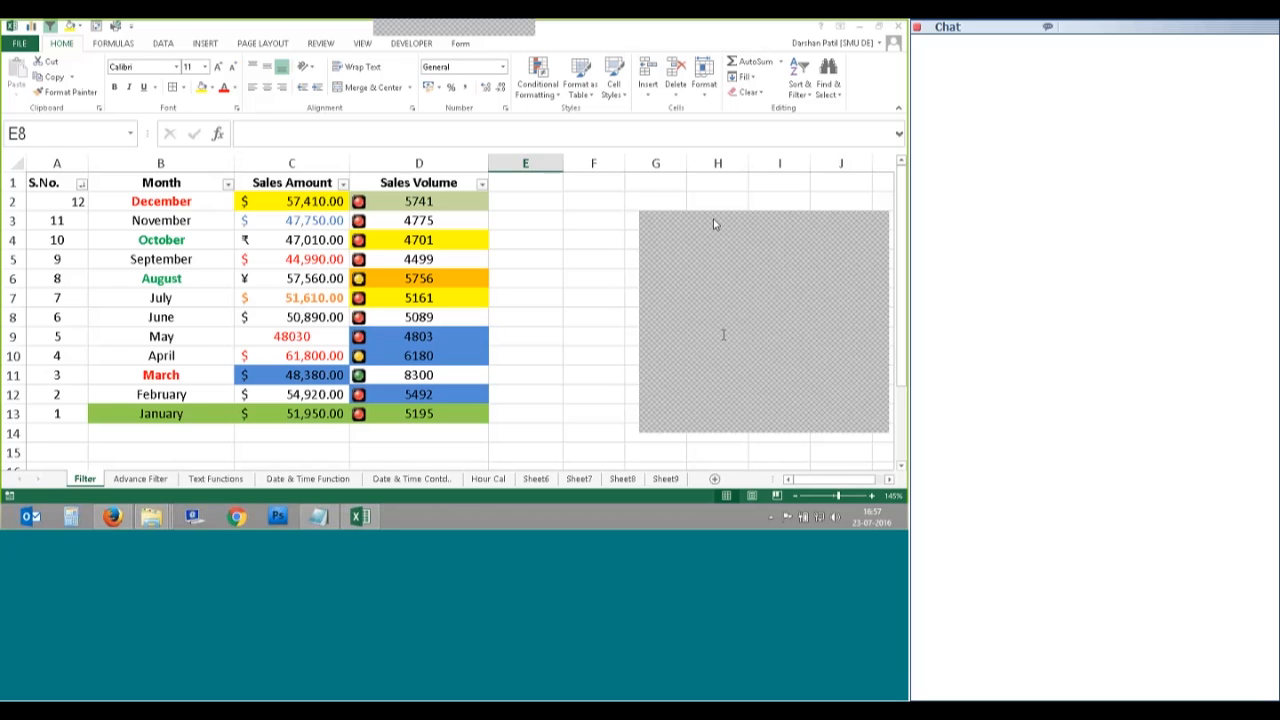
Step: Insert a new blank worksheet, Sheet10, before the Filter sheet
right_click(87, 480)
left_click(142, 324)
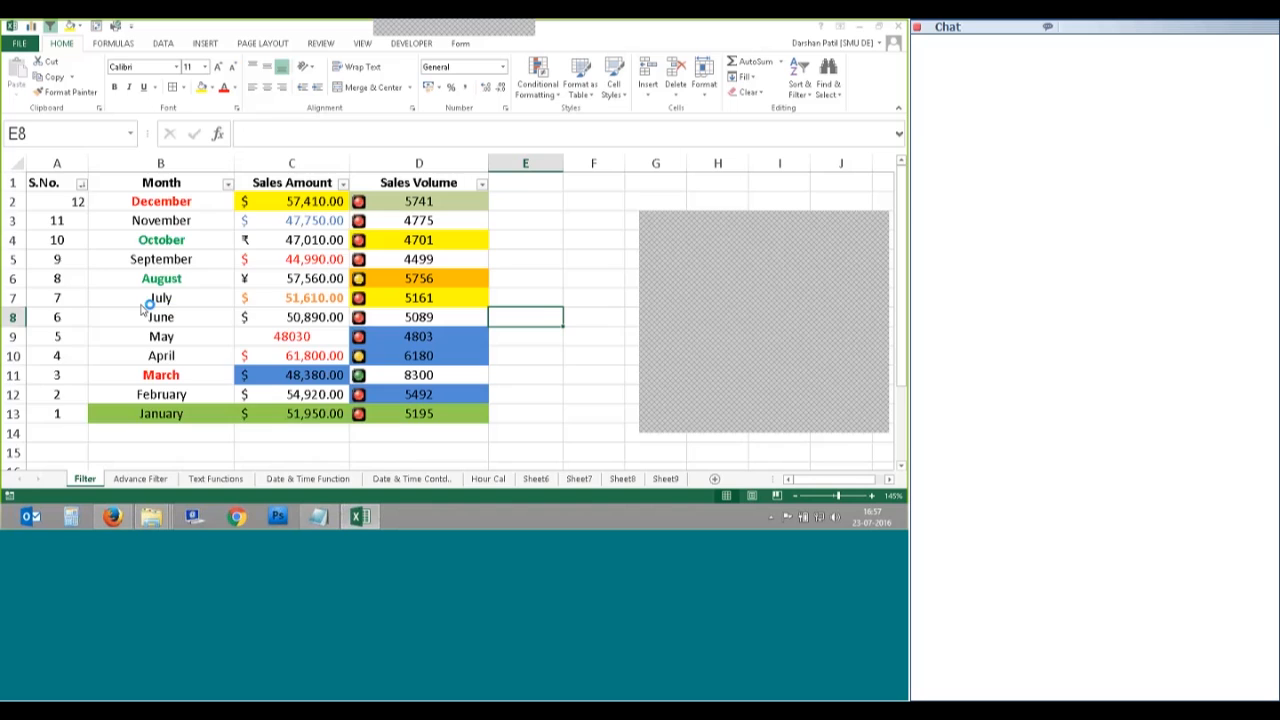
left_click(294, 434)
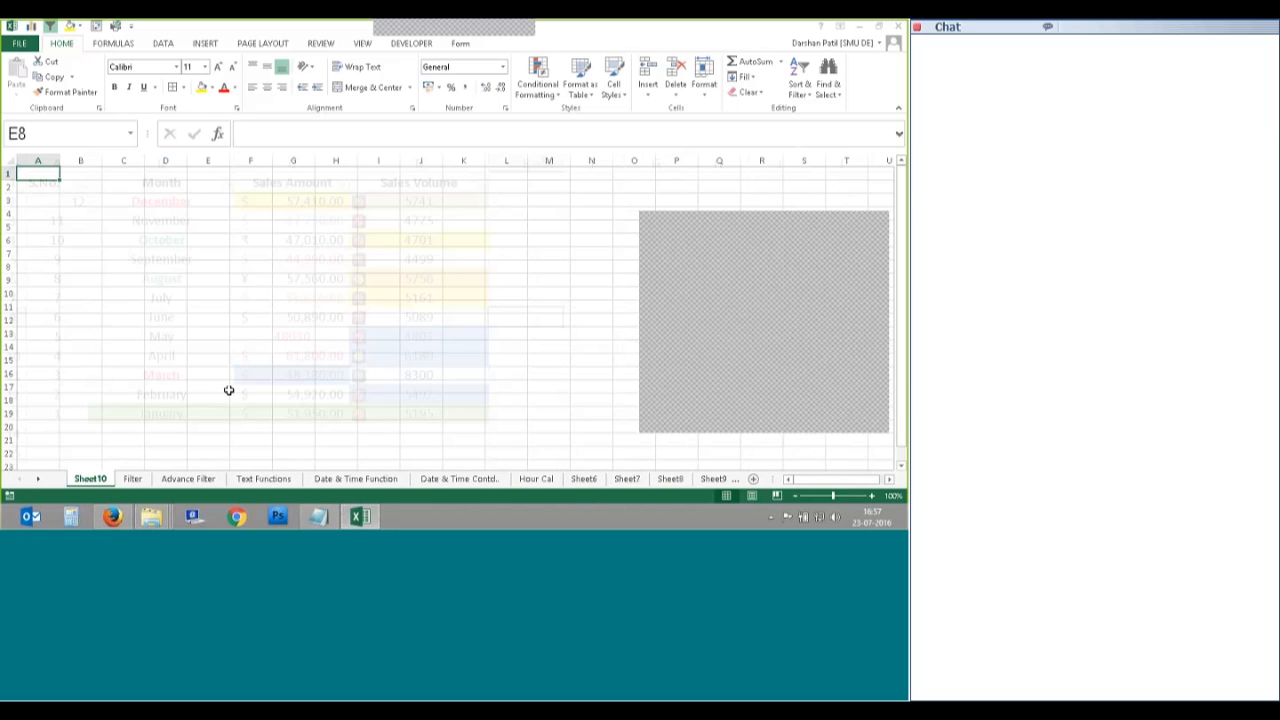
Step: Enter the date 01/01/2016 in cell A2
scroll(116, 288, "up", 6)
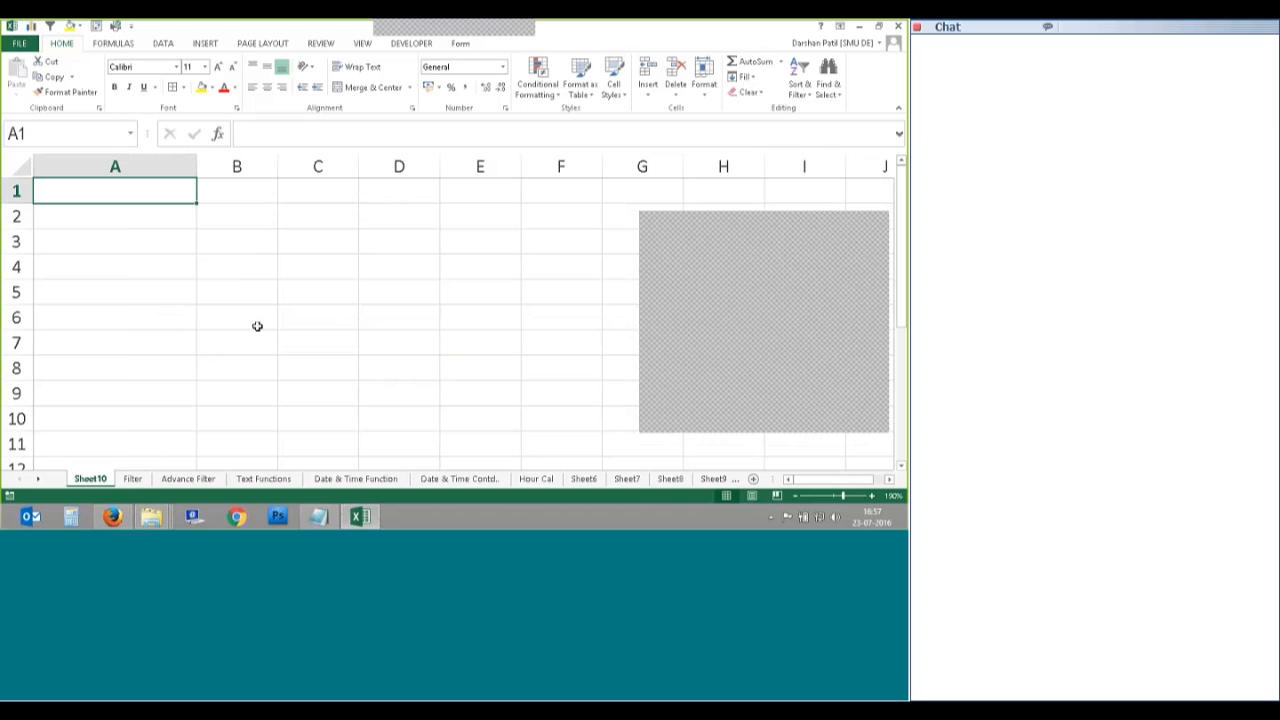
left_click(159, 223)
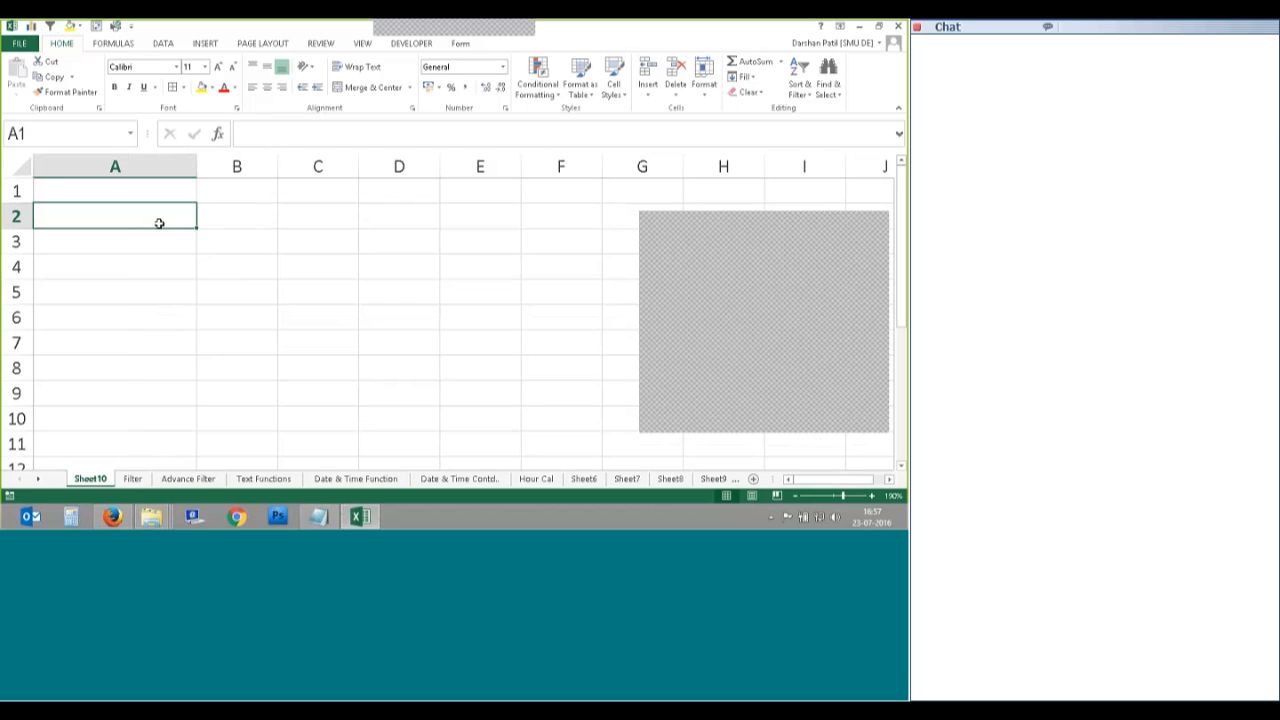
type("01")
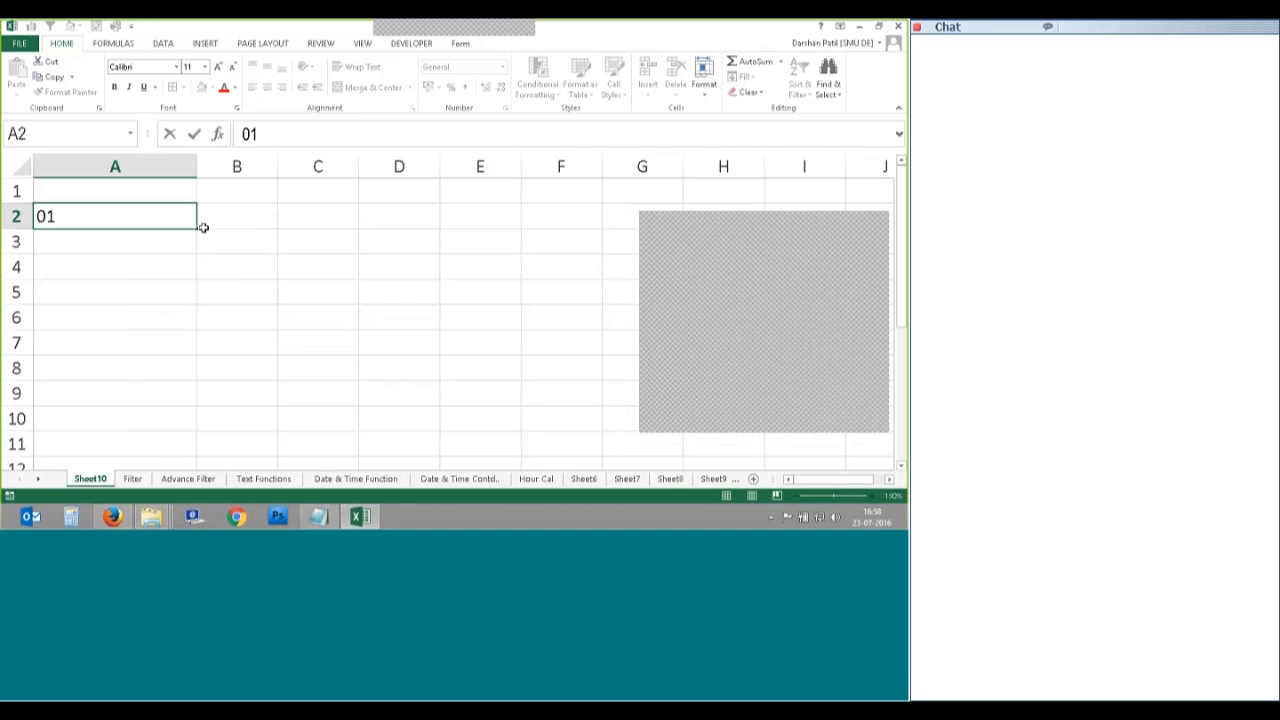
type("/012016")
key("BackSpace")
key("BackSpace")
key("BackSpace")
key("BackSpace")
type("/01/2016")
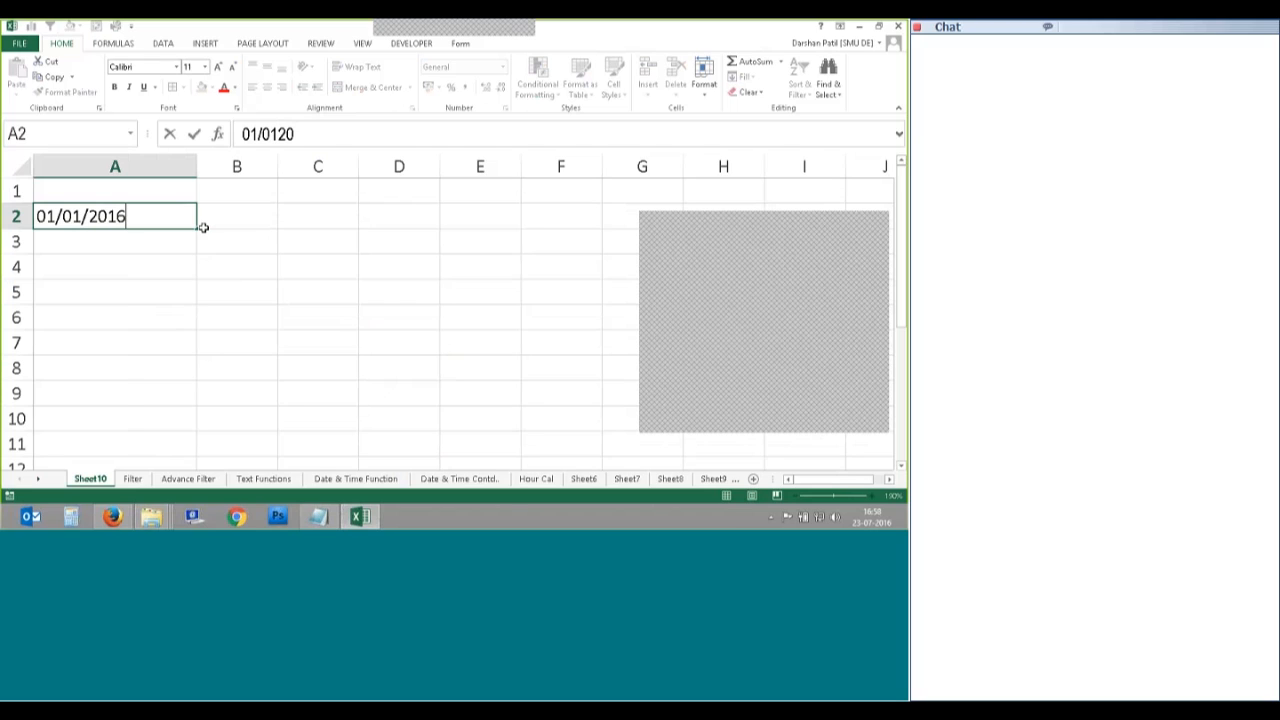
key("Return")
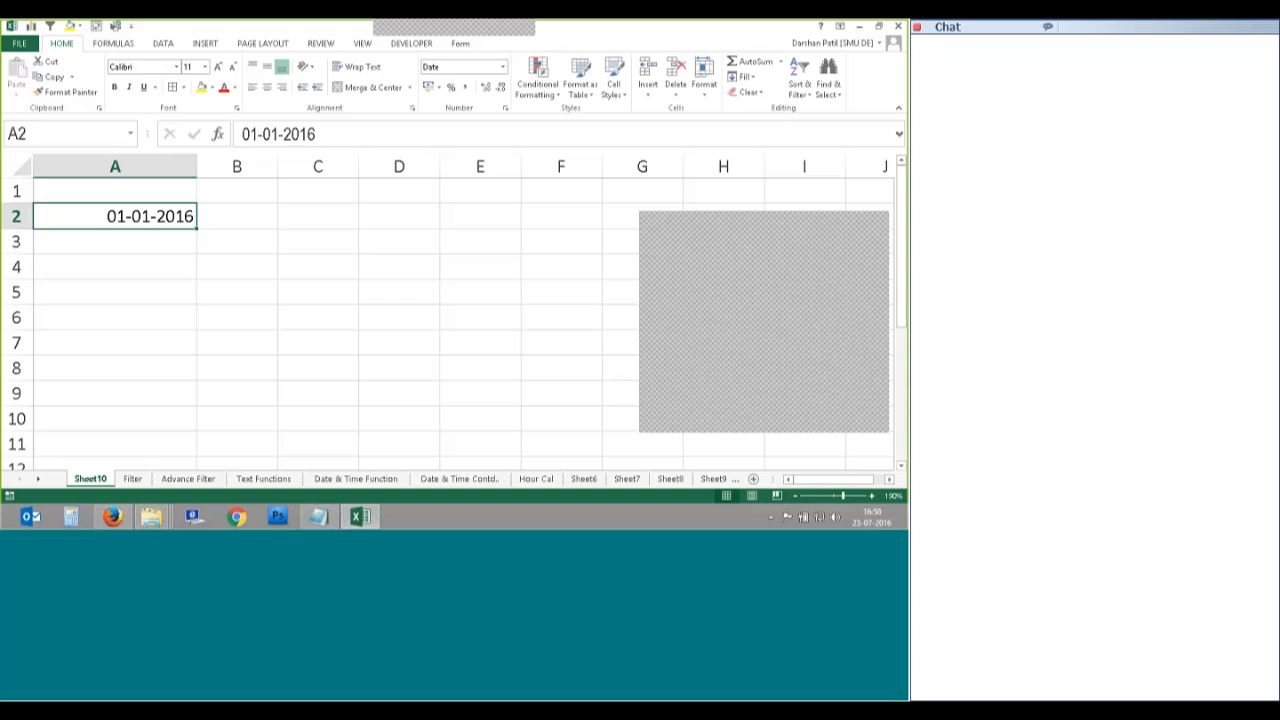
Step: Fill dates down to row 8, then undo the fill so only A2 remains
left_click_drag(197, 229, 200, 376)
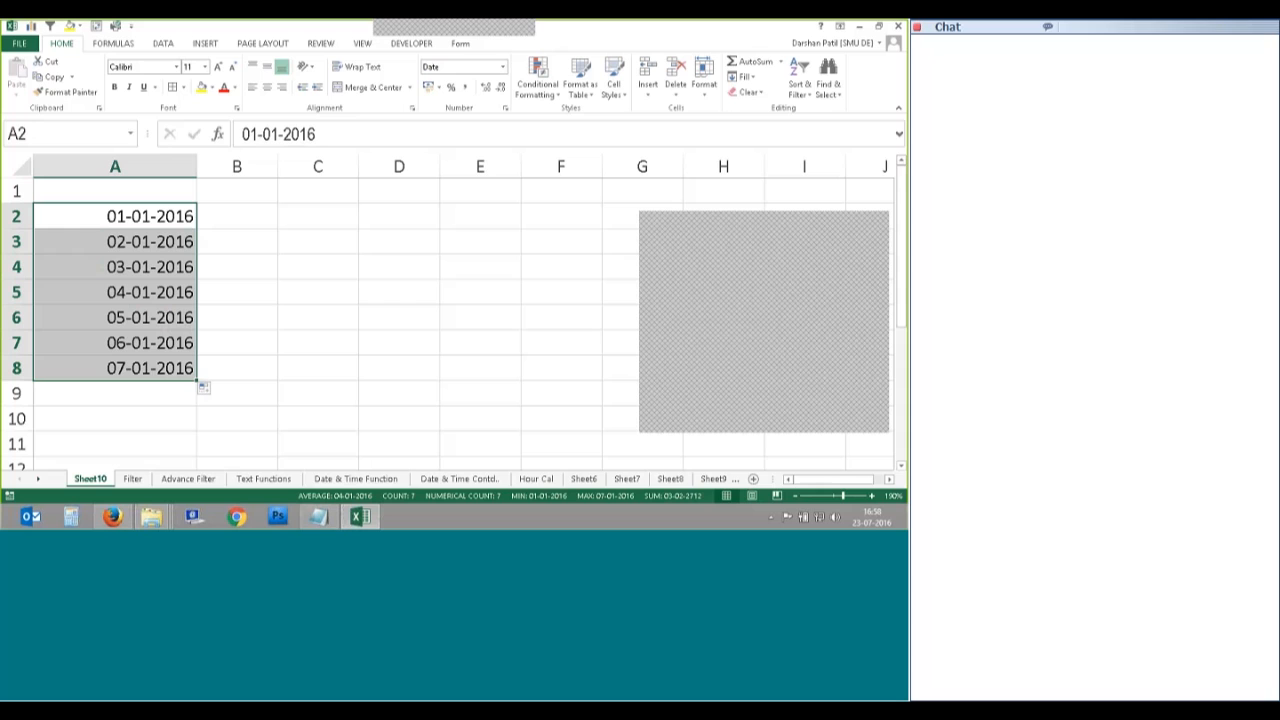
key("ctrl+z")
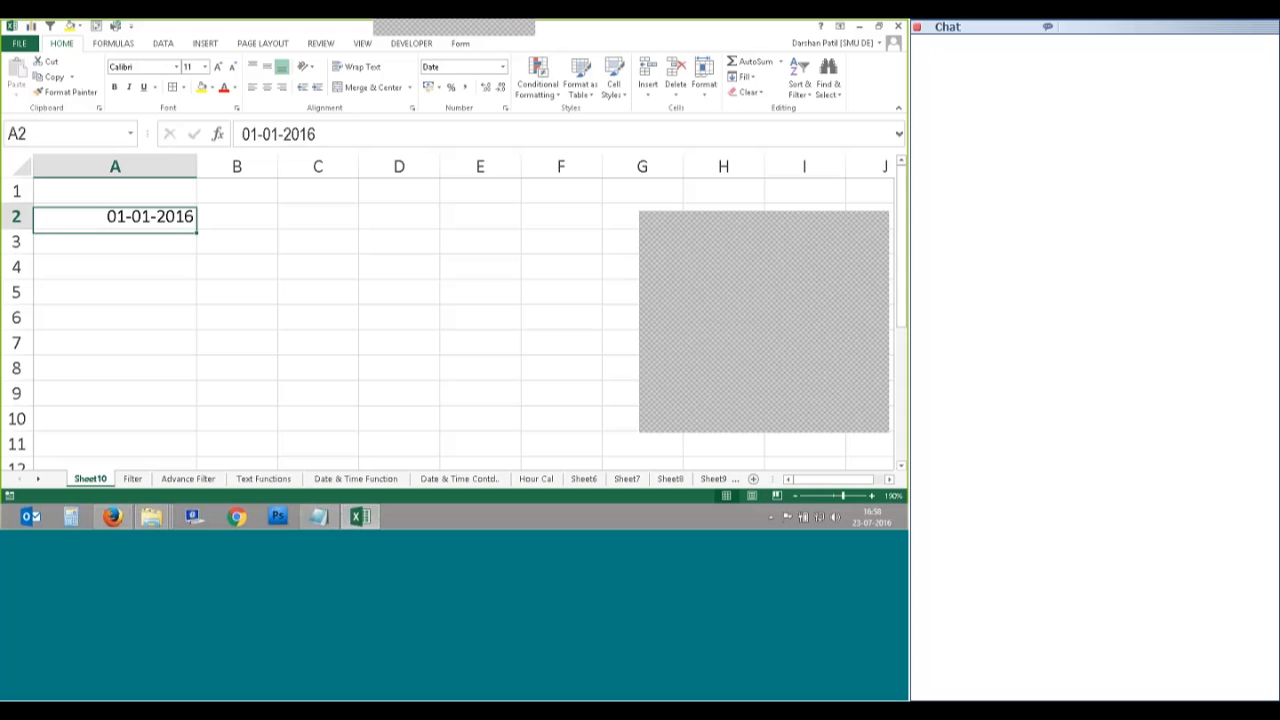
key("Right")
key("Down")
key("Left")
key("Up")
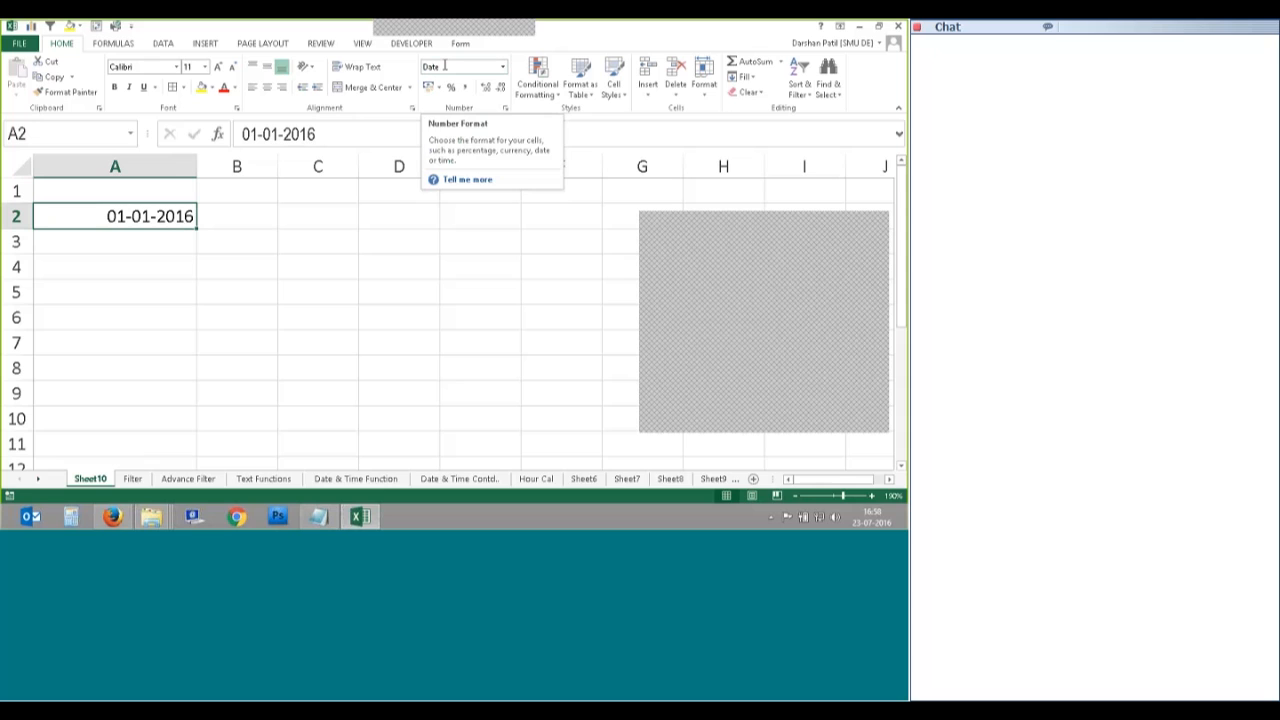
Step: Format cell A2 with the *14 March 2012 date type so it reads 01 January 2016
right_click(174, 221)
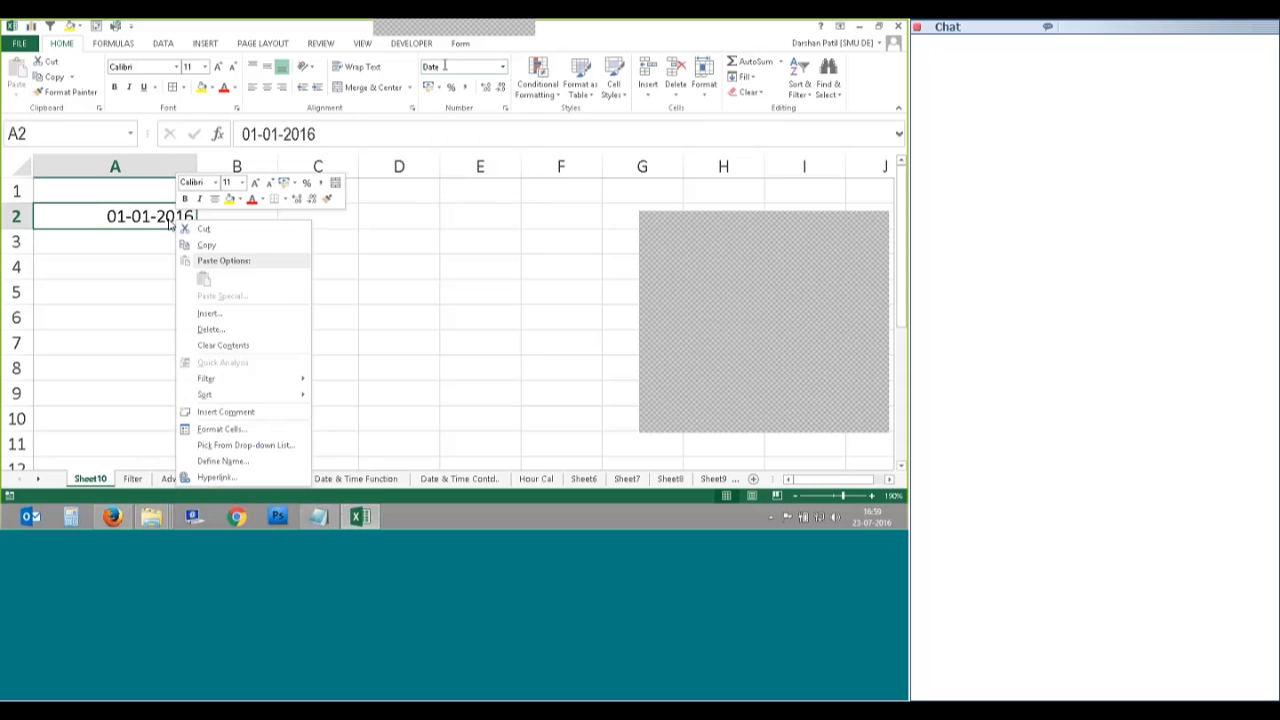
left_click(221, 428)
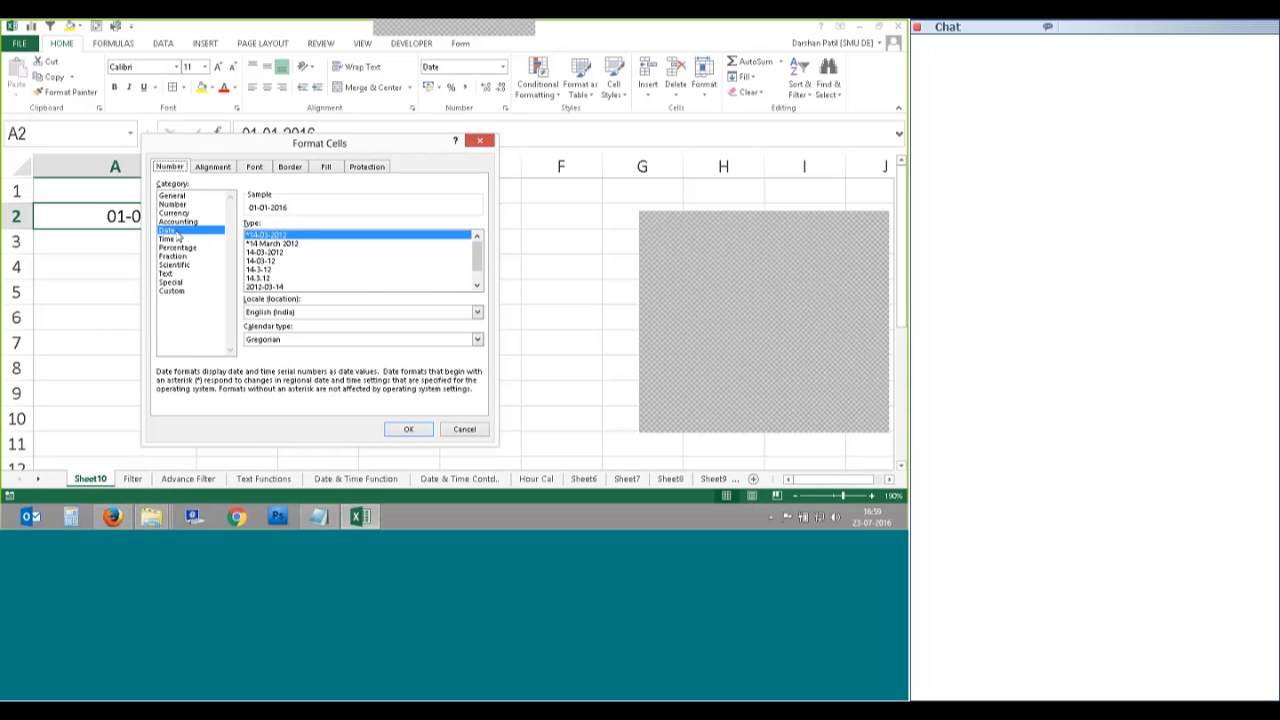
left_click(262, 243)
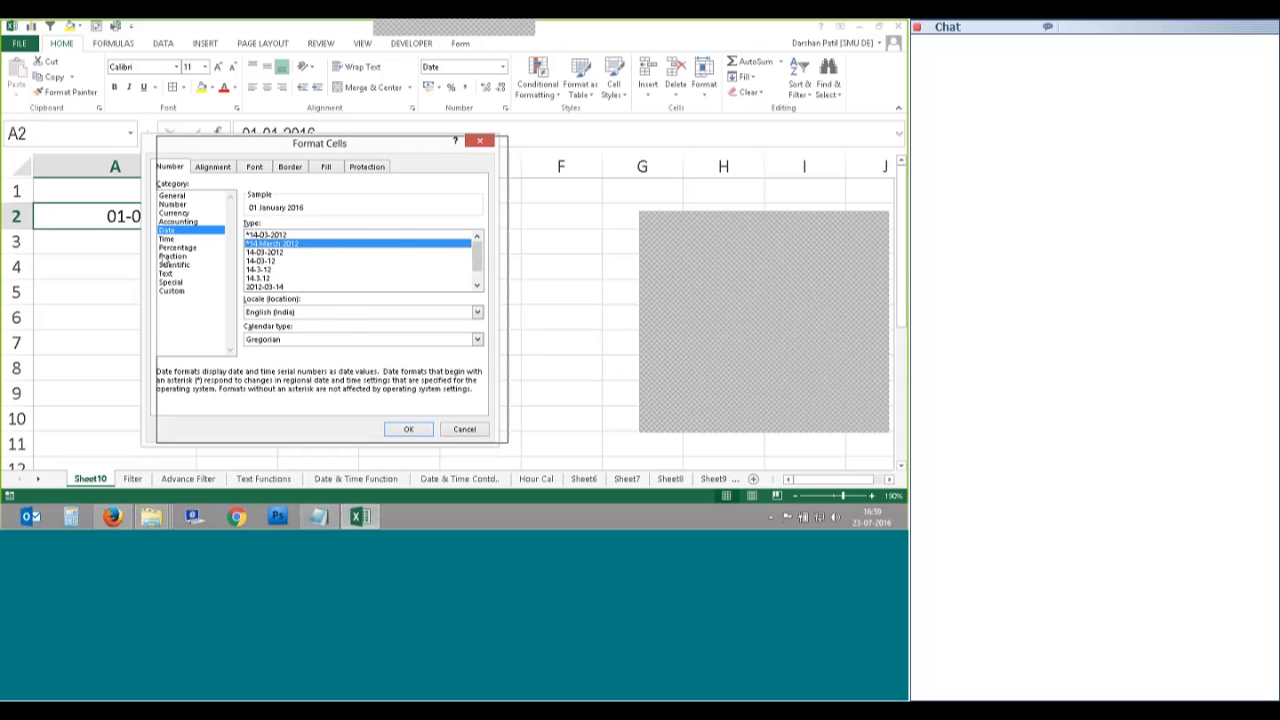
left_click_drag(319, 143, 369, 133)
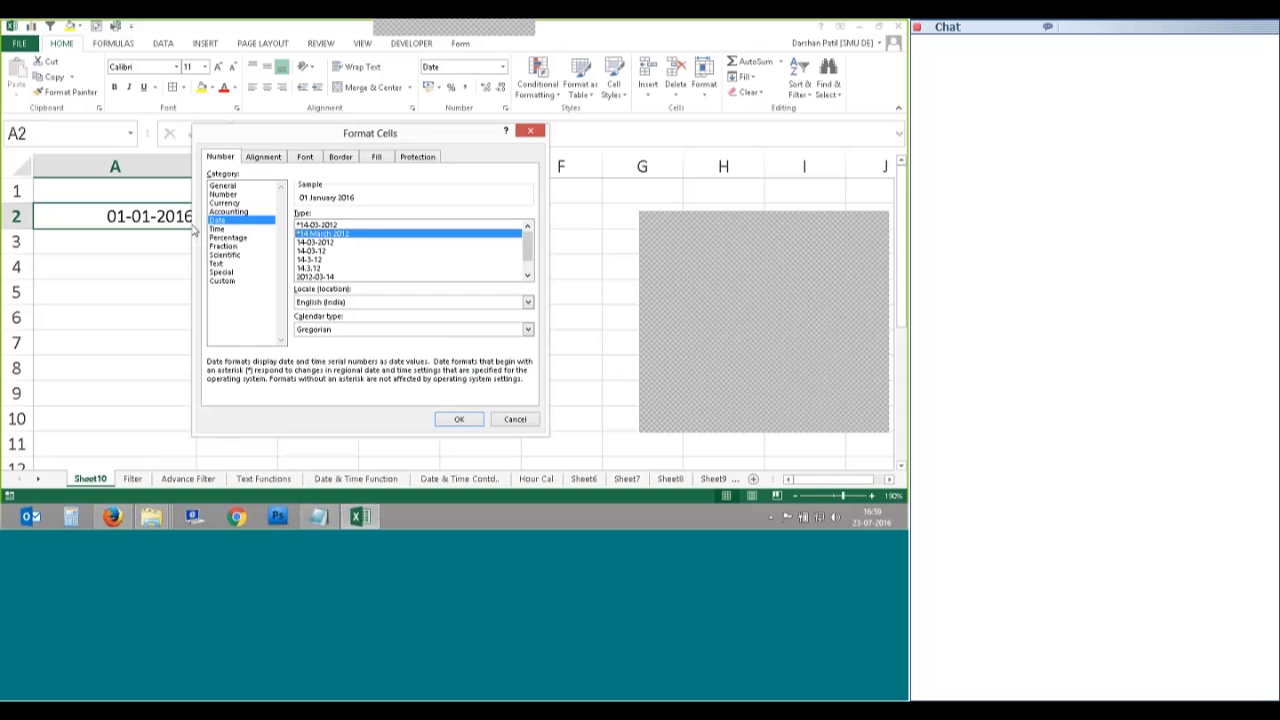
left_click(458, 418)
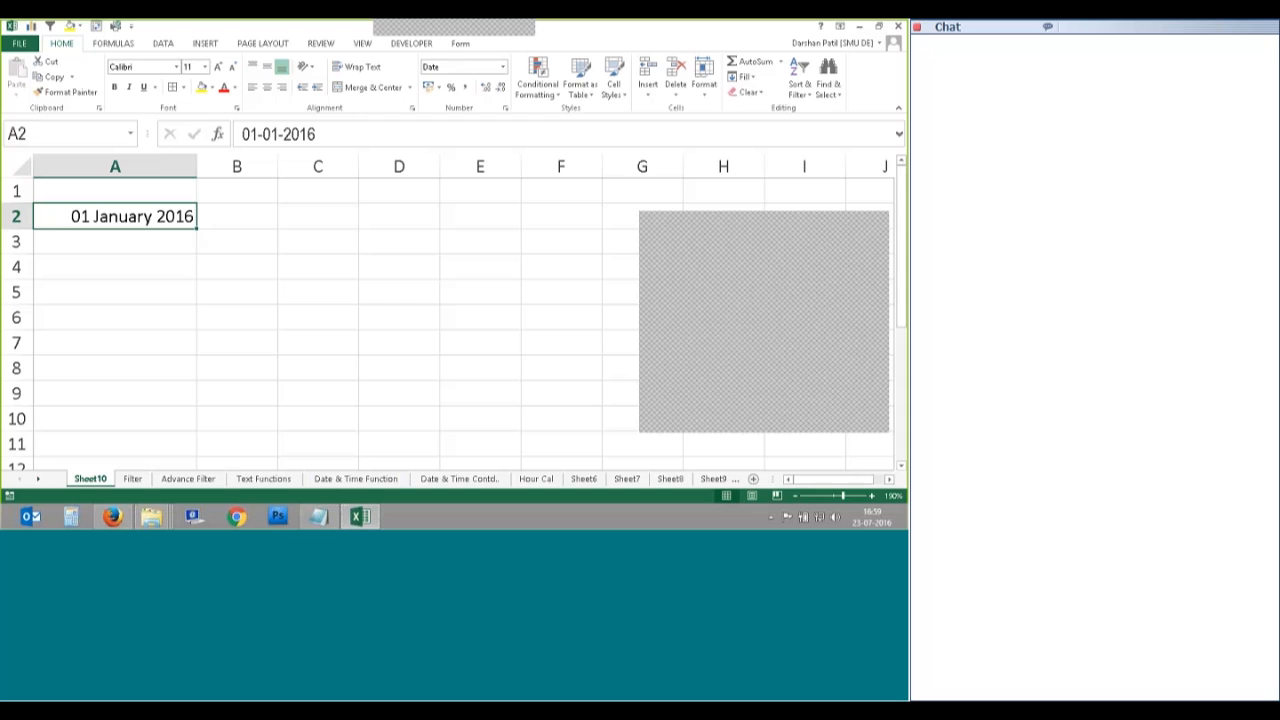
left_click(115, 242)
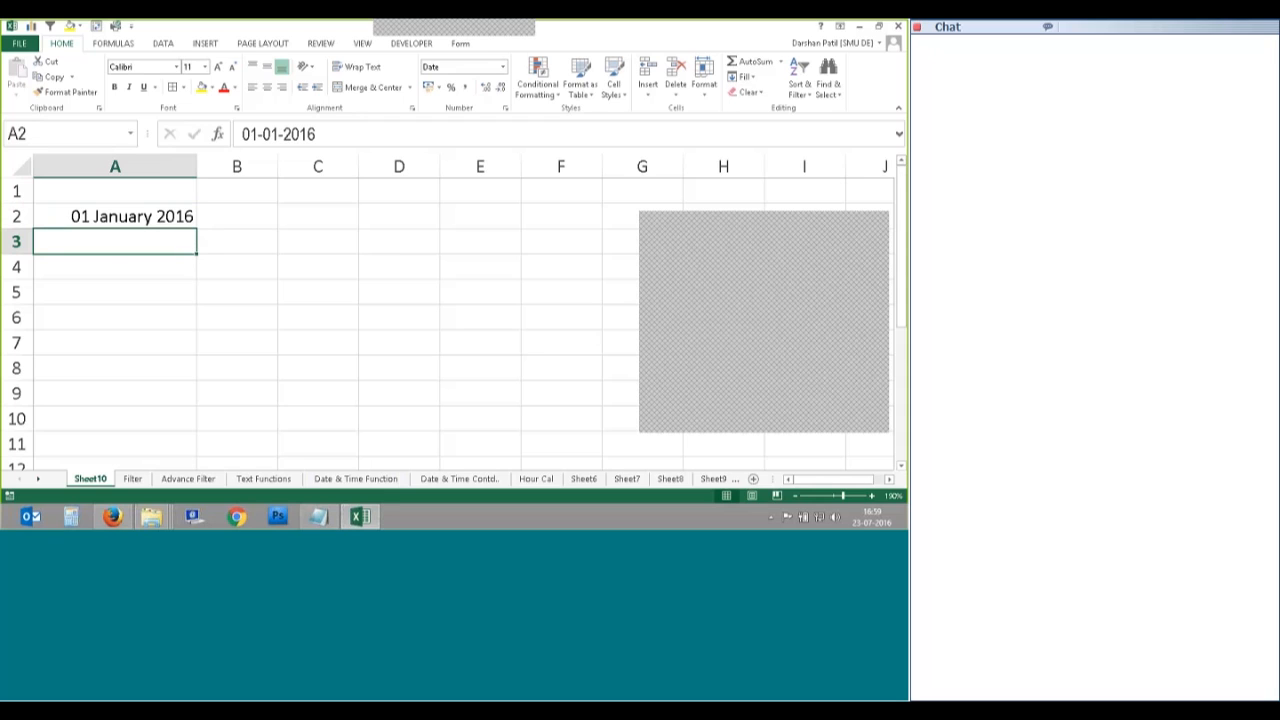
left_click(111, 268)
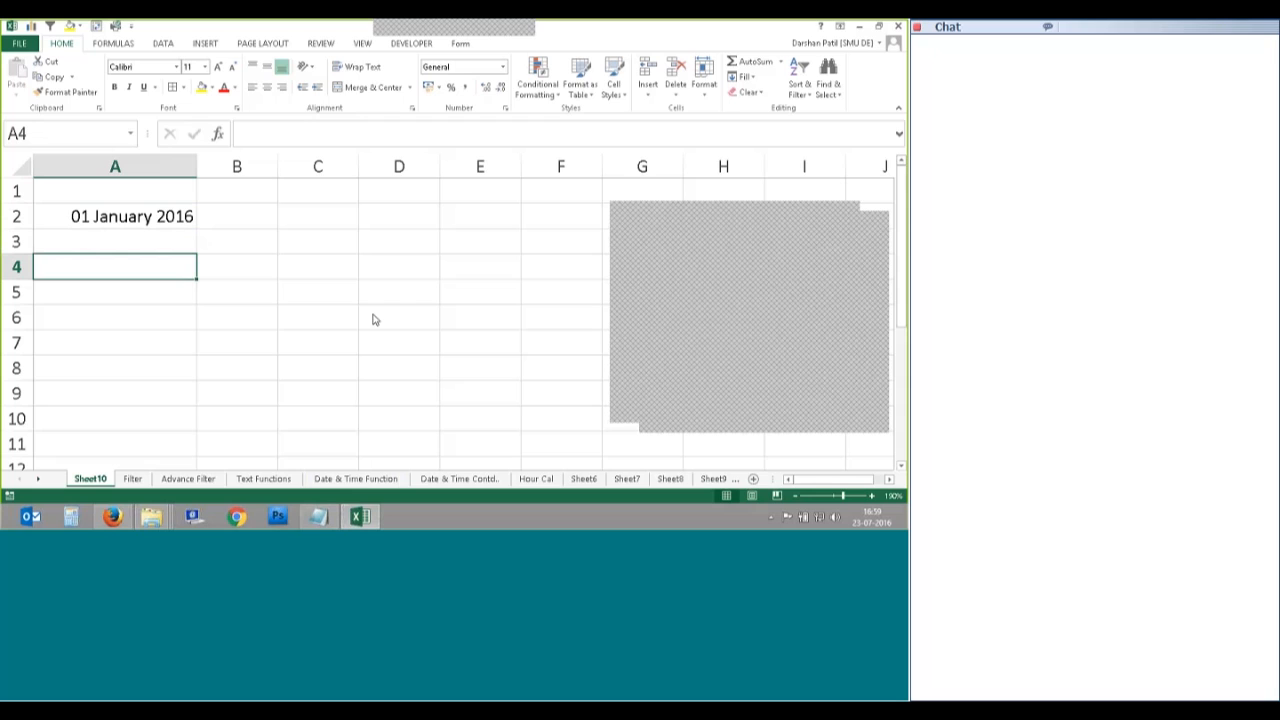
Step: Return focus to the Sheet10 worksheet
left_click(843, 339)
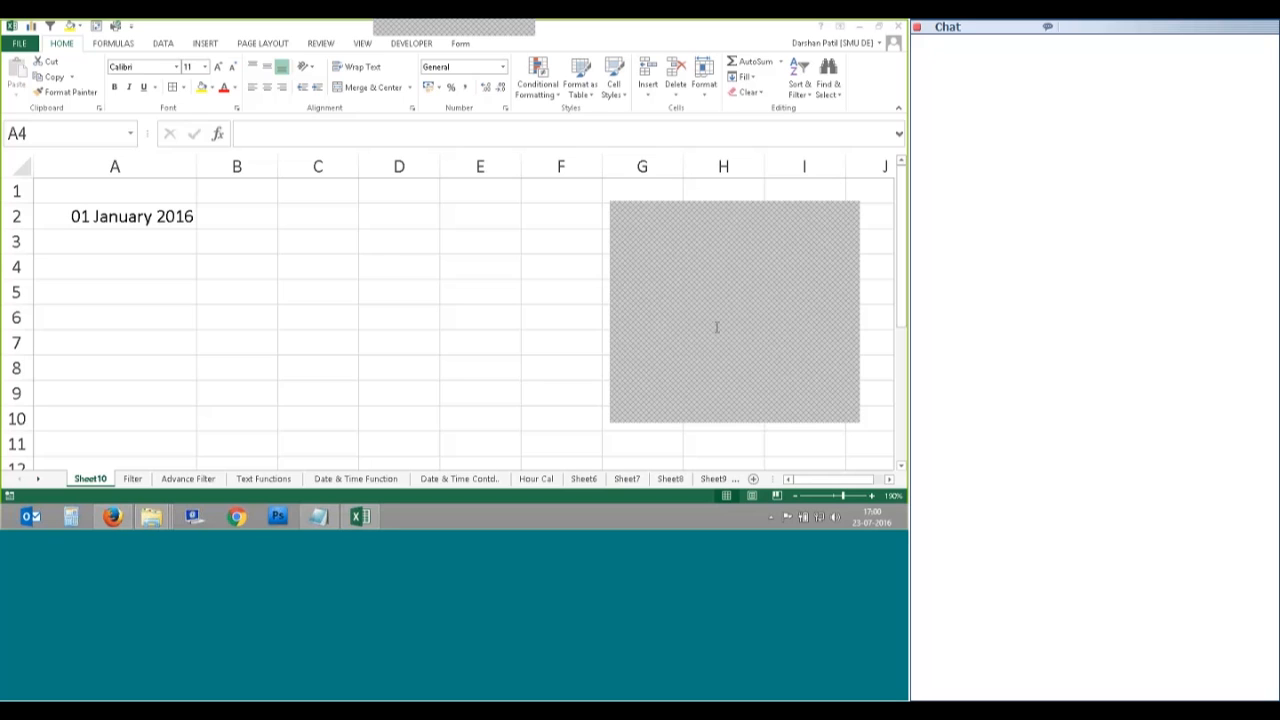
left_click(345, 271)
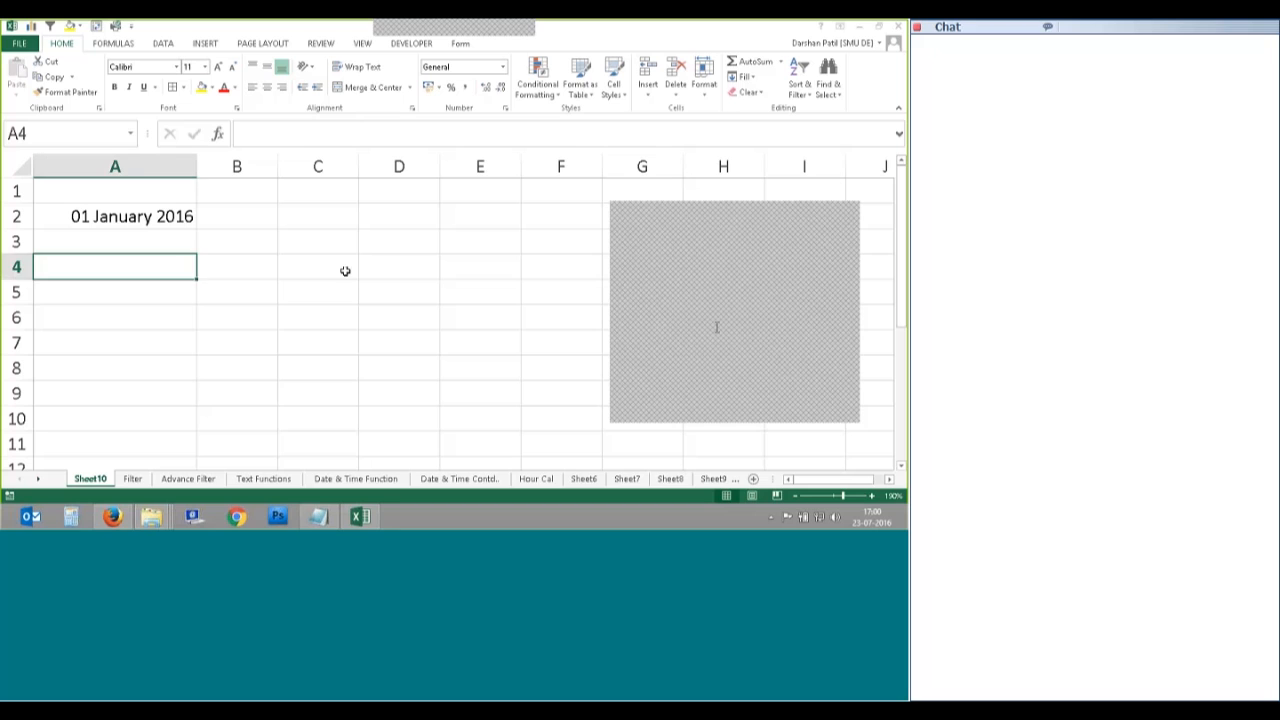